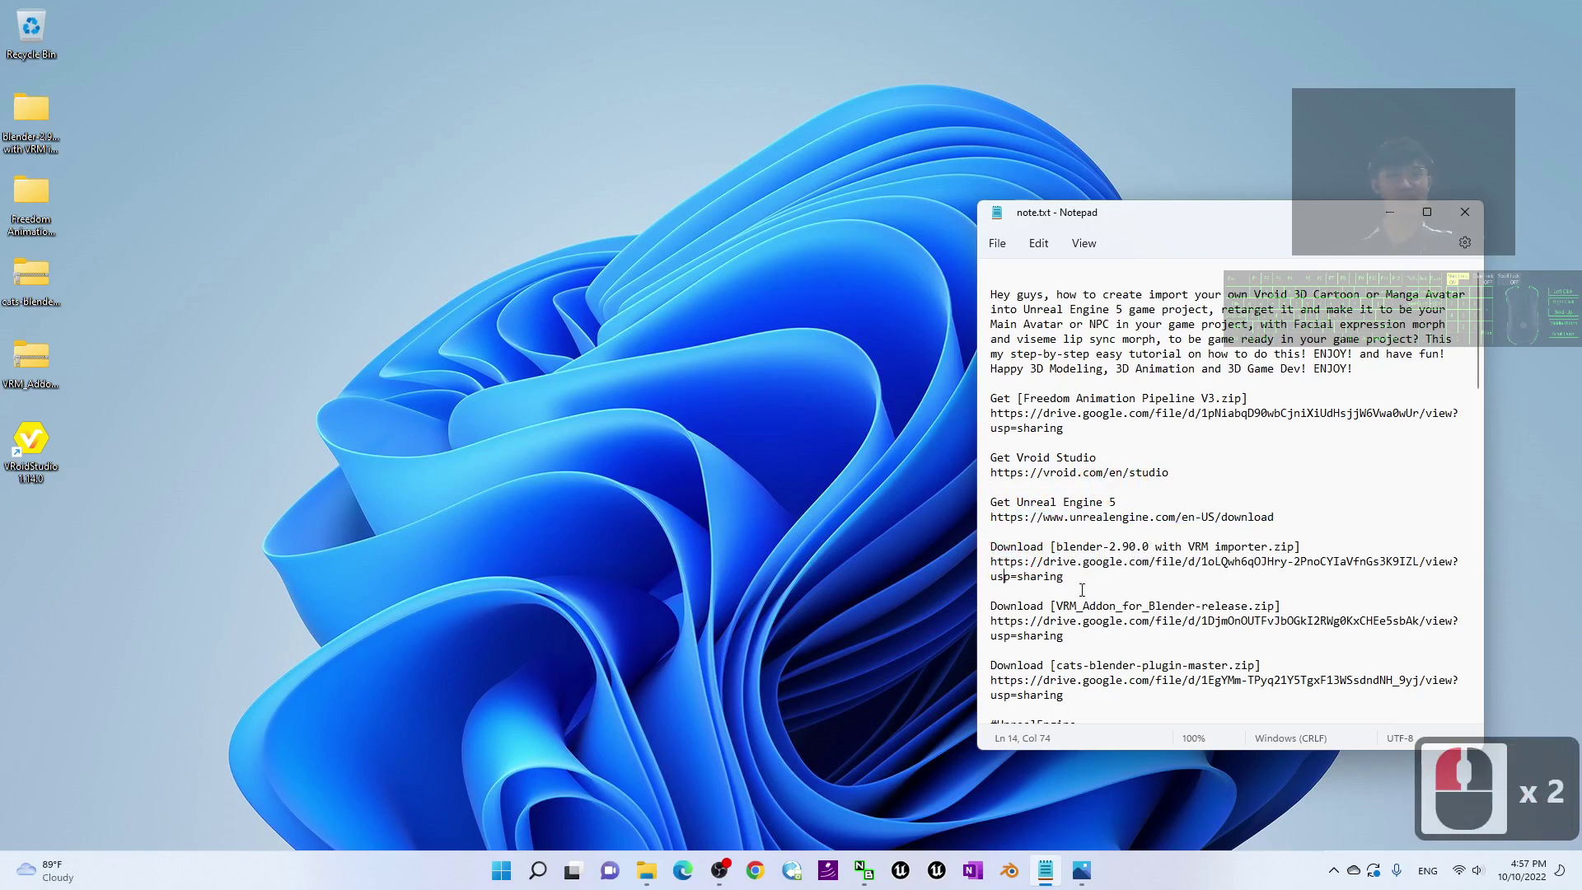
# - Review the download entries in note.txt for Blender 2.90.0, VRM_Addon_for_Blender-release.zip and cats-blender-plugin-master.zip
pyautogui.moveTo(1063, 587); pyautogui.dragTo(989, 562)
pyautogui.click(1176, 545)
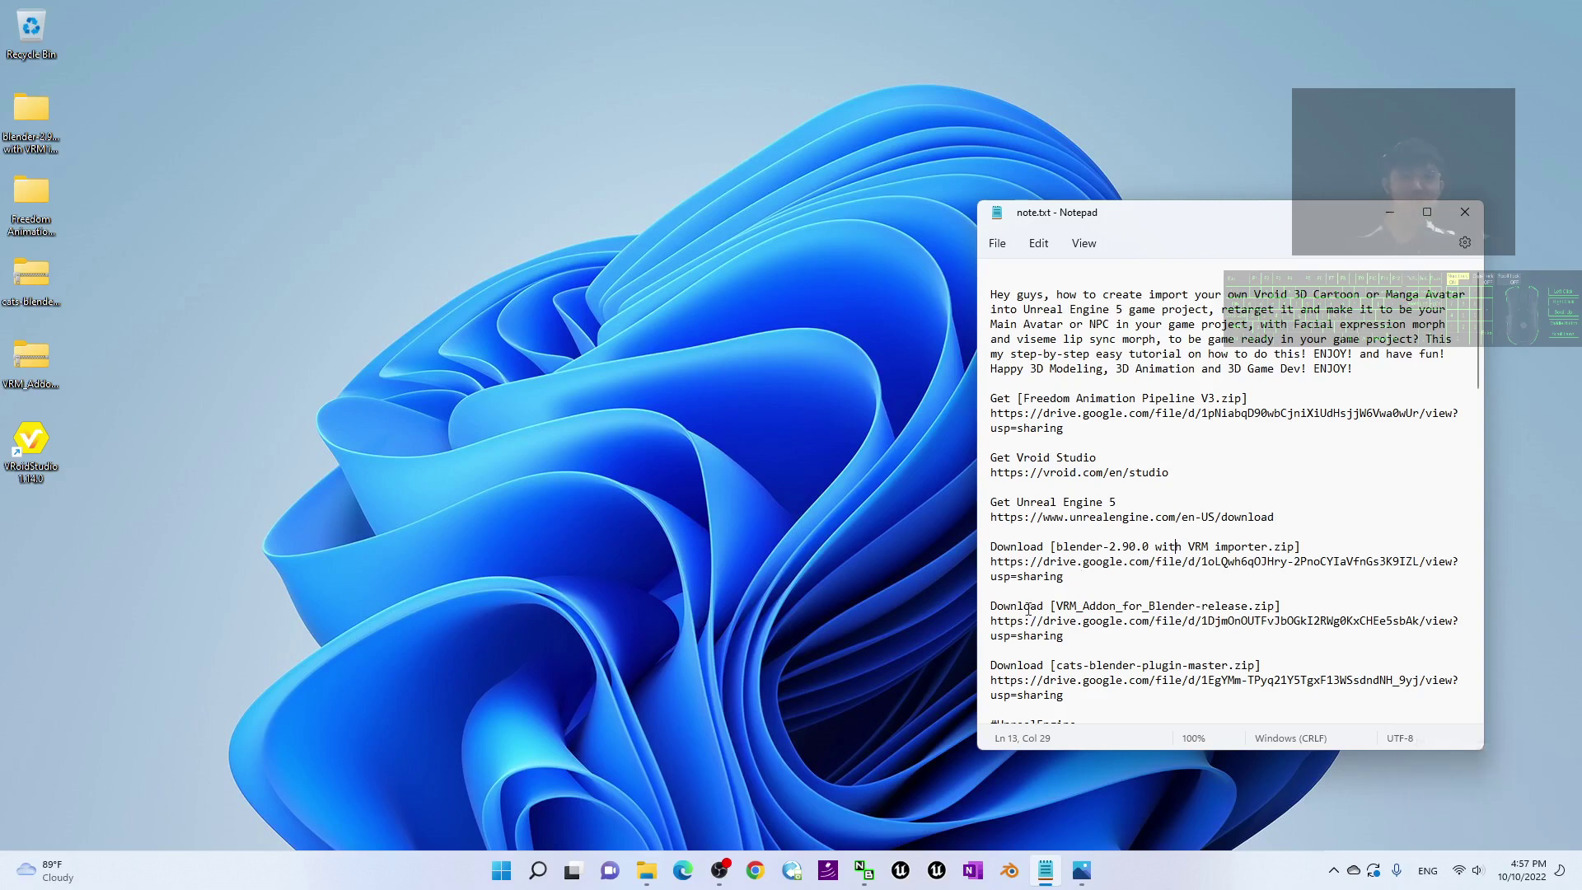
pyautogui.scroll(-2, 1027, 608)
pyautogui.moveTo(1054, 493); pyautogui.dragTo(1242, 491)
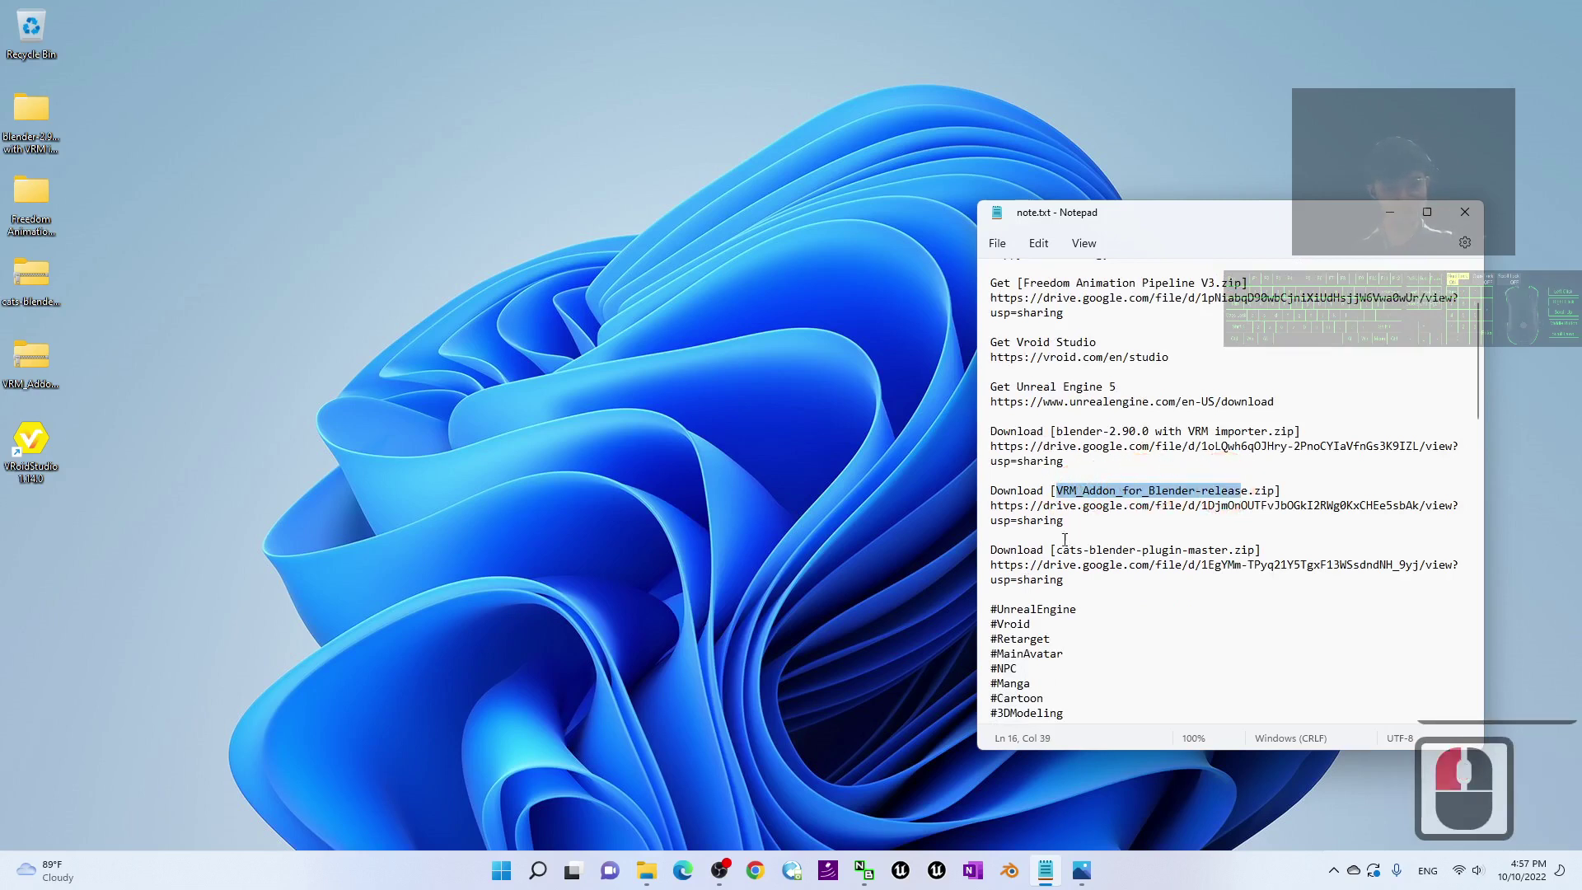
pyautogui.moveTo(1057, 552); pyautogui.dragTo(1253, 551)
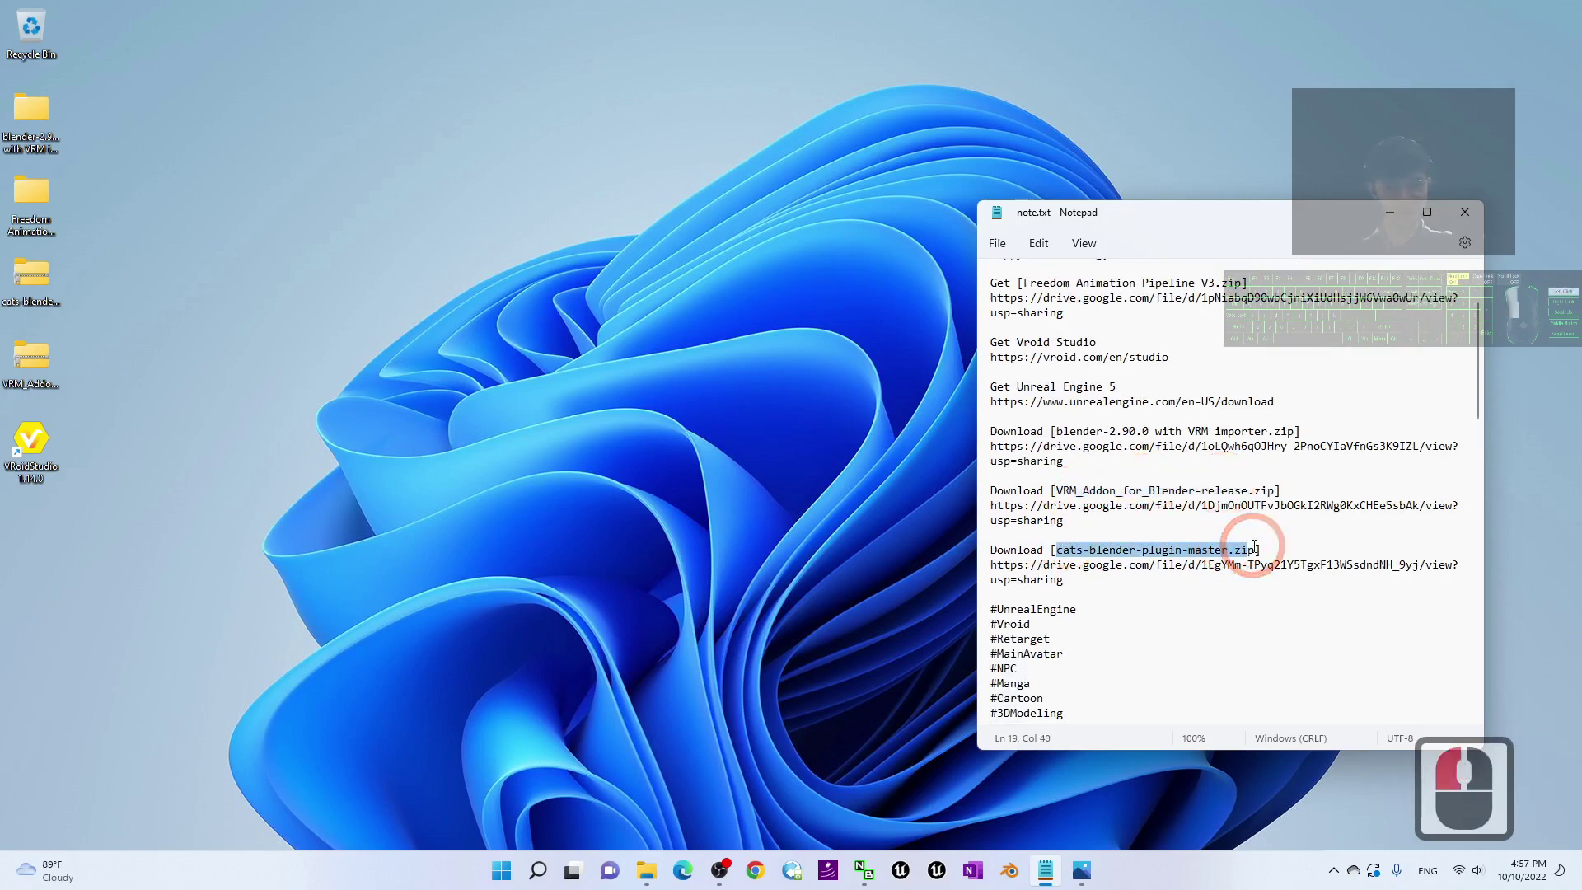
# - Locate the cats-blender-plugin and VRM add-on archives and the Blender with VRM Importer folder on the desktop
pyautogui.doubleClick(23, 295)
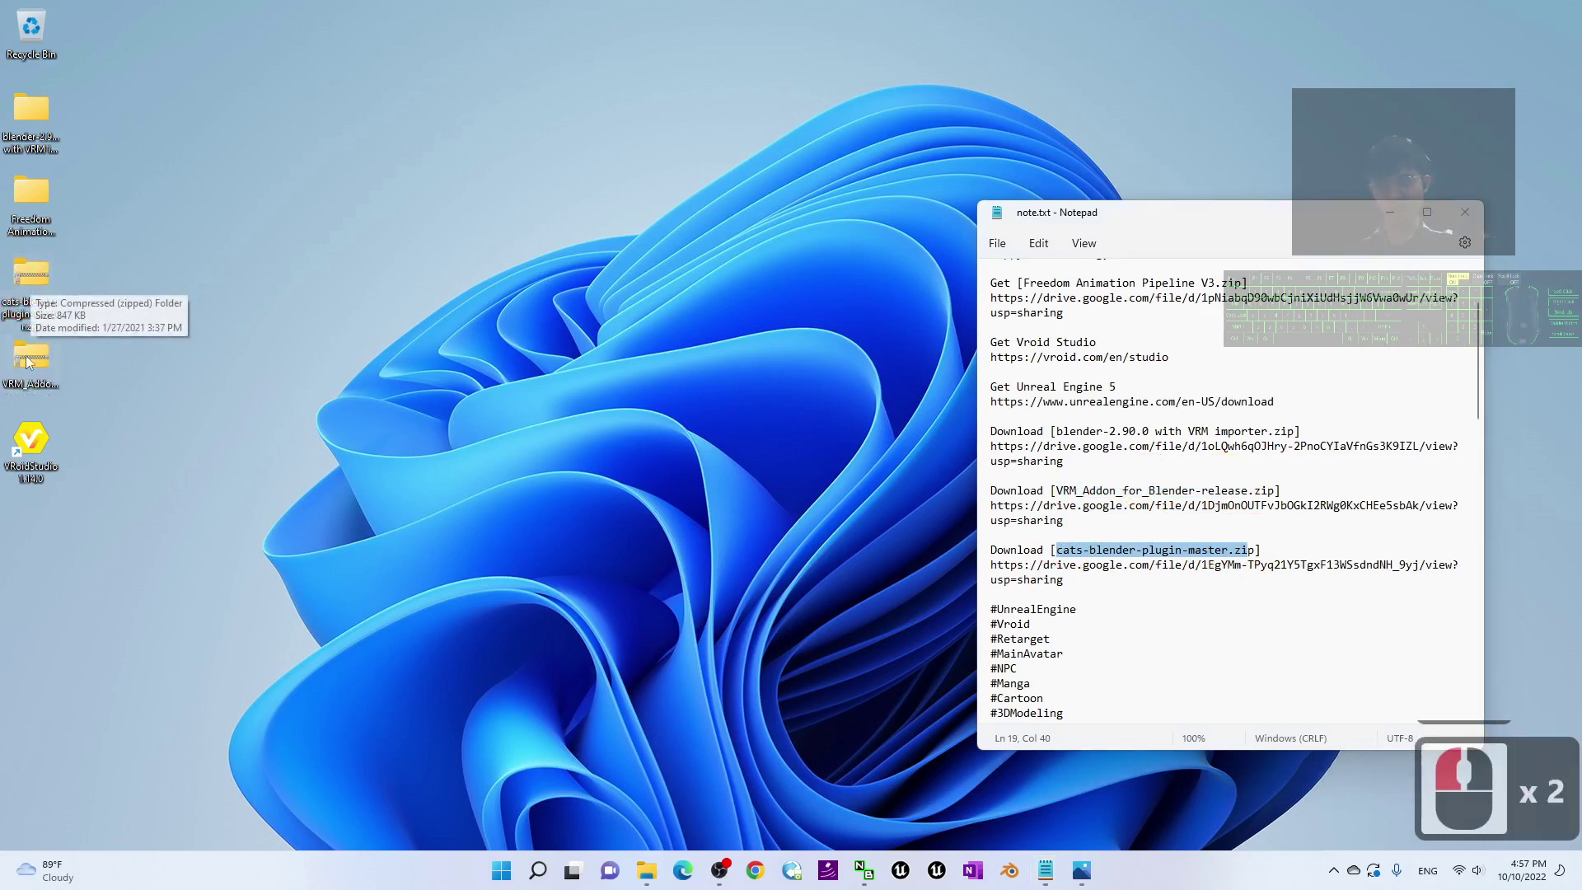
pyautogui.click(45, 375)
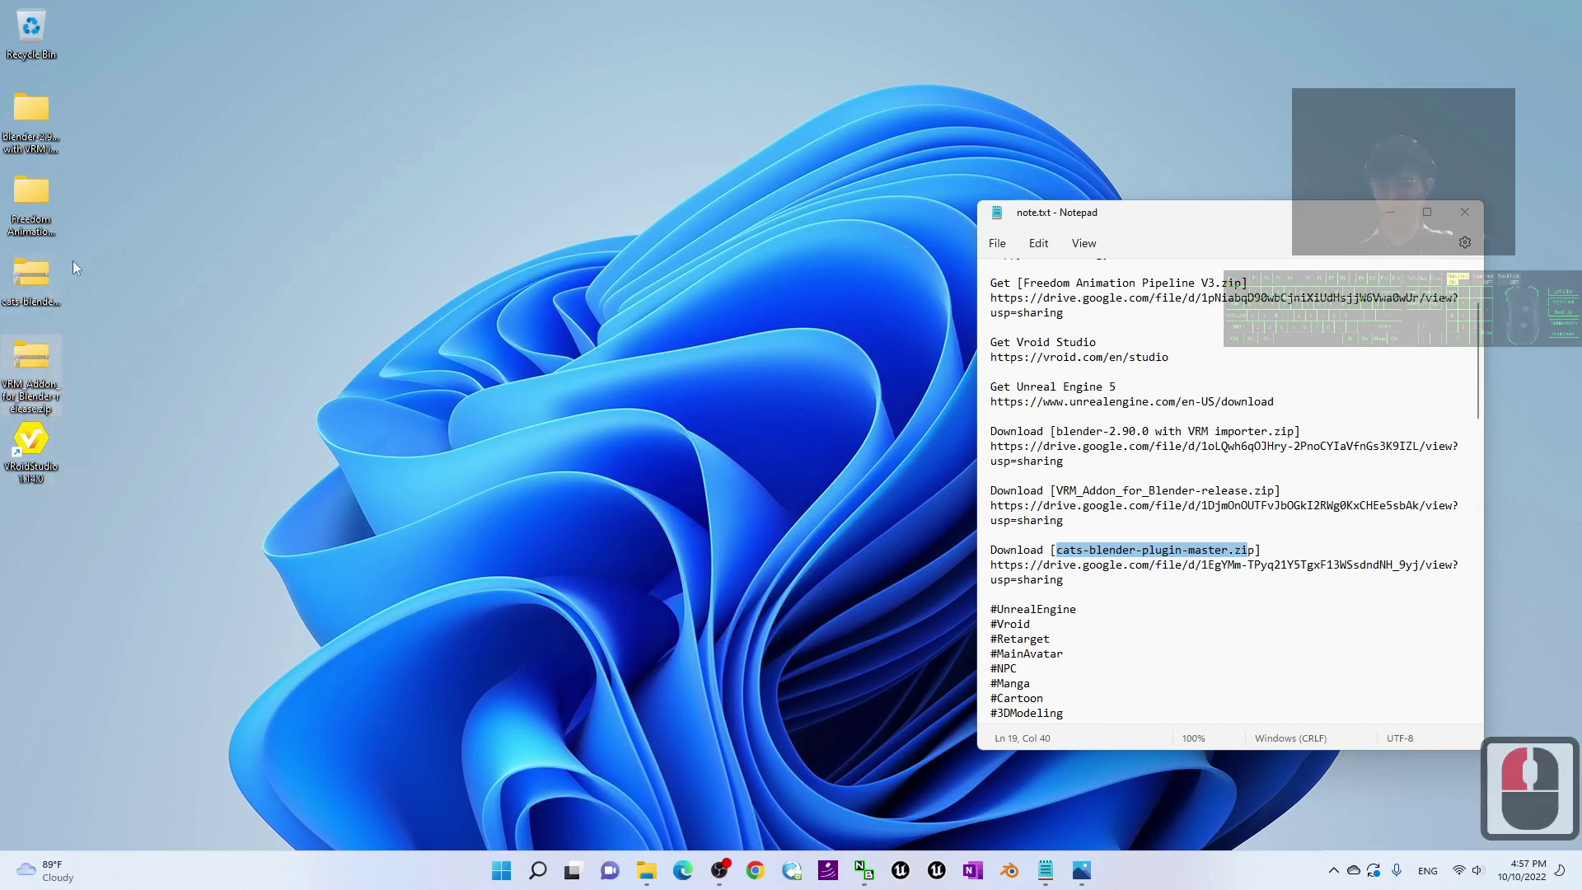
pyautogui.moveTo(98, 264); pyautogui.dragTo(9, 362)
pyautogui.click(256, 201)
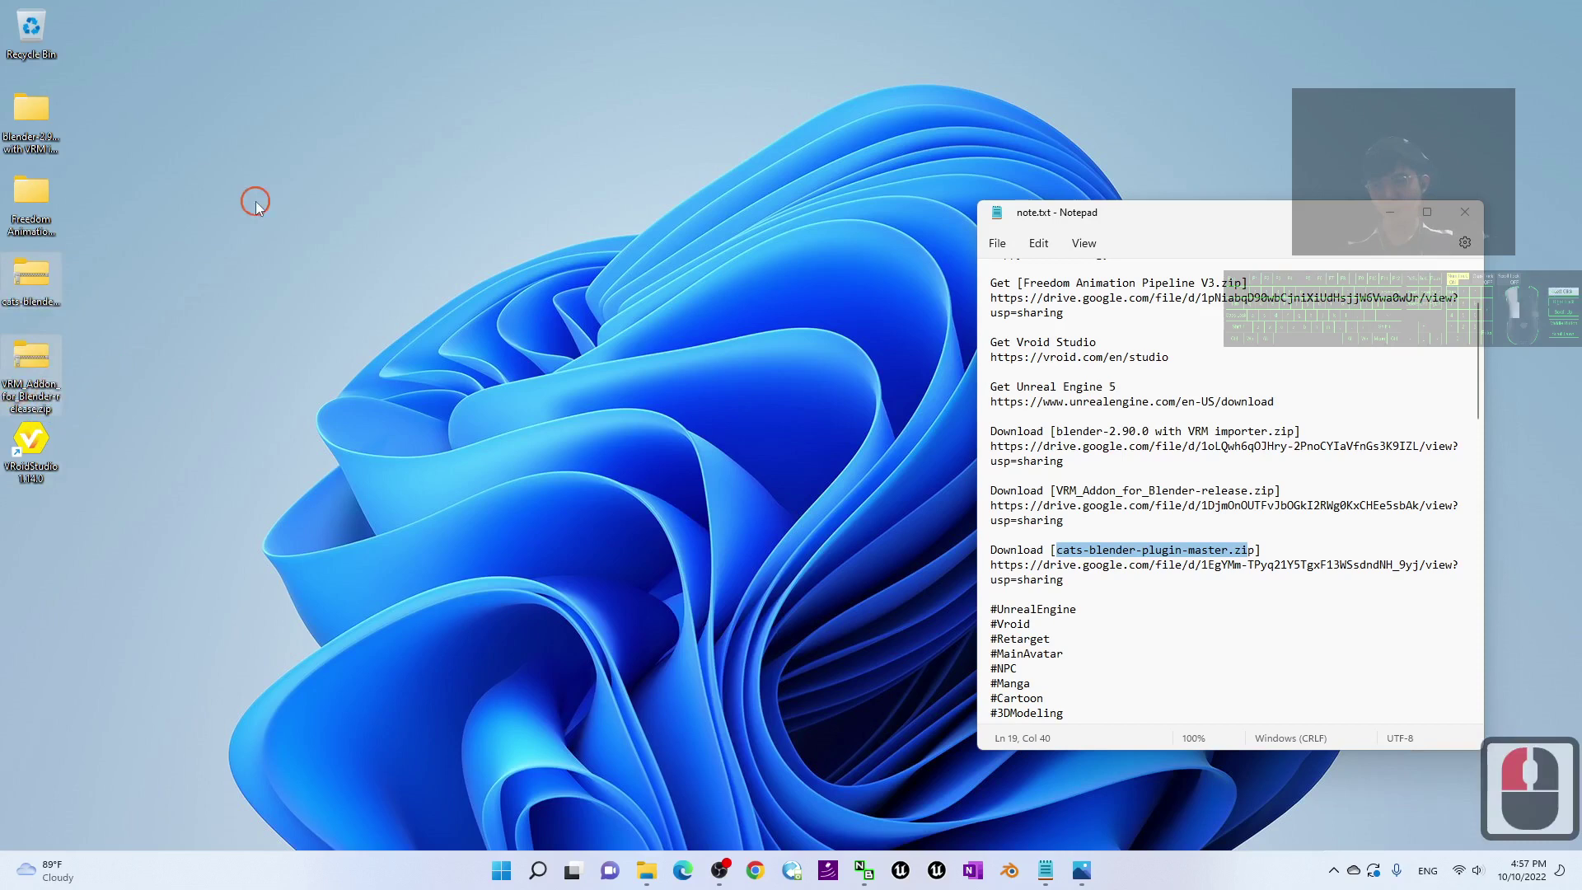
pyautogui.click(25, 125)
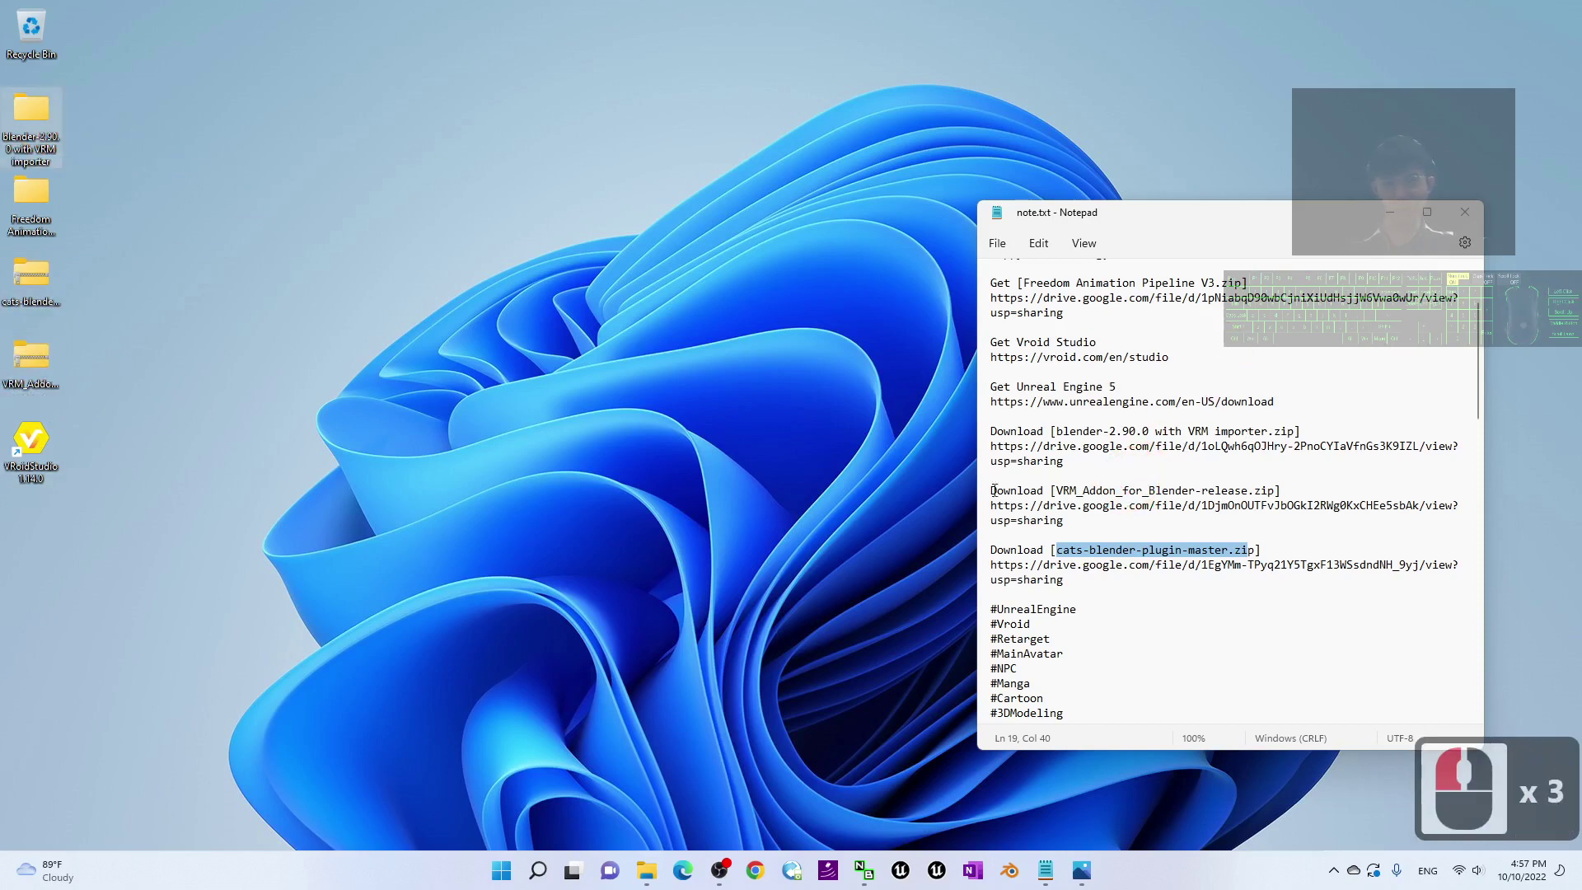
pyautogui.doubleClick(35, 125)
pyautogui.scroll(3, 1142, 368)
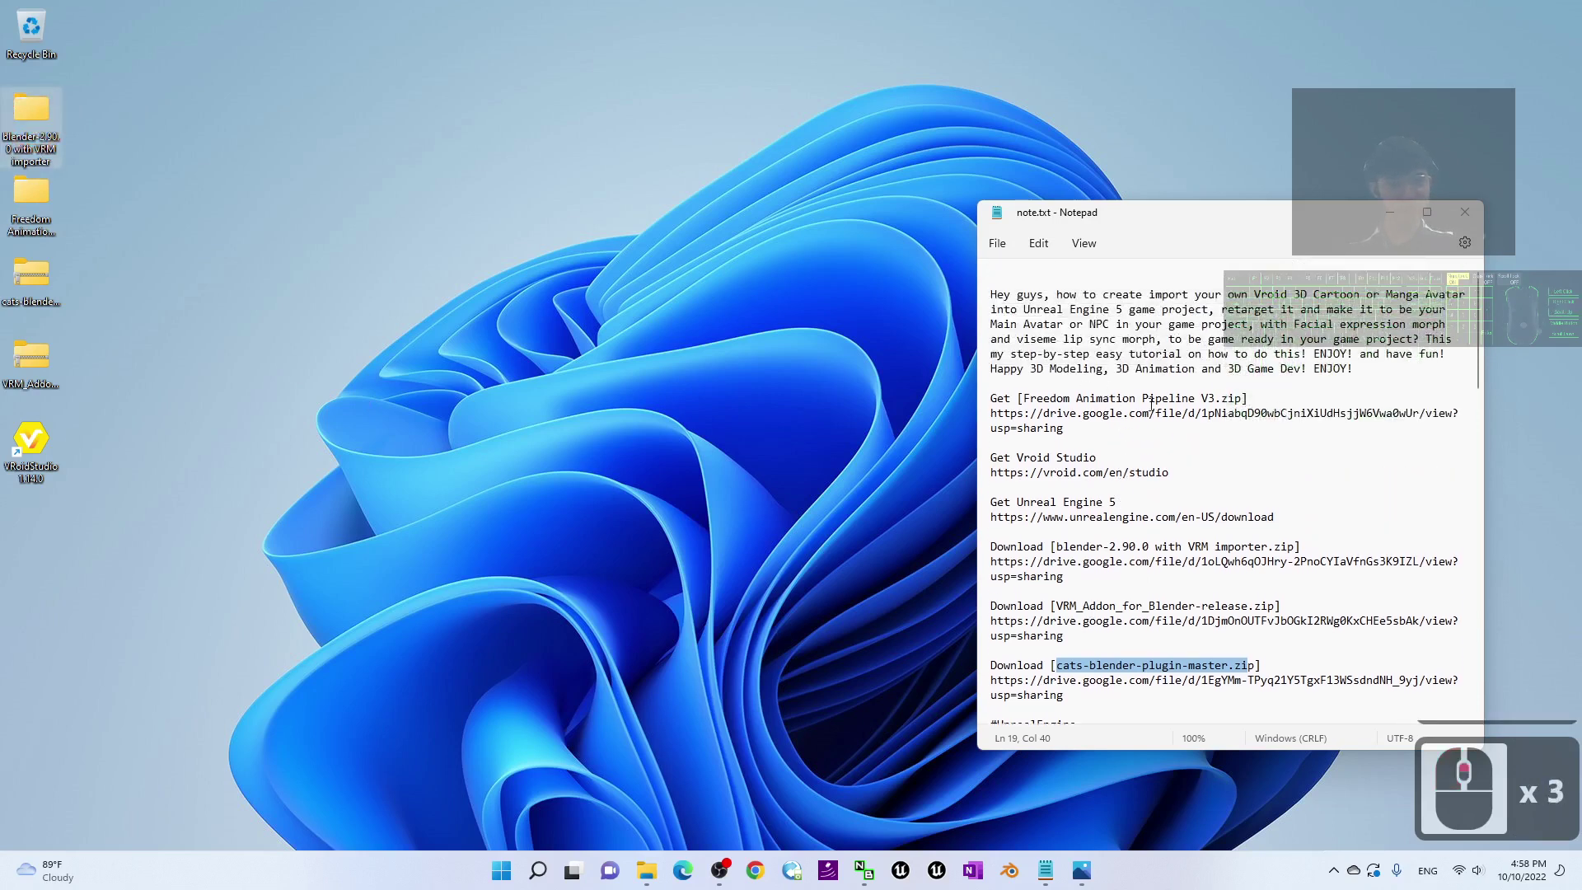
# - Inspect the contents of the desktop folder Freedom Animation Pipeline V3, including its Content folder, and close it
pyautogui.click(25, 201)
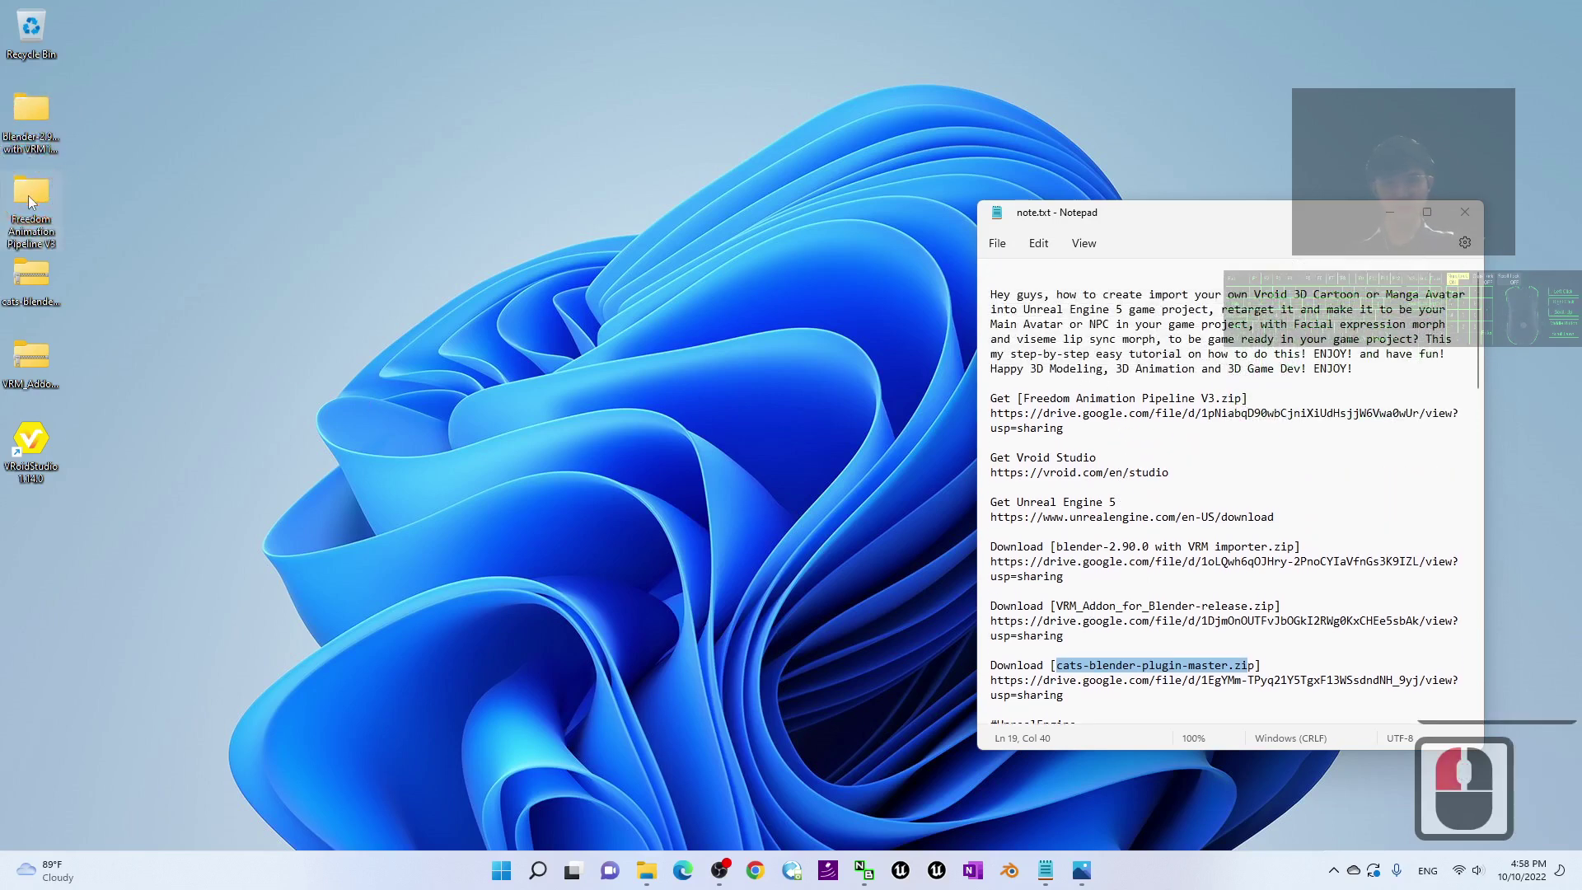
pyautogui.doubleClick(28, 202)
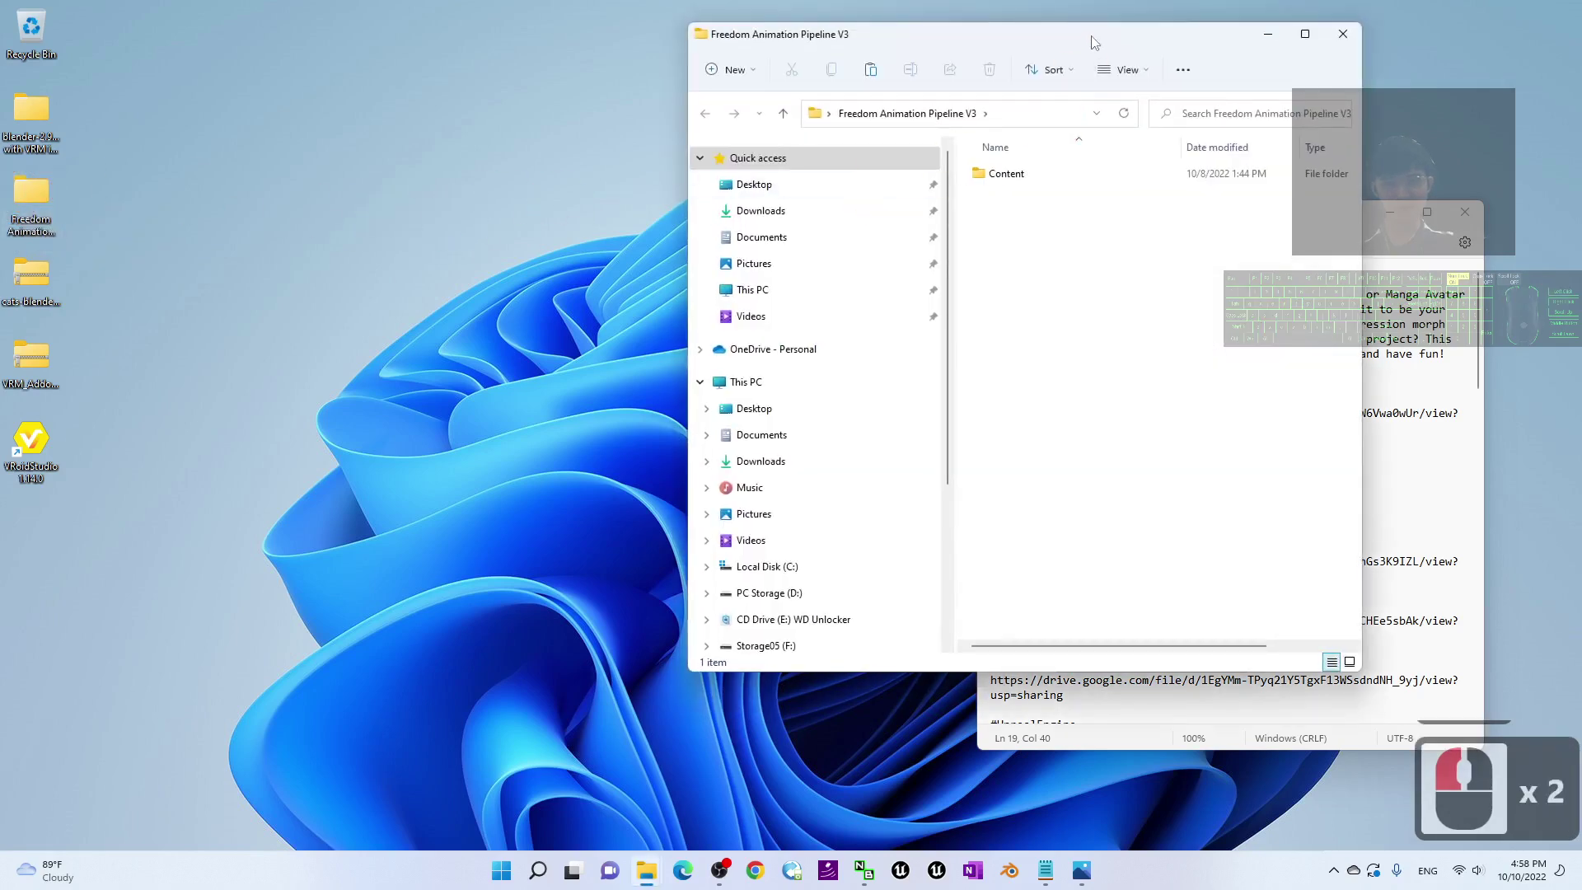
pyautogui.moveTo(1093, 42); pyautogui.dragTo(585, 100)
pyautogui.click(472, 227)
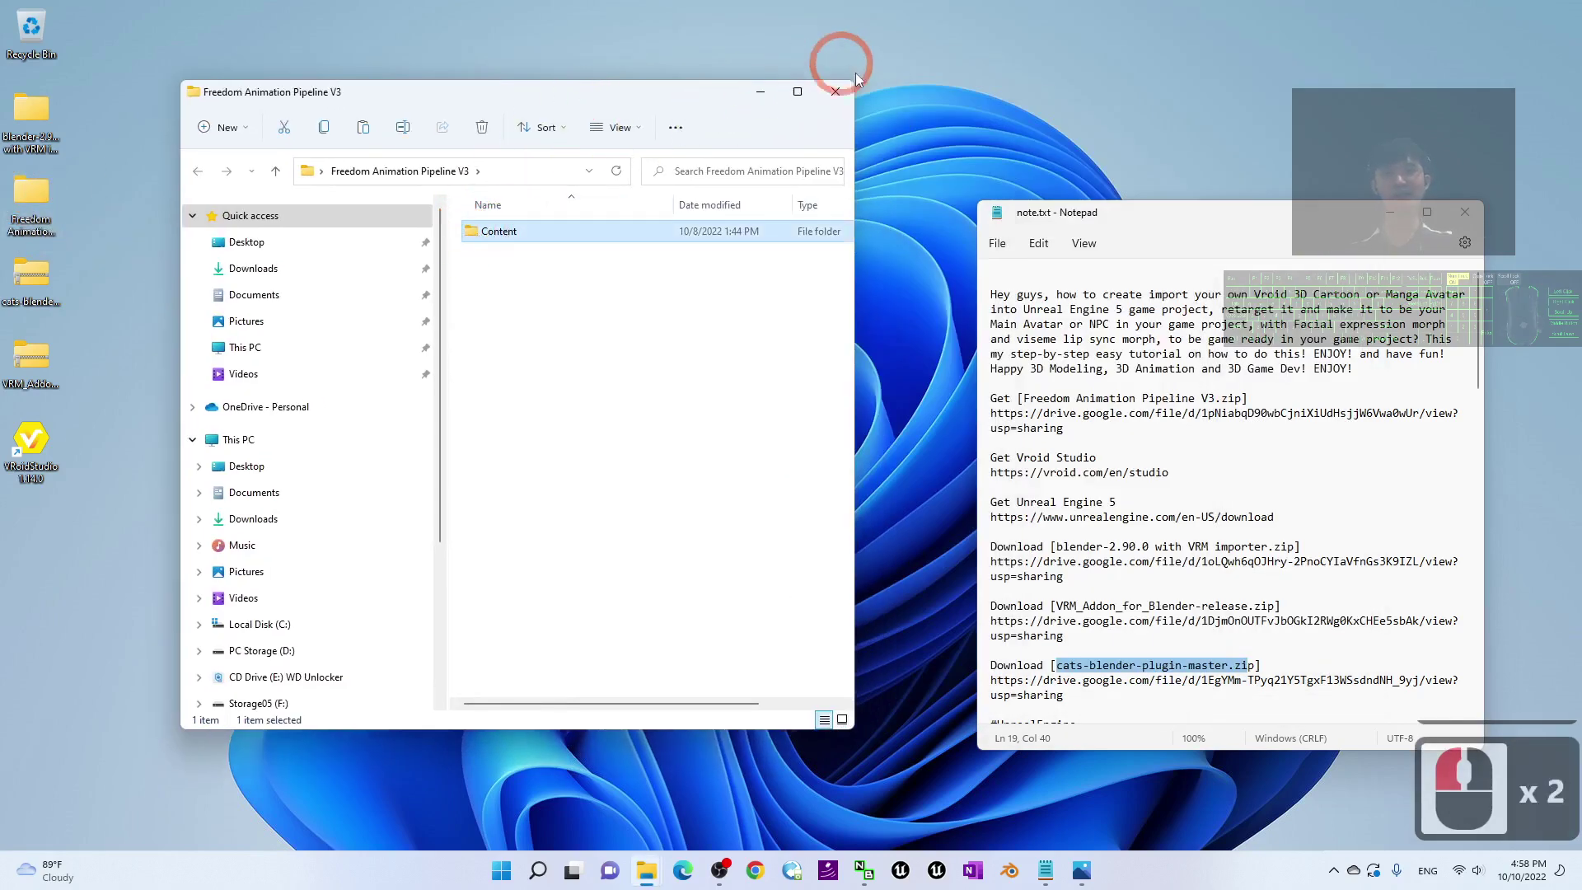
pyautogui.click(836, 89)
# - Skim the remaining hashtags and title lines of note.txt and minimize the Notepad window
pyautogui.scroll(-3, 1328, 535)
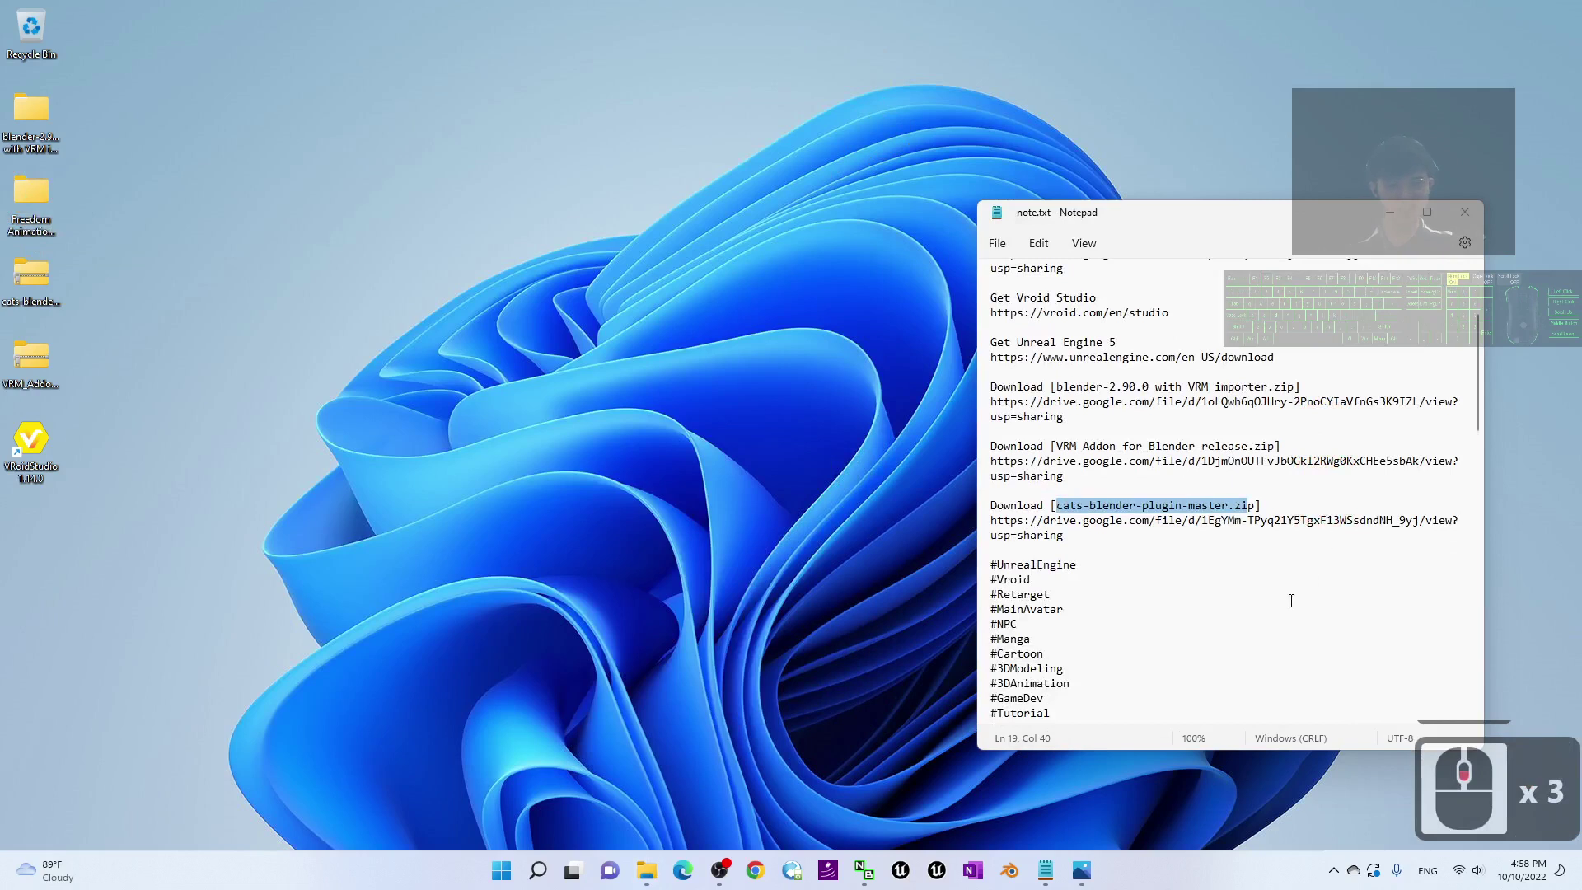
pyautogui.scroll(-4, 1291, 601)
pyautogui.scroll(2, 1295, 584)
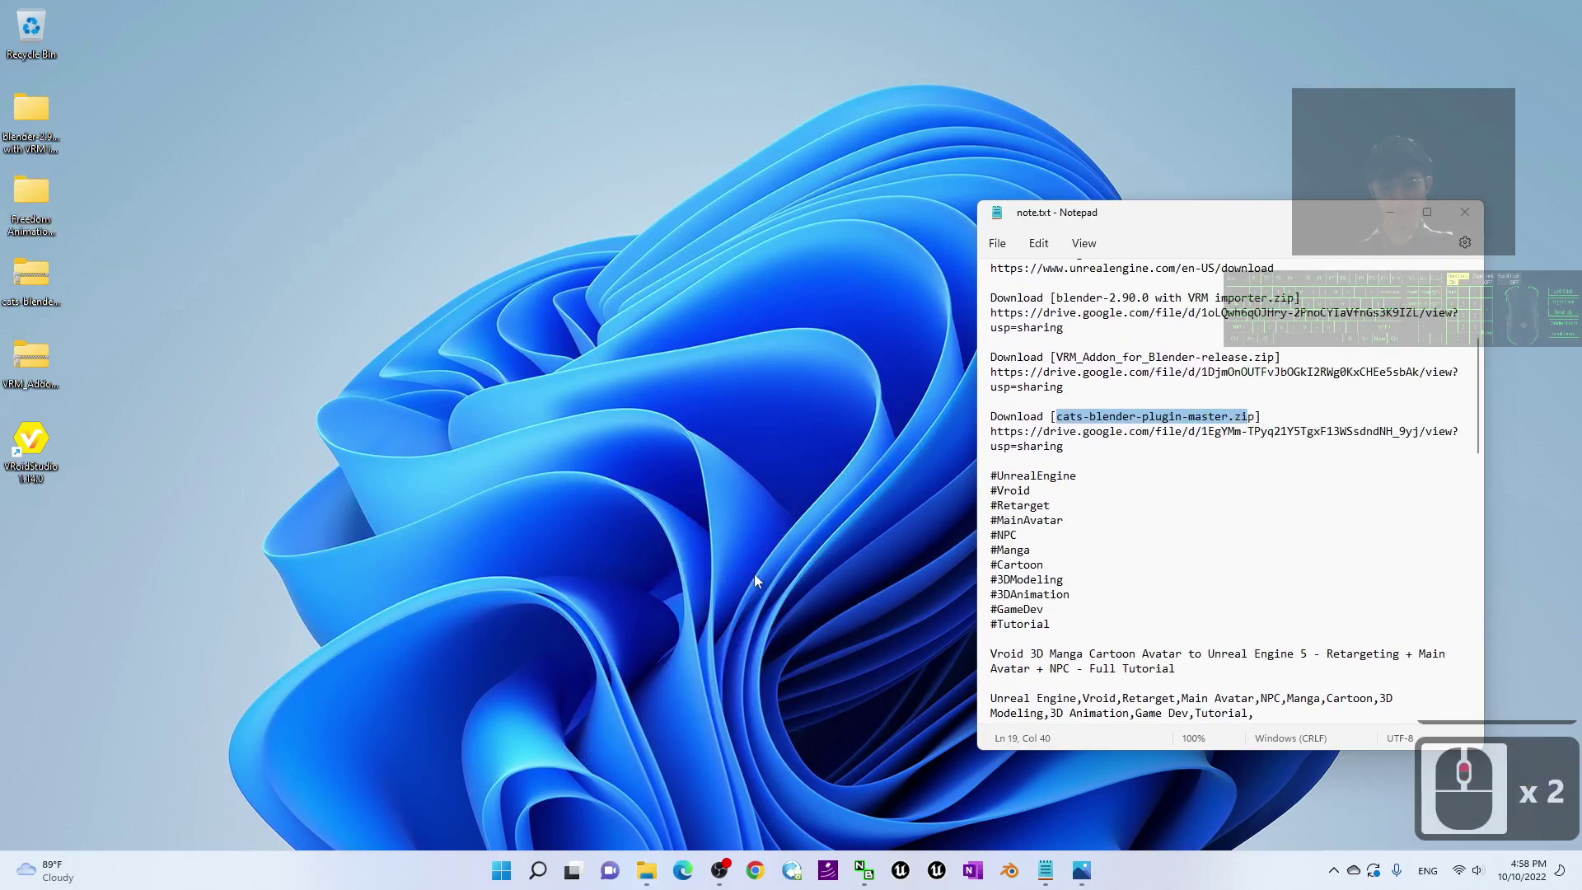
pyautogui.click(745, 572)
pyautogui.click(622, 545)
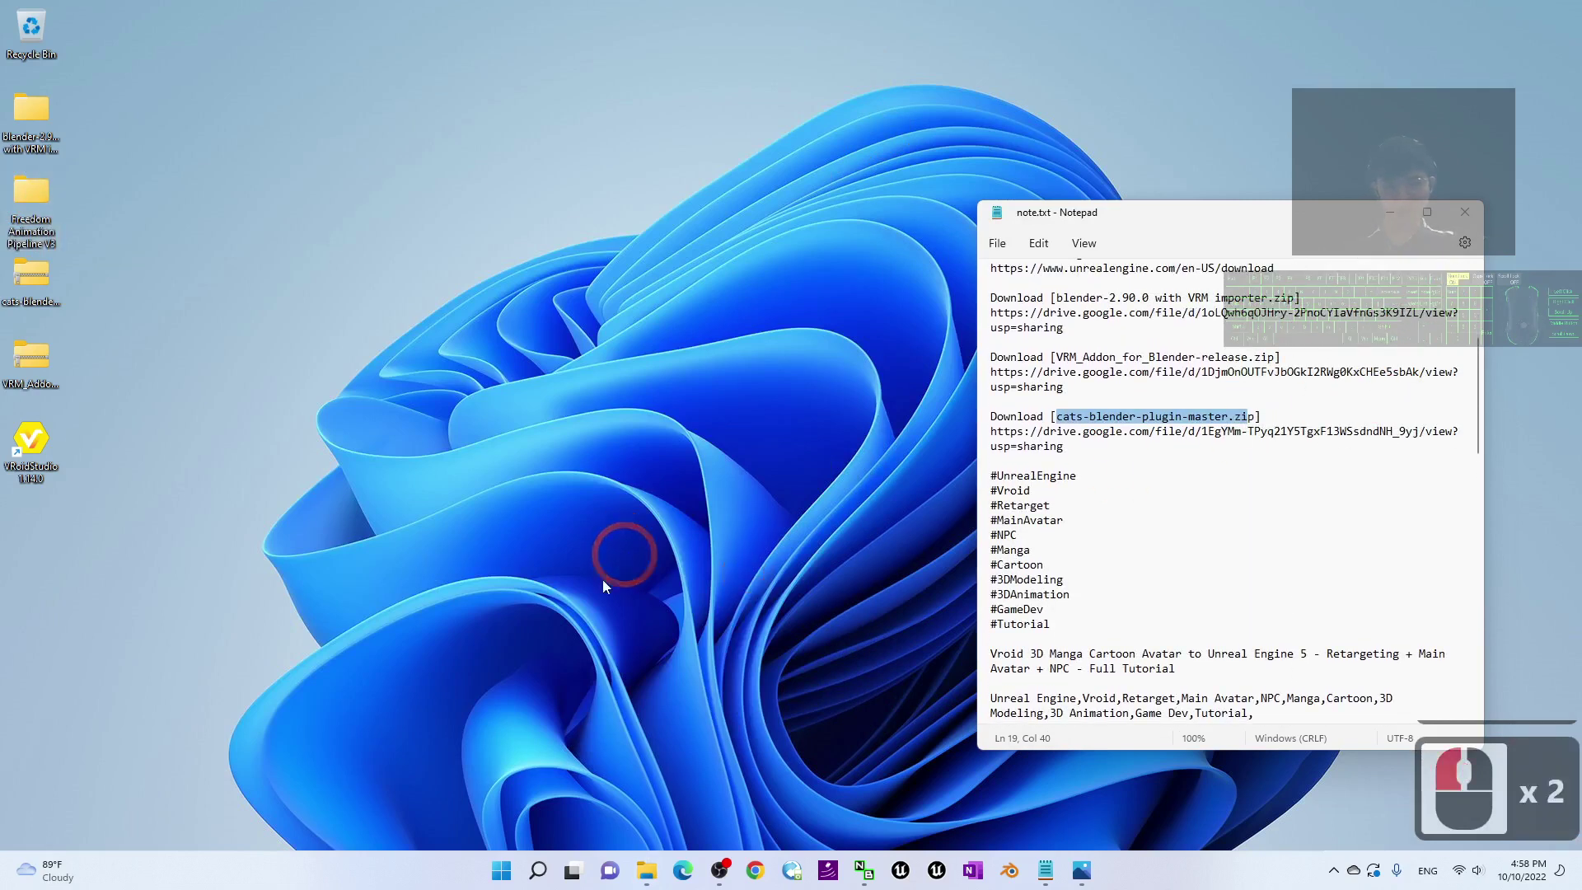
pyautogui.click(502, 871)
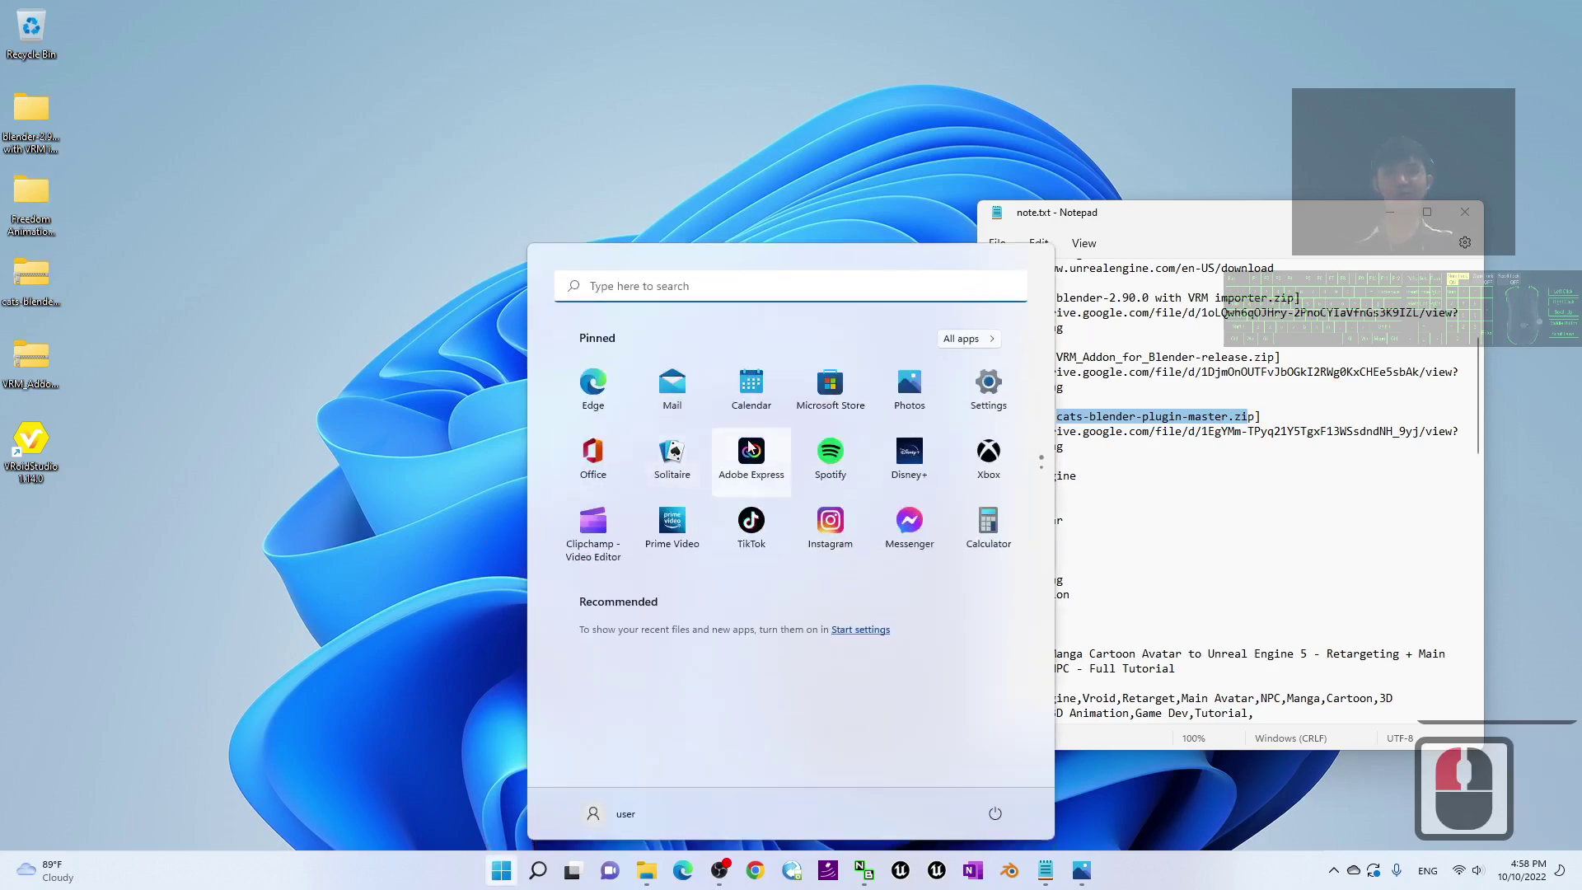
pyautogui.click(1387, 211)
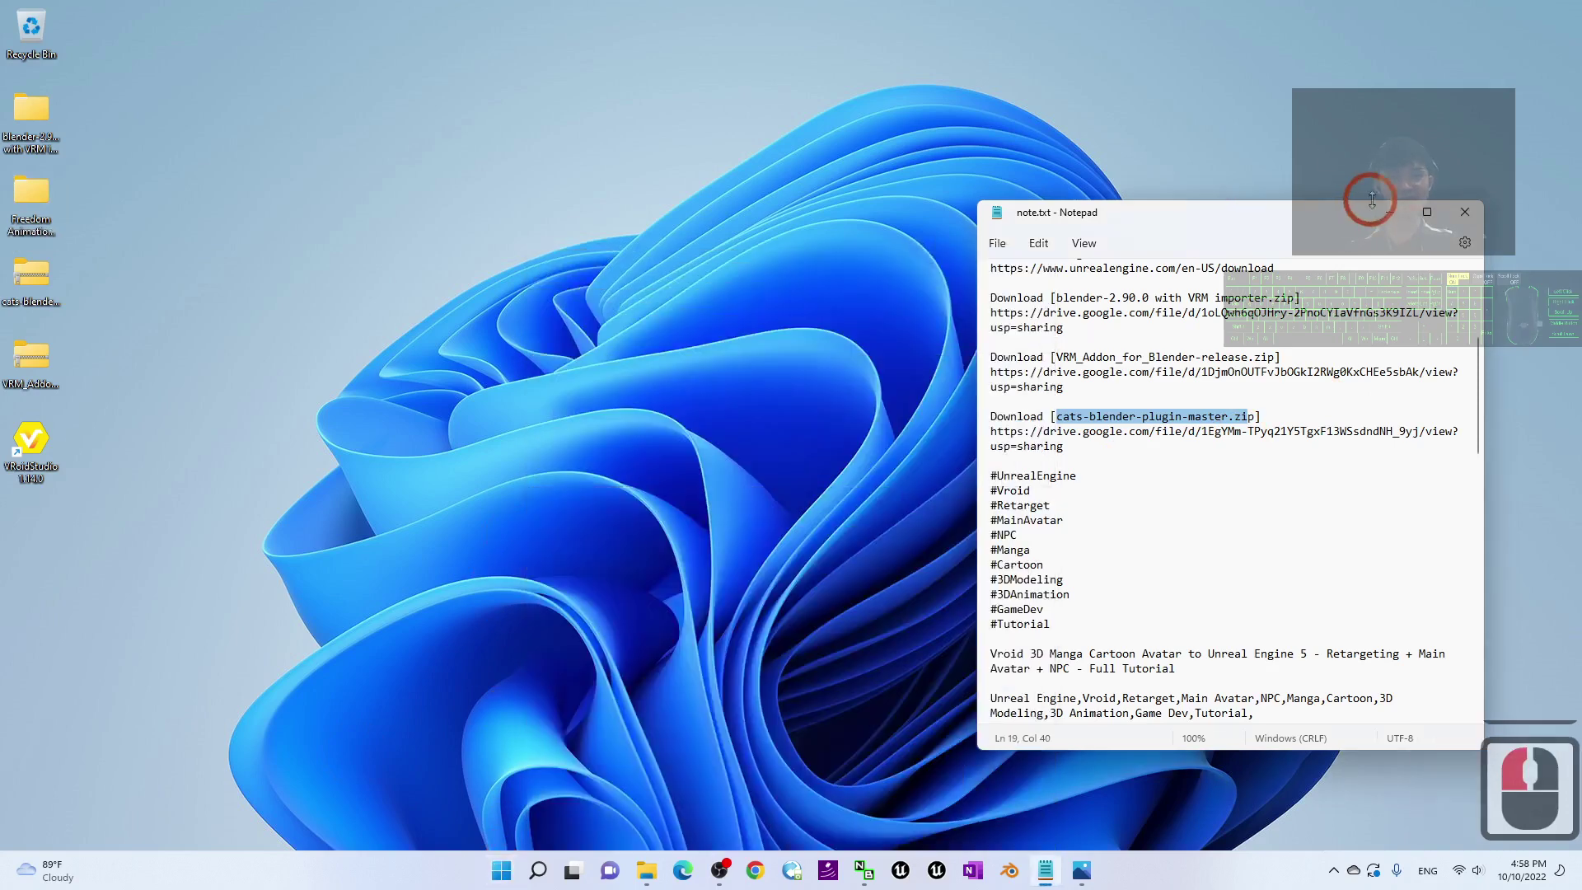
pyautogui.click(1387, 211)
# - Find and launch VRoidStudio 1.14.0 by searching for "vroid", and create a new model from the Fem base
pyautogui.click(515, 885)
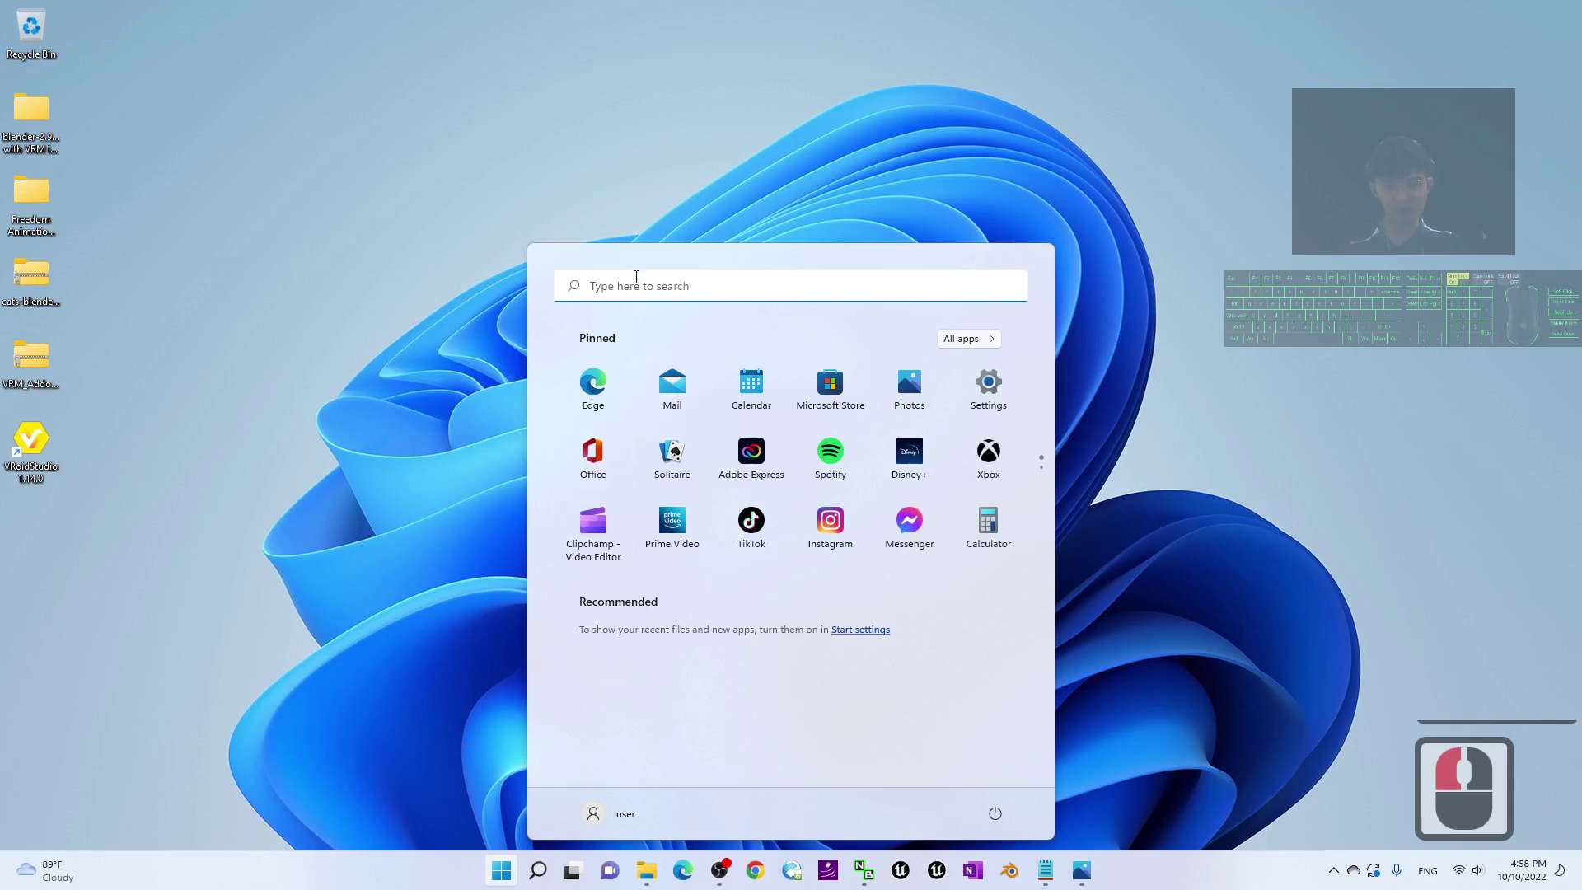
pyautogui.write('vroid')
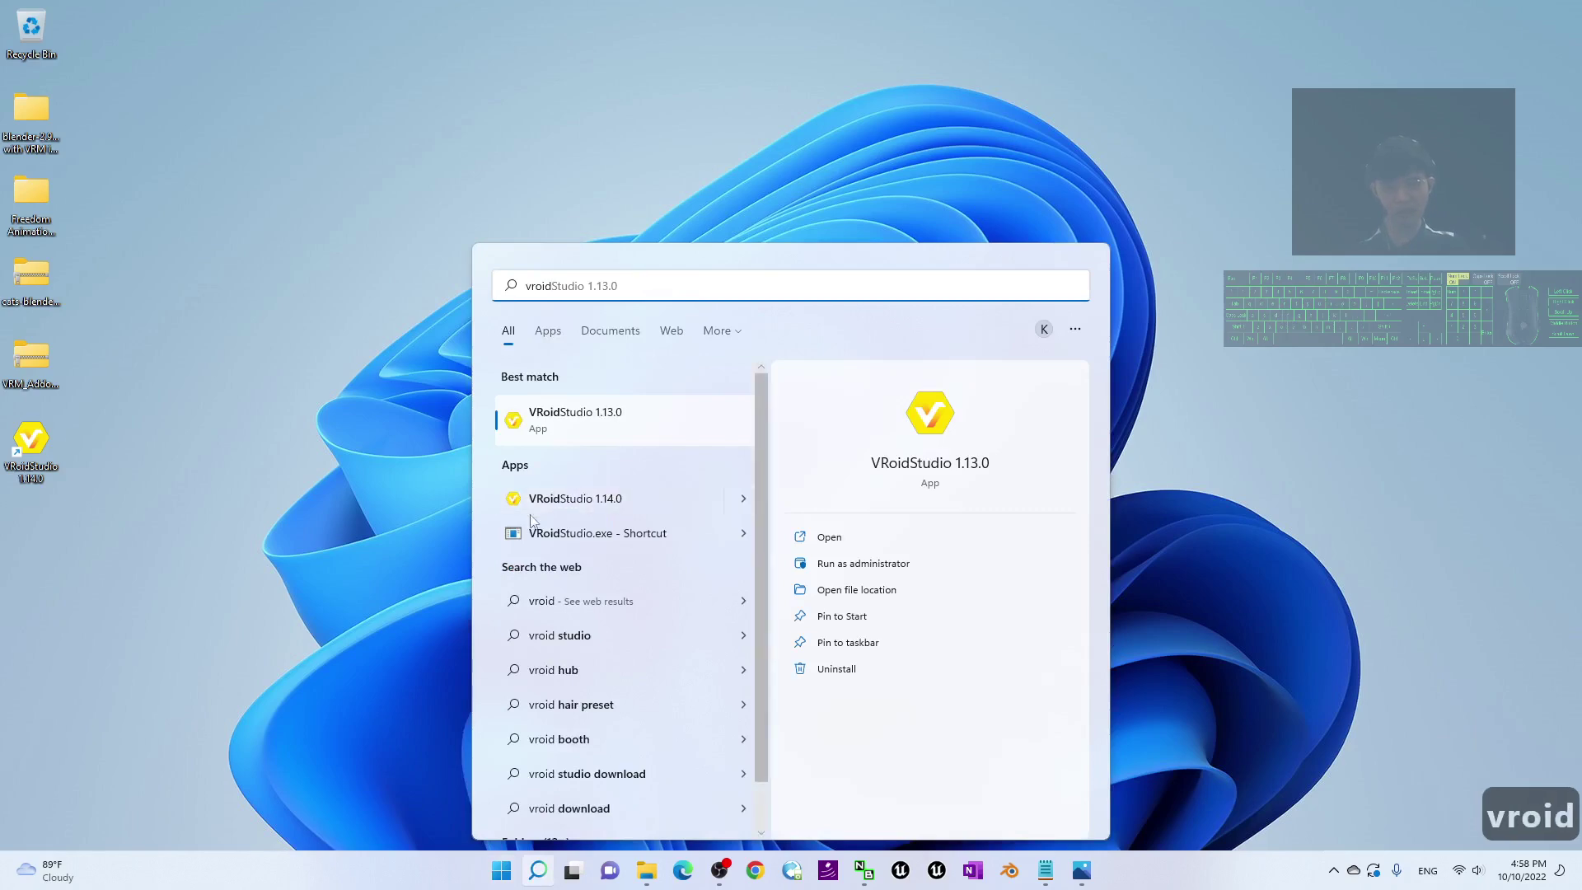
pyautogui.click(642, 500)
pyautogui.click(1039, 424)
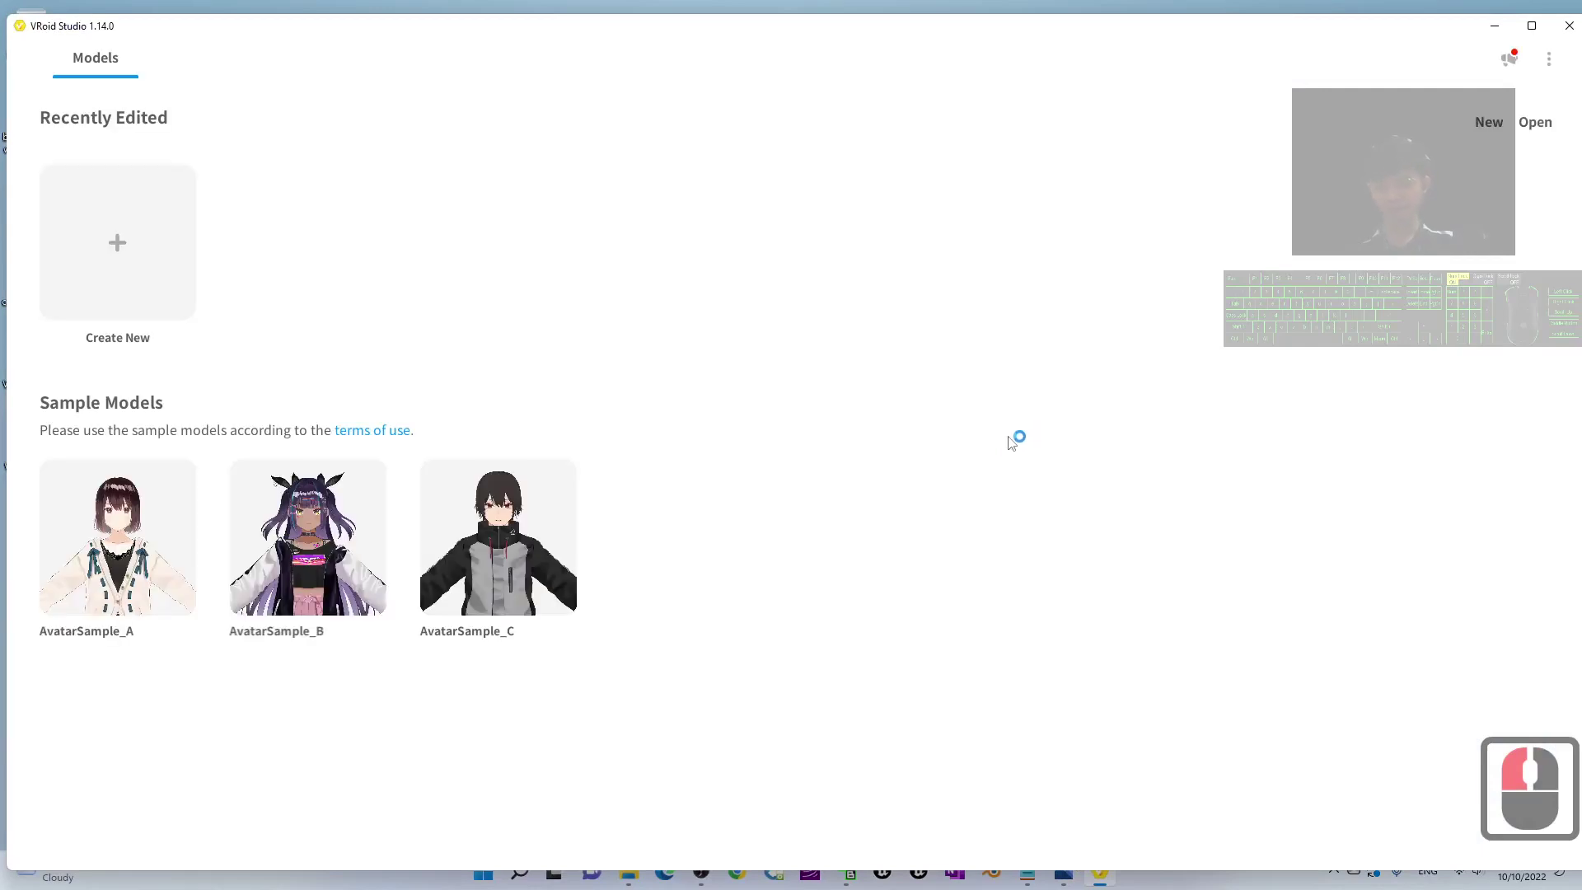
pyautogui.click(113, 217)
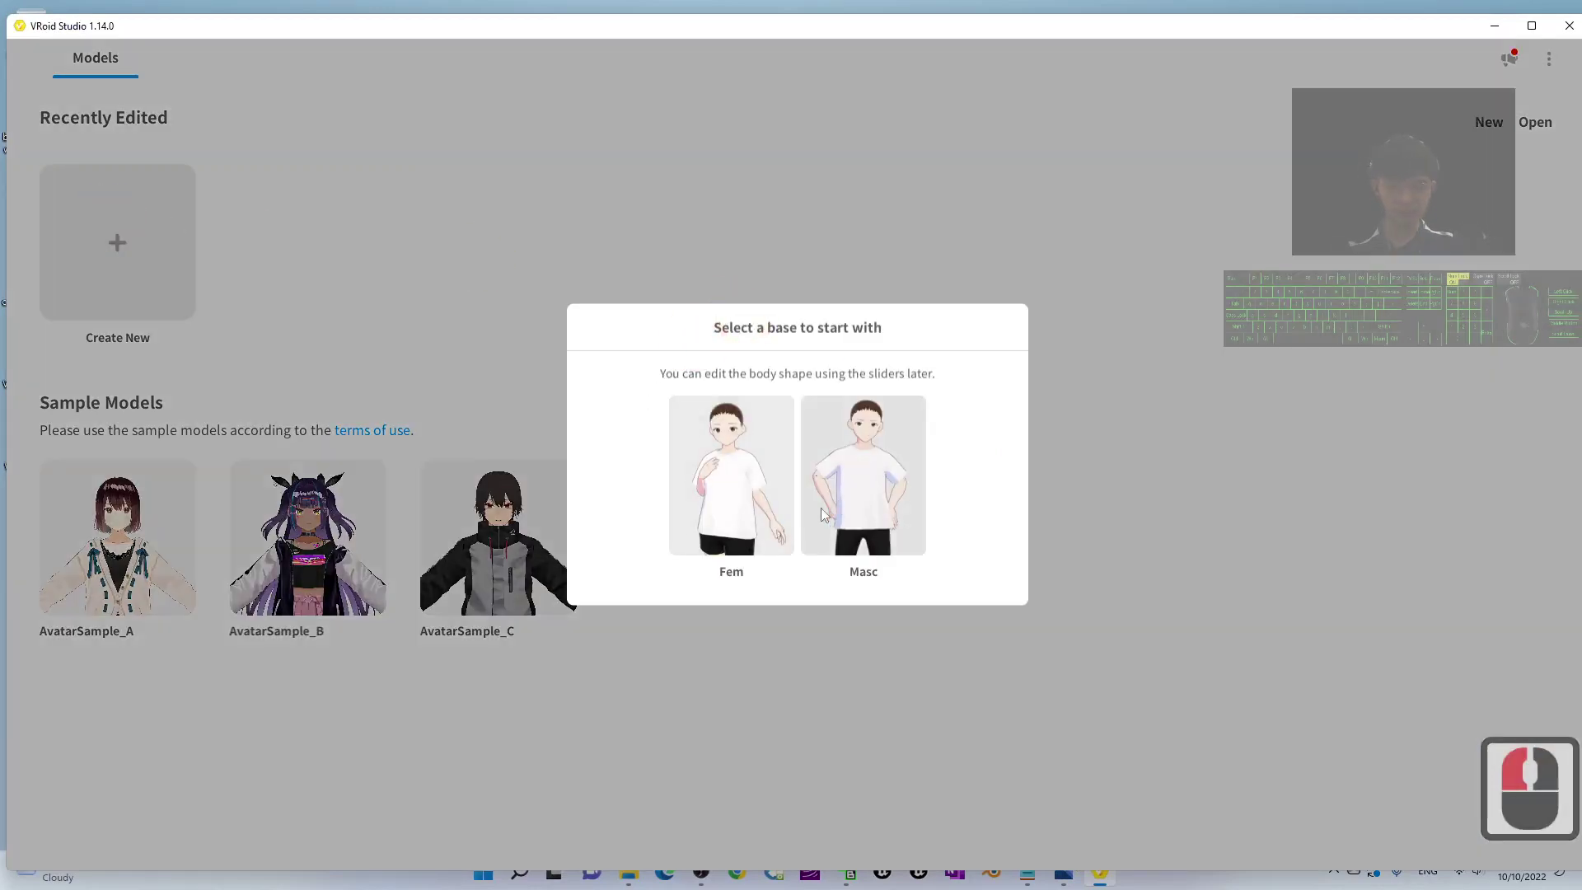
pyautogui.click(777, 449)
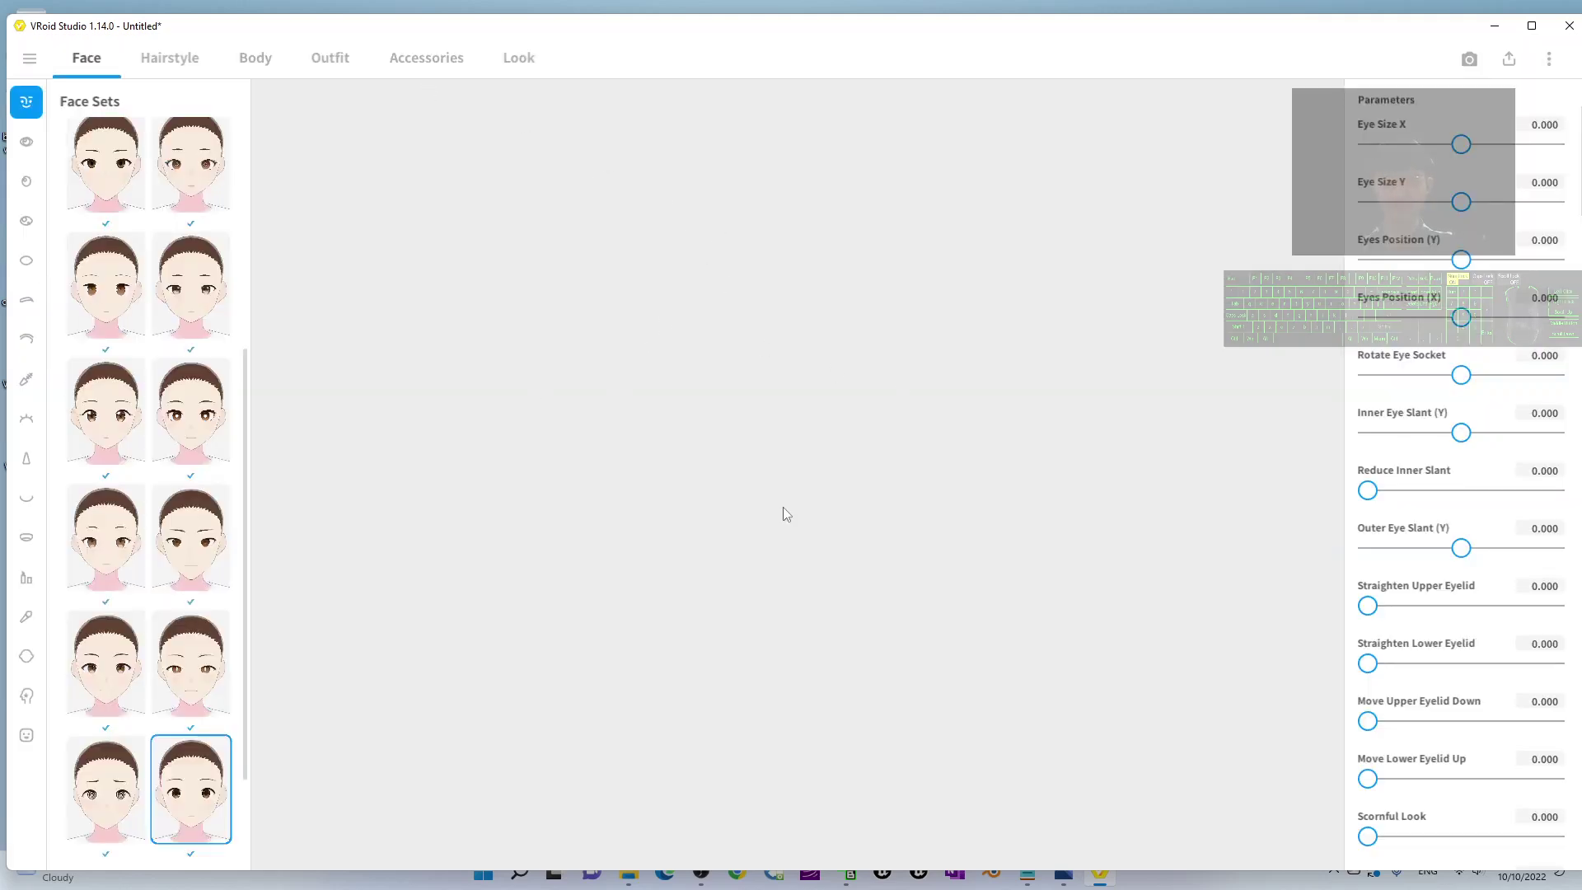
# - Apply the large-eyed face set with Eye Size X 0.300 and Eye Size Y 0.550 to the model
pyautogui.moveTo(913, 451); pyautogui.dragTo(1011, 509)
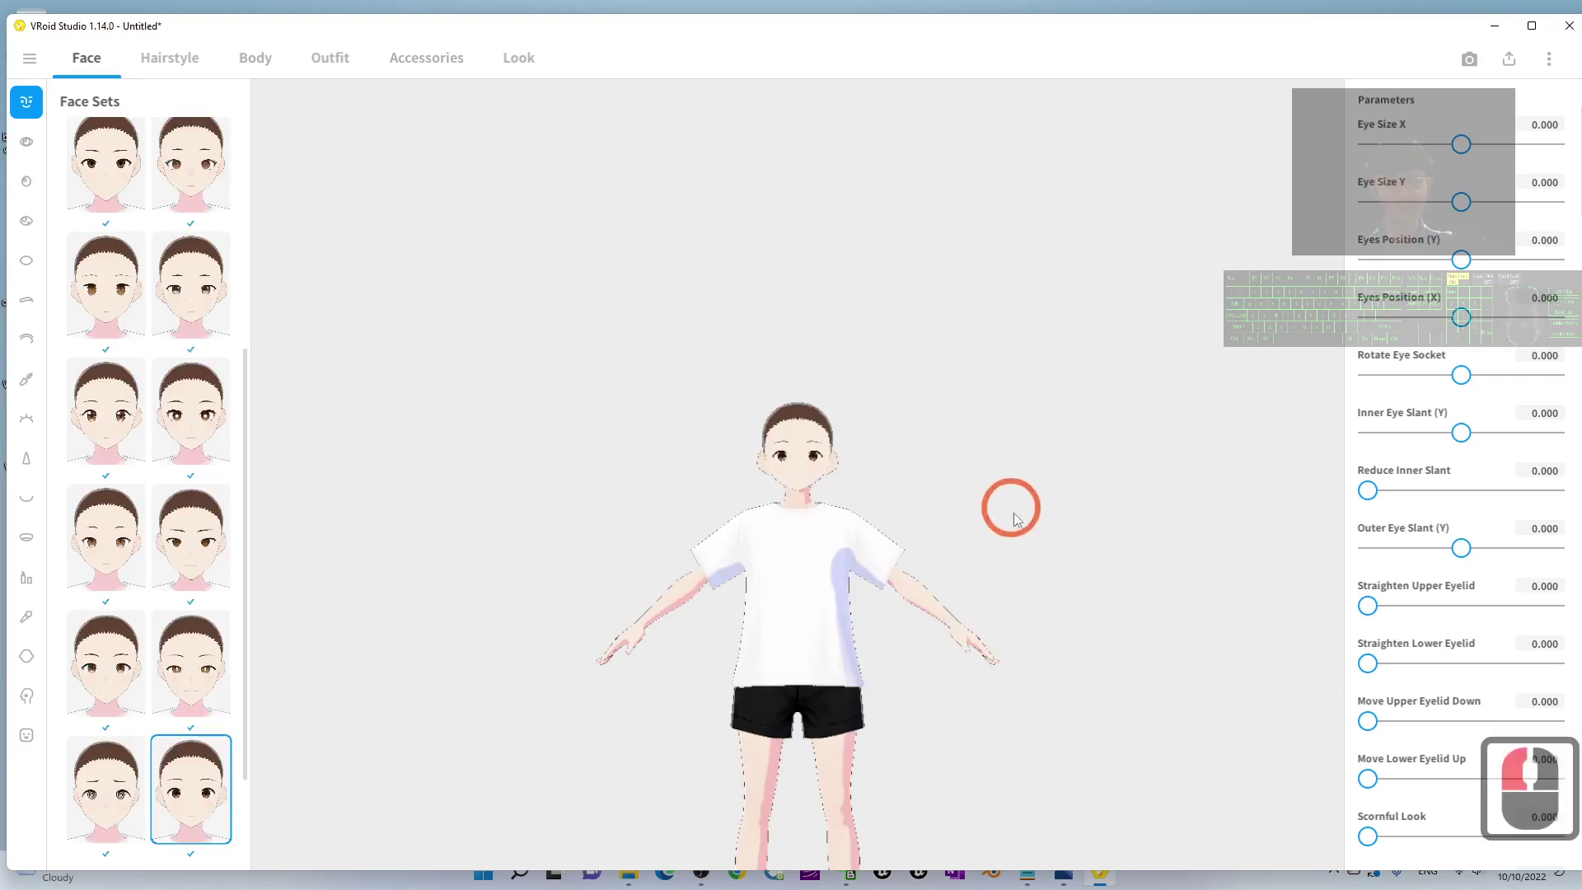
pyautogui.moveTo(1013, 515); pyautogui.dragTo(992, 550, button='right')
pyautogui.moveTo(956, 576); pyautogui.dragTo(930, 457, button='middle')
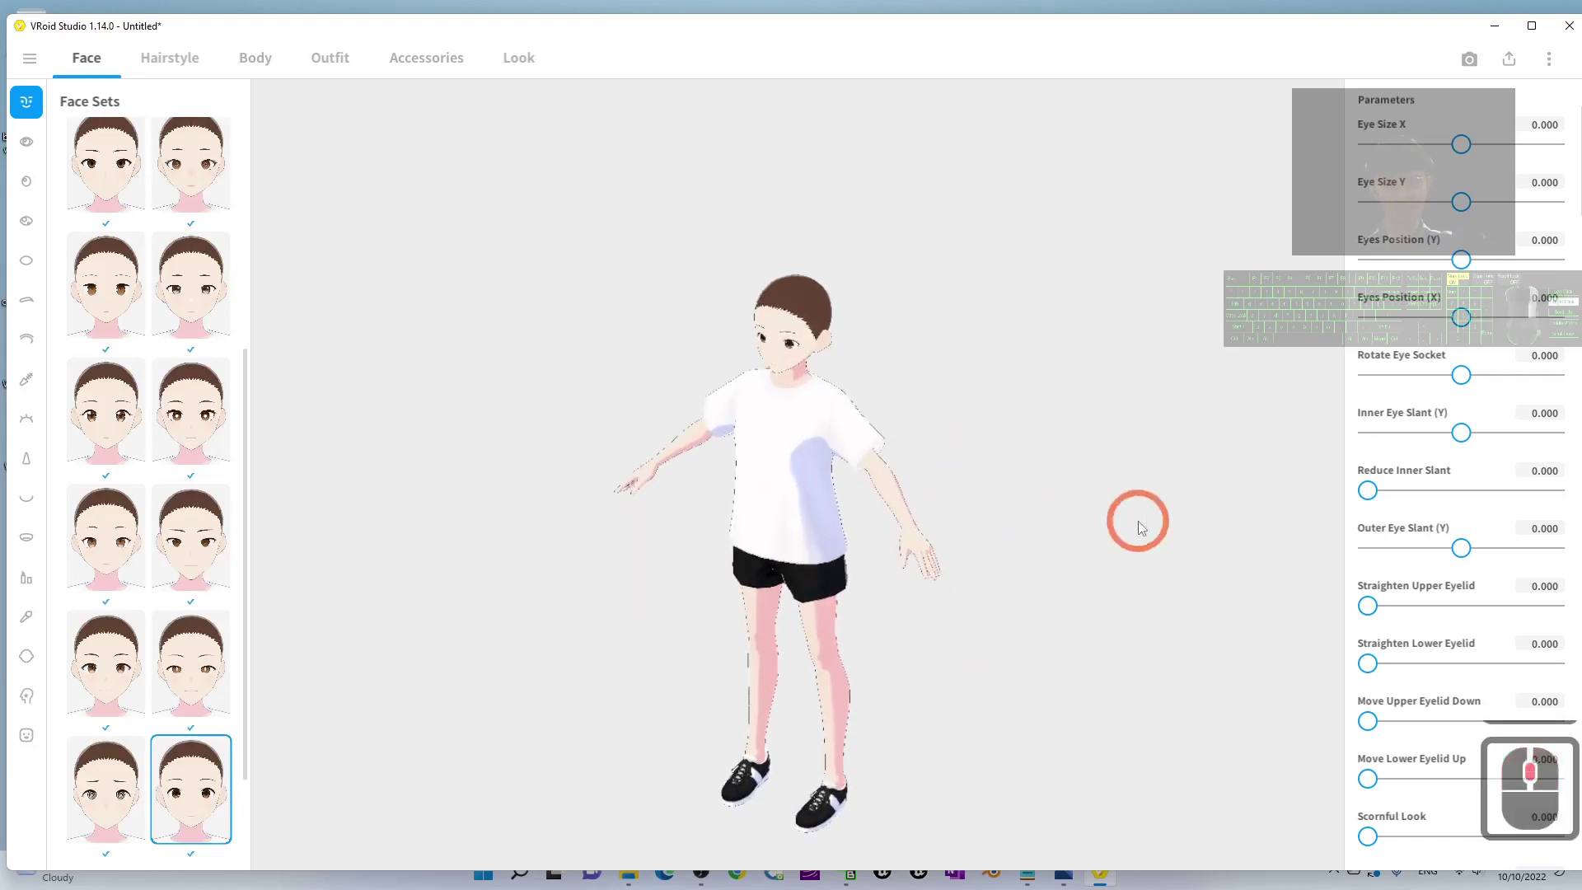
pyautogui.moveTo(1137, 524); pyautogui.dragTo(865, 350, button='right')
pyautogui.scroll(16, 833, 334)
pyautogui.moveTo(1001, 249); pyautogui.dragTo(1037, 429, button='middle')
pyautogui.scroll(9, 624, 420)
pyautogui.click(106, 411)
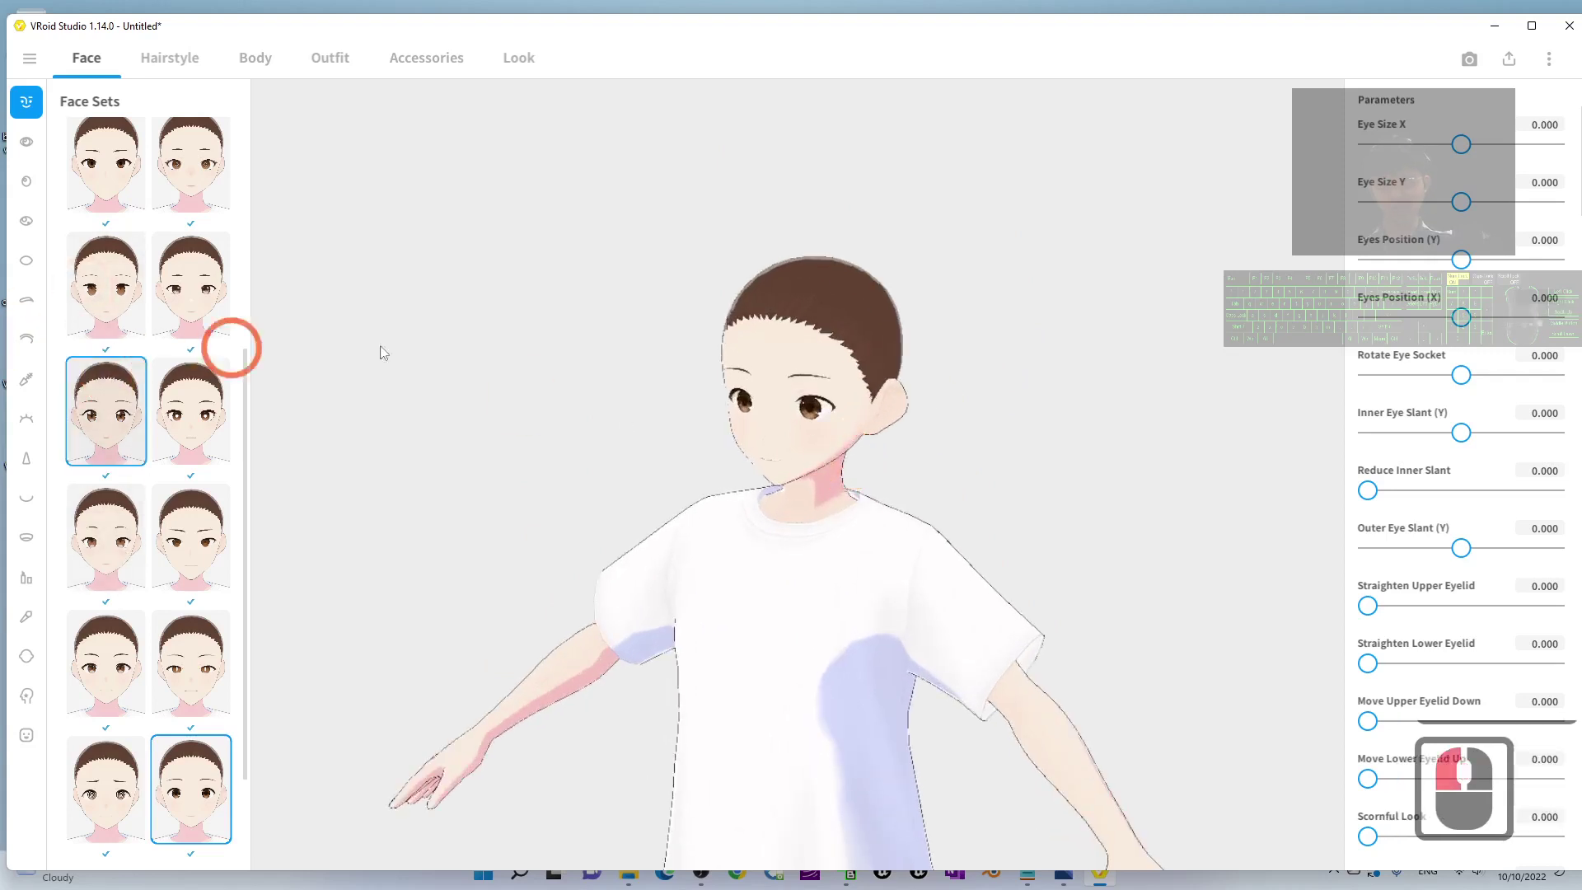
pyautogui.scroll(7, 704, 458)
pyautogui.moveTo(512, 423); pyautogui.dragTo(478, 387)
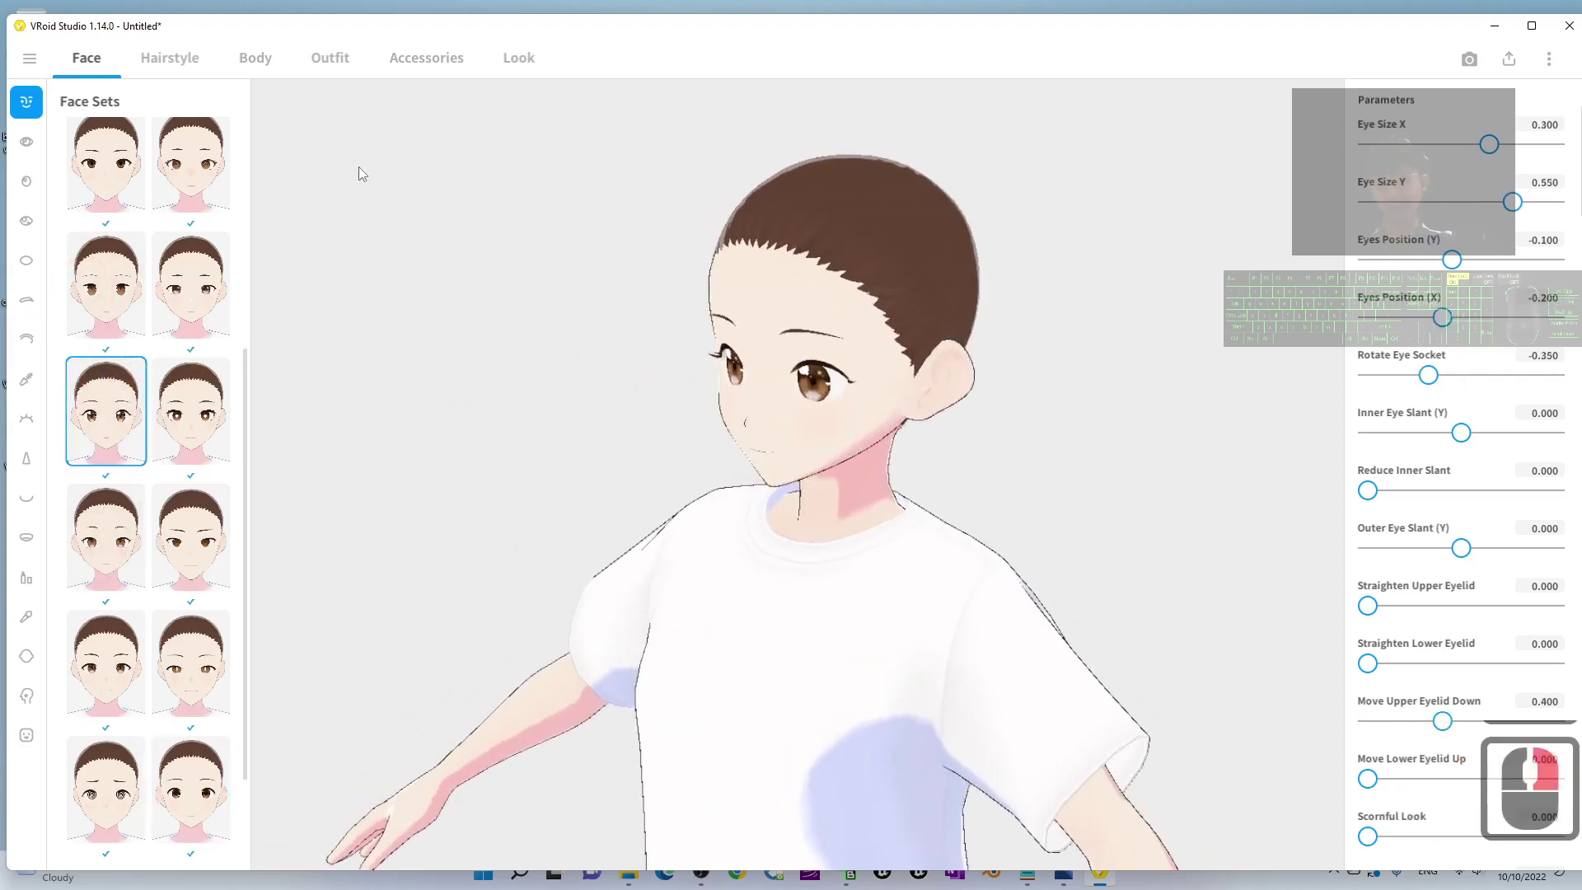
# - Recolor both irises of the model to blue, #33759E
pyautogui.click(33, 148)
pyautogui.click(29, 183)
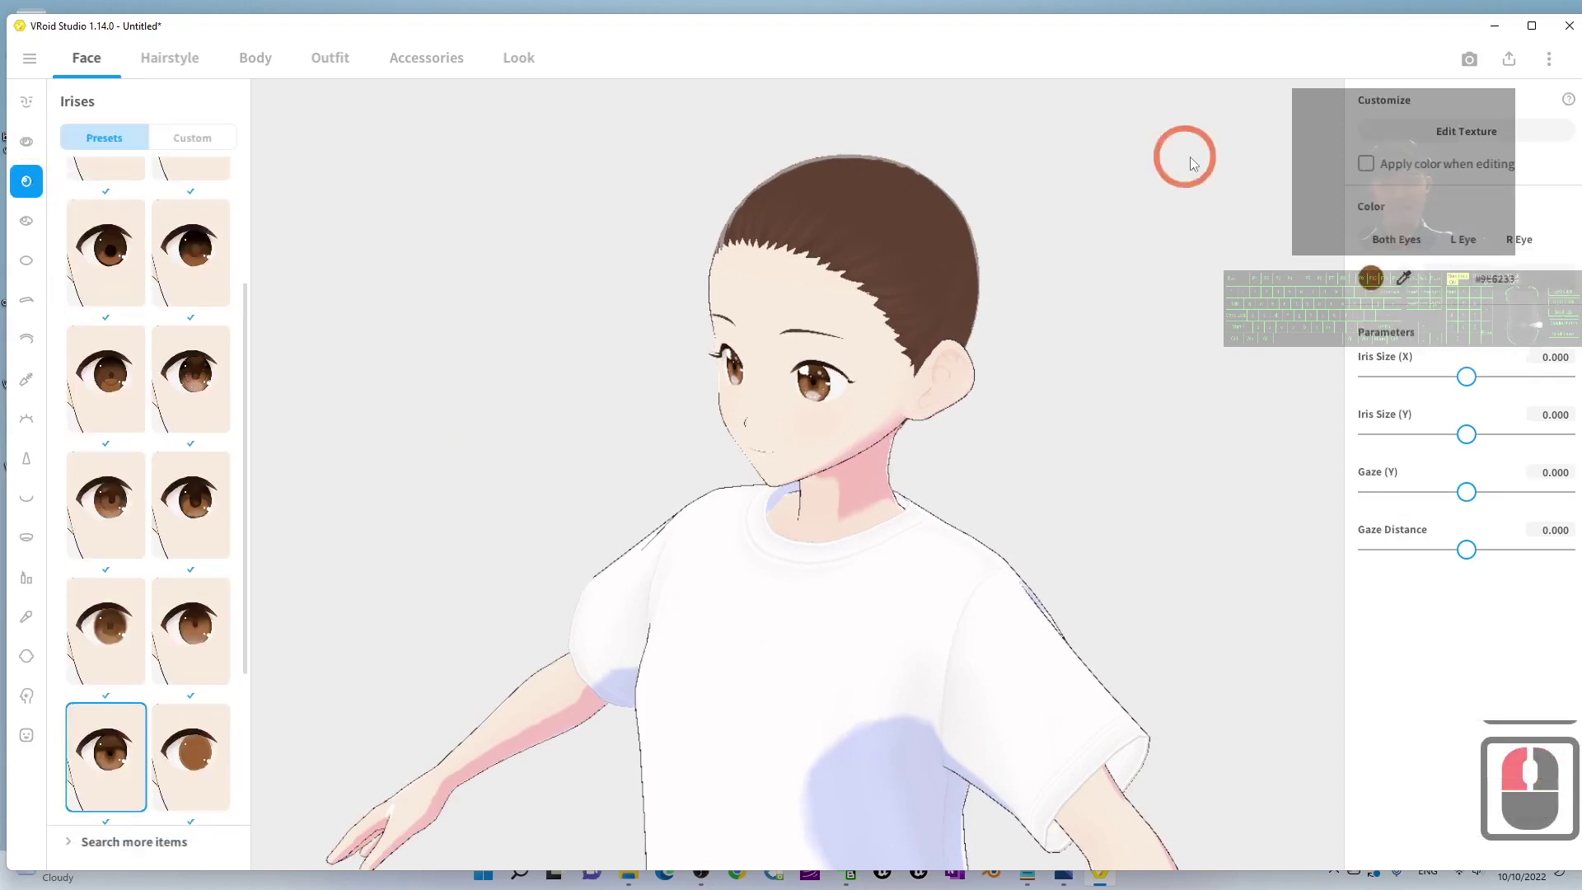
pyautogui.click(1374, 278)
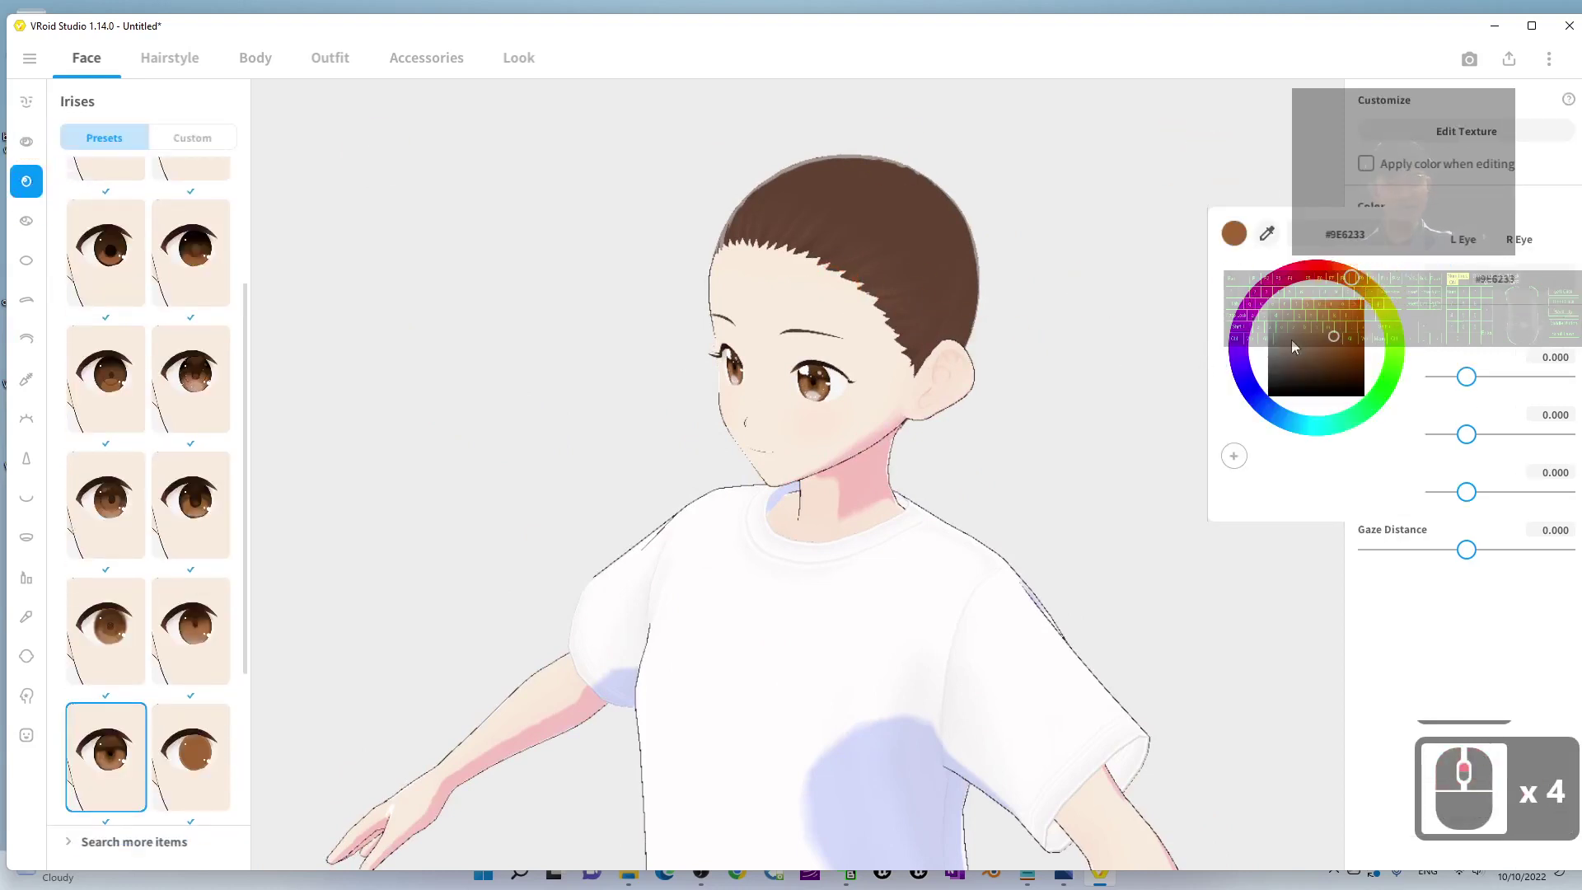
pyautogui.moveTo(1240, 346); pyautogui.dragTo(1285, 420)
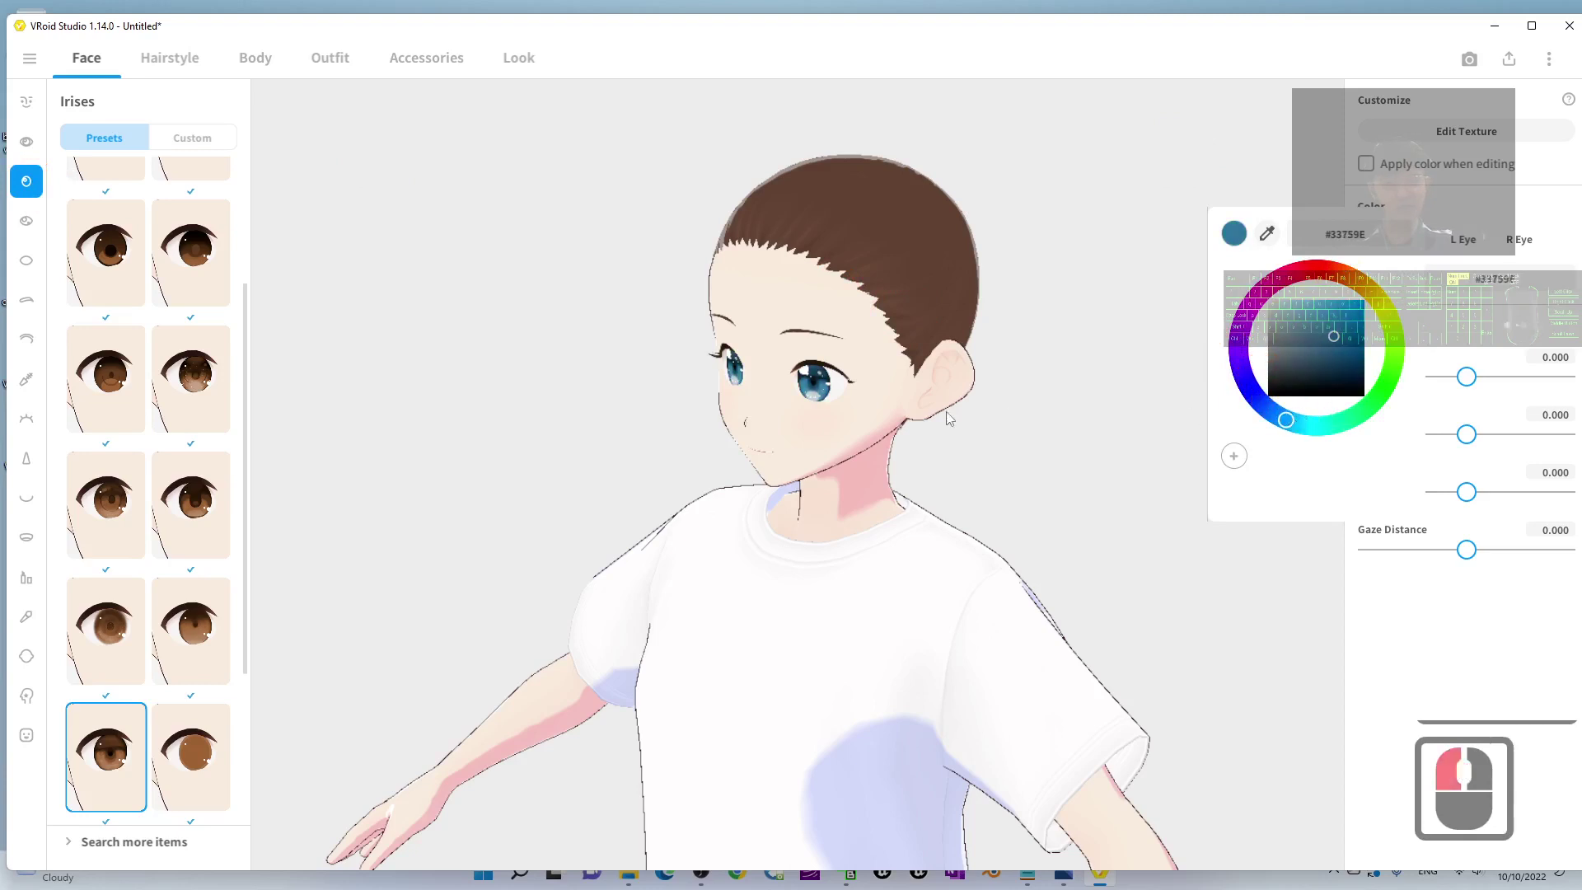
pyautogui.click(571, 390)
pyautogui.scroll(2, 574, 389)
pyautogui.moveTo(766, 396); pyautogui.dragTo(709, 362, button='right')
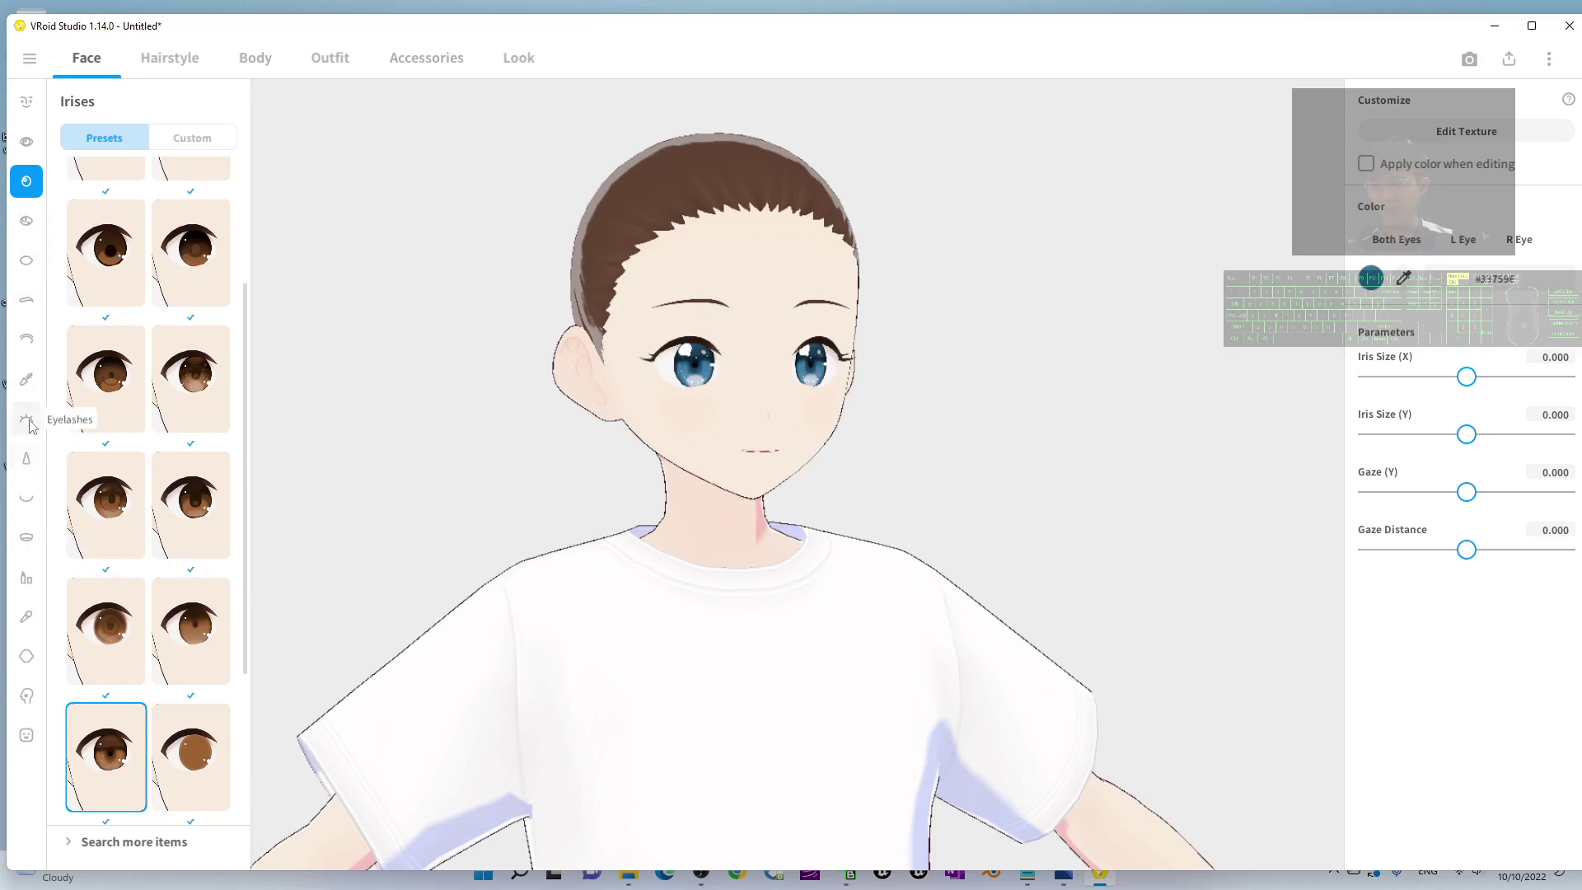
# - Apply the last lips preset to the face, giving the model soft pink lips
pyautogui.click(27, 578)
pyautogui.click(132, 474)
pyautogui.scroll(4, 743, 370)
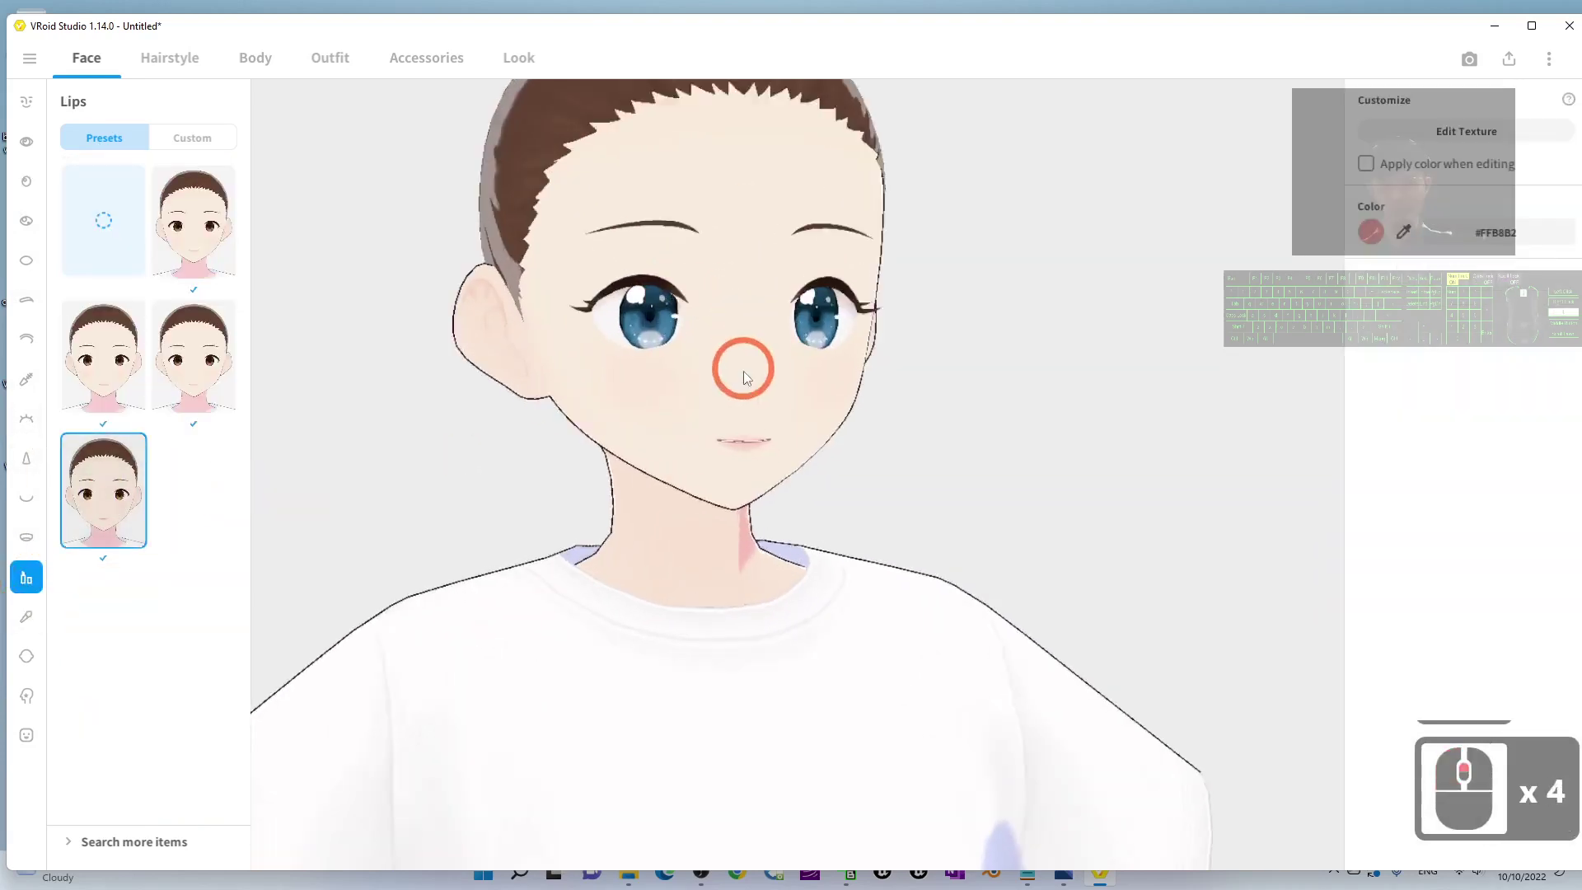
pyautogui.scroll(2, 743, 371)
pyautogui.scroll(-3, 767, 424)
pyautogui.moveTo(1091, 423); pyautogui.dragTo(715, 423, button='right')
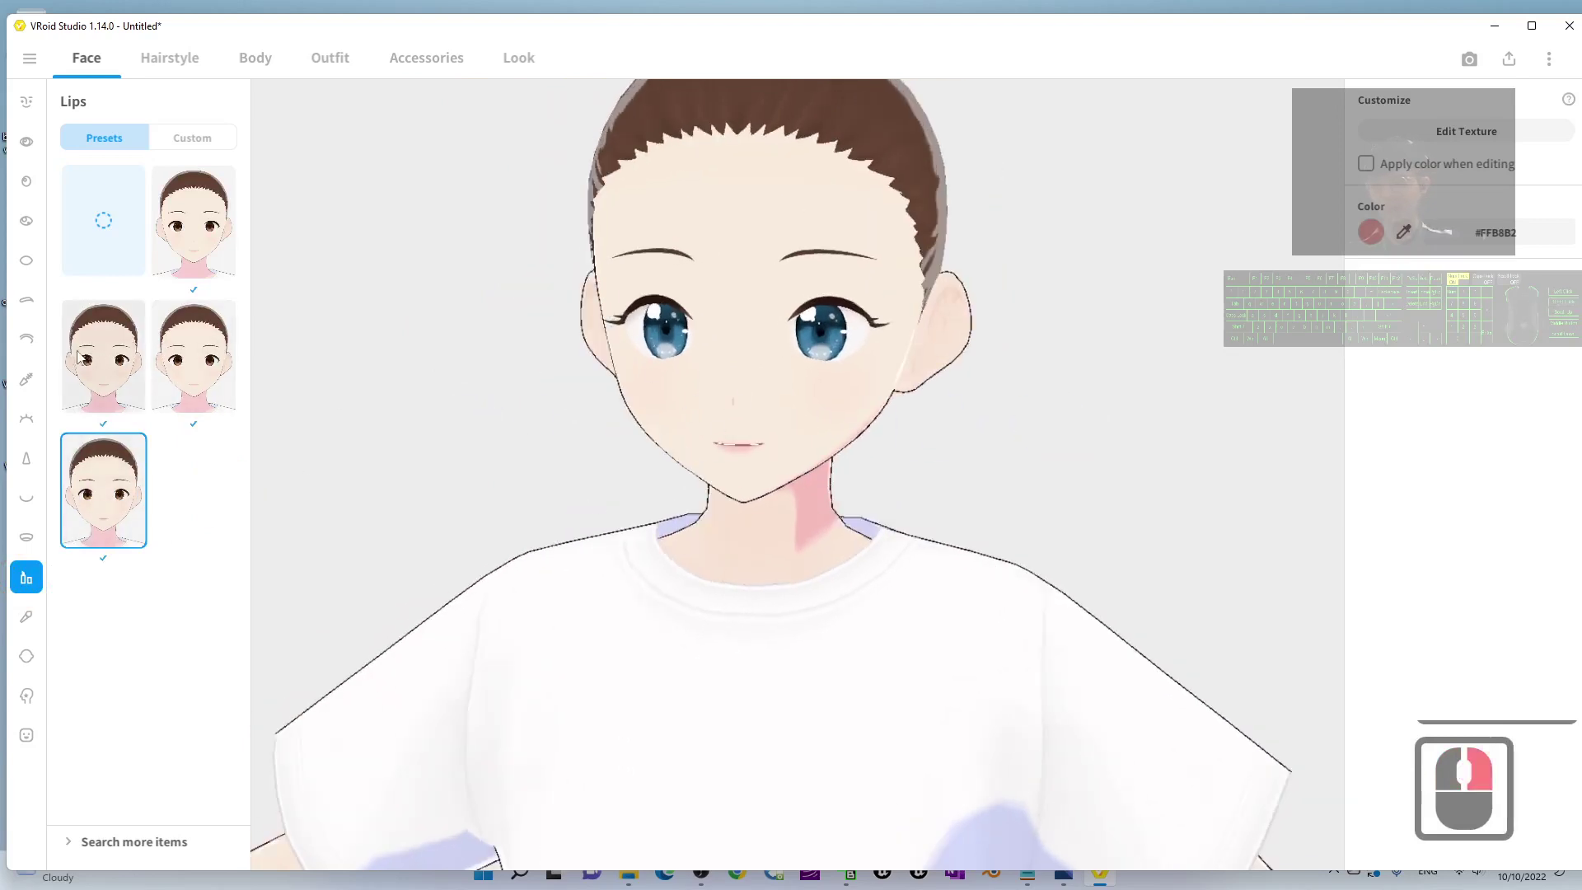
# - Try several other eyebrow presets on the face and restore the original thin, gently arched eyebrows
pyautogui.click(27, 301)
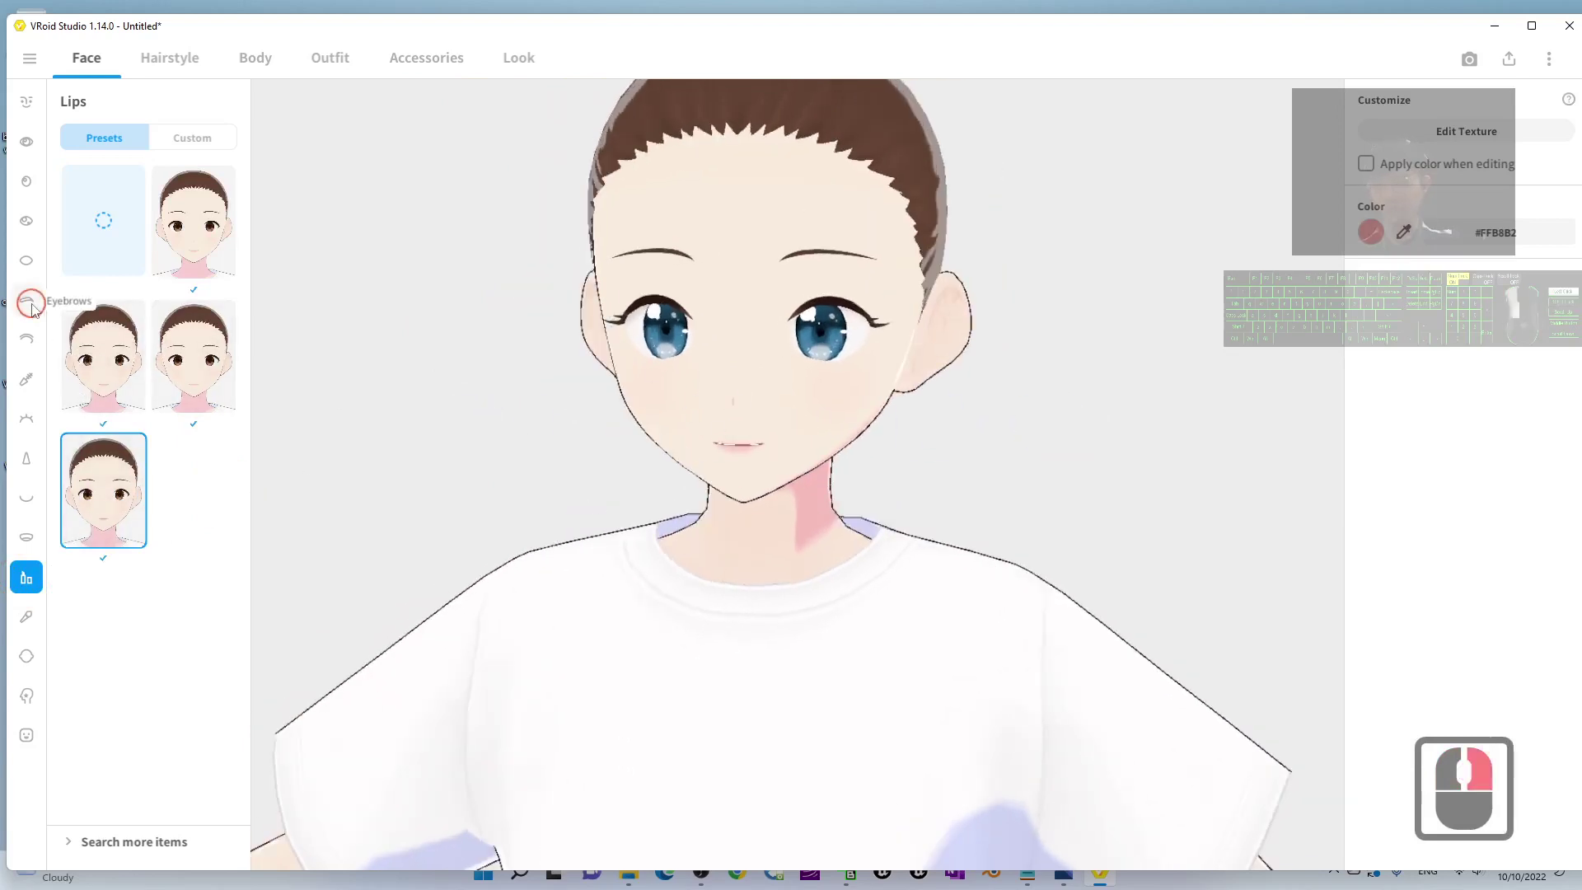
pyautogui.click(188, 517)
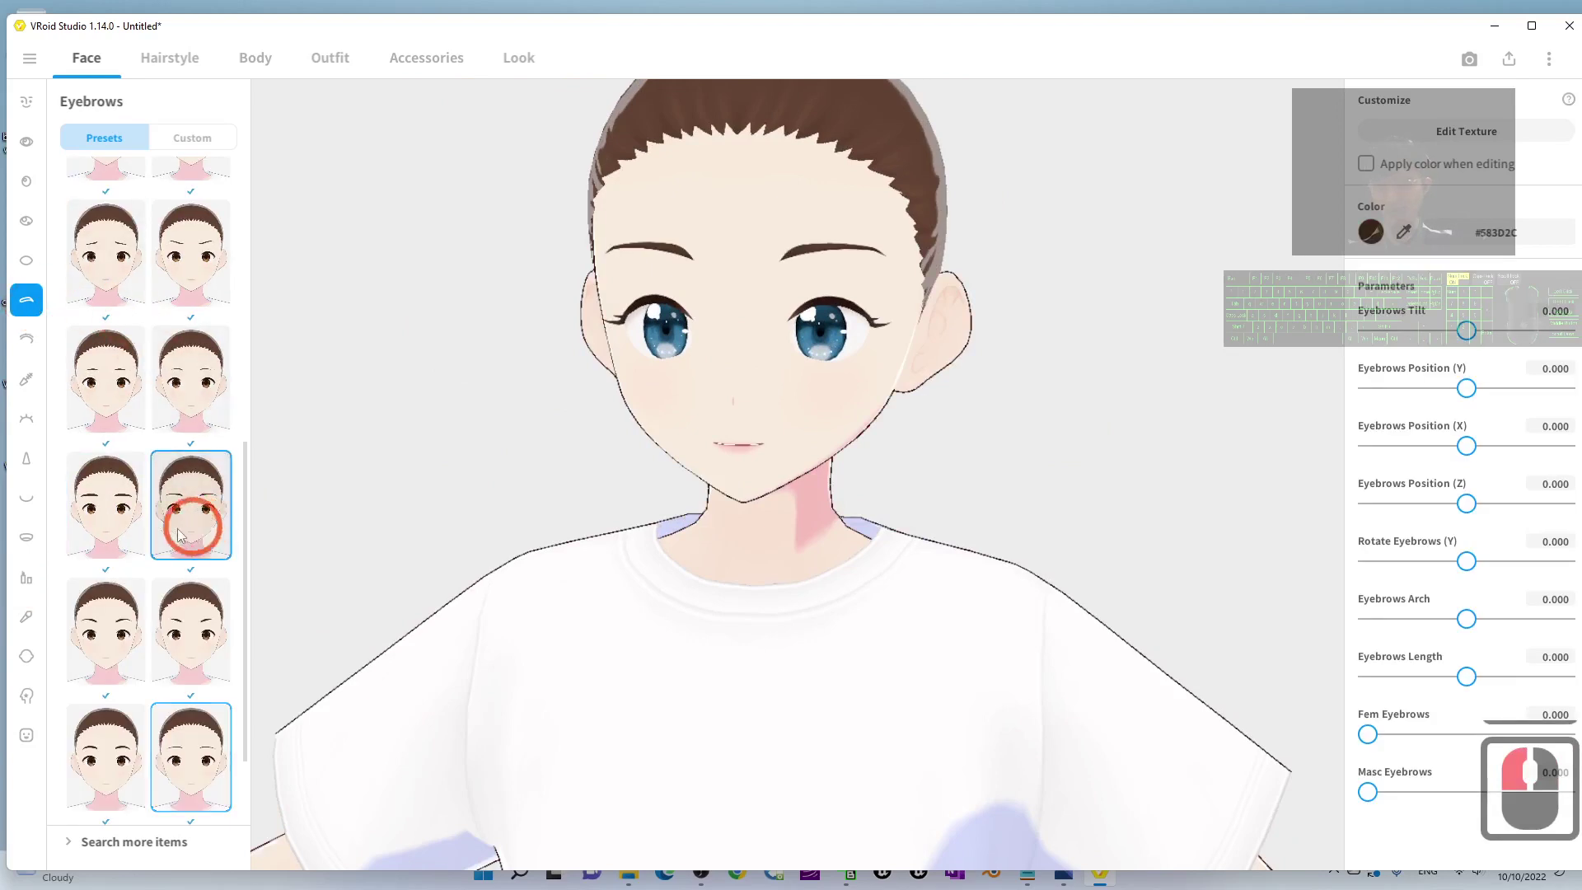
pyautogui.click(78, 502)
pyautogui.click(181, 650)
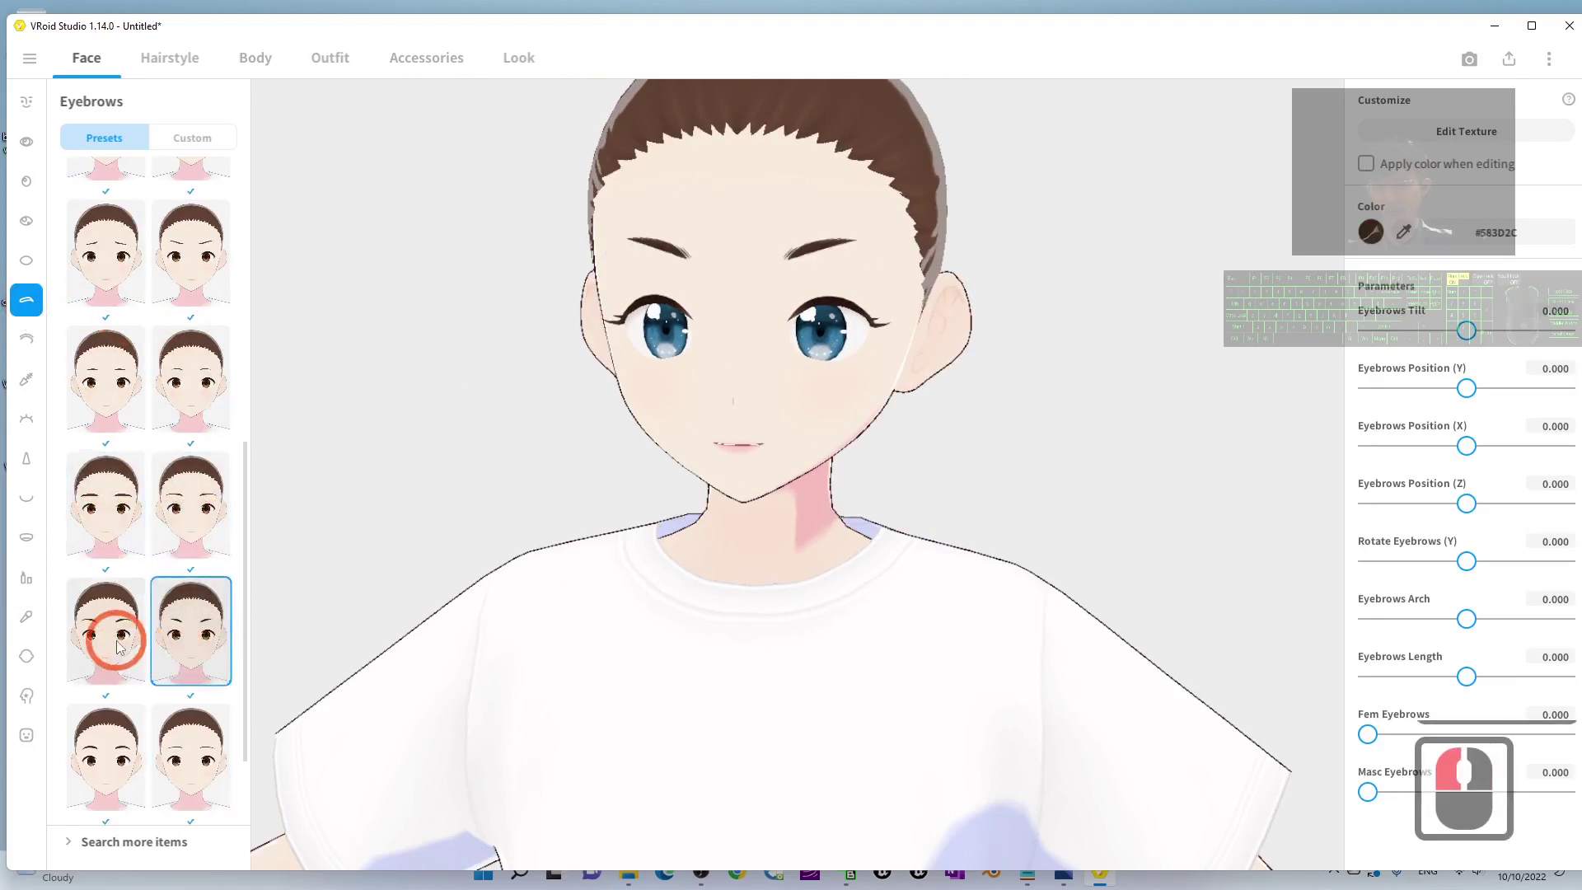
pyautogui.click(116, 642)
pyautogui.moveTo(540, 413)
pyautogui.mouseDown(button='right')
pyautogui.moveTo(574, 422)
pyautogui.moveTo(562, 427)
pyautogui.mouseUp(button='right')
pyautogui.click(197, 756)
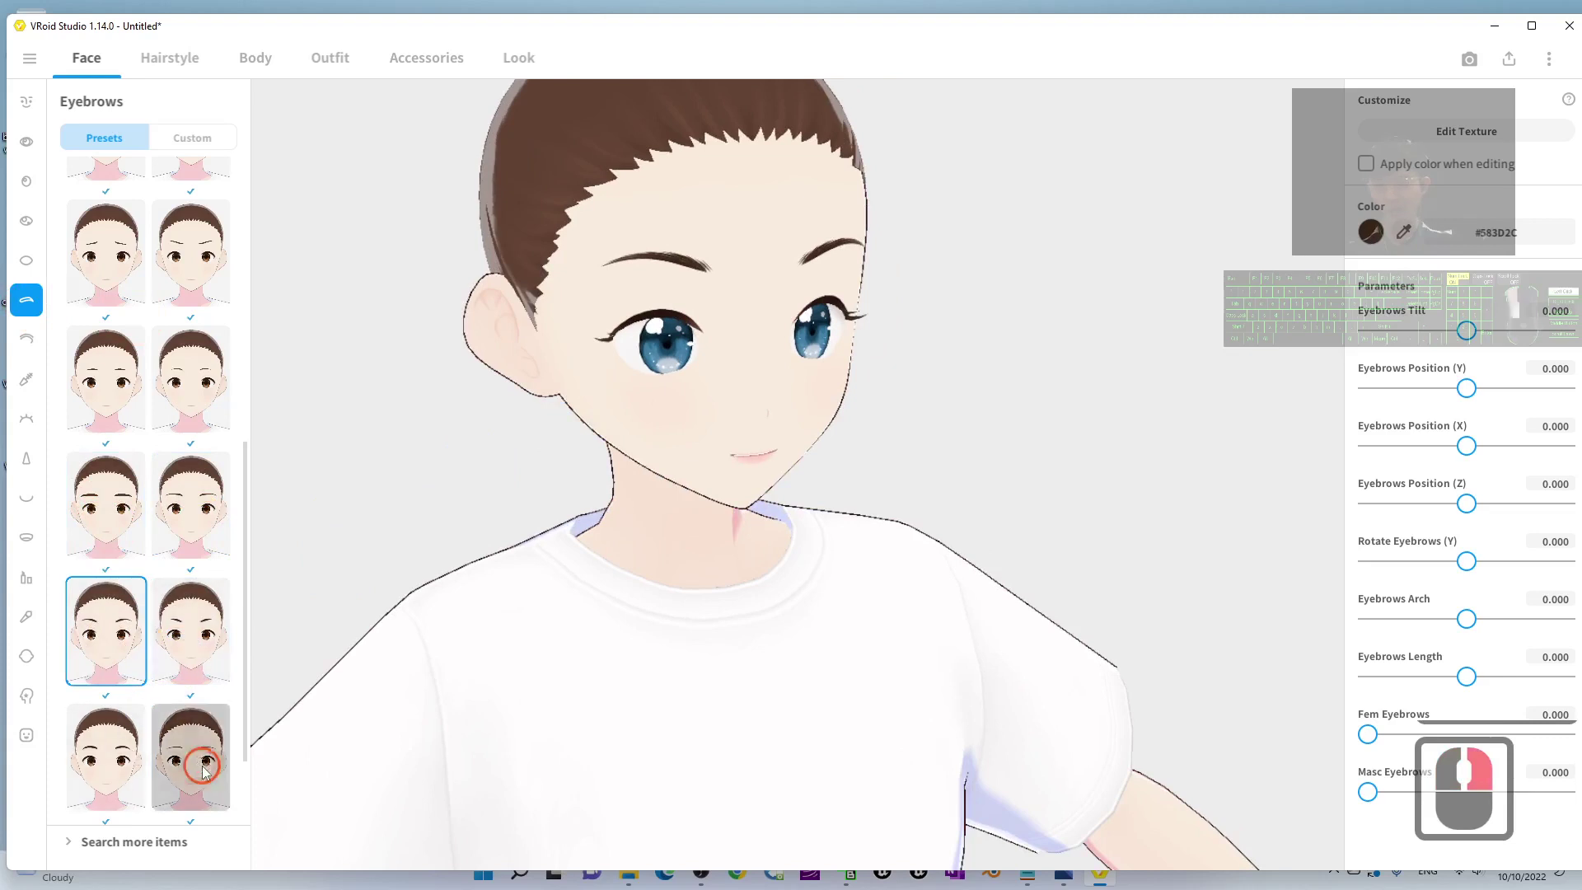
pyautogui.moveTo(1105, 463); pyautogui.dragTo(597, 143, button='right')
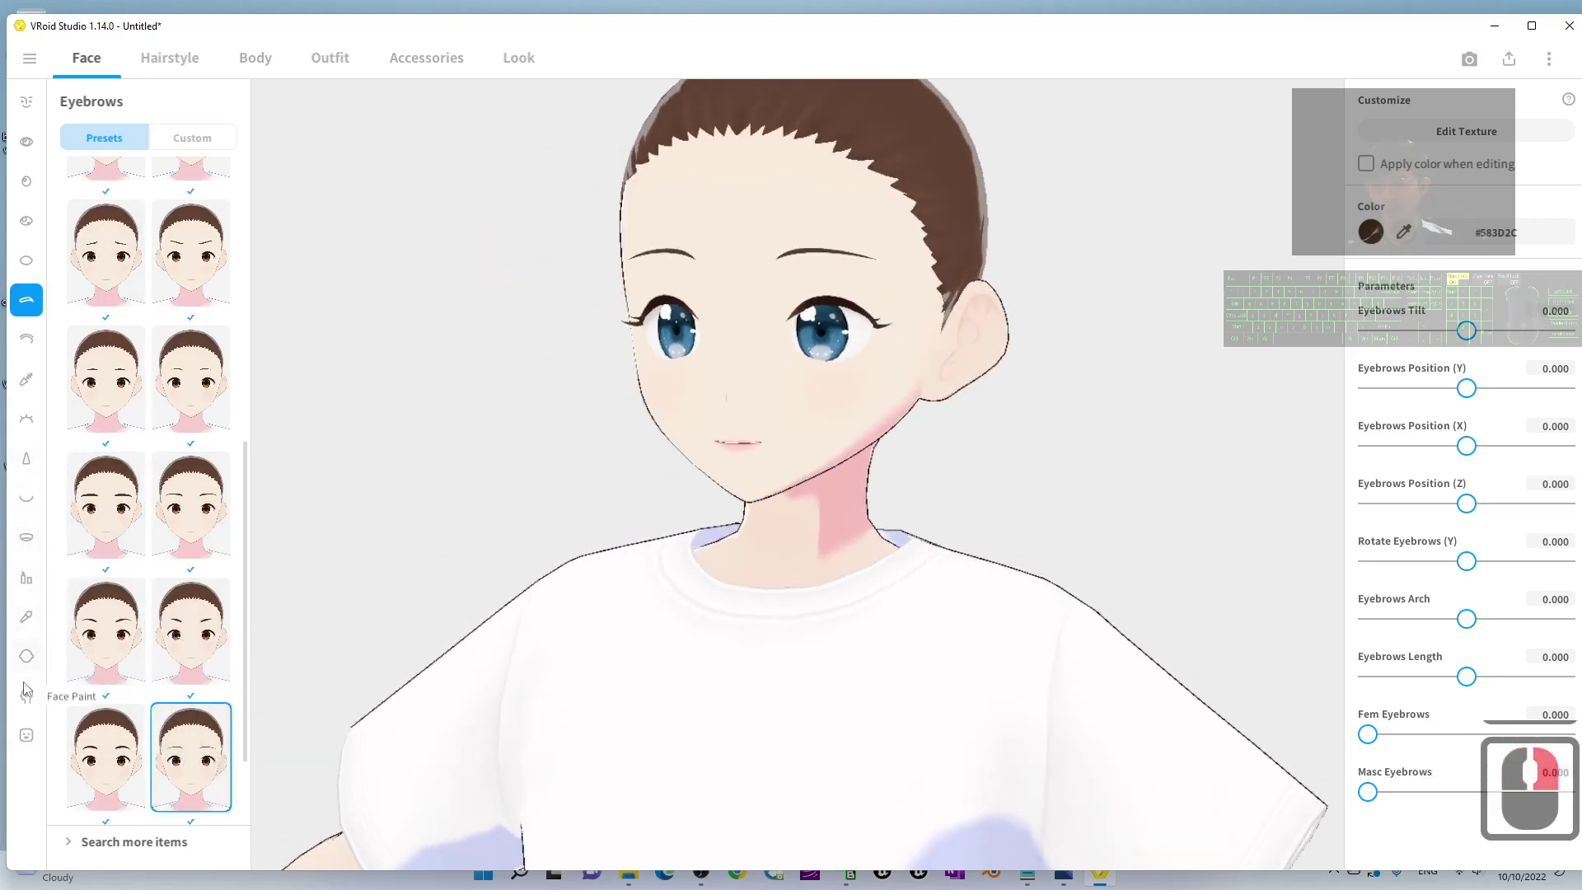
# - Try the wavy bob as overall hair and replace it with the ponytail preset with straight bangs and long side locks
pyautogui.click(166, 58)
pyautogui.click(355, 268)
pyautogui.scroll(-4, 560, 458)
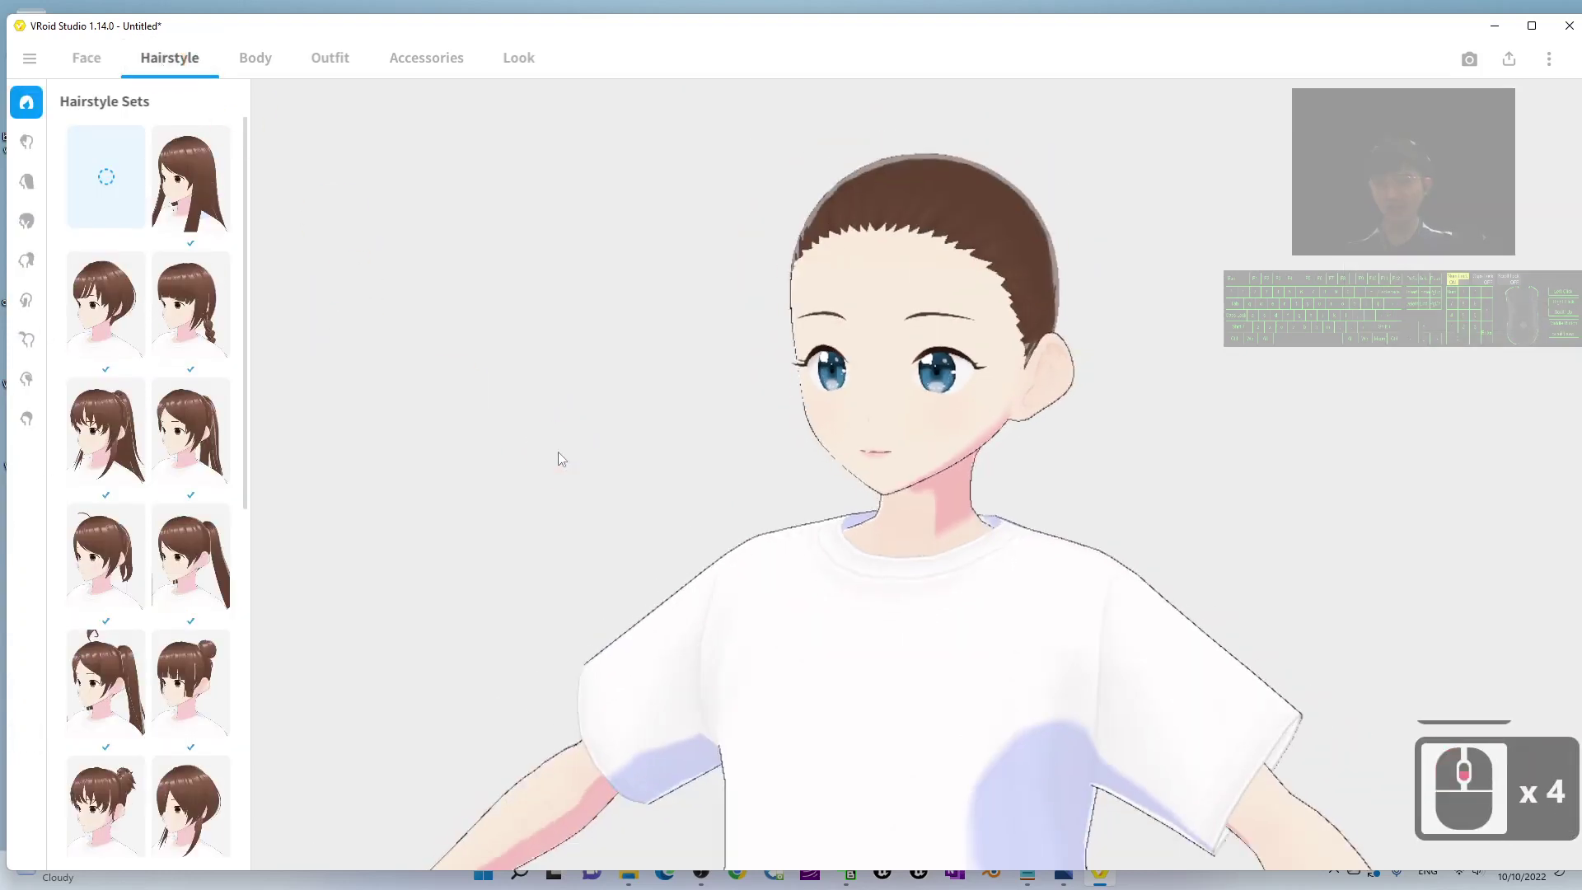
pyautogui.click(28, 221)
pyautogui.scroll(-20, 194, 435)
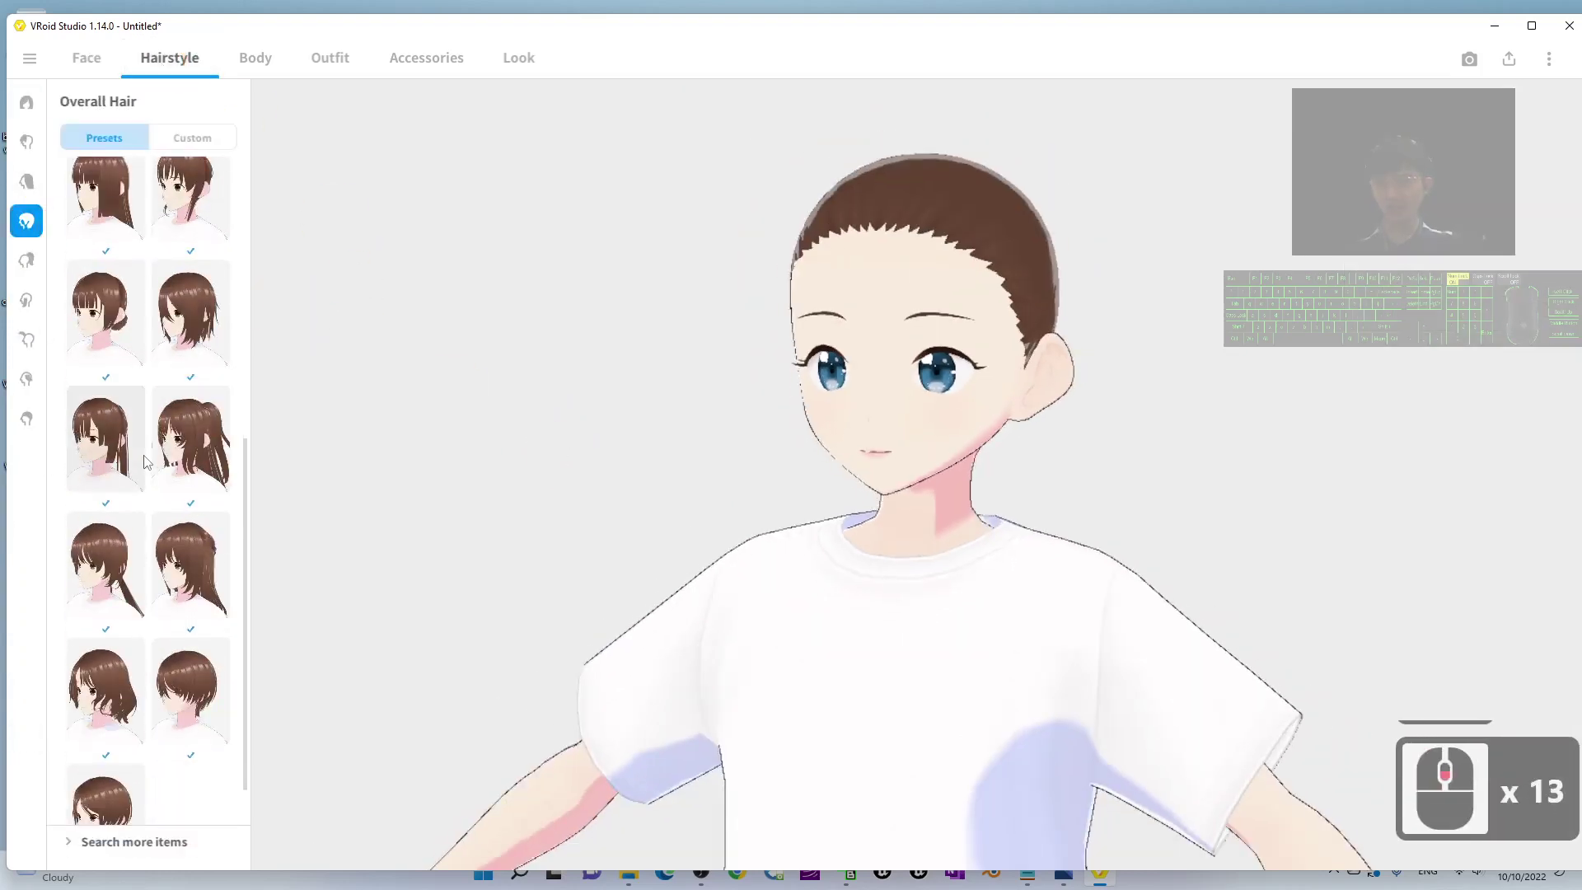
pyautogui.click(140, 631)
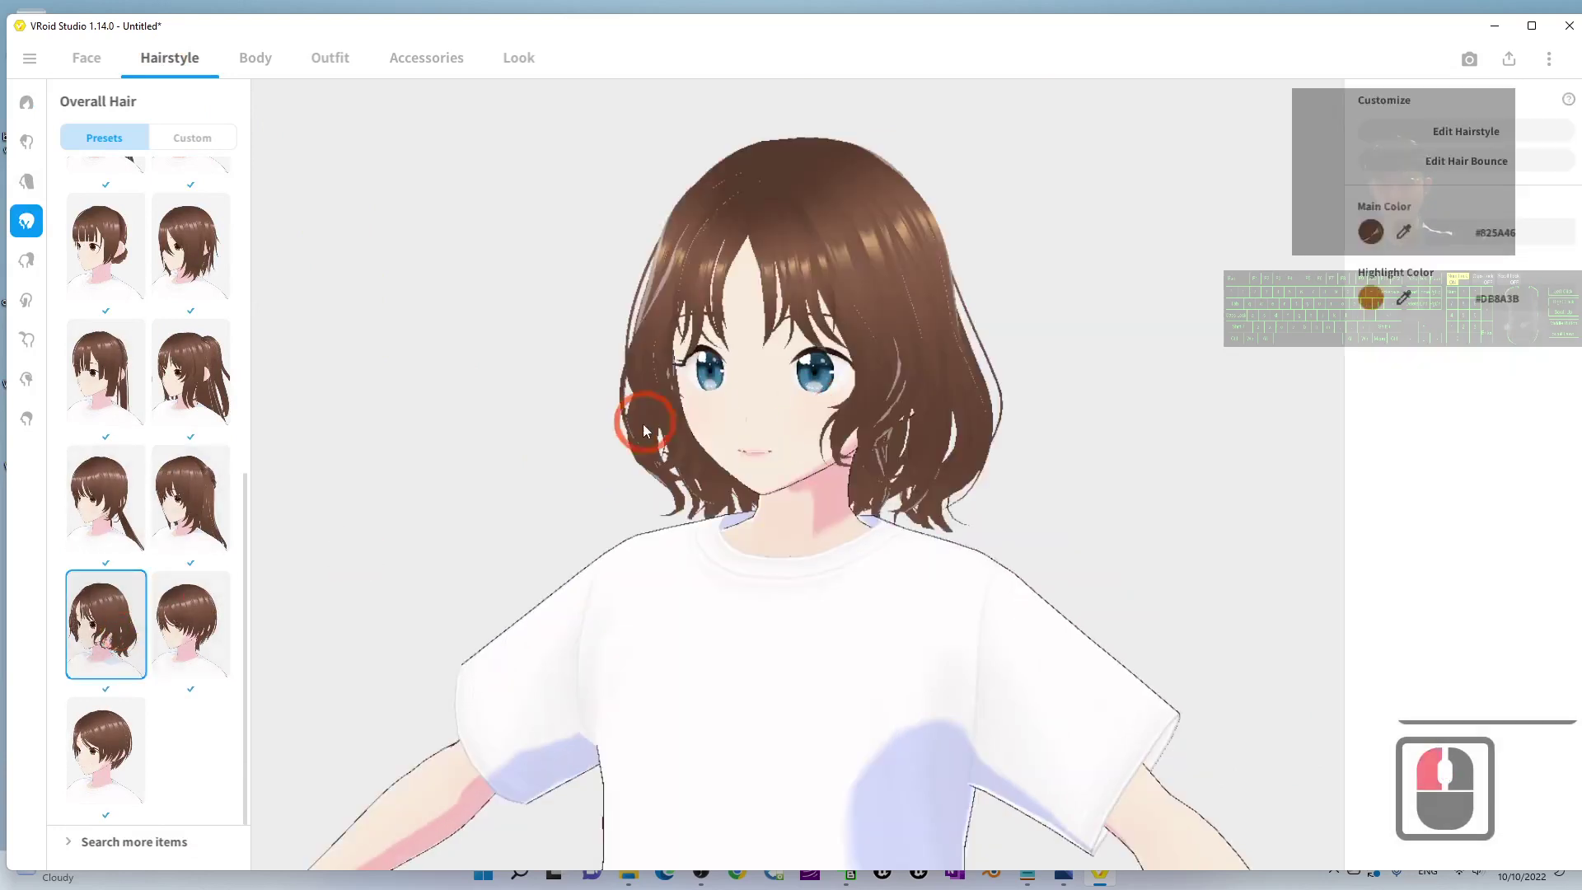
pyautogui.moveTo(640, 423)
pyautogui.mouseDown()
pyautogui.moveTo(527, 456)
pyautogui.moveTo(532, 468)
pyautogui.mouseUp()
pyautogui.scroll(2, 140, 577)
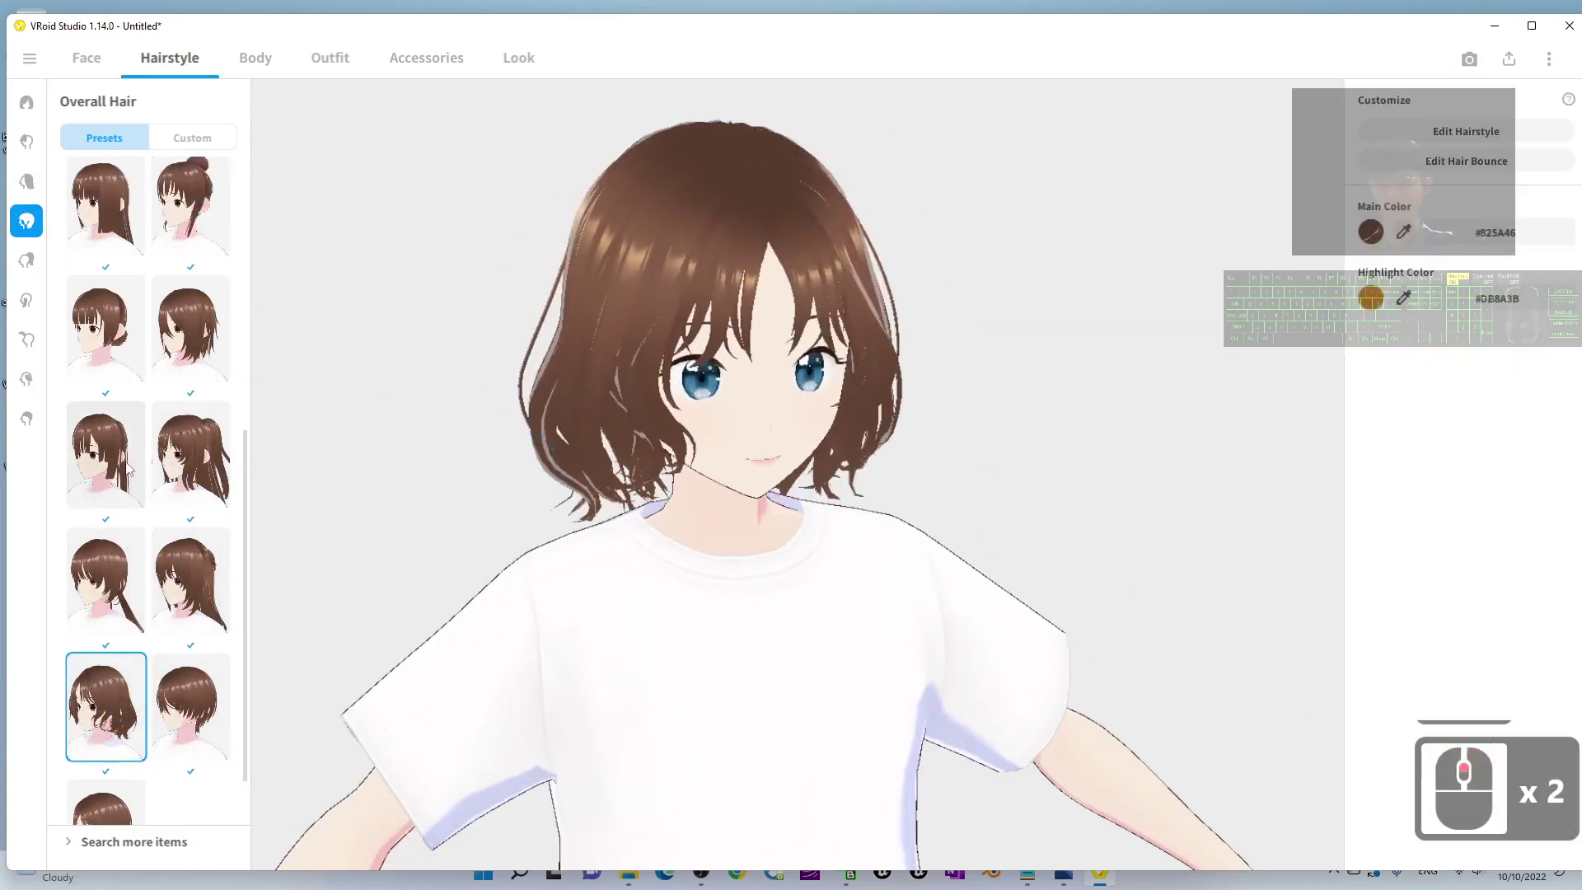
pyautogui.click(106, 452)
pyautogui.moveTo(653, 442); pyautogui.dragTo(1228, 357)
pyautogui.scroll(-10, 750, 419)
pyautogui.moveTo(1039, 438)
pyautogui.mouseDown()
pyautogui.moveTo(1013, 456)
pyautogui.moveTo(954, 438)
pyautogui.moveTo(1007, 435)
pyautogui.mouseUp()
pyautogui.scroll(3, 1007, 436)
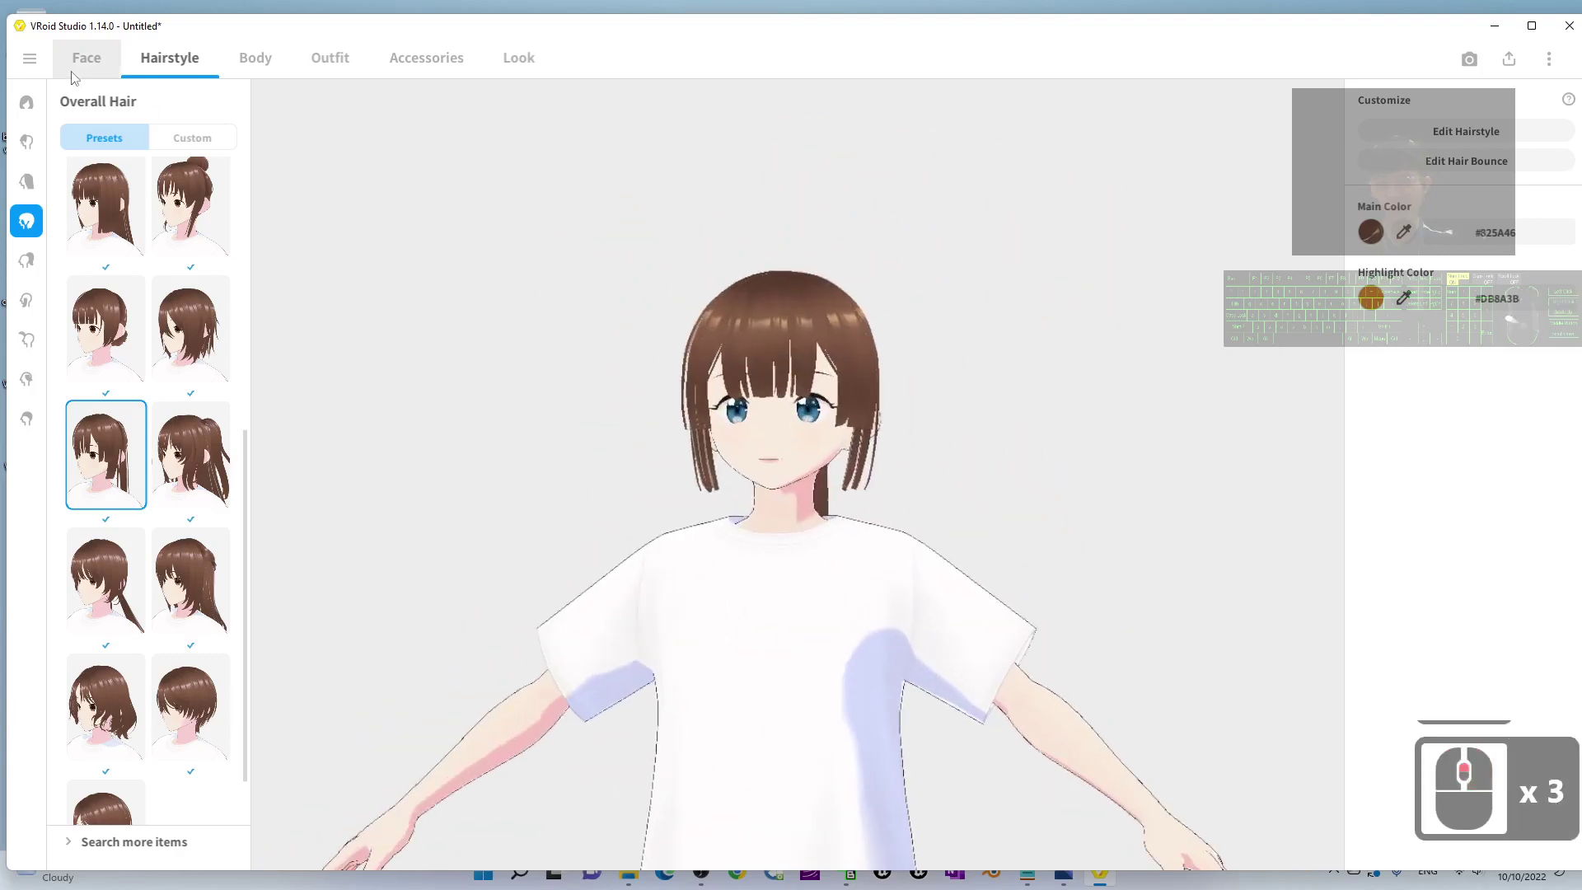
# - Browse the whole outfit sets and the tops presets for clothing that suits the model
pyautogui.click(247, 60)
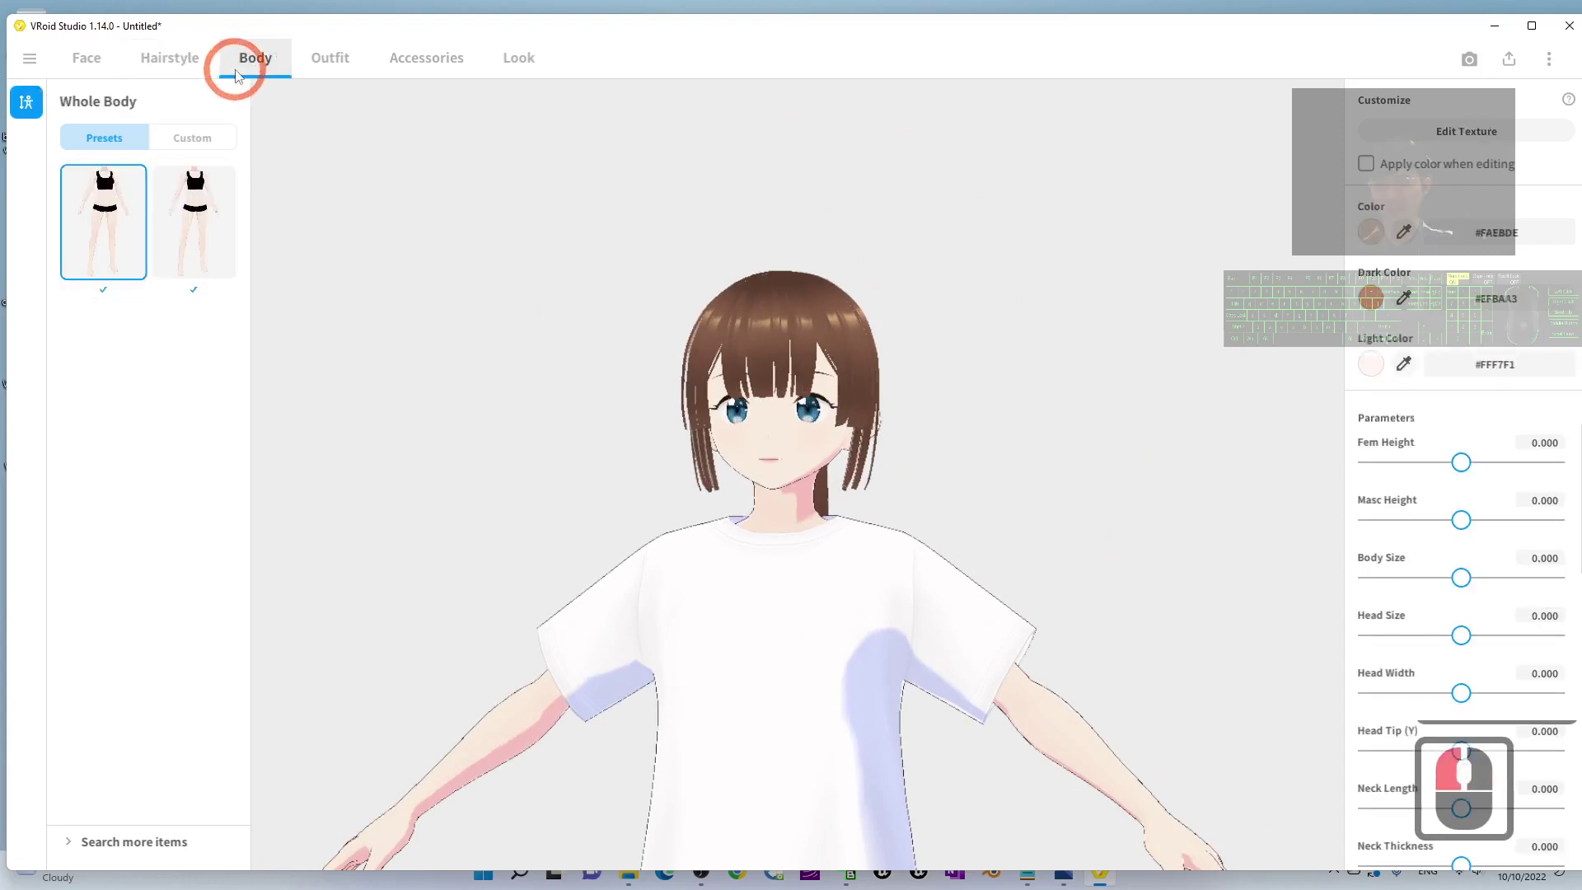
pyautogui.click(334, 59)
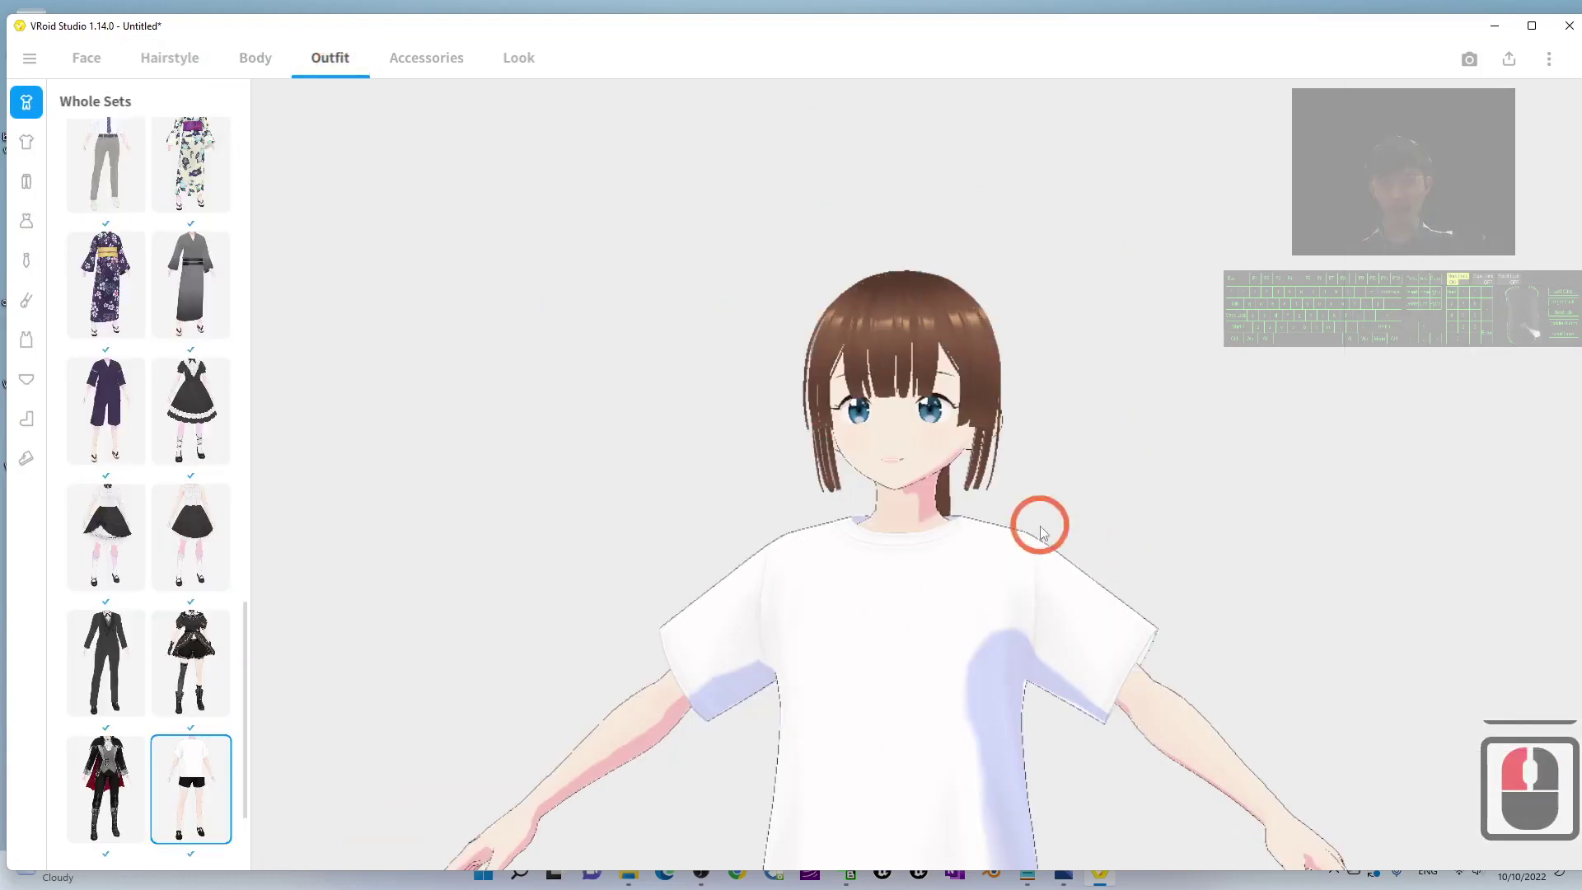
pyautogui.scroll(-15, 1035, 522)
pyautogui.moveTo(1126, 448); pyautogui.dragTo(911, 476, button='right')
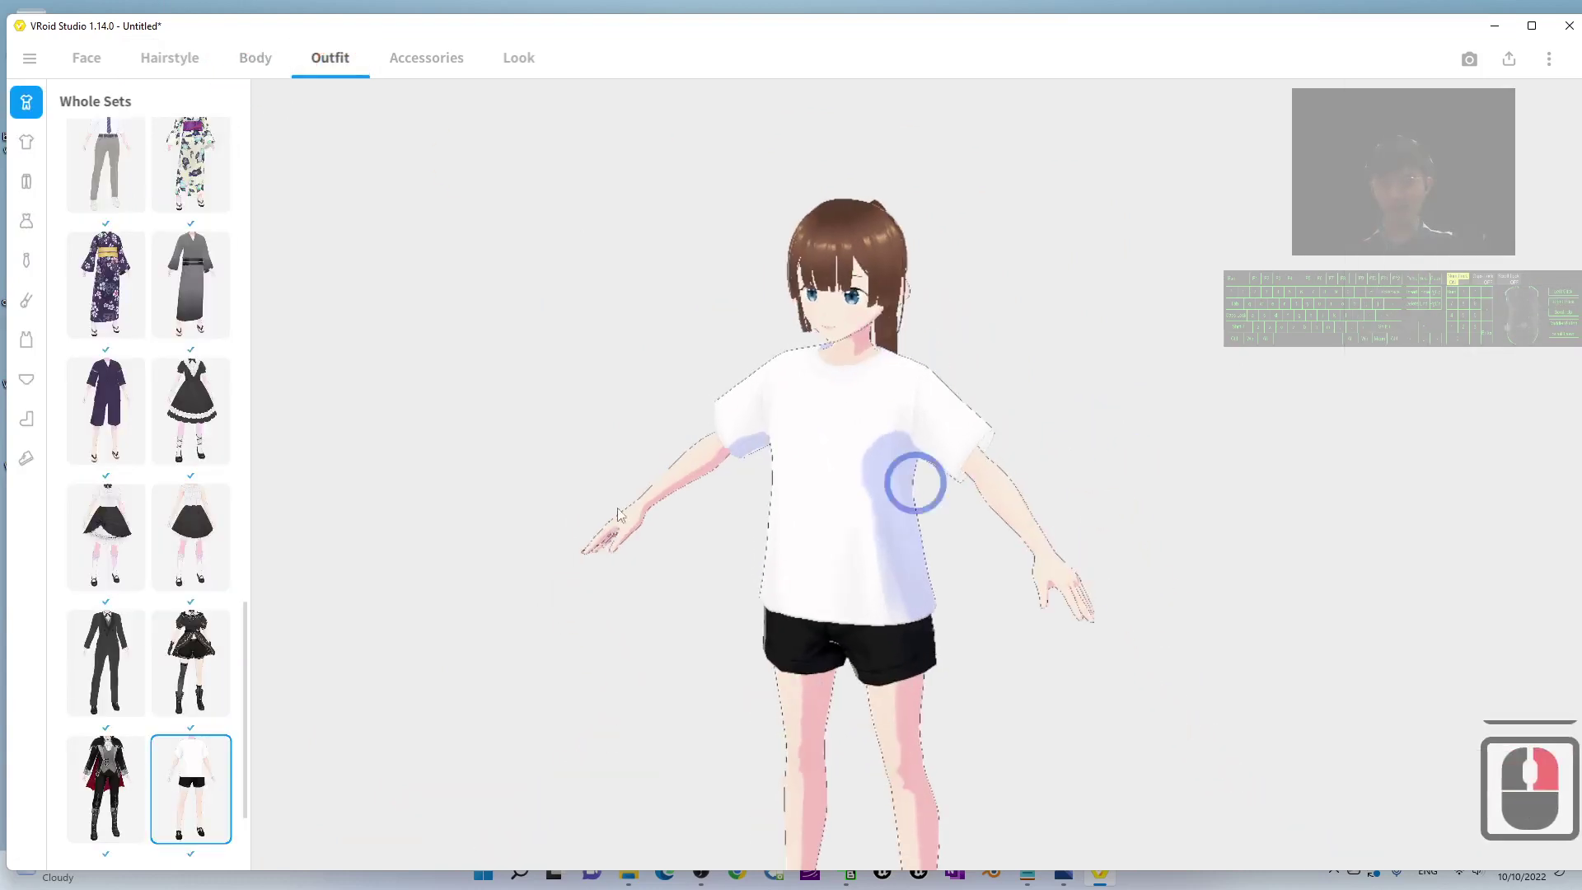
pyautogui.scroll(-7, 105, 476)
pyautogui.scroll(16, 168, 482)
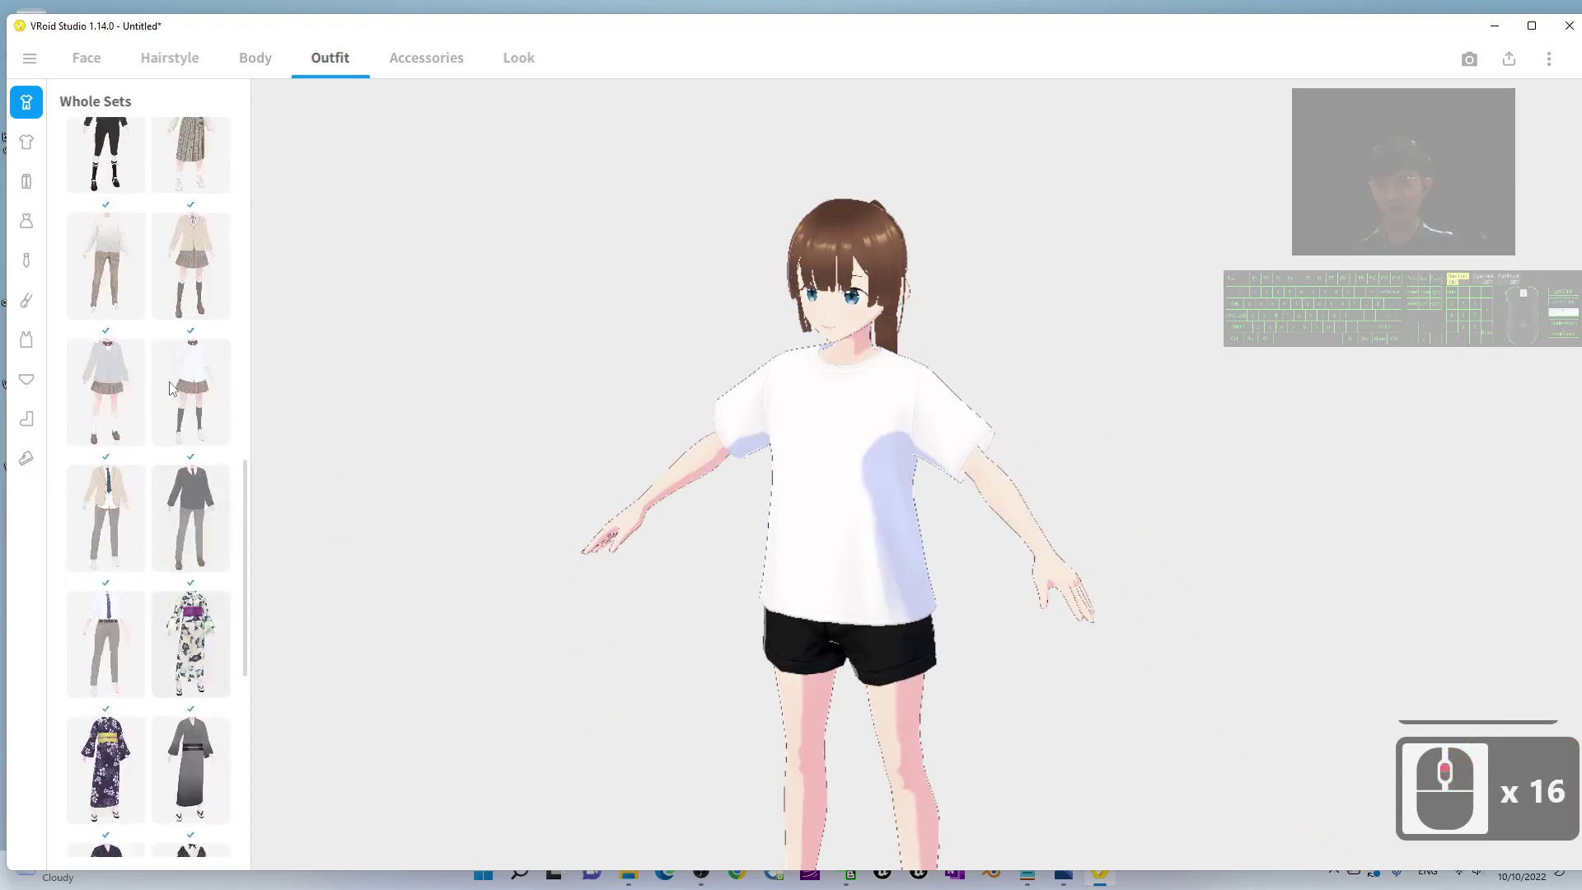
pyautogui.click(26, 149)
pyautogui.scroll(20, 152, 446)
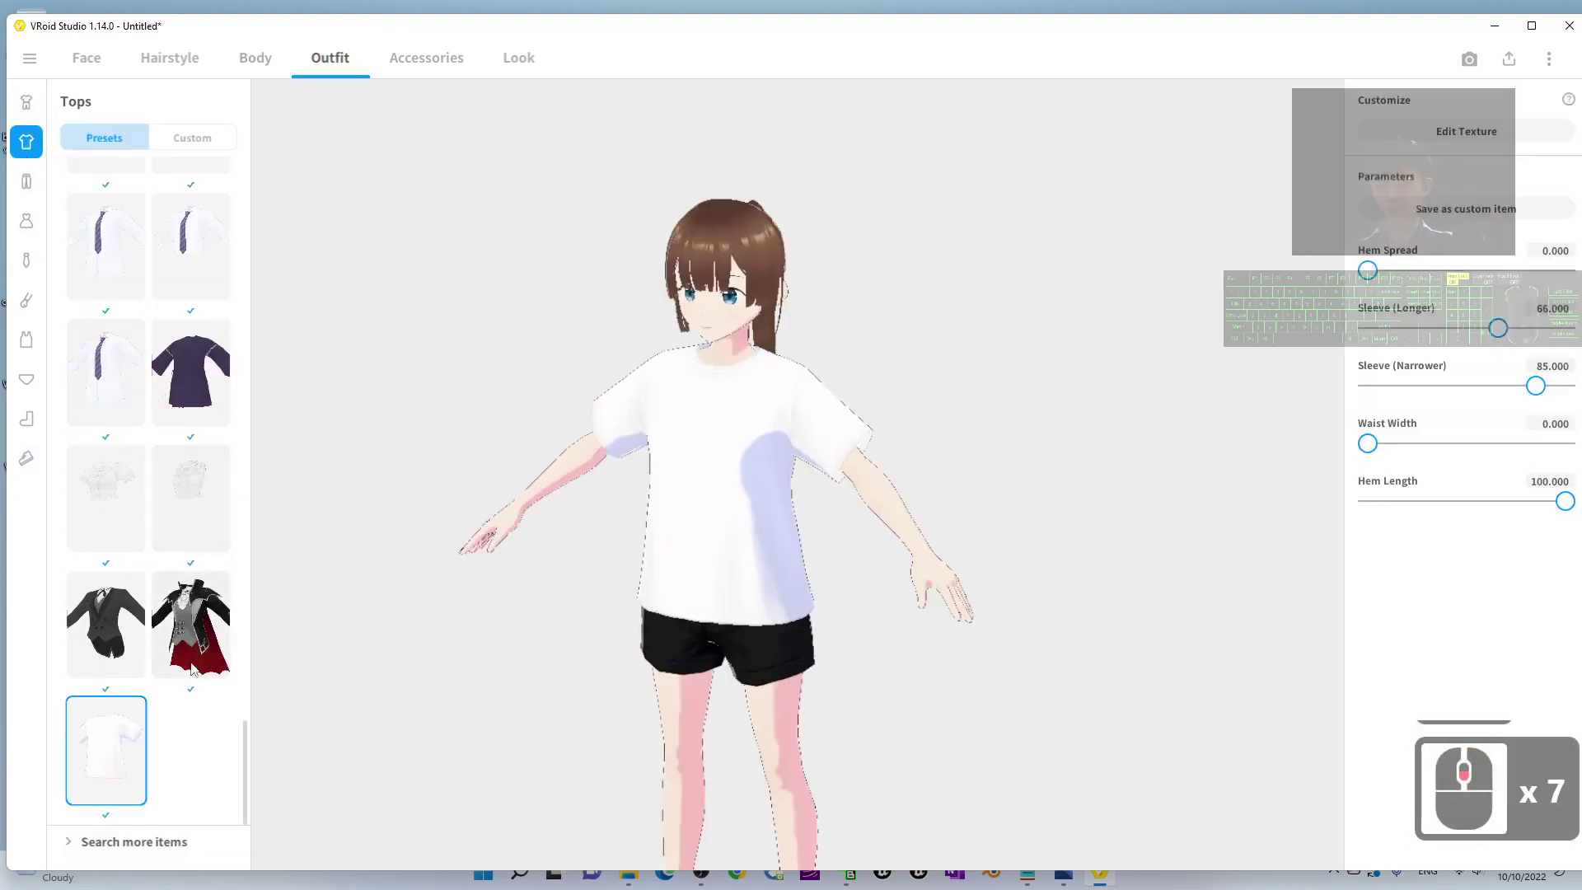
pyautogui.scroll(20, 152, 446)
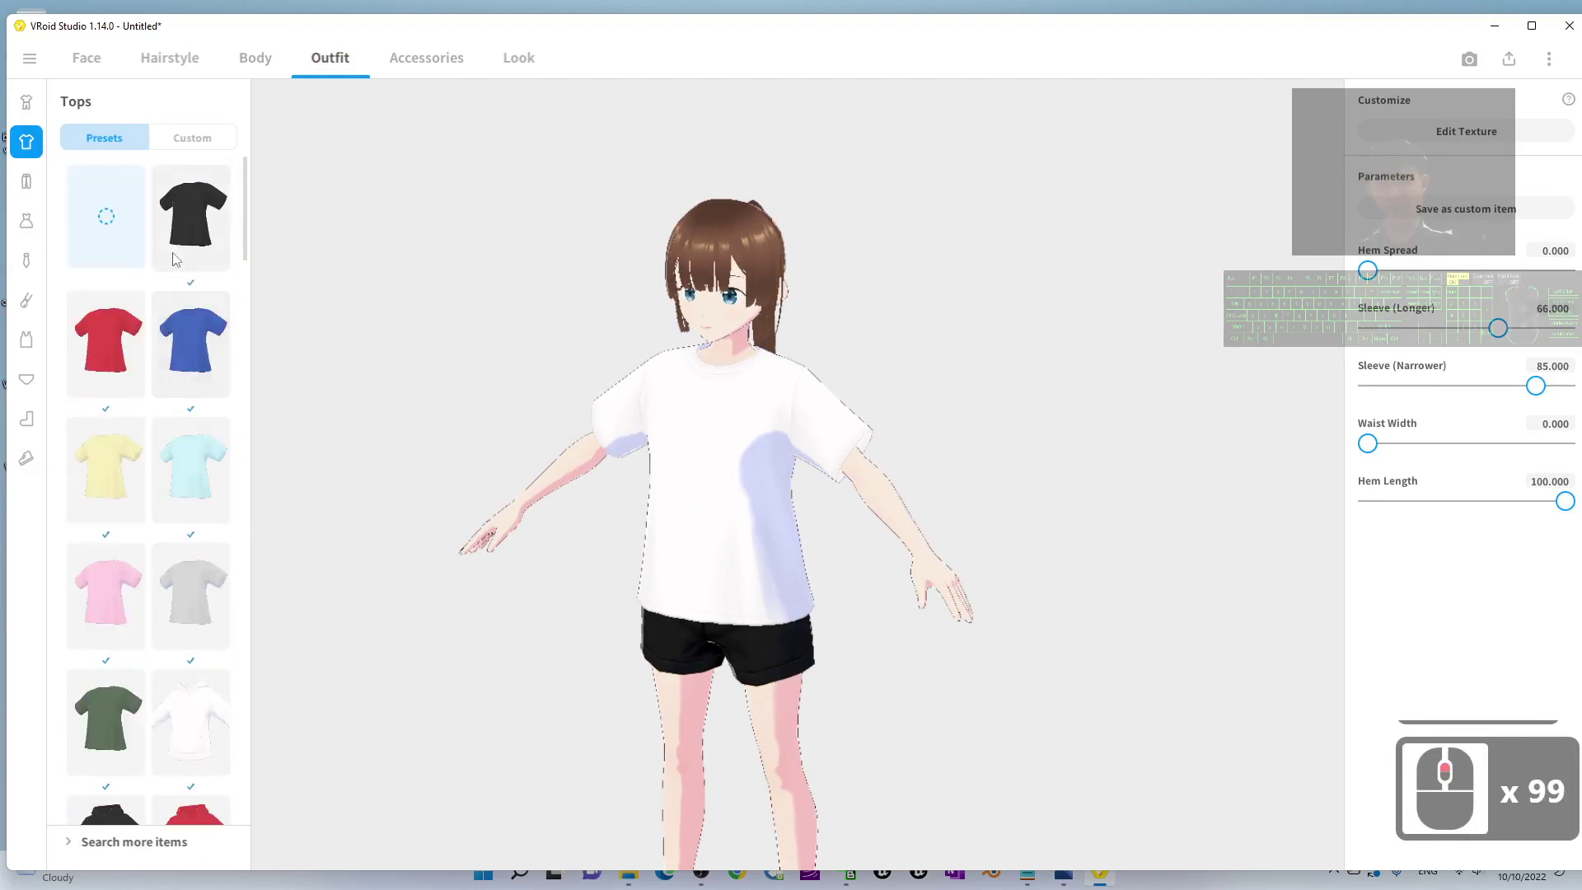
# - Replace the model's shorts with the black draped skirt with a white ruffled underskirt
pyautogui.click(26, 181)
pyautogui.click(136, 416)
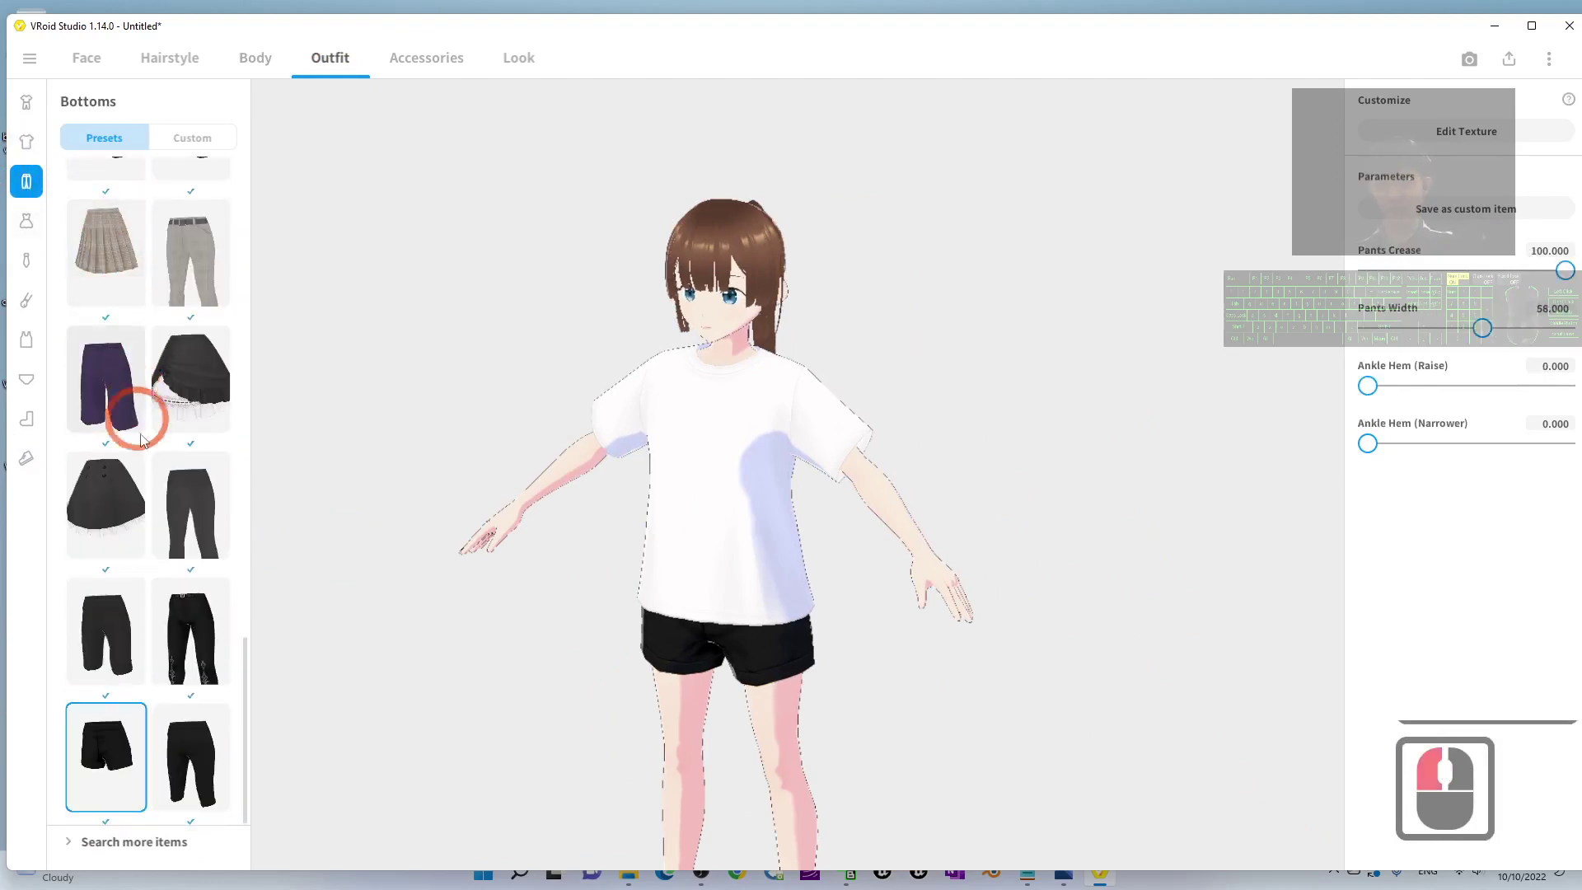
pyautogui.scroll(-12, 156, 435)
pyautogui.click(188, 360)
pyautogui.scroll(-12, 335, 470)
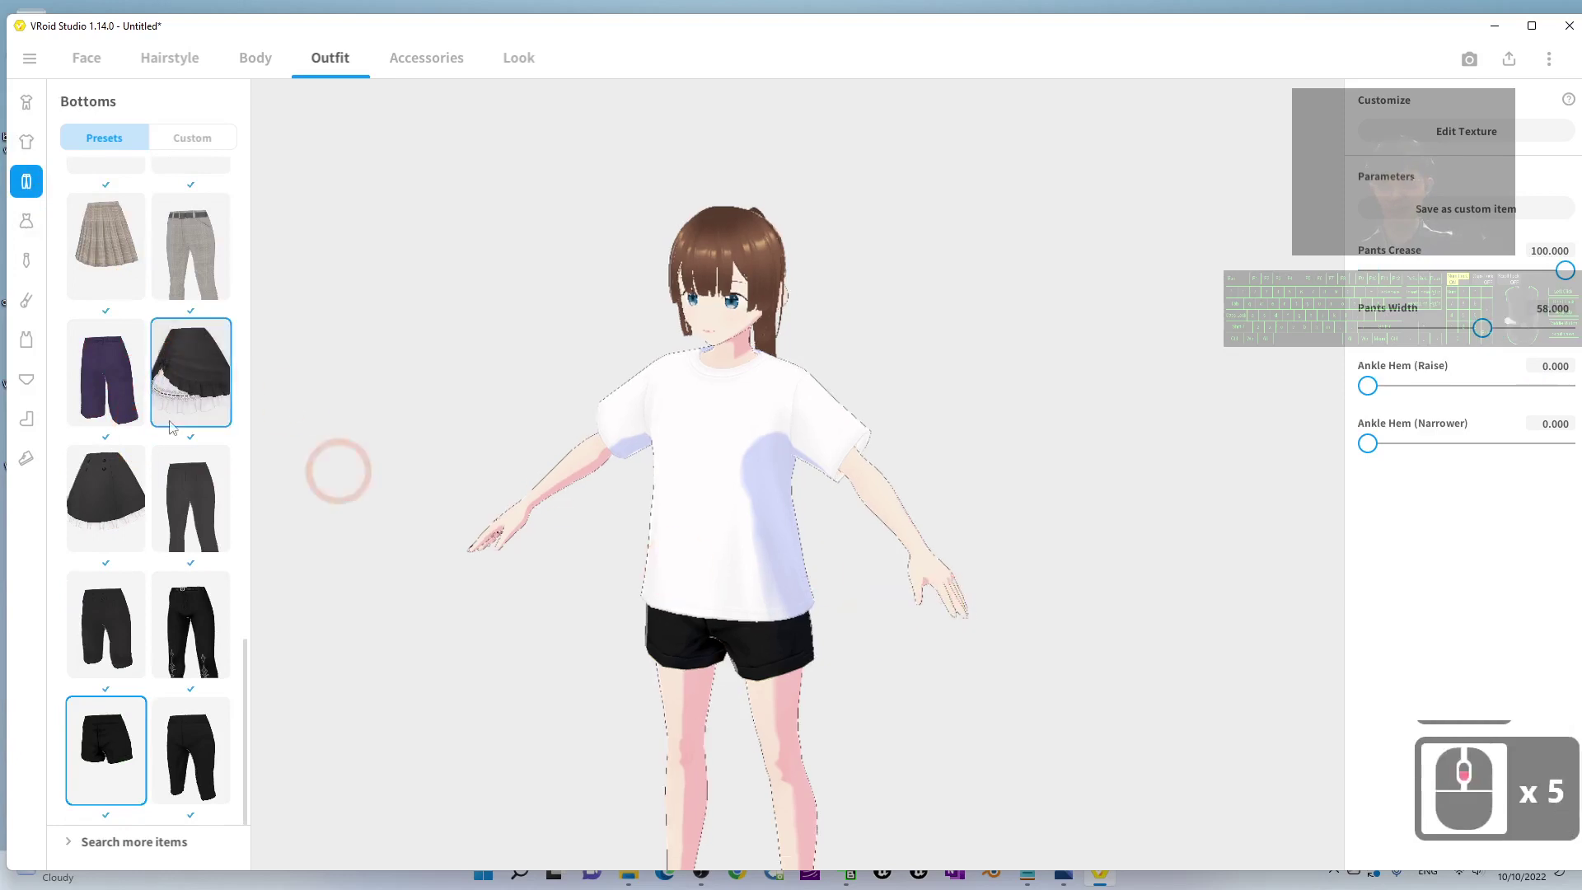
pyautogui.scroll(-8, 717, 577)
pyautogui.moveTo(577, 628)
pyautogui.mouseDown(button='right')
pyautogui.moveTo(635, 629)
pyautogui.moveTo(566, 633)
pyautogui.mouseUp(button='right')
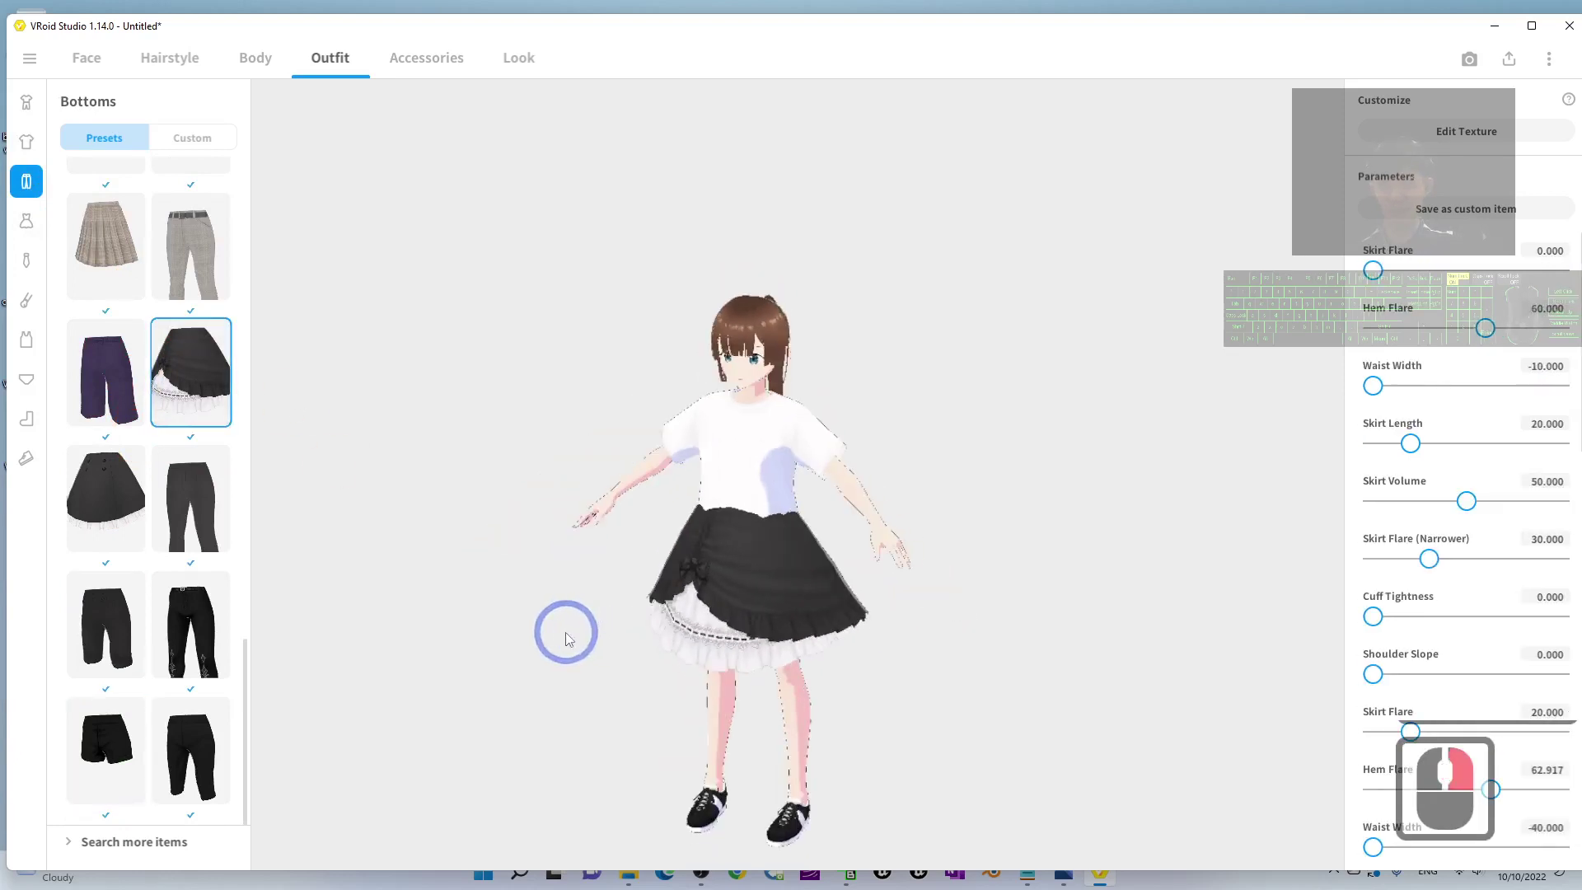
# - Dress the model in the whole set with white blouse, black bow, draped black skirt and white knee socks
pyautogui.click(26, 102)
pyautogui.scroll(-15, 190, 354)
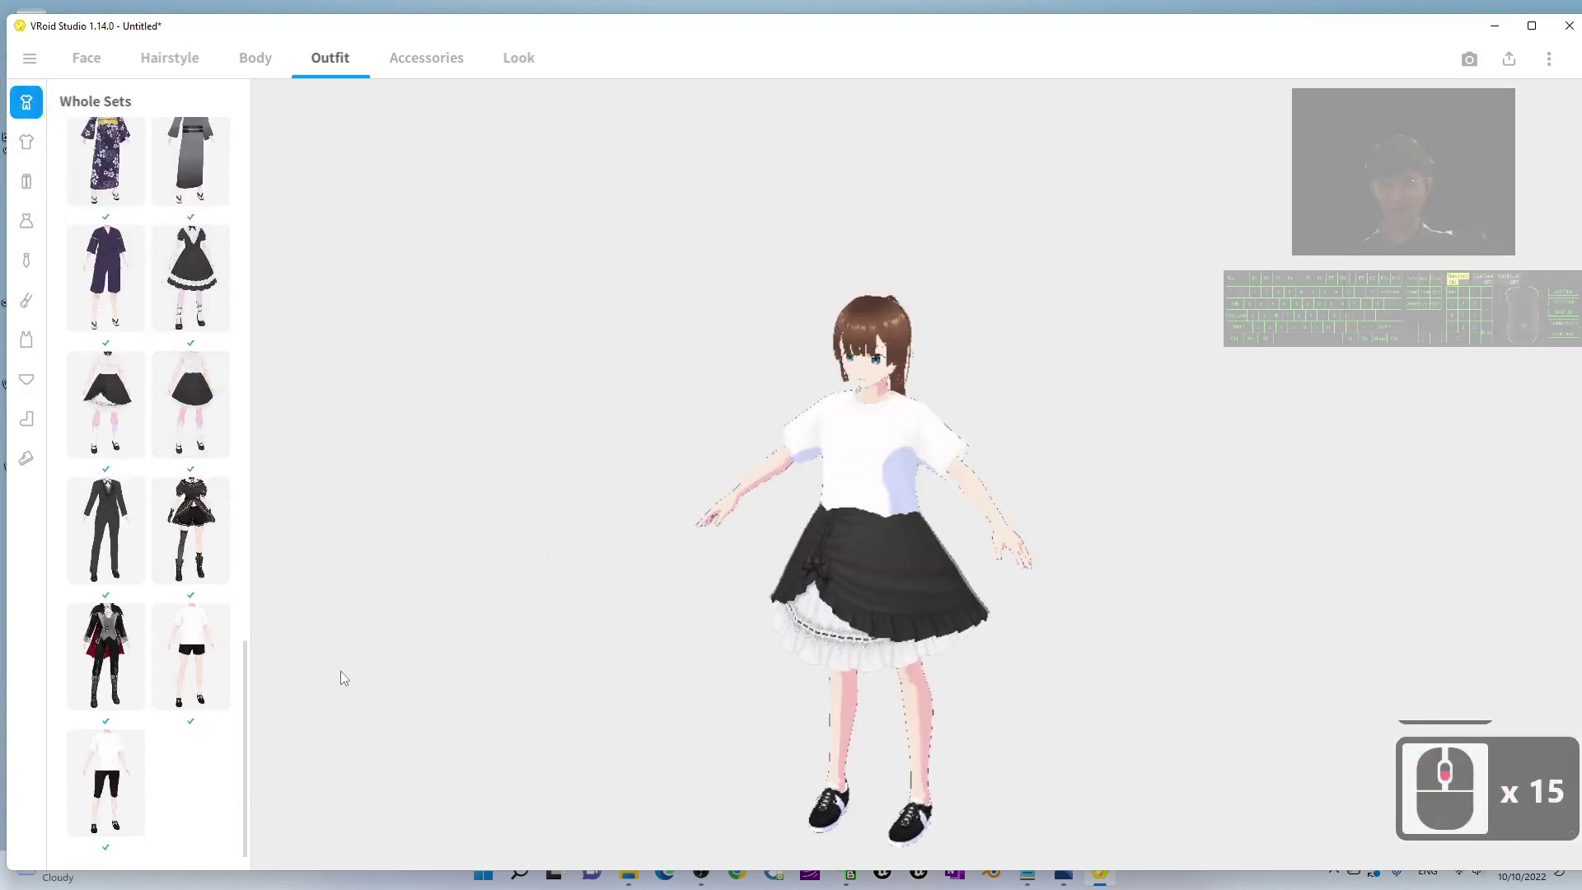
pyautogui.scroll(8, 206, 668)
pyautogui.scroll(-4, 247, 659)
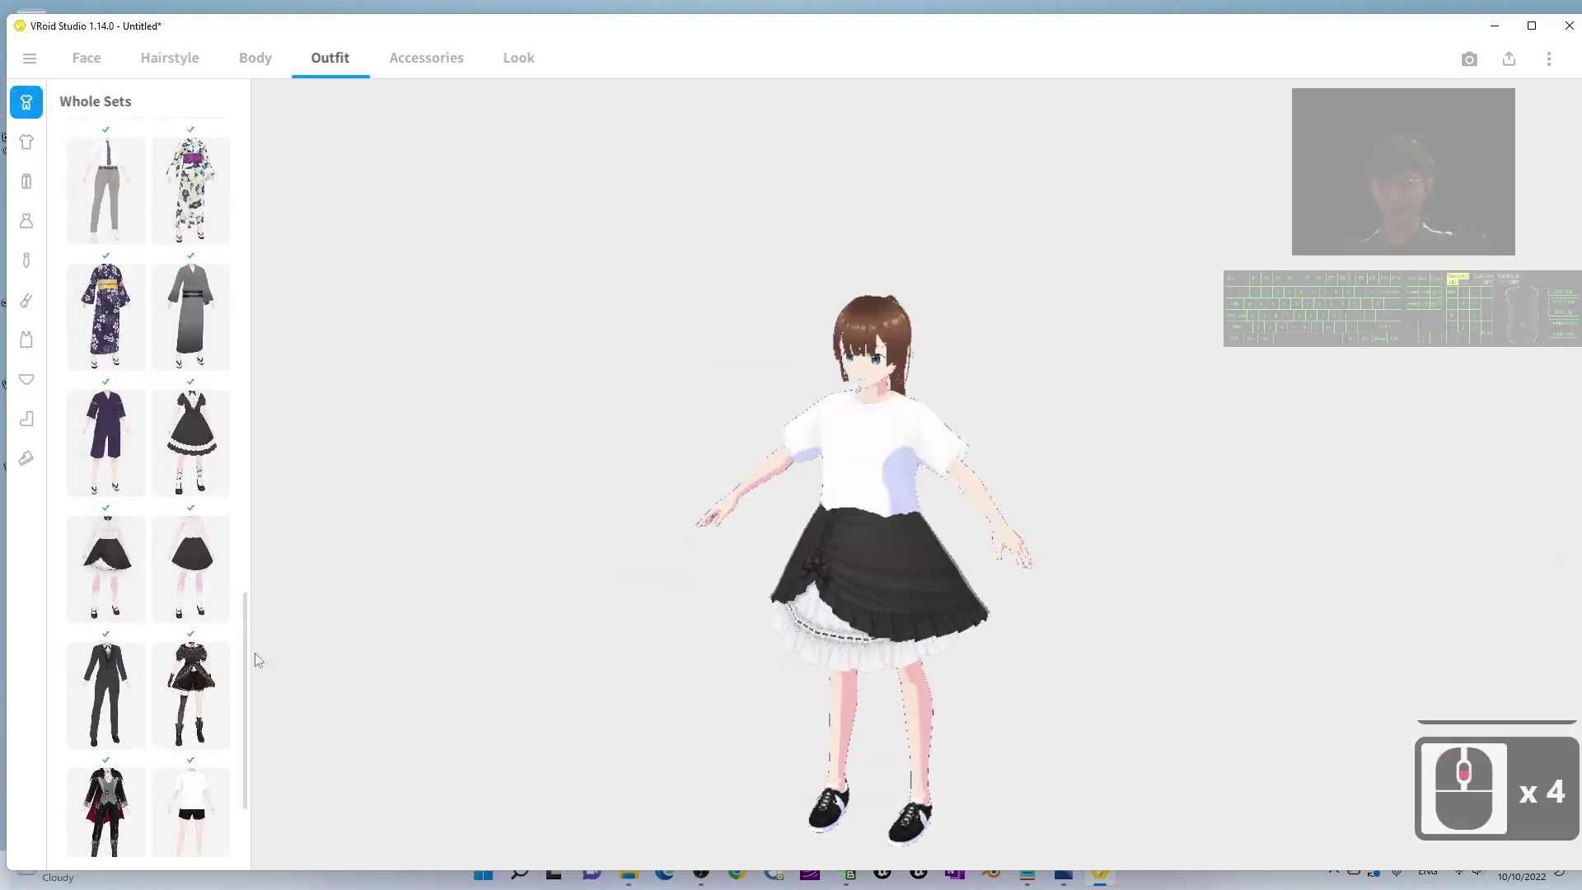
pyautogui.click(89, 569)
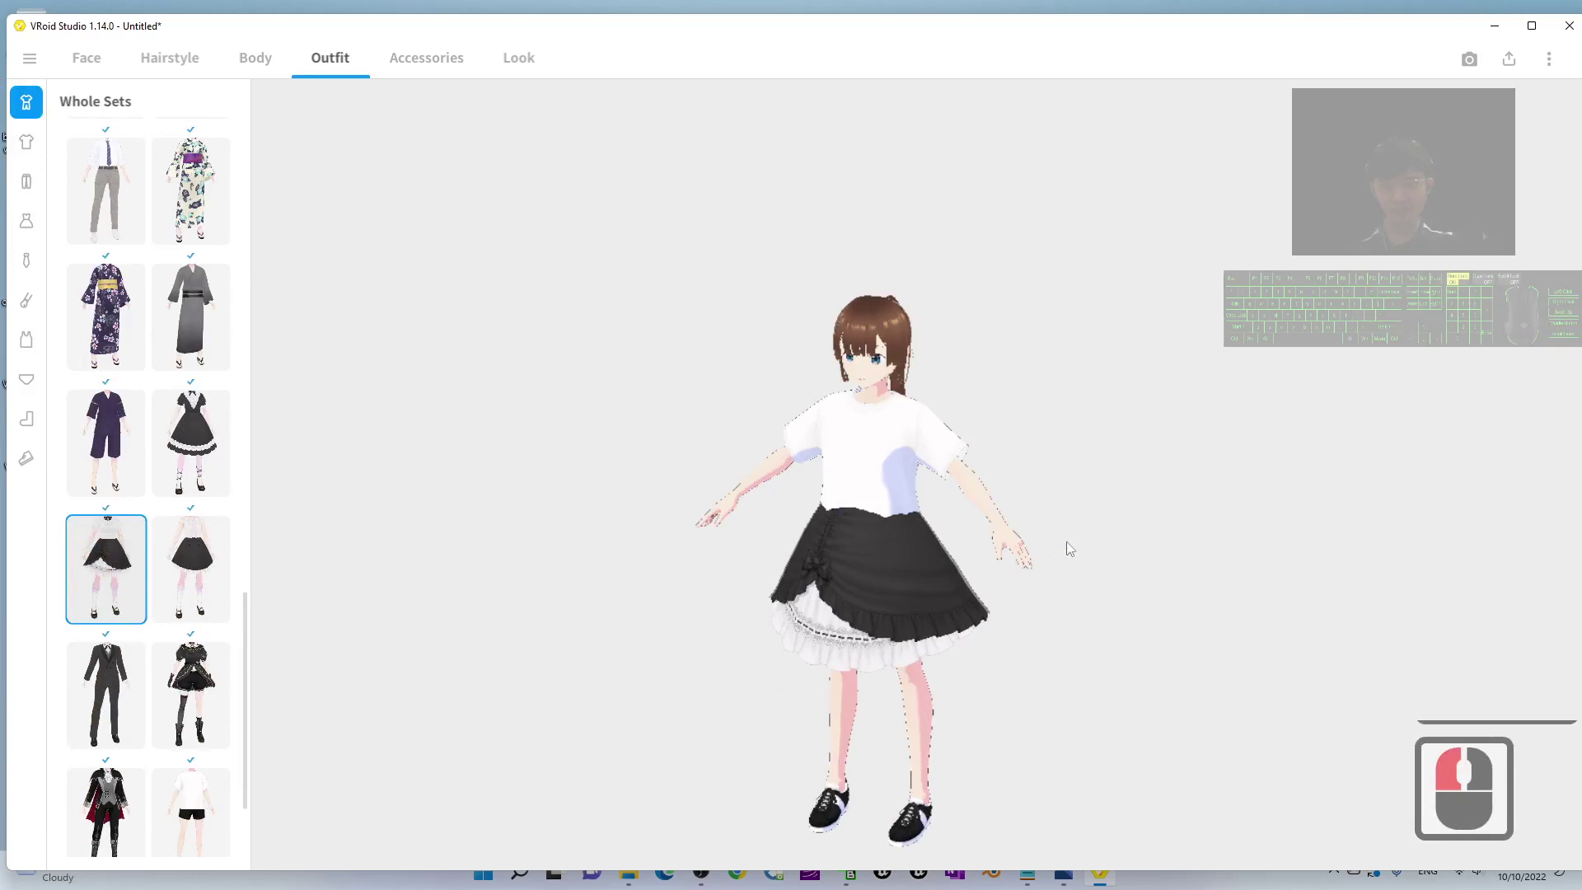
pyautogui.moveTo(1070, 549); pyautogui.dragTo(1060, 519, button='right')
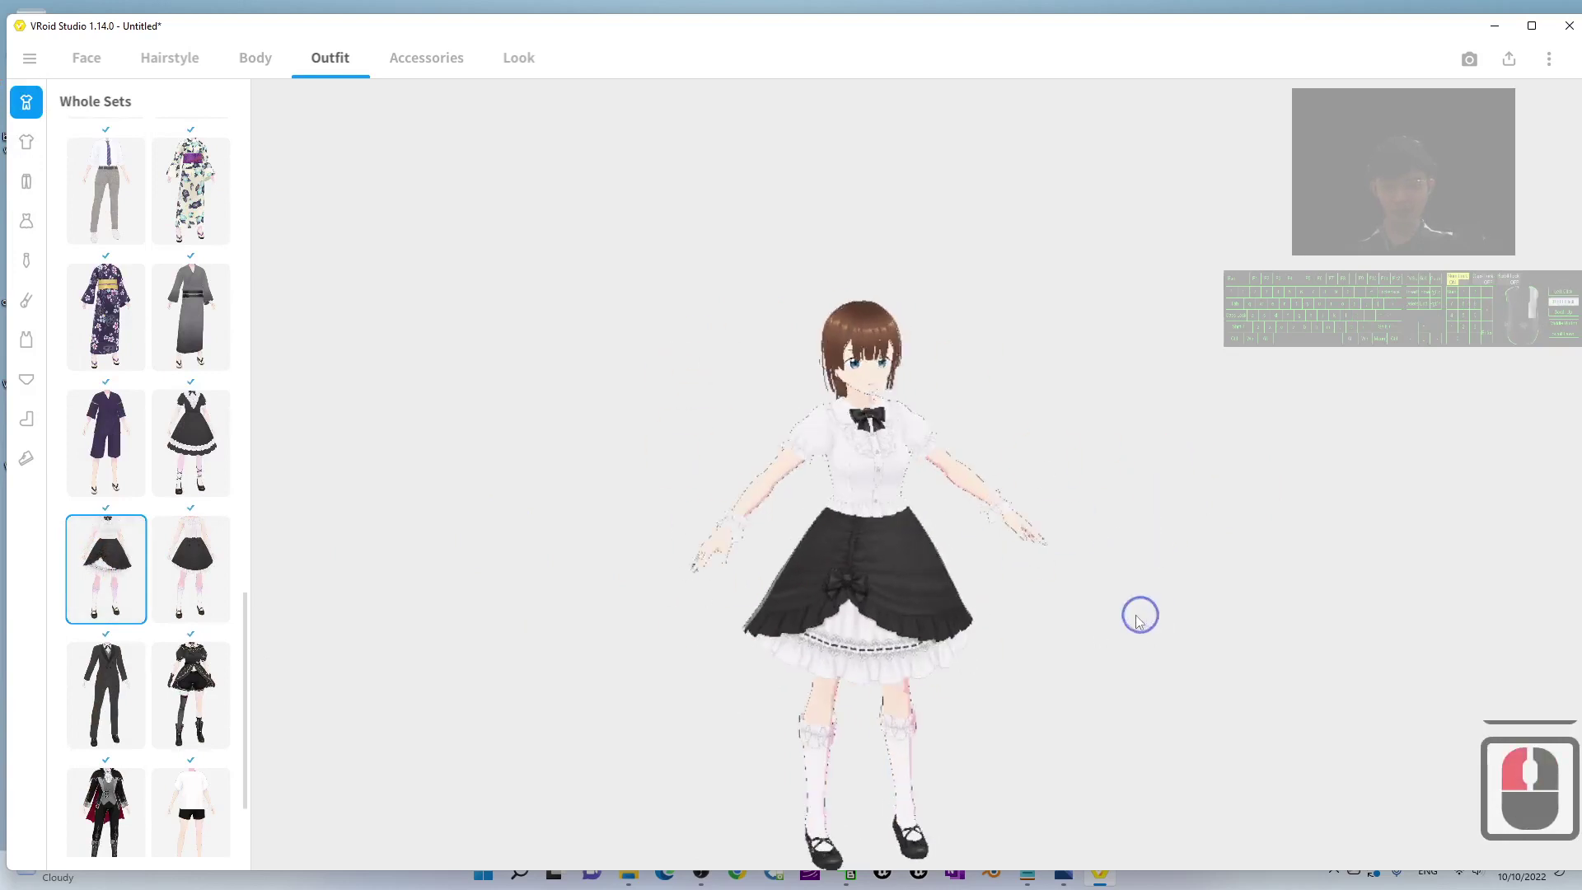
pyautogui.moveTo(1136, 617); pyautogui.dragTo(1085, 615, button='right')
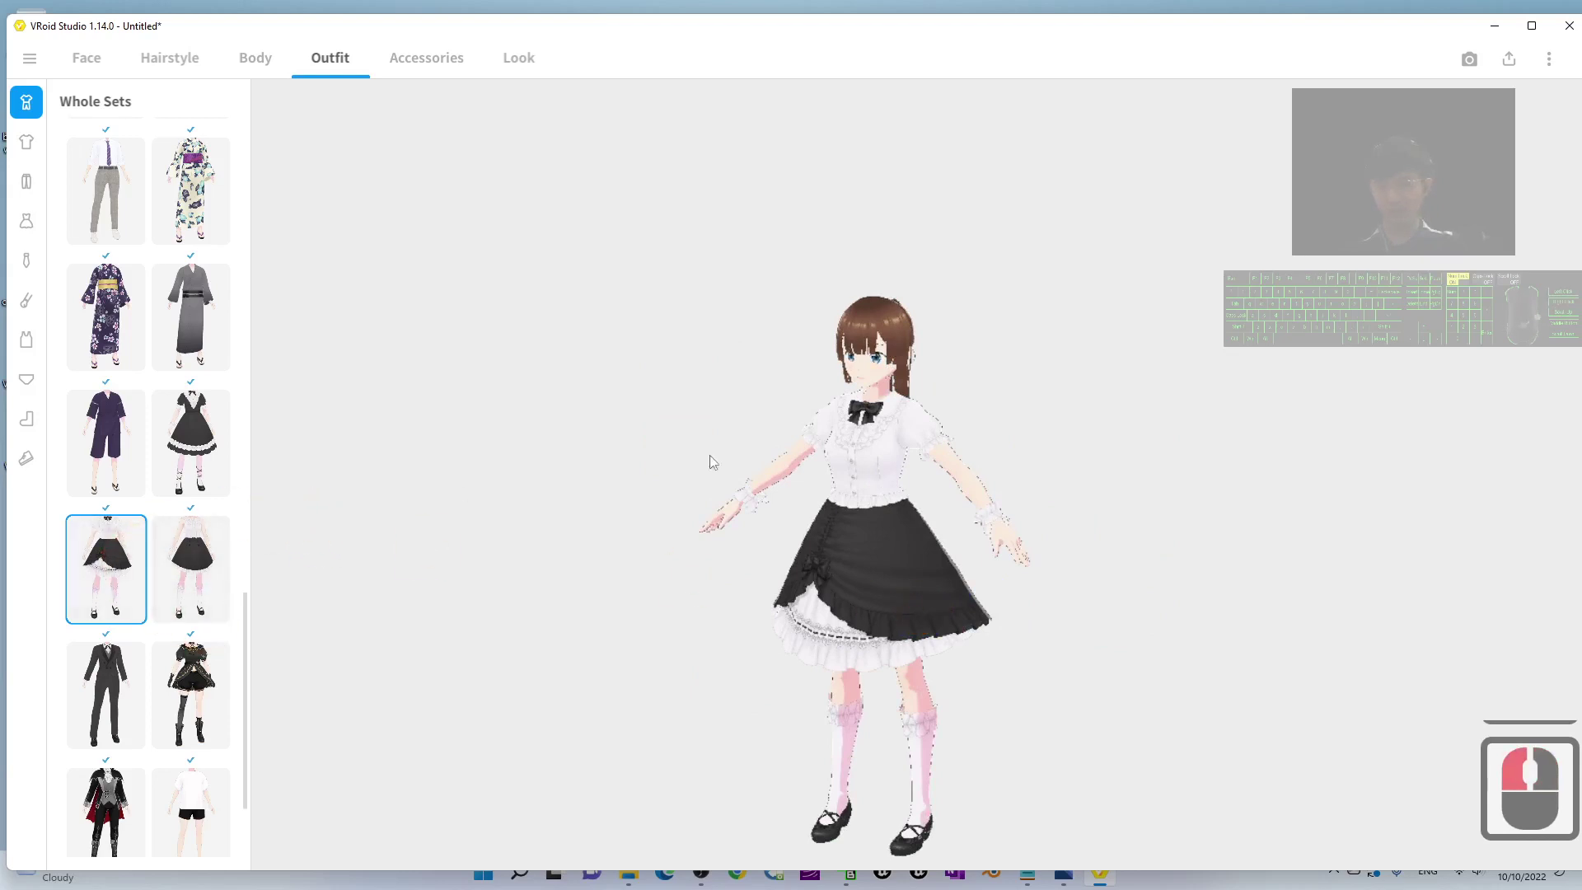
pyautogui.scroll(-7, 712, 461)
pyautogui.moveTo(967, 483); pyautogui.dragTo(840, 486, button='right')
pyautogui.scroll(8, 748, 339)
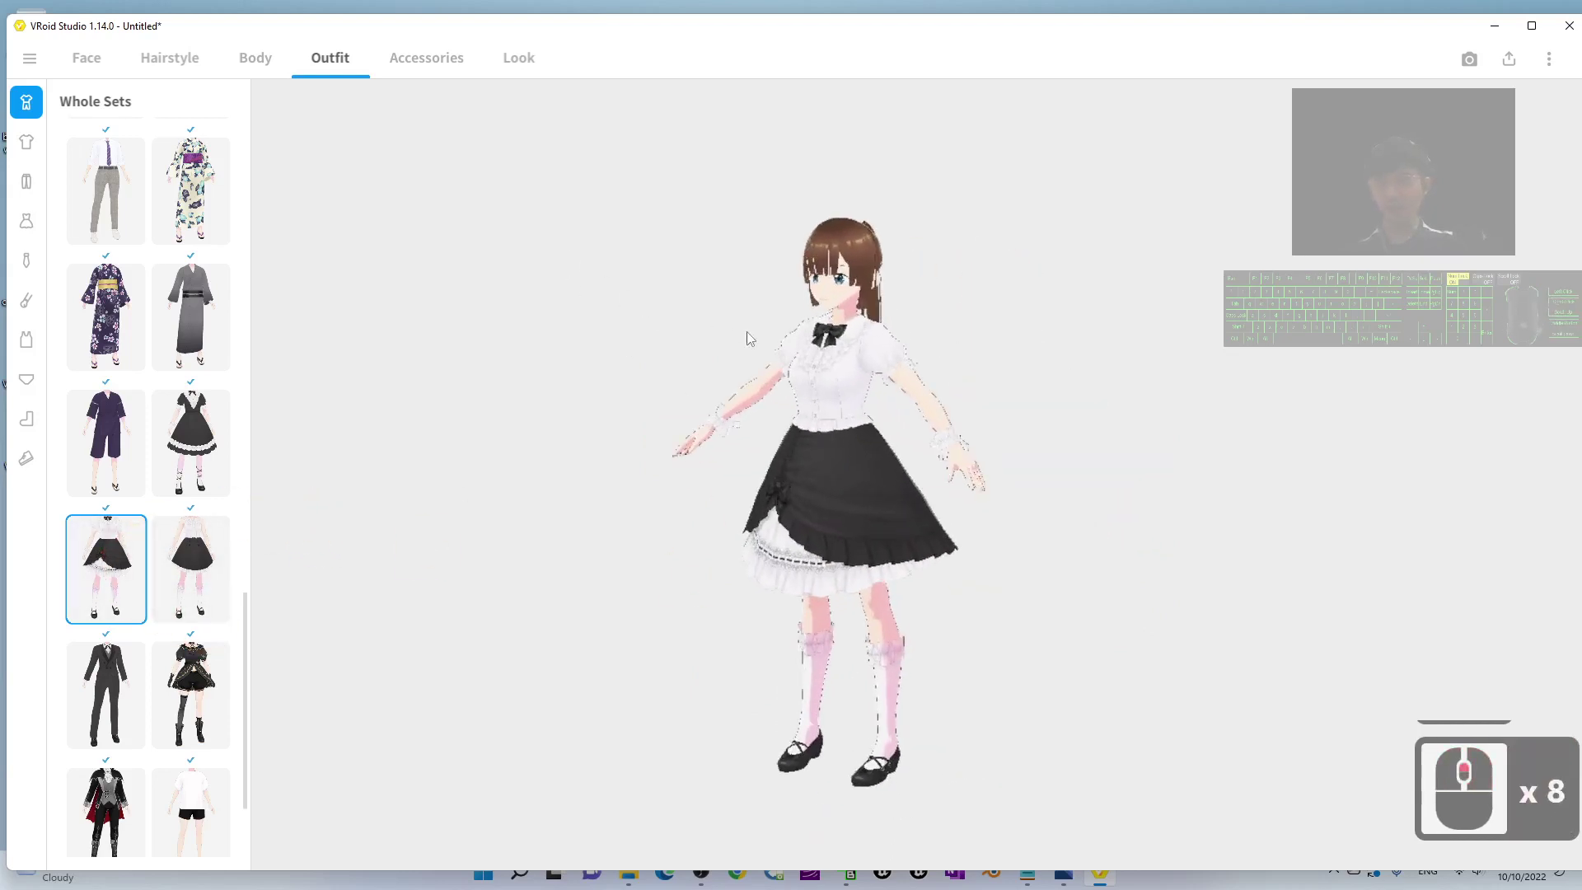
pyautogui.scroll(18, 747, 333)
pyautogui.moveTo(618, 267); pyautogui.dragTo(645, 326, button='middle')
pyautogui.moveTo(654, 412); pyautogui.dragTo(625, 166, button='right')
# - Move the window aside and save the model to the Desktop under the file name VroidFemale02 in VRoid format
pyautogui.moveTo(819, 33); pyautogui.dragTo(1030, 89)
pyautogui.click(237, 116)
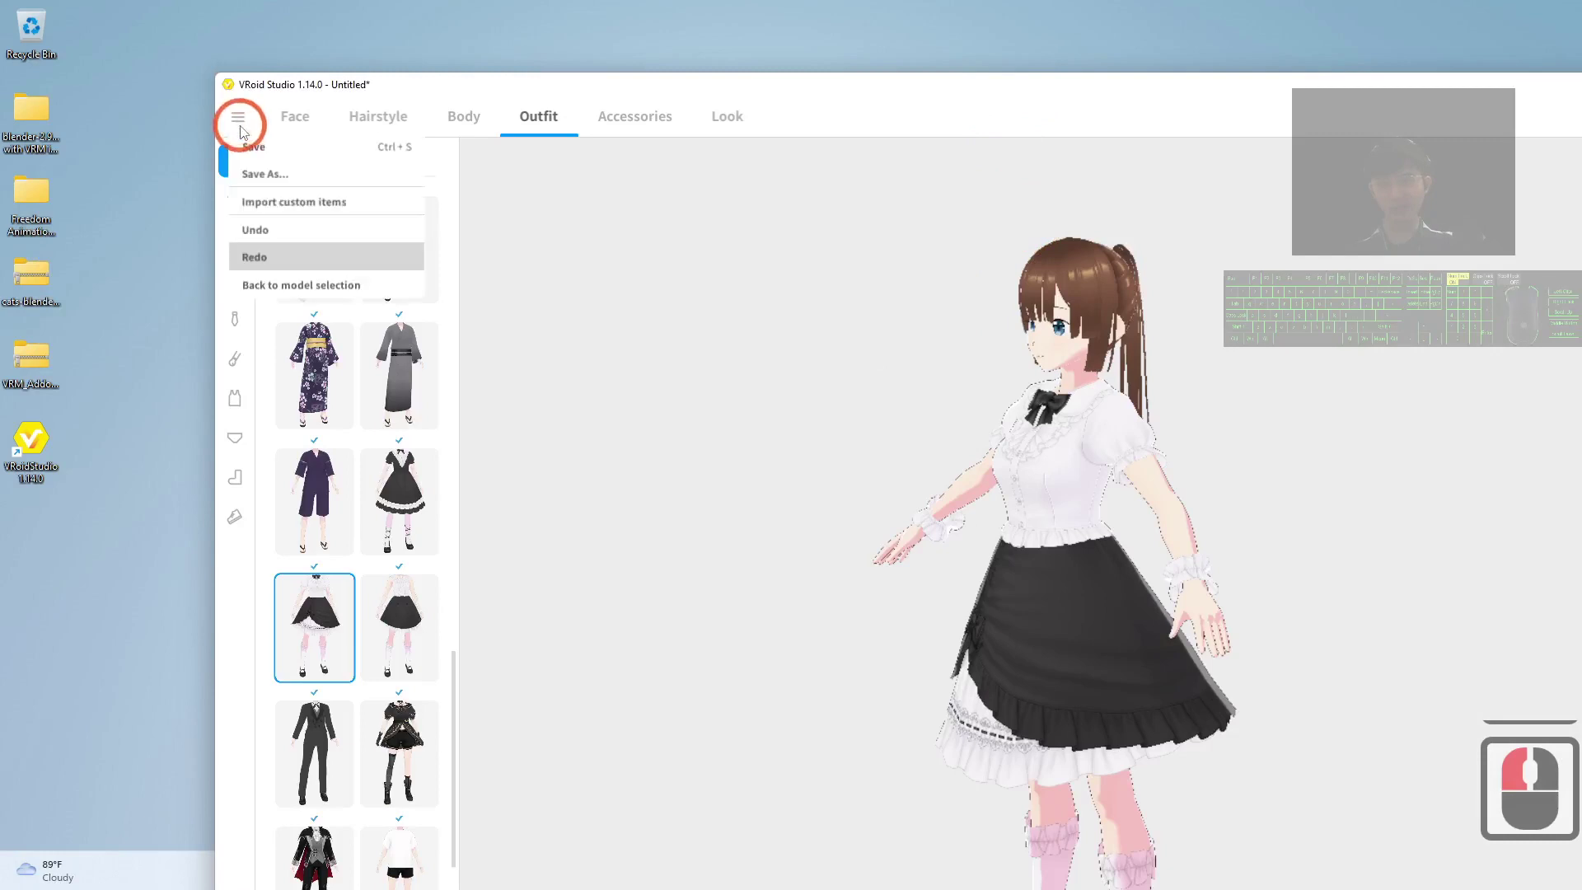
pyautogui.click(274, 174)
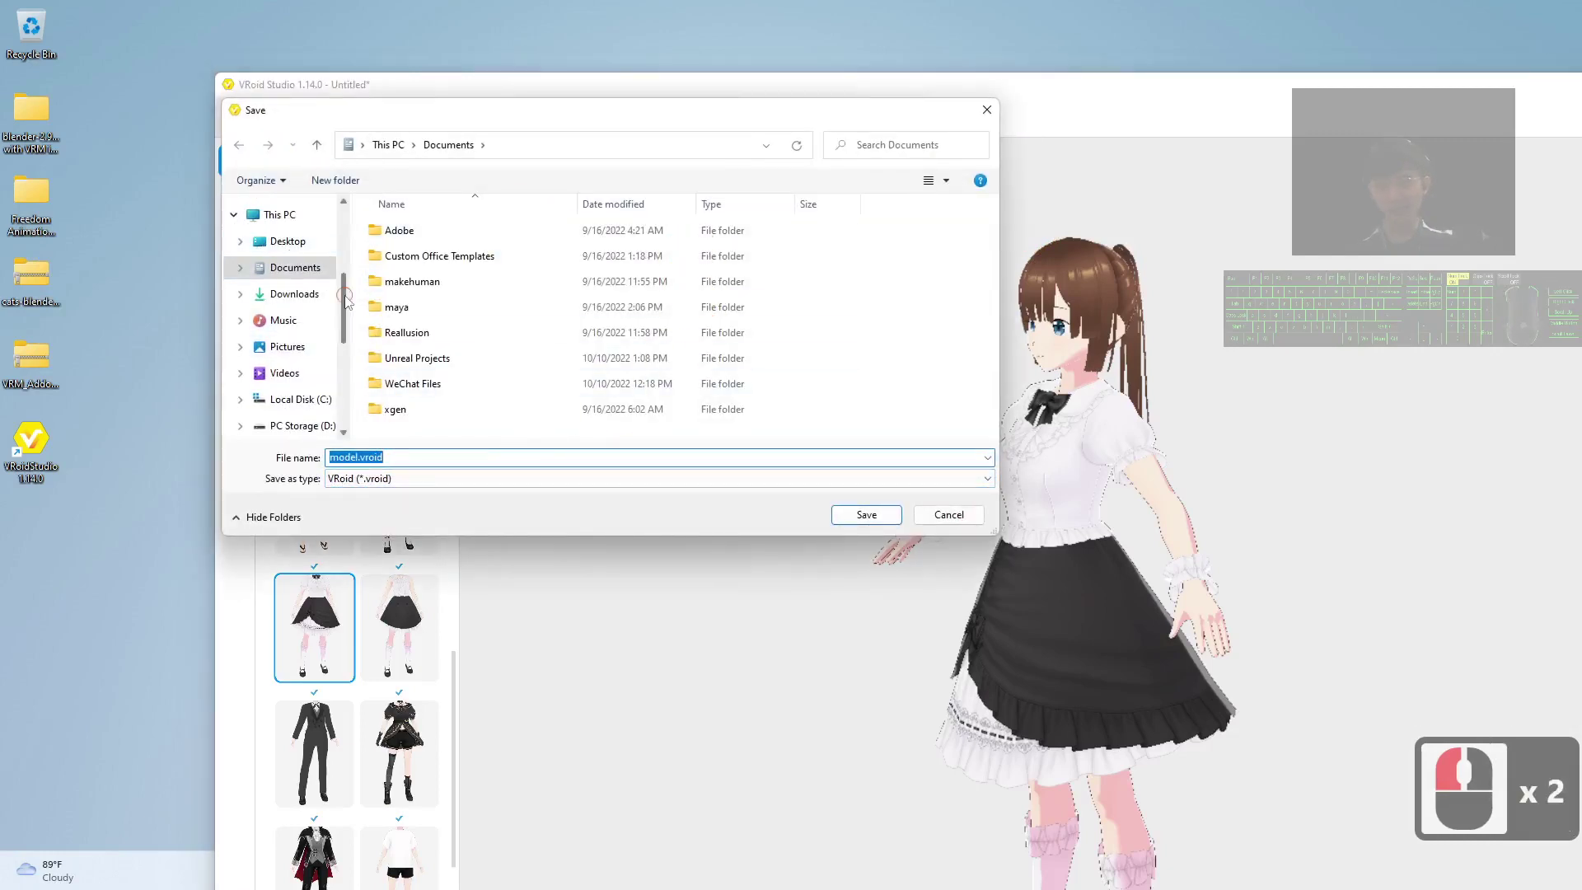
pyautogui.moveTo(344, 301); pyautogui.dragTo(338, 219)
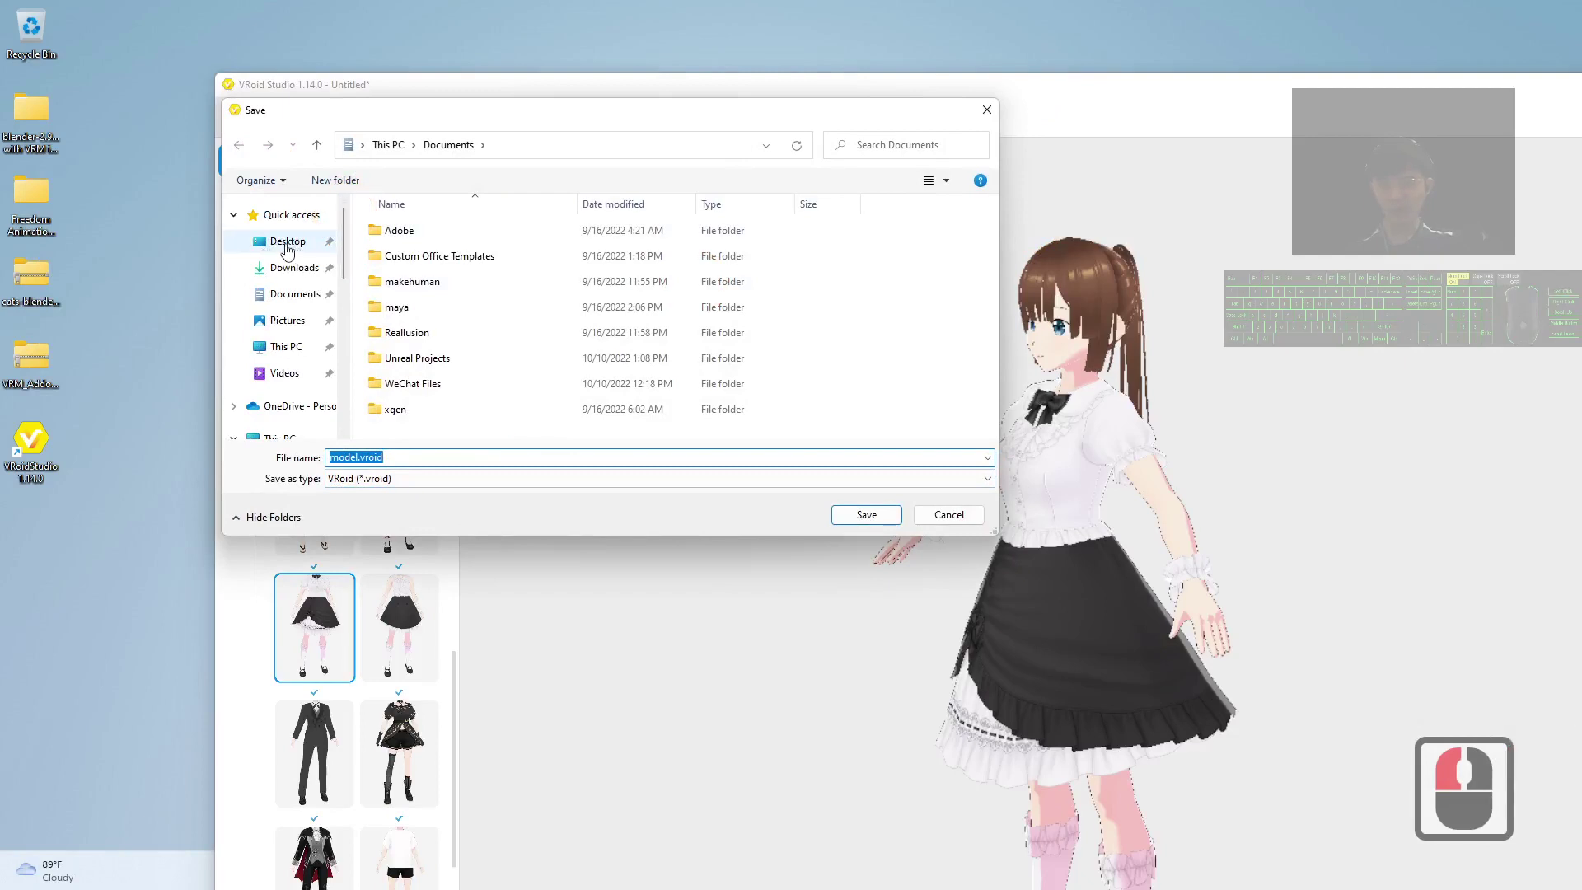
pyautogui.click(288, 242)
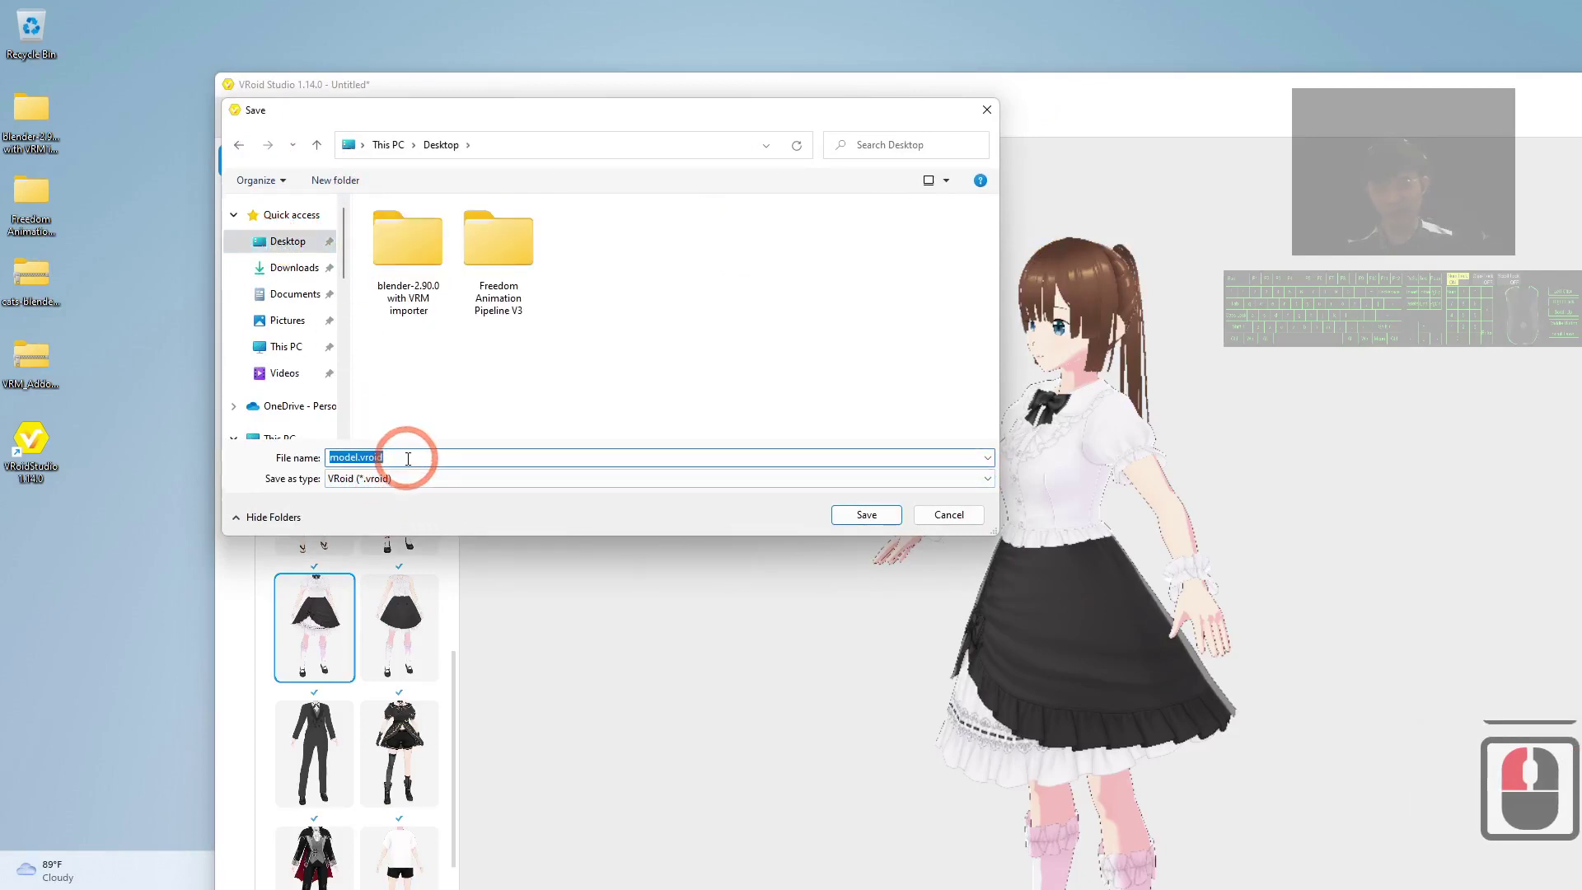
pyautogui.write('vroi')
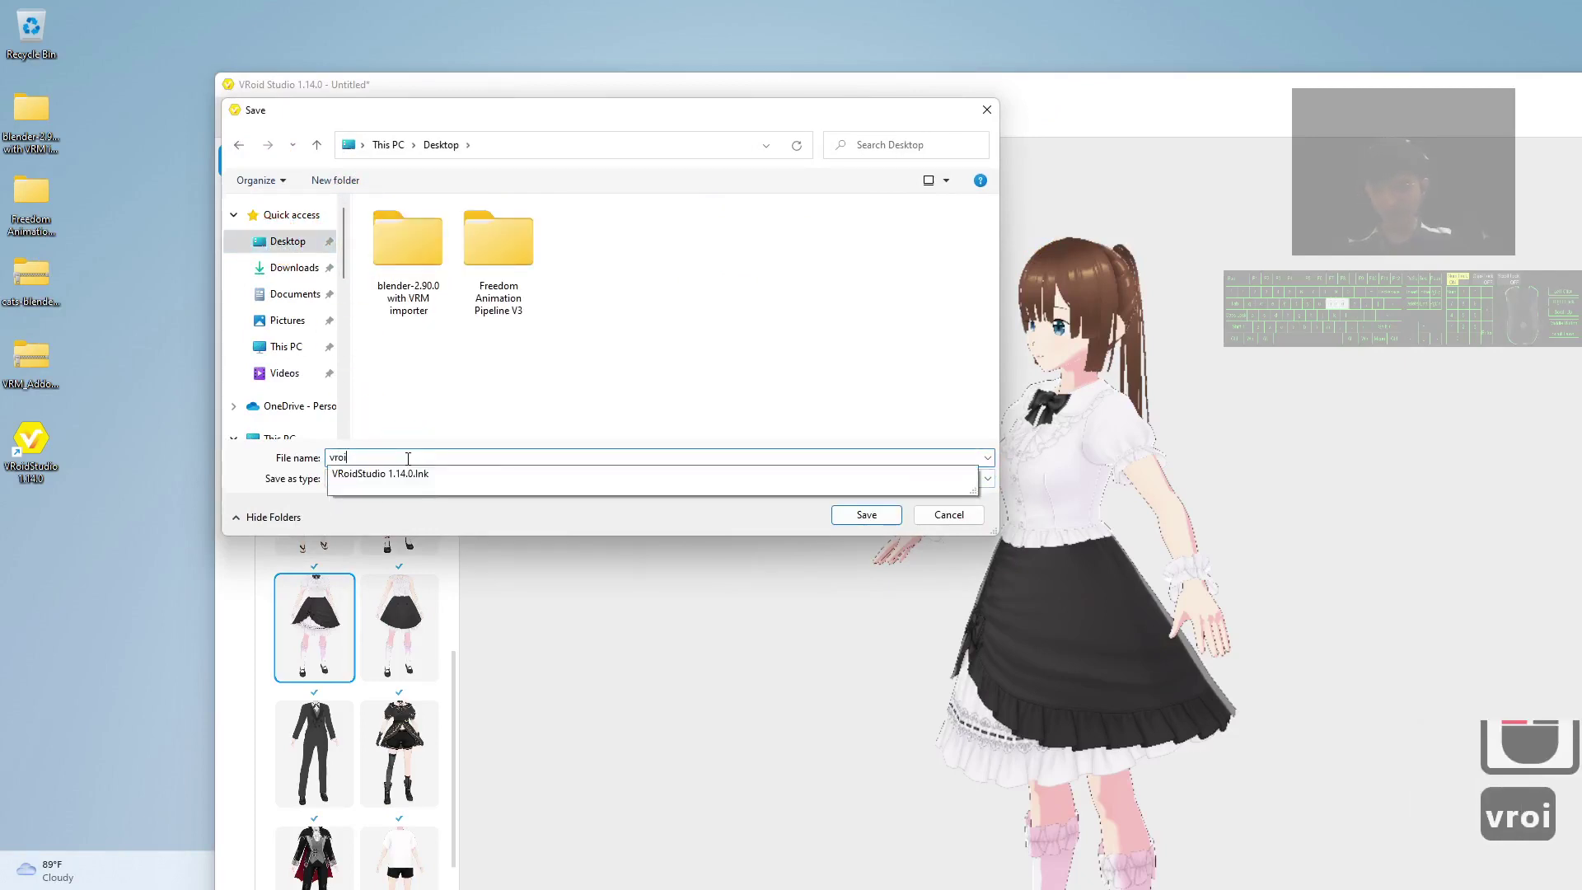
pyautogui.write('dfemale')
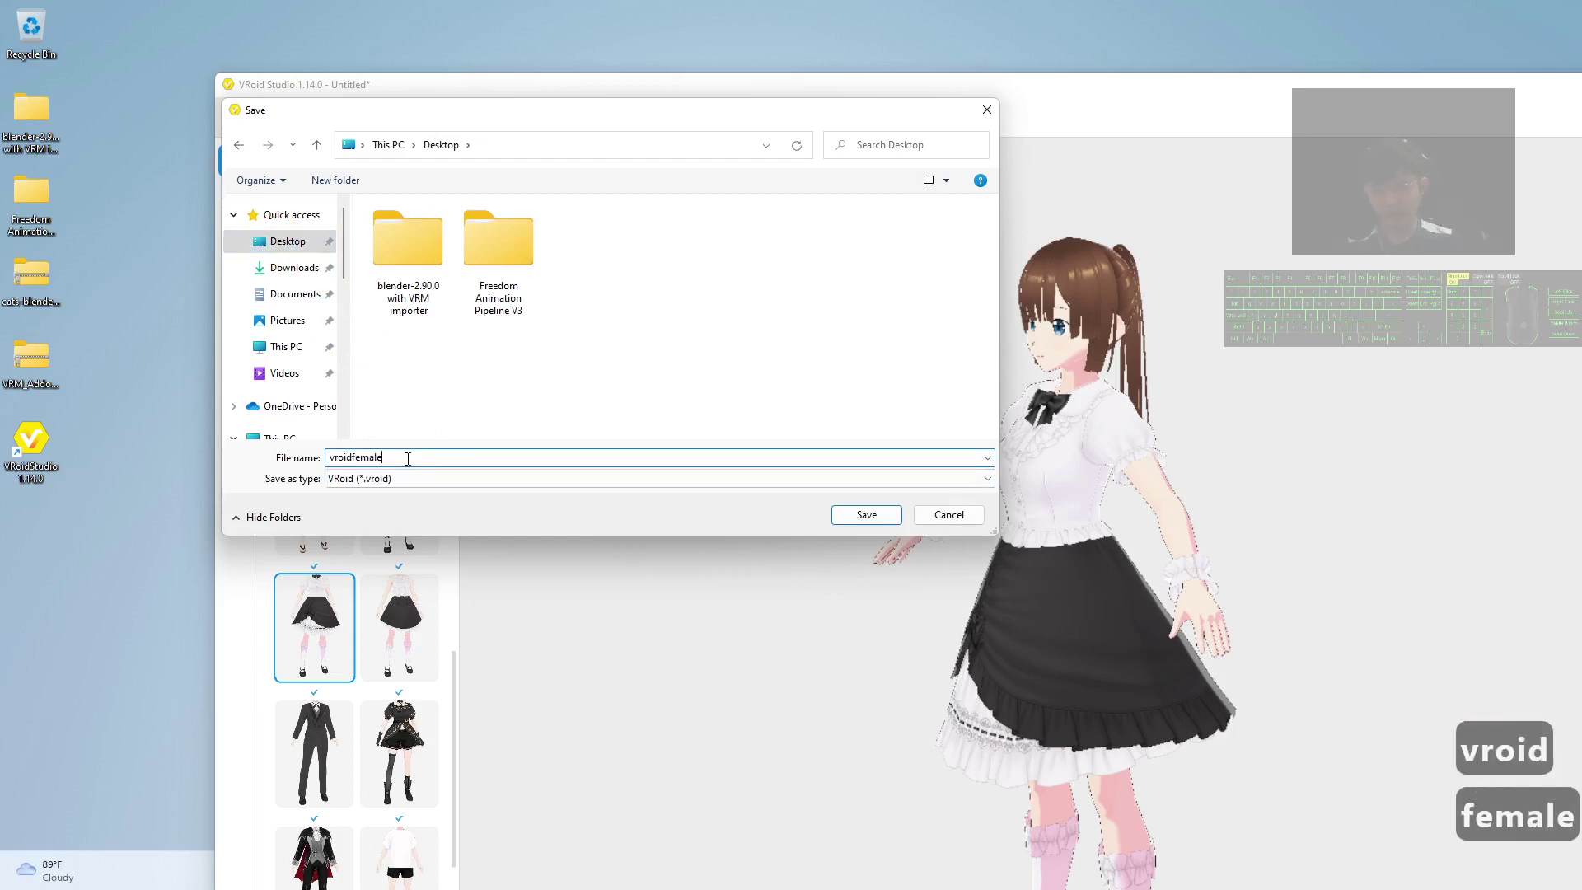
pyautogui.press('BackSpace')
pyautogui.press('BackSpace')
pyautogui.press('BackSpace')
pyautogui.press('BackSpace')
pyautogui.press('BackSpace')
pyautogui.press('BackSpace')
pyautogui.press('BackSpace')
pyautogui.press('BackSpace')
pyautogui.press('BackSpace')
pyautogui.press('BackSpace')
pyautogui.press('BackSpace')
pyautogui.press('BackSpace')
pyautogui.press('BackSpace')
pyautogui.press('BackSpace')
pyautogui.press('BackSpace')
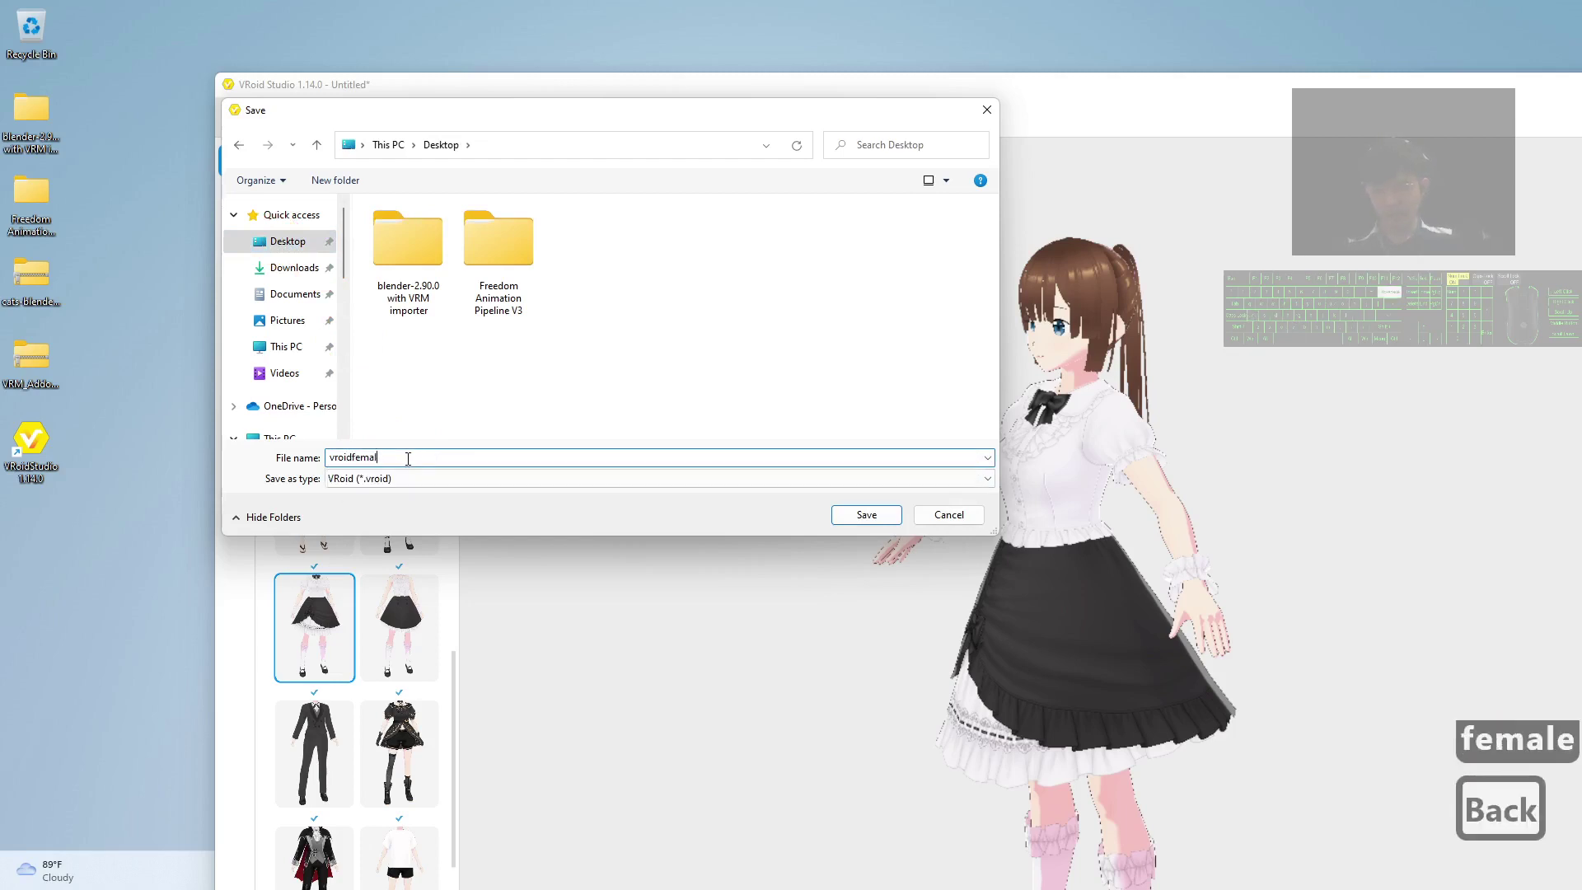
pyautogui.write('VroidFemale02')
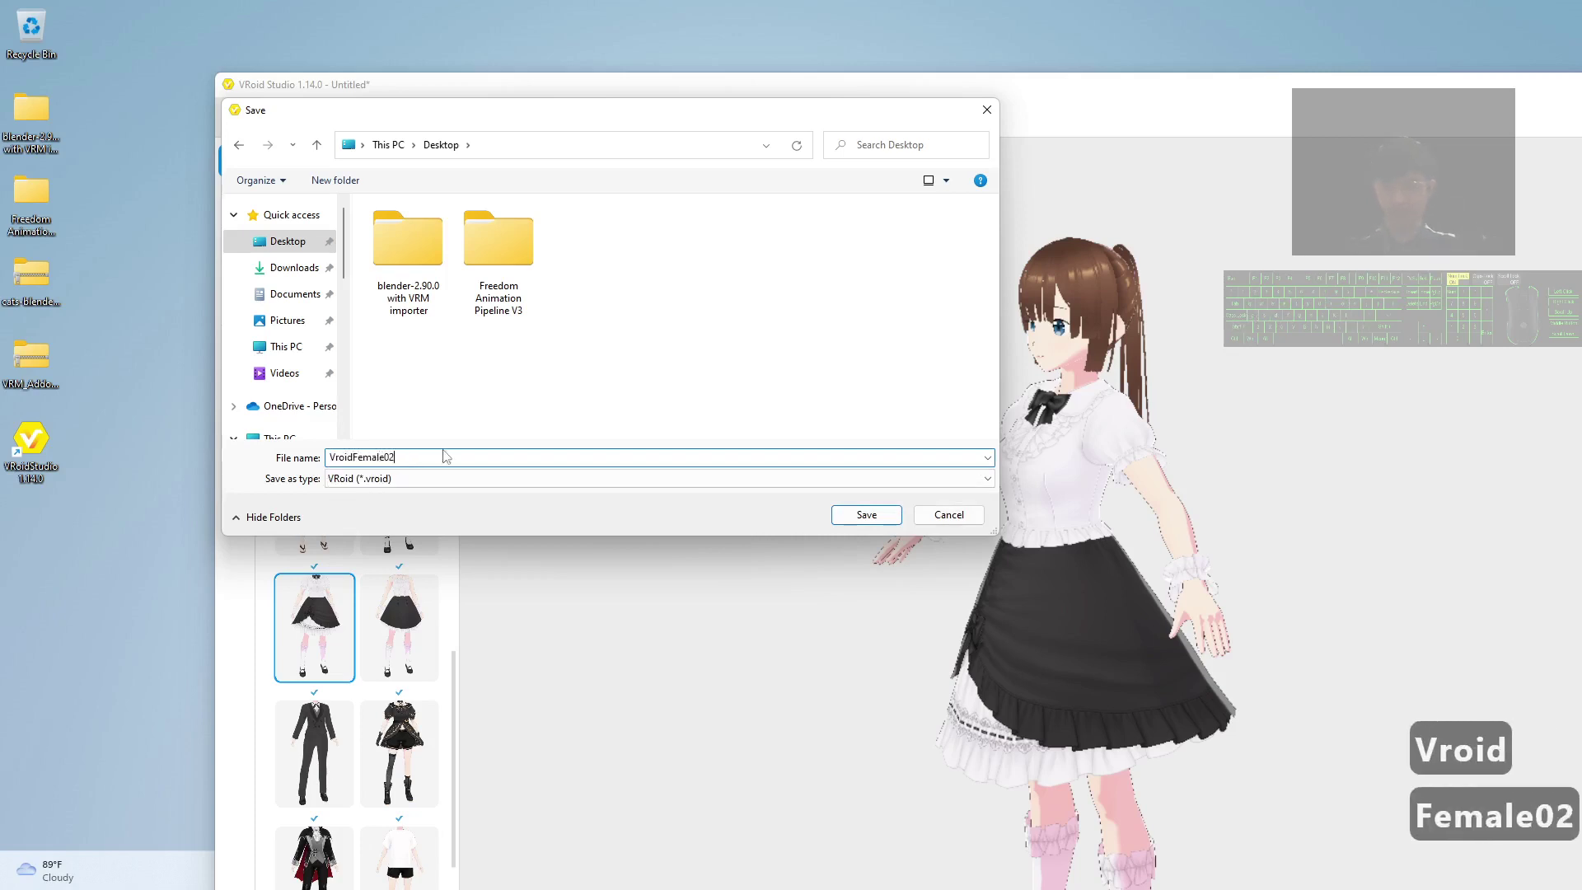
pyautogui.click(866, 514)
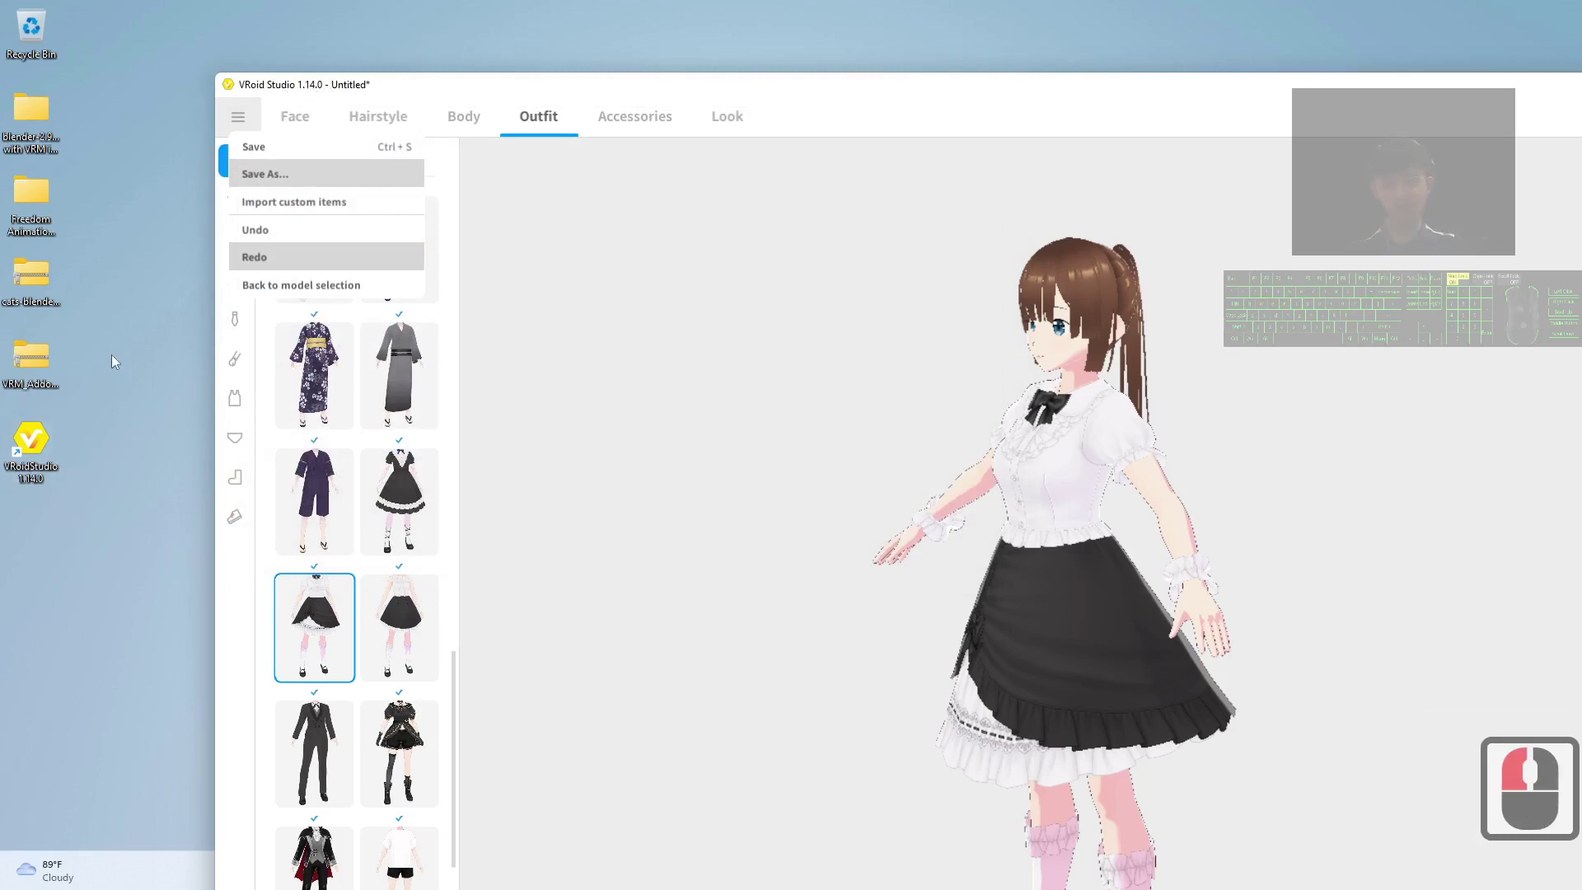
# - Locate the newly saved VroidFemale02 file on the desktop
pyautogui.rightClick(97, 532)
pyautogui.click(137, 630)
pyautogui.doubleClick(33, 547)
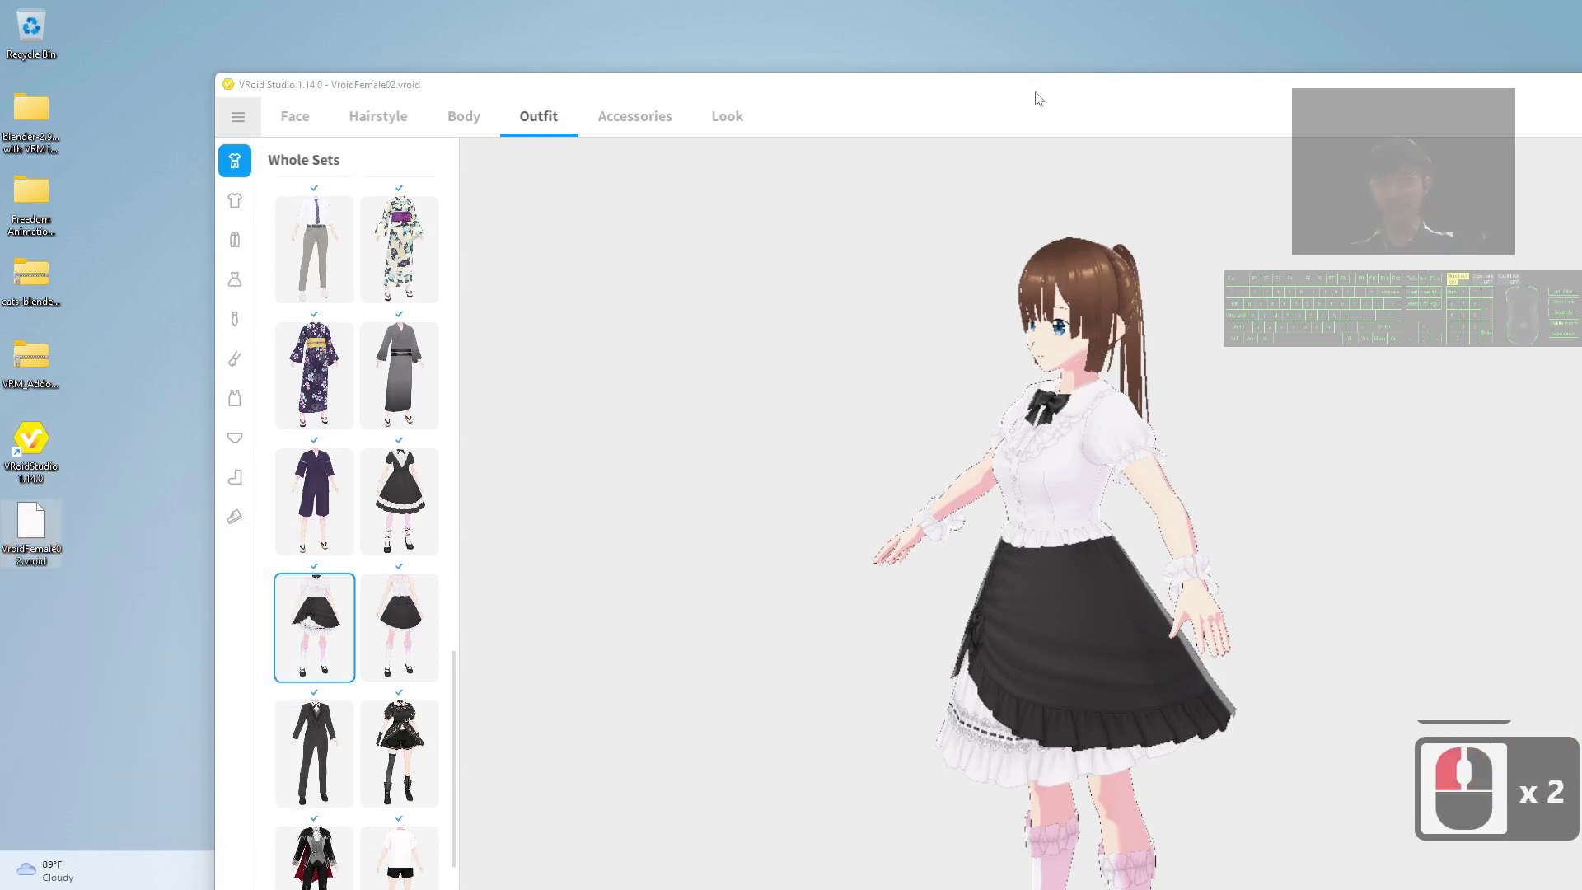
# - Maximize the window and open the VRM export settings for the VroidFemale02 model
pyautogui.moveTo(1036, 92); pyautogui.dragTo(766, 4)
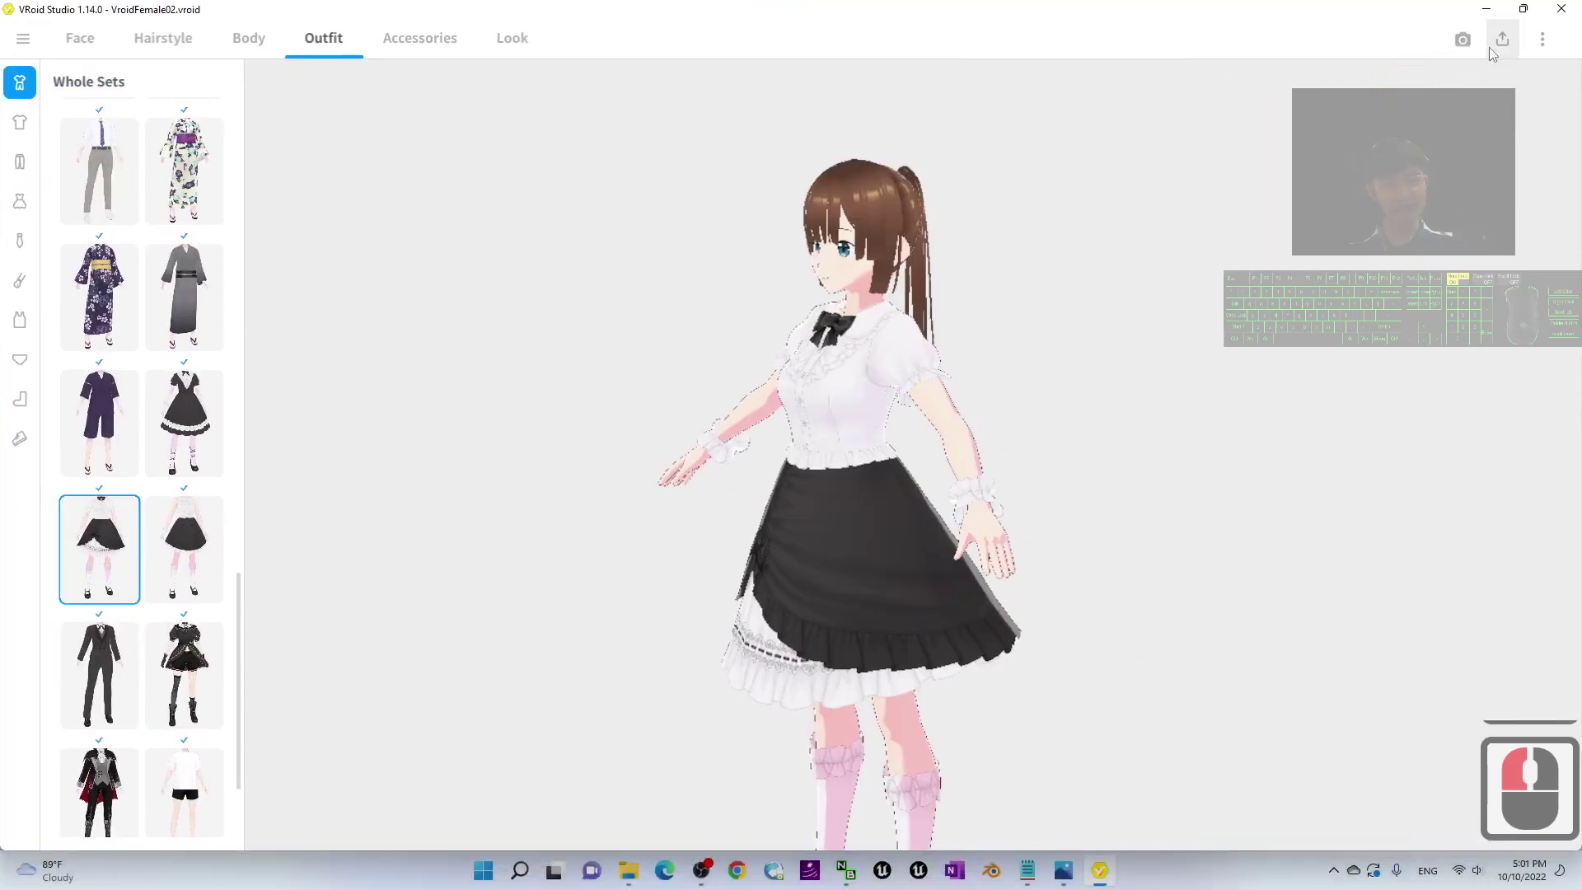
pyautogui.click(1503, 42)
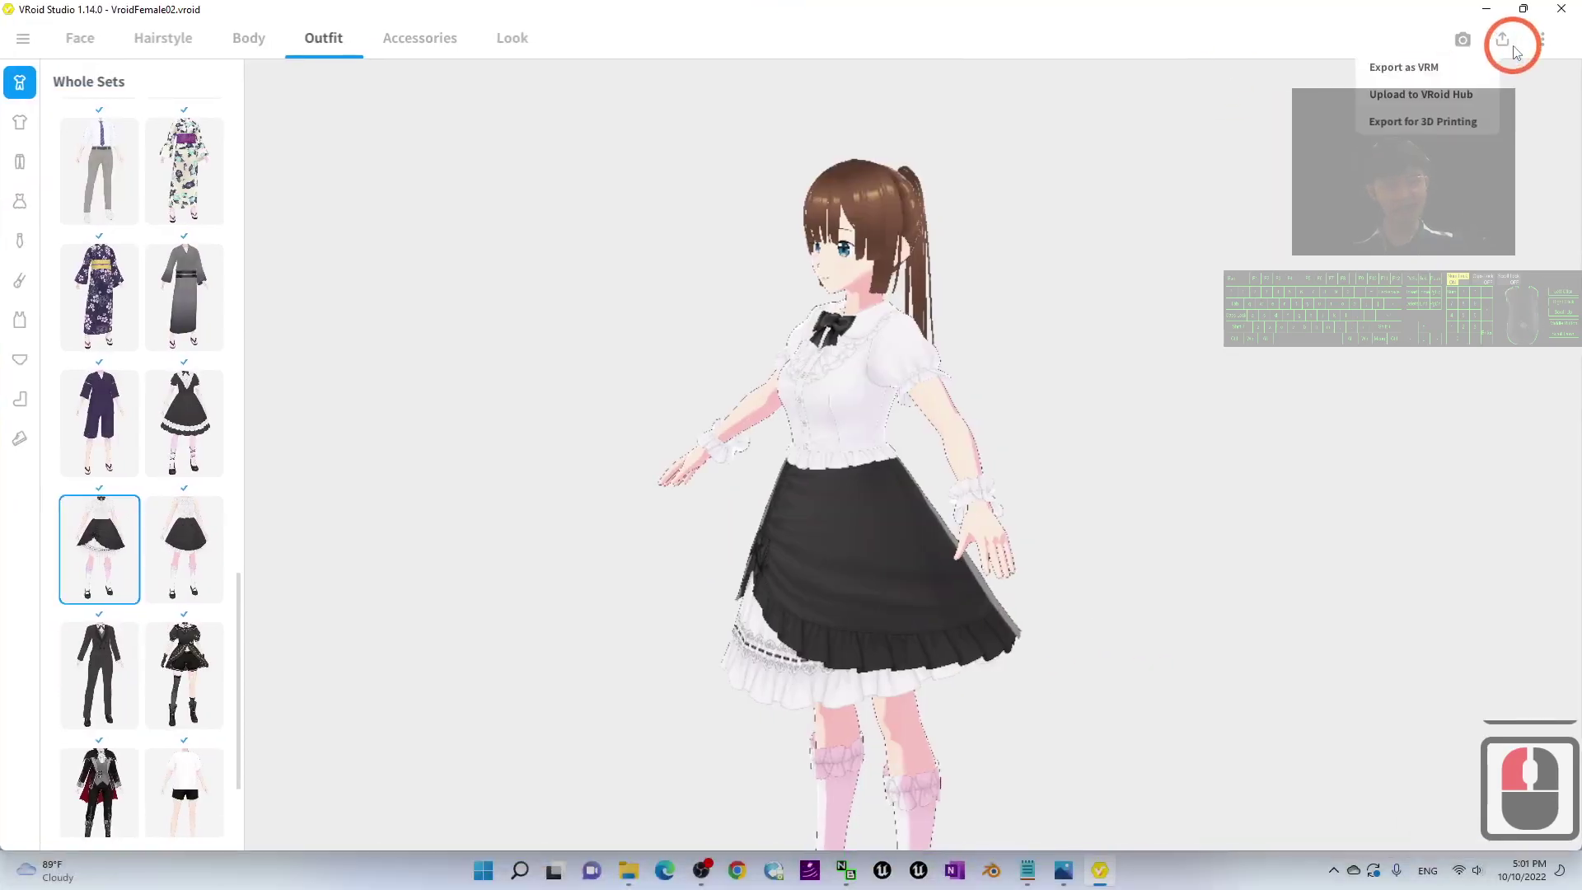
pyautogui.click(1400, 68)
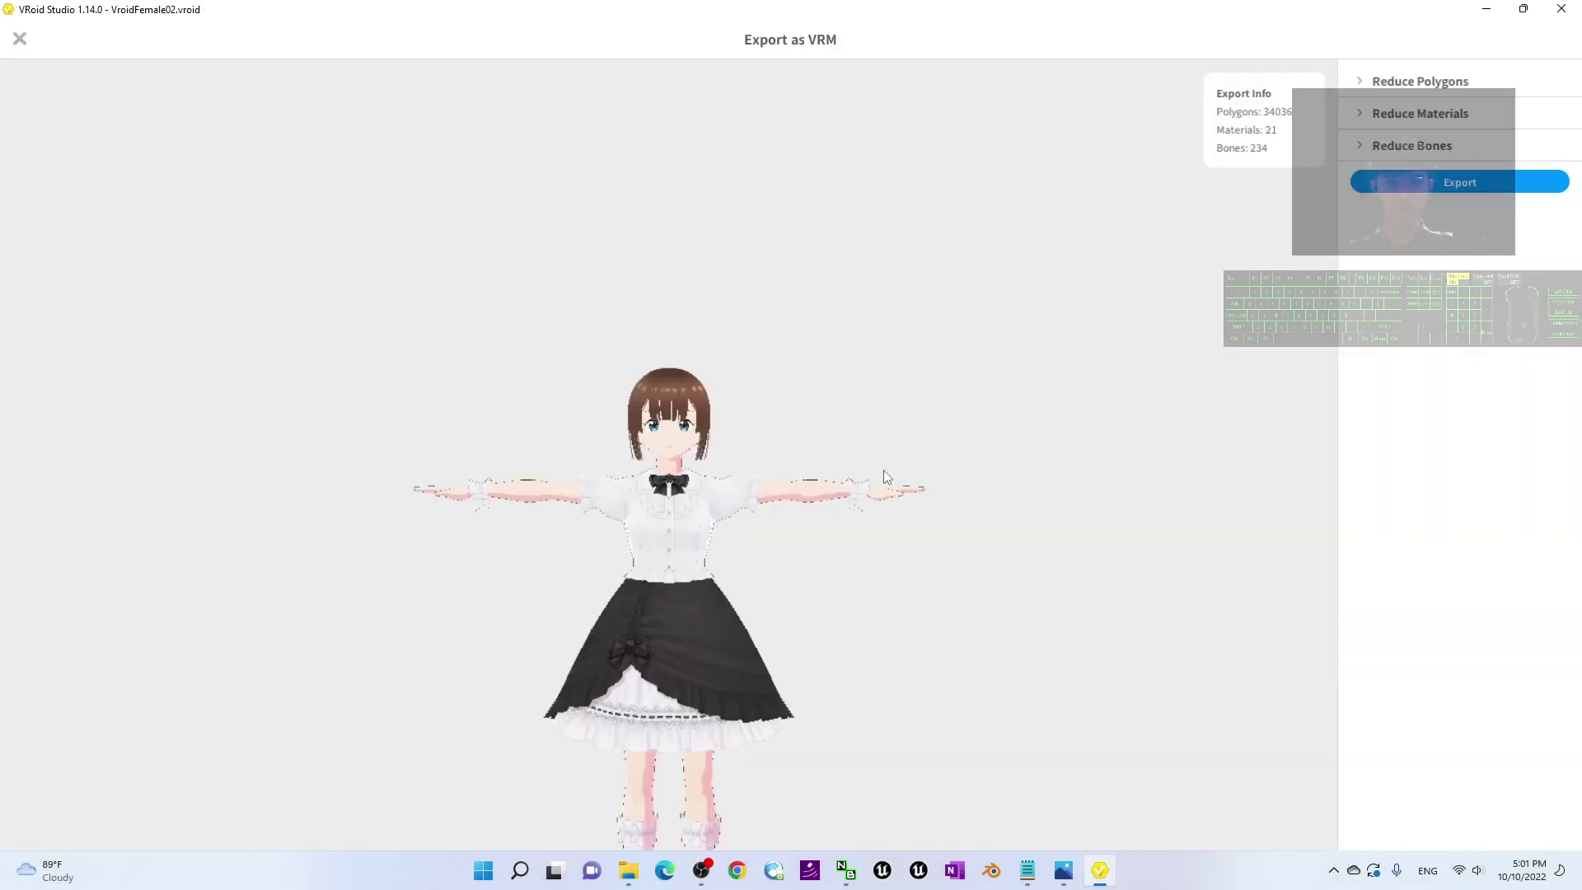
pyautogui.moveTo(938, 563); pyautogui.dragTo(866, 619, button='right')
pyautogui.moveTo(866, 620); pyautogui.dragTo(949, 416, button='middle')
pyautogui.click(1463, 183)
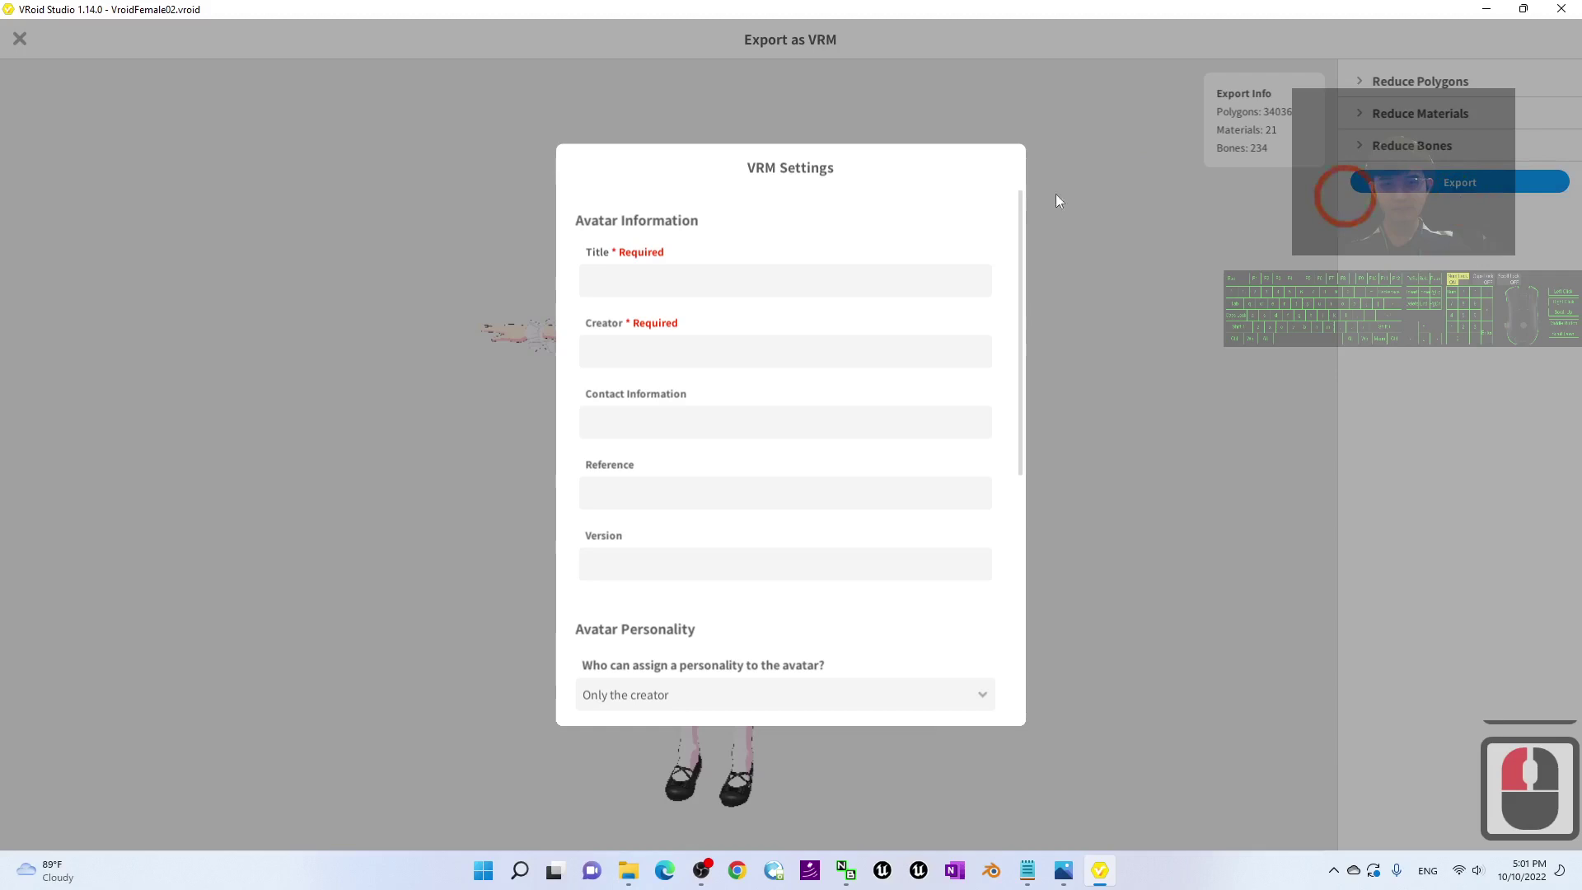
# - Enter VroidFemale02 as the avatar title and FreedomArts3D as the creator in the VRM settings
pyautogui.click(620, 280)
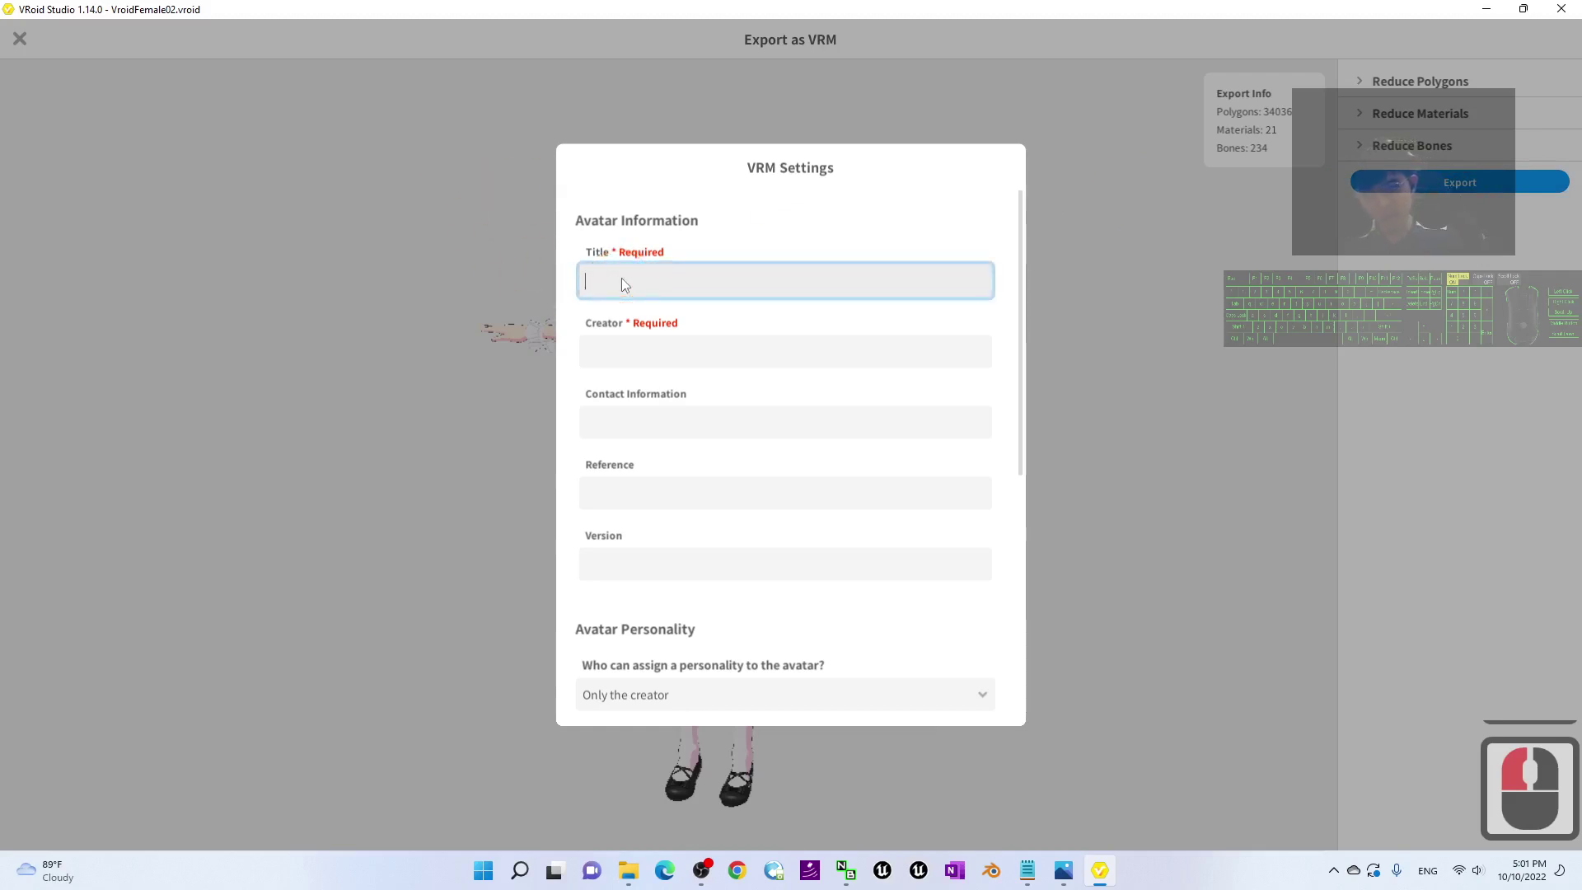
pyautogui.write('Vroid')
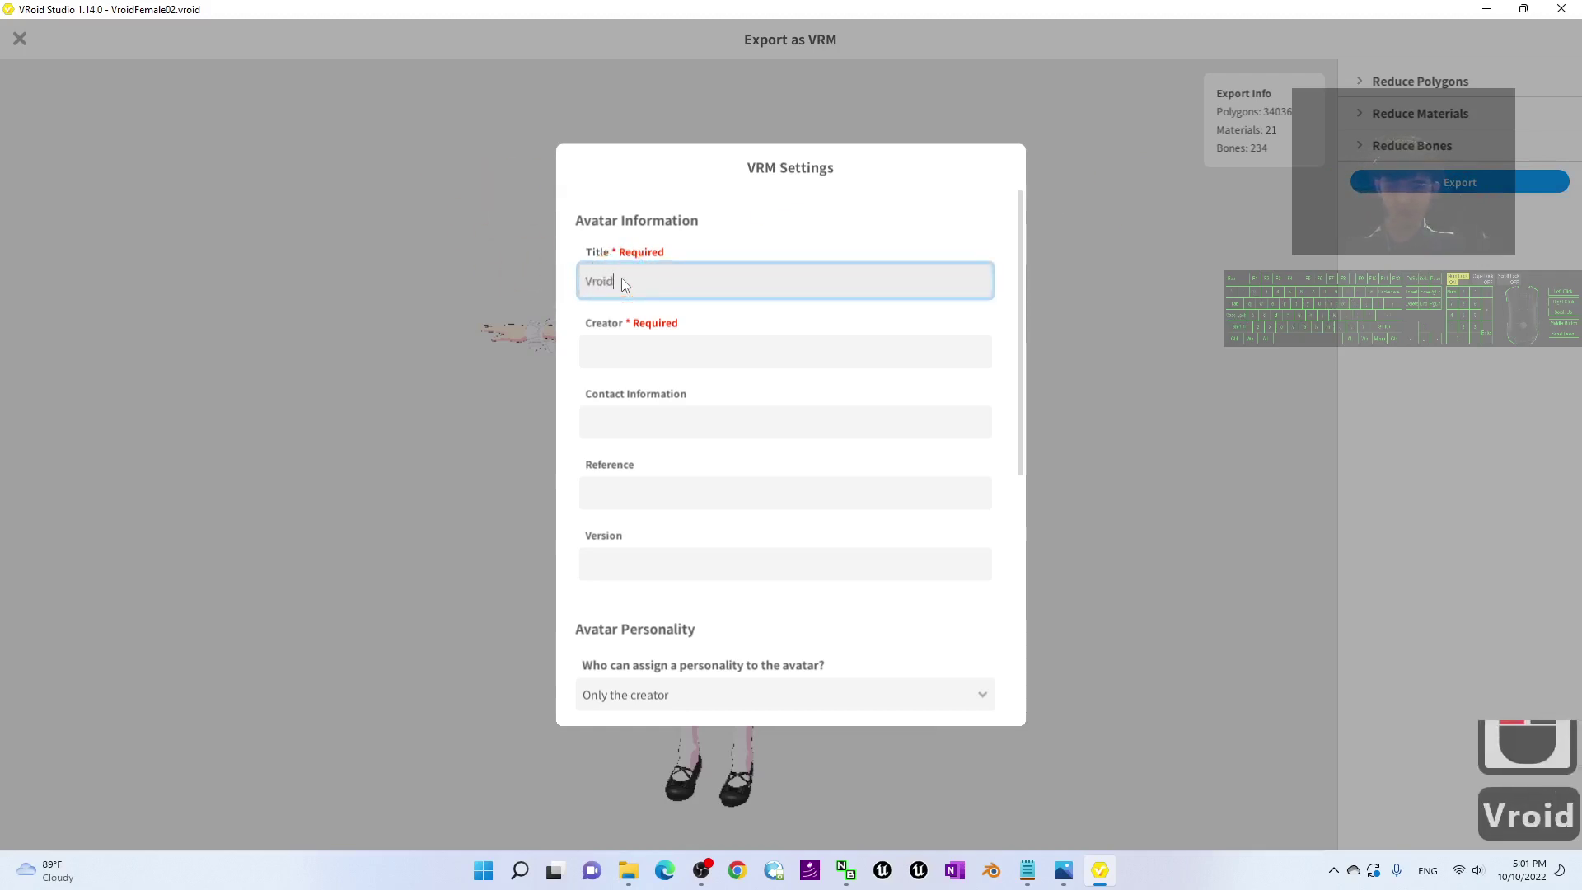
pyautogui.write('Female02')
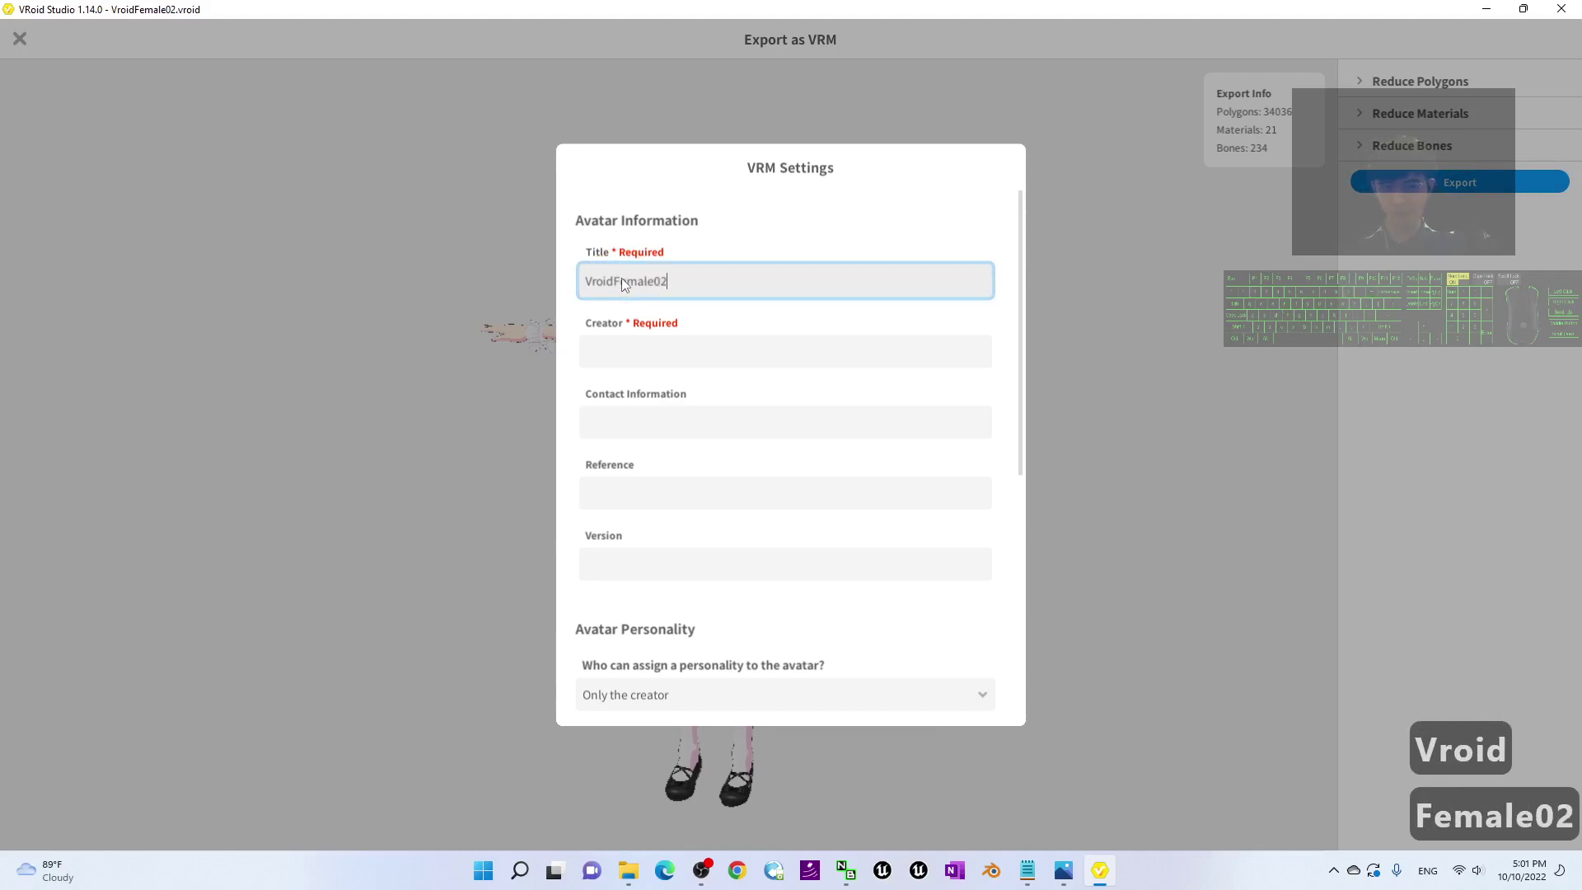
pyautogui.click(638, 353)
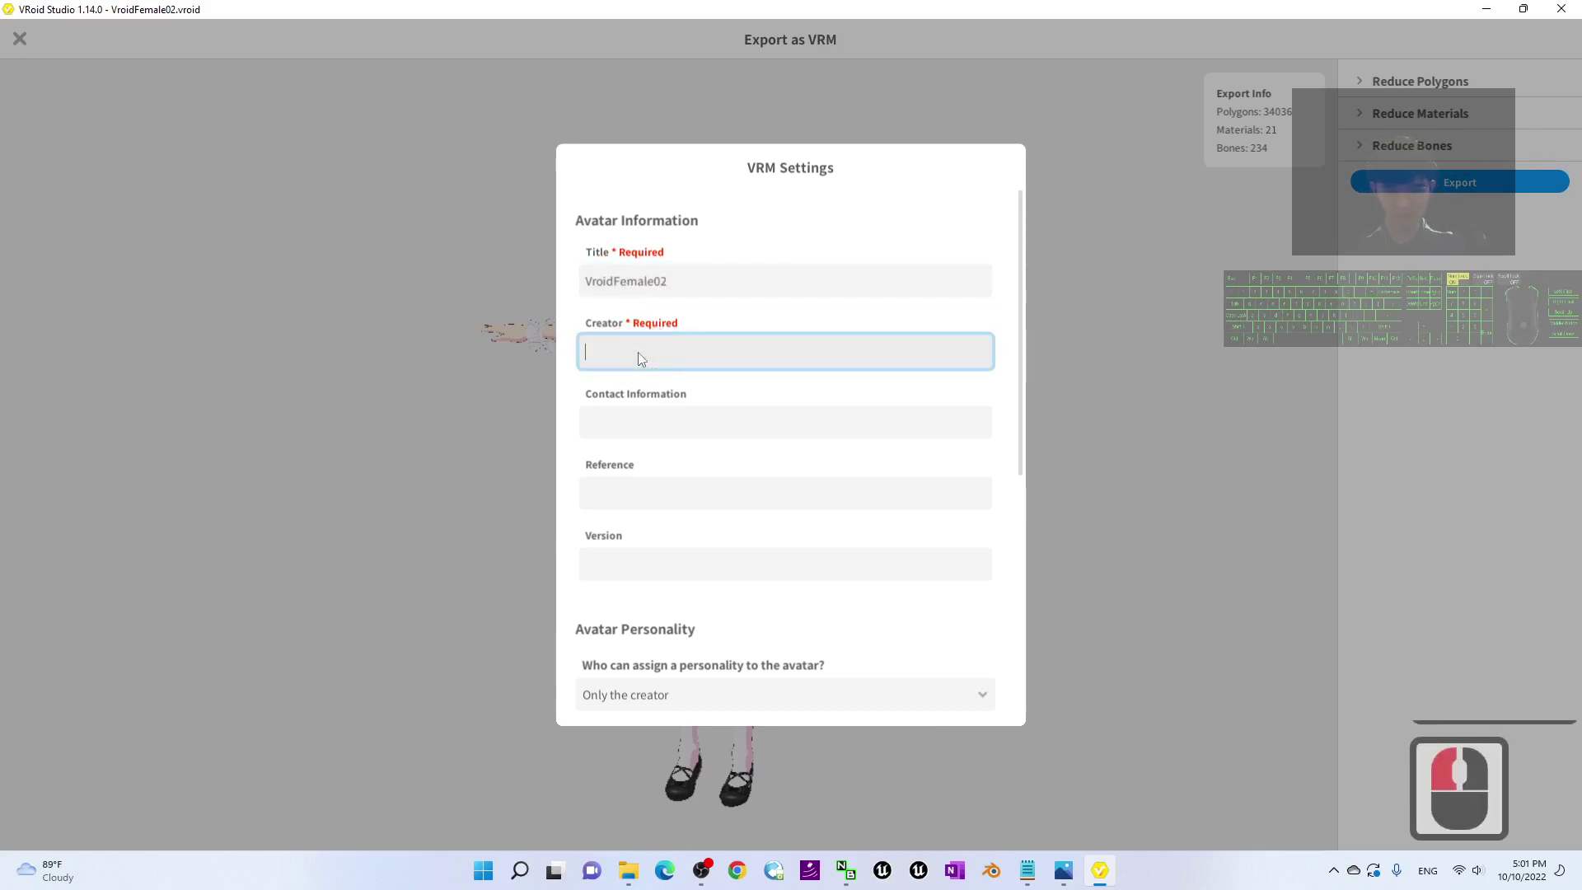
pyautogui.write('FreedomAr')
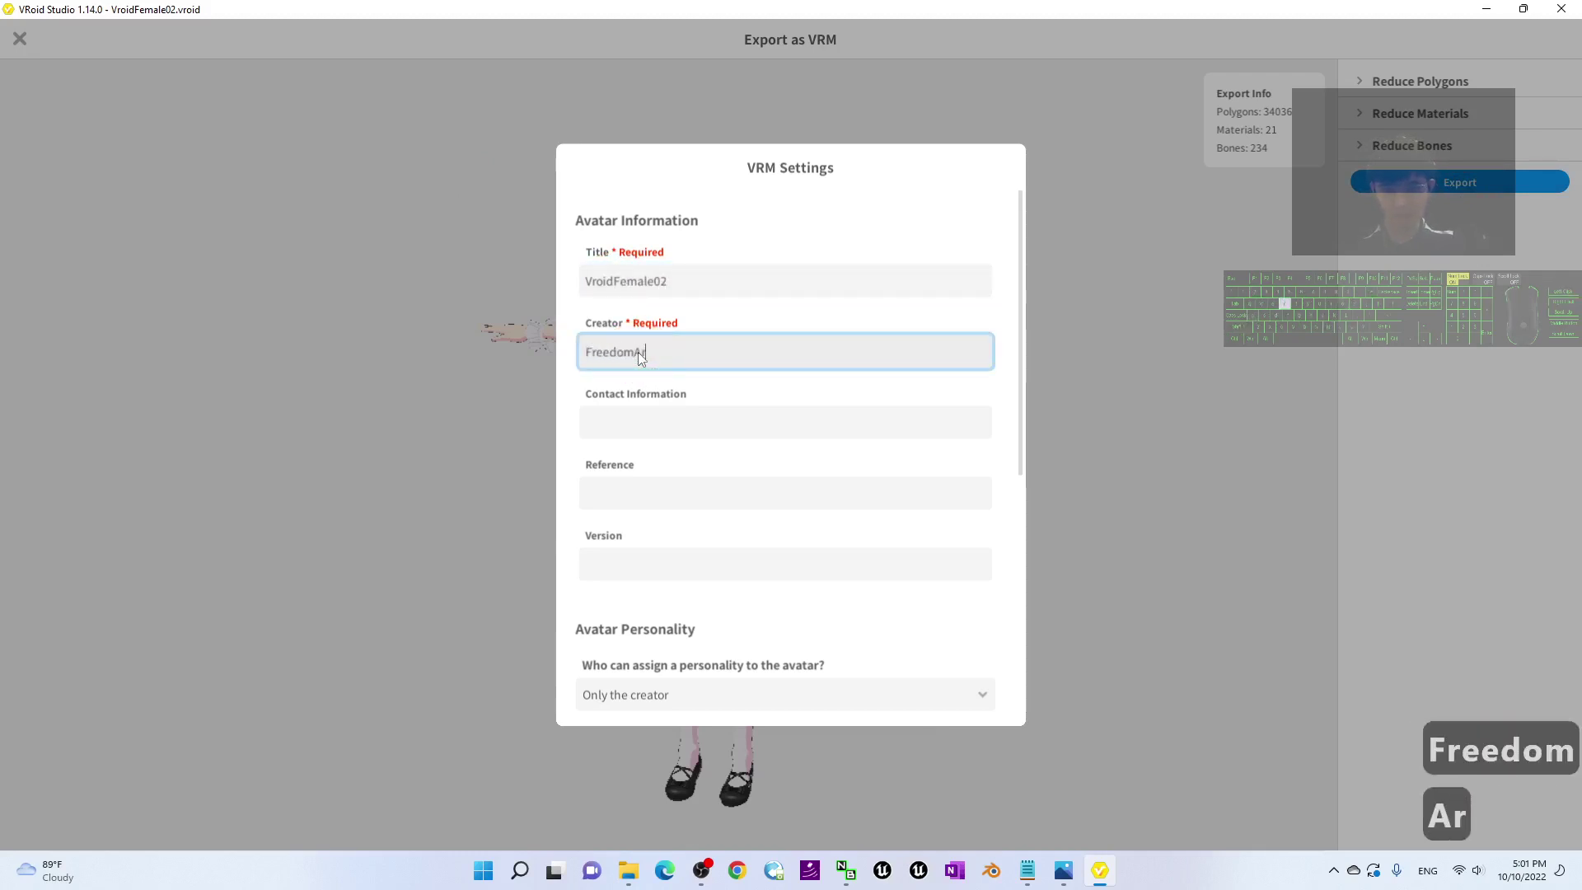
pyautogui.write('ts3D')
# - Export the avatar to the Desktop as VroidFemale02.vrm, keeping the default personality and license options
pyautogui.scroll(-4, 661, 373)
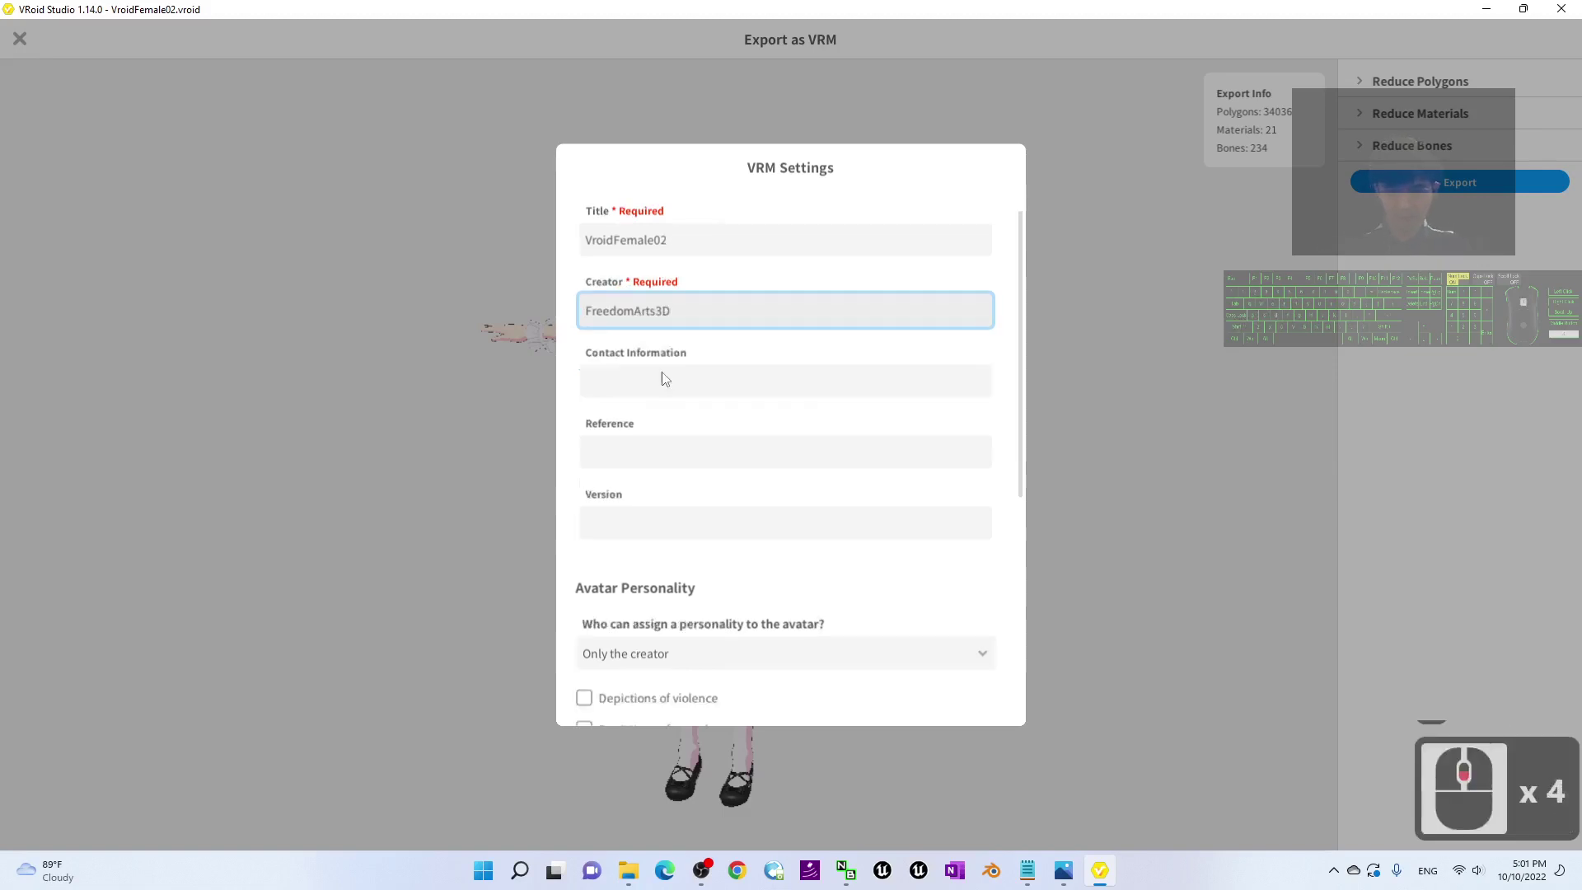
pyautogui.scroll(-16, 664, 377)
pyautogui.click(956, 647)
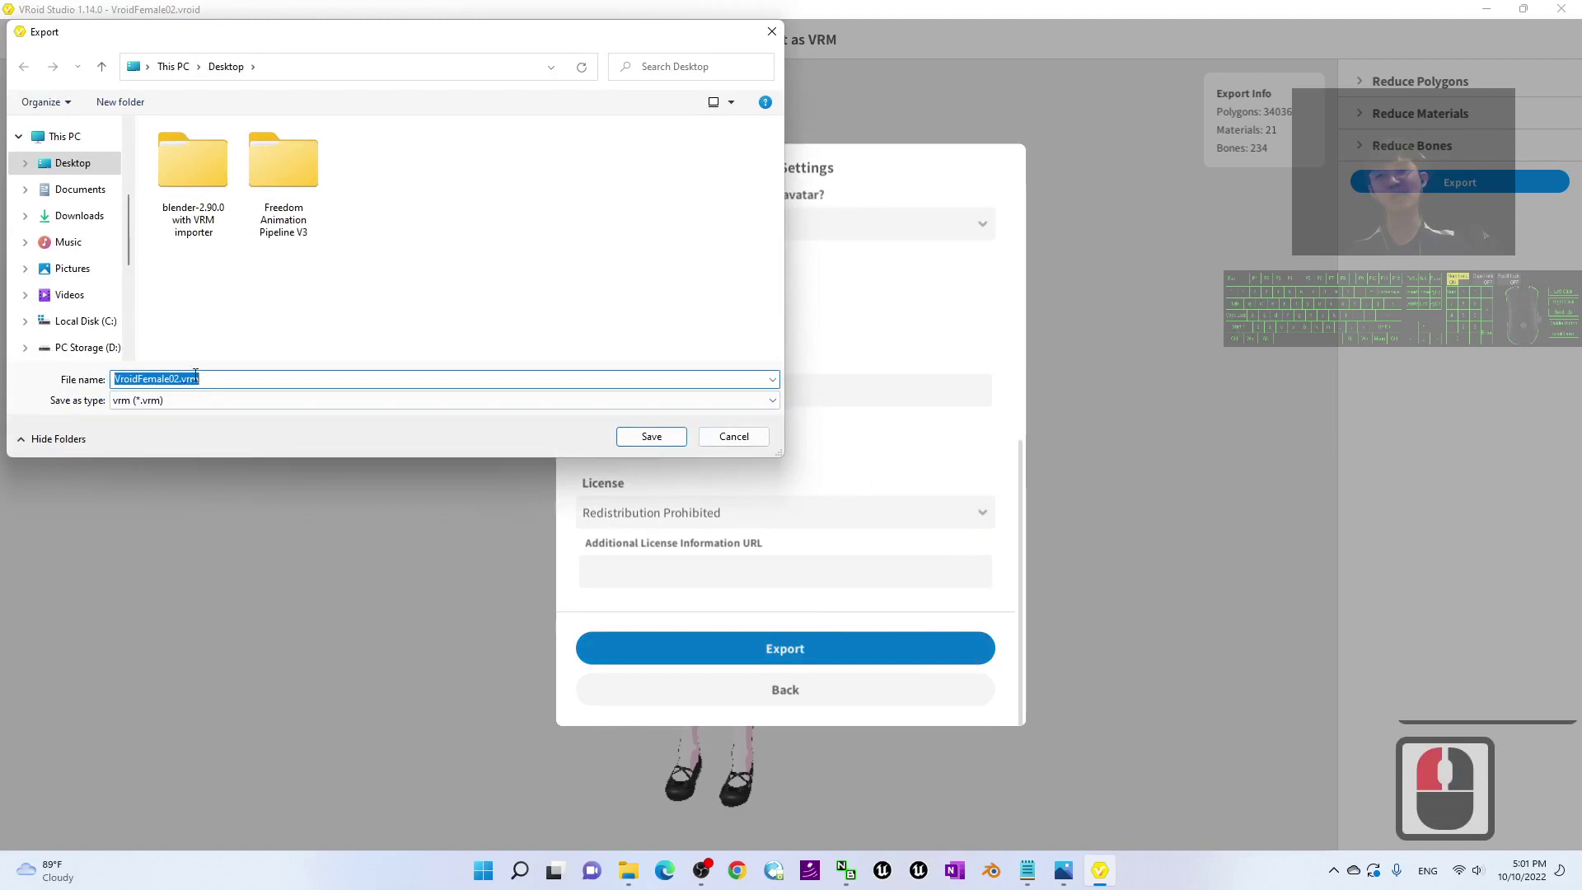
pyautogui.click(69, 164)
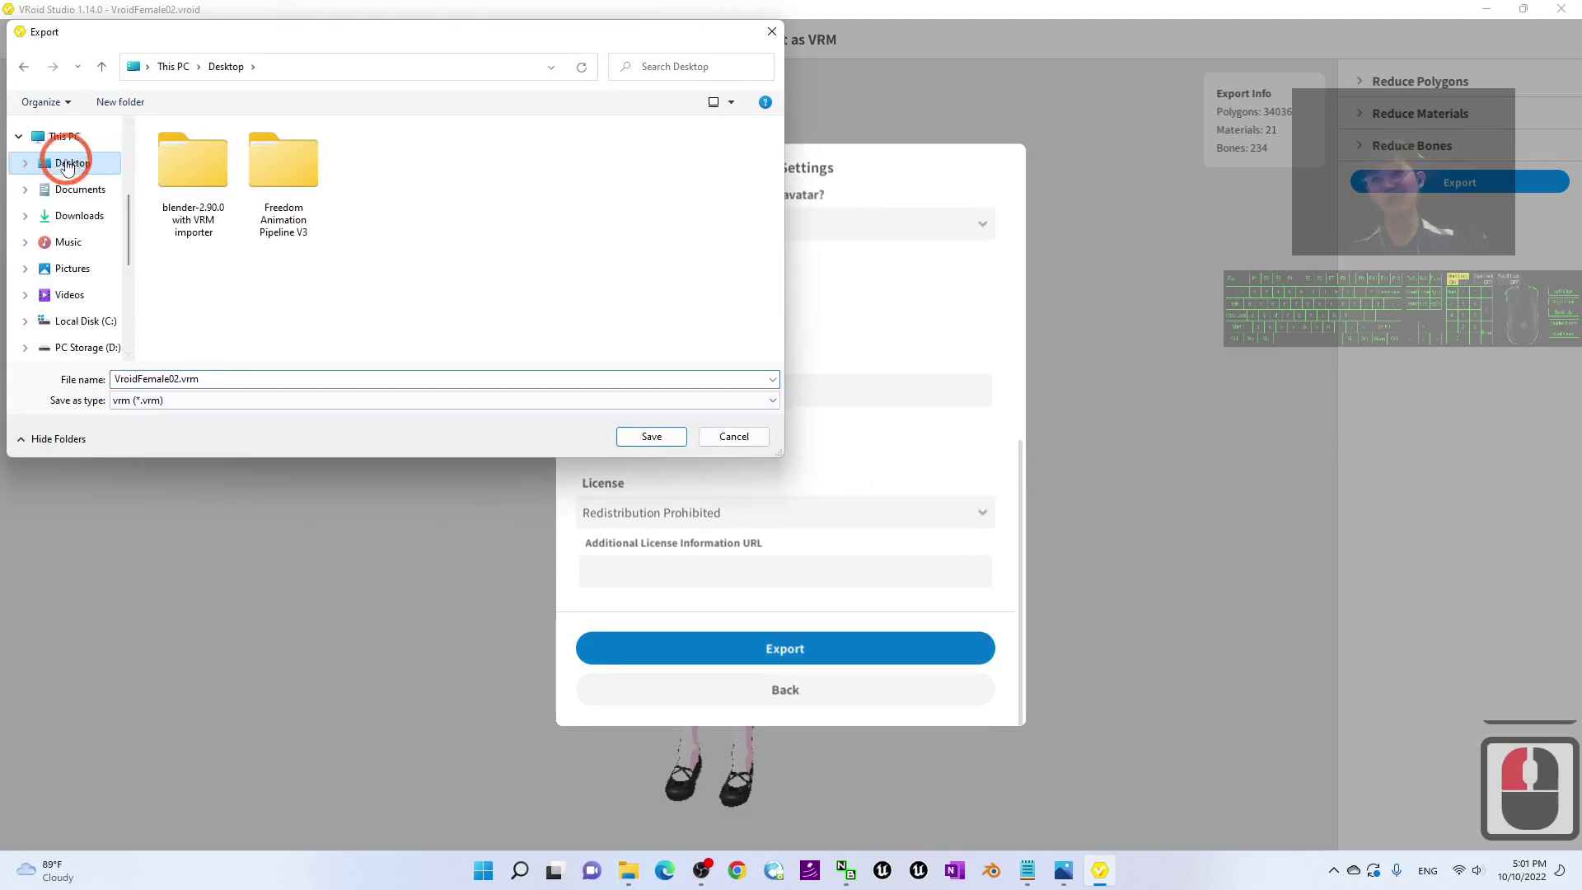
pyautogui.doubleClick(240, 378)
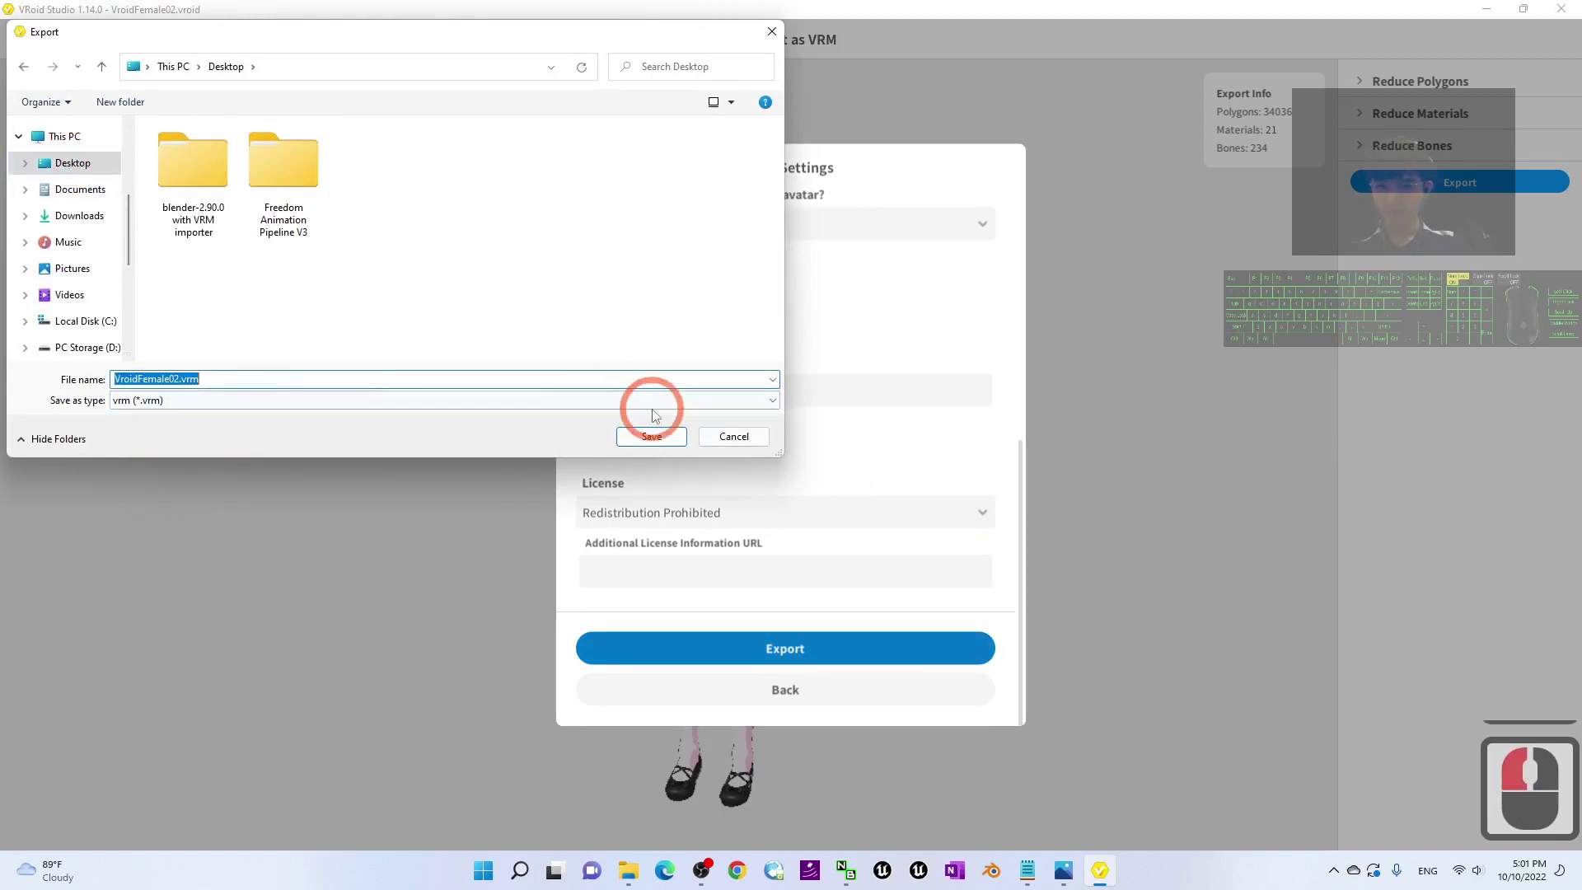
pyautogui.click(651, 434)
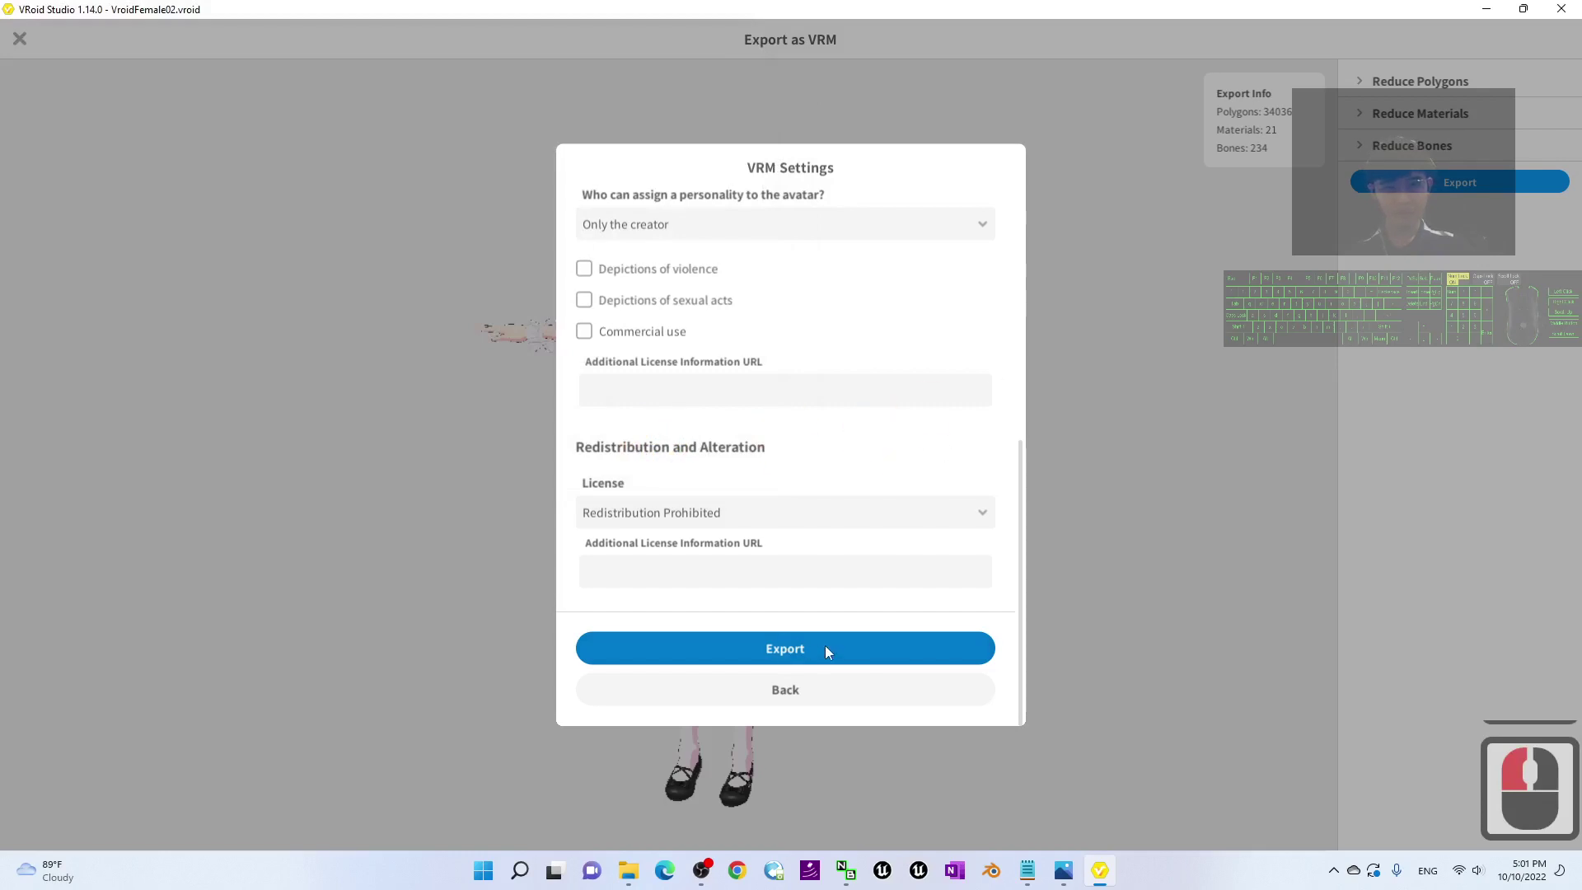
pyautogui.scroll(-6, 858, 476)
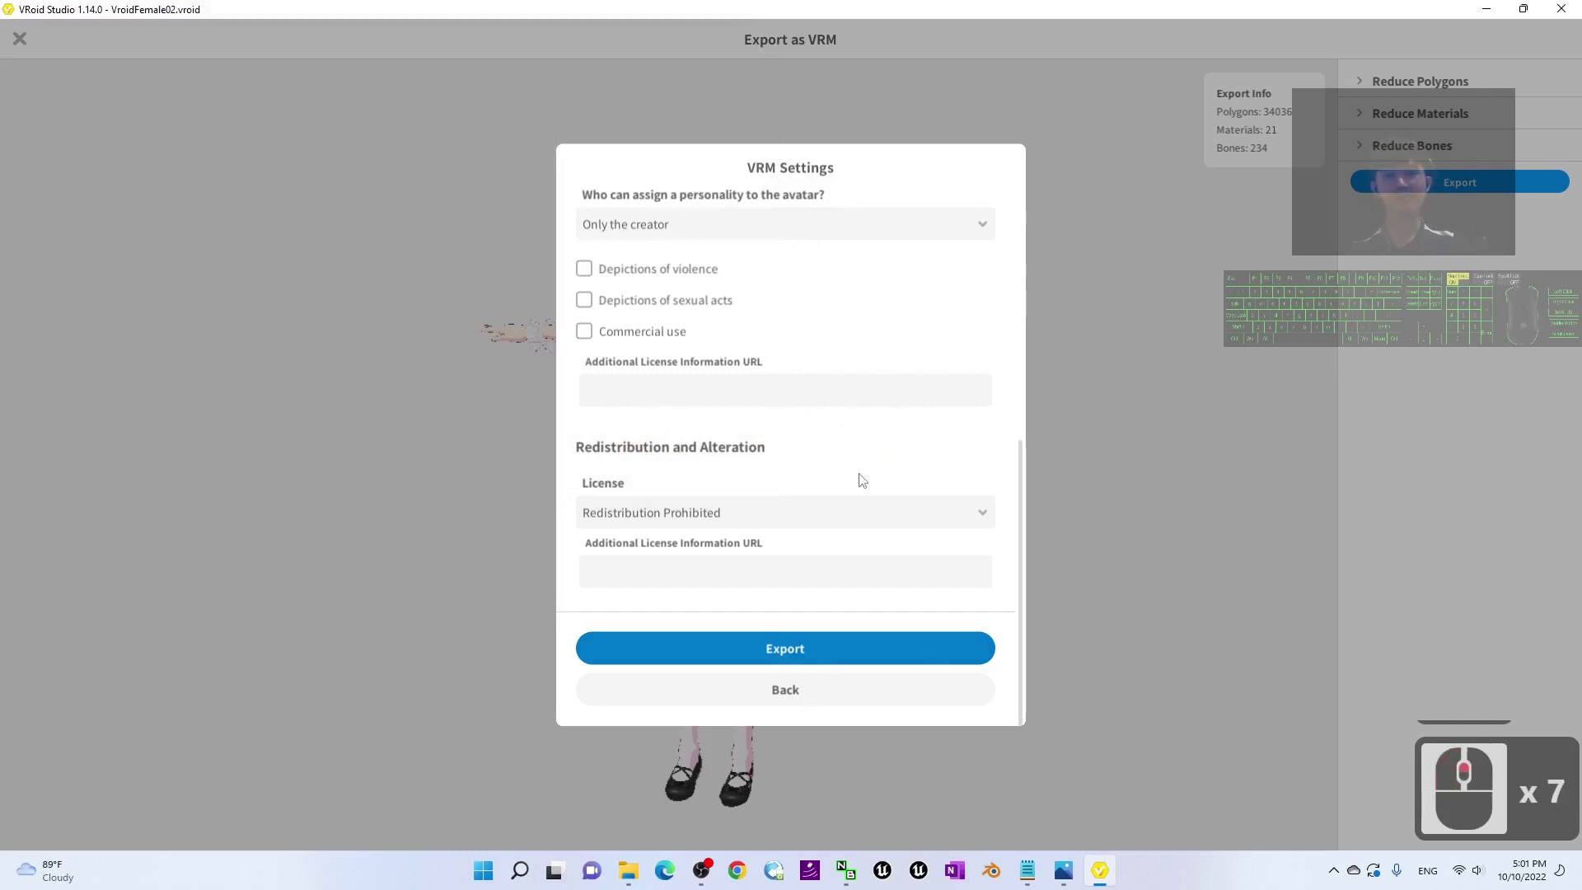
pyautogui.click(997, 220)
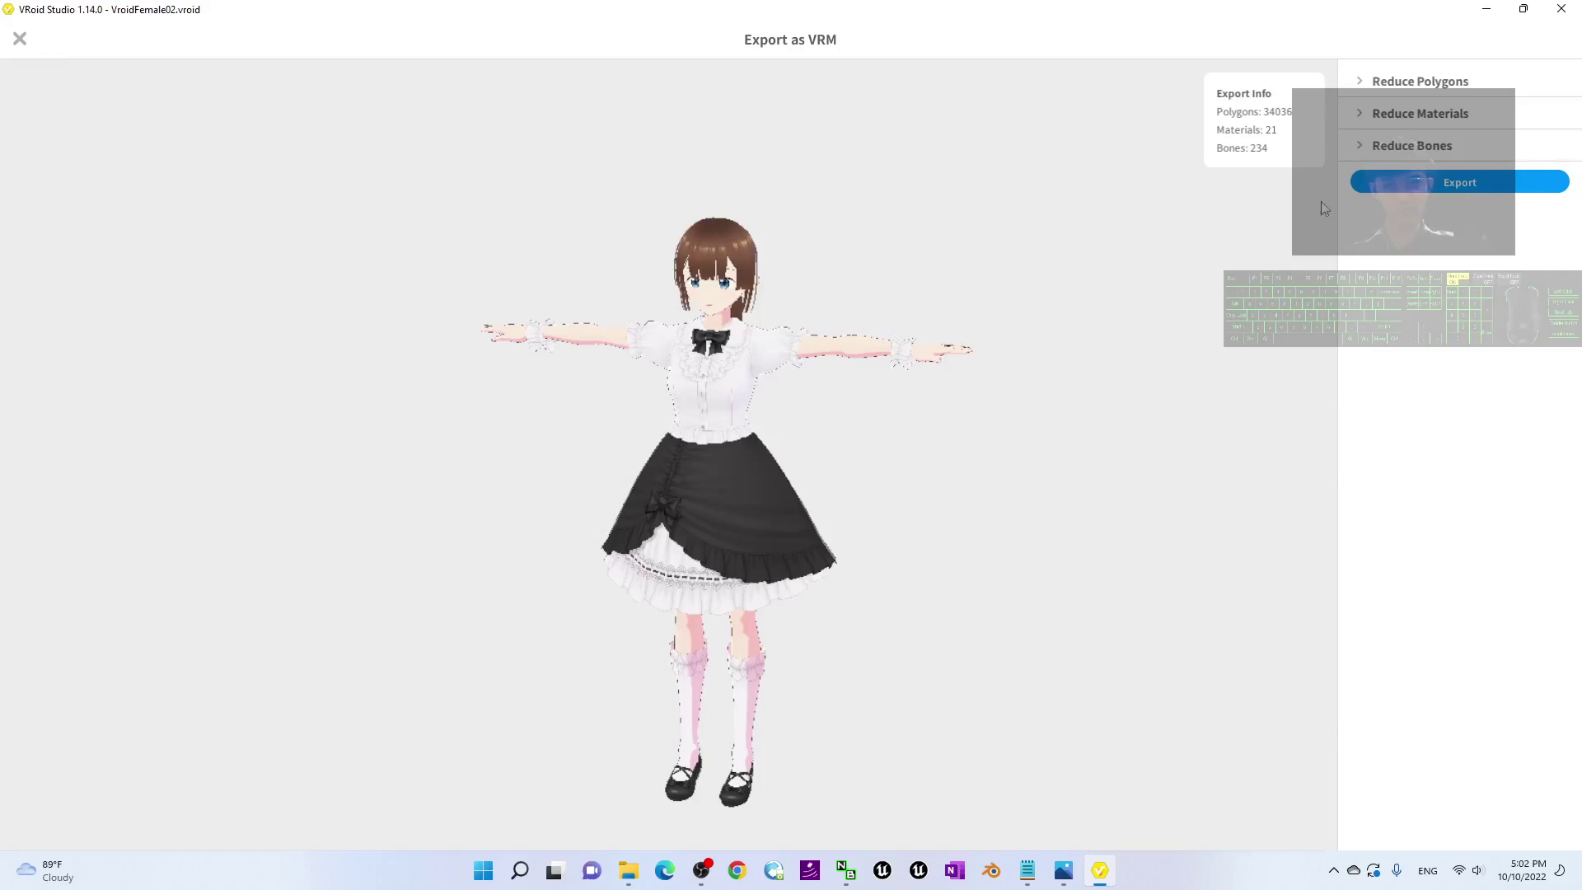
# - Leave the VRM export view and return to the outfit editor
pyautogui.press('Escape')
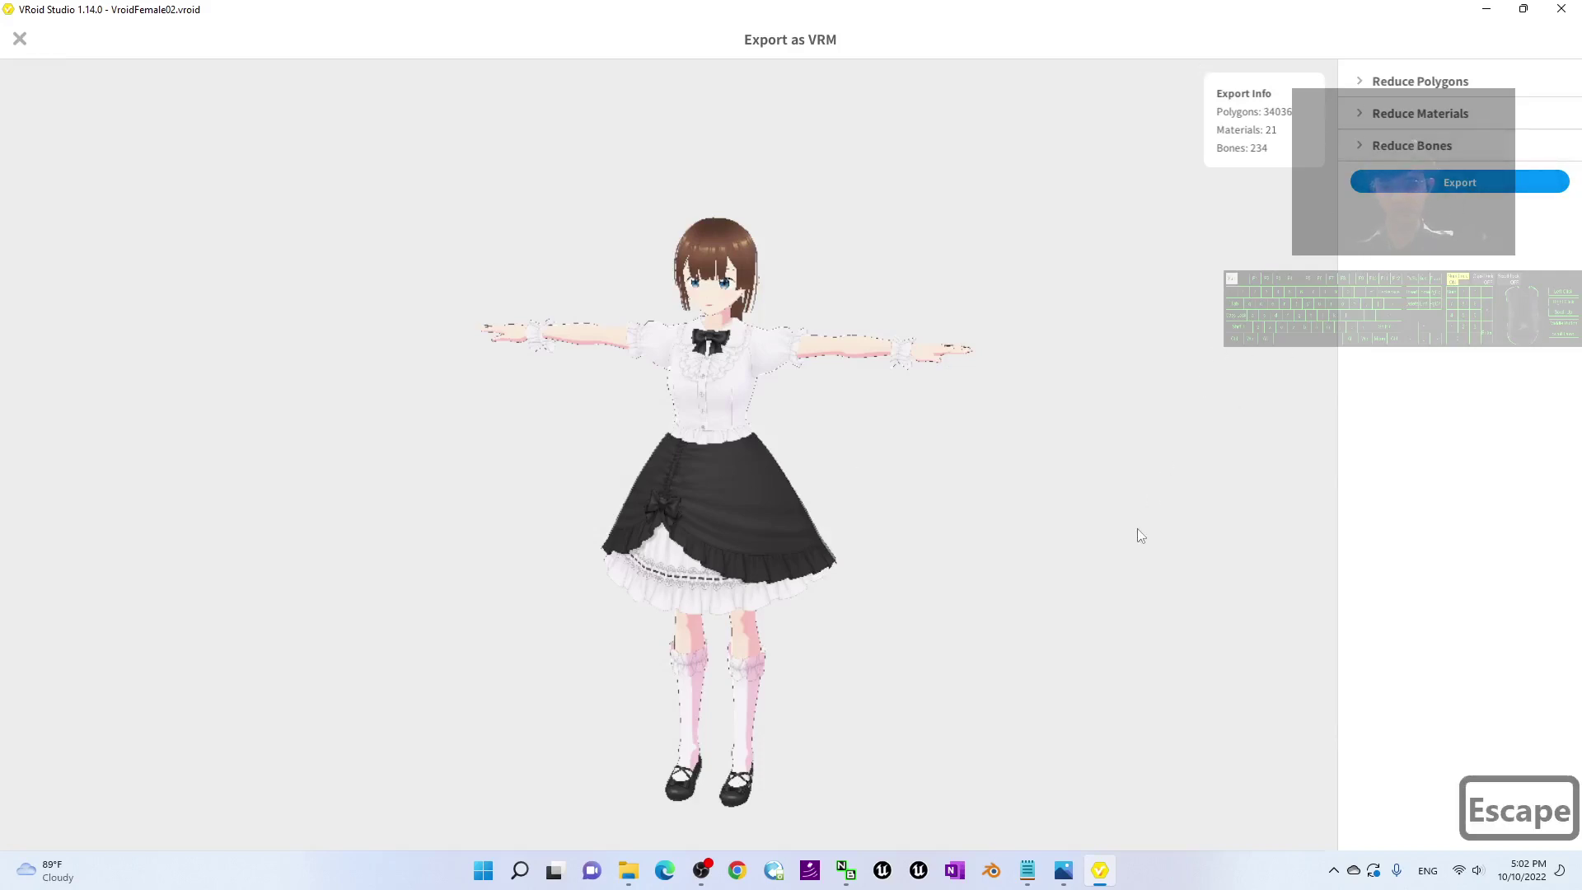
pyautogui.scroll(-6, 1222, 443)
pyautogui.click(1223, 442)
pyautogui.scroll(6, 1206, 445)
pyautogui.moveTo(1205, 443)
pyautogui.mouseDown(button='right')
pyautogui.moveTo(1170, 447)
pyautogui.moveTo(1211, 433)
pyautogui.mouseUp(button='right')
pyautogui.scroll(-7, 1211, 433)
pyautogui.press('Escape')
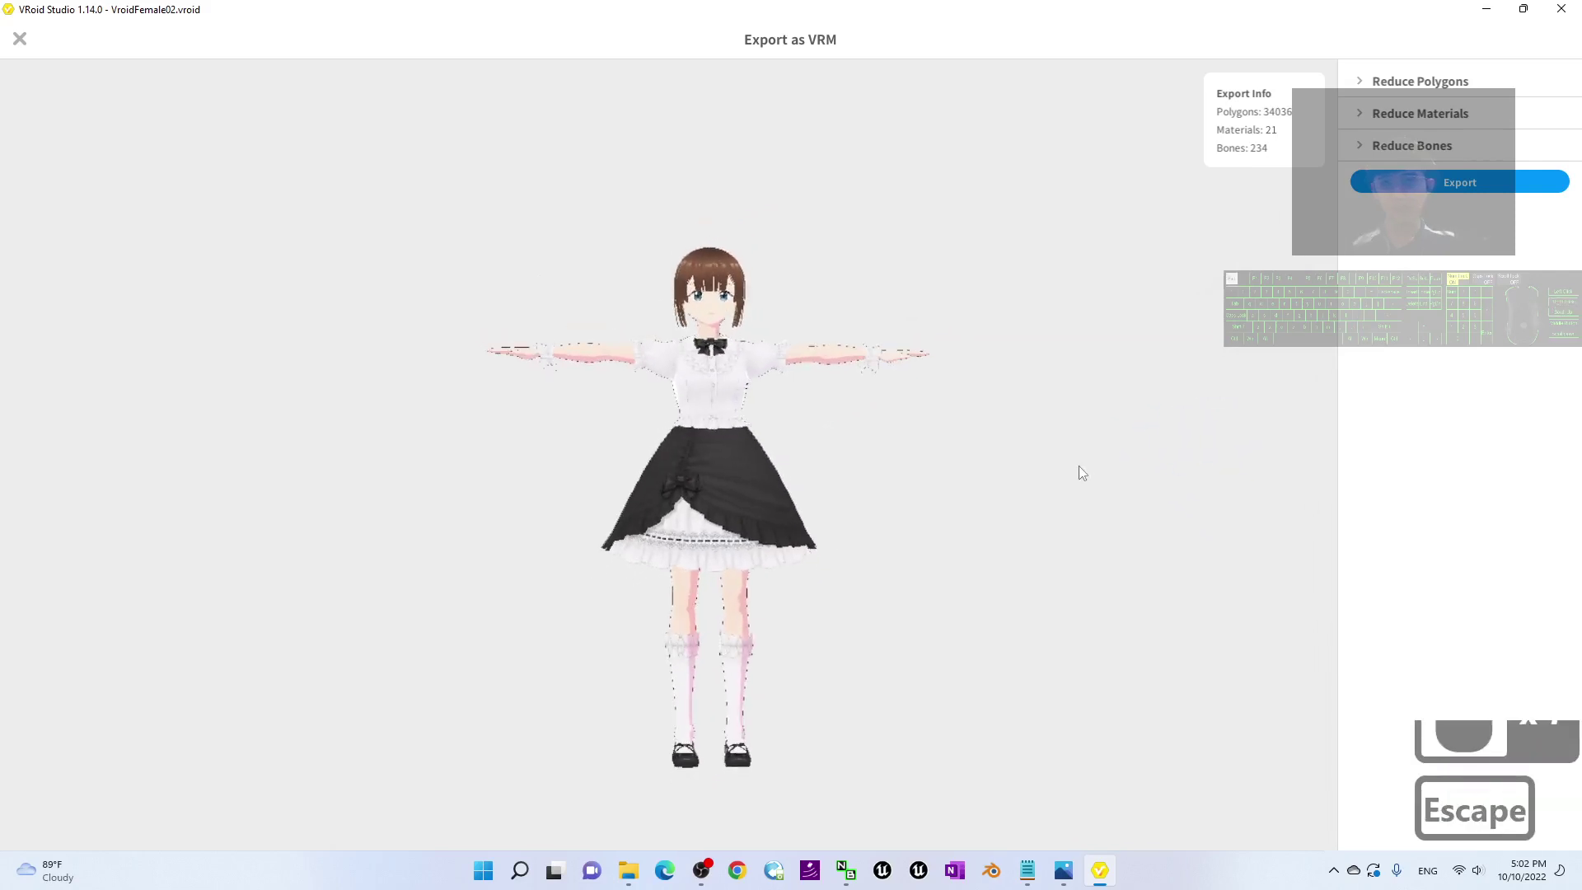
pyautogui.click(23, 46)
pyautogui.click(22, 38)
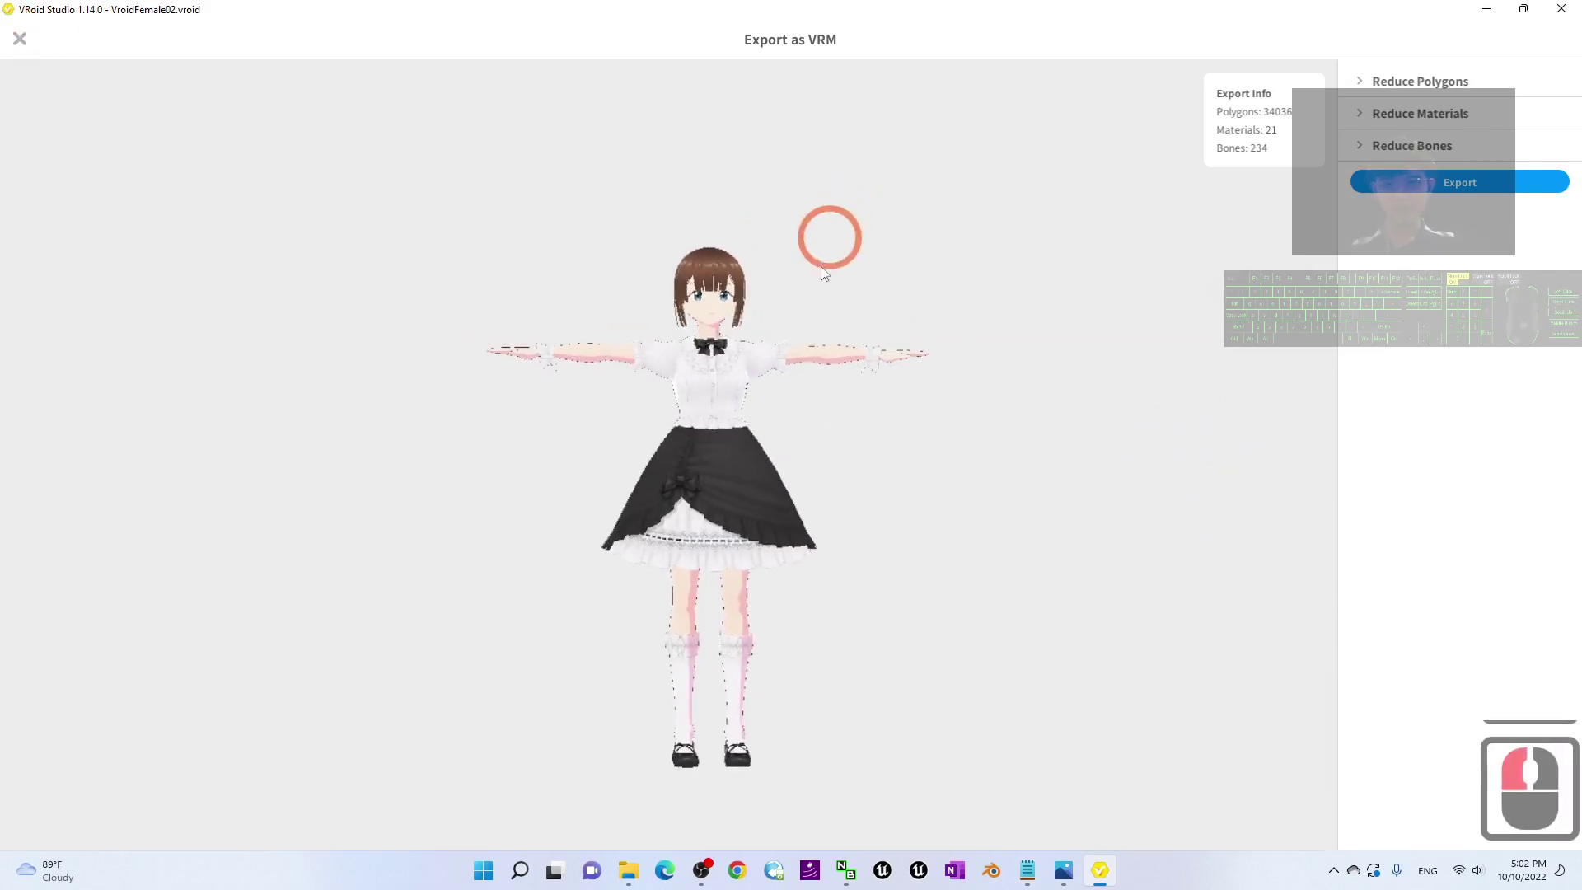
# - Close VRoid Studio and locate the exported VRM file on the desktop
pyautogui.scroll(-6, 988, 412)
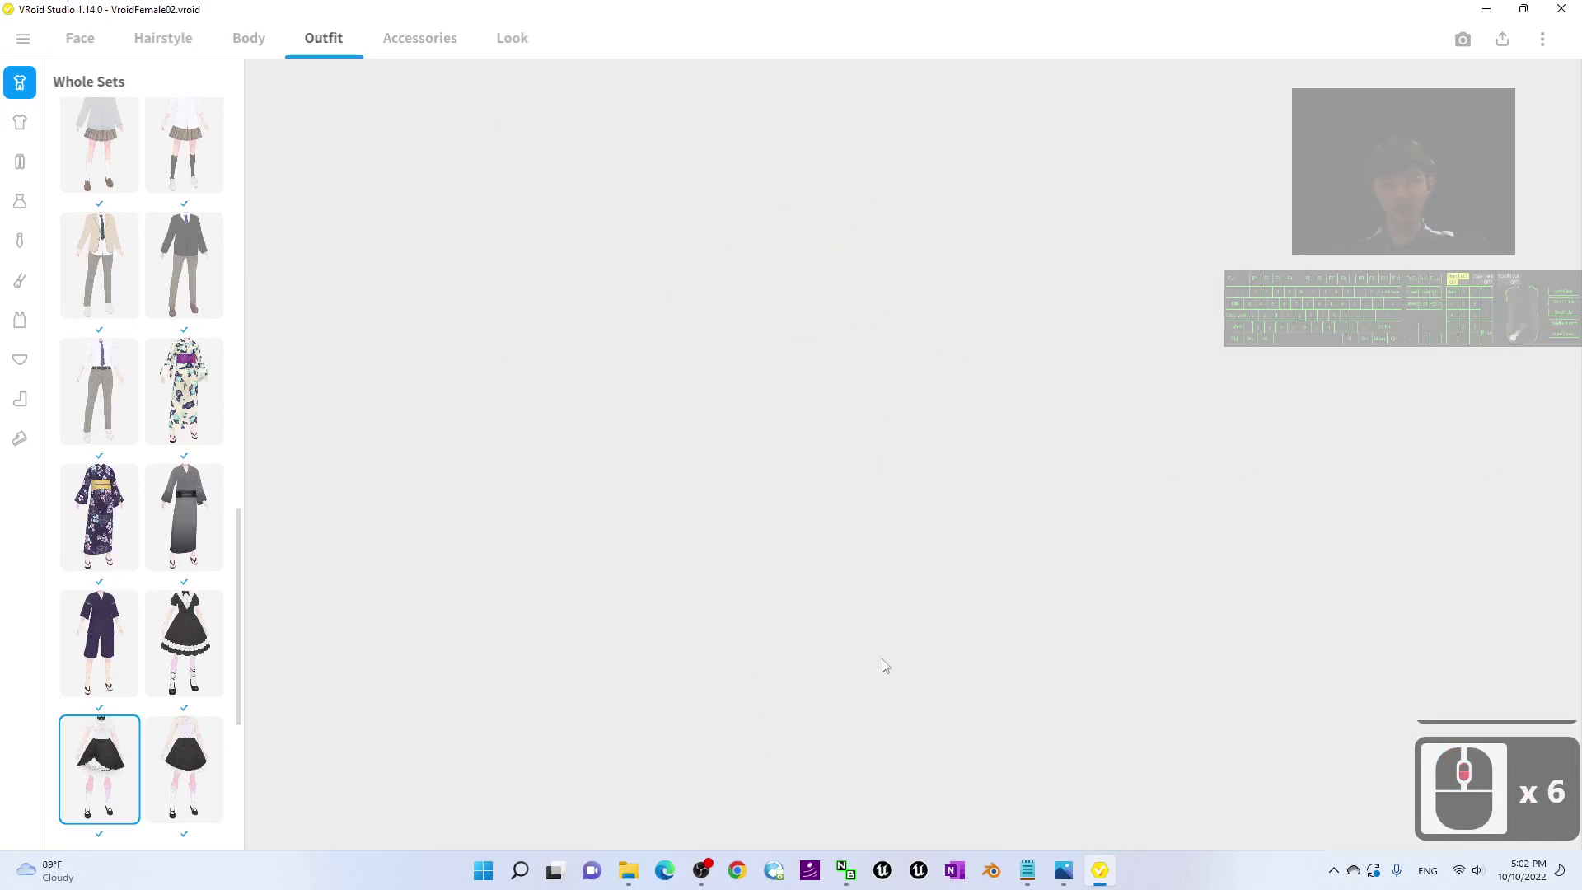
pyautogui.moveTo(1016, 429); pyautogui.dragTo(1572, 10, button='right')
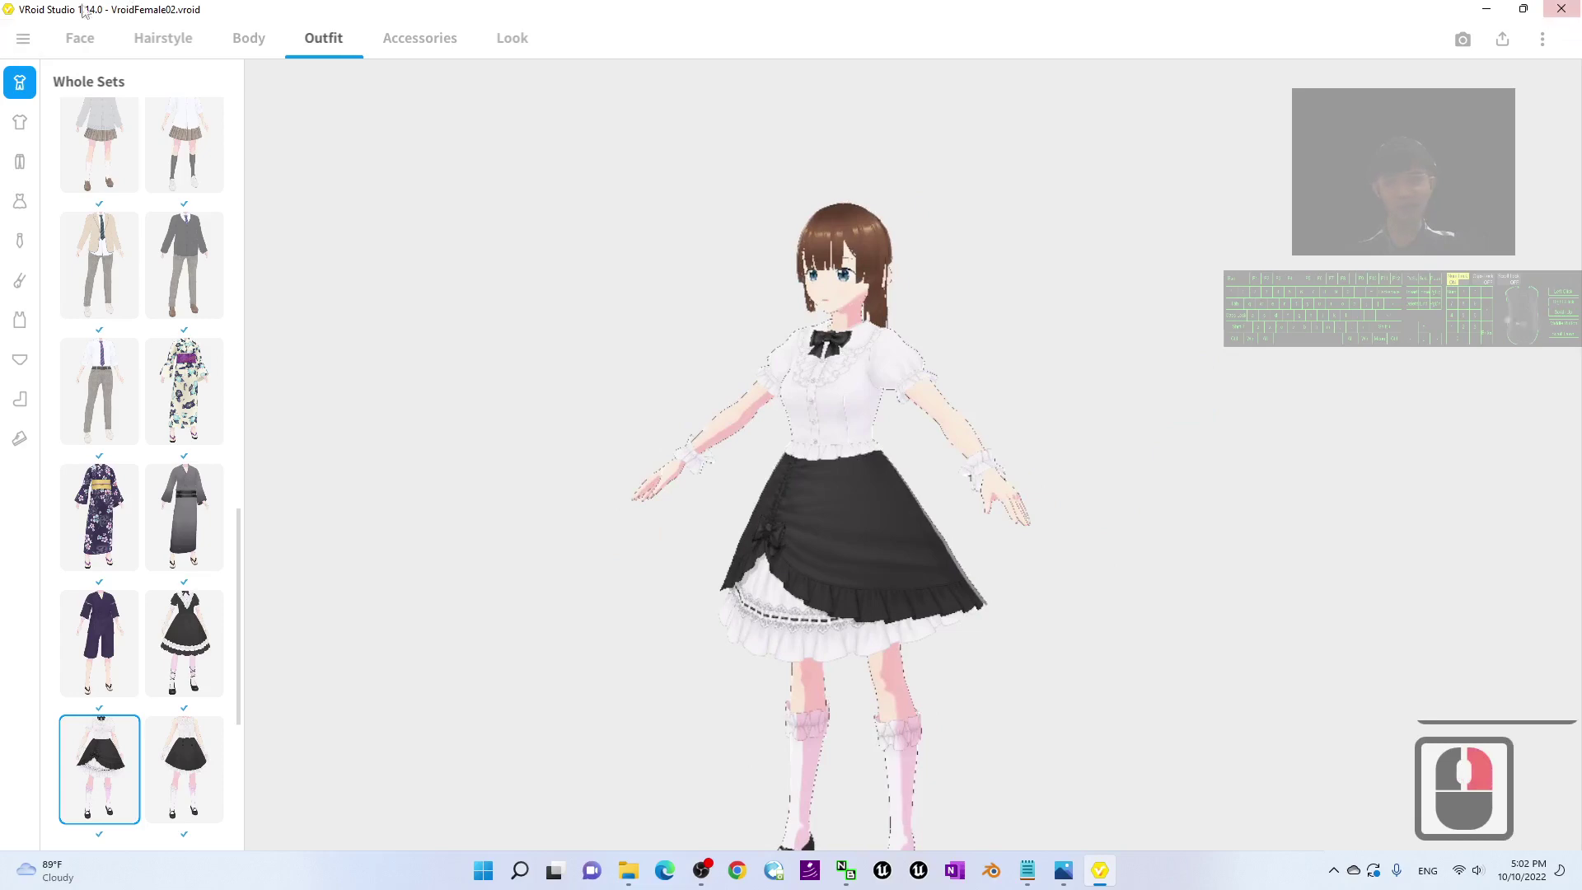
pyautogui.click(1562, 9)
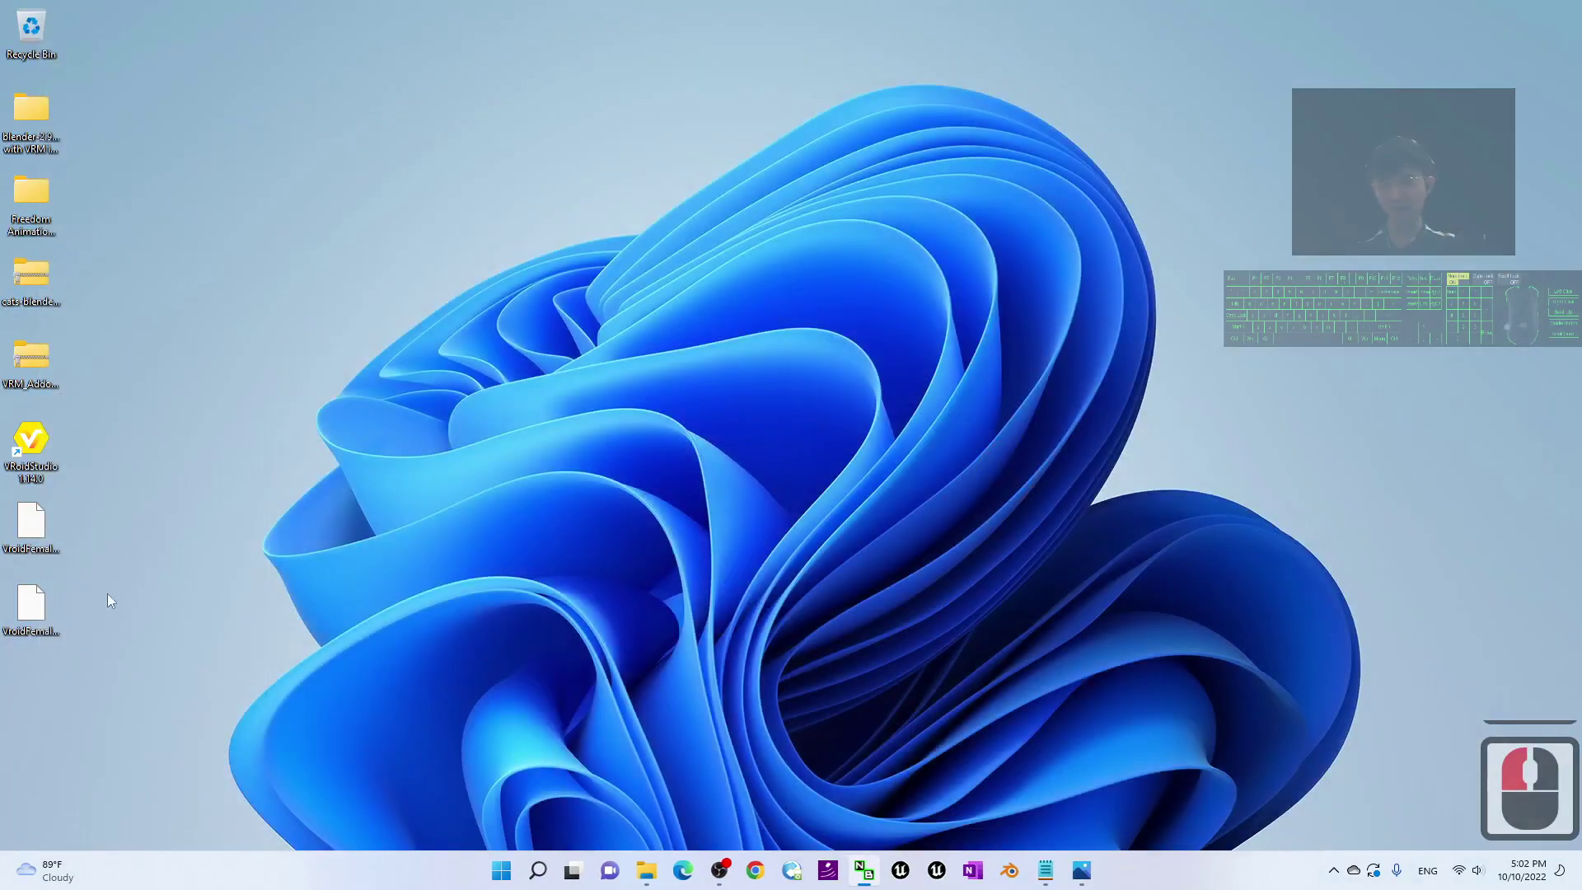
pyautogui.click(30, 600)
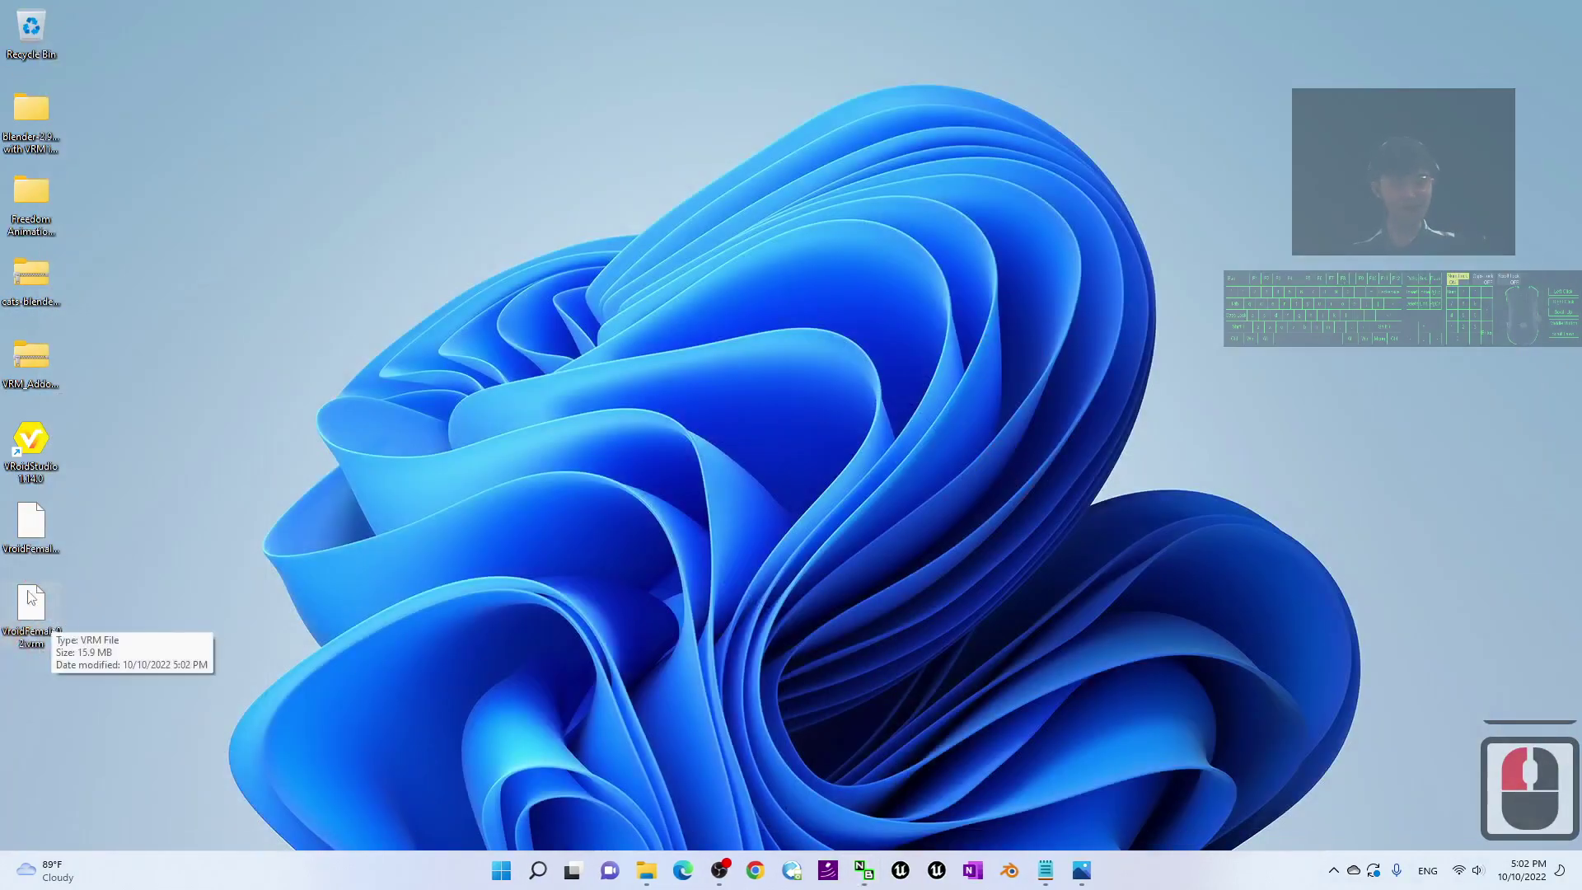
pyautogui.click(1049, 635)
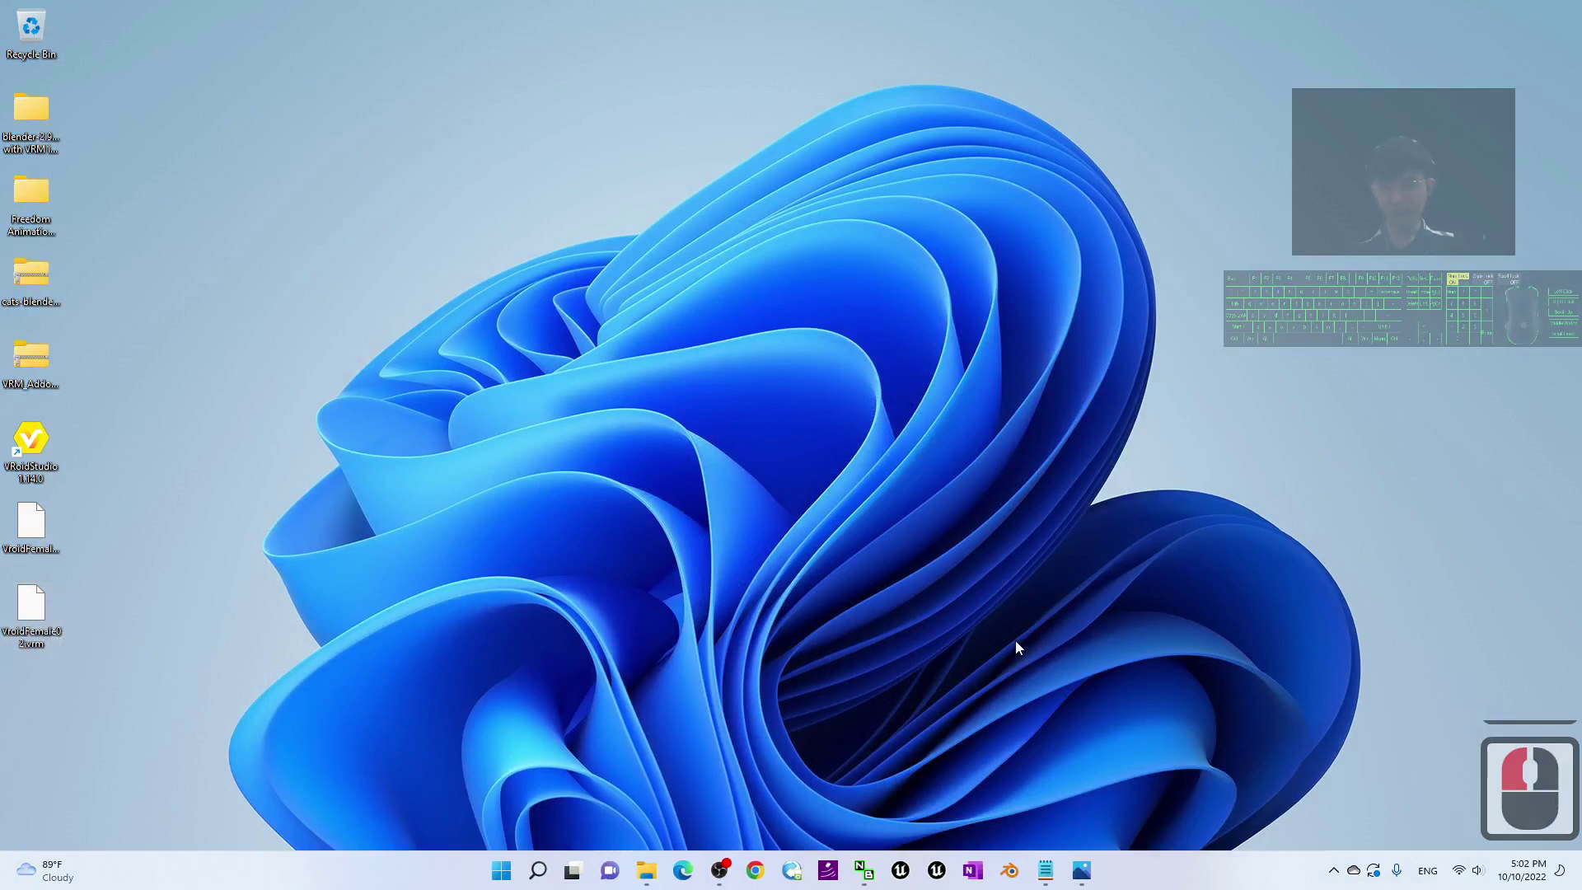
# - Switch to note.txt in Notepad and highlight the download link for blender-2.90.0 with VRM importer.zip
pyautogui.click(33, 124)
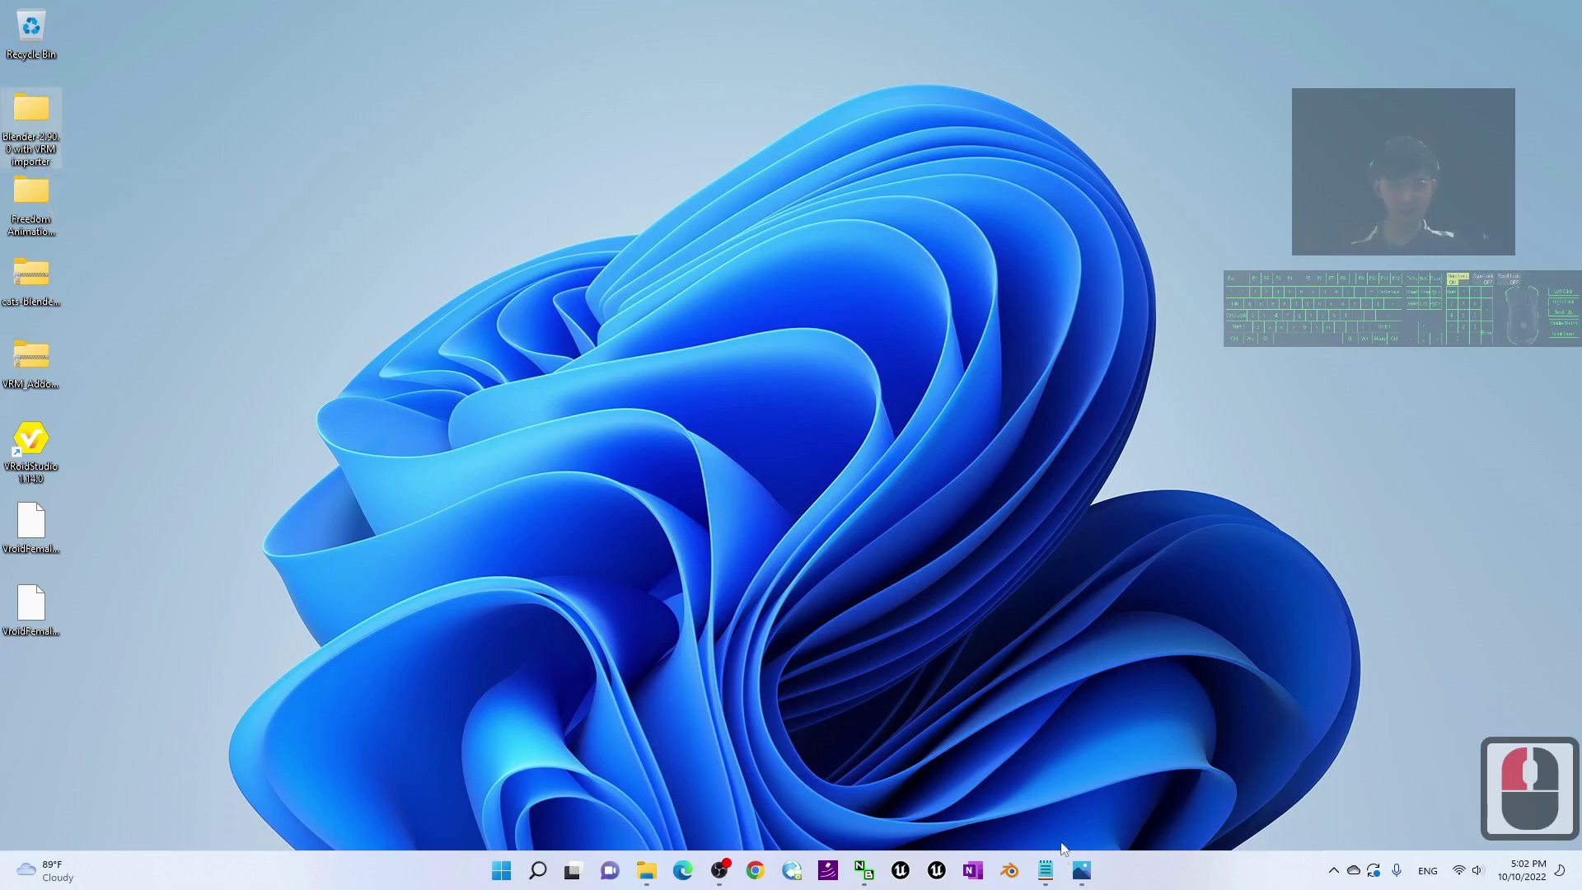
pyautogui.click(1046, 870)
pyautogui.scroll(10, 1251, 423)
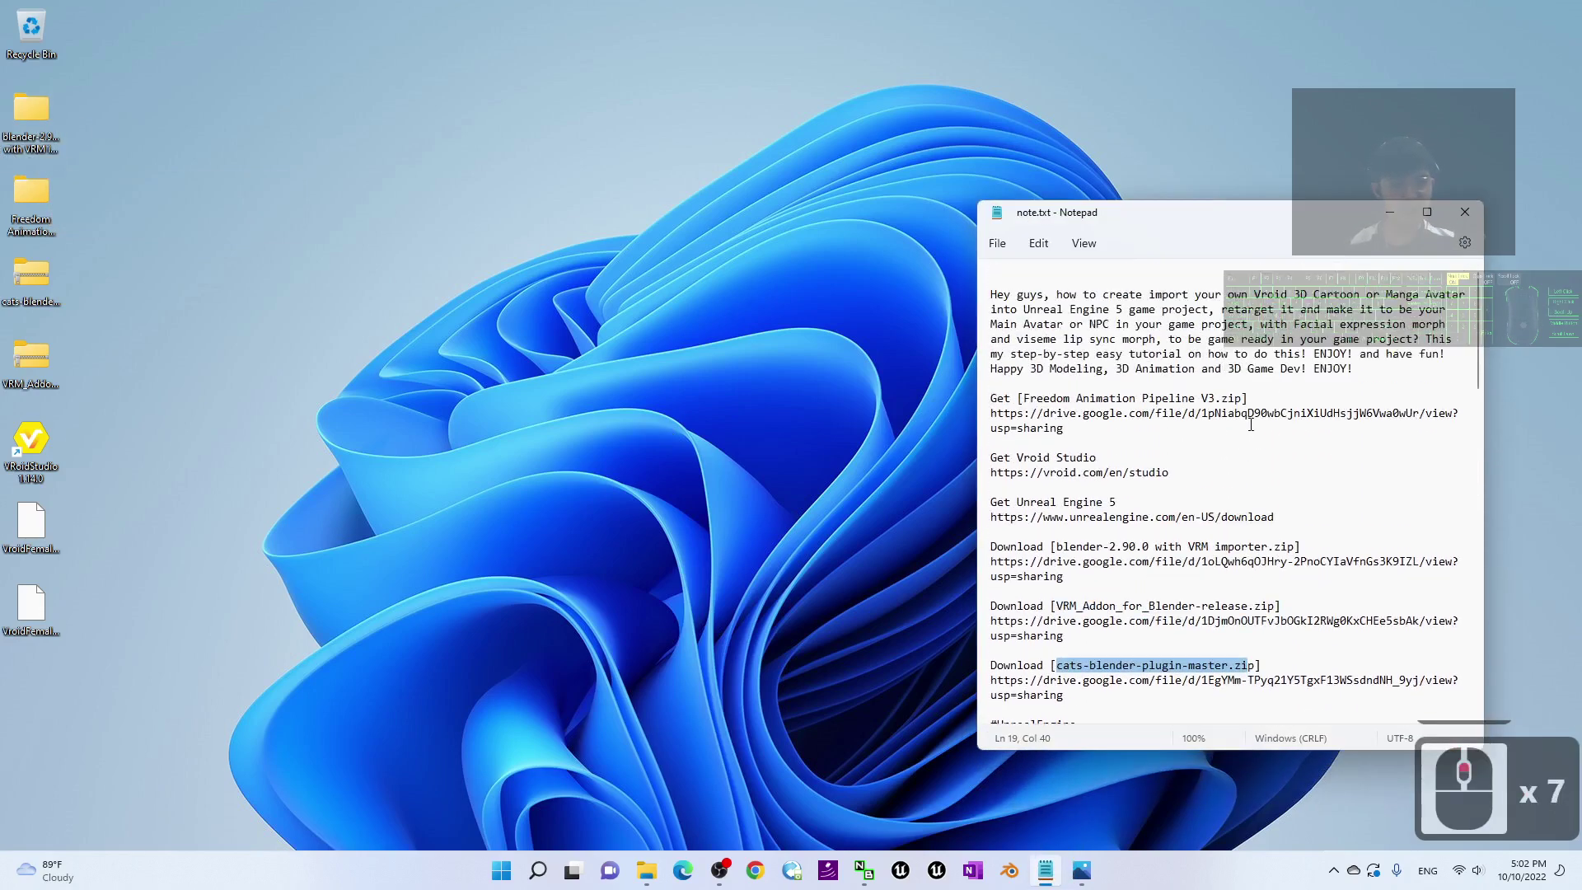
pyautogui.click(1048, 413)
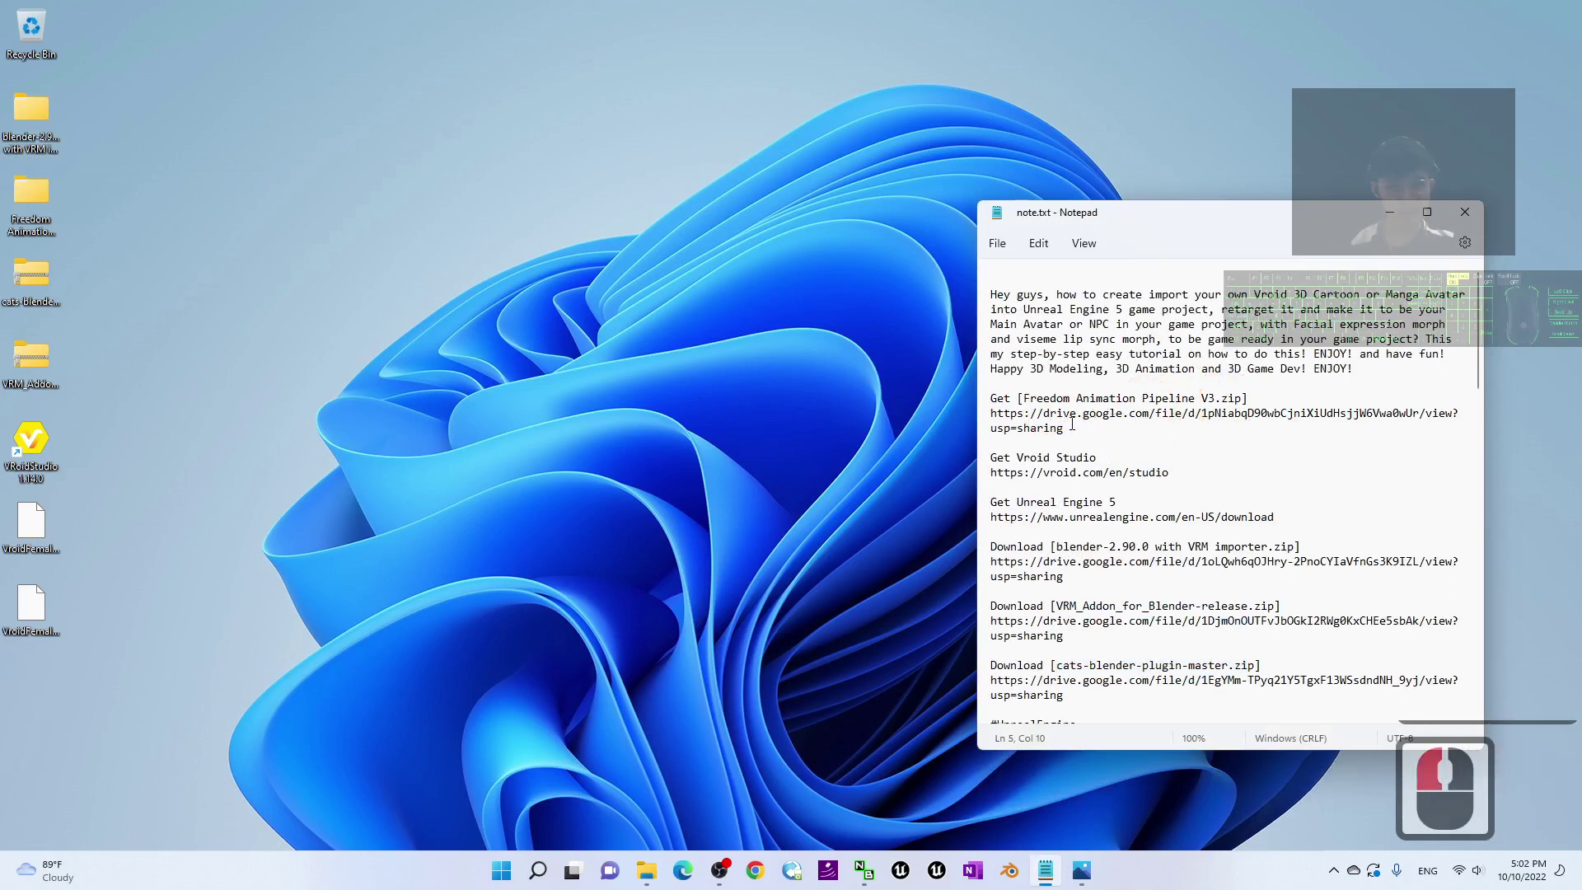
pyautogui.moveTo(992, 562); pyautogui.dragTo(1076, 580)
pyautogui.click(1067, 580)
pyautogui.tripleClick(1067, 580)
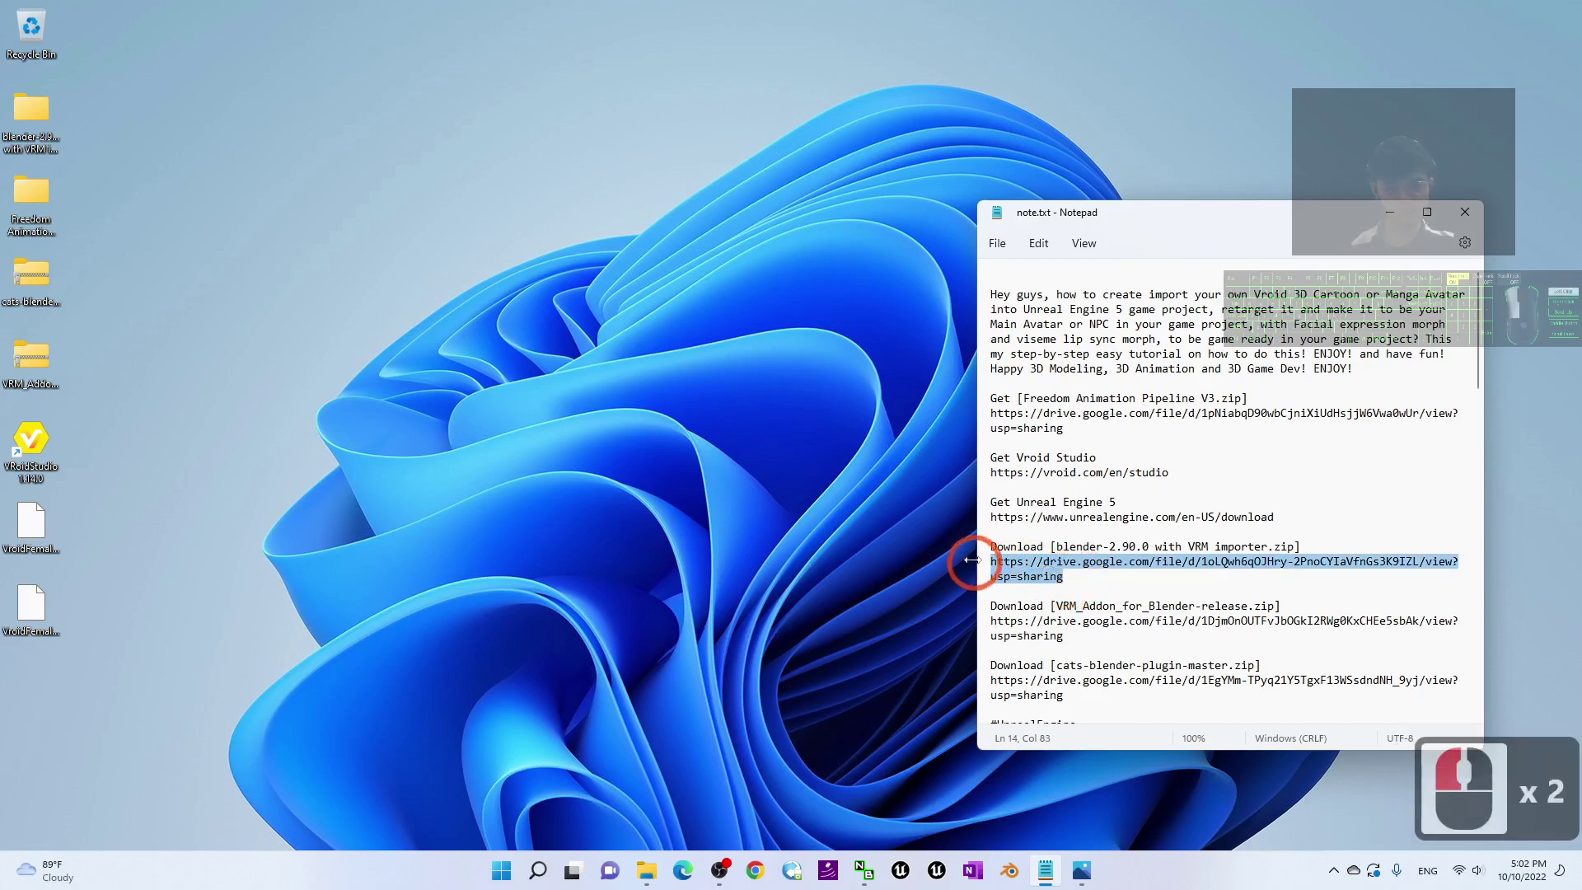
# - Launch blender.exe from the desktop folder blender-2.90.0 with VRM importer, and close the folder window
pyautogui.doubleClick(33, 119)
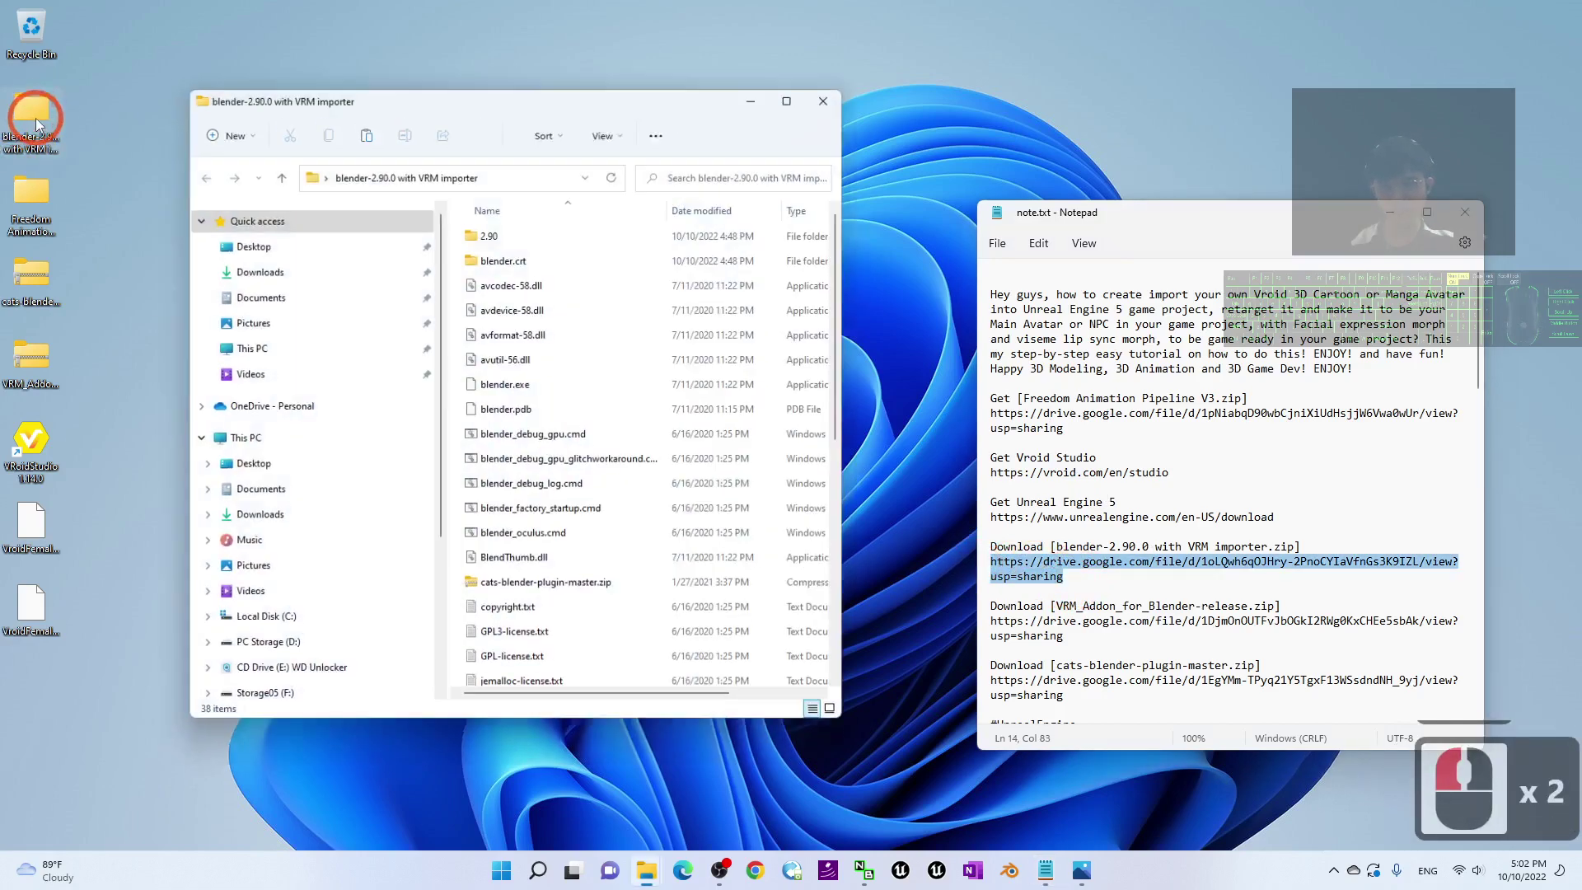
pyautogui.scroll(7, 511, 388)
pyautogui.doubleClick(506, 385)
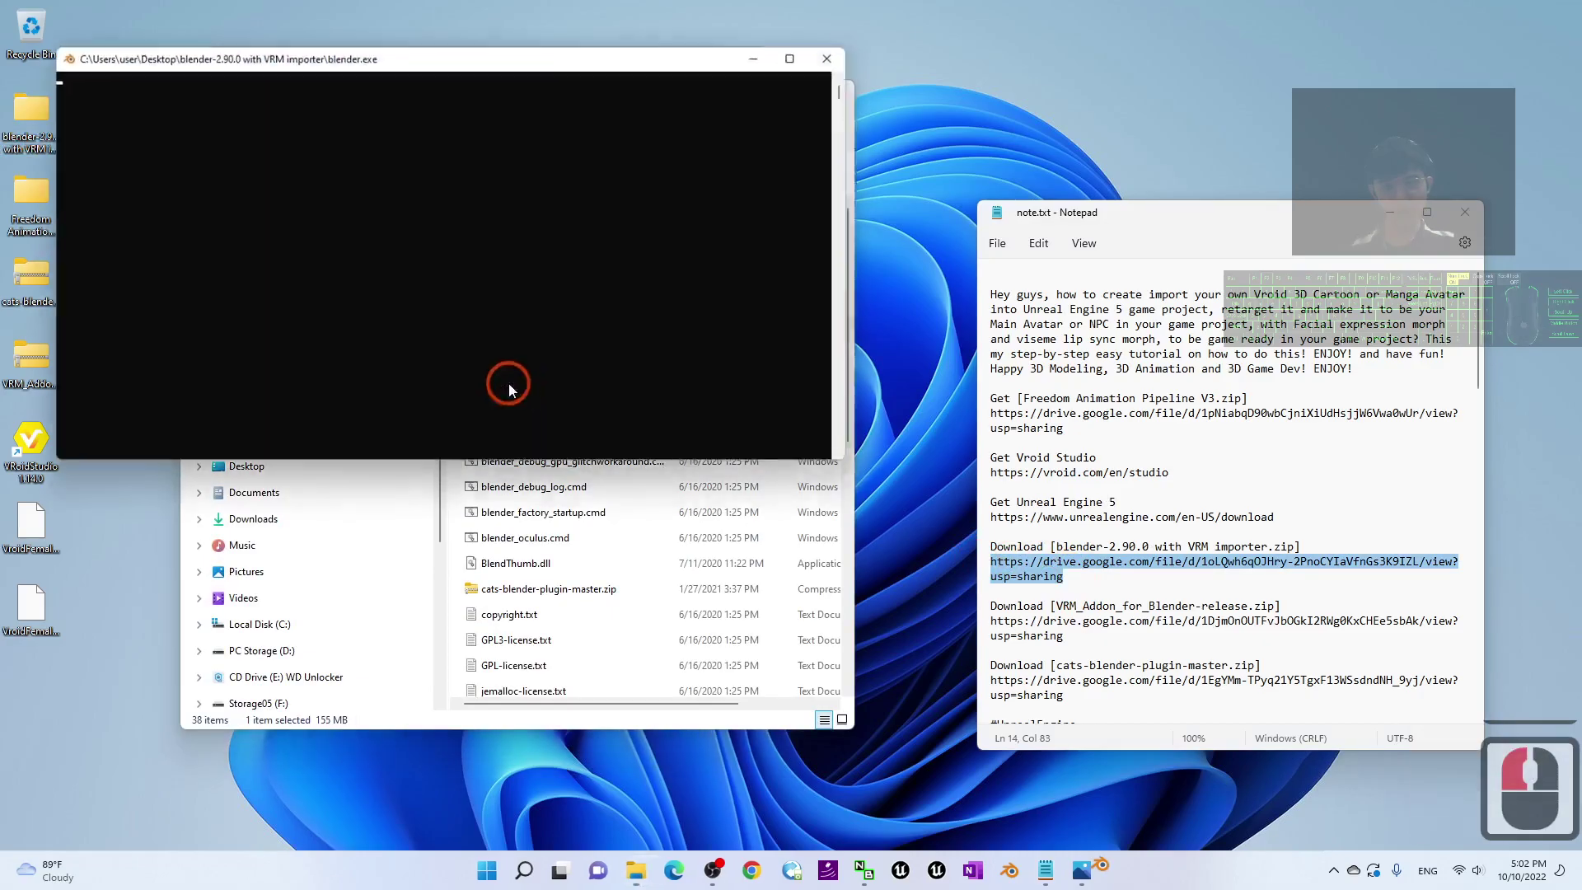
pyautogui.click(798, 46)
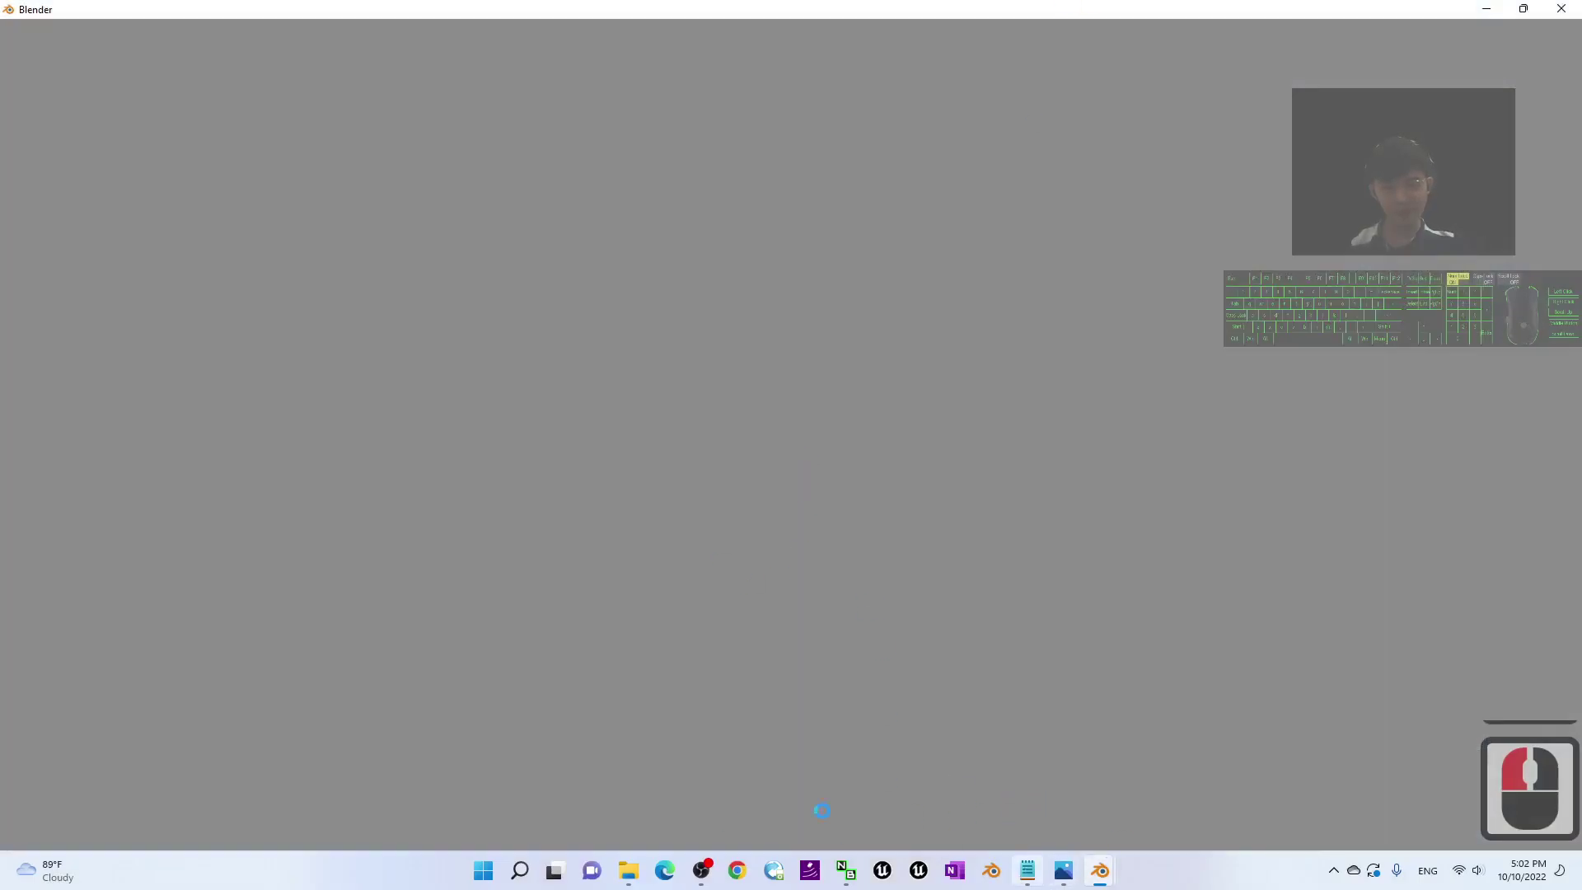
pyautogui.moveTo(631, 875)
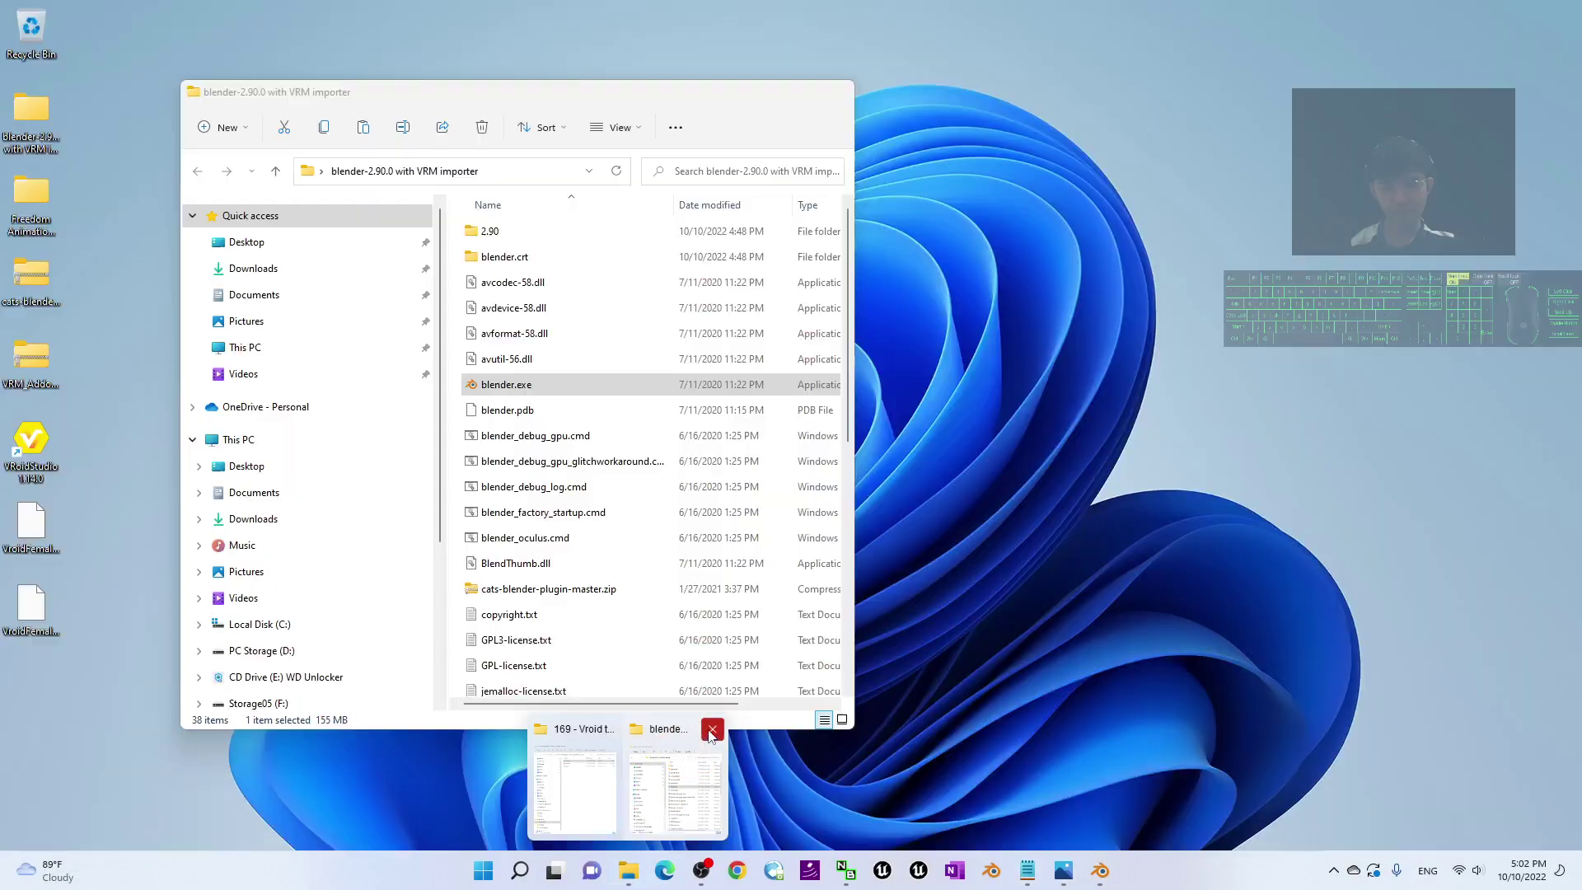
pyautogui.click(710, 727)
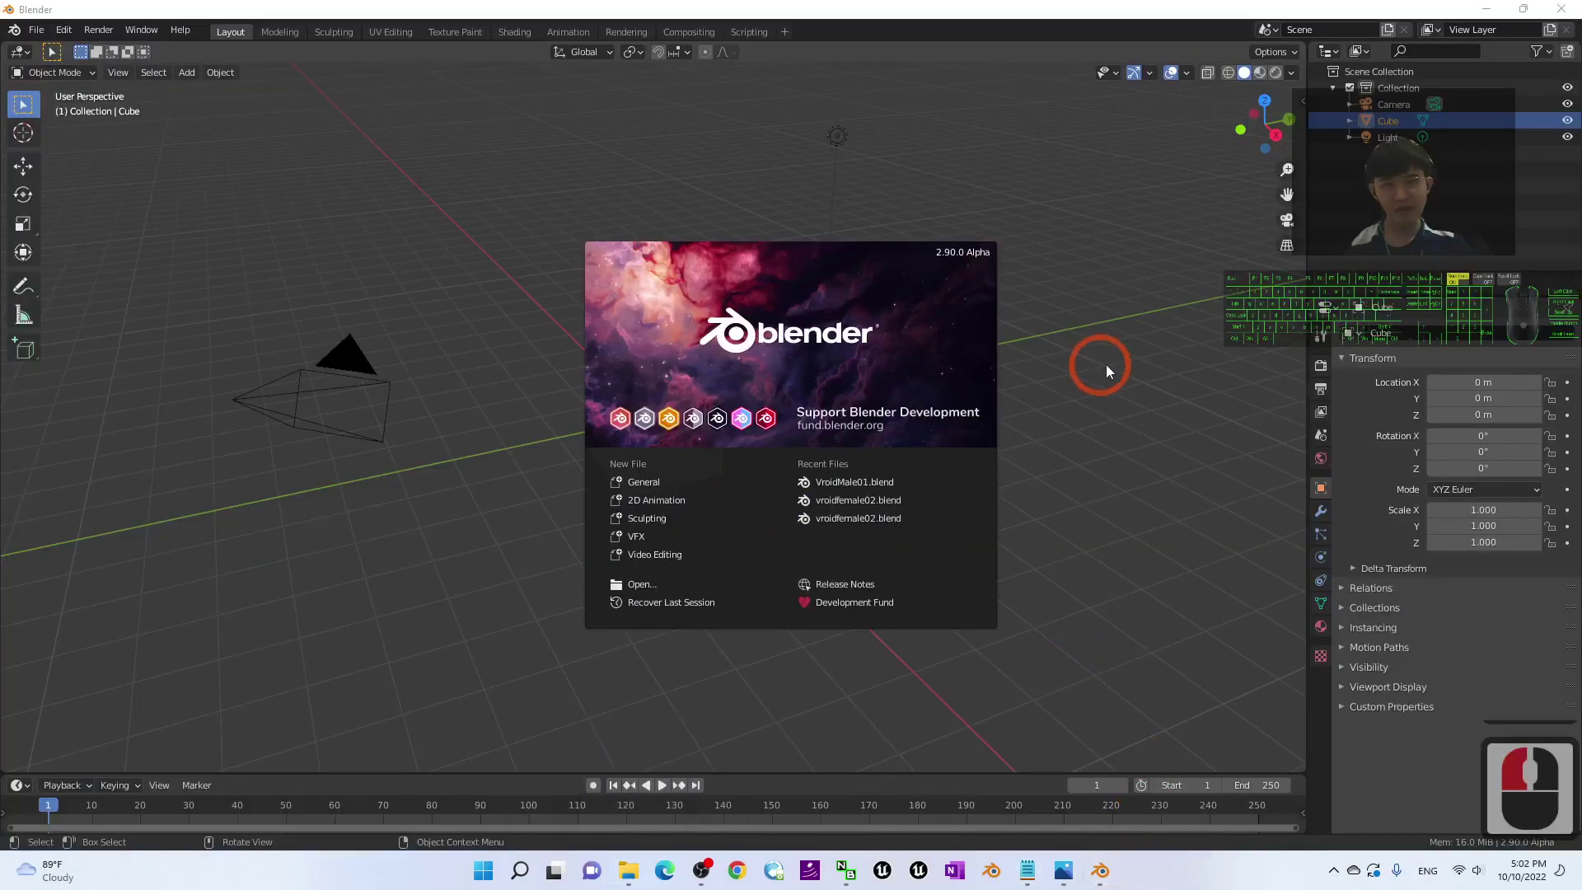
# - Dismiss the Blender splash screen and pull the maximized window down to uncover part of the desktop
pyautogui.click(441, 208)
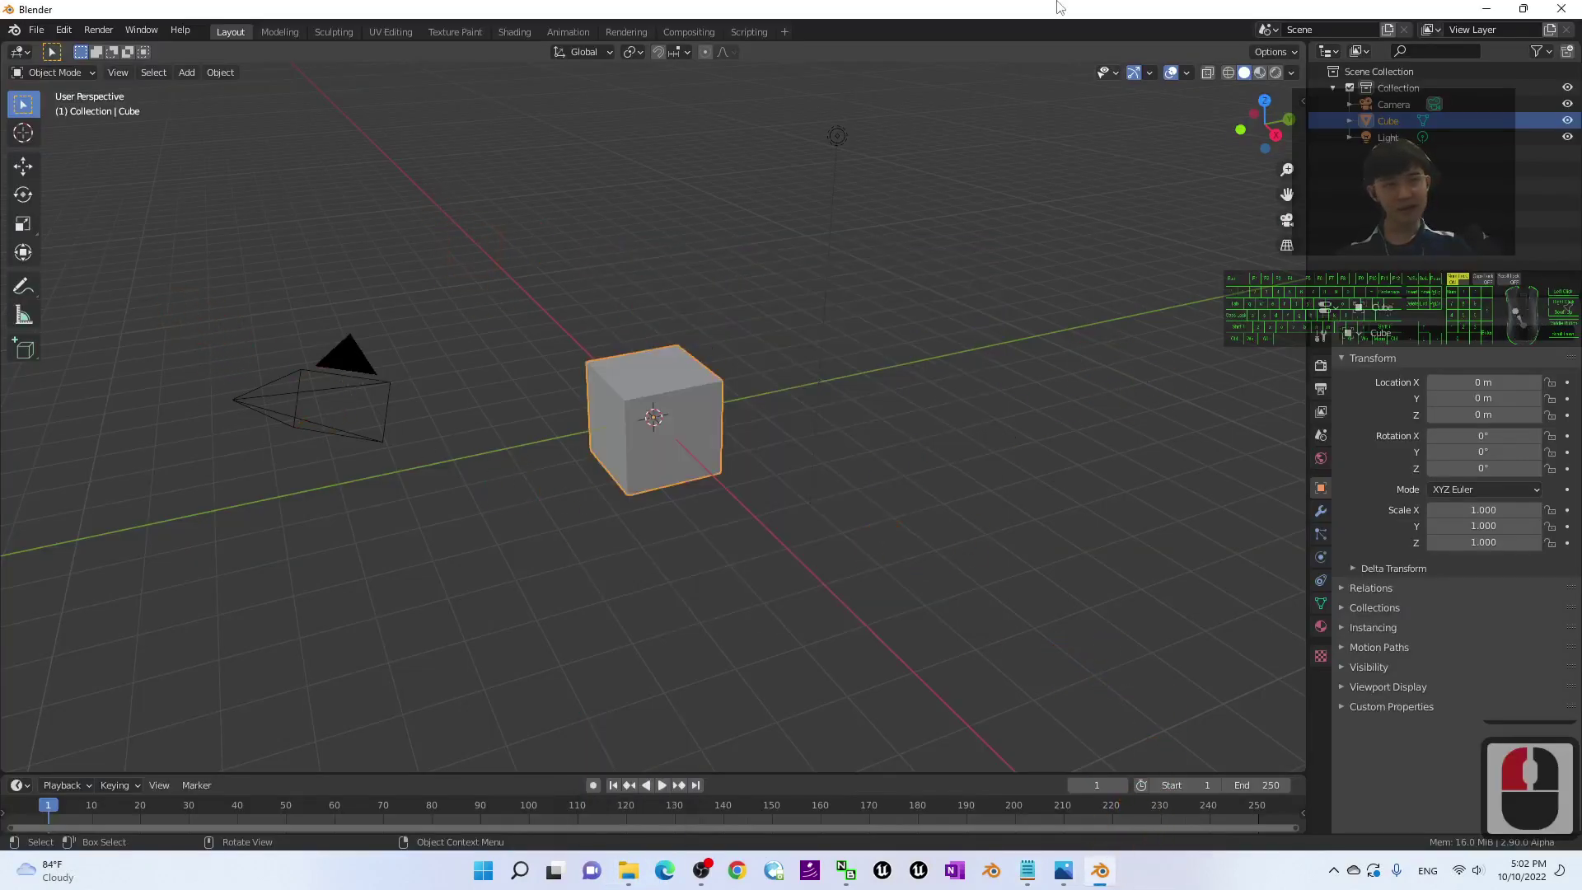
pyautogui.moveTo(1063, 11); pyautogui.dragTo(1042, 87)
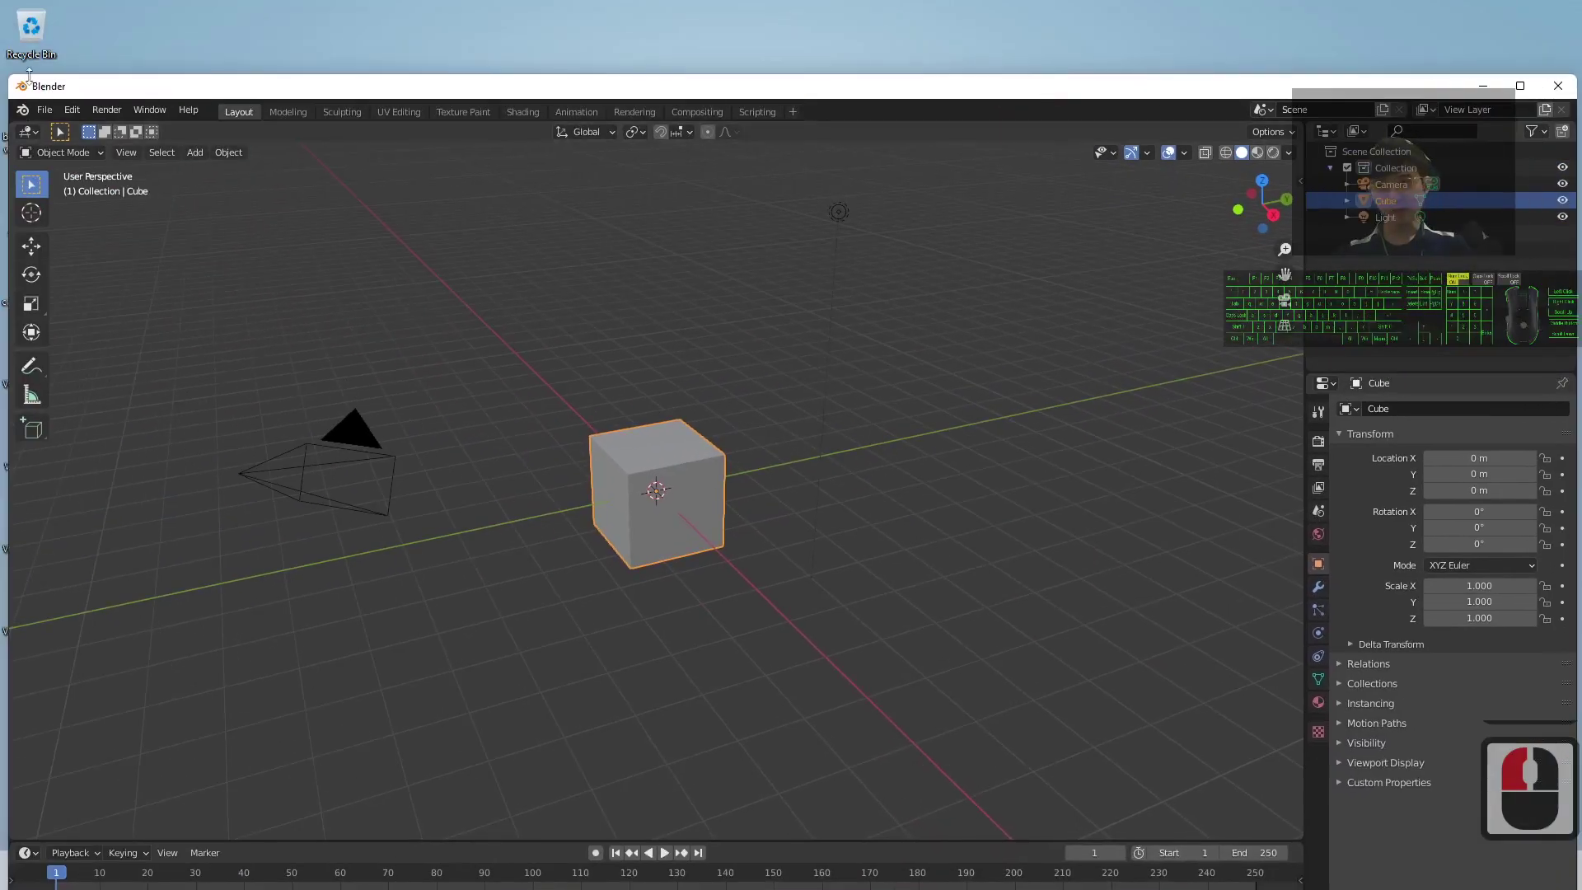
# - Shrink the Blender window, place it beside the desktop icons, and bring note.txt to the front
pyautogui.moveTo(10, 70); pyautogui.dragTo(607, 257)
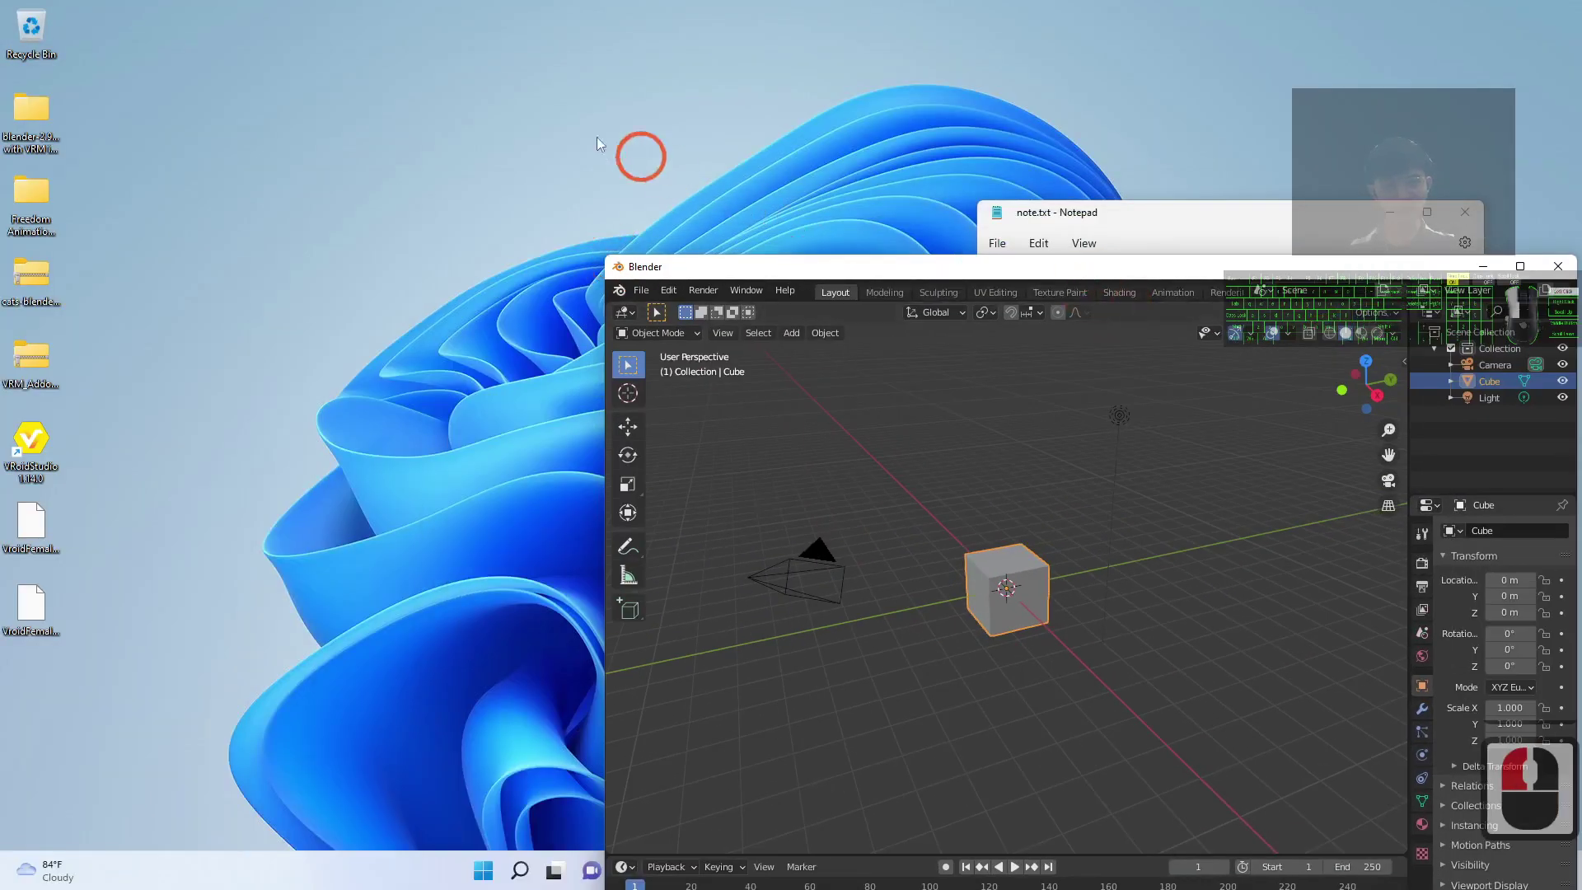
pyautogui.moveTo(1143, 272); pyautogui.dragTo(688, 142)
pyautogui.click(1269, 212)
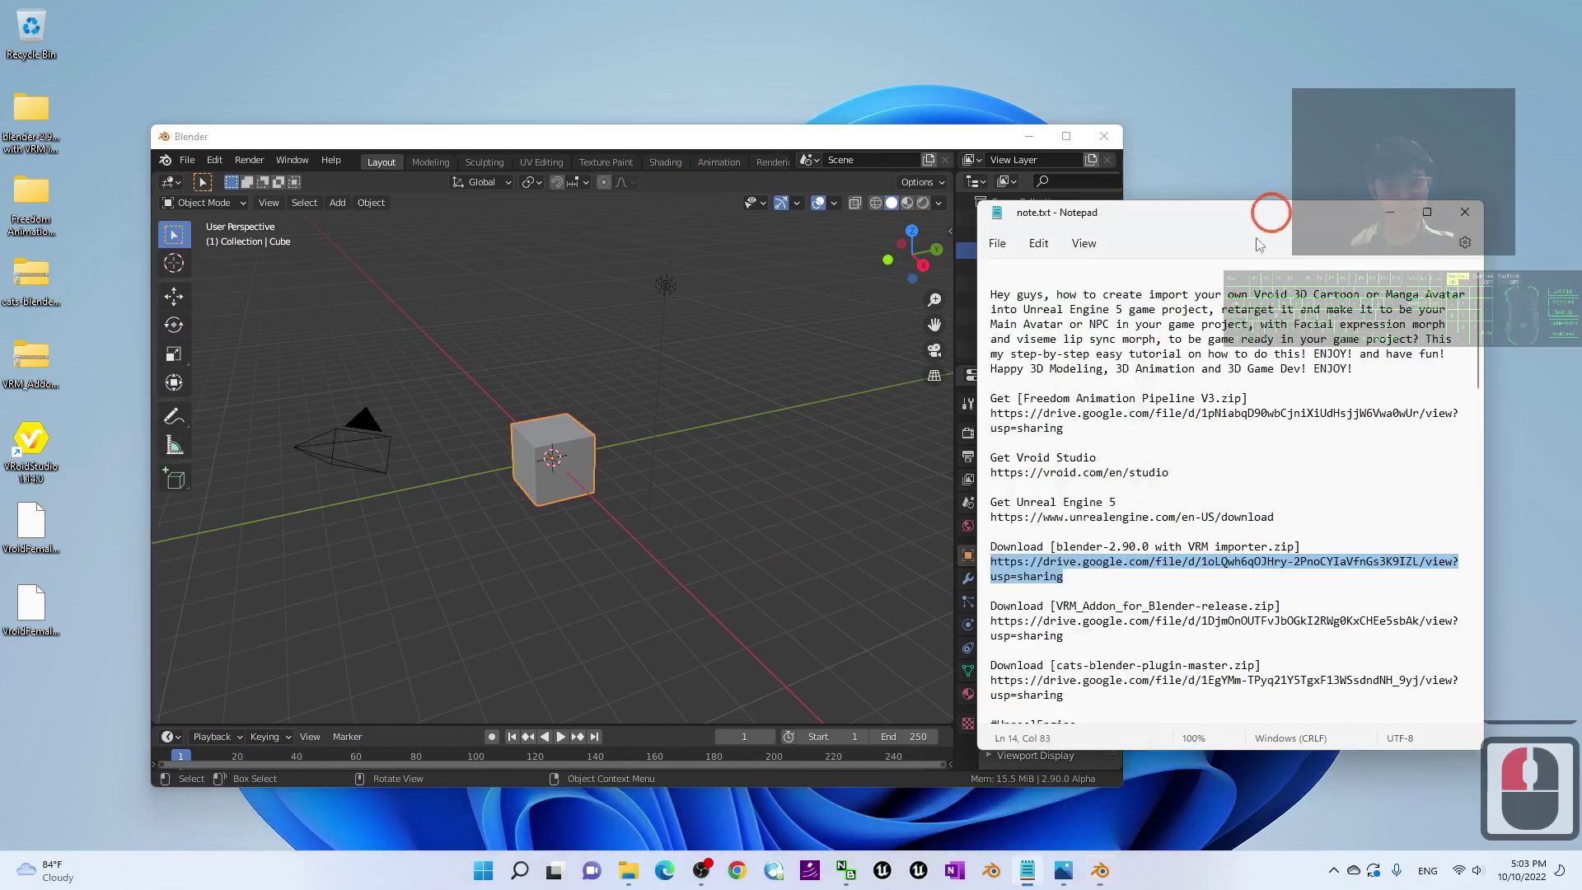
# - Highlight the names VRM_Addon_for_Blender-release.zip and cats-blender-plugin-master.zip in note.txt
pyautogui.scroll(-3, 1269, 534)
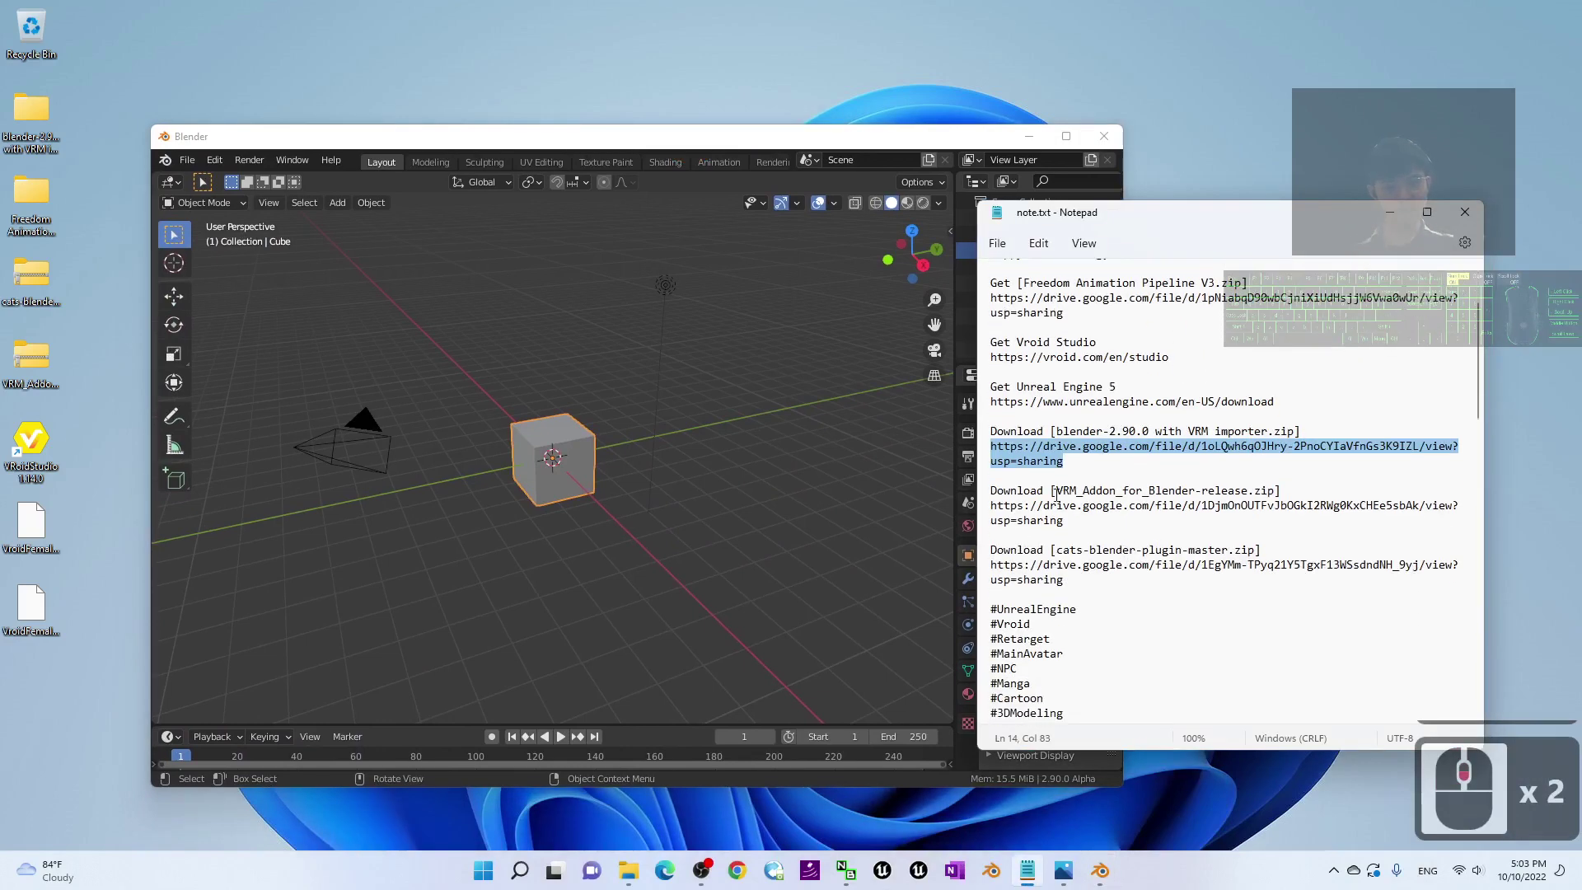
pyautogui.moveTo(1056, 493); pyautogui.dragTo(1242, 493)
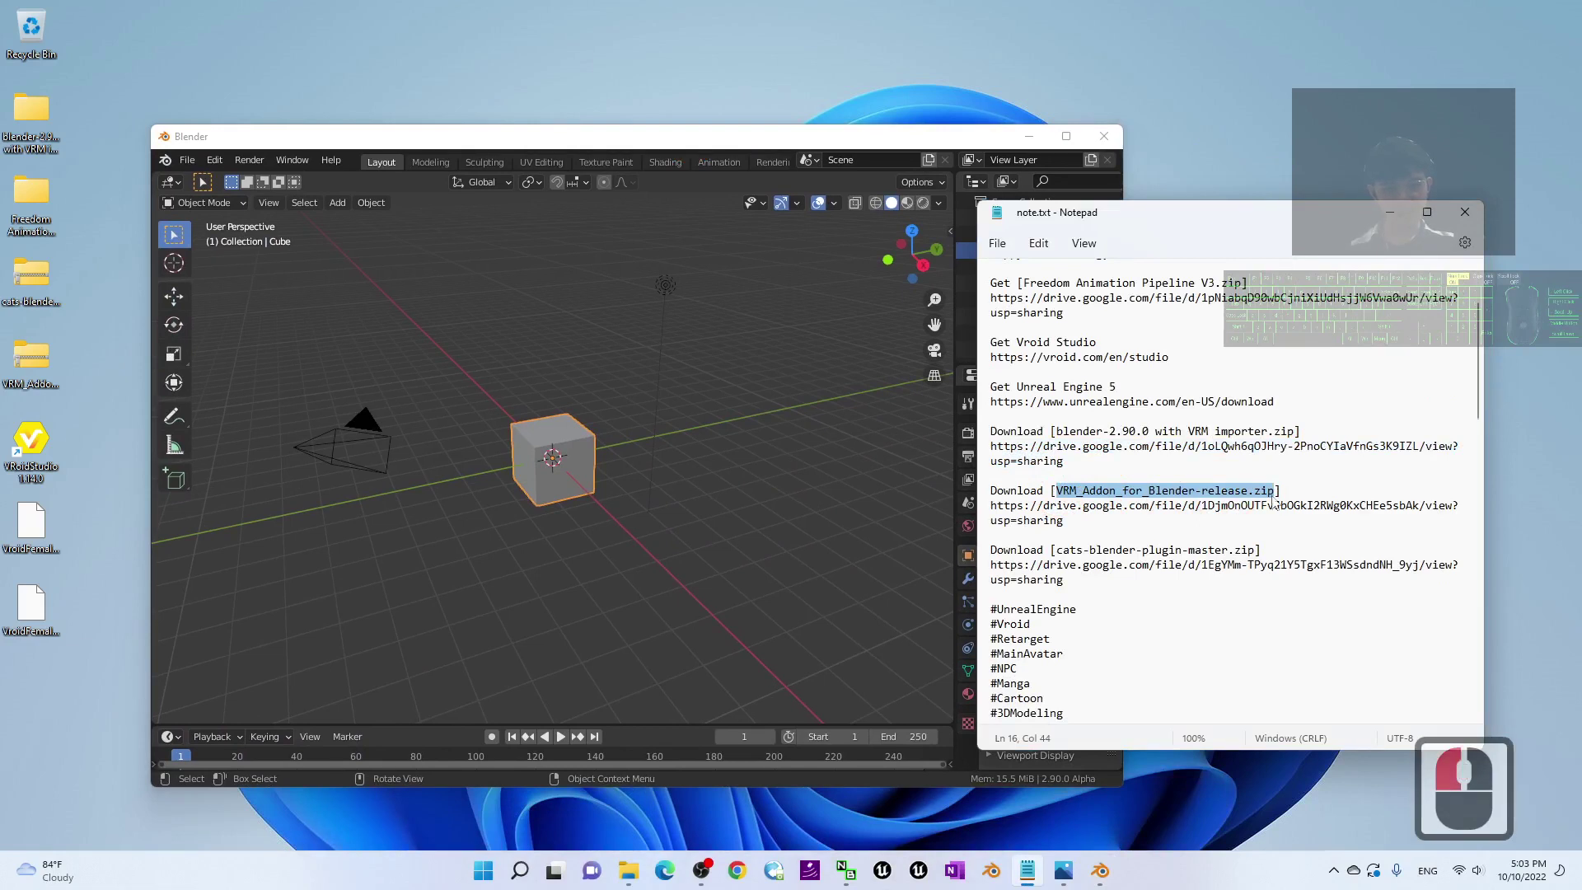
pyautogui.moveTo(1063, 550); pyautogui.dragTo(1293, 557)
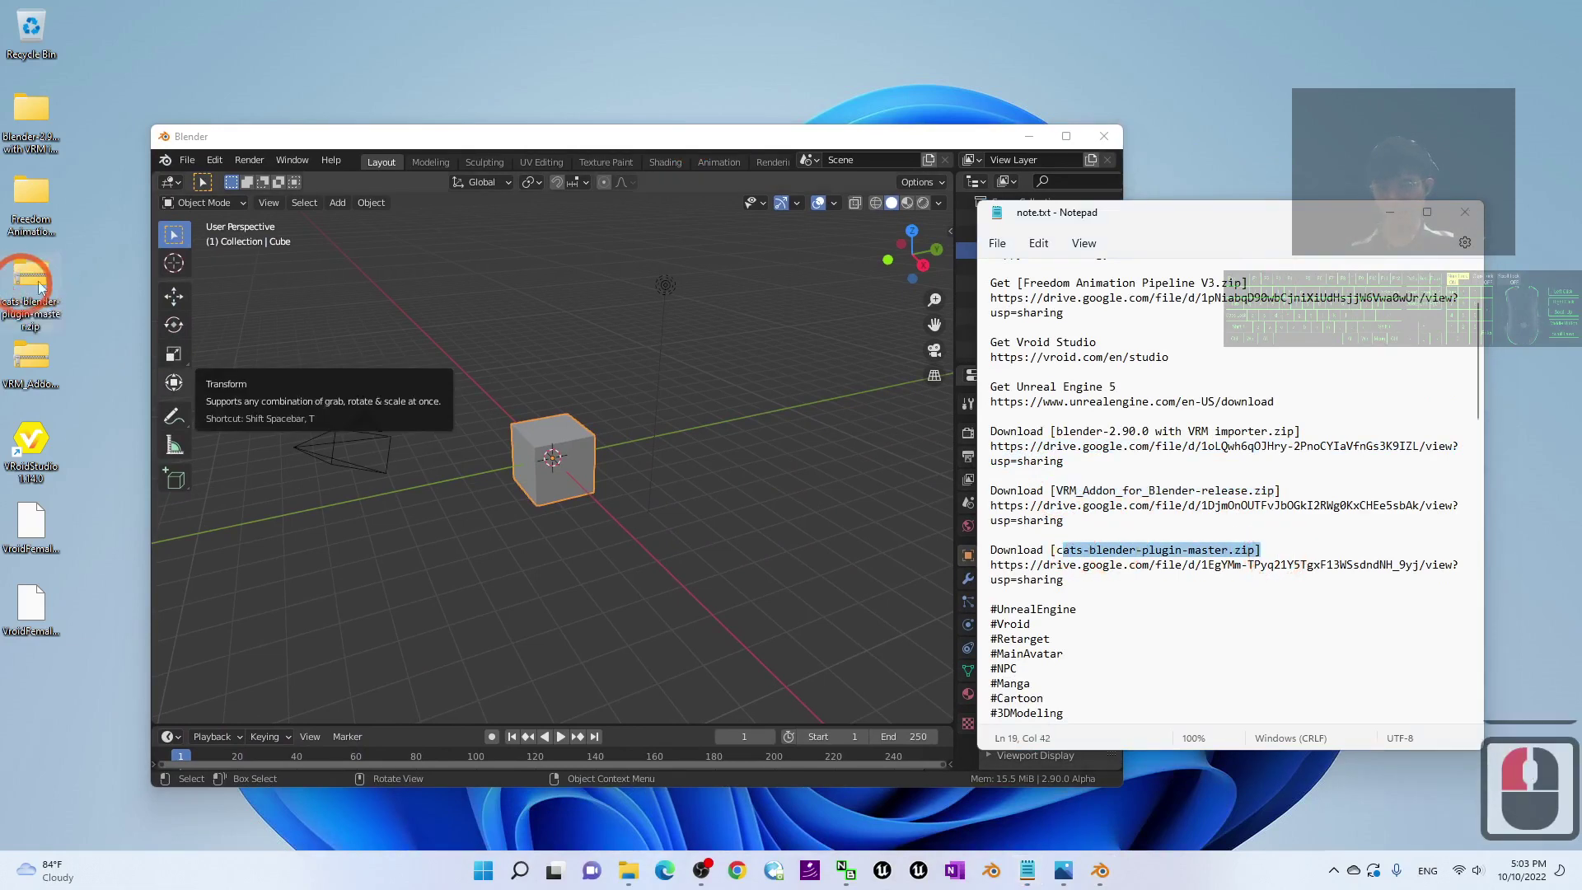
# - Locate the VRM add-on and CATS plugin zip files on the desktop, and bring the Blender window back in front of the notes
pyautogui.doubleClick(41, 356)
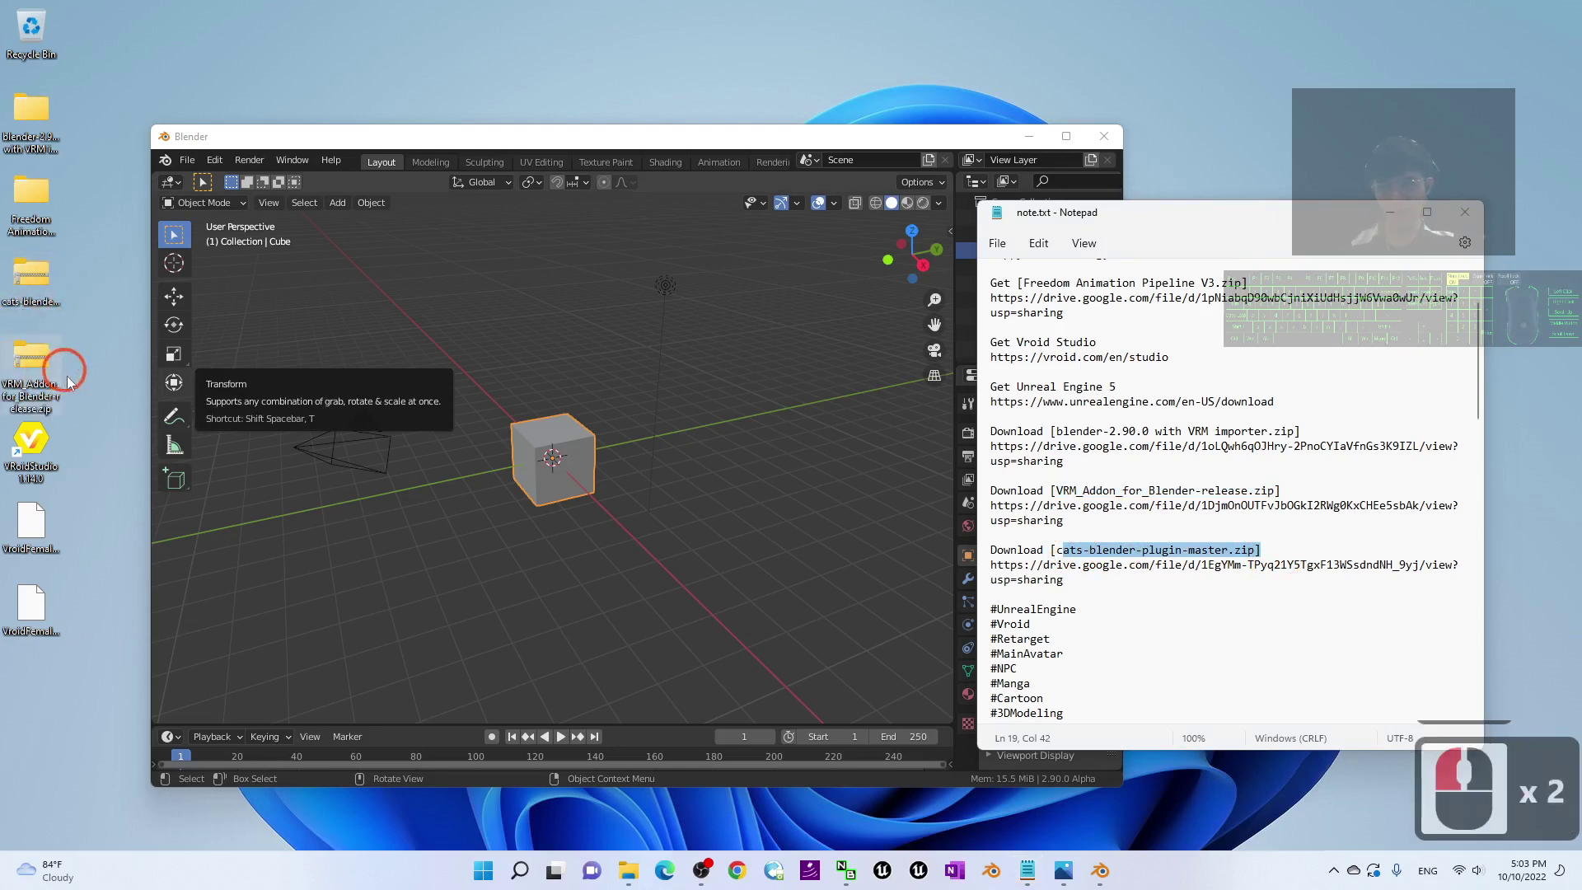
pyautogui.moveTo(622, 138); pyautogui.dragTo(663, 130)
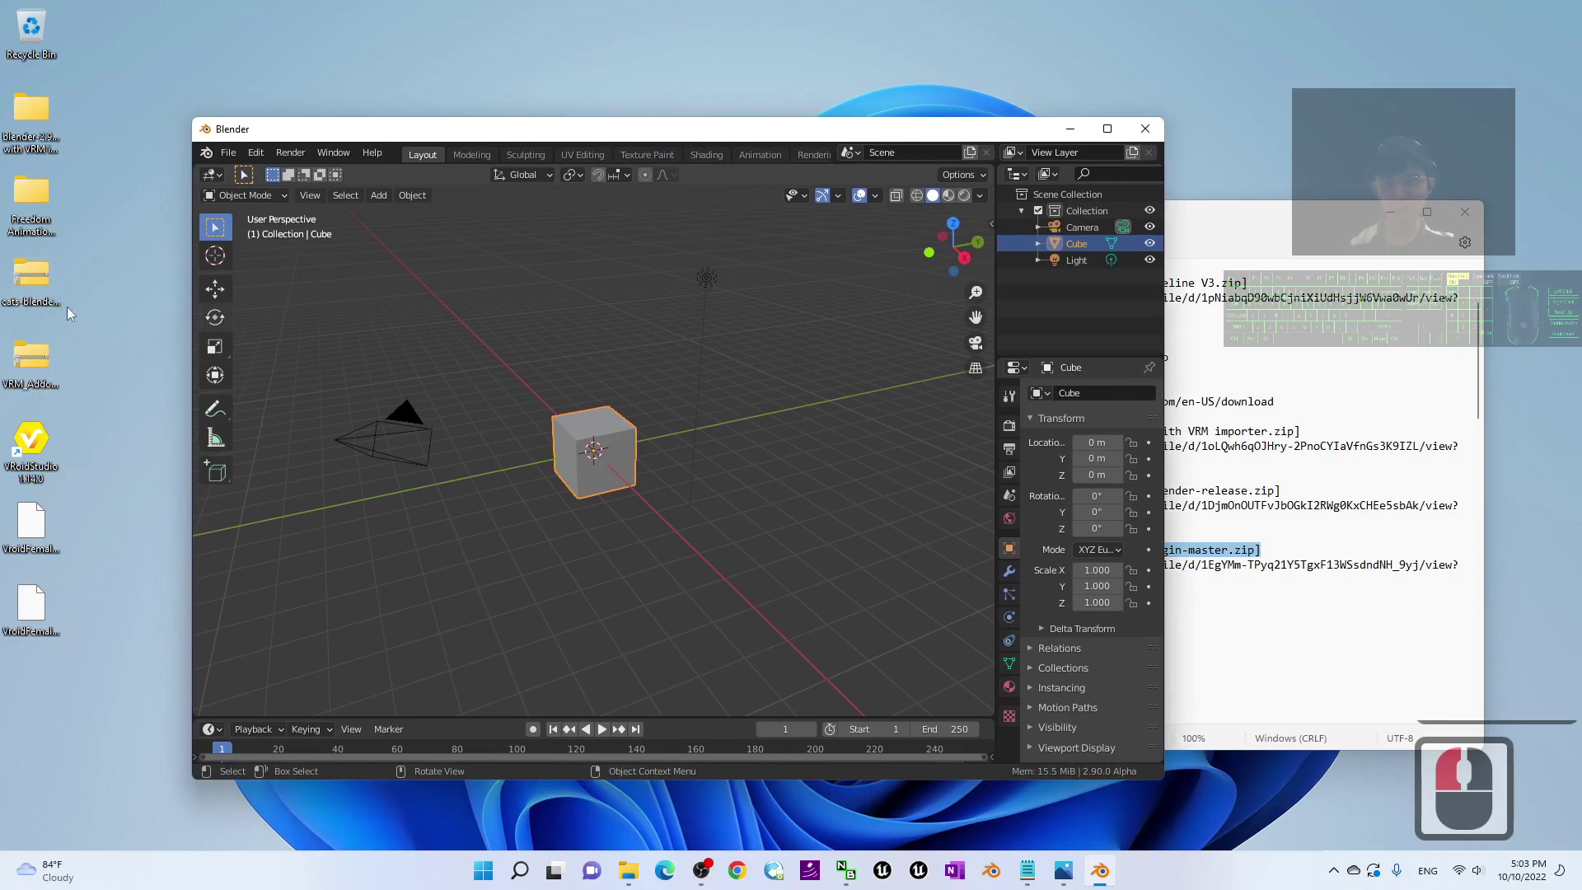
pyautogui.doubleClick(37, 279)
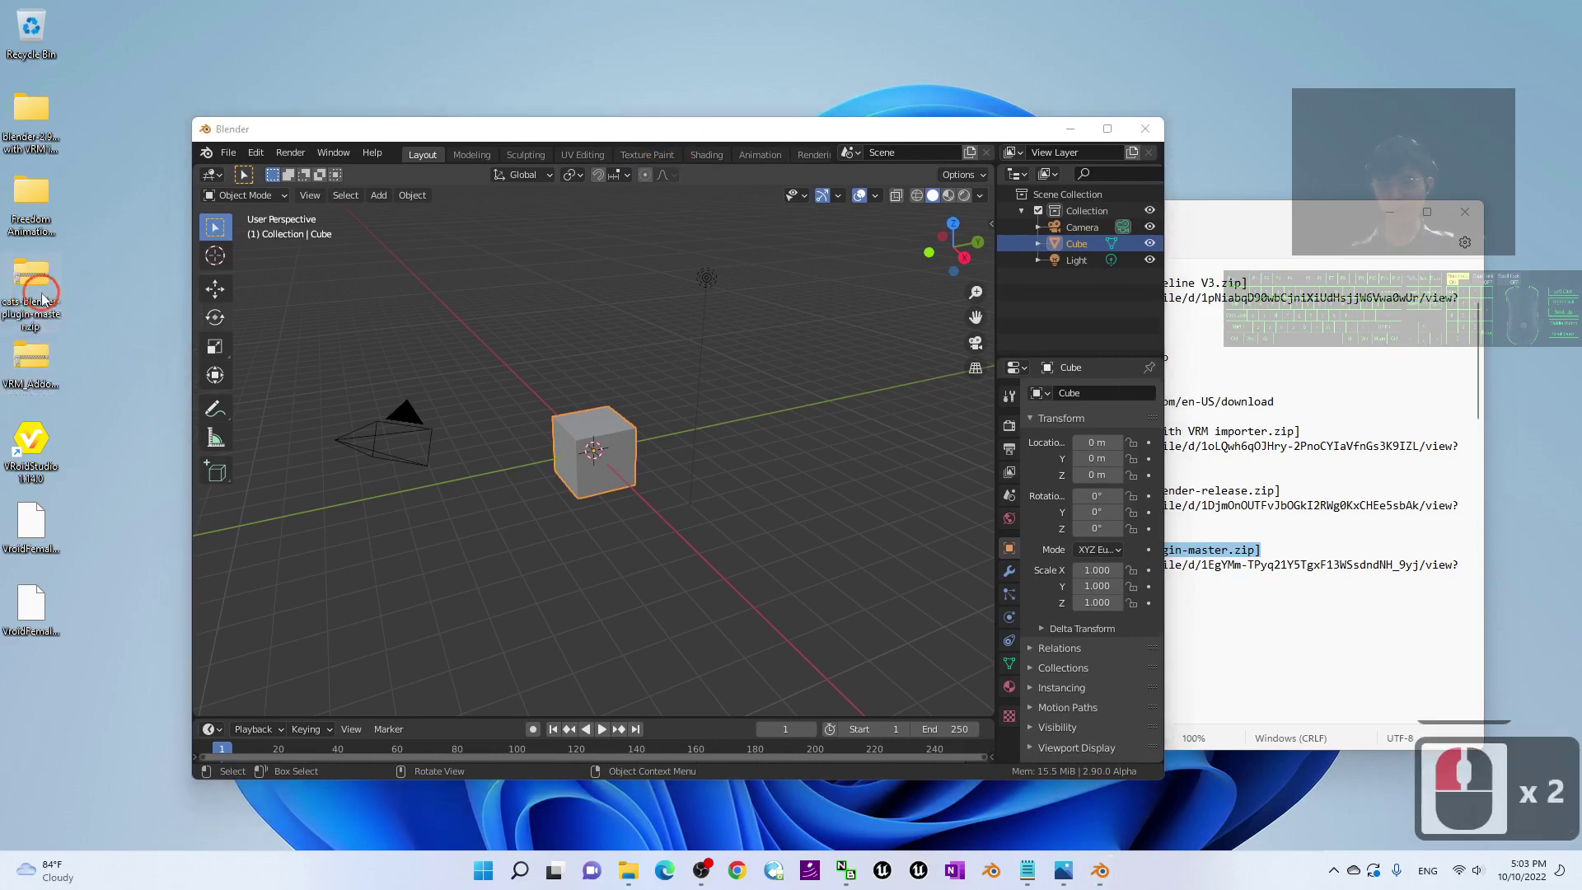
# - Install cats-blender-plugin-master.zip from the Desktop folder as an add-on through the Blender preferences
pyautogui.click(257, 153)
pyautogui.click(275, 388)
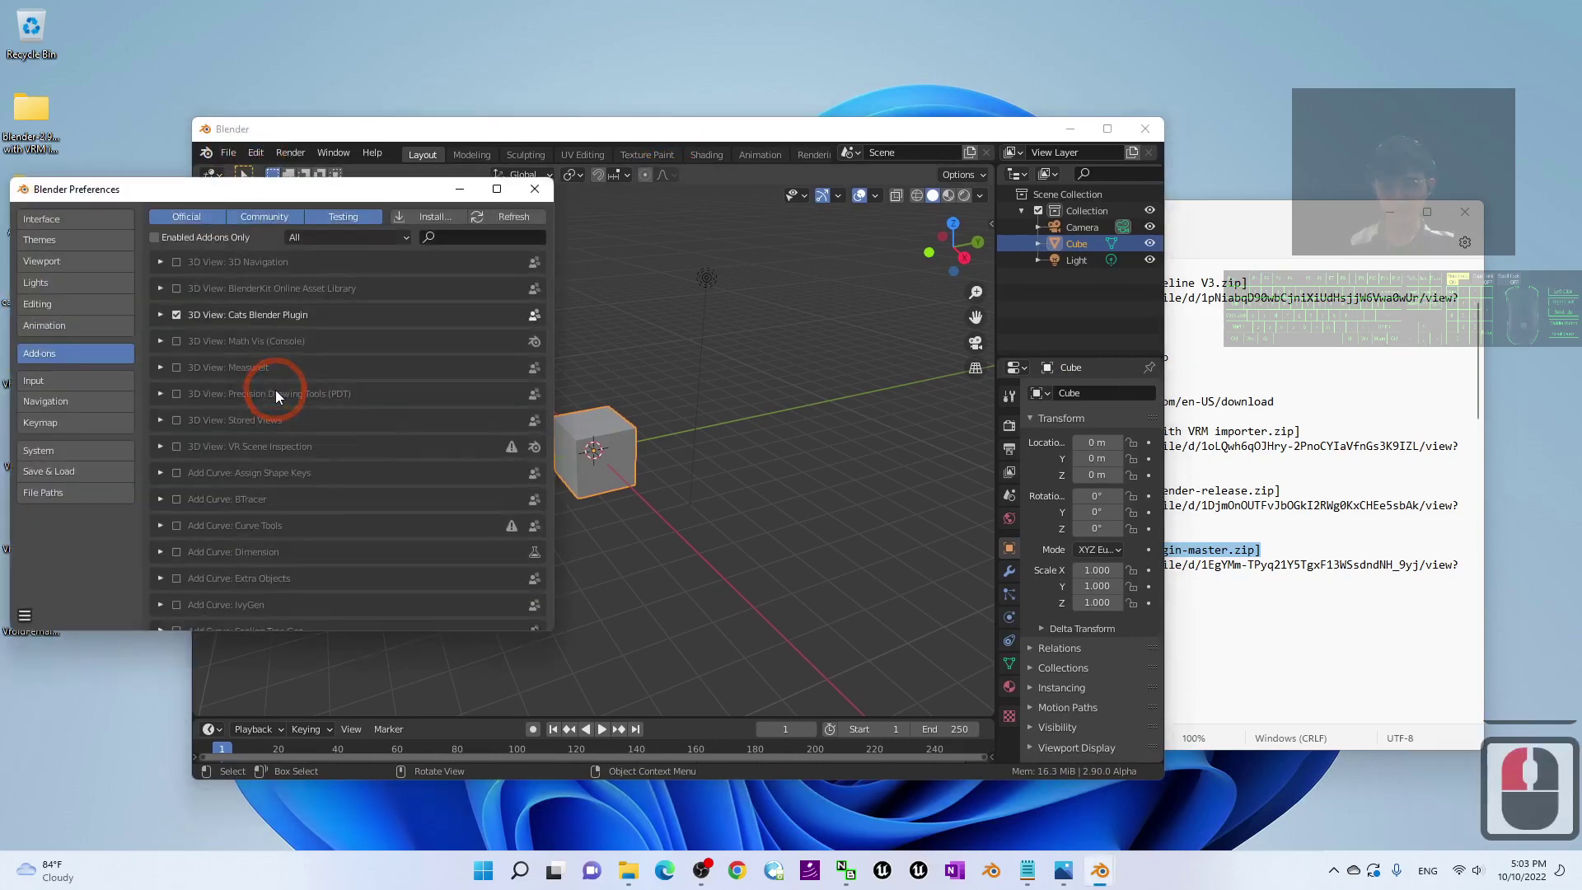
pyautogui.click(437, 216)
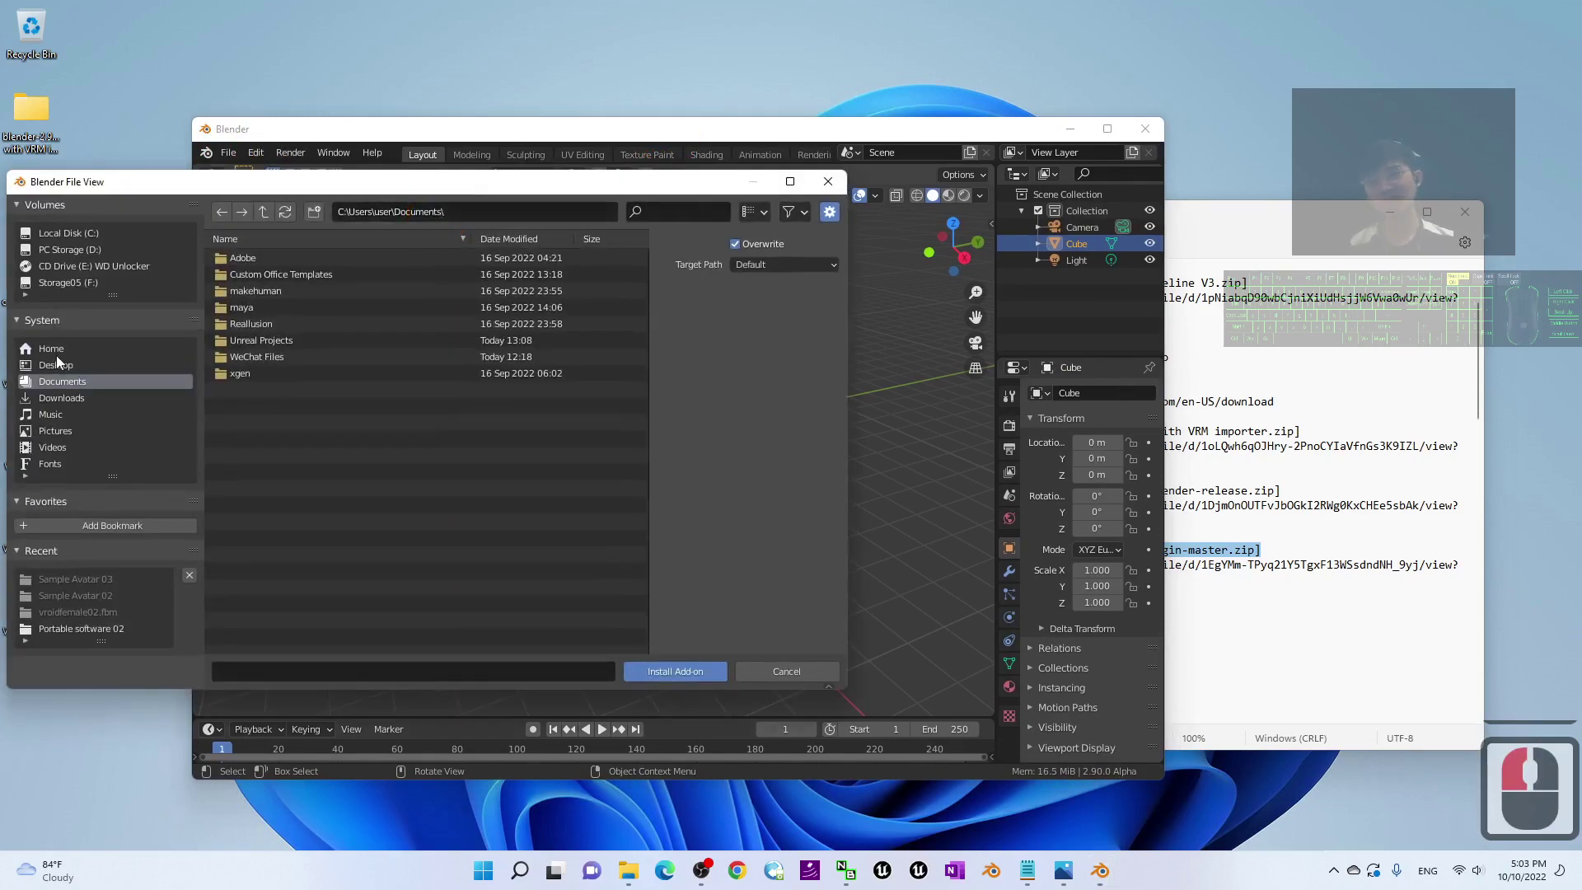
pyautogui.click(56, 363)
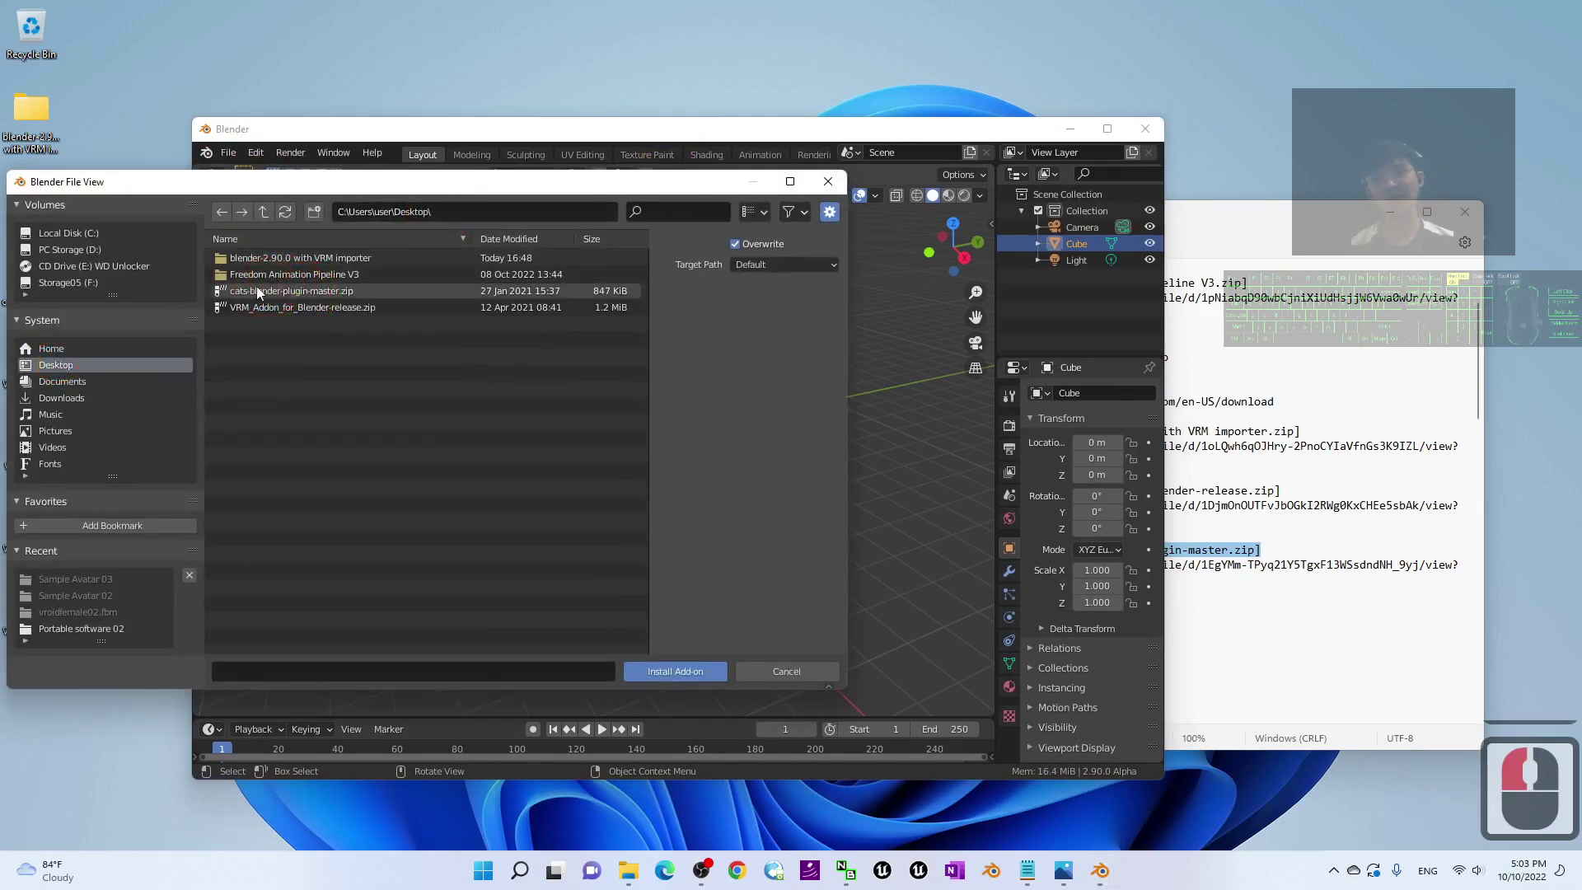
pyautogui.doubleClick(289, 292)
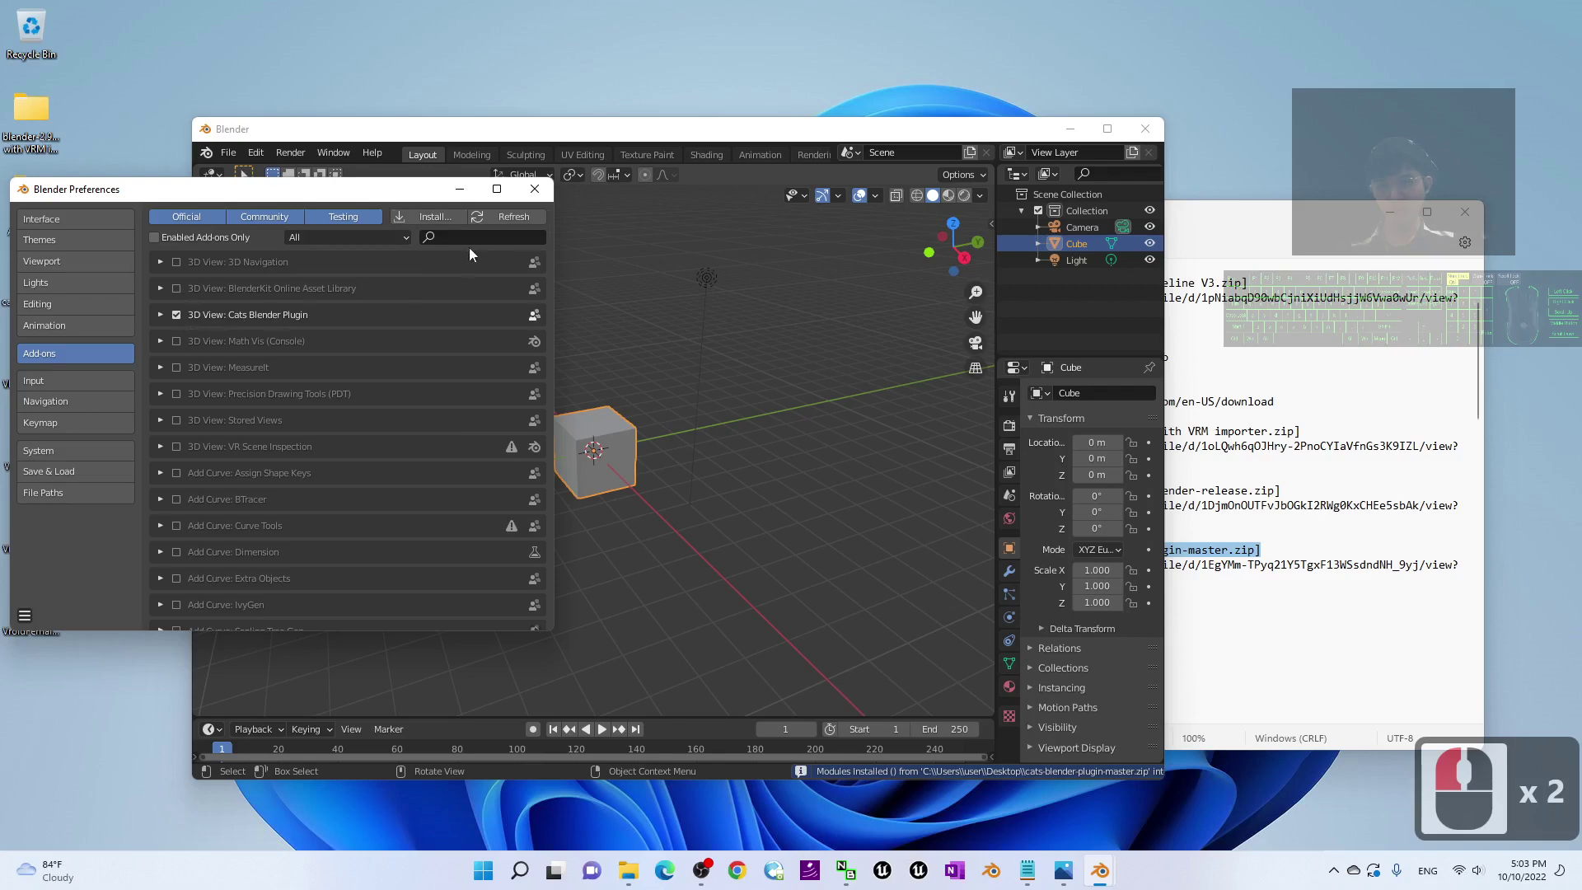
# - Install VRM_Addon_for_Blender-release.zip from the Desktop folder as a second add-on
pyautogui.click(432, 223)
pyautogui.click(125, 363)
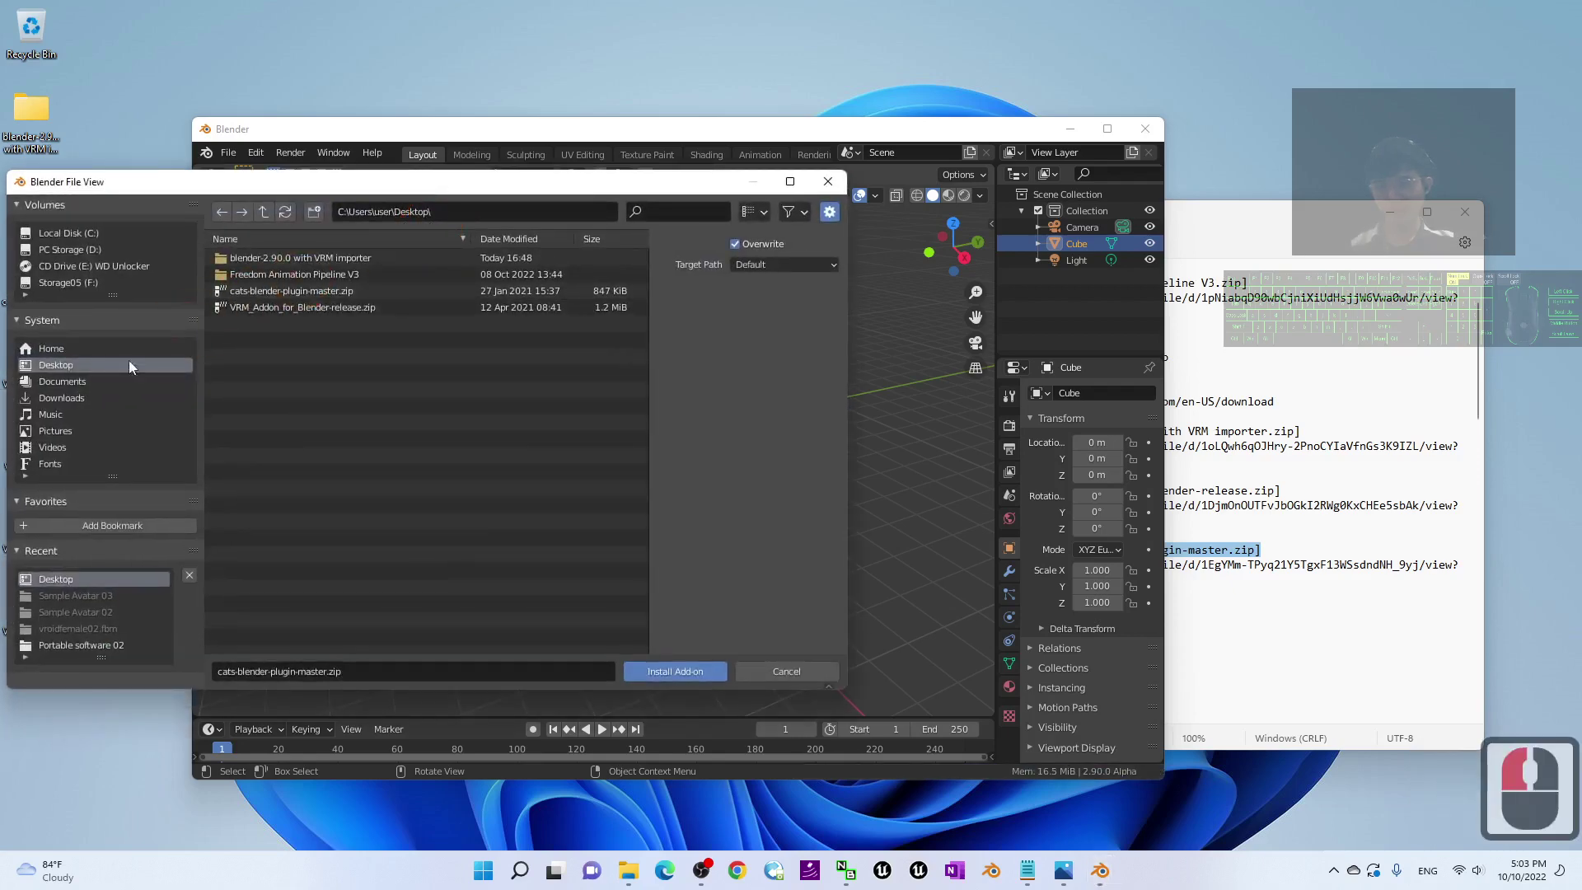
pyautogui.doubleClick(262, 308)
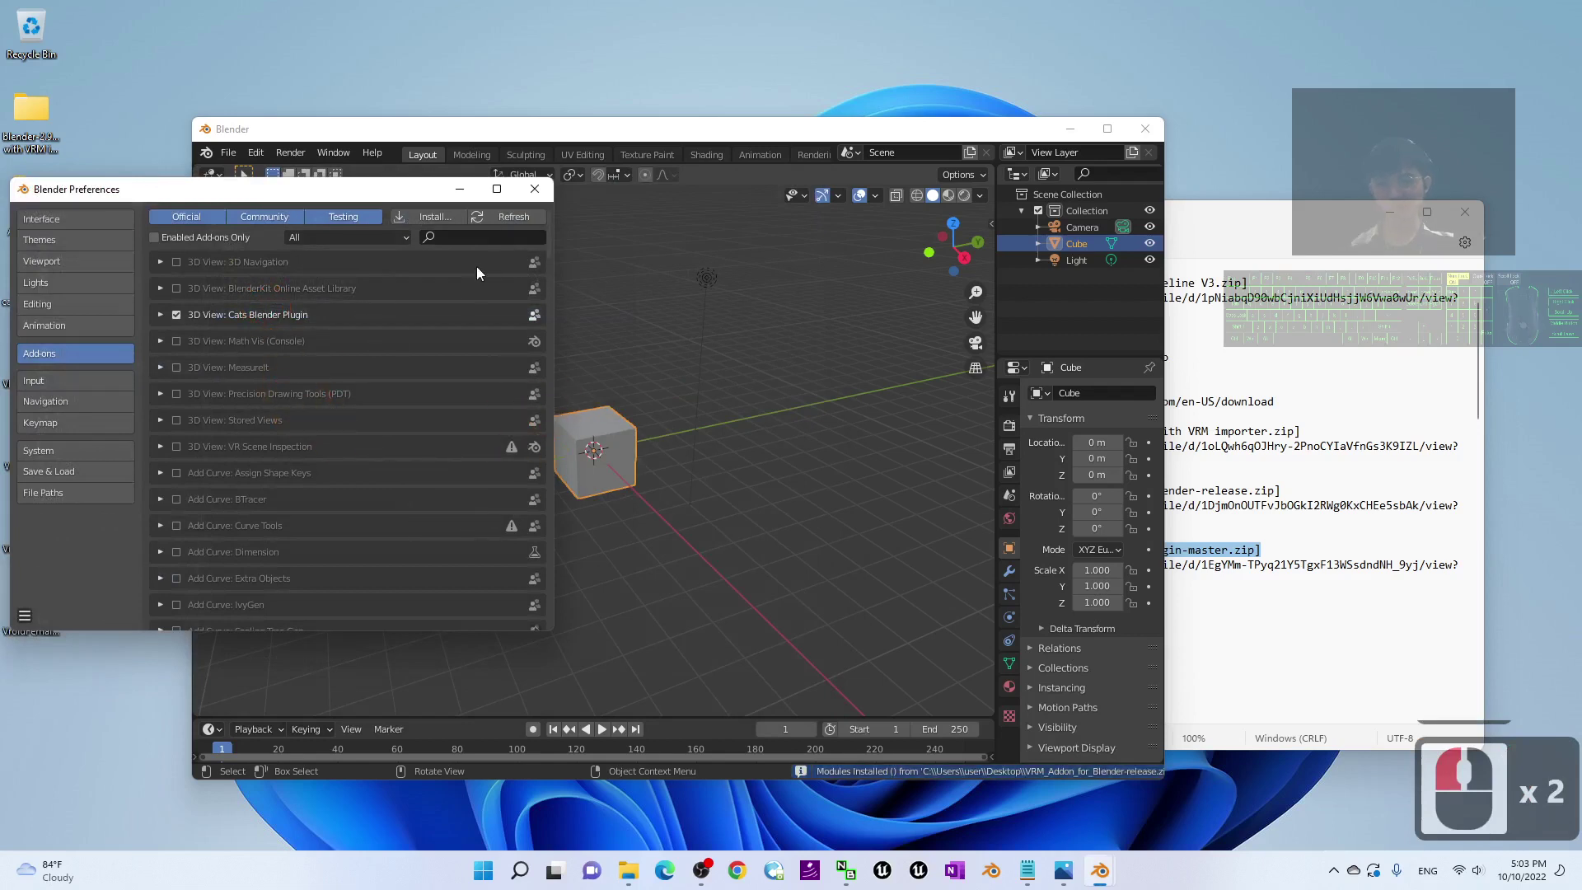
# - Filter the add-ons by "cat", then switch 3D View: Cats Blender Plugin off and back on so it is enabled
pyautogui.scroll(-6, 408, 352)
pyautogui.scroll(13, 447, 405)
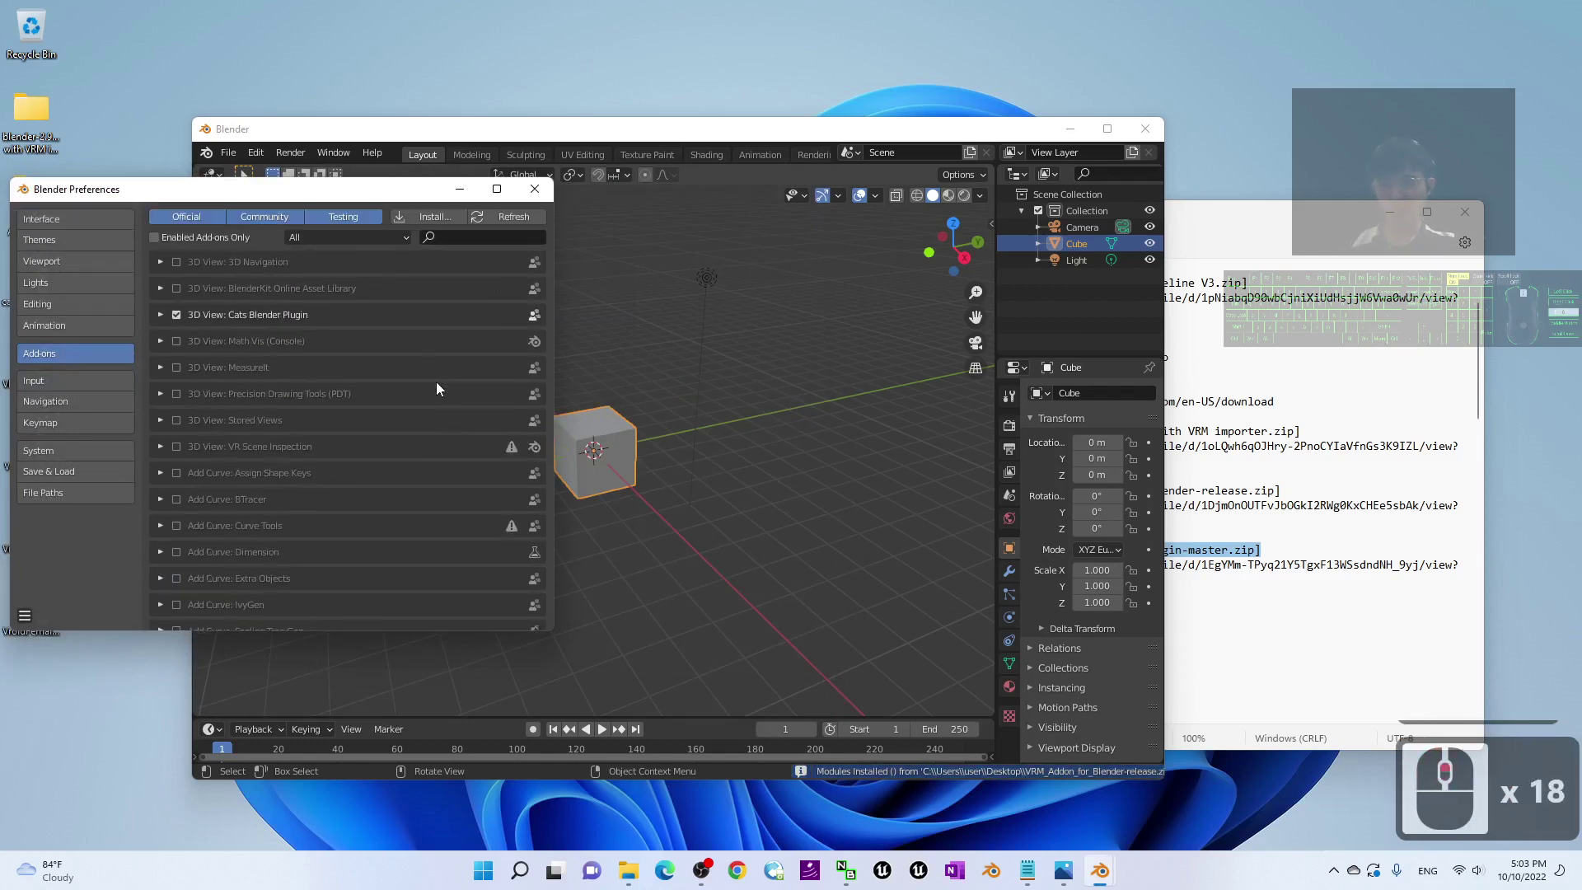
pyautogui.moveTo(375, 195); pyautogui.dragTo(523, 216)
pyautogui.click(609, 254)
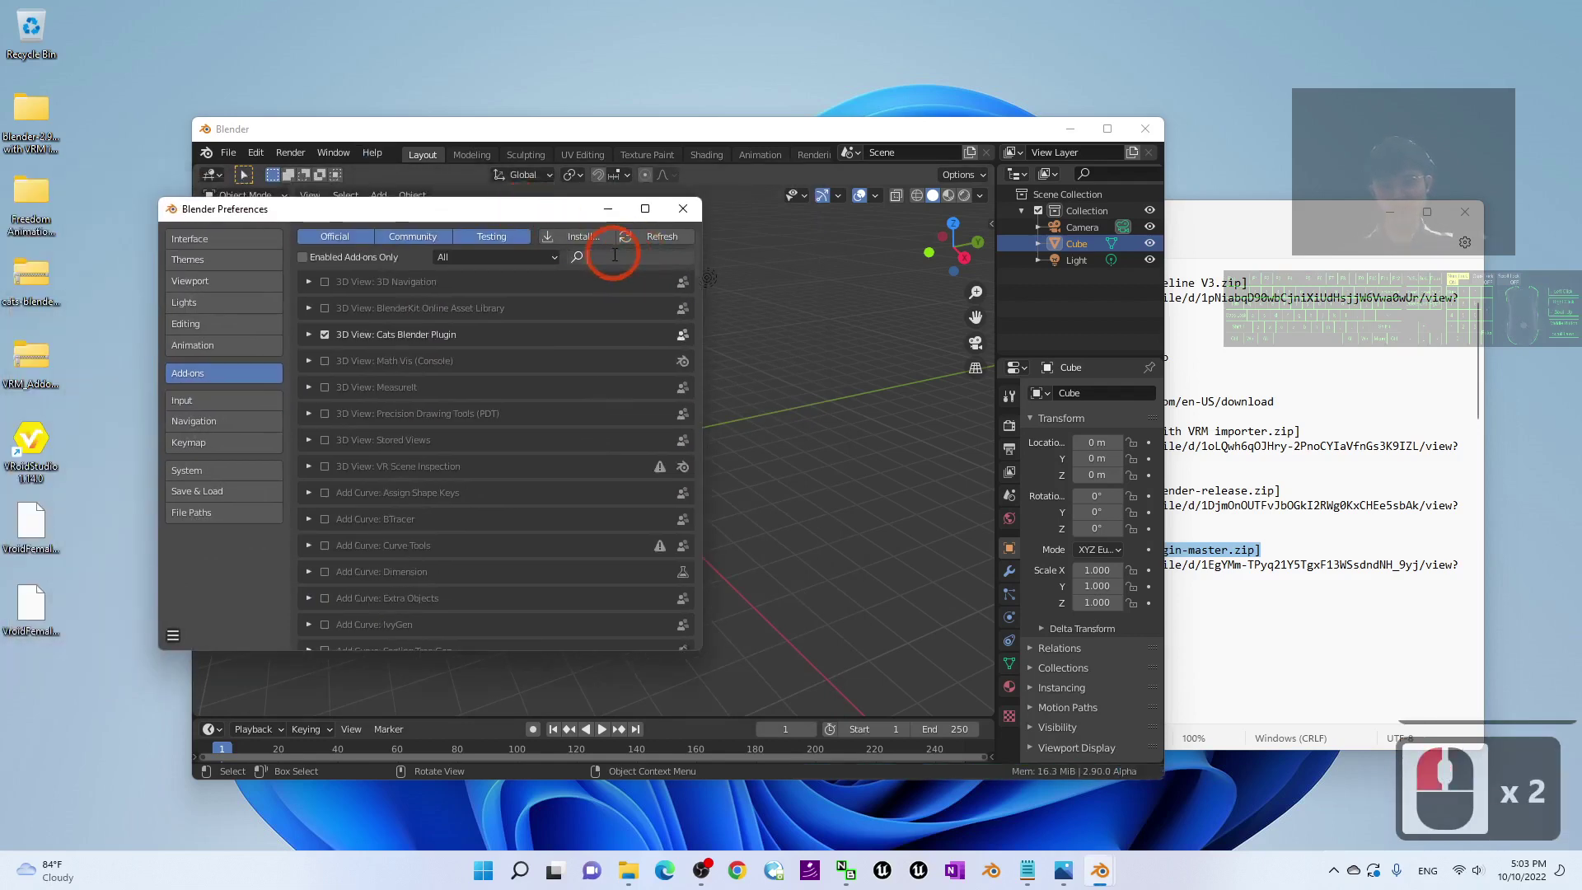
pyautogui.click(606, 259)
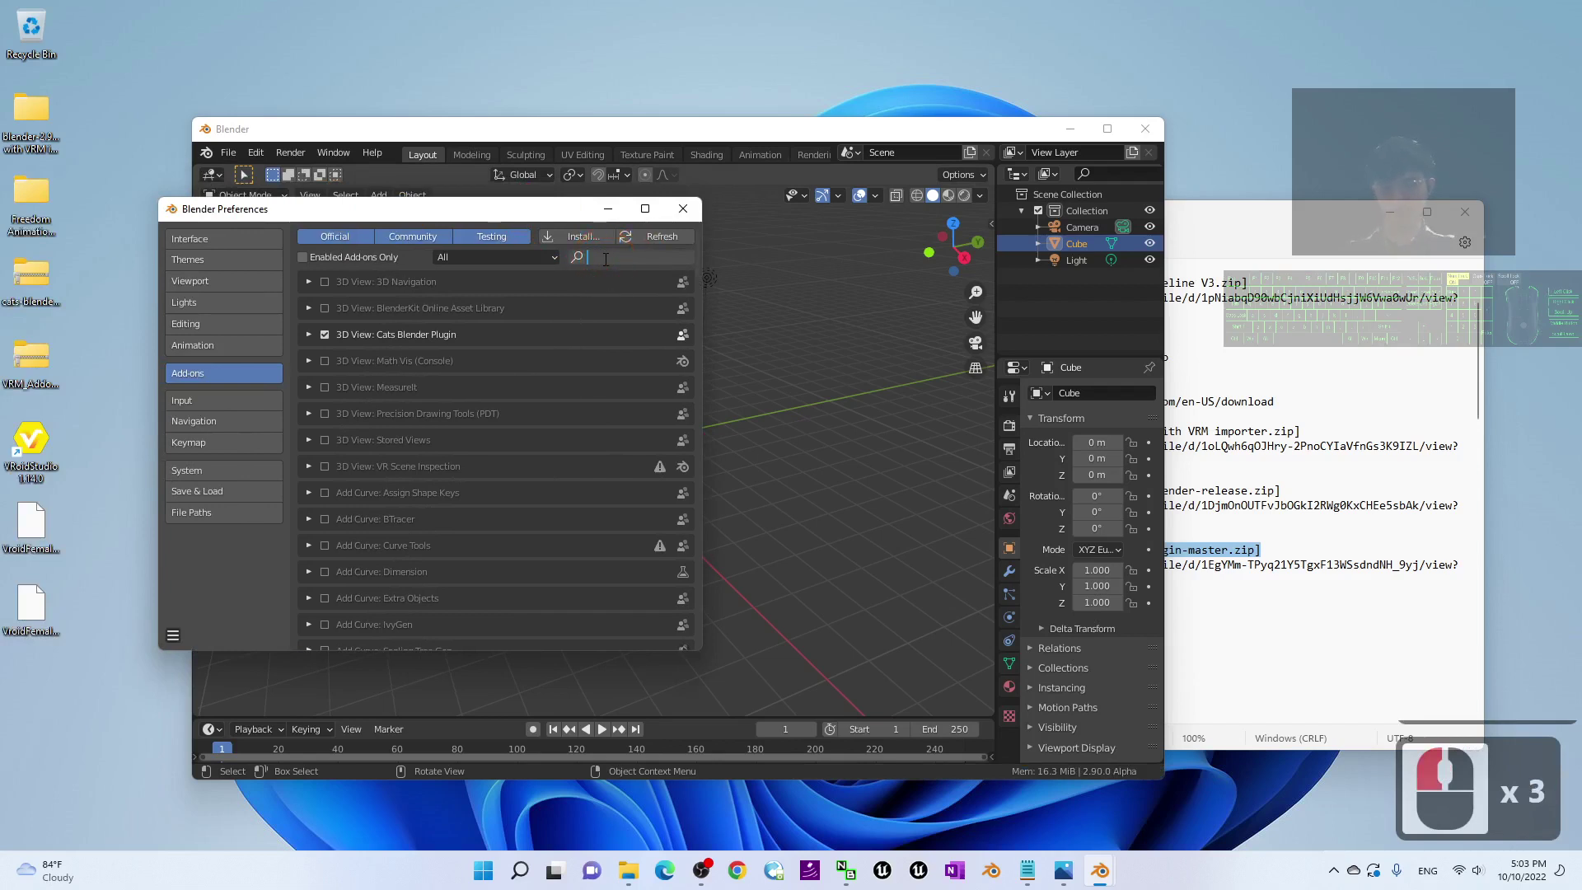
pyautogui.write('cat')
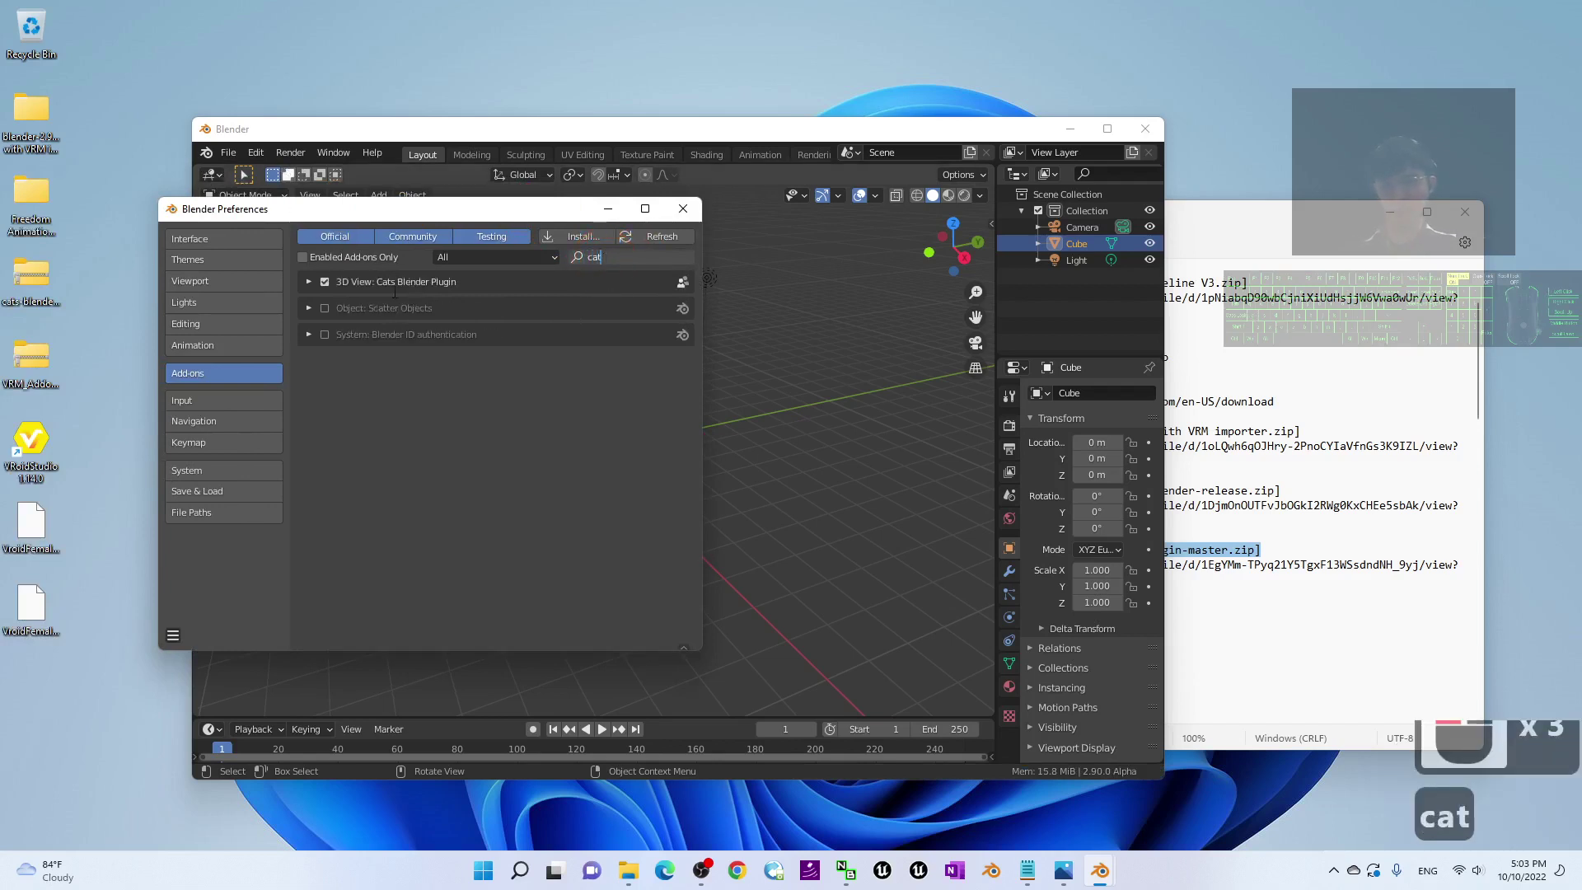
pyautogui.click(323, 282)
pyautogui.click(324, 282)
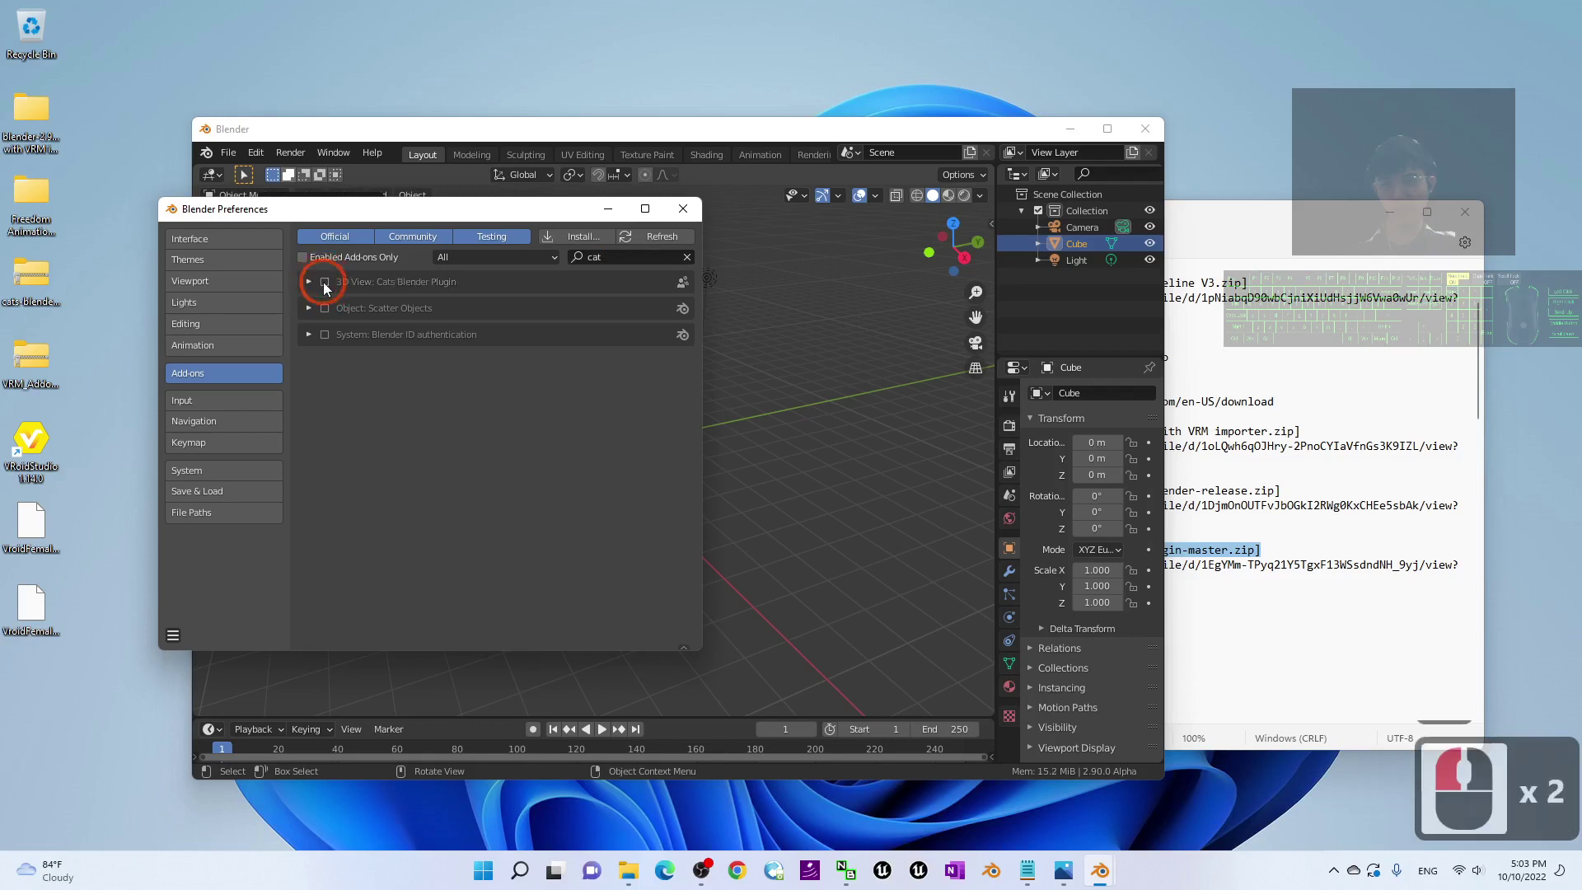
pyautogui.click(323, 282)
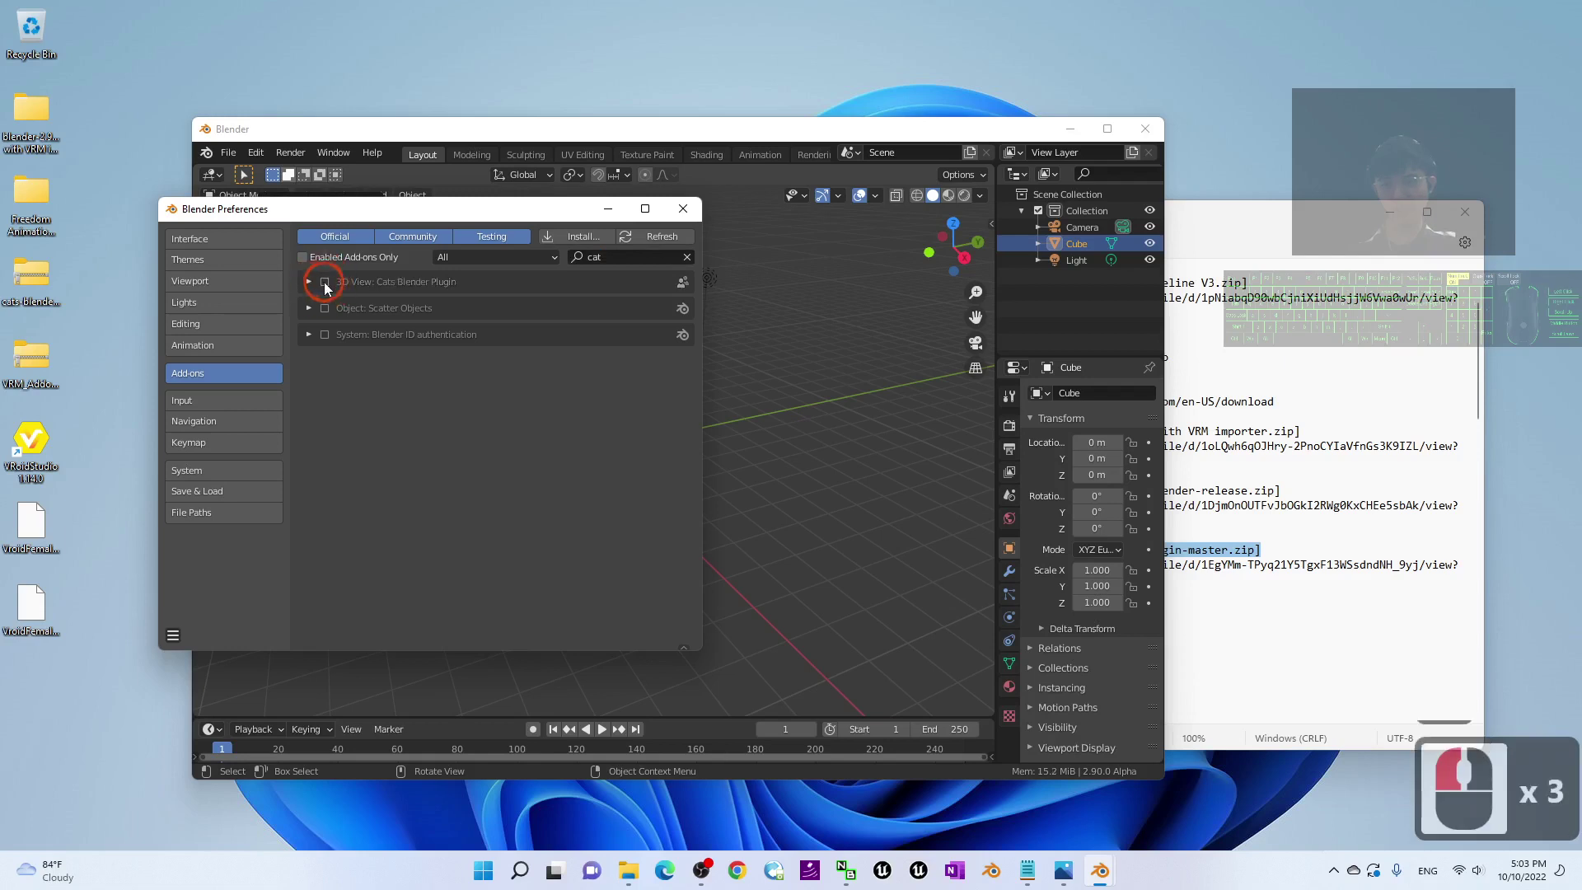
# - Filter the add-ons by "vrm", re-enable Import-Export: VRM format, and close the preferences
pyautogui.click(611, 259)
pyautogui.moveTo(618, 255); pyautogui.dragTo(520, 249)
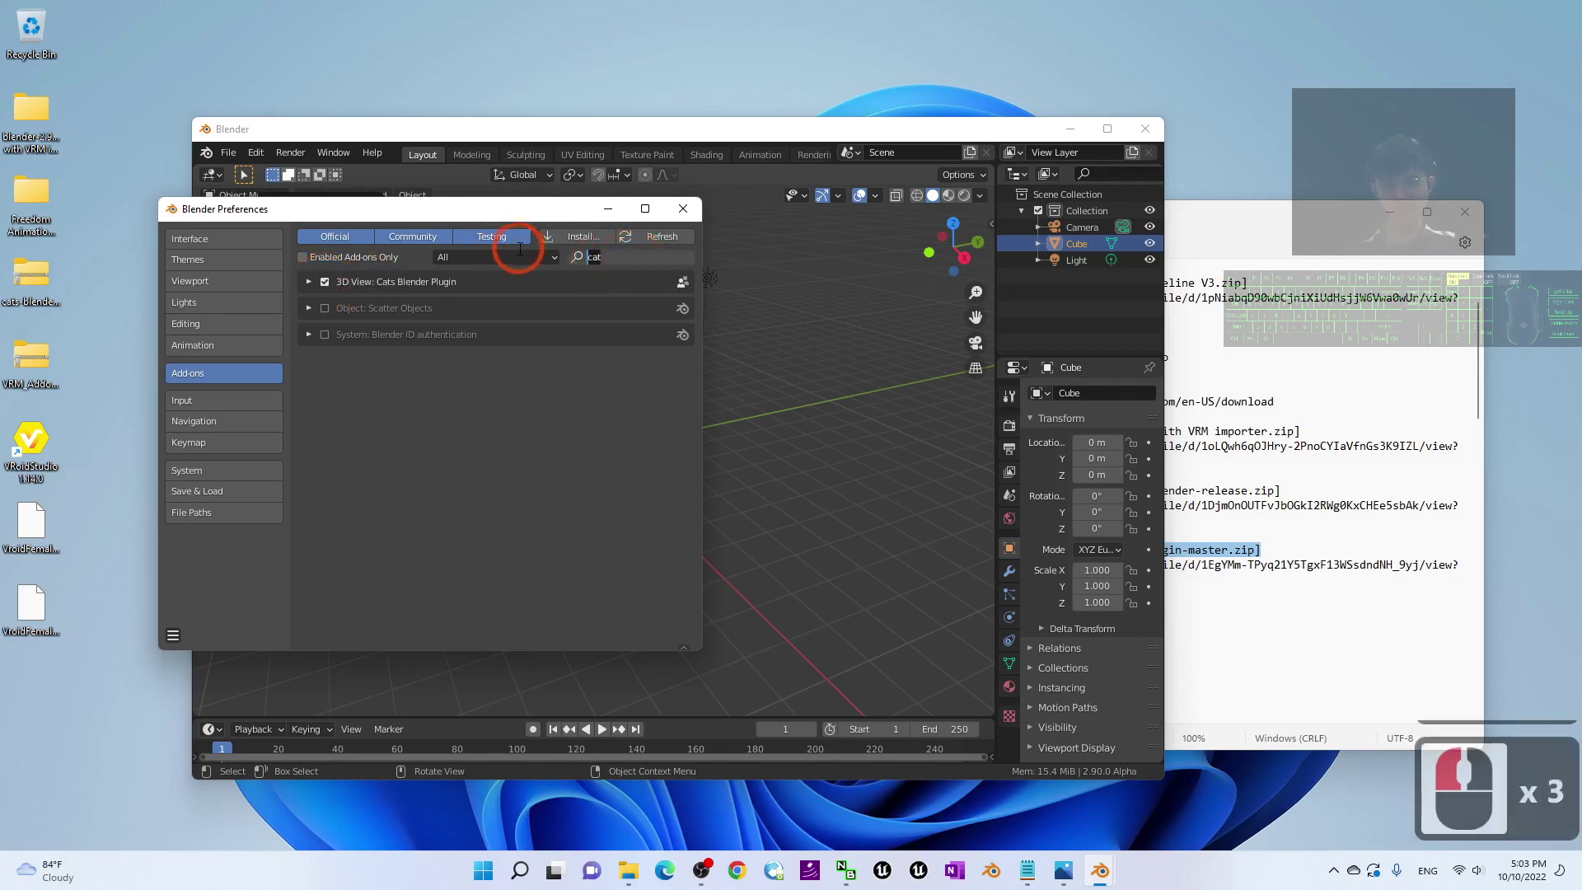
pyautogui.write('vrm')
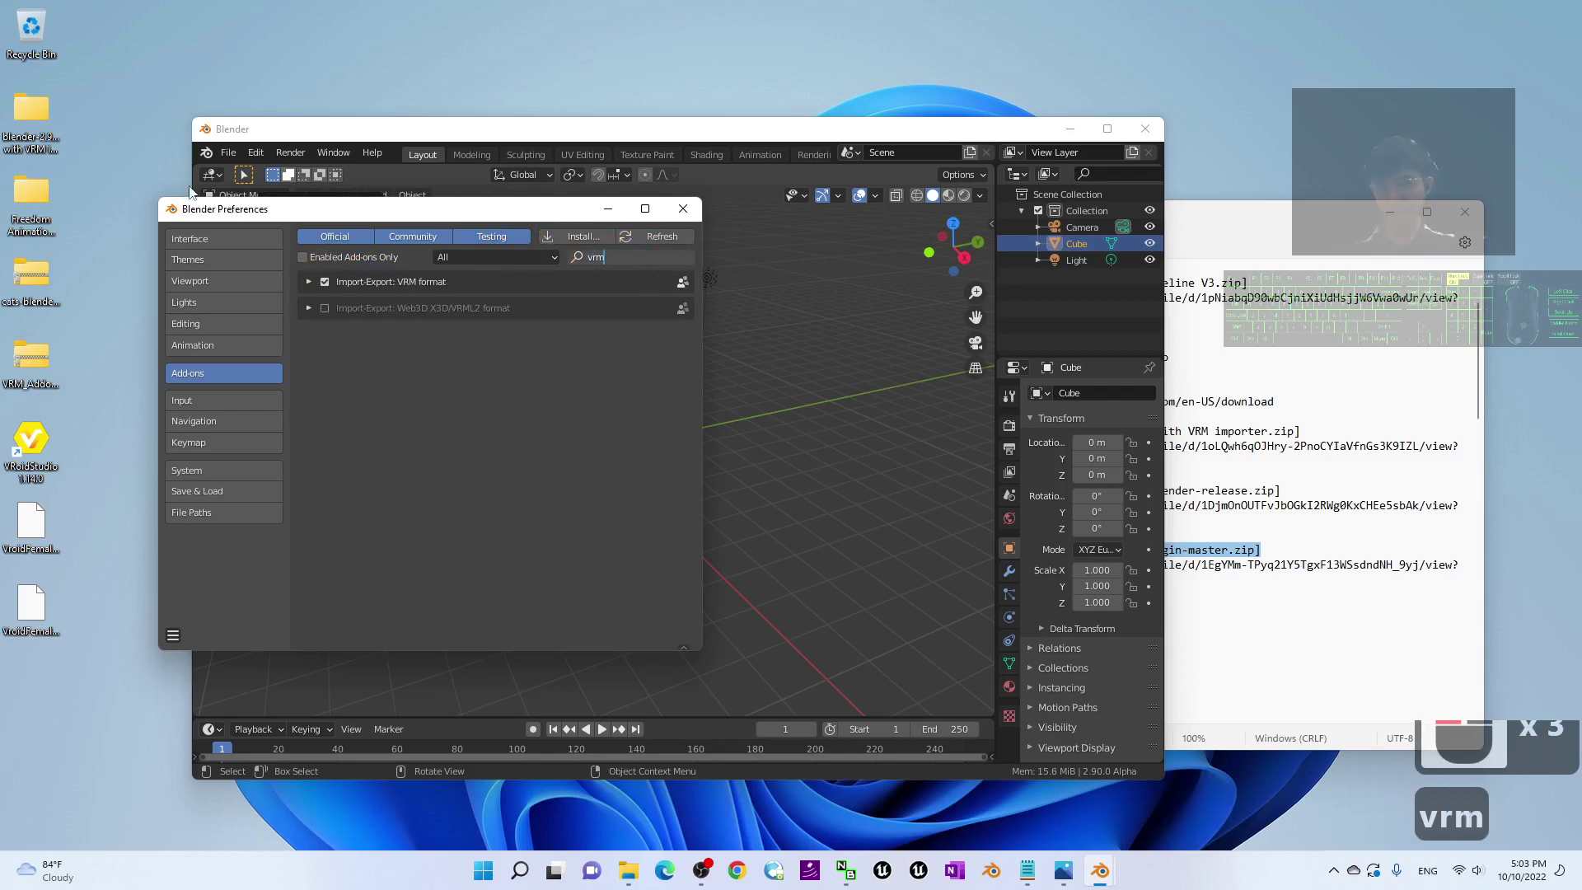
pyautogui.click(326, 283)
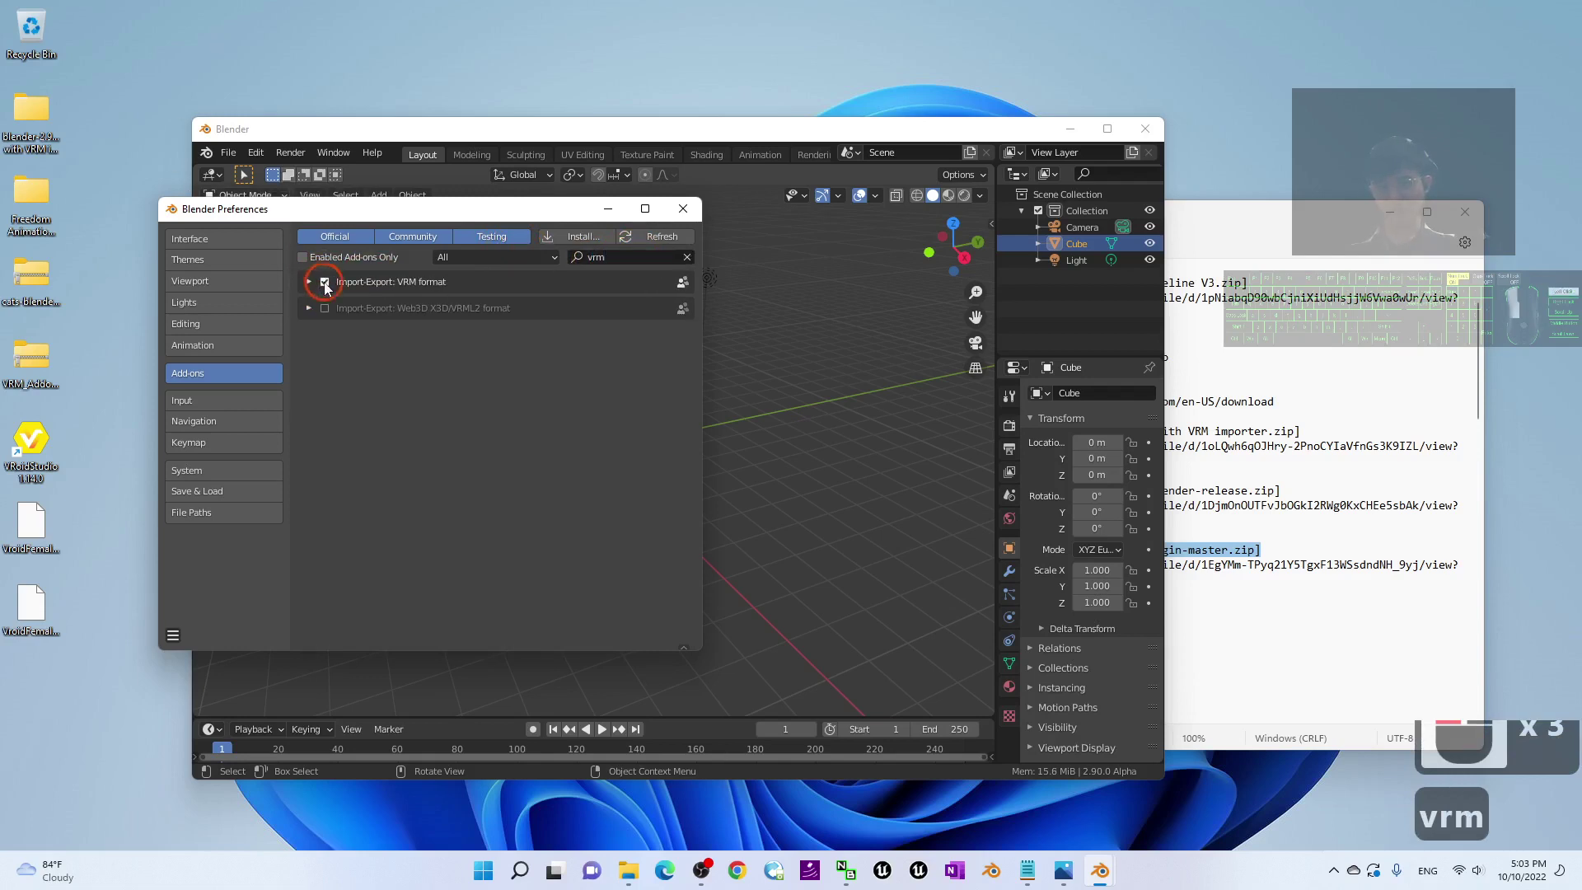
pyautogui.click(327, 282)
pyautogui.click(328, 281)
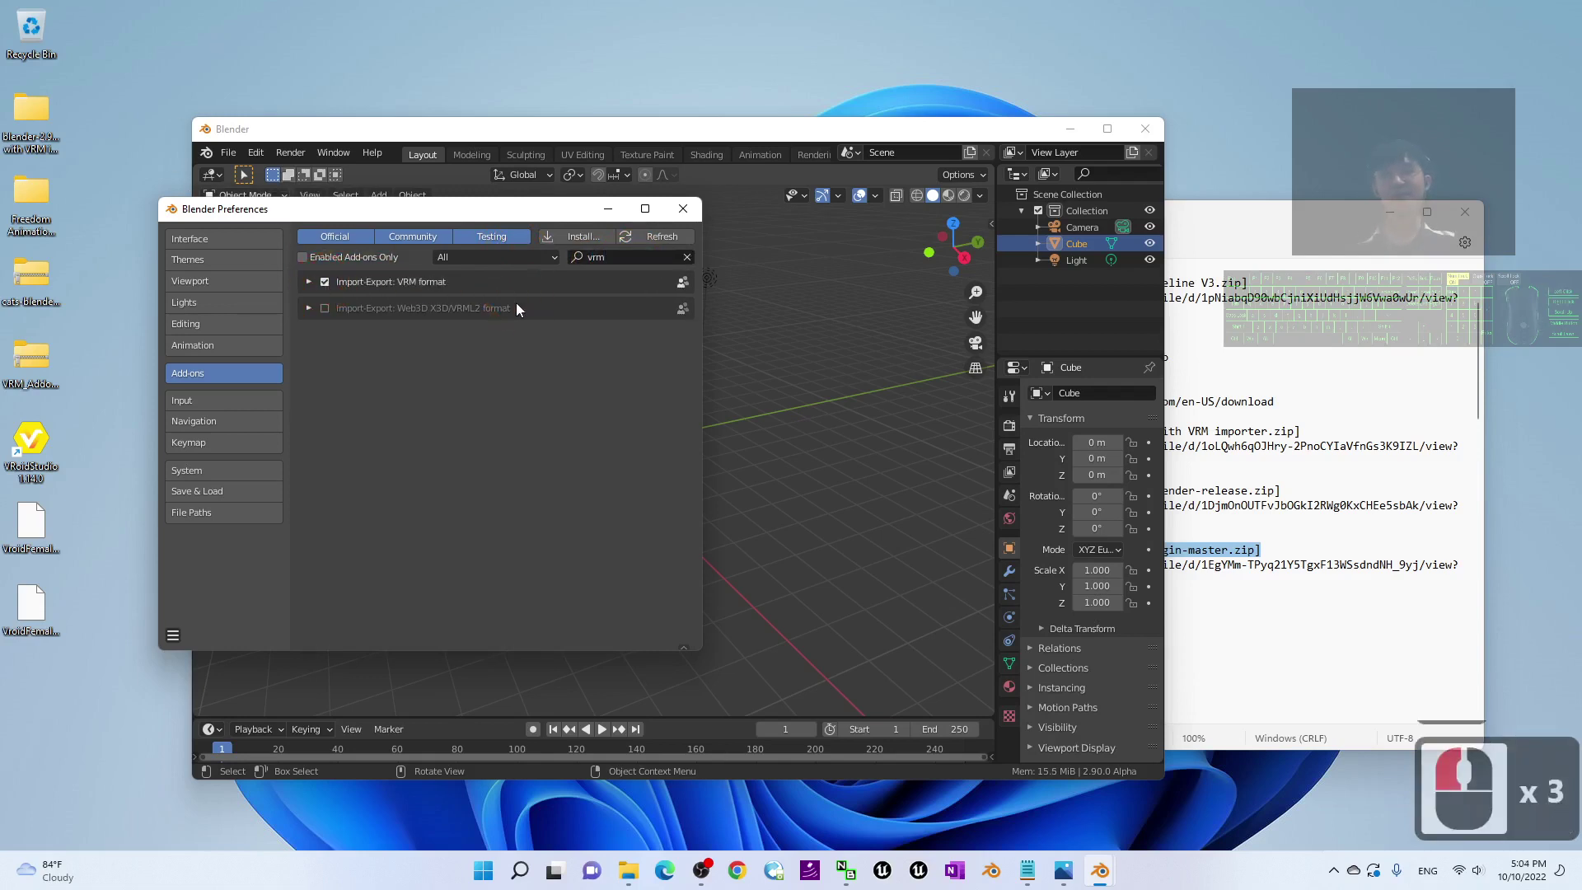
pyautogui.click(687, 216)
# - Delete the default camera, cube and light from the scene
pyautogui.click(864, 496)
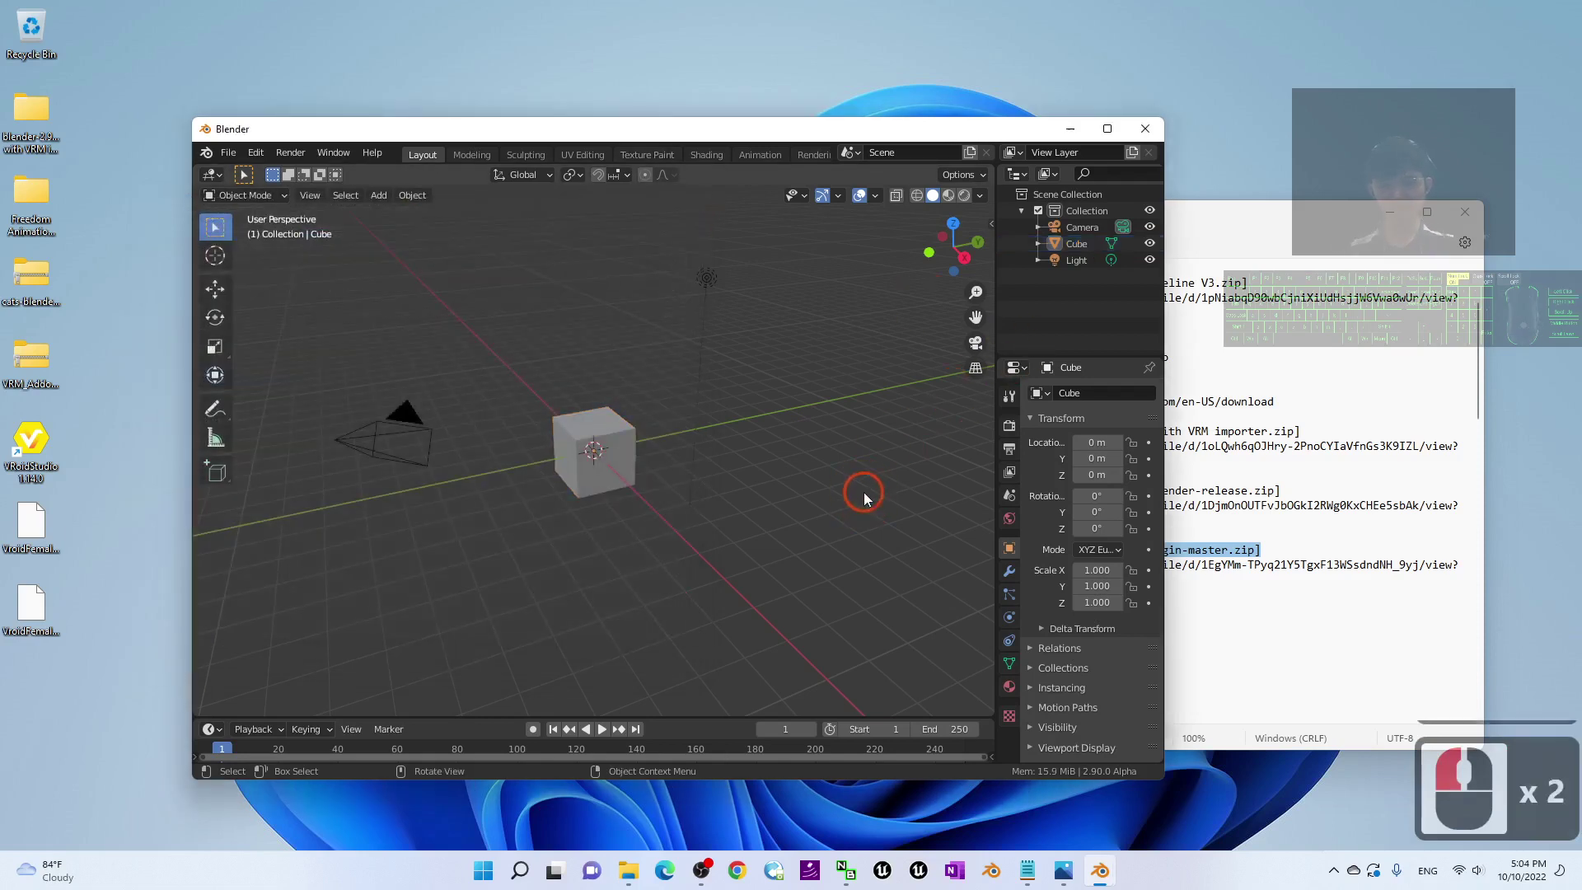
pyautogui.click(272, 366)
pyautogui.moveTo(310, 379); pyautogui.dragTo(829, 572)
pyautogui.press('Delete')
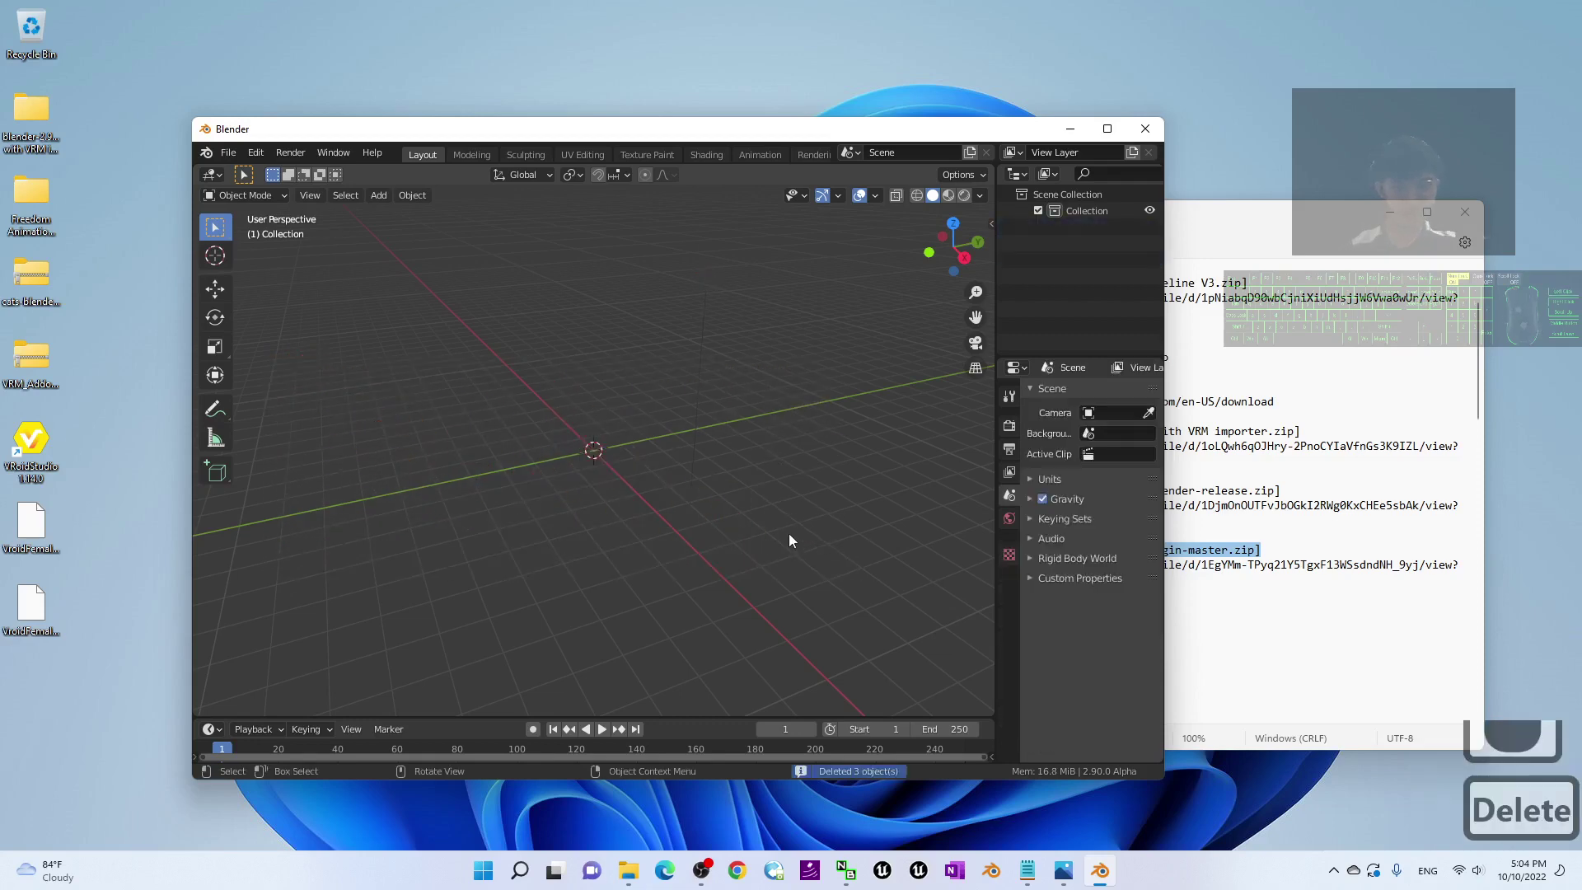
# - Maximize the Blender window and display the CATS plugin tools beside the 3D viewport
pyautogui.click(1107, 129)
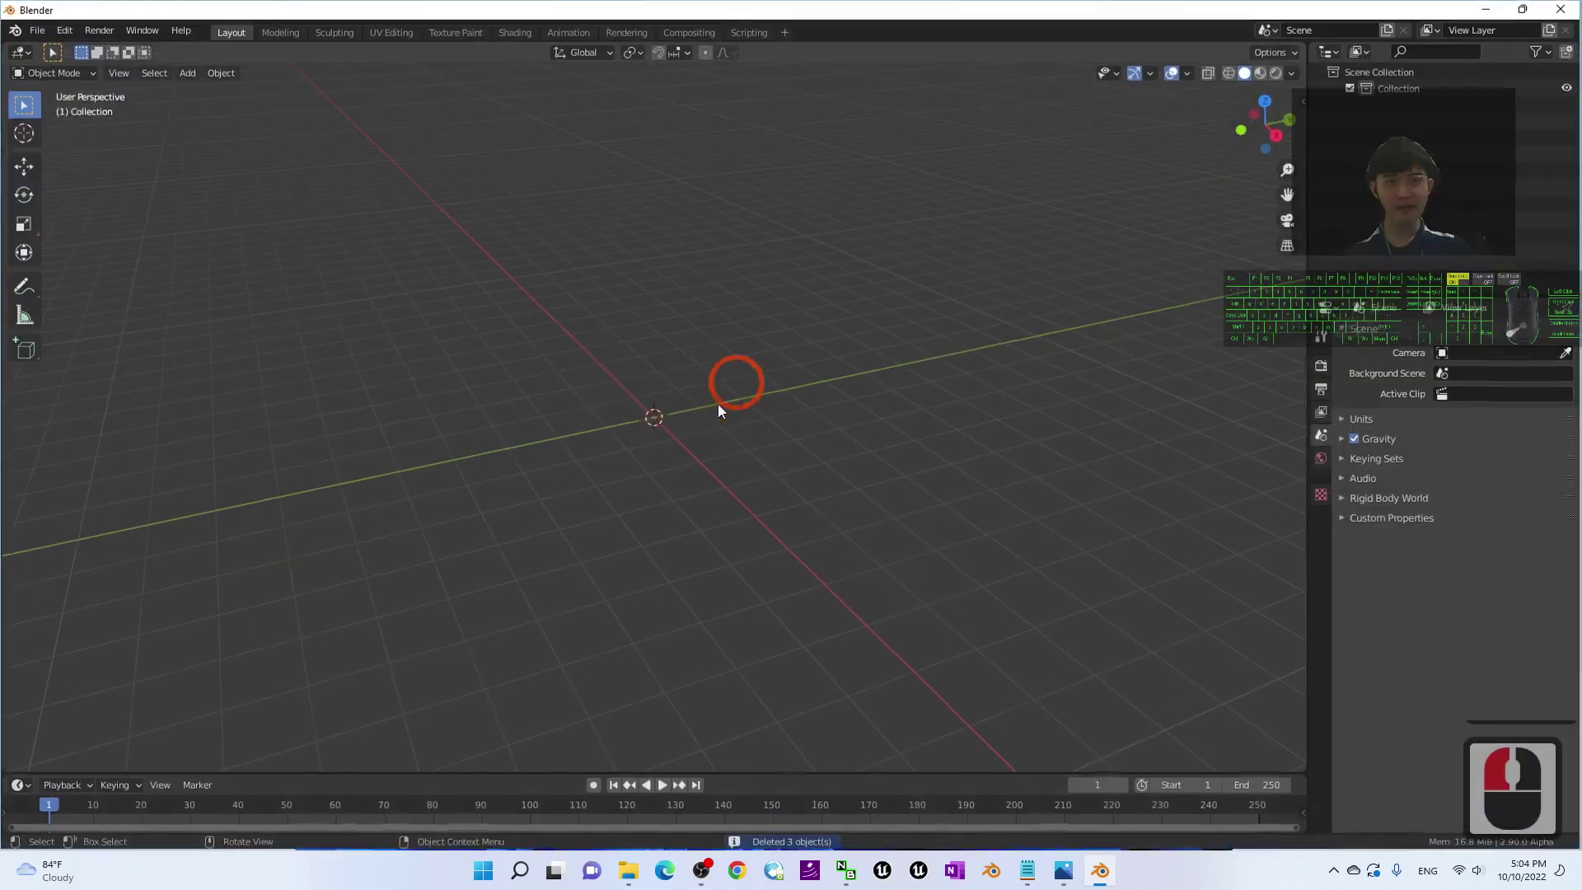
pyautogui.press('n')
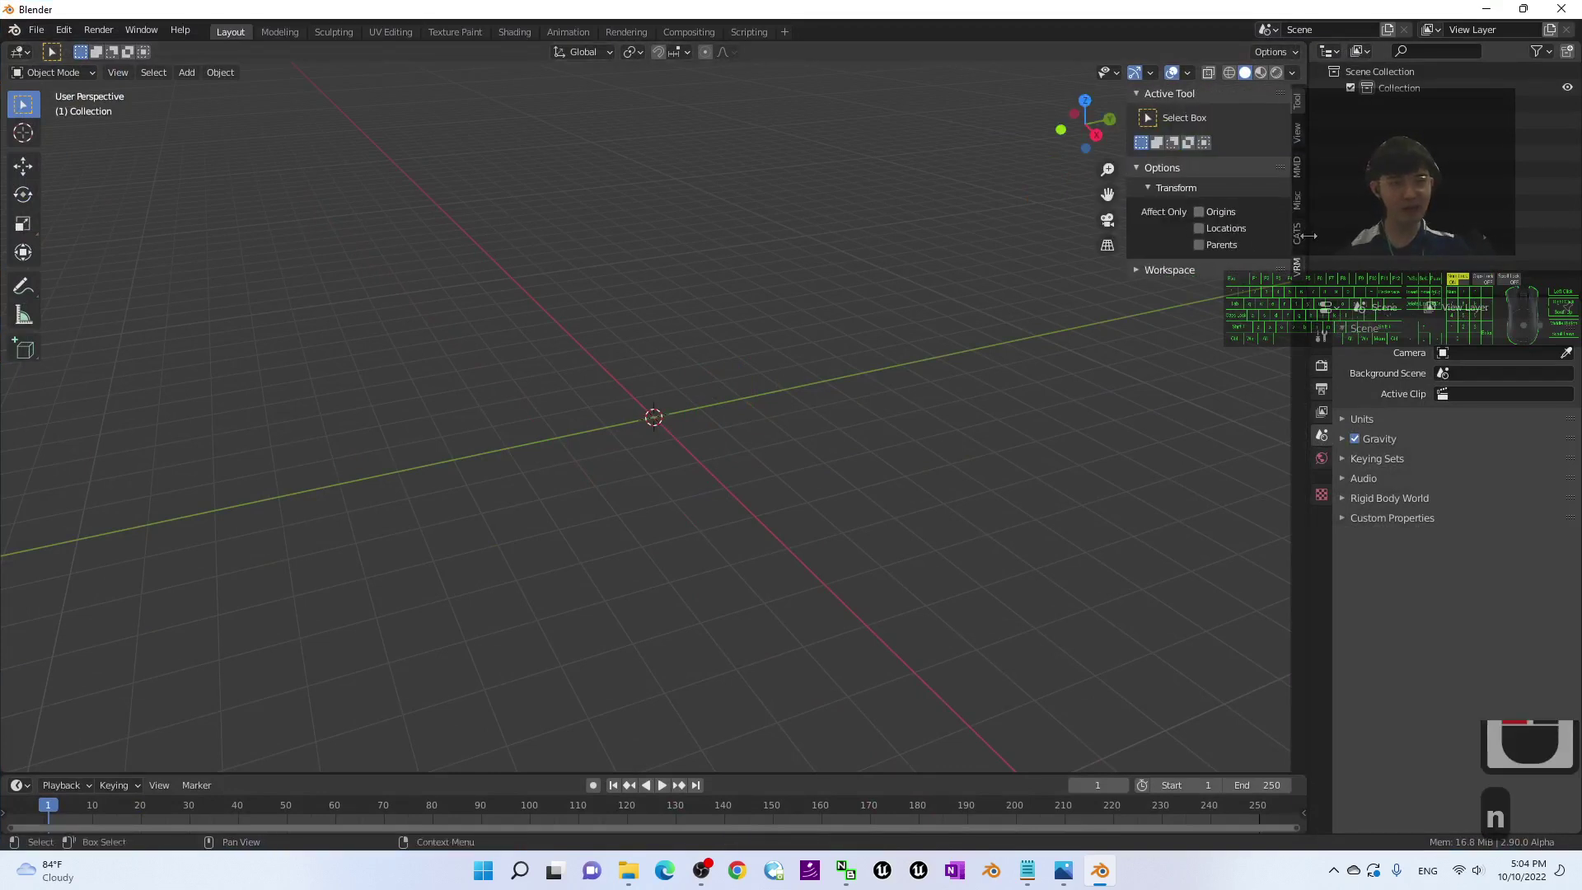
pyautogui.click(1297, 236)
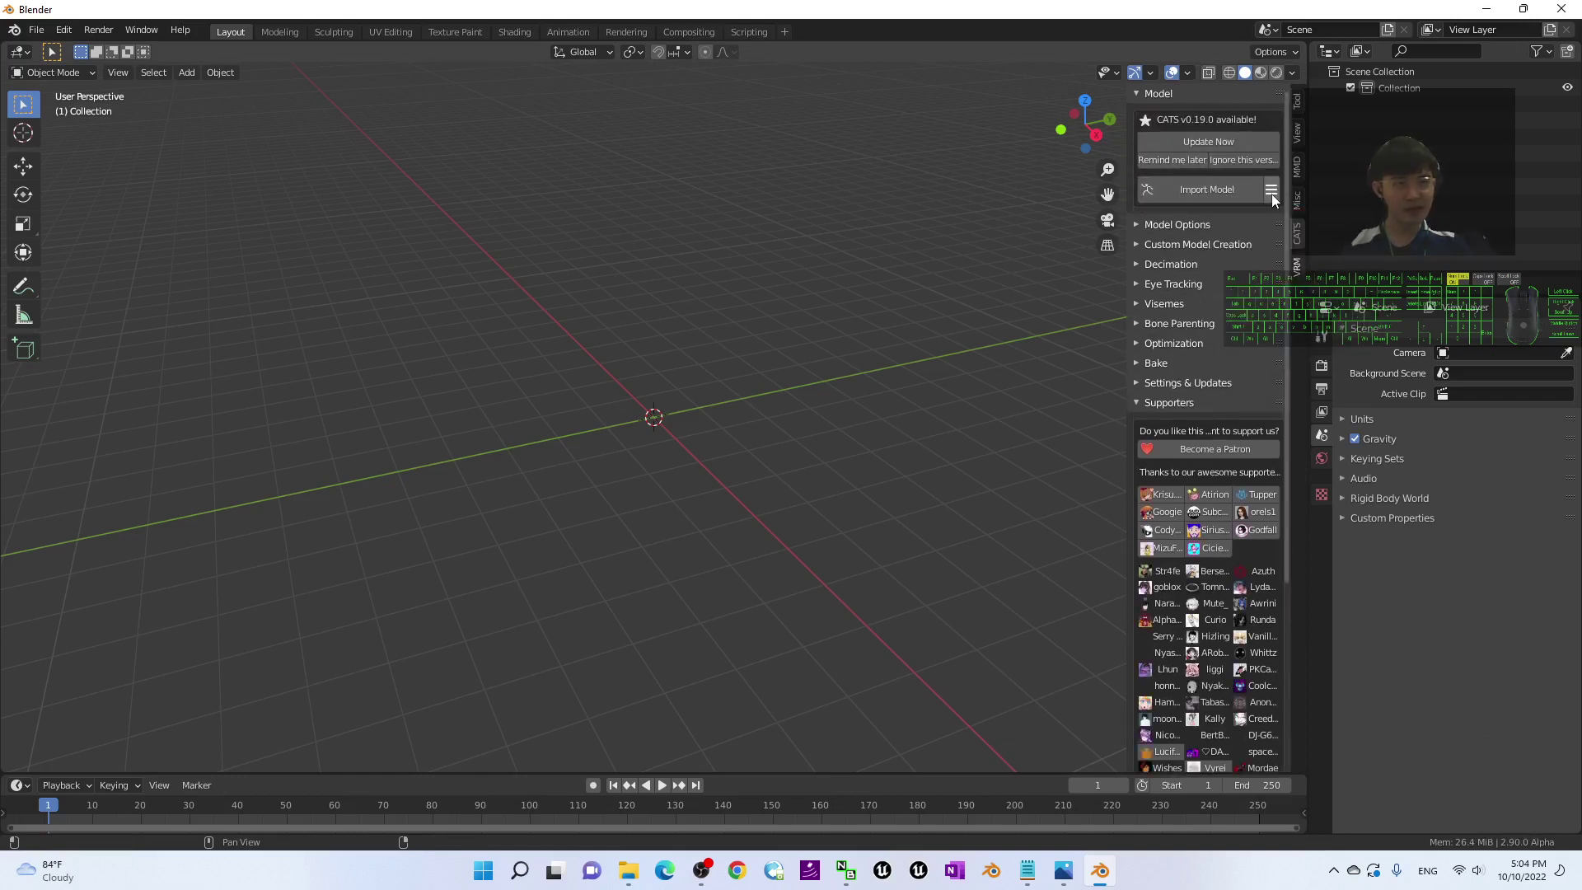
# - Import VroidFemale02.vrm from the Desktop folder with the CATS VRM importer
pyautogui.click(1273, 191)
pyautogui.click(1271, 261)
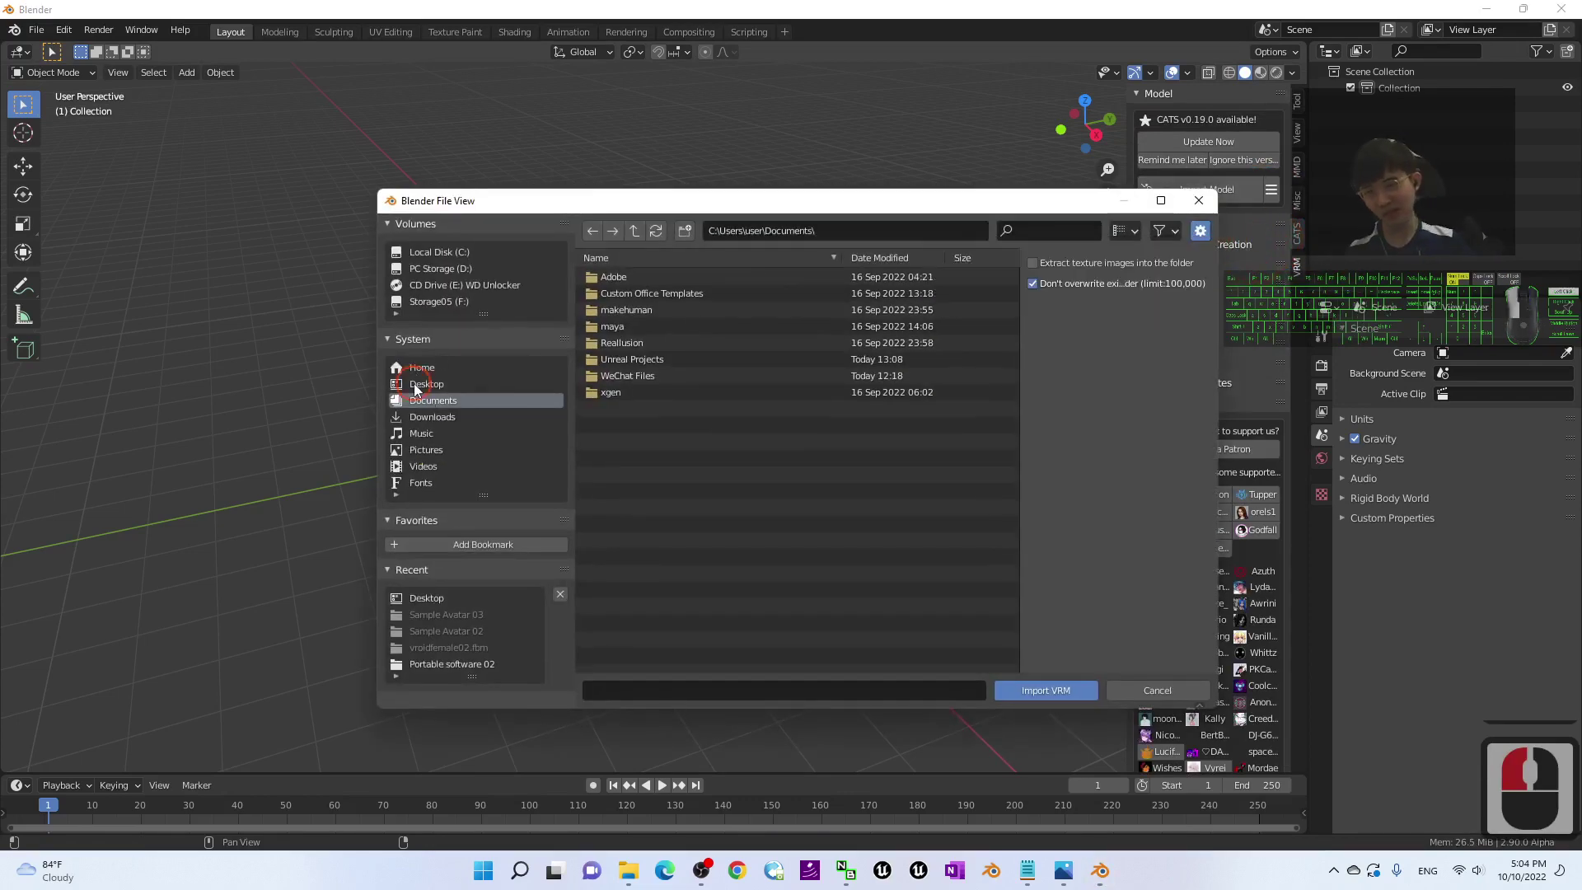
pyautogui.click(428, 385)
pyautogui.click(609, 309)
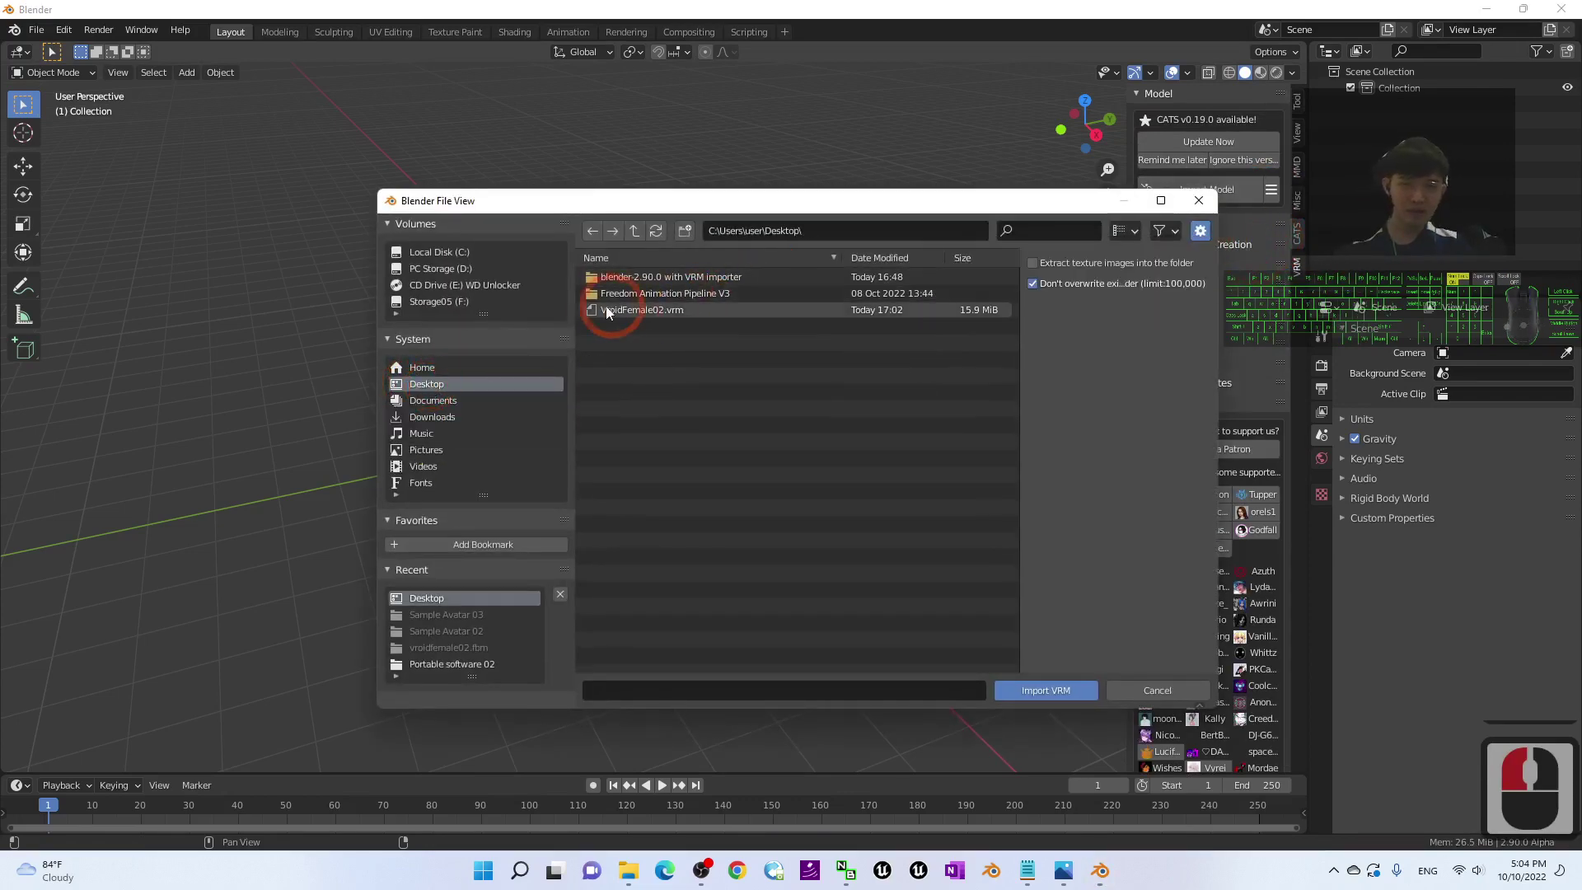
pyautogui.doubleClick(674, 310)
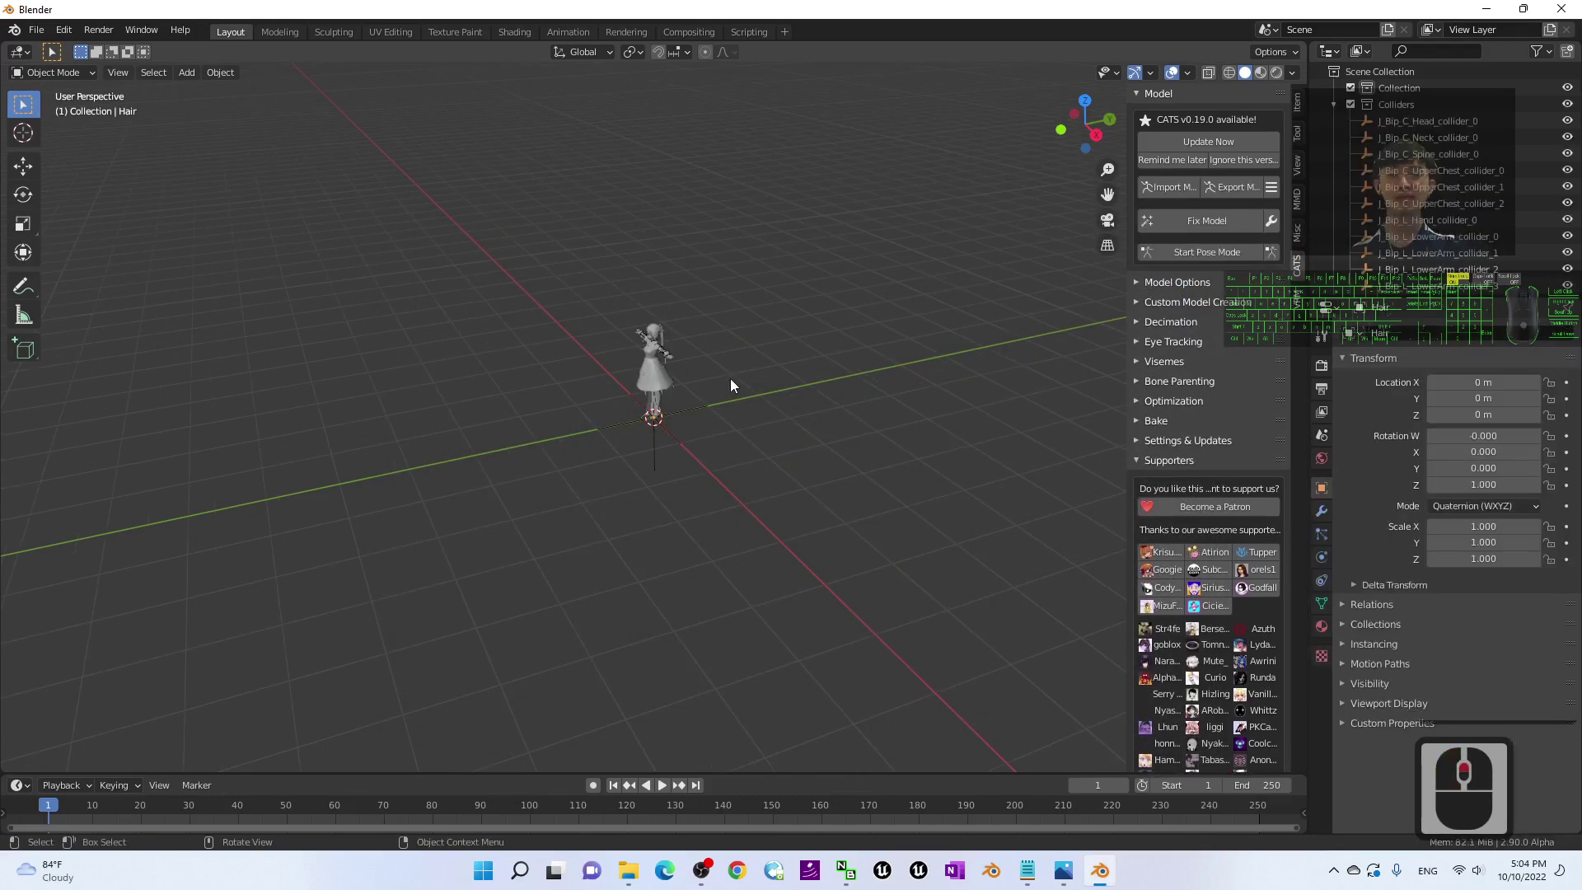
# - Examine the imported avatar's mesh and armature up close from a front three-quarter angle
pyautogui.scroll(8, 705, 381)
pyautogui.scroll(-3, 808, 403)
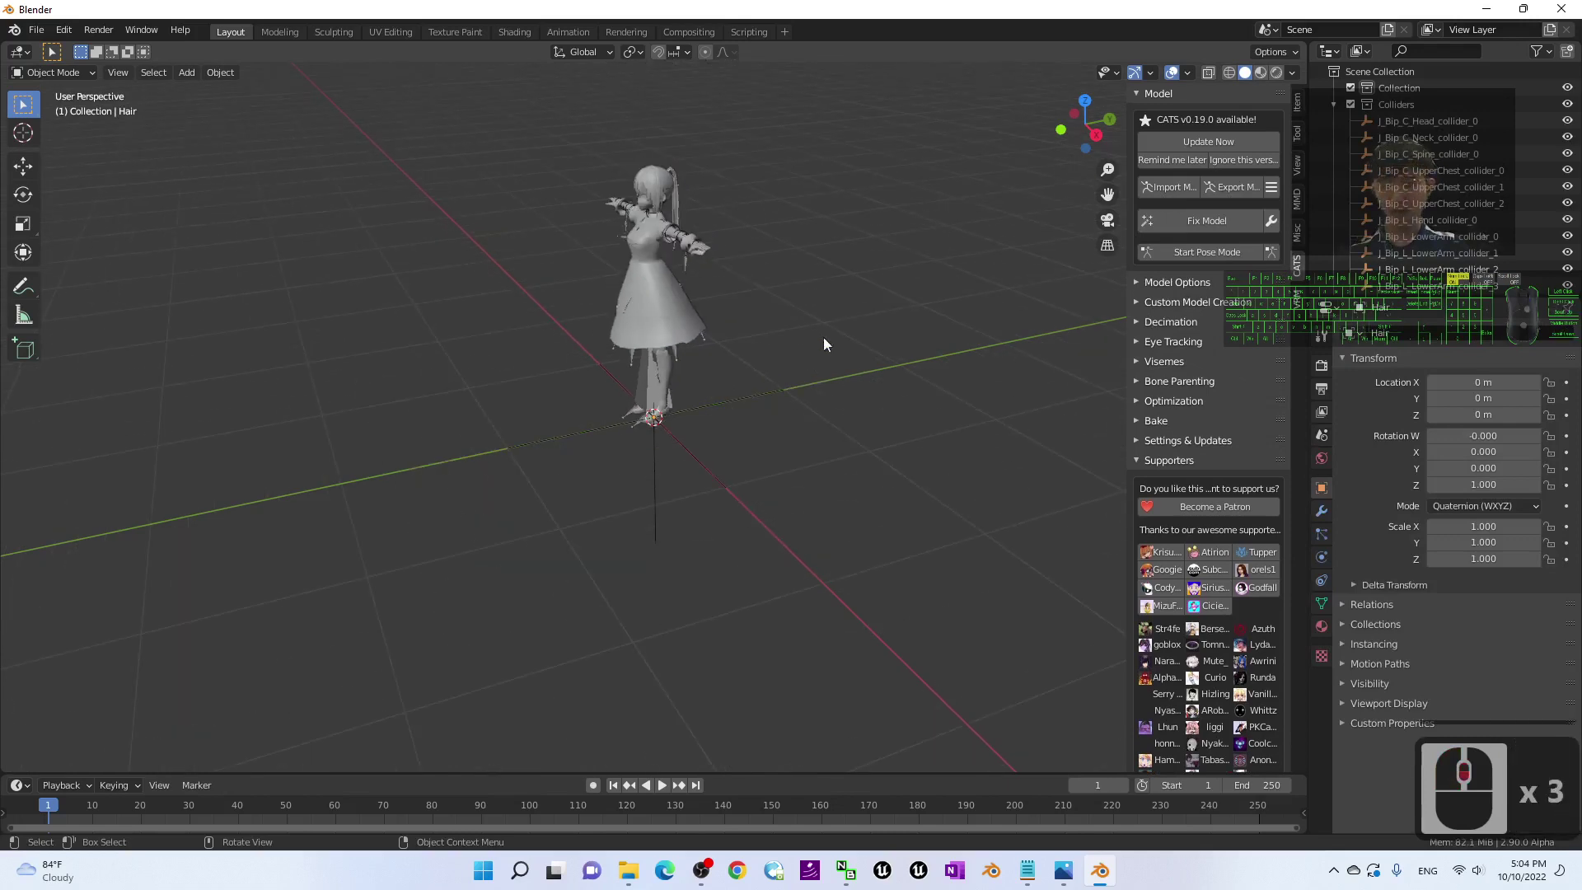
pyautogui.keyDown('shift'); pyautogui.moveTo(828, 339); pyautogui.dragTo(833, 463, button='middle'); pyautogui.keyUp('shift')
pyautogui.scroll(3, 845, 561)
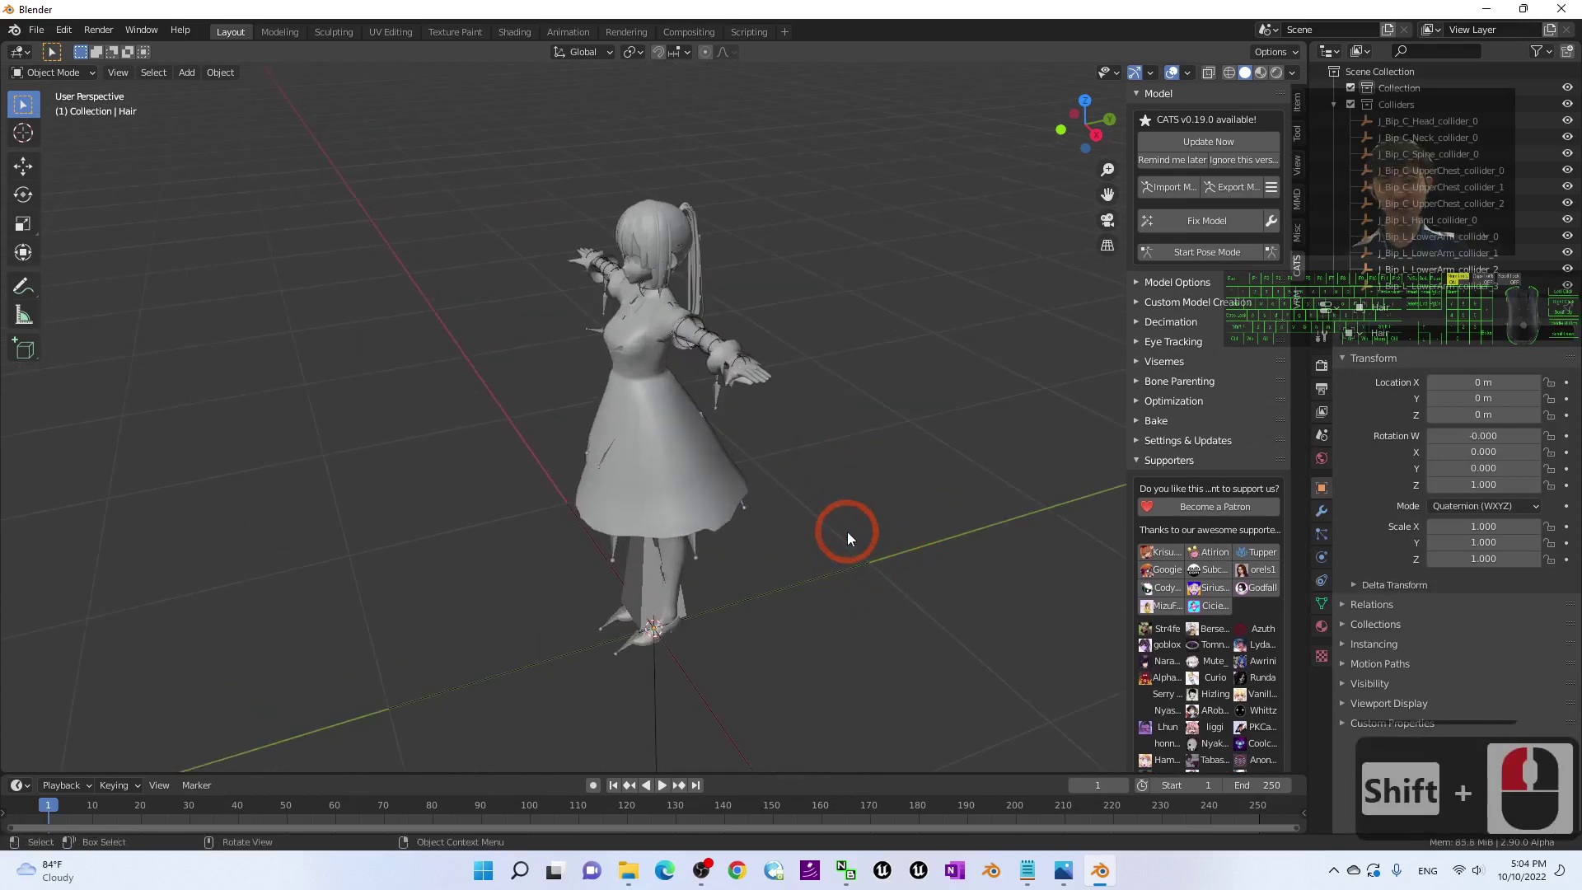
pyautogui.moveTo(847, 531); pyautogui.dragTo(895, 527, button='middle')
pyautogui.keyDown('shift'); pyautogui.moveTo(948, 435); pyautogui.dragTo(924, 437, button='middle'); pyautogui.keyUp('shift')
pyautogui.scroll(2, 939, 430)
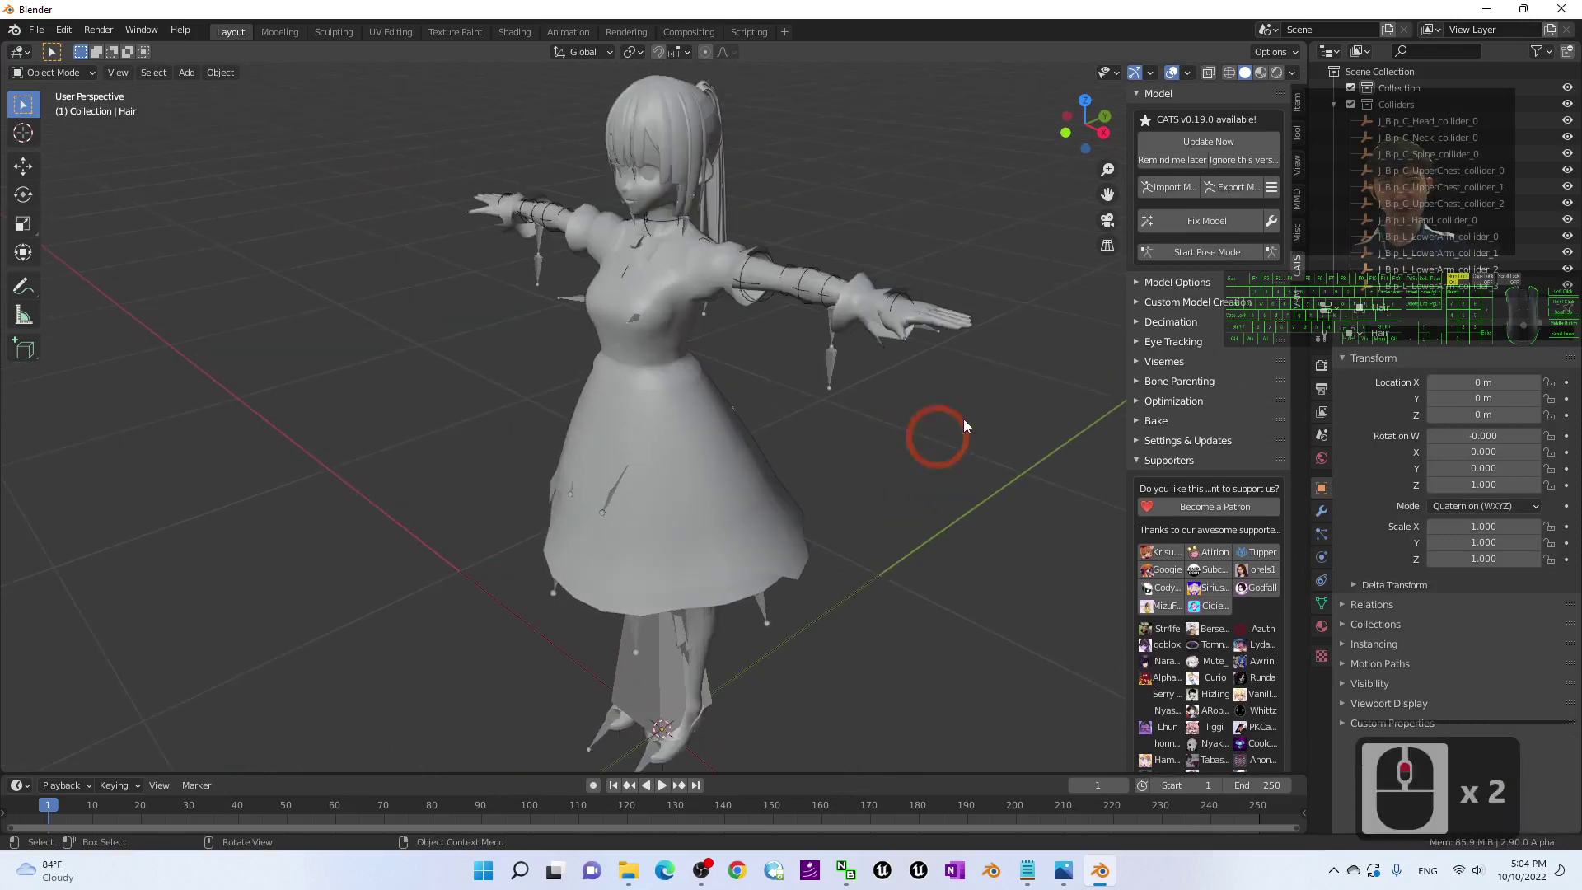
# - Configure the CATS Fix Model settings so that only Fix Materials stays enabled and every other option is off
pyautogui.scroll(-1, 964, 418)
pyautogui.click(1276, 223)
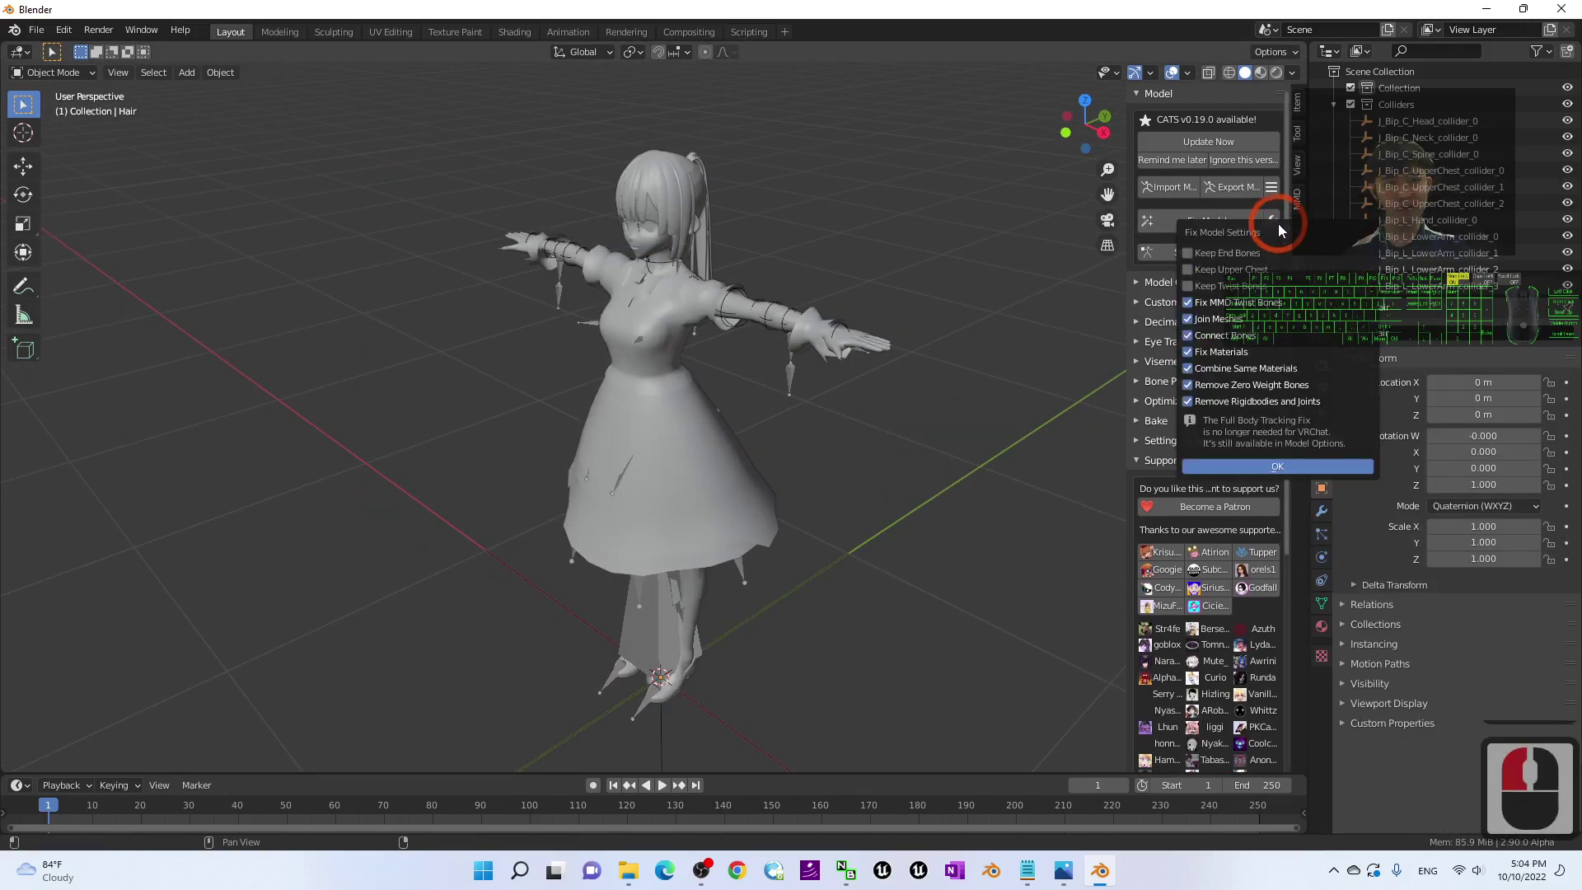
pyautogui.click(1198, 304)
pyautogui.click(1189, 319)
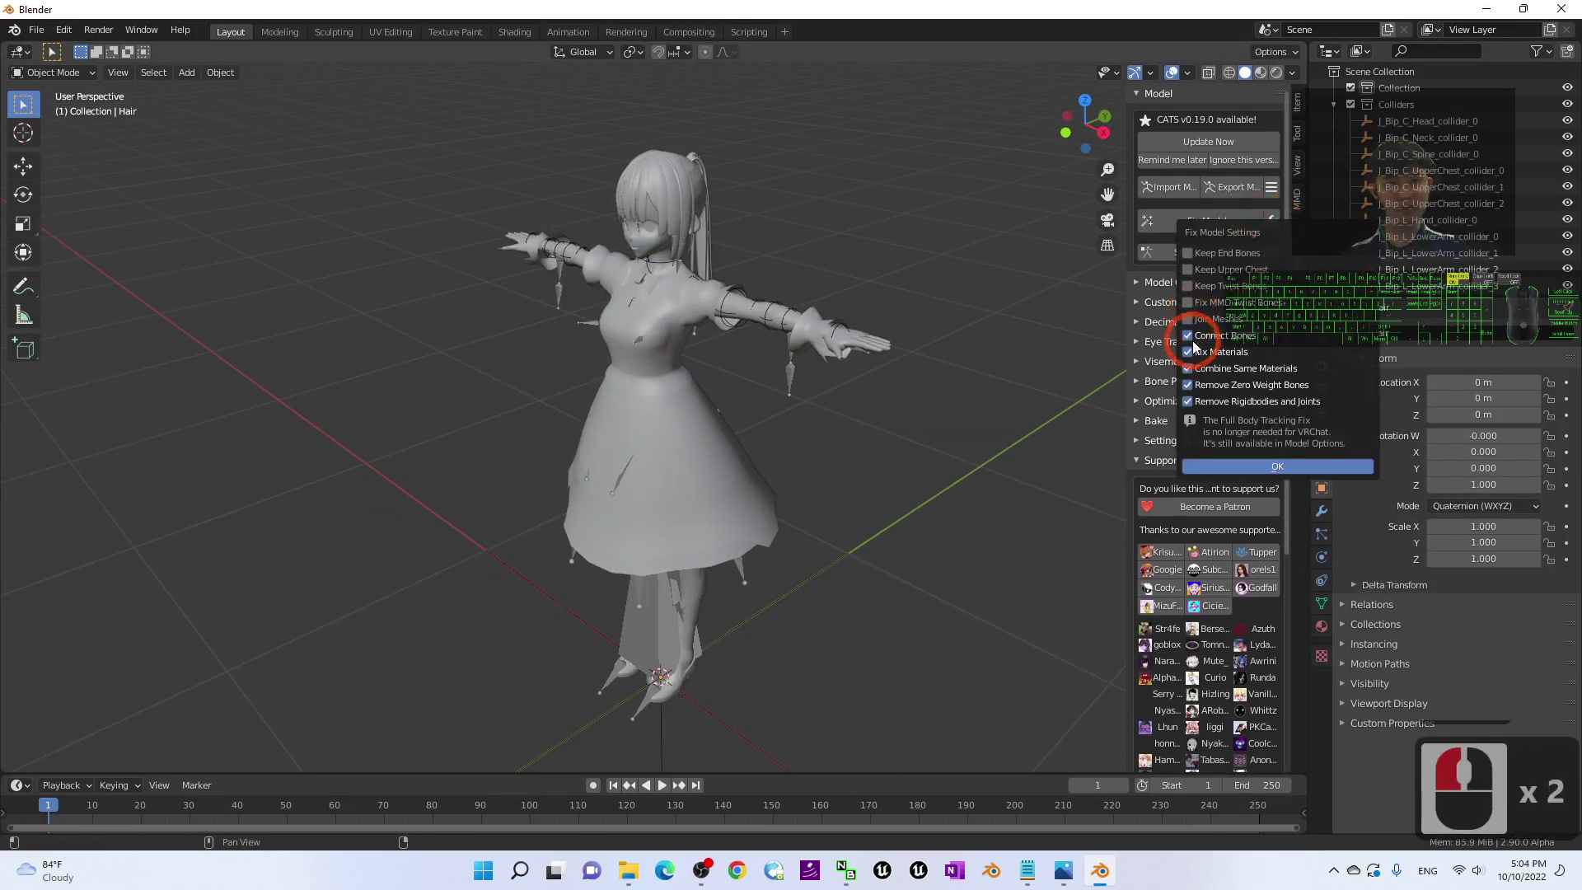
pyautogui.click(1189, 336)
pyautogui.click(1189, 352)
pyautogui.click(1189, 382)
pyautogui.click(1187, 399)
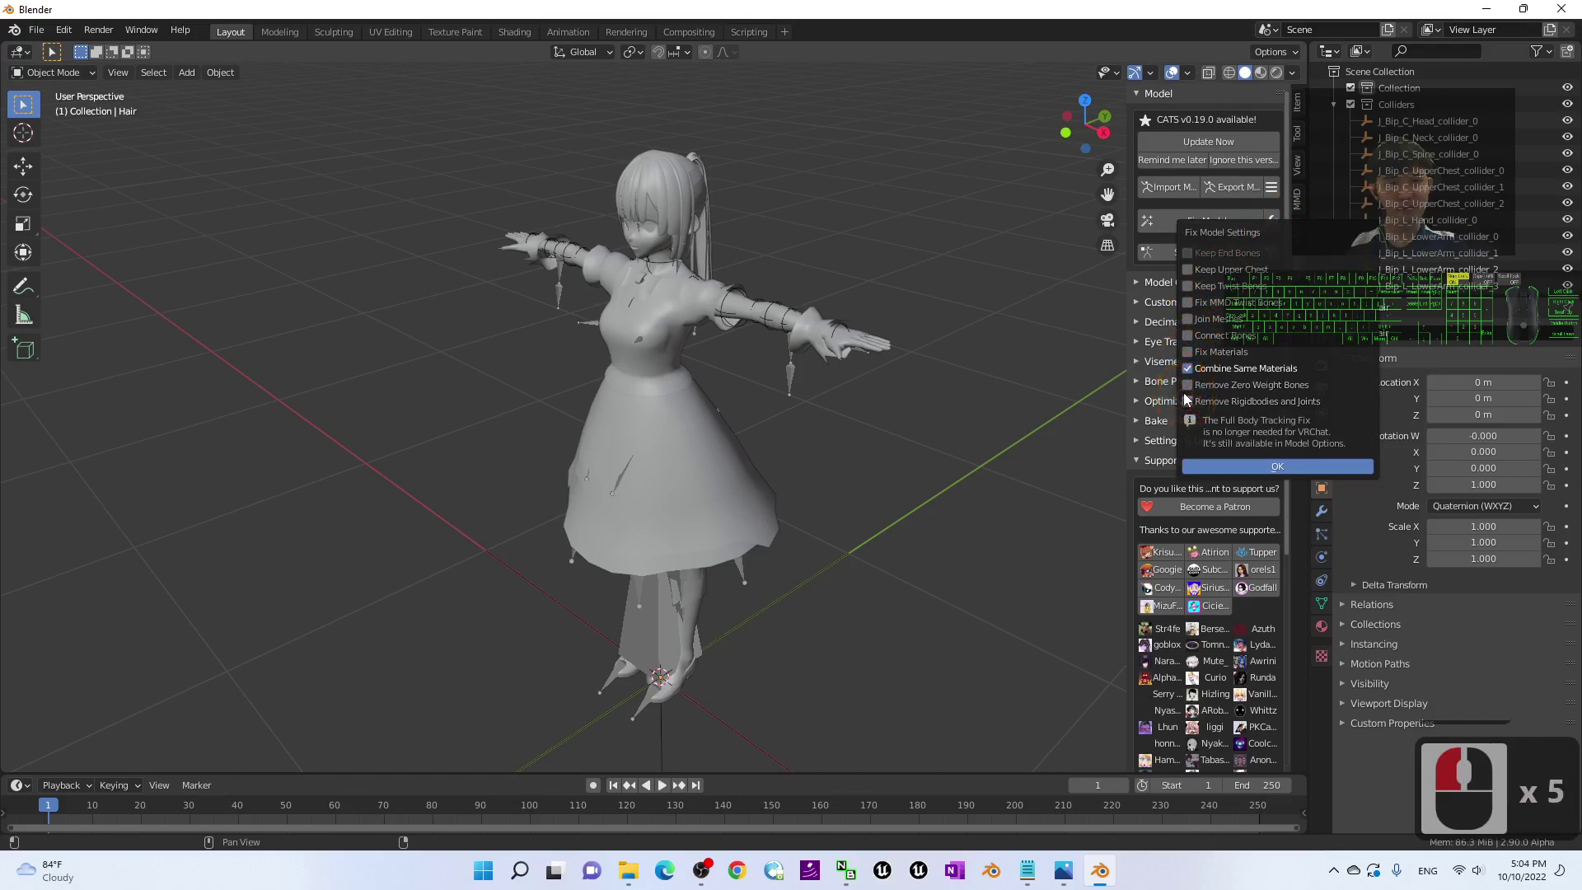
pyautogui.click(1186, 371)
pyautogui.click(1189, 355)
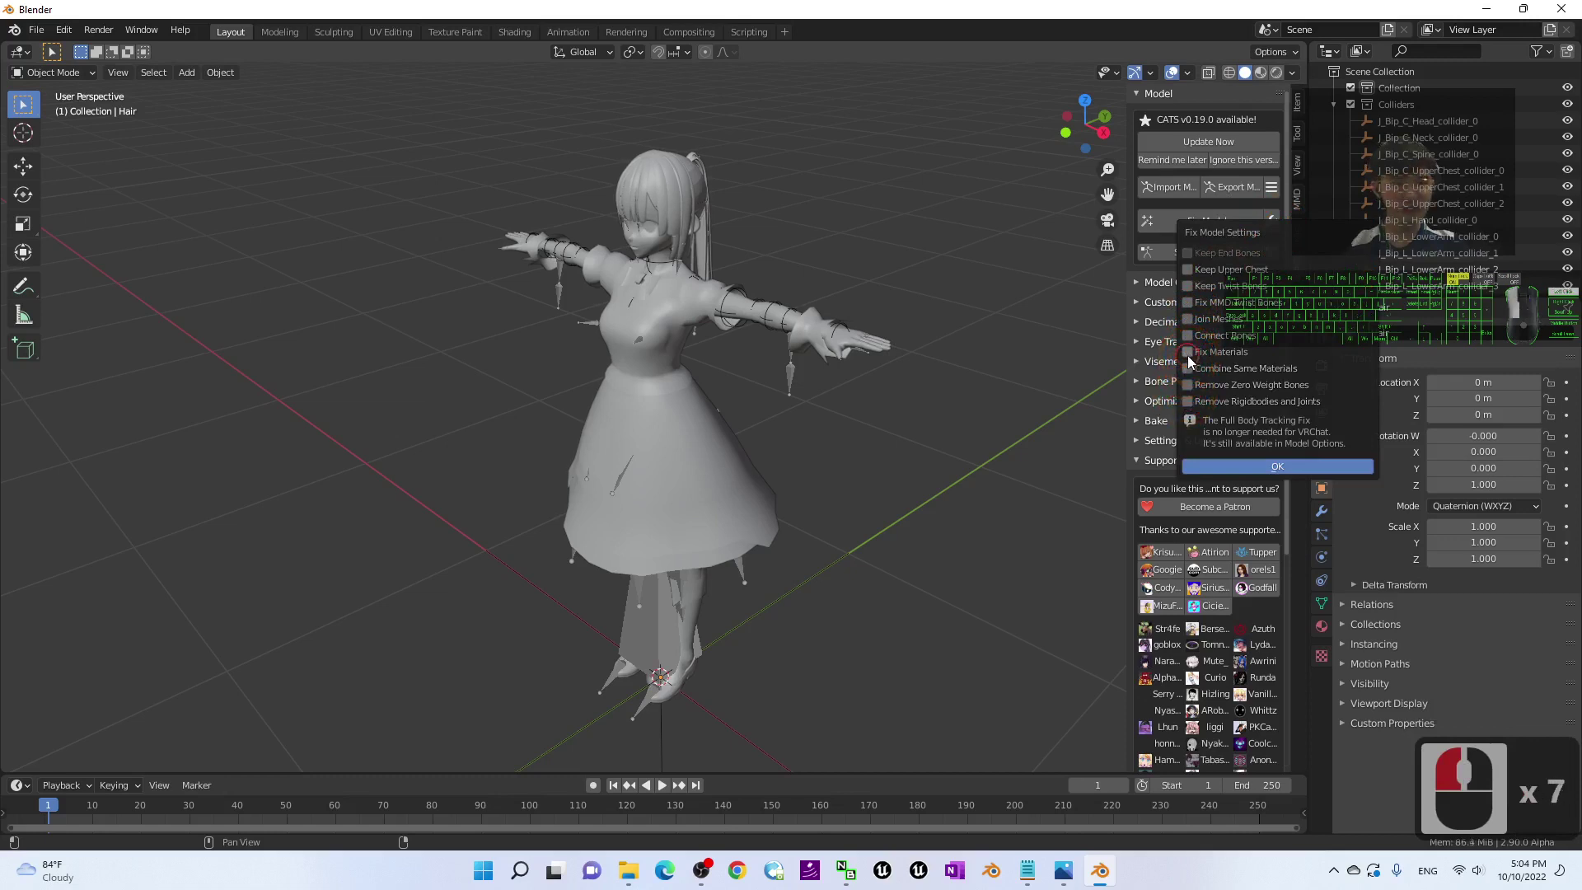
pyautogui.click(1224, 463)
# - Run the CATS Fix Model operation on the imported avatar
pyautogui.click(1207, 220)
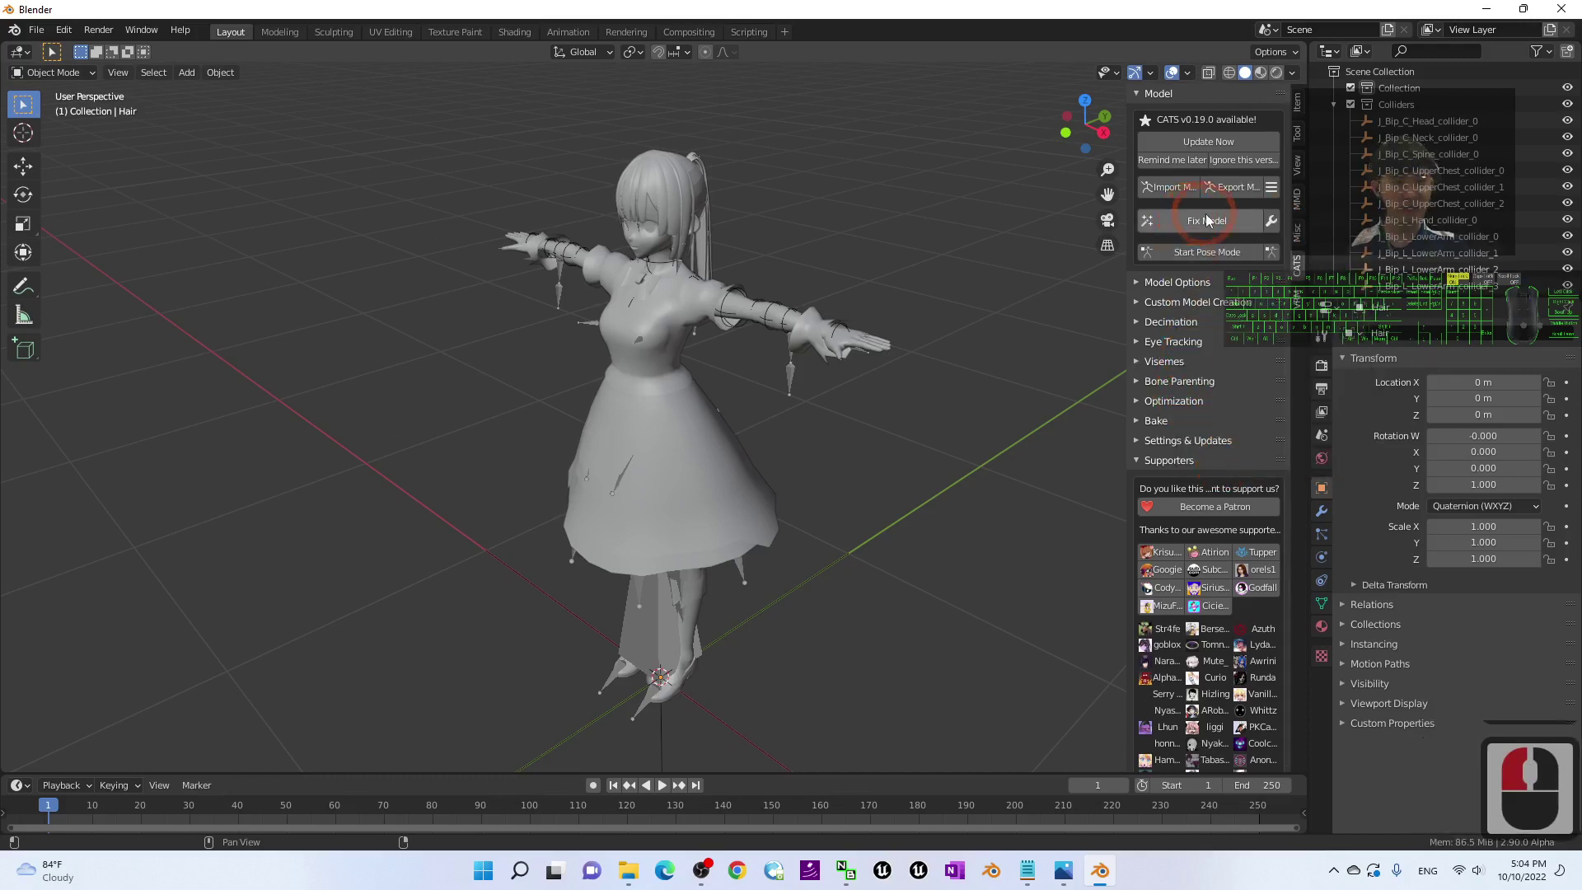
pyautogui.click(1208, 221)
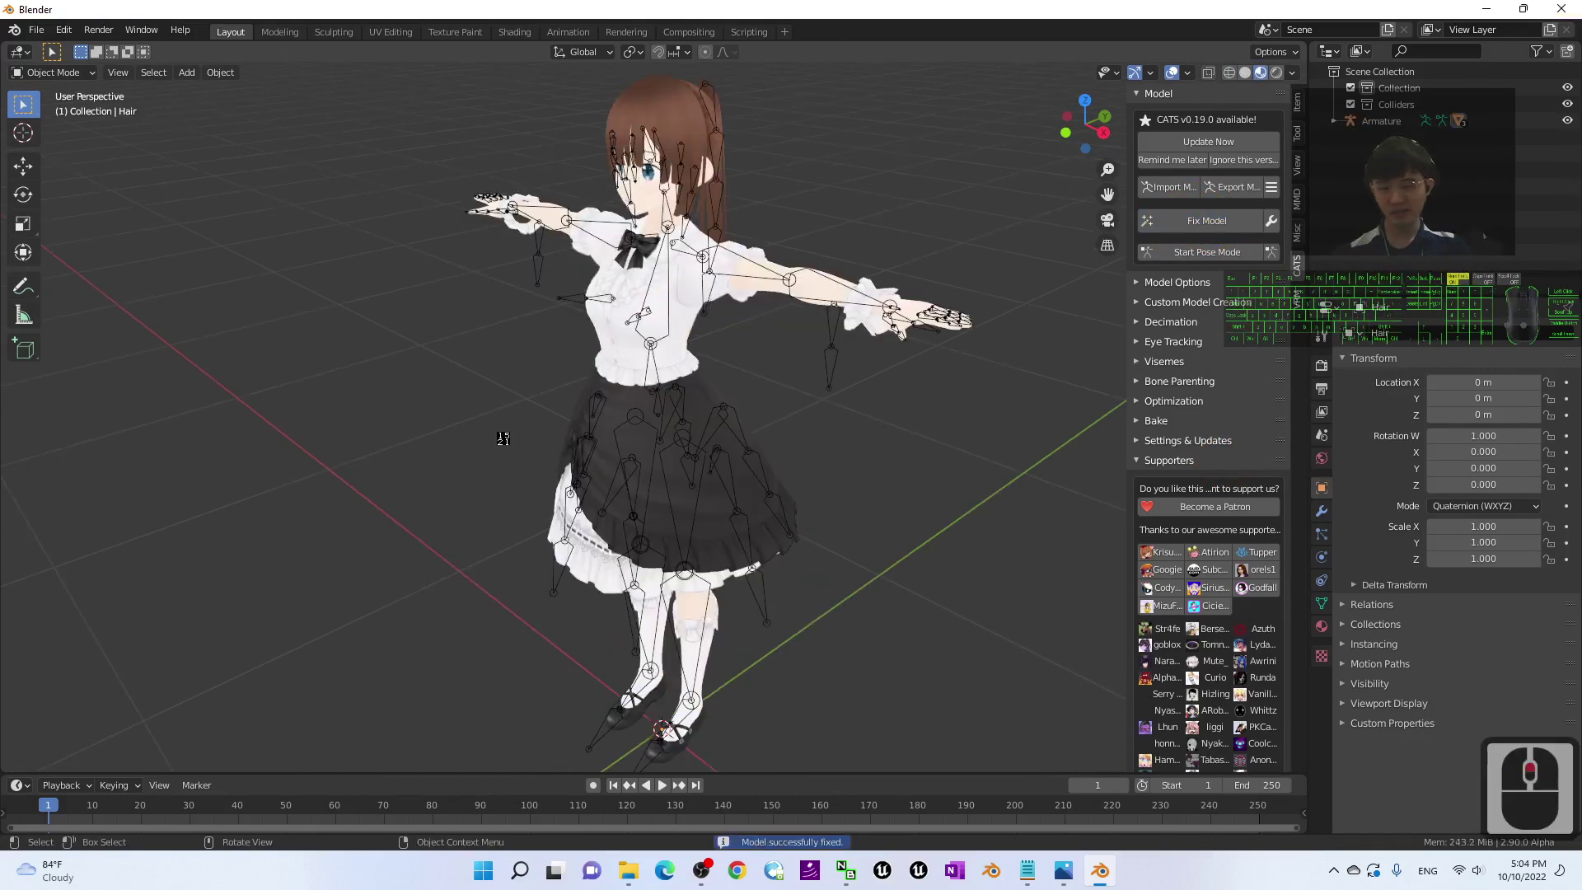
pyautogui.moveTo(501, 437)
pyautogui.mouseDown(button='middle')
pyautogui.moveTo(595, 436)
pyautogui.moveTo(497, 434)
pyautogui.mouseUp(button='middle')
# - Shrink the Blender window and save the scene to the Desktop folder as VroidFemale01
pyautogui.moveTo(775, 10); pyautogui.dragTo(889, 153)
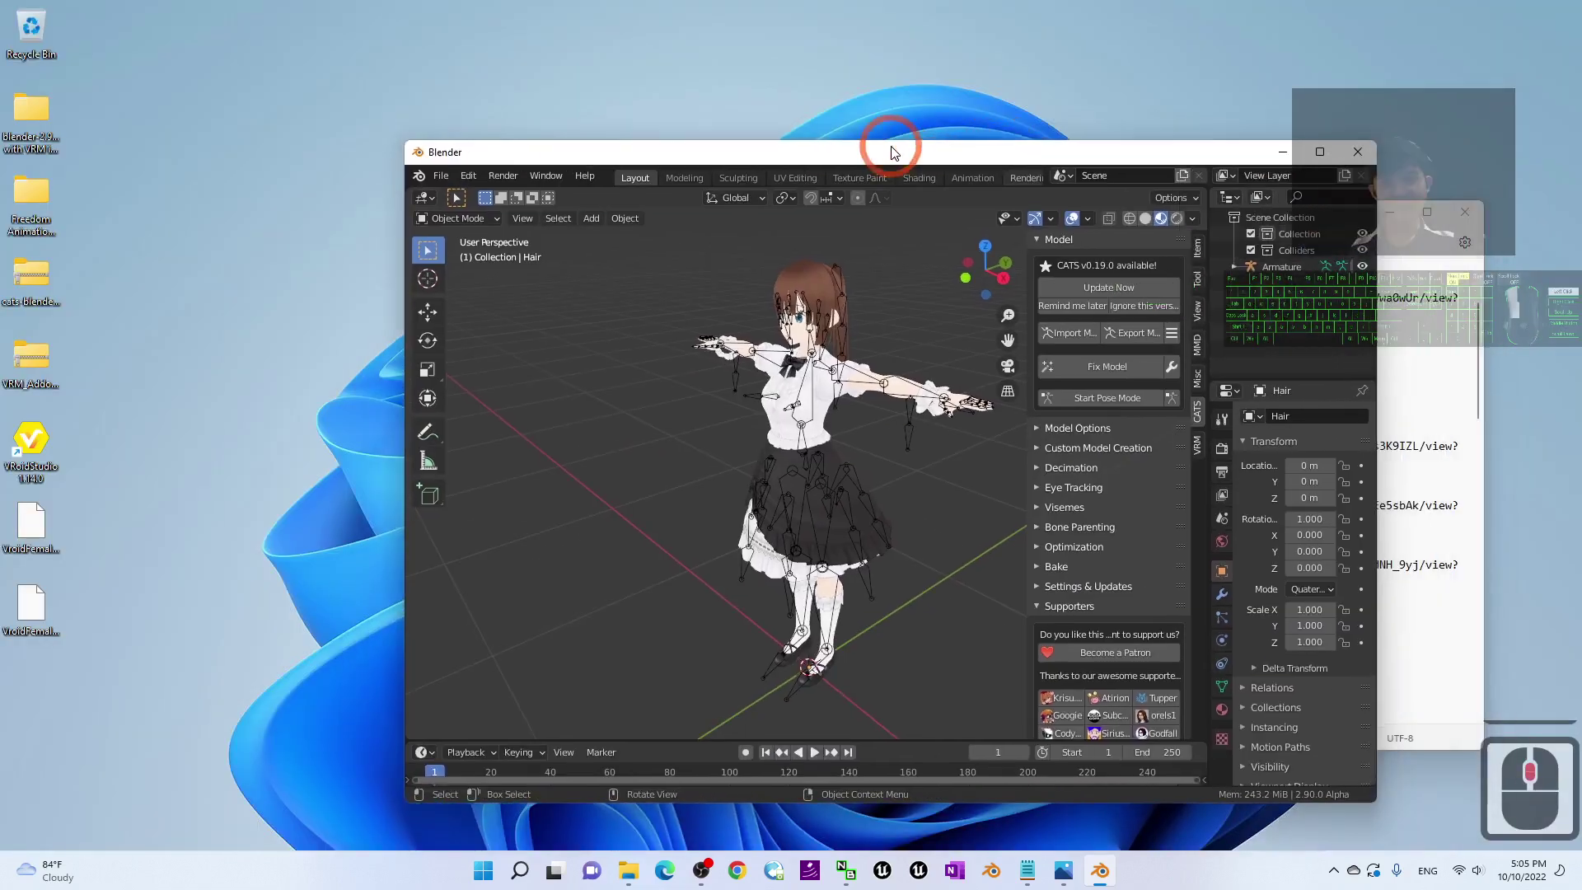
pyautogui.click(440, 176)
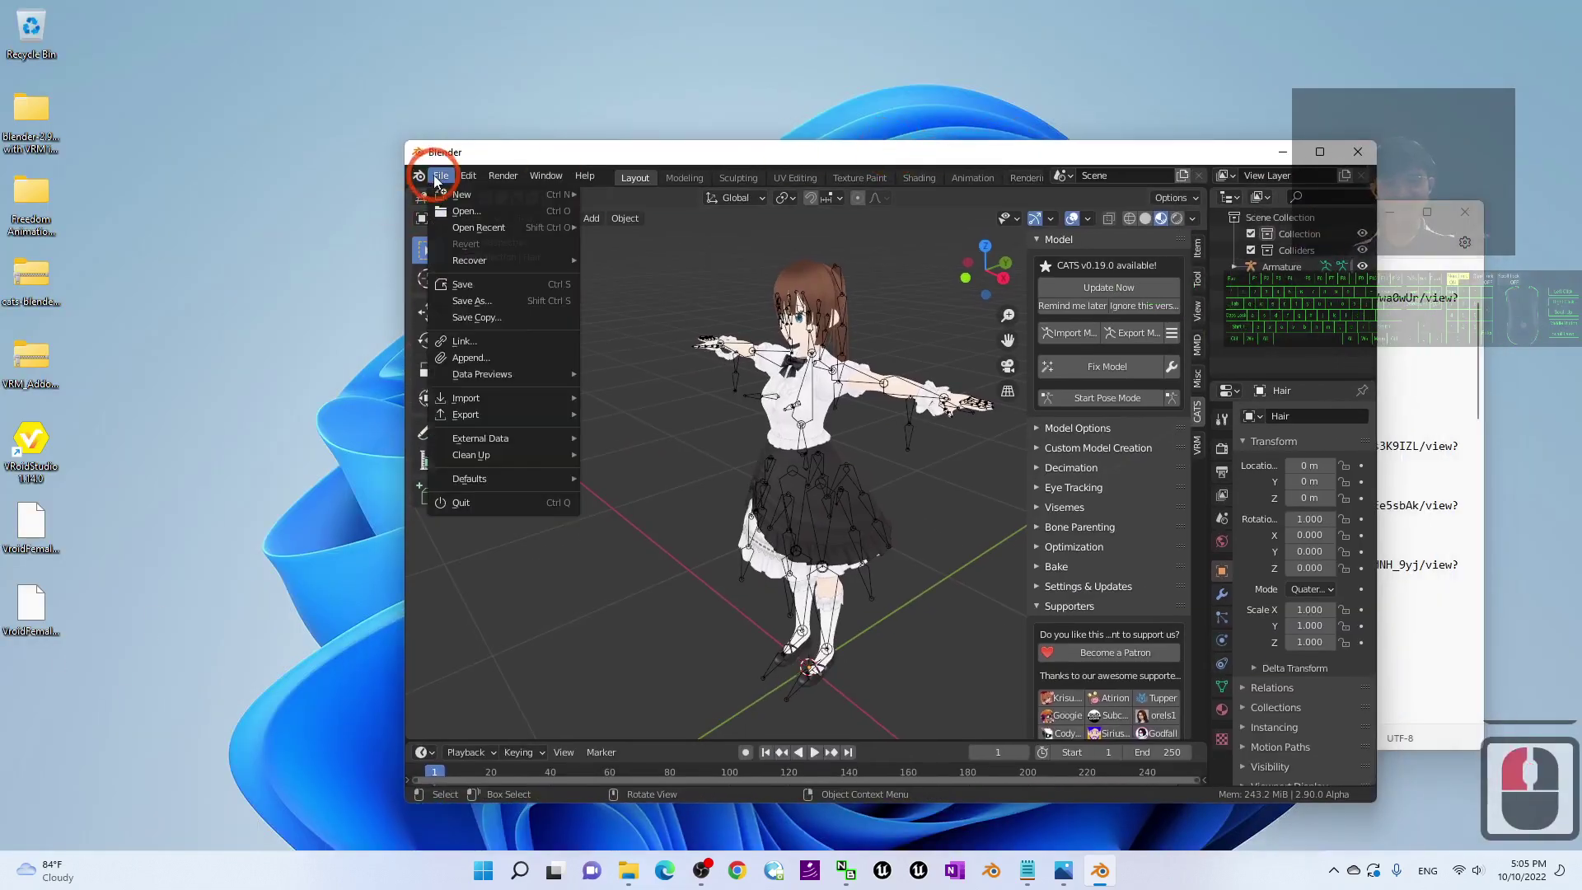
pyautogui.click(482, 299)
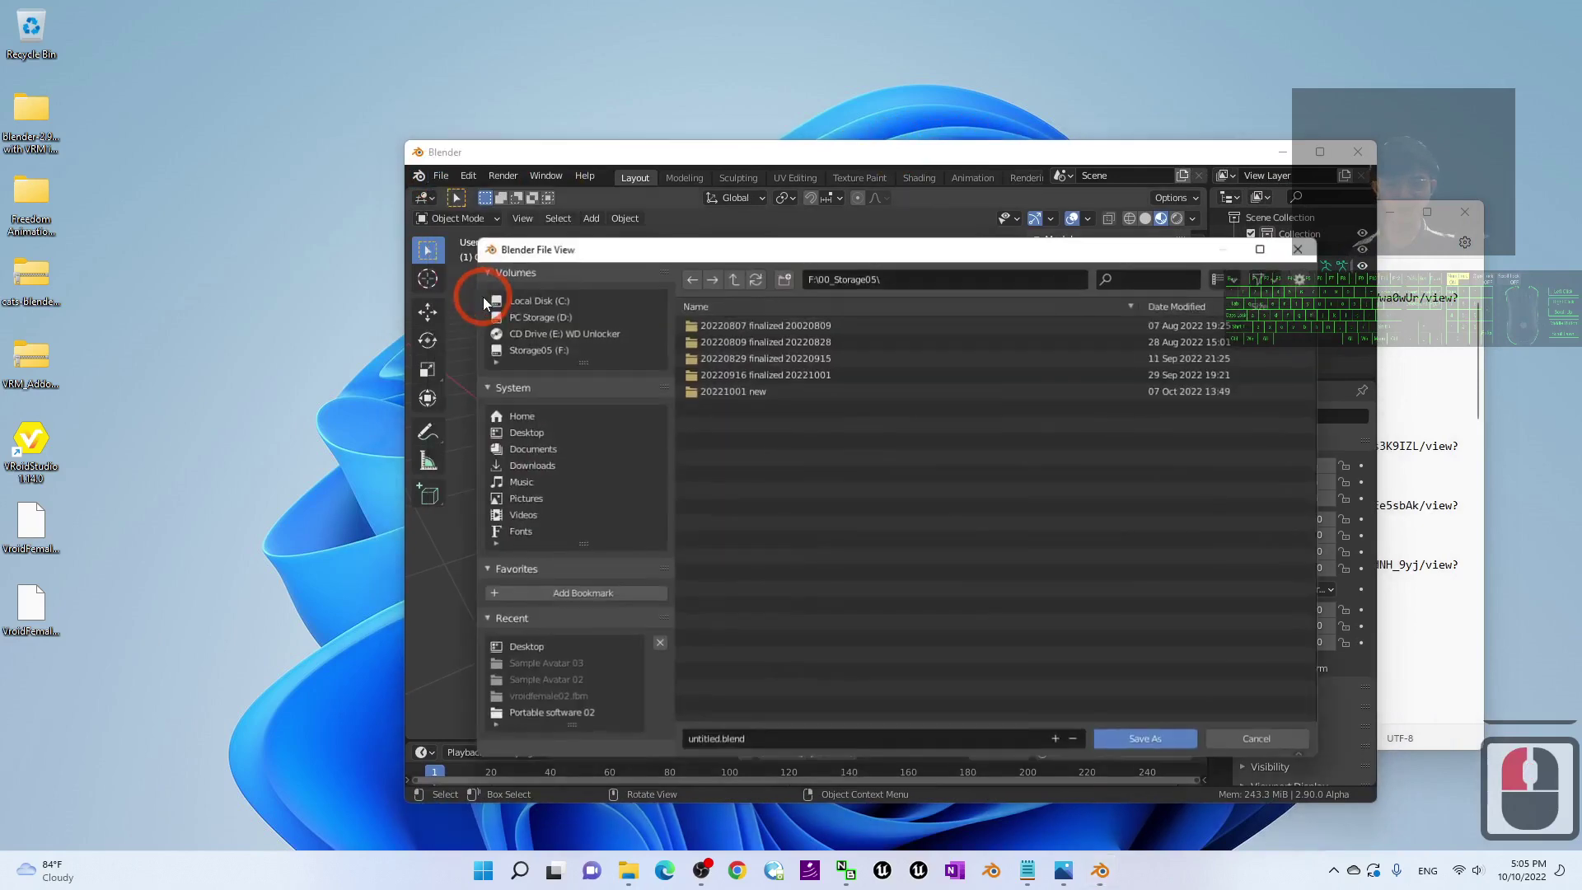
pyautogui.click(515, 434)
pyautogui.click(770, 739)
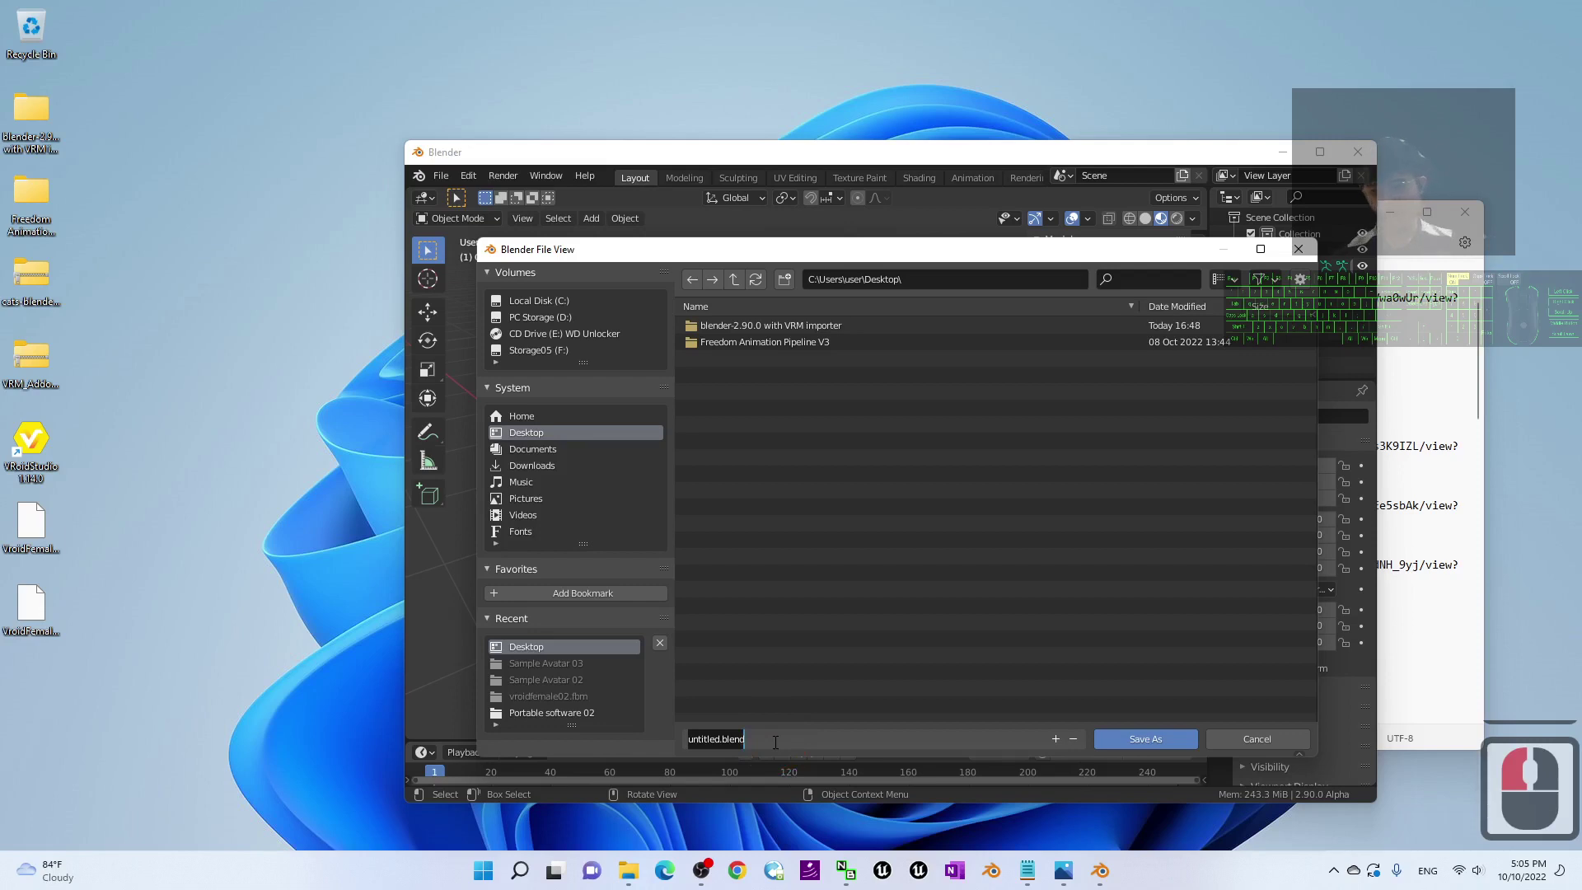
pyautogui.write('VroidFem')
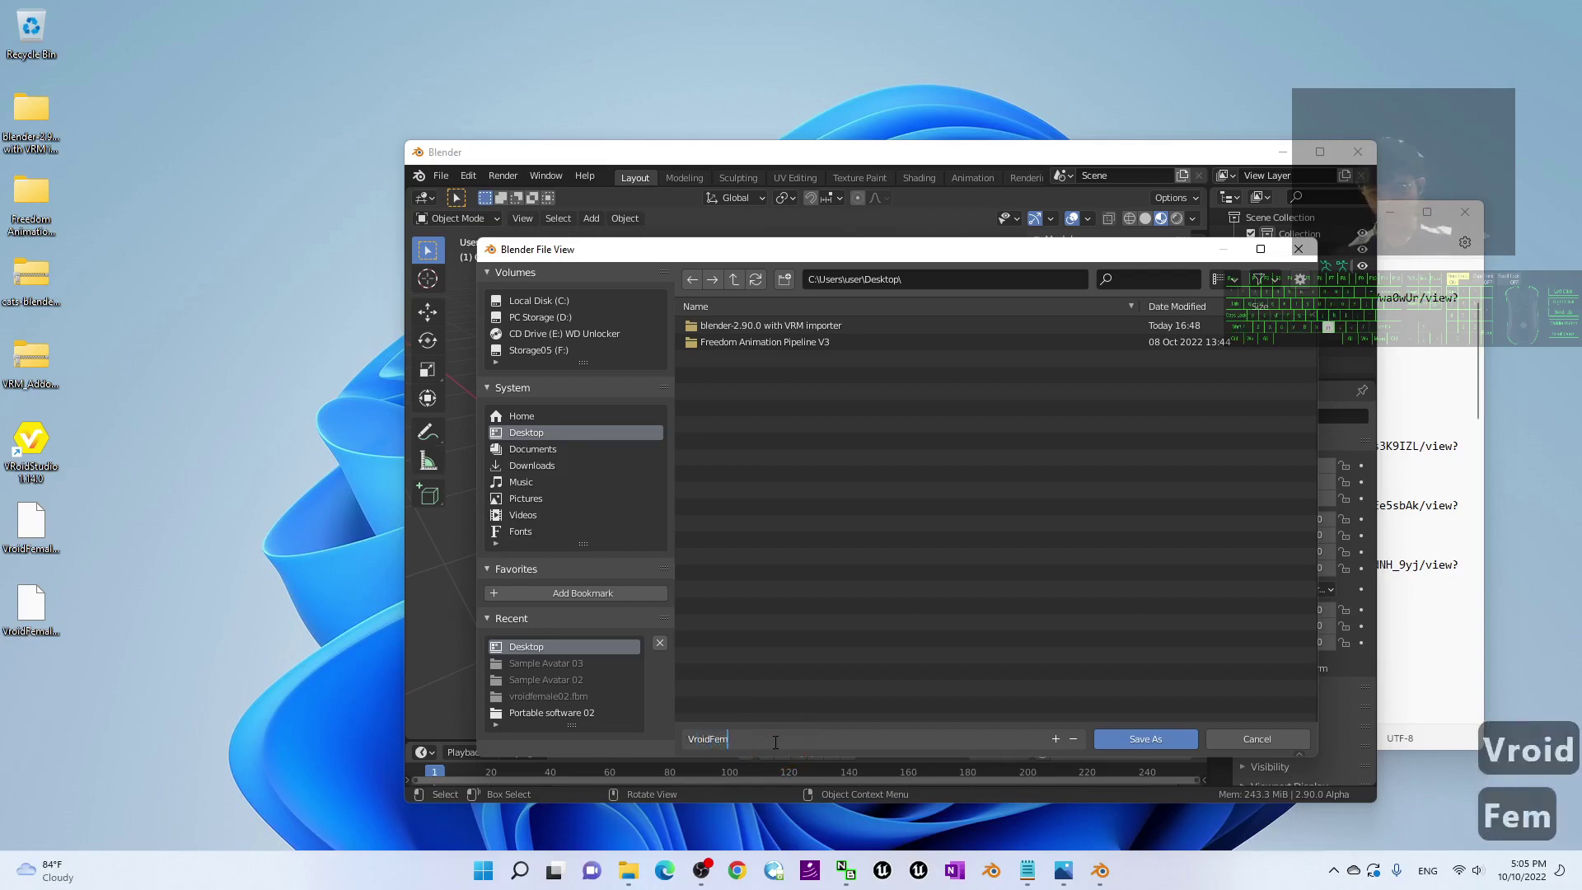
pyautogui.write('ale01')
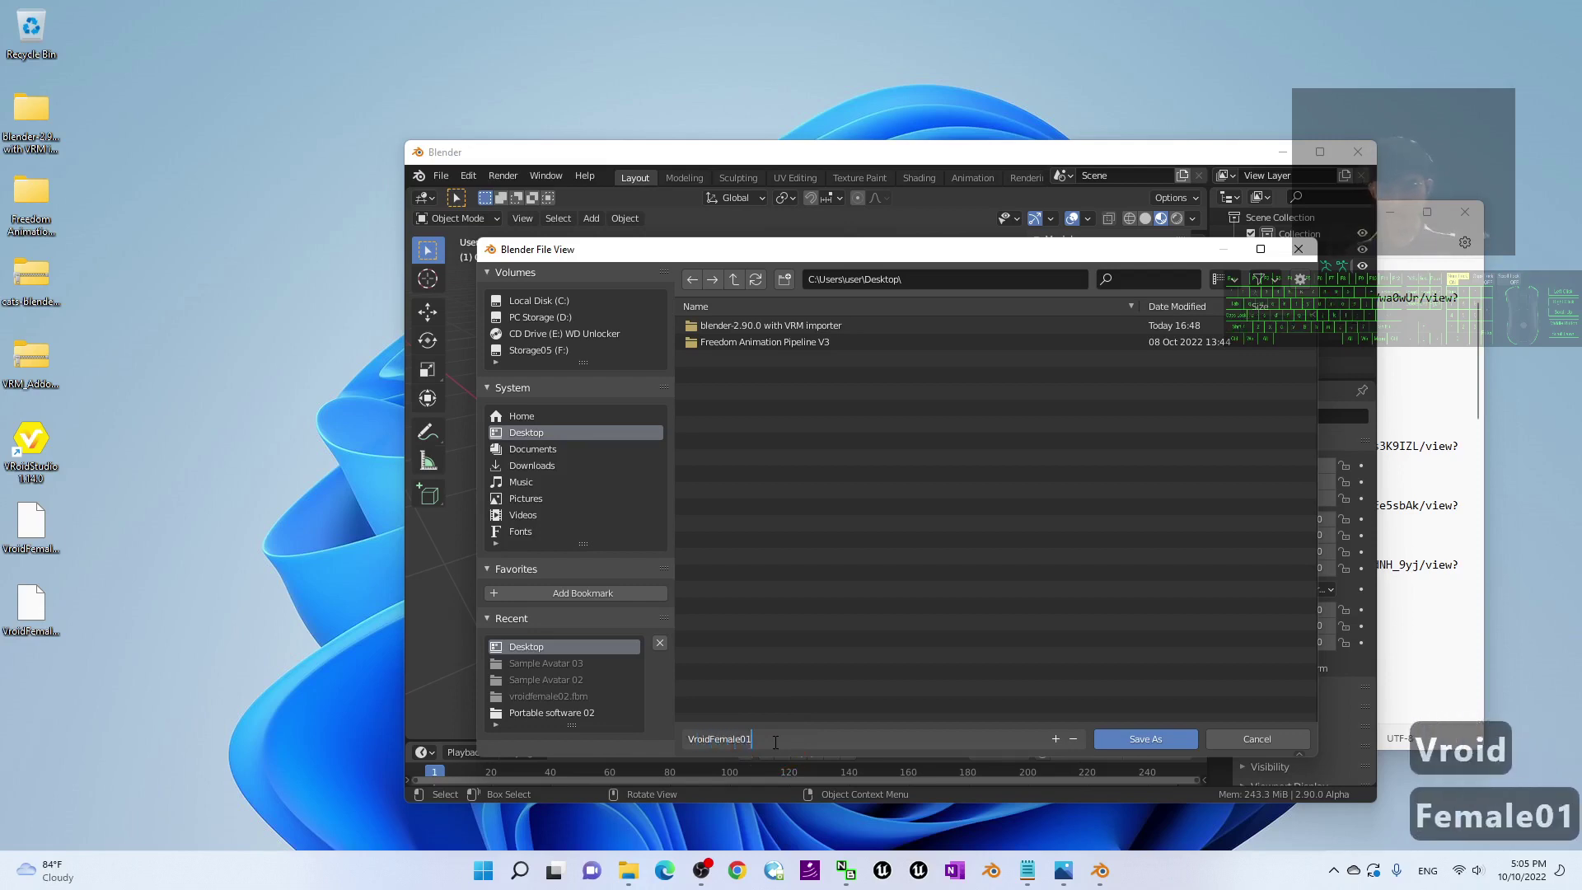
pyautogui.click(1165, 738)
pyautogui.click(1165, 738)
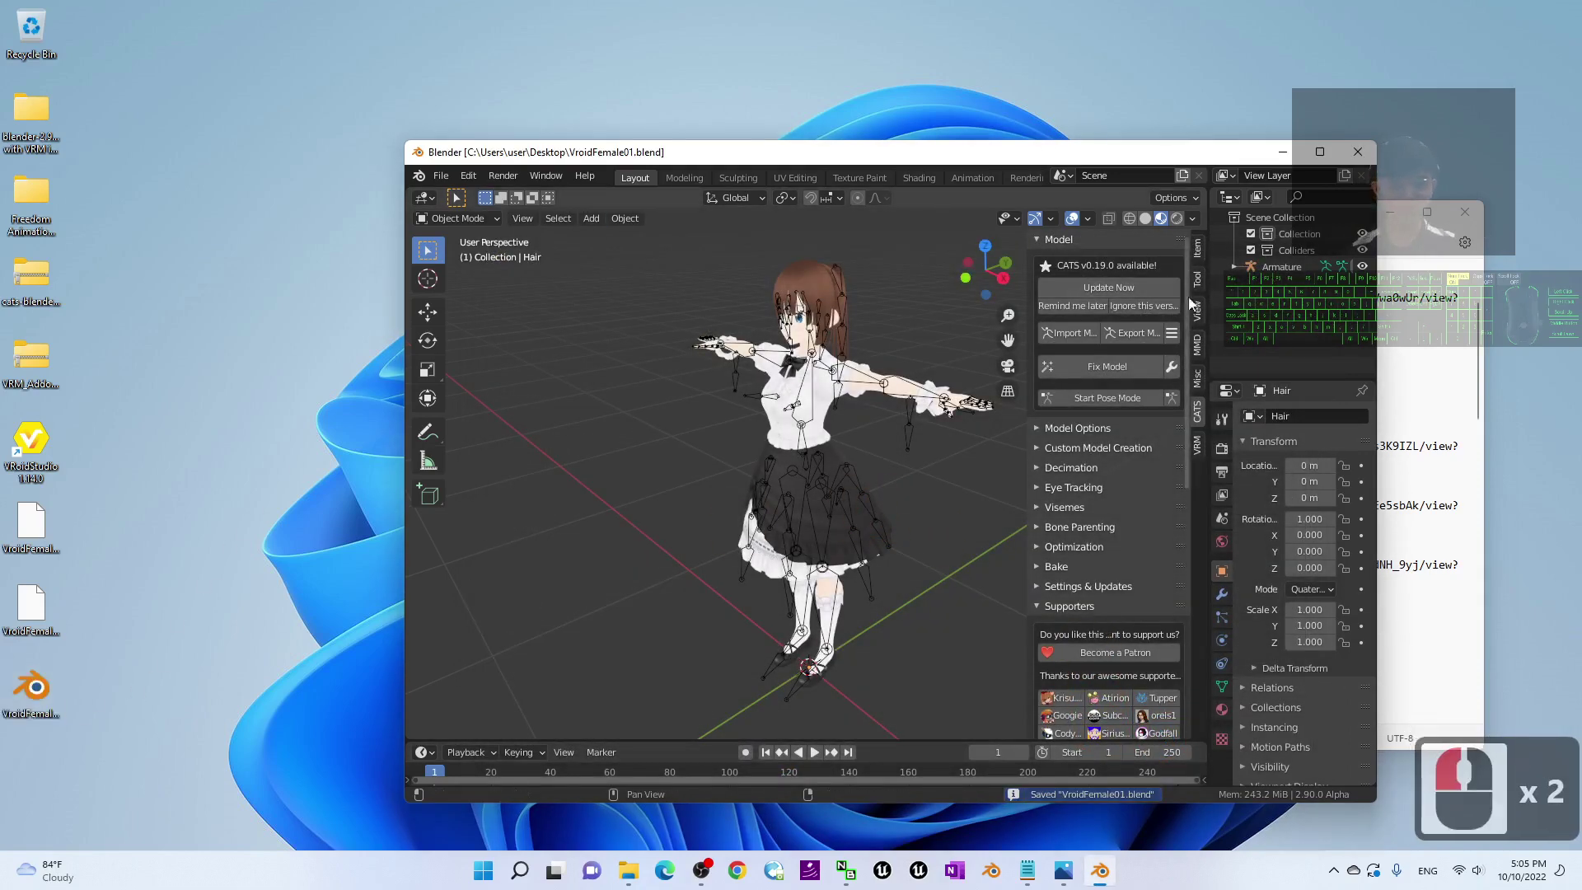
# - Start the CATS model export without joining the meshes, targeting VroidFemale01.fbx in the Desktop folder
pyautogui.click(1141, 334)
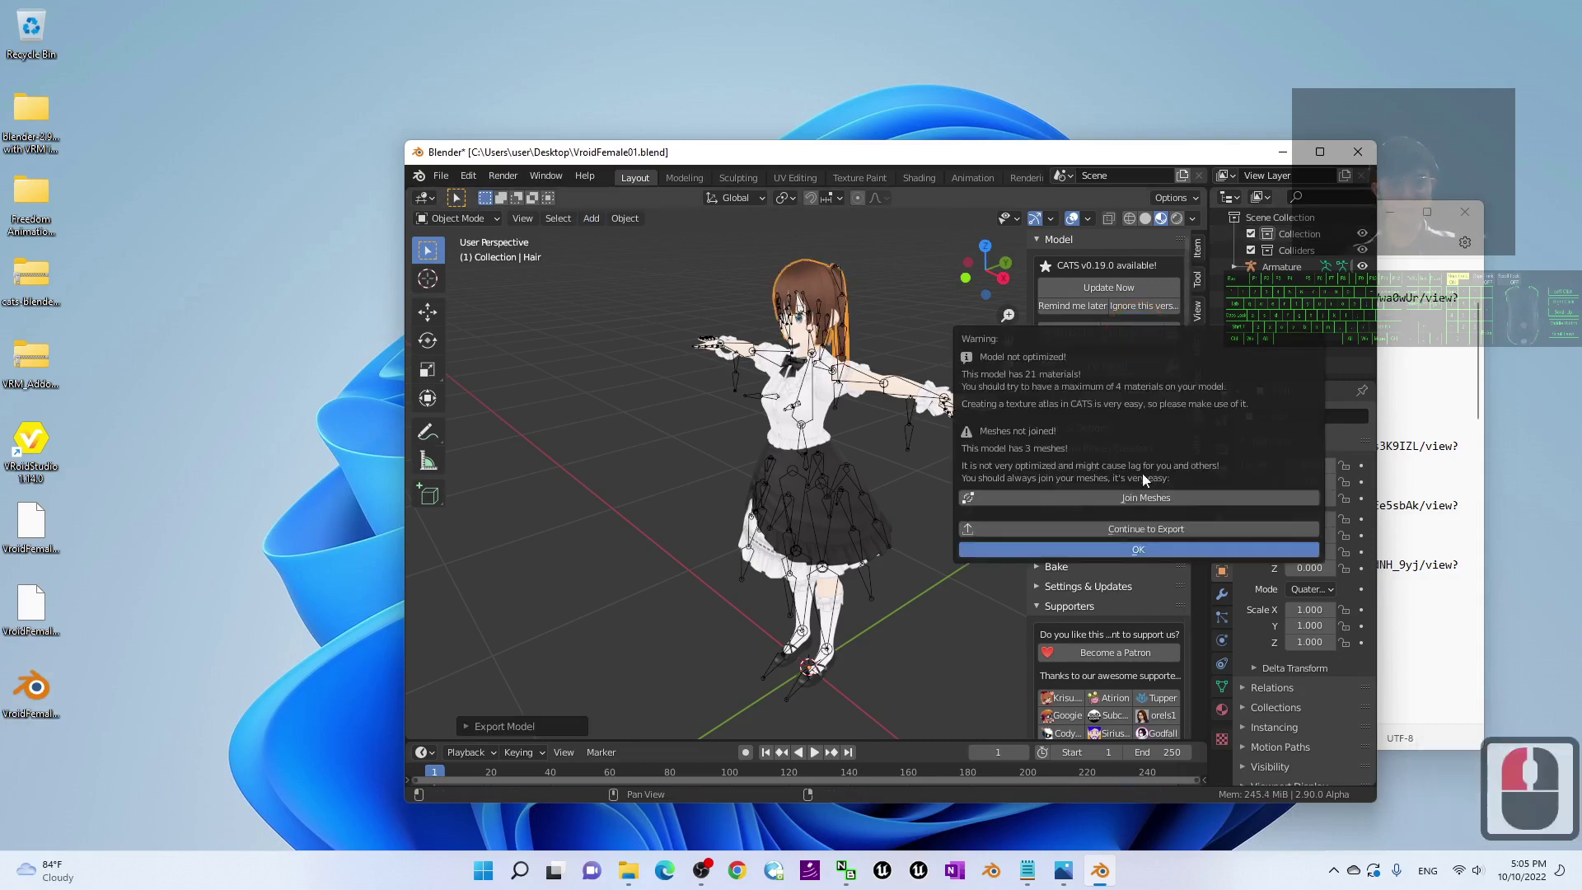
pyautogui.click(1137, 531)
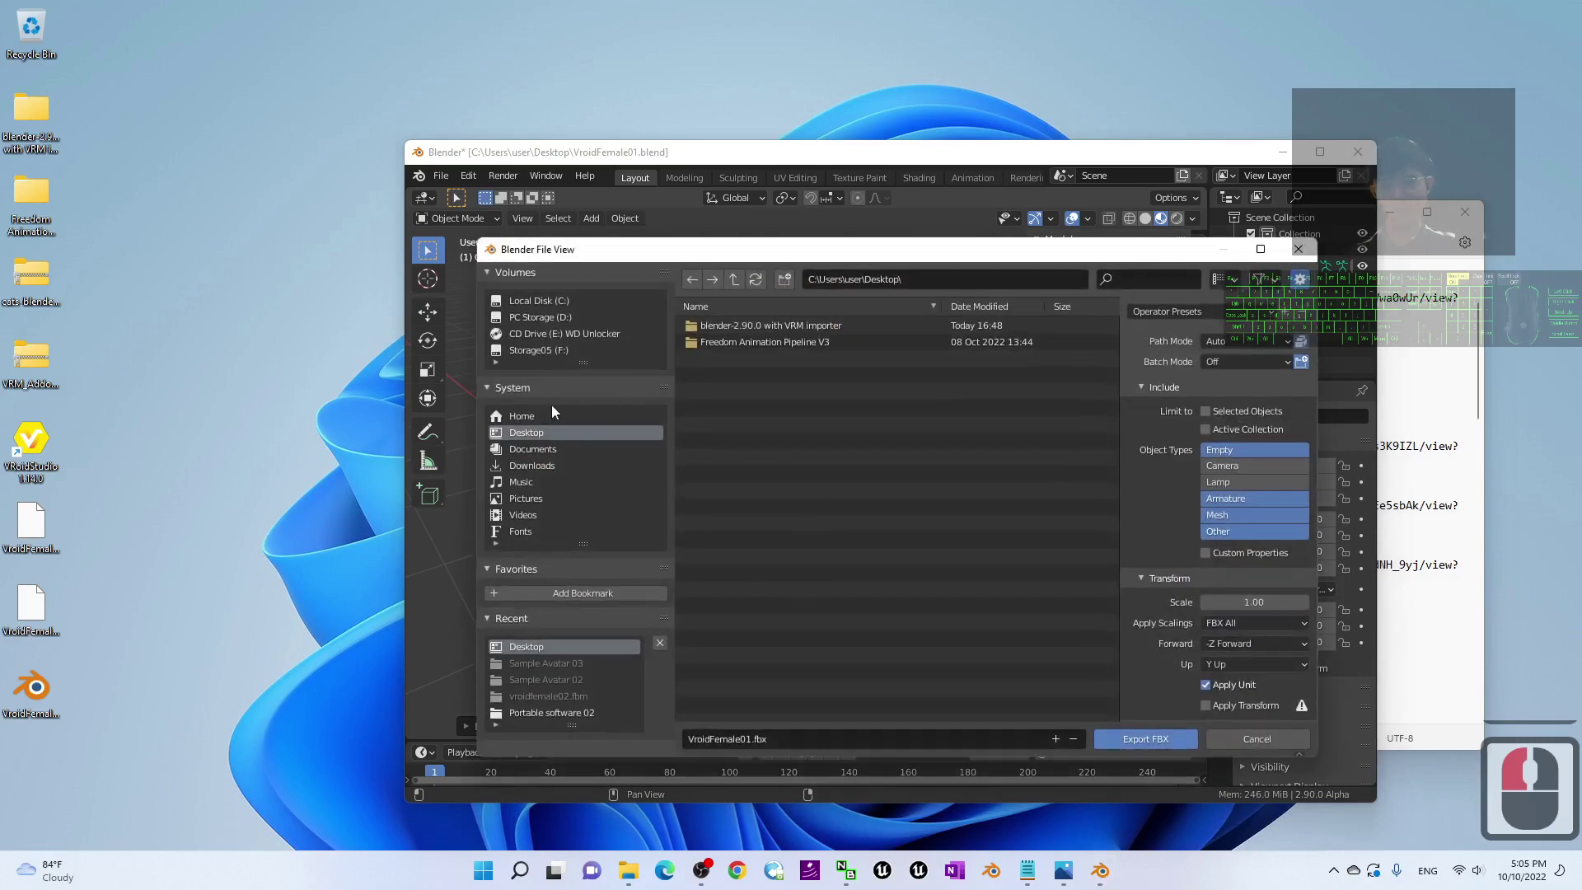
pyautogui.click(522, 433)
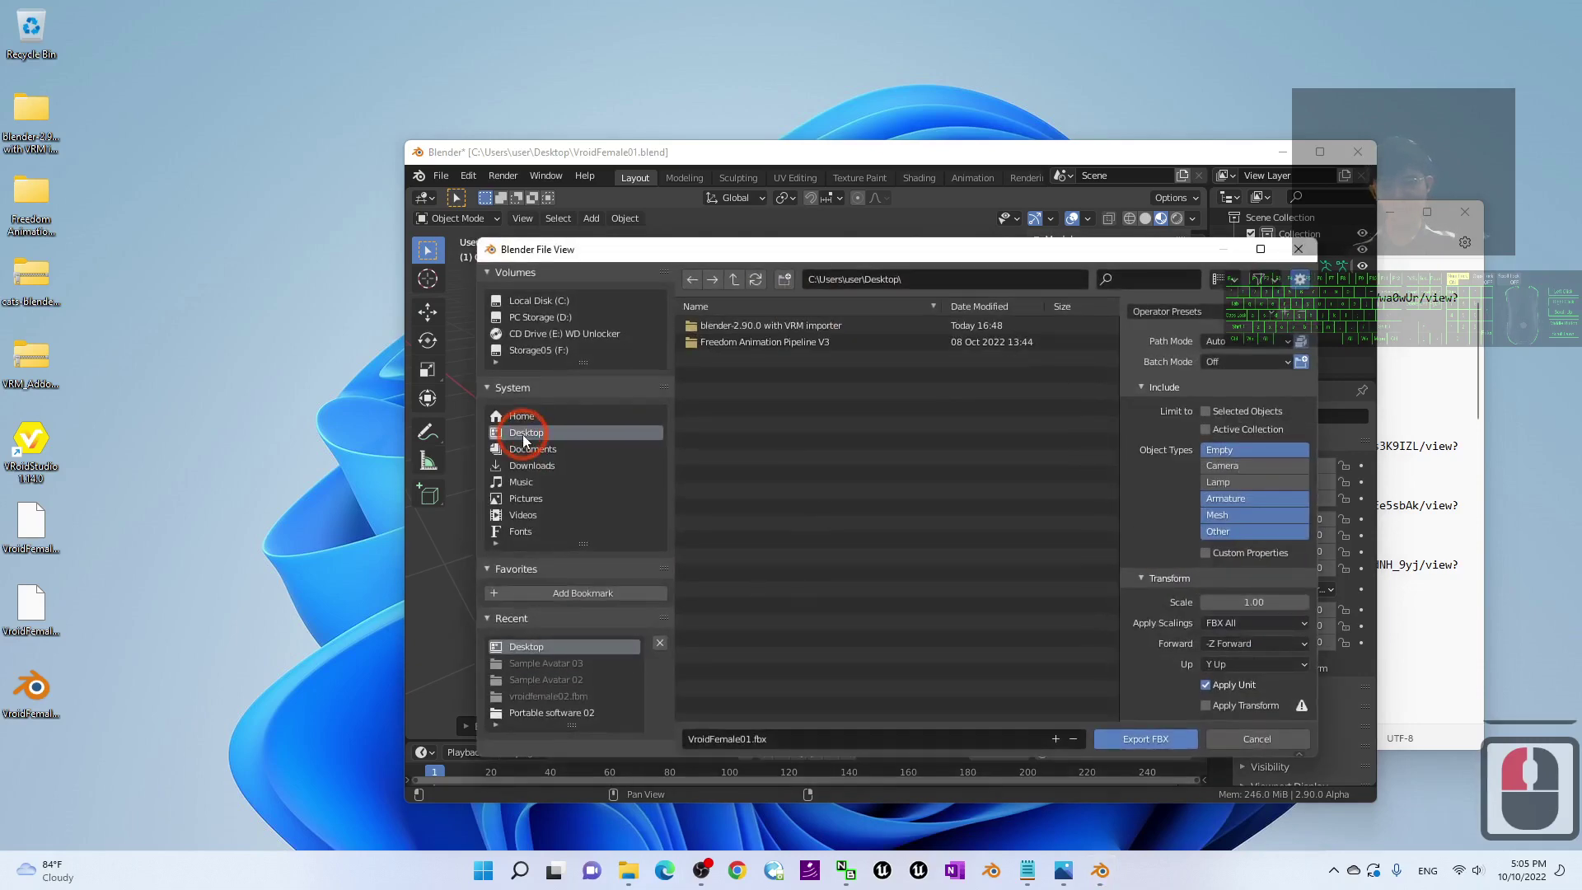
pyautogui.click(733, 743)
pyautogui.click(782, 738)
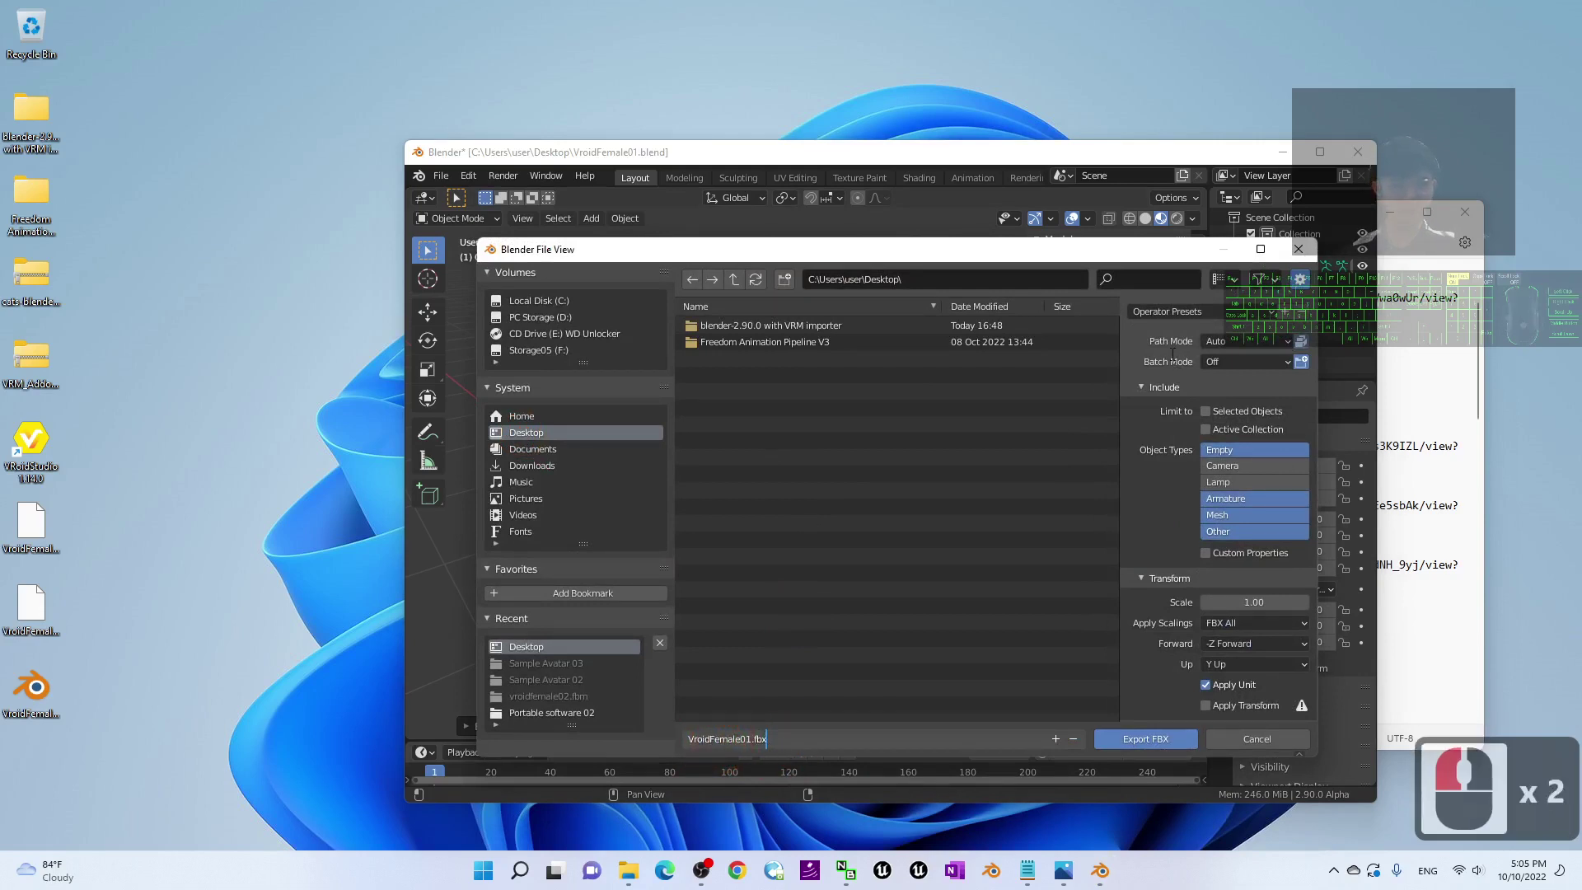
# - Set the export's Path Mode to Copy with embedded textures and export the FBX file
pyautogui.click(1234, 341)
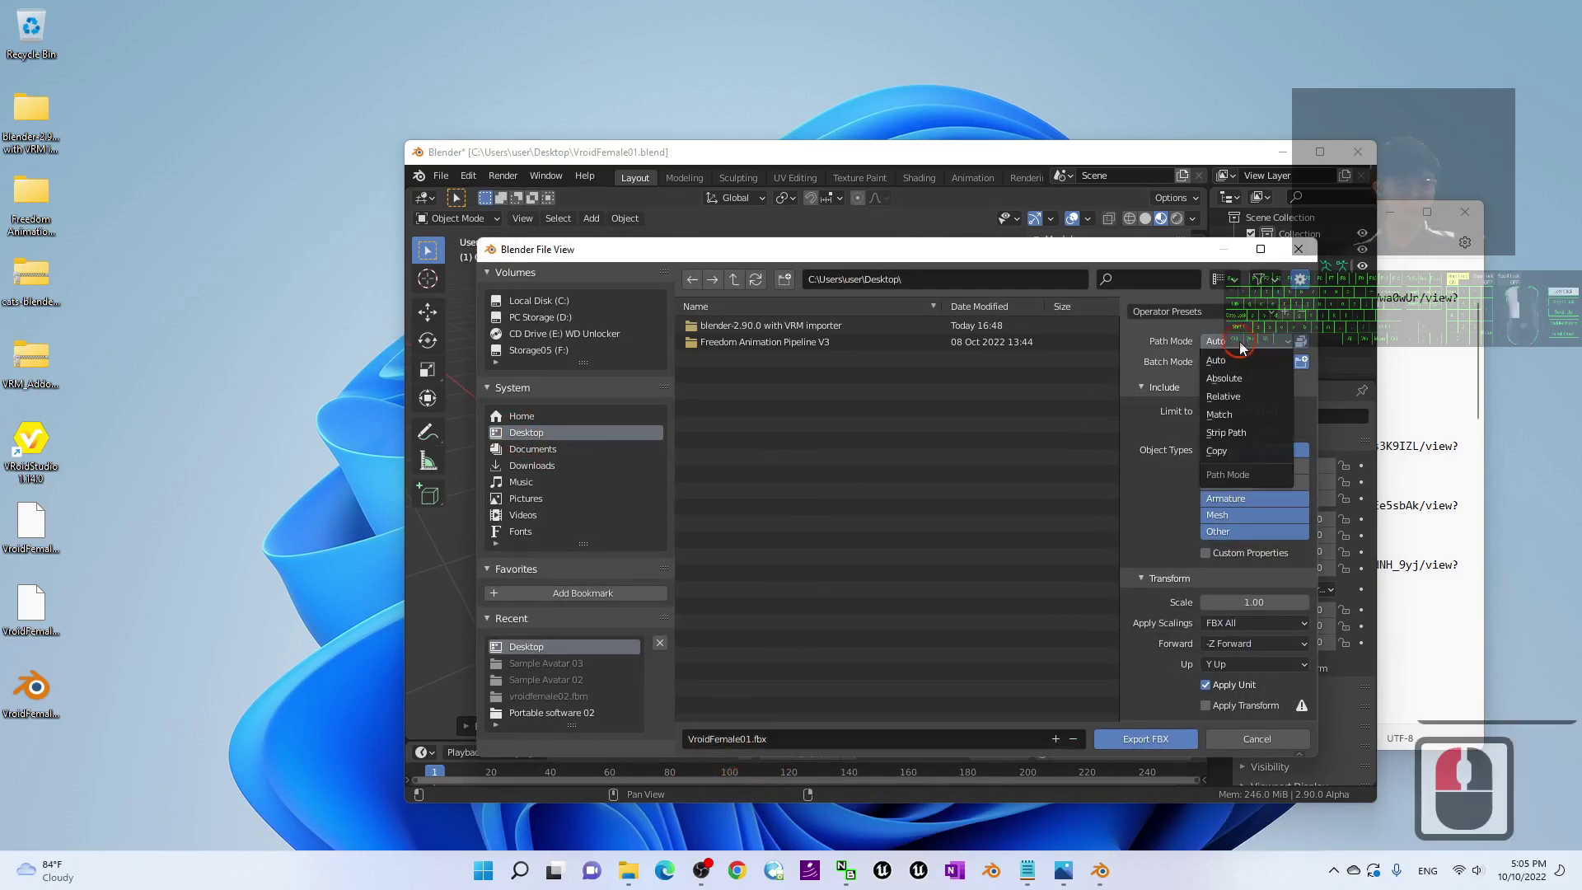
pyautogui.click(1220, 449)
pyautogui.click(1302, 342)
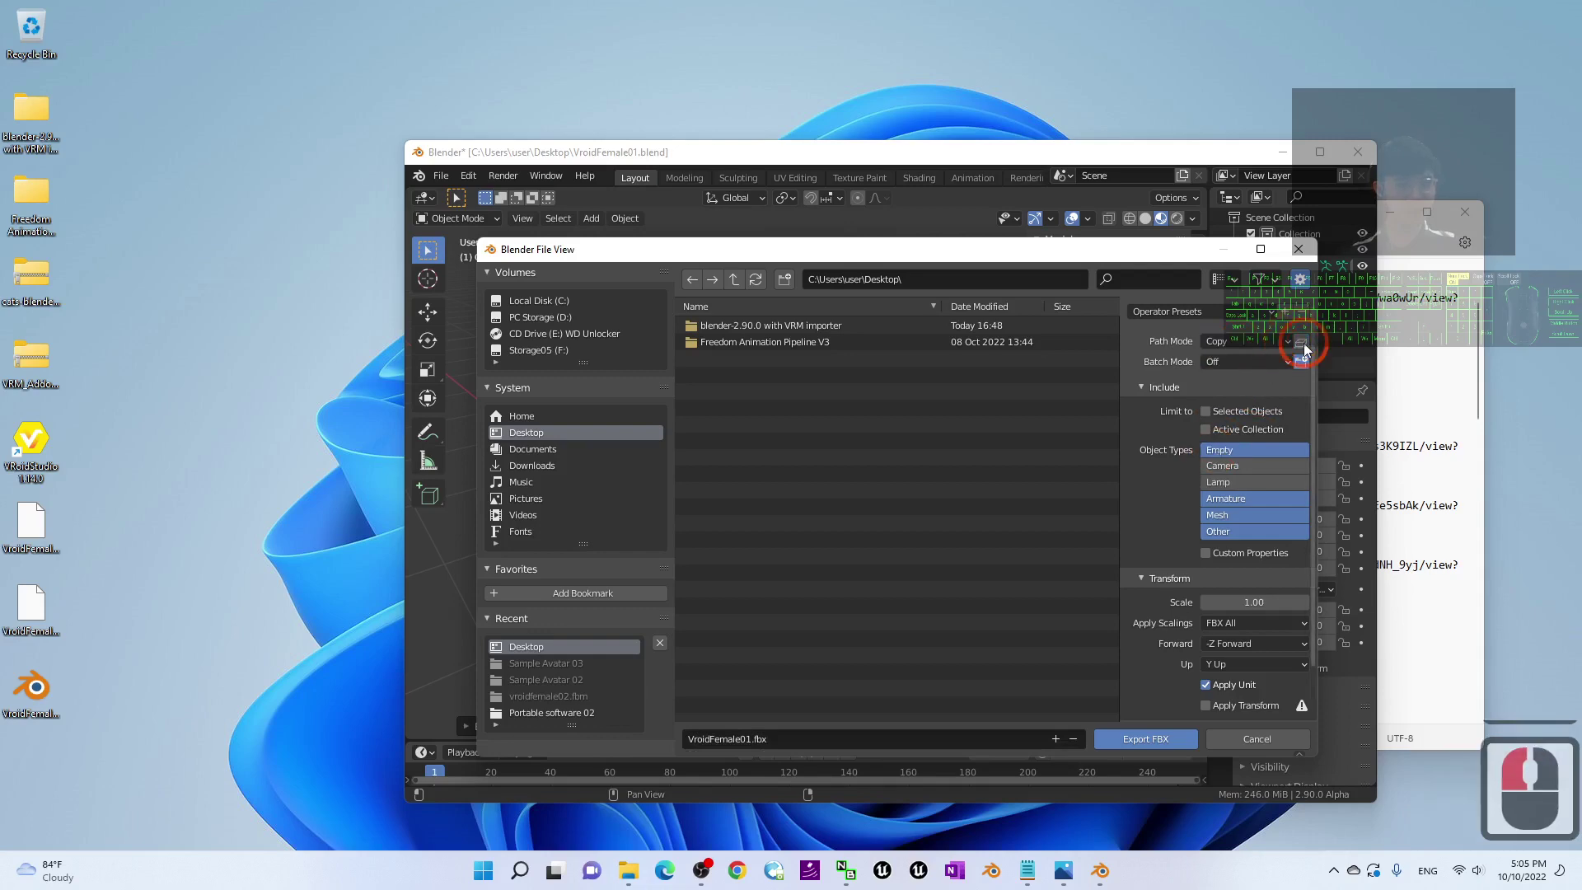
pyautogui.click(1131, 739)
pyautogui.click(919, 531)
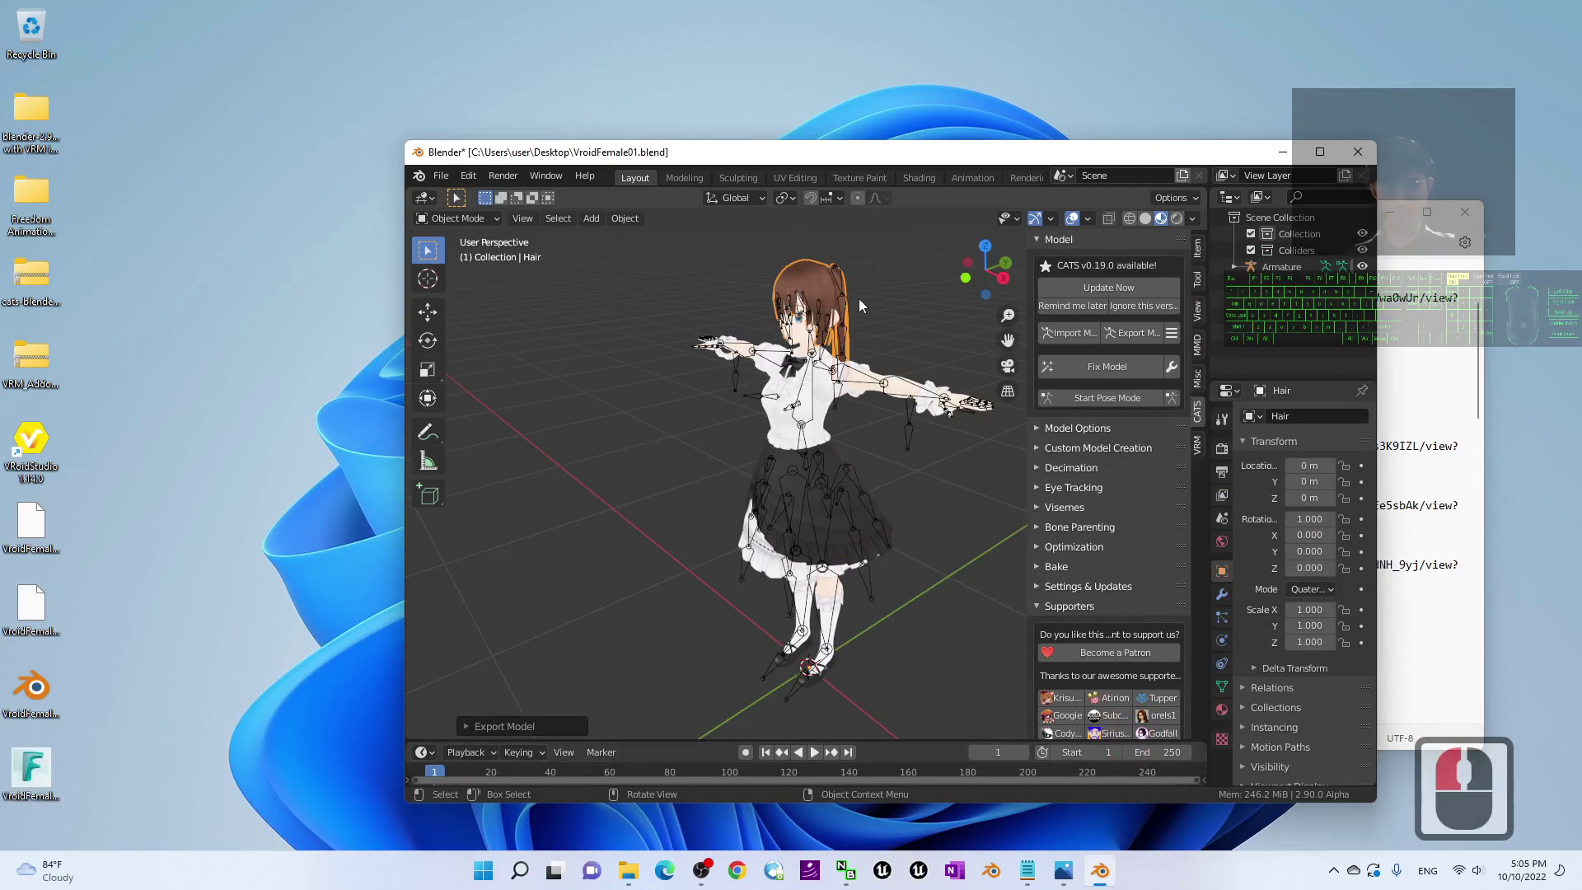
# - Open the exported VroidFemale01.fbx from the desktop in Autodesk FBX Review and examine the textured avatar
pyautogui.click(33, 763)
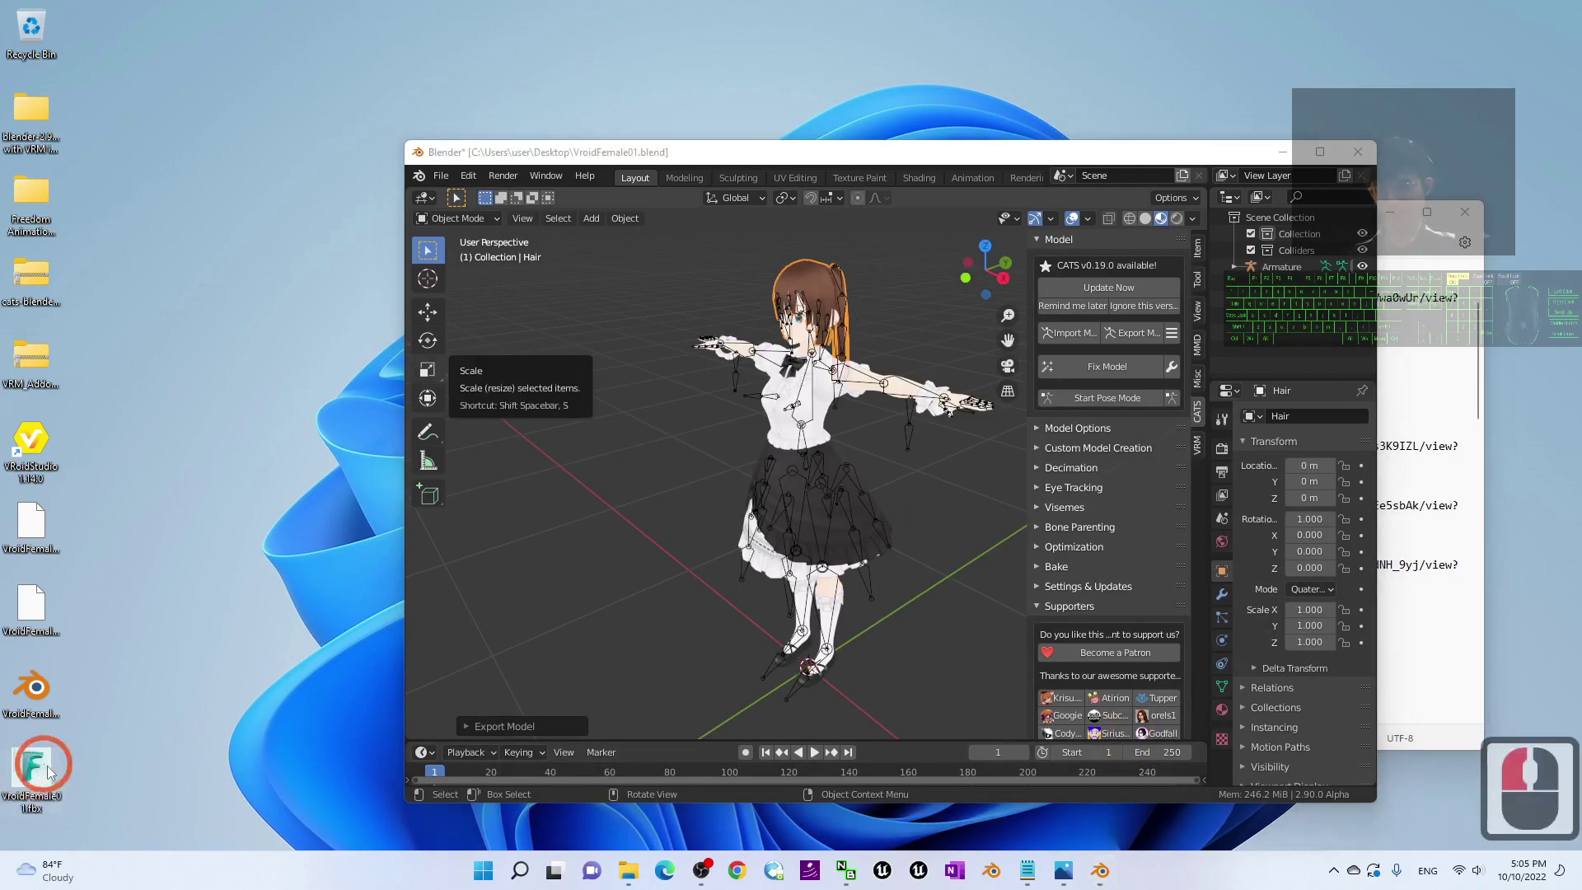
pyautogui.click(179, 716)
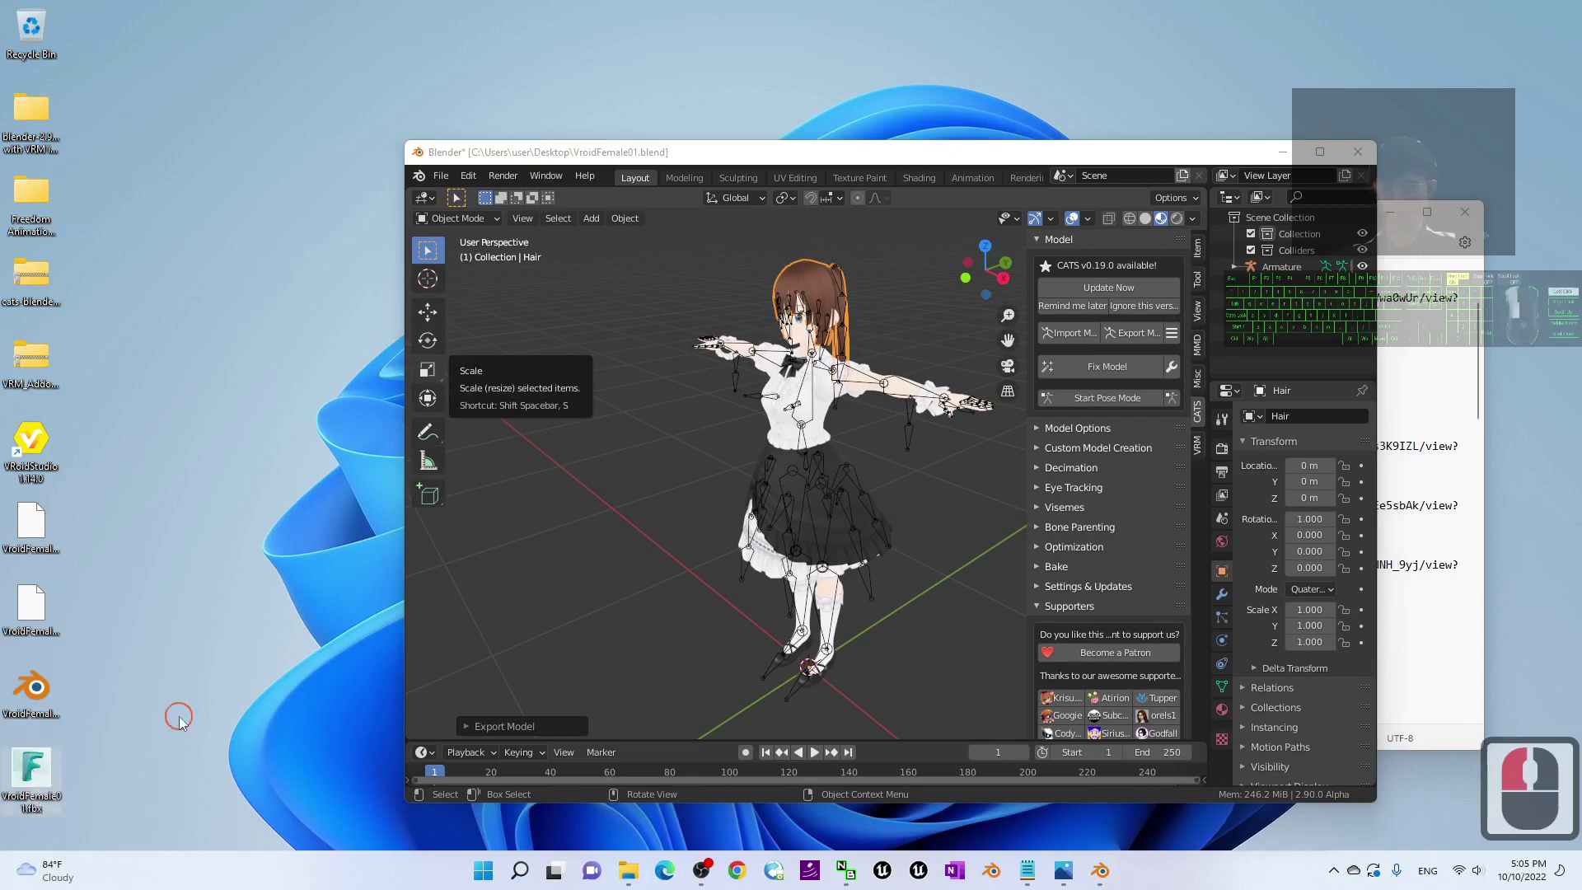
pyautogui.click(58, 765)
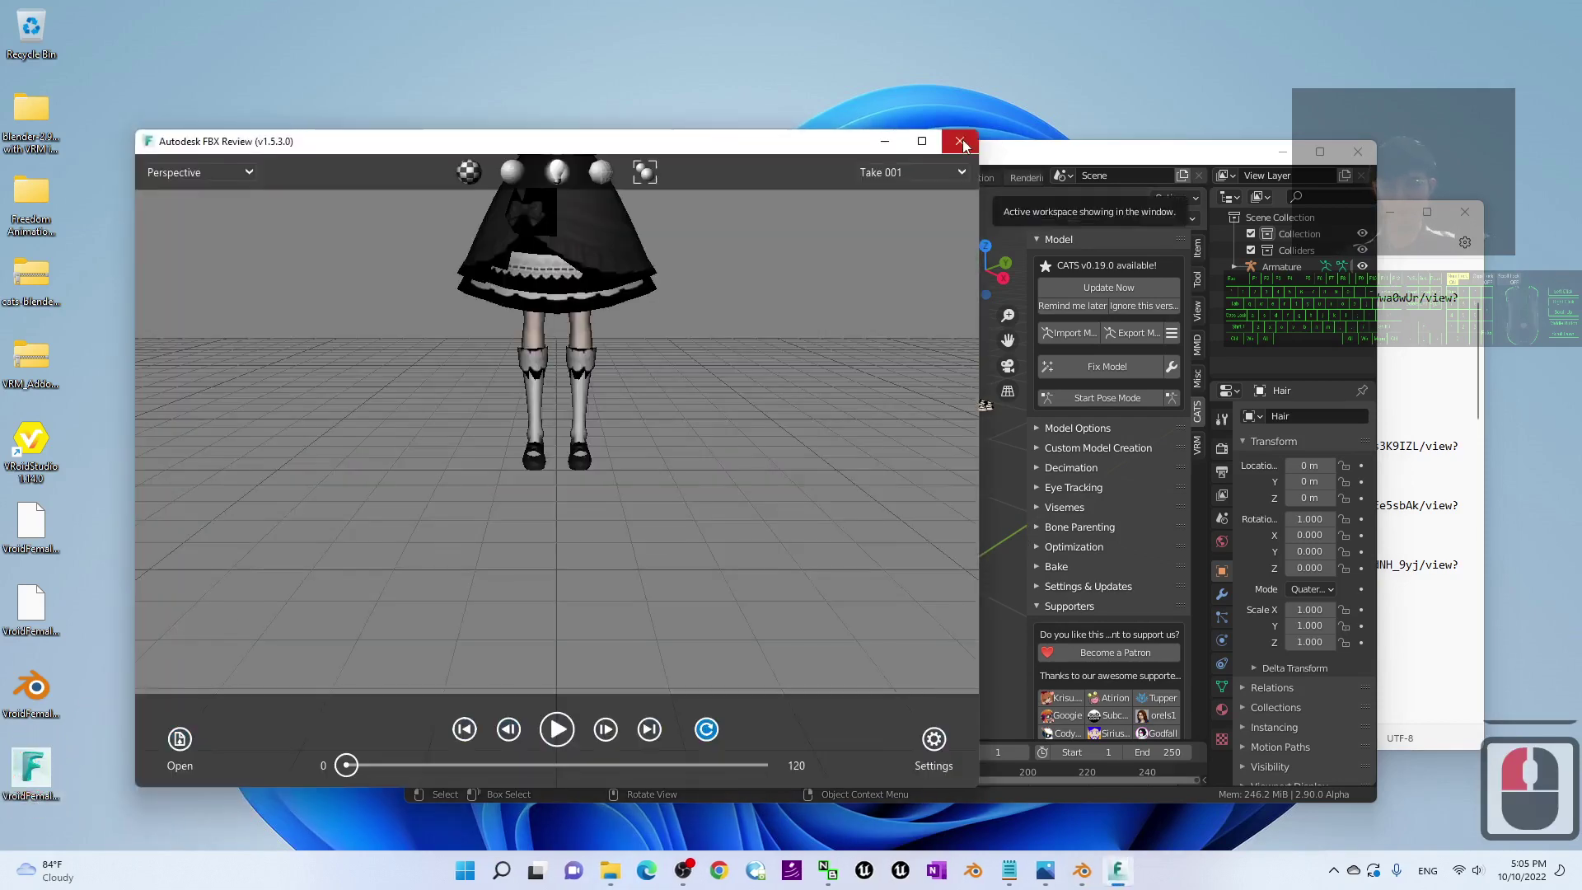
pyautogui.click(922, 141)
pyautogui.scroll(5, 805, 290)
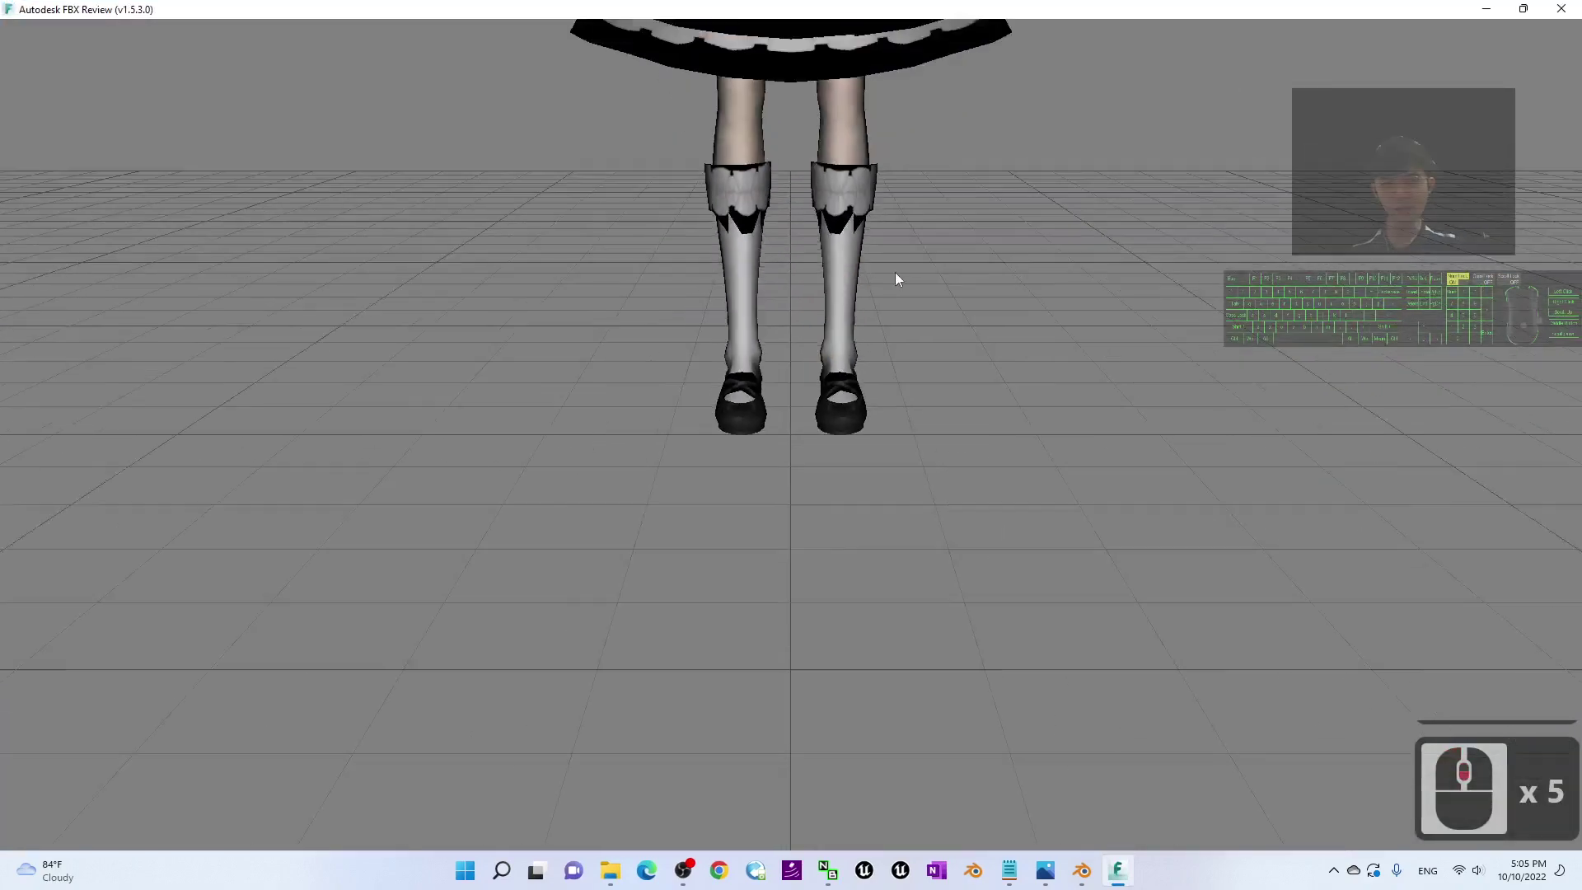
pyautogui.moveTo(1040, 265); pyautogui.dragTo(1016, 526, button='middle')
pyautogui.moveTo(1112, 329); pyautogui.dragTo(1110, 398, button='middle')
pyautogui.rightClick(1073, 411)
pyautogui.moveTo(1080, 397); pyautogui.dragTo(1194, 357)
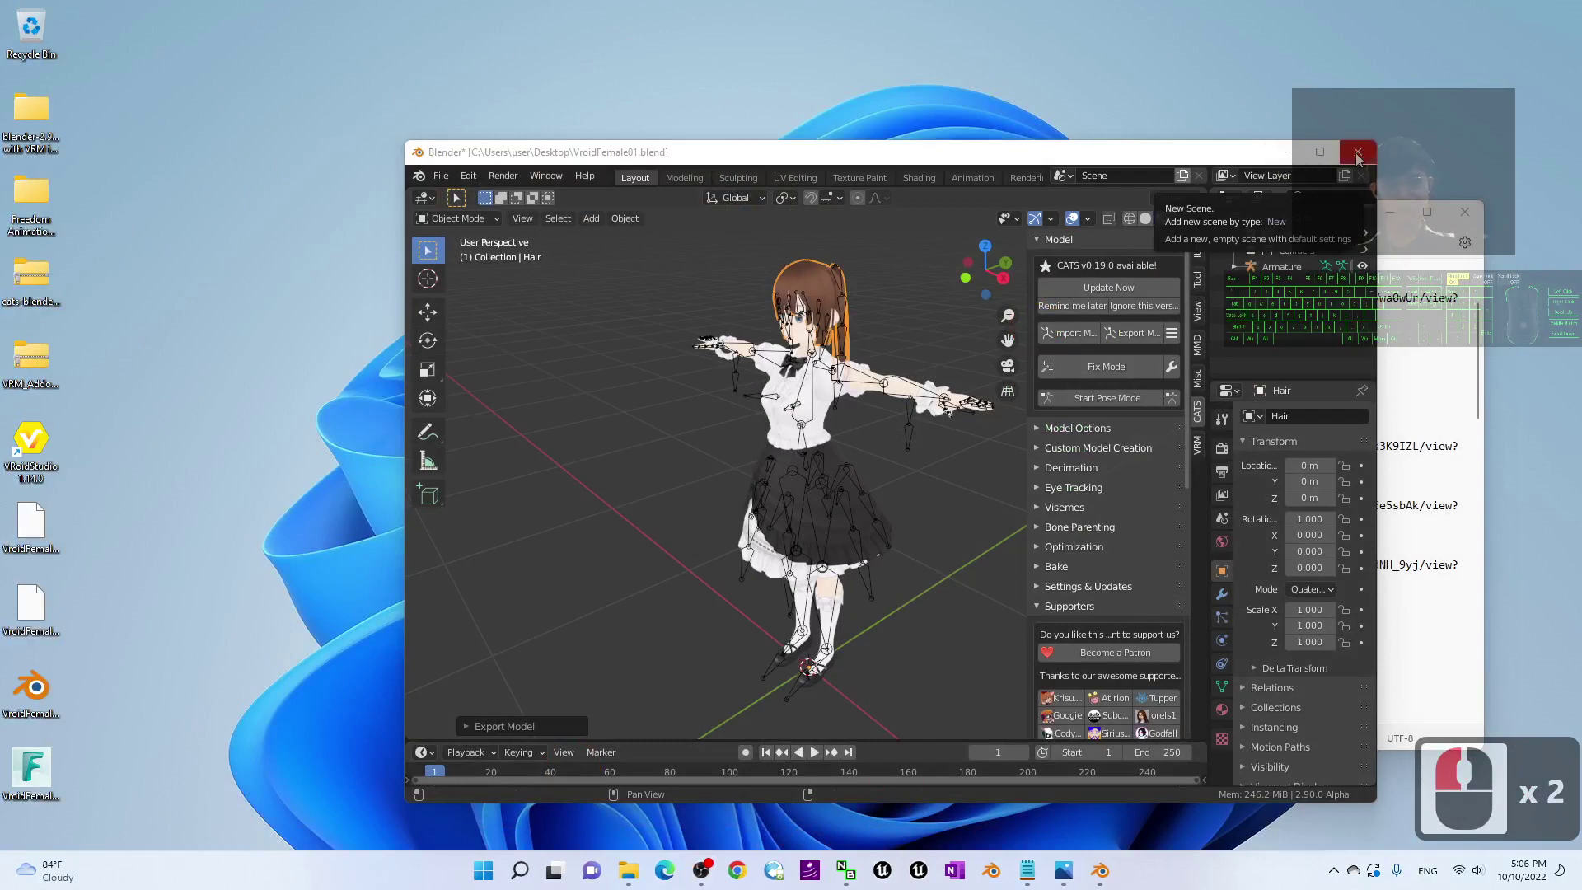
# - Close Blender while saving the changes to VroidFemale01, and minimize the note.txt window
pyautogui.click(1357, 157)
pyautogui.click(814, 507)
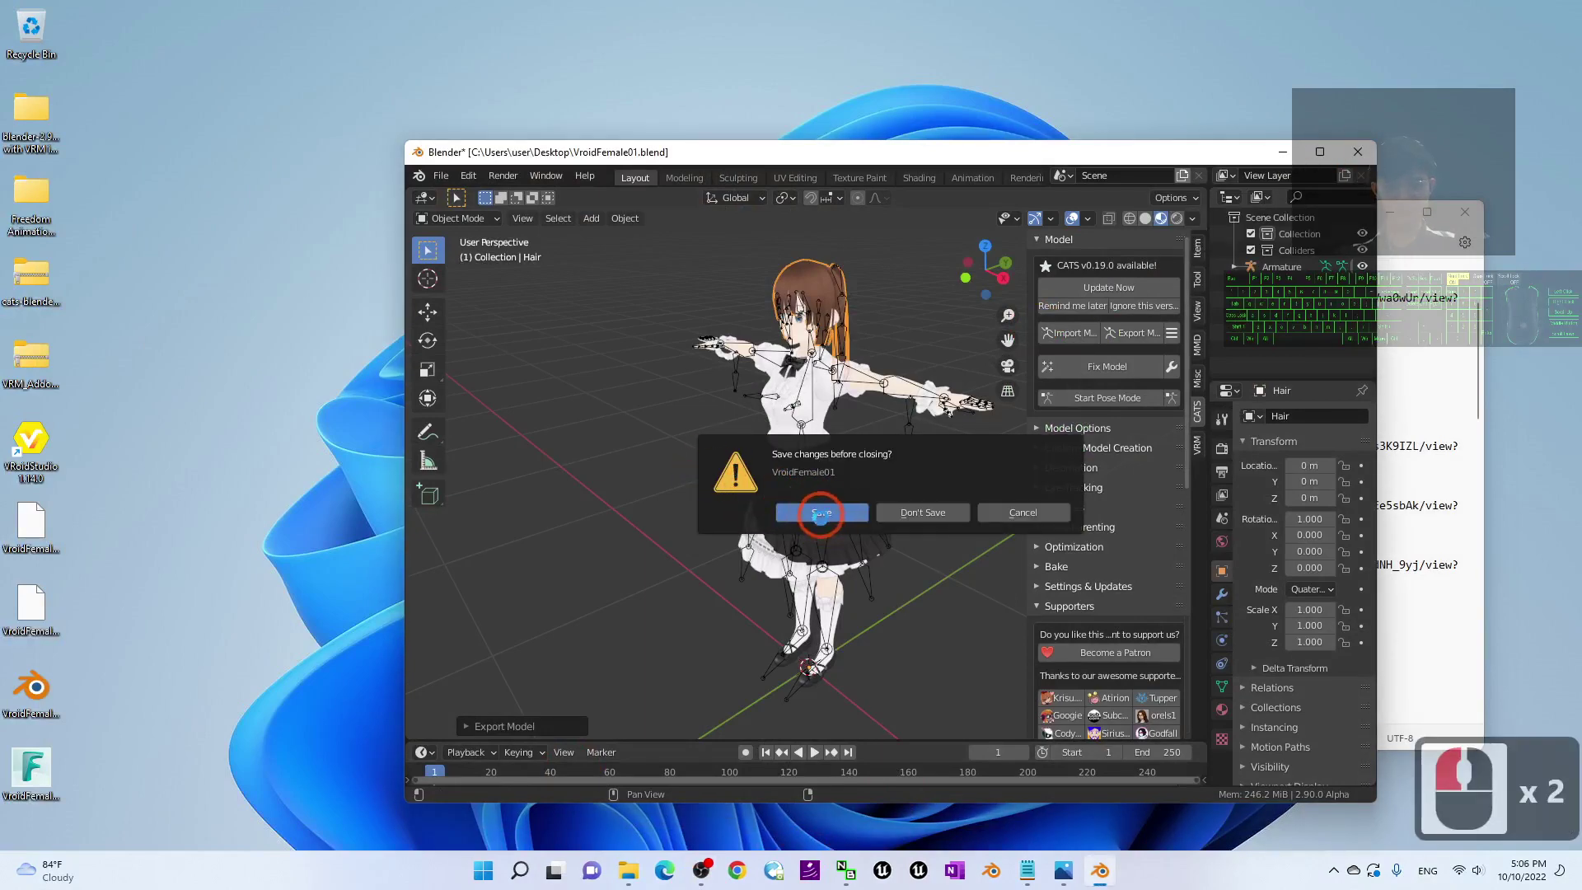
pyautogui.scroll(-4, 1365, 247)
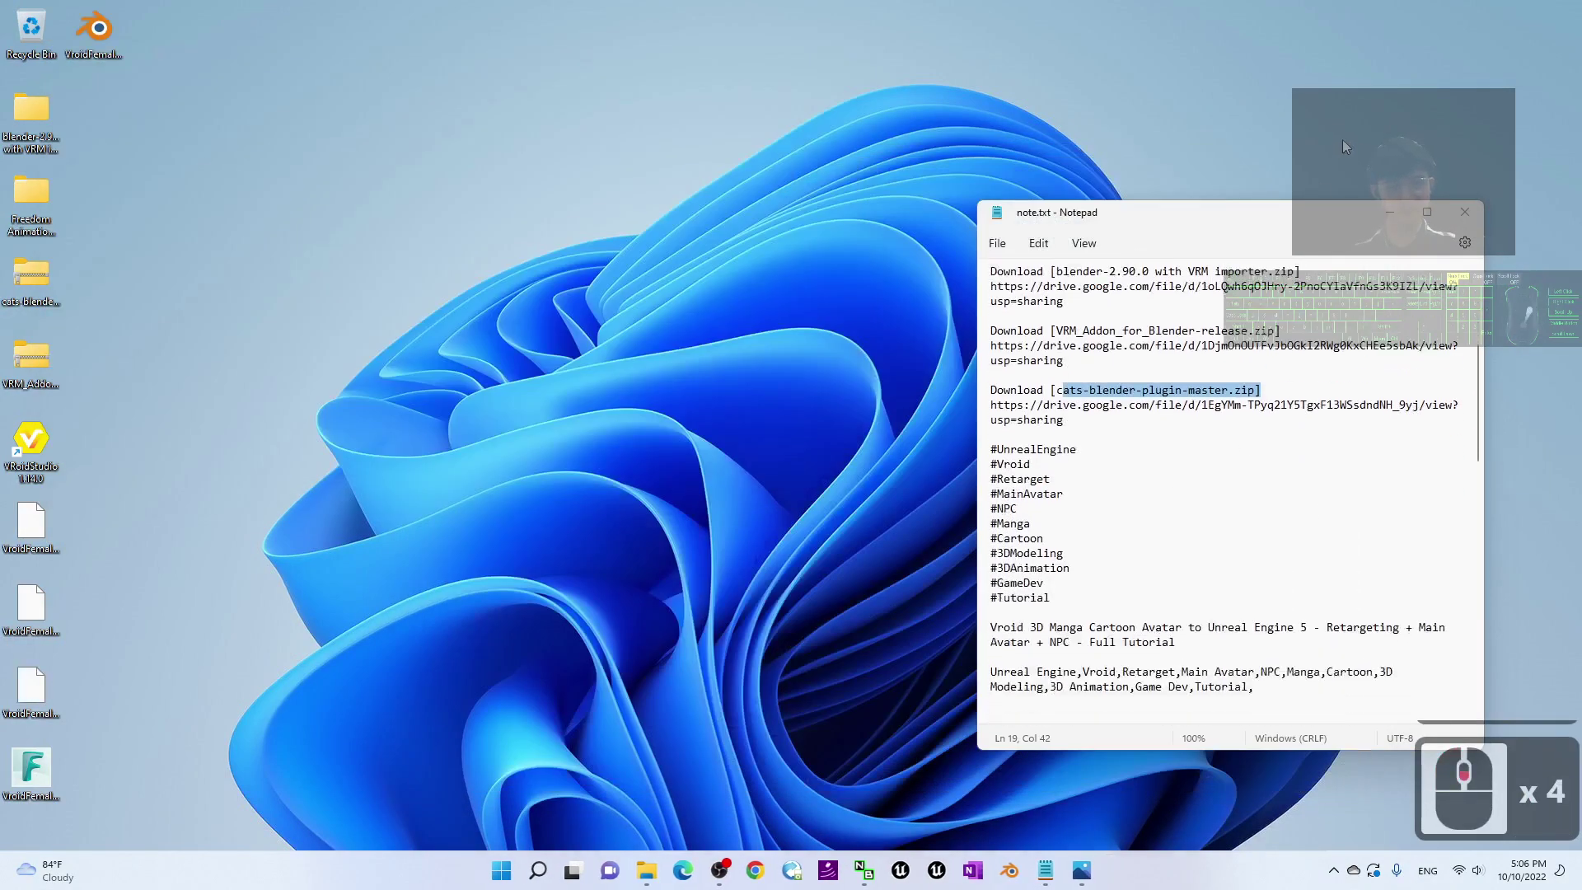
pyautogui.click(1390, 213)
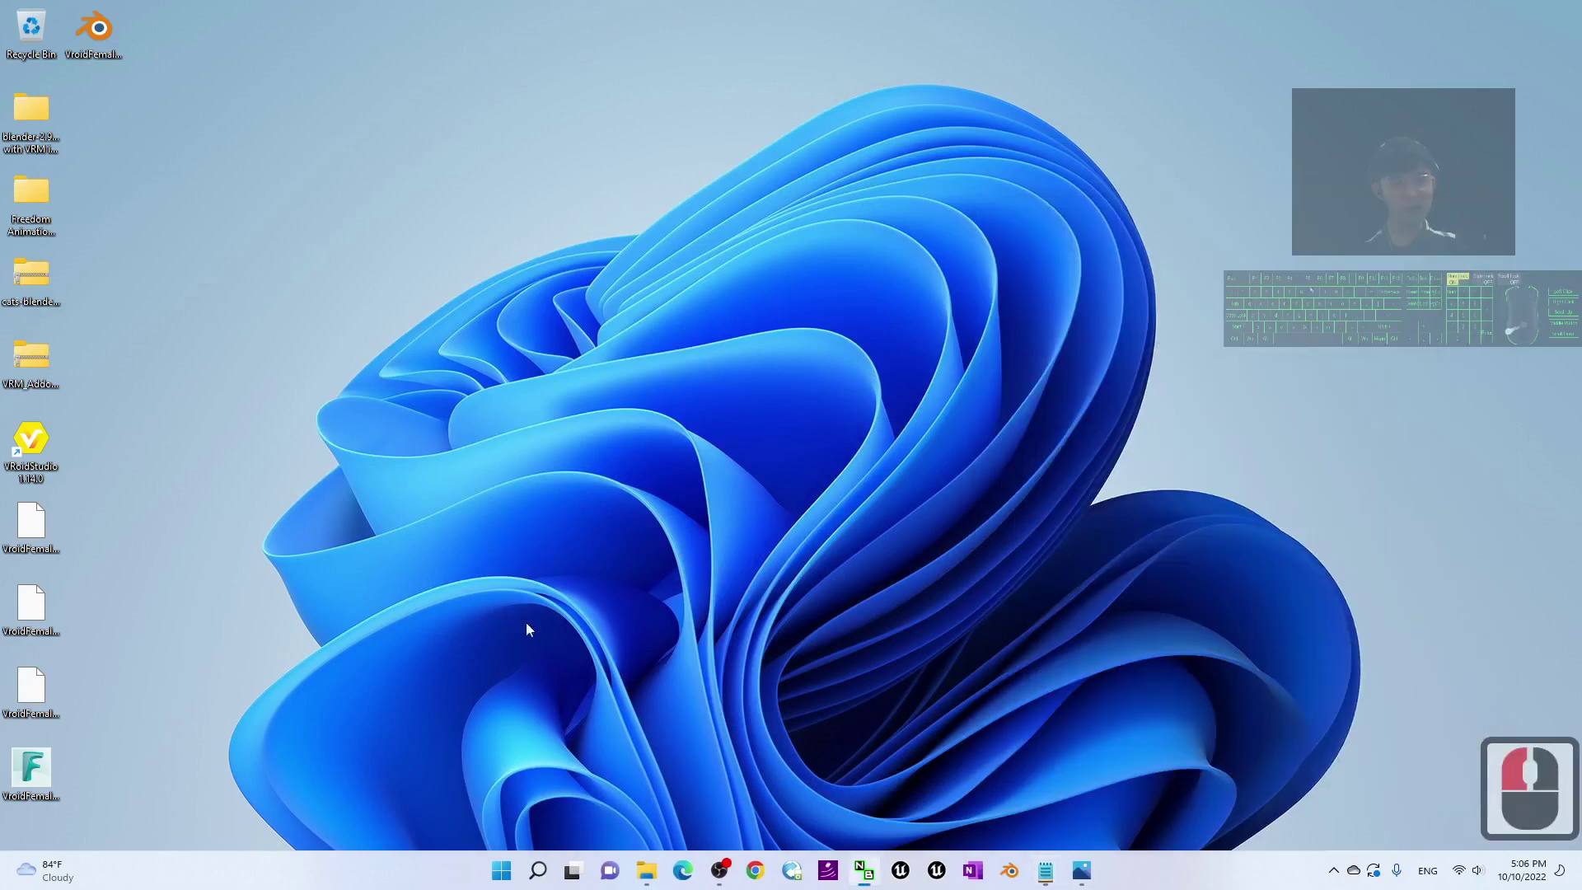
# - Launch Unreal Engine and choose the Third Person template from the Games category for a new project
pyautogui.click(964, 872)
pyautogui.click(1043, 725)
pyautogui.click(1096, 634)
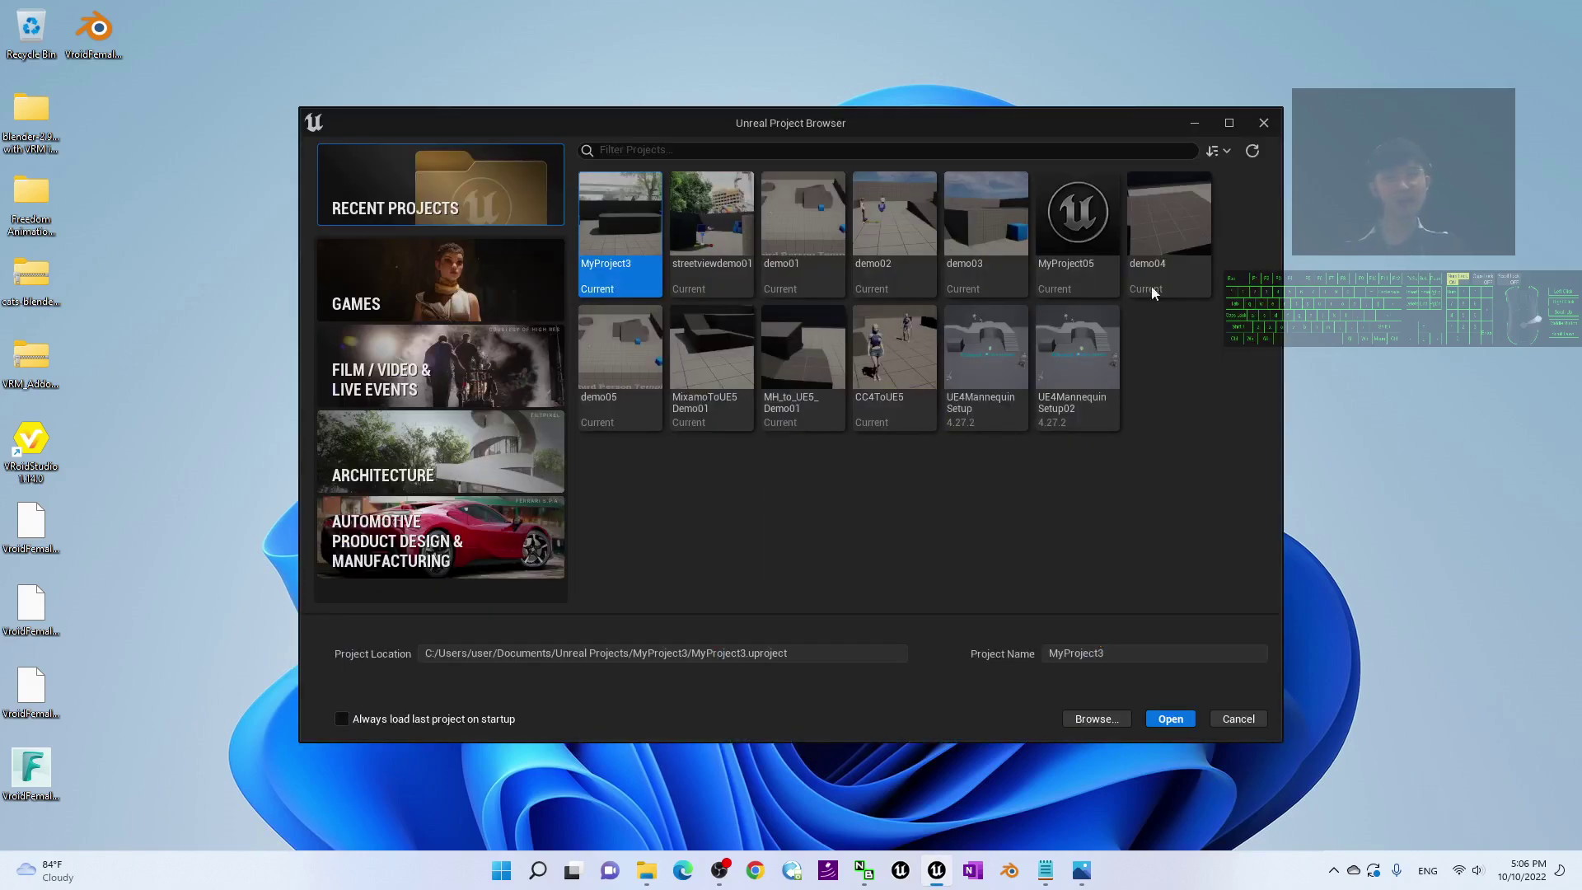
pyautogui.click(522, 298)
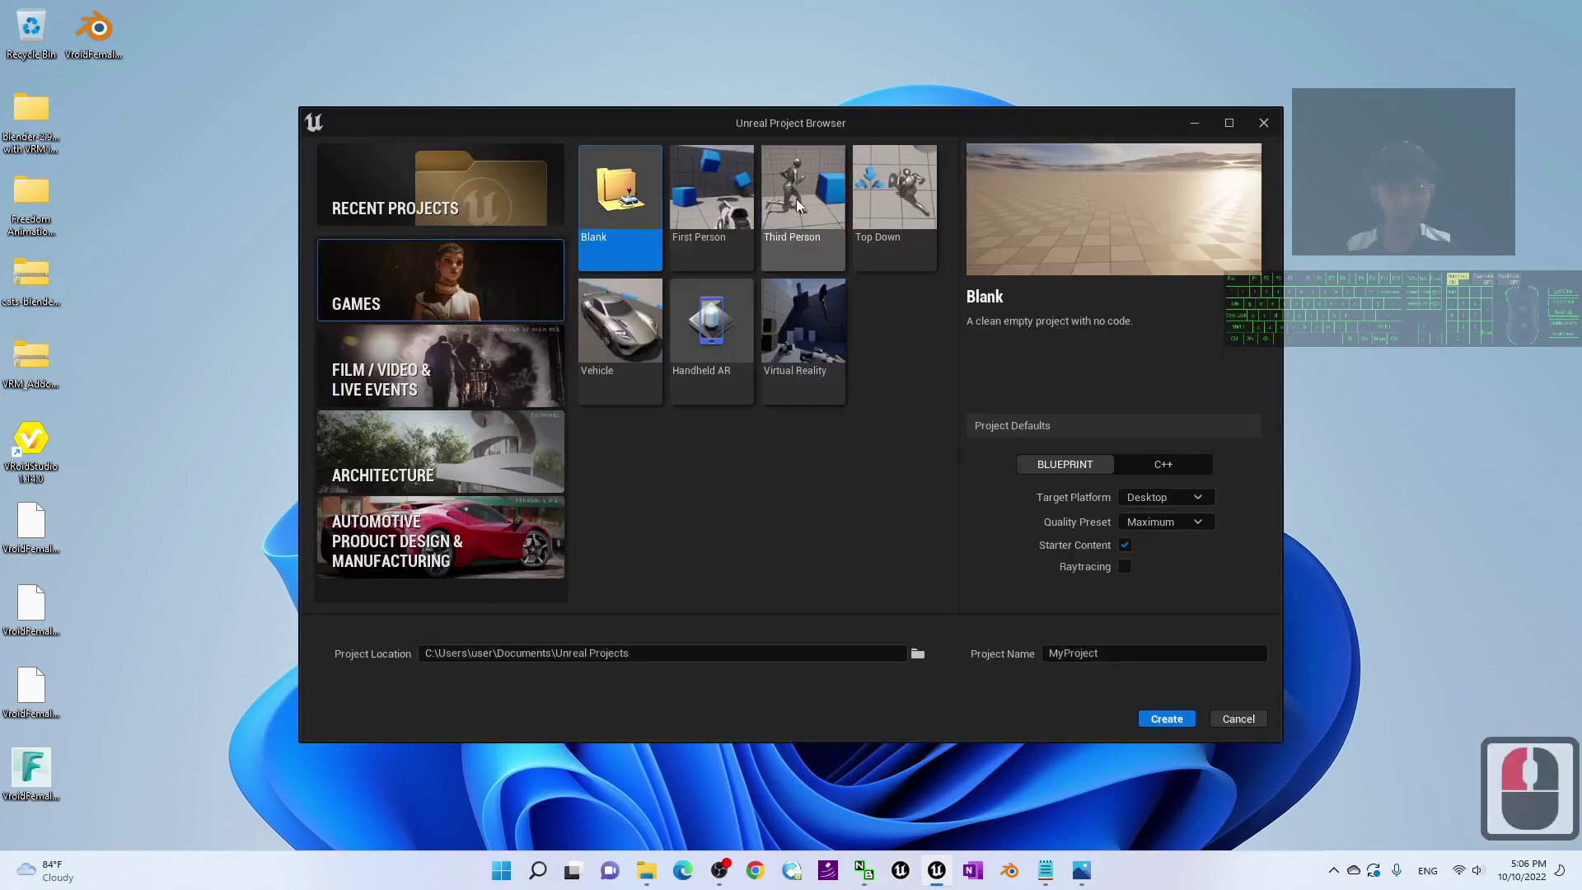
pyautogui.click(838, 243)
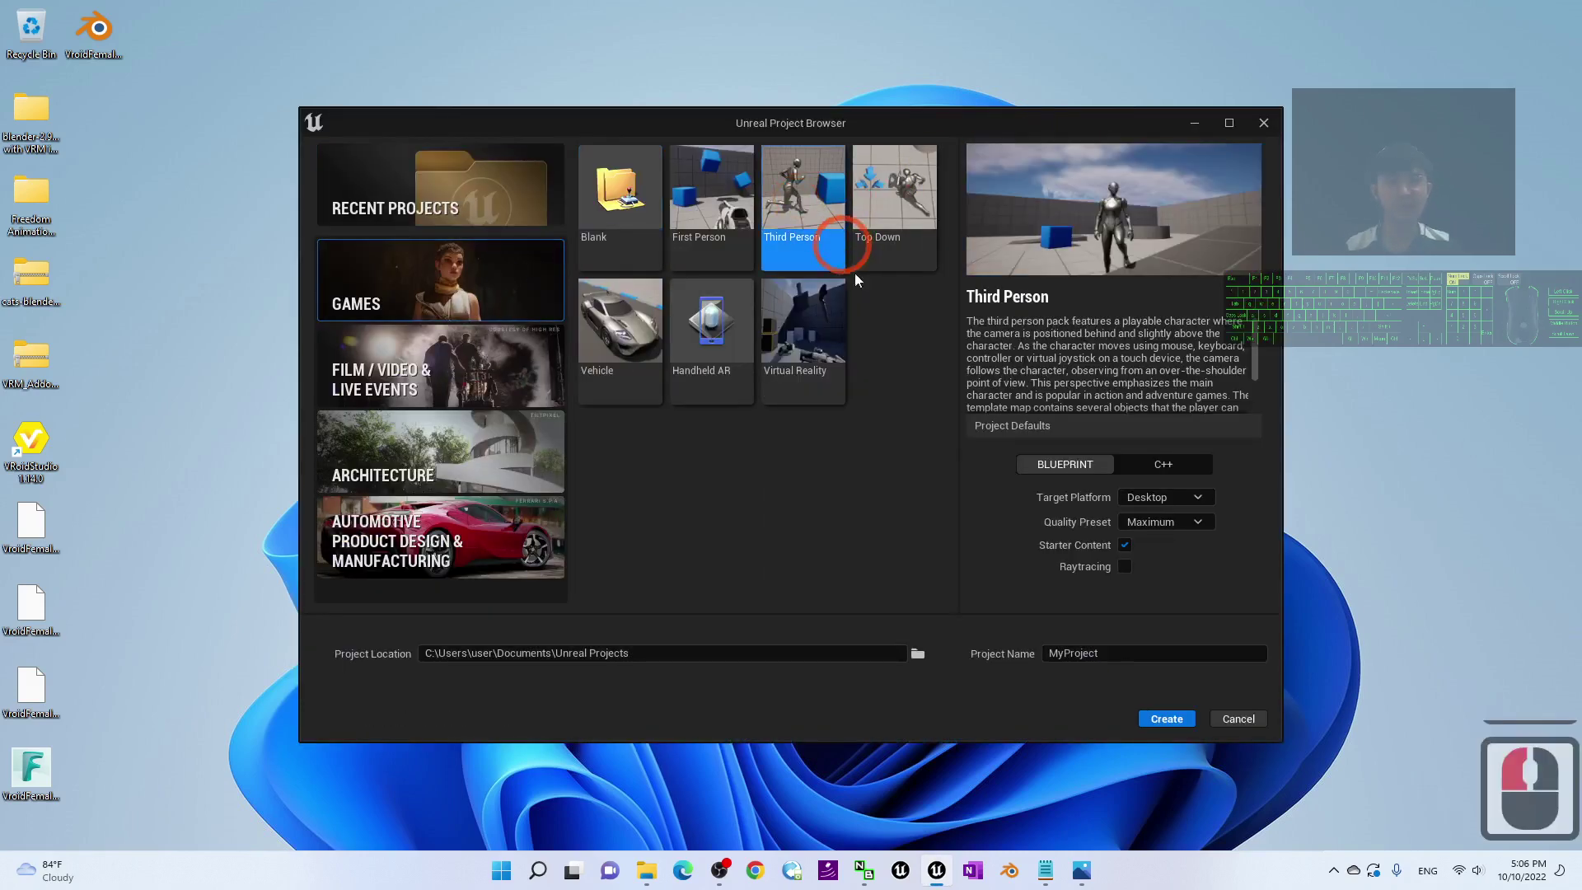
# - Name the new project Vroid_To_UE5_Demo01, create it, and dismiss the graphics driver warning
pyautogui.click(1143, 652)
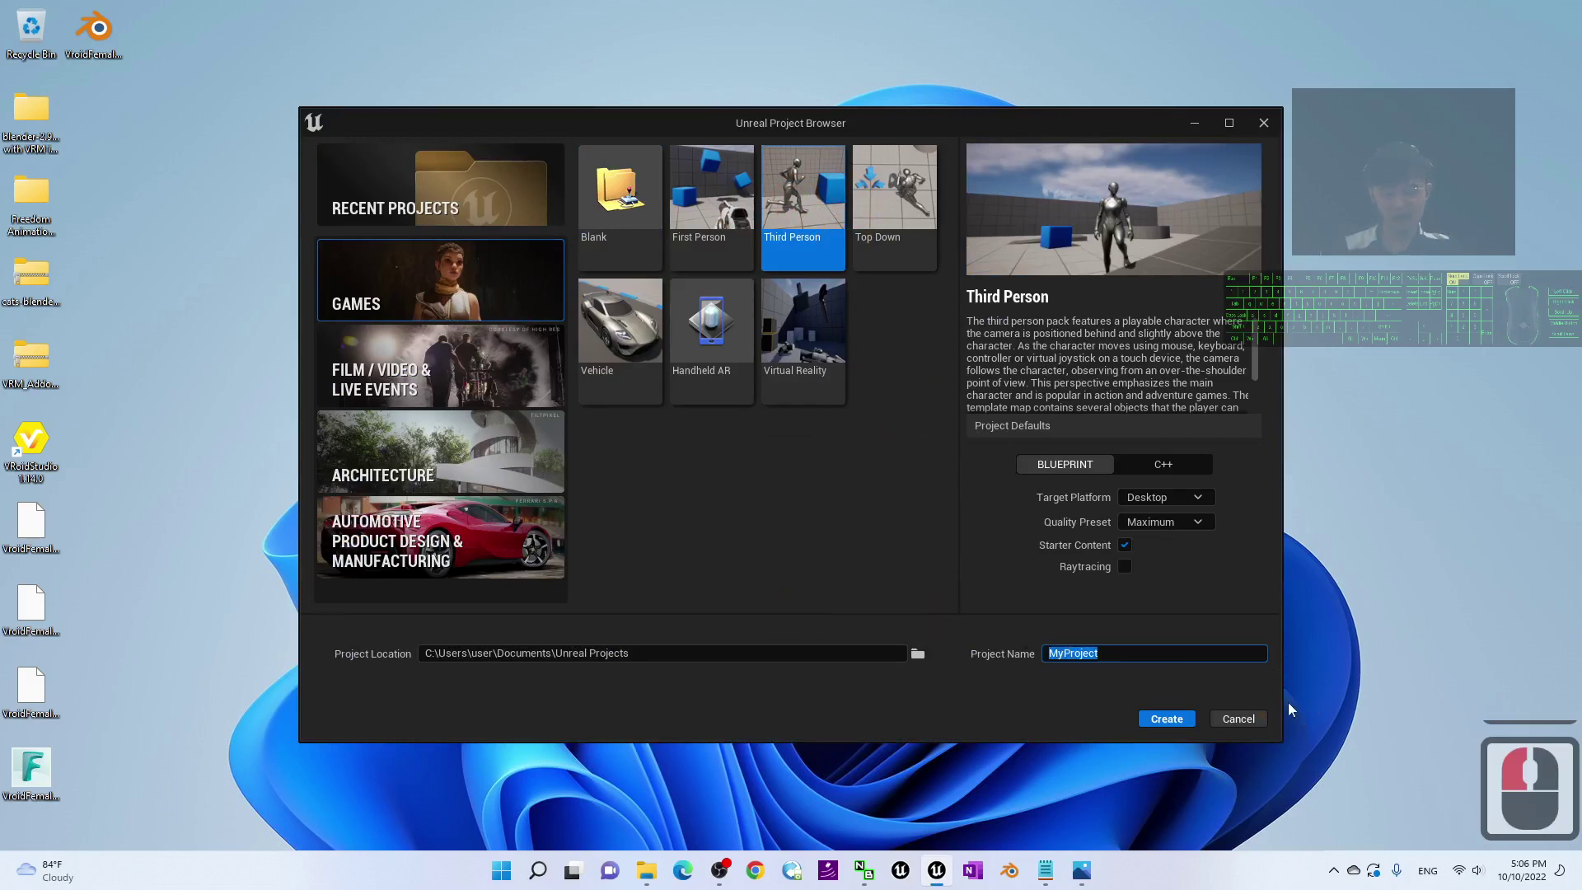
pyautogui.write('Vroid_T')
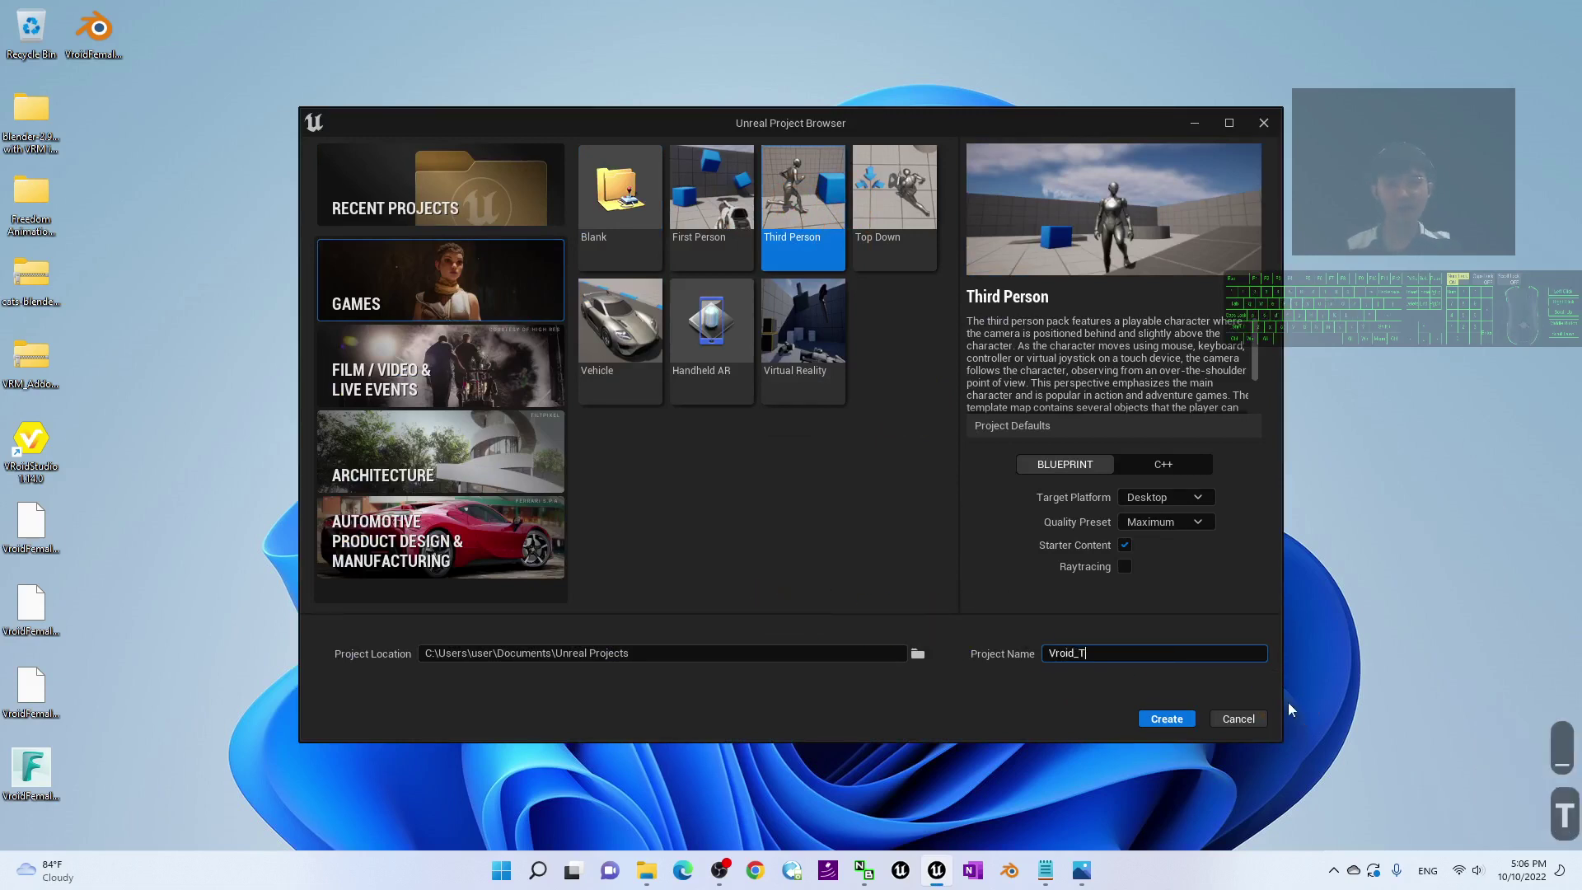
pyautogui.write('o_E')
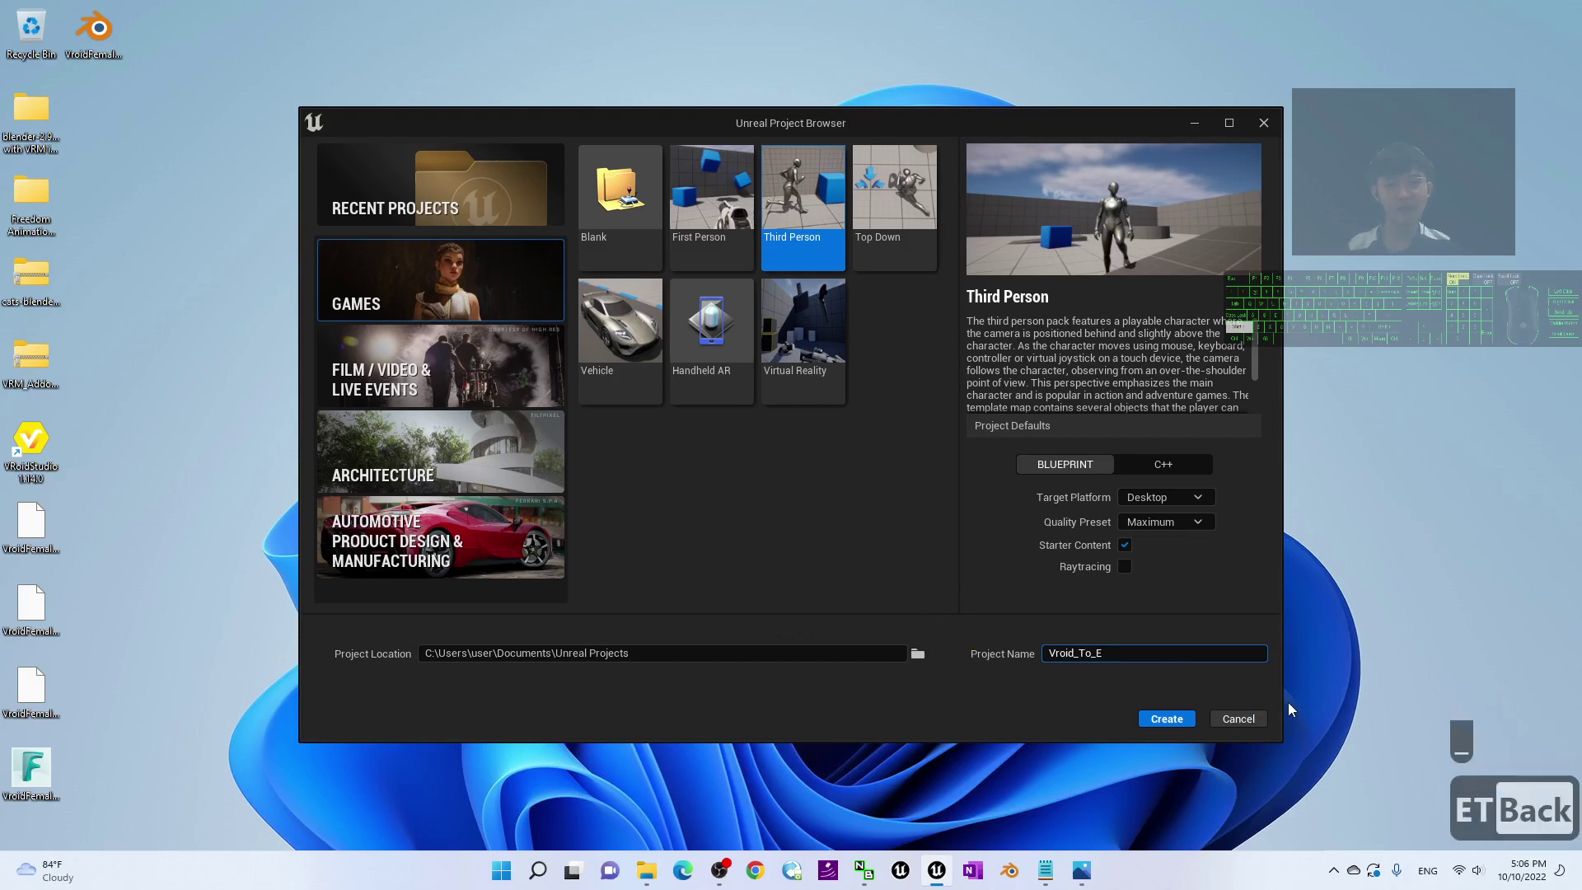
pyautogui.press('BackSpace')
pyautogui.write('UE5_')
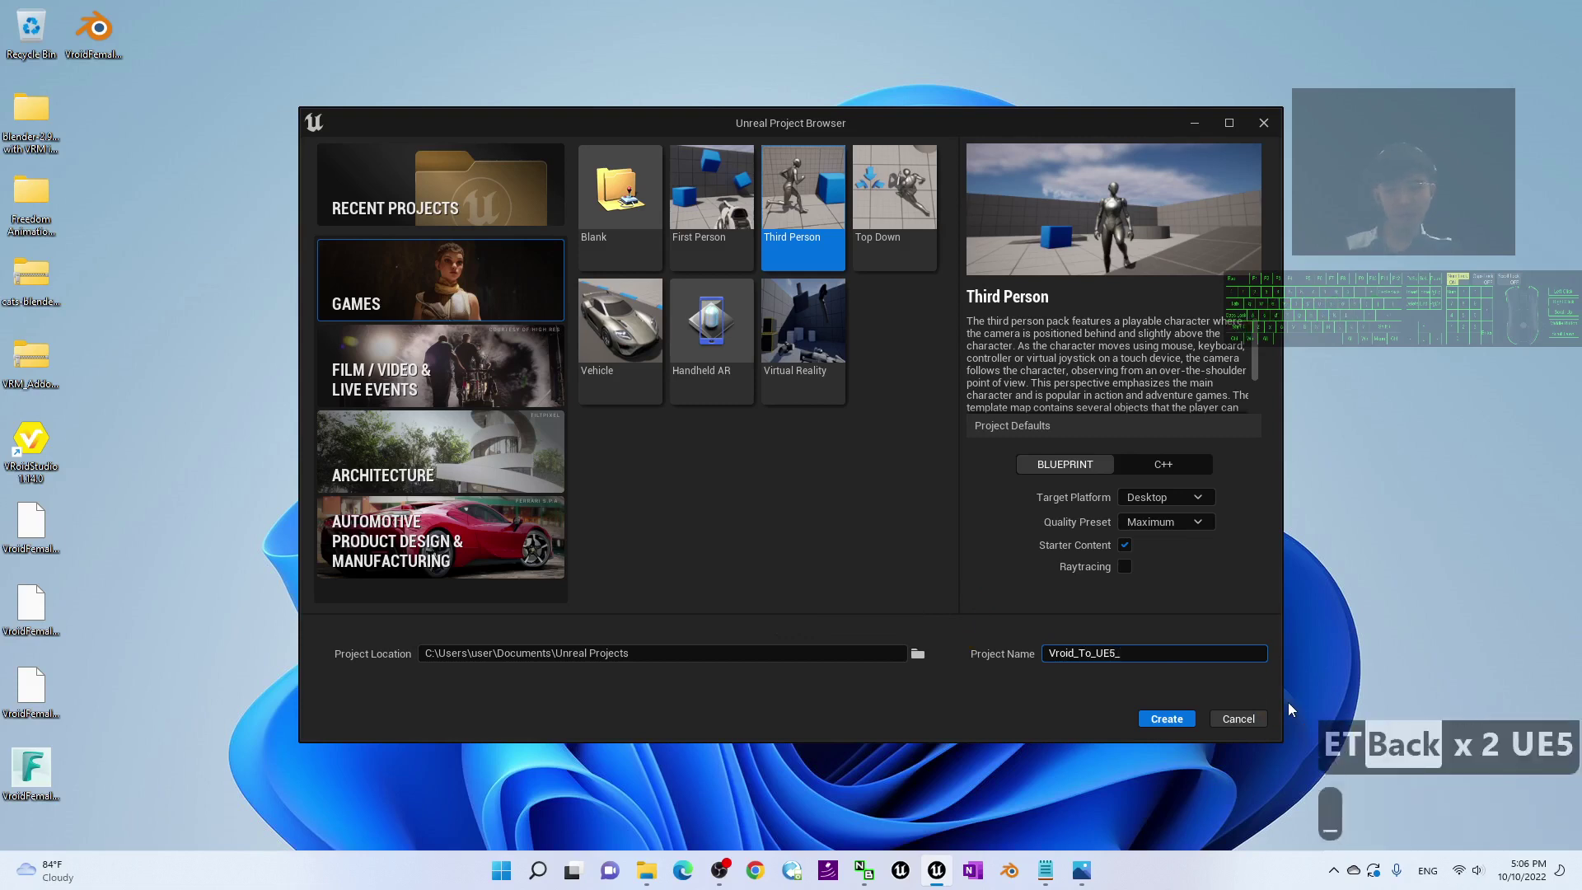
pyautogui.write('Demo01')
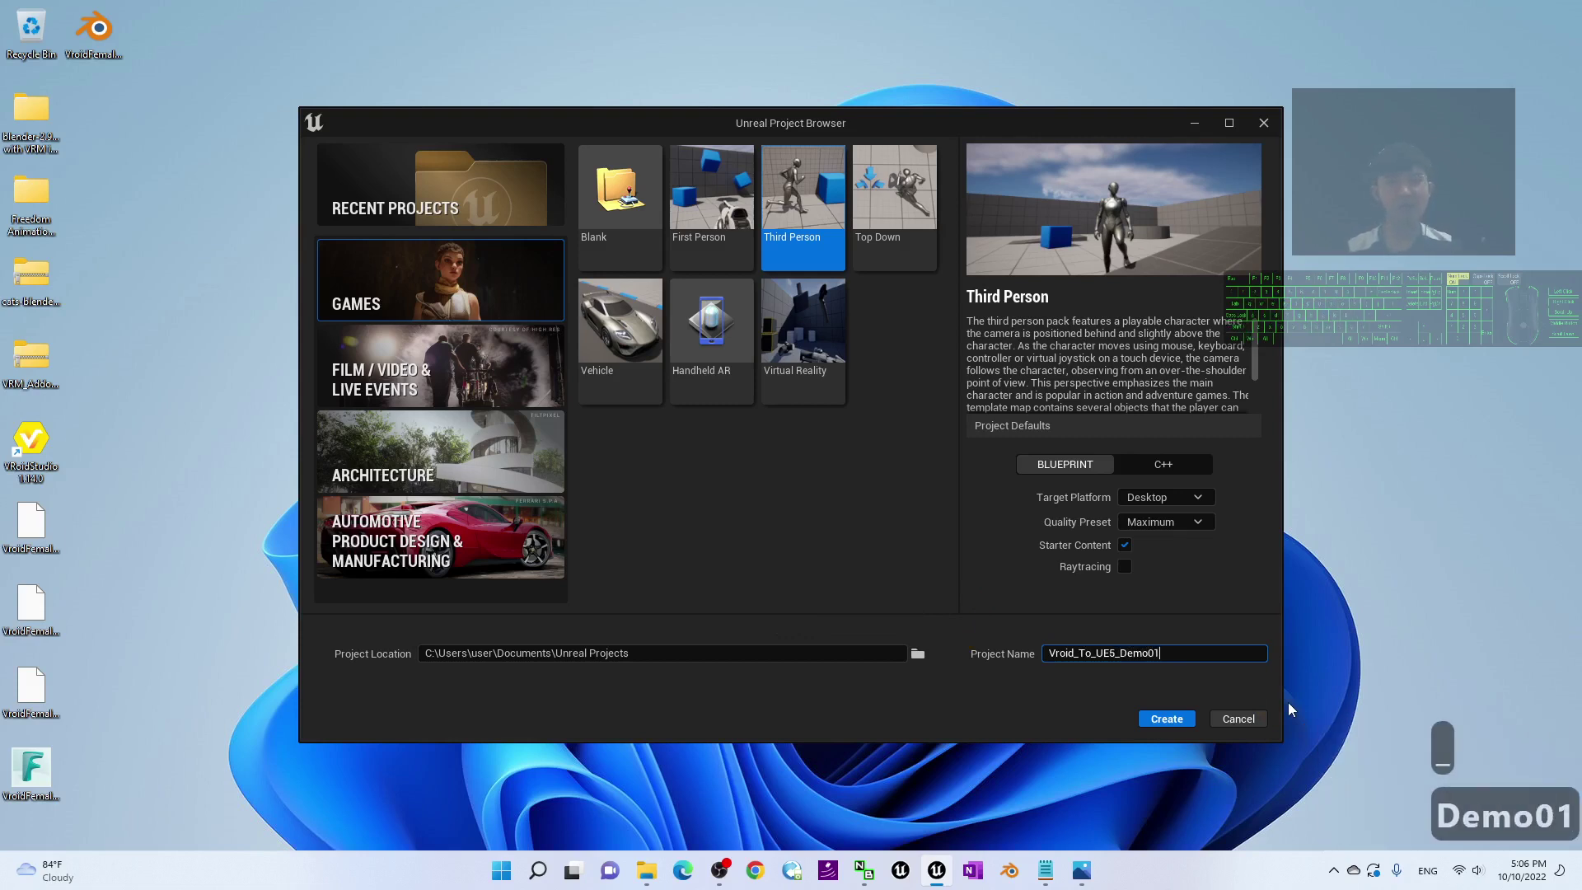
pyautogui.click(1163, 720)
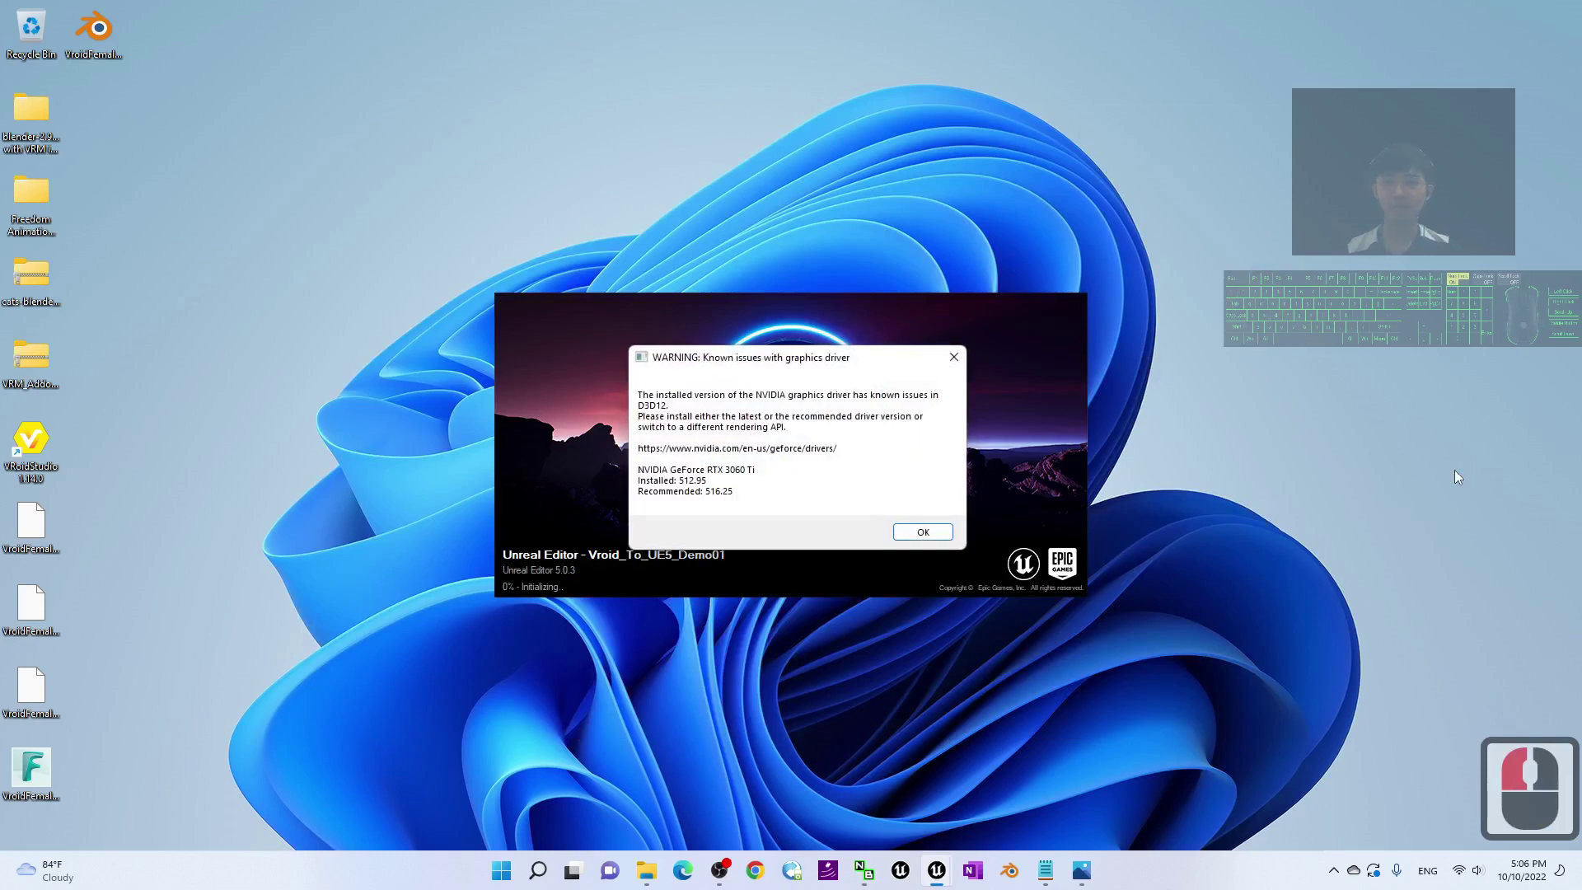
pyautogui.click(933, 536)
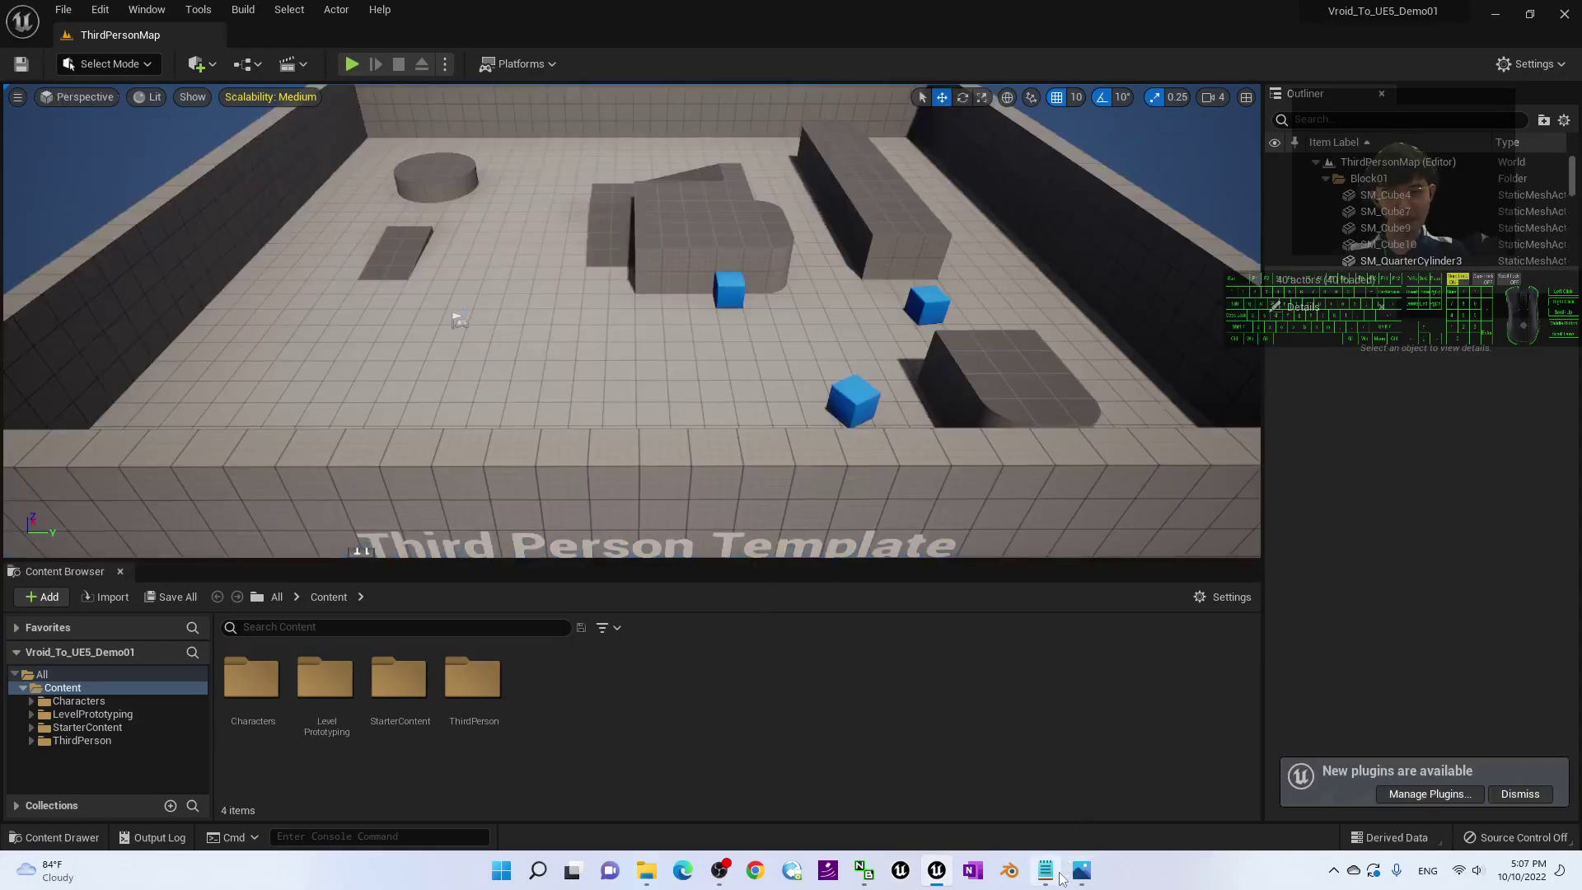
# - View the already open cover.jpg image and minimize it again
pyautogui.click(1082, 870)
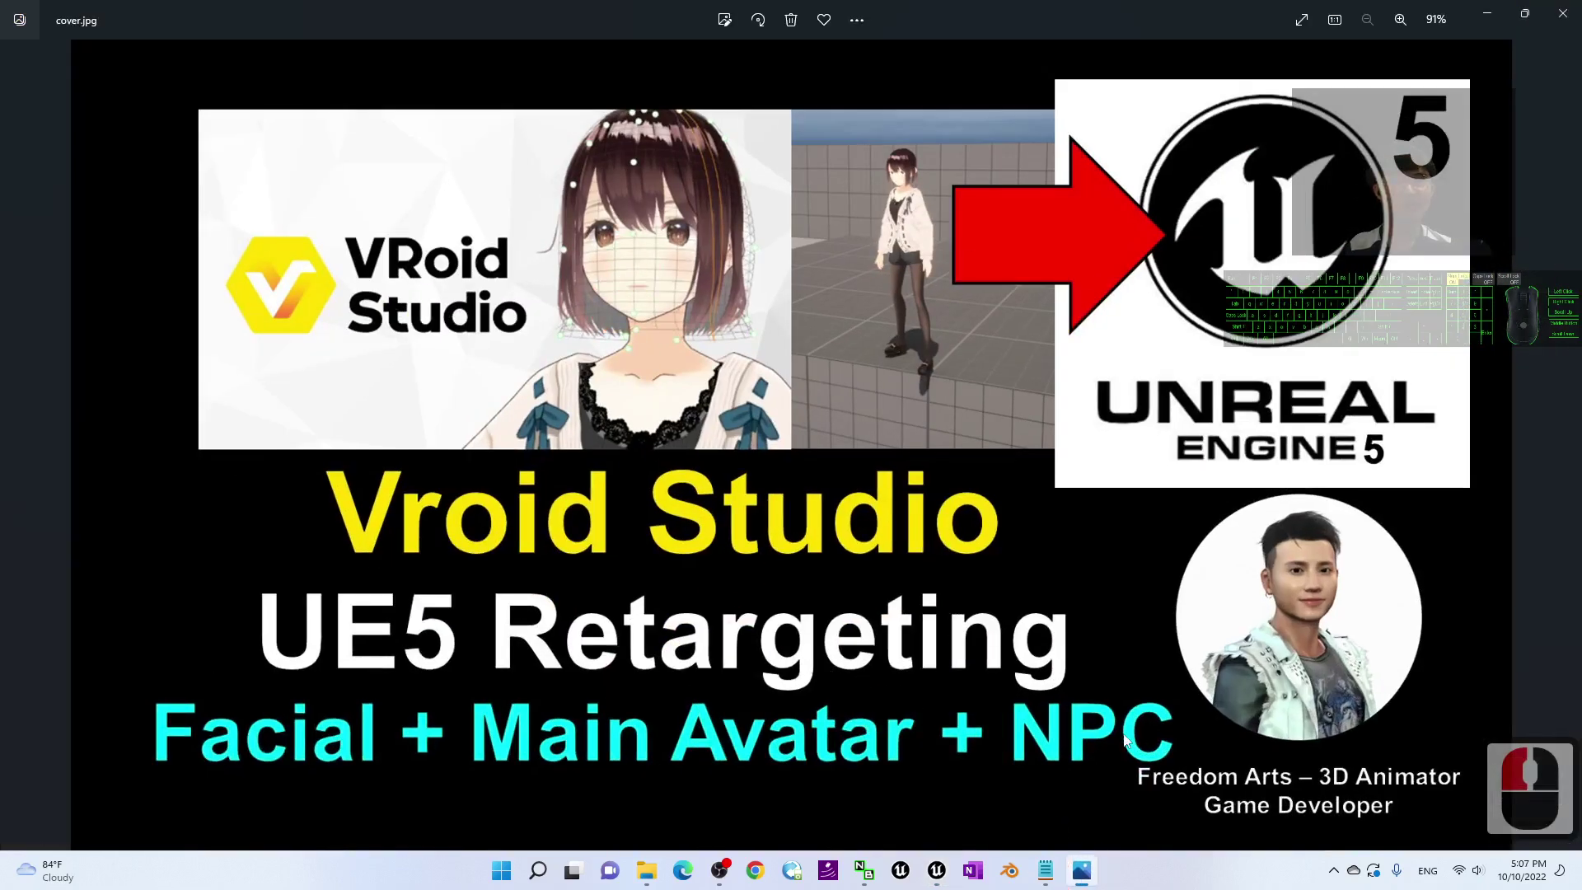
pyautogui.click(1486, 13)
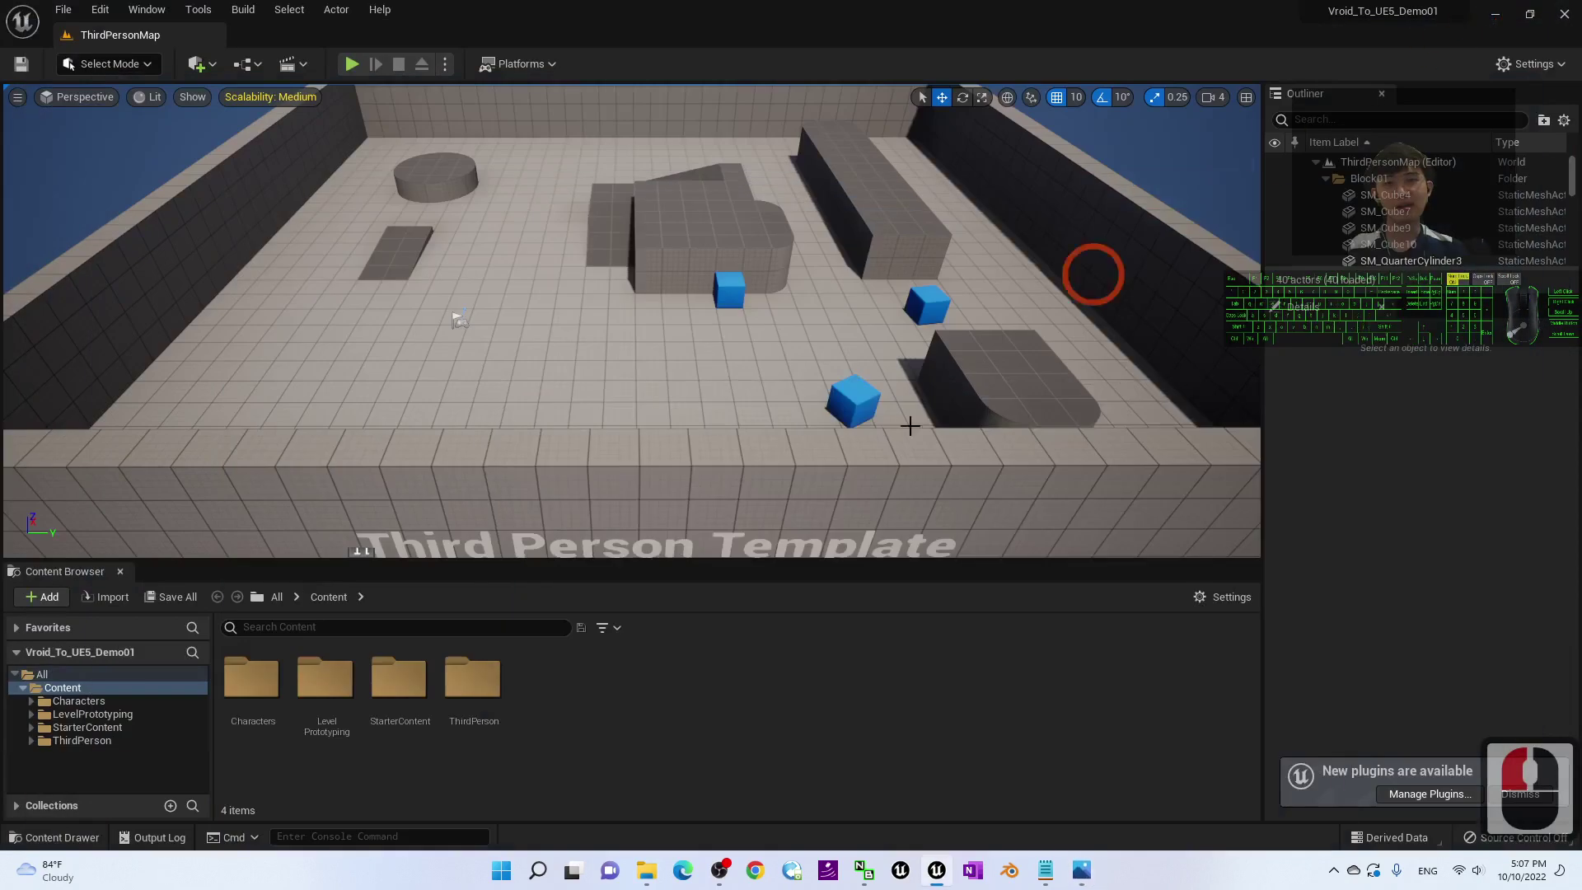
# - Restore the Unreal editor to a smaller window and open the Content folder of Freedom Animation Pipeline V3 from the desktop beside it
pyautogui.moveTo(531, 8); pyautogui.dragTo(880, 80)
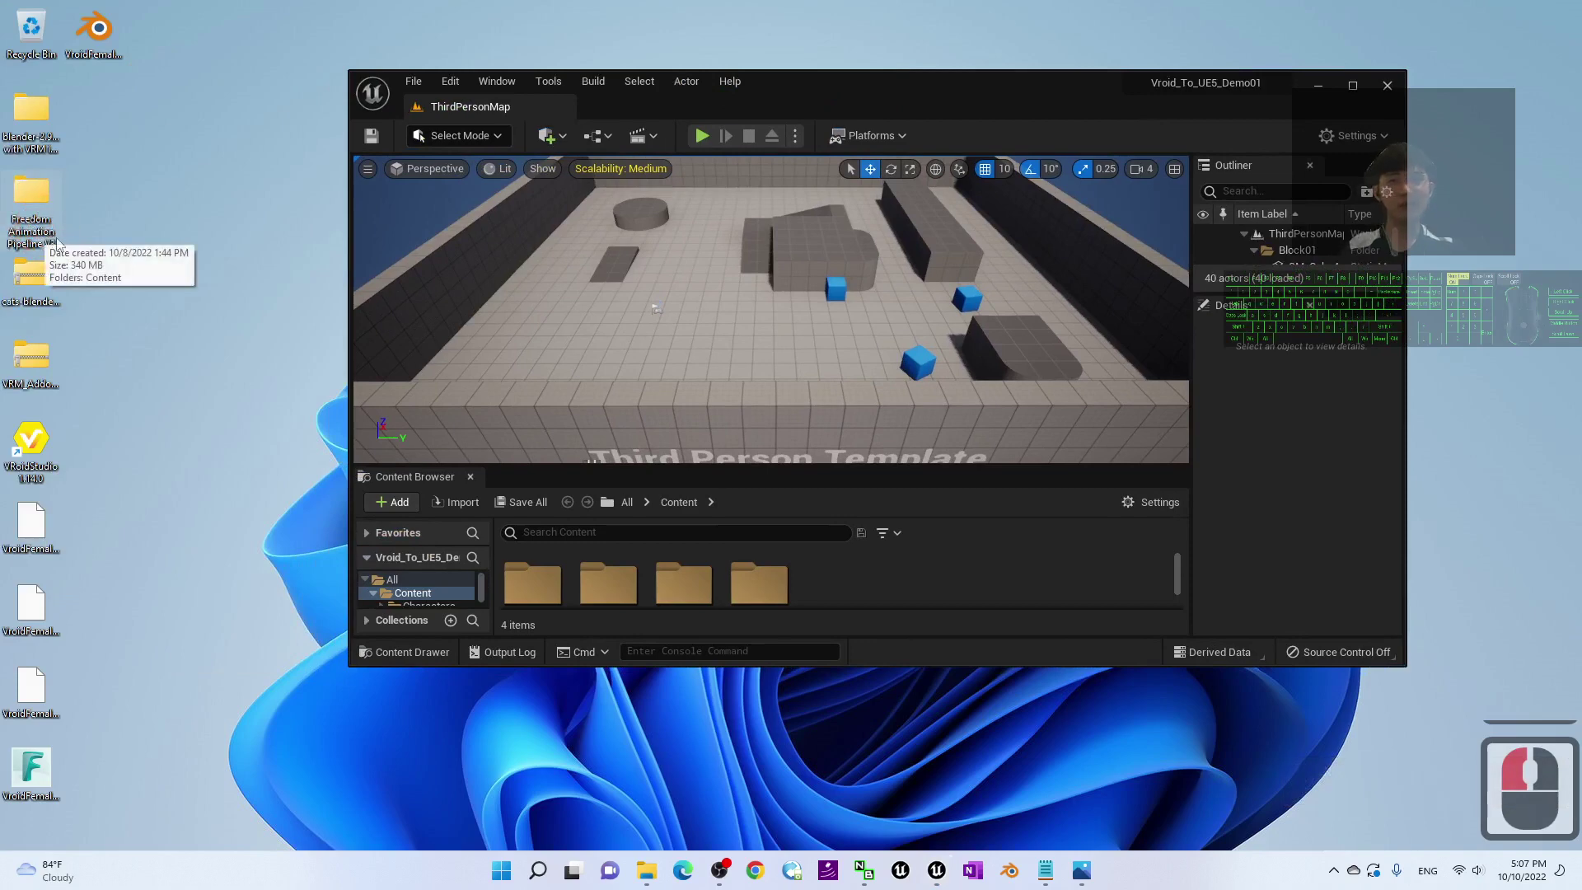
pyautogui.doubleClick(37, 194)
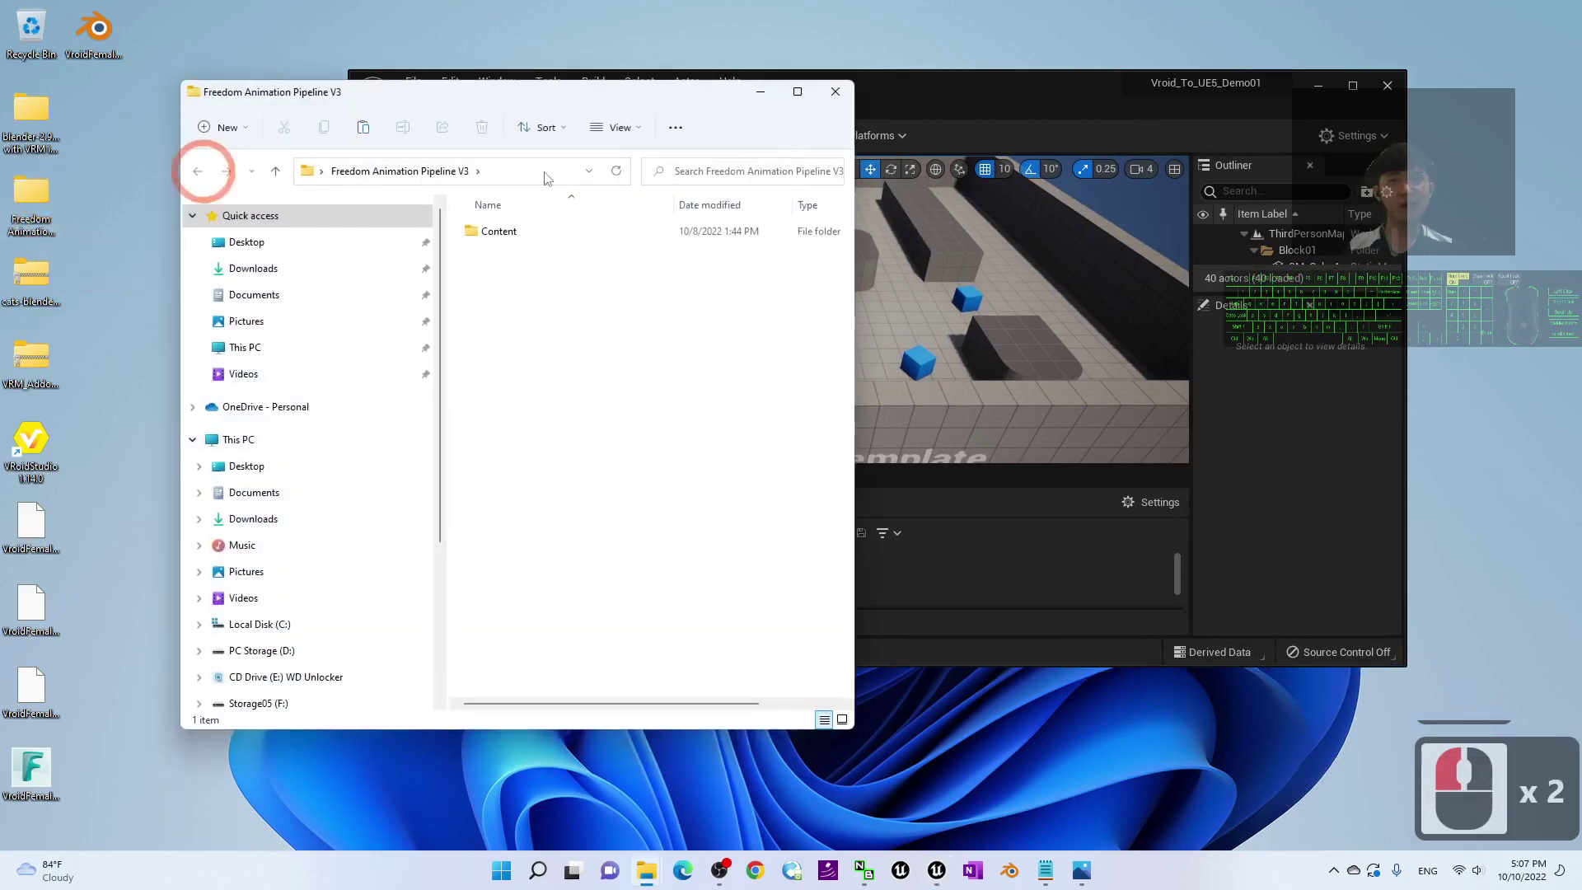
pyautogui.click(499, 232)
pyautogui.doubleClick(498, 231)
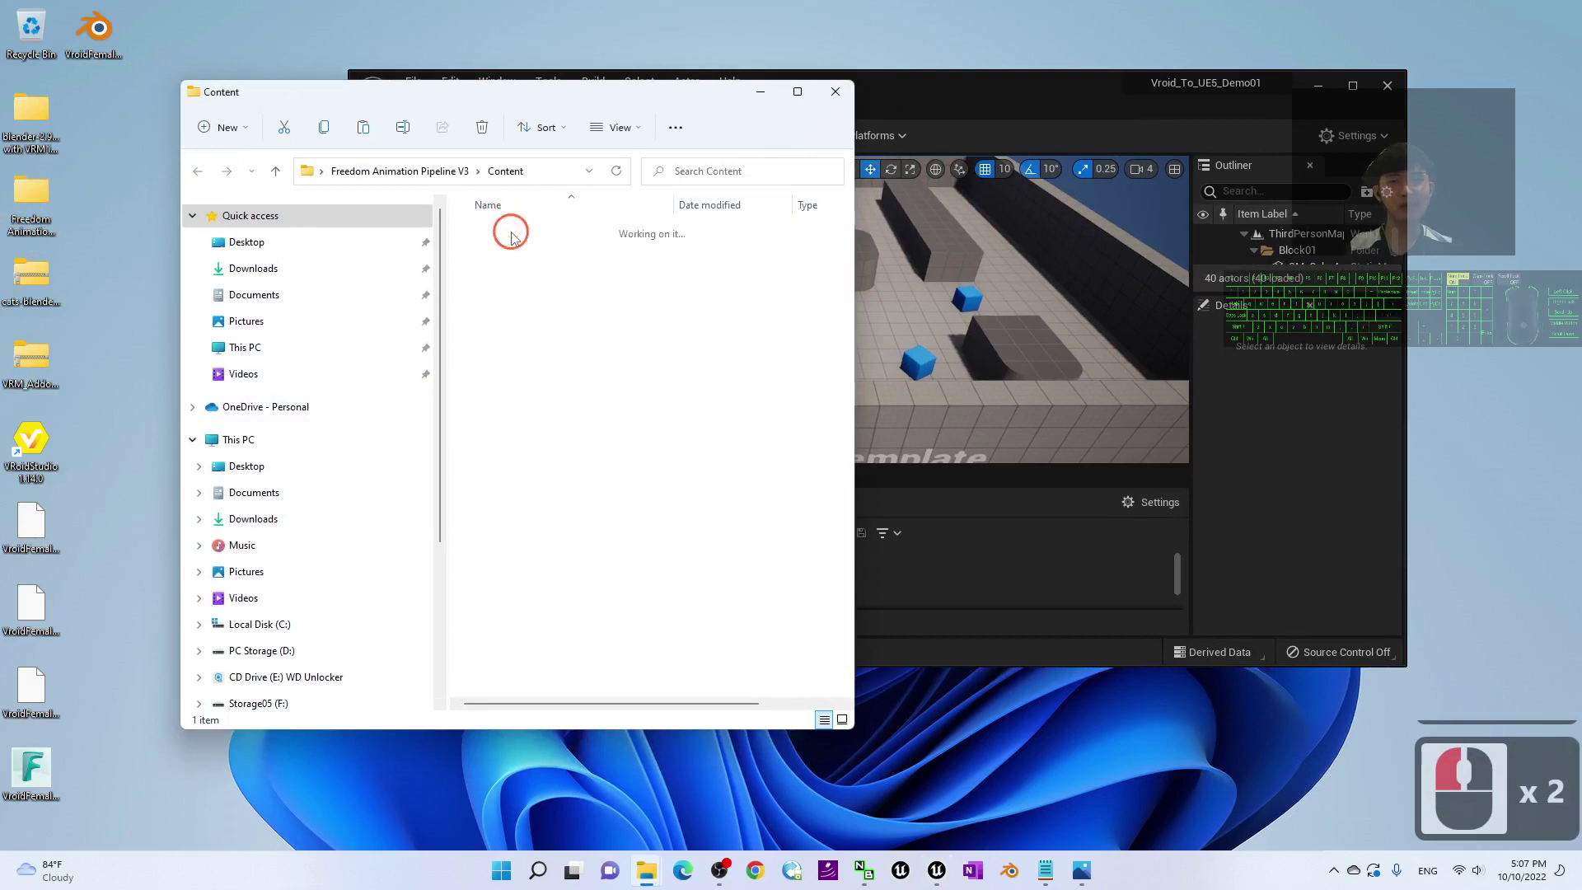
pyautogui.moveTo(575, 92); pyautogui.dragTo(455, 135)
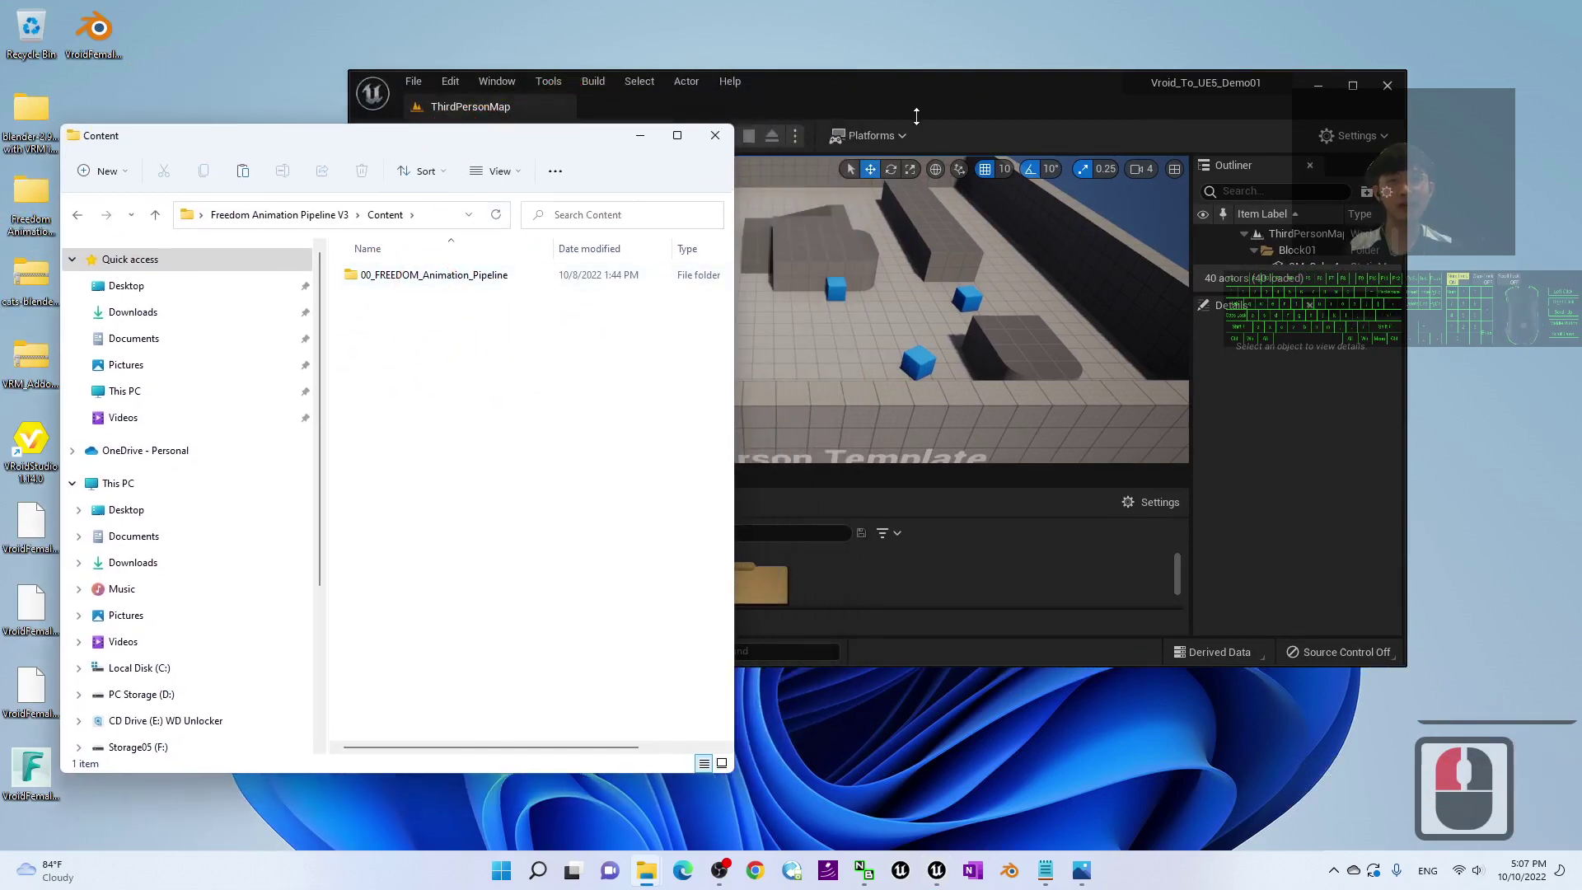
pyautogui.moveTo(919, 91); pyautogui.dragTo(1000, 105)
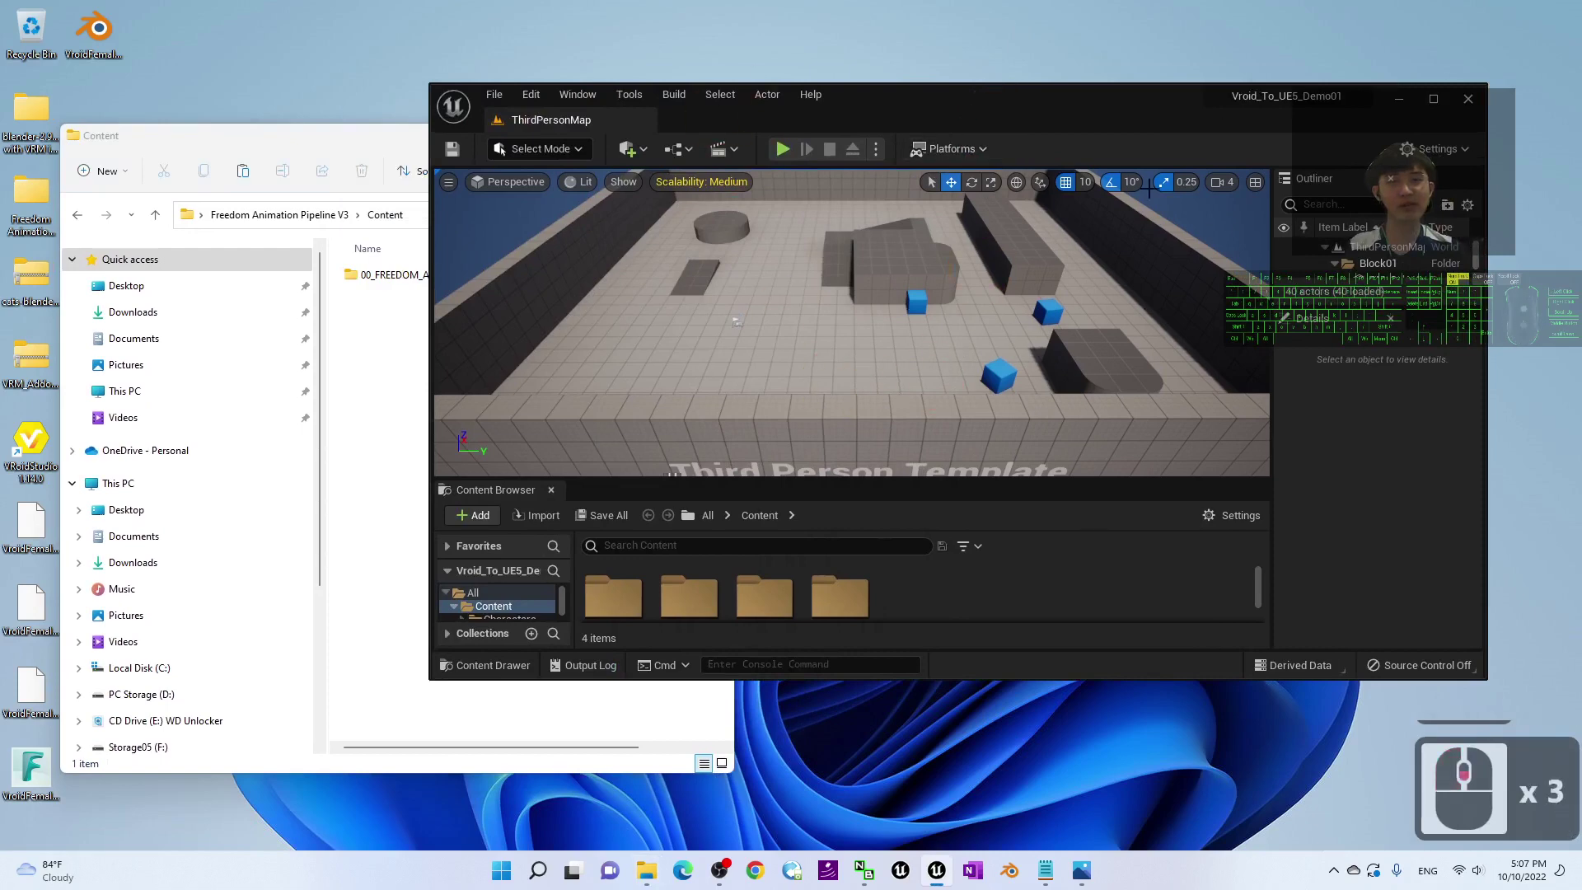
pyautogui.moveTo(1210, 824); pyautogui.dragTo(1207, 832)
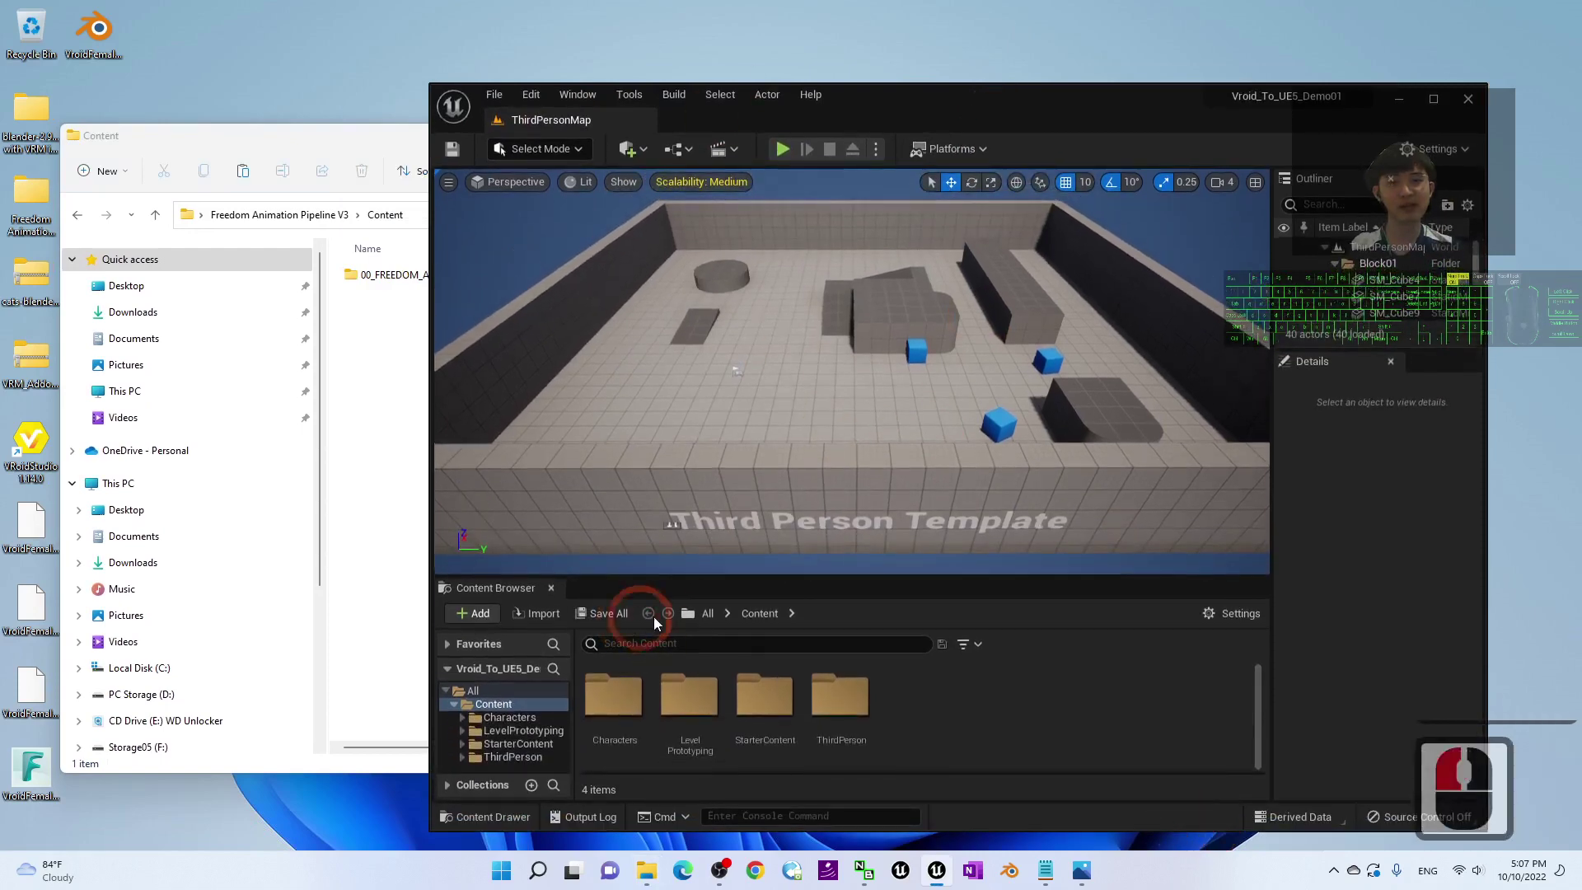
pyautogui.tripleClick(759, 614)
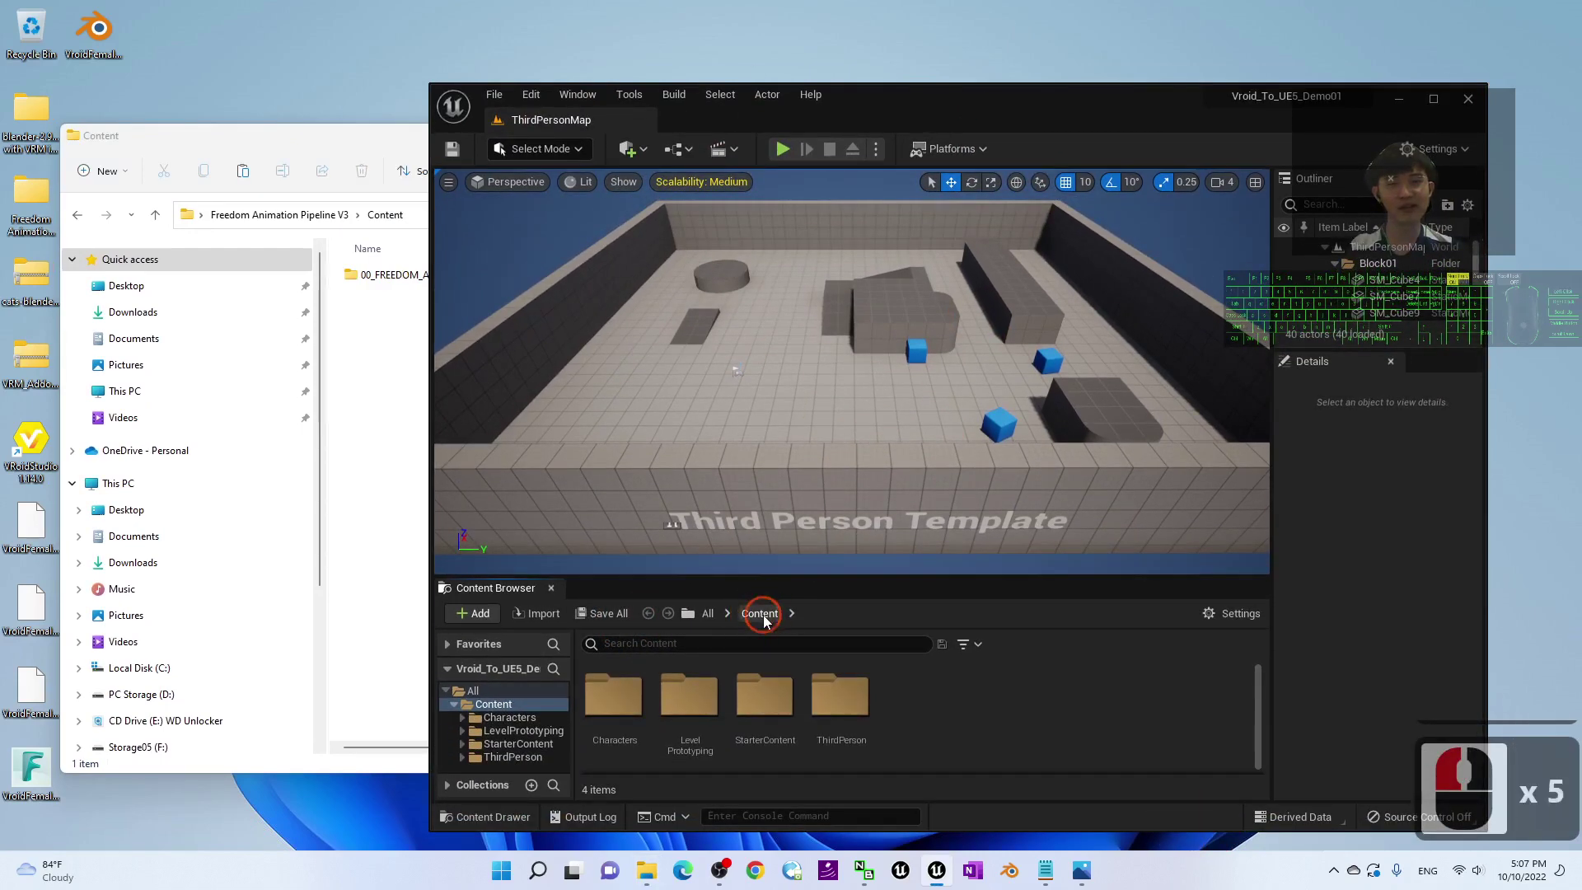
pyautogui.click(764, 615)
pyautogui.click(759, 613)
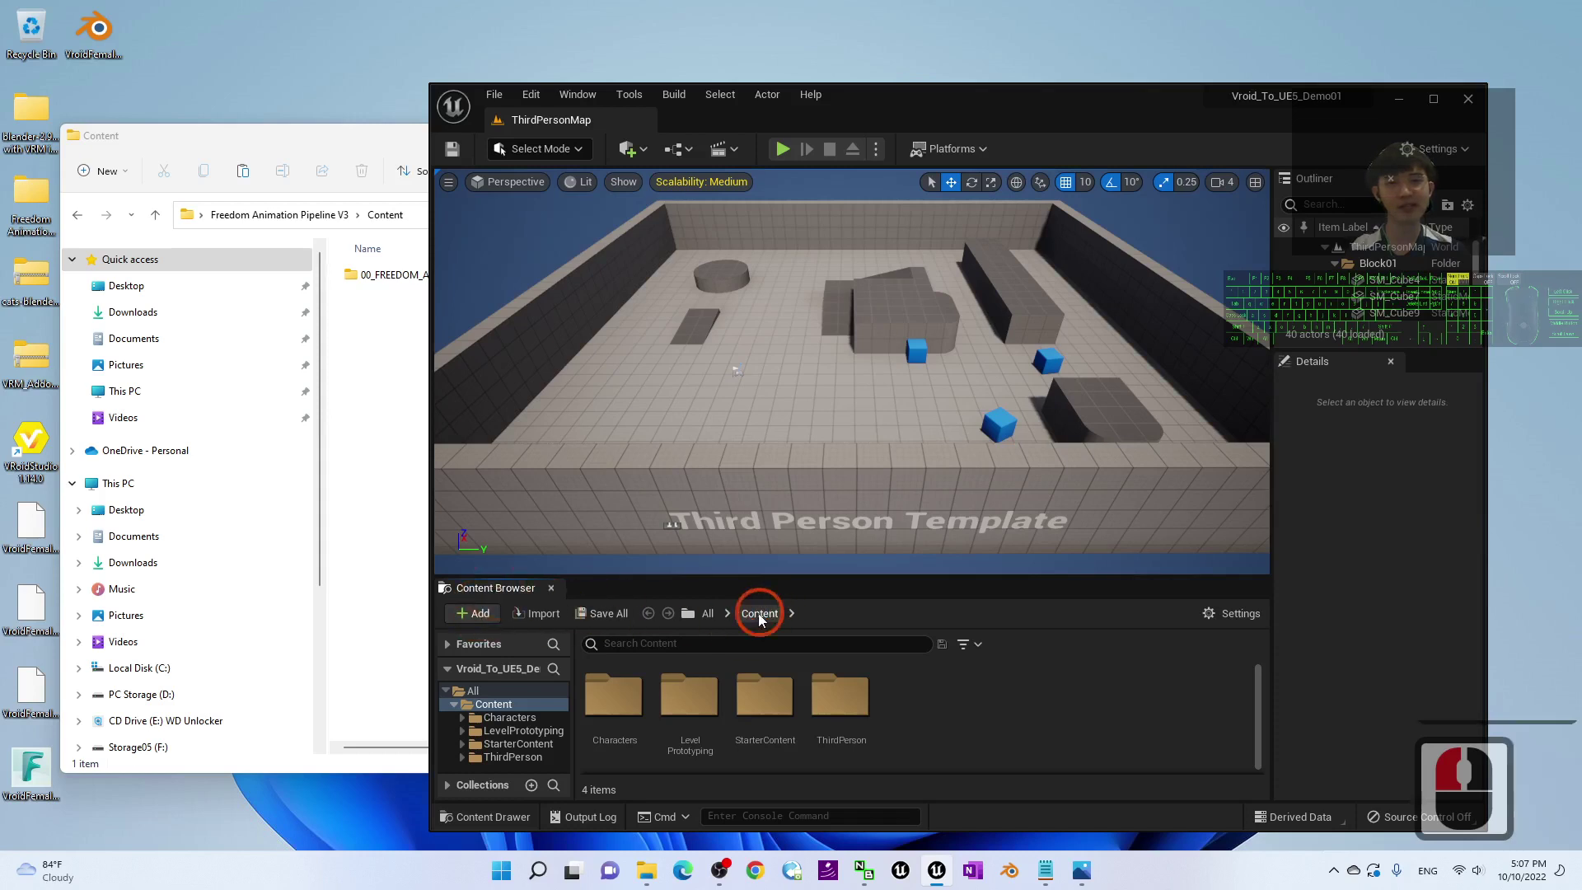
pyautogui.click(757, 615)
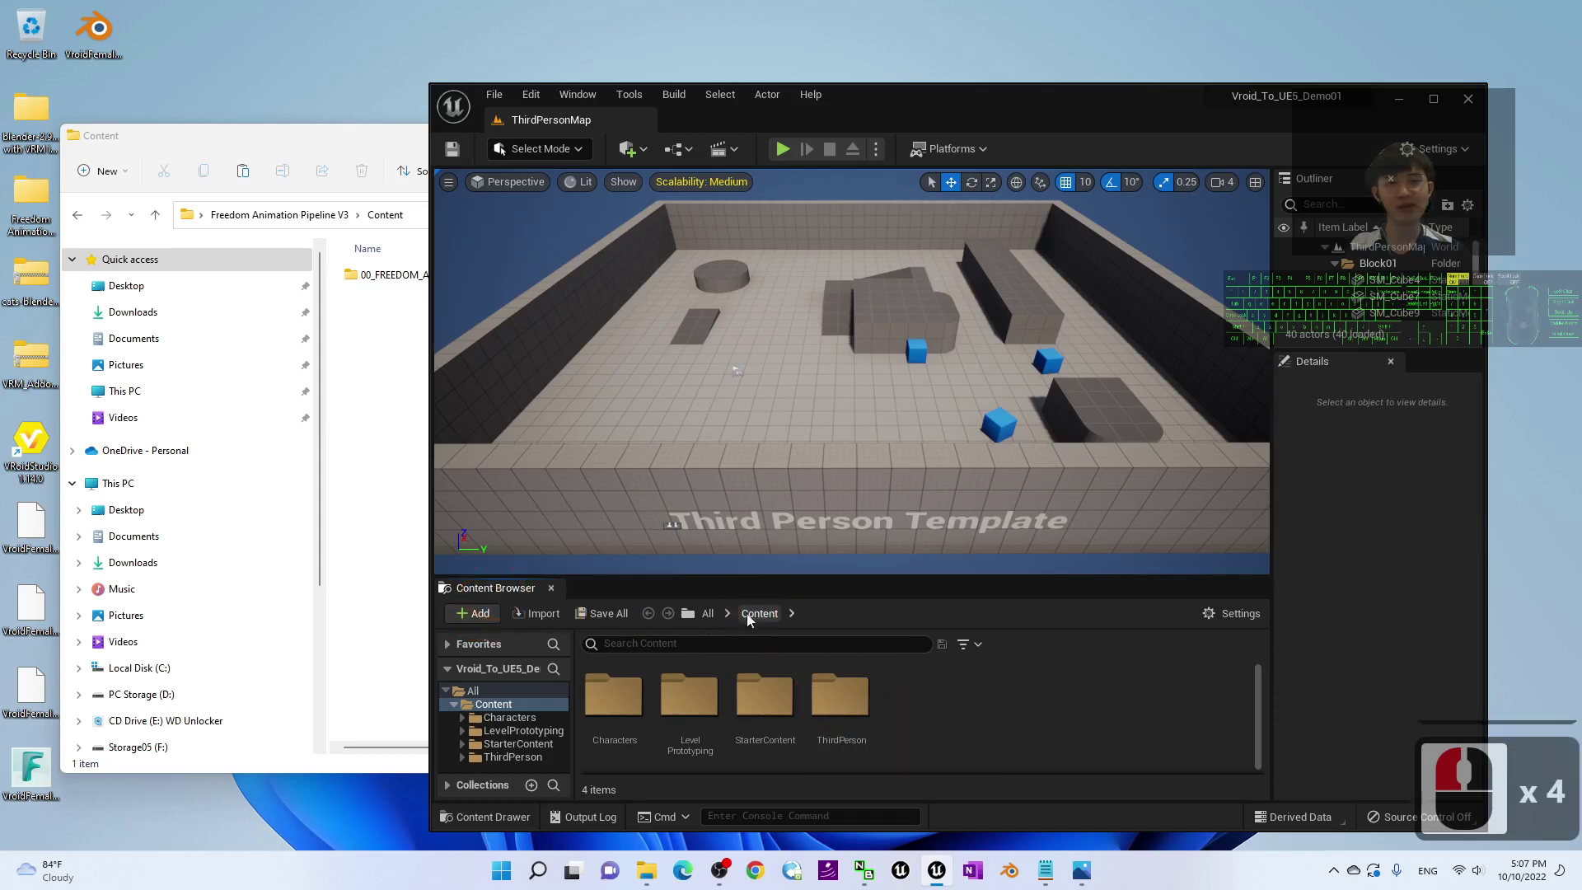
pyautogui.click(752, 617)
pyautogui.rightClick(844, 704)
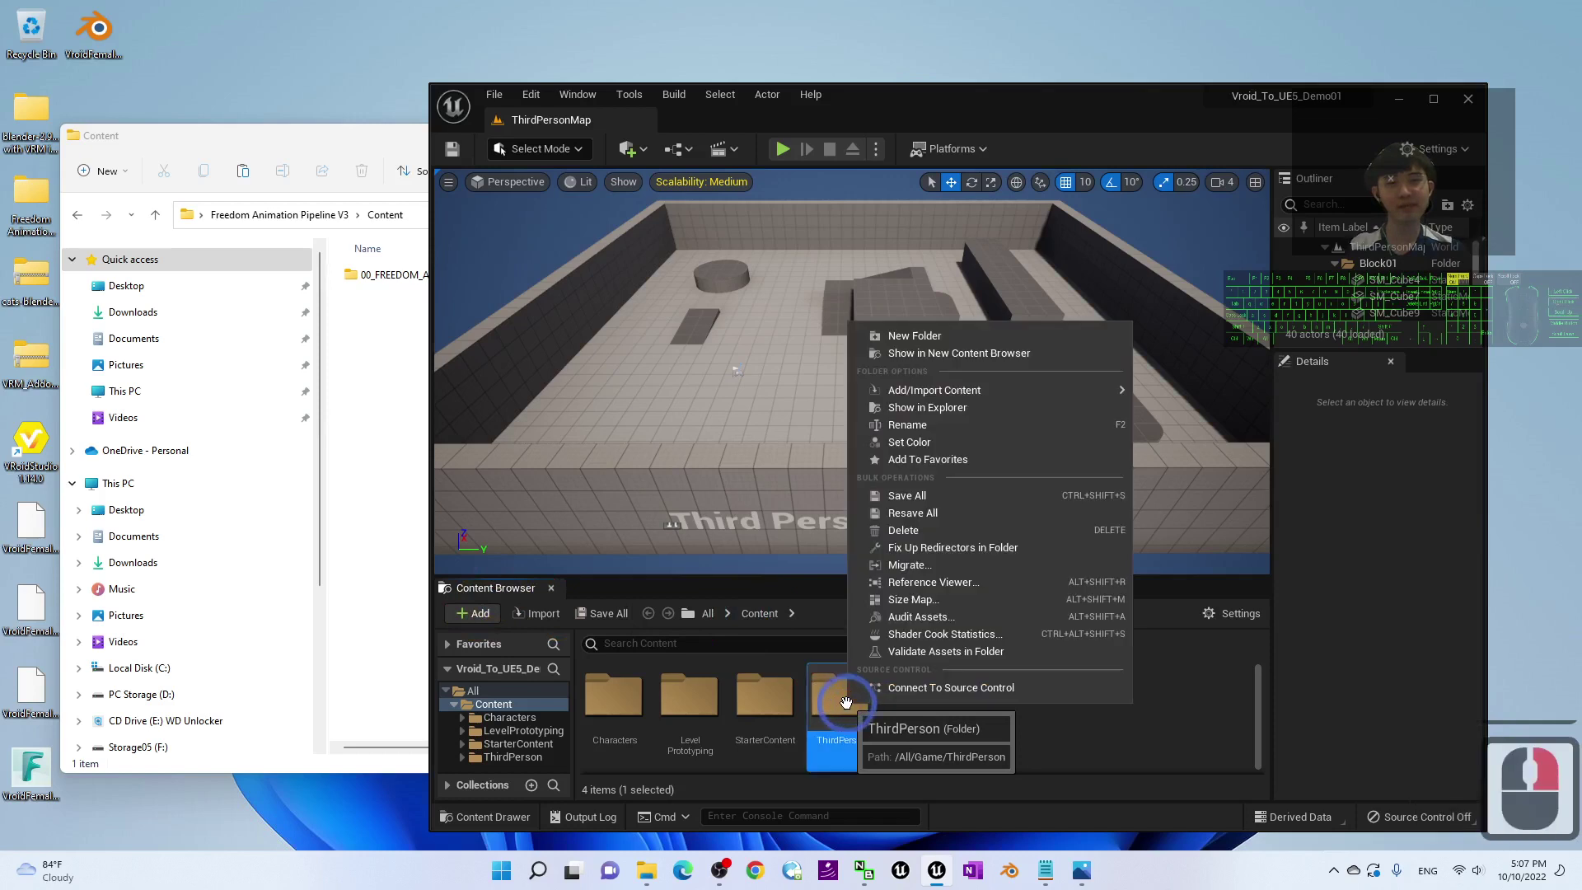
pyautogui.click(734, 644)
# - Show the Unreal project's Content folder in File Explorer and place its window beside the pipeline's Content folder
pyautogui.click(706, 616)
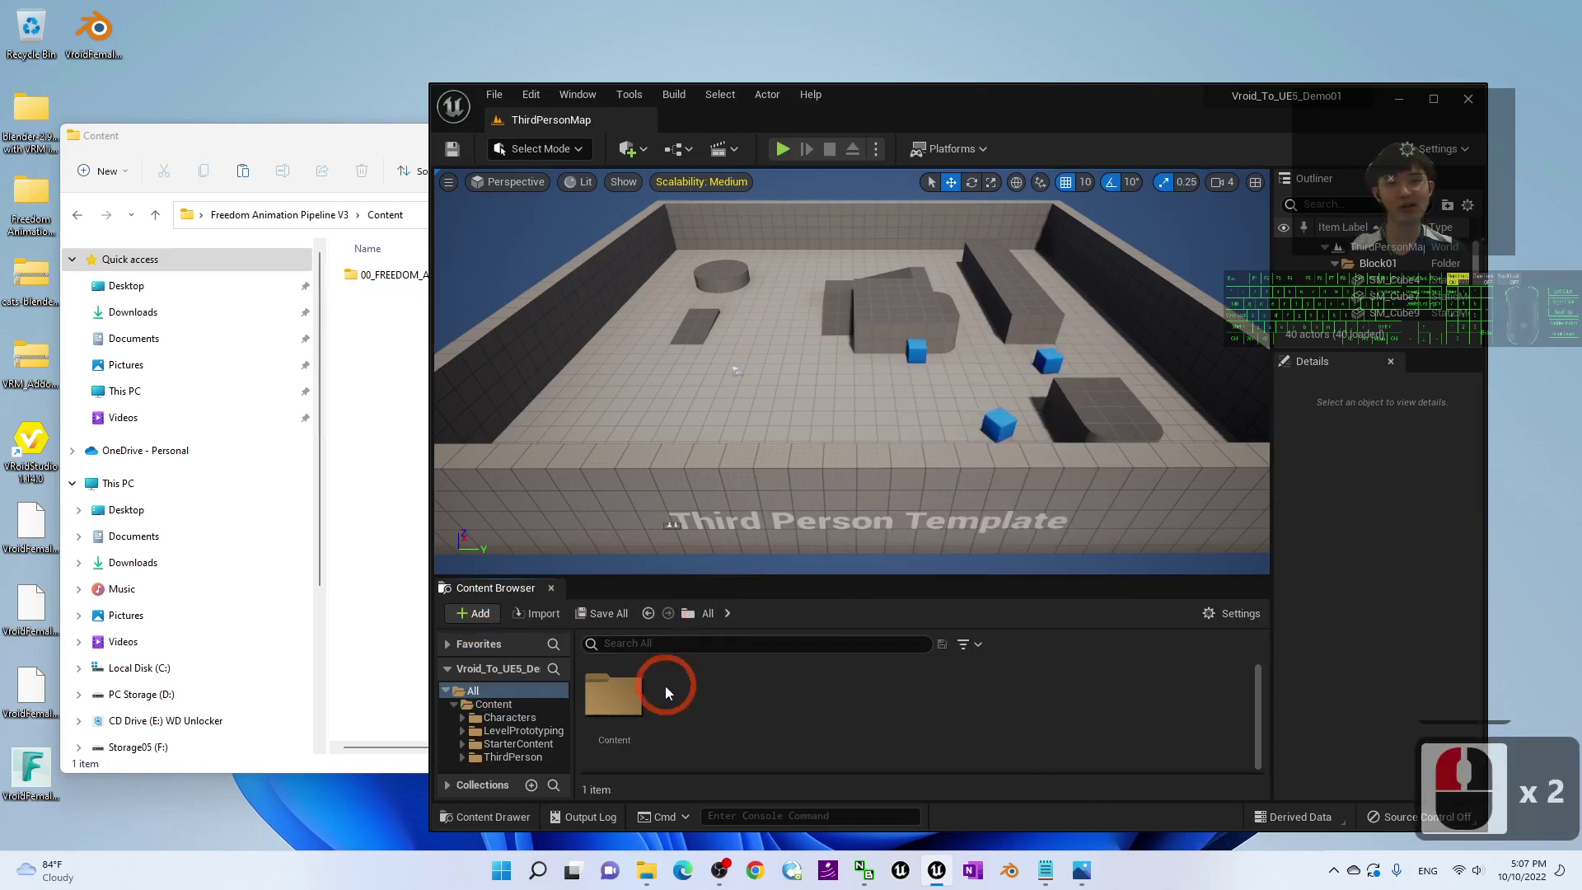
pyautogui.rightClick(617, 702)
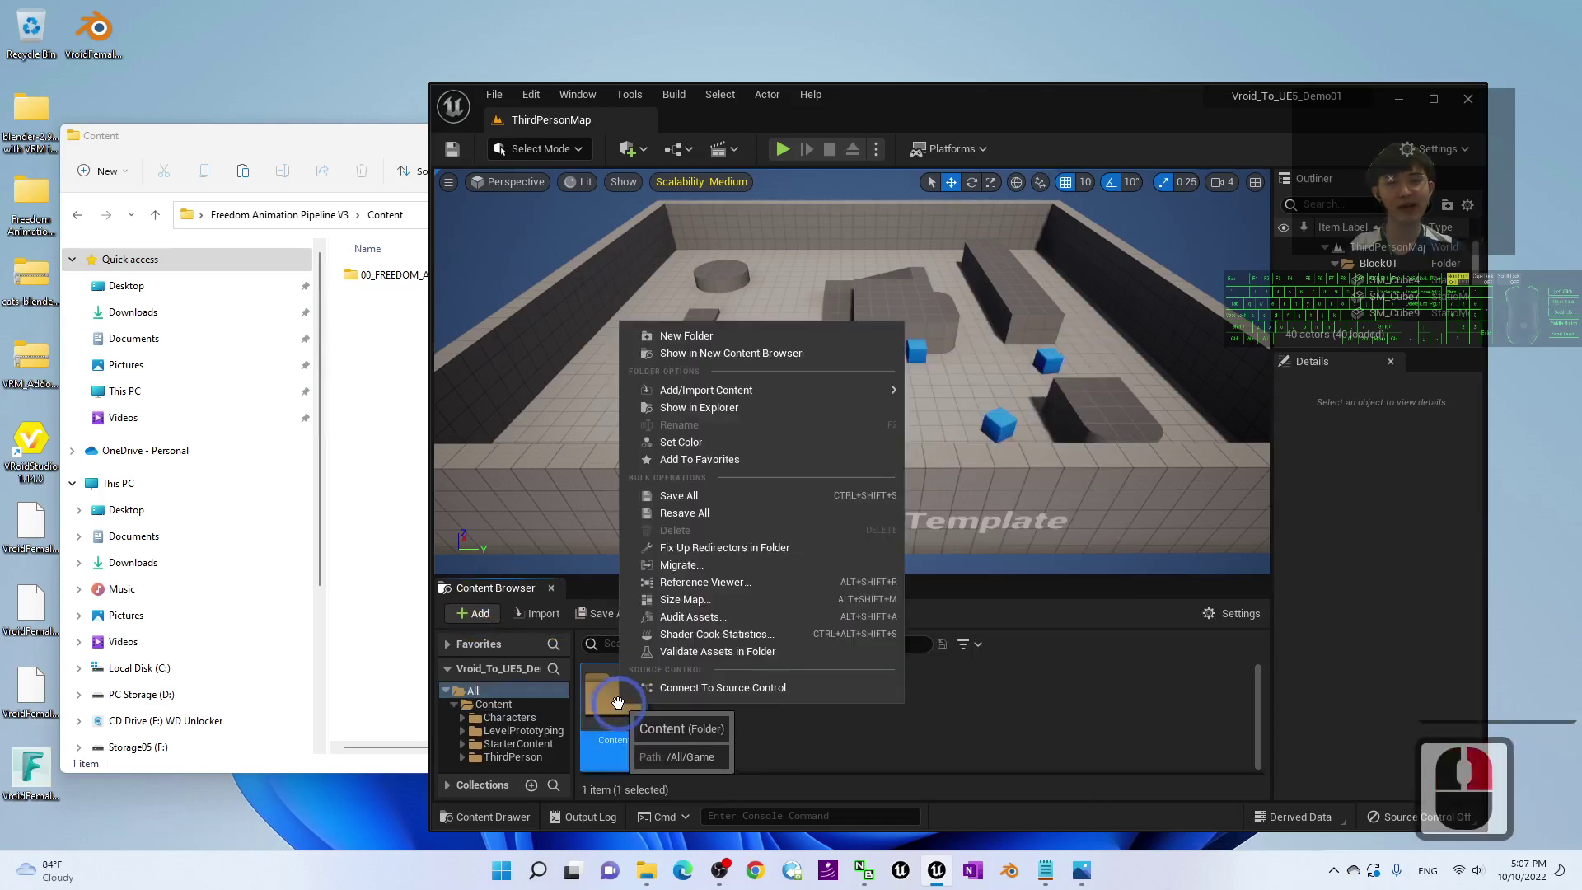
pyautogui.click(714, 412)
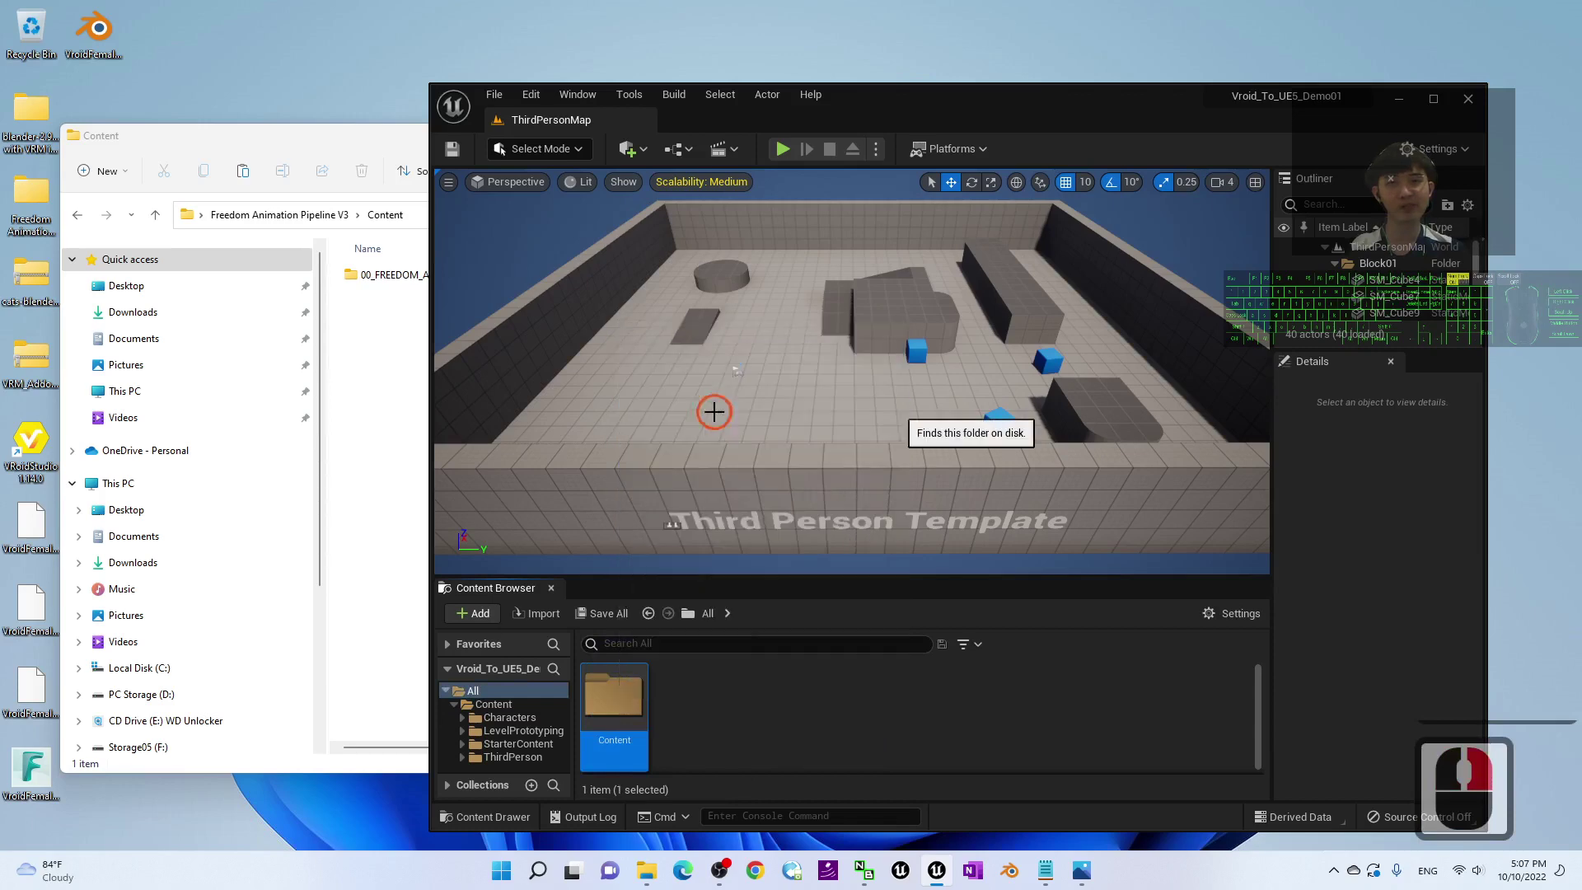
pyautogui.moveTo(539, 159); pyautogui.dragTo(1089, 127)
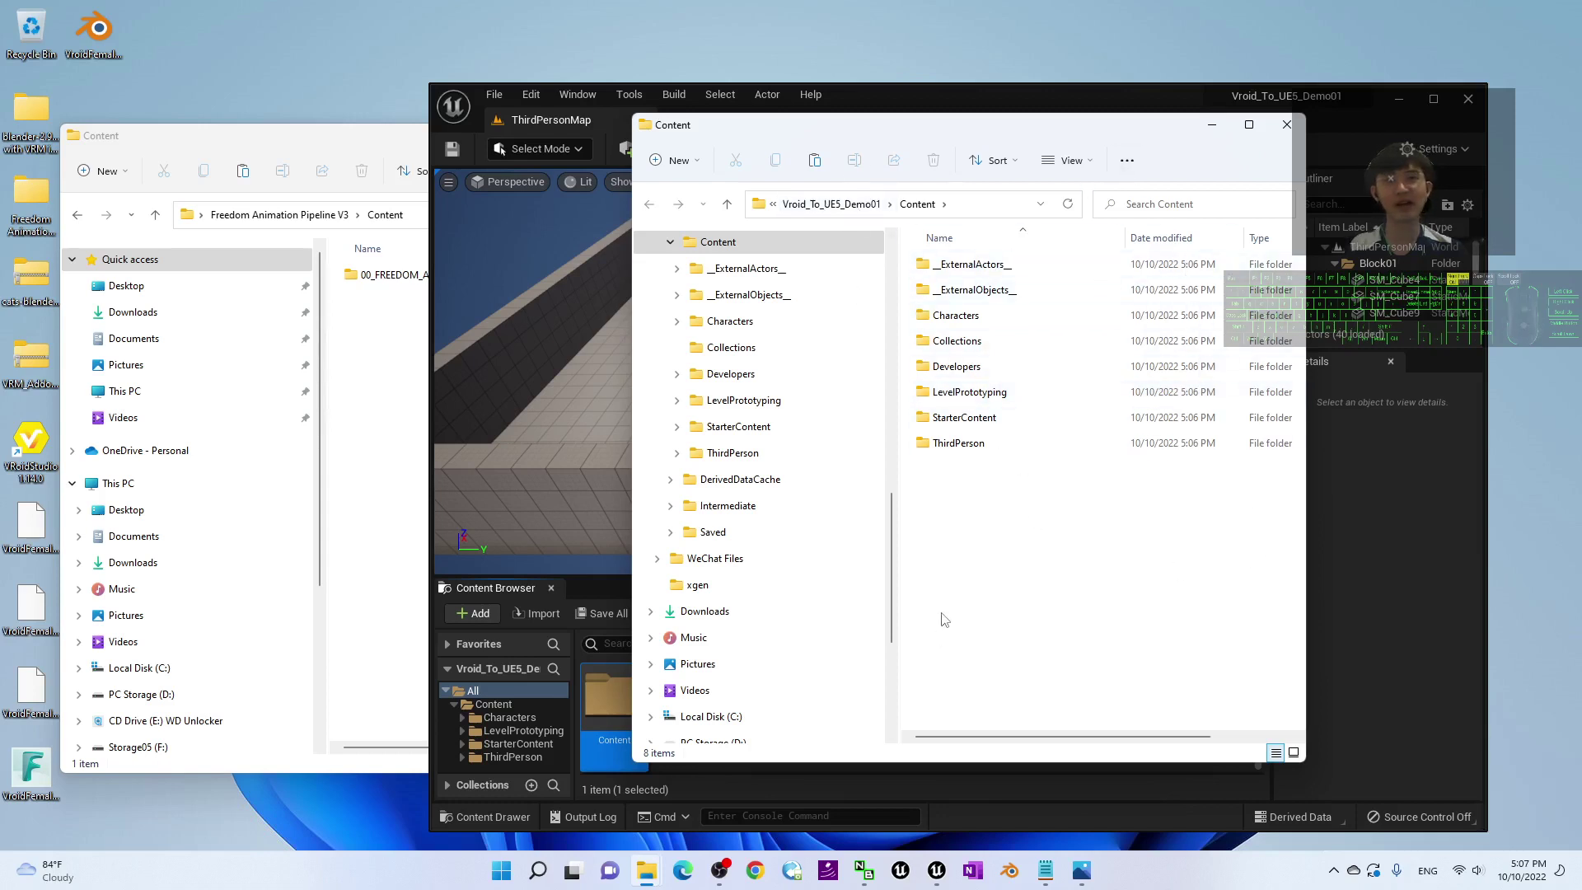
# - Copy the 00_FREEDOM_Animation_Pipeline folder into the Content folder of the Vroid_To_UE5_Demo01 project
pyautogui.click(387, 313)
pyautogui.doubleClick(412, 277)
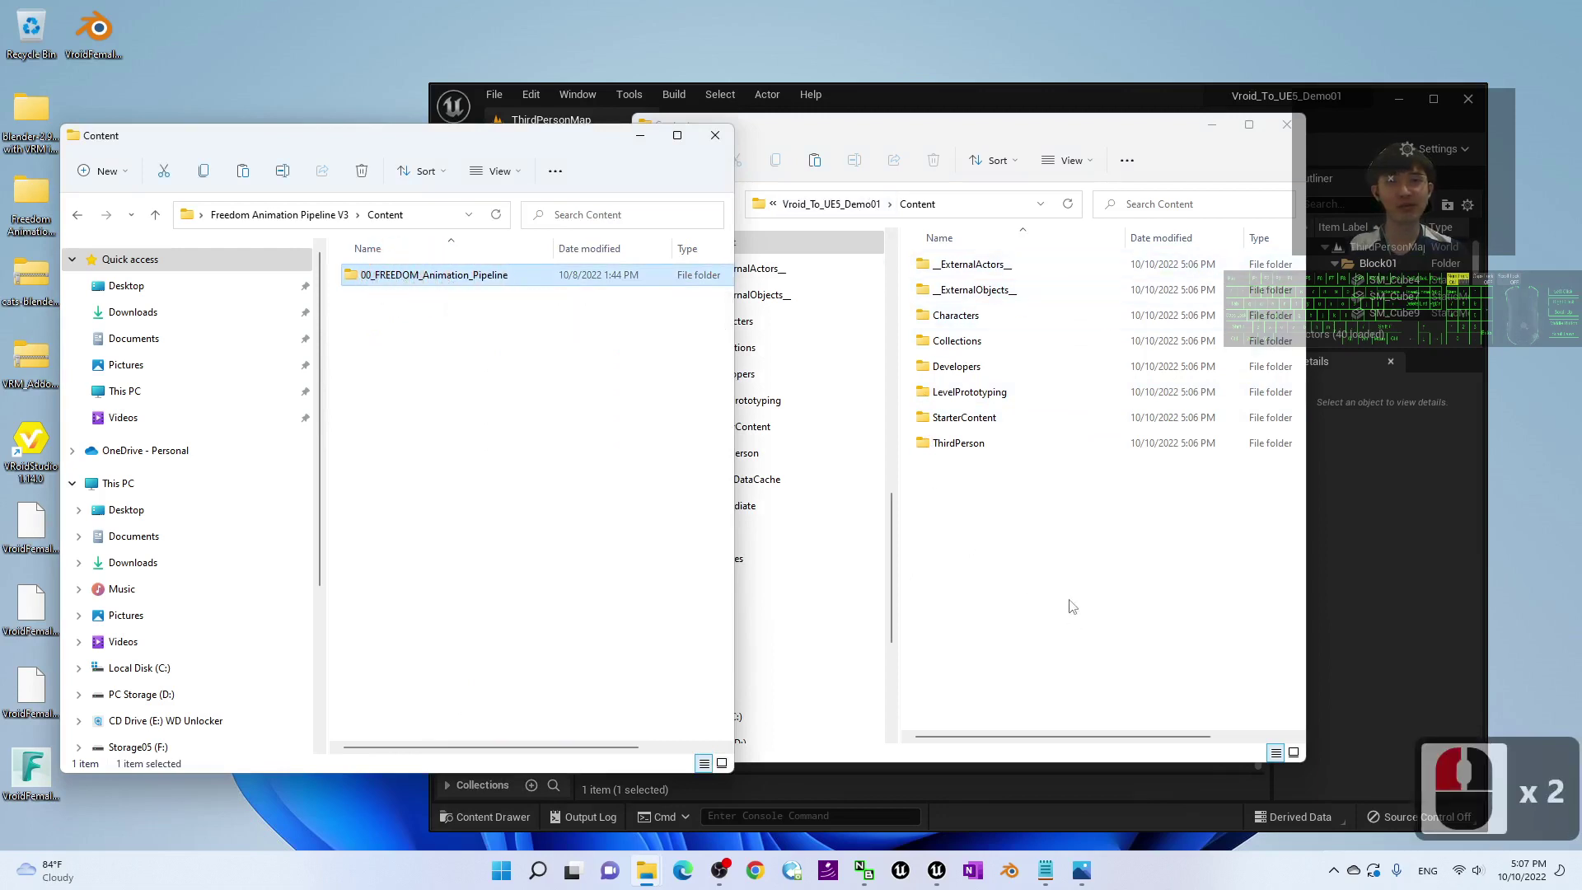
pyautogui.click(541, 349)
pyautogui.click(459, 280)
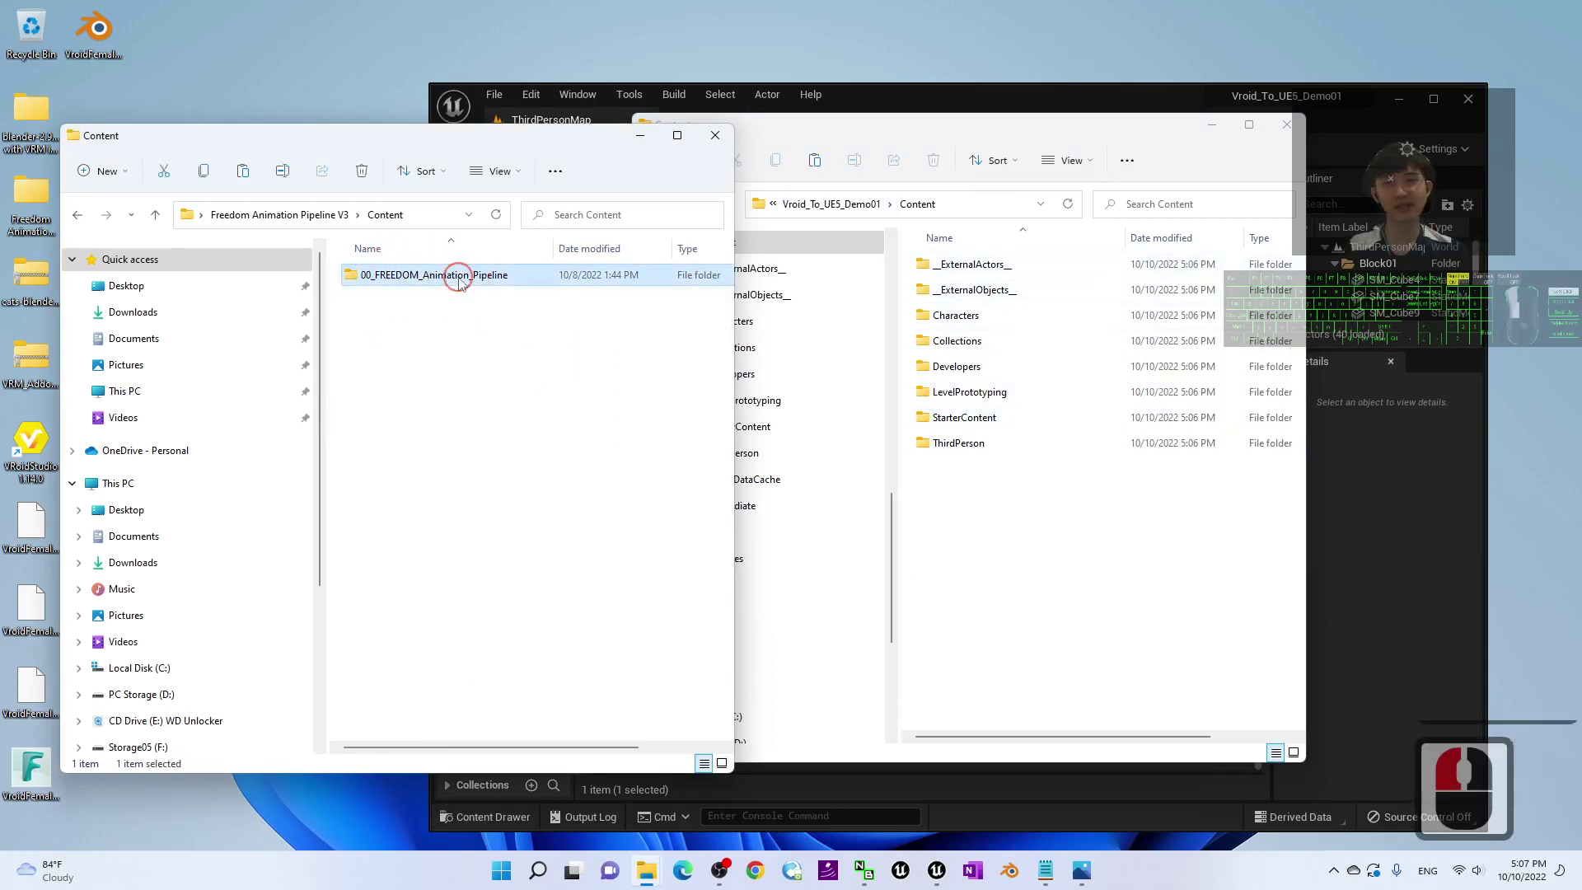
pyautogui.click(469, 446)
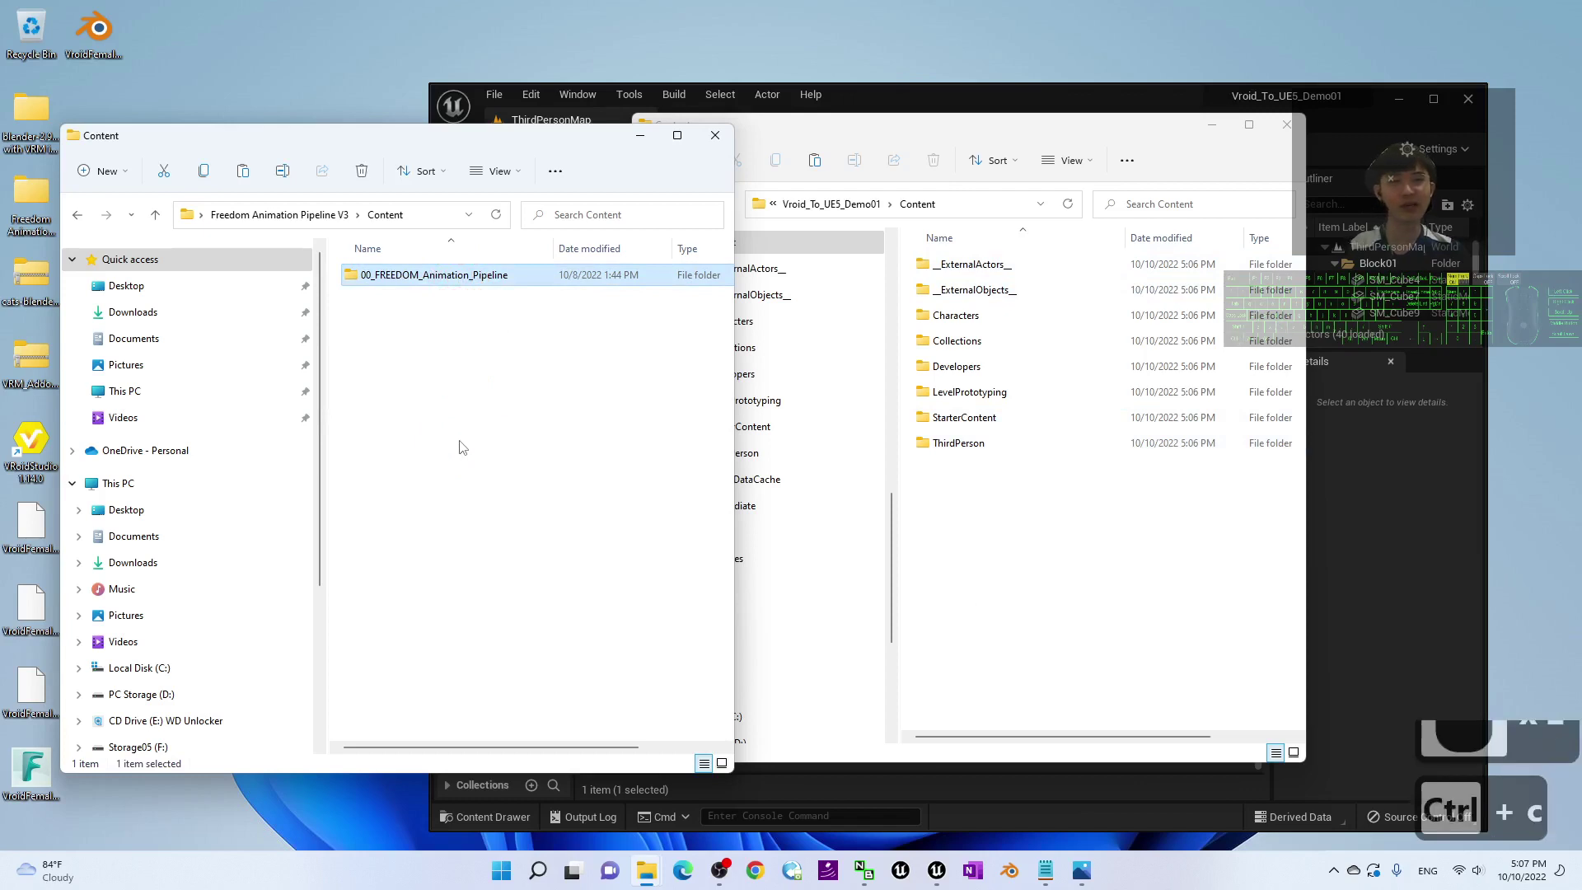
pyautogui.click(1006, 582)
pyautogui.hotkey('ctrl', 'v')
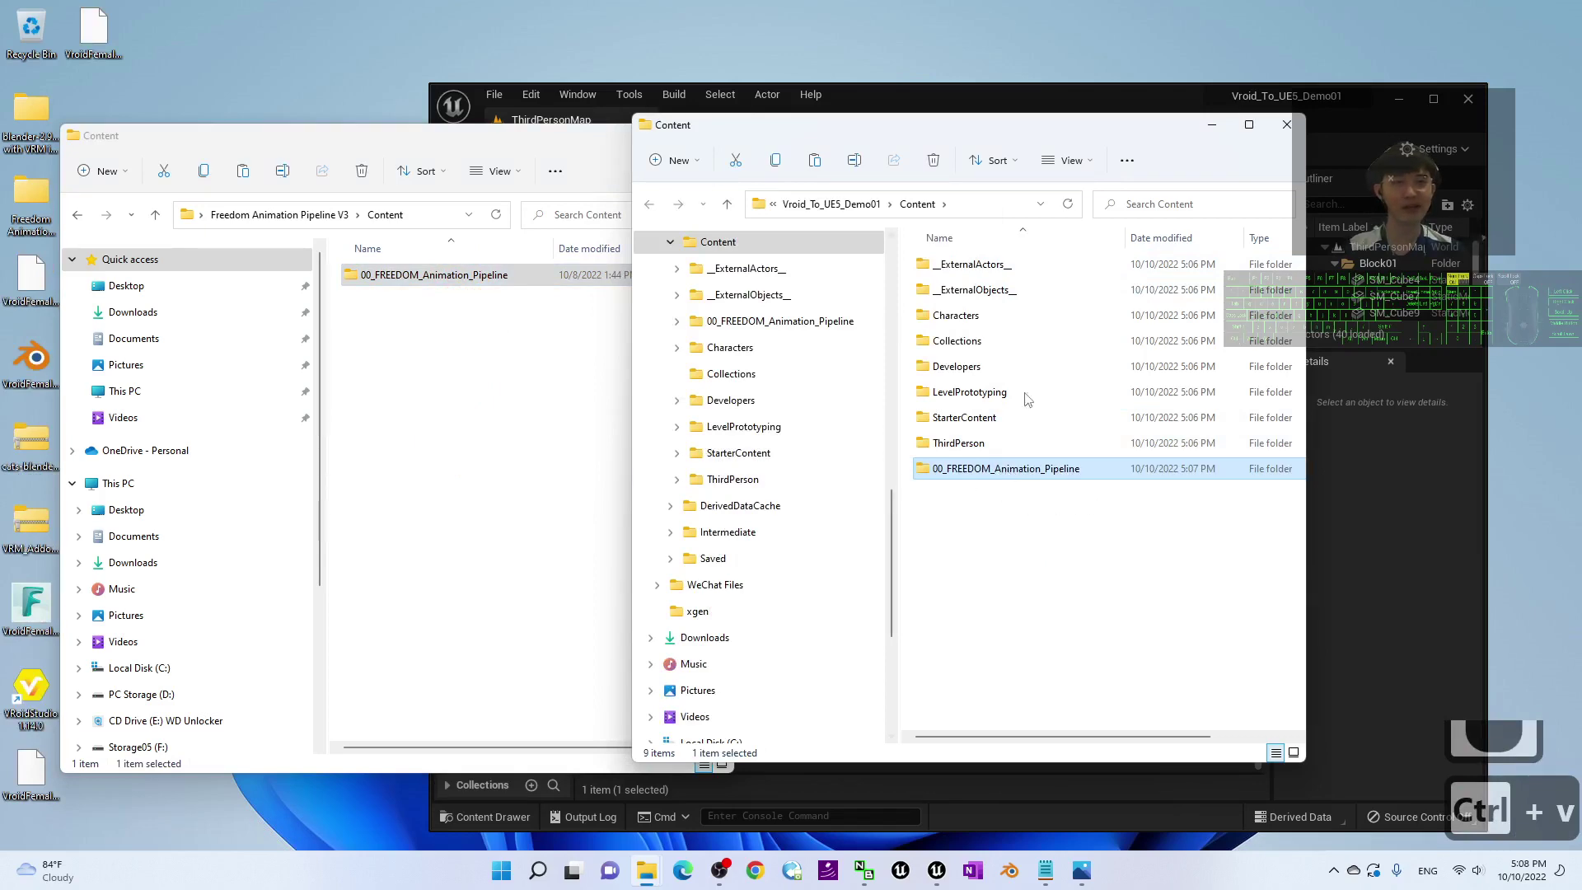
# - Close both File Explorer windows and maximize the Unreal editor
pyautogui.click(1286, 124)
pyautogui.moveTo(742, 134); pyautogui.dragTo(741, 134)
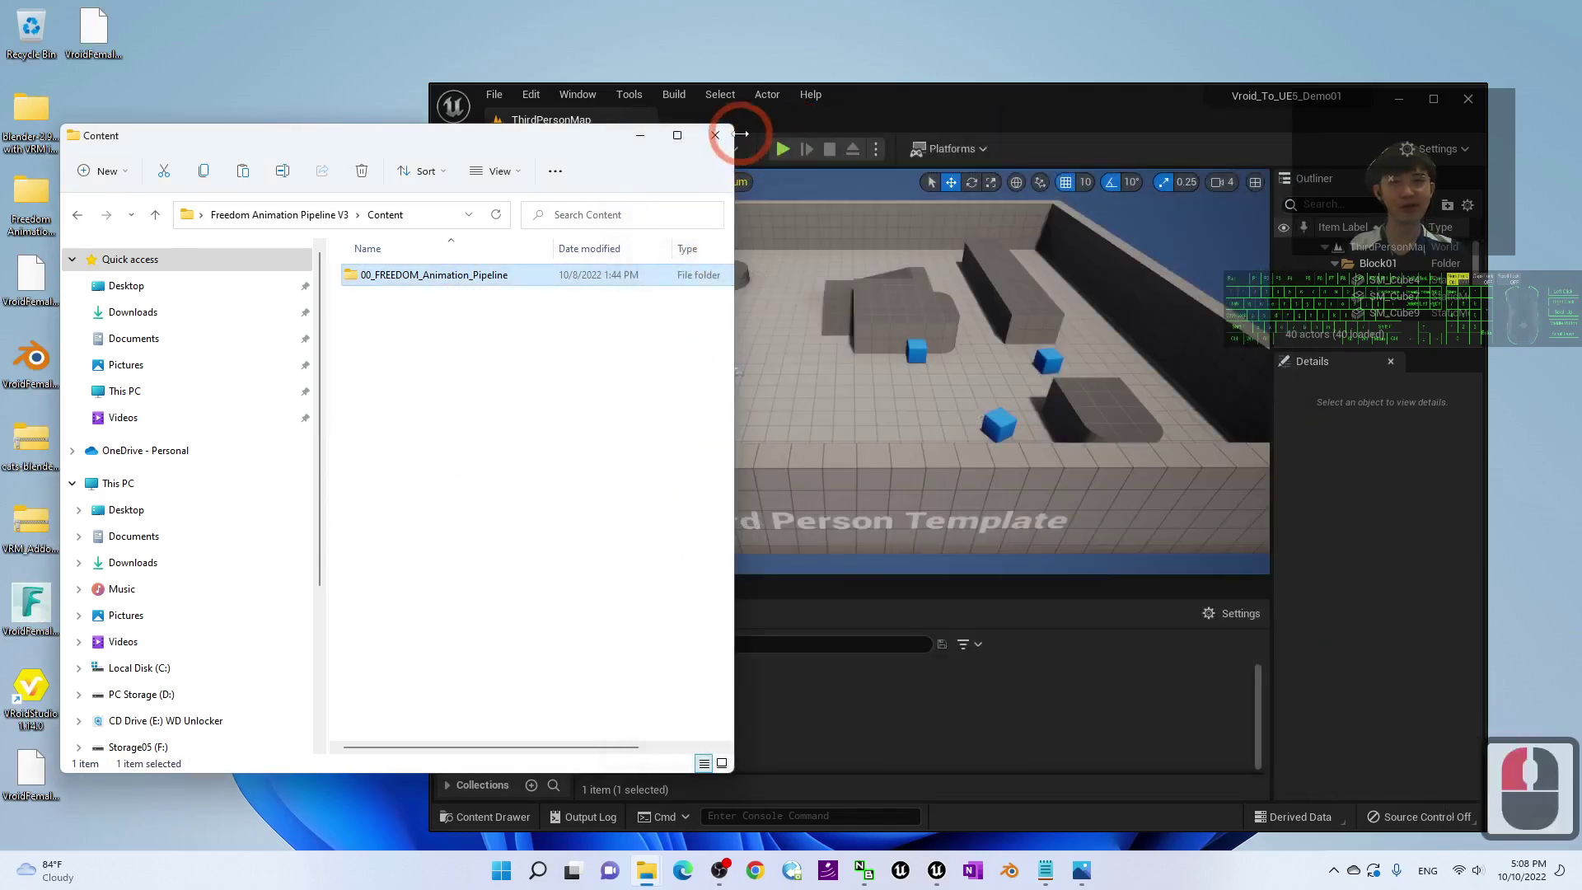
pyautogui.click(715, 135)
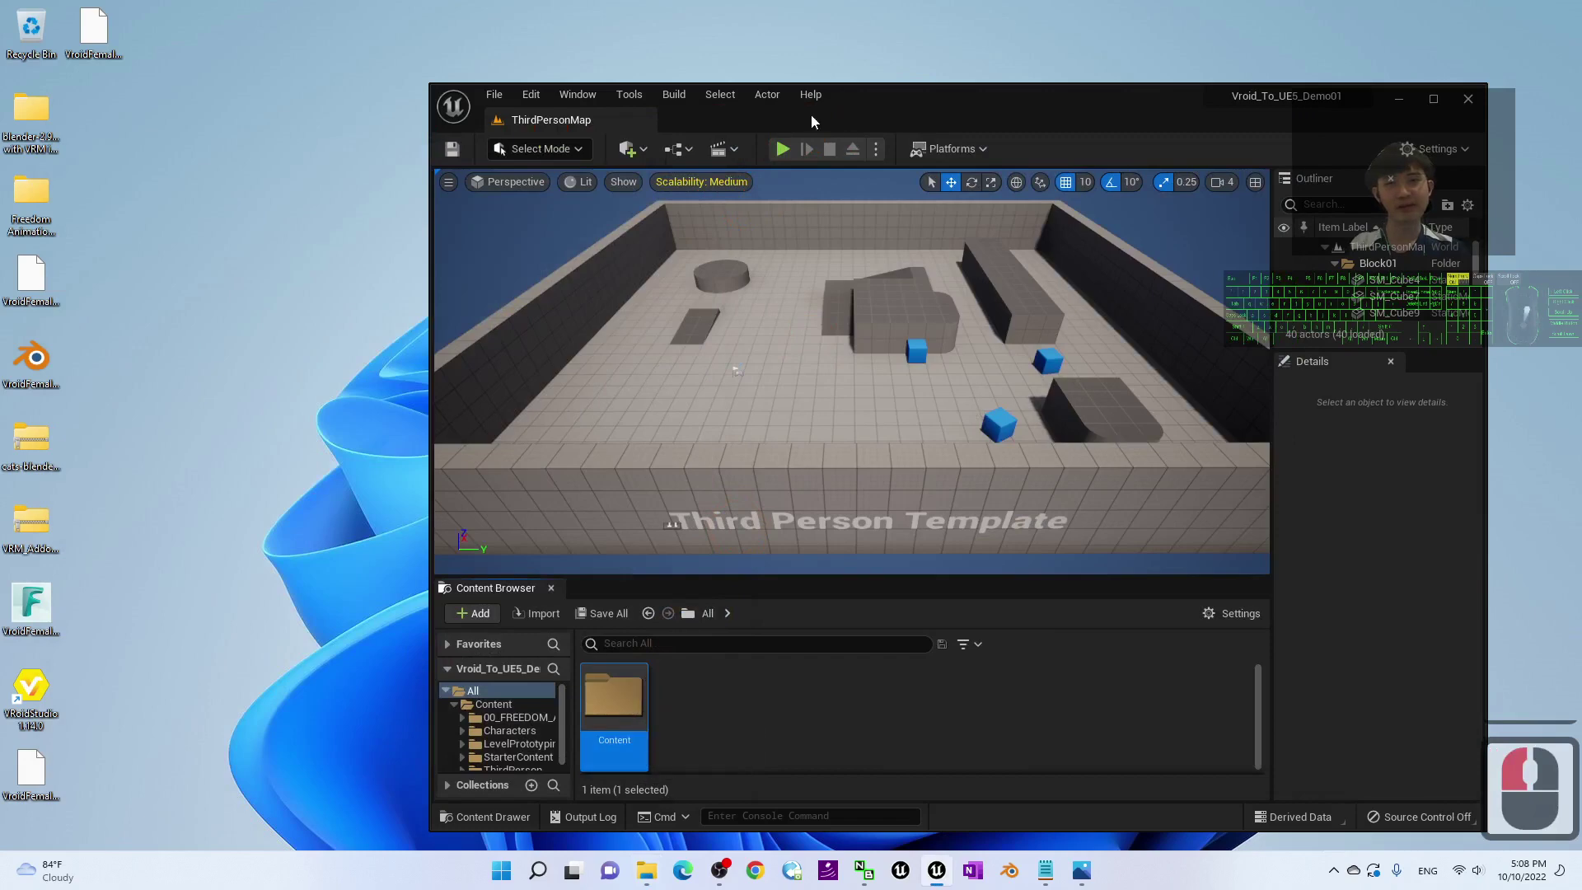
pyautogui.moveTo(917, 100); pyautogui.dragTo(681, 2)
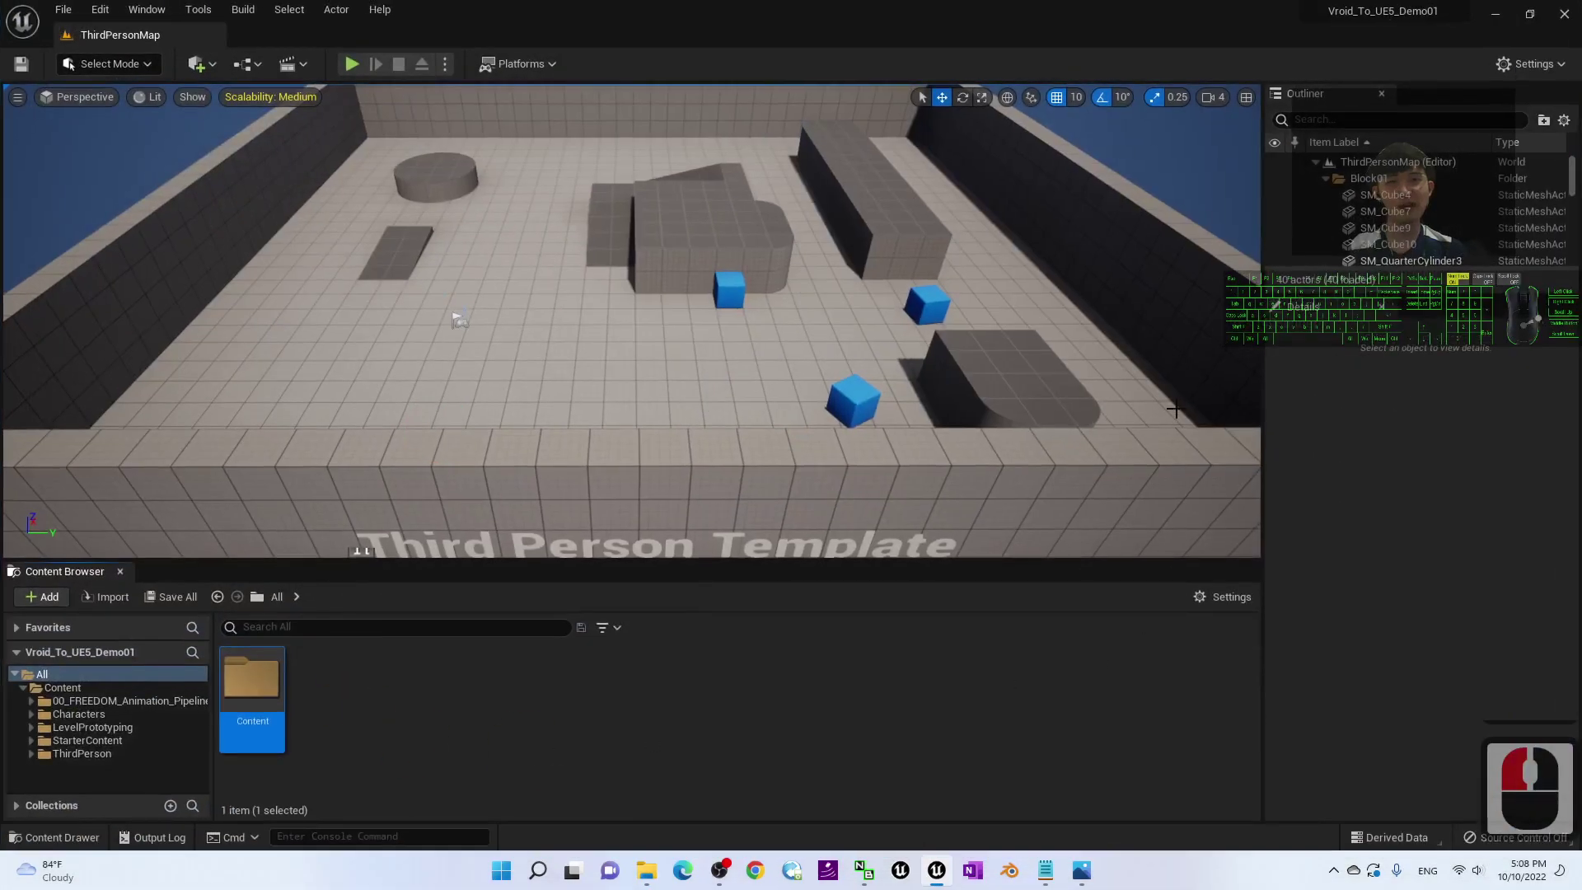
# - Browse the project's 00_FREEDOM_Animation_Pipeline folder and its Vroid_Retargeter subfolder, and return to the pipeline folder
pyautogui.doubleClick(252, 679)
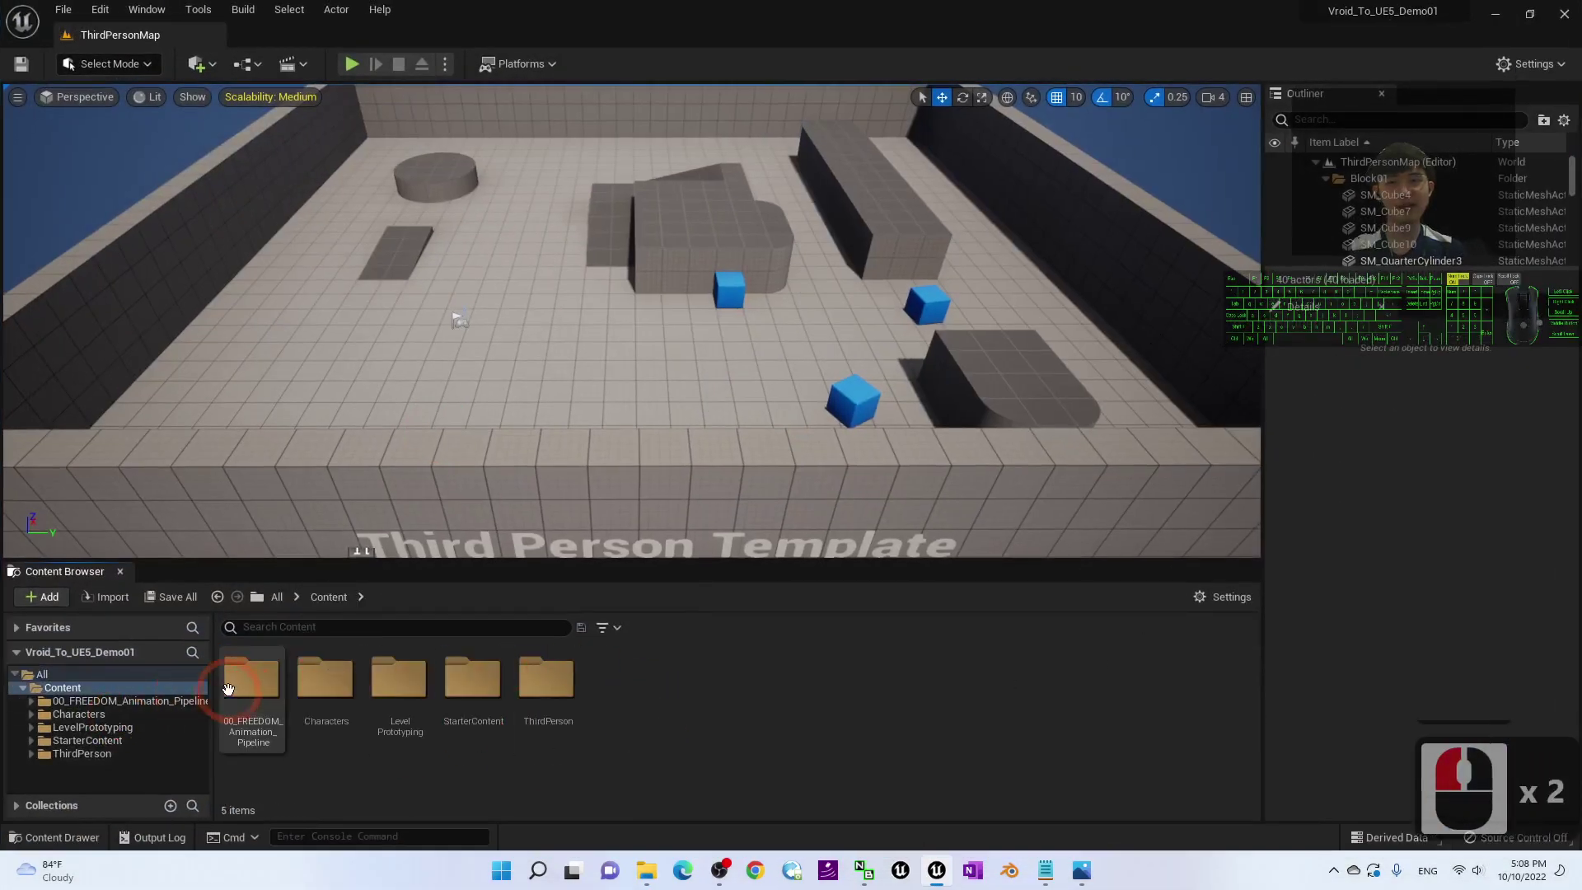
pyautogui.click(265, 683)
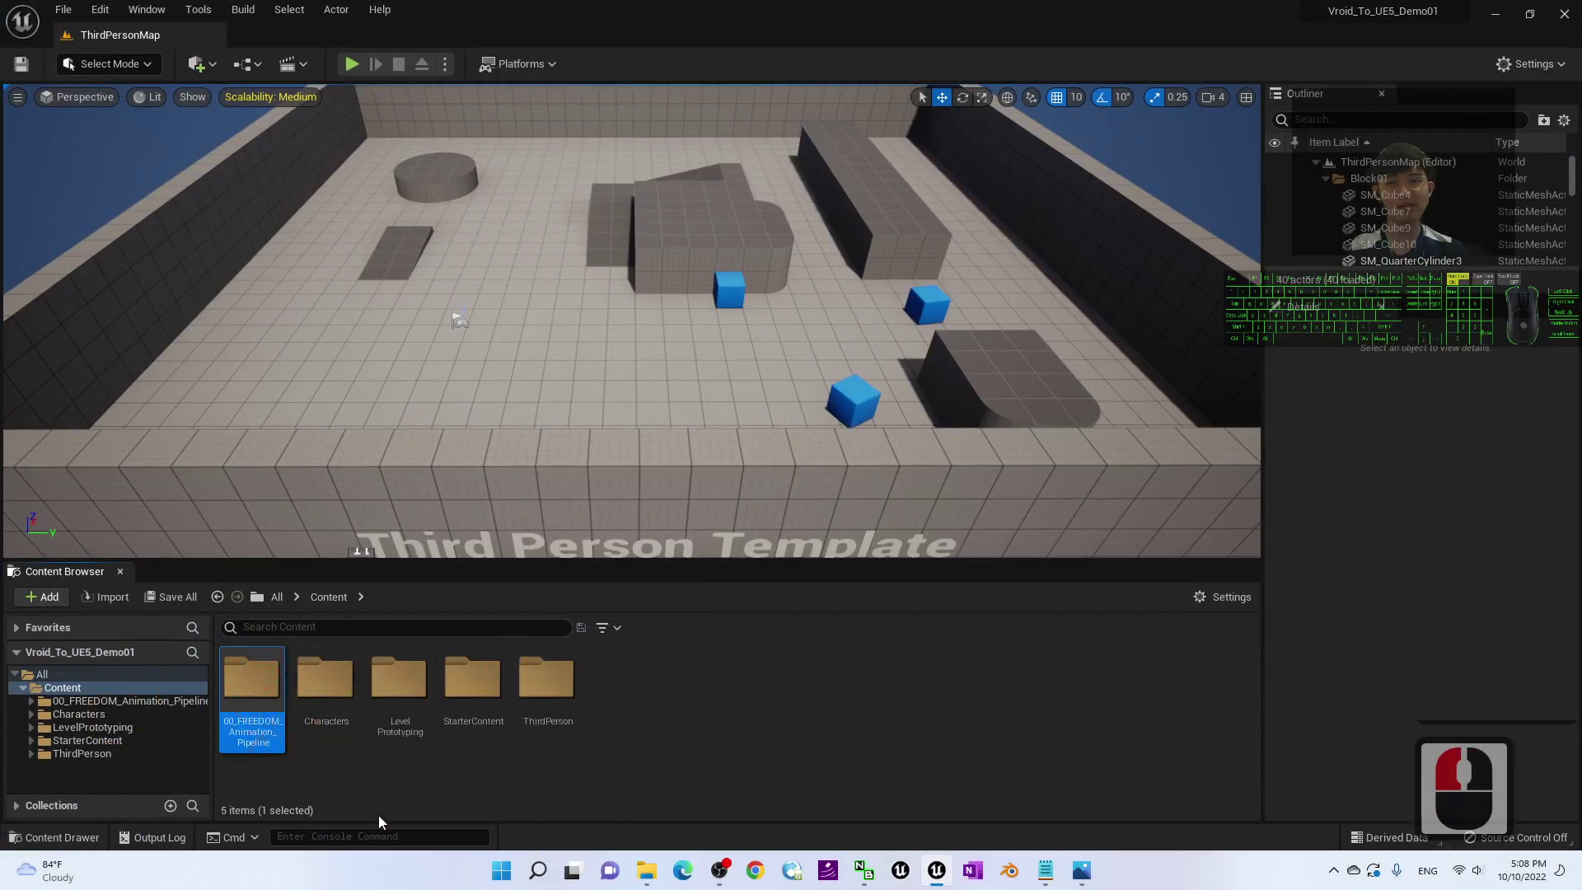
pyautogui.doubleClick(268, 681)
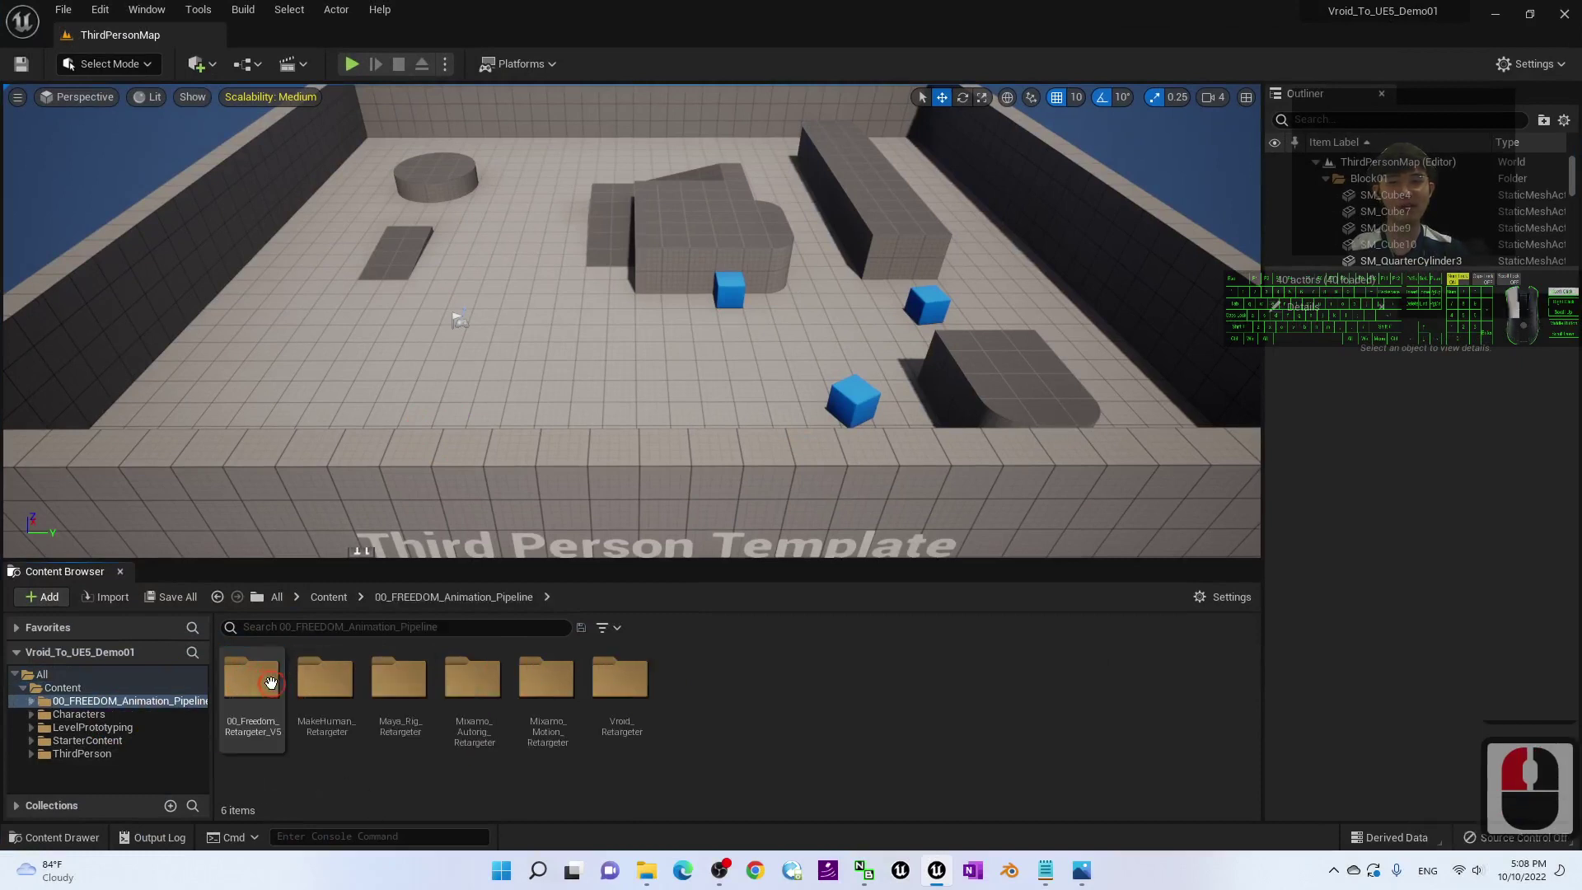
pyautogui.doubleClick(618, 703)
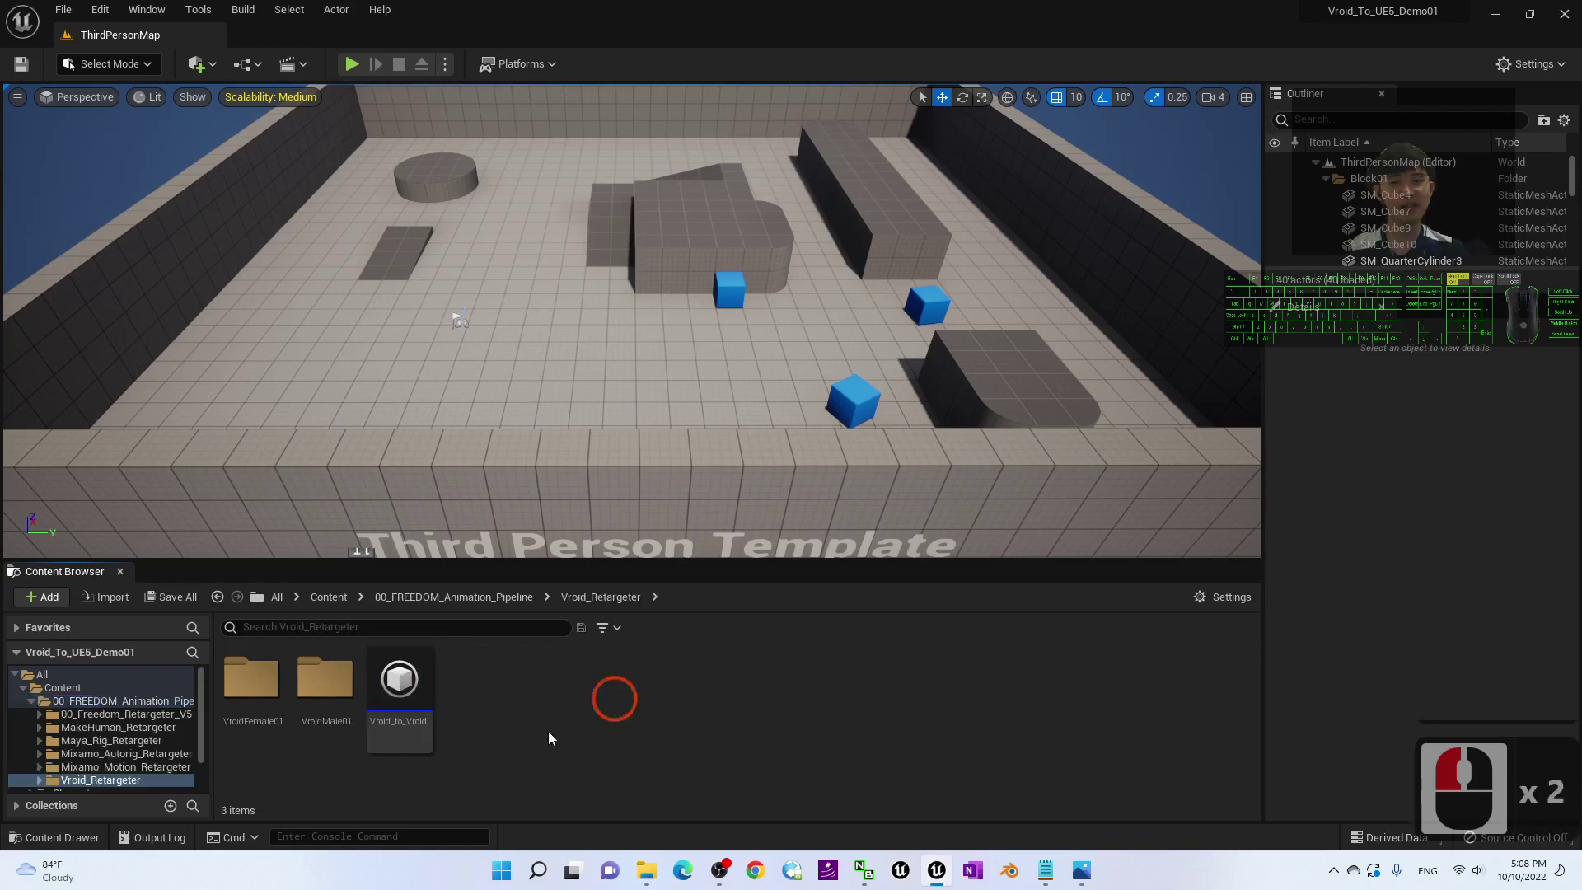
pyautogui.doubleClick(388, 688)
pyautogui.click(488, 599)
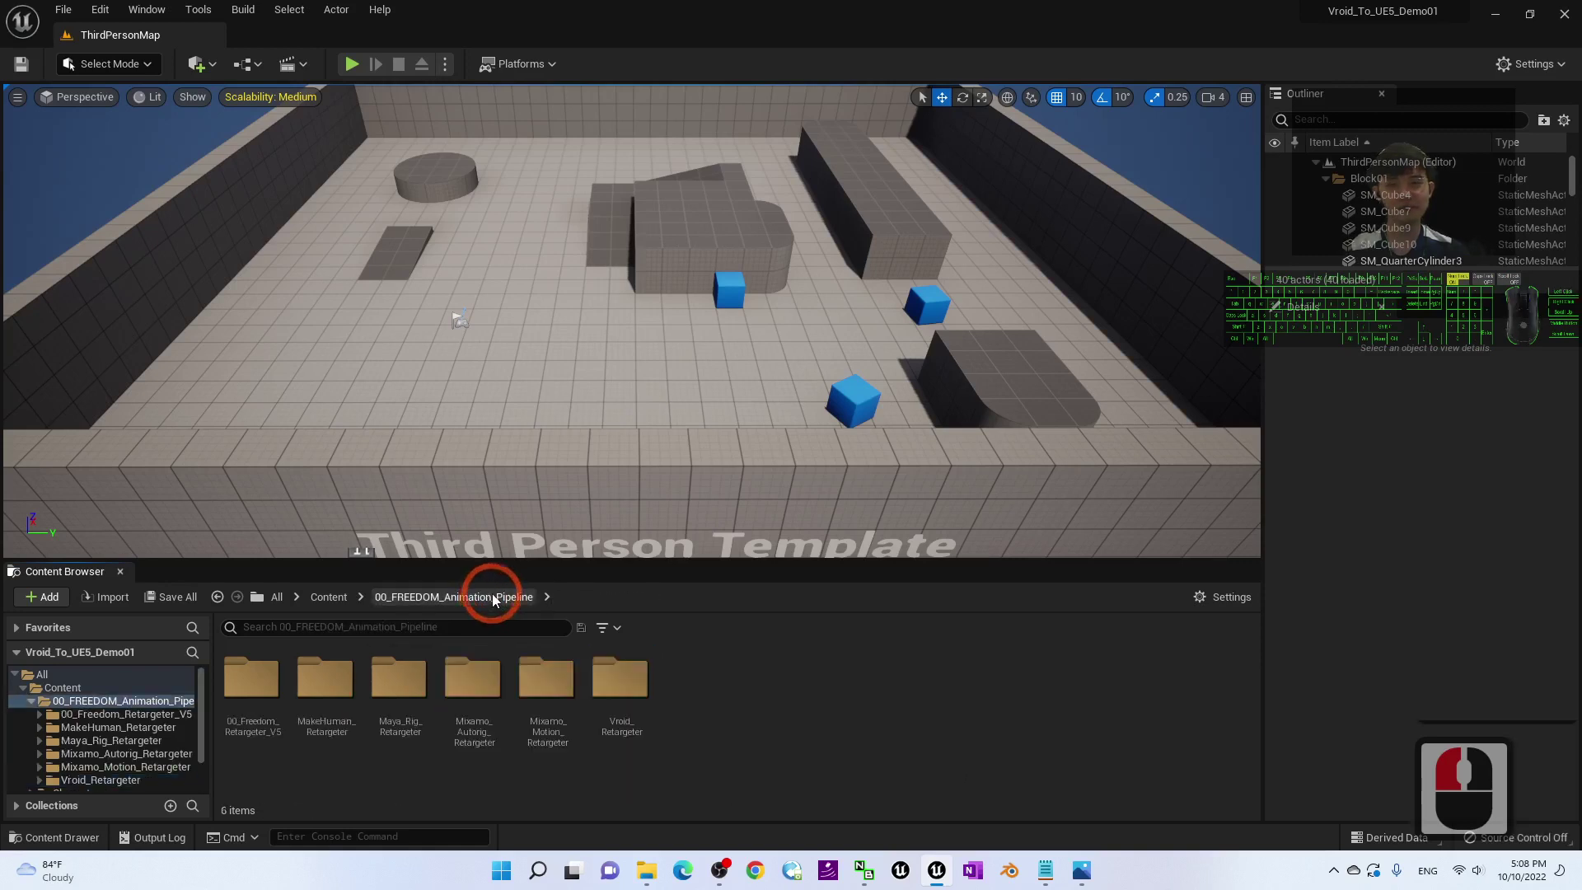
# - Return to the project's Content folder and restore the editor to a smaller window that exposes the VroidFemale01 FBX file on the desktop
pyautogui.doubleClick(621, 688)
pyautogui.click(493, 598)
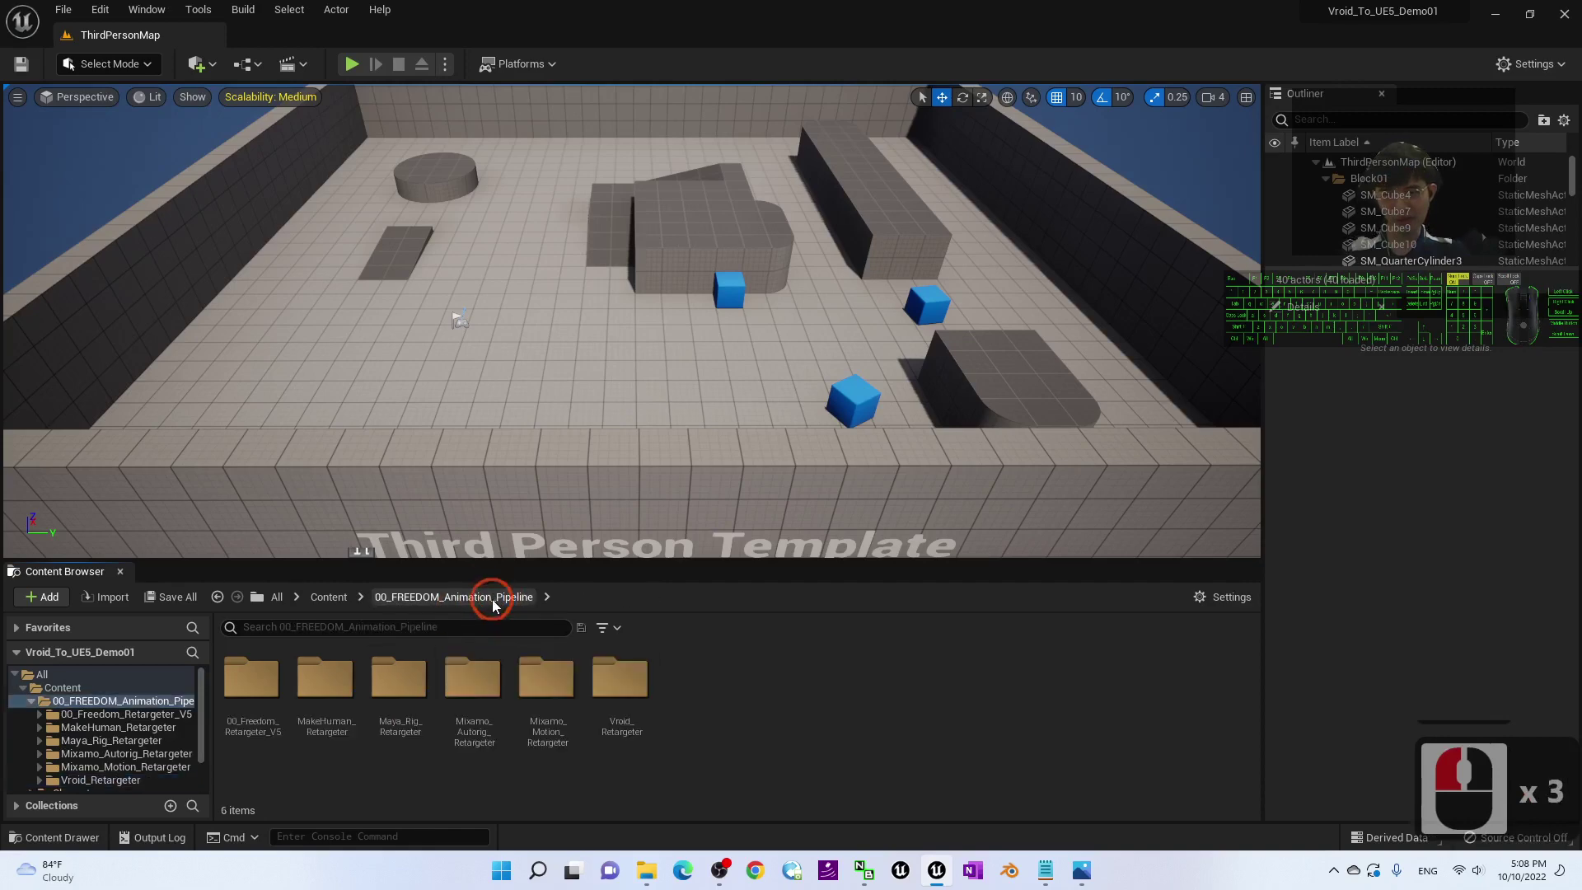
pyautogui.click(315, 593)
pyautogui.moveTo(955, 11)
pyautogui.mouseDown()
pyautogui.moveTo(945, 131)
pyautogui.moveTo(952, 31)
pyautogui.mouseUp()
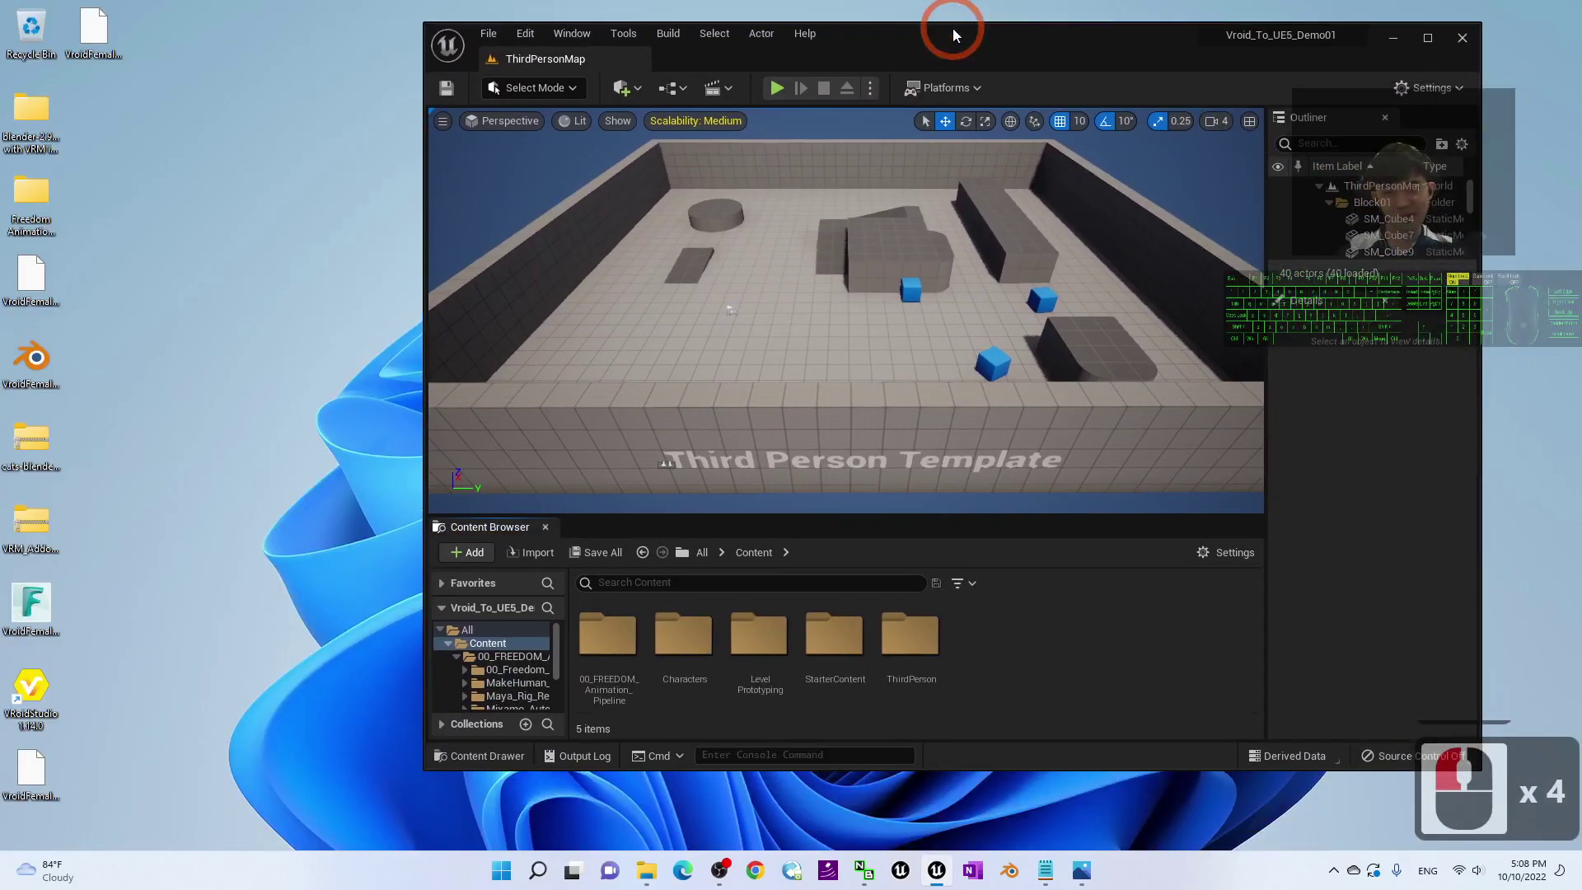
pyautogui.doubleClick(48, 772)
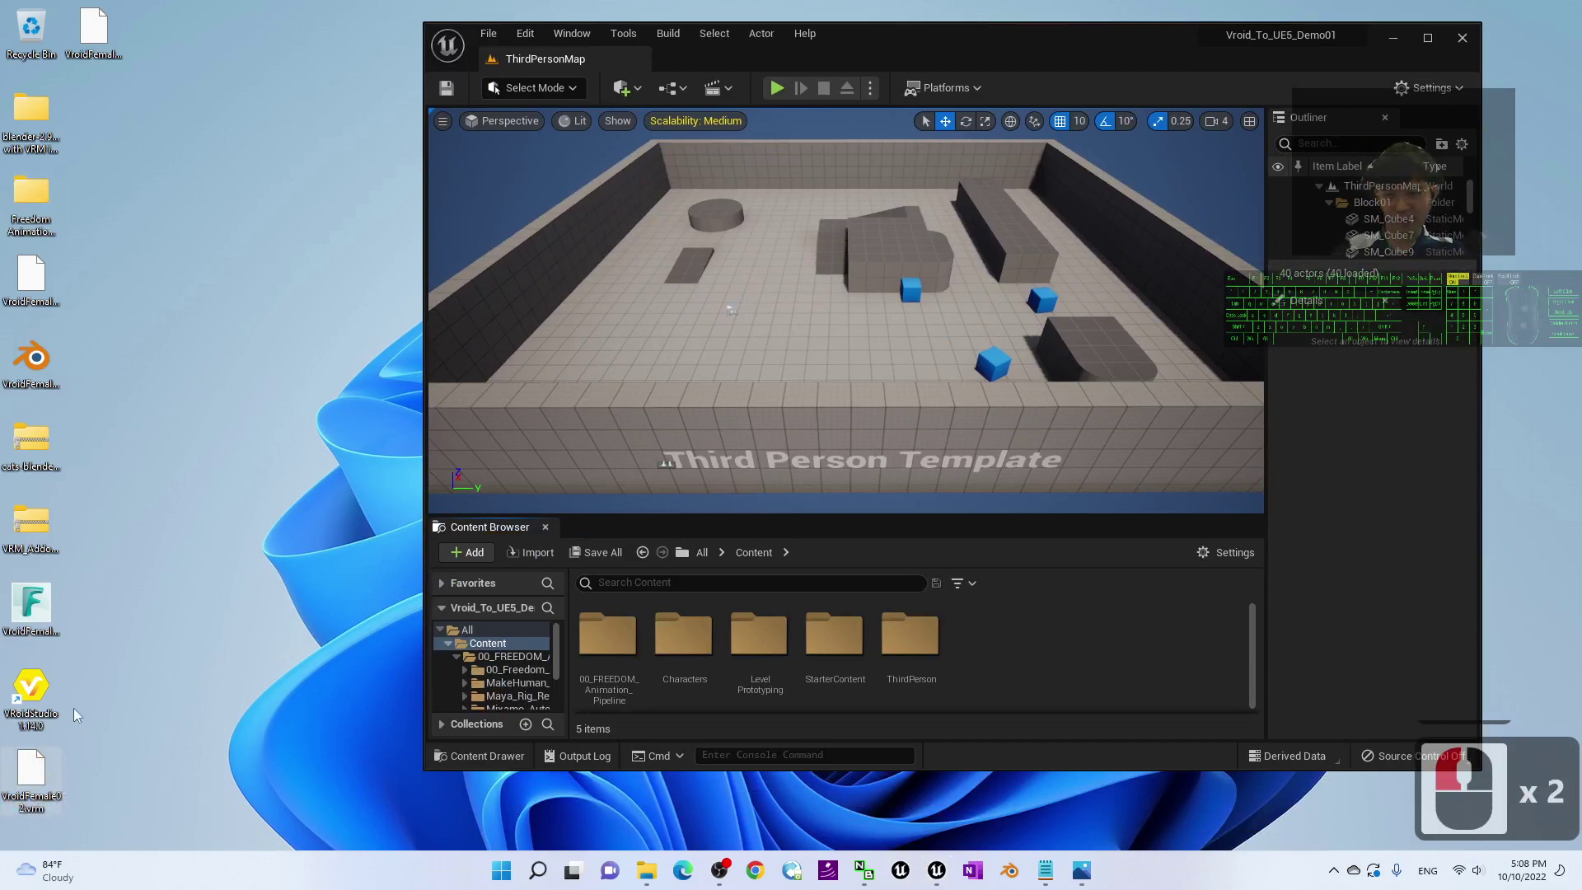
pyautogui.click(106, 336)
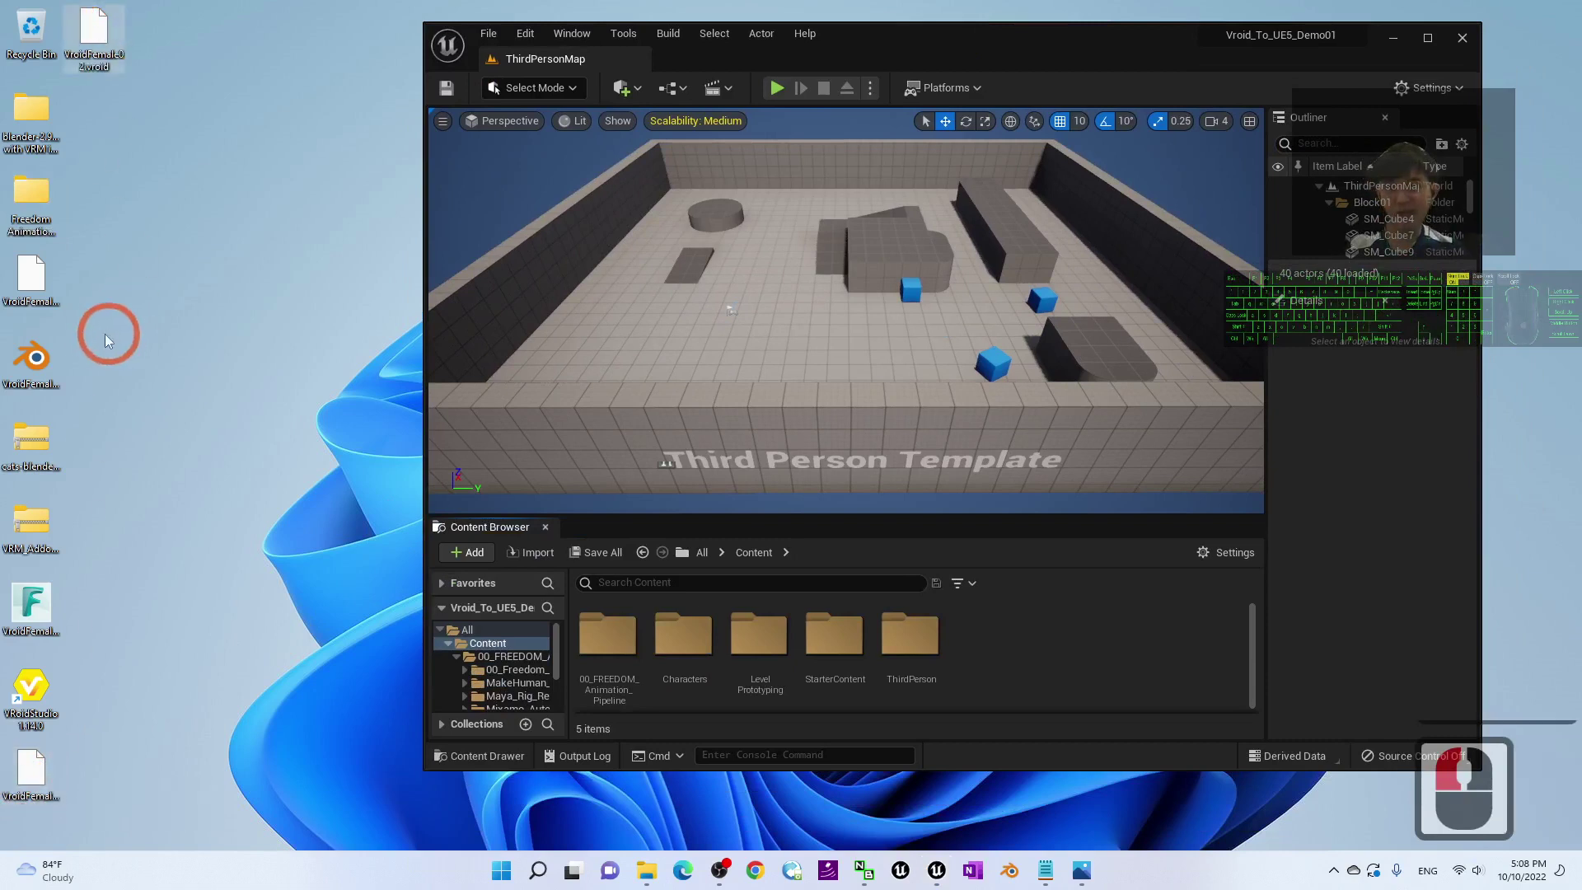
pyautogui.click(43, 612)
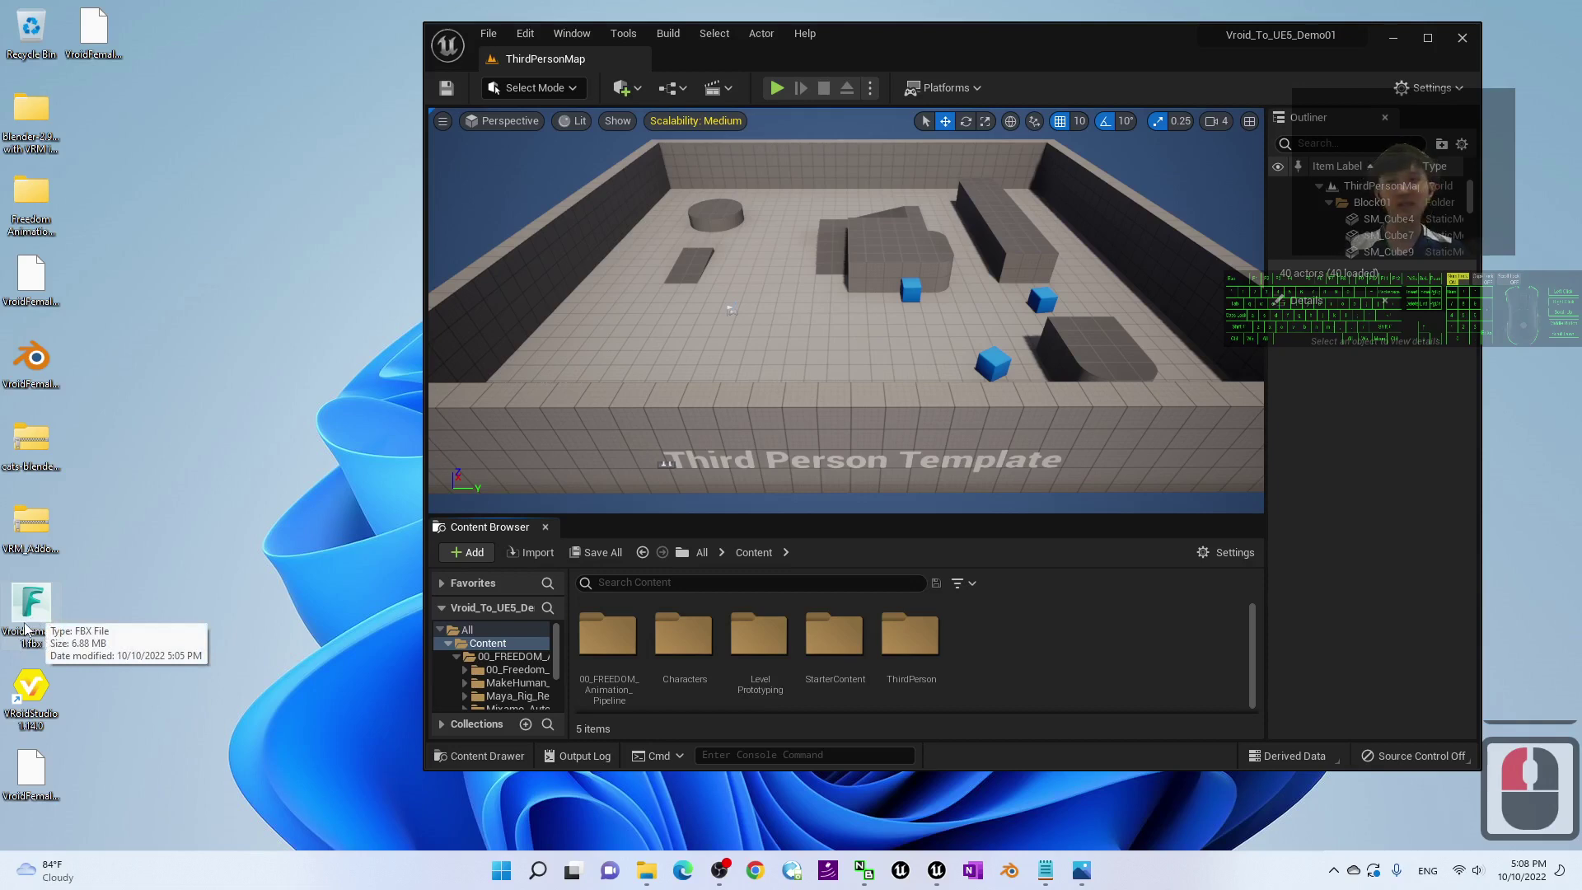
pyautogui.click(140, 552)
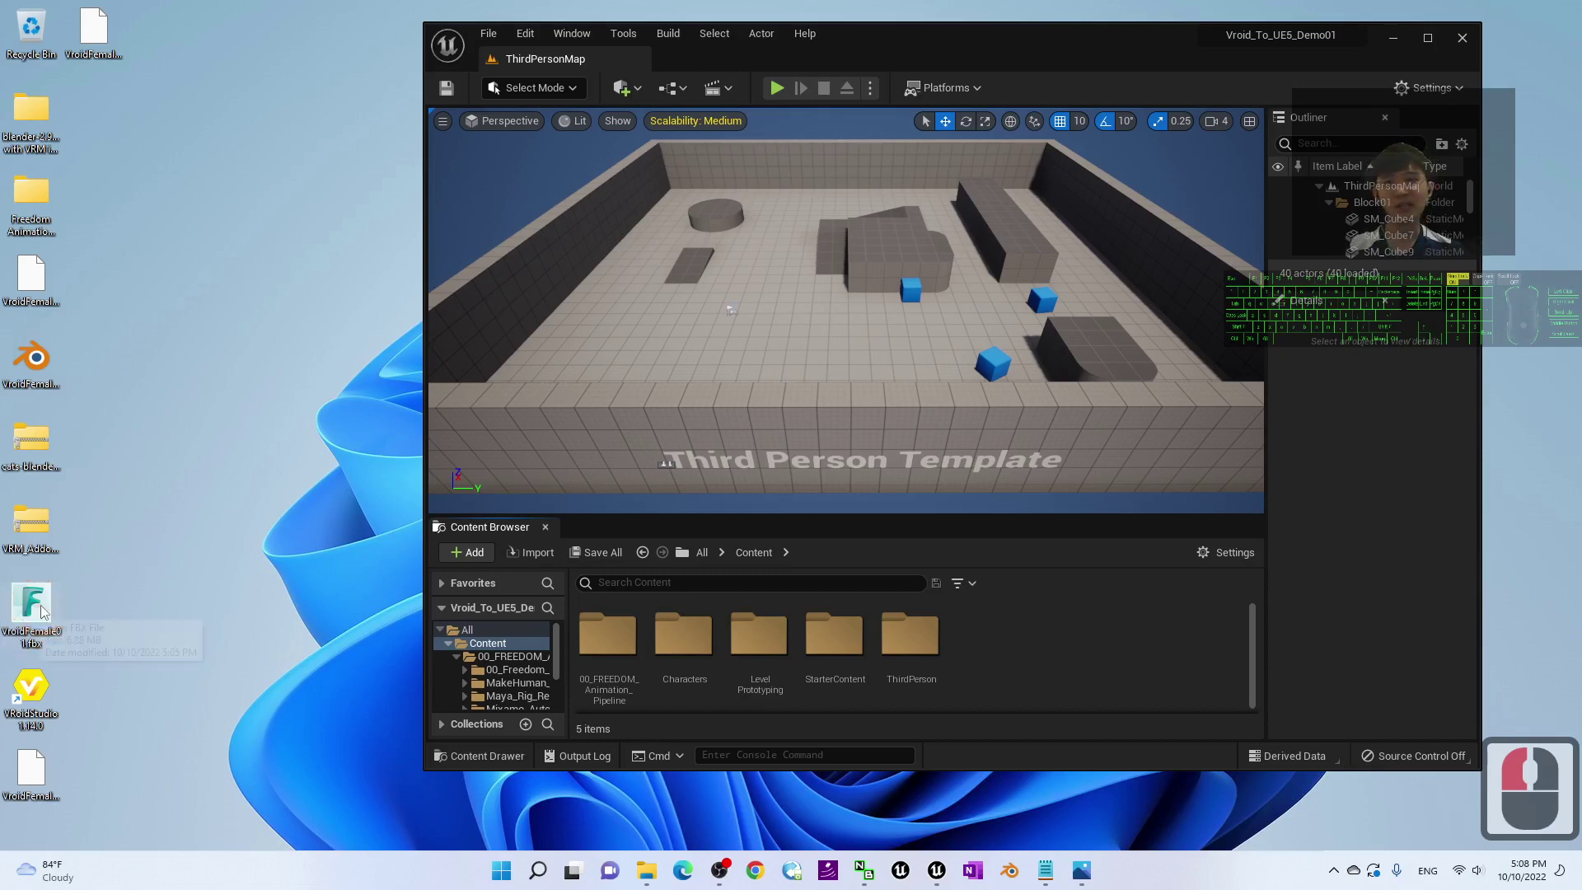
pyautogui.click(123, 578)
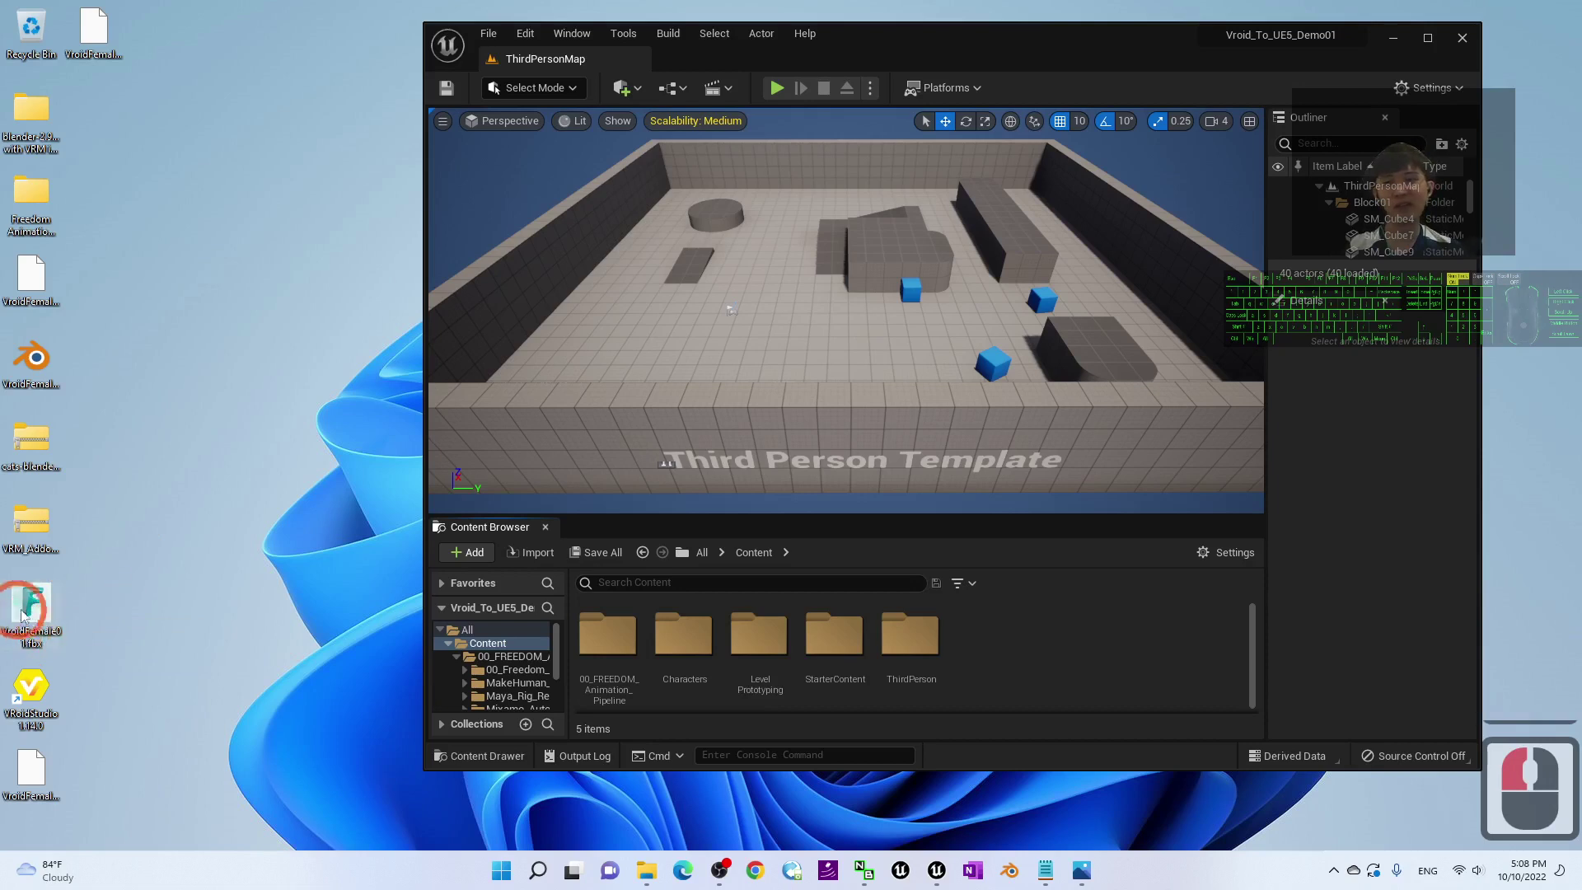
# - Create a folder named VroidFemale01 in the Content folder and open it
pyautogui.rightClick(980, 677)
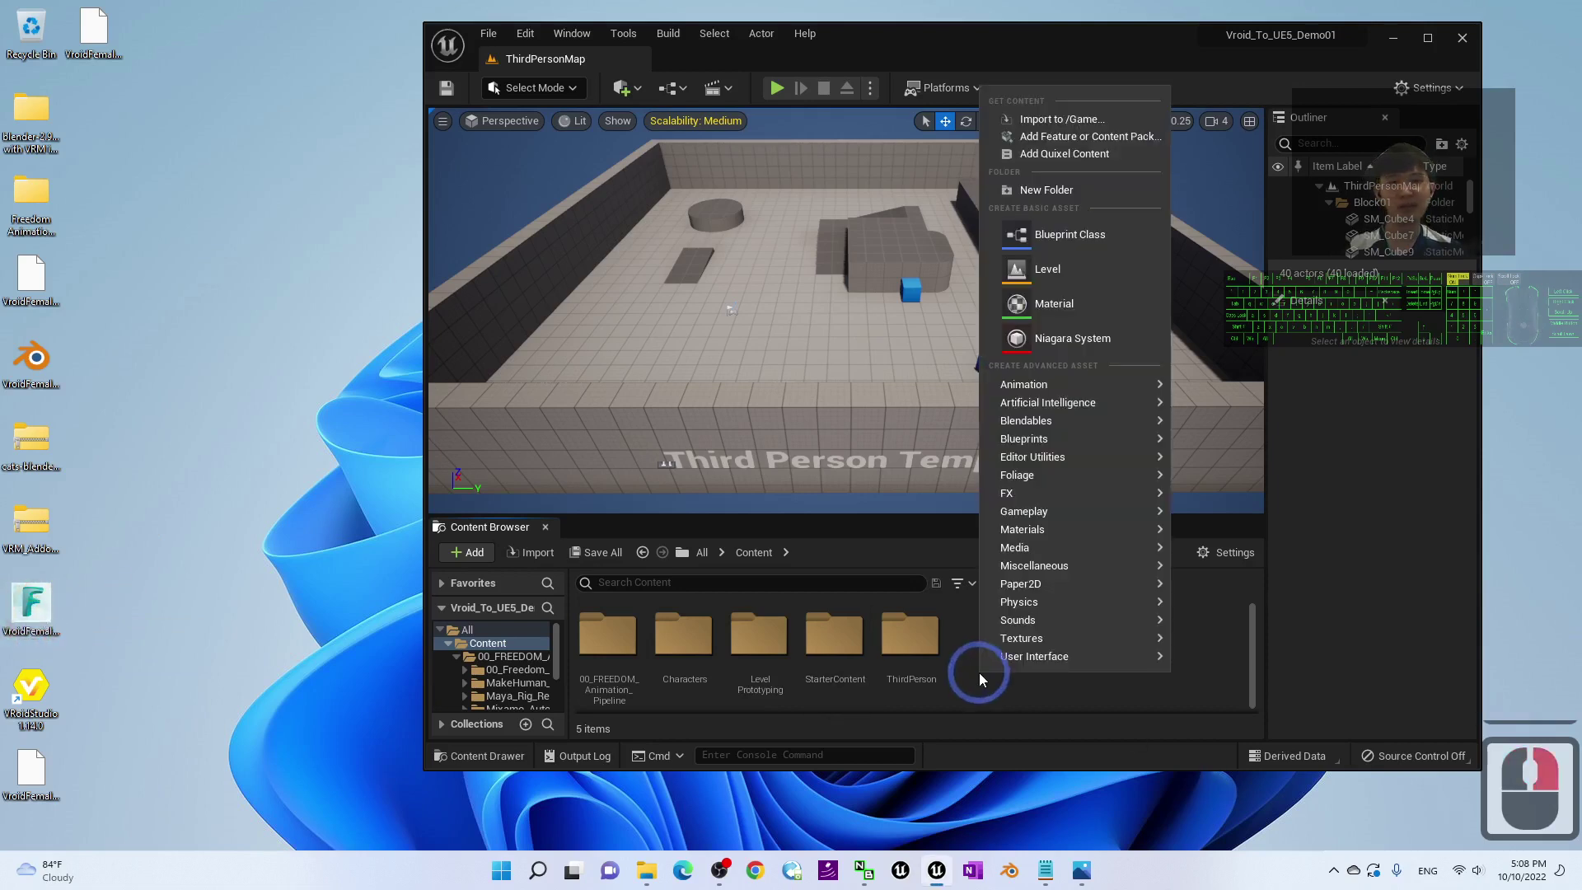
pyautogui.click(1062, 187)
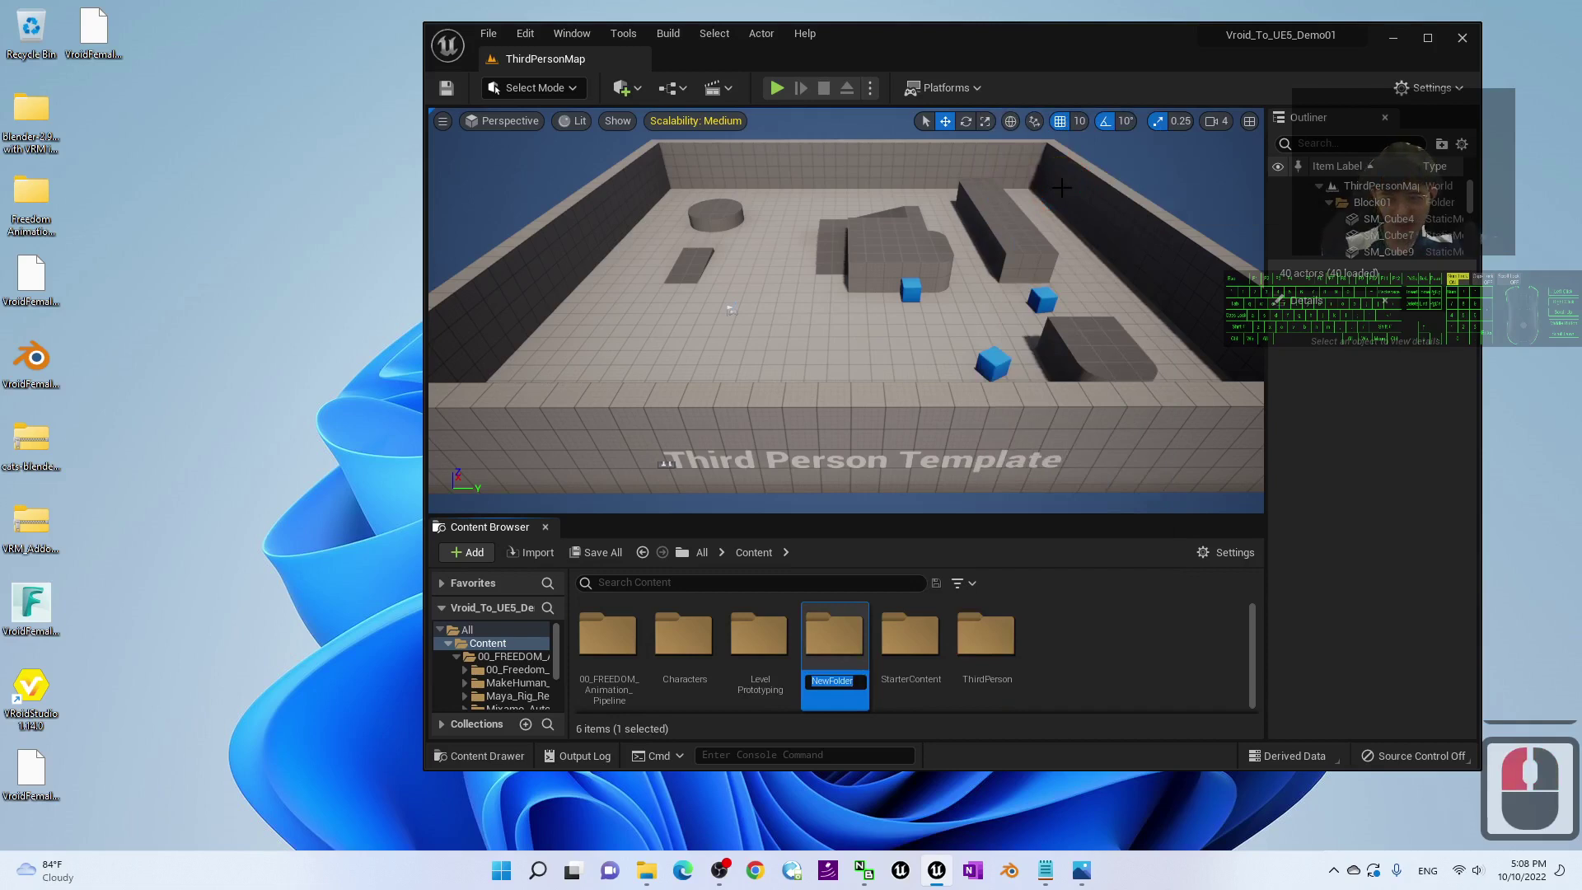
pyautogui.write('V')
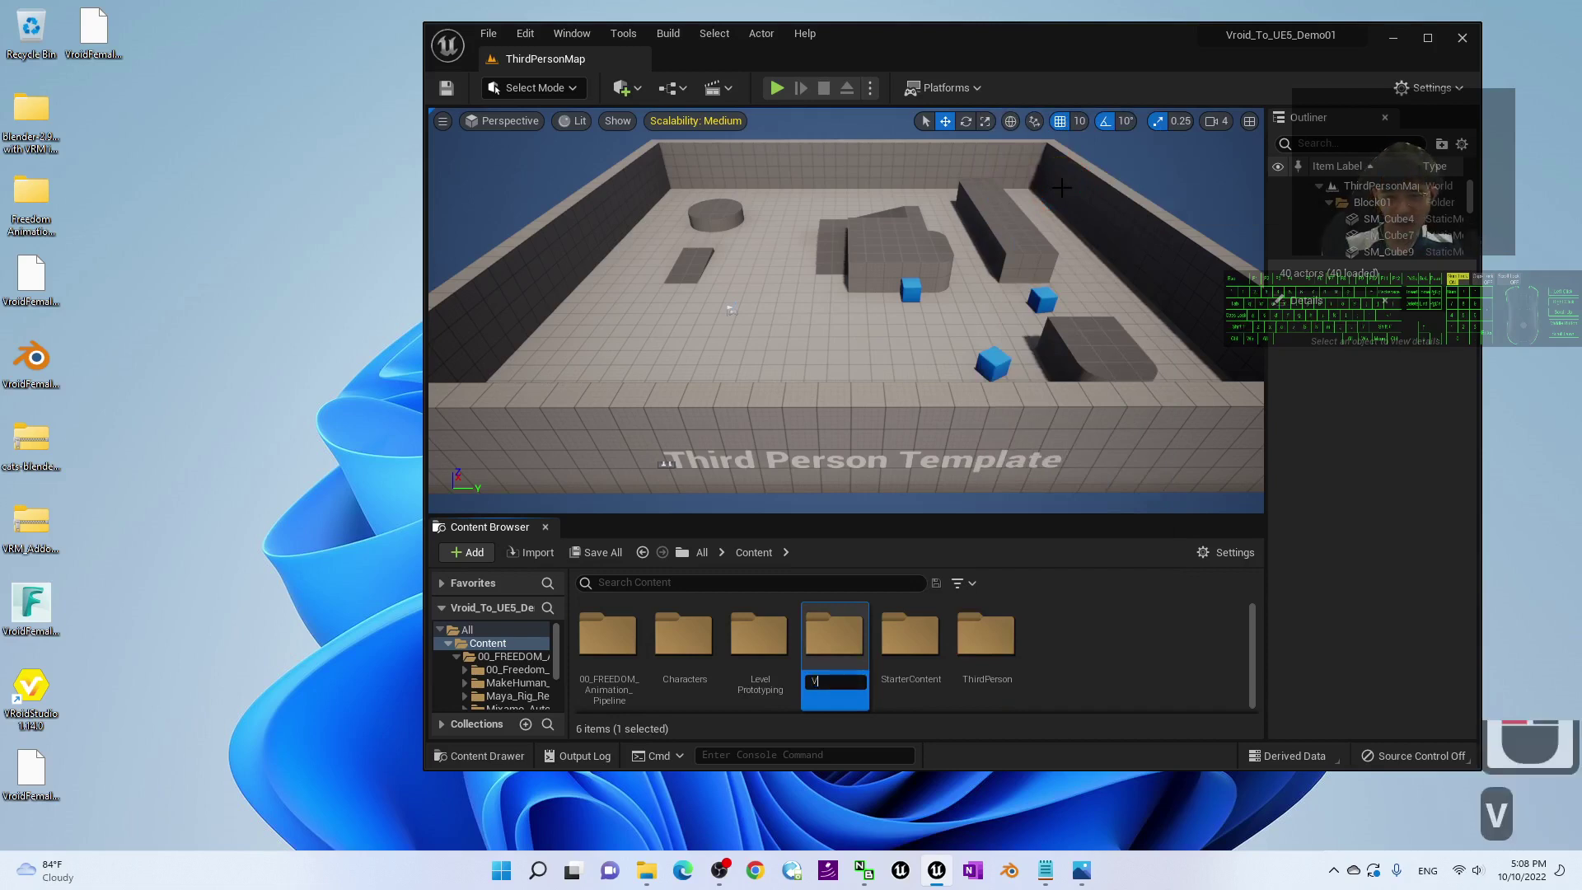
pyautogui.write('roidFemale01')
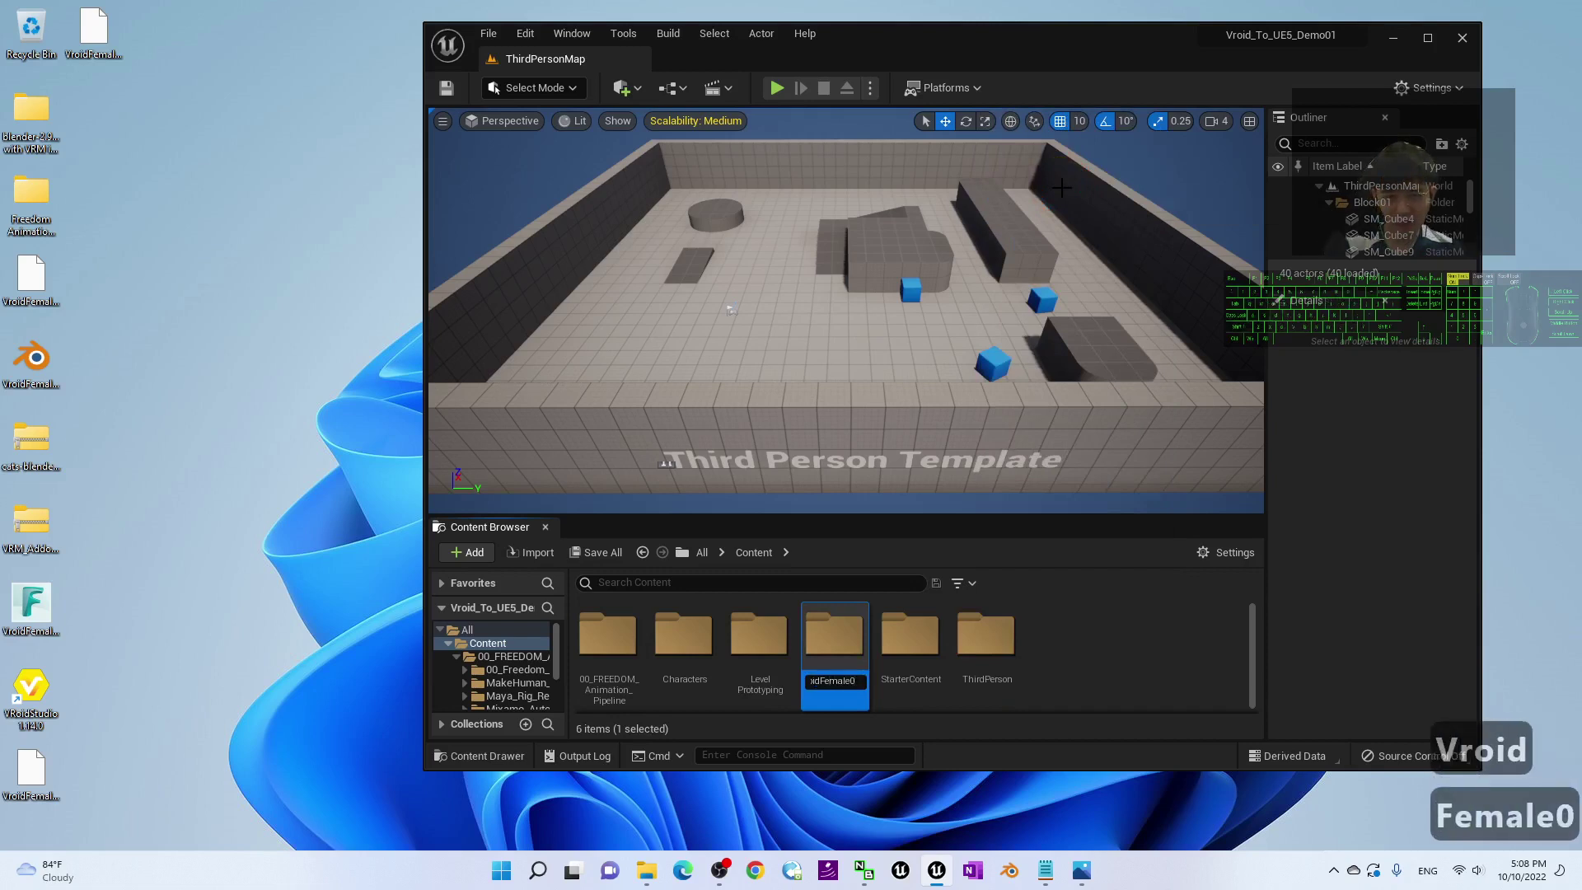
pyautogui.press('Return')
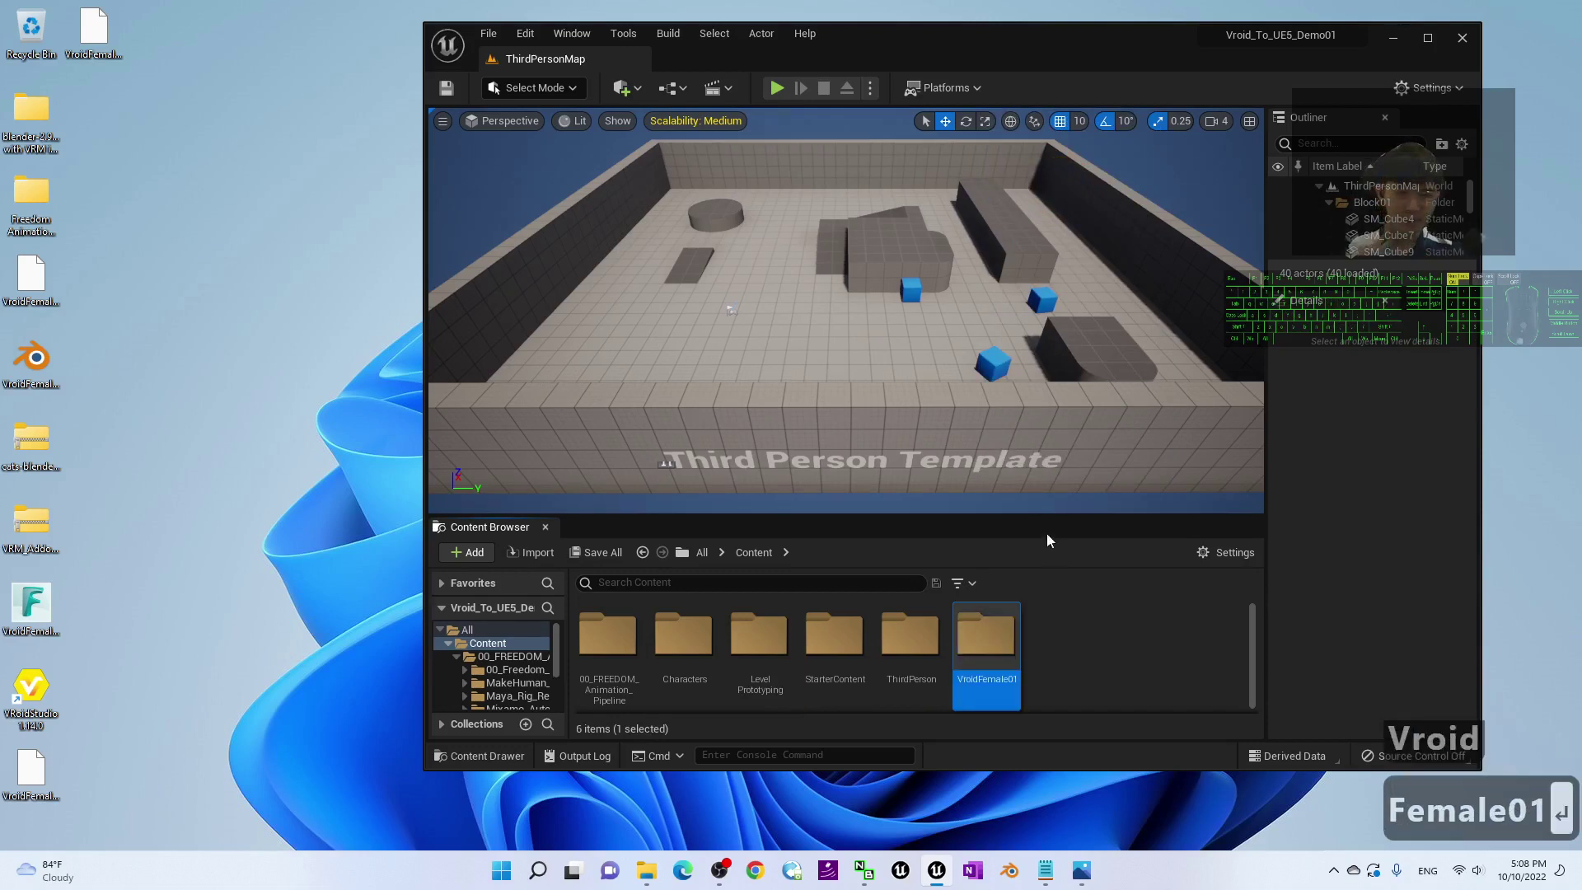
pyautogui.doubleClick(1004, 644)
# - Bring the VroidFemale01 FBX from the desktop into the VroidFemale01 folder and set its Import Uniform Scale to 100
pyautogui.click(65, 609)
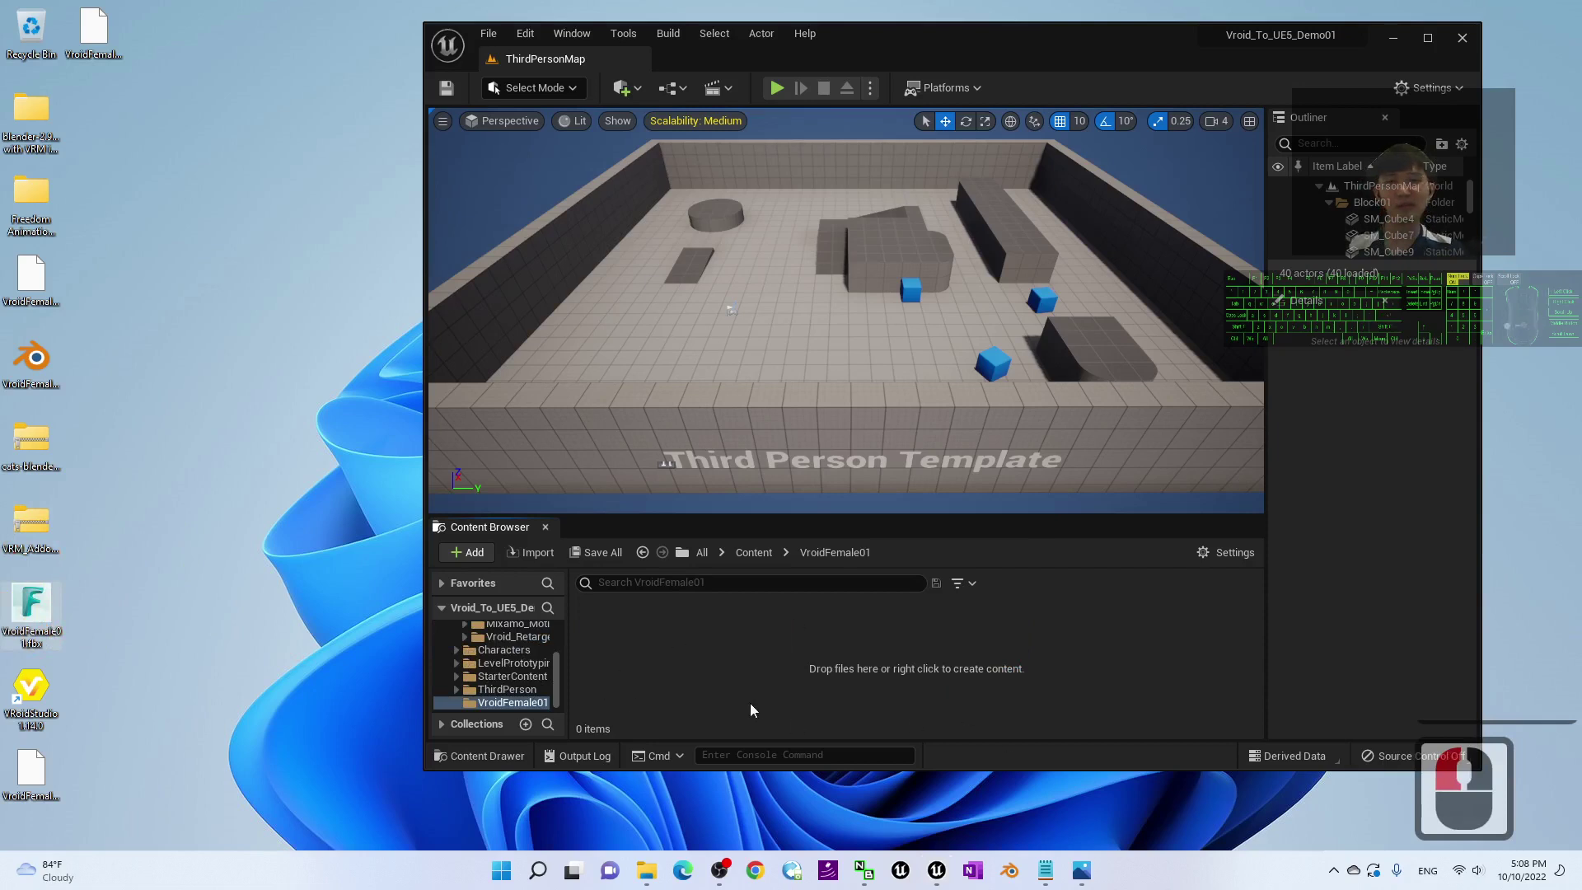
pyautogui.moveTo(424, 602); pyautogui.dragTo(750, 675)
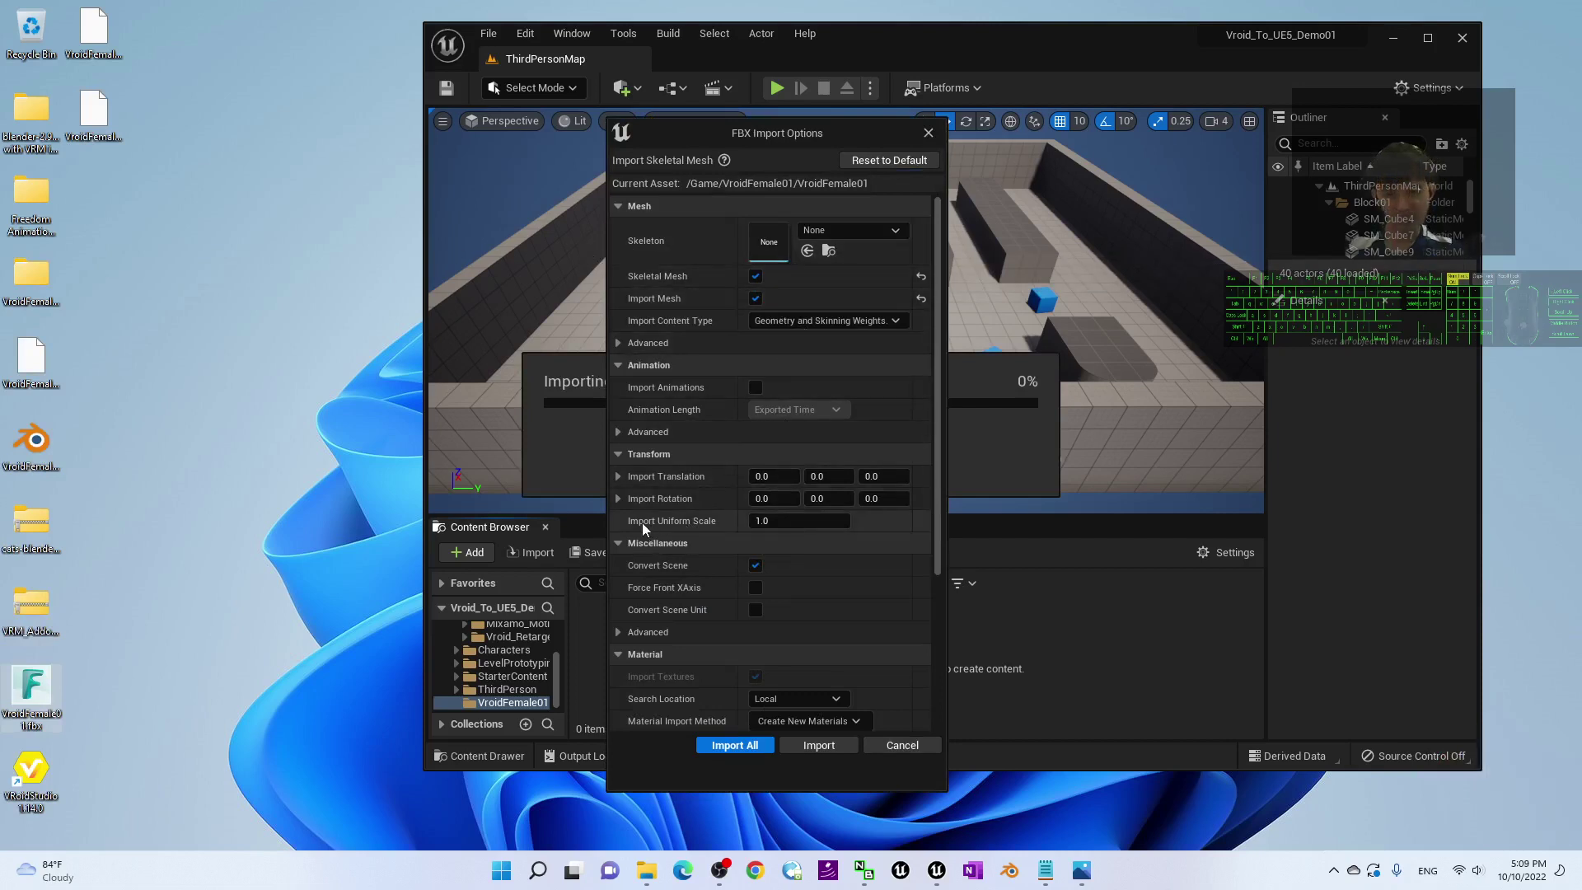
pyautogui.click(779, 521)
pyautogui.click(1083, 569)
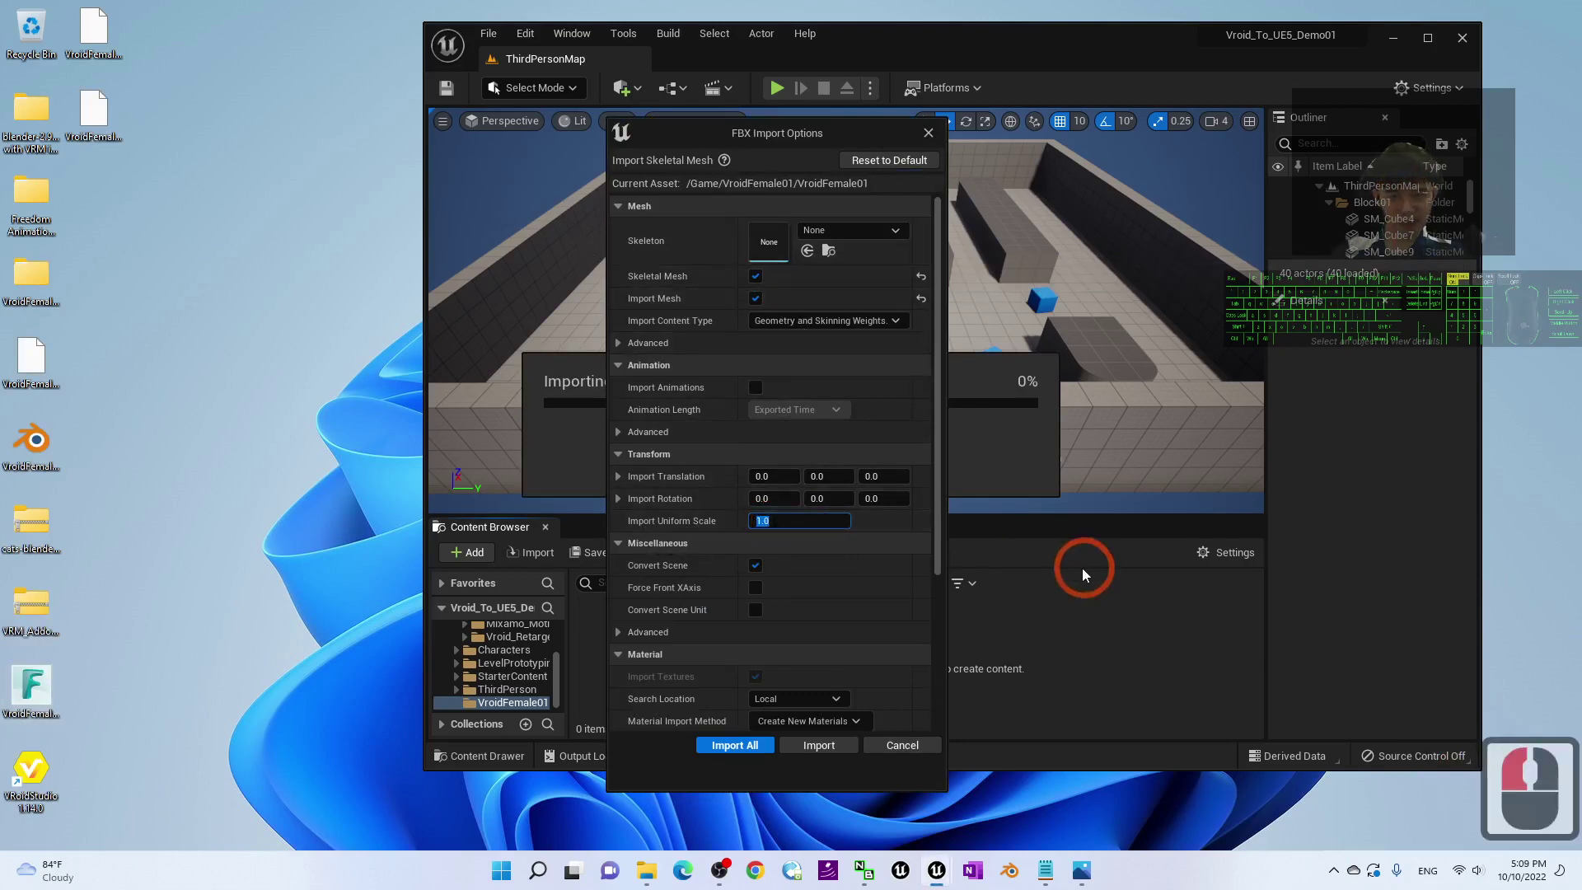
pyautogui.write('100')
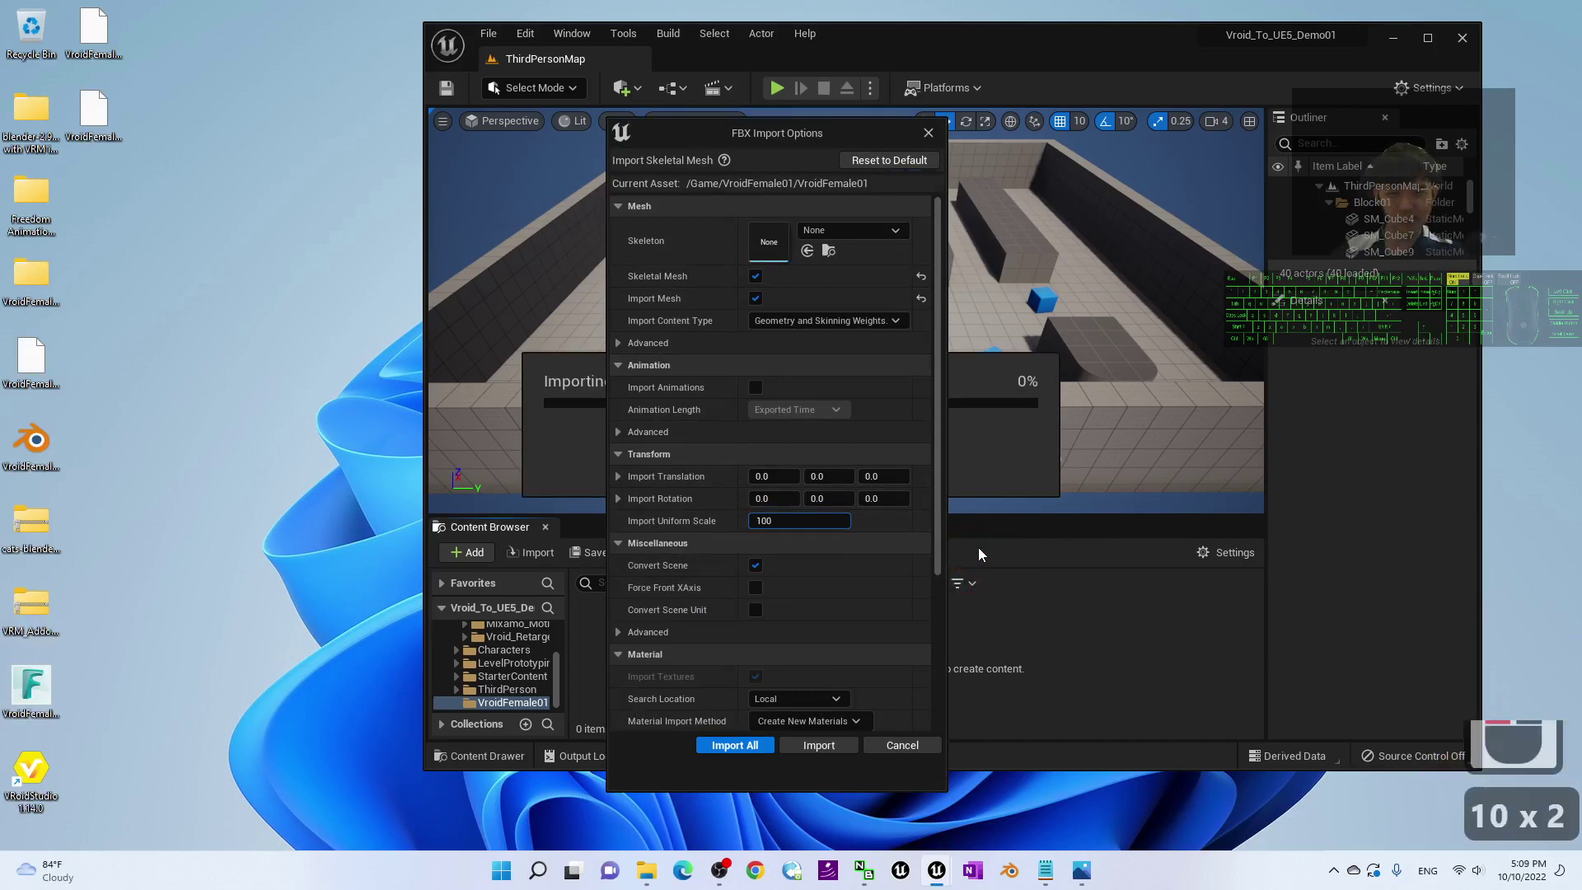
pyautogui.click(891, 520)
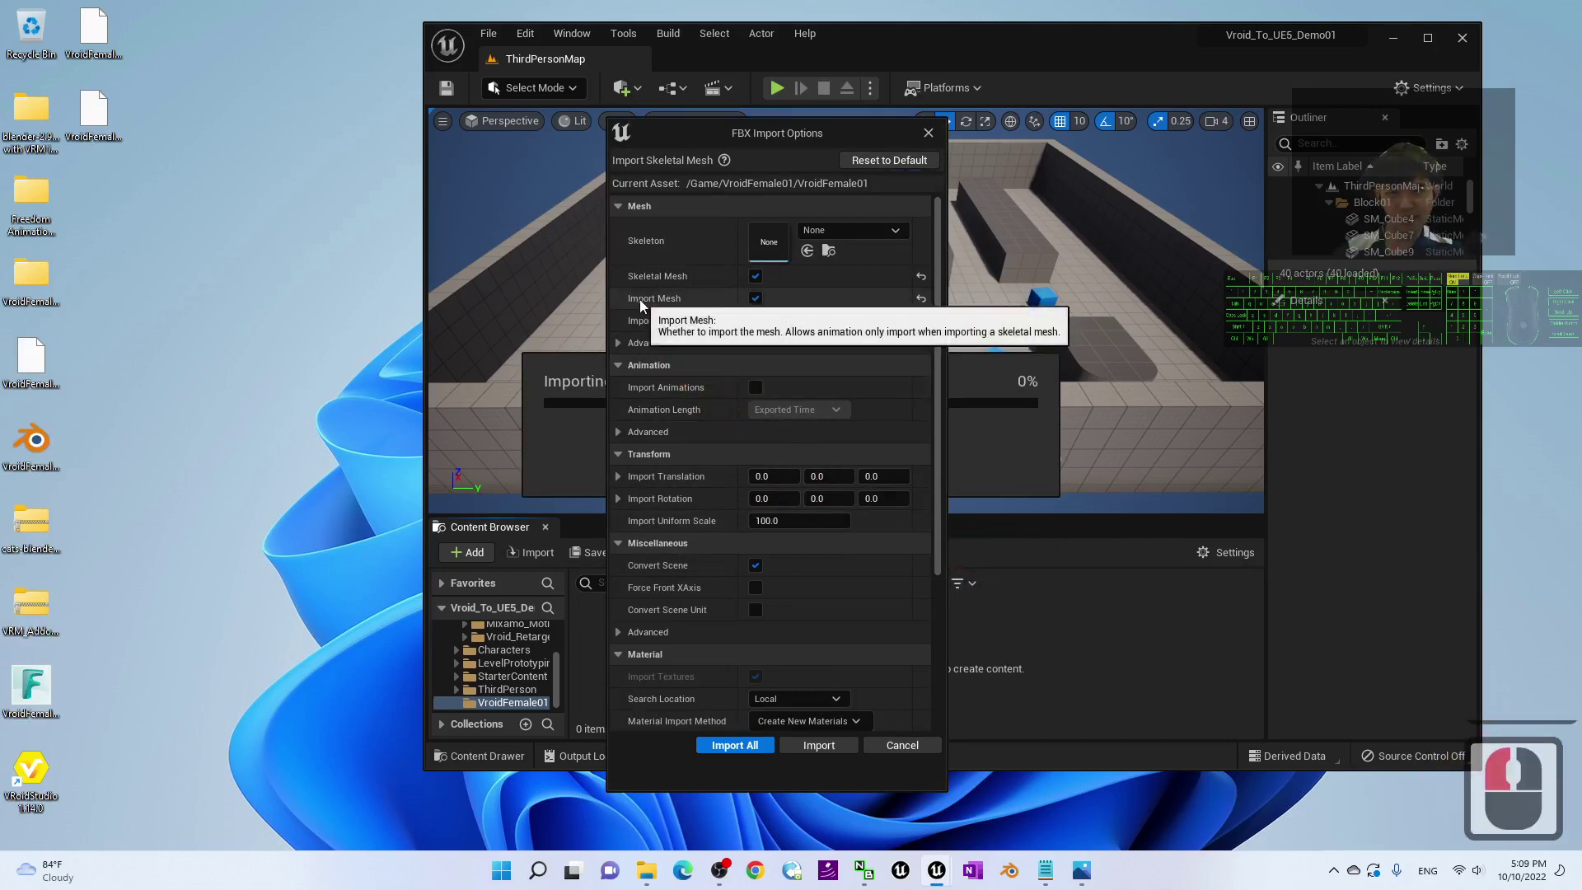
# - Enable Import Morph Targets in the advanced mesh options and import everything from the FBX
pyautogui.click(618, 343)
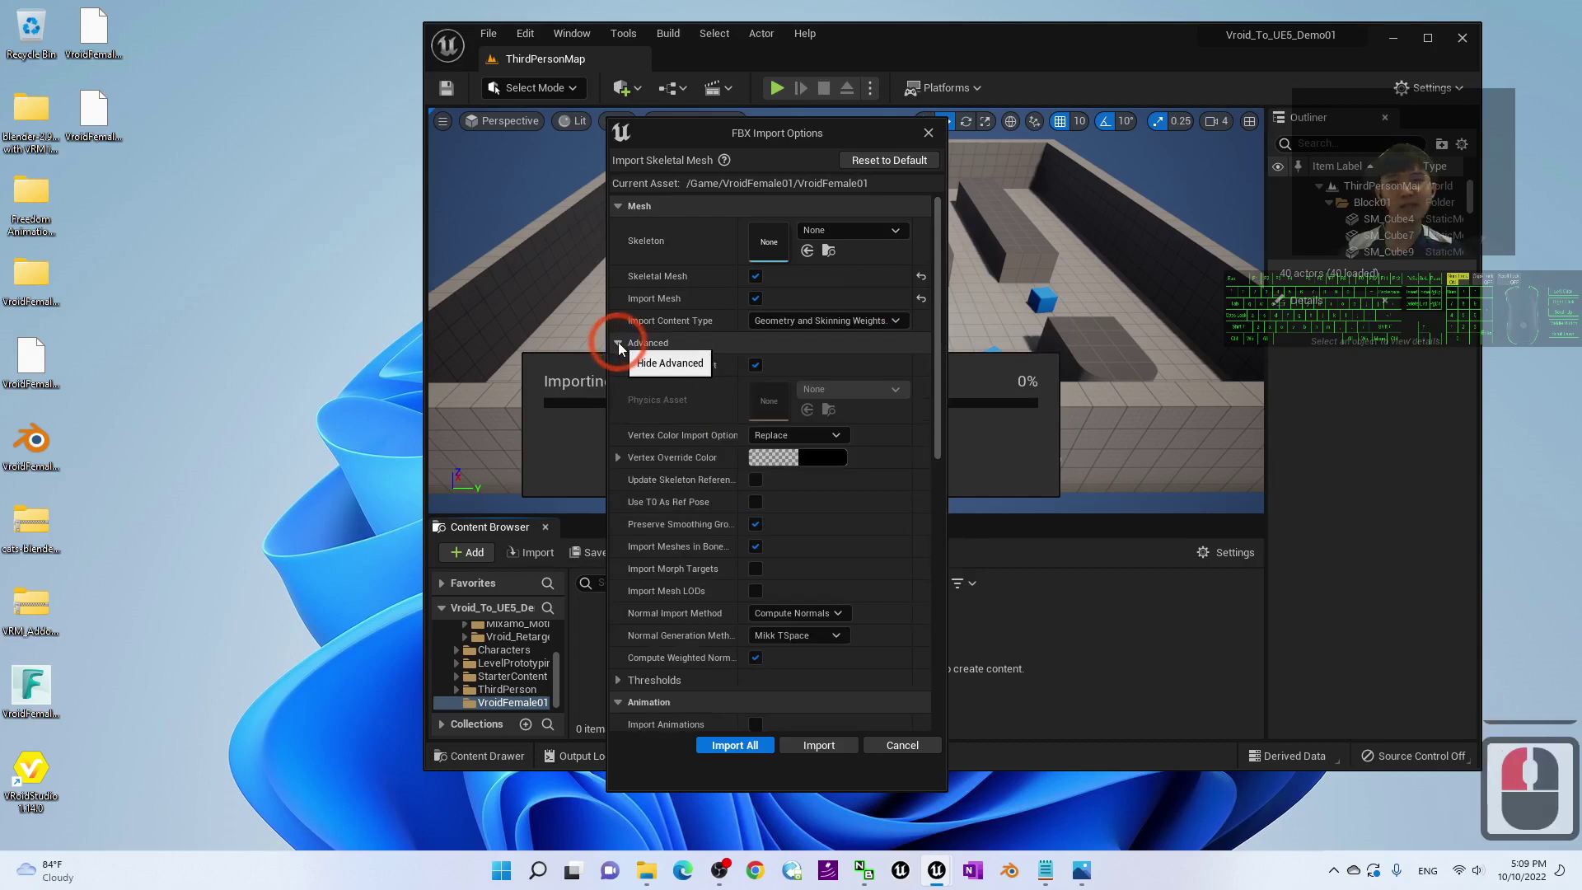
pyautogui.click(618, 344)
pyautogui.click(618, 344)
pyautogui.click(635, 398)
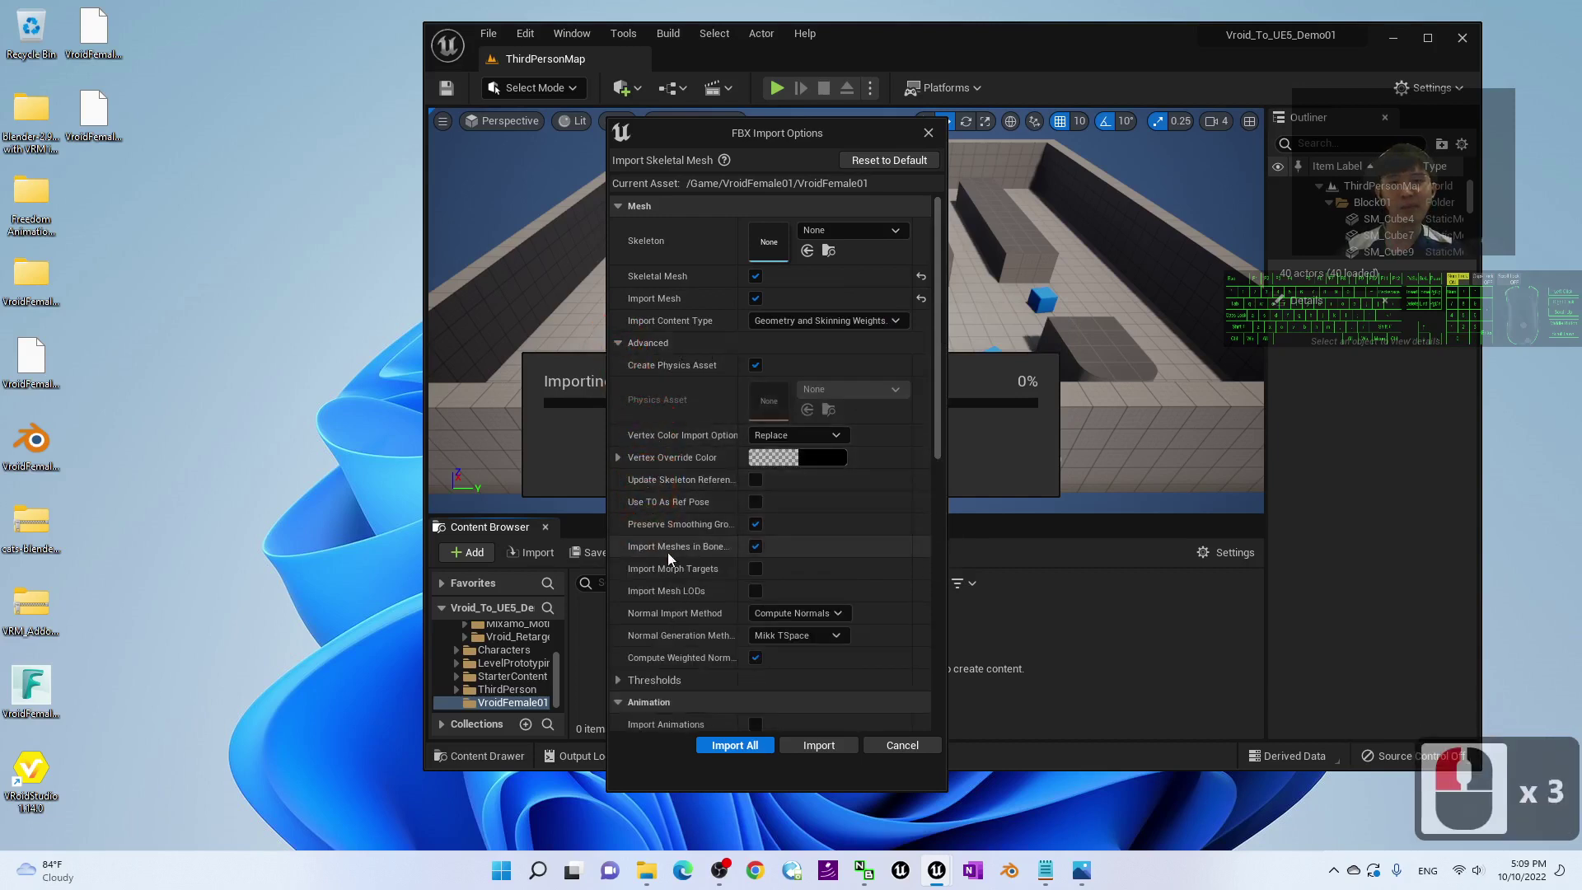
pyautogui.click(758, 569)
pyautogui.click(758, 569)
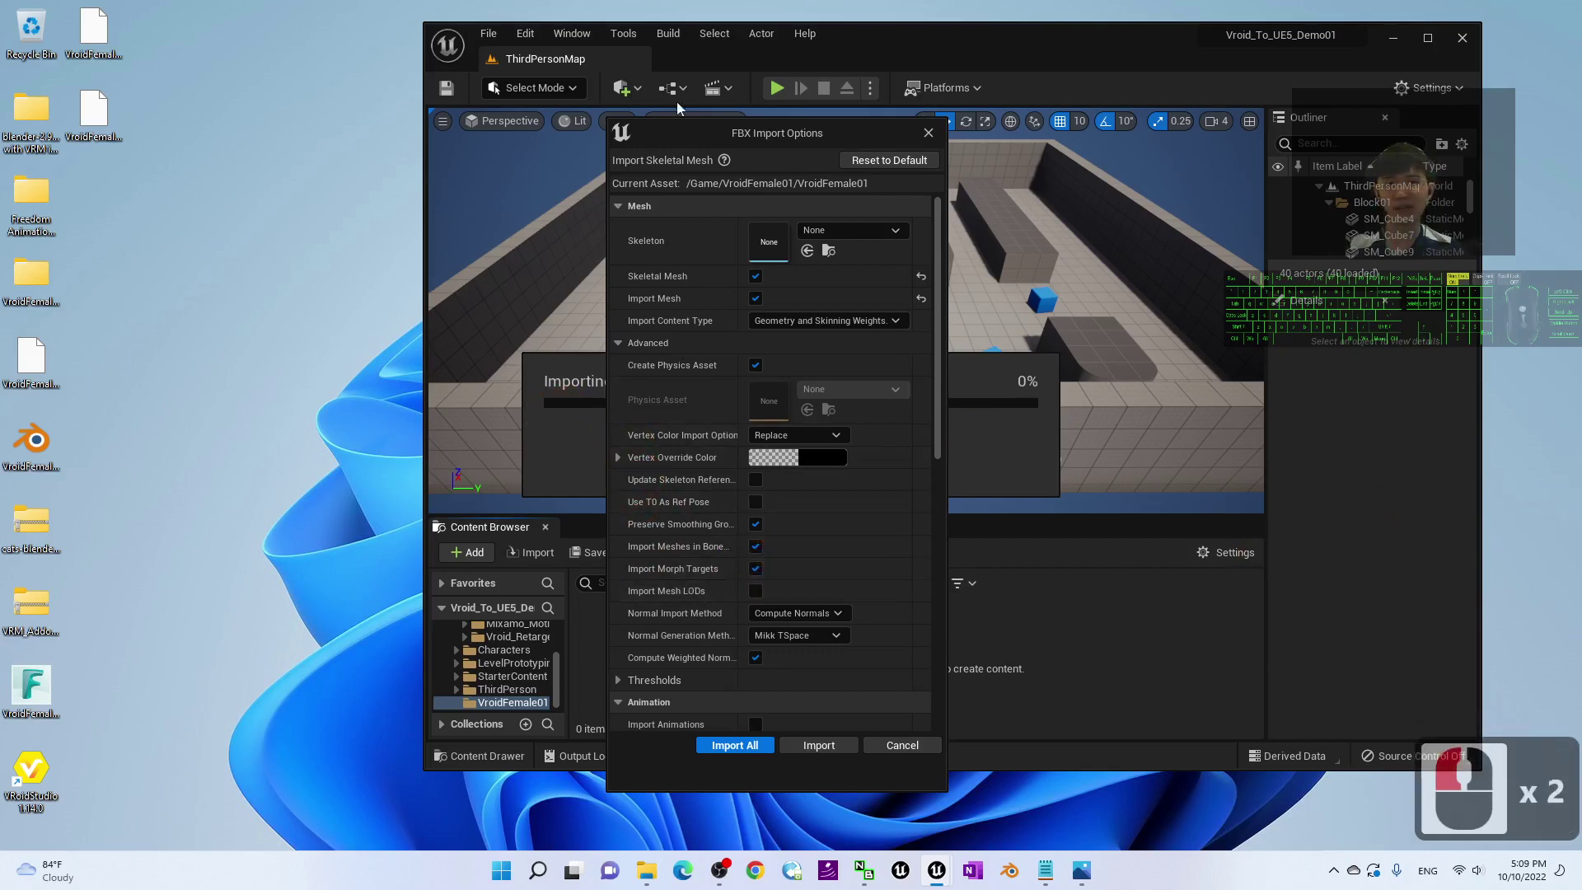
pyautogui.click(735, 746)
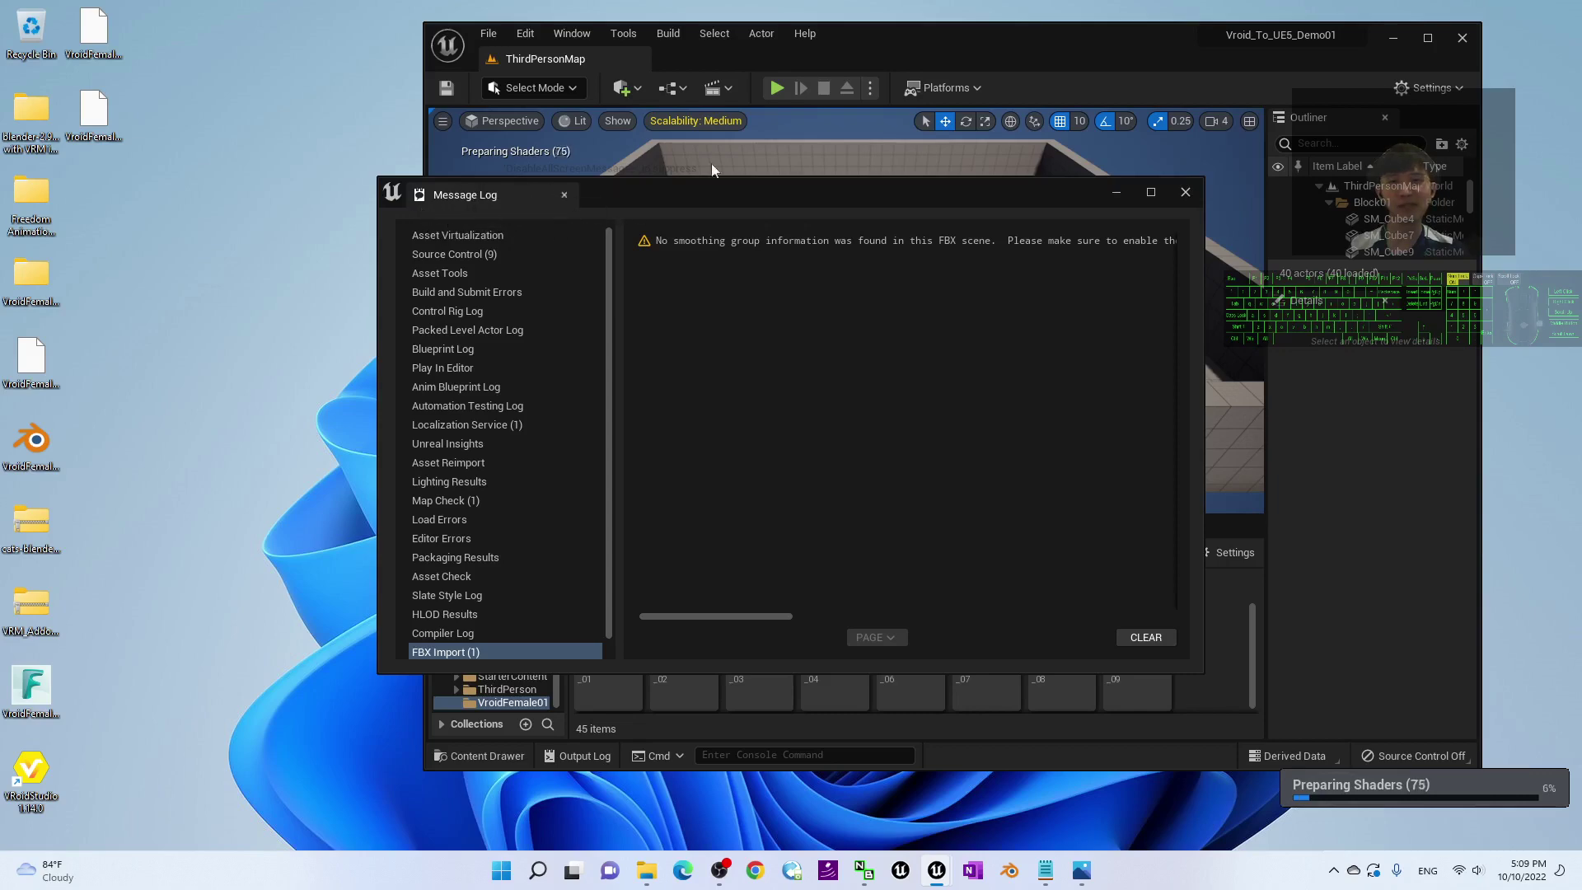
# - Close the message log and maximize the editor window
pyautogui.click(1184, 192)
pyautogui.click(1428, 38)
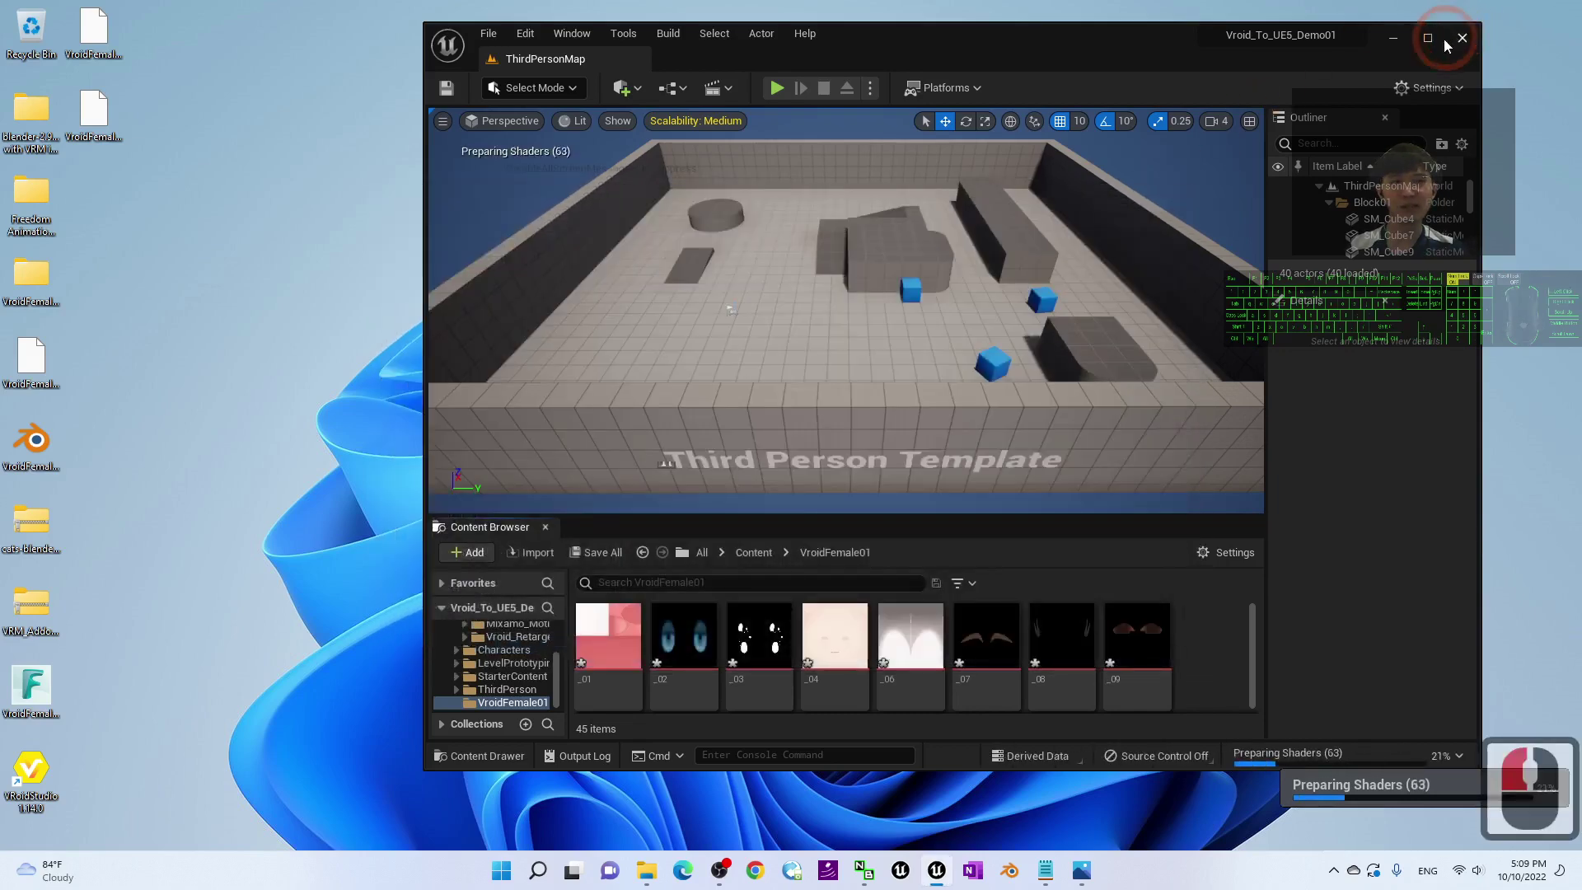
# - Examine the imported materials, textures, skeletal mesh and skeleton in the VroidFemale01 folder, including the details of the identically named Texture2D_0 assets
pyautogui.click(734, 612)
pyautogui.scroll(-14, 738, 695)
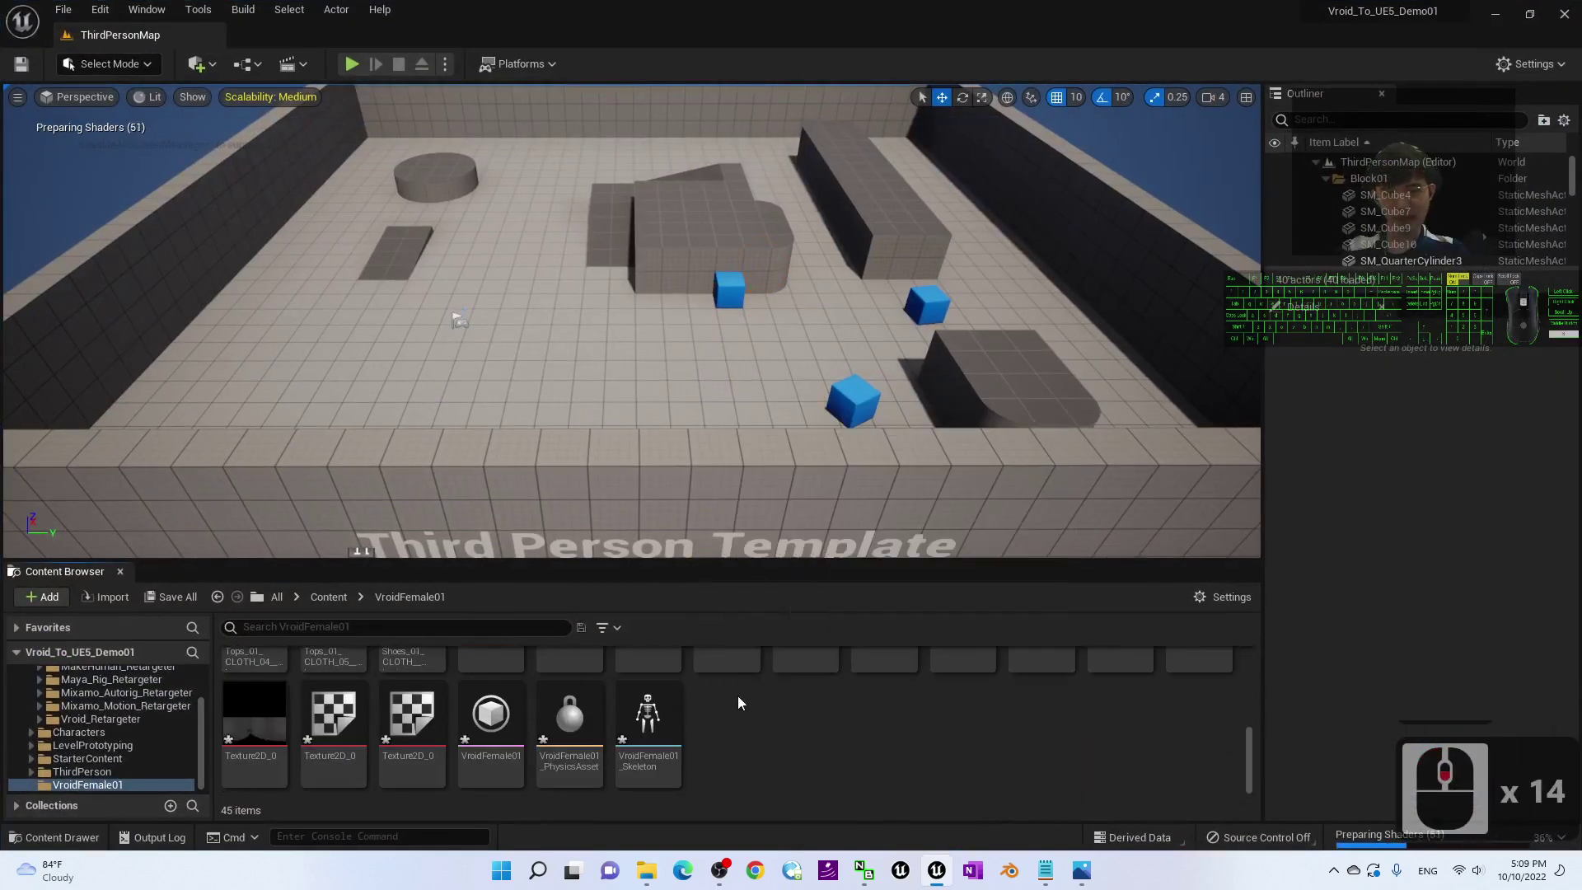
pyautogui.scroll(4, 738, 695)
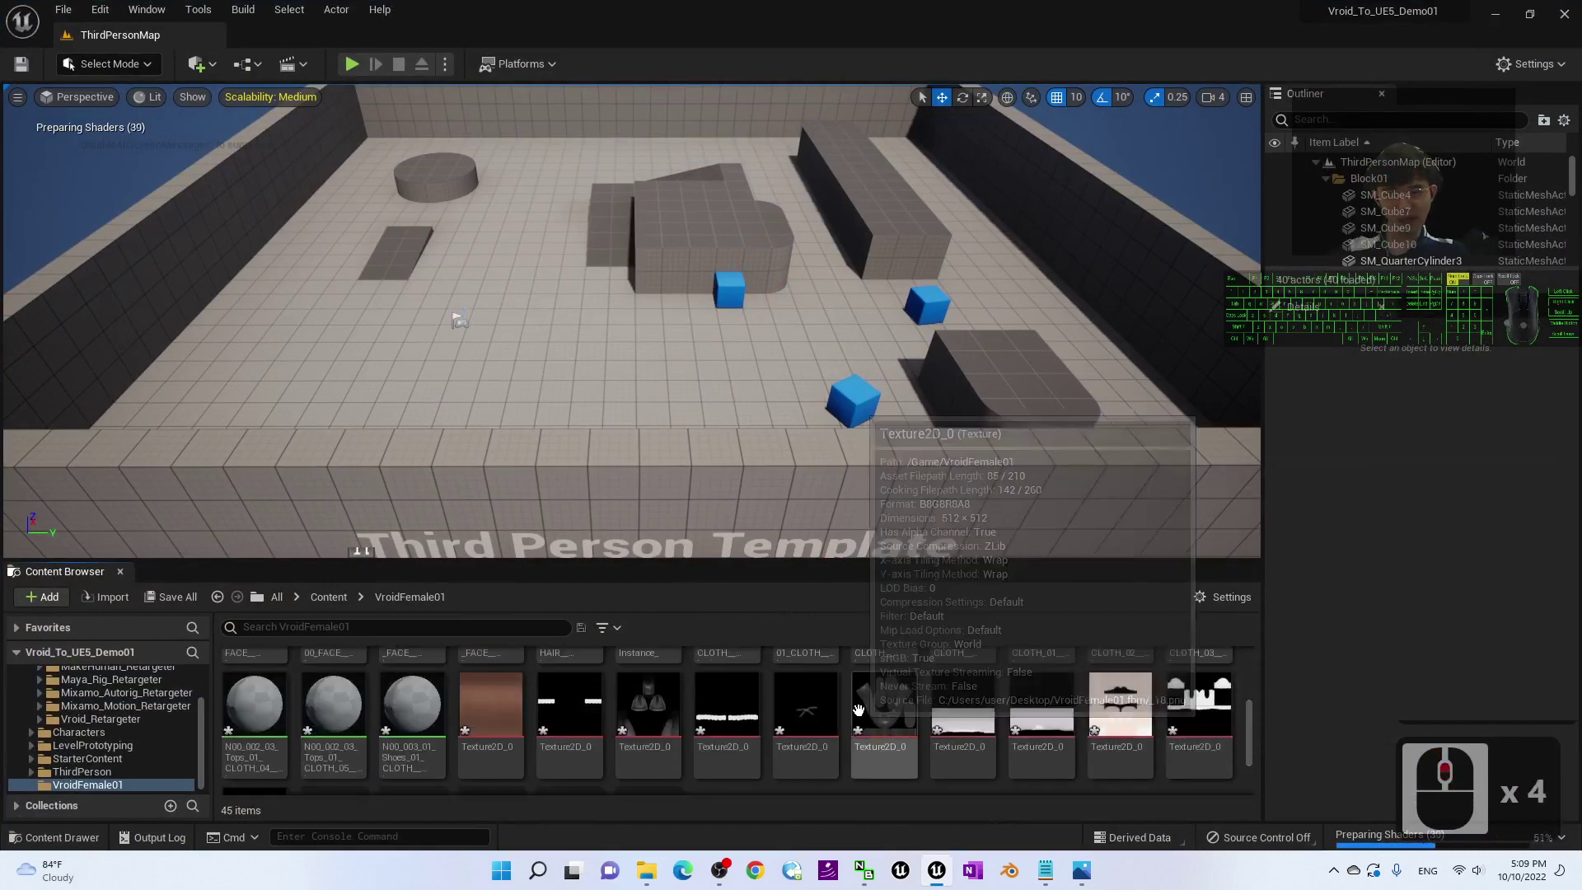
pyautogui.scroll(13, 650, 689)
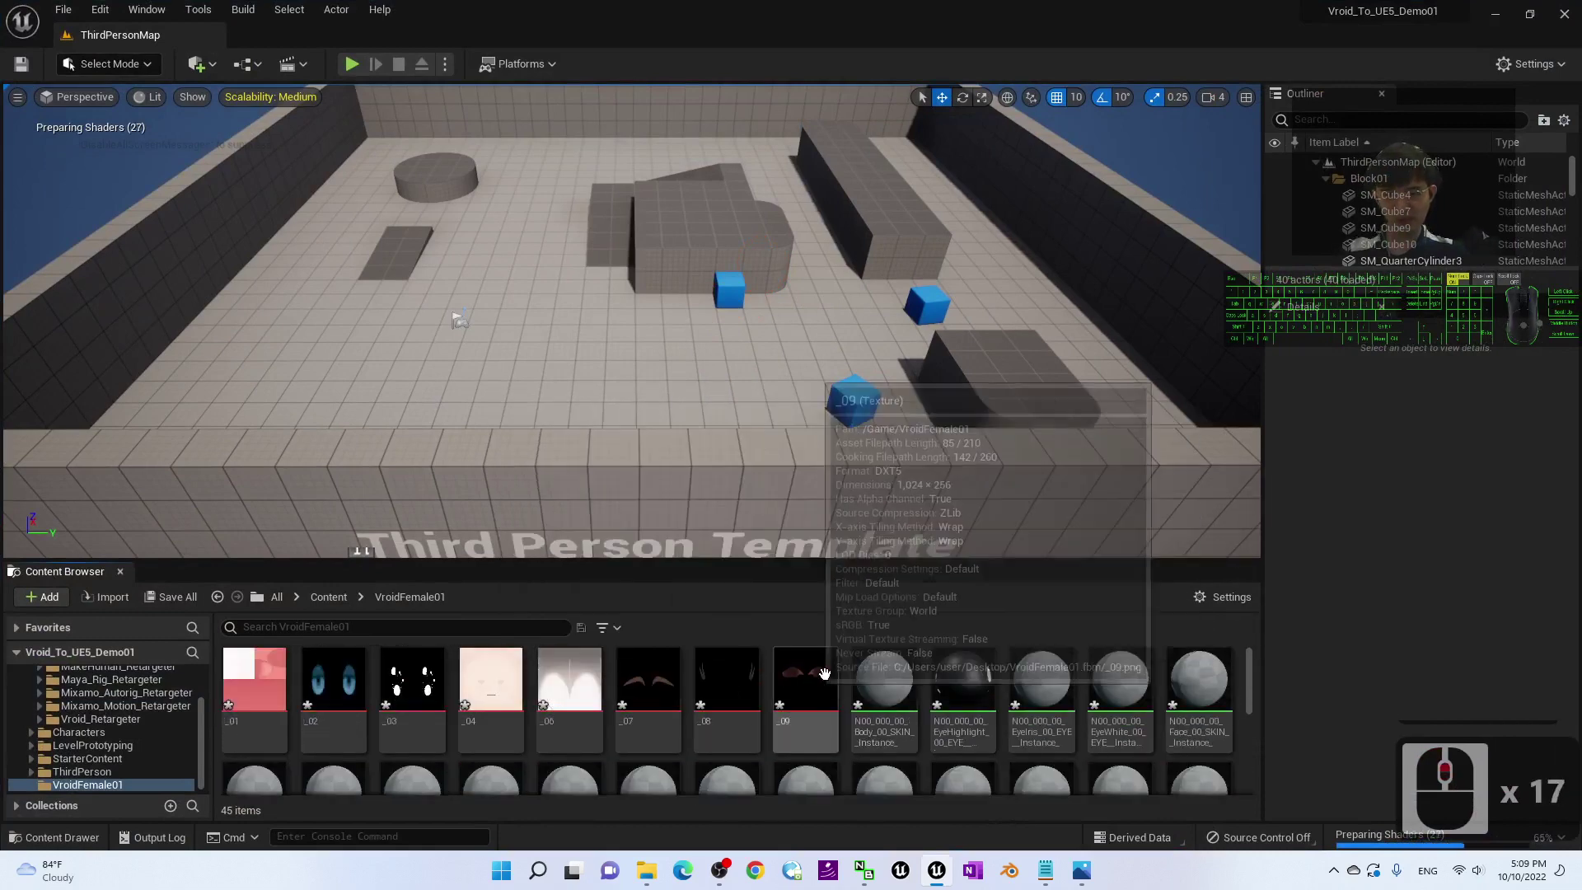
pyautogui.scroll(-15, 650, 689)
pyautogui.scroll(4, 733, 739)
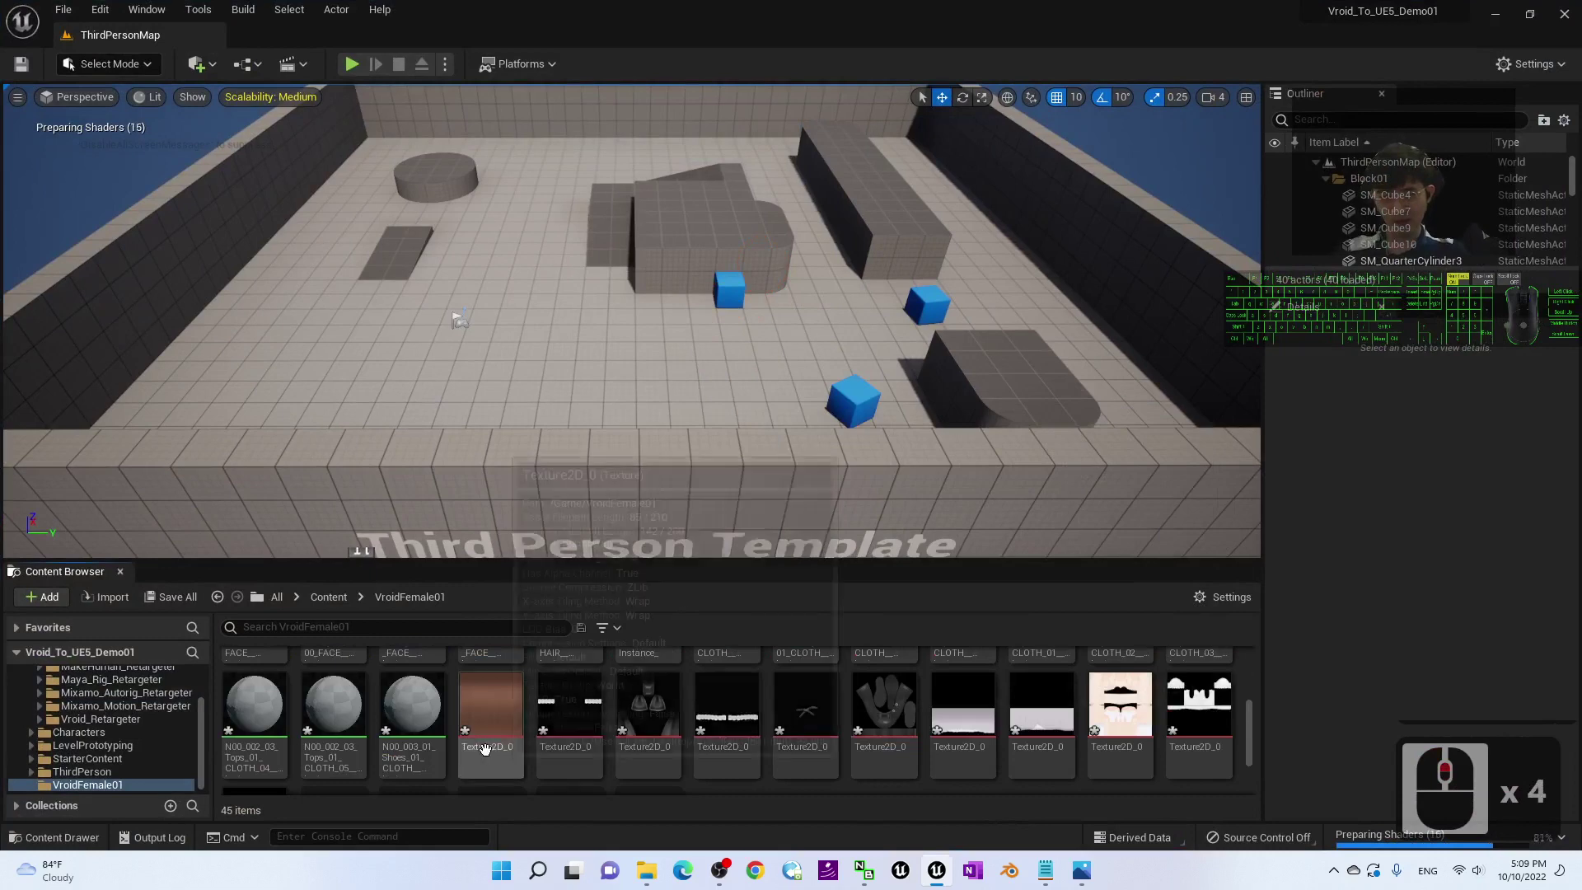
pyautogui.click(516, 746)
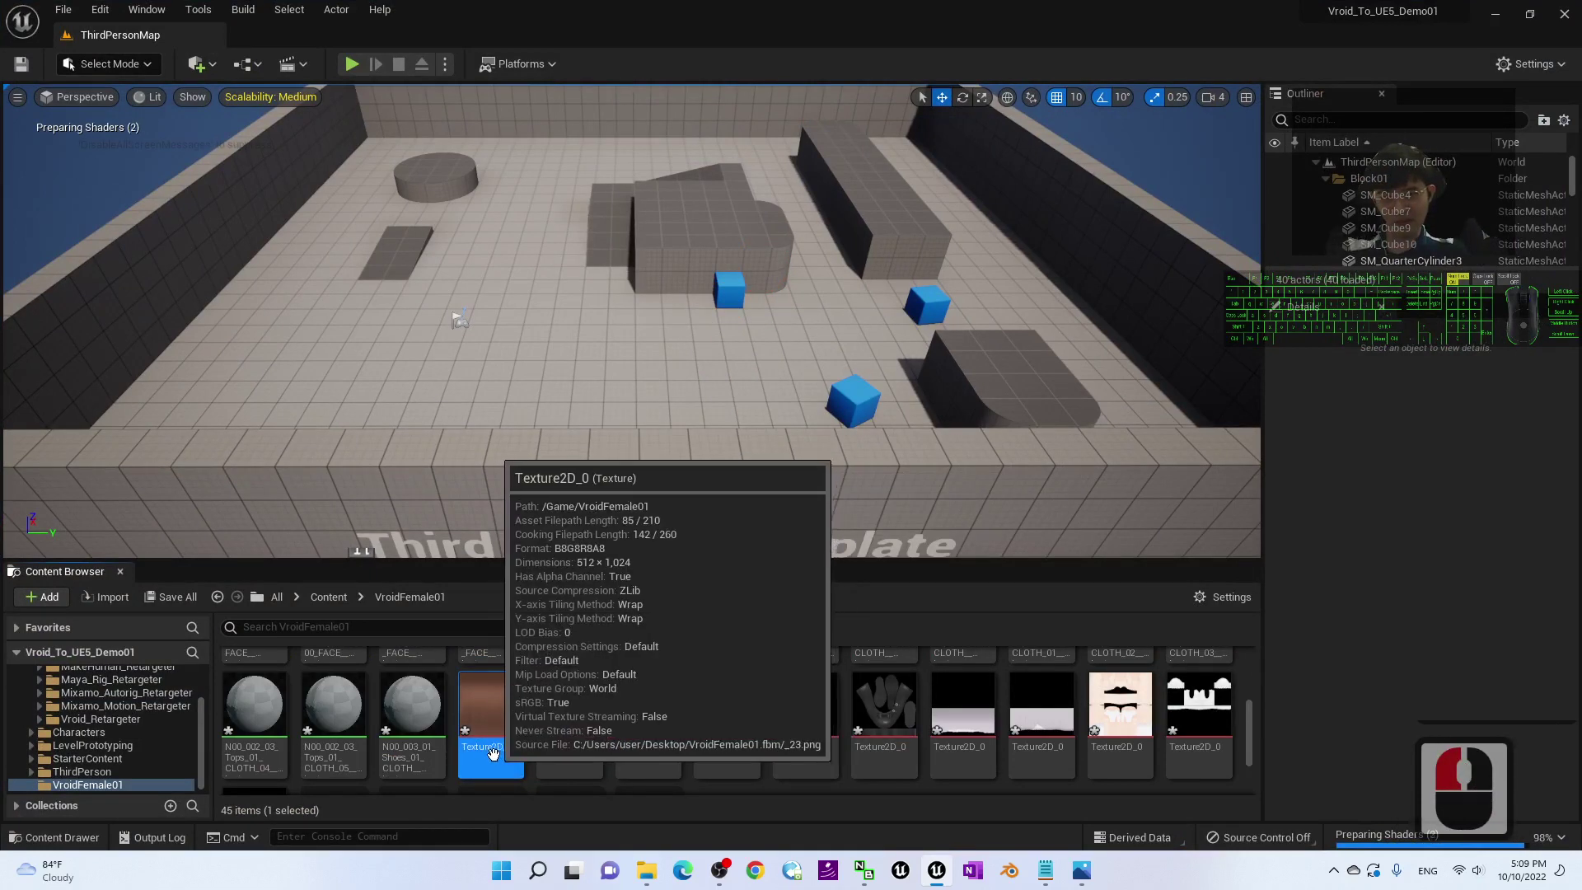
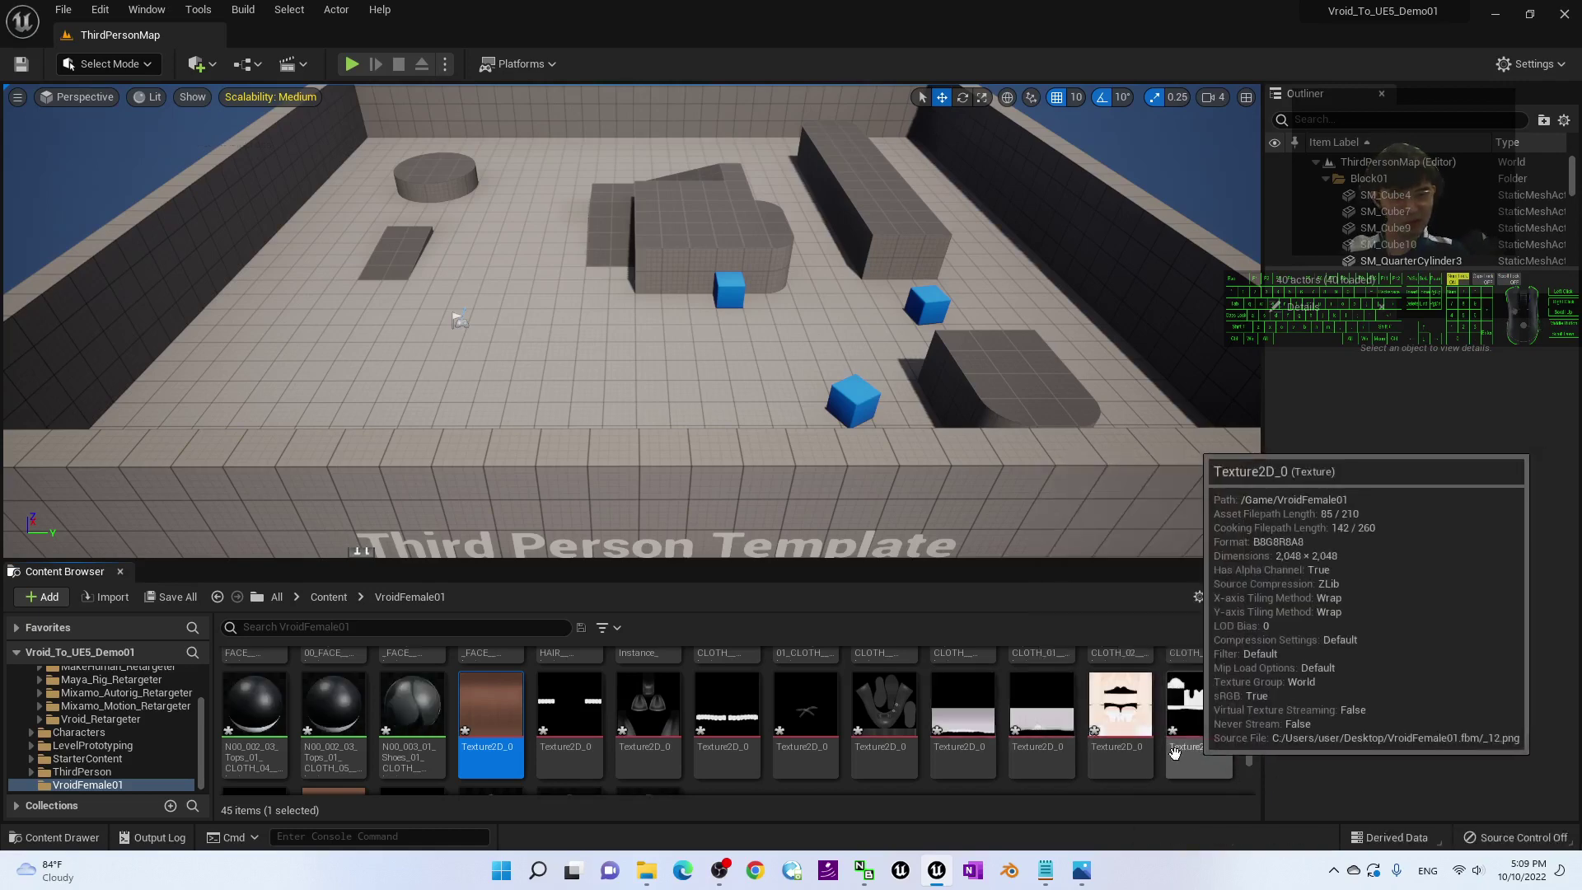
pyautogui.scroll(-4, 1233, 743)
pyautogui.scroll(6, 1137, 756)
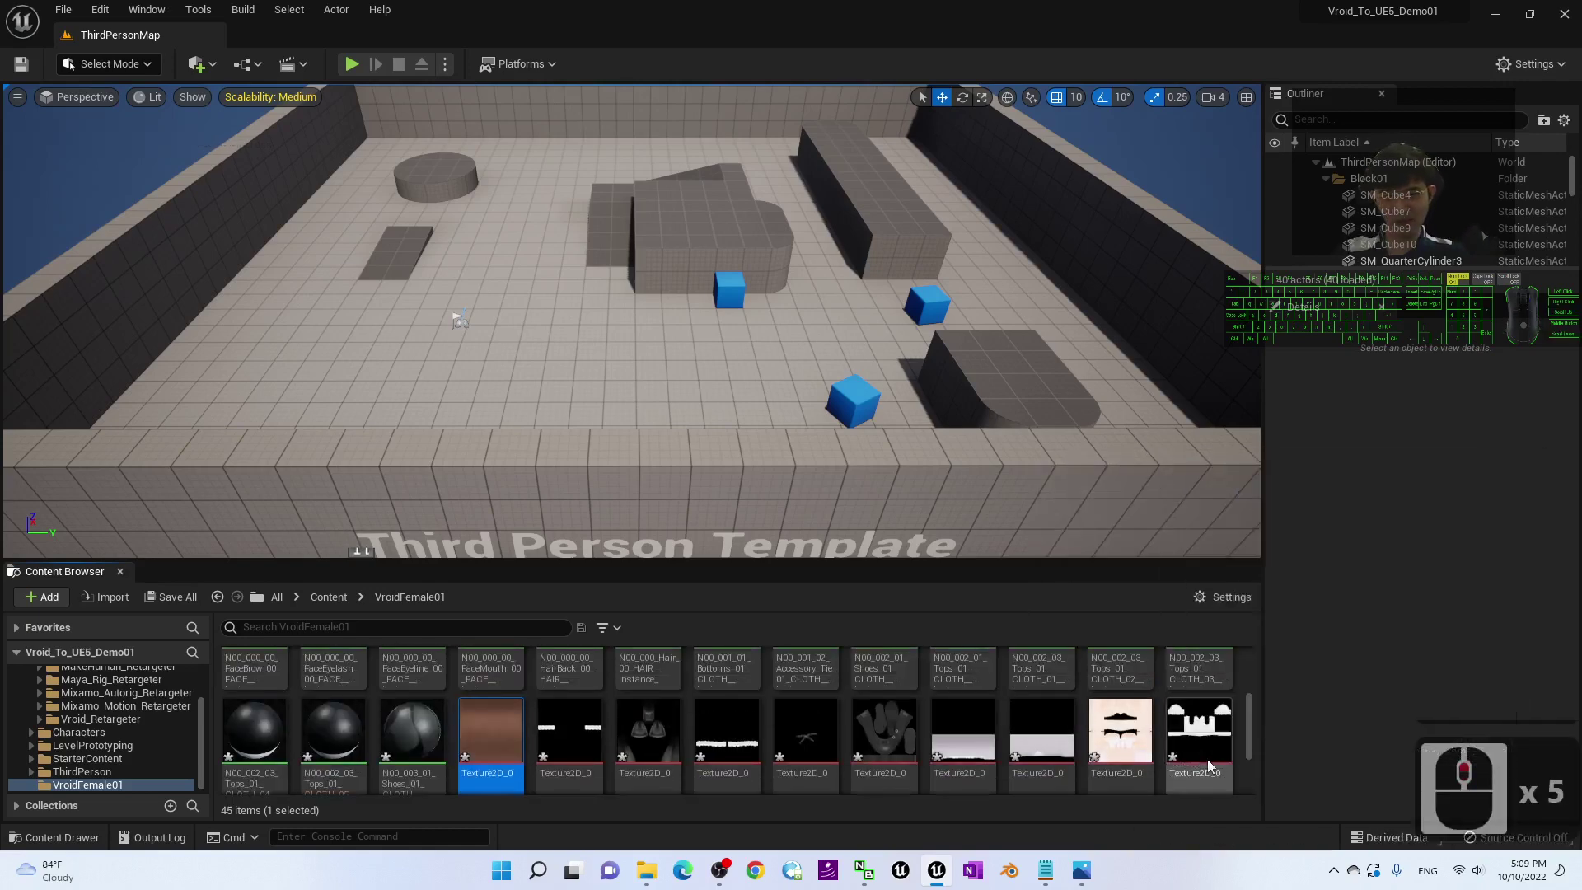
pyautogui.scroll(-3, 1110, 736)
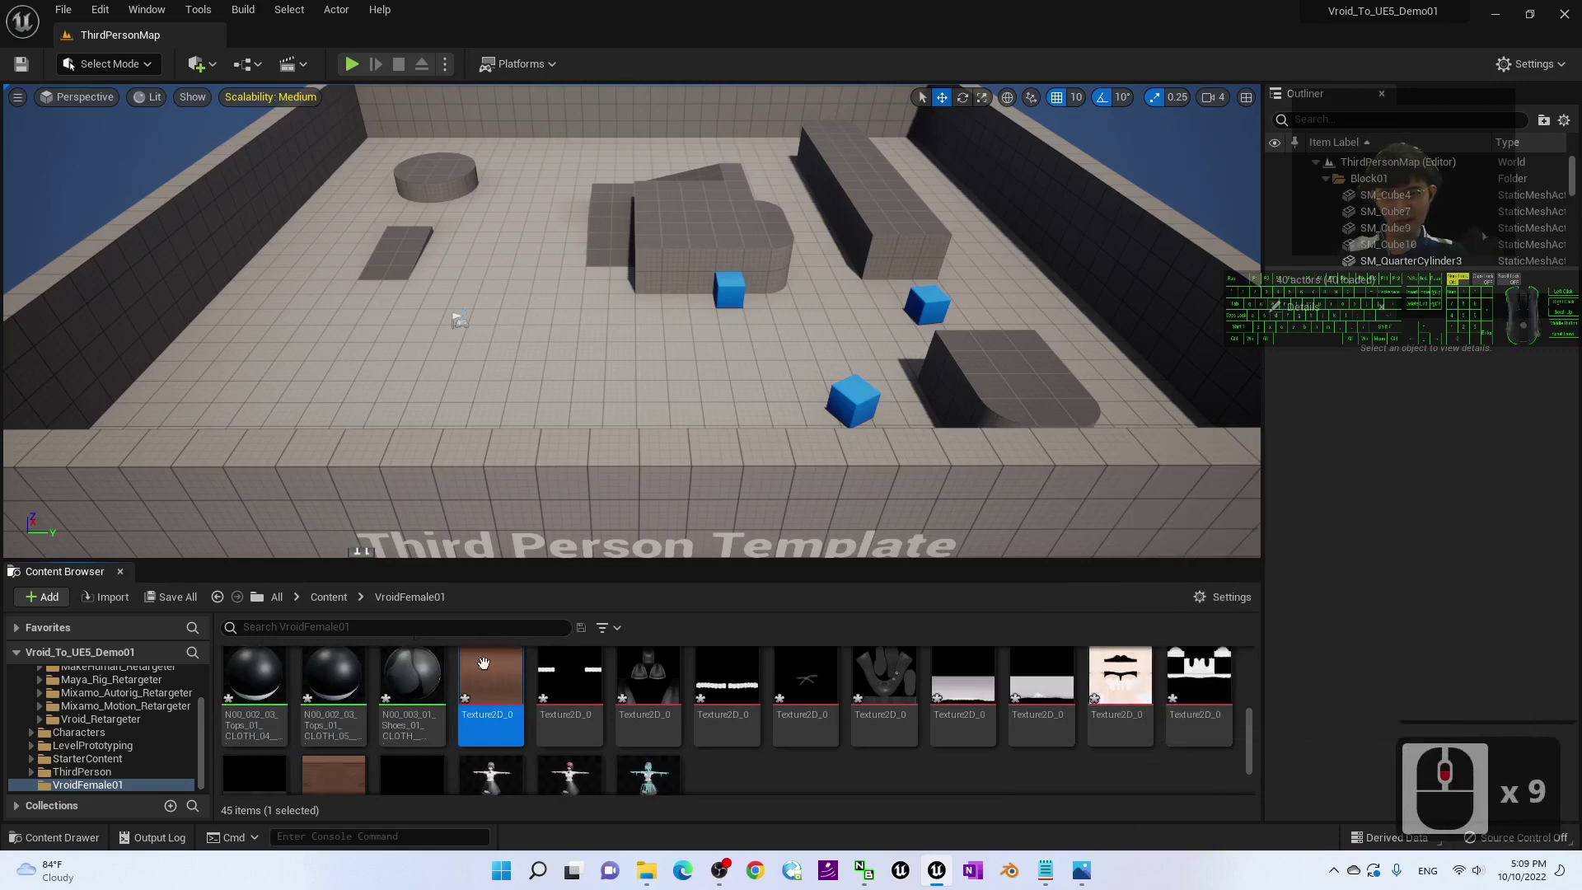
# - Enlarge the Content Browser area so that more rows of the VroidFemale01 assets fit
pyautogui.click(714, 727)
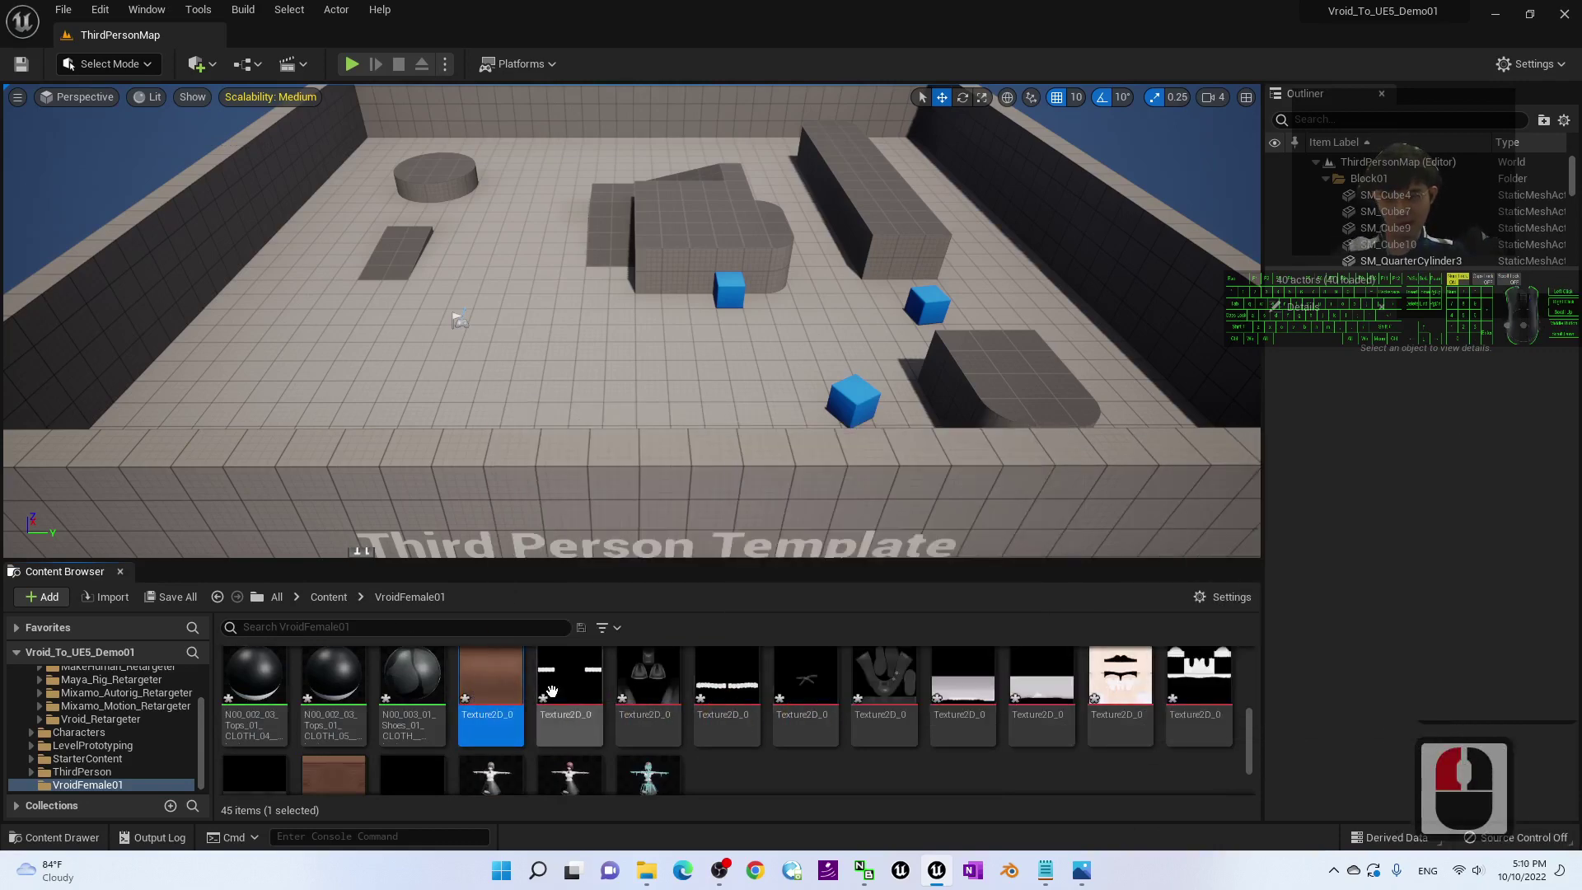
pyautogui.press('F2')
pyautogui.scroll(-1, 582, 689)
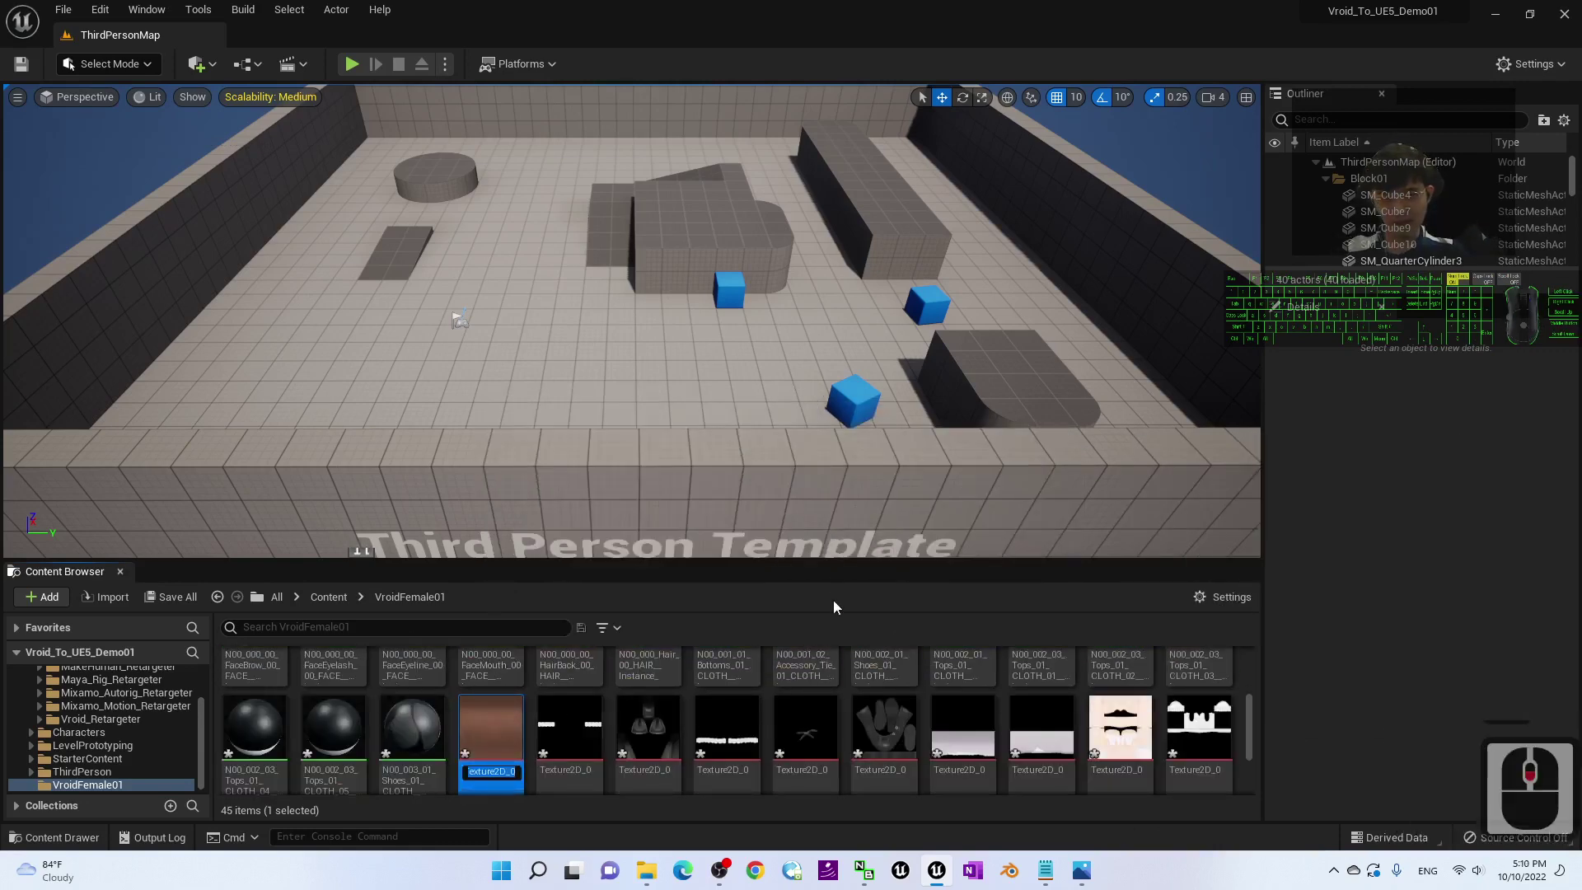
pyautogui.moveTo(831, 561); pyautogui.dragTo(774, 363)
pyautogui.click(791, 734)
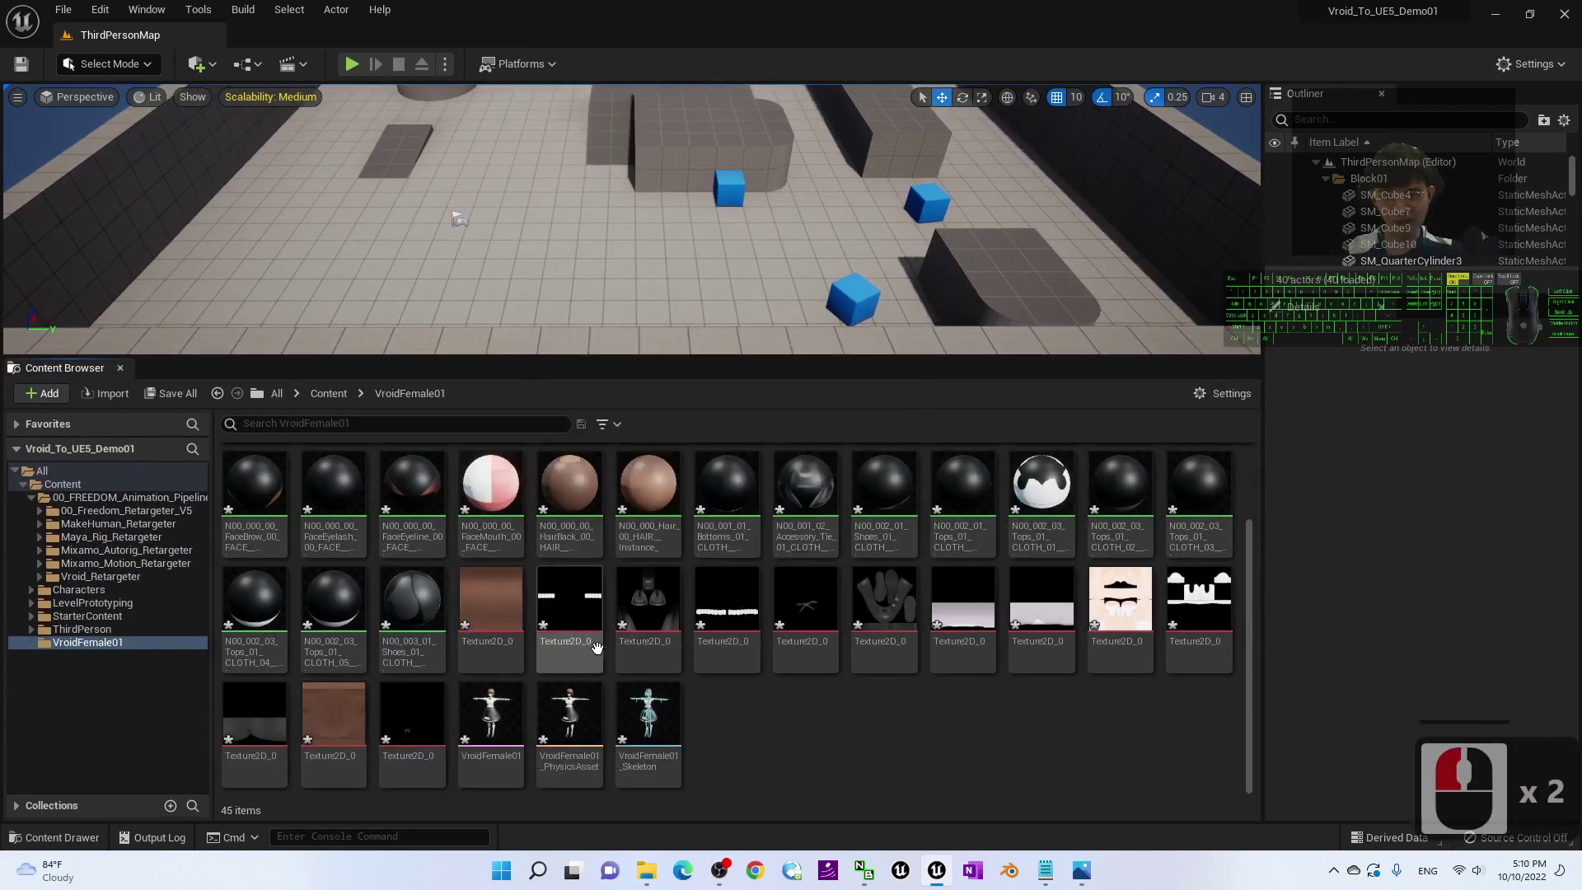
# - Rename the first brown hair Texture2D_0 texture in the VroidFemale01 folder as 01
pyautogui.click(476, 633)
pyautogui.press('F2')
pyautogui.write('01')
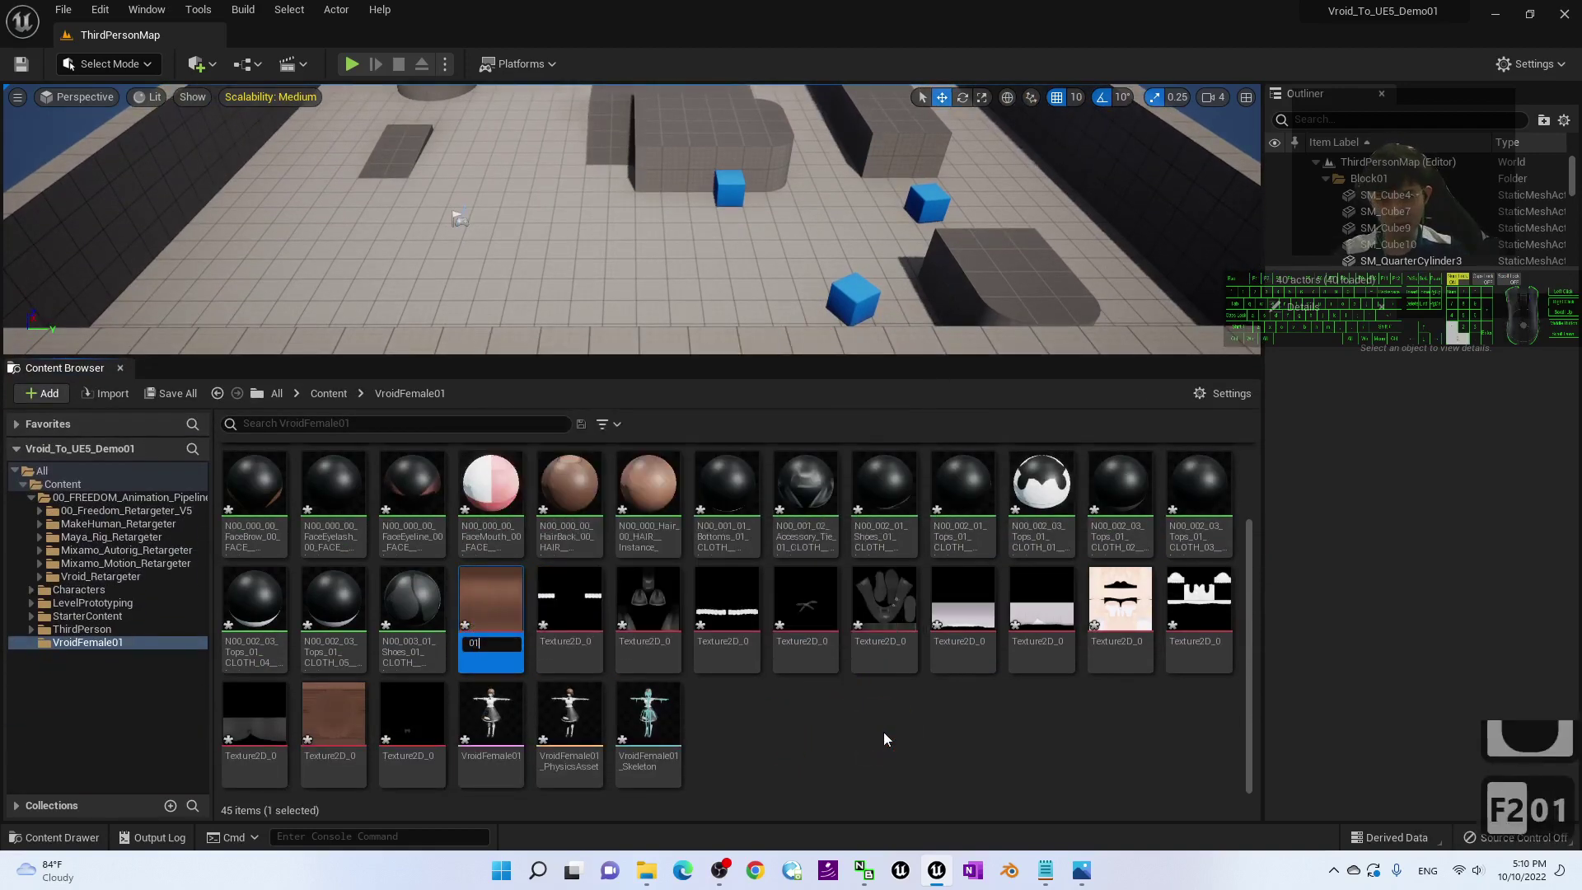
pyautogui.press('Return')
pyautogui.scroll(-10, 725, 590)
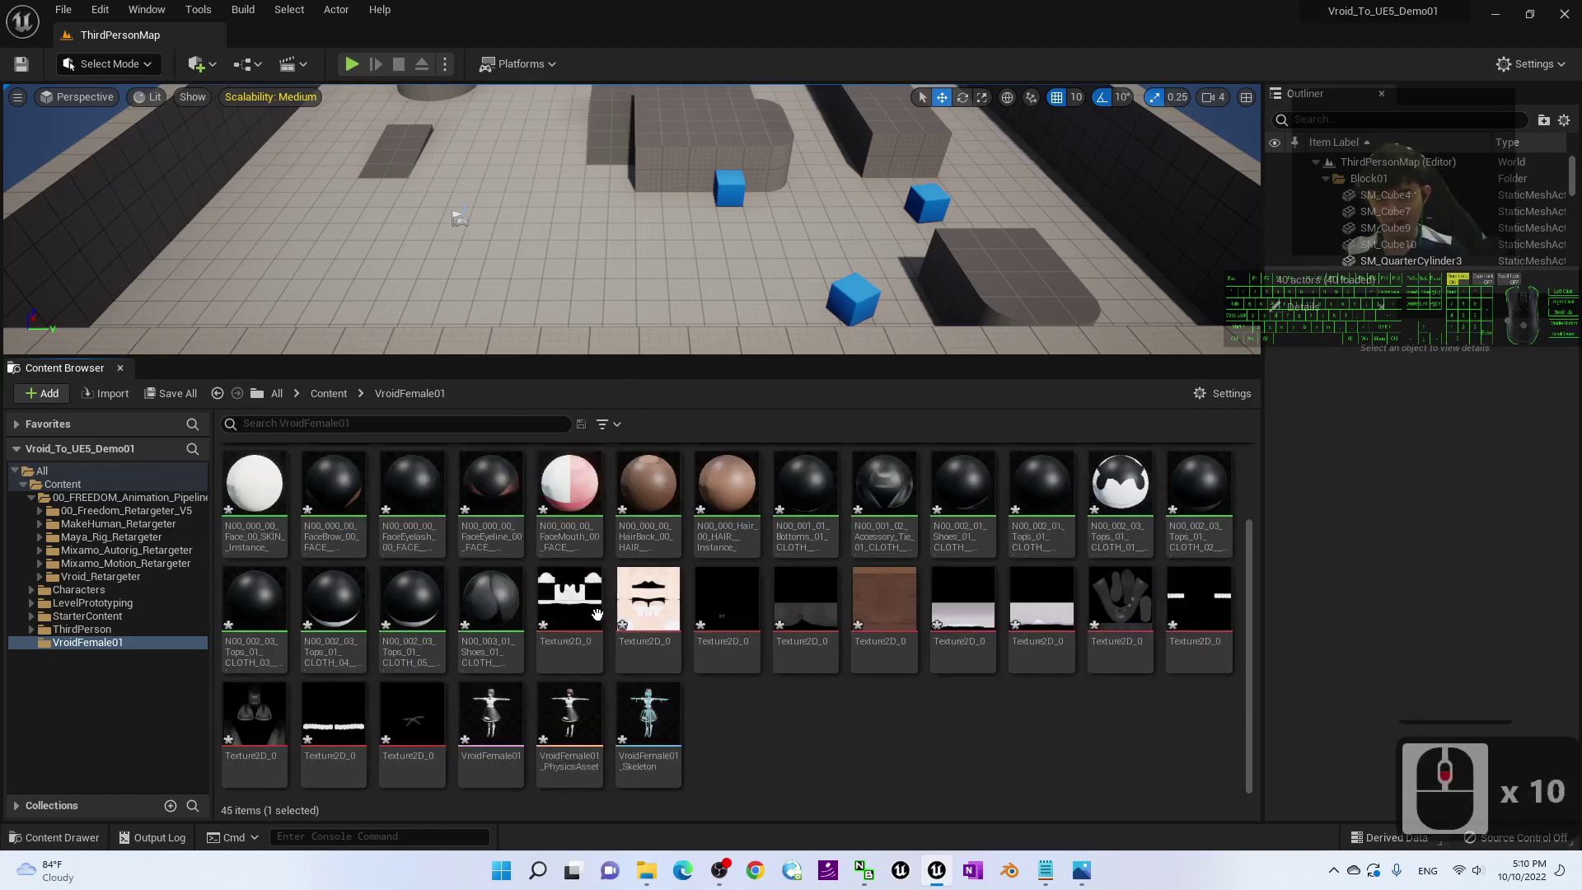
# - Rename the black Texture2D_0 texture with the large jagged white shape in the VroidFemale01 folder as 02
pyautogui.click(596, 613)
pyautogui.press('F2')
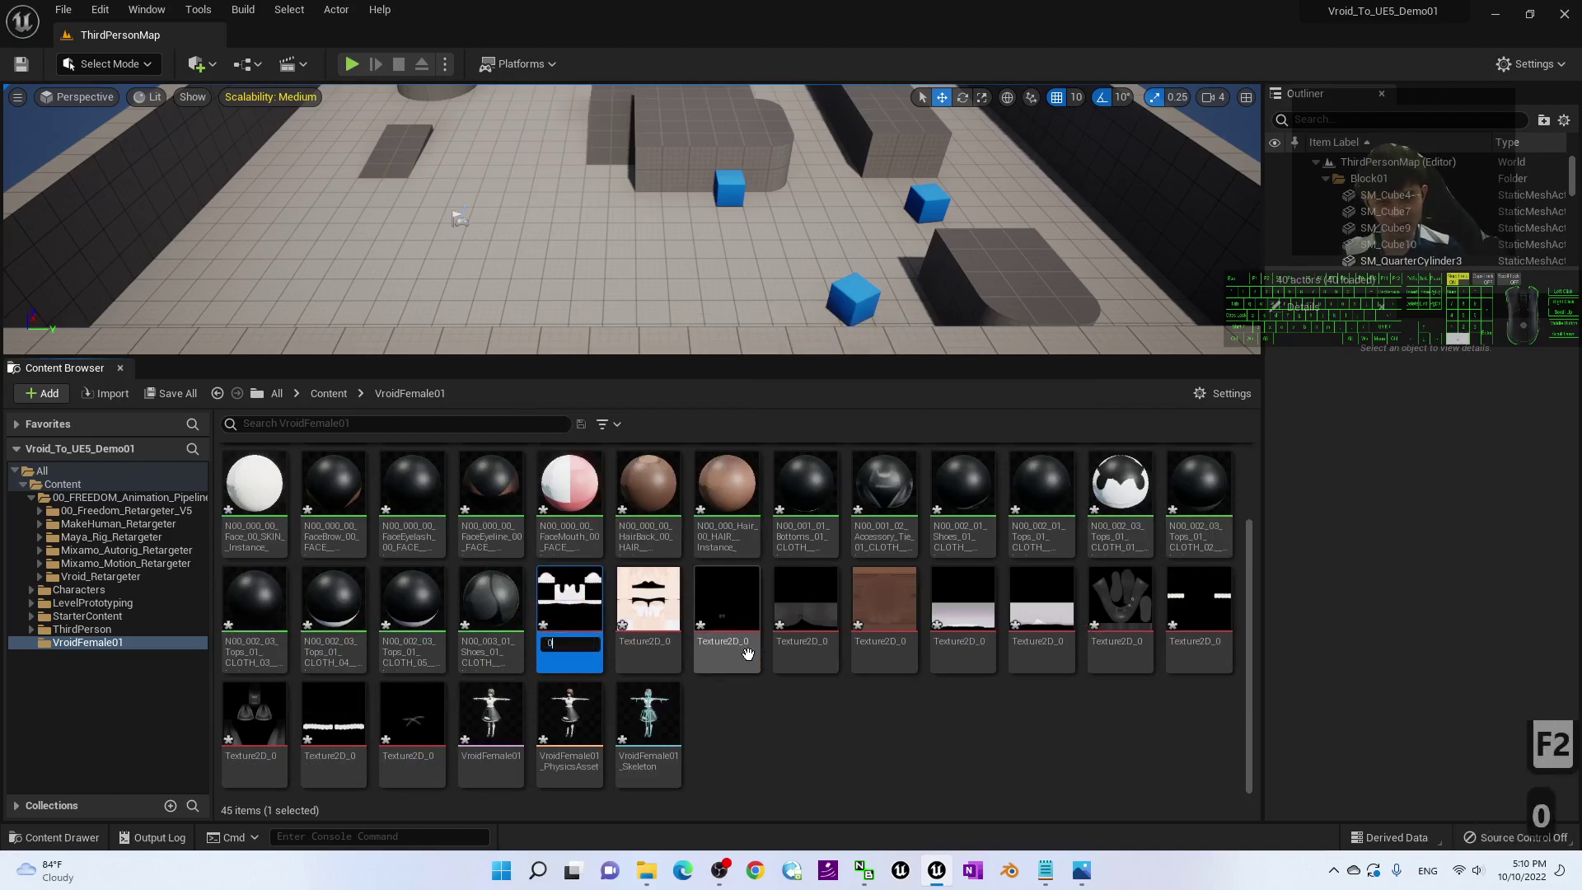
pyautogui.write('02')
pyautogui.press('Return')
# - Rename the black Texture2D_0 texture with two short white bars as 03
pyautogui.scroll(-7, 754, 643)
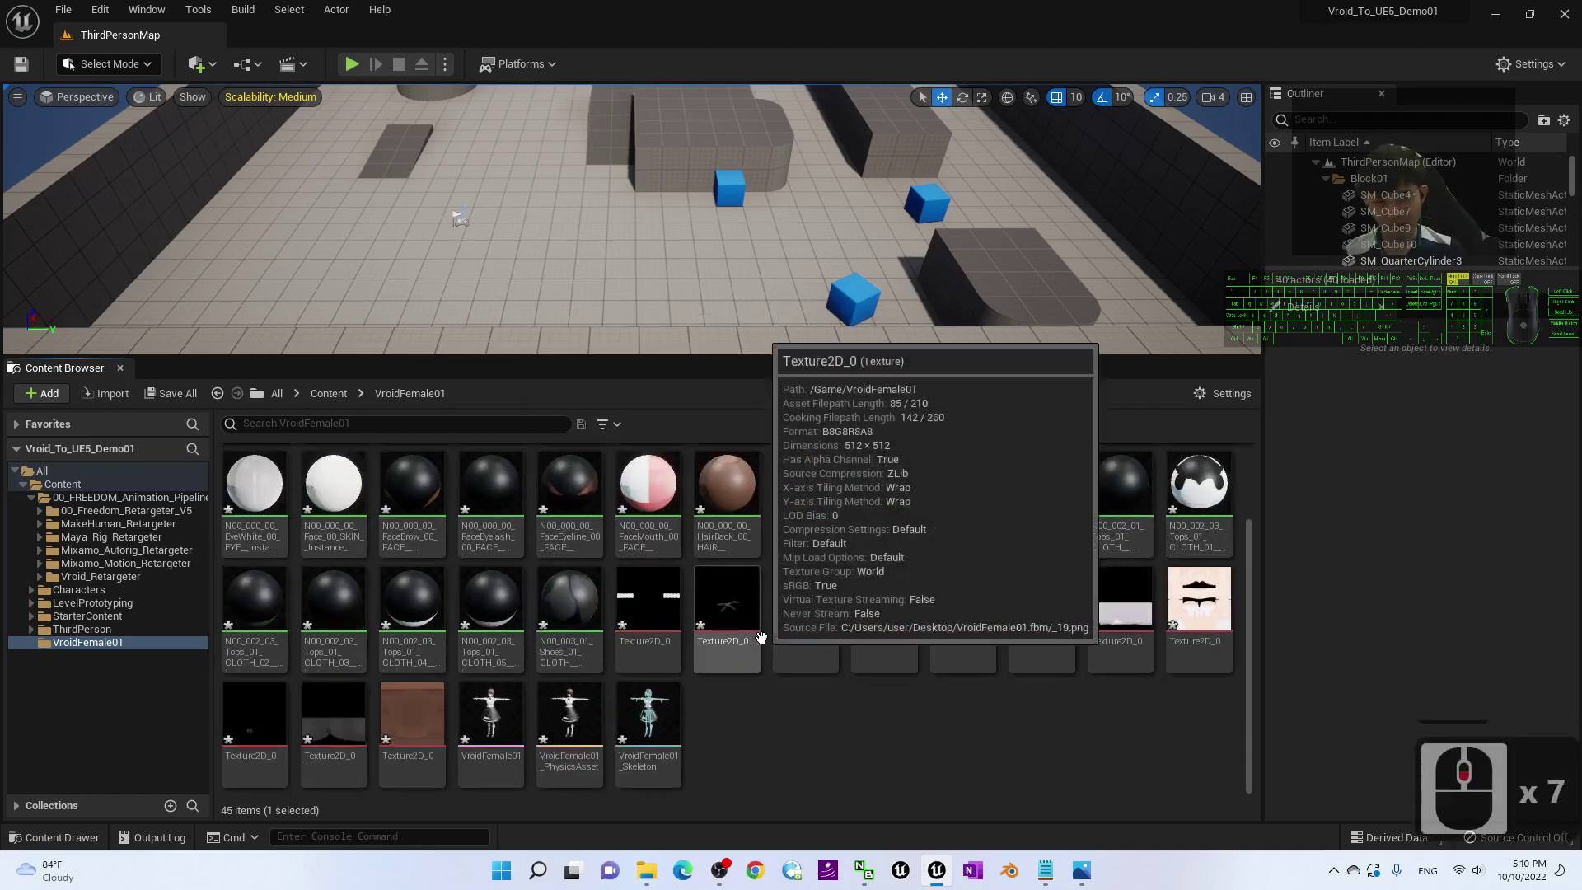
pyautogui.click(659, 627)
pyautogui.press('F2')
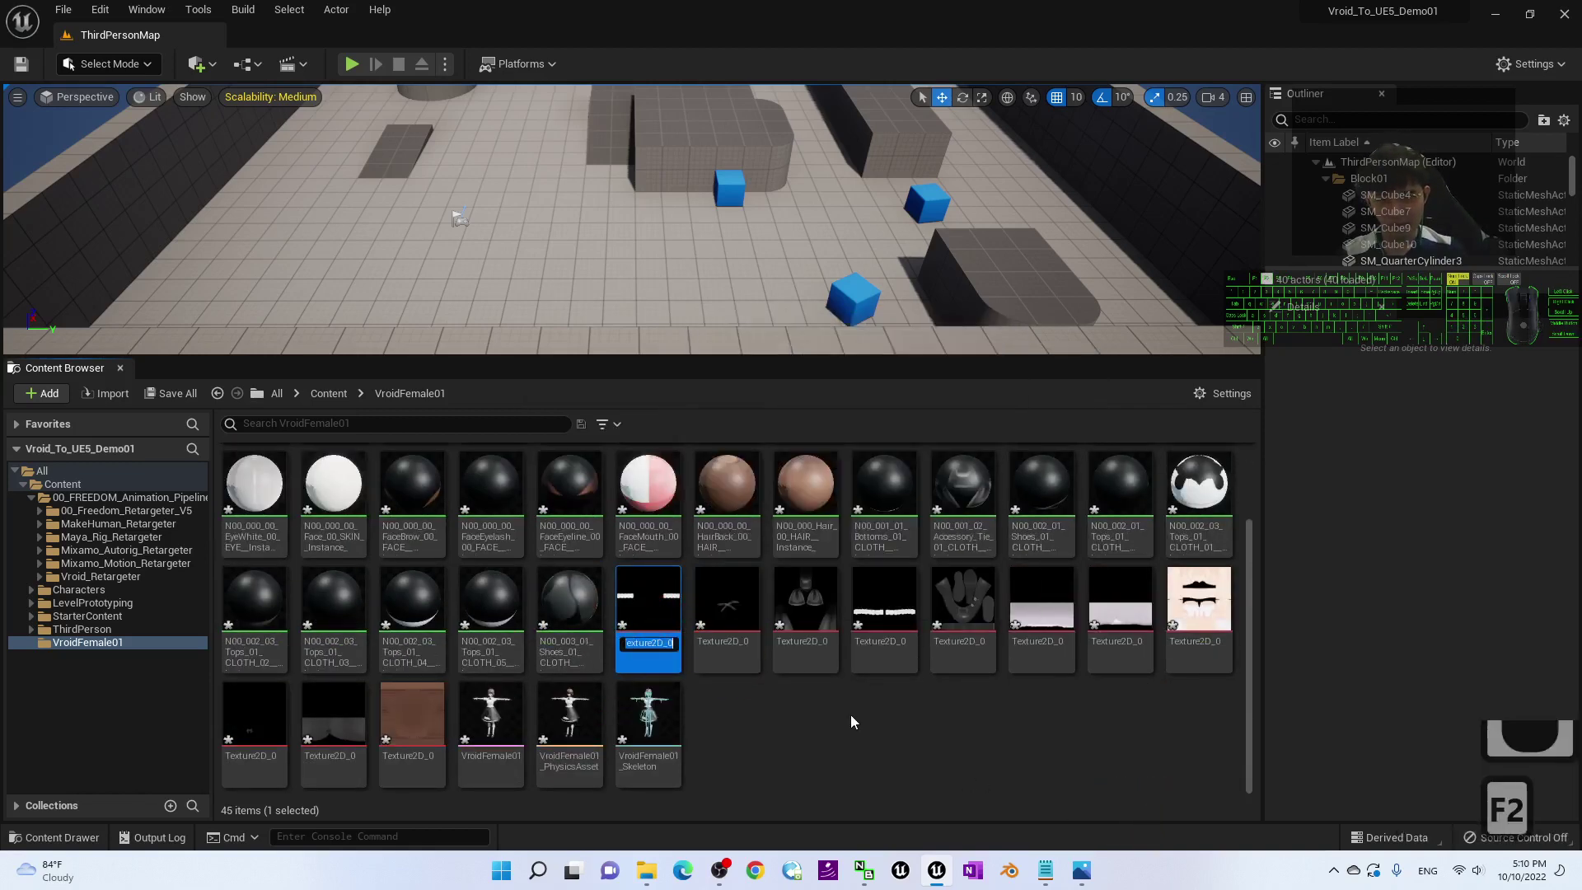
pyautogui.write('0')
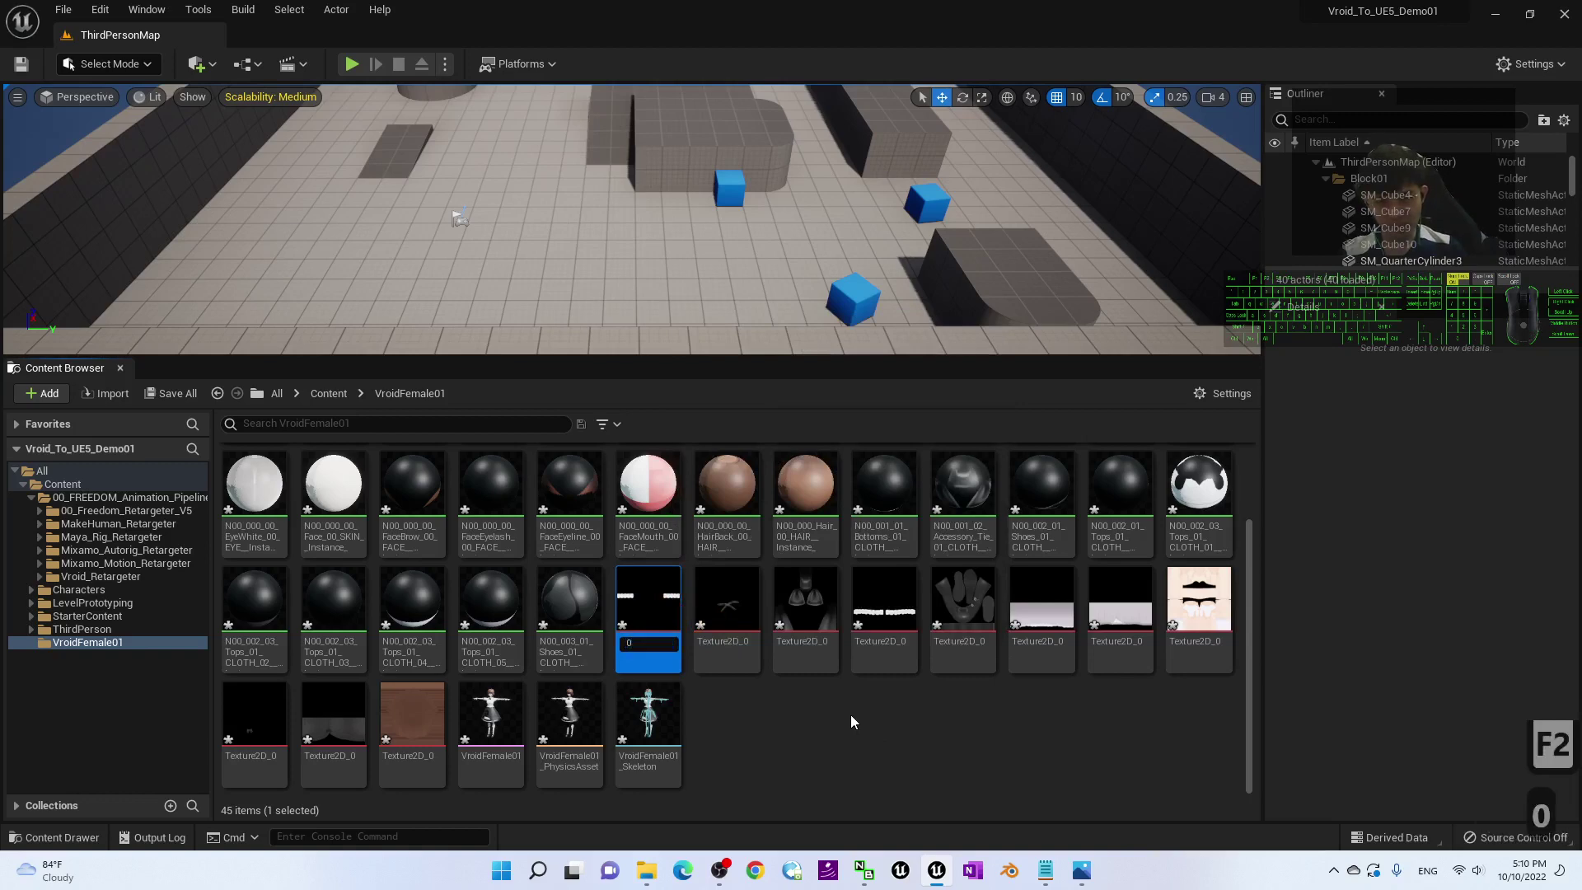
pyautogui.write('3')
pyautogui.press('Return')
# - Rename the remaining brown hair Texture2D_0 texture as 04
pyautogui.scroll(-12, 849, 715)
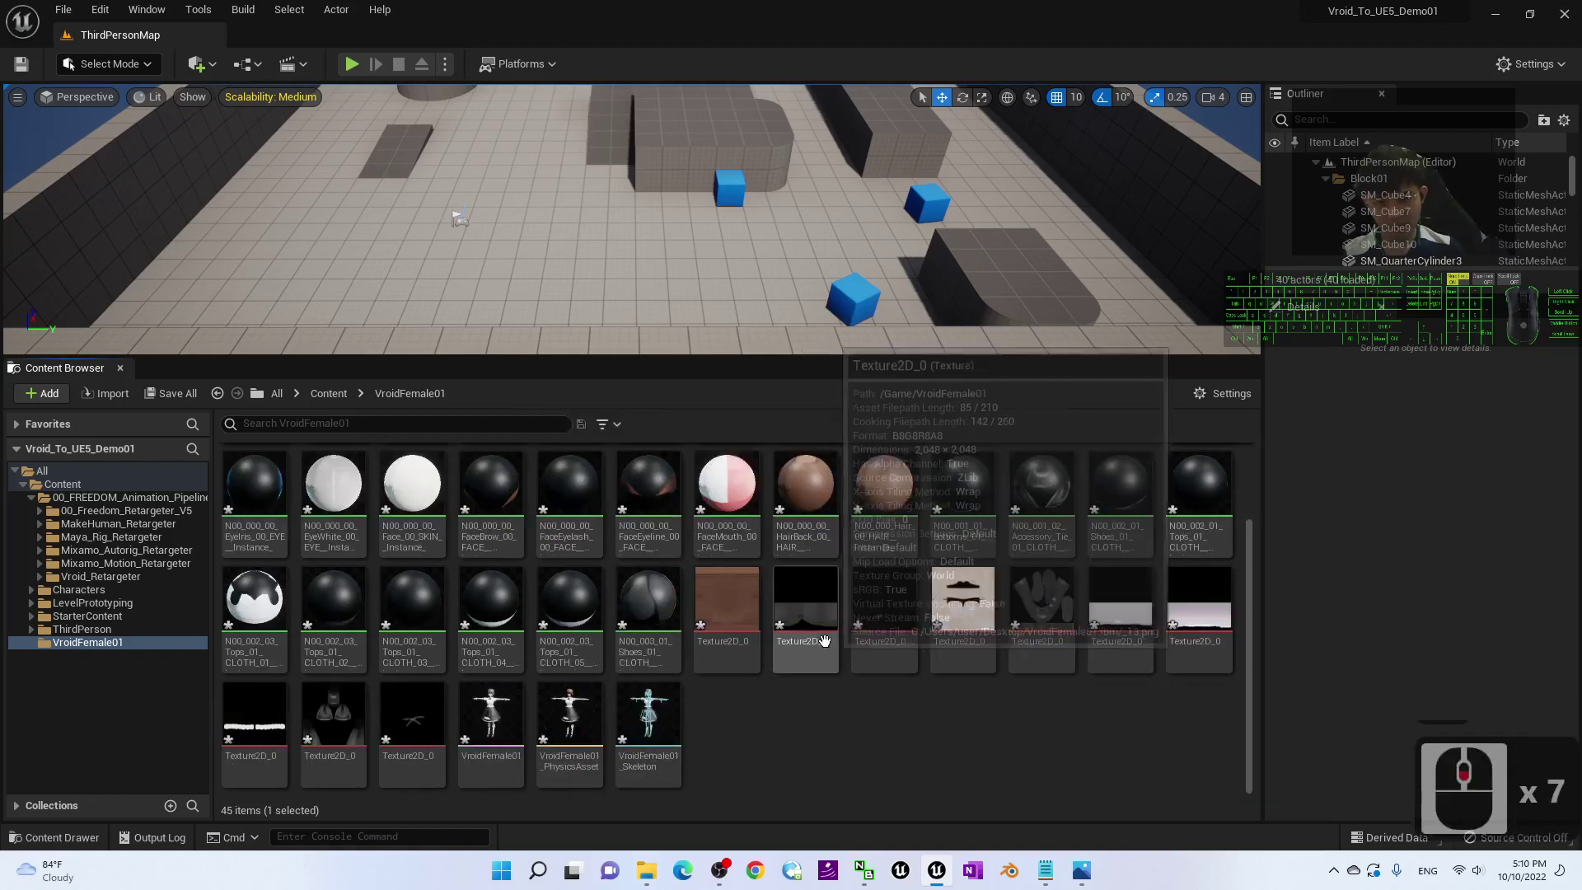
pyautogui.click(720, 642)
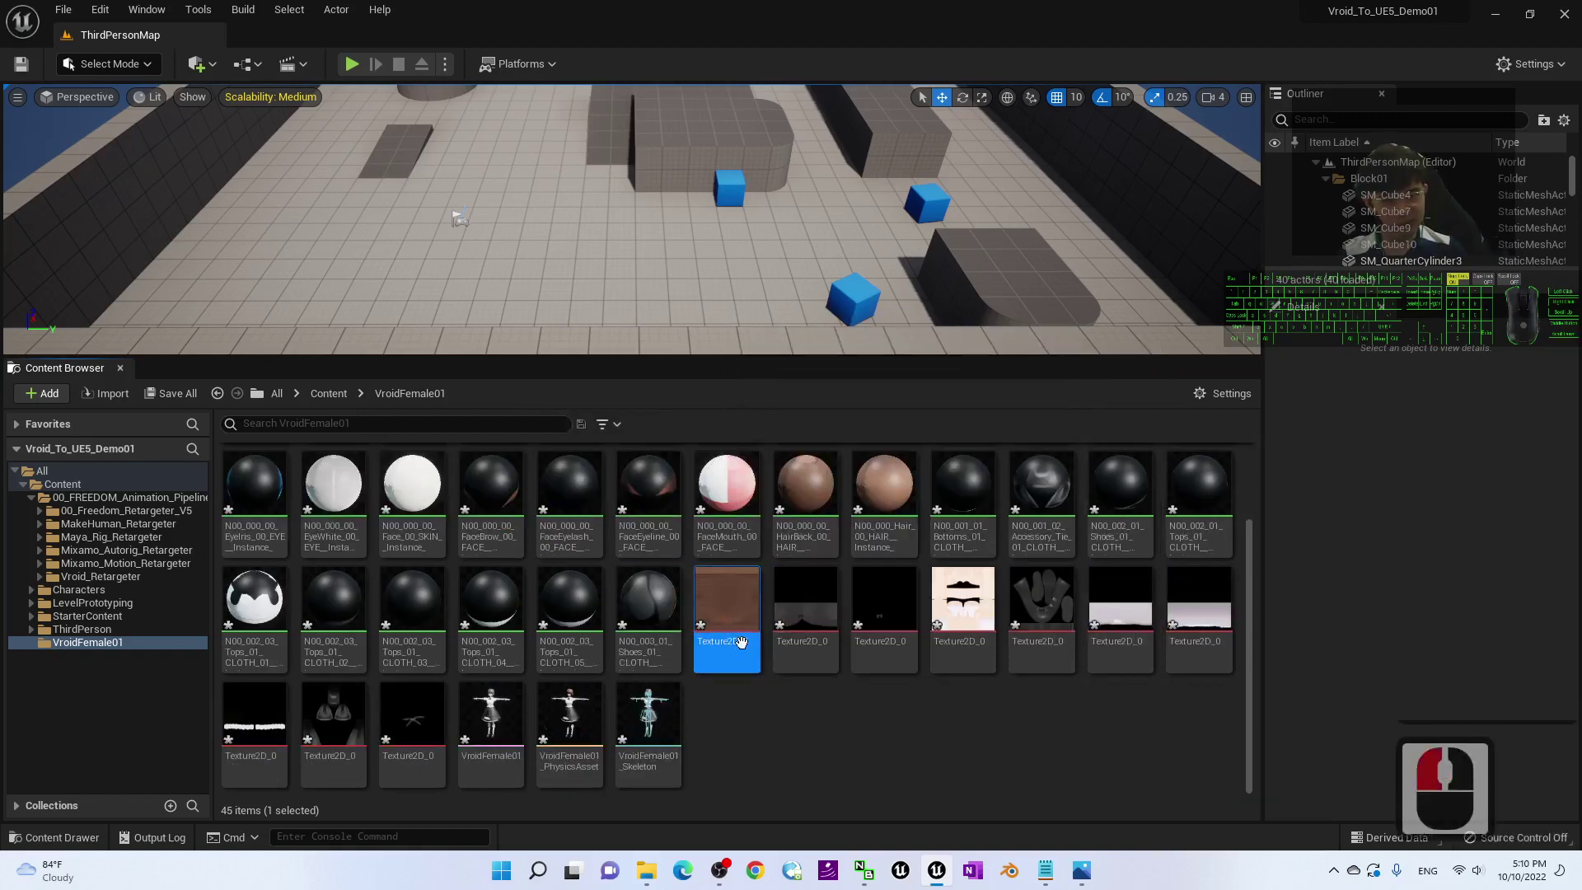
pyautogui.click(851, 699)
pyautogui.click(741, 624)
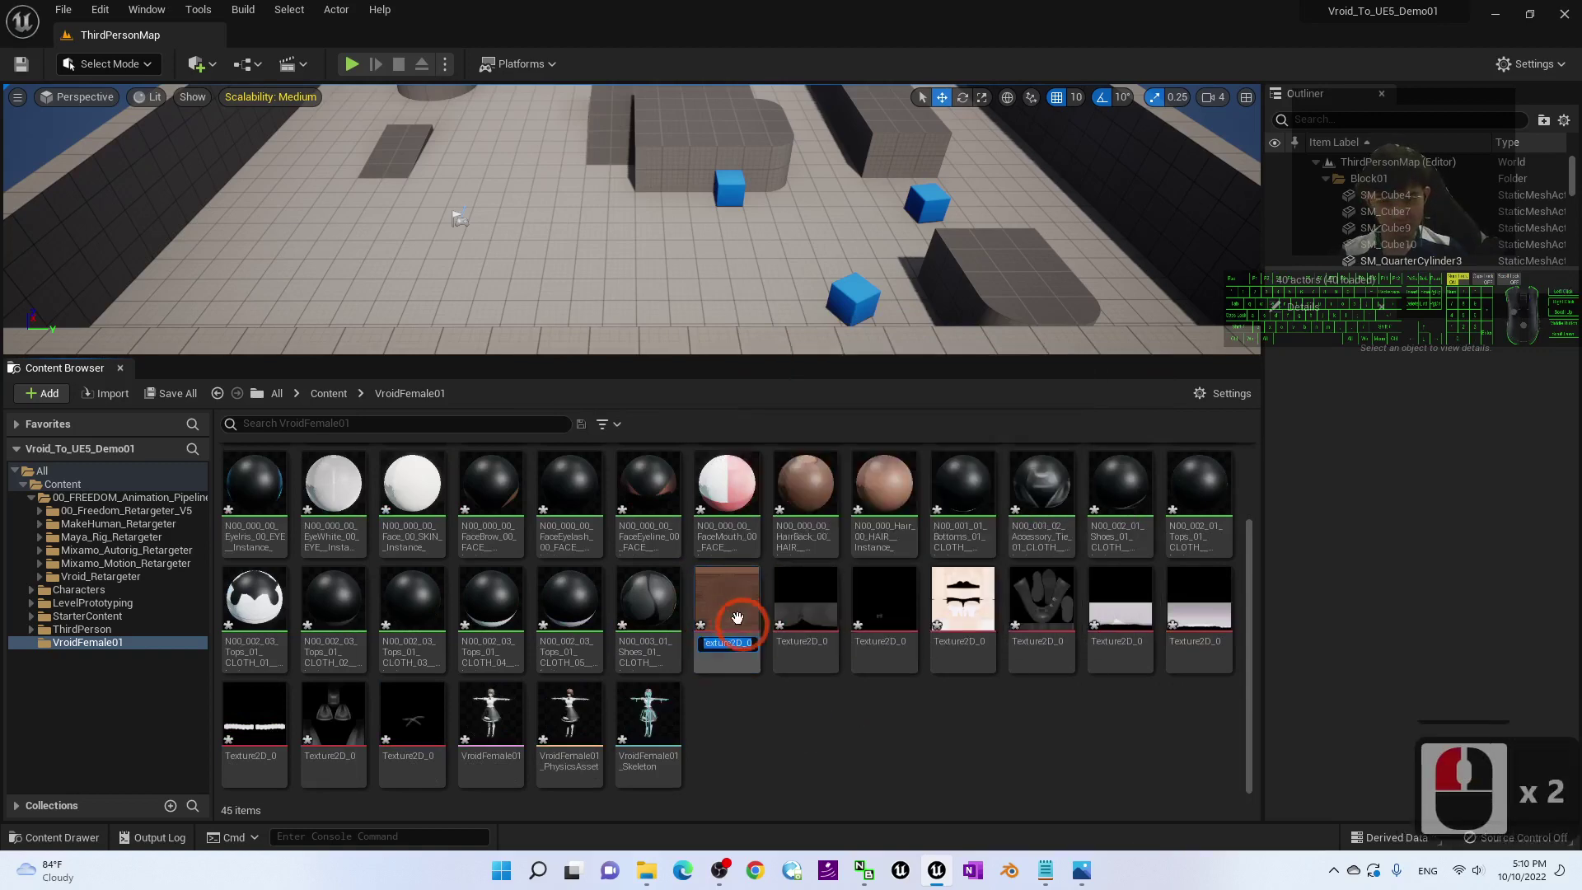
pyautogui.click(736, 616)
pyautogui.press('F2')
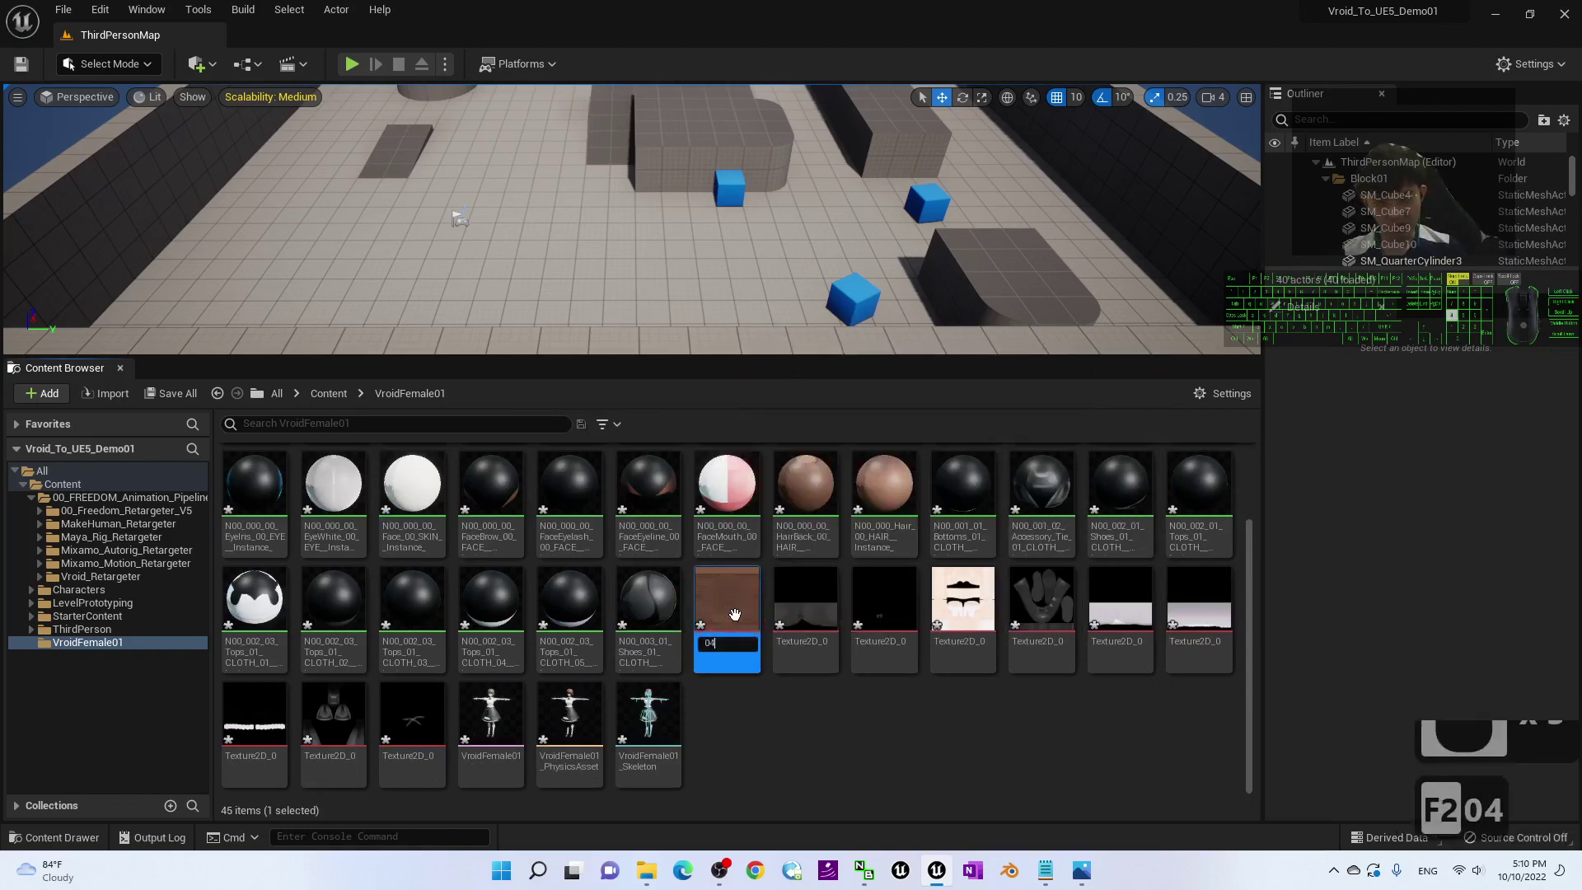
pyautogui.write('04')
pyautogui.press('Return')
# - Rename the black Texture2D_0 texture with the small faint mark at its centre, sourced from _19.png, as 05
pyautogui.scroll(-14, 737, 618)
pyautogui.click(820, 622)
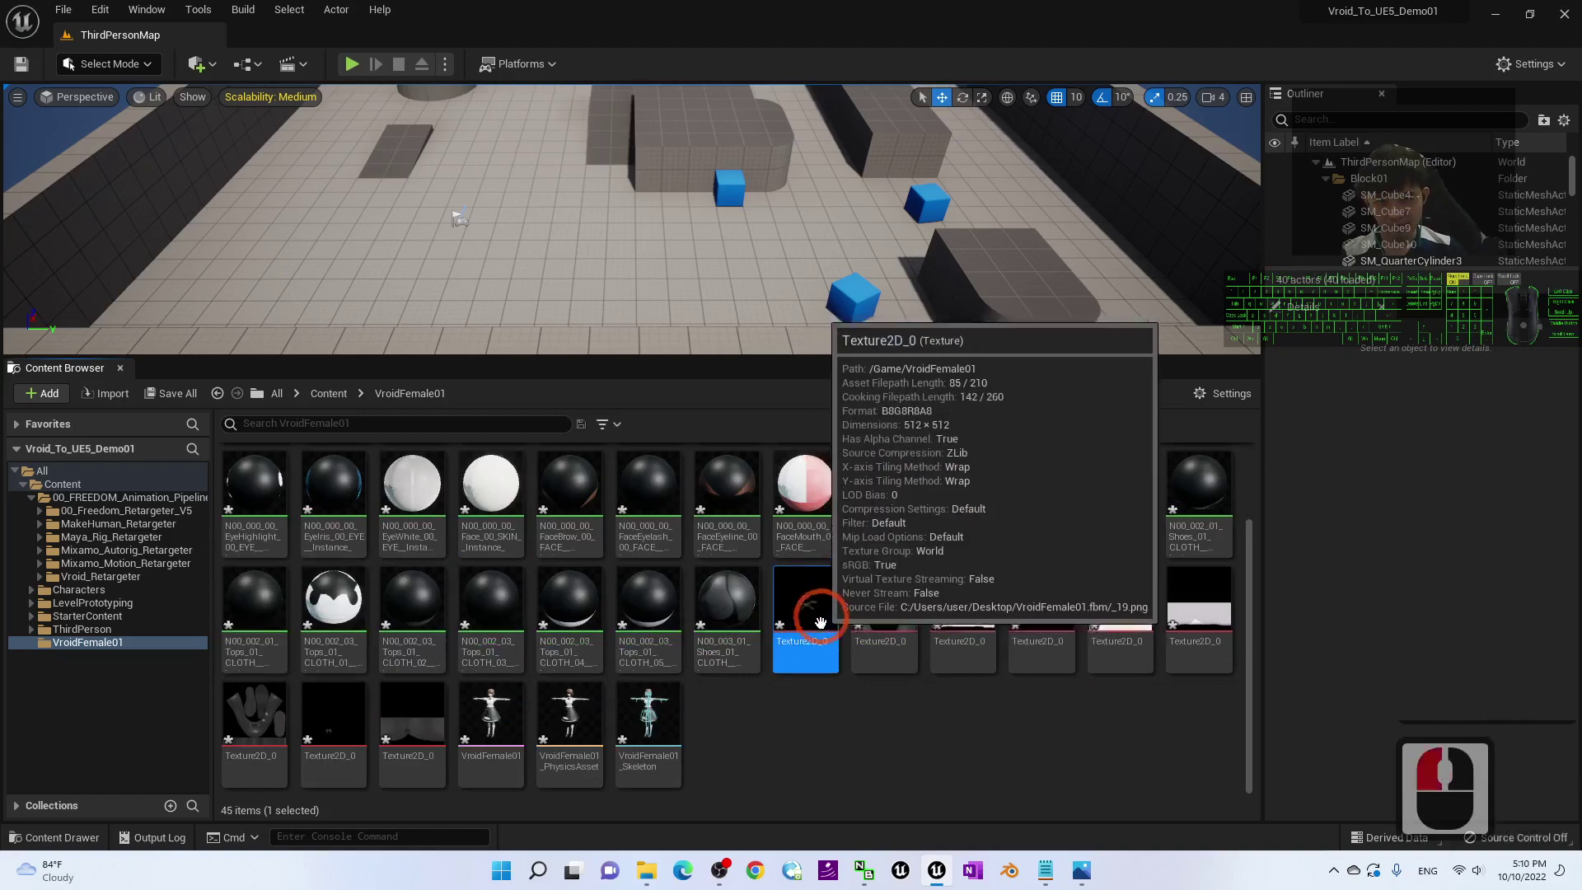
pyautogui.press('F2')
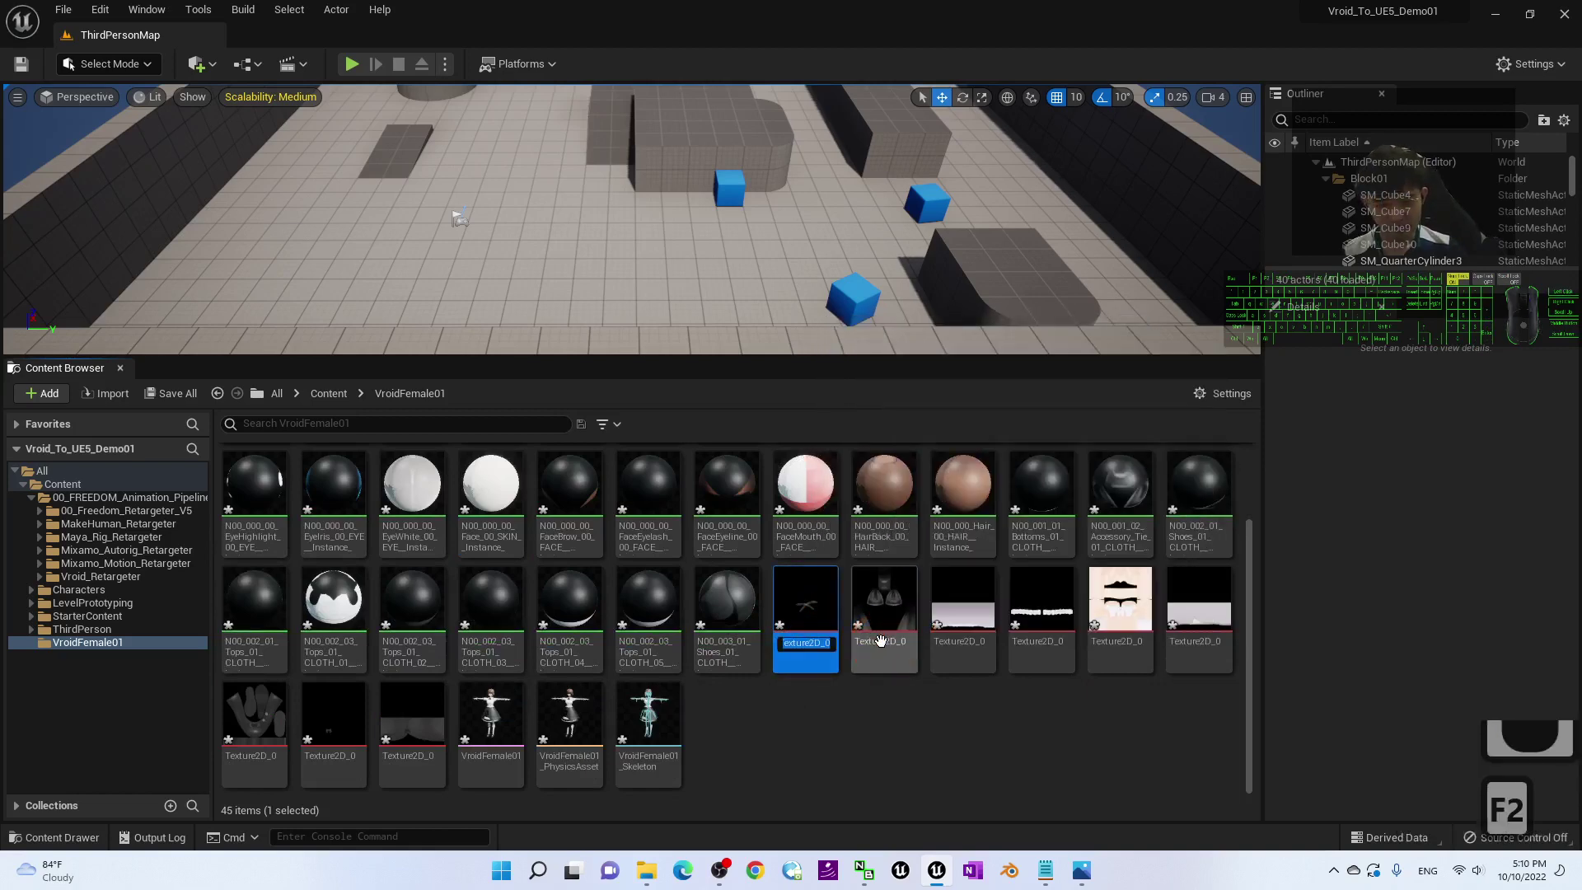
pyautogui.write('05')
pyautogui.press('Return')
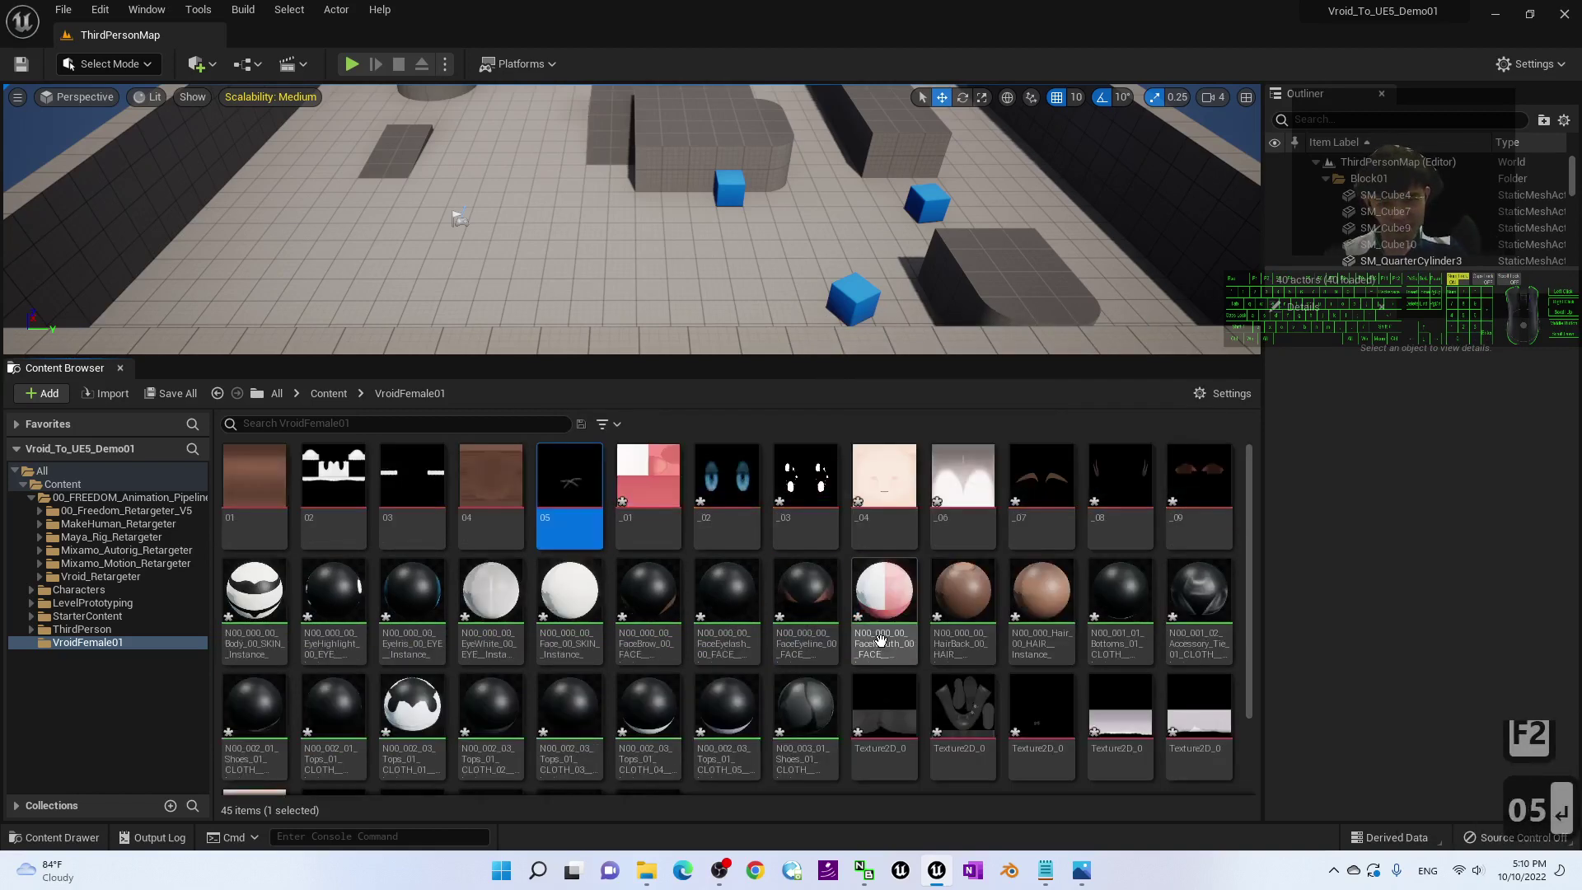
# - Rename the black Texture2D_0 texture with the dark grey lower half as 06
pyautogui.scroll(-14, 893, 618)
pyautogui.click(900, 618)
pyautogui.press('F2')
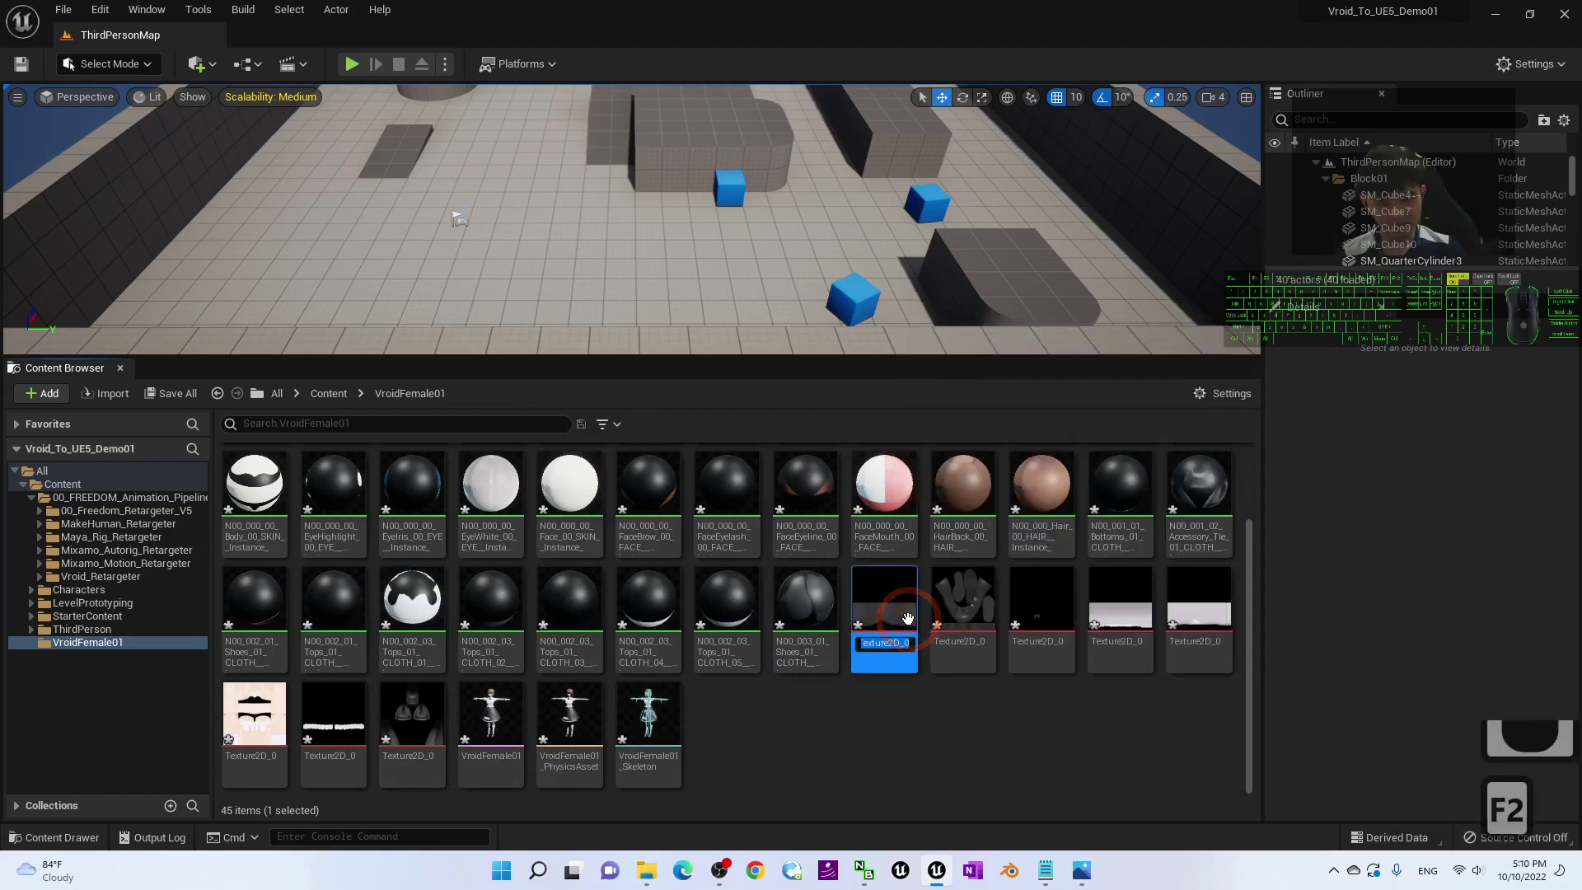
pyautogui.write('06')
pyautogui.press('Return')
# - Rename the skin-coloured body Texture2D_0 texture as 07
pyautogui.scroll(-13, 908, 619)
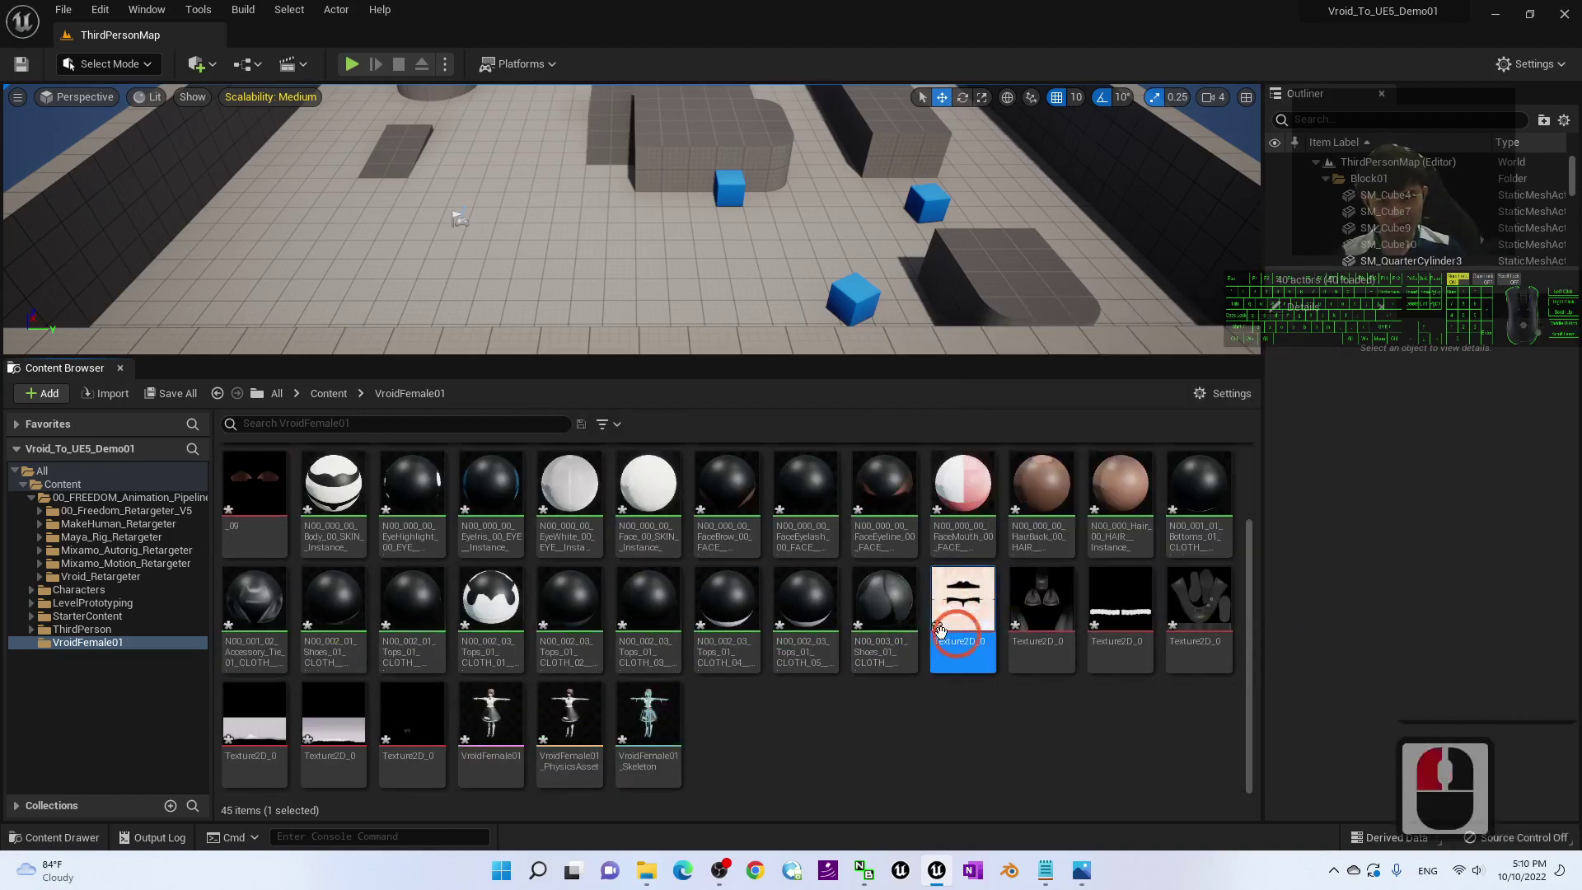
pyautogui.click(963, 609)
pyautogui.press('F2')
pyautogui.write('07')
pyautogui.press('Return')
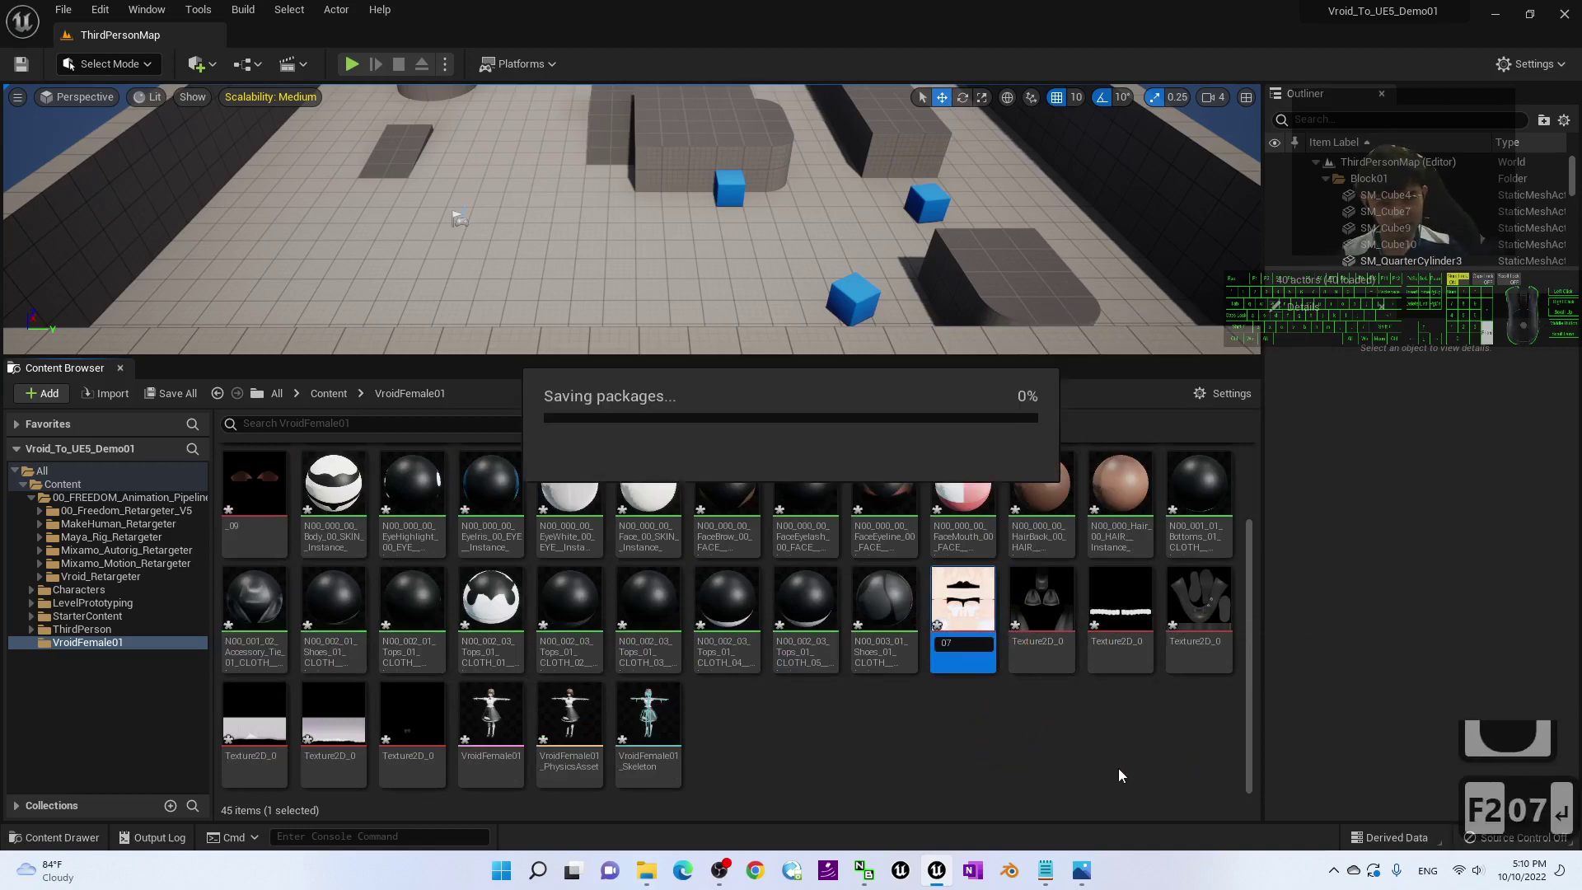
# - Rename the first Texture2D_0 texture with a black upper half and a whitish lower half as 08
pyautogui.scroll(-3, 1102, 744)
pyautogui.click(1041, 618)
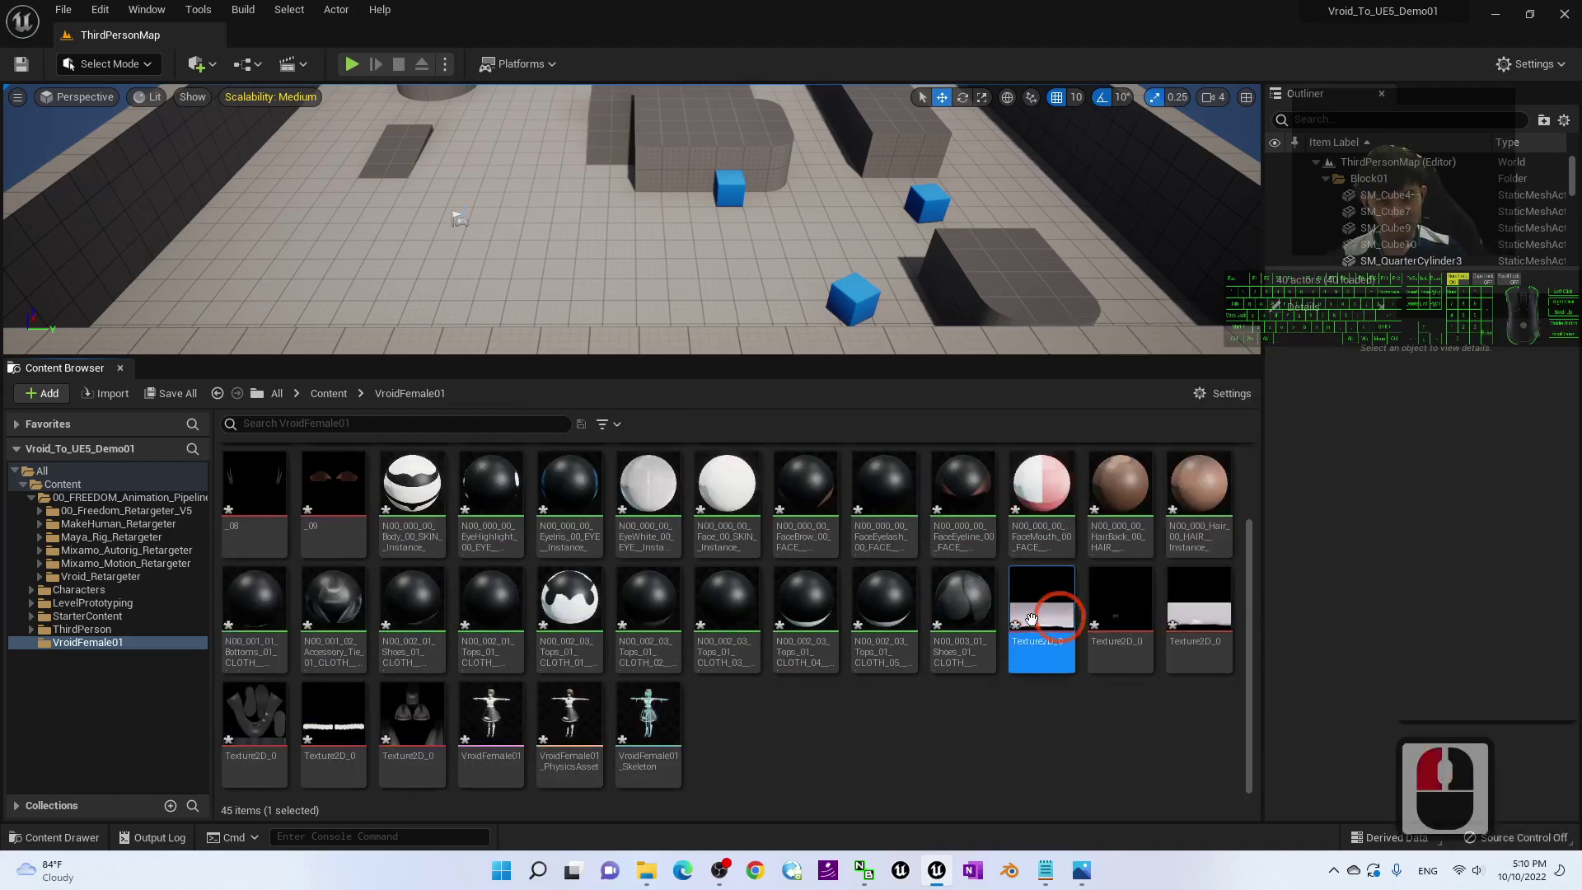
pyautogui.press('F2')
pyautogui.write('08')
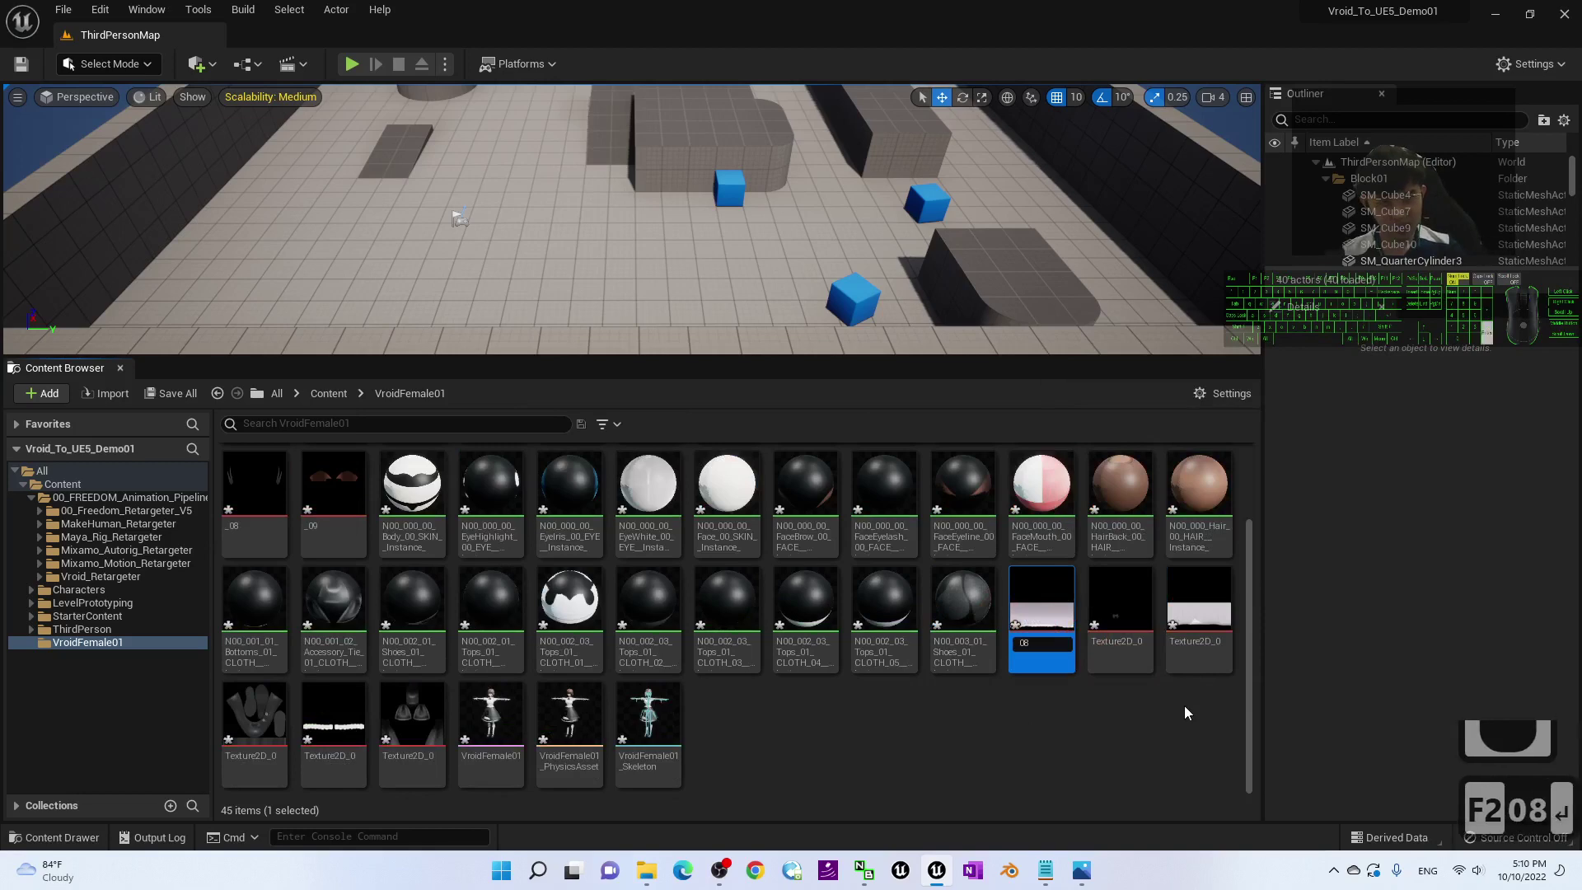
pyautogui.press('Return')
# - Rename the almost entirely black Texture2D_0 texture as 09
pyautogui.scroll(-17, 1184, 705)
pyautogui.click(1132, 623)
pyautogui.press('F2')
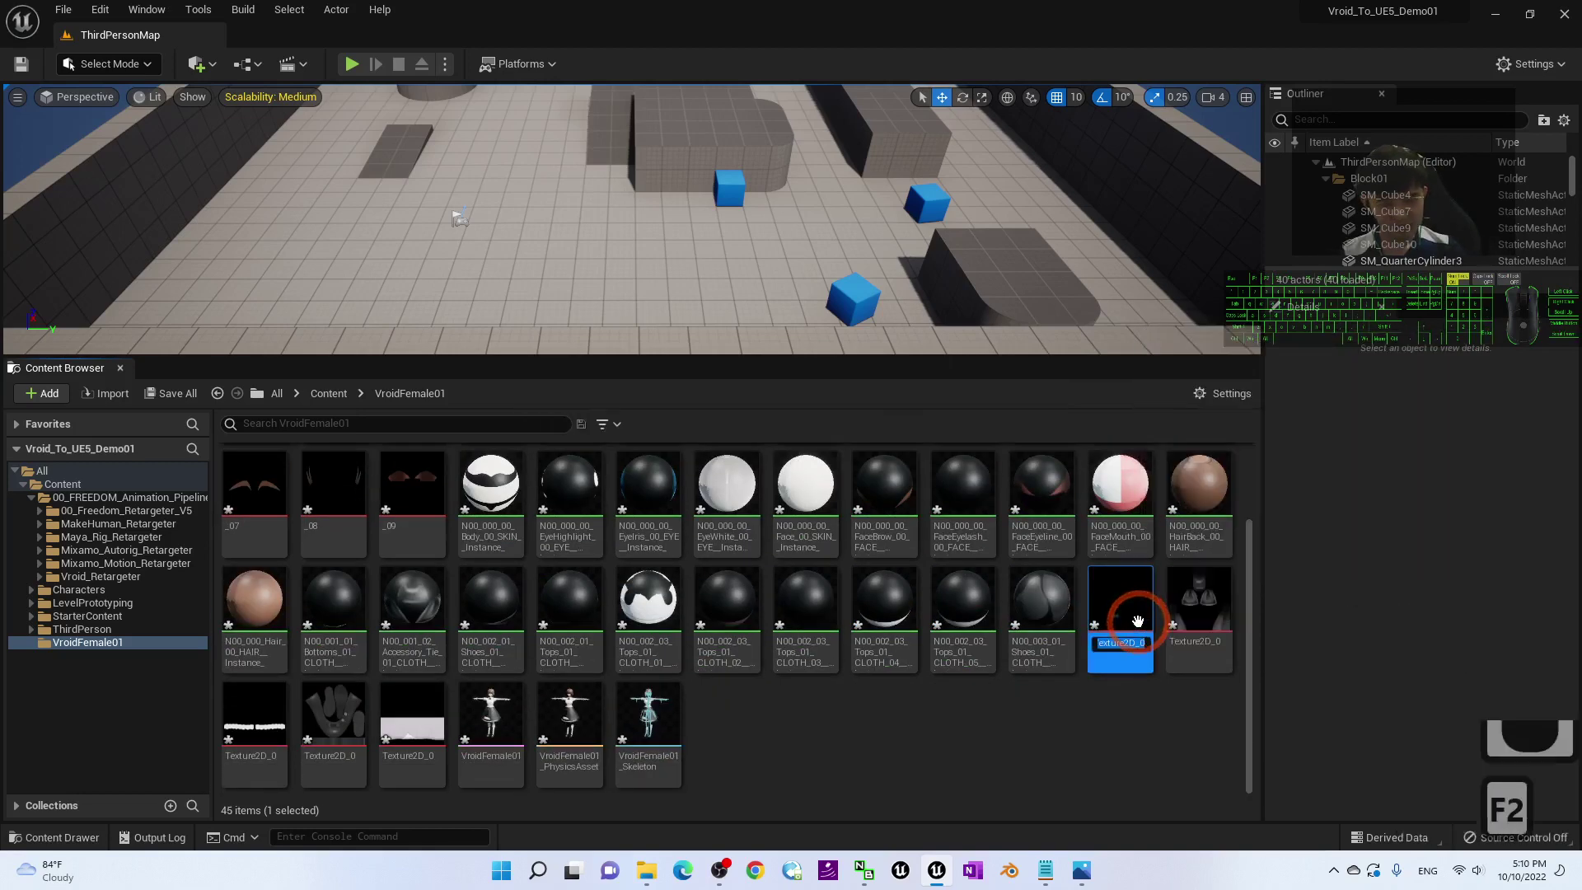
pyautogui.write('09')
pyautogui.press('Return')
# - Rename the remaining black-and-white split Texture2D_0 texture as 10
pyautogui.scroll(-16, 1138, 619)
pyautogui.click(1189, 622)
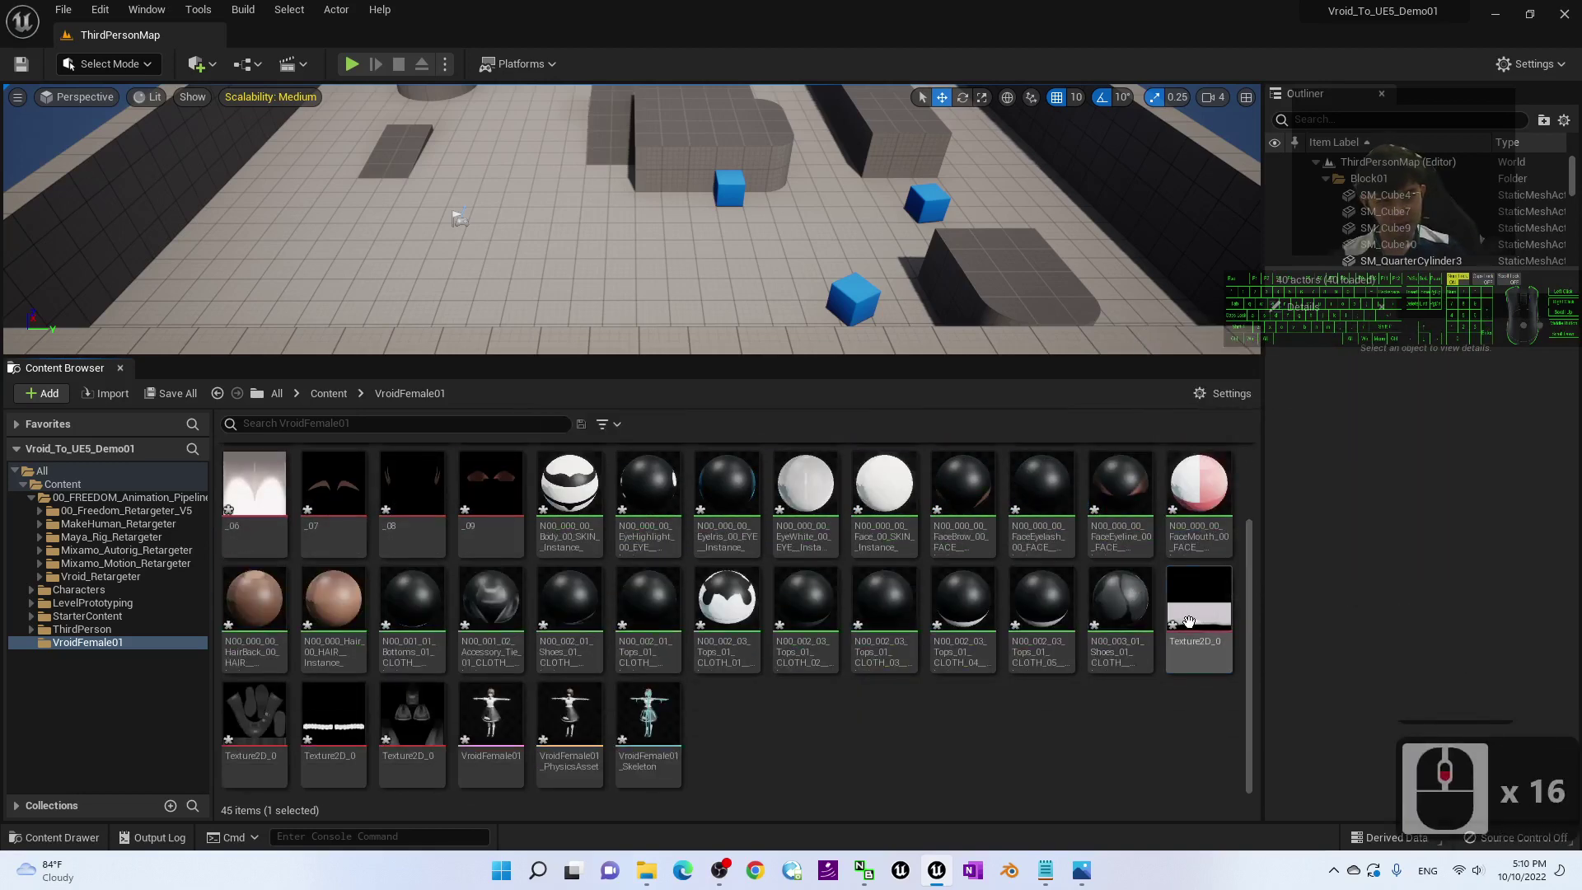
pyautogui.press('F2')
pyautogui.write('0')
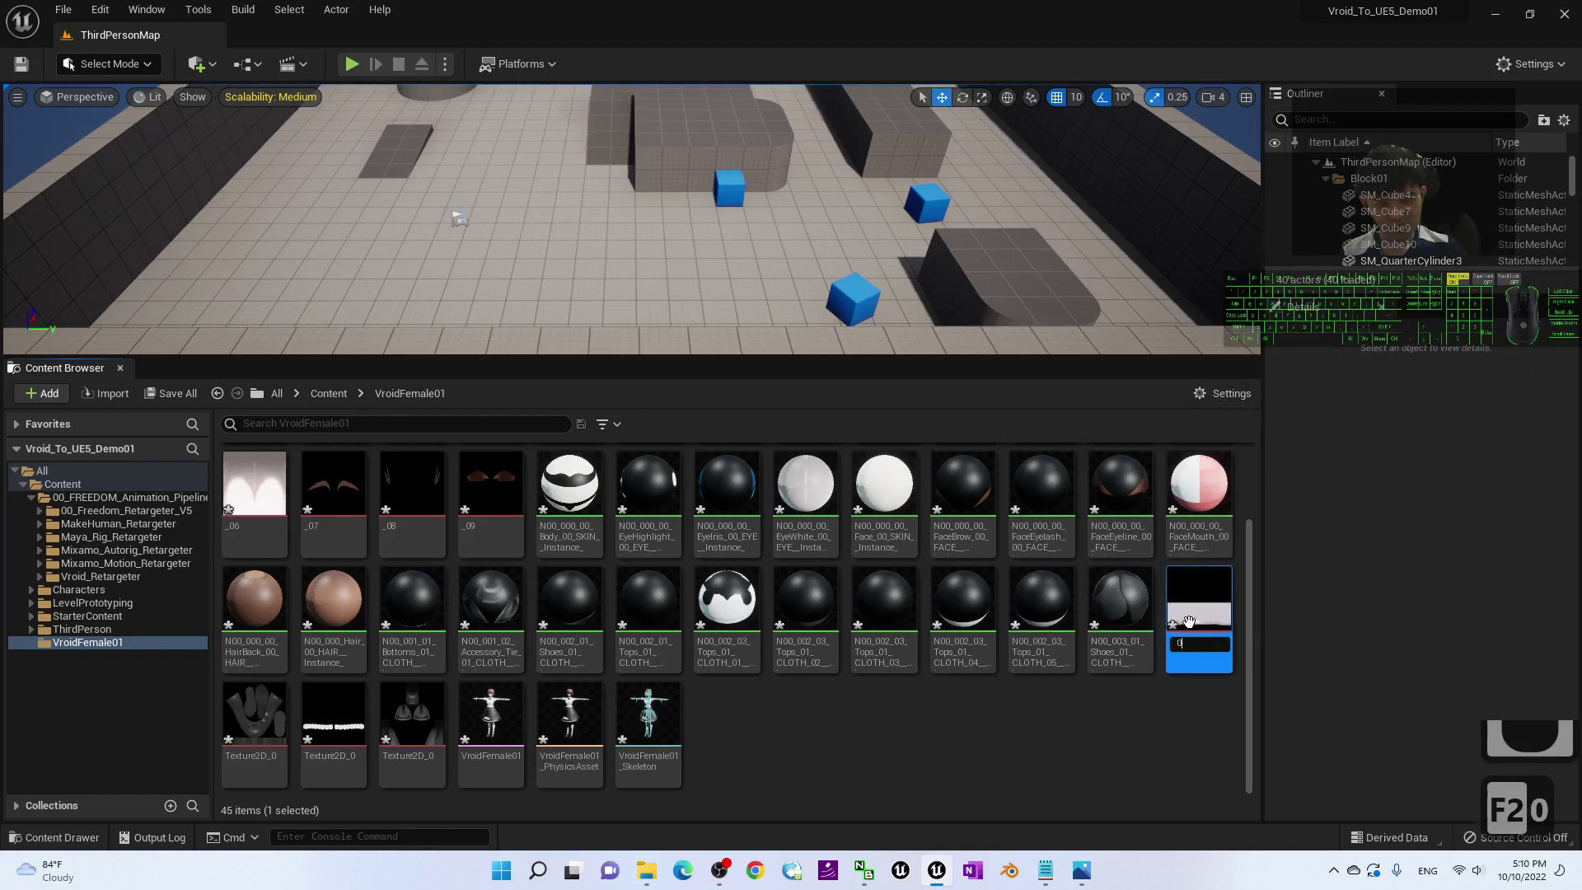
pyautogui.press('BackSpace')
pyautogui.write('10')
pyautogui.press('Return')
# - Rename the dark ribbon-shaped Texture2D_0 texture as 11
pyautogui.scroll(-15, 809, 618)
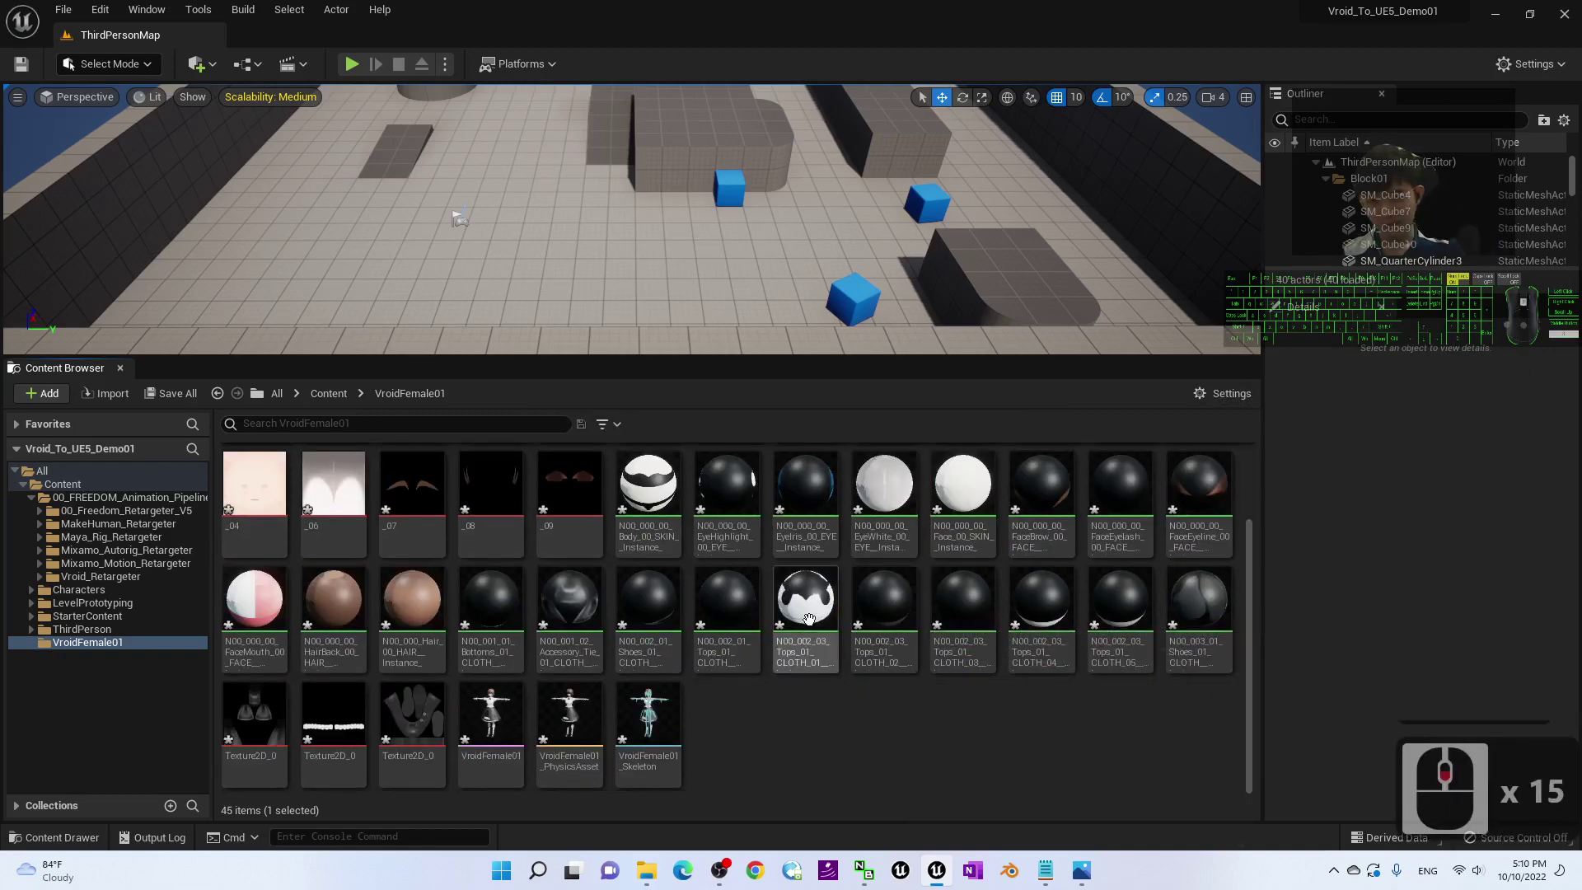
pyautogui.scroll(-1, 809, 617)
pyautogui.click(248, 723)
pyautogui.press('F2')
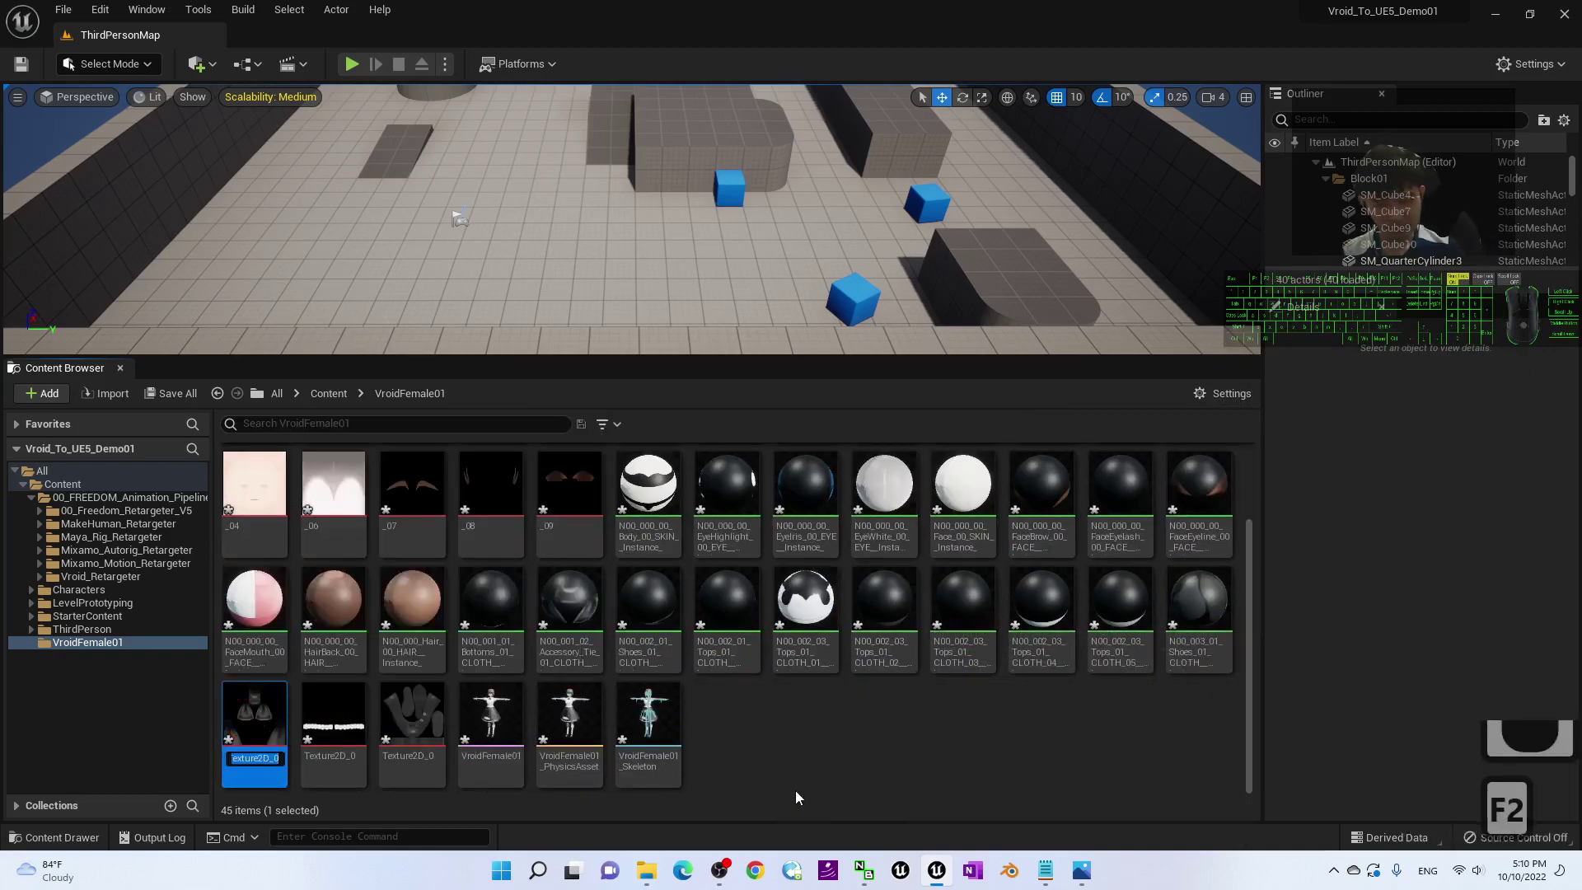
pyautogui.write('11')
pyautogui.press('Return')
# - Rename the Texture2D_0 texture with several dark grey rounded shapes as 12
pyautogui.scroll(-16, 794, 791)
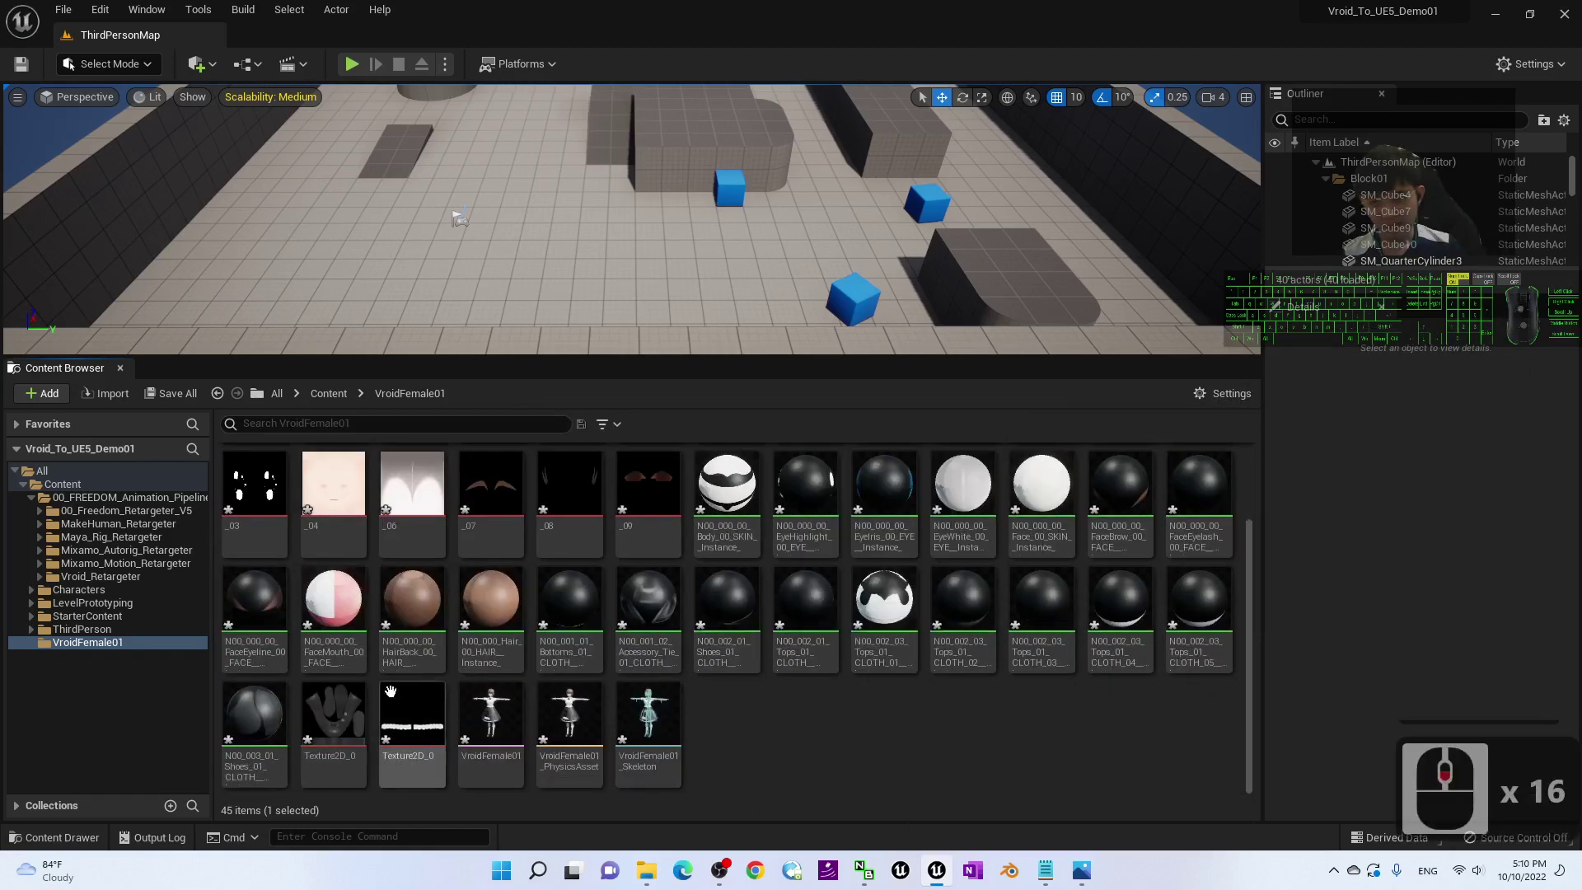
pyautogui.click(365, 707)
pyautogui.press('F2')
pyautogui.write('12')
pyautogui.press('Return')
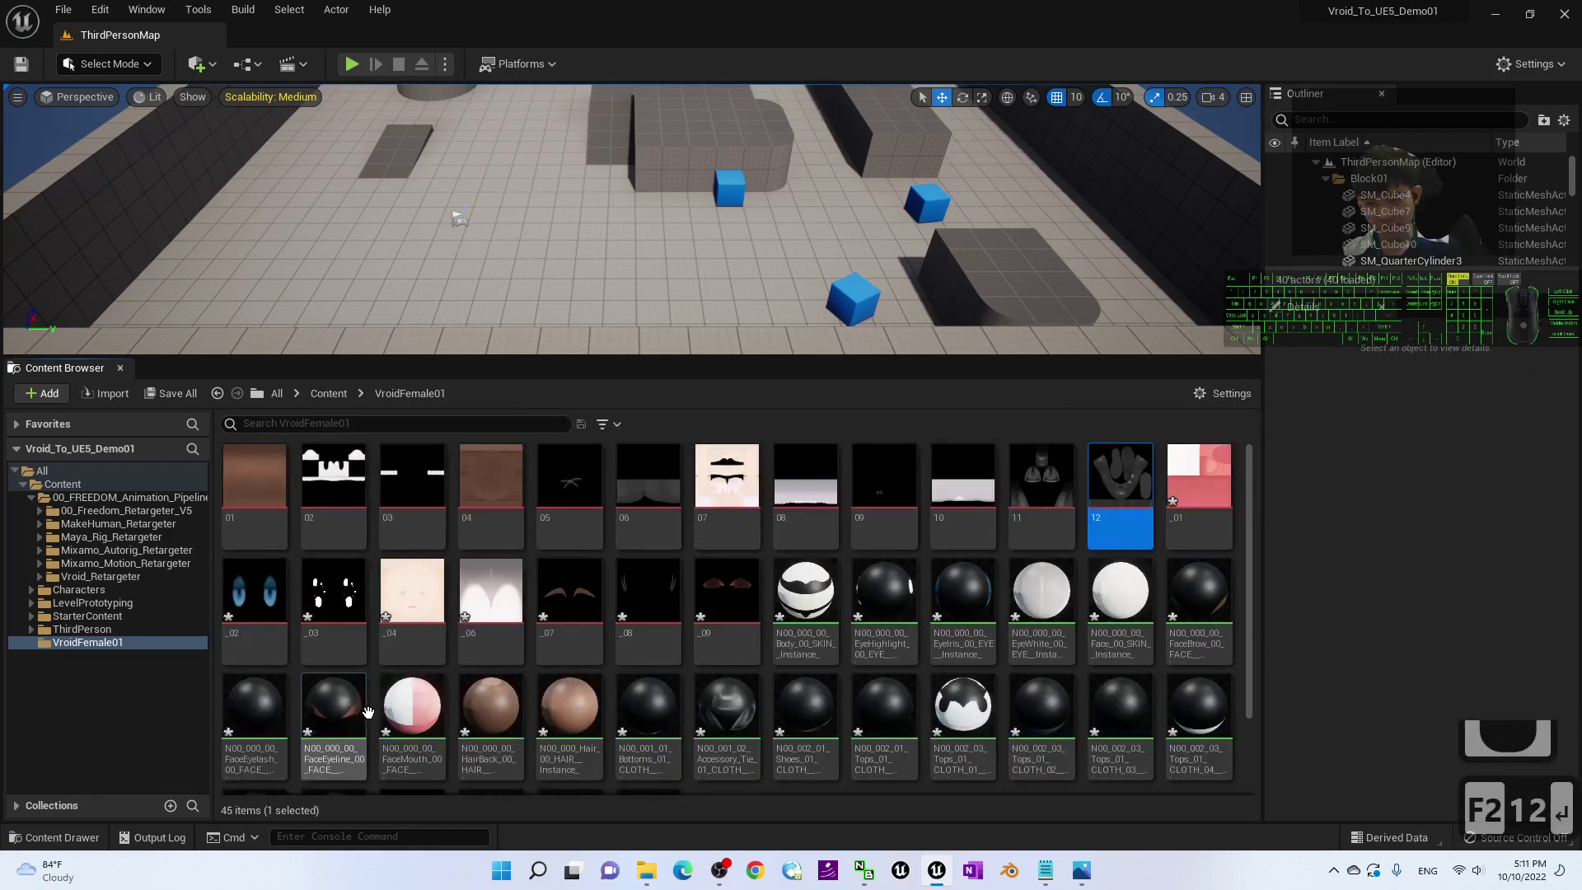
# - Rename the last Texture2D_0 texture, with the white lace strip on black, as 13
pyautogui.scroll(-15, 403, 721)
pyautogui.click(432, 725)
pyautogui.press('F2')
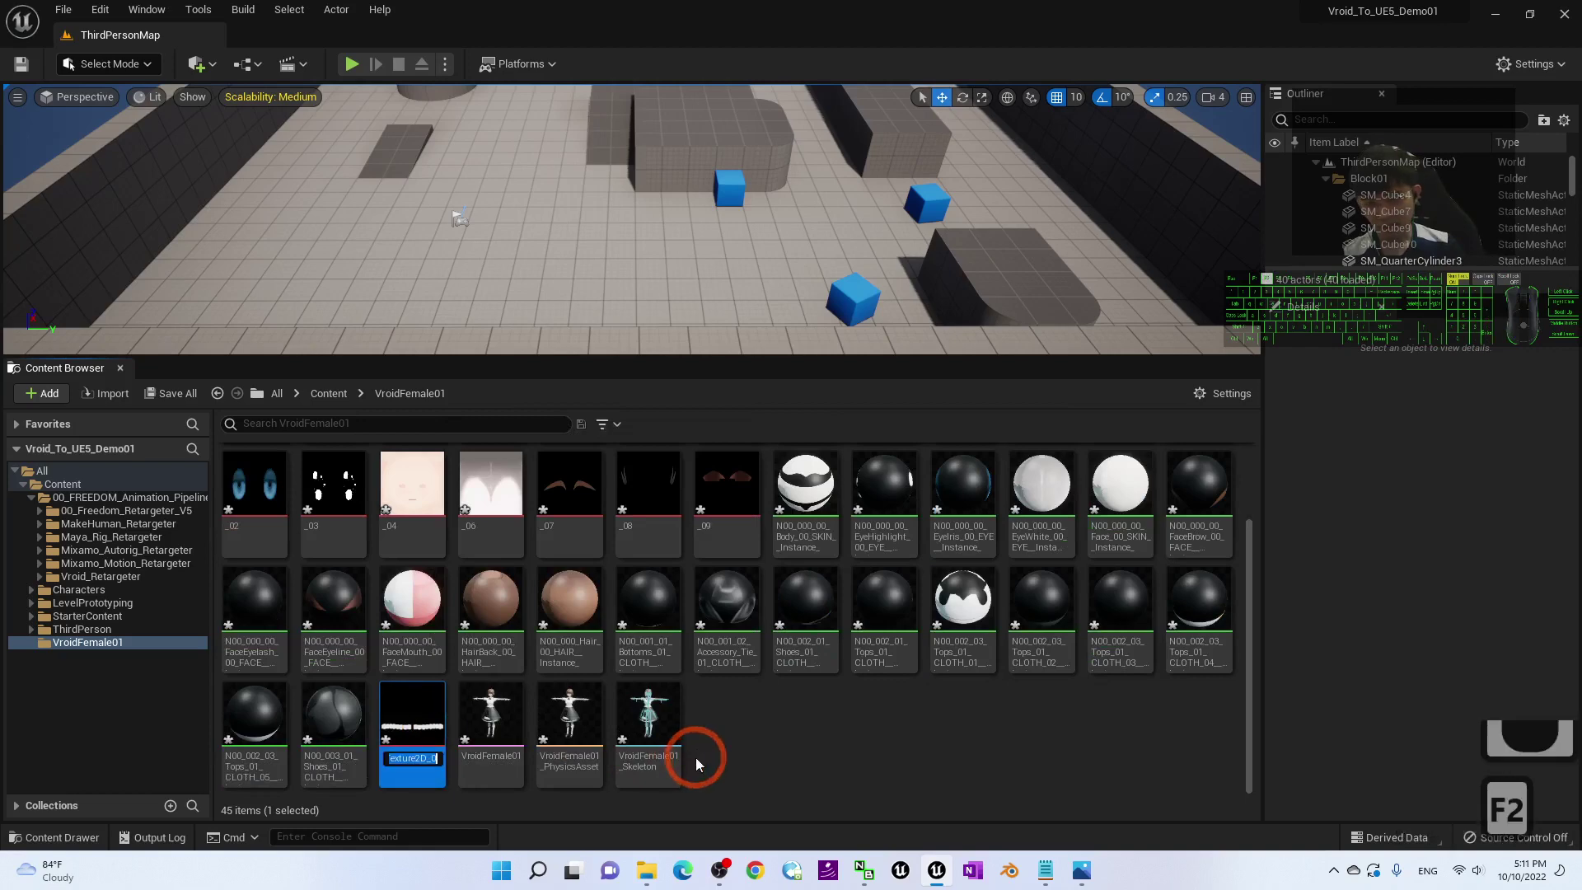
pyautogui.write('13')
pyautogui.press('Return')
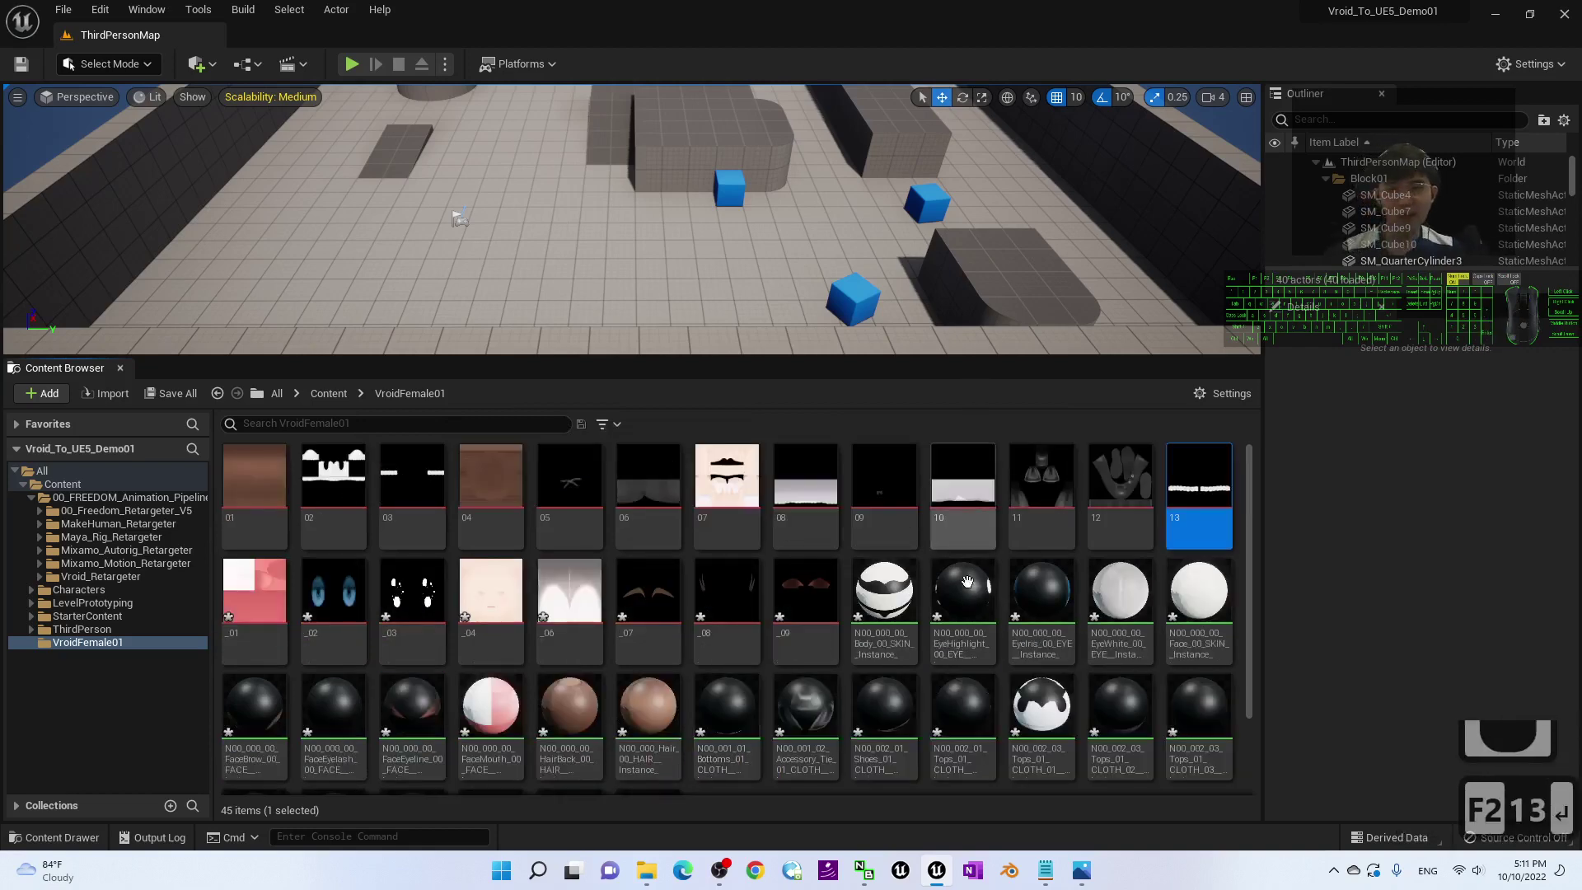
# - Open the VroidFemale01 skeletal mesh for editing
pyautogui.scroll(-13, 1080, 719)
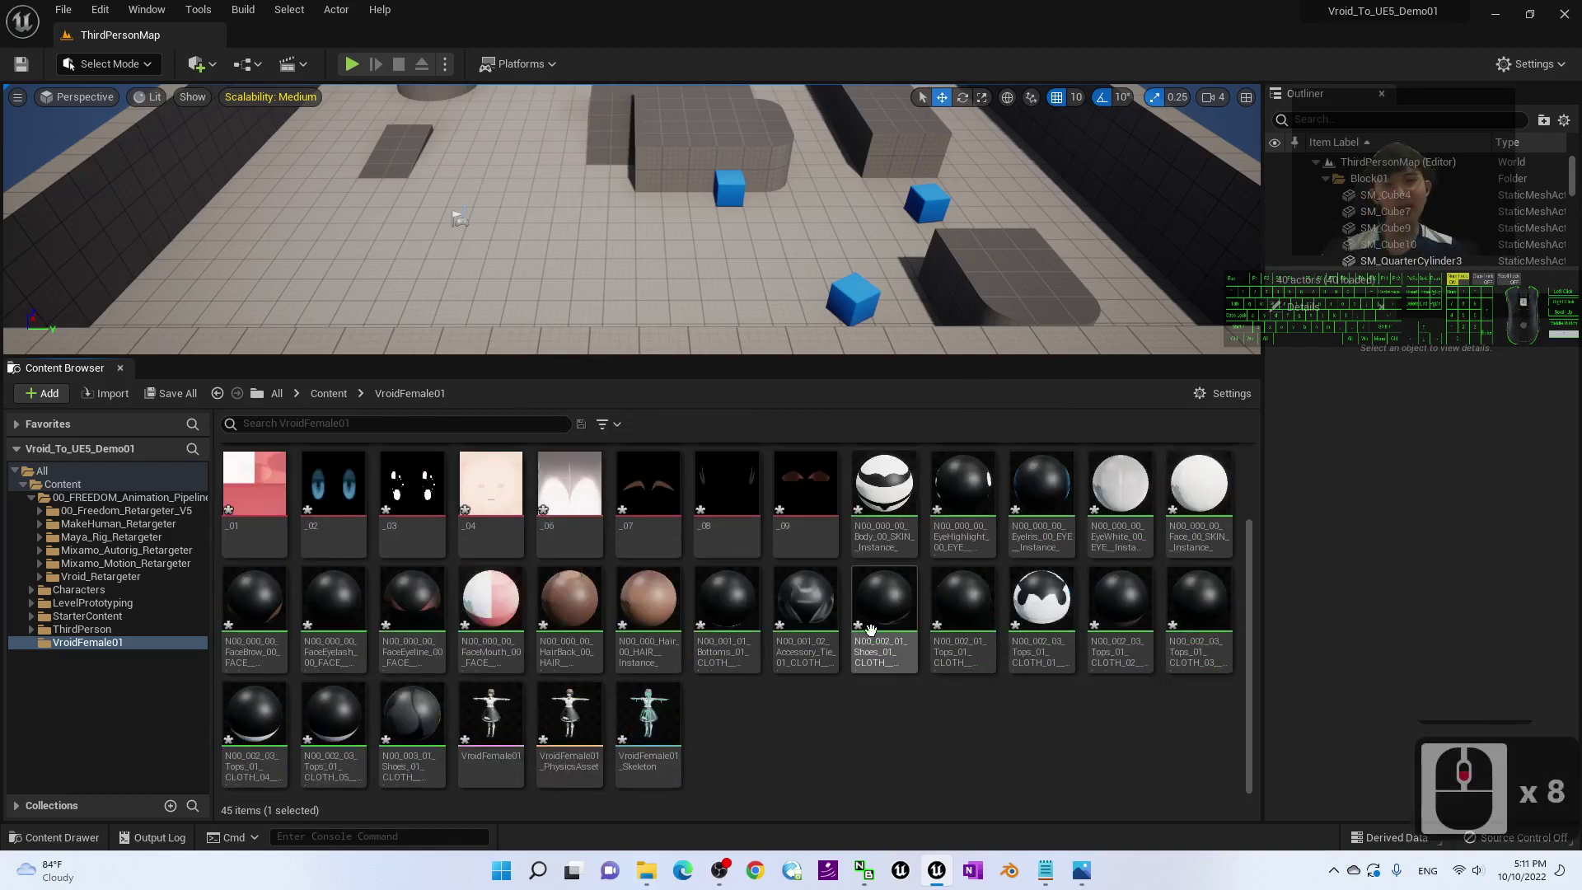
pyautogui.click(1033, 753)
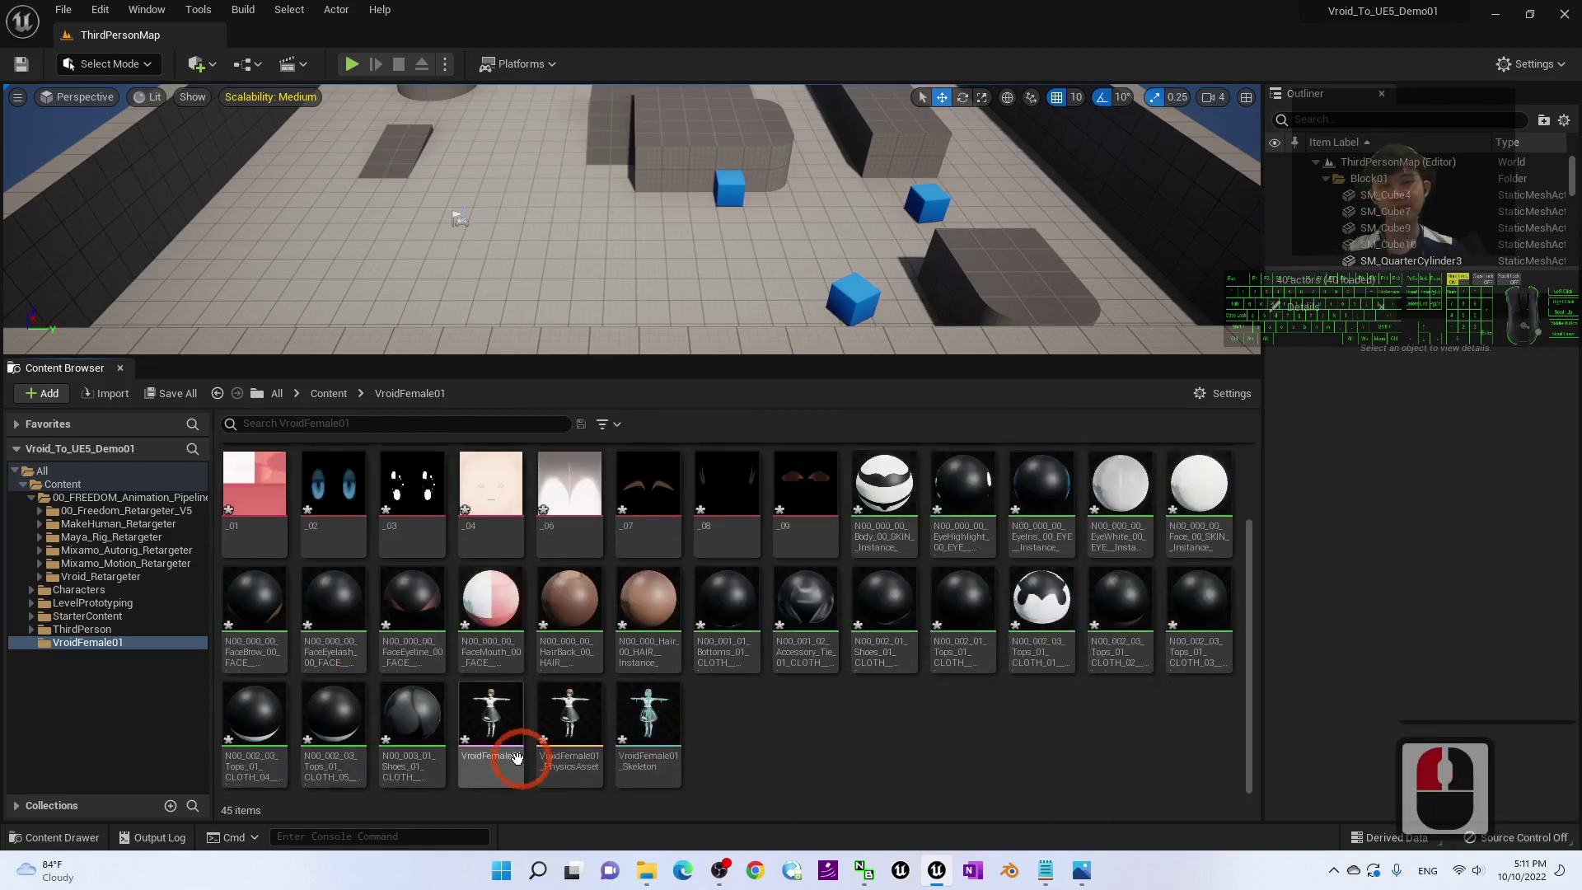
pyautogui.doubleClick(479, 706)
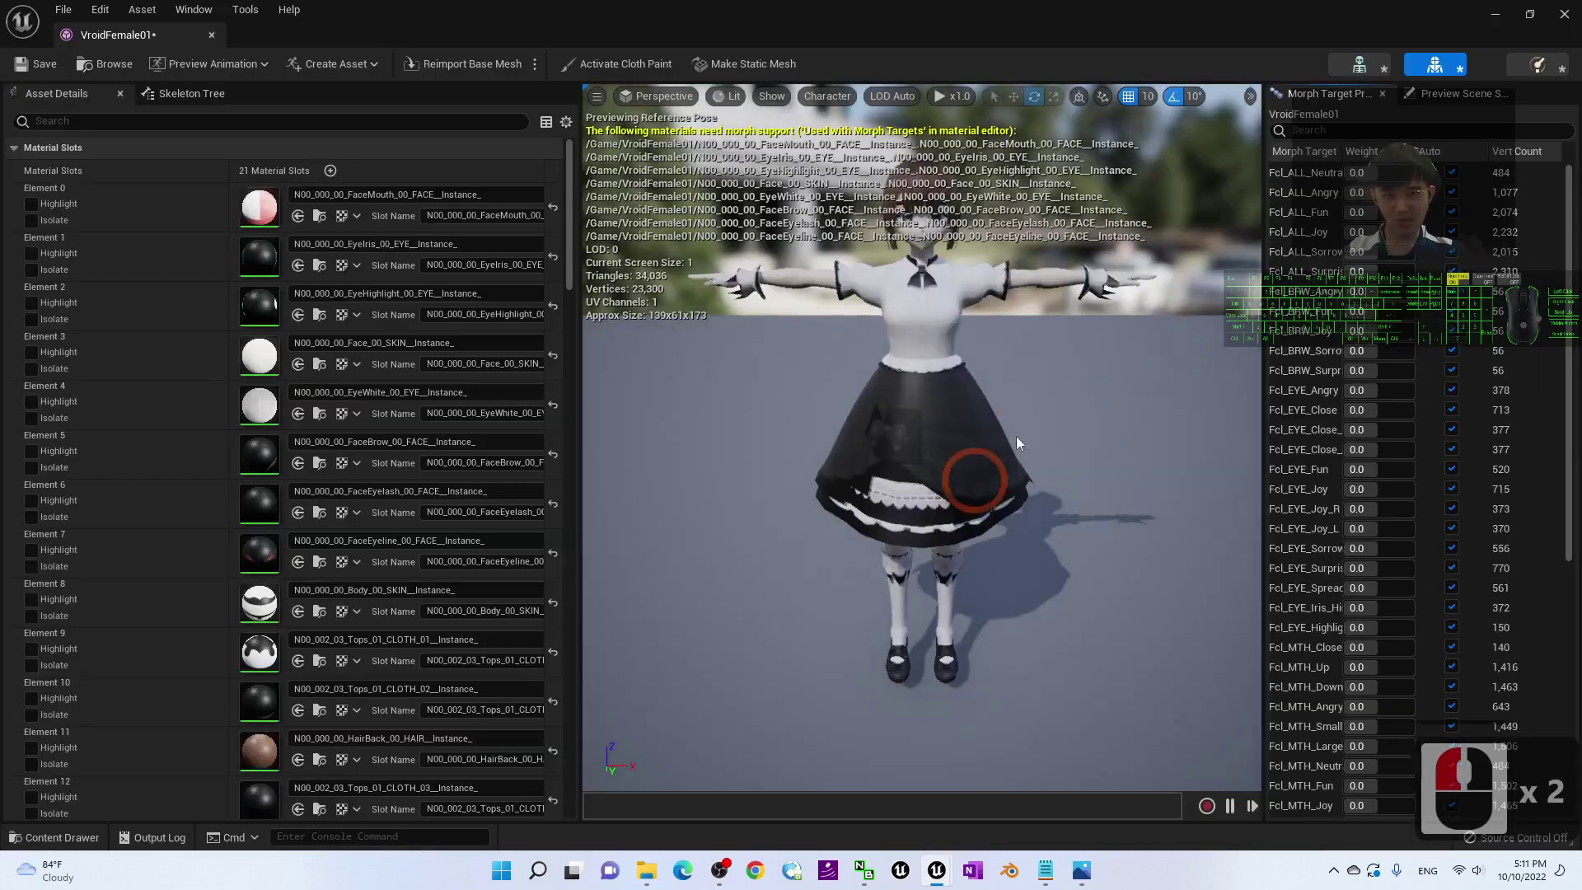
# - Examine the character's face, hair and clothing in the skeletal mesh preview
pyautogui.moveTo(1036, 315); pyautogui.dragTo(1007, 422, button='middle')
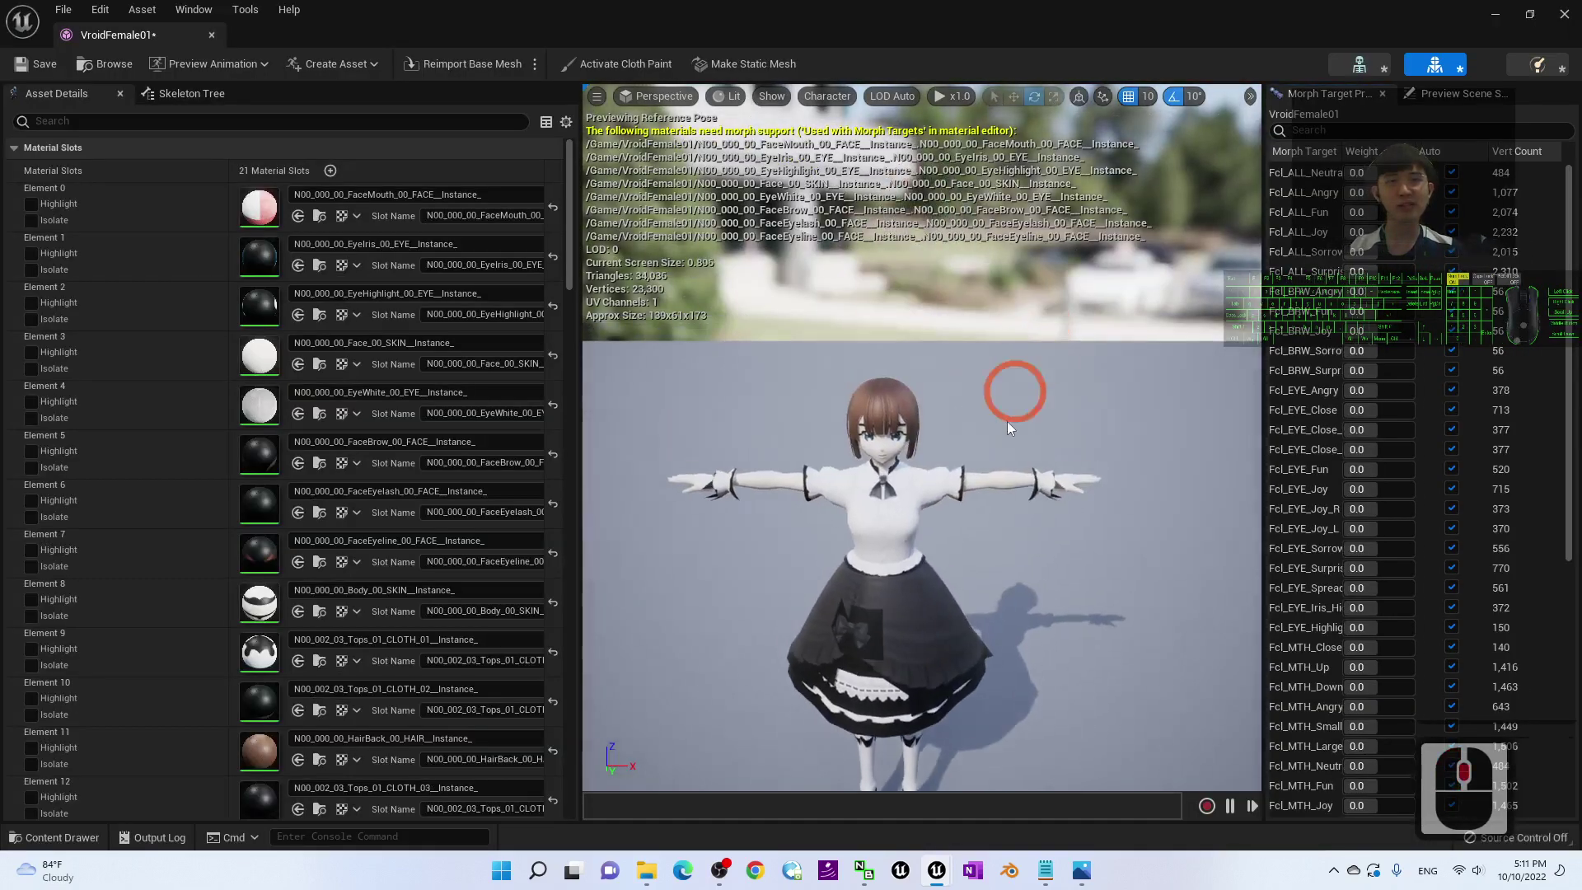
pyautogui.scroll(2, 990, 410)
pyautogui.scroll(-1, 956, 399)
pyautogui.scroll(1, 810, 433)
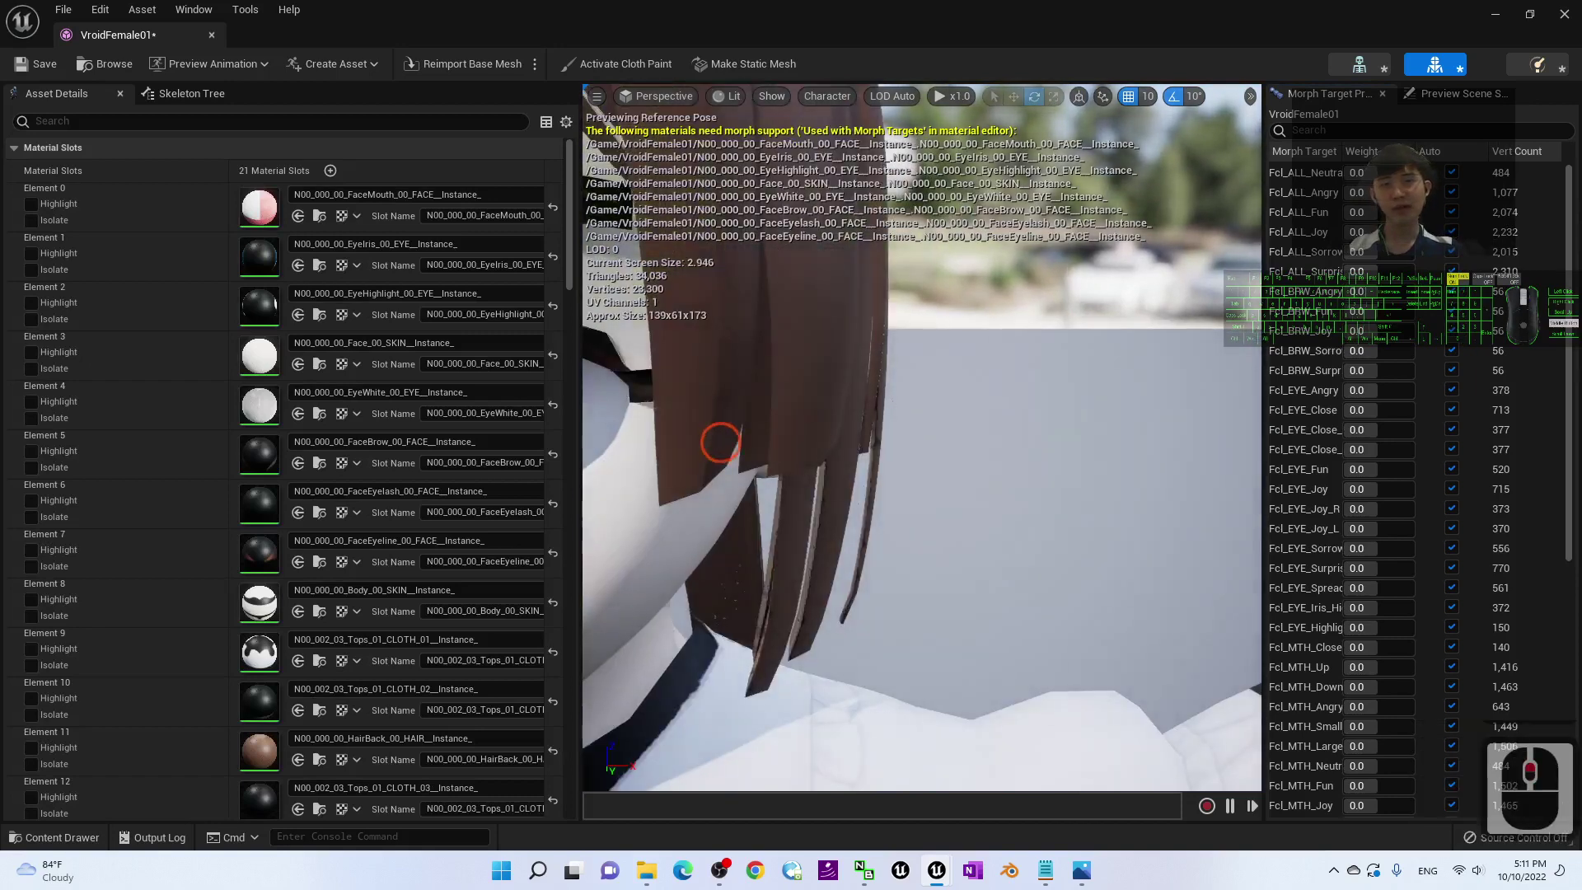
pyautogui.moveTo(721, 443); pyautogui.dragTo(766, 434, button='middle')
pyautogui.scroll(-2, 1100, 398)
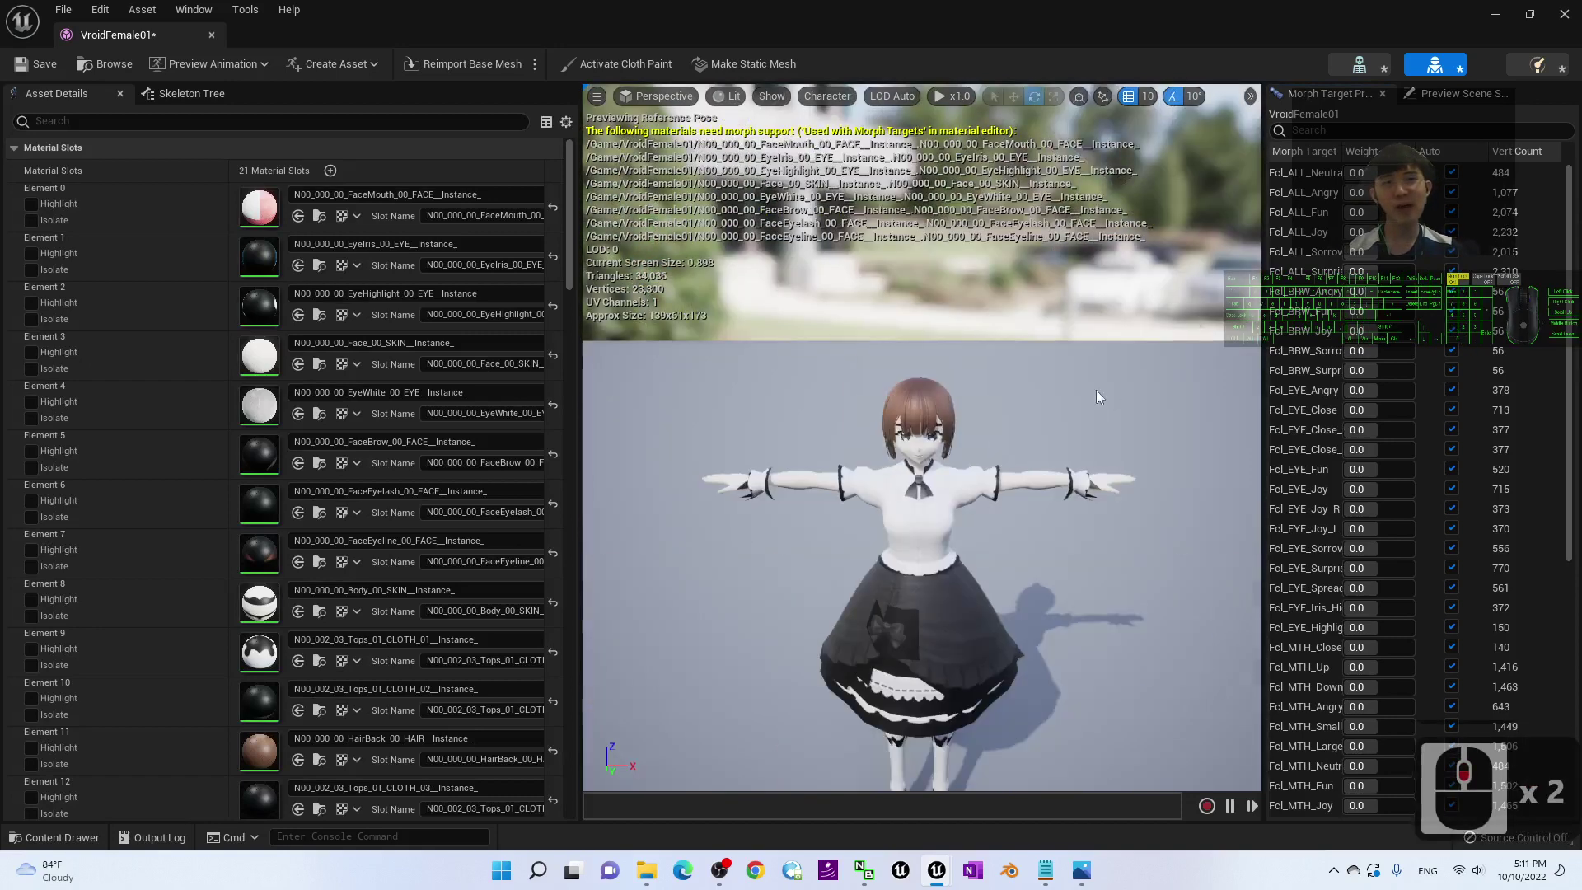
pyautogui.scroll(2, 1079, 421)
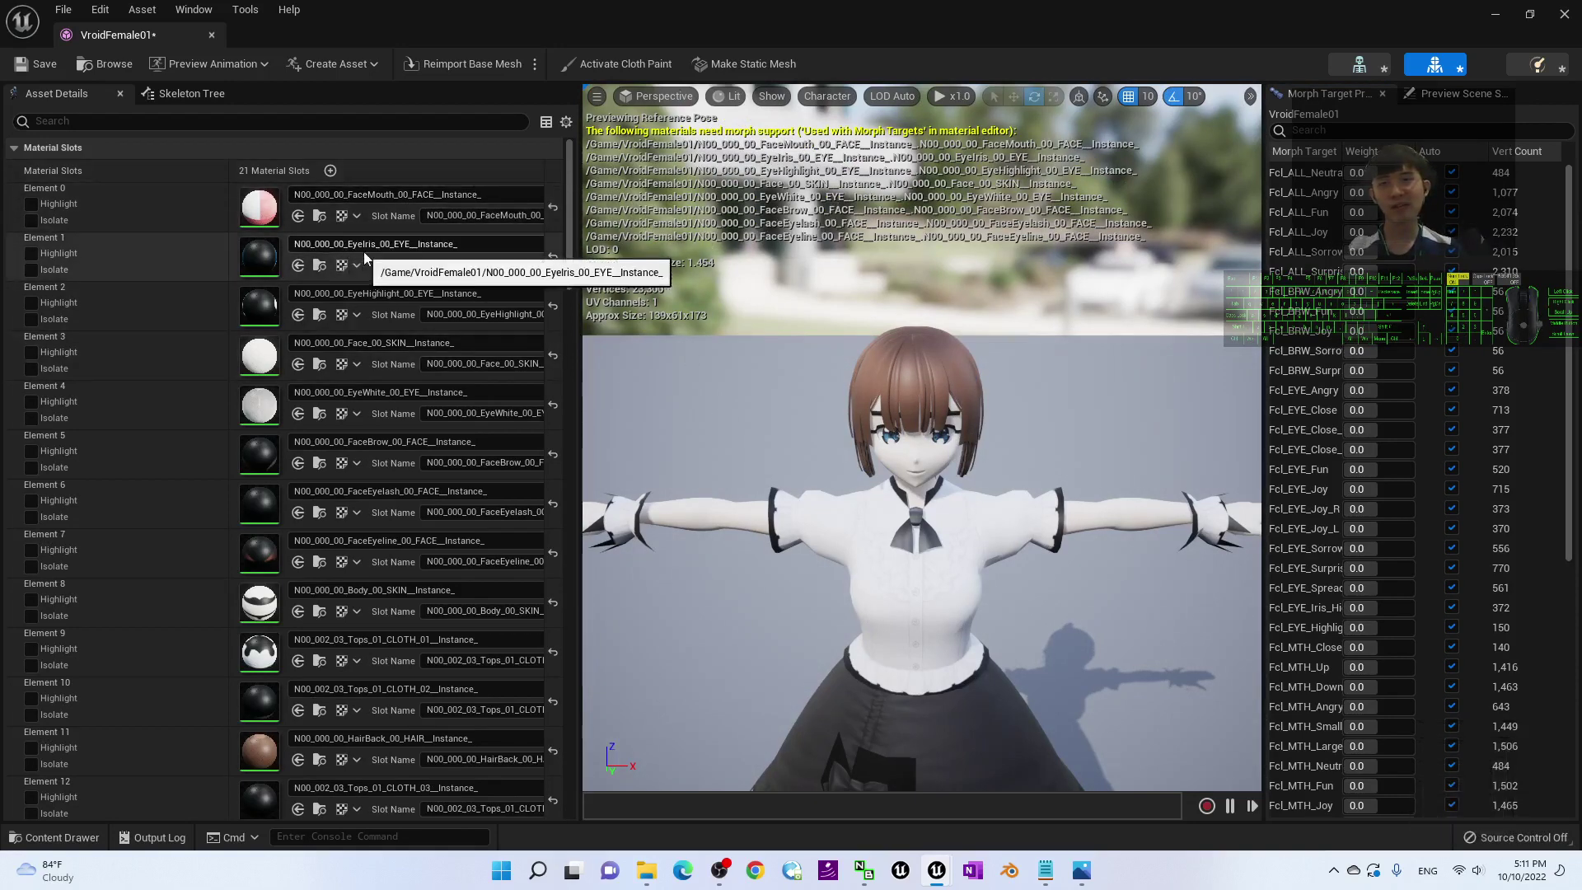
# - Open the N00_000_00_EyeIris_00_EYE material from the mesh's Element 1 slot and set its Blend Mode to Masked
pyautogui.doubleClick(258, 257)
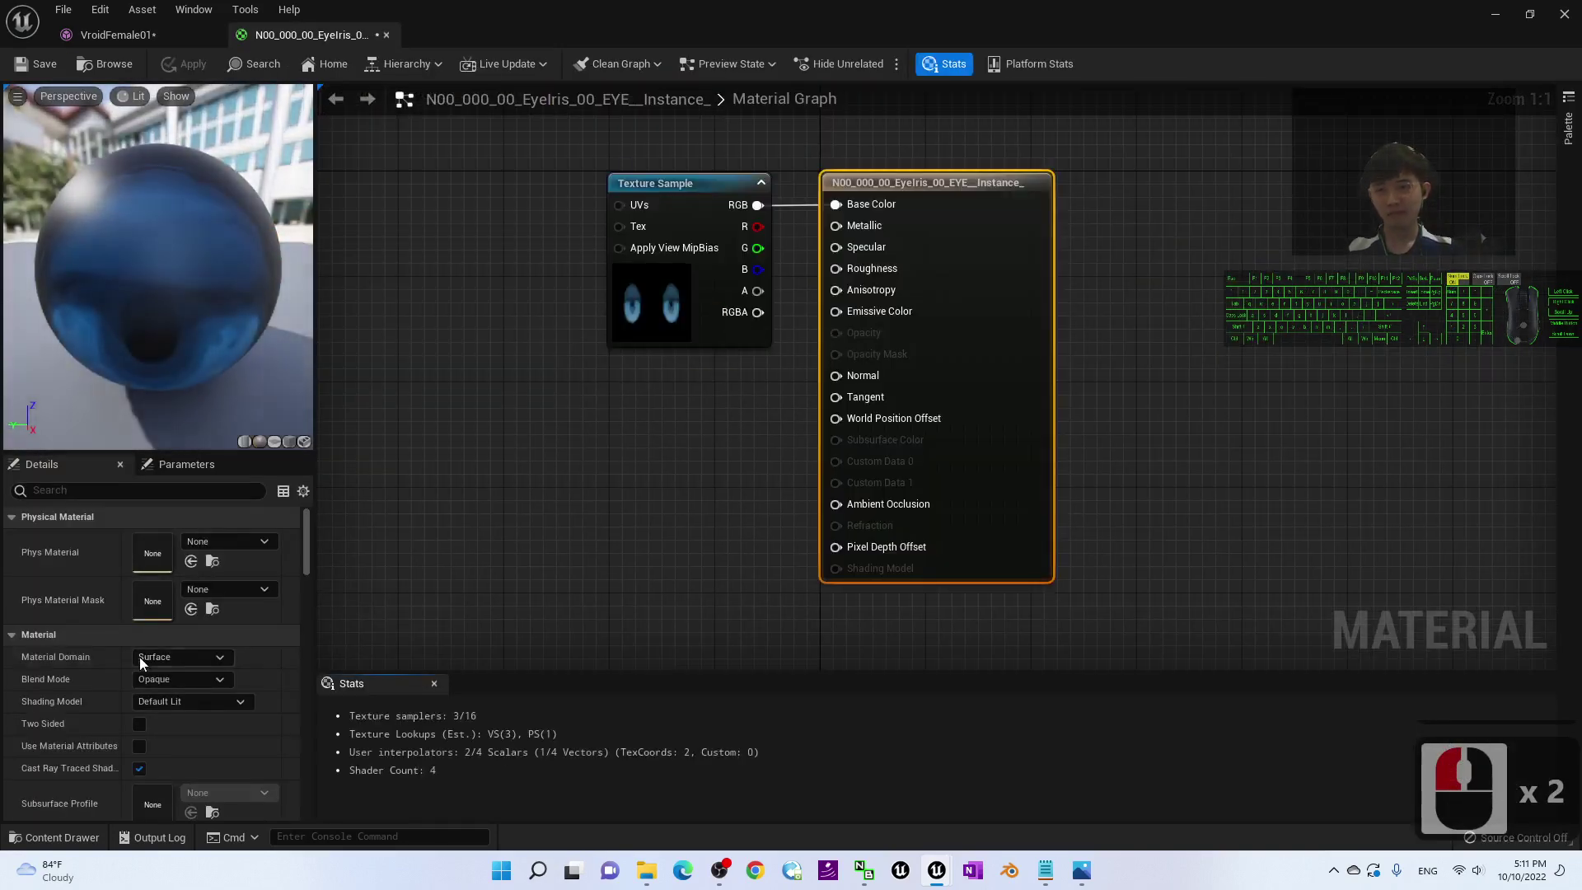
pyautogui.click(165, 678)
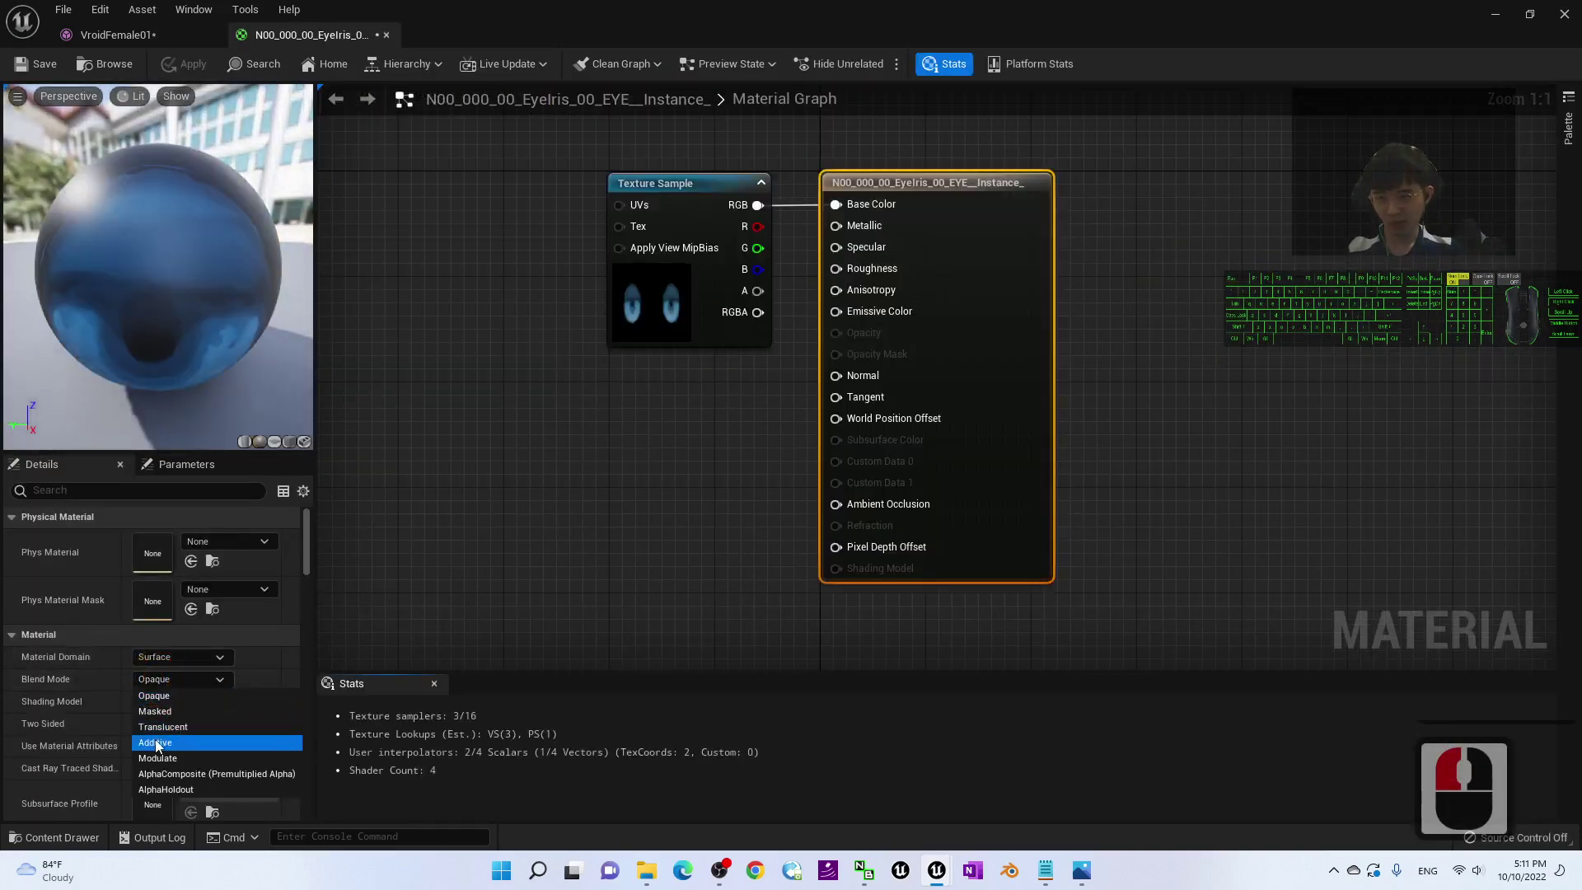
pyautogui.click(166, 712)
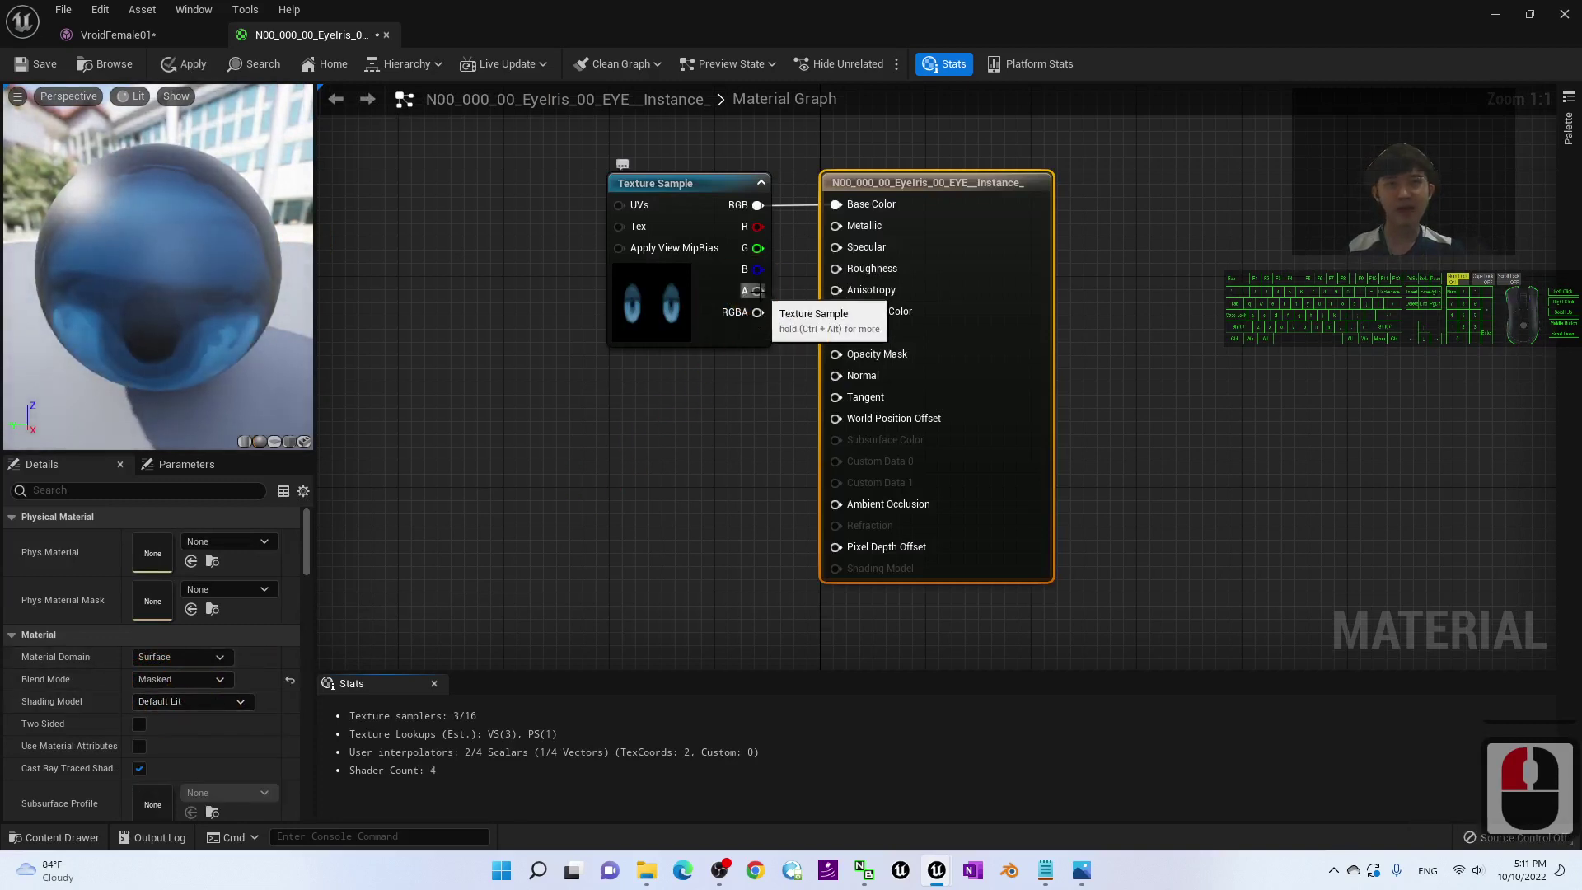
# - Connect the eye iris Texture Sample's alpha output to the material's Opacity Mask input
pyautogui.moveTo(758, 291); pyautogui.dragTo(837, 354)
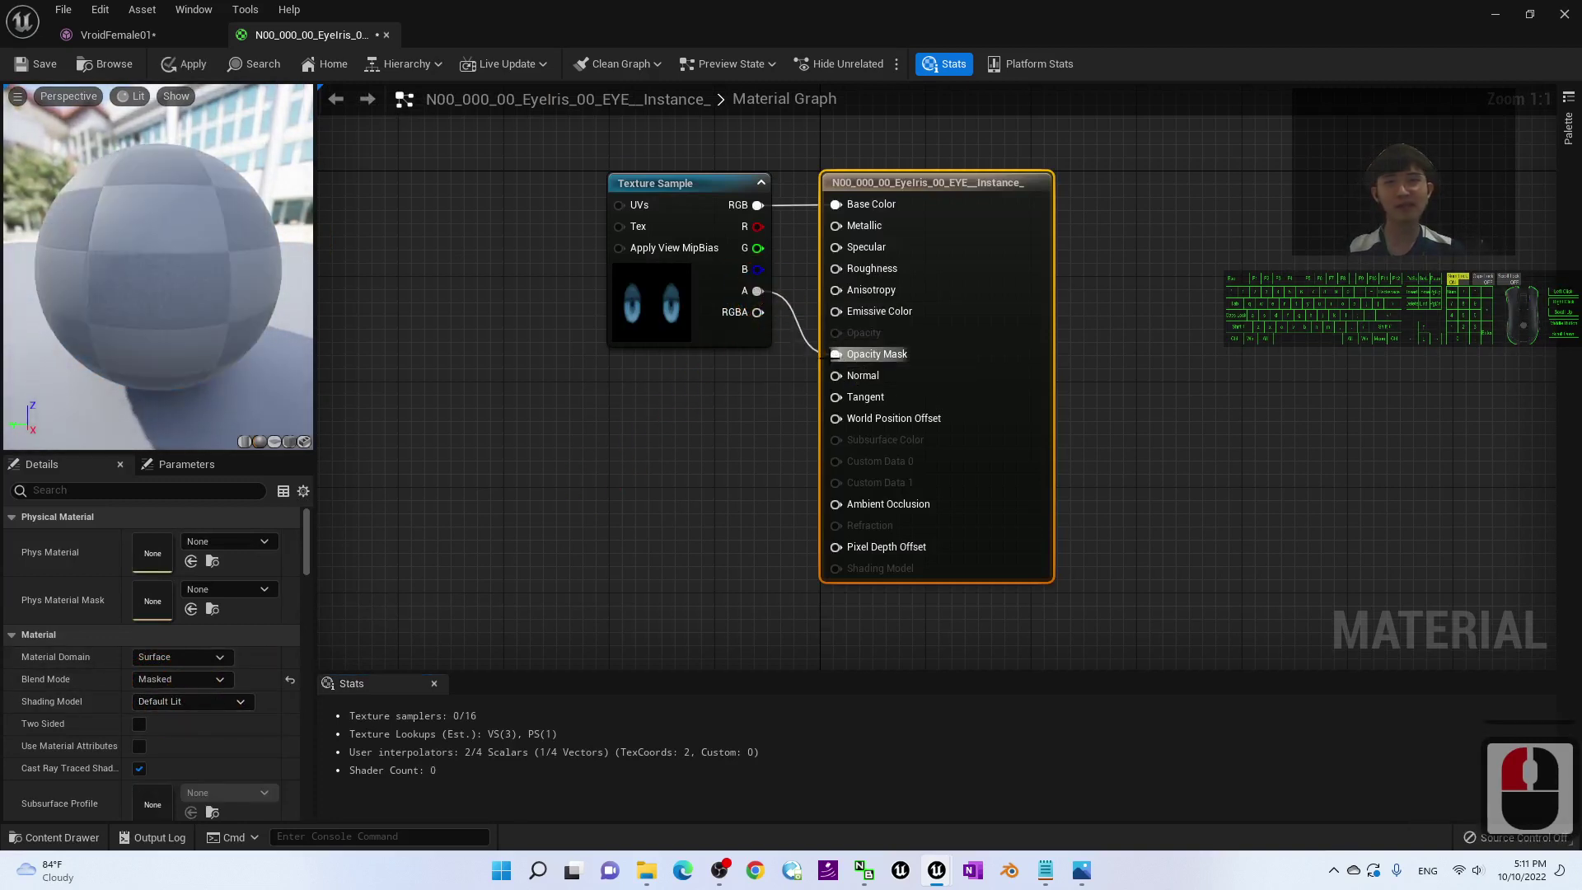
# - Open the EyeHighlight, FaceBrow, FaceEyelash and FaceEyeline materials from the VroidFemale01 mesh's material slots, then return to the mesh
pyautogui.click(138, 36)
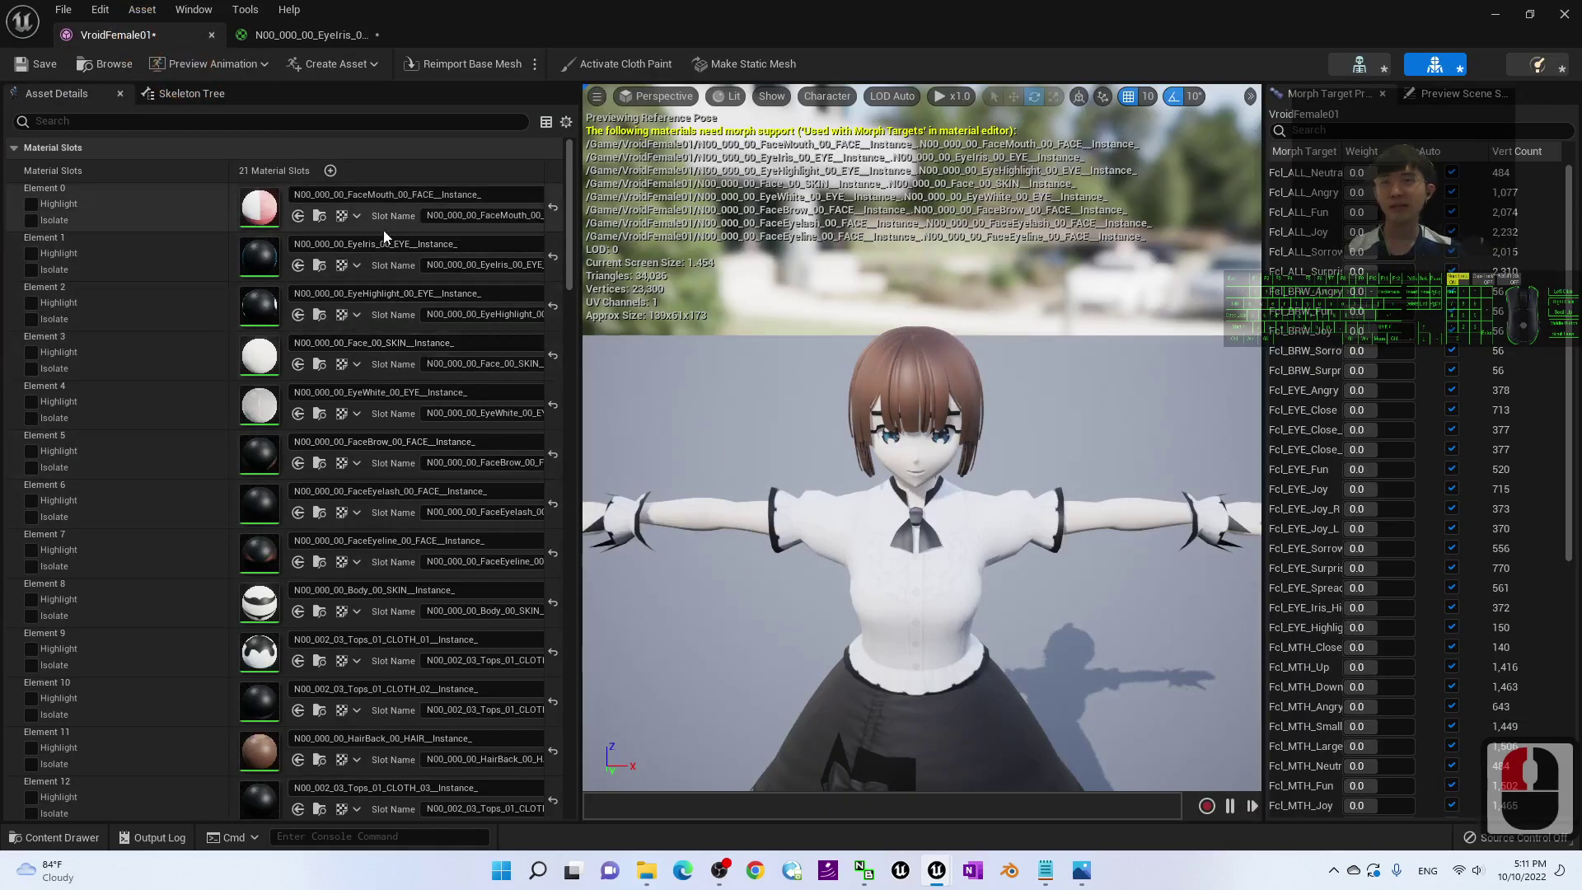
pyautogui.doubleClick(262, 305)
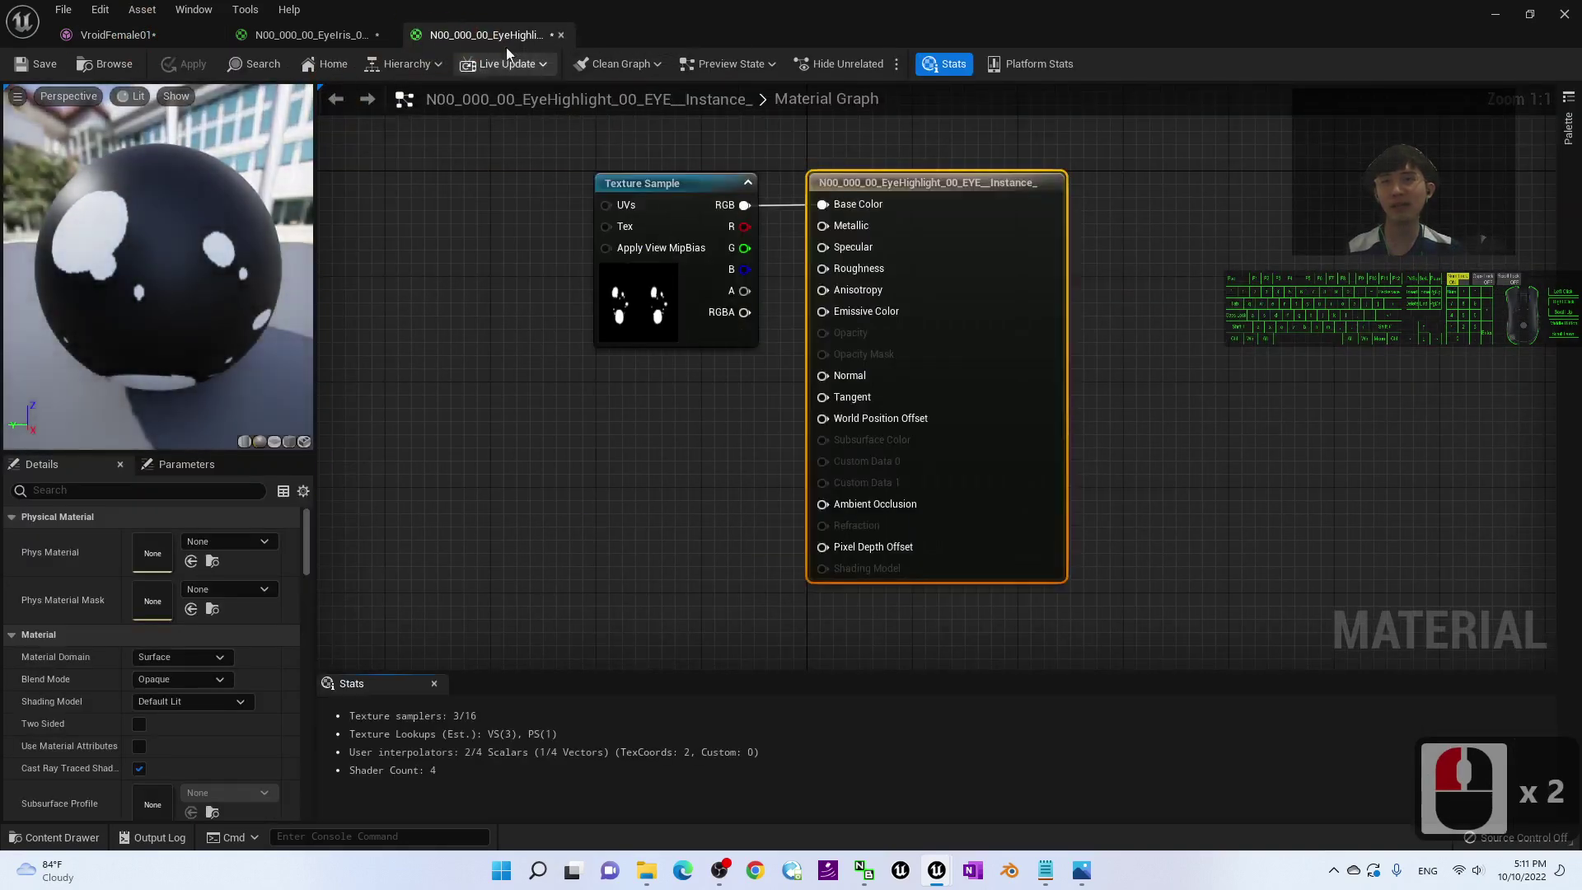
pyautogui.click(115, 35)
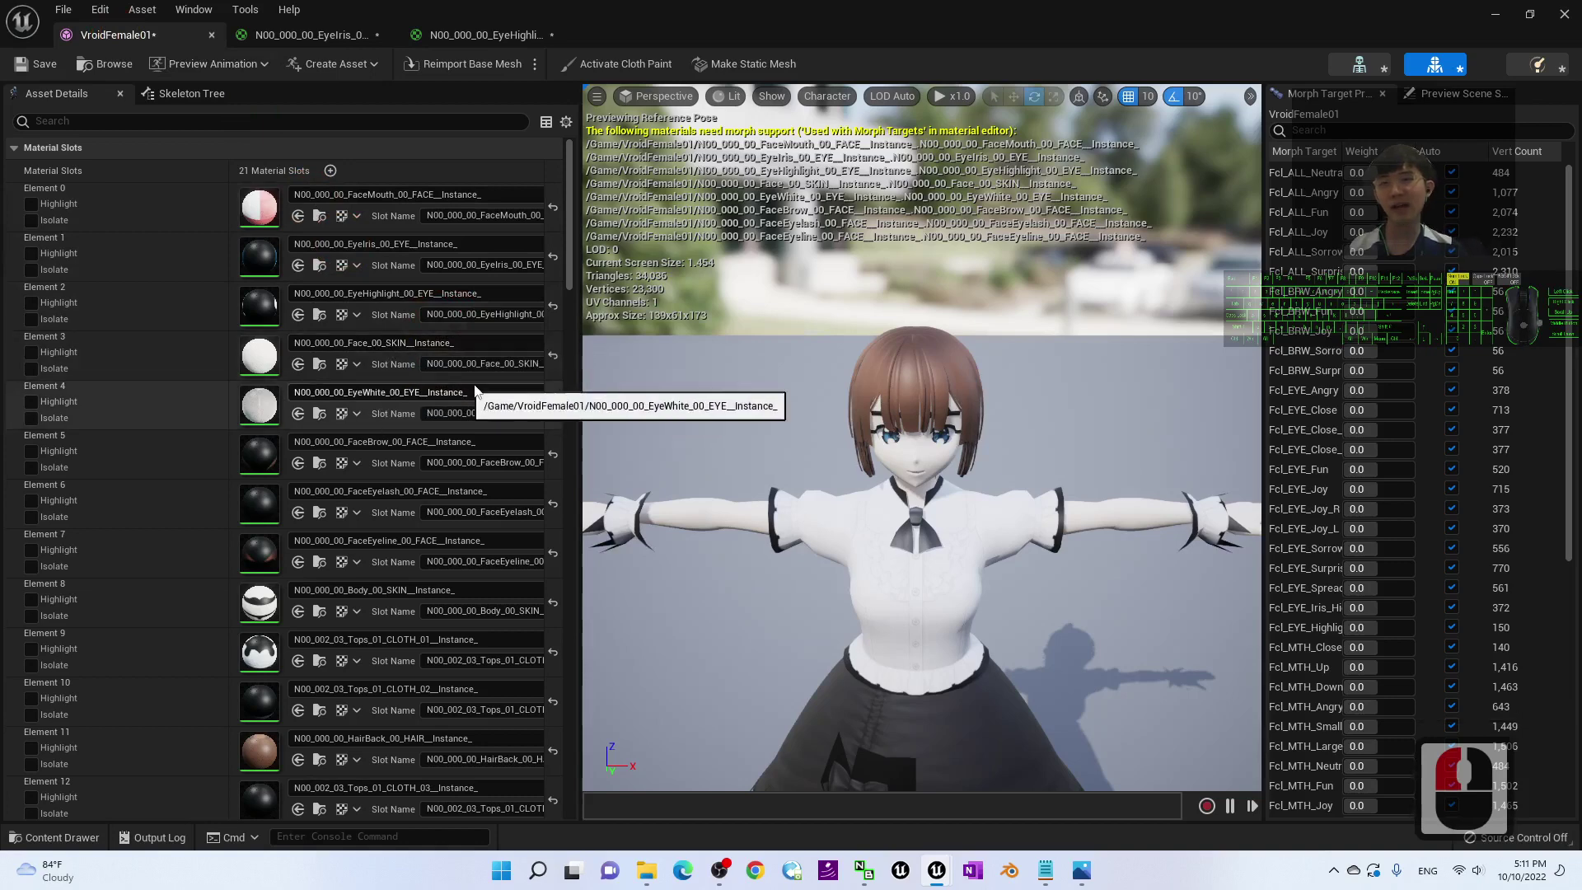
pyautogui.doubleClick(262, 456)
pyautogui.click(120, 36)
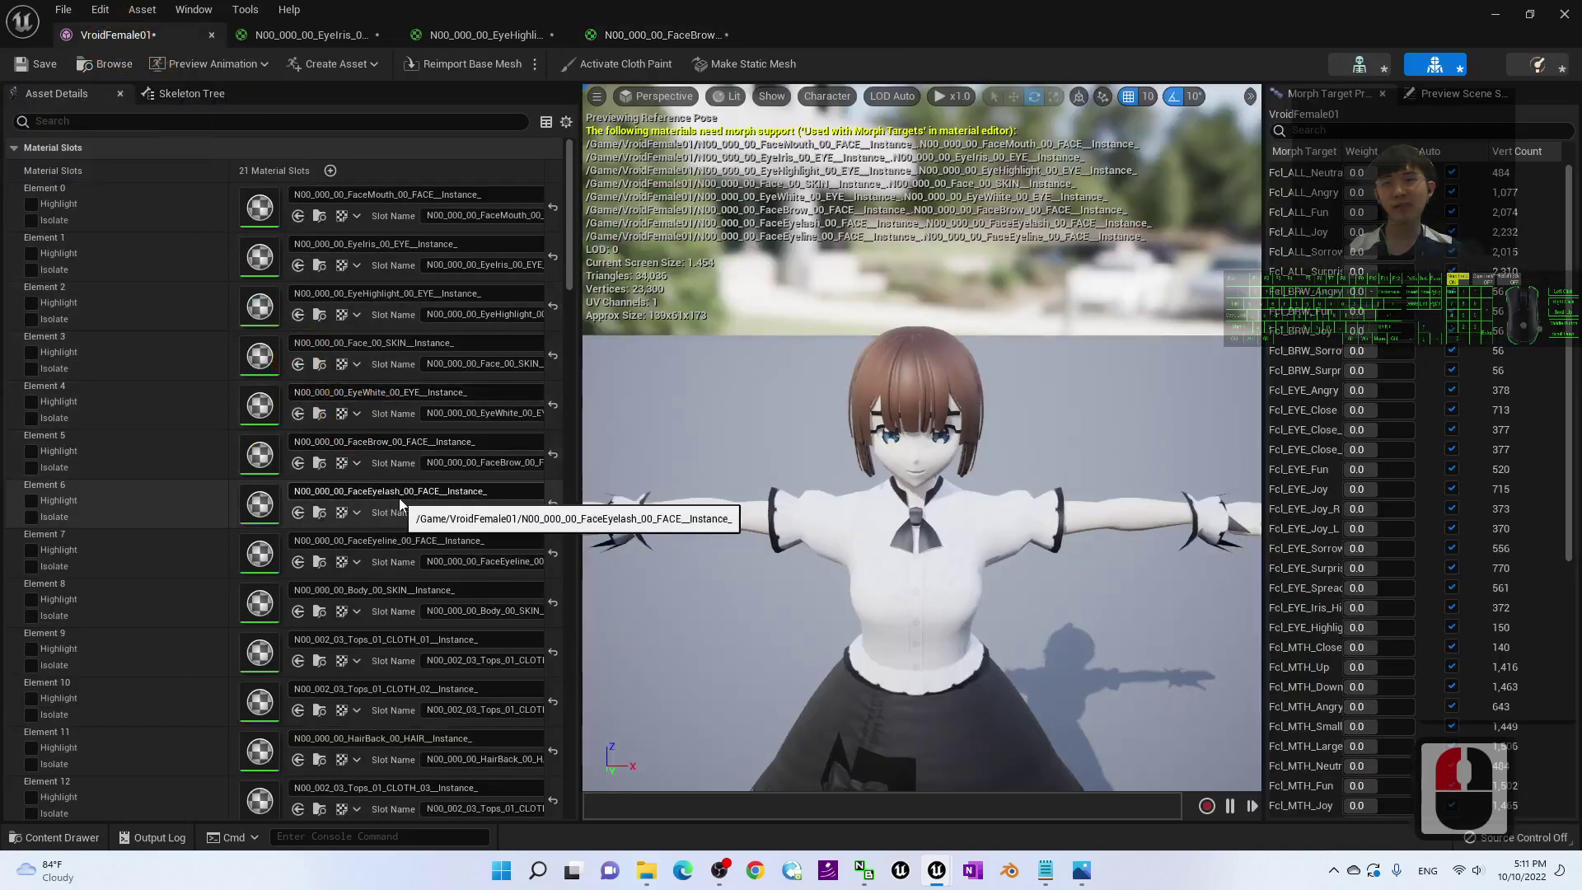
pyautogui.doubleClick(266, 514)
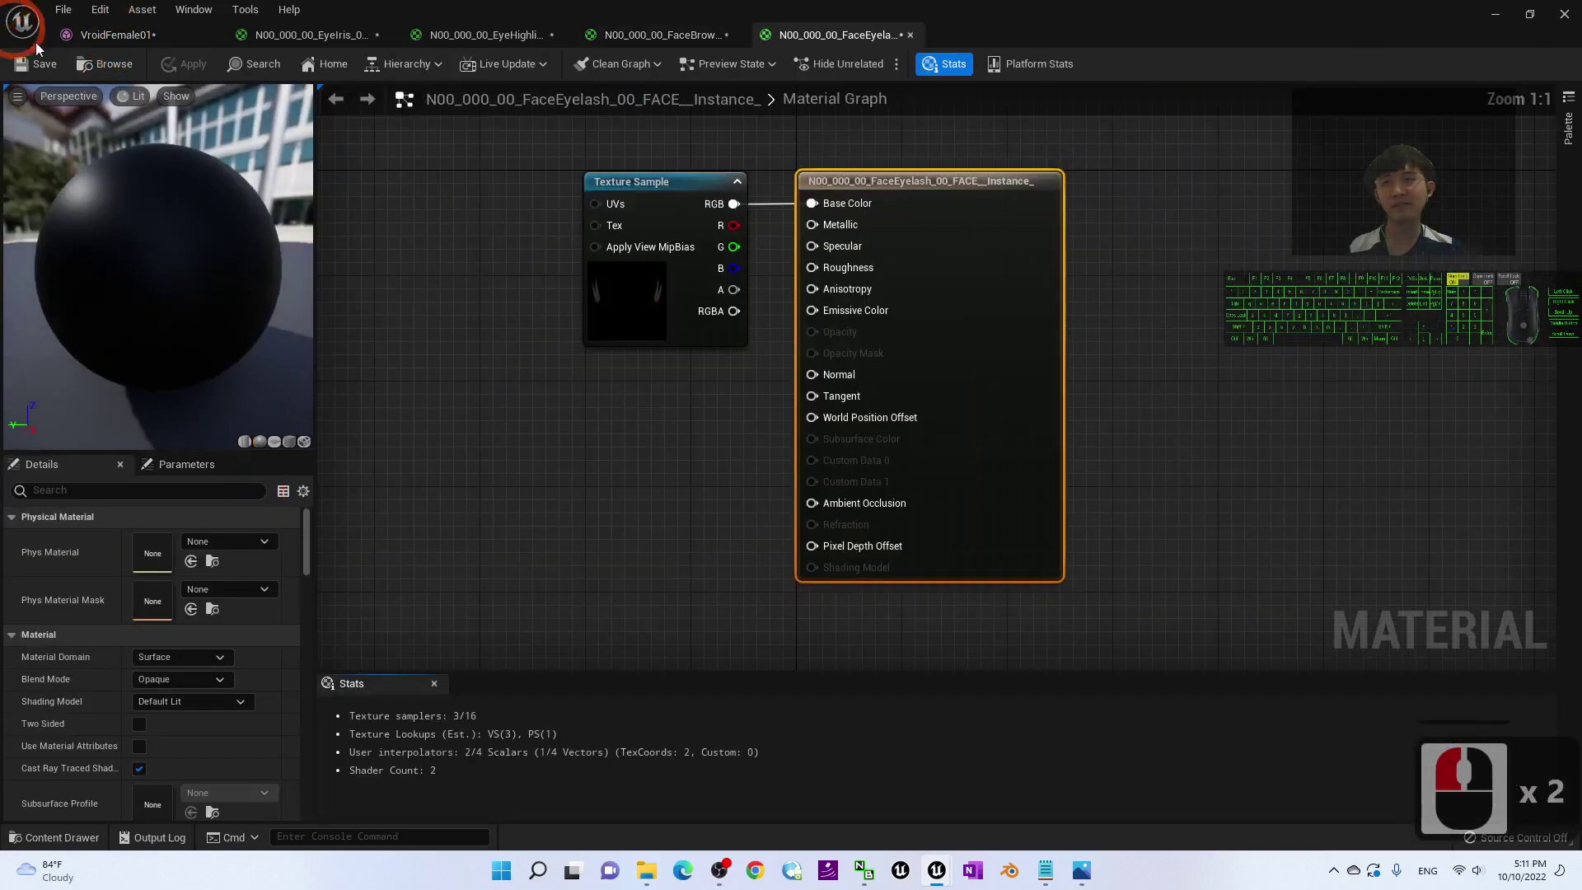
pyautogui.click(102, 38)
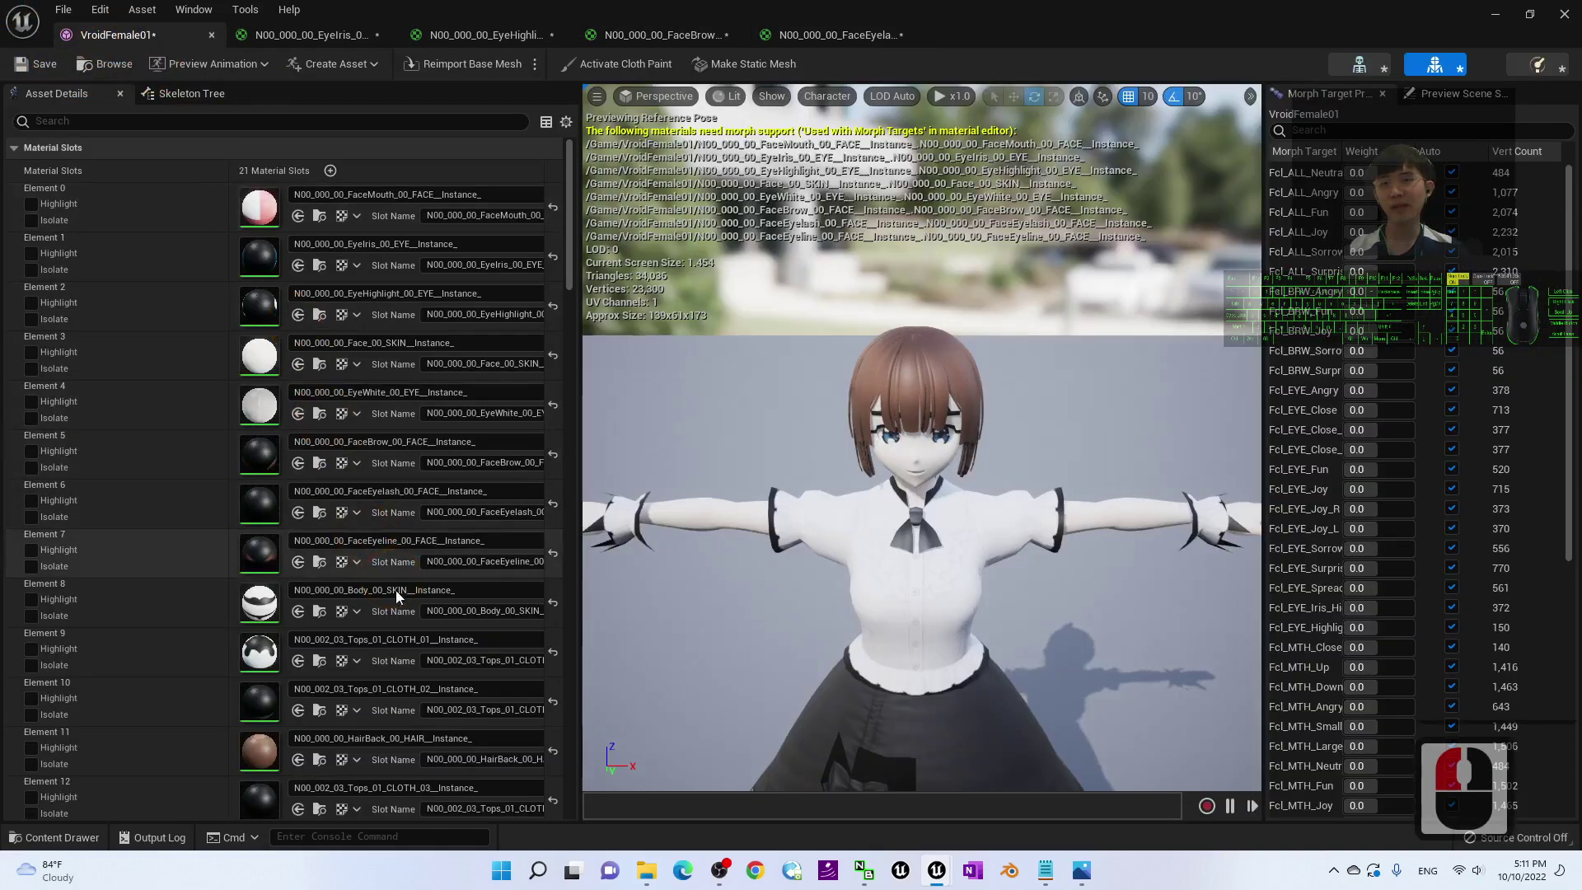
pyautogui.doubleClick(270, 547)
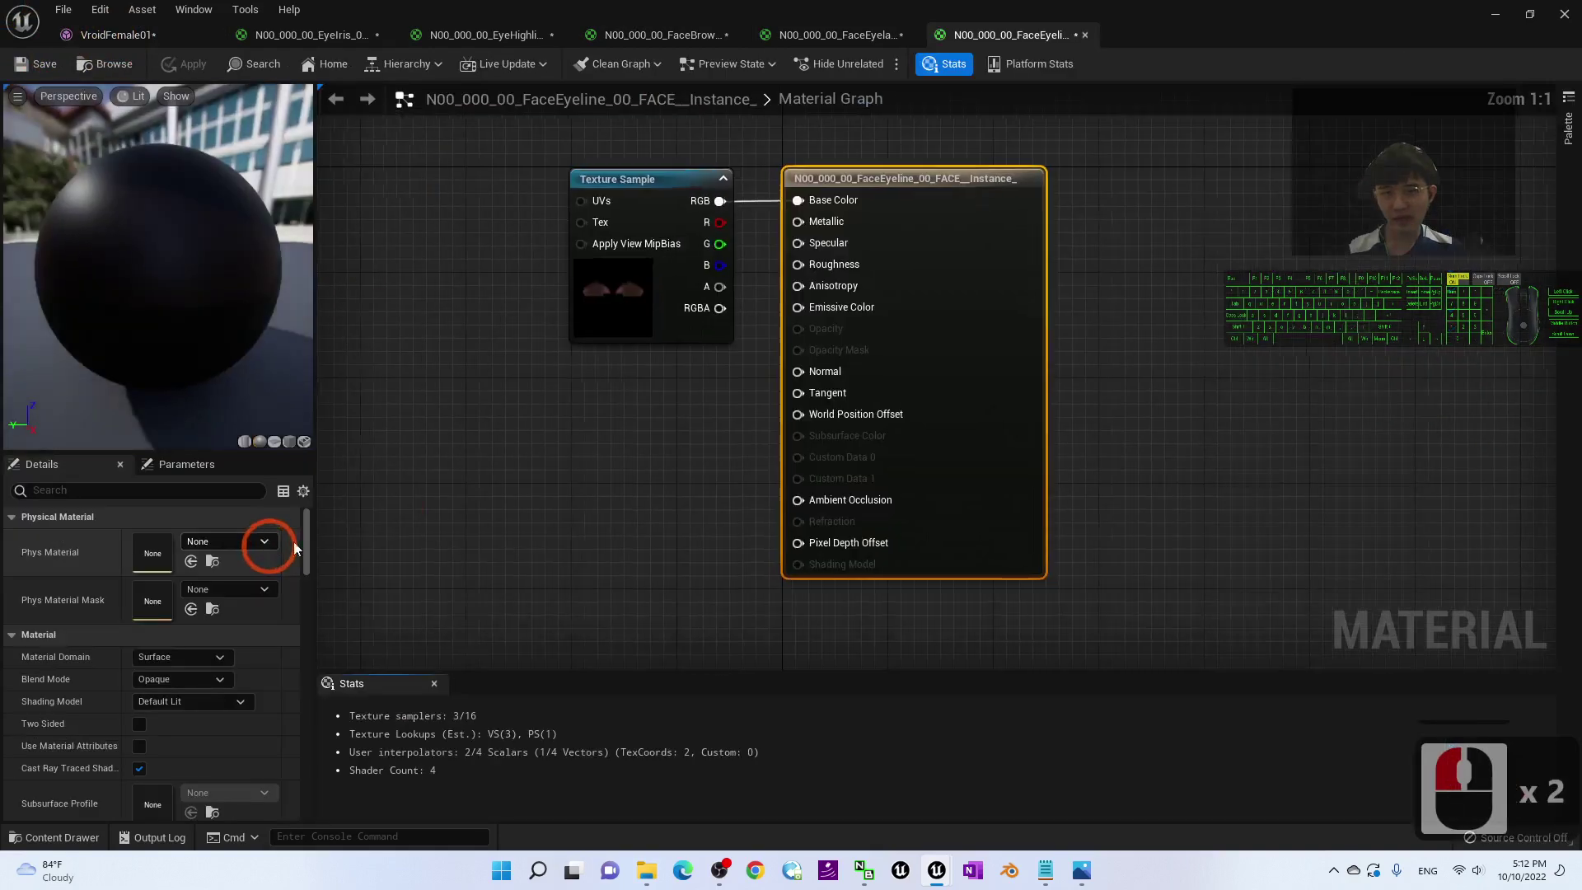
pyautogui.click(115, 35)
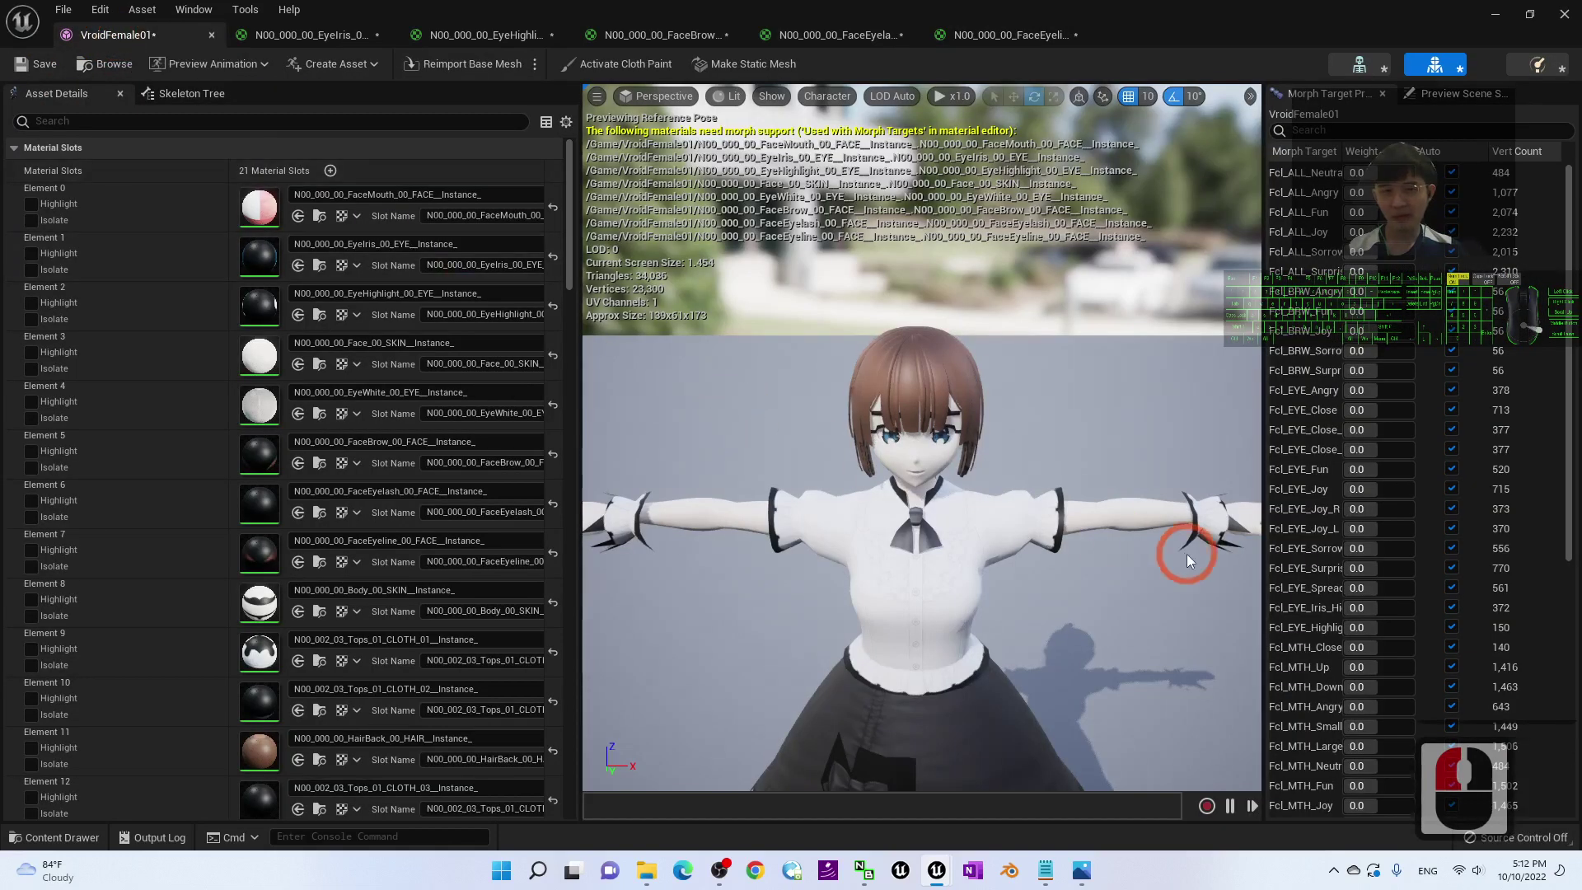
pyautogui.scroll(2, 914, 571)
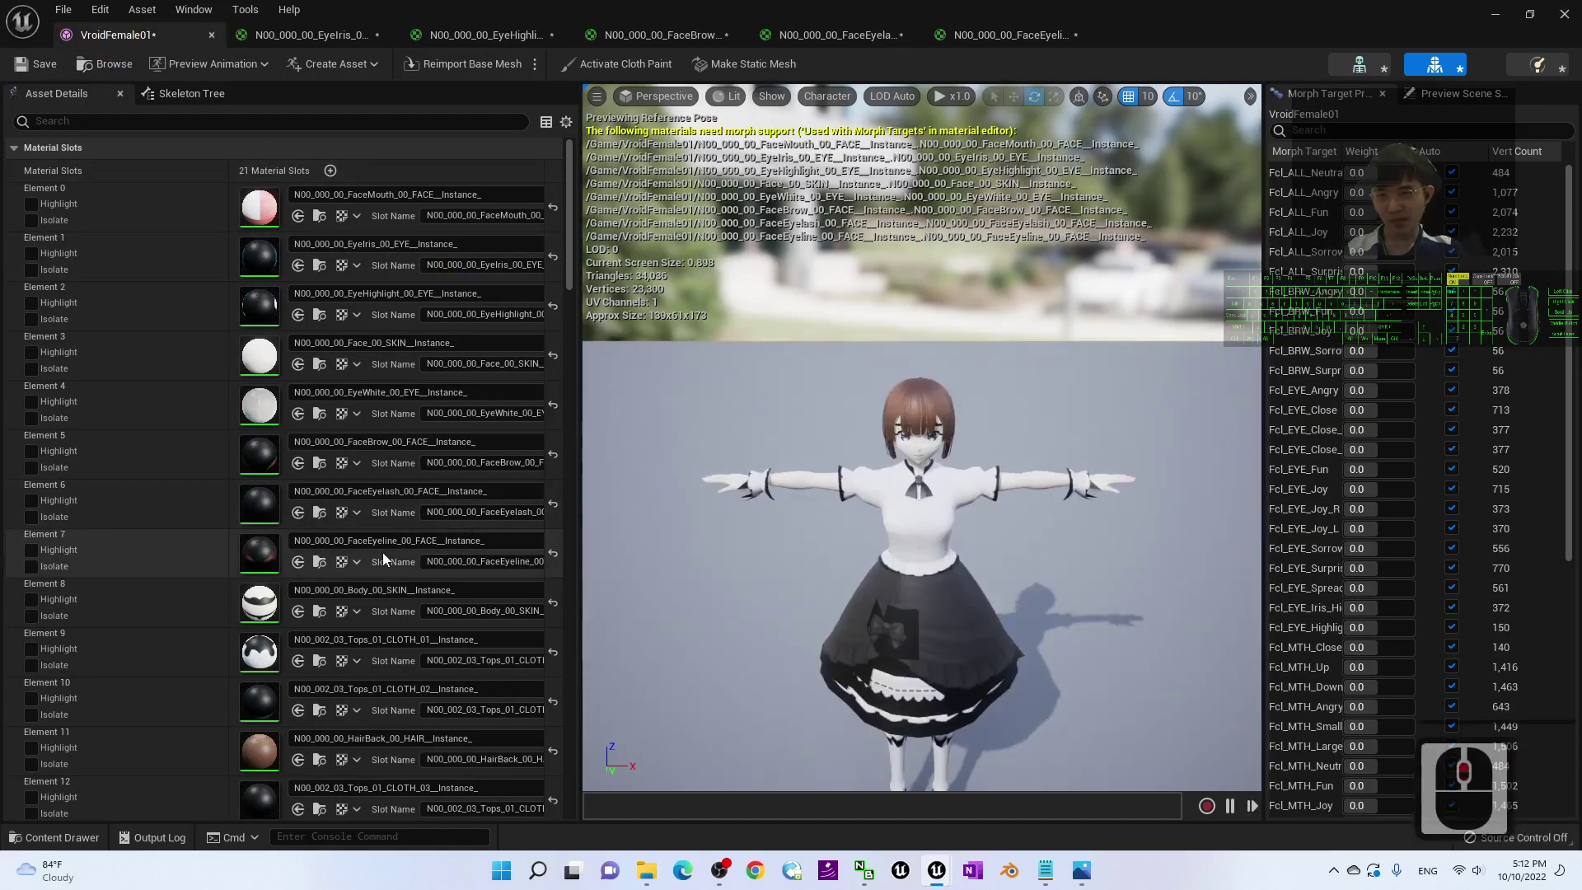
pyautogui.scroll(-2, 991, 643)
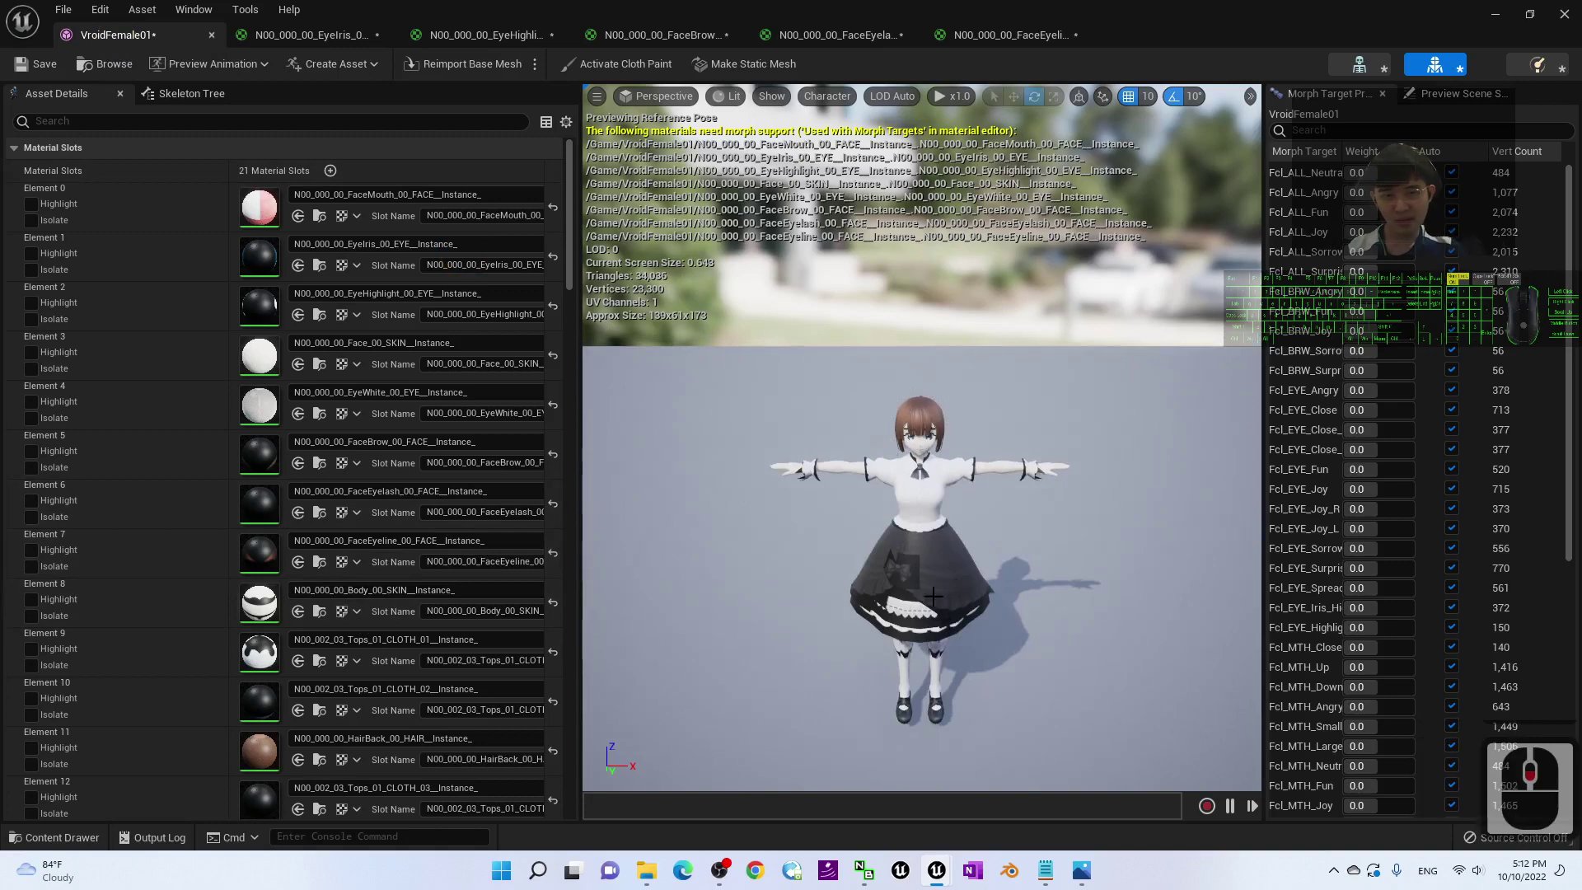
pyautogui.scroll(2, 989, 645)
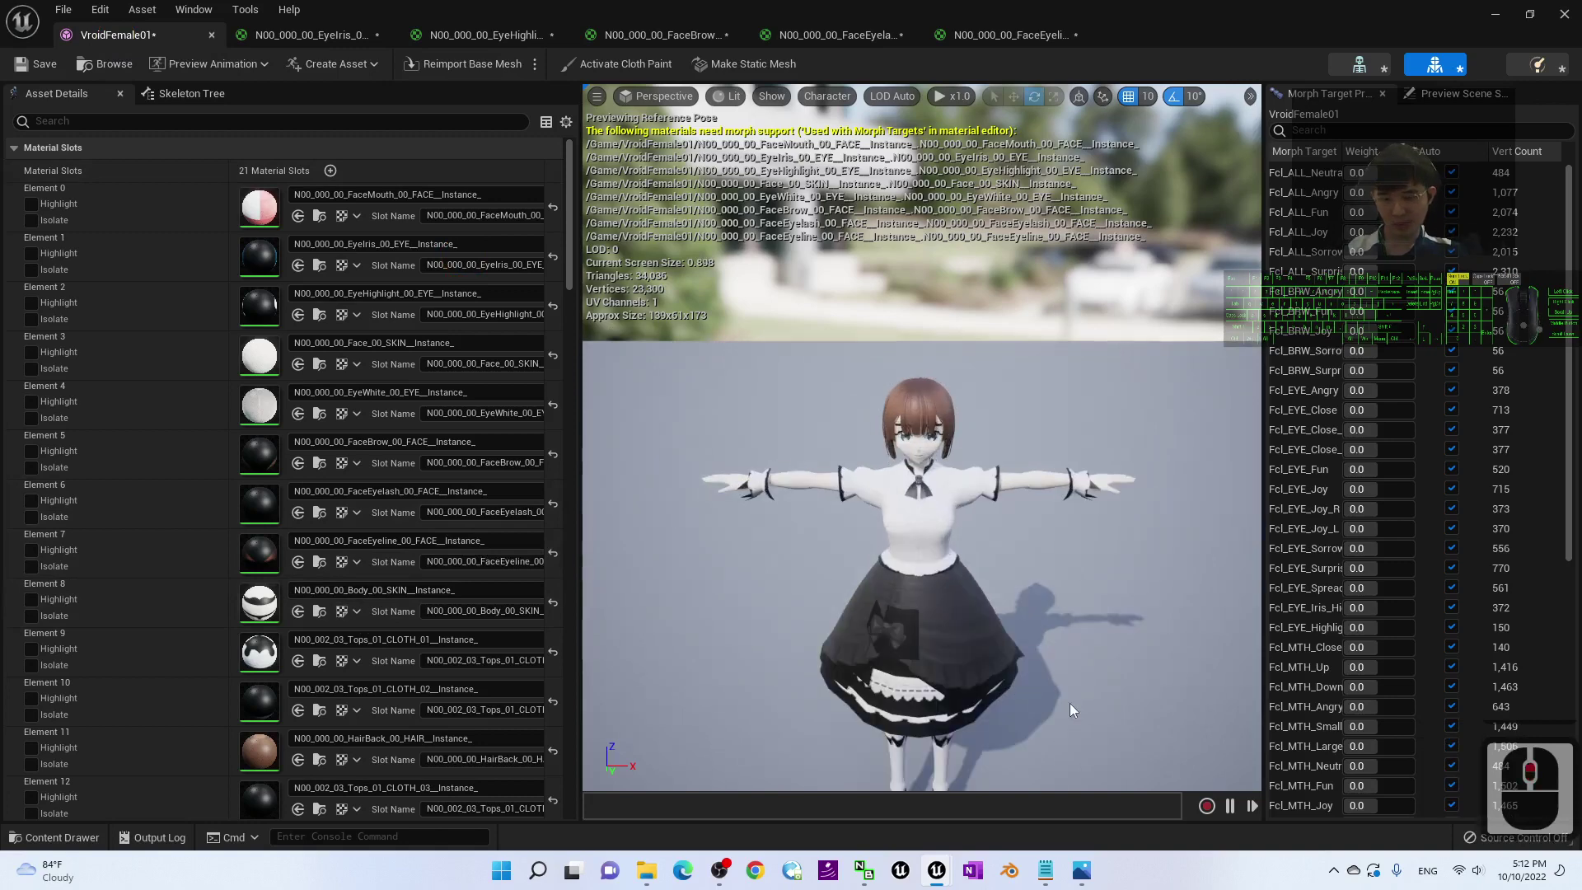
# - Open the Tops_01_CLOTH_01 and Tops_01_CLOTH_02 materials from the mesh's Element 9 and Element 10 slots
pyautogui.moveTo(1071, 711); pyautogui.dragTo(906, 643)
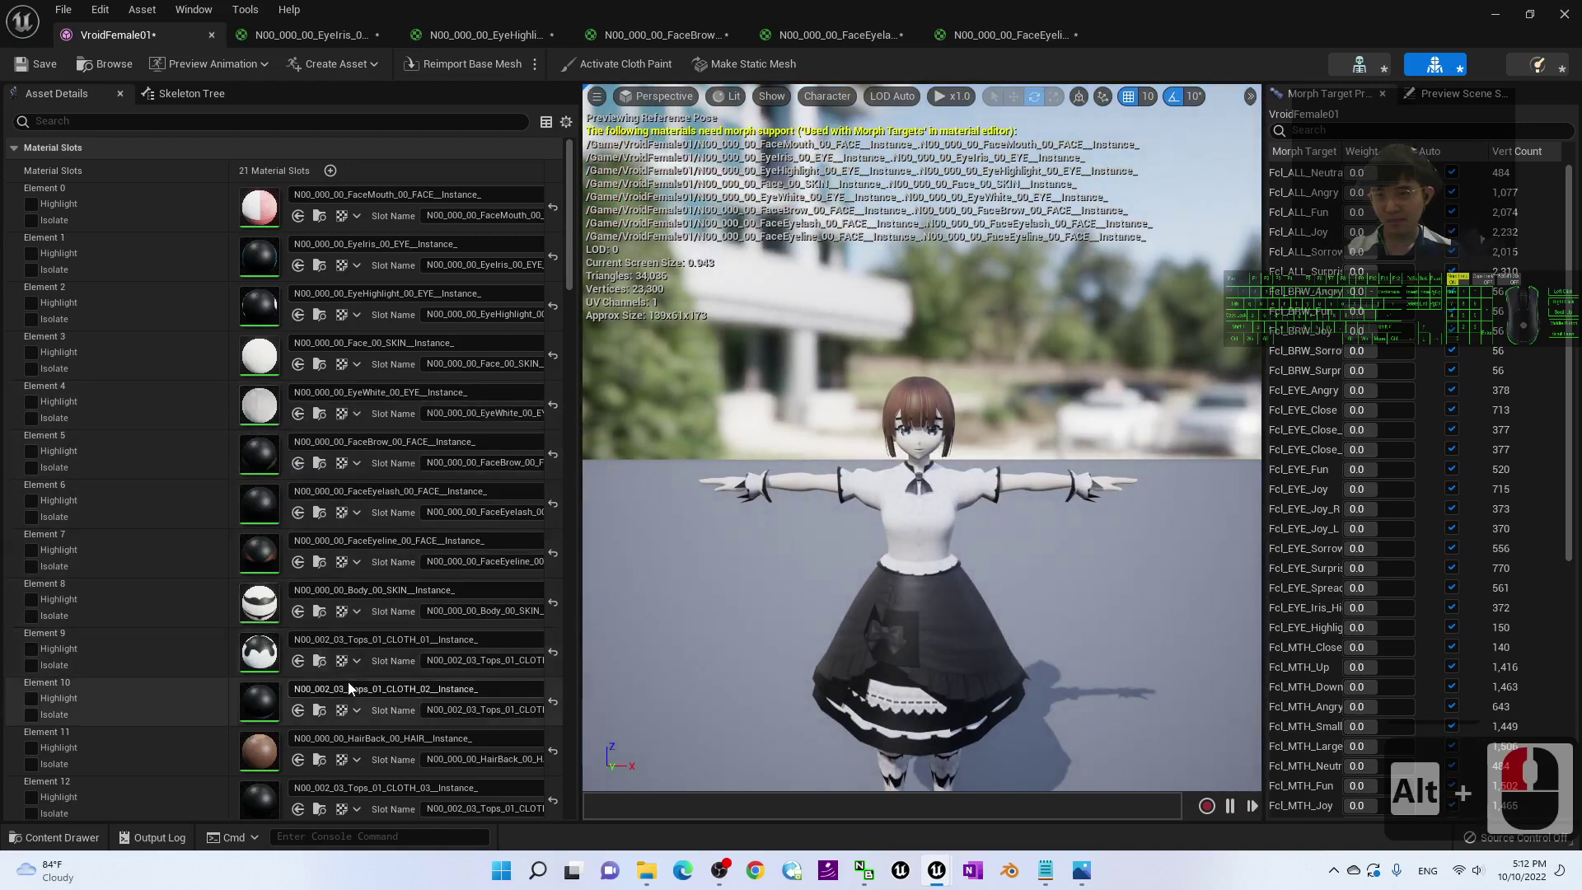
pyautogui.doubleClick(265, 655)
pyautogui.click(113, 34)
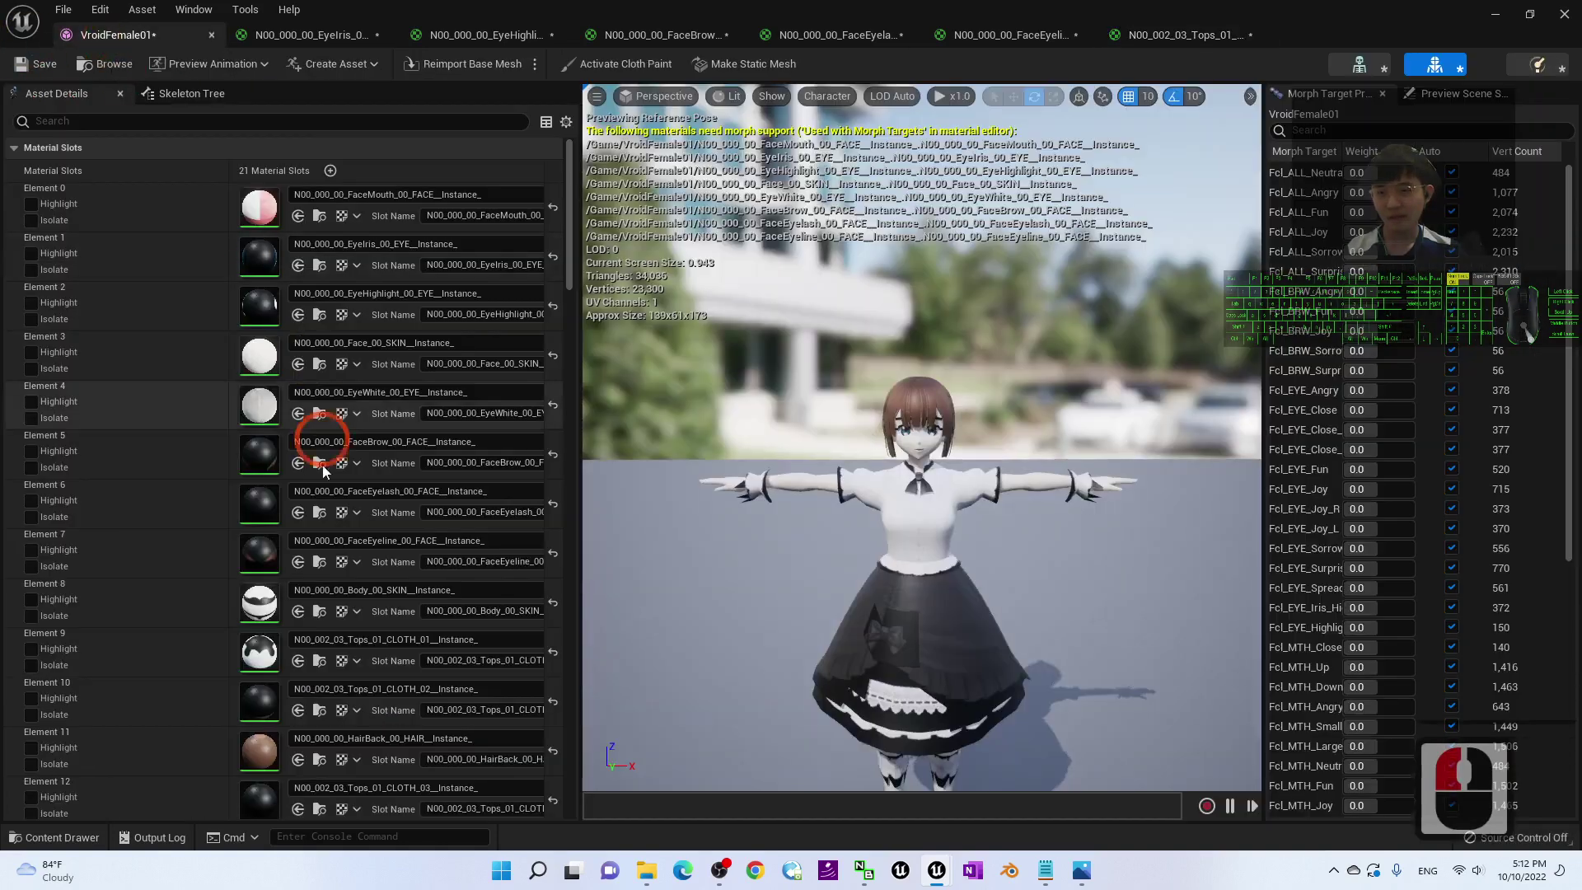
pyautogui.scroll(-2, 354, 540)
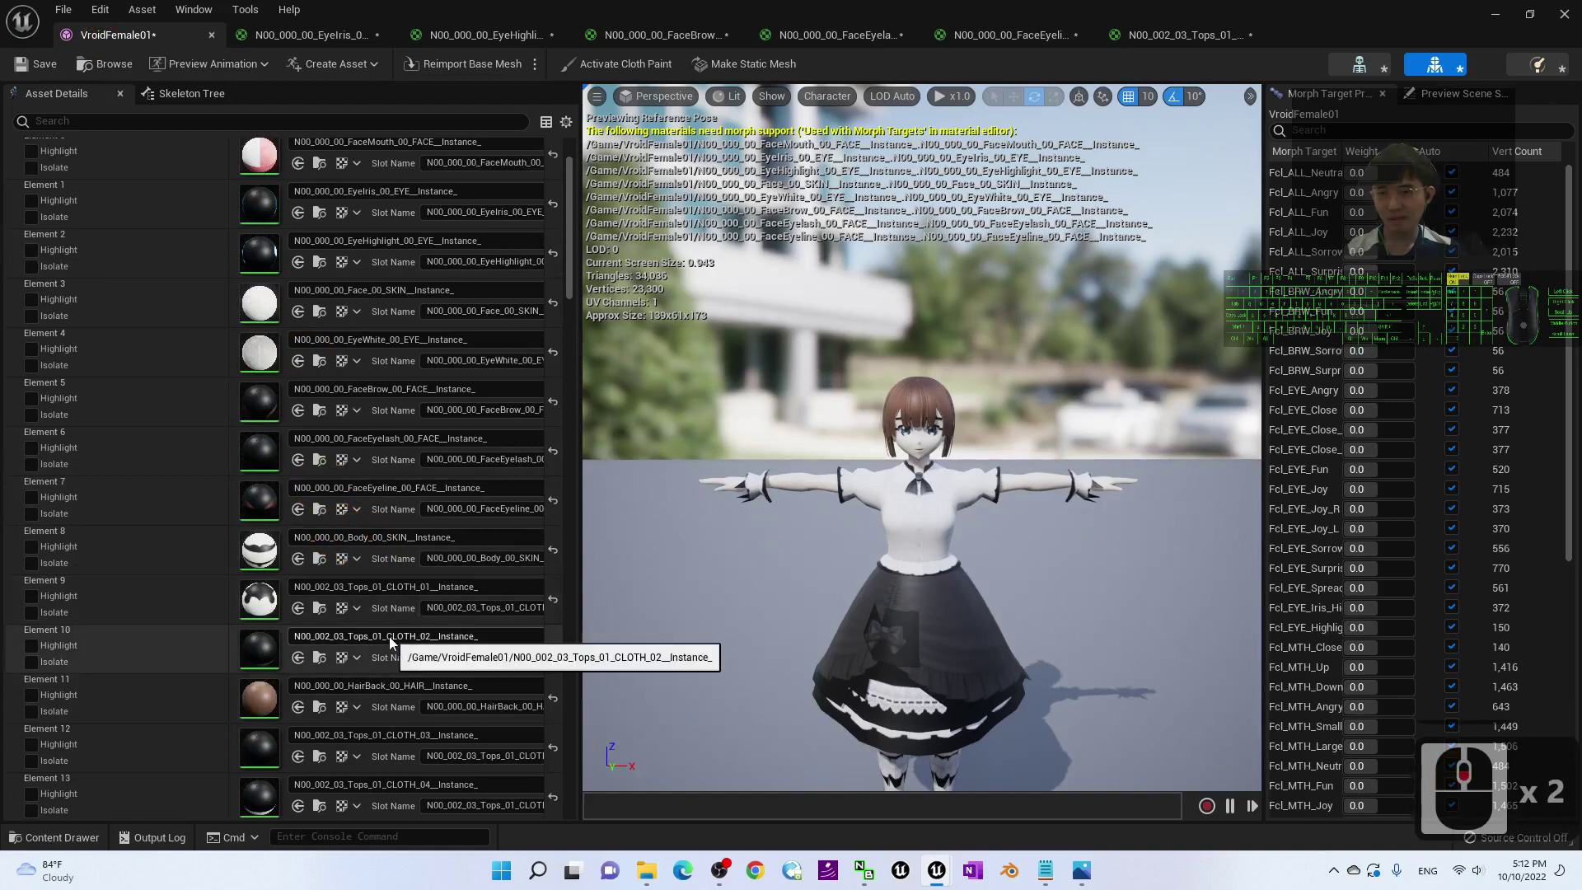
pyautogui.doubleClick(274, 638)
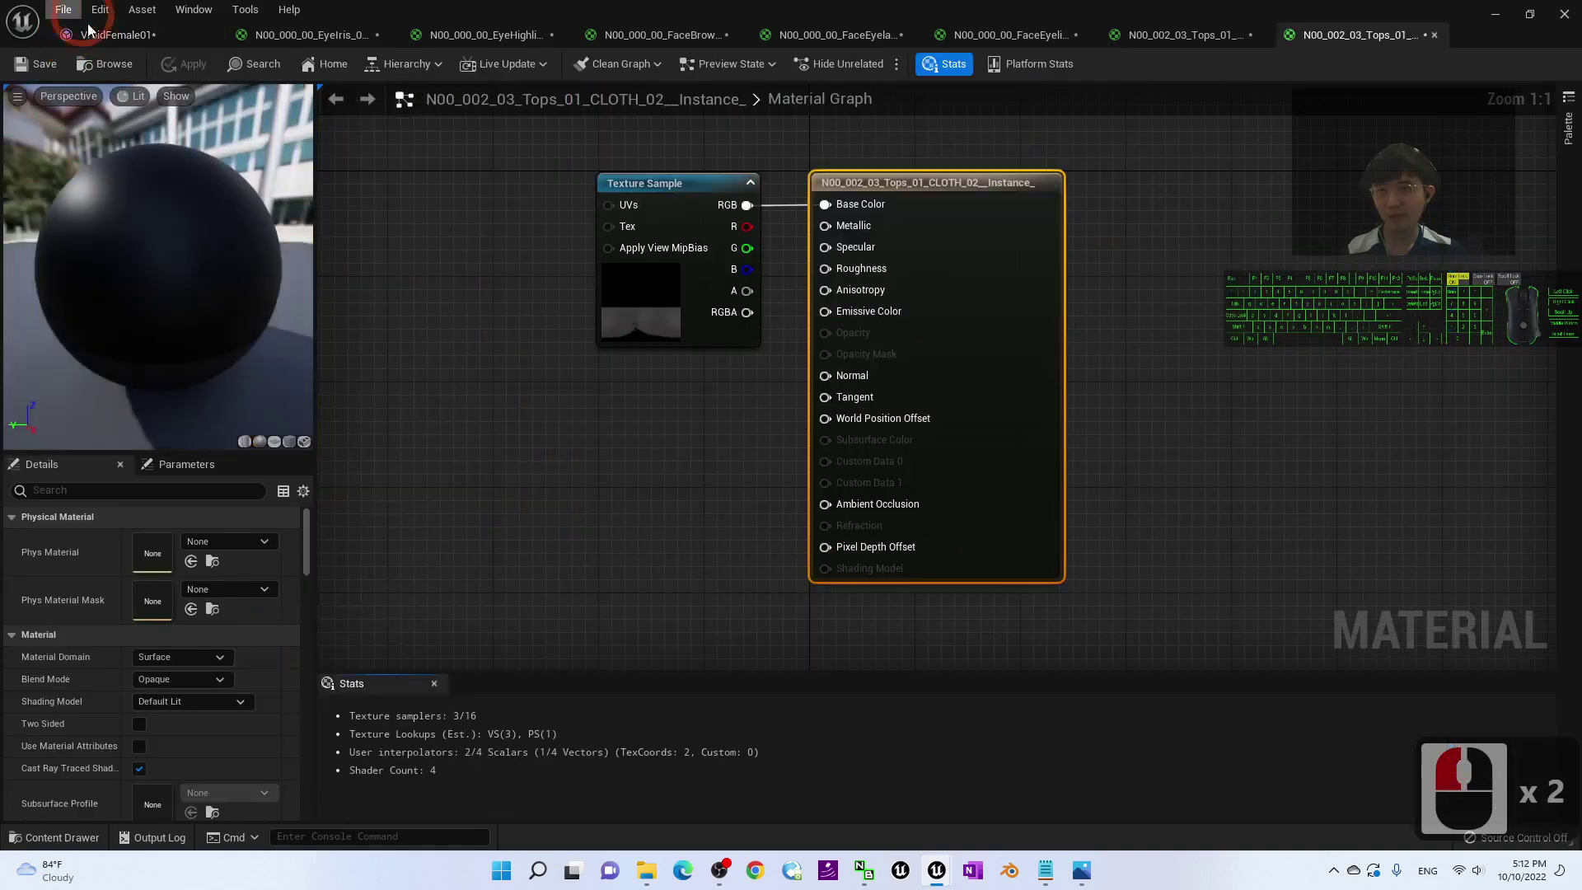
# - Return to the VroidFemale01 mesh and open the N00_002_01_Shoes_01_CLOTH material from the Element 16 slot
pyautogui.click(114, 31)
pyautogui.scroll(-2, 388, 528)
pyautogui.scroll(-6, 388, 536)
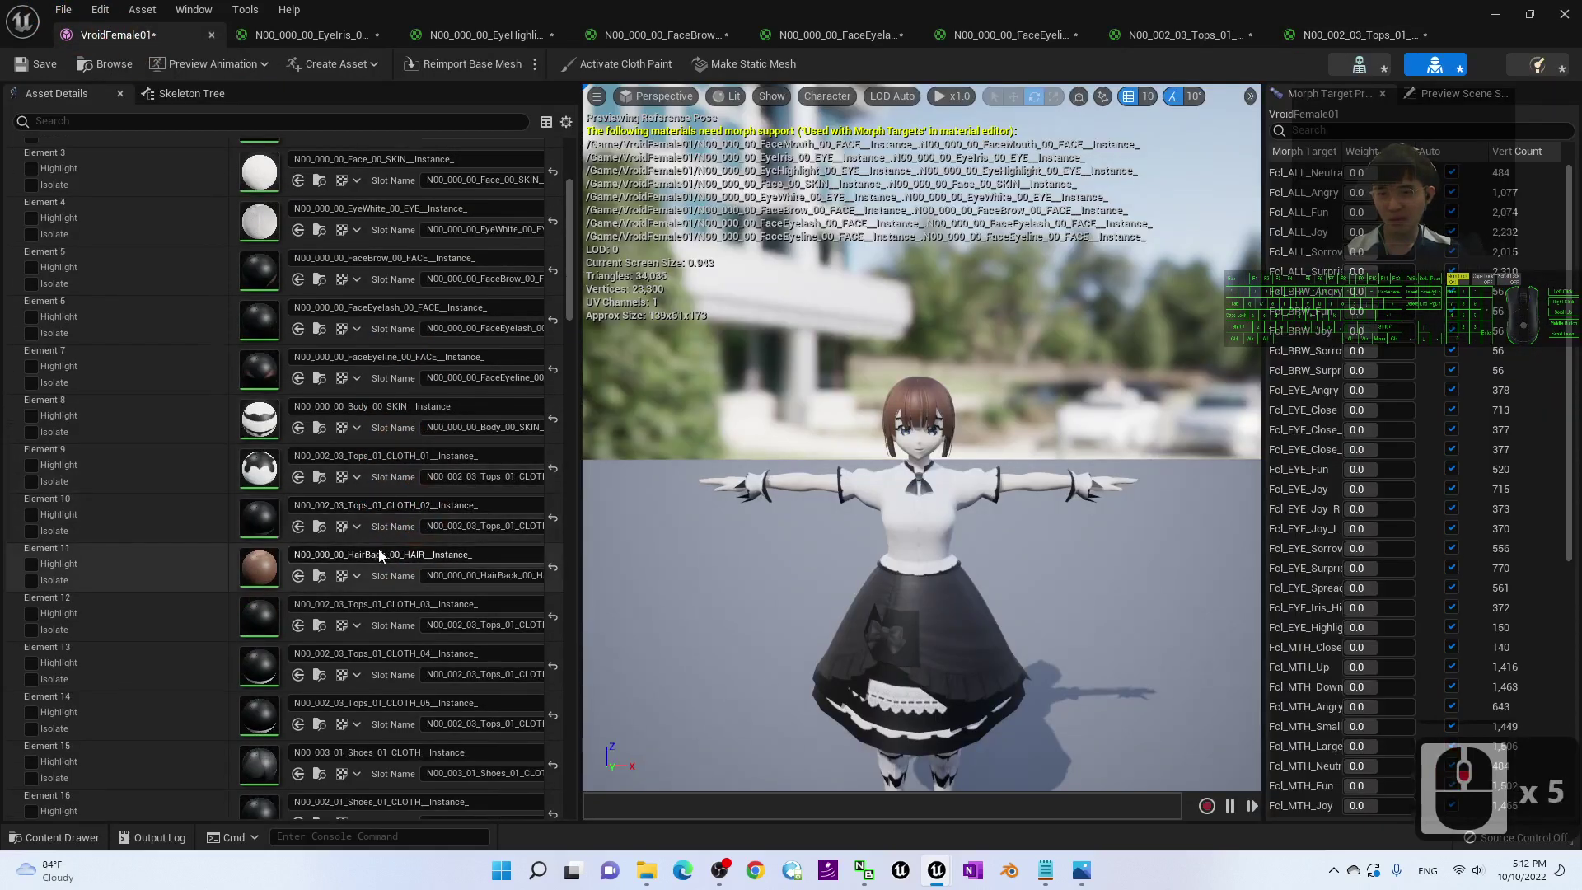
pyautogui.scroll(-1, 379, 563)
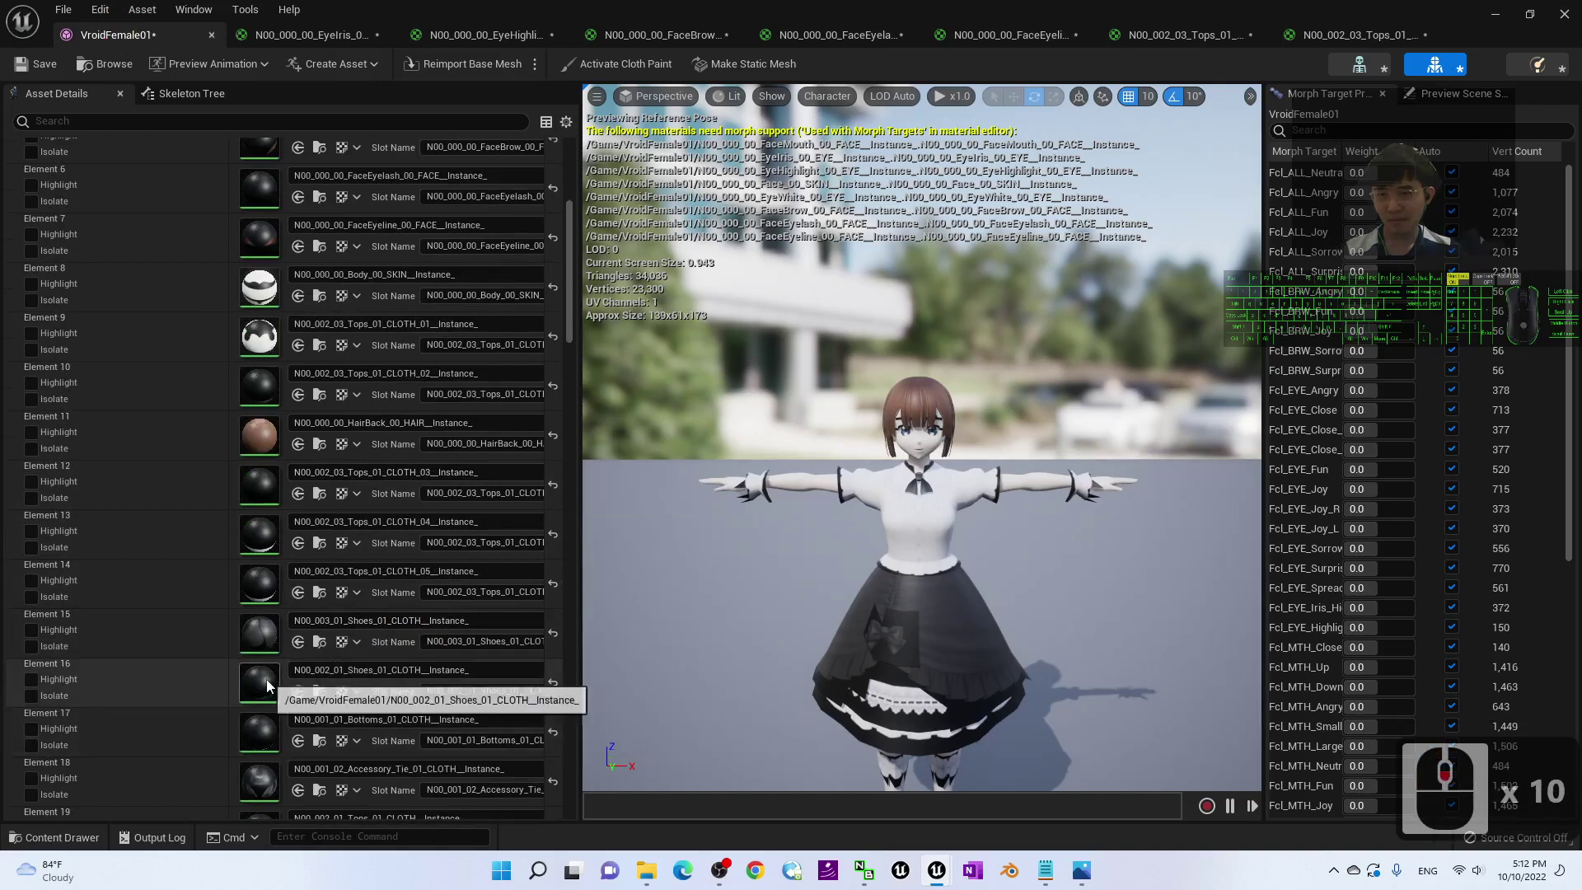
pyautogui.scroll(-6, 995, 641)
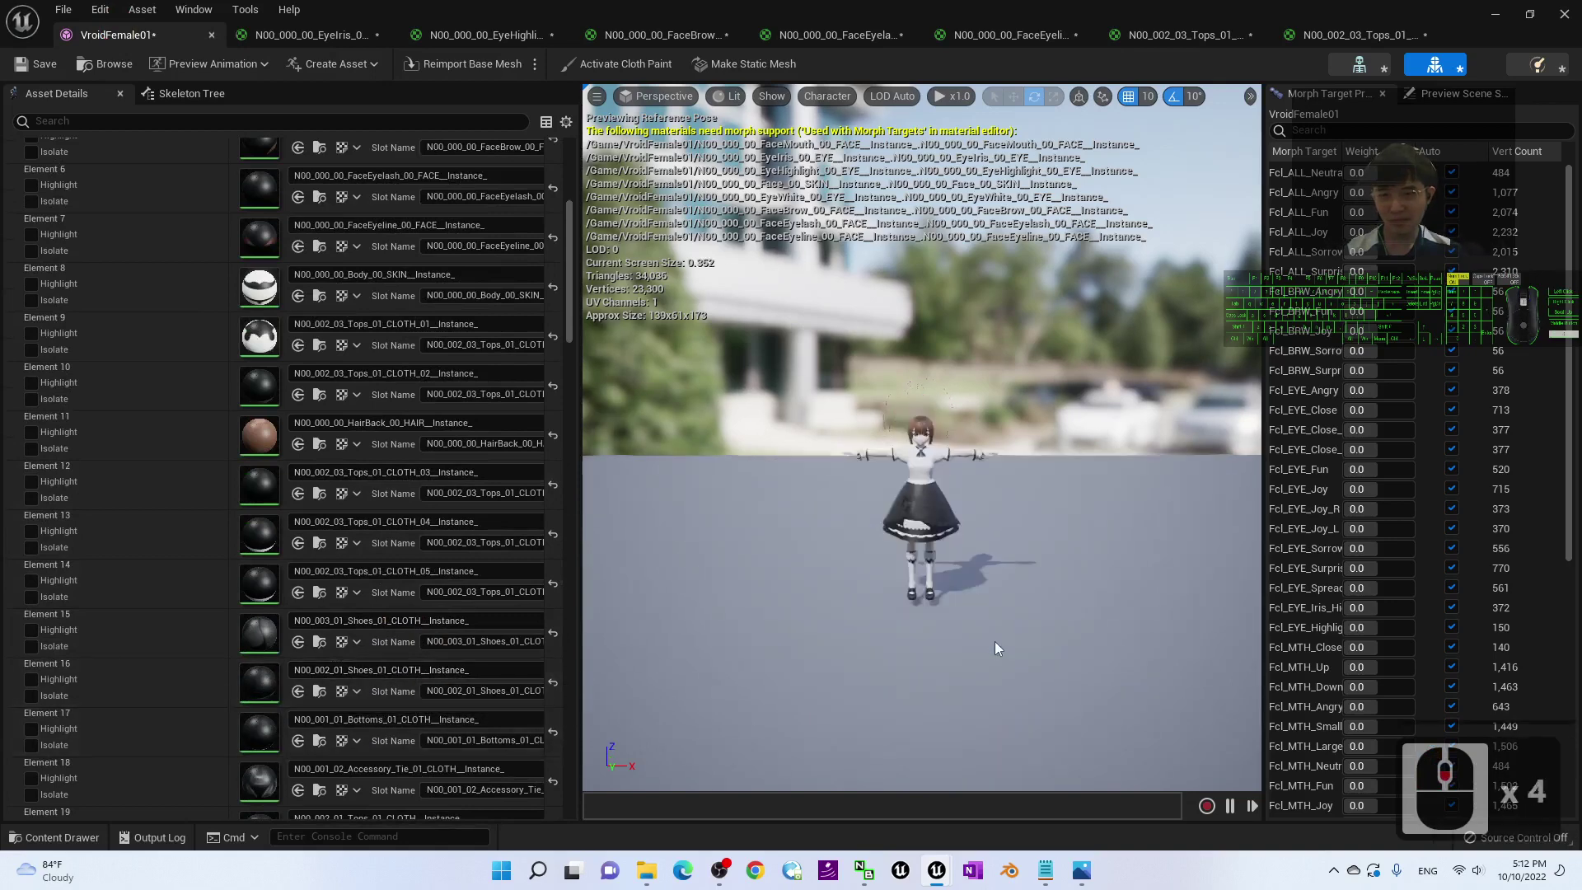
pyautogui.scroll(1, 977, 705)
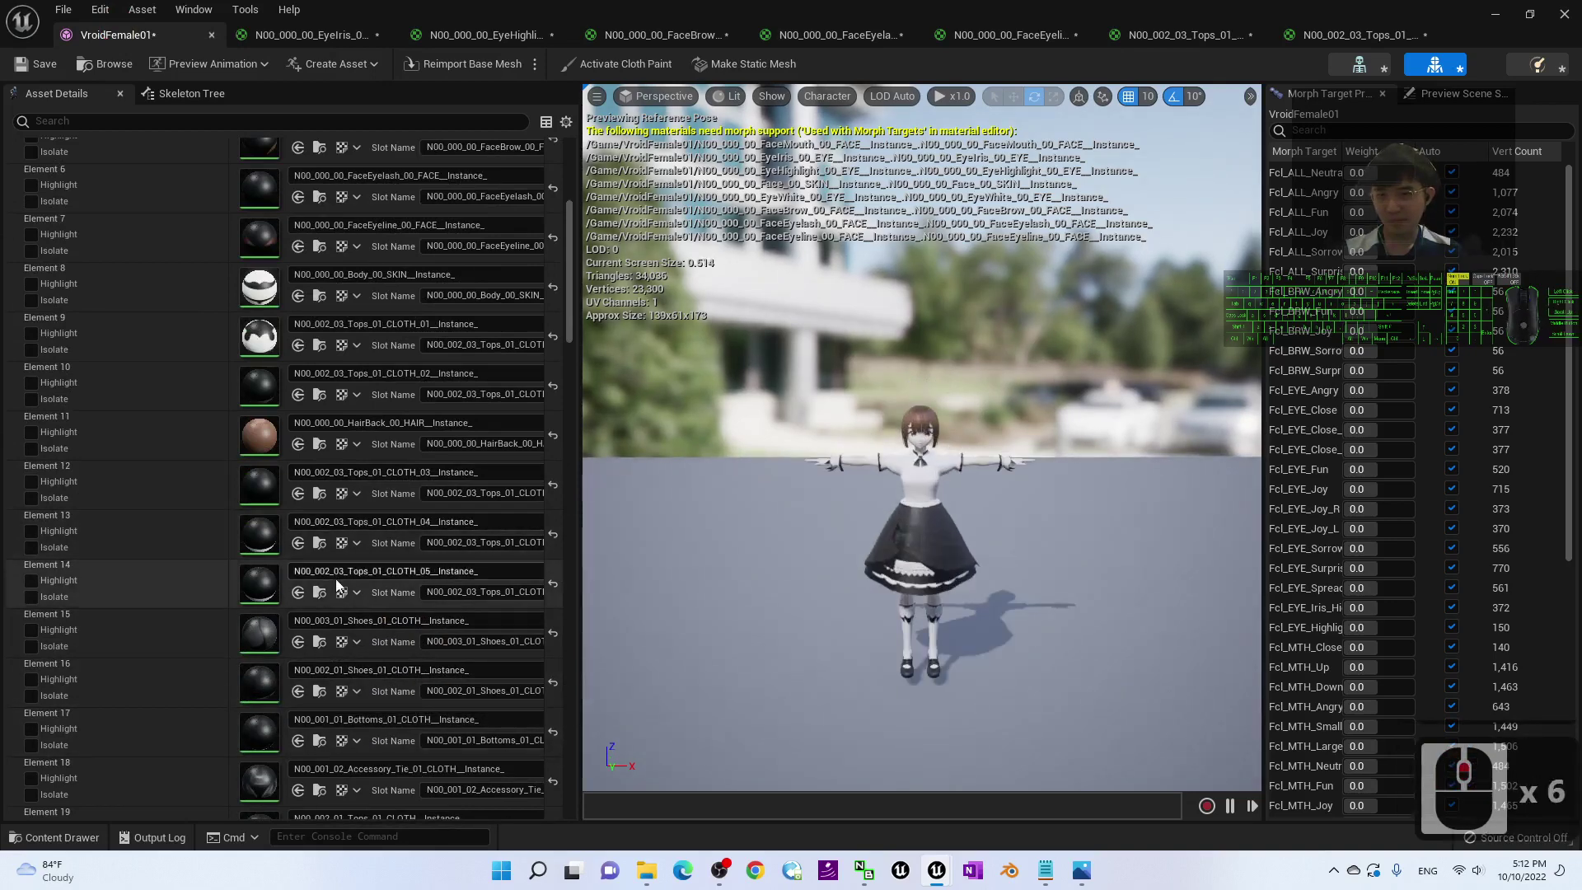
pyautogui.doubleClick(254, 686)
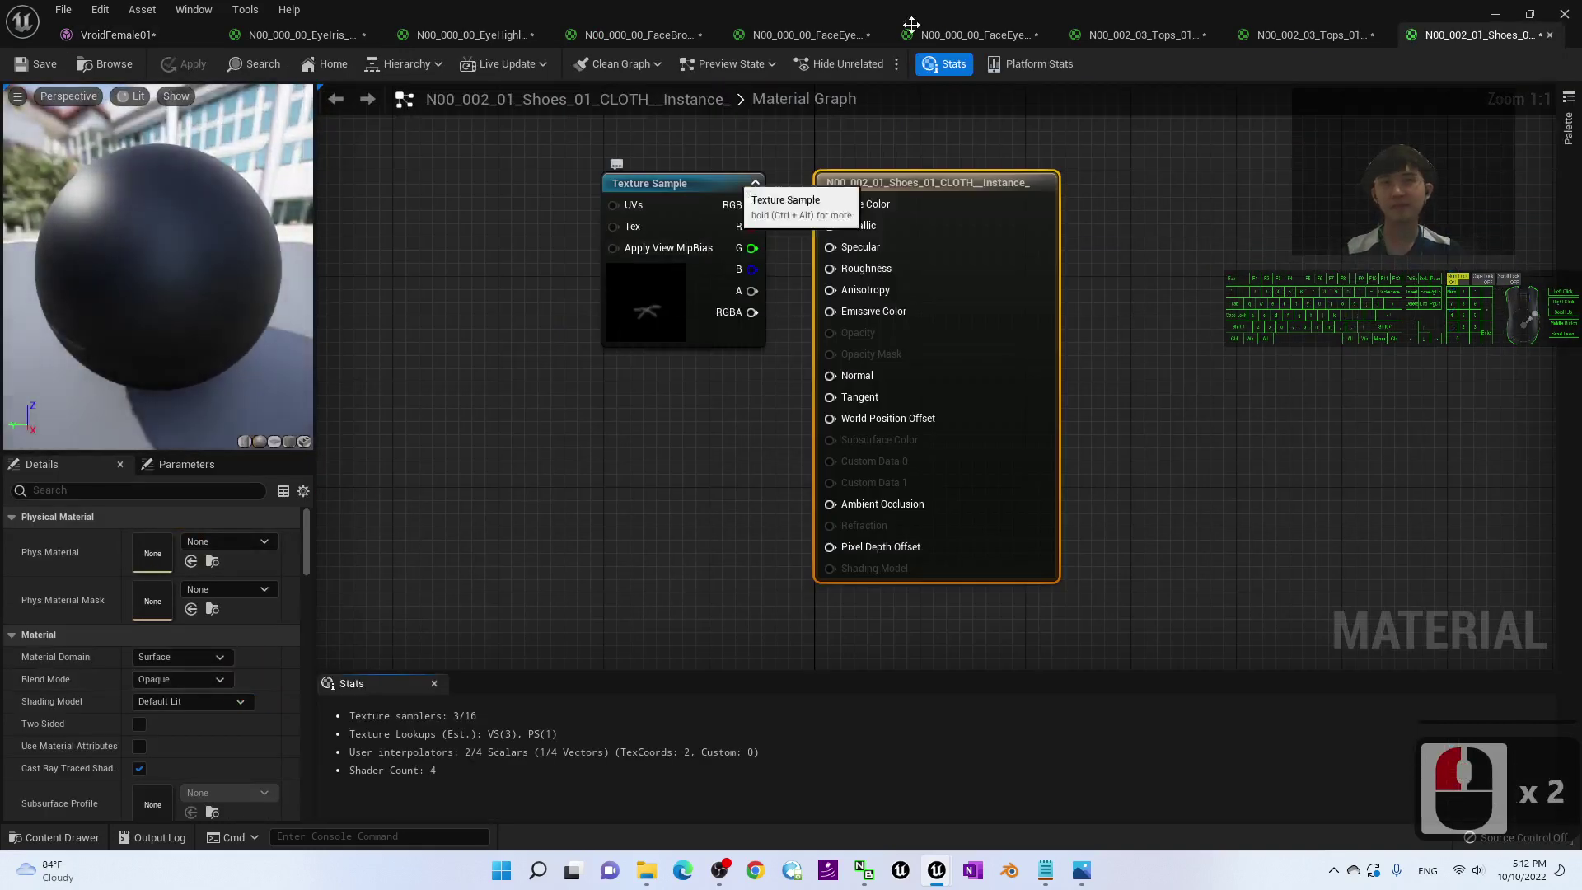
# - Review the EyeIris and EyeHighlight material graphs, and close the EyeIris material with its changes applied to the original
pyautogui.click(299, 36)
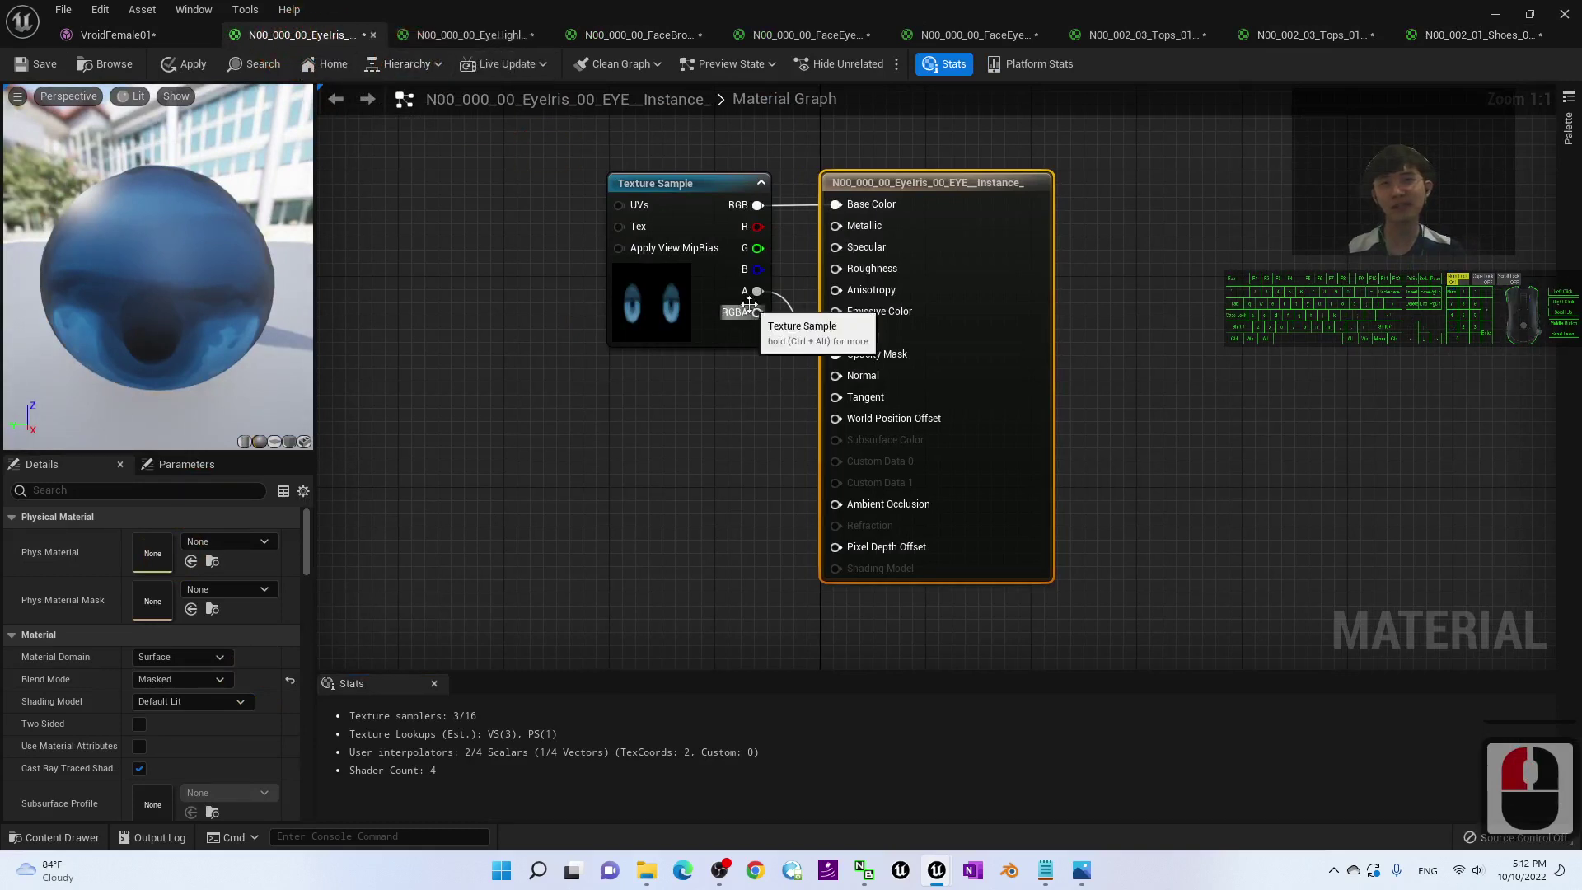
pyautogui.click(475, 37)
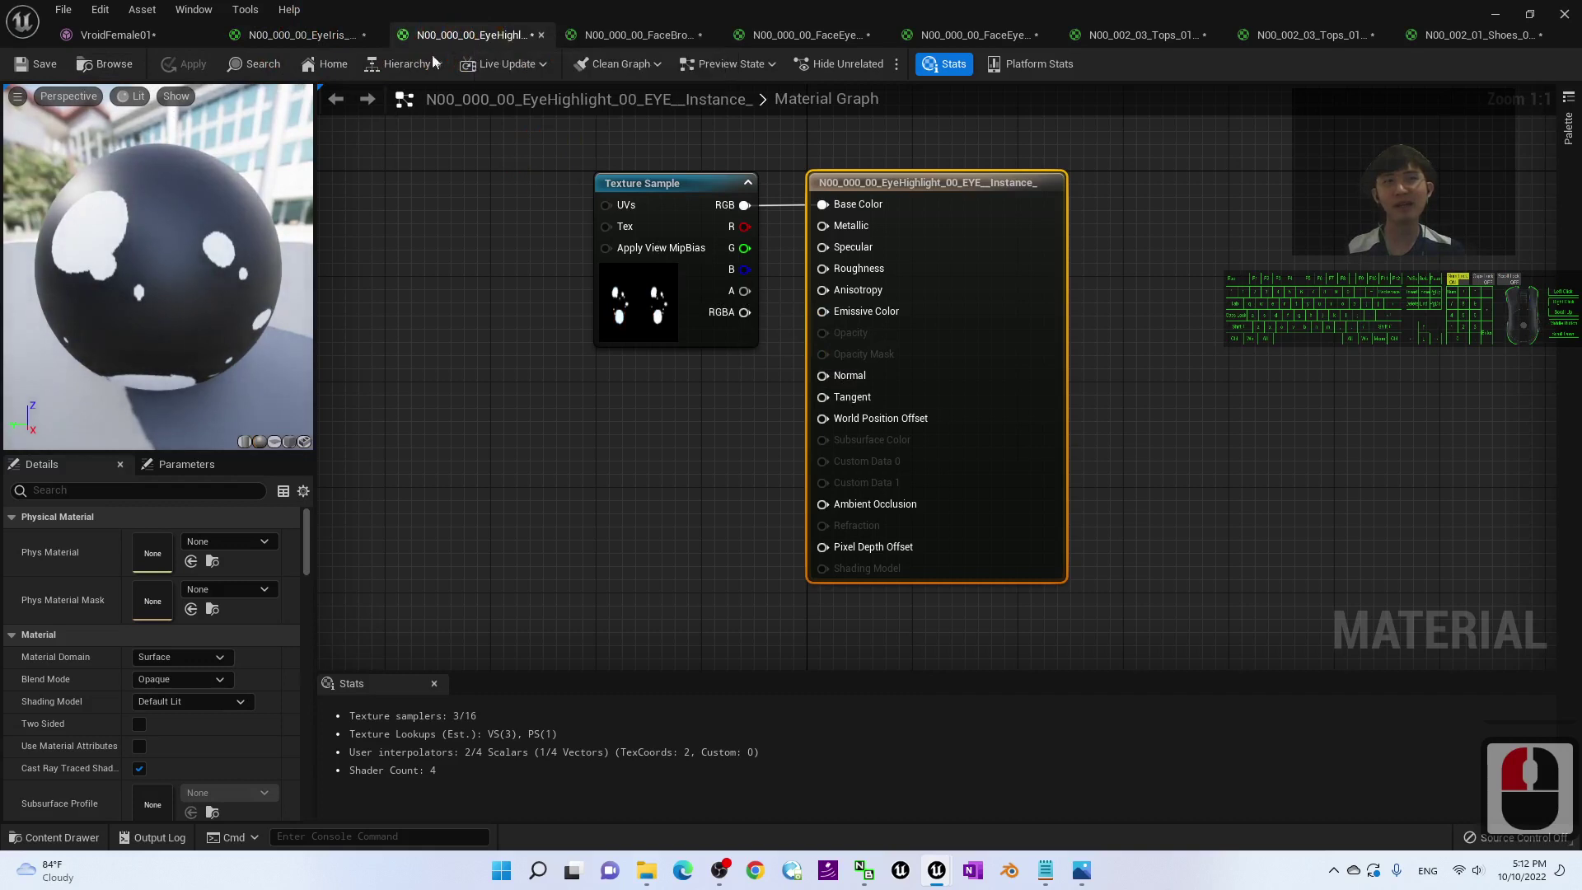
pyautogui.click(323, 36)
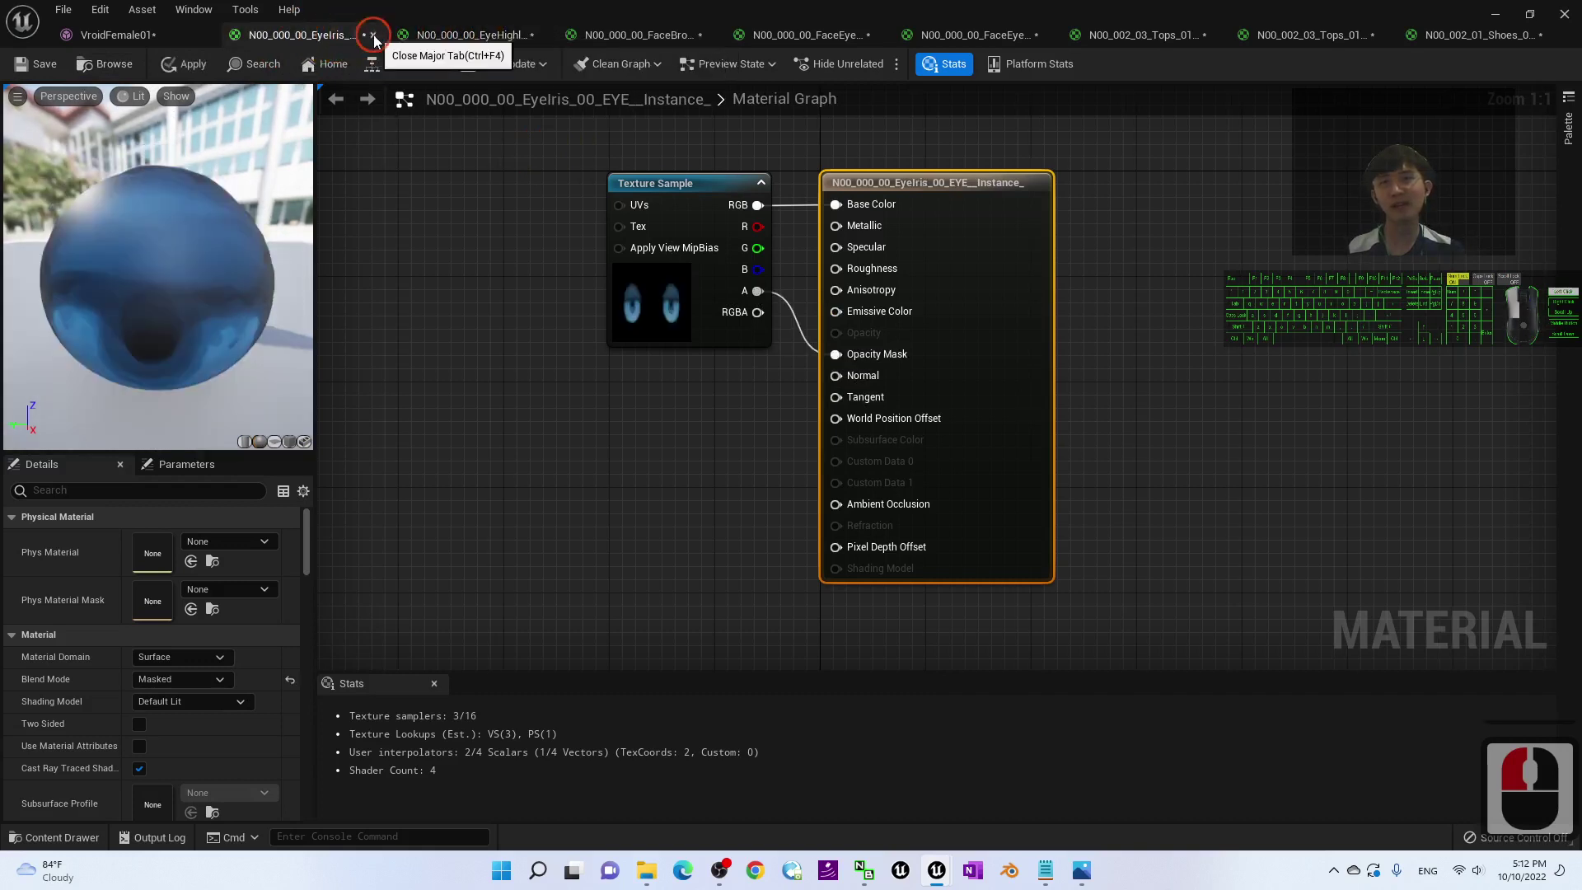
pyautogui.click(374, 36)
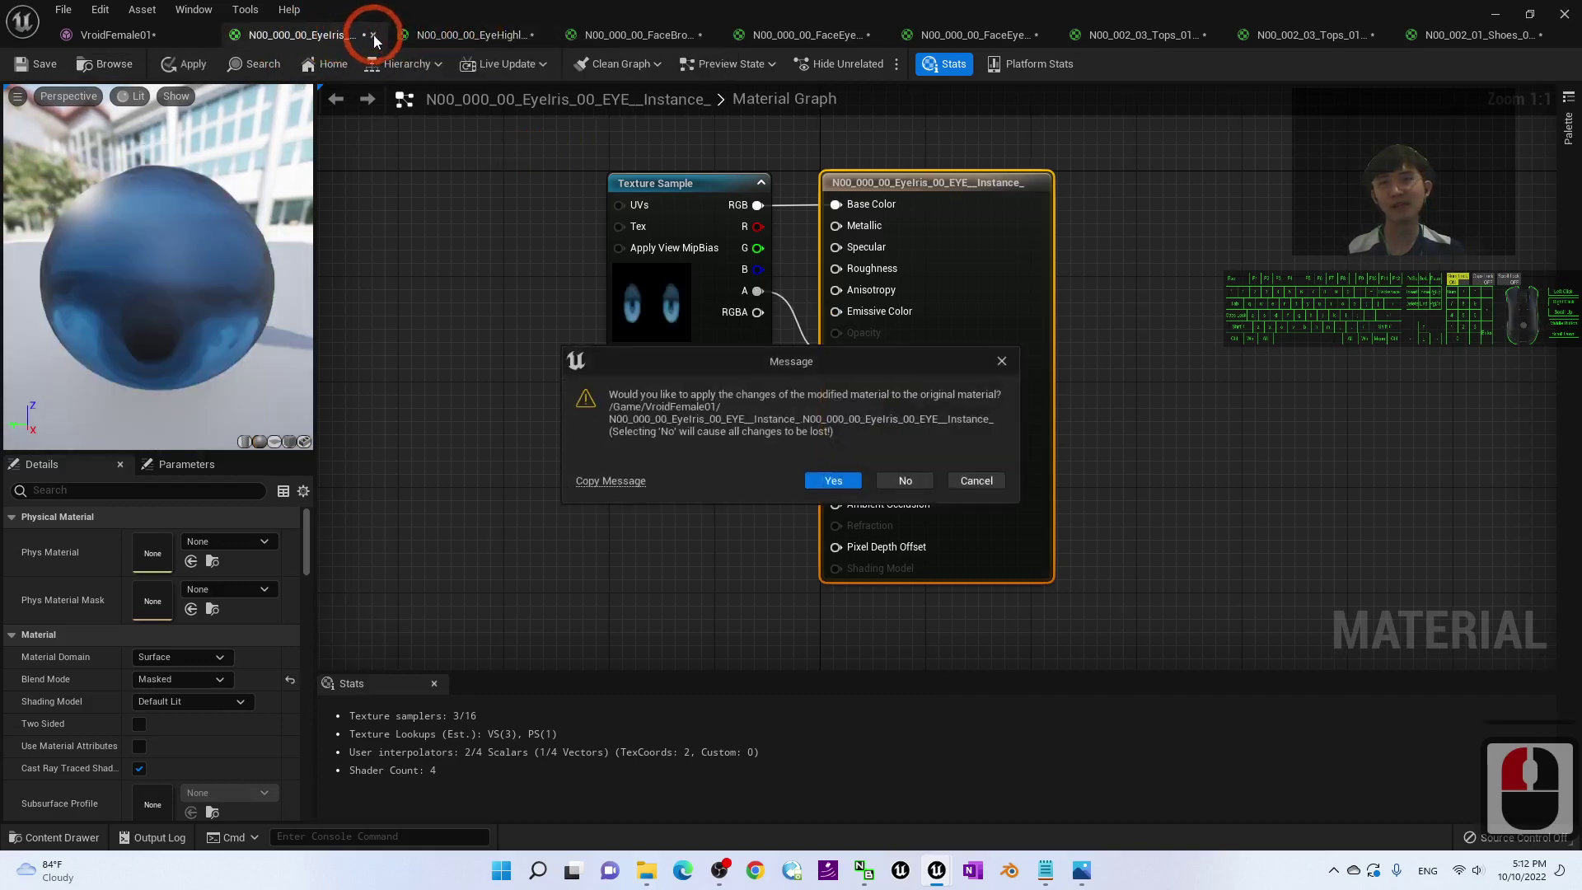
pyautogui.click(831, 481)
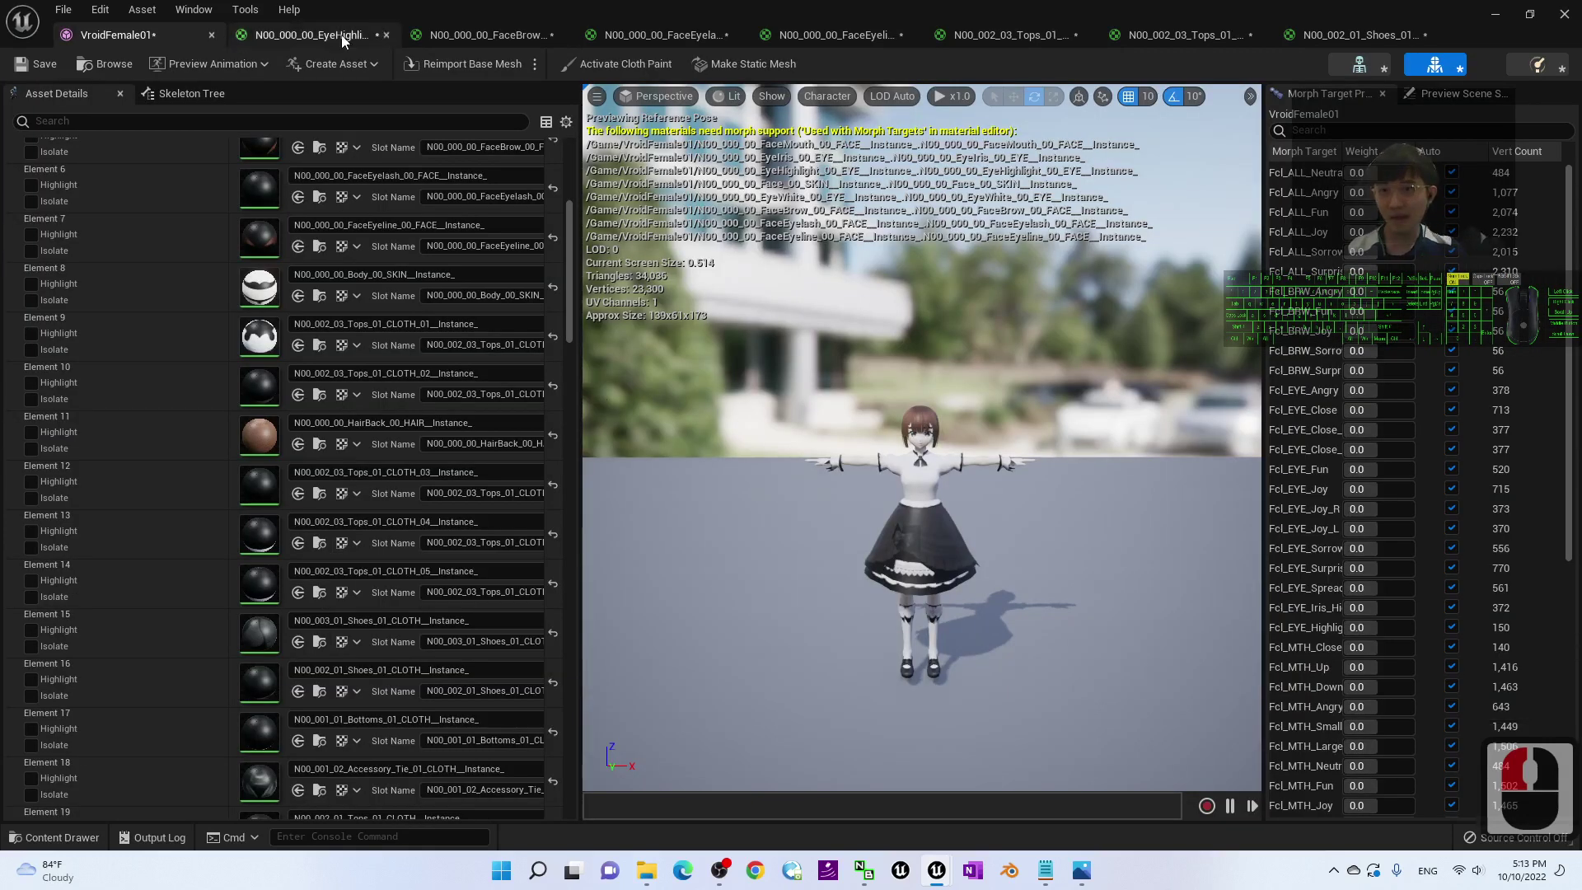
# - Set the EyeHighlight material's Blend Mode to Masked, connect the texture's alpha to Opacity Mask, and close it with the changes applied
pyautogui.click(343, 38)
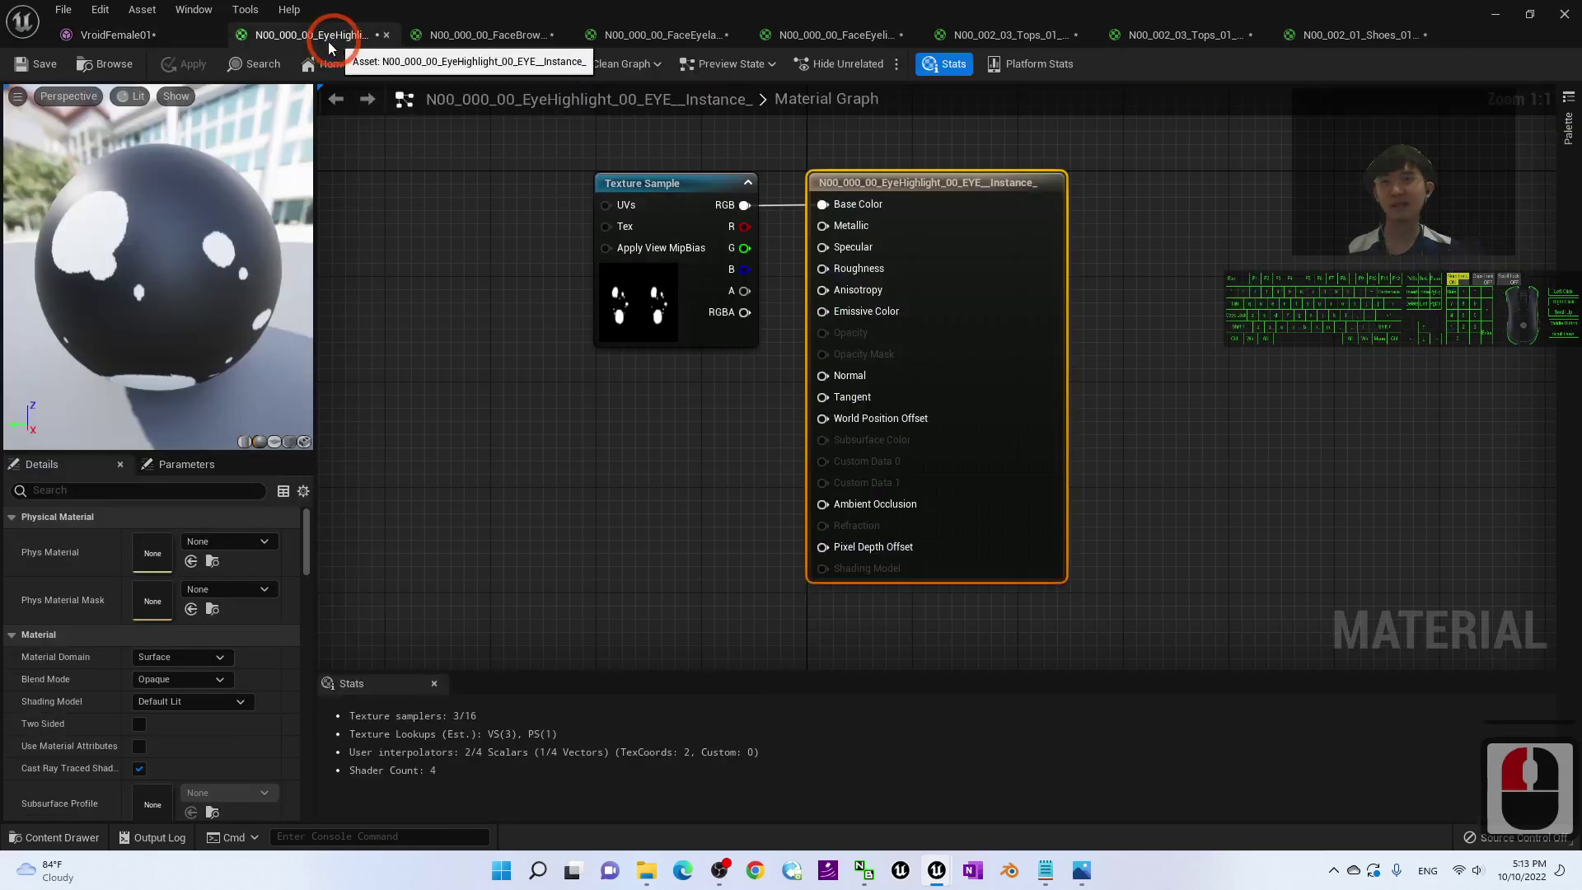
pyautogui.click(173, 680)
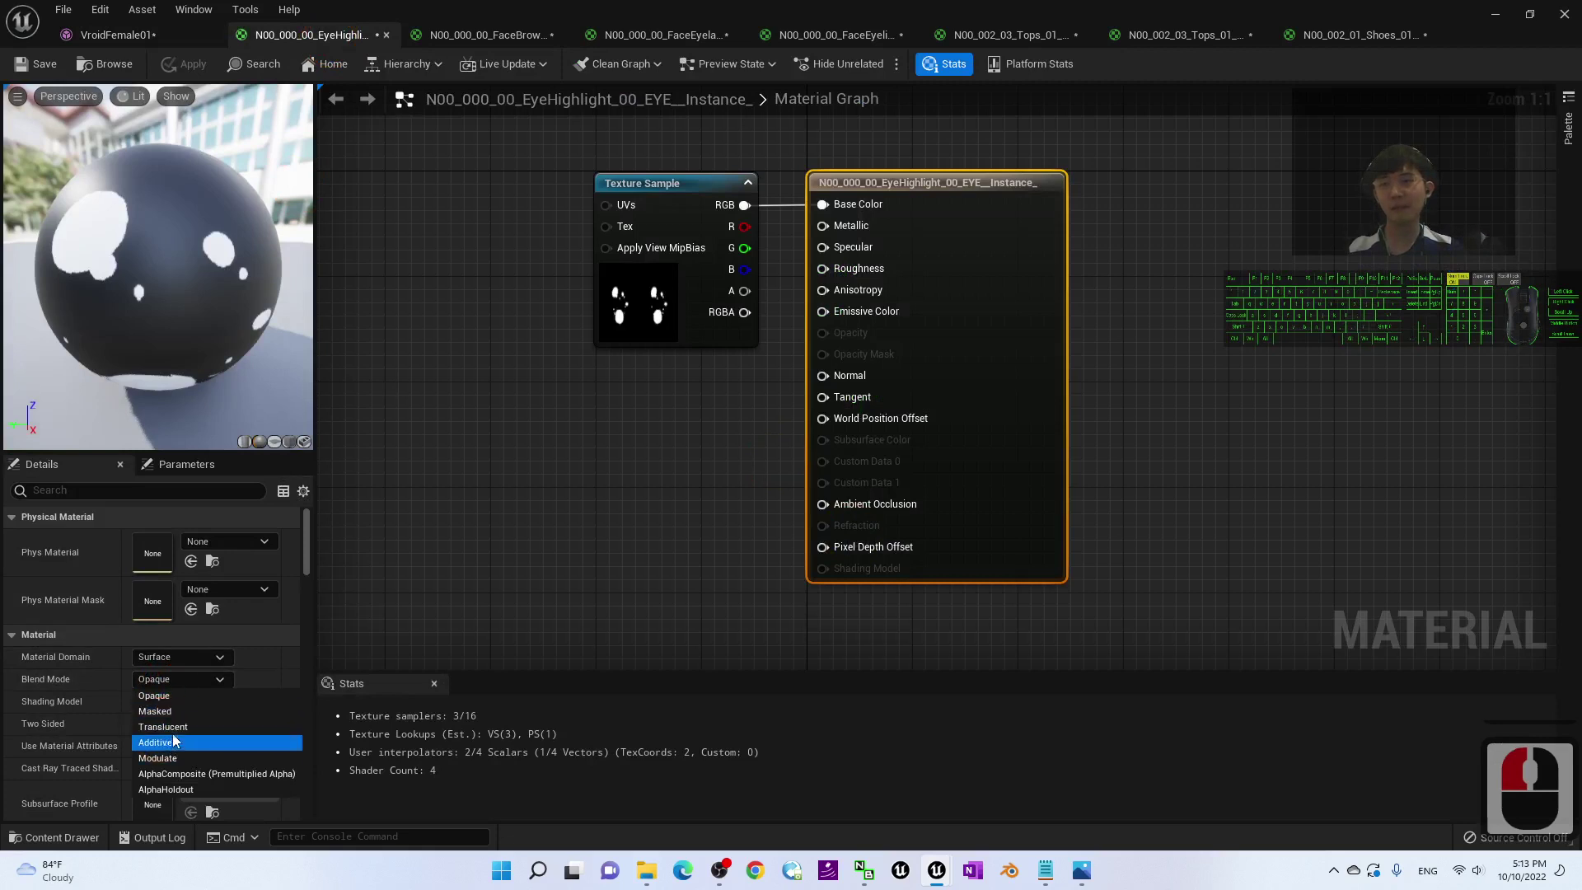
pyautogui.click(179, 711)
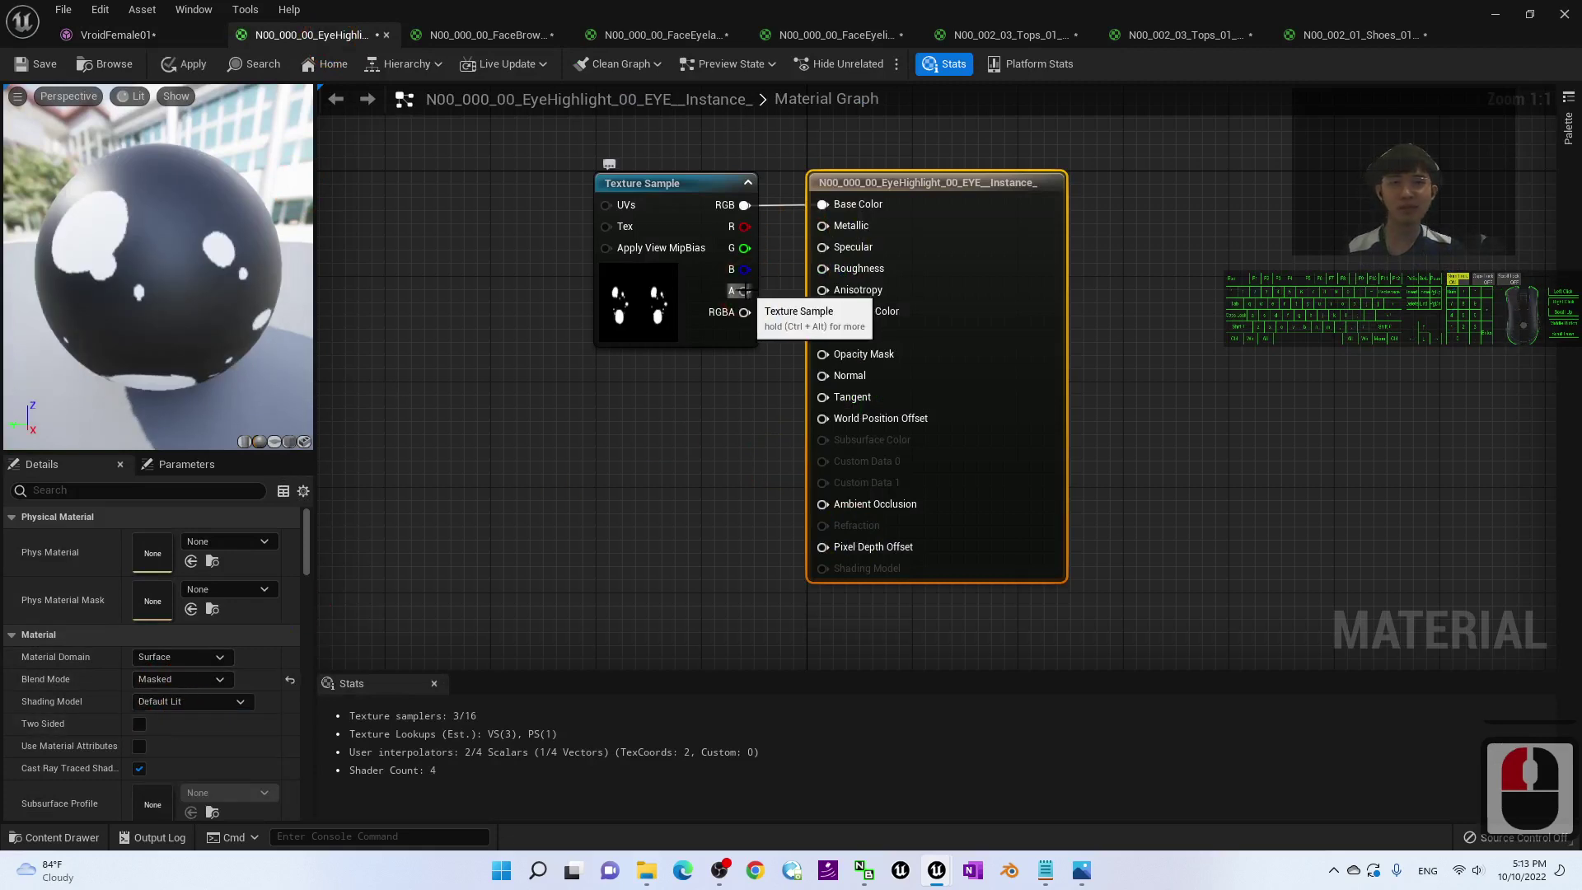
pyautogui.moveTo(744, 290); pyautogui.dragTo(821, 354)
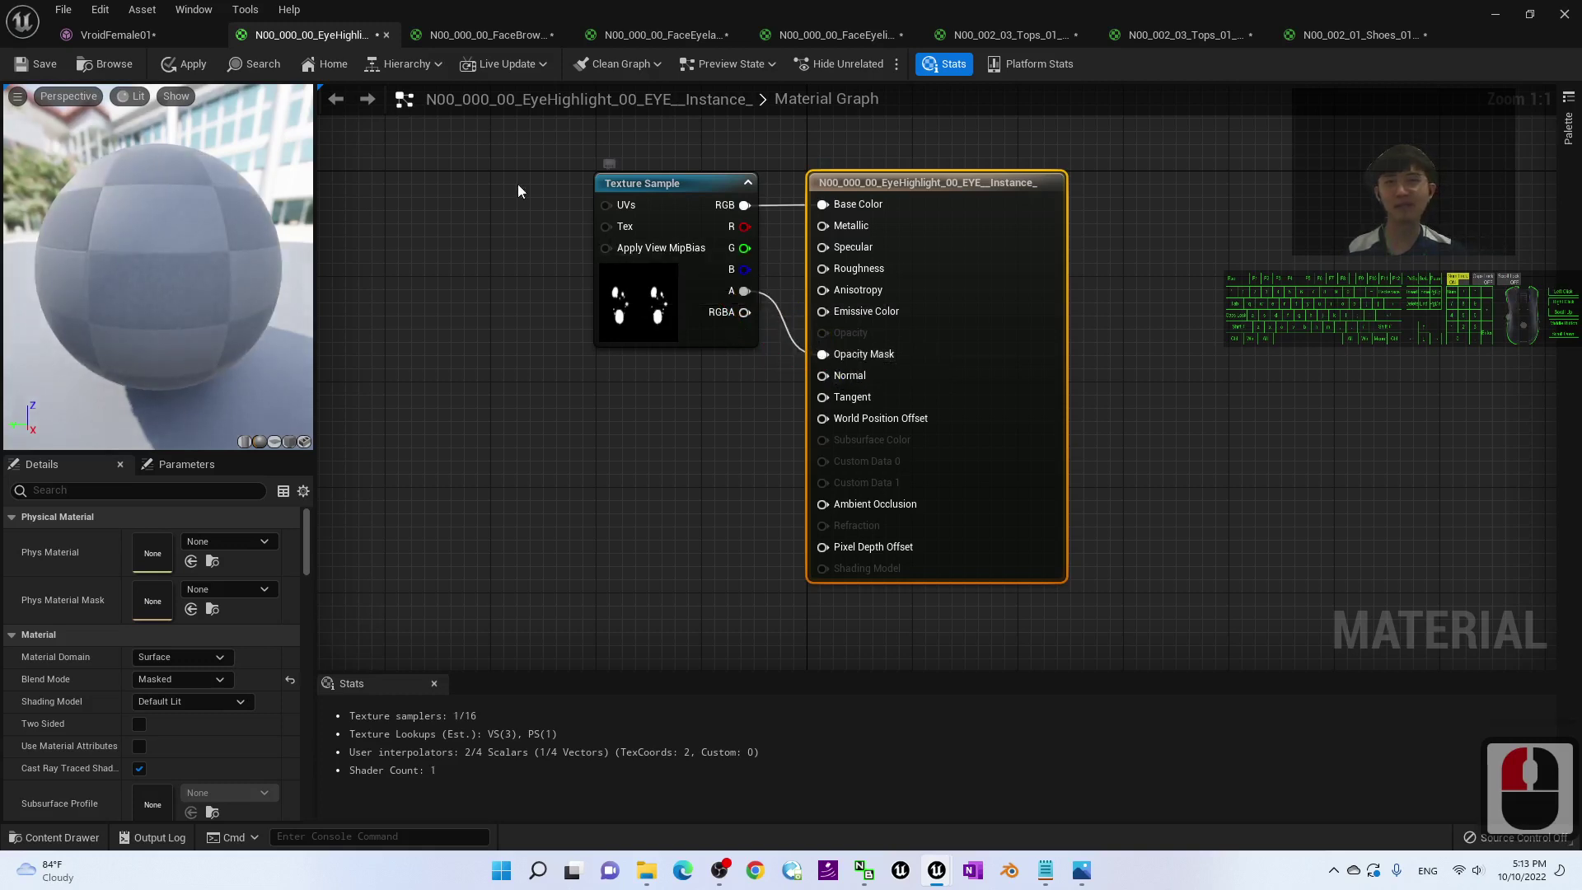
pyautogui.click(385, 35)
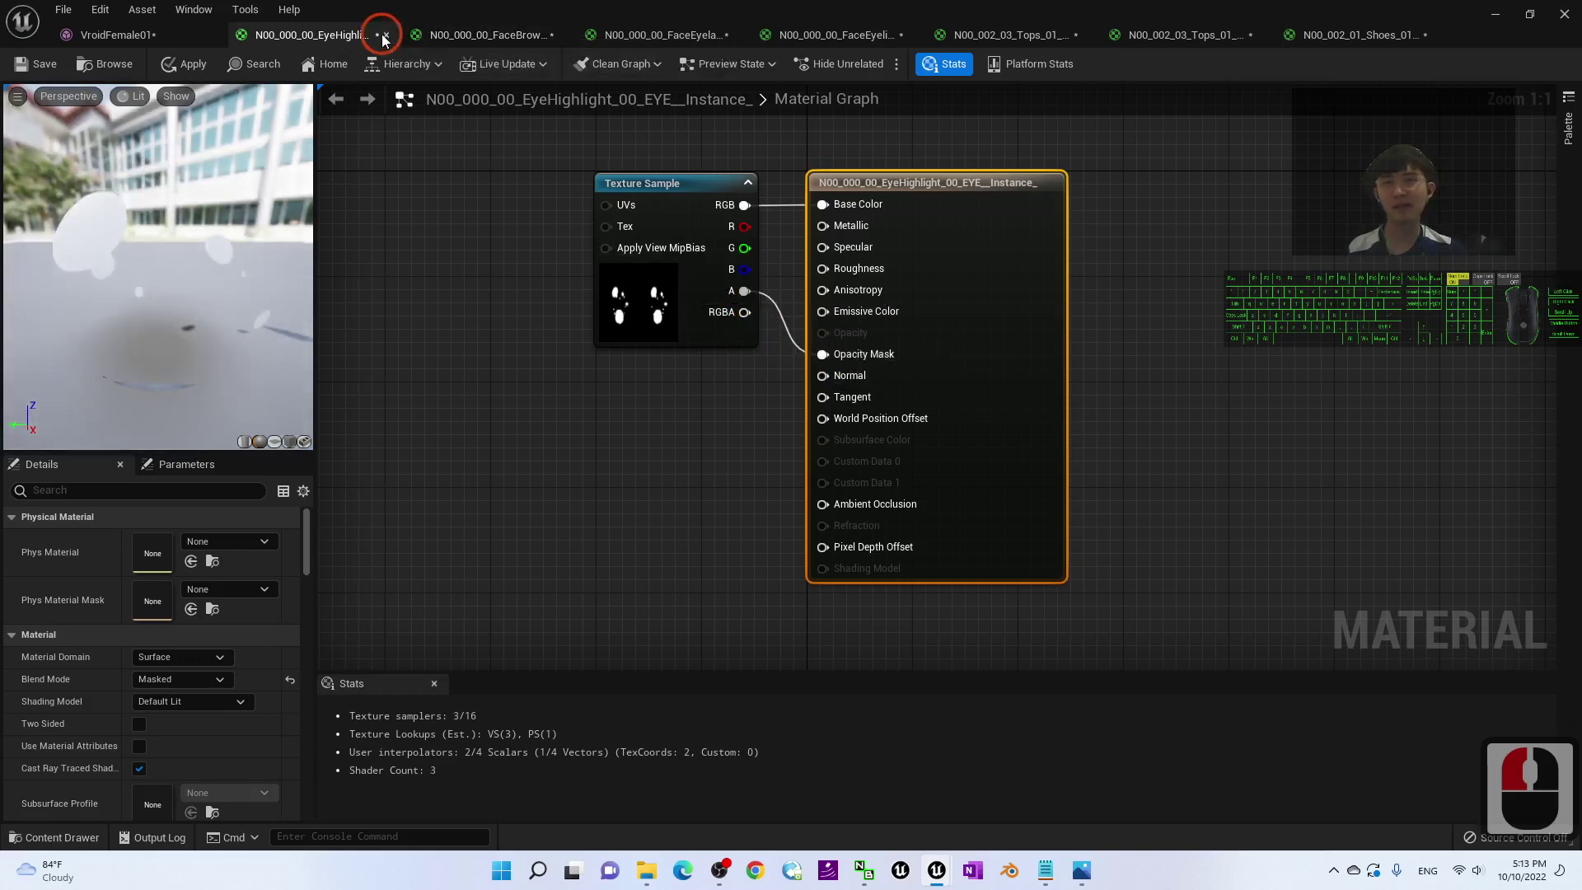
pyautogui.click(874, 482)
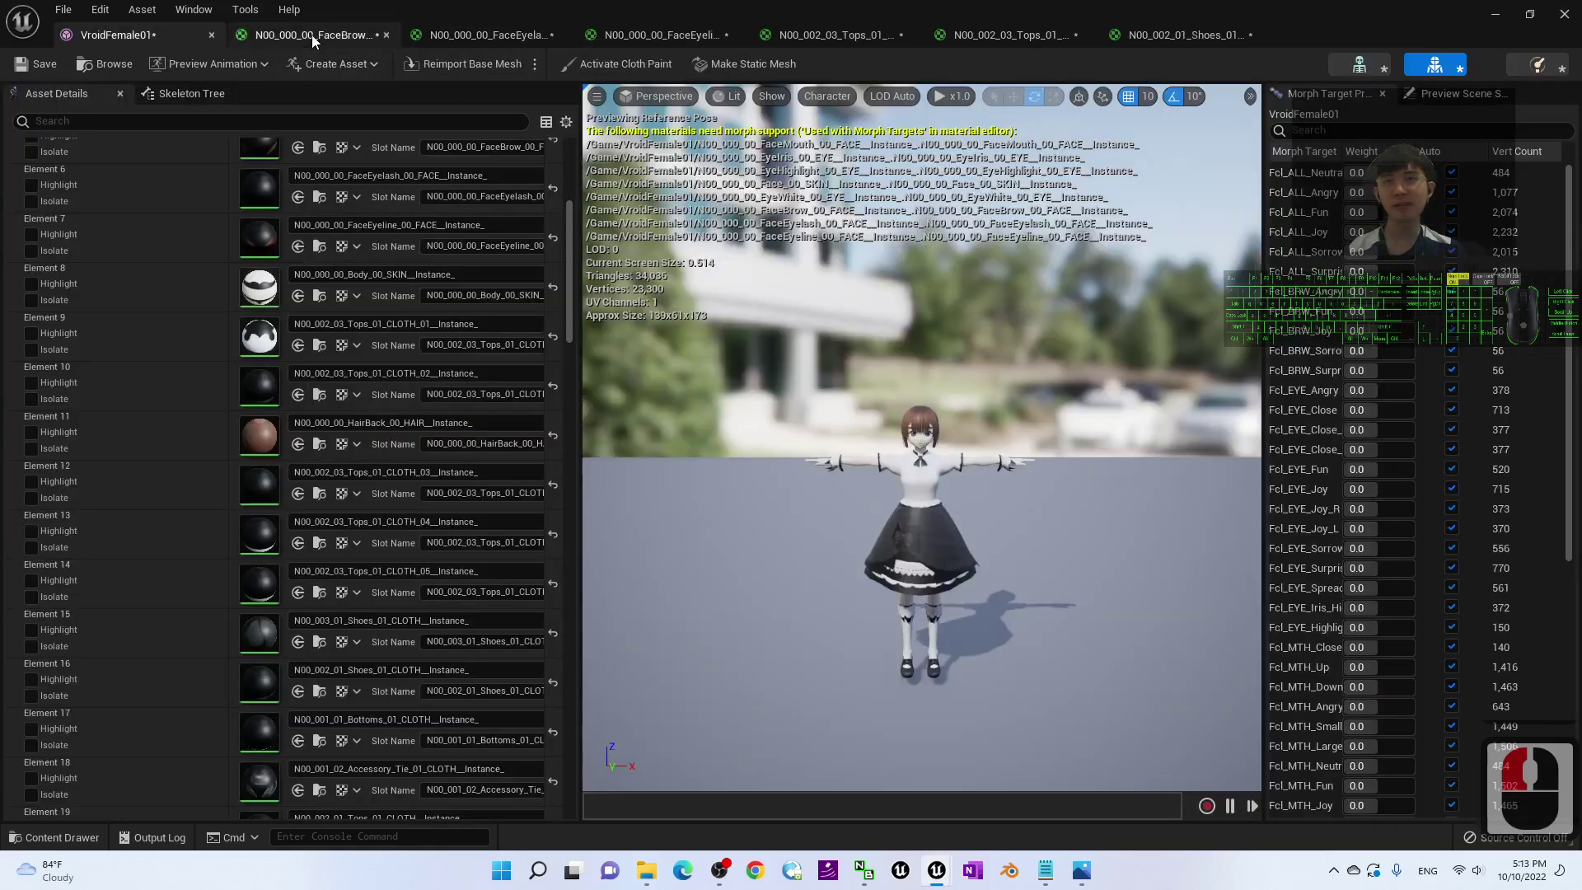
# - Set the FaceBrow material's Blend Mode to Masked with the texture's alpha connected to Opacity Mask, and save and close it
pyautogui.click(313, 36)
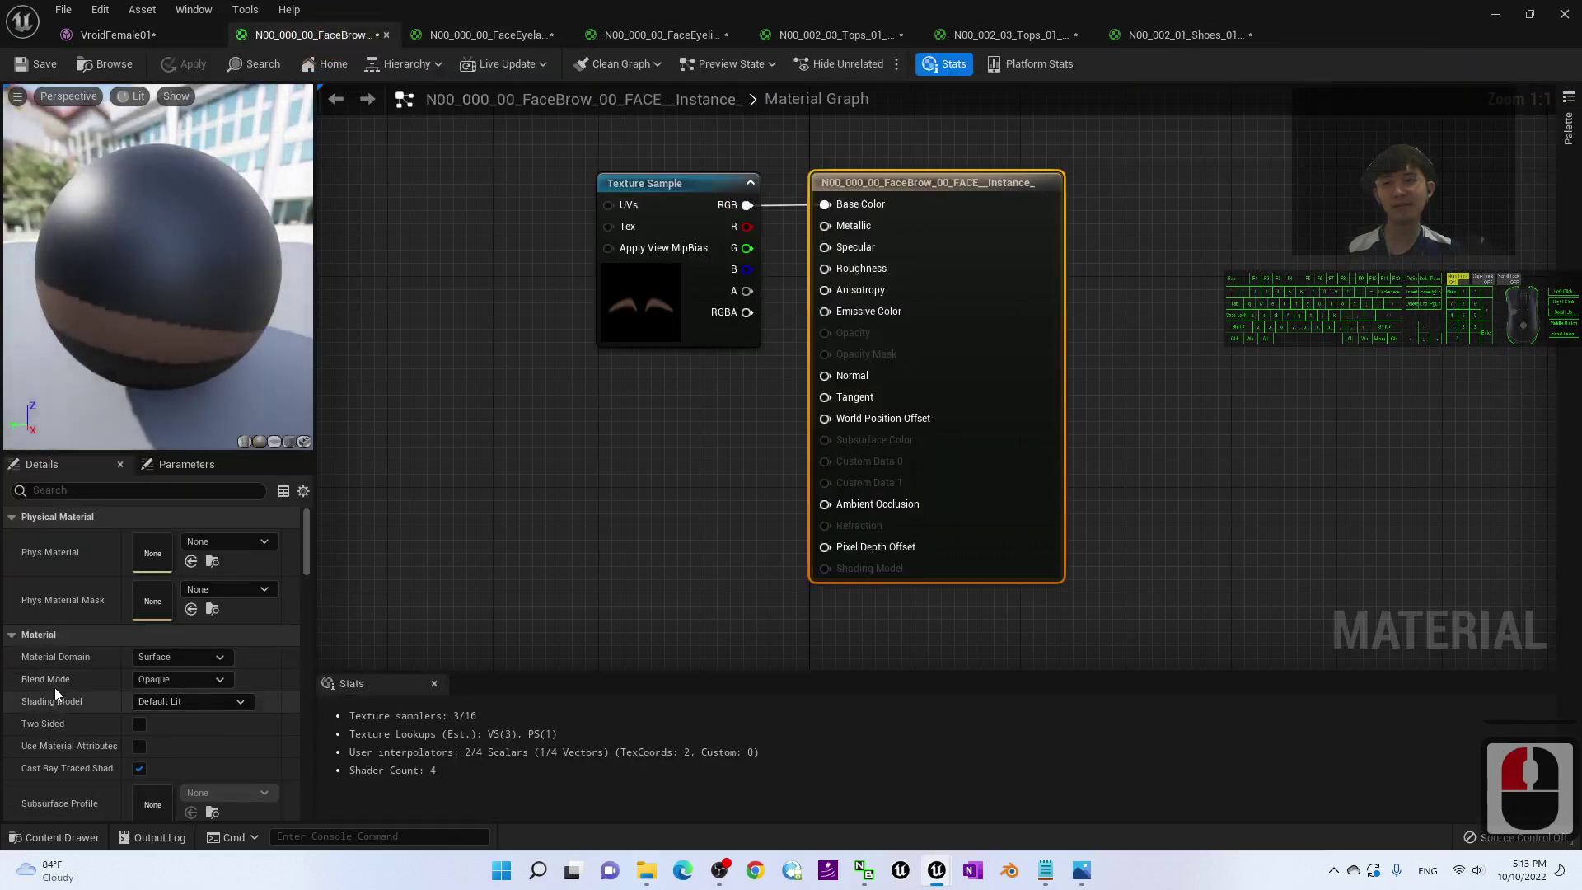
pyautogui.click(196, 679)
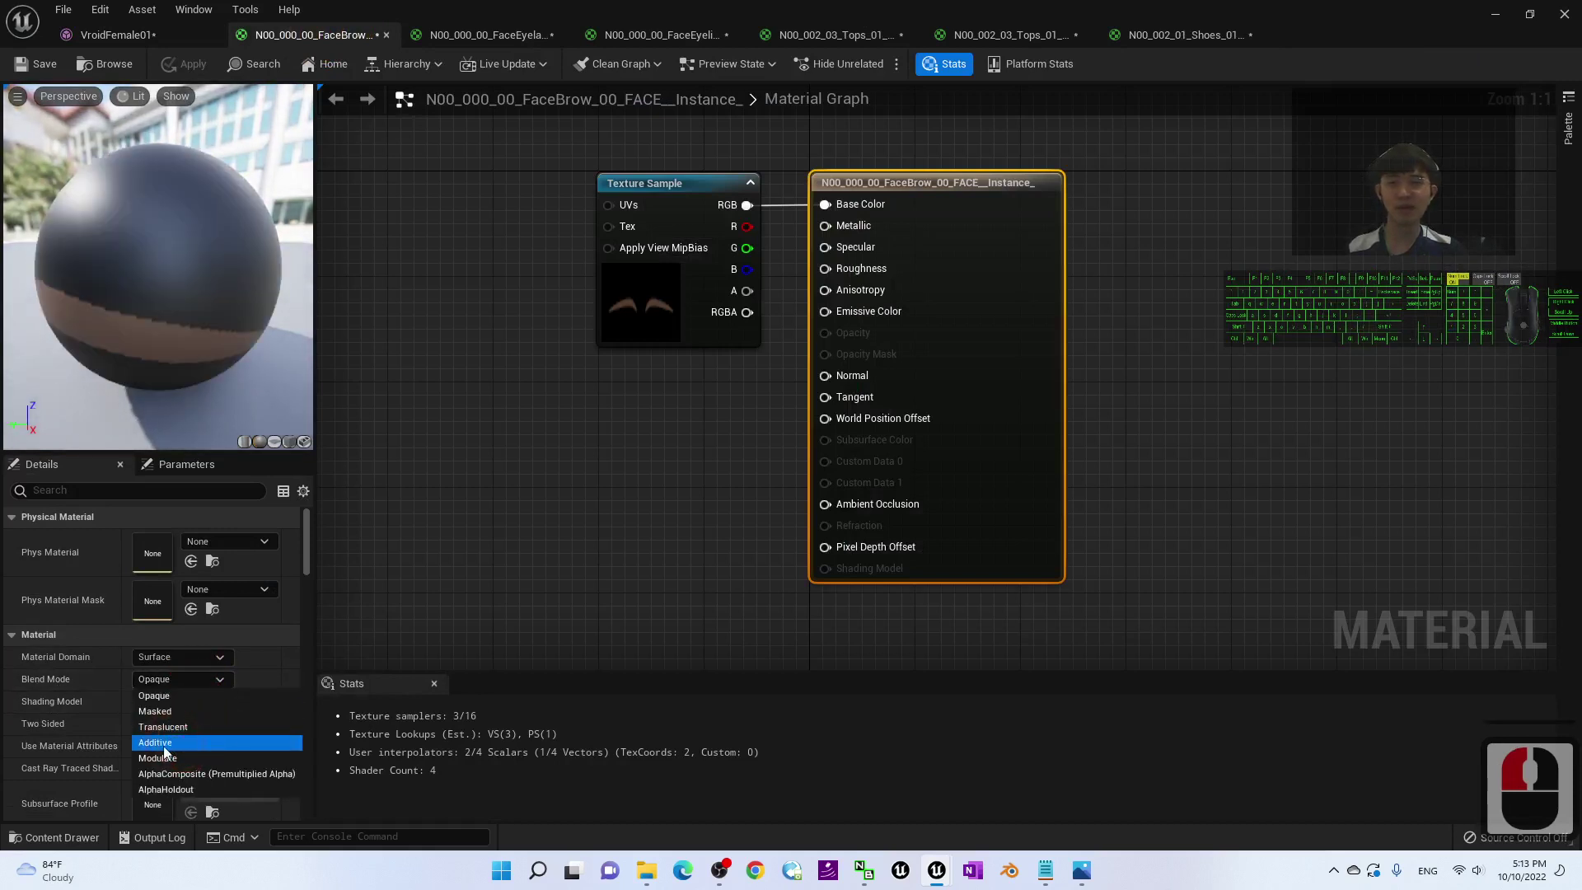
pyautogui.click(156, 711)
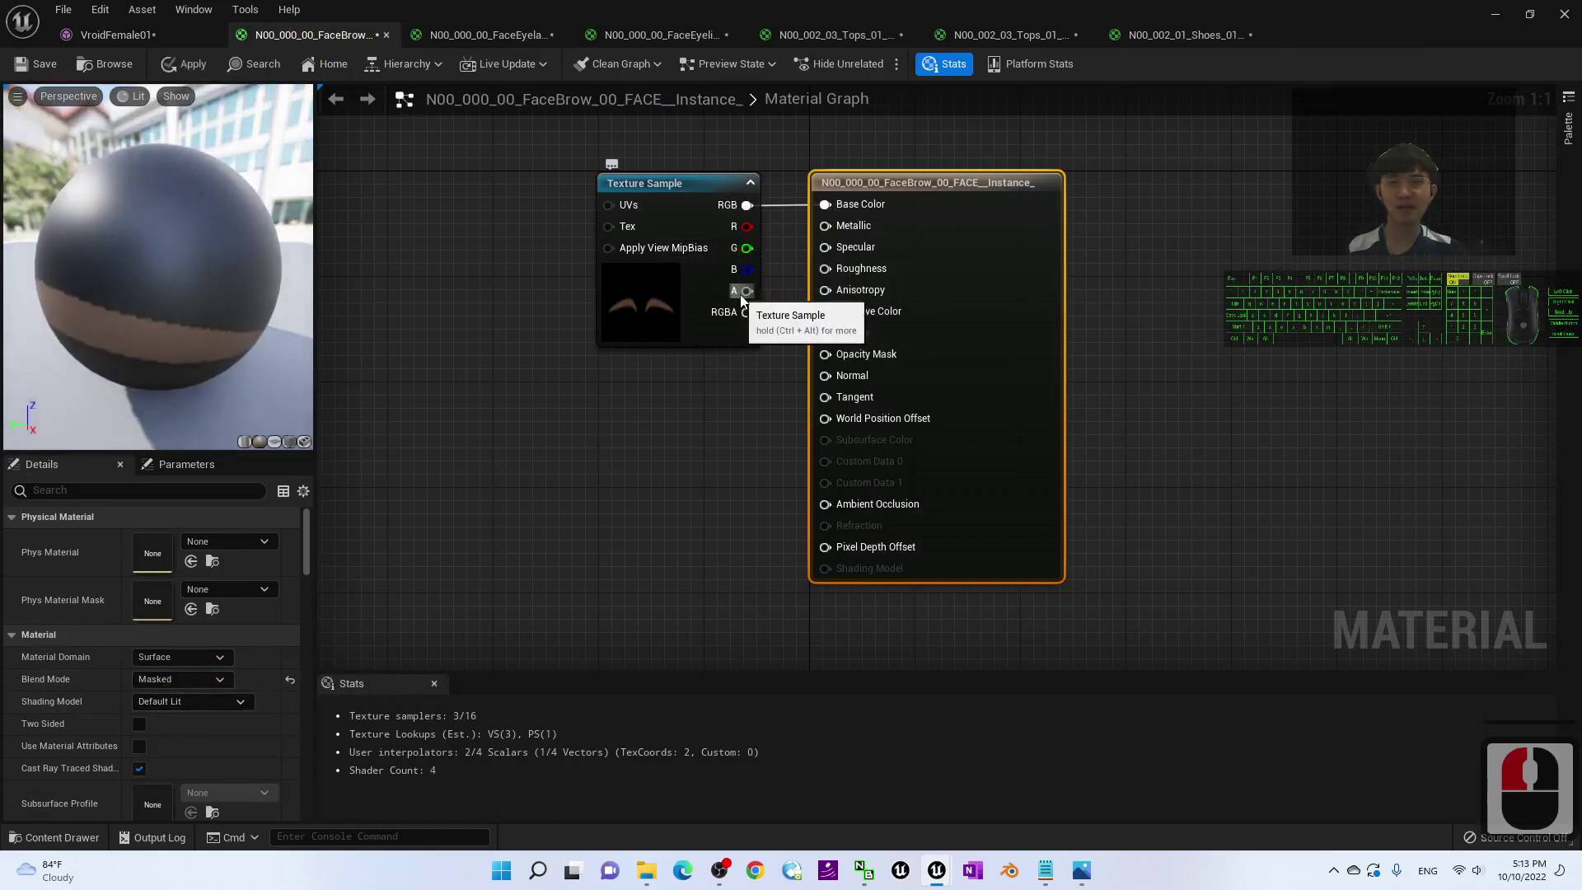
pyautogui.moveTo(742, 290); pyautogui.dragTo(826, 354)
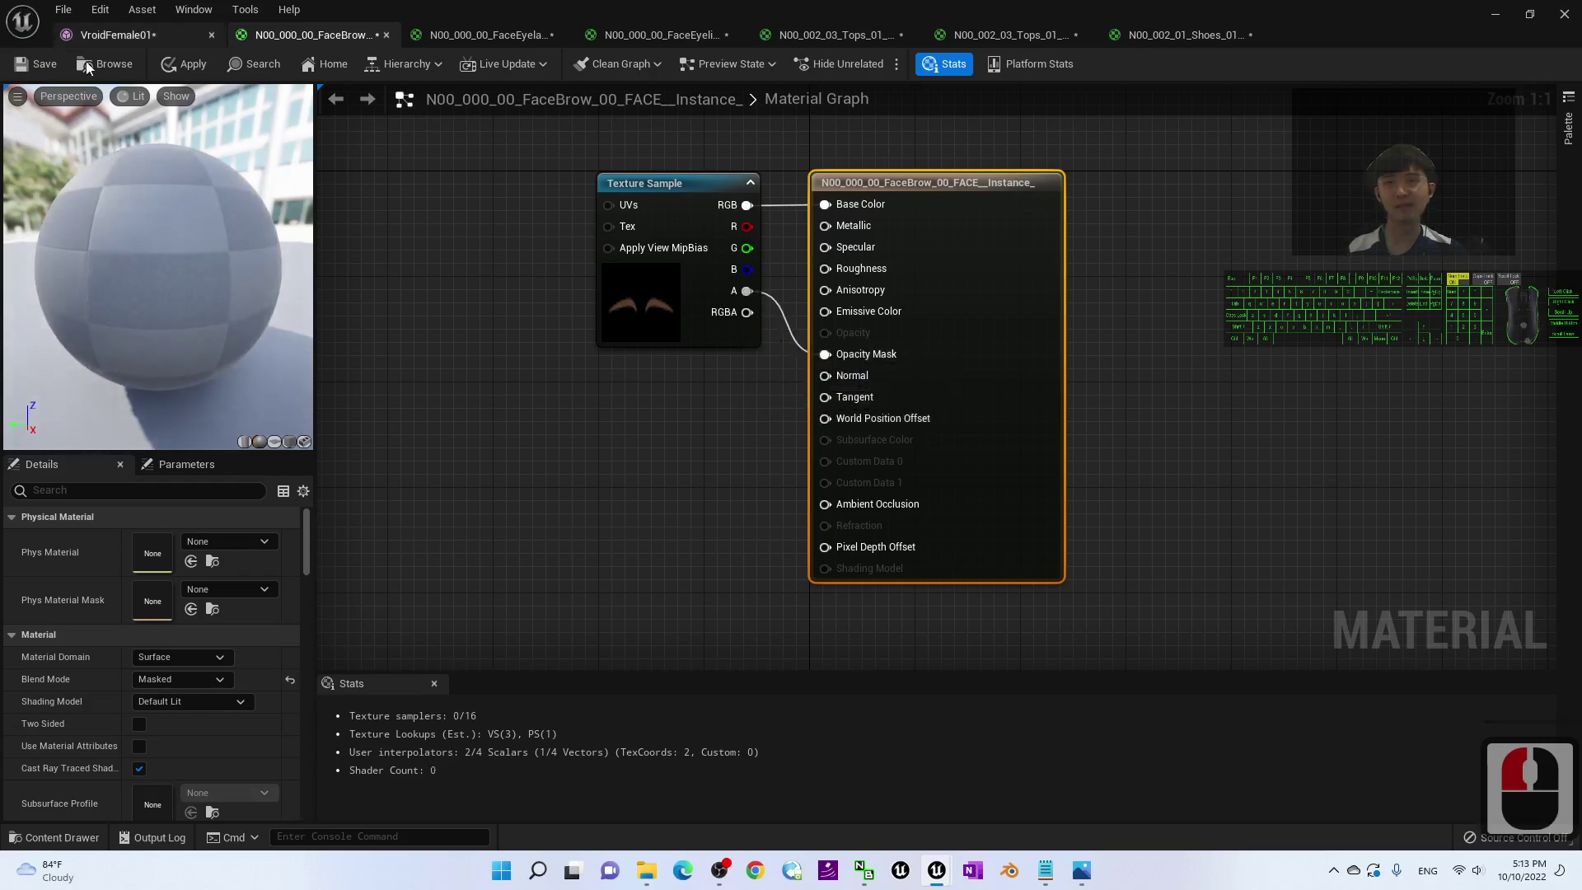
pyautogui.hotkey('ctrl', 's')
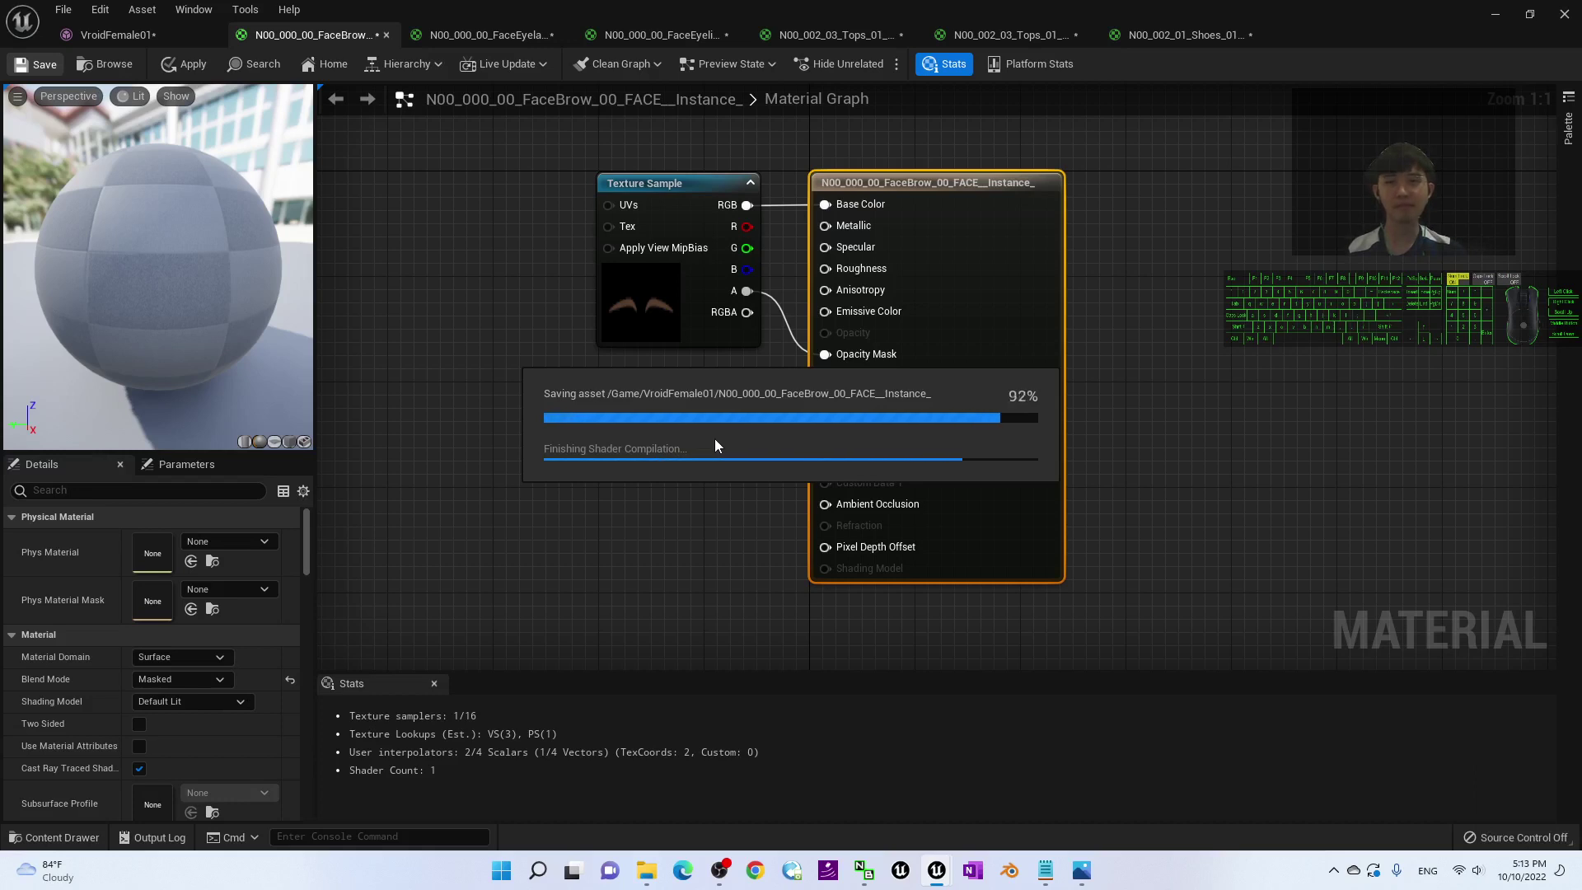
pyautogui.click(384, 37)
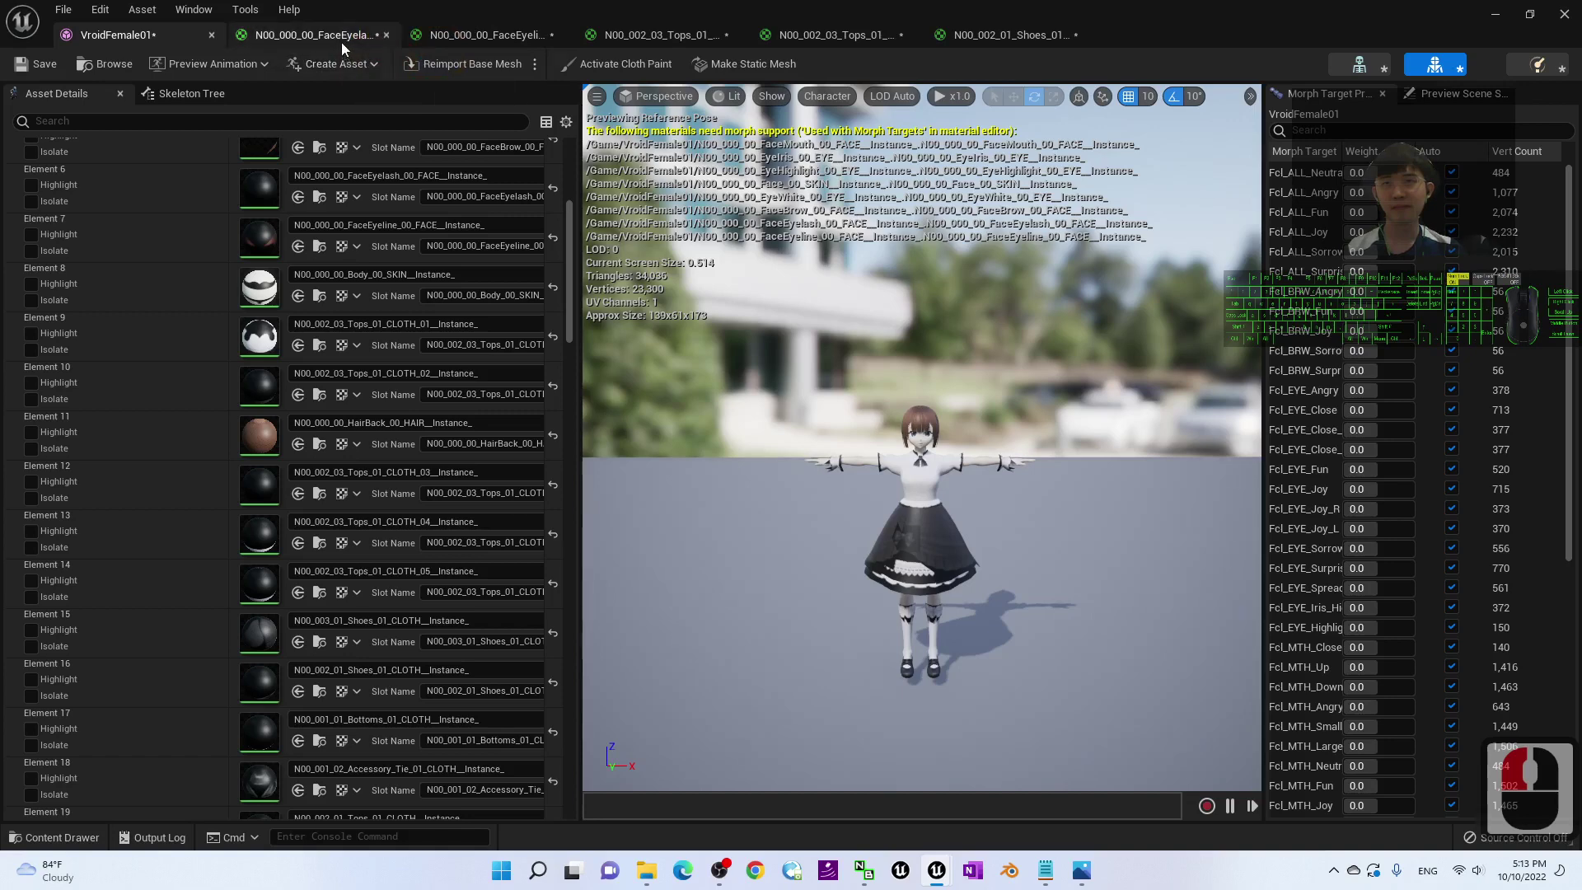
# - Set the FaceEyelash material's Blend Mode to Masked with the texture's alpha connected to Opacity Mask, and save and close it
pyautogui.click(342, 40)
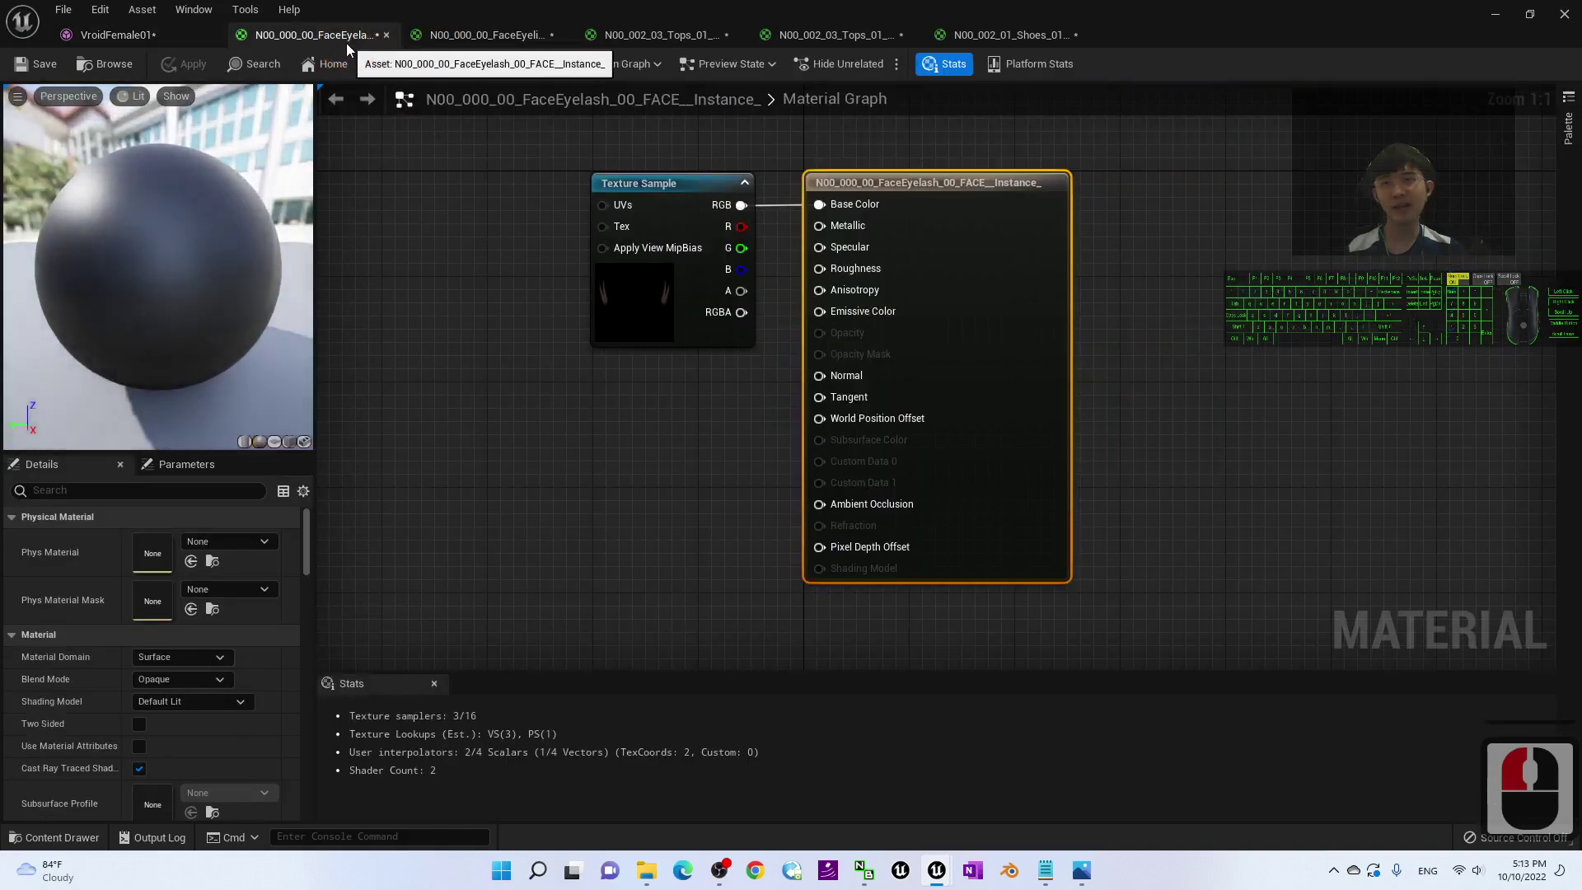
pyautogui.click(177, 679)
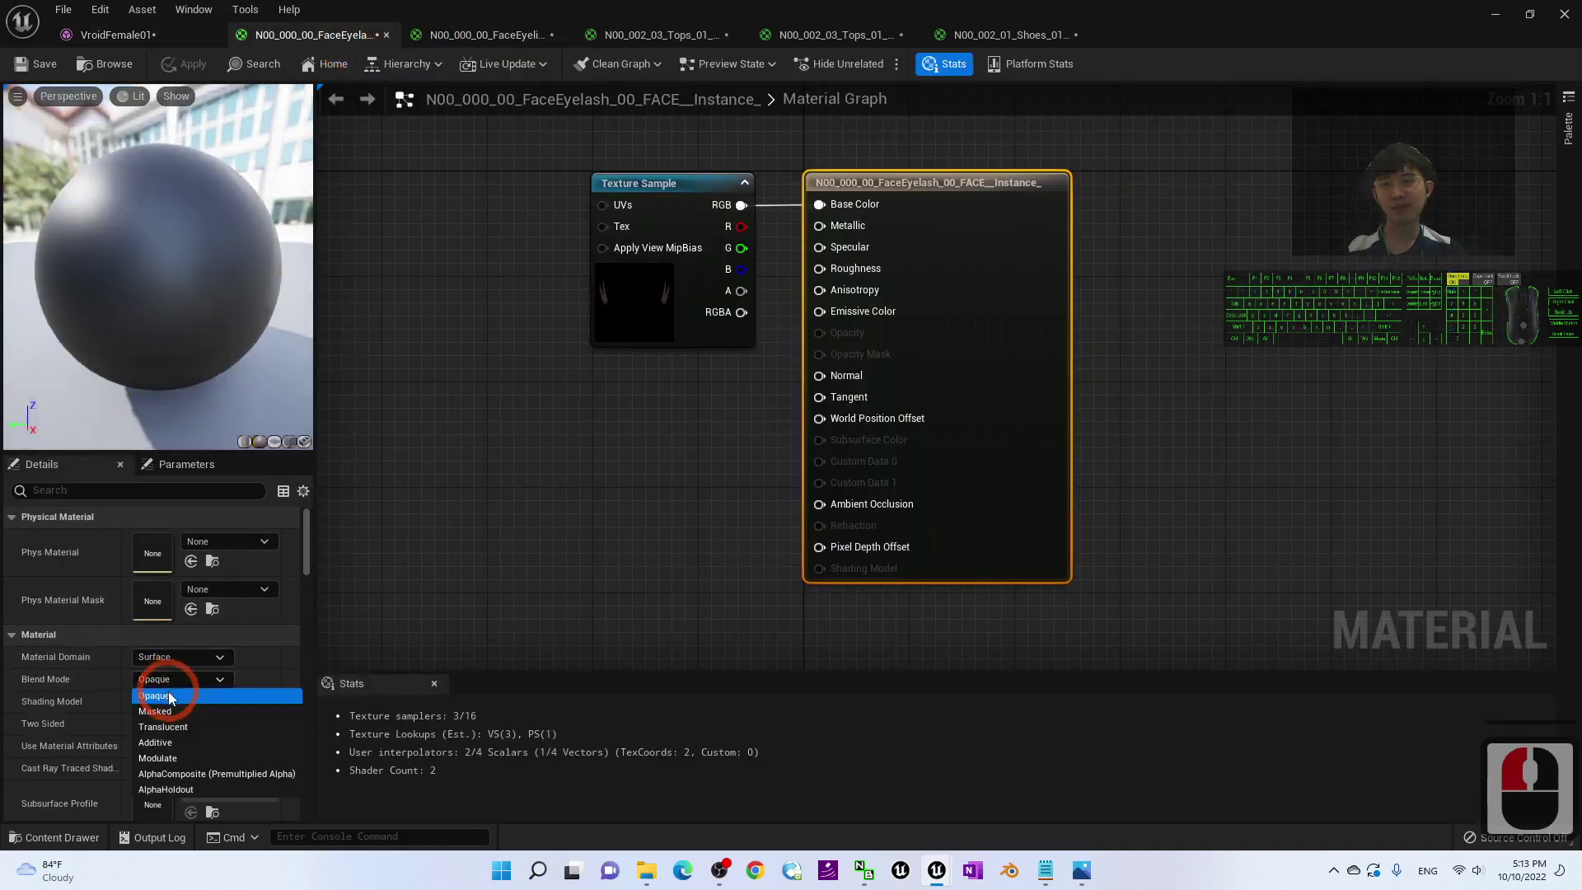
pyautogui.click(169, 710)
pyautogui.click(175, 679)
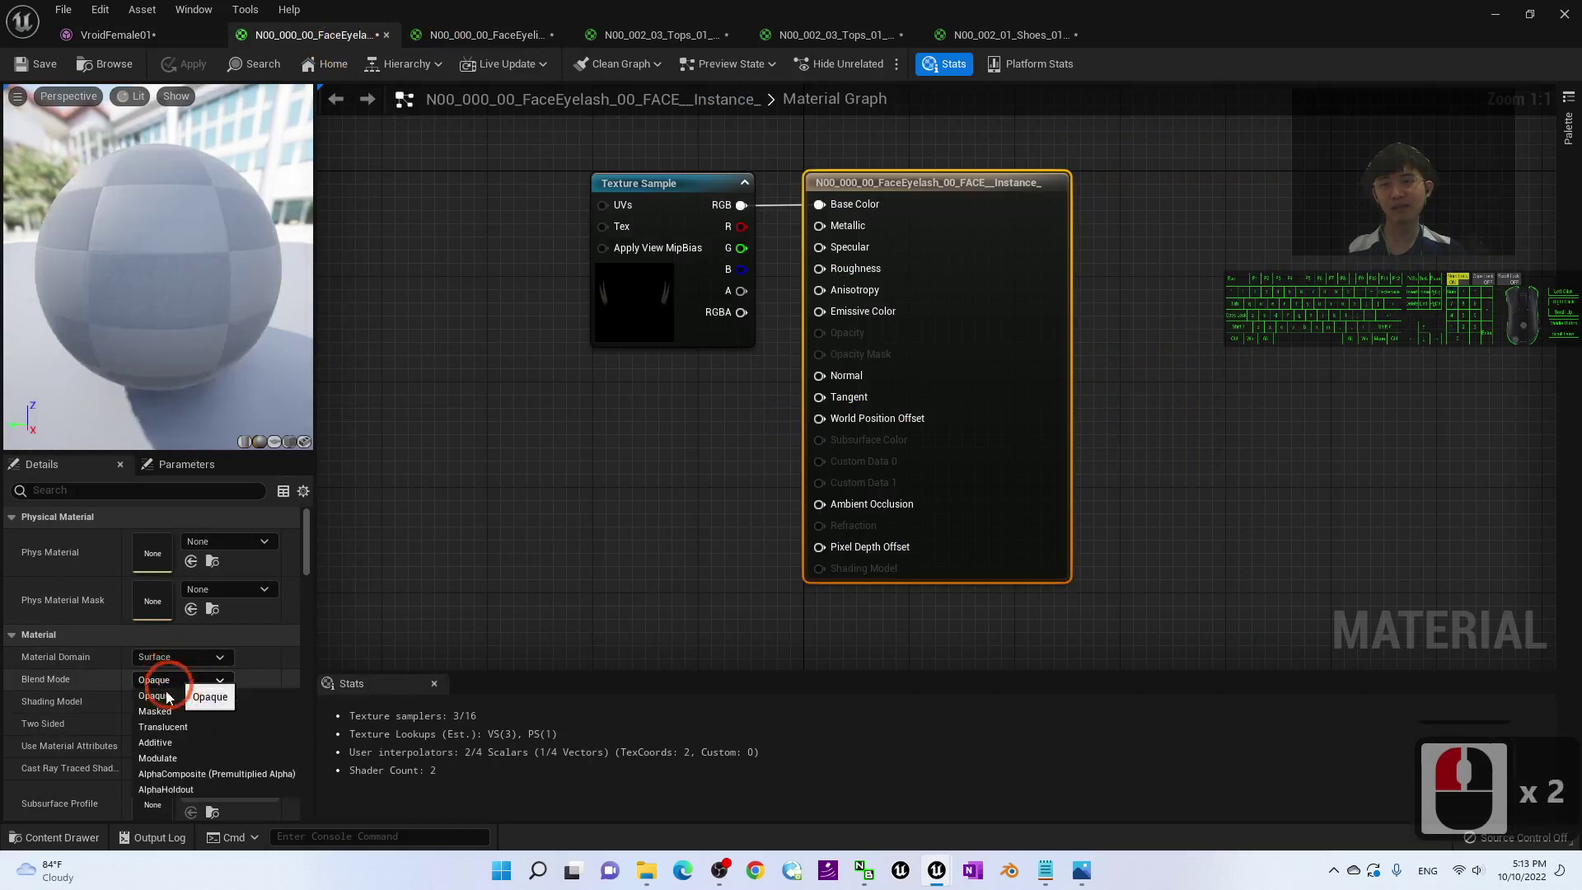
pyautogui.click(162, 709)
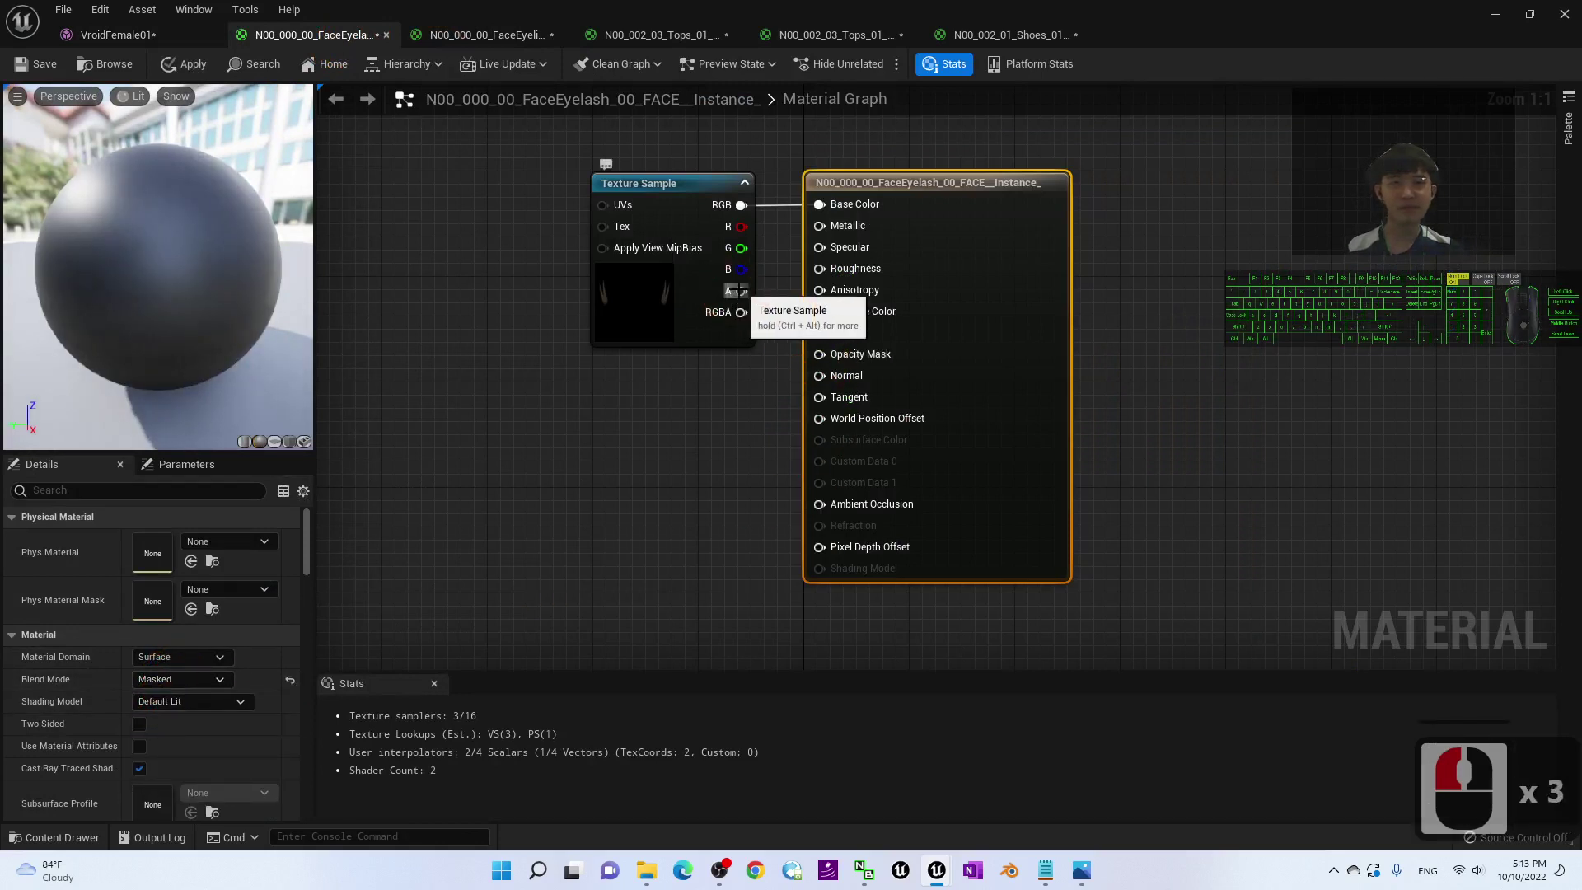
pyautogui.moveTo(739, 290); pyautogui.dragTo(819, 354)
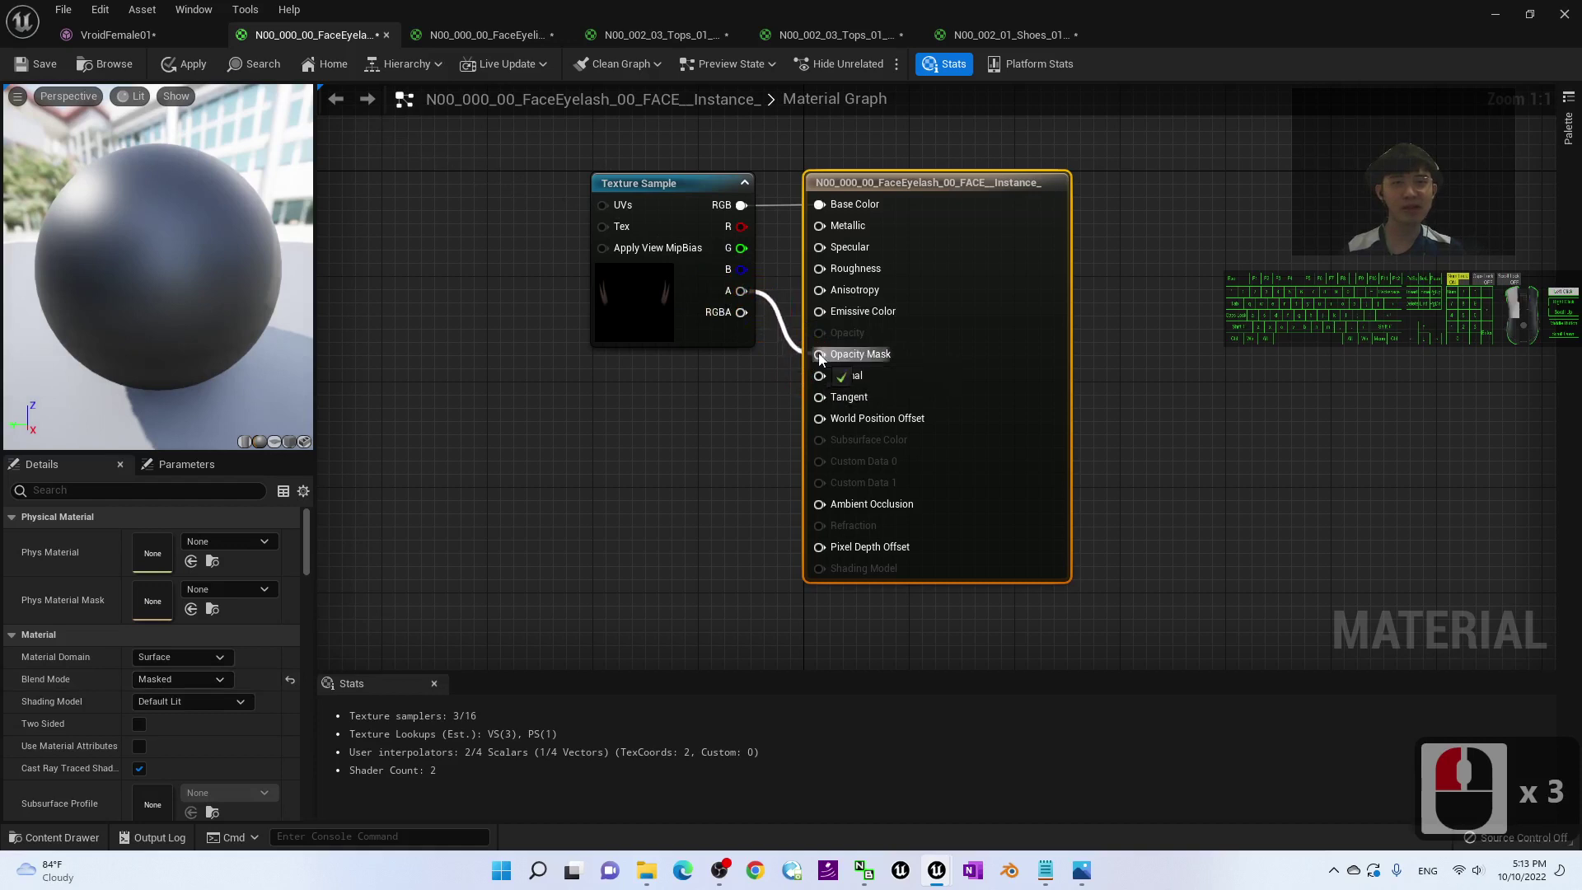
pyautogui.click(40, 65)
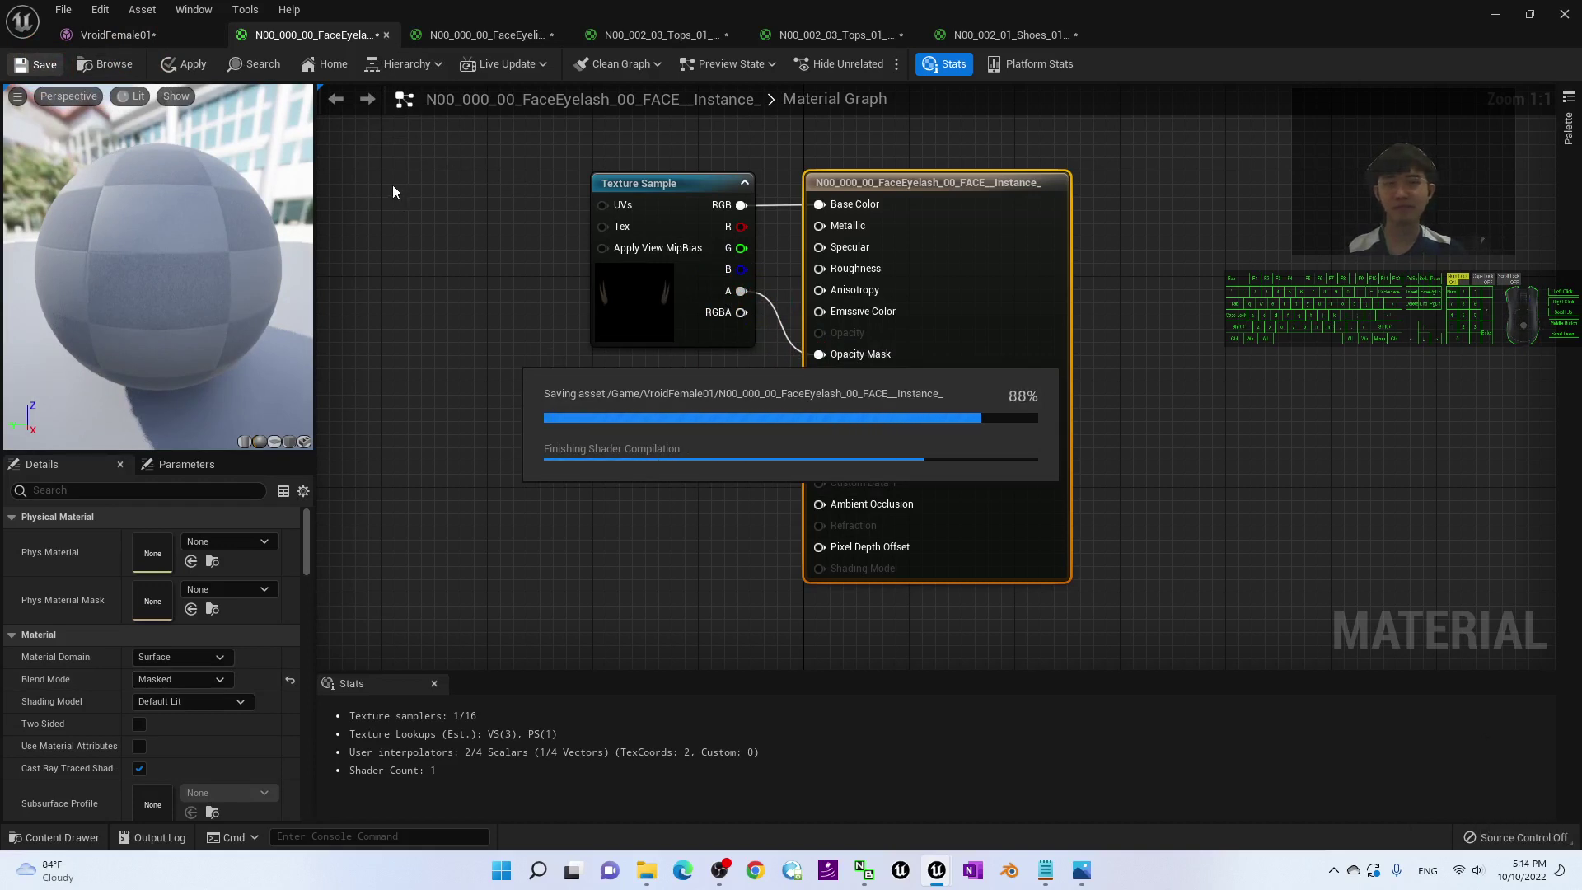
pyautogui.click(388, 37)
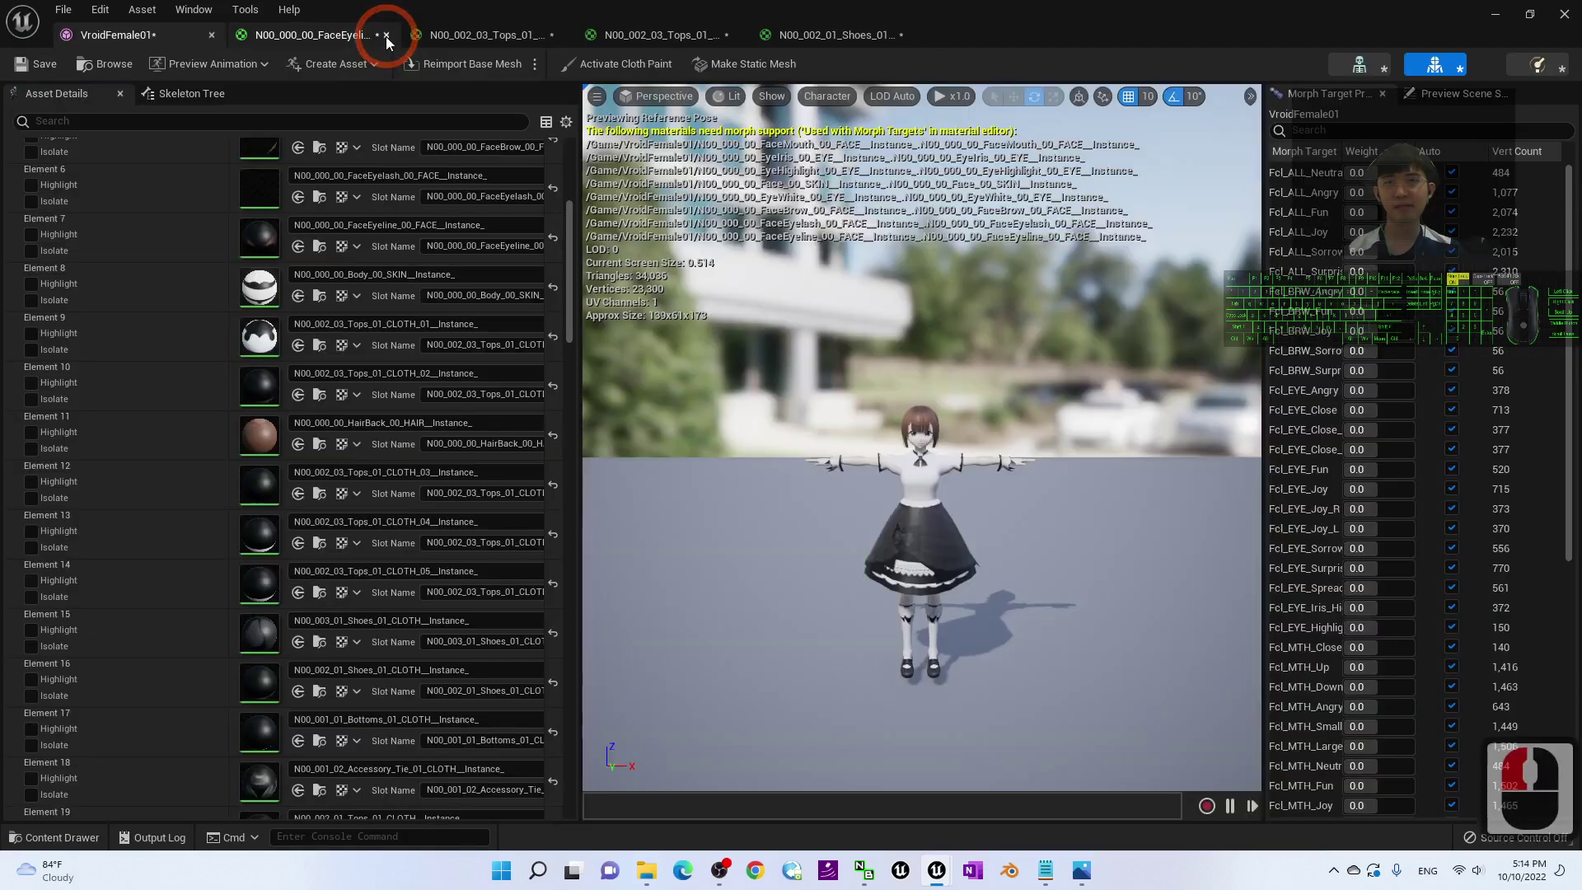
# - Set the FaceEyeline material's Blend Mode to Masked with the texture's alpha connected to Opacity Mask, and save and close it
pyautogui.click(328, 38)
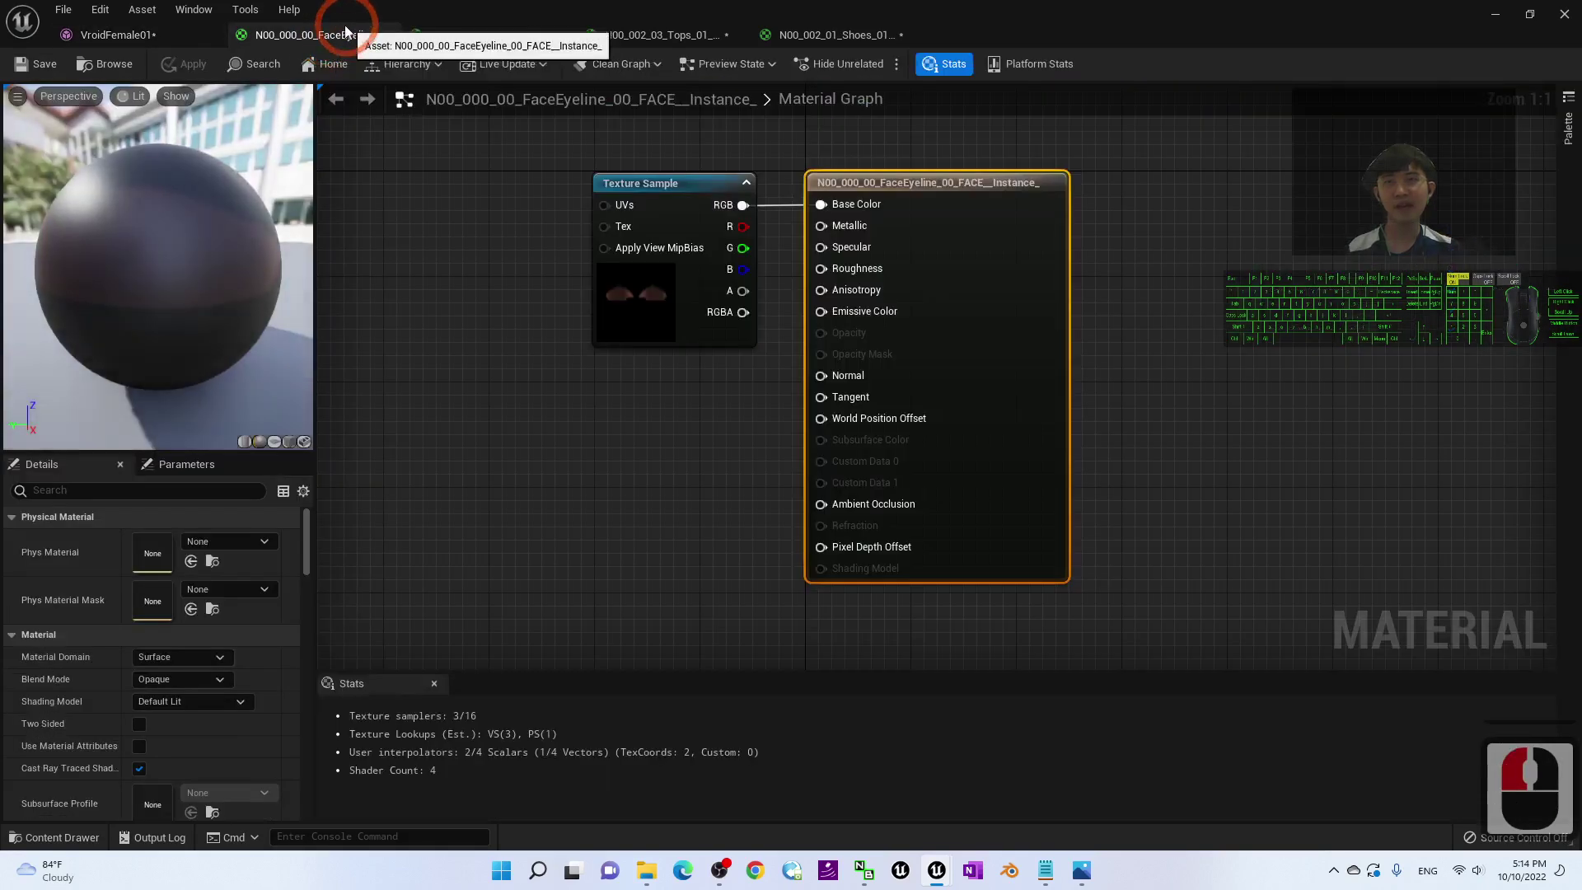
pyautogui.click(332, 28)
pyautogui.click(188, 678)
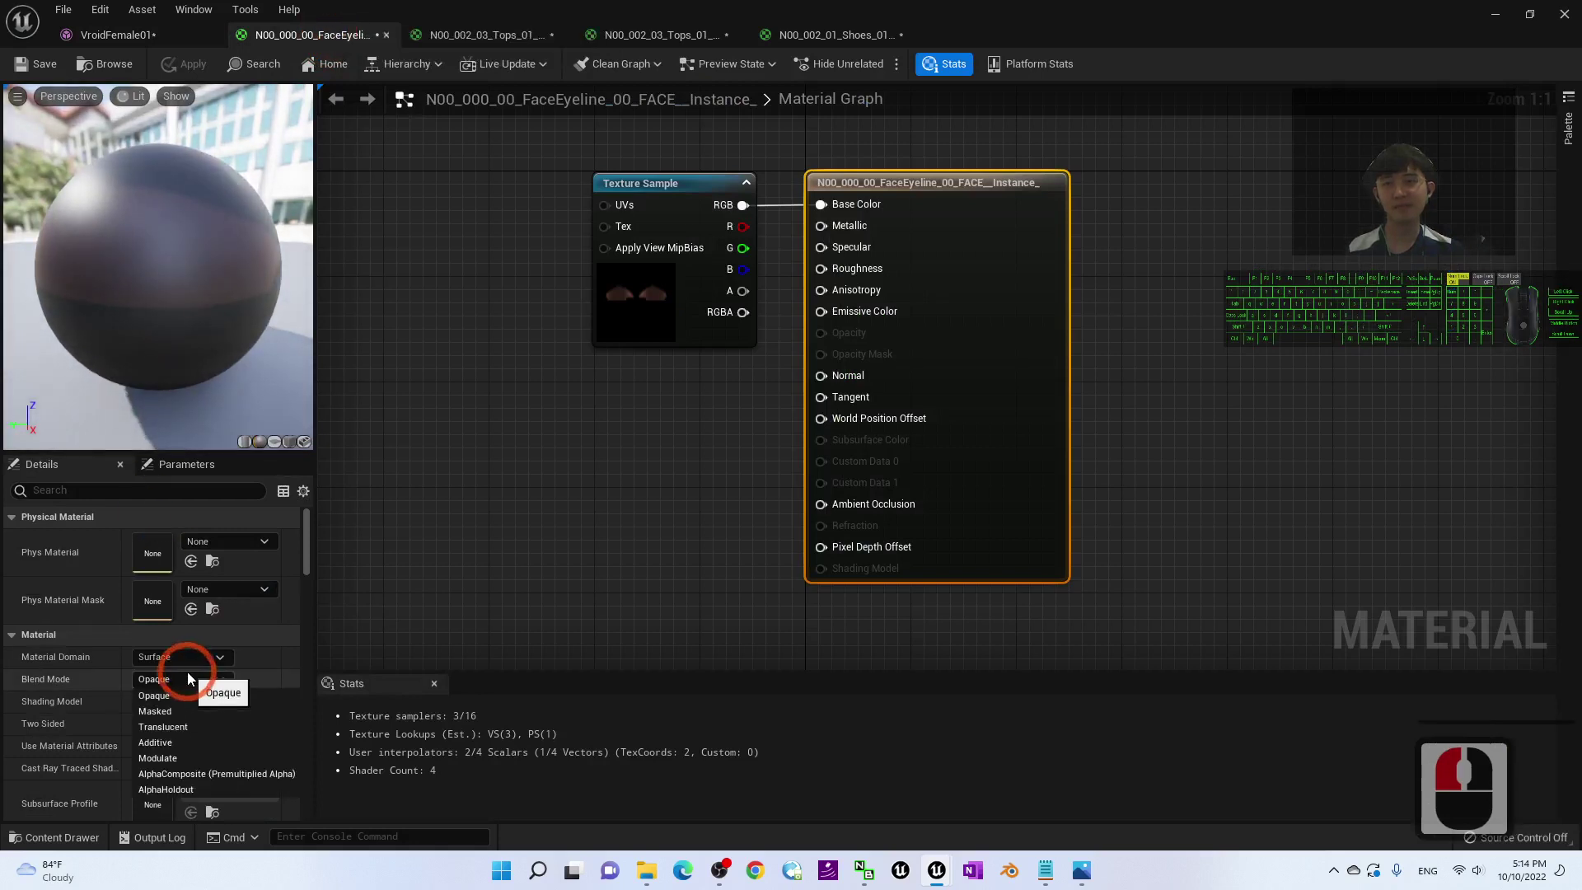
pyautogui.click(156, 711)
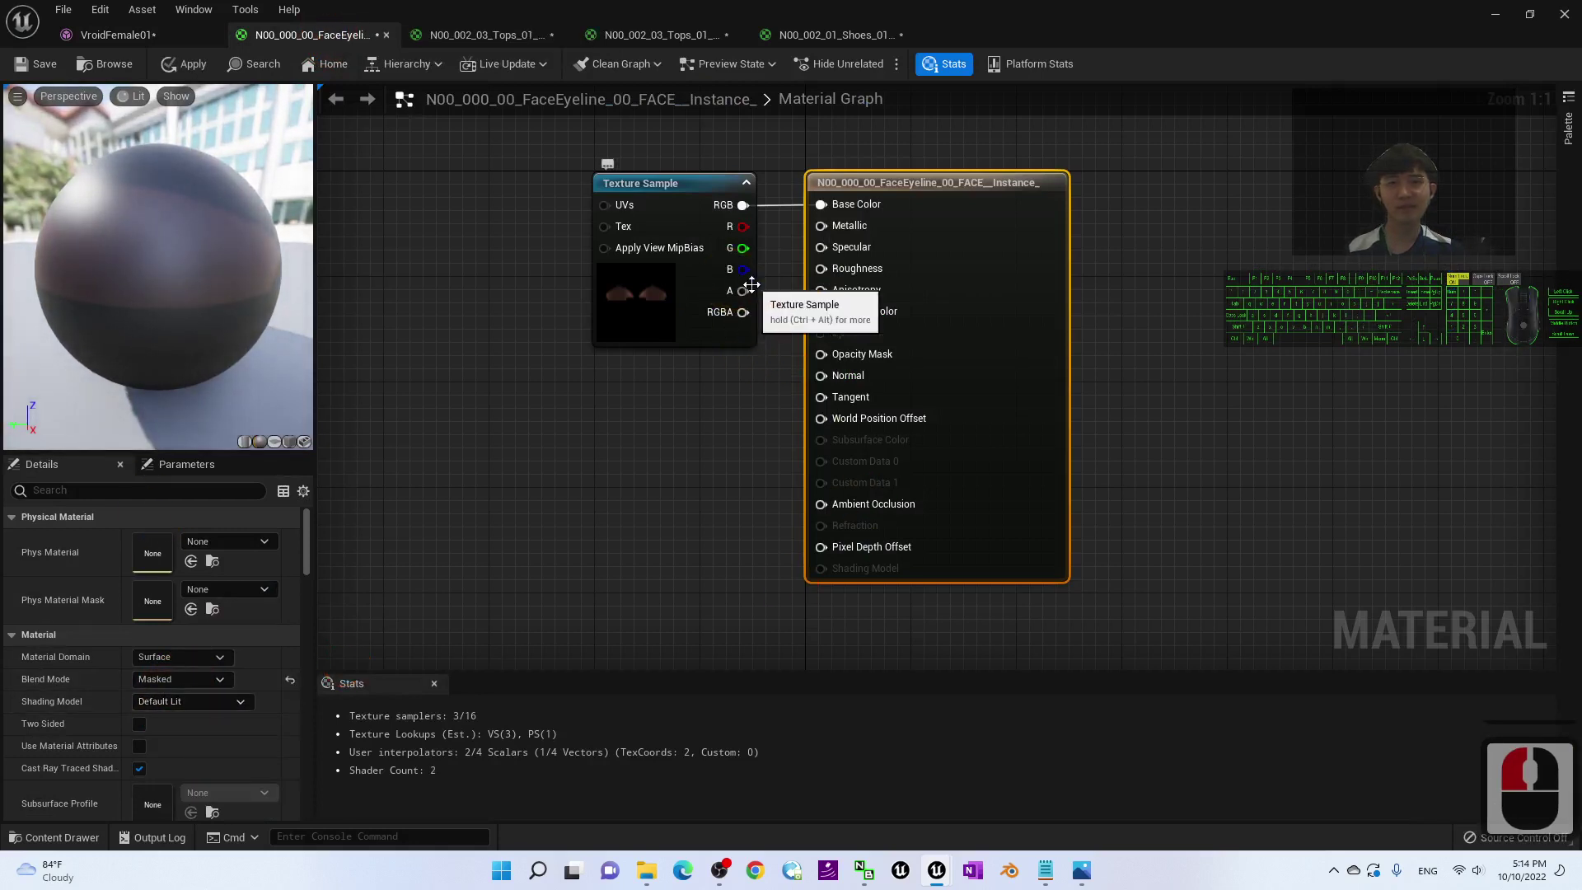
pyautogui.moveTo(742, 291); pyautogui.dragTo(822, 356)
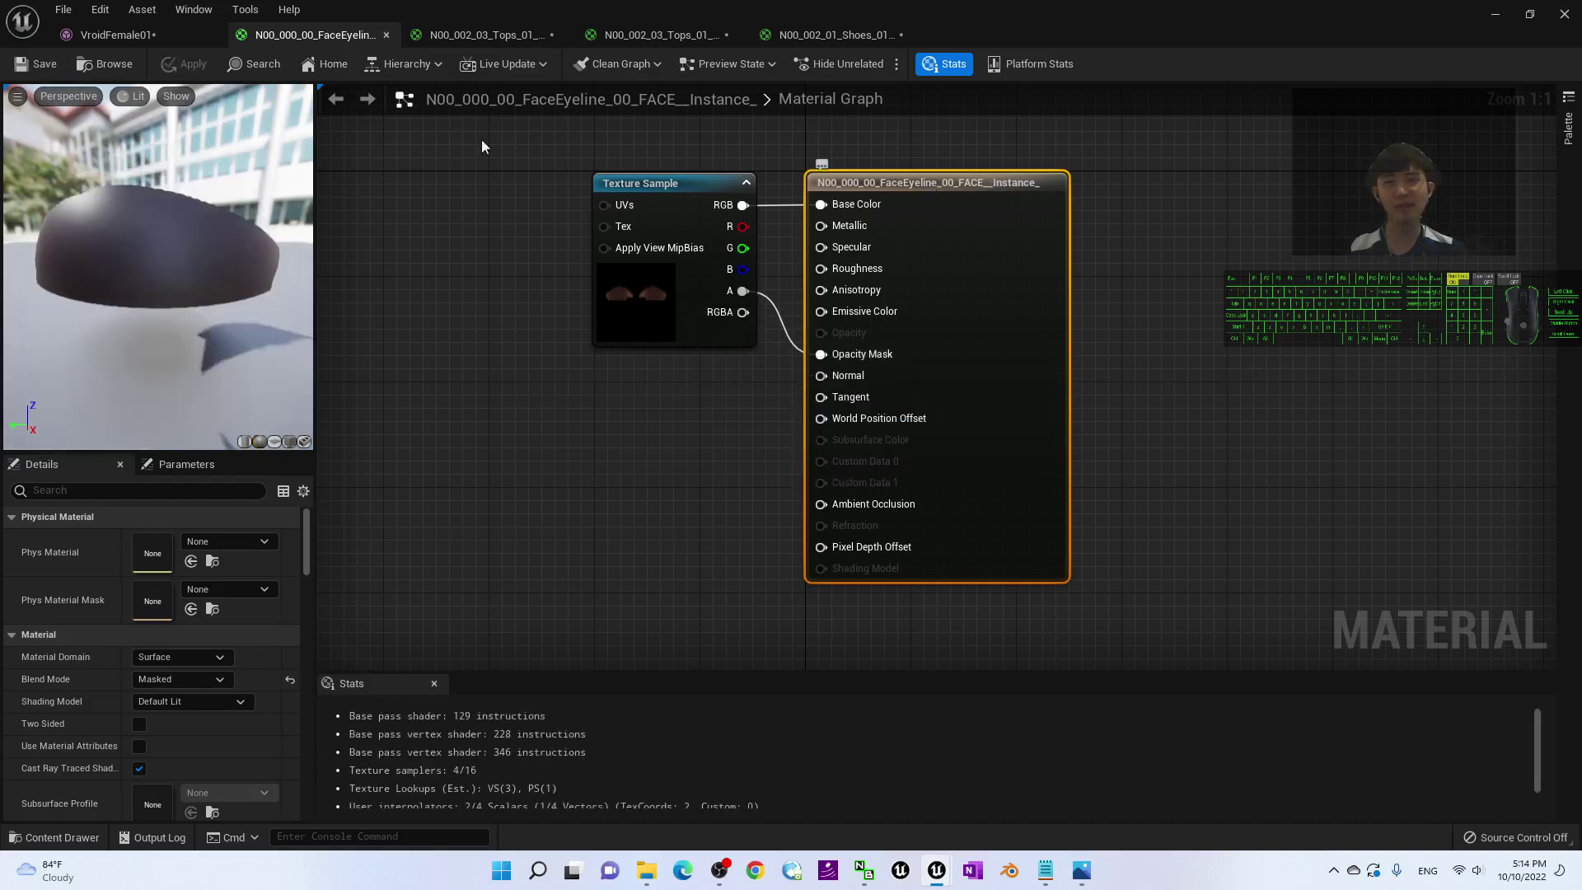
pyautogui.click(358, 37)
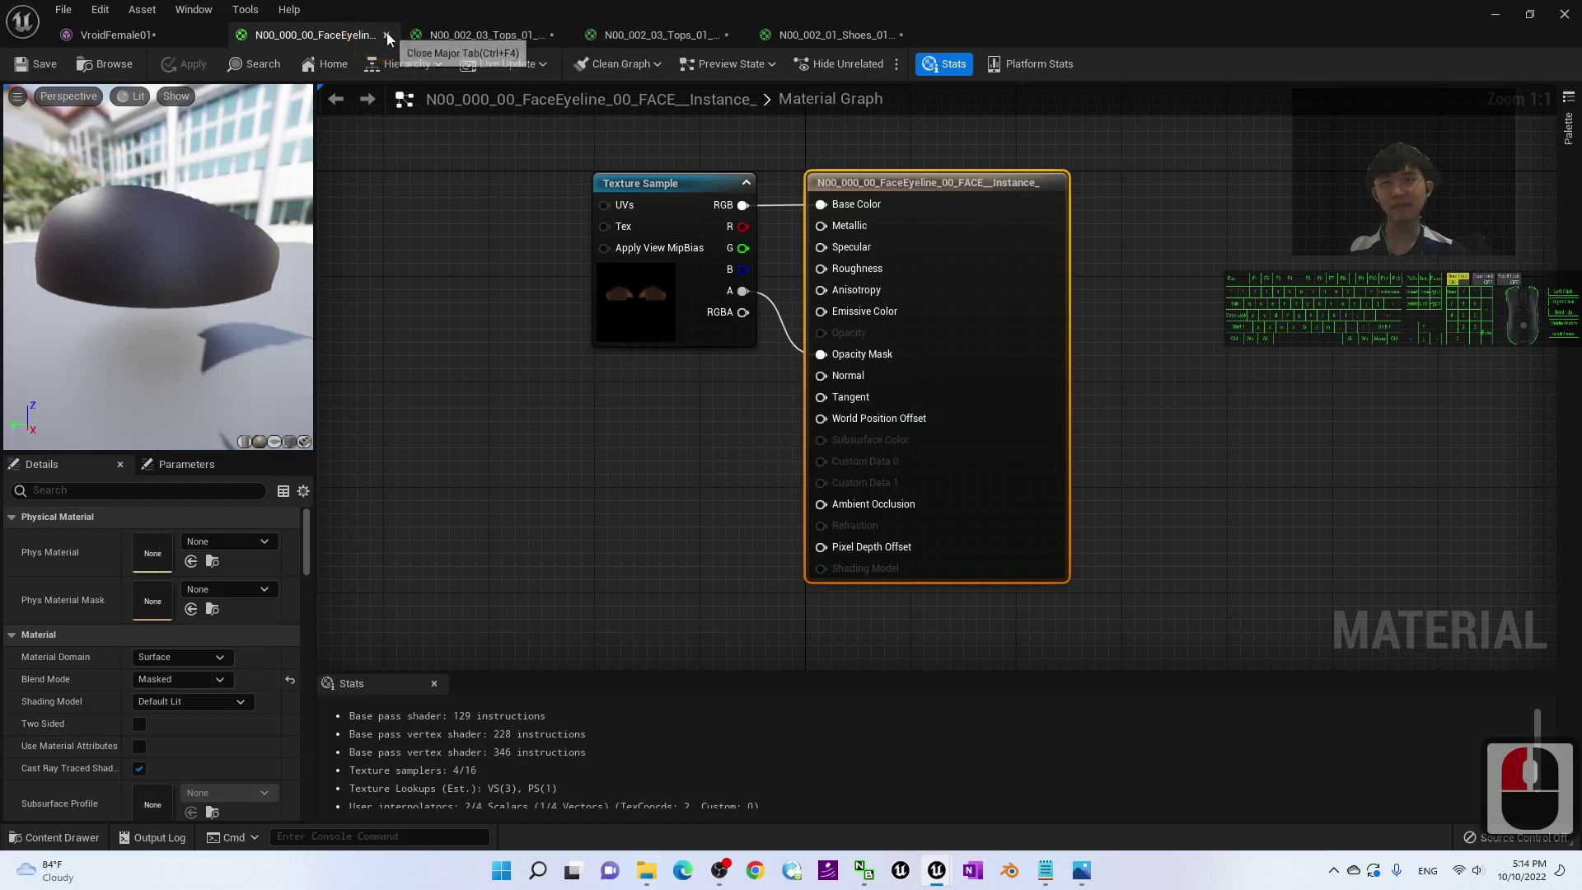
pyautogui.click(387, 34)
# - Set the N00_002_03_Tops_01_CLOTH_01 material's Blend Mode to Masked, connect the texture's alpha to Opacity Mask, and save it
pyautogui.click(315, 37)
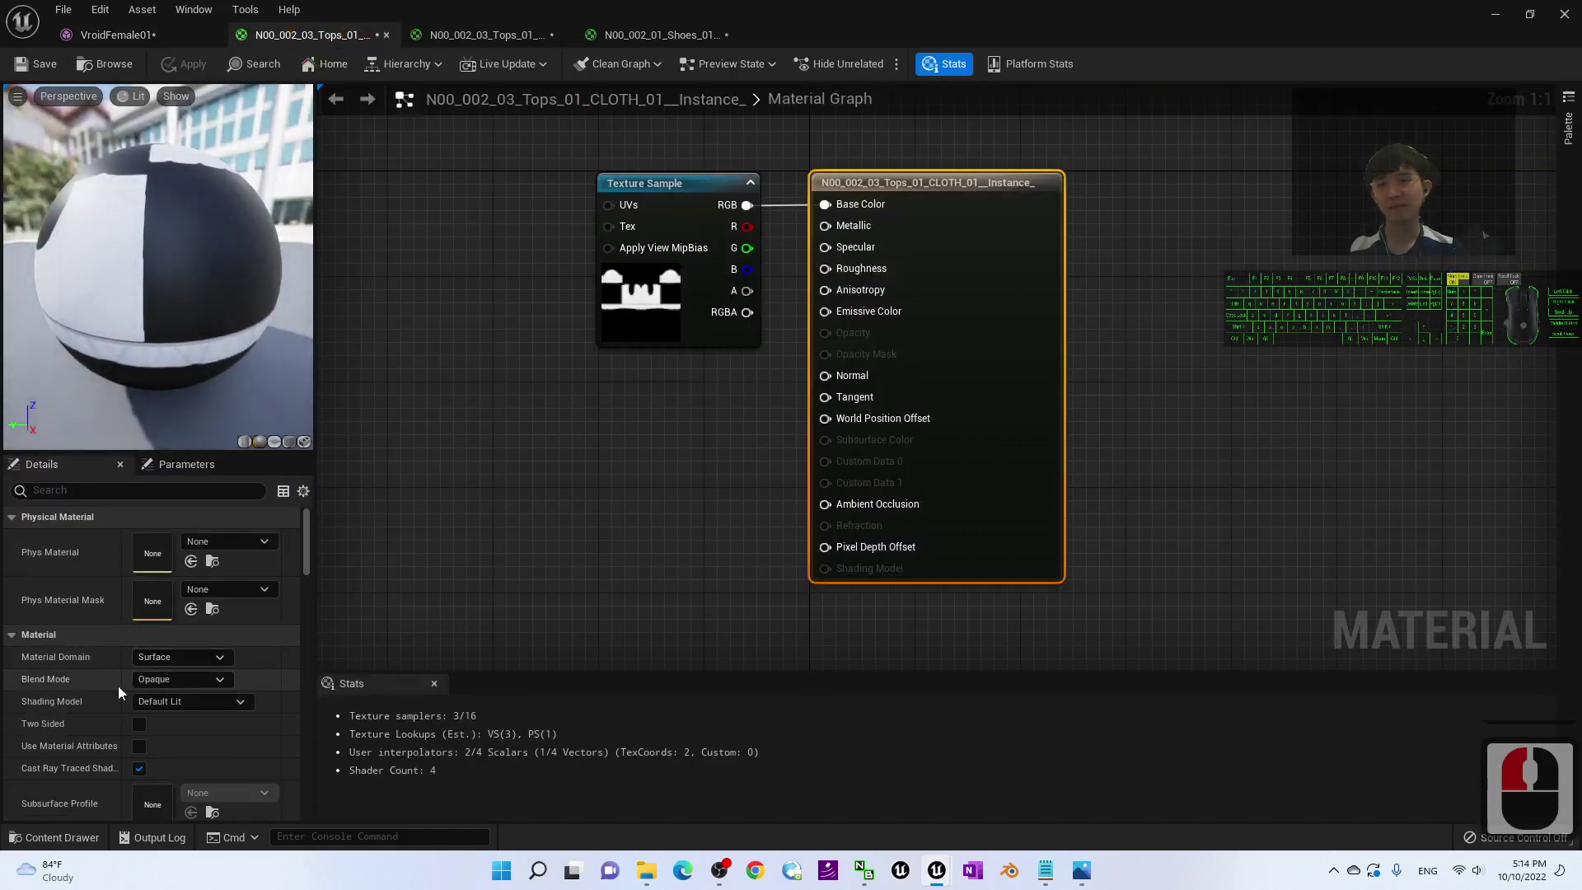
pyautogui.click(170, 685)
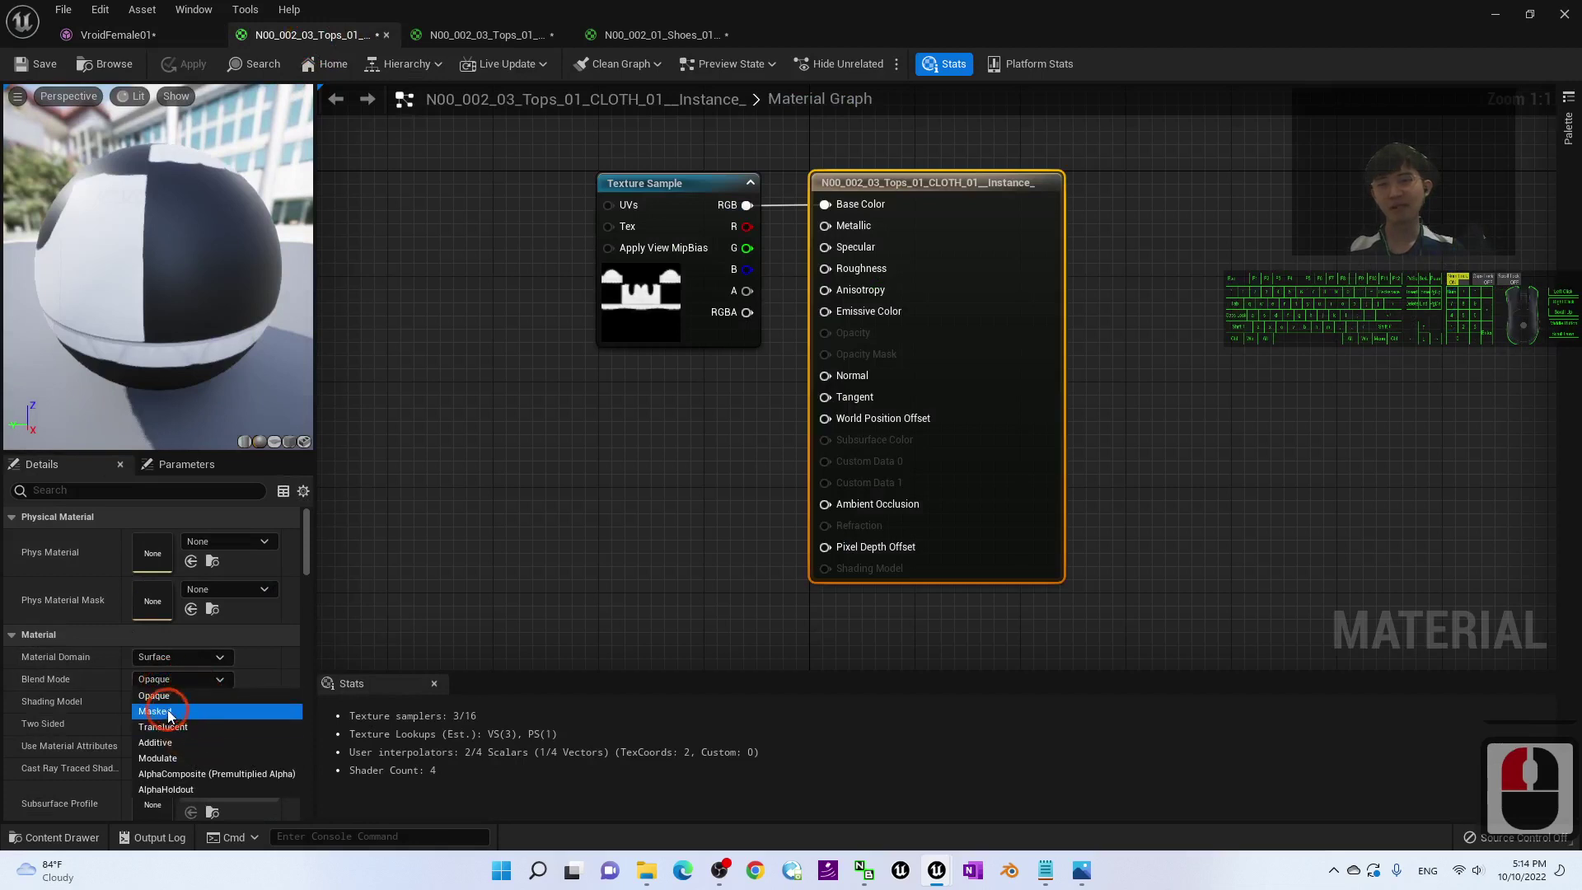
pyautogui.click(158, 711)
pyautogui.moveTo(746, 291); pyautogui.dragTo(824, 356)
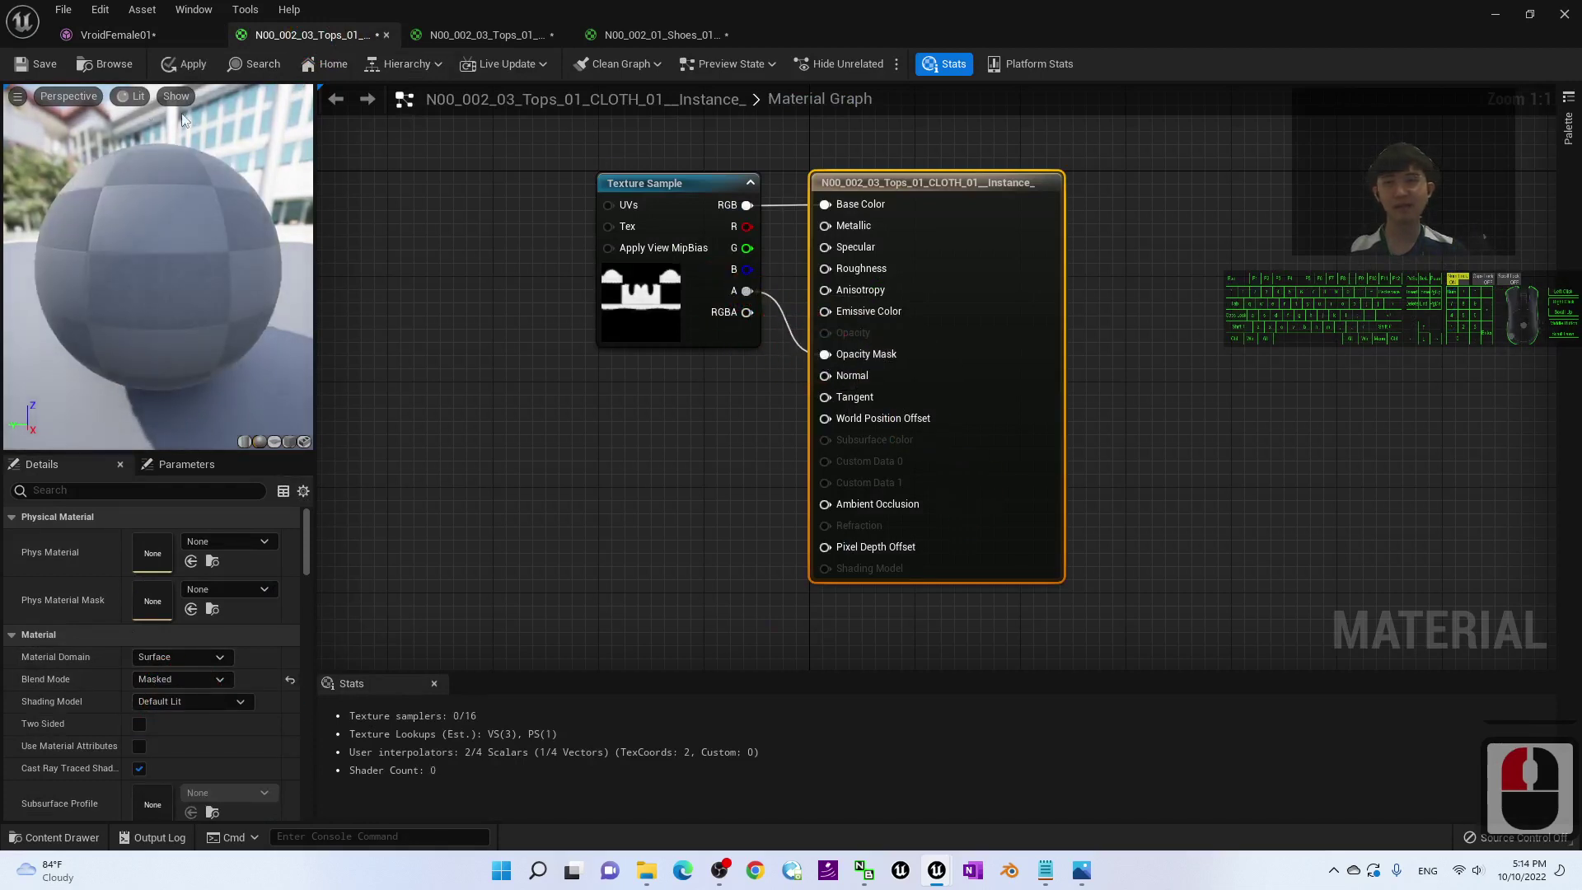
pyautogui.click(30, 70)
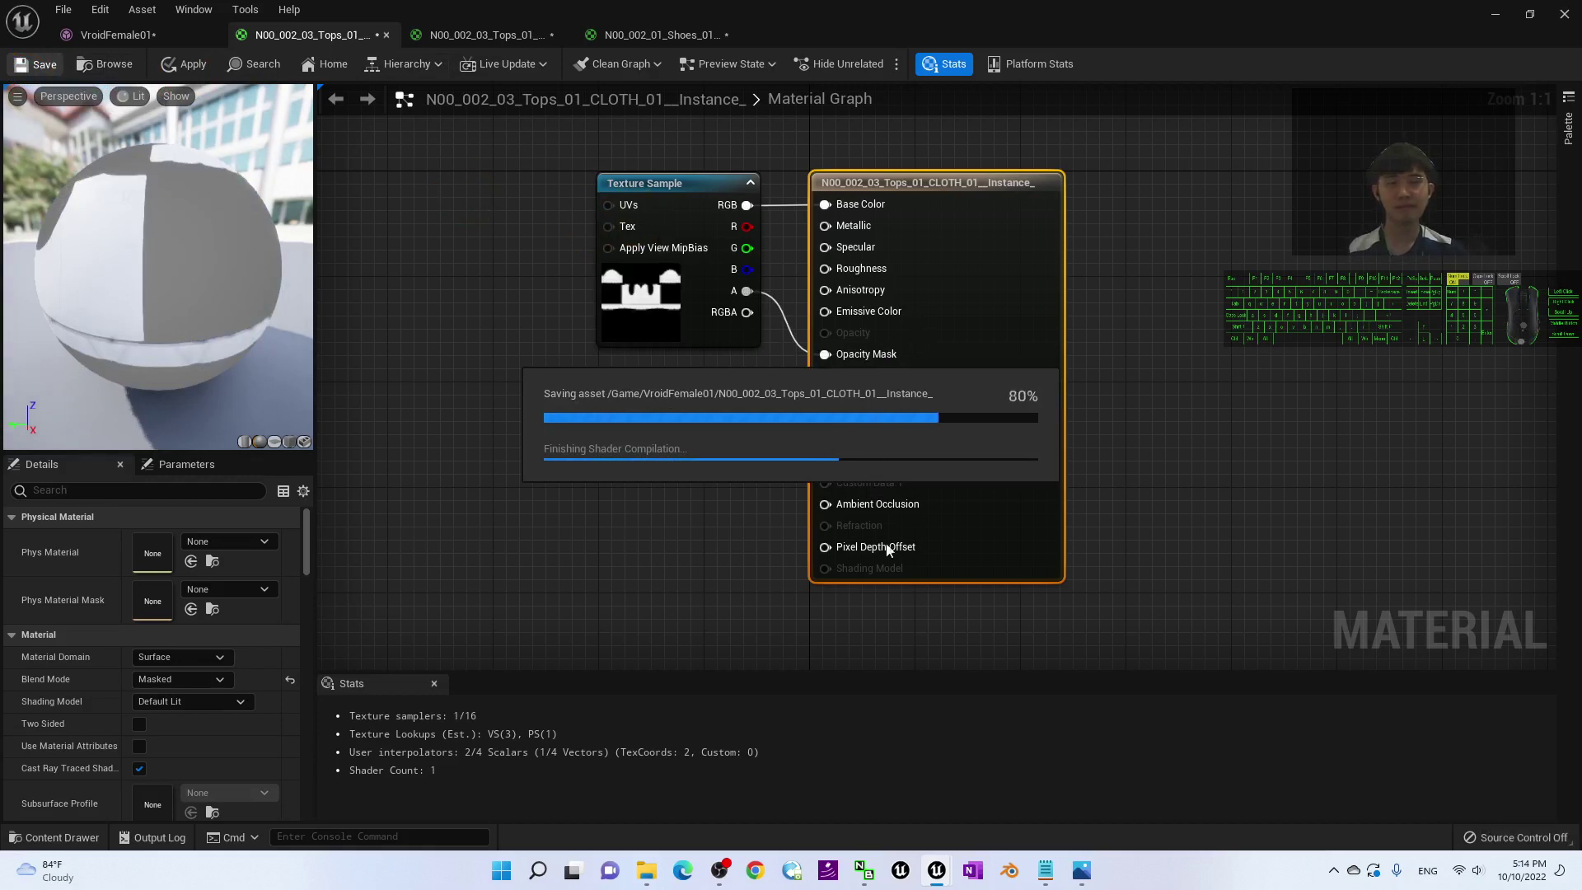
pyautogui.click(722, 873)
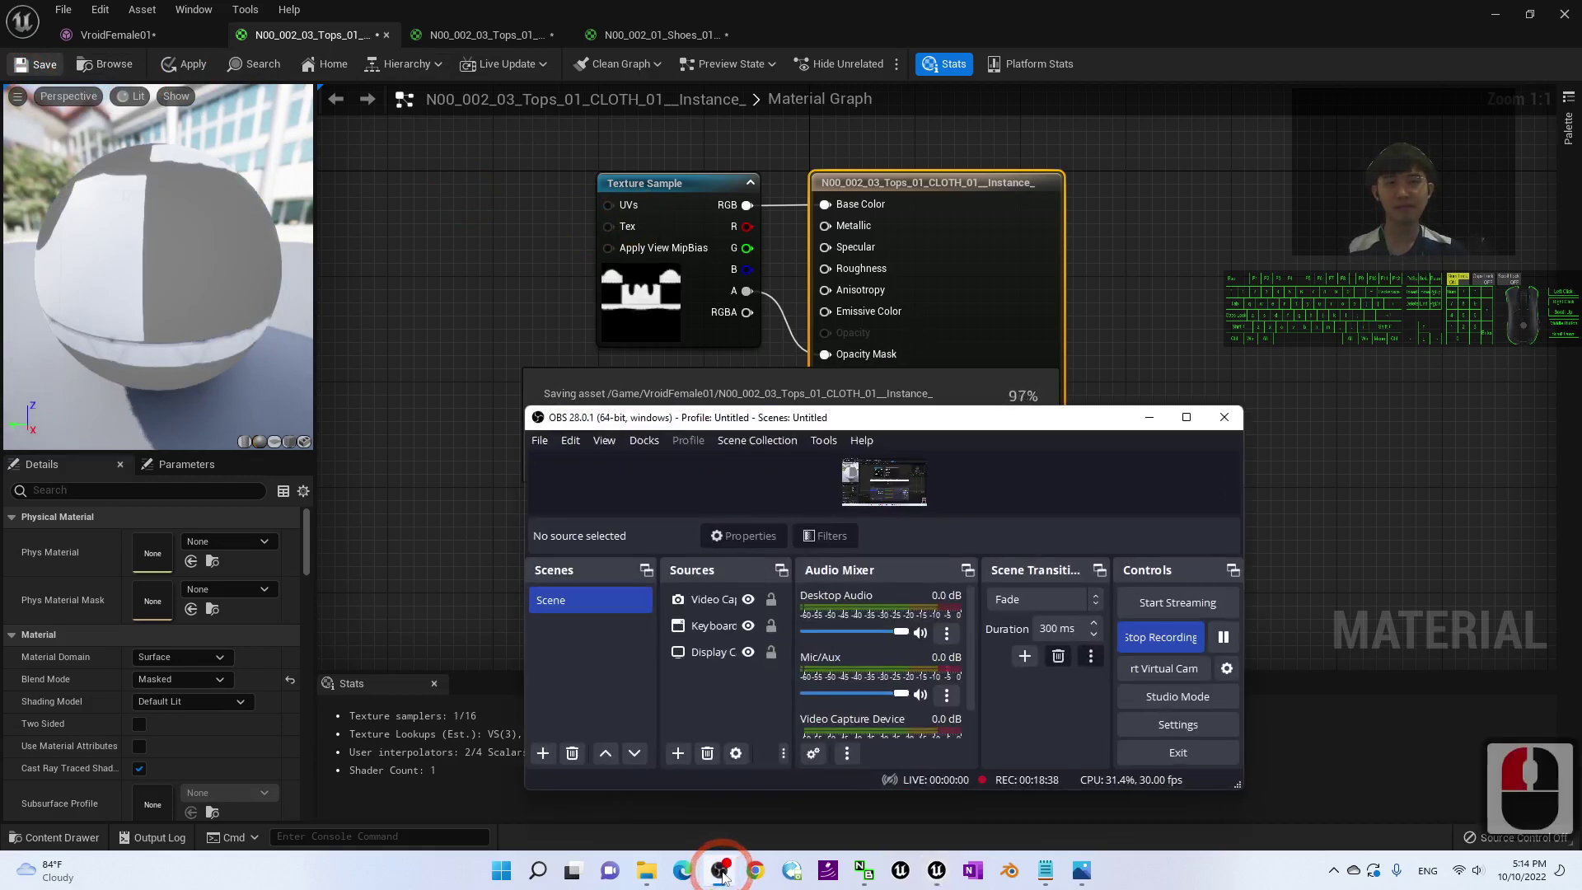
pyautogui.moveTo(521, 404); pyautogui.dragTo(442, 262)
pyautogui.click(1151, 273)
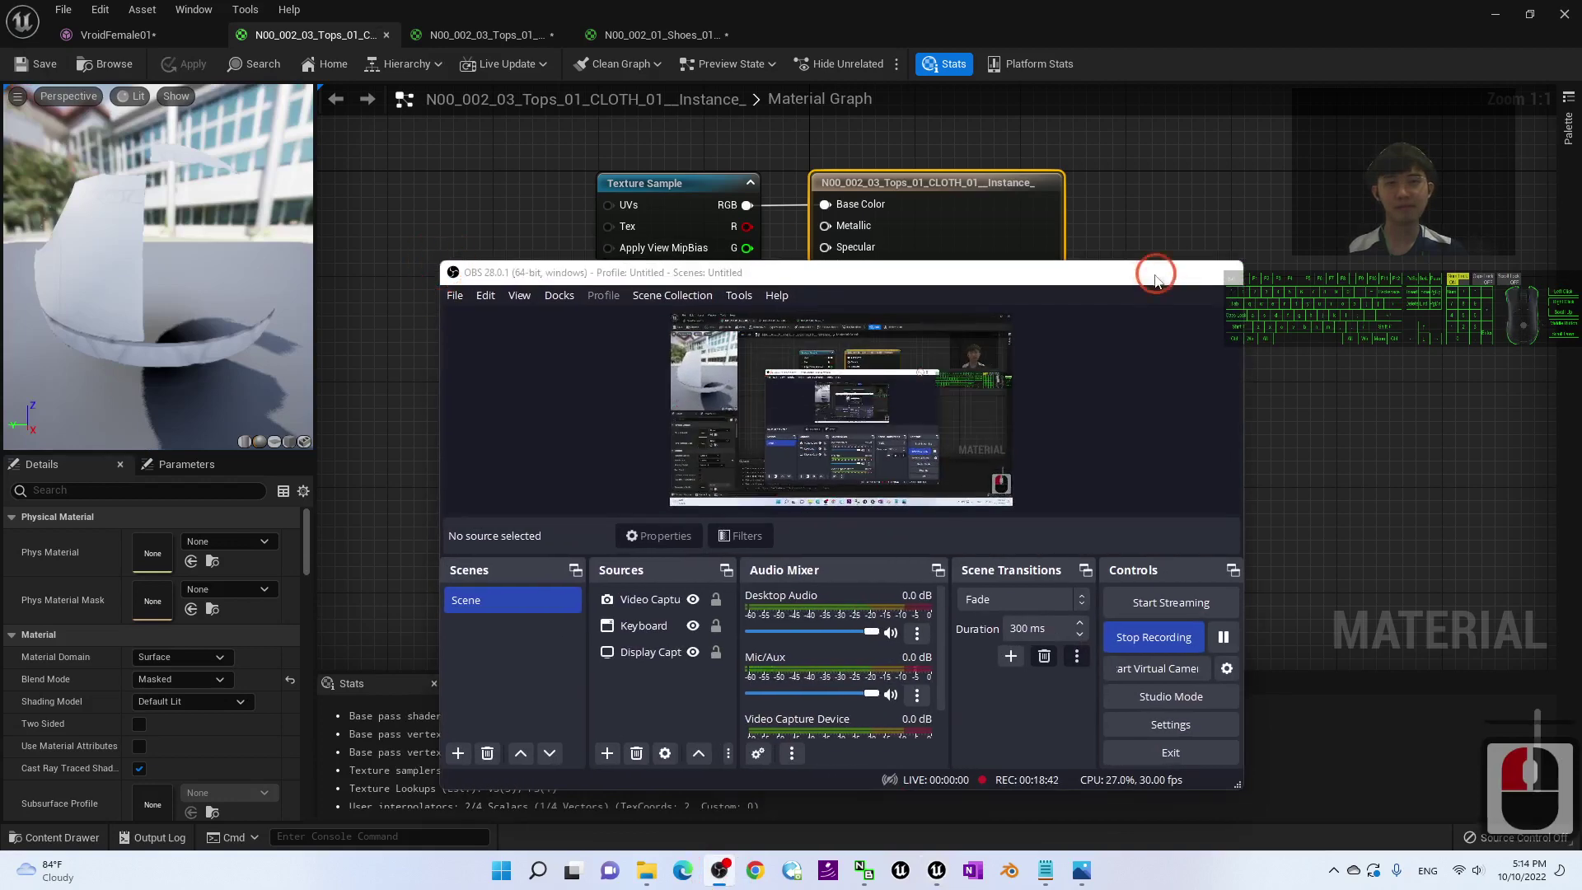
# - Set the Tops_01_CLOTH_02 material's Blend Mode to Masked with the texture's alpha connected to Opacity Mask, save it, and close the open material editors
pyautogui.click(385, 35)
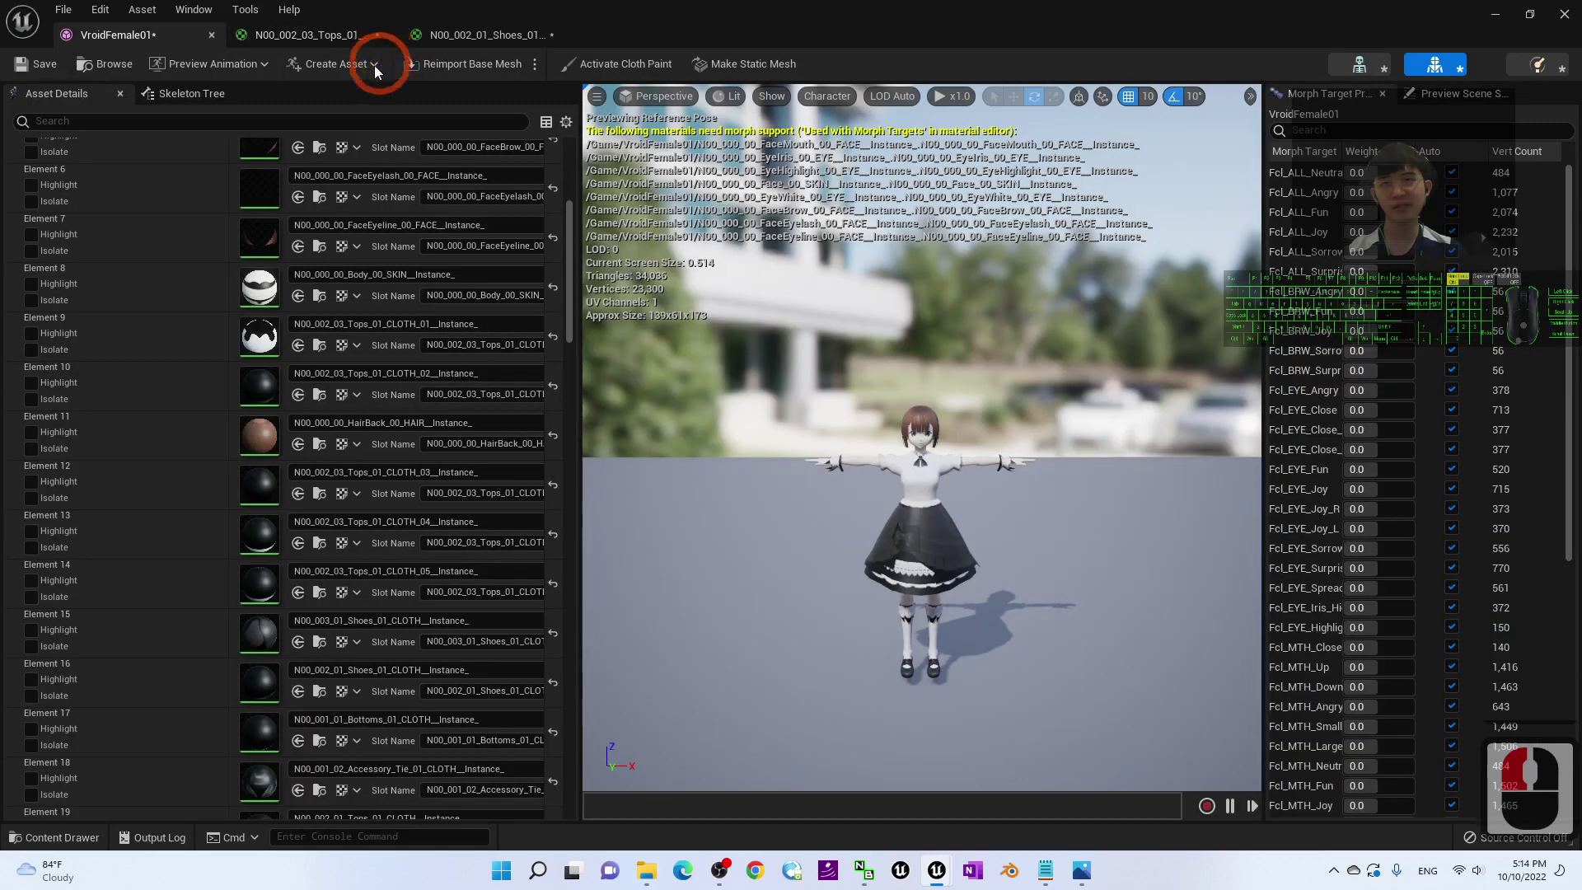
pyautogui.click(341, 34)
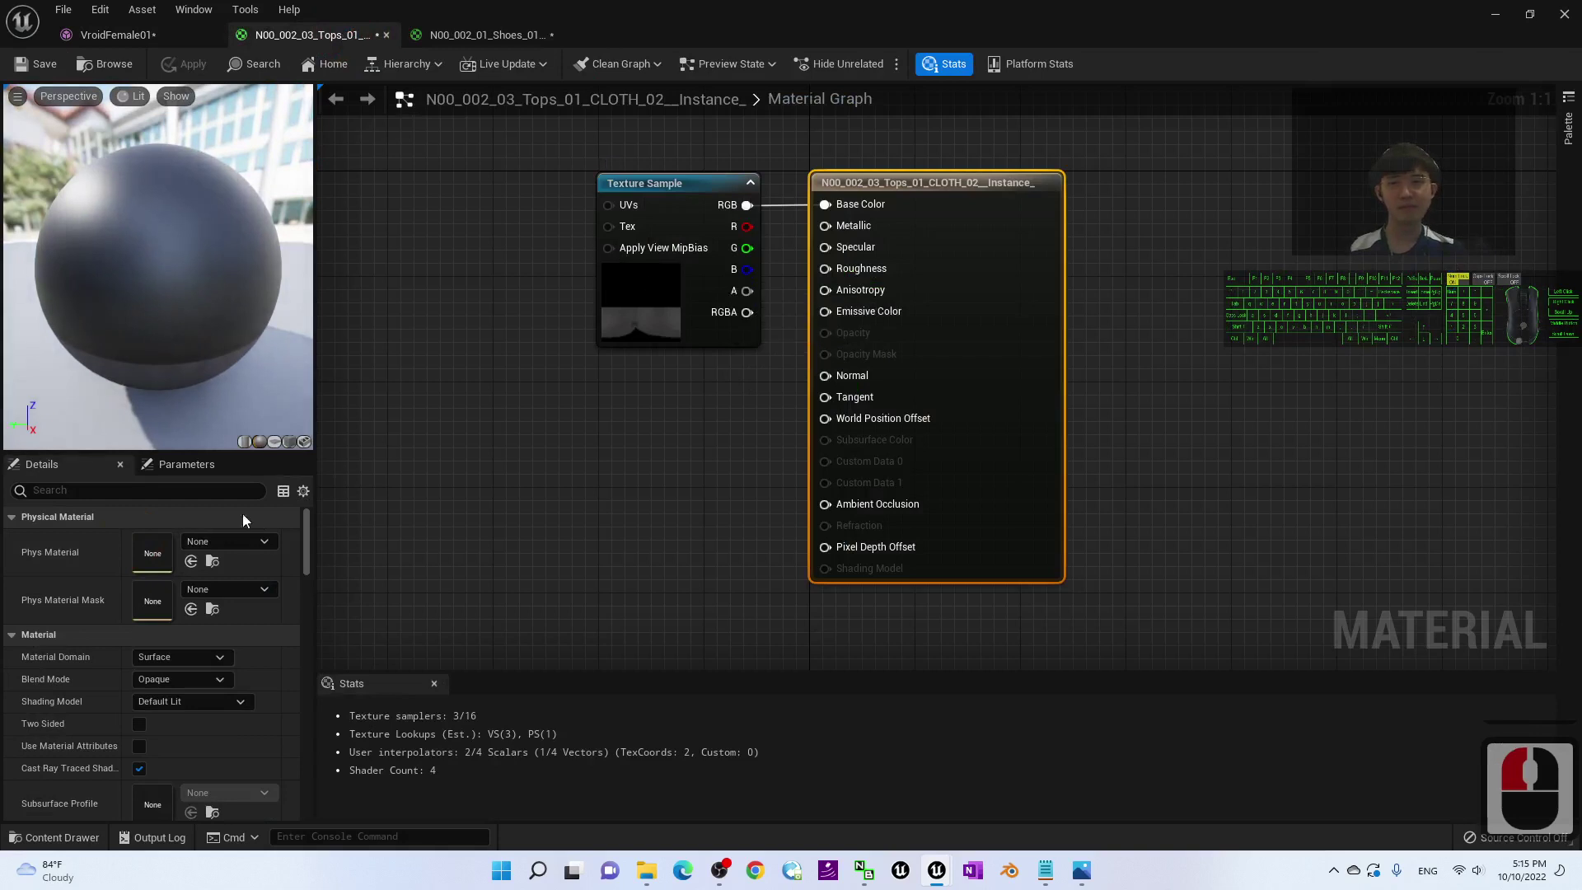
pyautogui.click(189, 674)
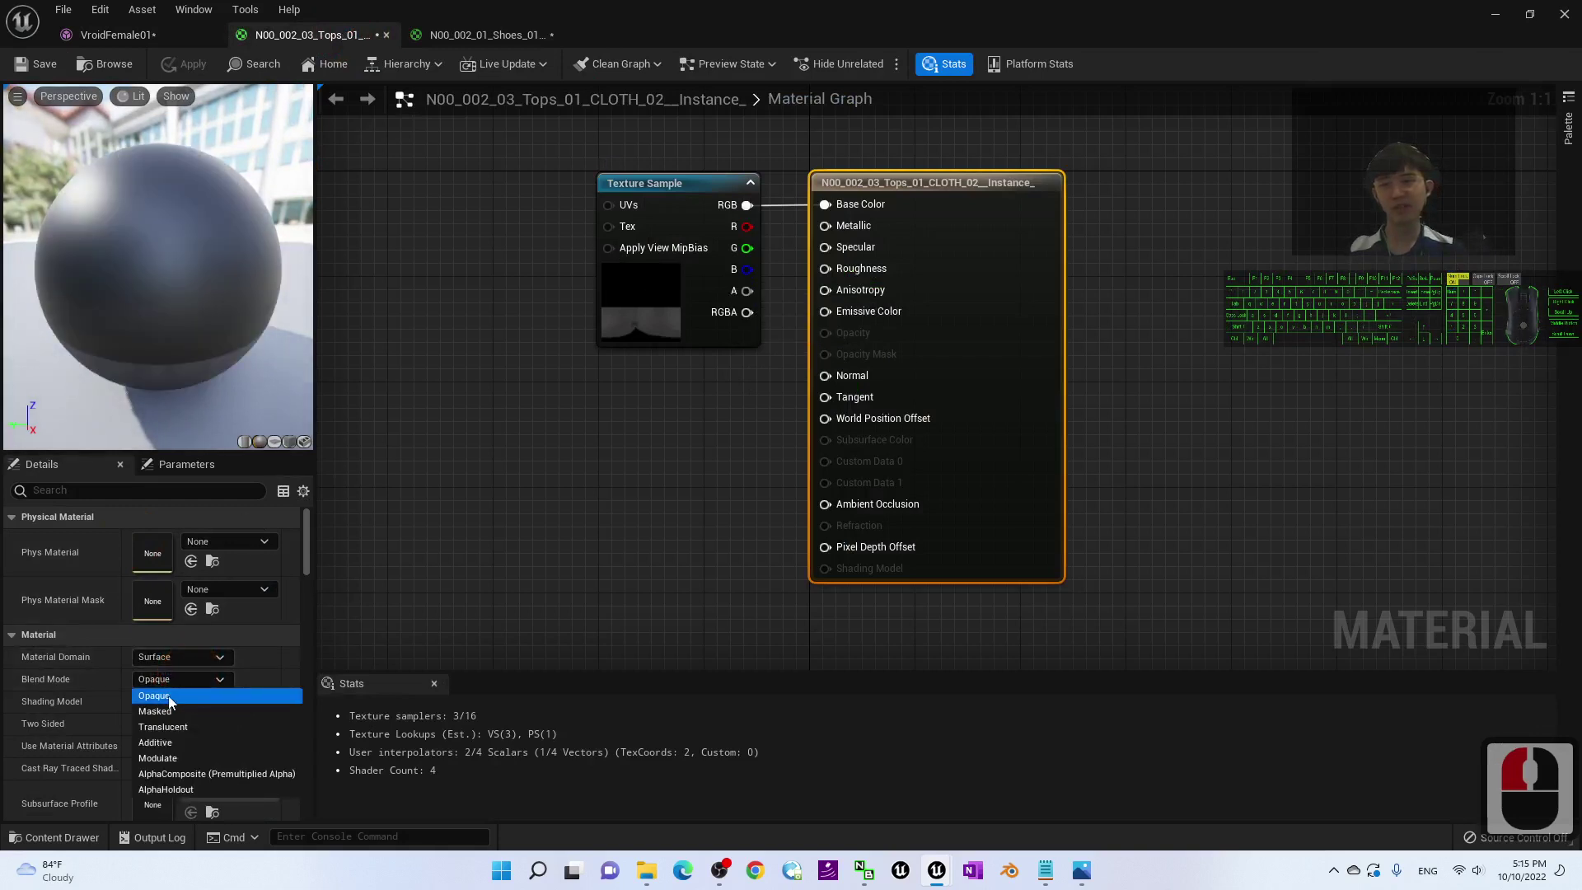
pyautogui.click(155, 713)
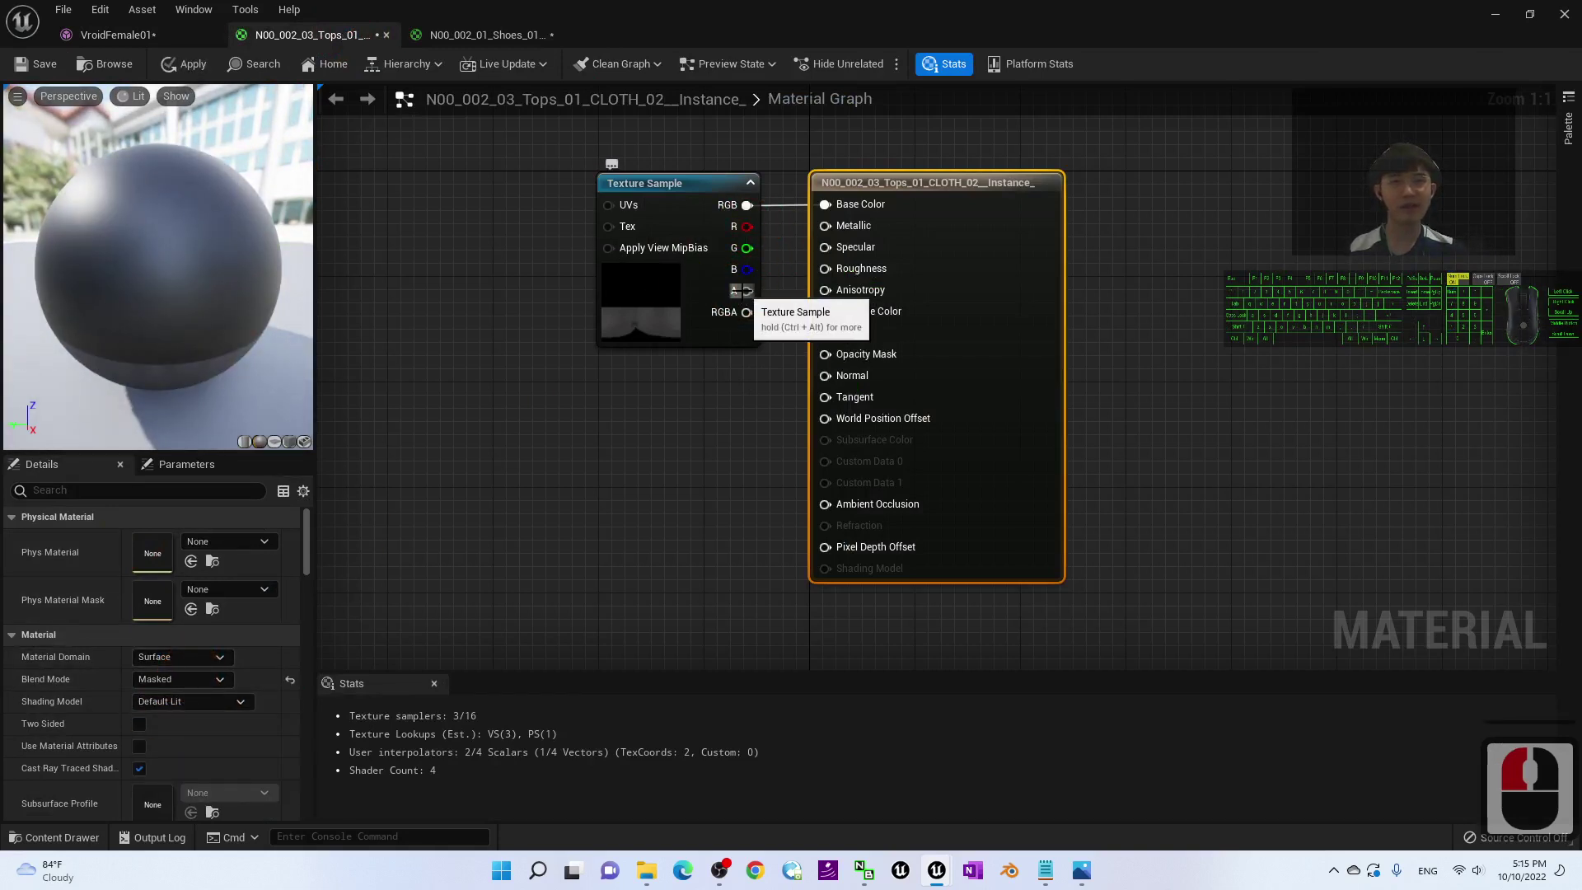
pyautogui.moveTo(747, 291); pyautogui.dragTo(826, 354)
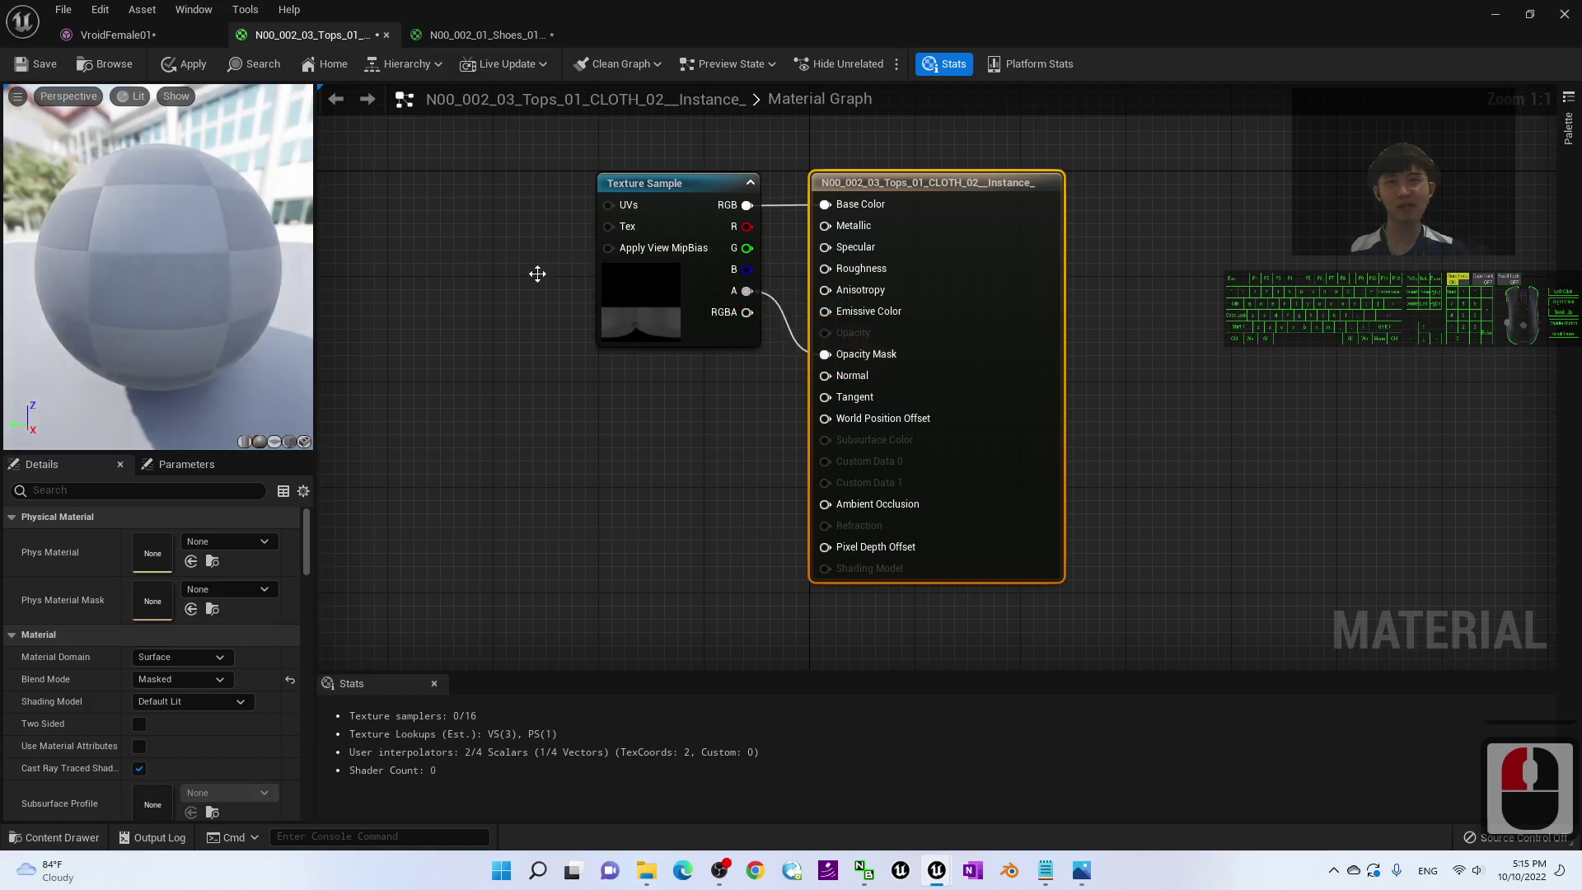
pyautogui.click(44, 65)
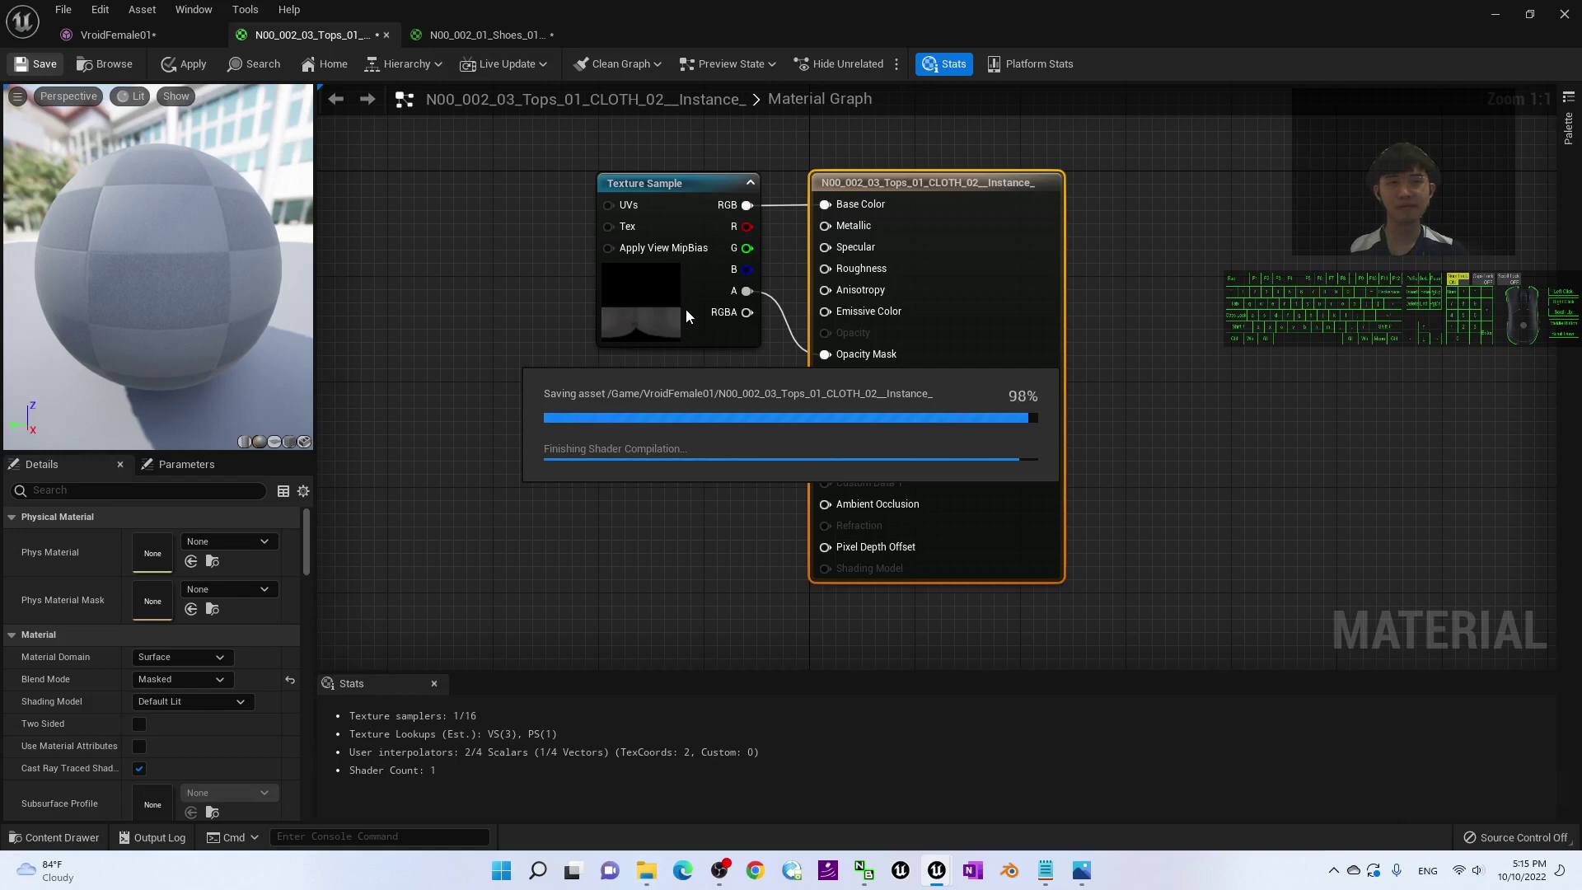
pyautogui.click(386, 35)
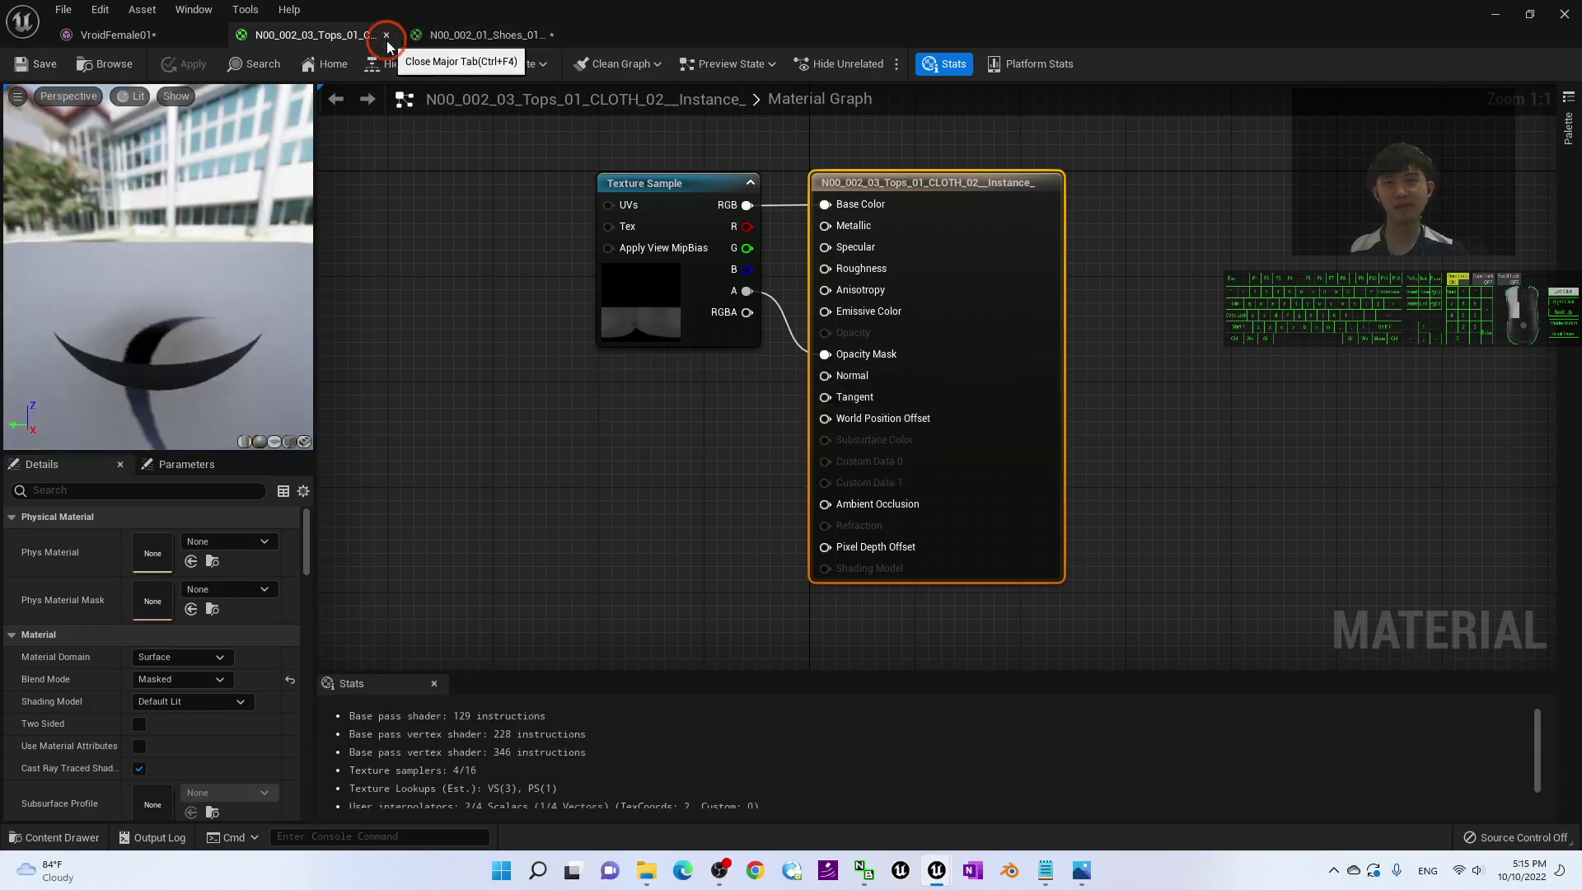
pyautogui.click(388, 35)
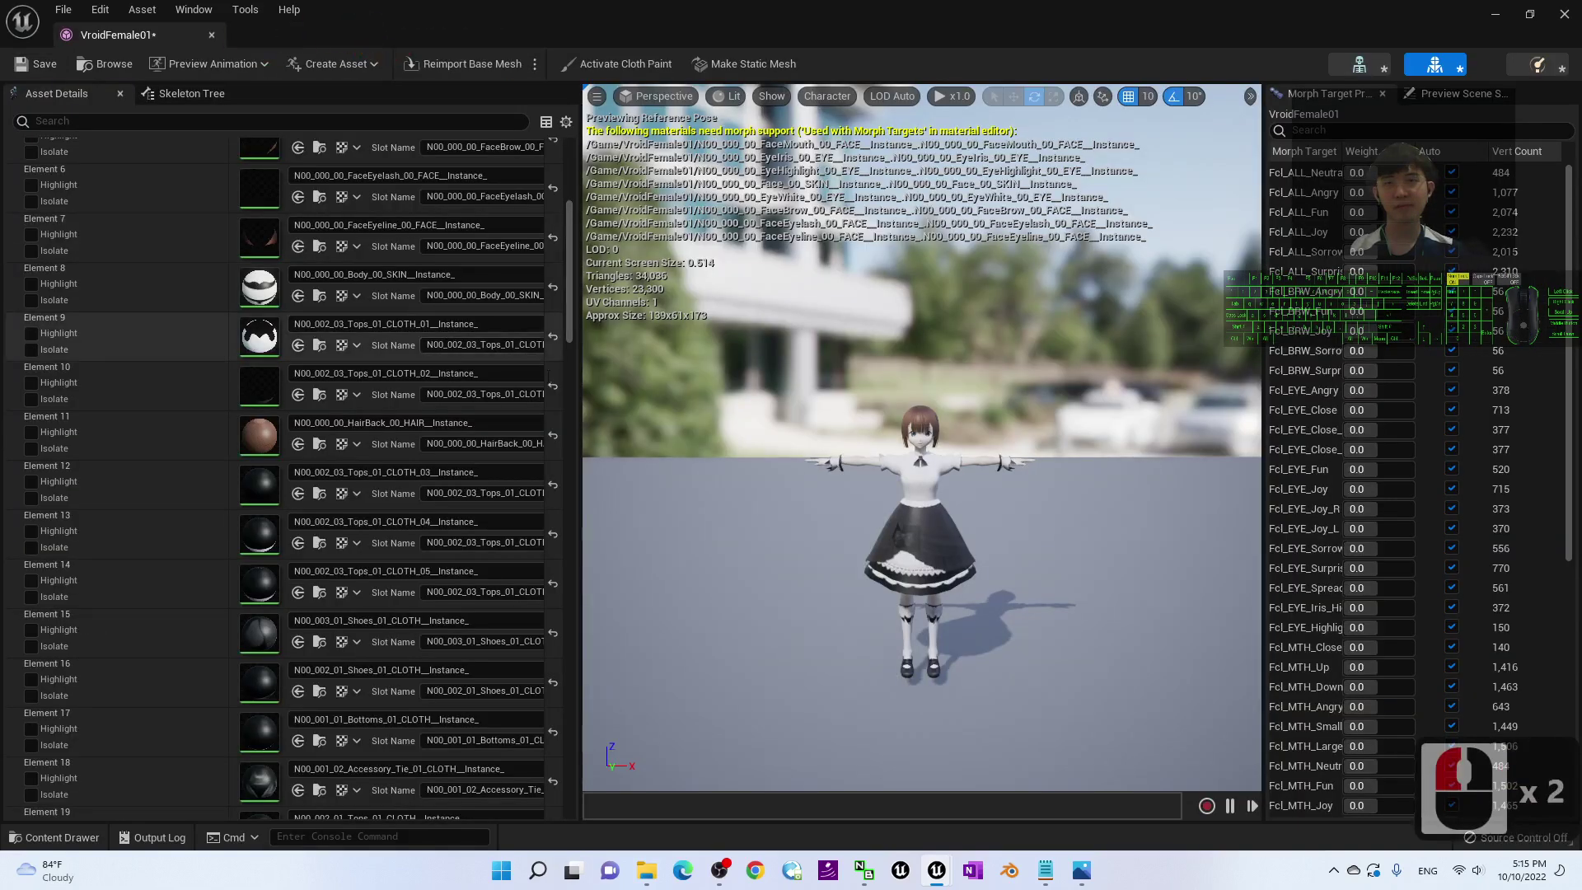
# - Inspect the character's face and clothing up close in the preview, and check the Accessory_Tie material graph
pyautogui.scroll(3, 1043, 556)
pyautogui.scroll(-3, 1041, 582)
pyautogui.scroll(3, 1065, 562)
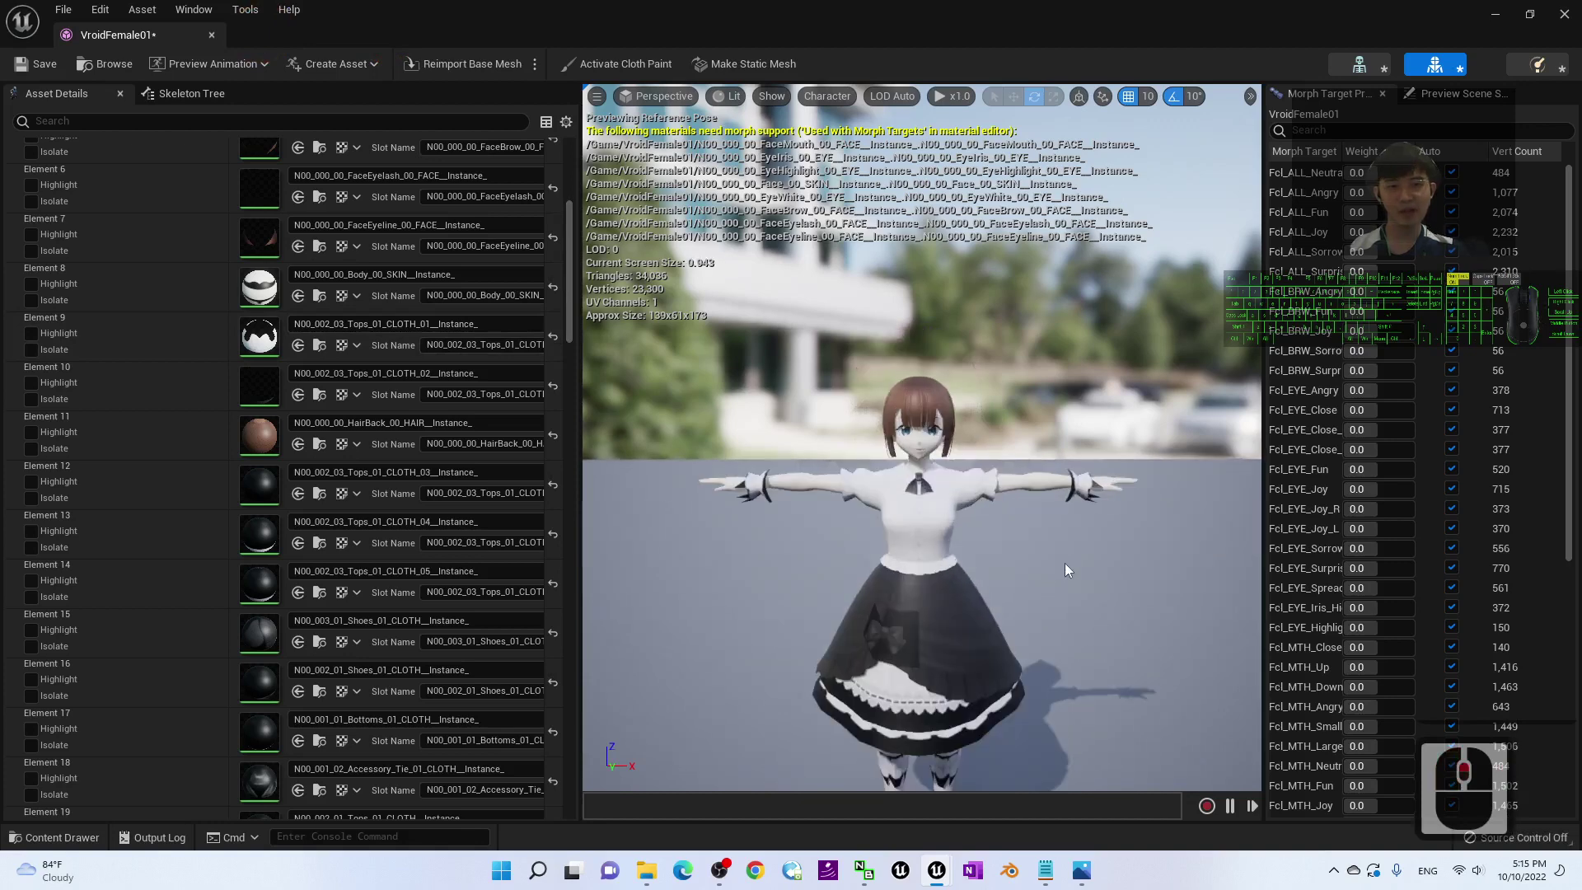
pyautogui.moveTo(1156, 576); pyautogui.dragTo(900, 498)
pyautogui.scroll(3, 926, 521)
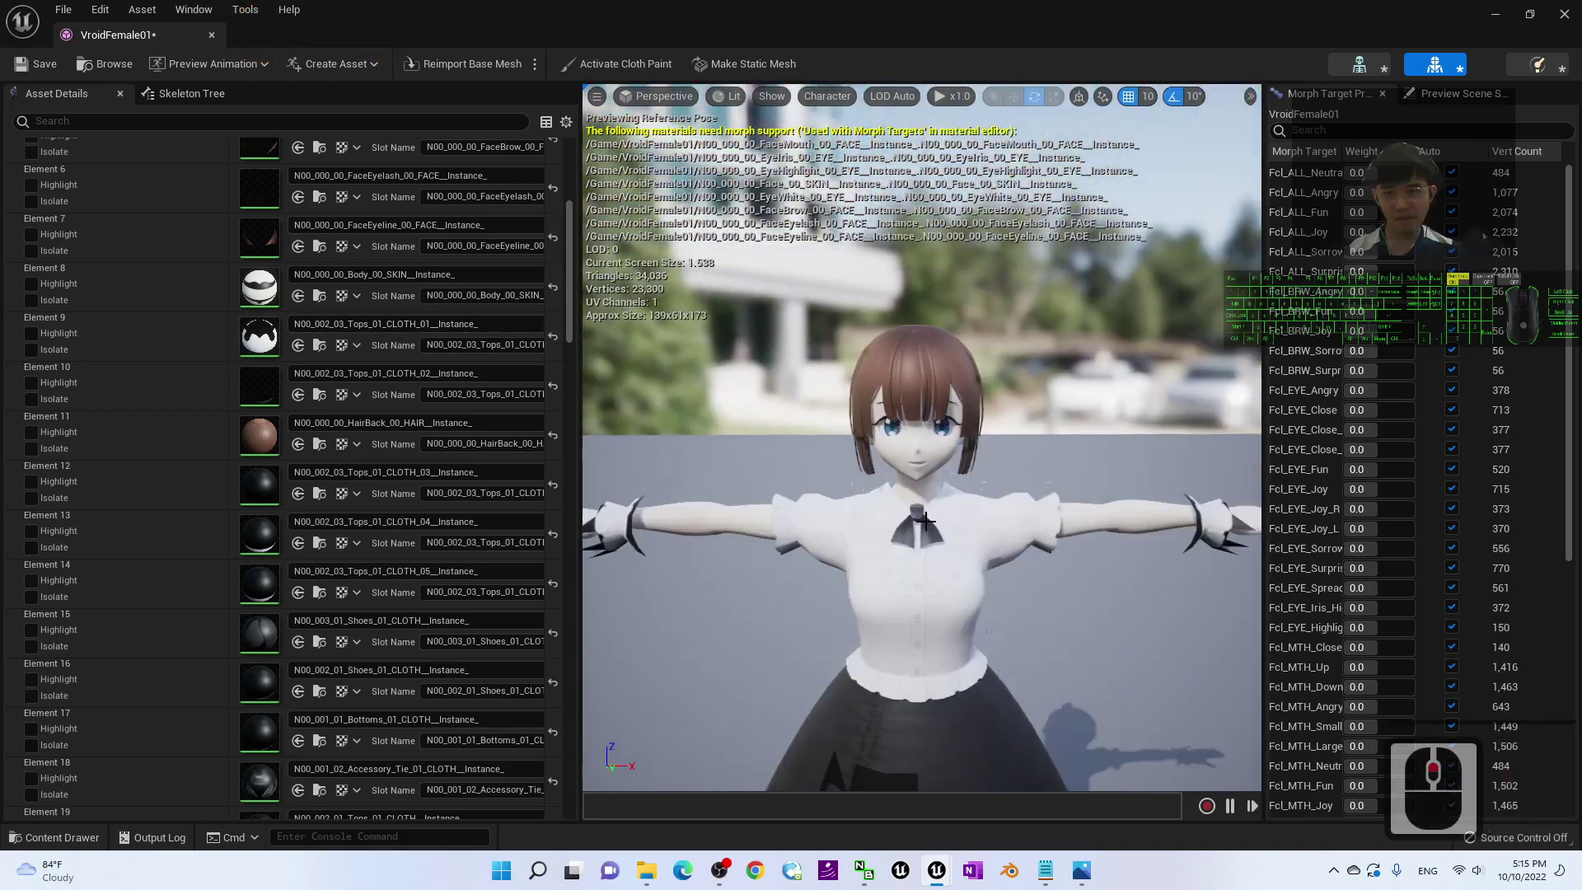
pyautogui.scroll(-3, 412, 560)
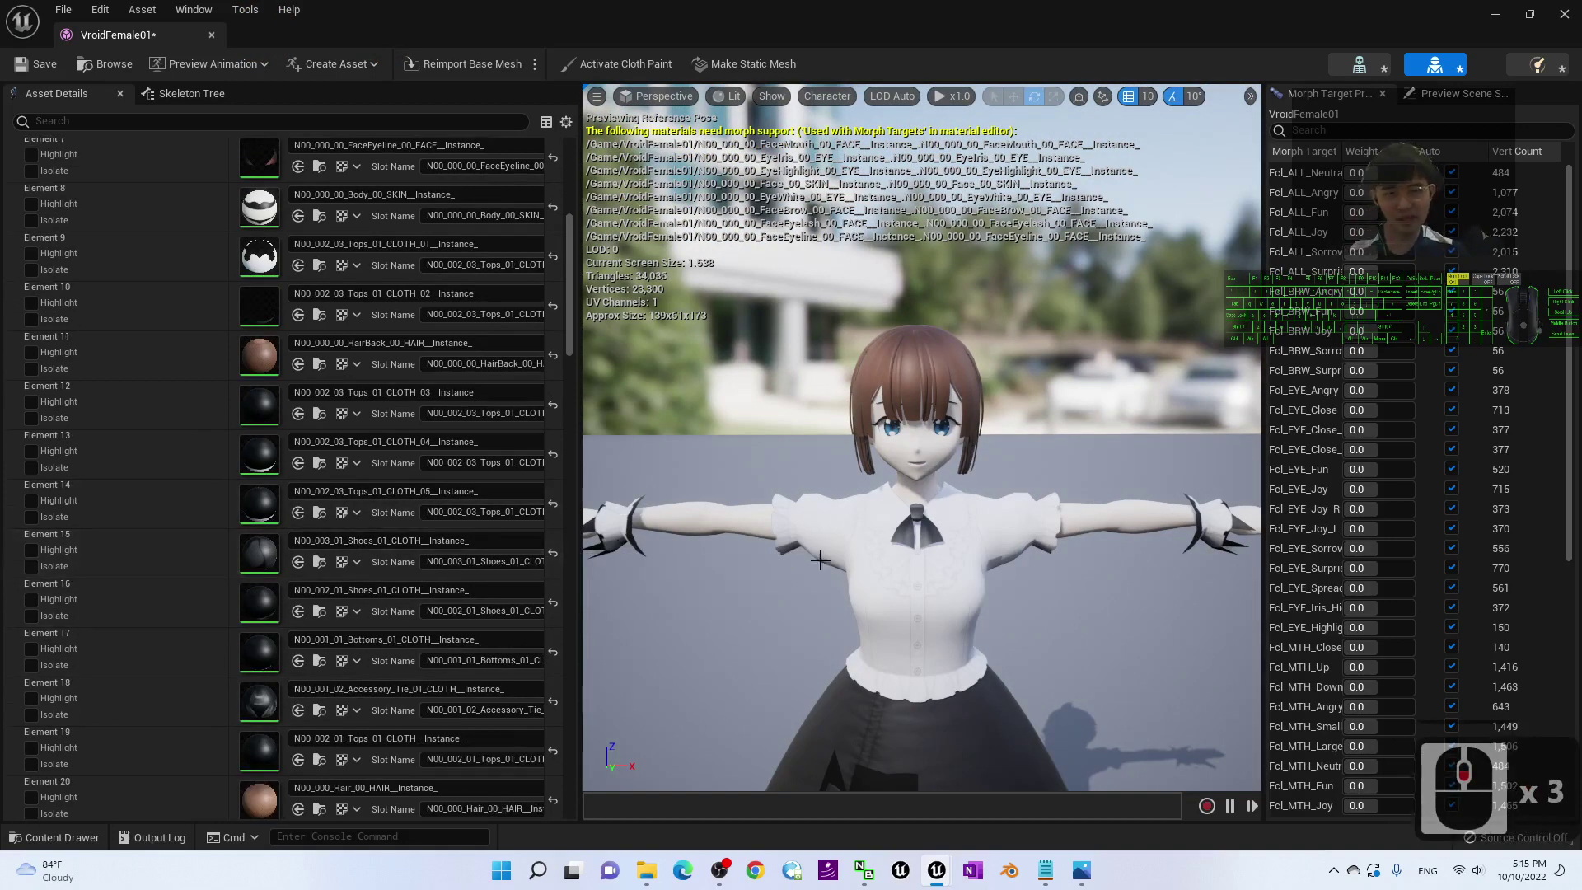
pyautogui.scroll(5, 820, 560)
pyautogui.scroll(-5, 882, 637)
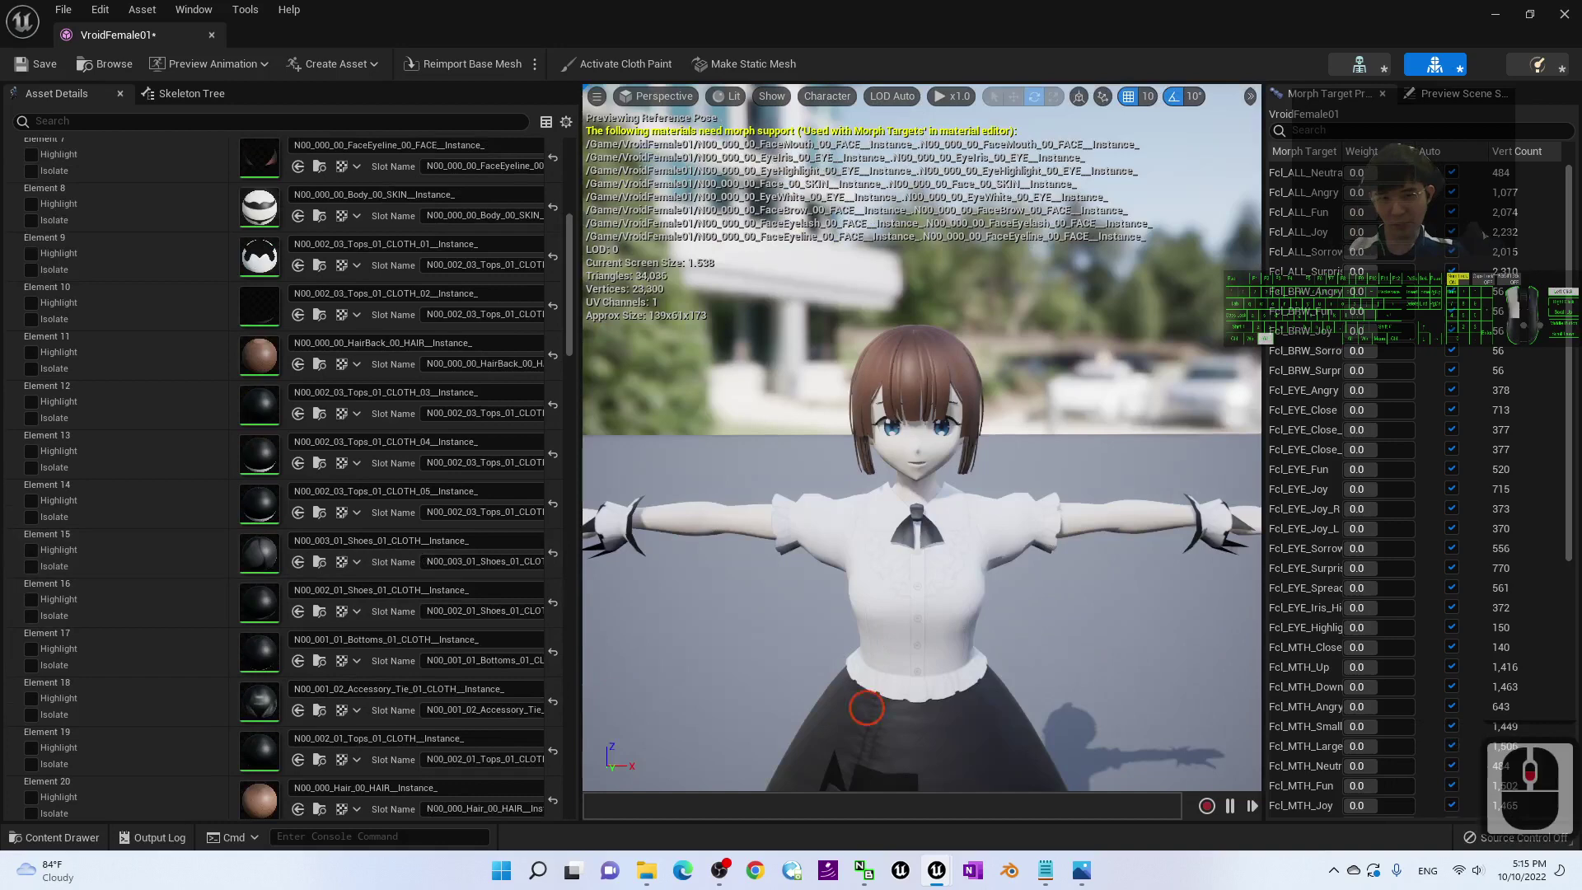
pyautogui.keyDown('alt'); pyautogui.moveTo(866, 708); pyautogui.dragTo(946, 693); pyautogui.keyUp('alt')
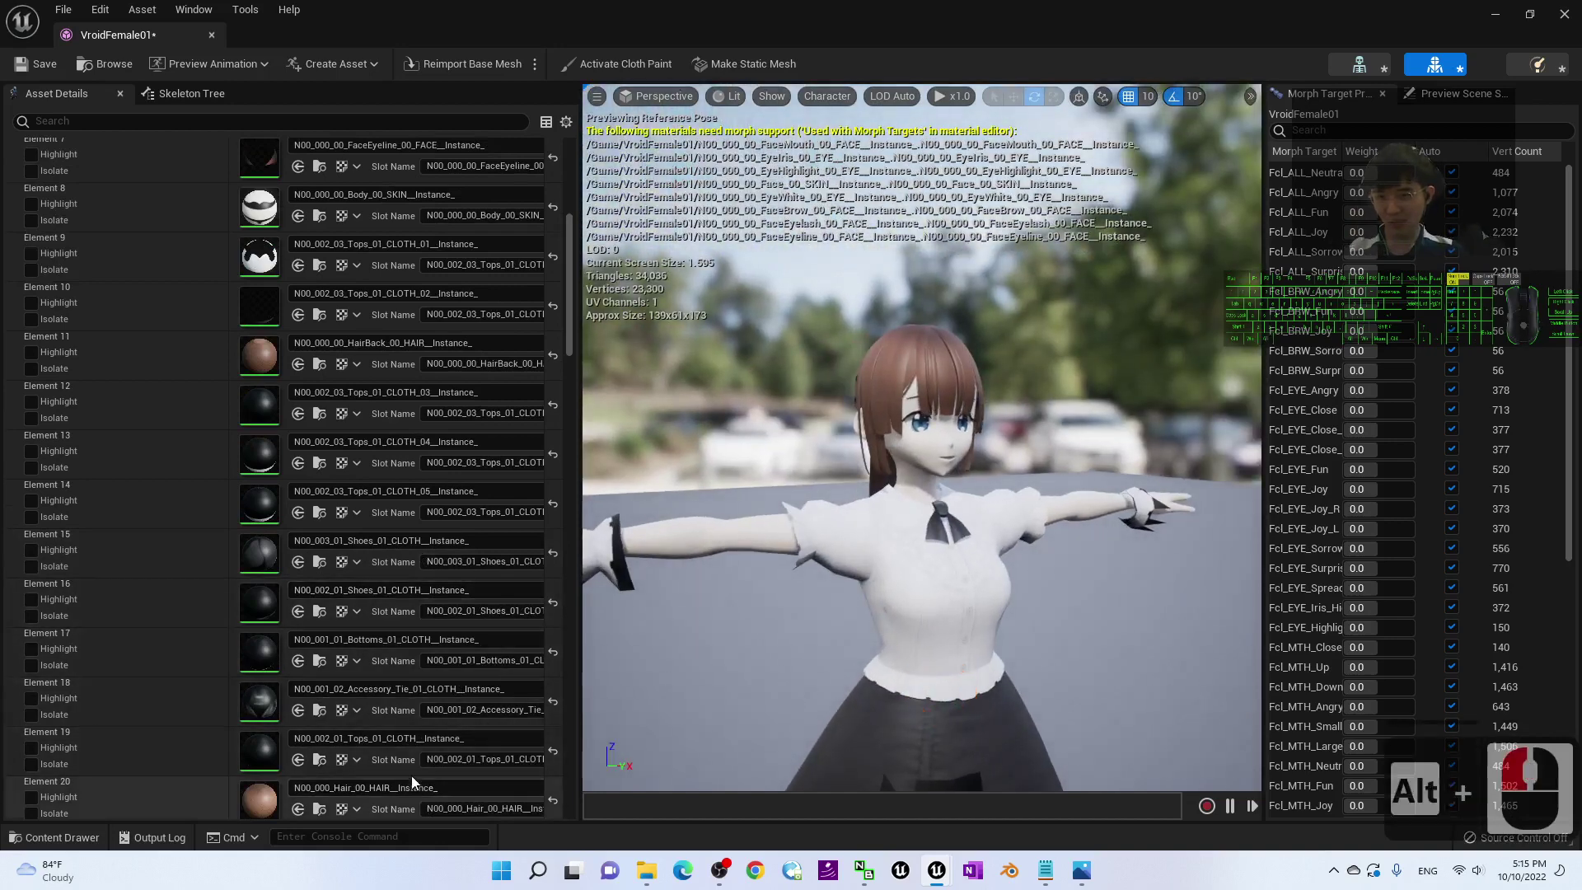
pyautogui.scroll(-2, 281, 755)
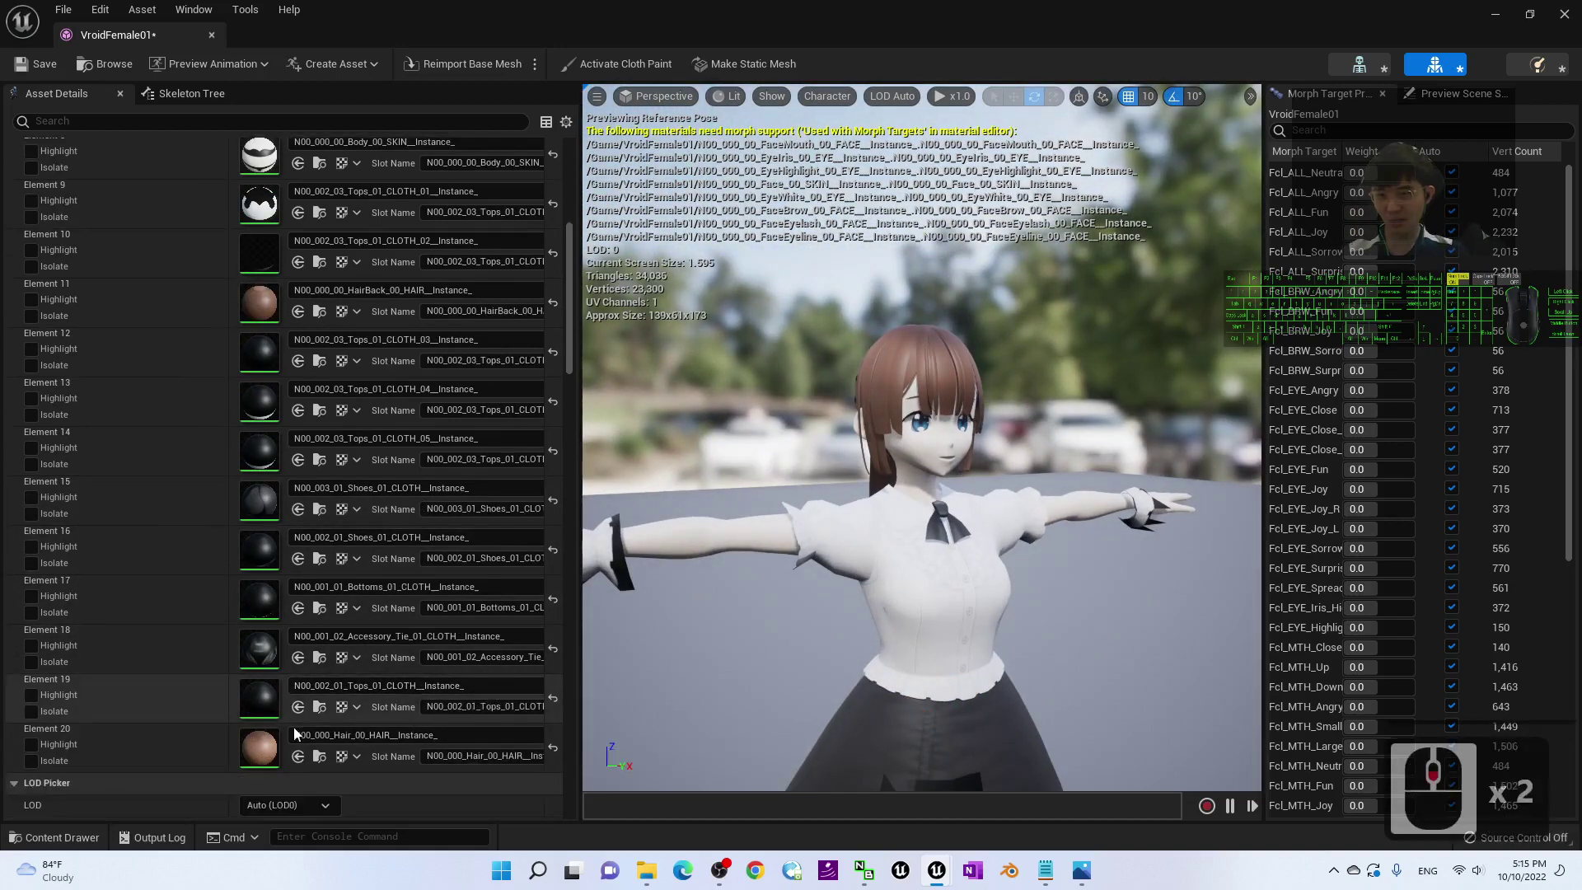
pyautogui.doubleClick(266, 656)
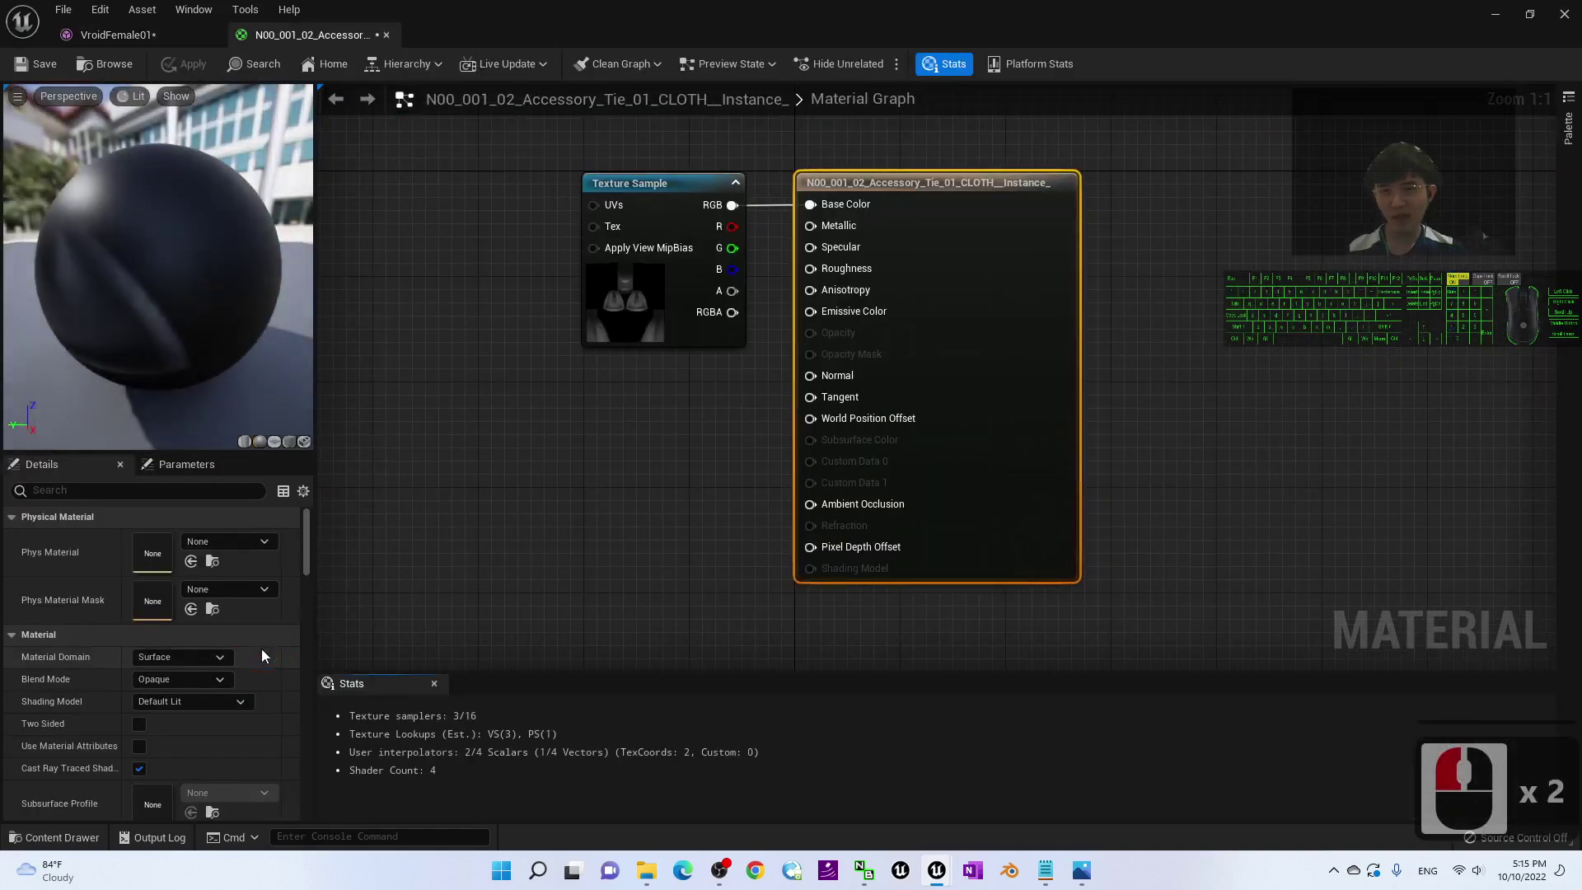
pyautogui.click(385, 35)
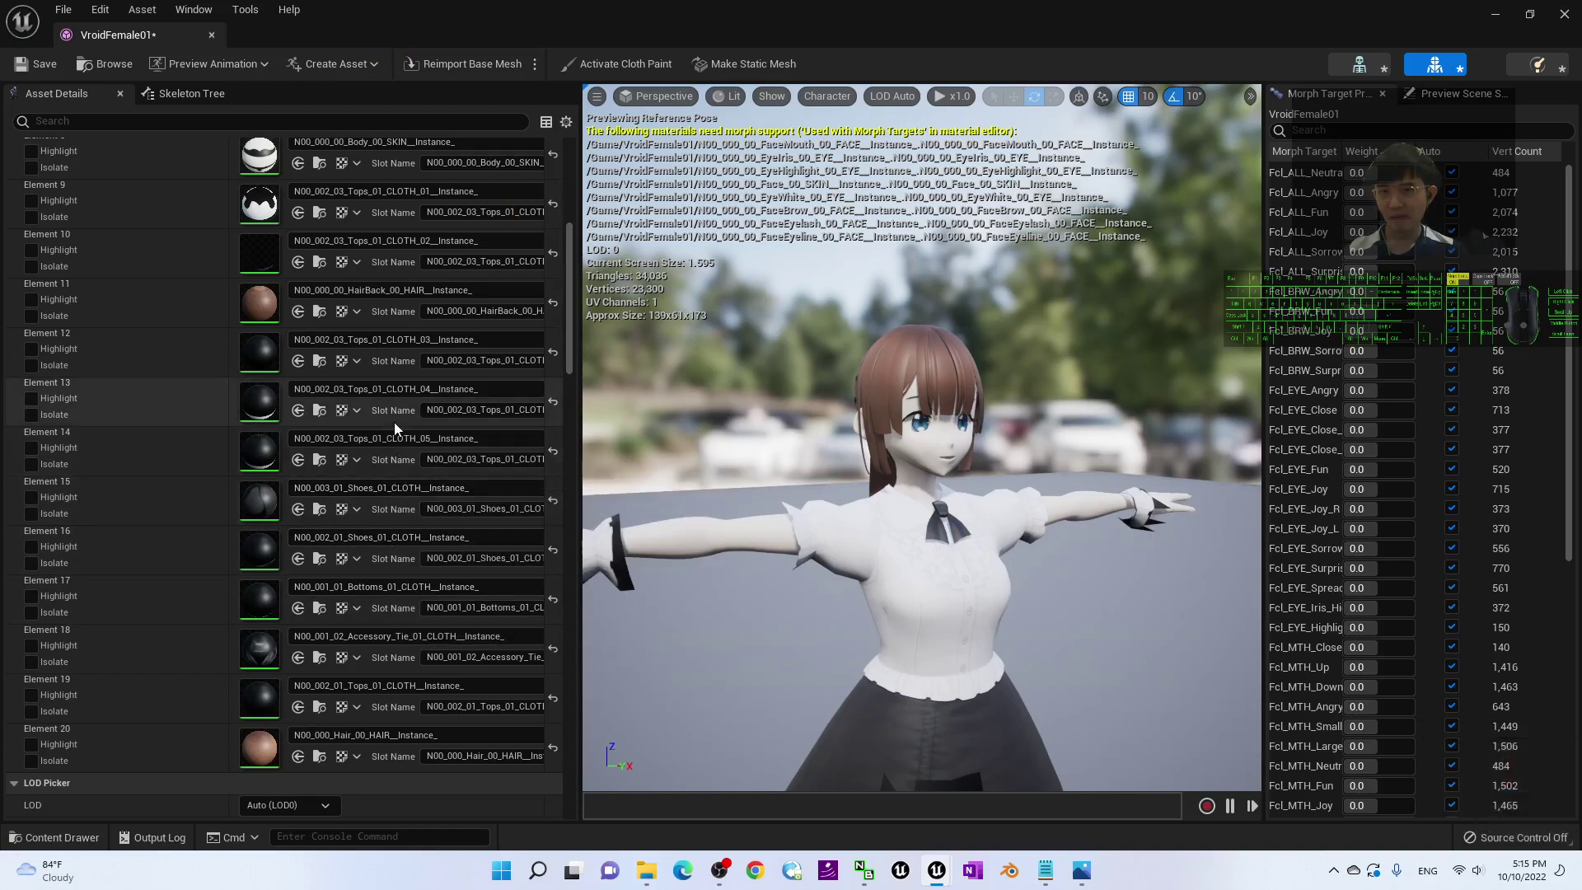
# - Set the Tops_01_CLOTH_05 material's Blend Mode to Masked with the texture's alpha connected to Opacity Mask, and save and close it
pyautogui.doubleClick(273, 449)
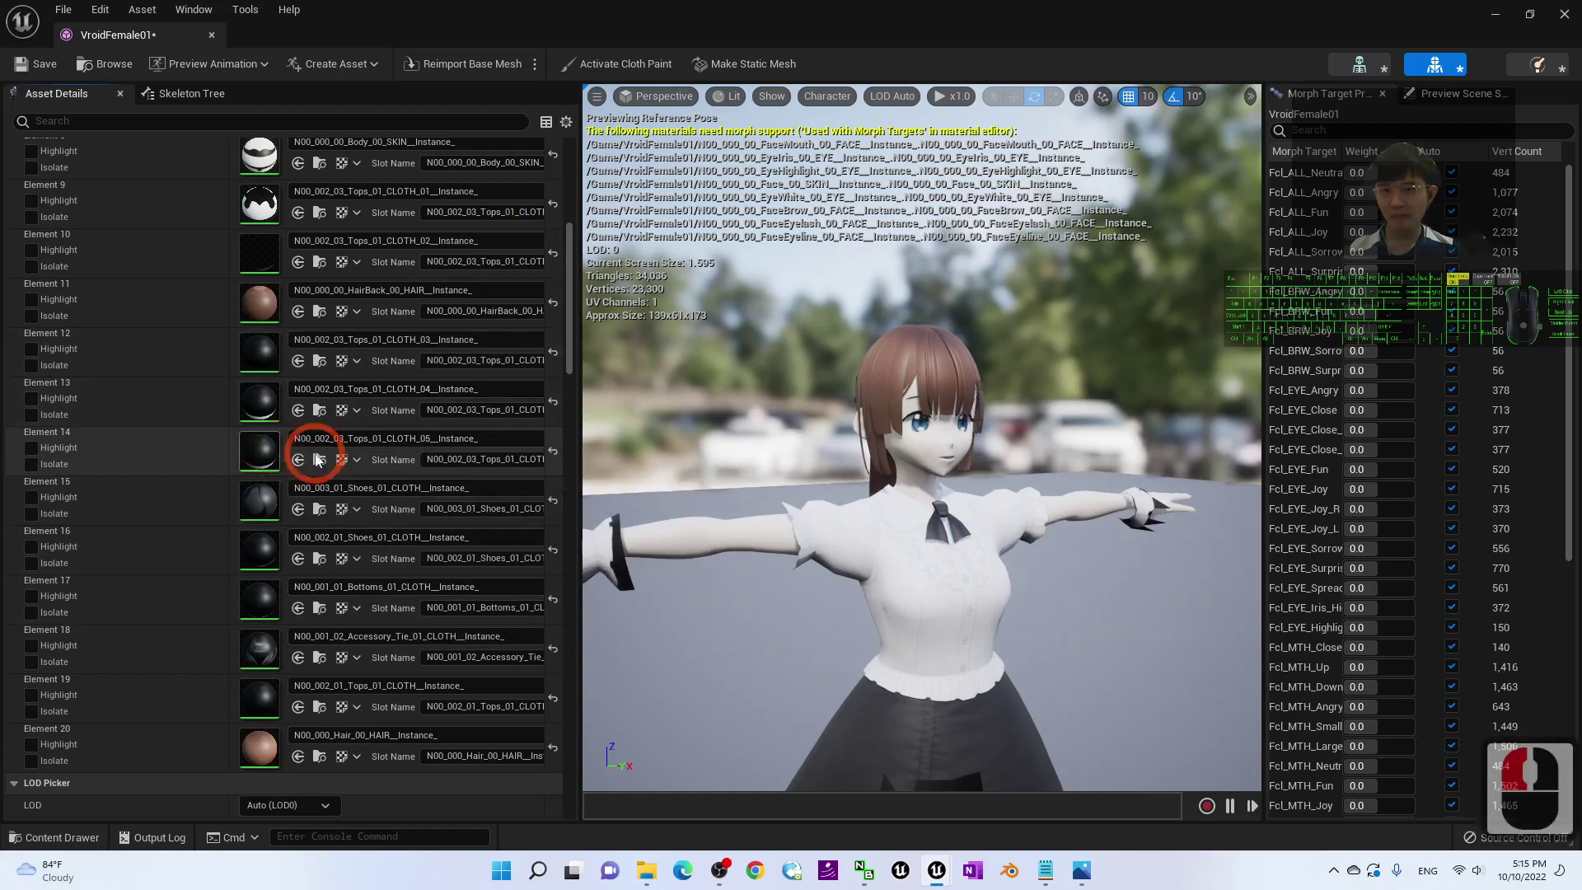
pyautogui.doubleClick(262, 450)
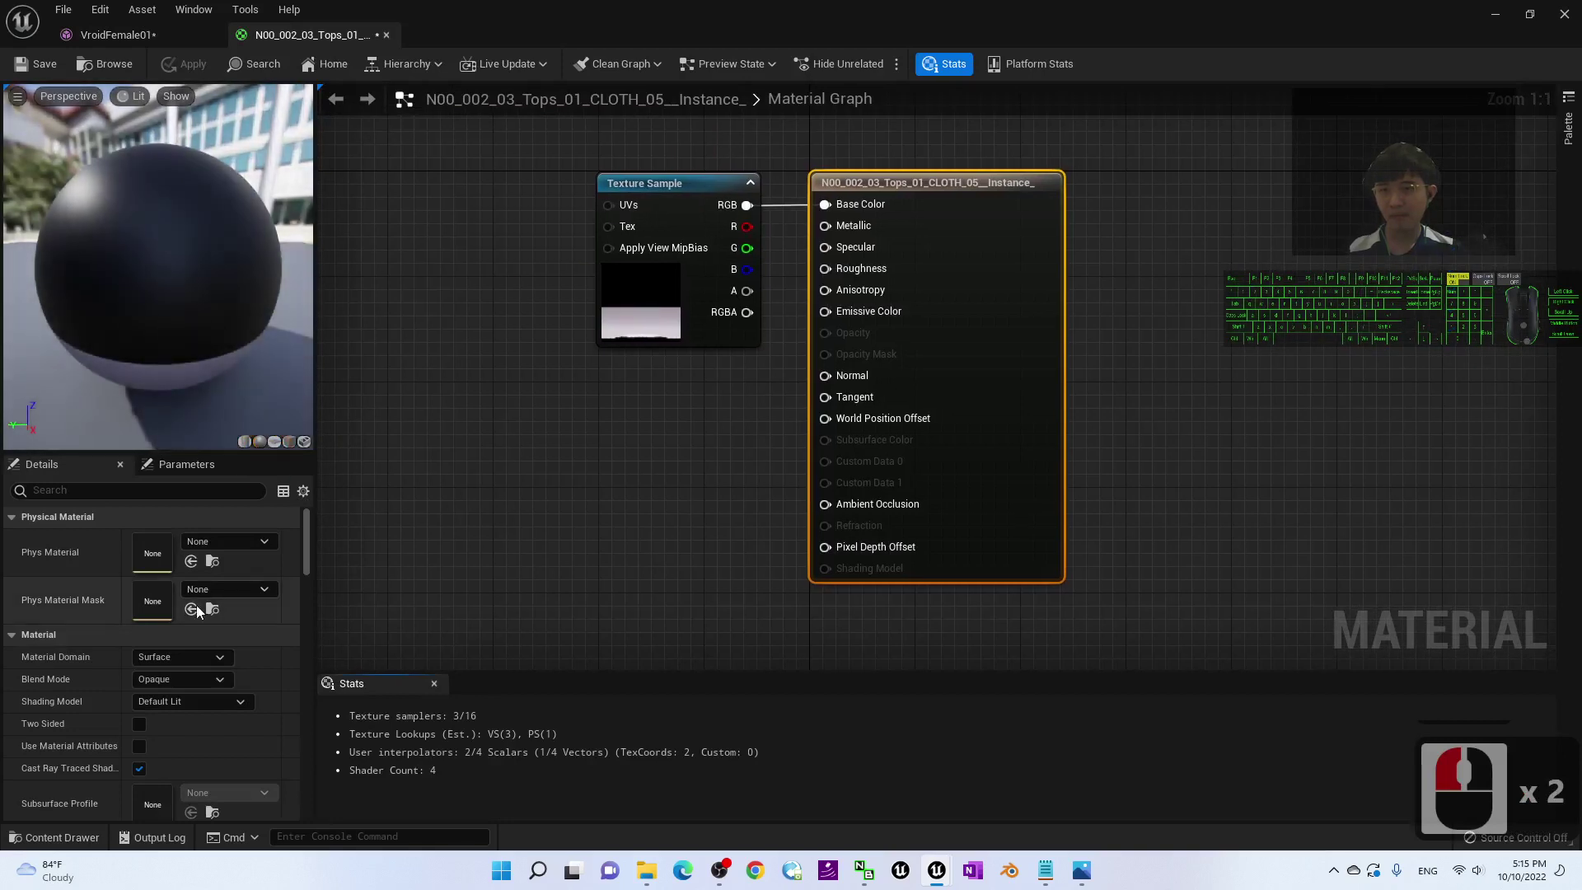
pyautogui.click(175, 680)
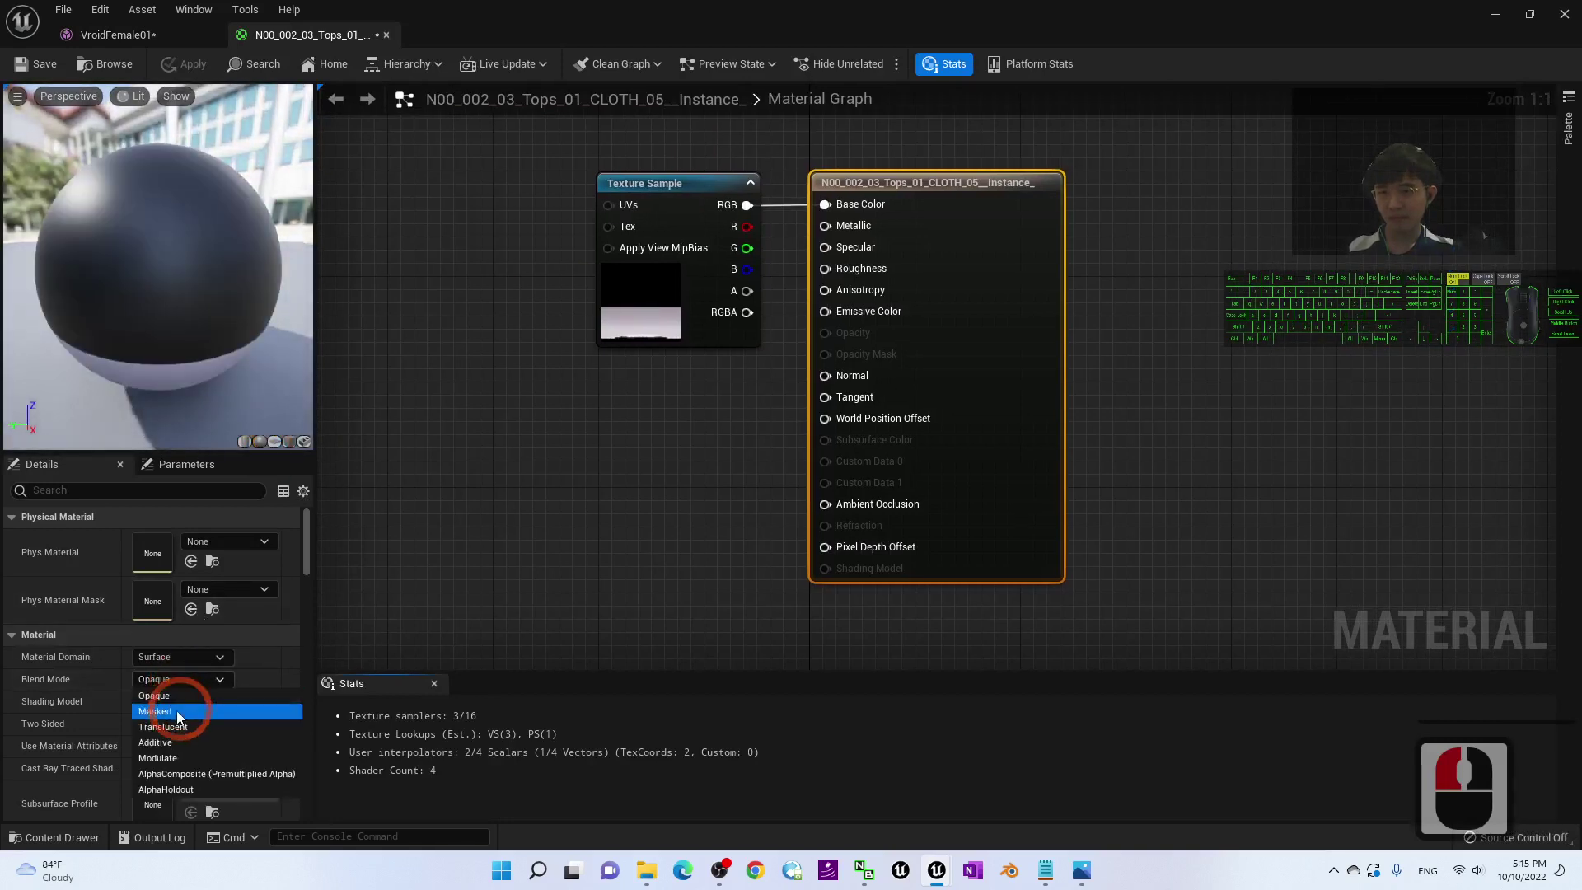
pyautogui.click(155, 711)
pyautogui.moveTo(747, 290); pyautogui.dragTo(824, 354)
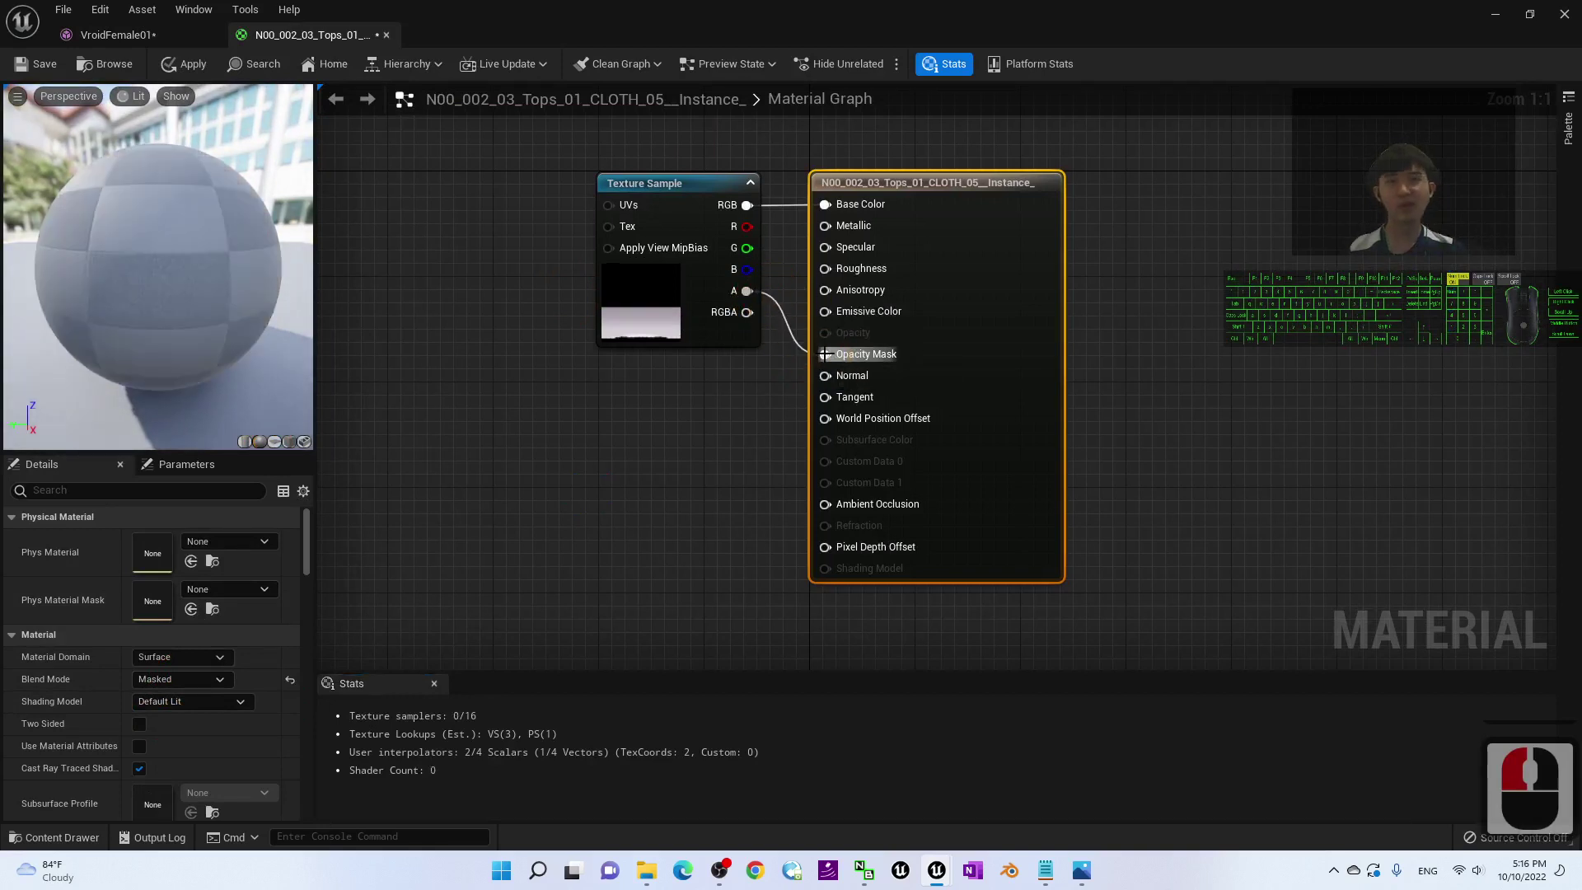
pyautogui.click(43, 63)
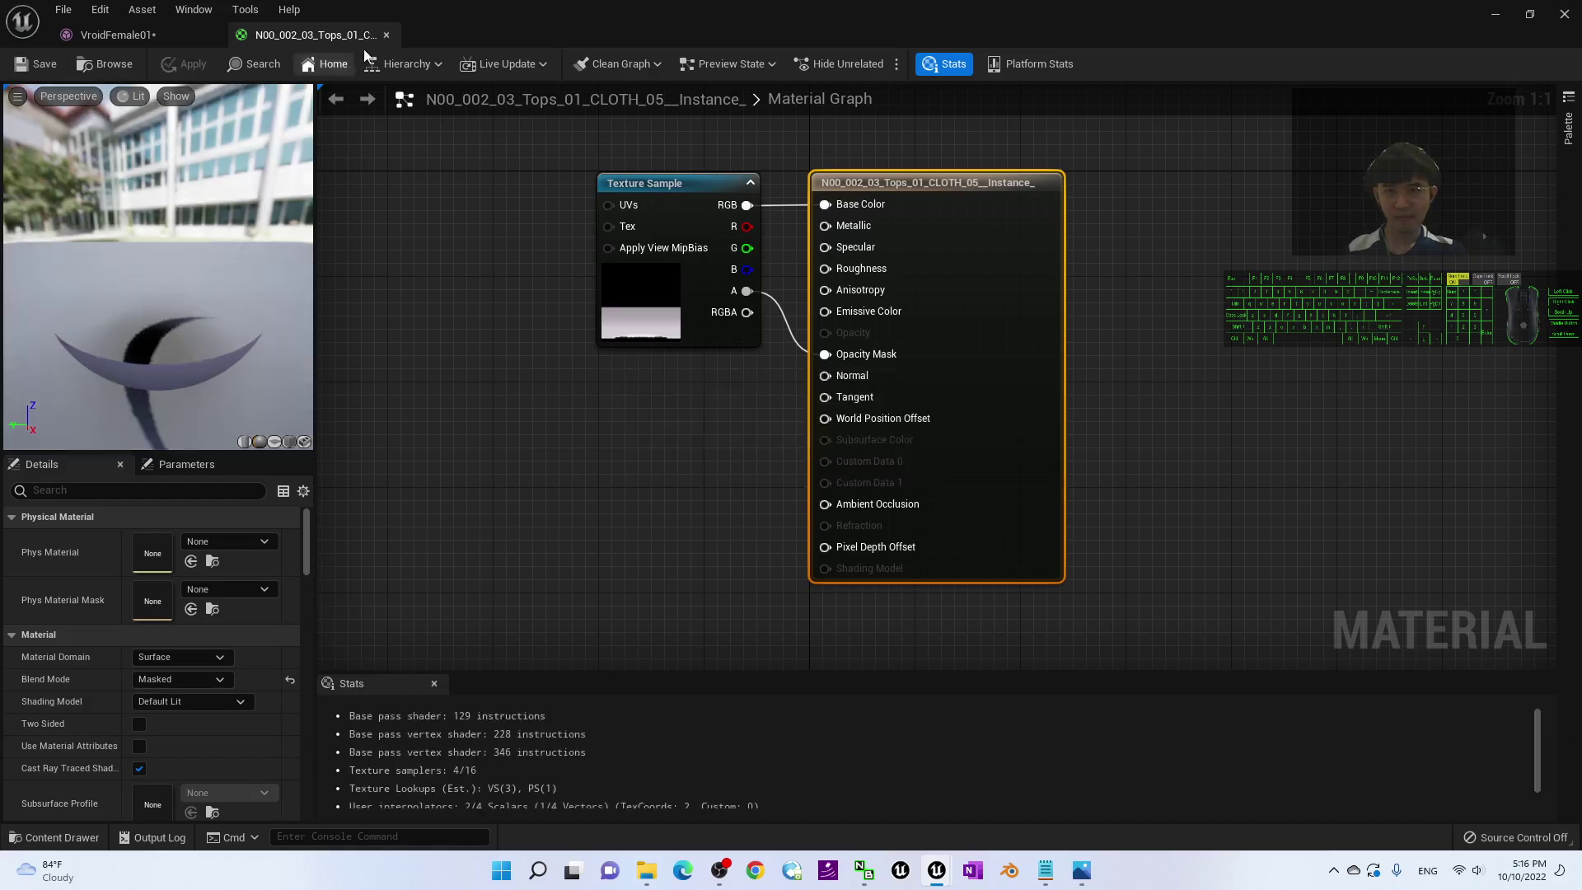
pyautogui.click(386, 35)
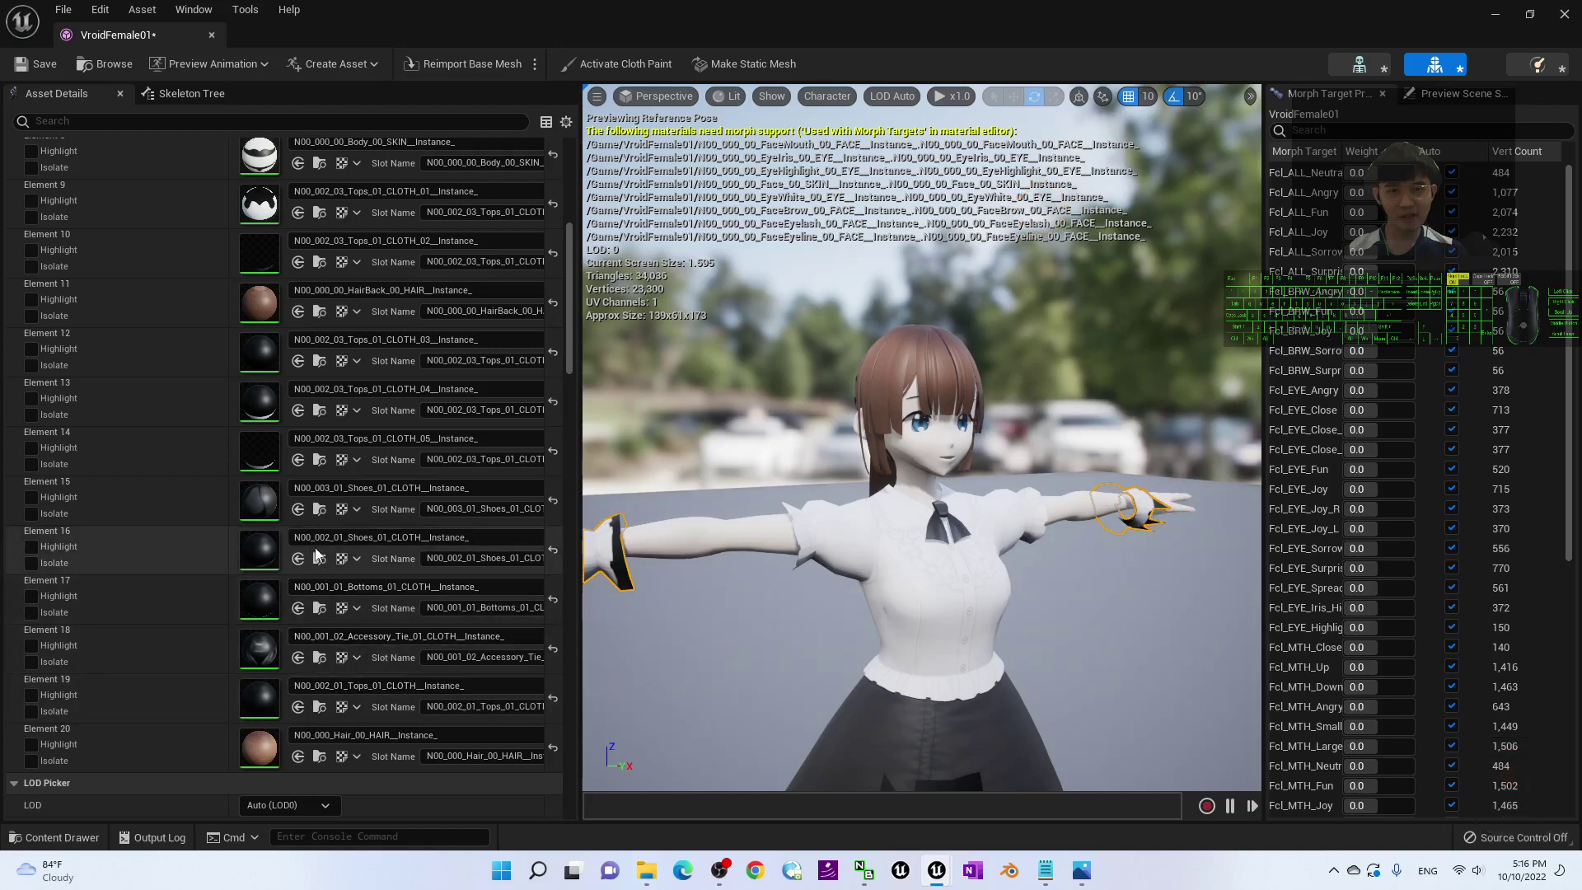
# - Check the N00_003_01_Shoes_01_CLOTH material graph and close it without changes
pyautogui.doubleClick(257, 496)
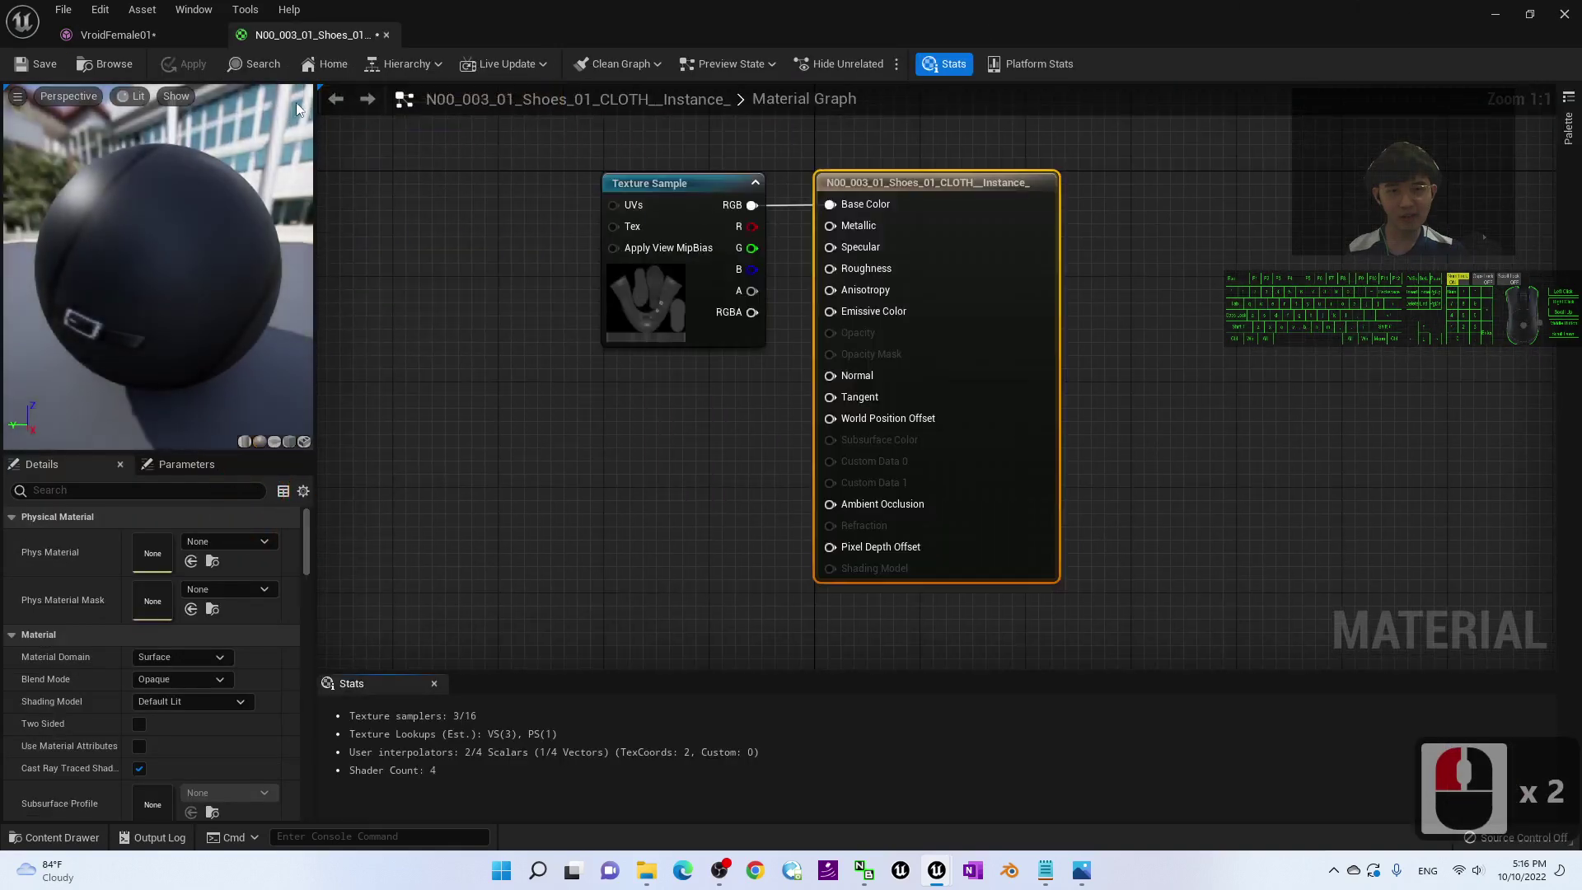
pyautogui.click(386, 34)
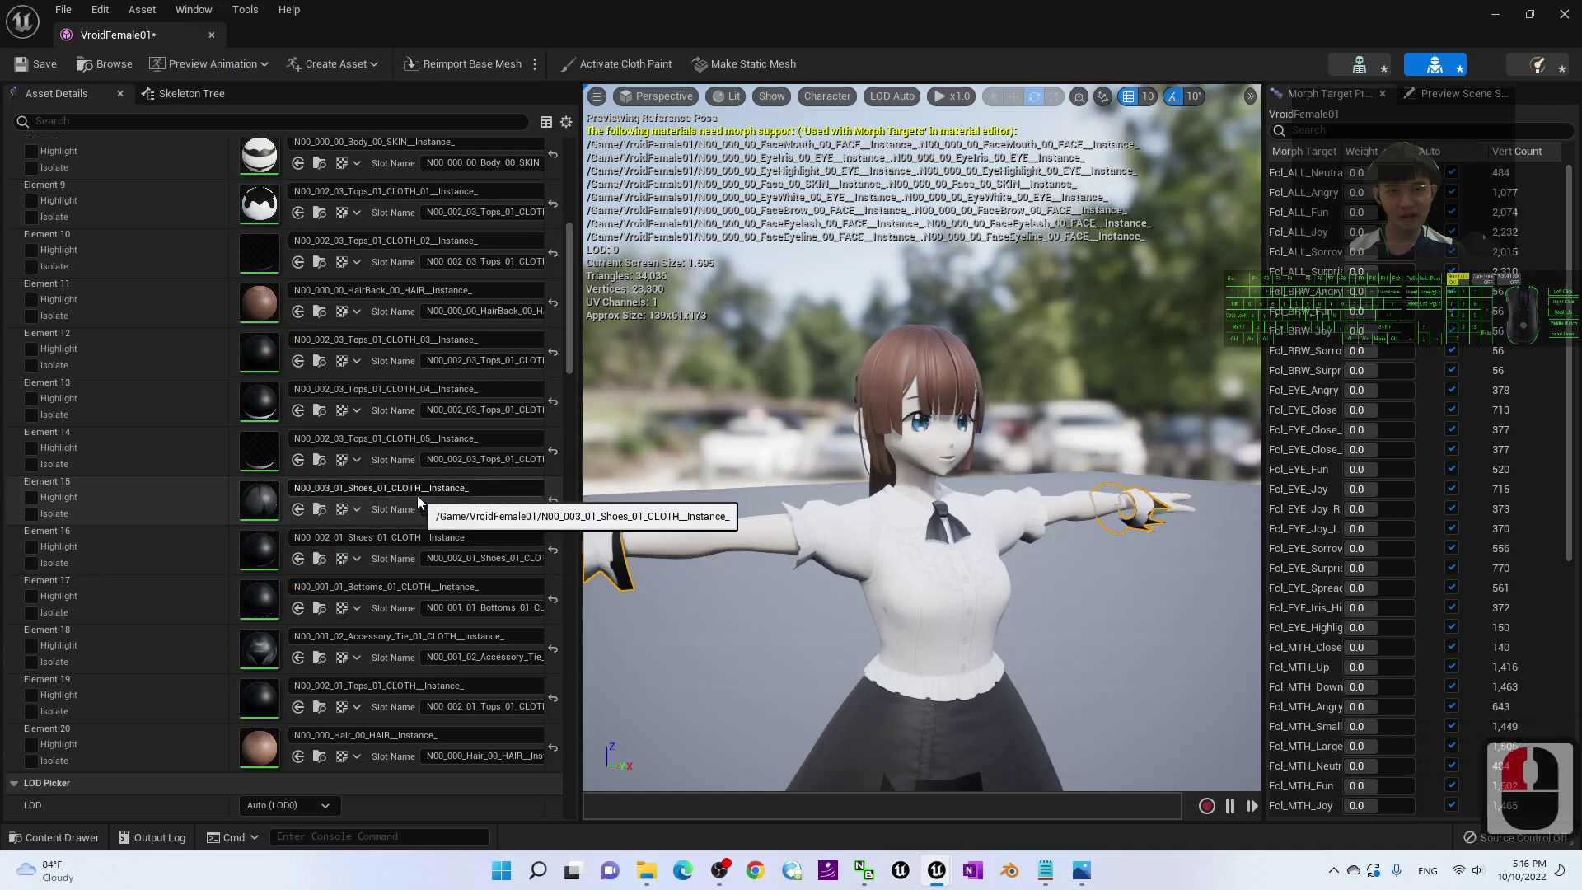
# - Set the Tops_01_CLOTH_03 material's Blend Mode to Masked with the texture's alpha connected to Opacity Mask, and save it
pyautogui.doubleClick(260, 351)
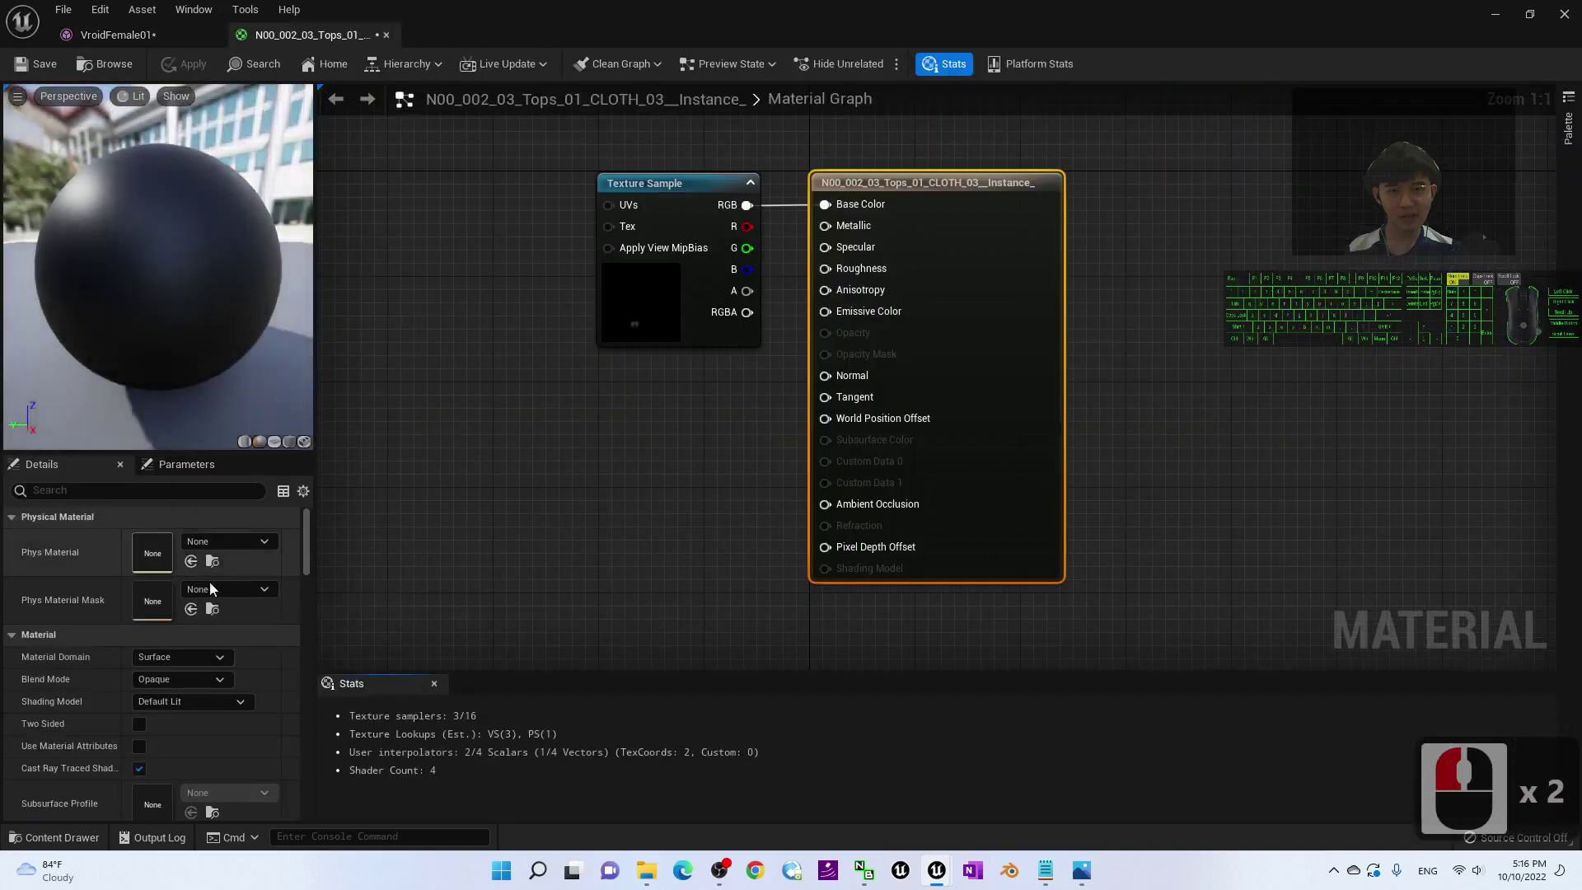
pyautogui.click(180, 679)
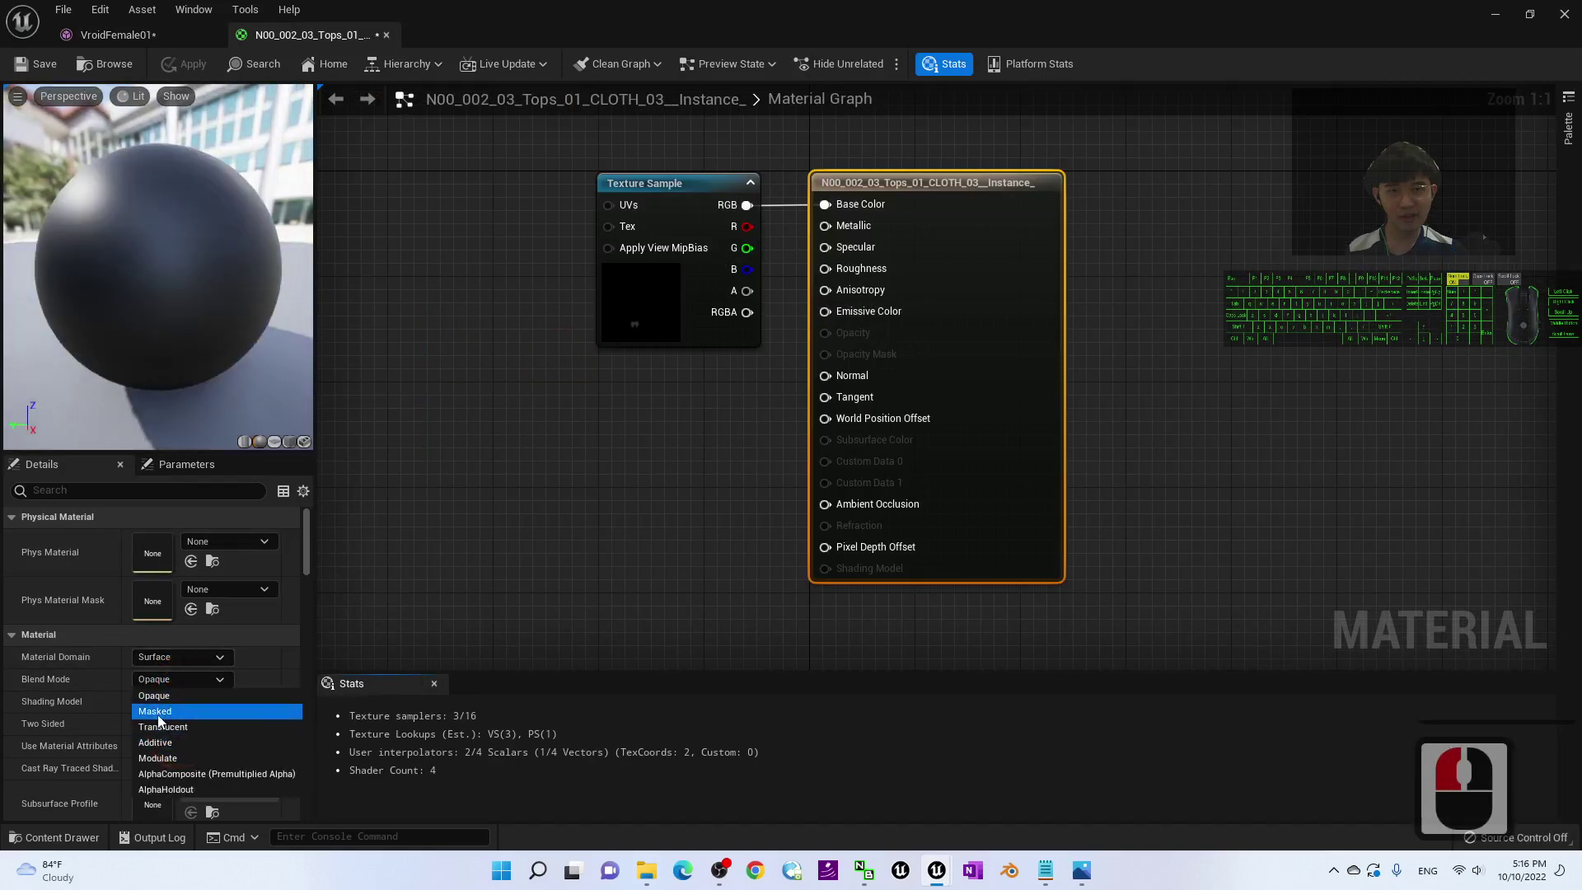
pyautogui.click(157, 711)
pyautogui.moveTo(748, 291); pyautogui.dragTo(824, 354)
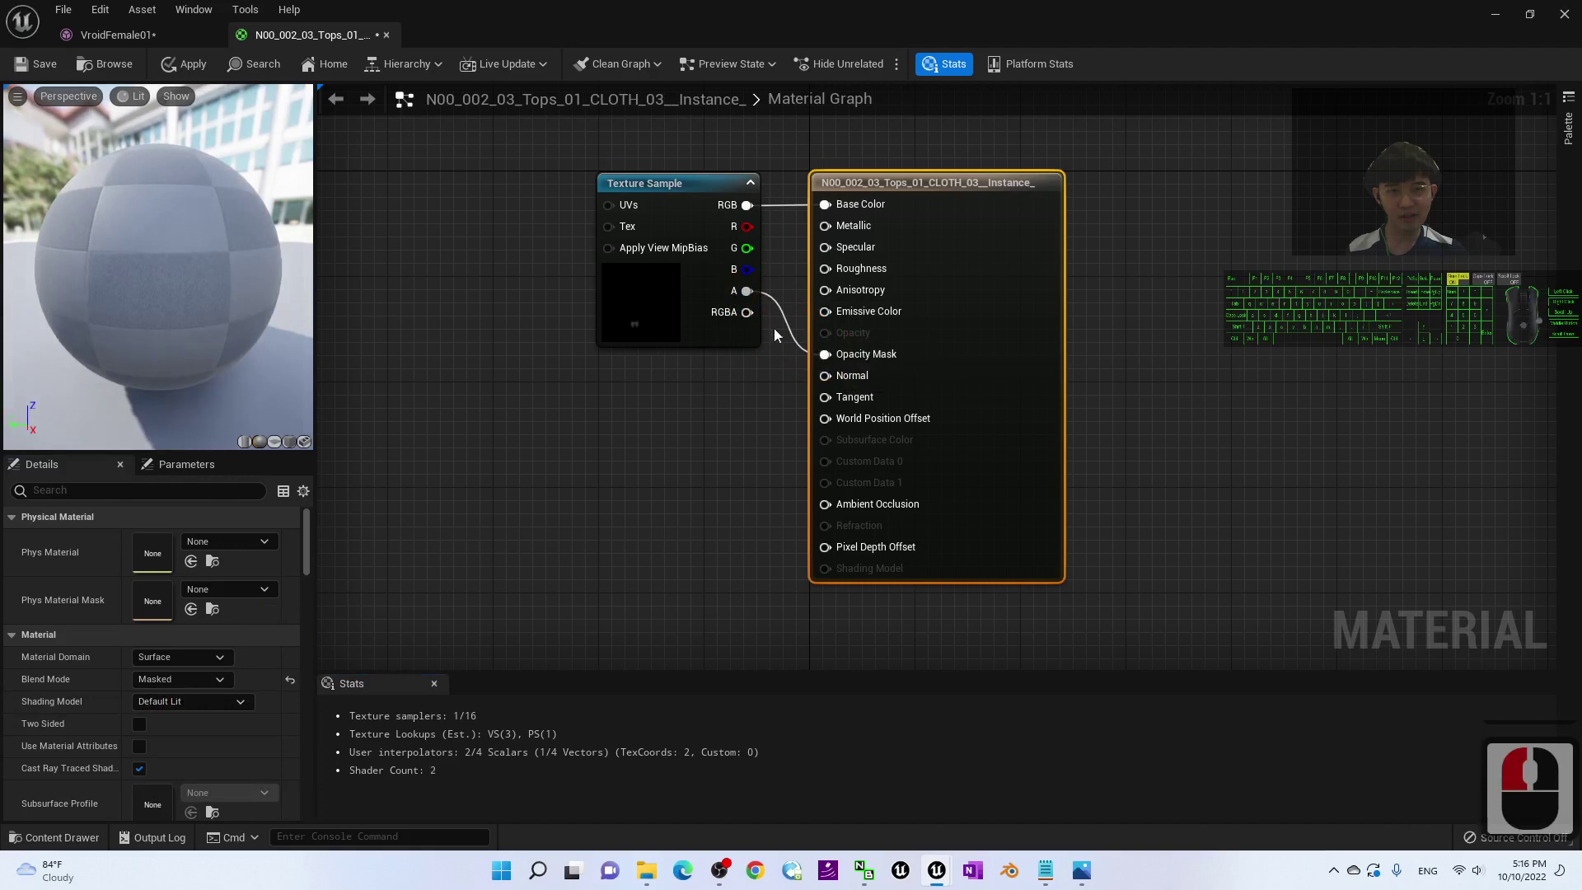
pyautogui.click(38, 72)
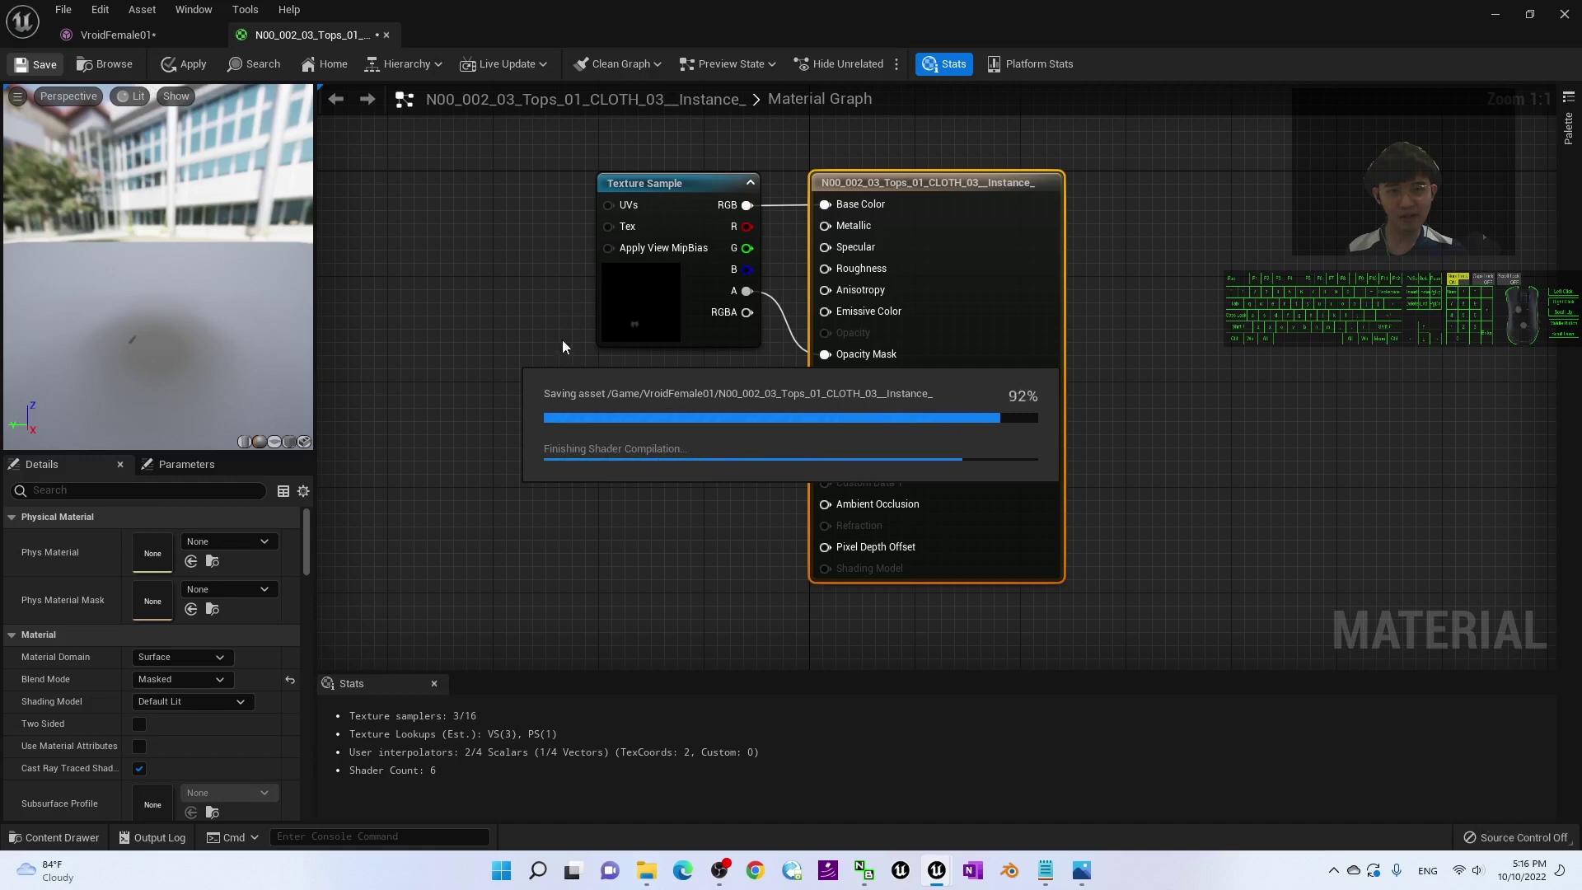
pyautogui.click(132, 37)
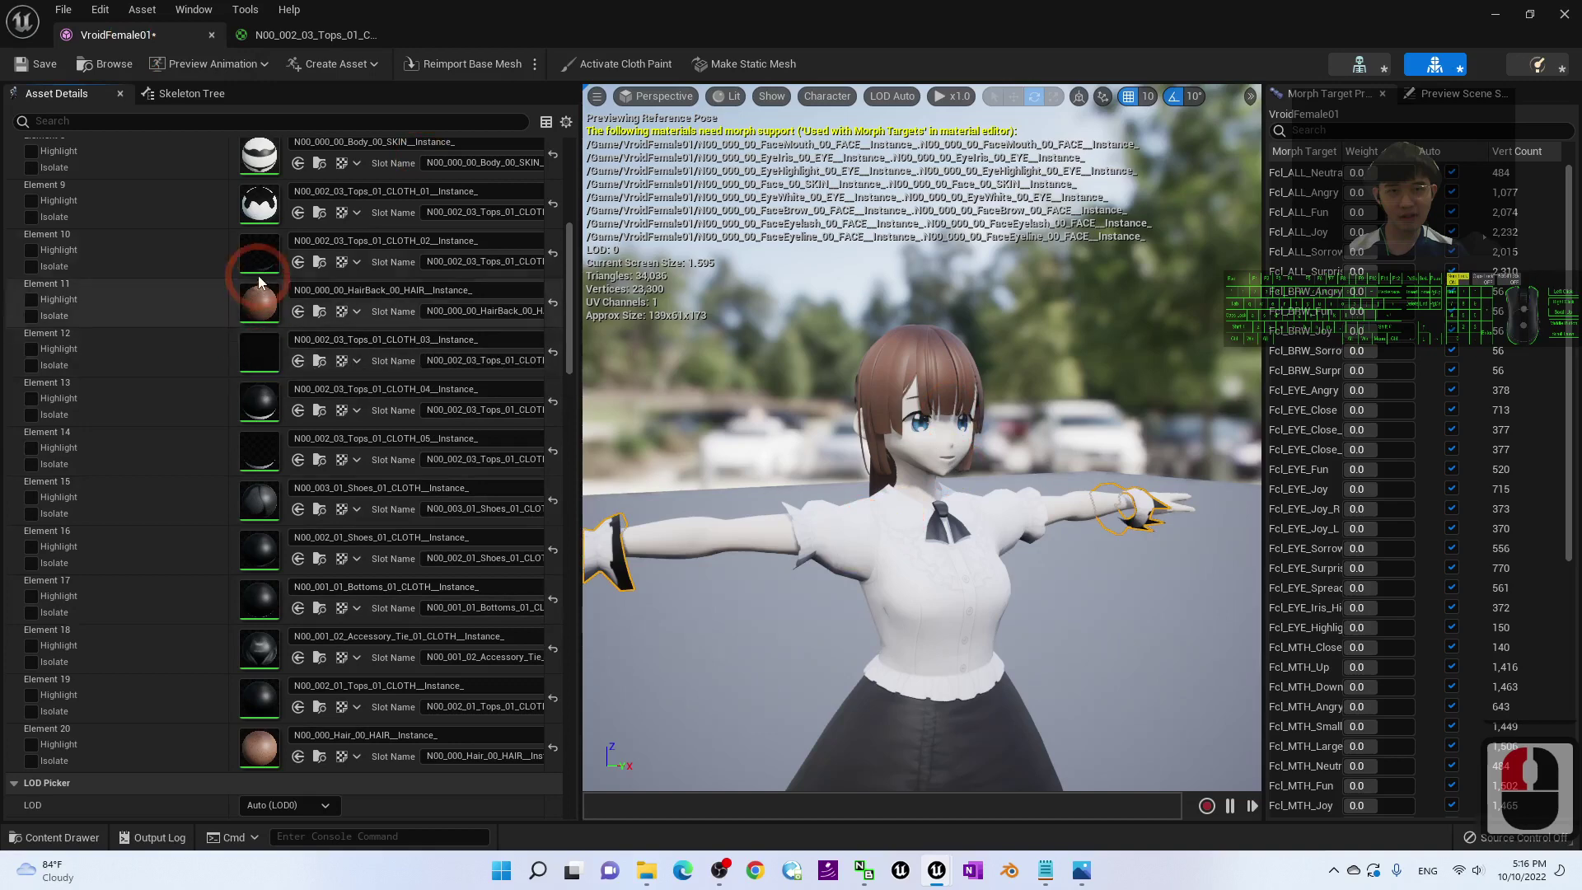
# - Check the Blend Mode and Opacity Mask connection in the Tops_01_CLOTH_02, Tops_01_CLOTH_03 and Tops_01_CLOTH_05 material graphs
pyautogui.doubleClick(255, 251)
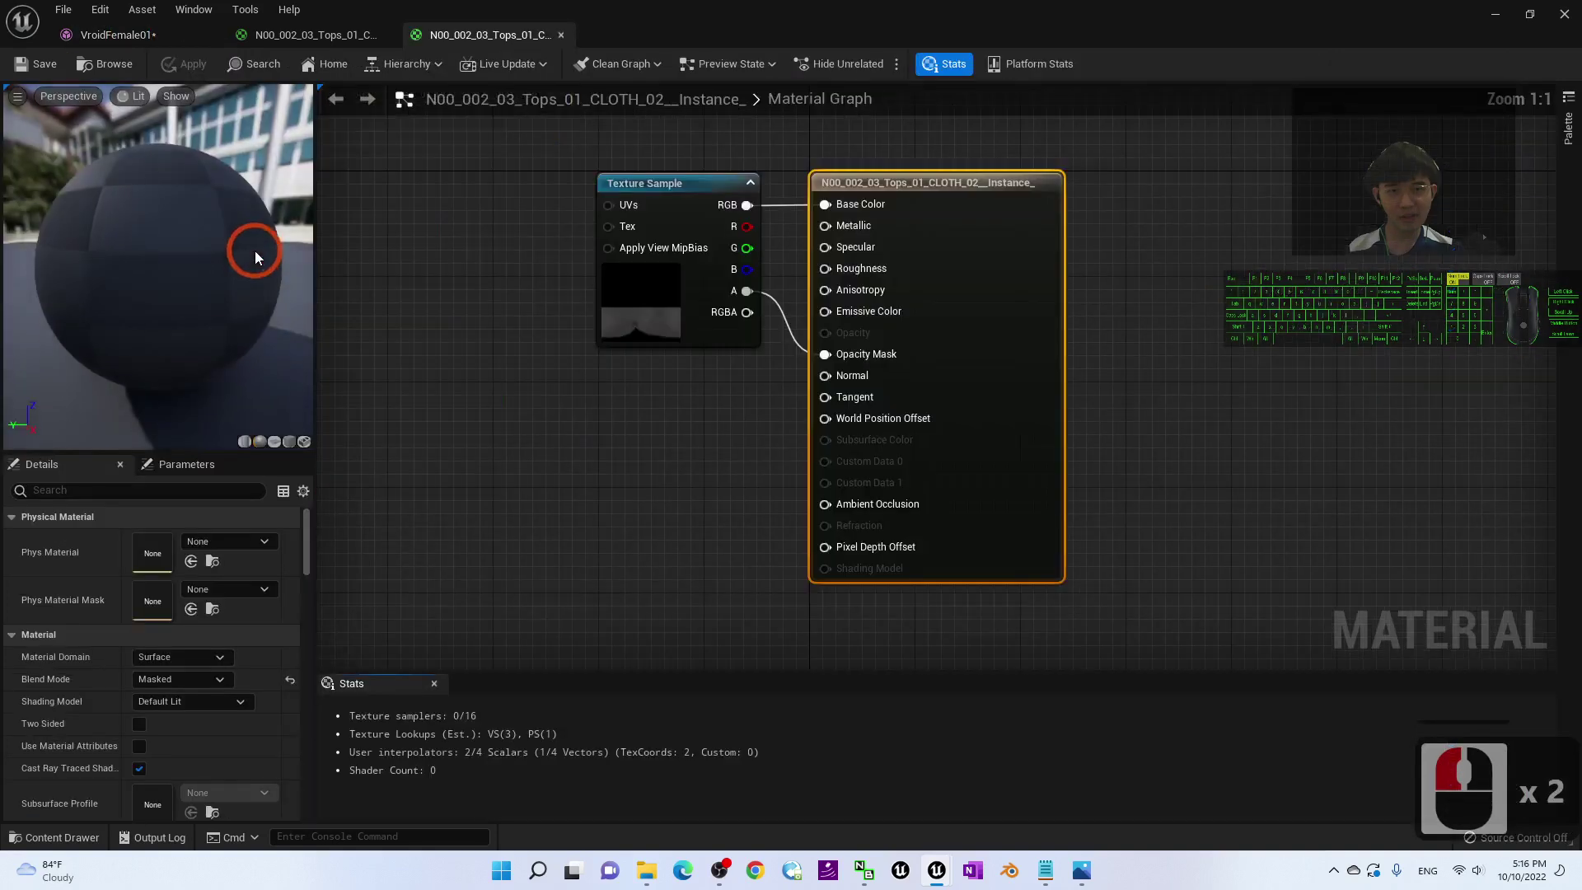
pyautogui.click(146, 36)
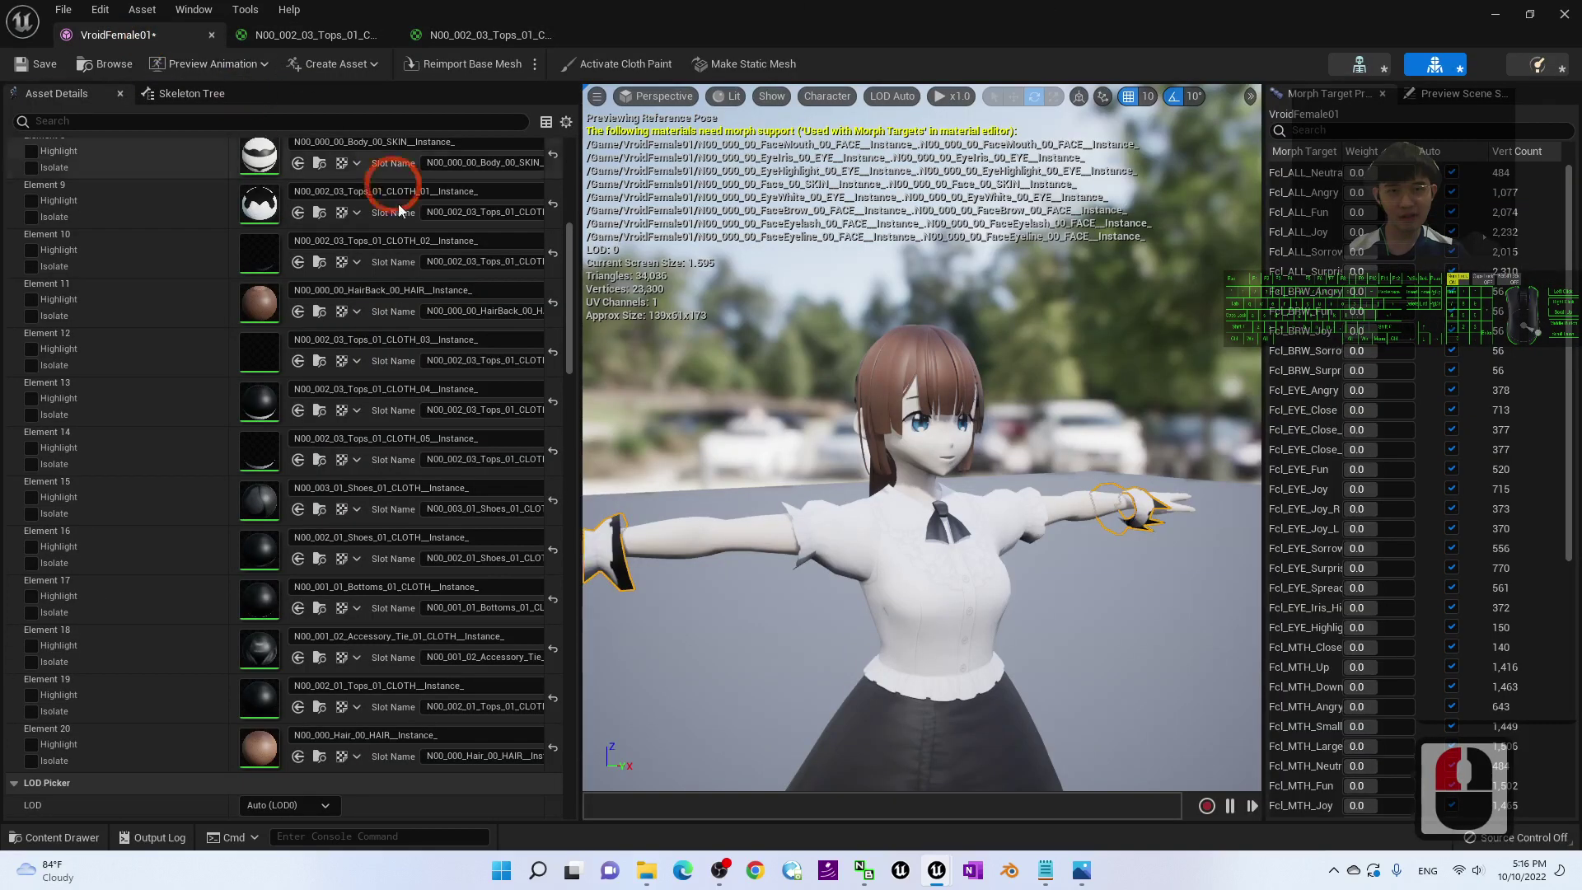
pyautogui.doubleClick(261, 349)
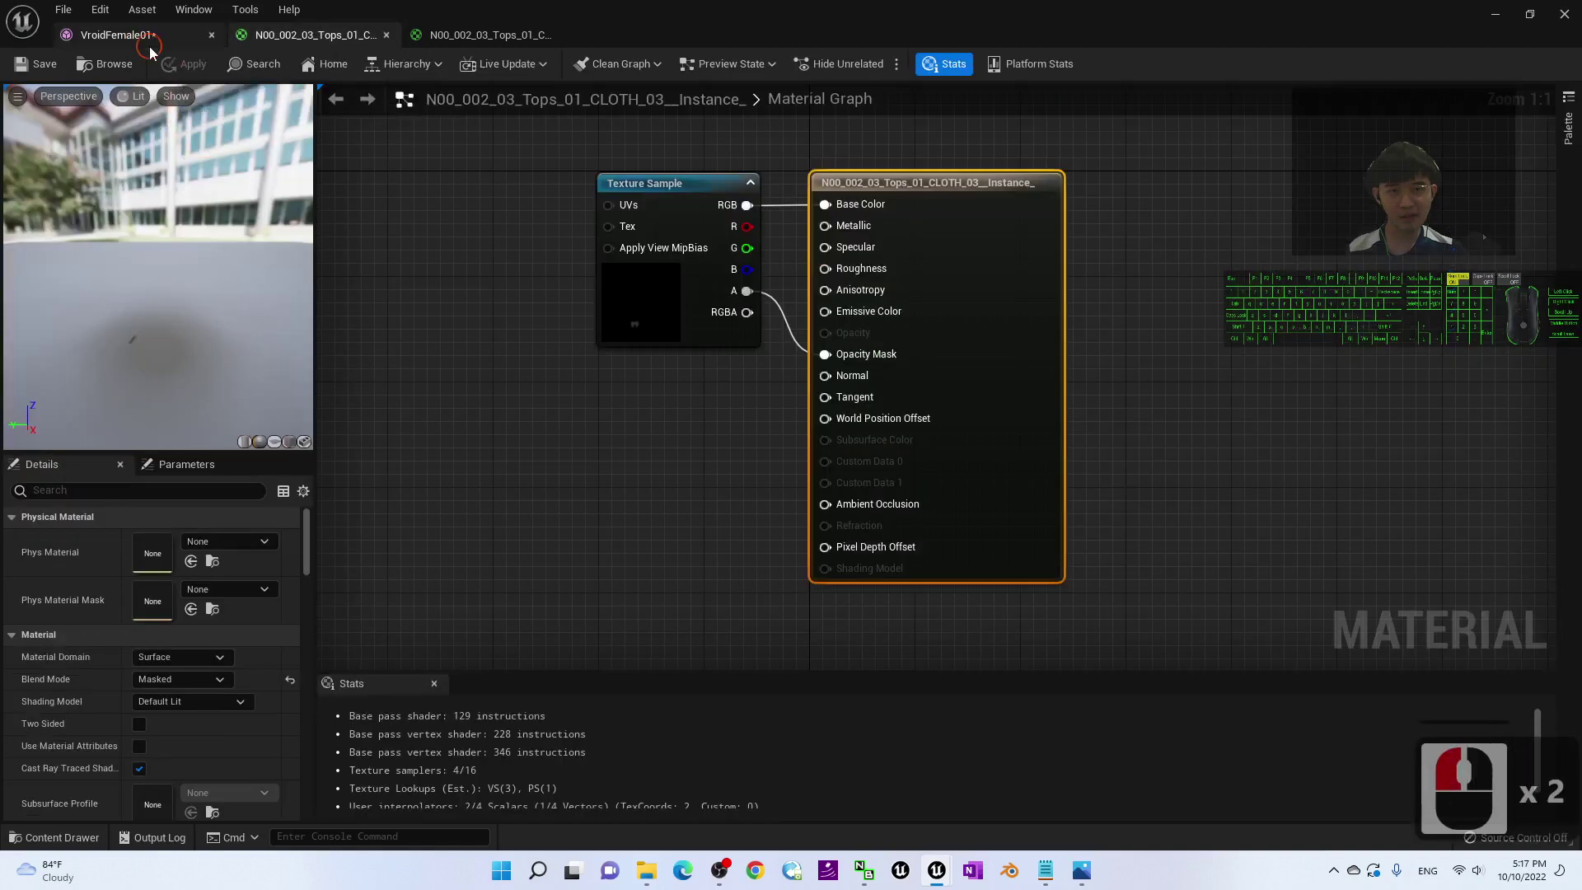
pyautogui.click(116, 35)
pyautogui.doubleClick(255, 451)
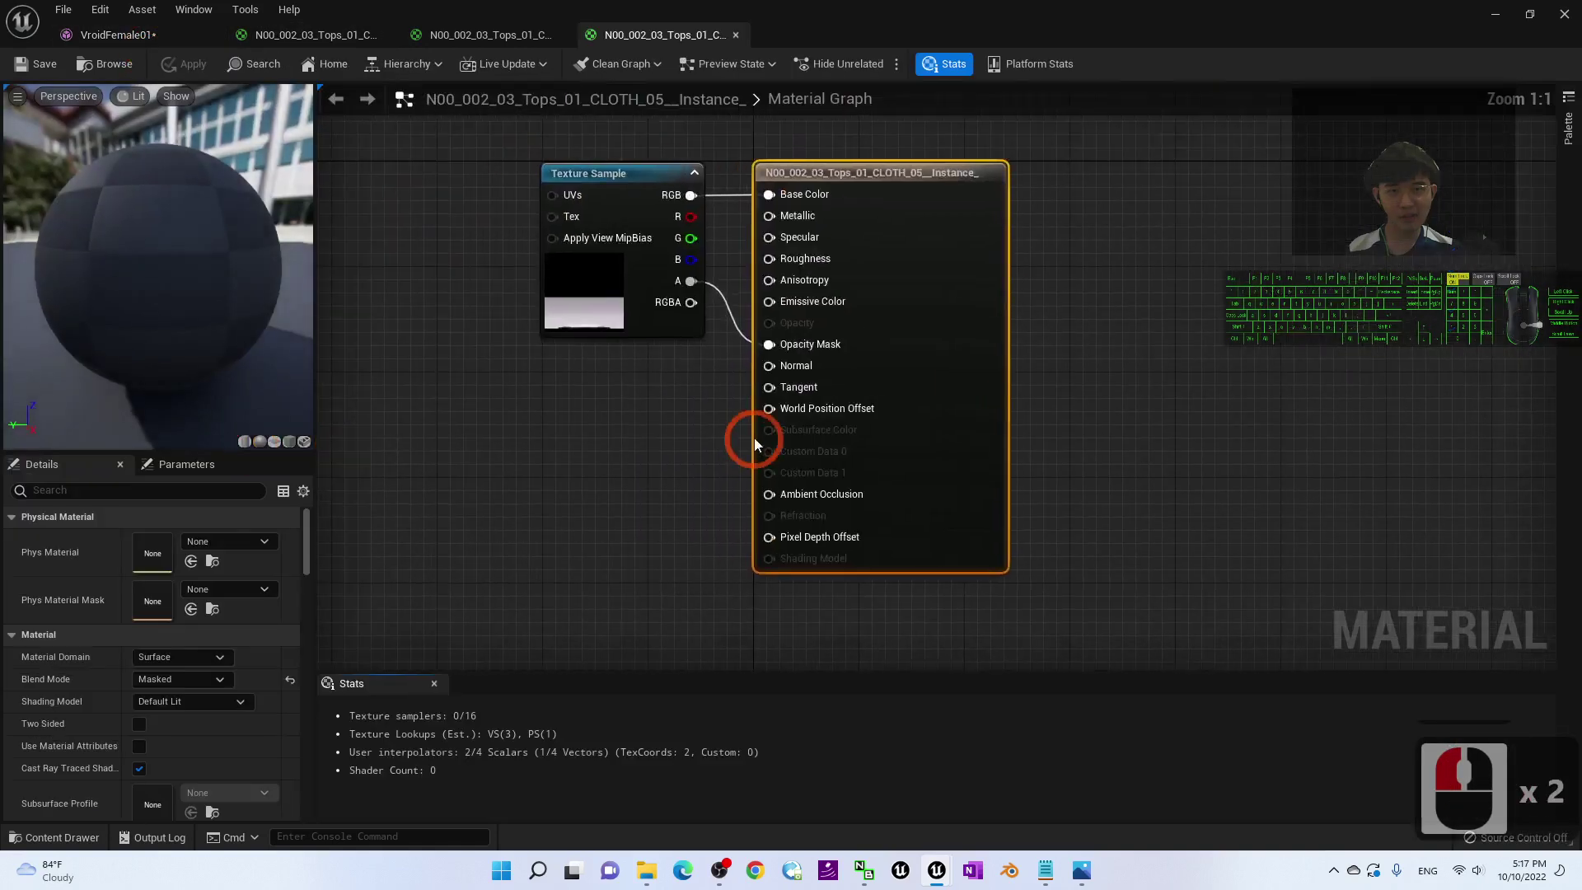
pyautogui.click(112, 36)
pyautogui.click(174, 223)
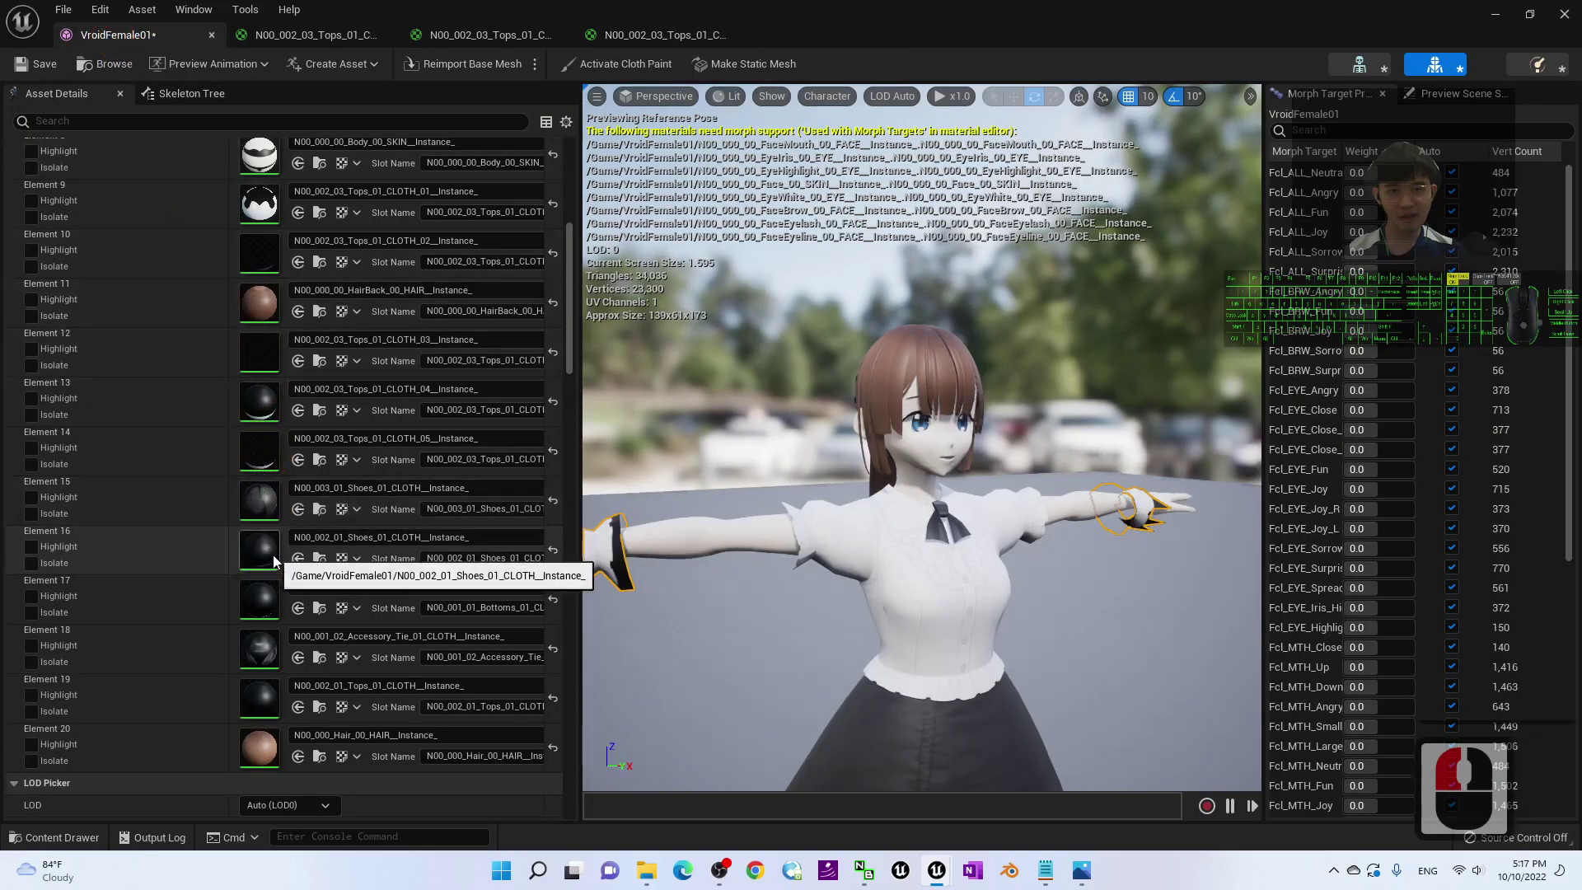
# - Set the N00_002_01_Tops_01_CLOTH material's Blend Mode to Masked, connect the texture's alpha to Opacity Mask, and save it
pyautogui.doubleClick(257, 694)
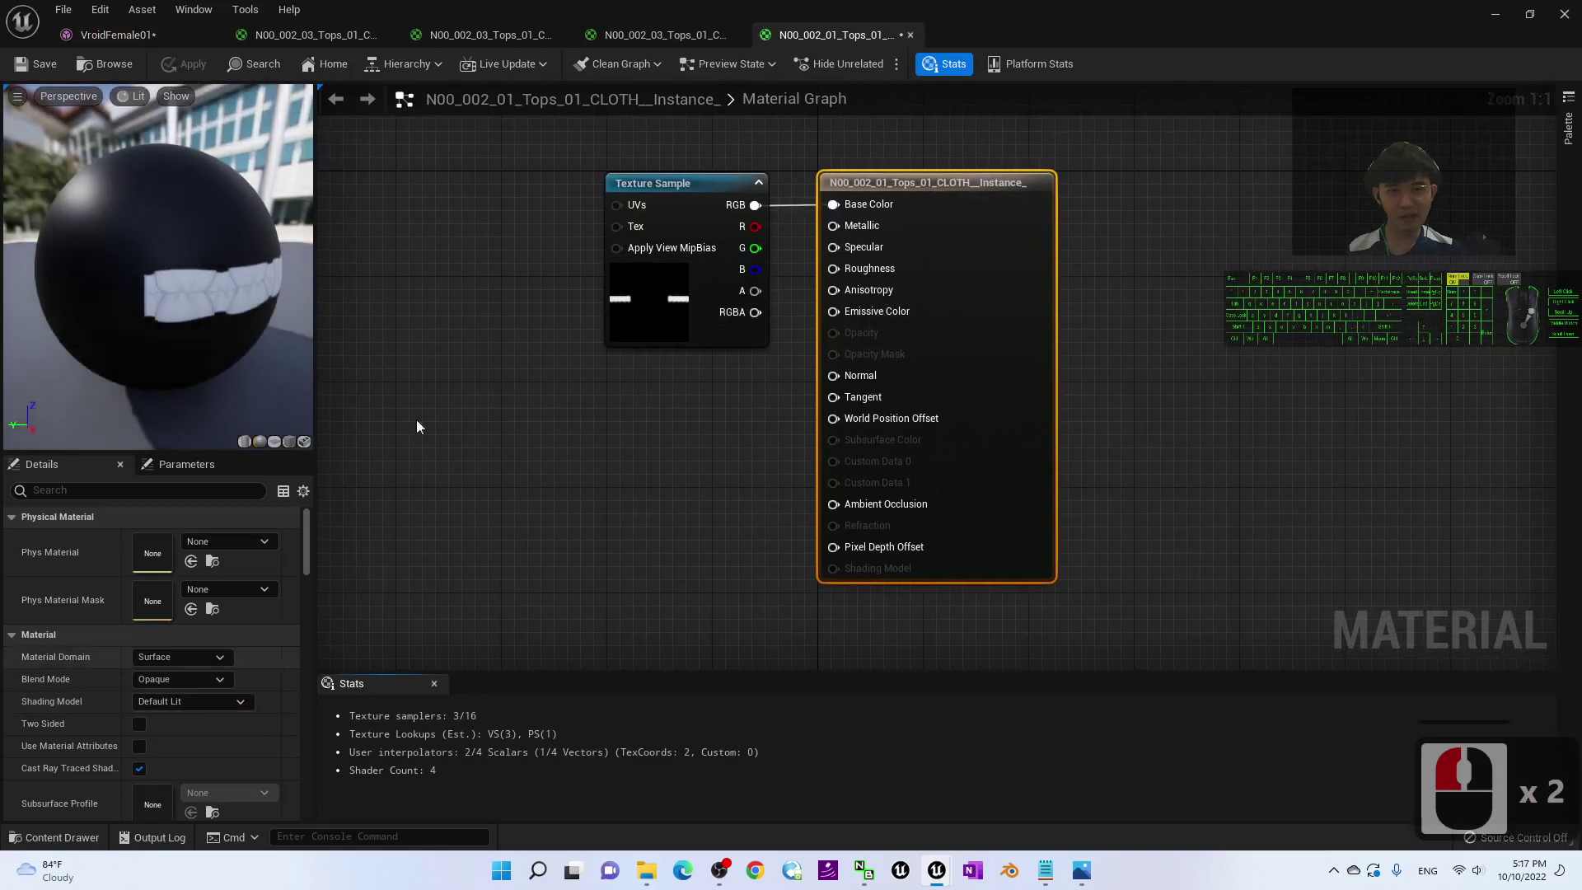
pyautogui.click(173, 681)
pyautogui.click(195, 704)
pyautogui.moveTo(755, 291); pyautogui.dragTo(820, 353)
pyautogui.click(46, 65)
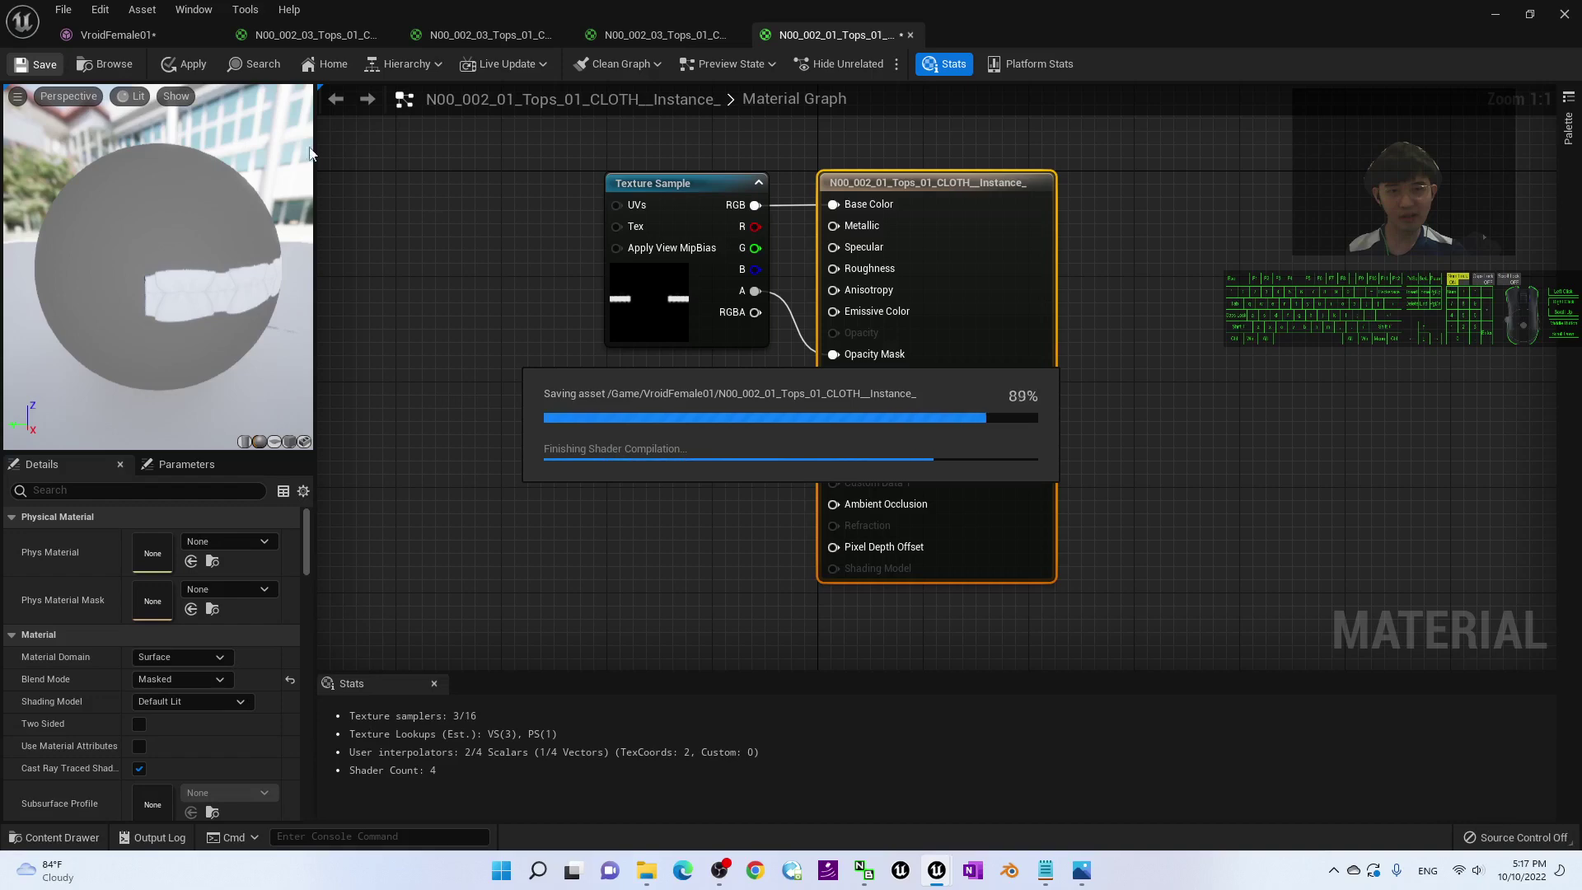
pyautogui.click(132, 31)
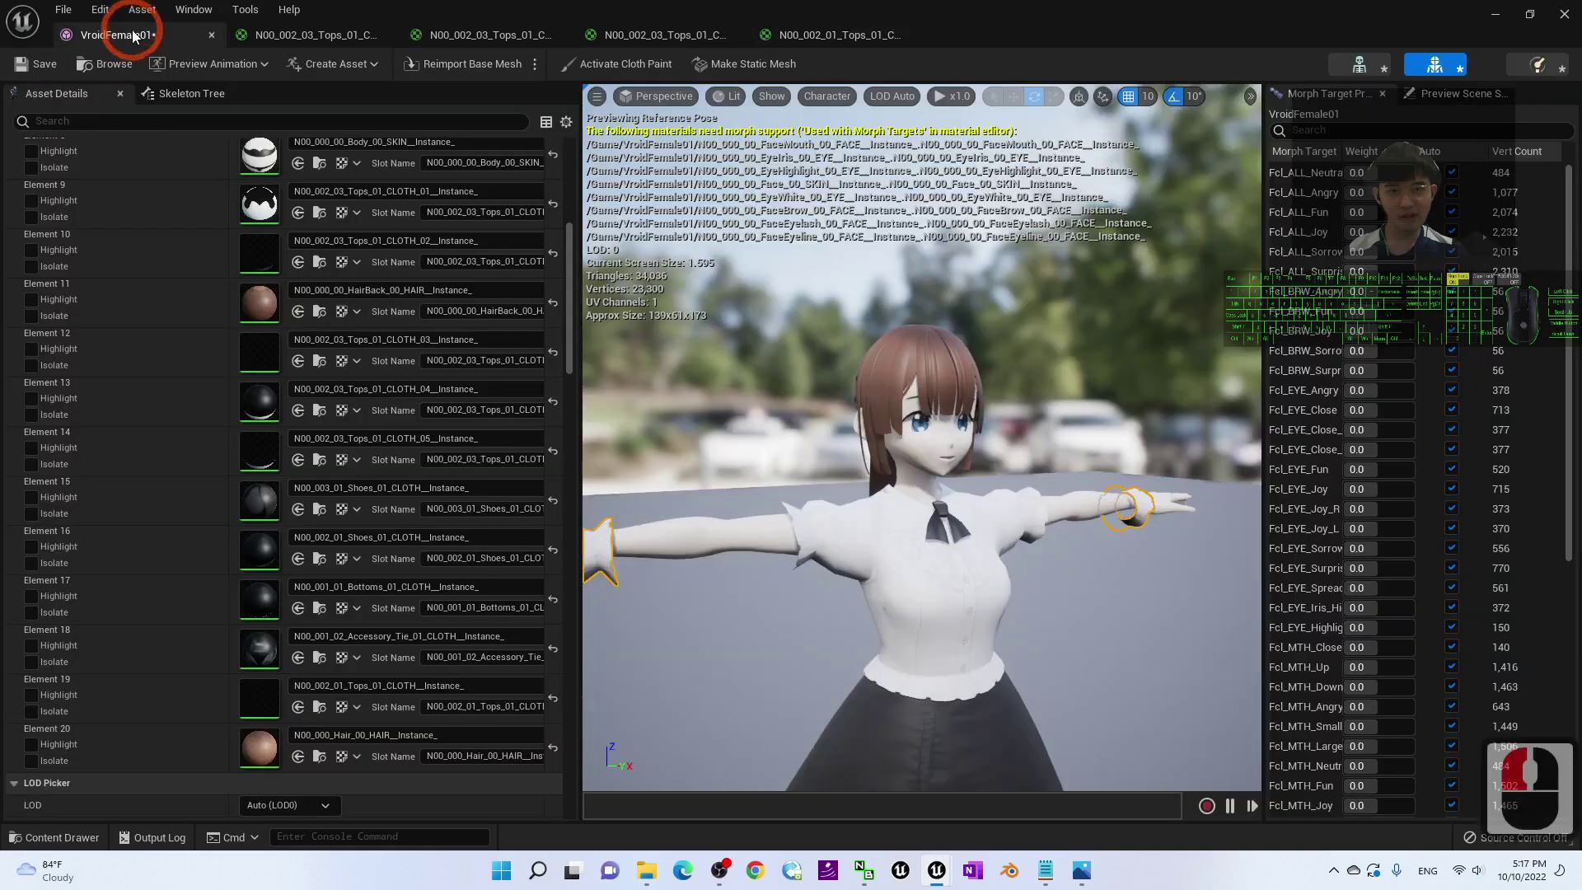
# - Make the Tops_01_CLOTH_03 material Two Sided and save it
pyautogui.scroll(-2, 792, 447)
pyautogui.scroll(2, 750, 603)
pyautogui.moveTo(748, 612)
pyautogui.keyDown('alt'); pyautogui.mouseDown()
pyautogui.moveTo(854, 607)
pyautogui.moveTo(746, 589)
pyautogui.mouseUp(); pyautogui.keyUp('alt')
pyautogui.click(741, 620)
pyautogui.click(741, 619)
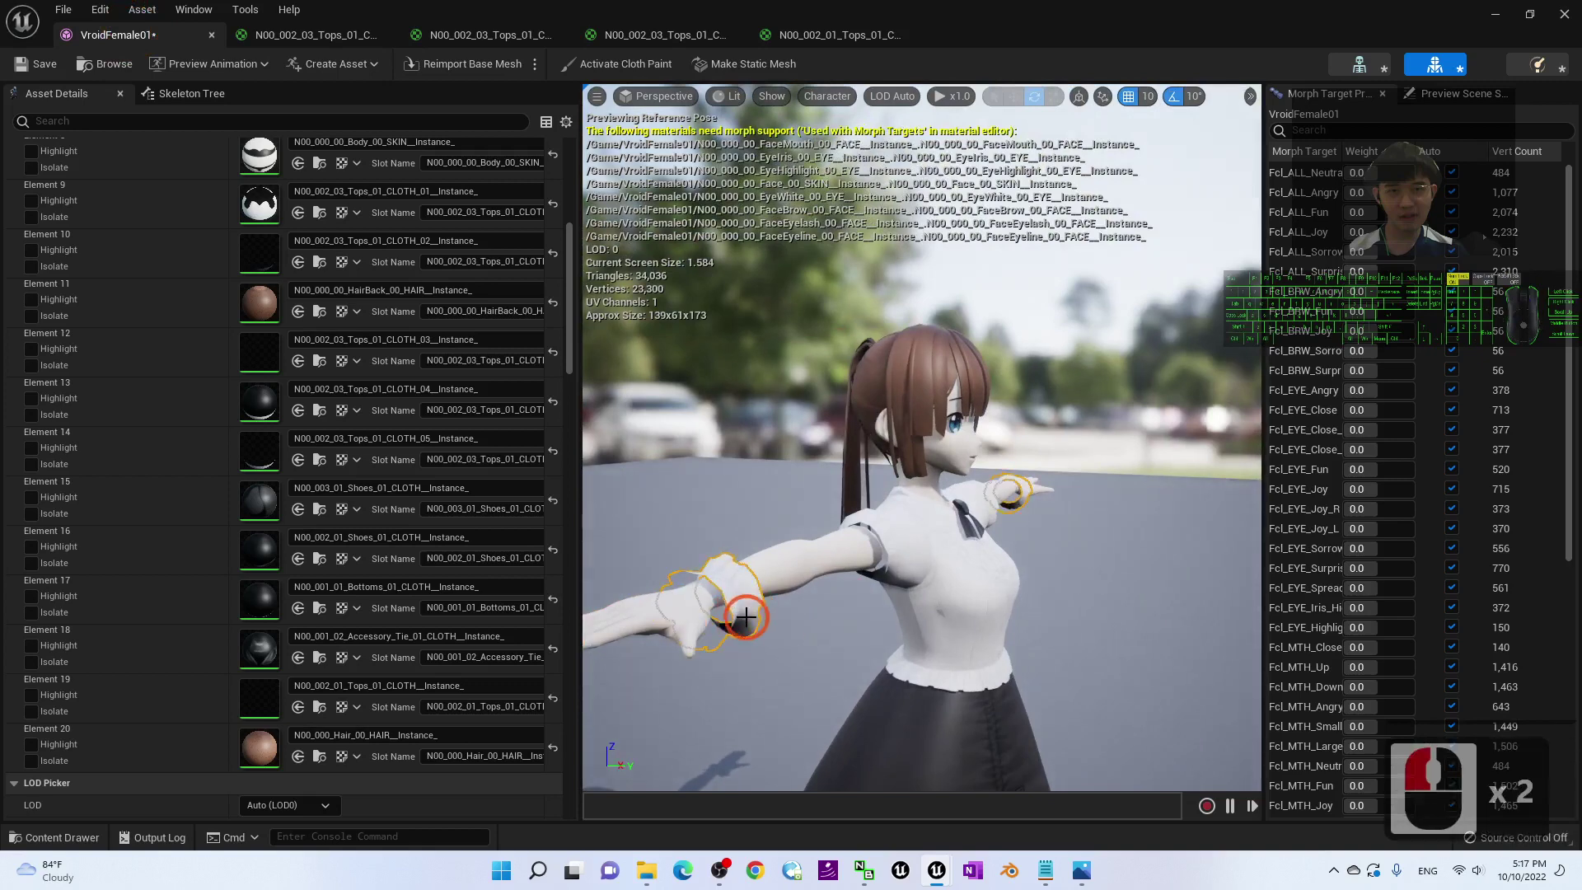
pyautogui.keyDown('alt'); pyautogui.moveTo(866, 626); pyautogui.dragTo(819, 618); pyautogui.keyUp('alt')
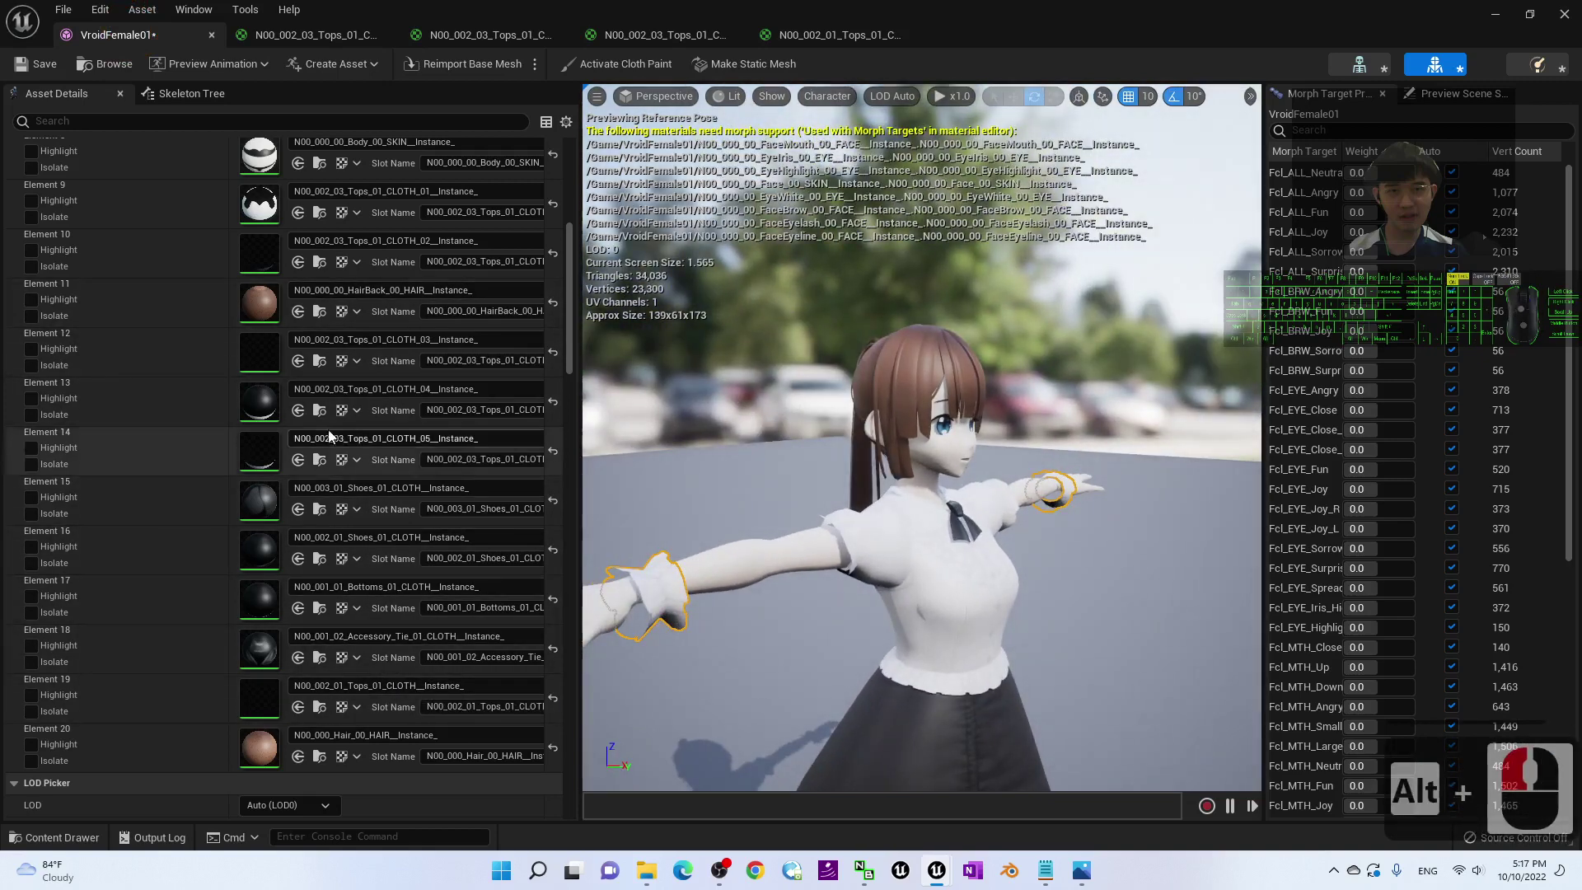
pyautogui.click(334, 37)
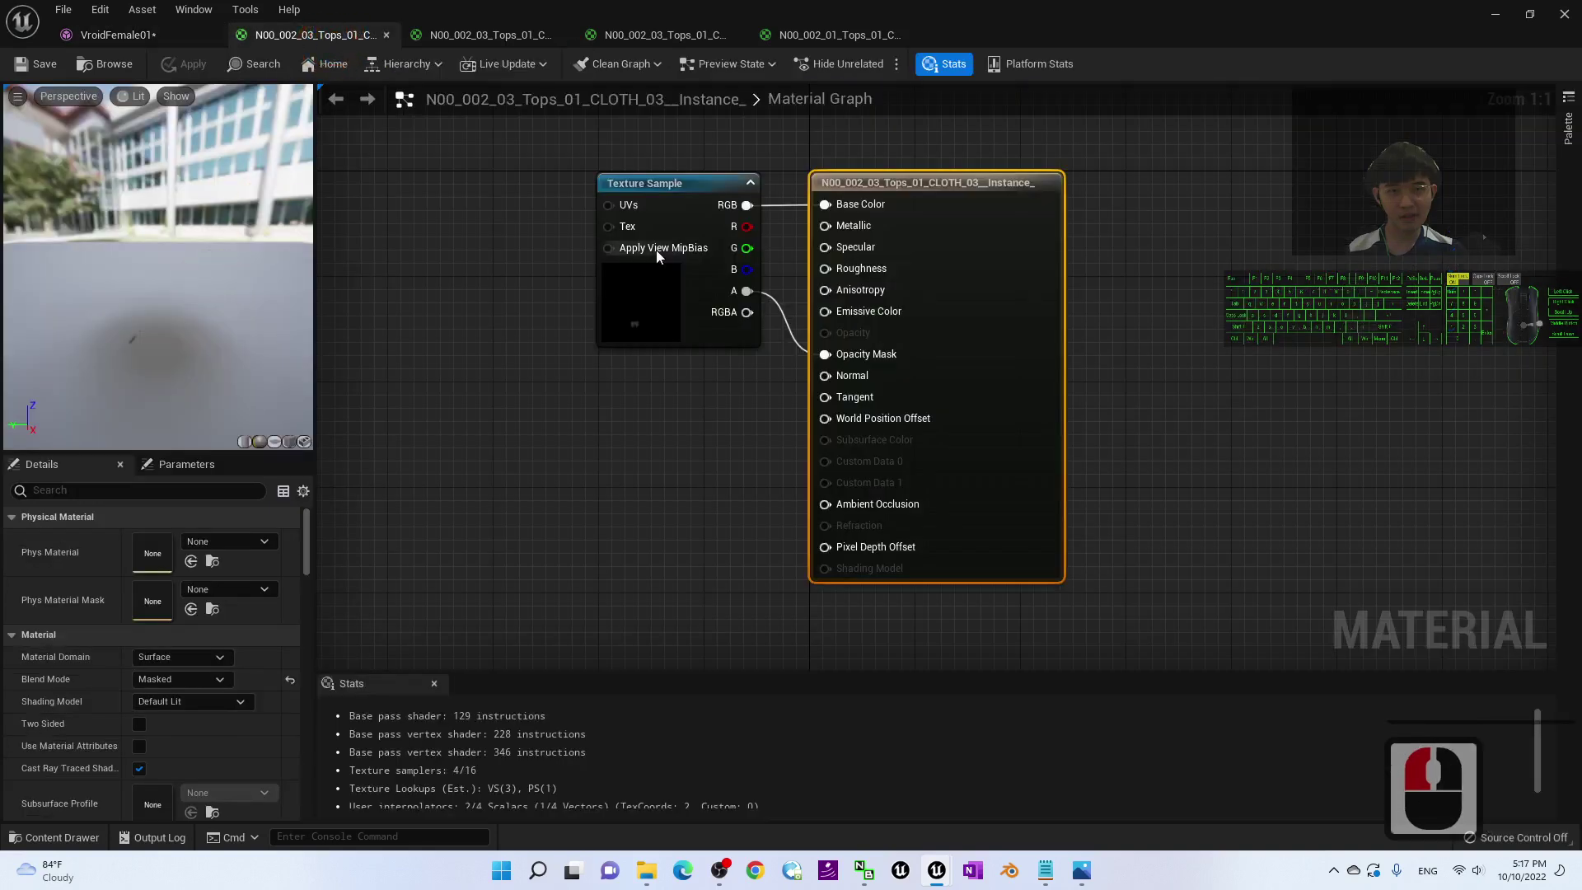
pyautogui.click(138, 723)
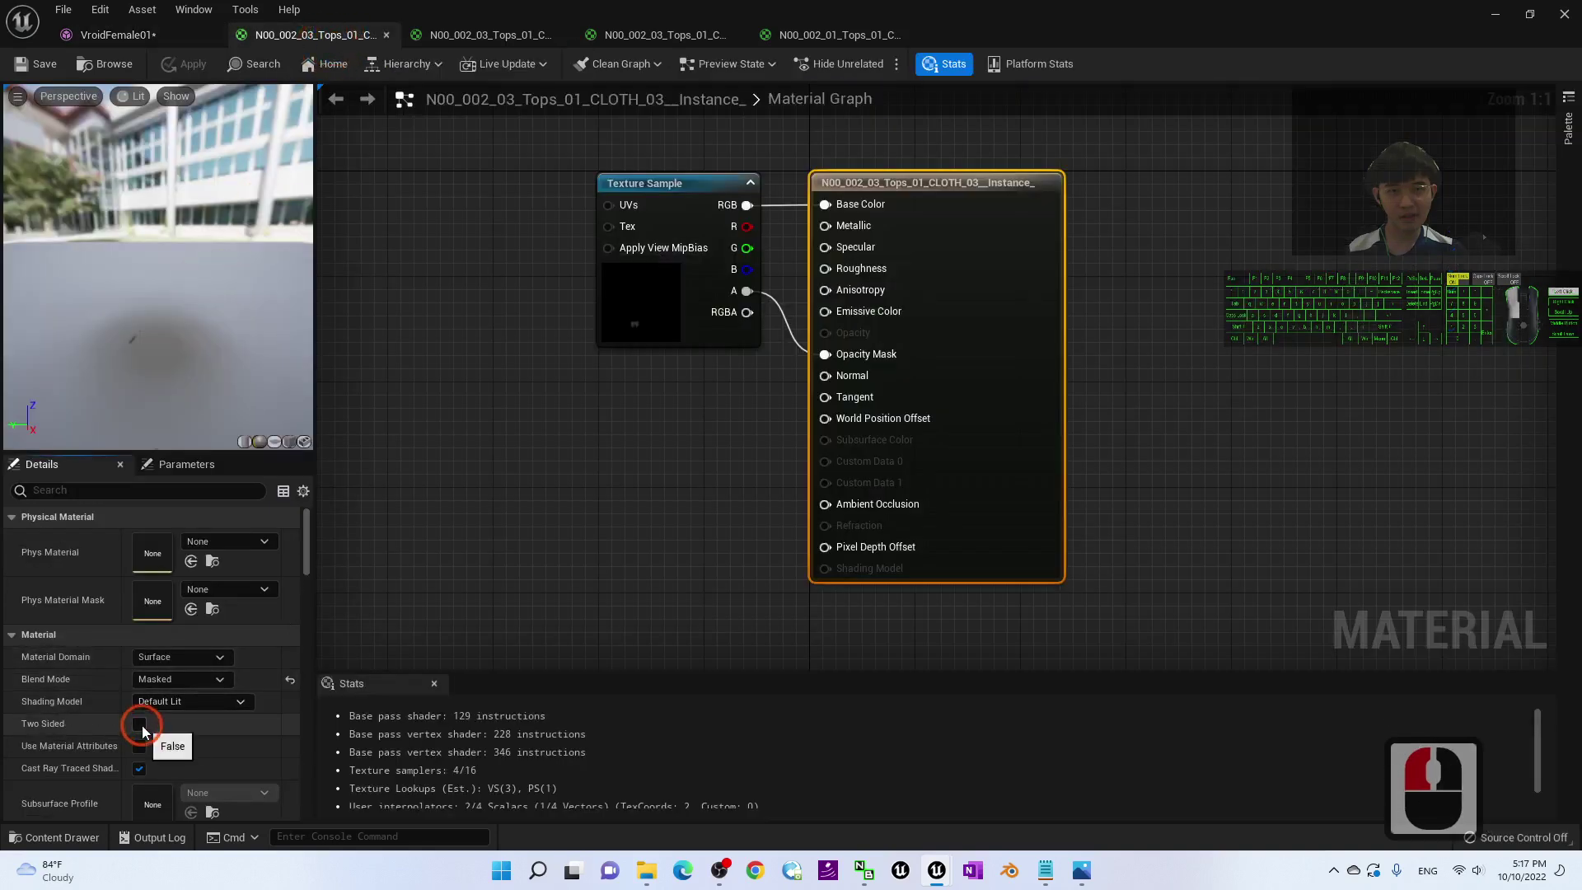
pyautogui.click(37, 64)
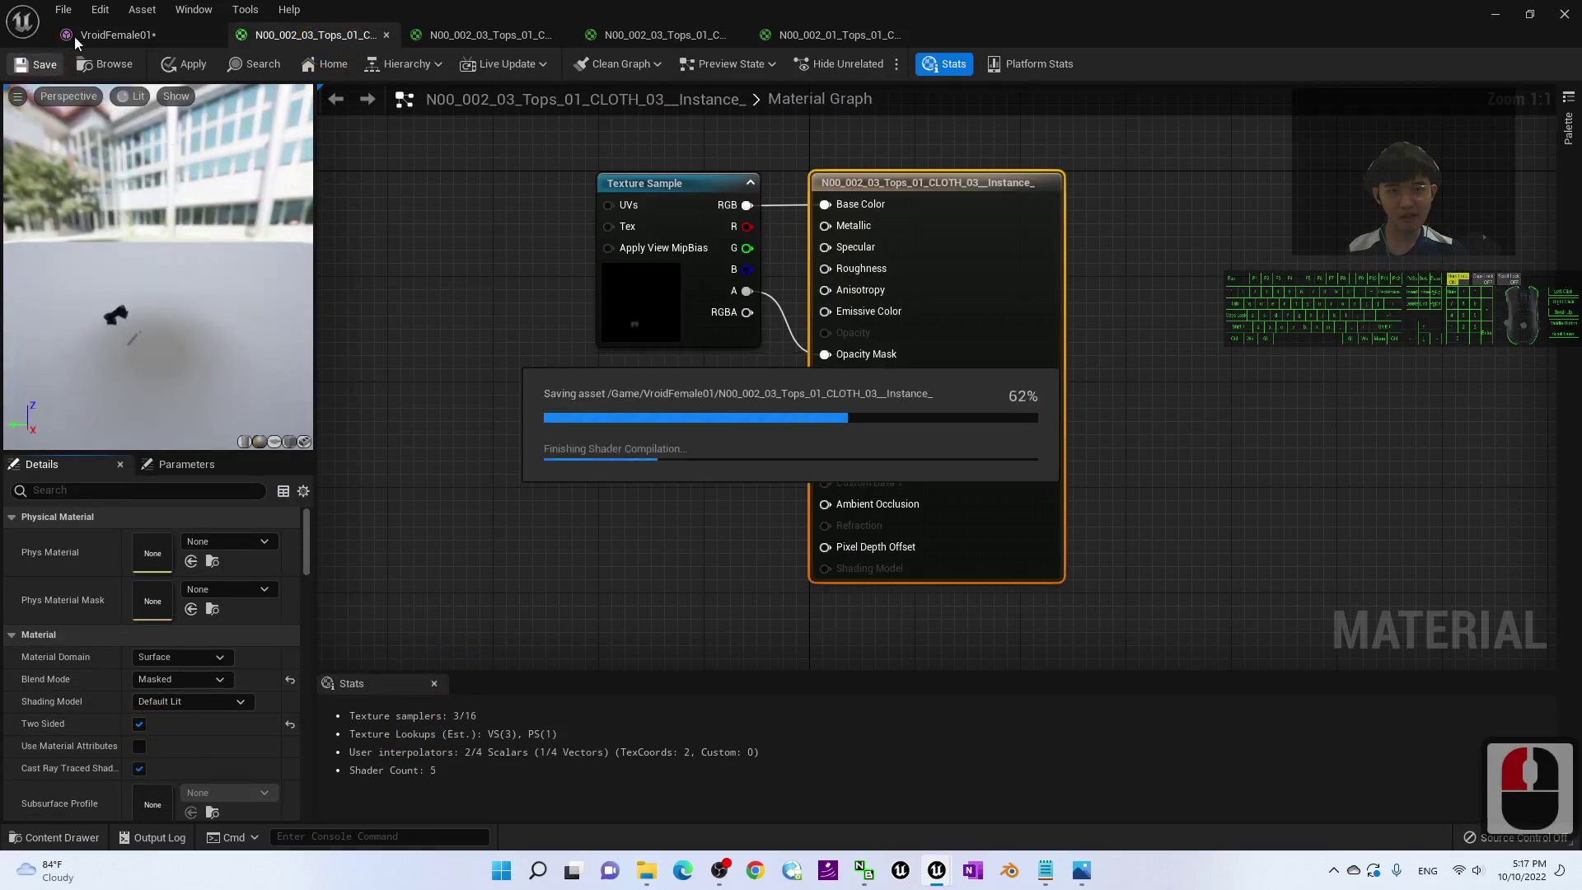
pyautogui.click(142, 33)
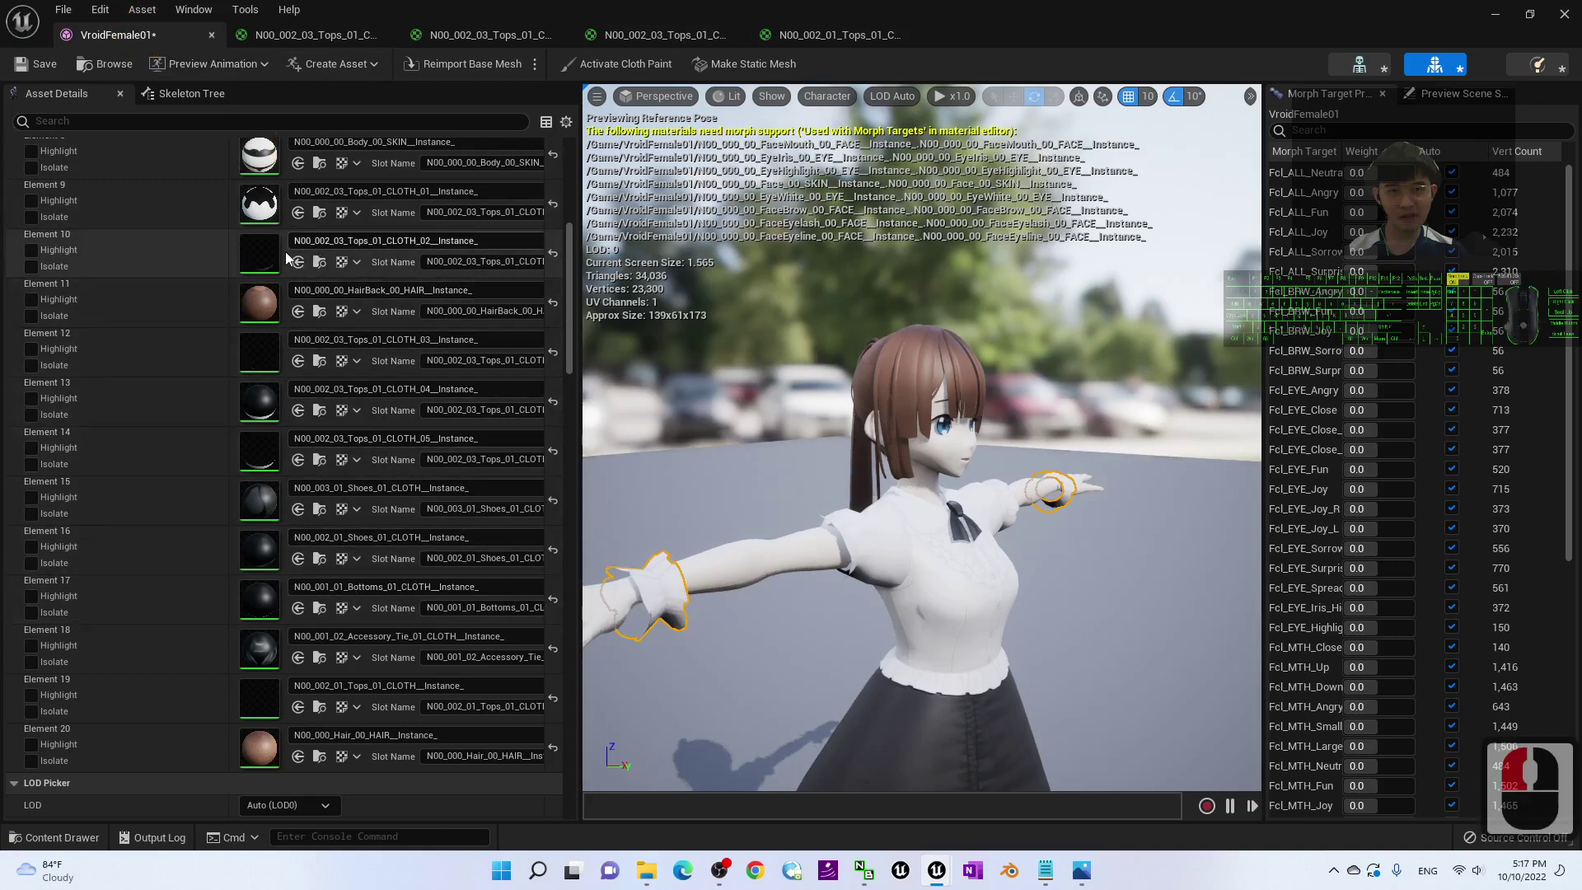
# - Make the N00_002_01_Tops_01_CLOTH material for the wrist cuffs Two Sided and save it
pyautogui.scroll(-2, 313, 562)
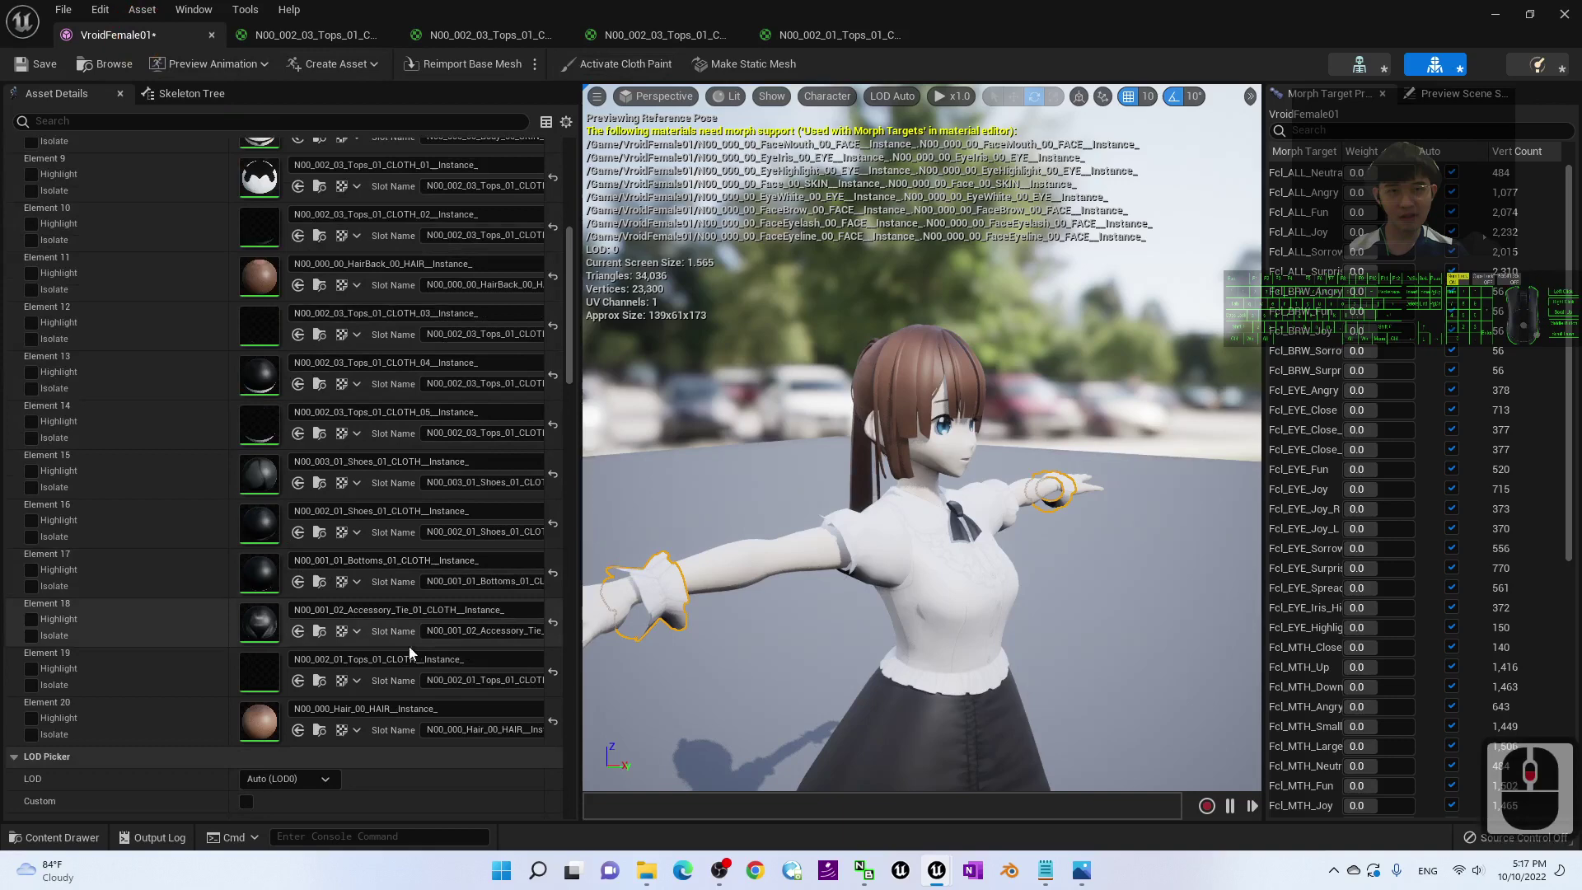
pyautogui.doubleClick(265, 666)
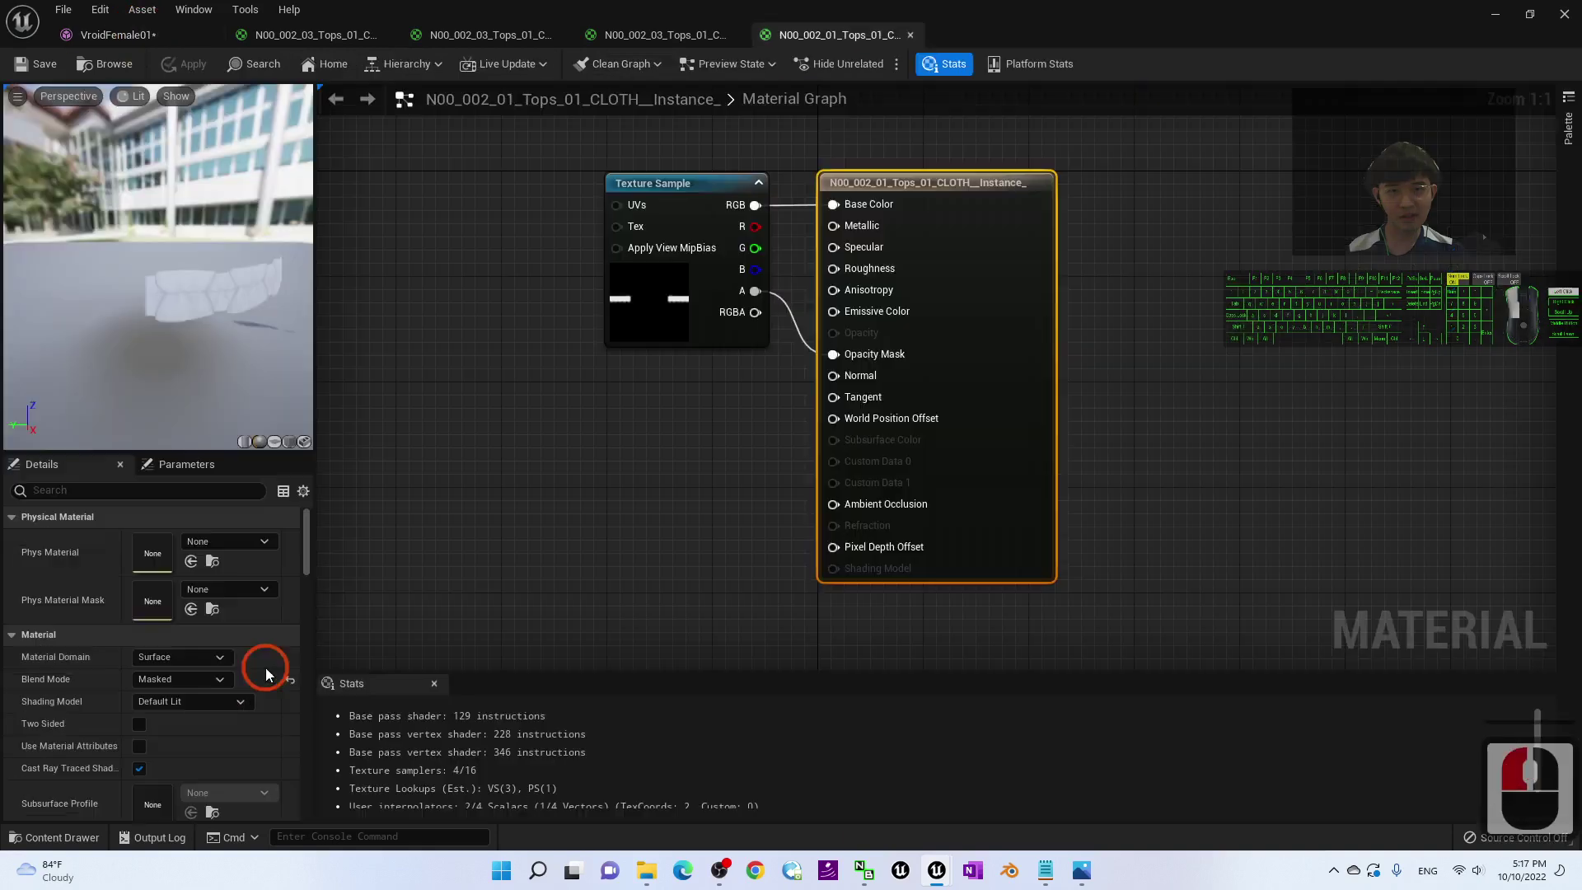
pyautogui.click(139, 724)
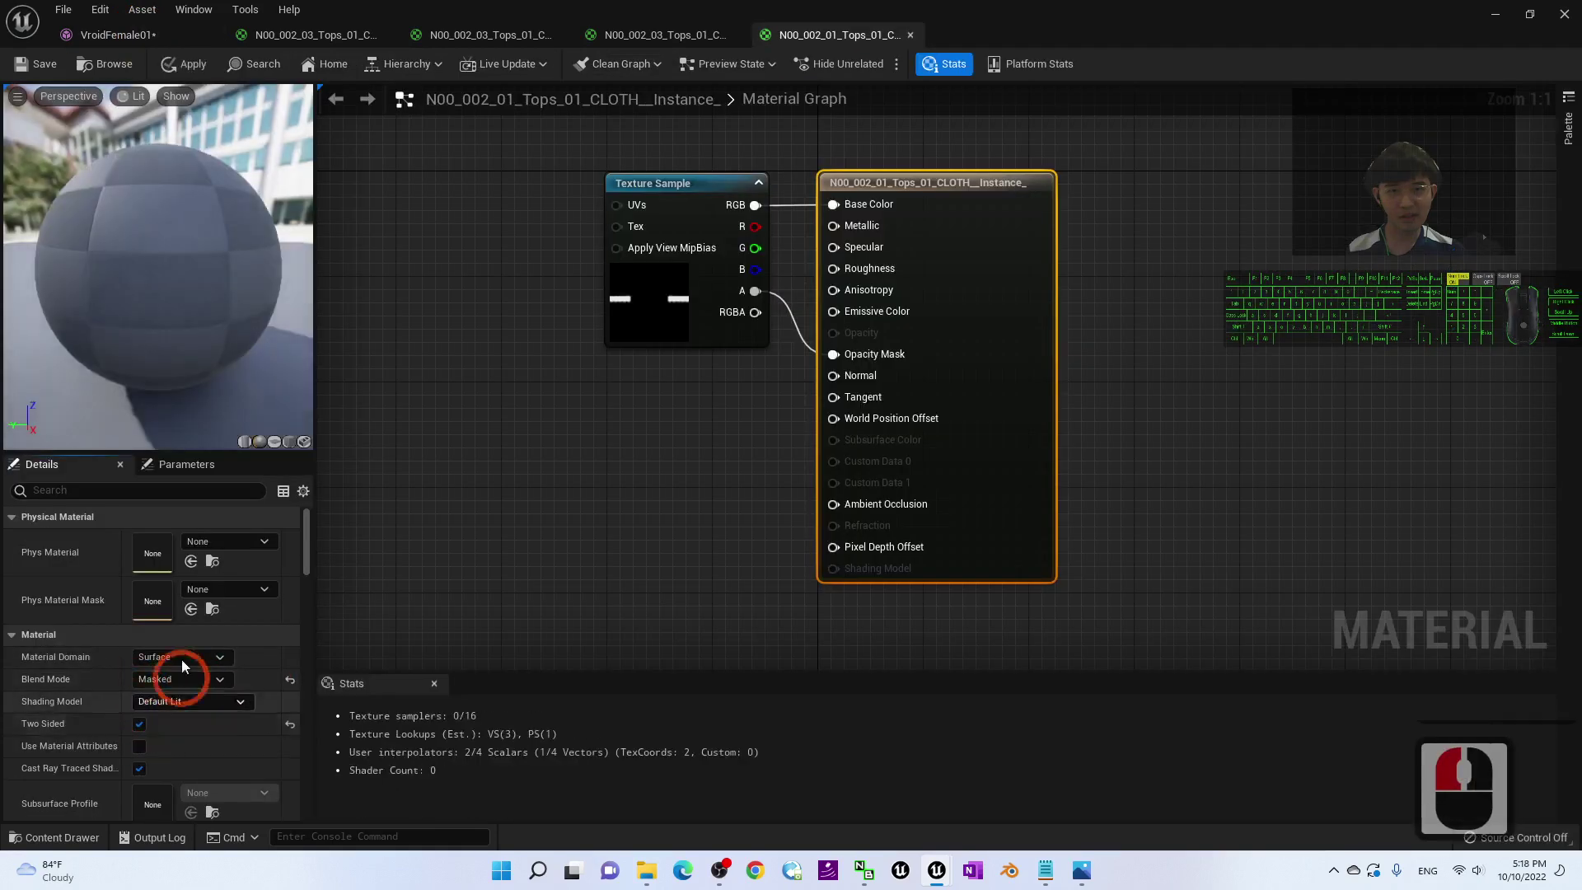
pyautogui.click(45, 65)
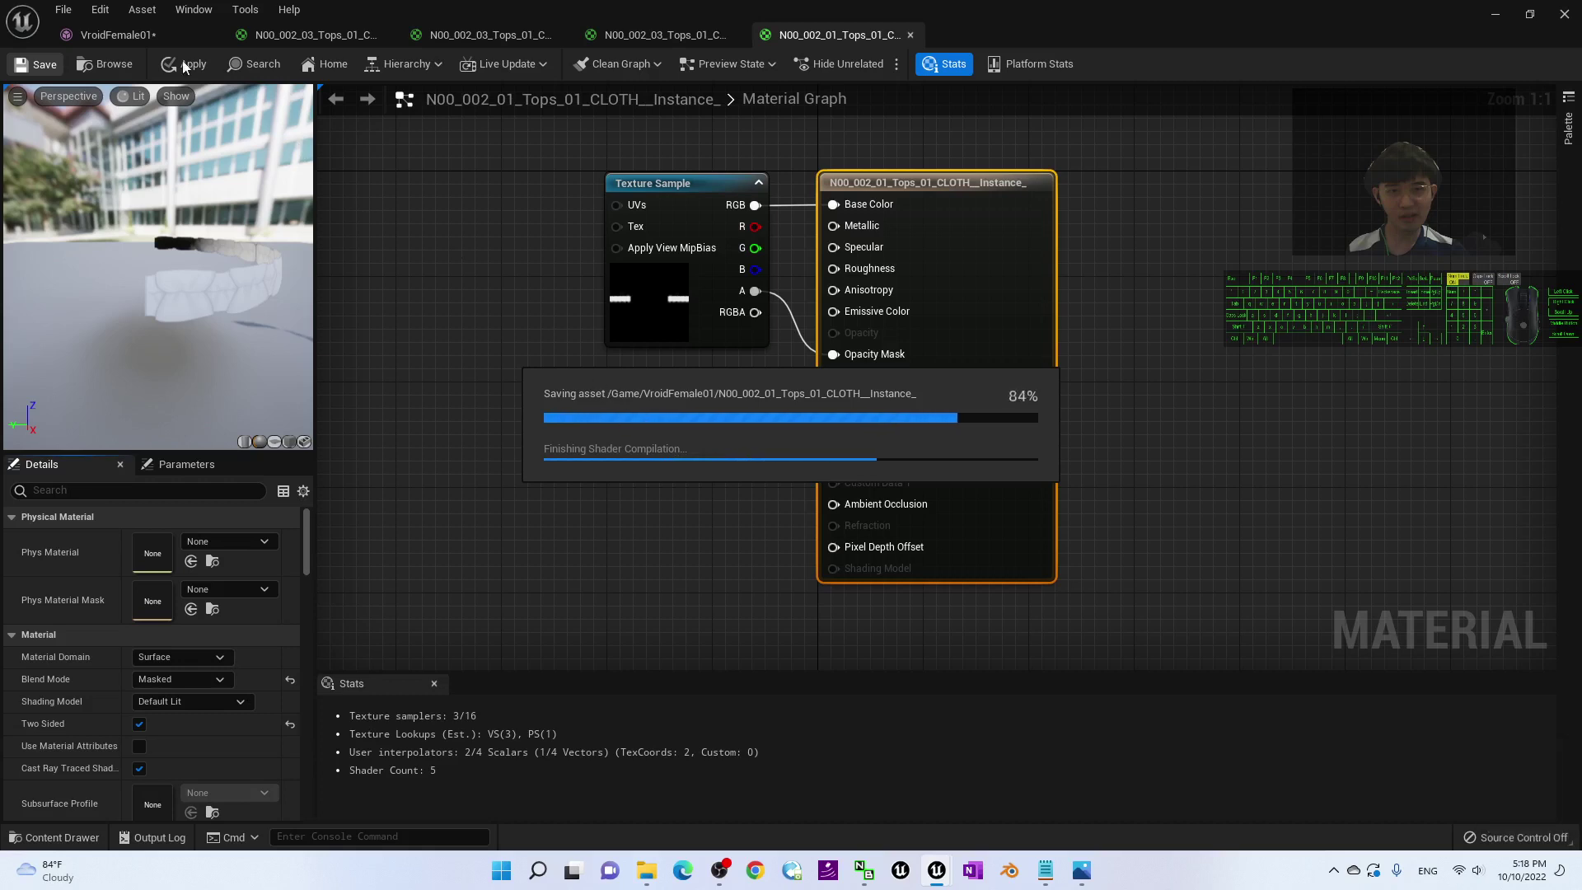
pyautogui.click(141, 37)
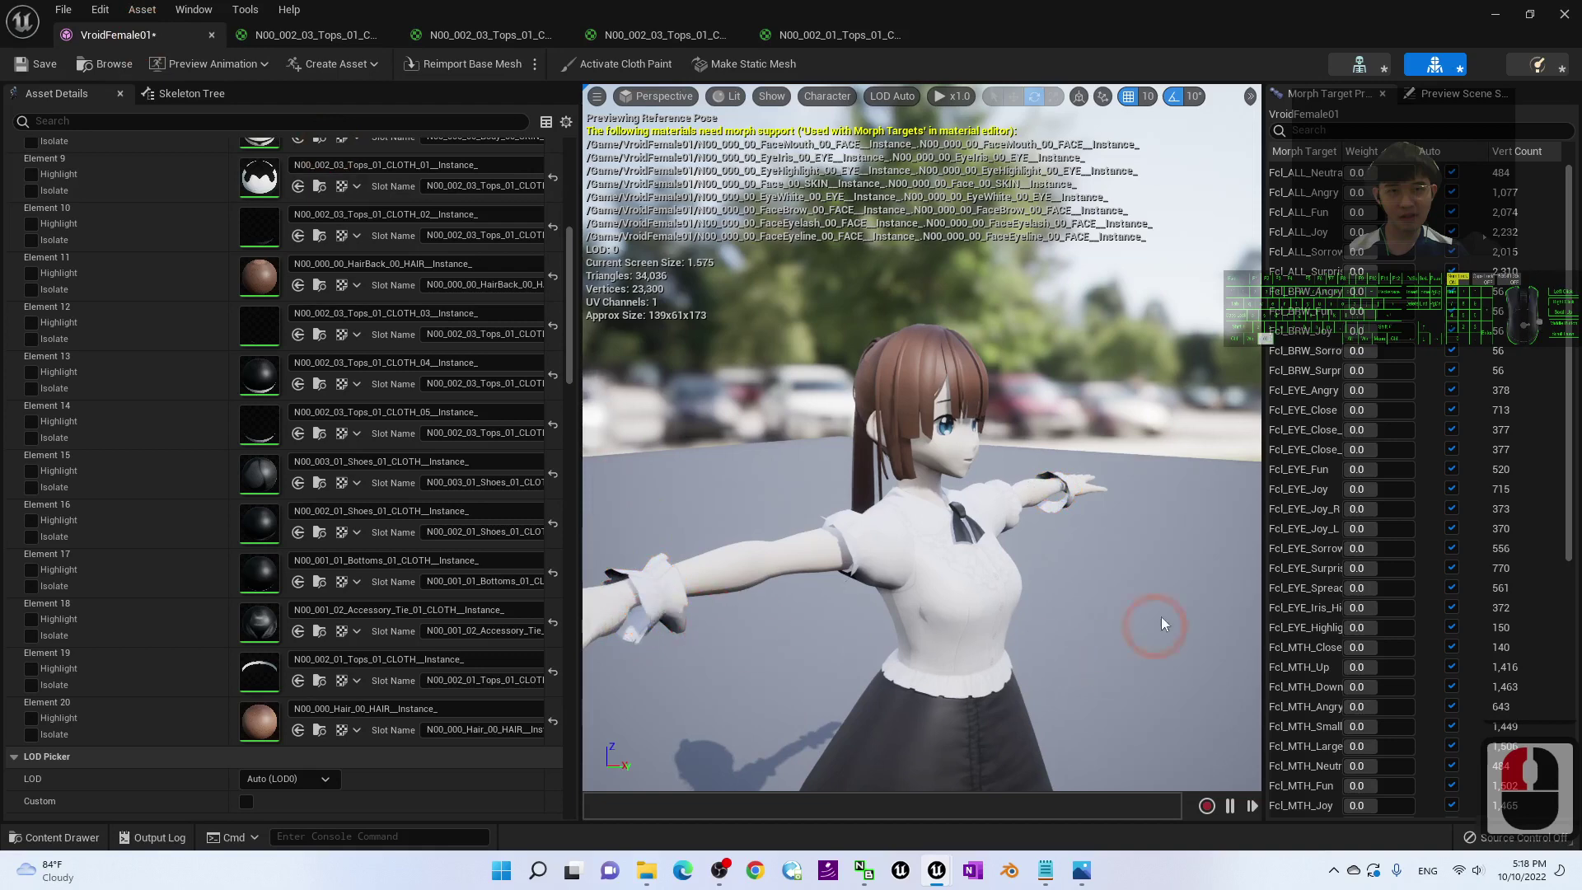
# - View the whole character in the preview and save all modified assets
pyautogui.keyDown('alt'); pyautogui.moveTo(1159, 621); pyautogui.dragTo(1101, 594); pyautogui.keyUp('alt')
pyautogui.keyDown('alt'); pyautogui.scroll(-6, 1108, 648); pyautogui.keyUp('alt')
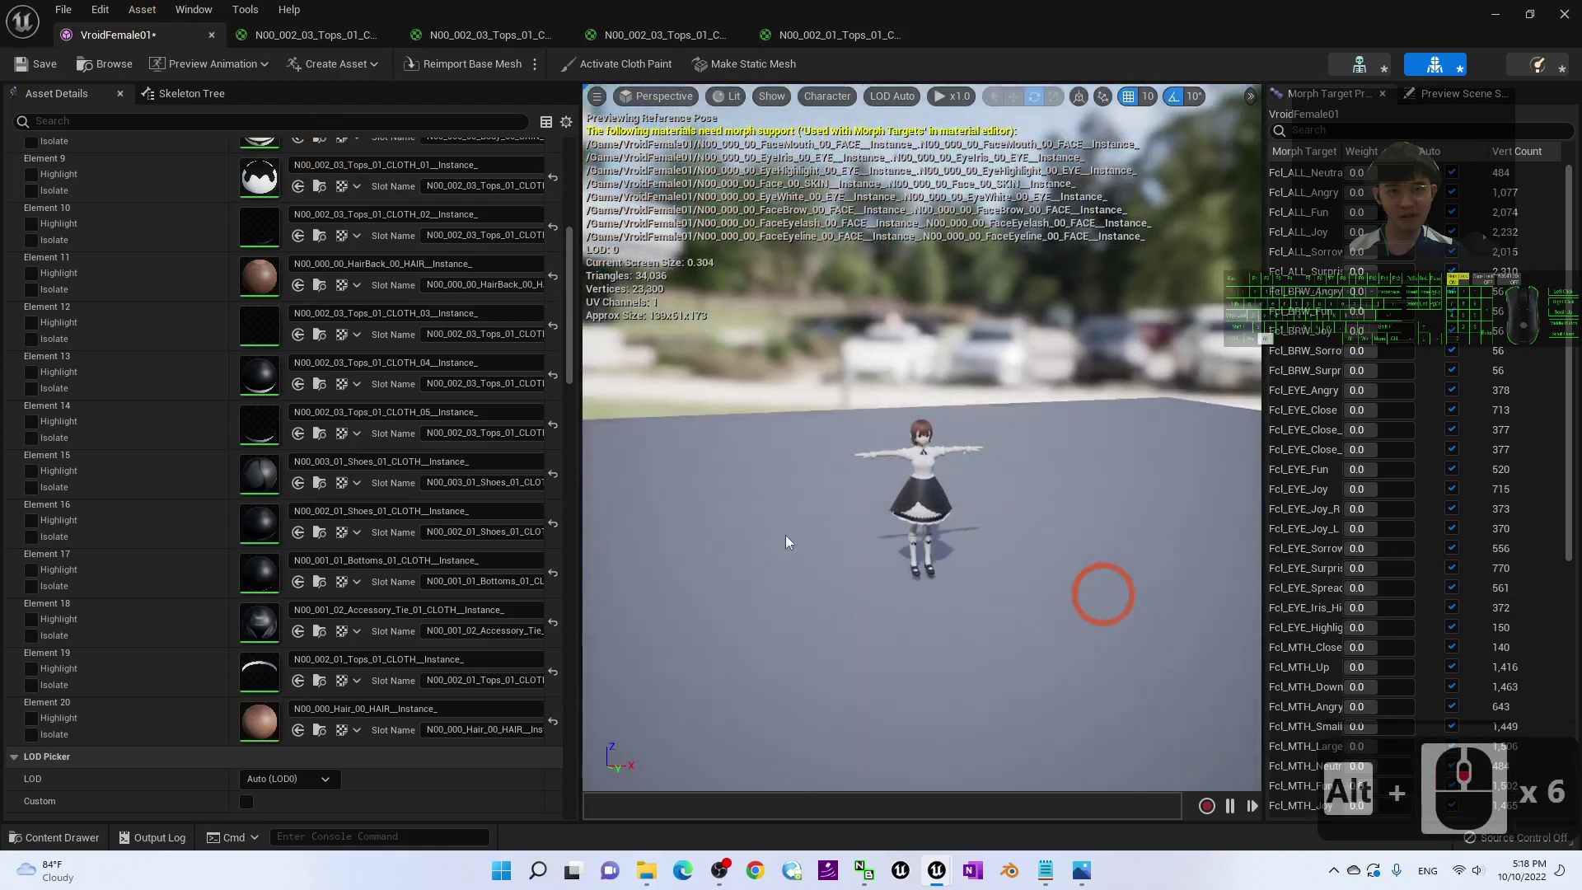
pyautogui.scroll(10, 996, 540)
pyautogui.scroll(-1, 996, 541)
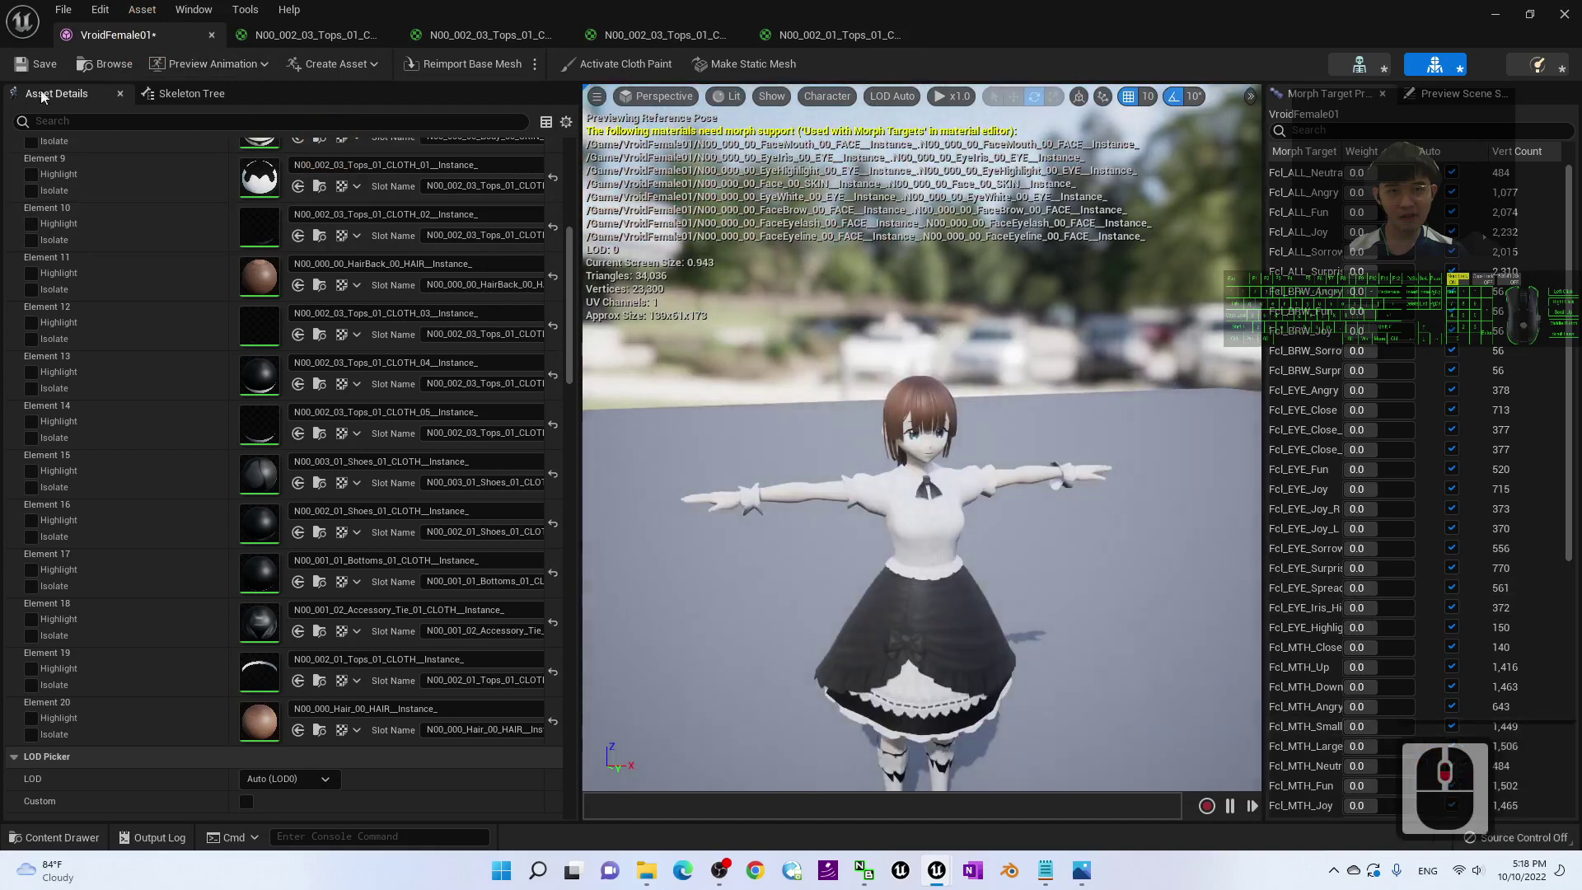
pyautogui.click(62, 10)
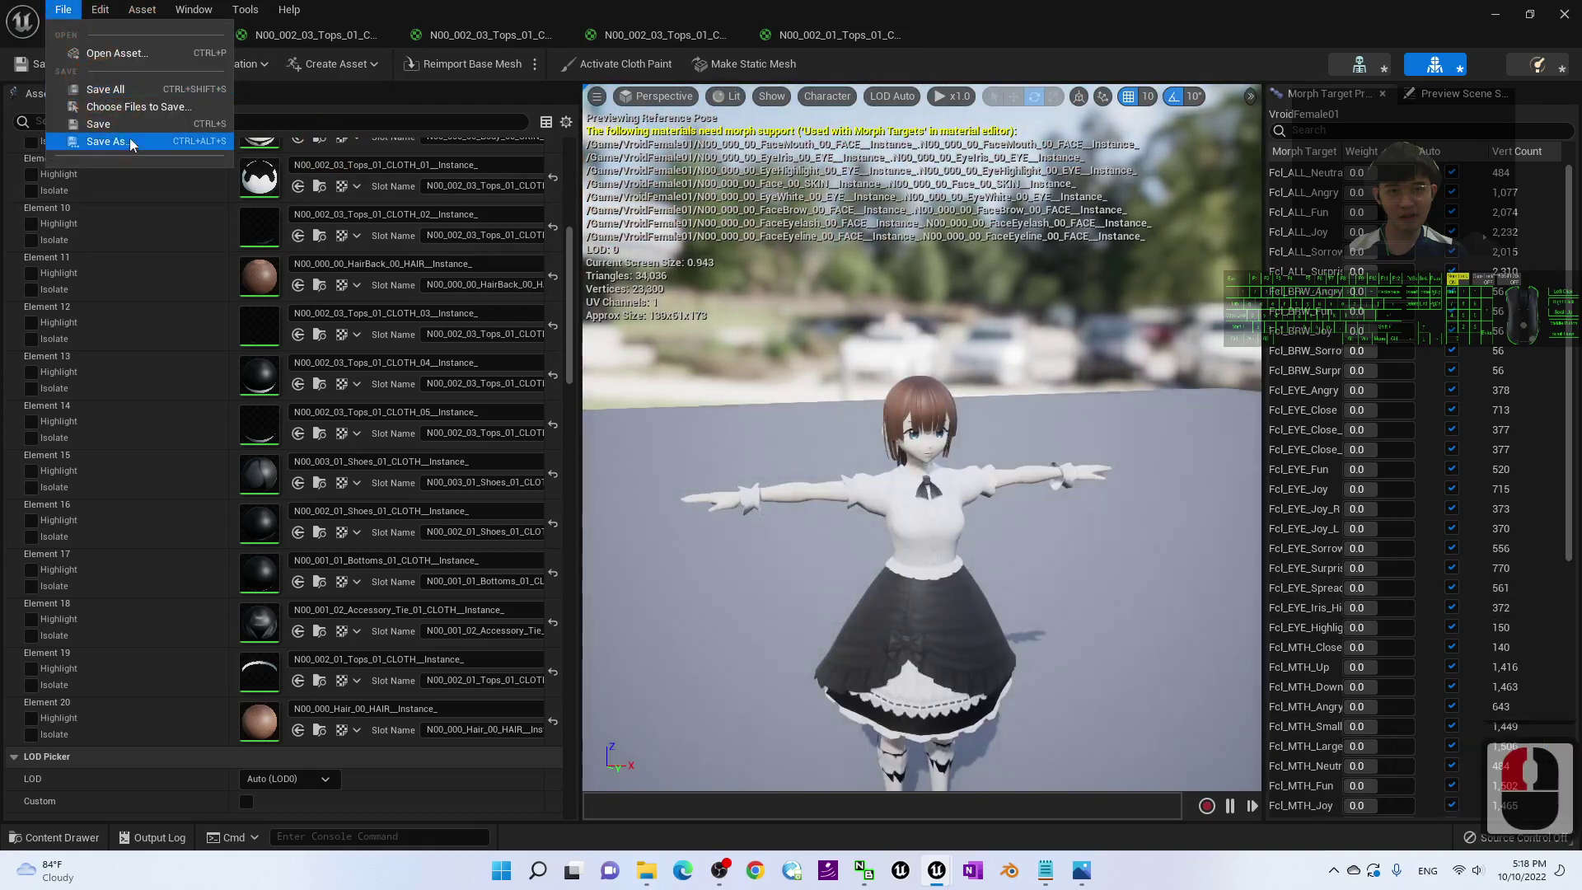
pyautogui.click(105, 89)
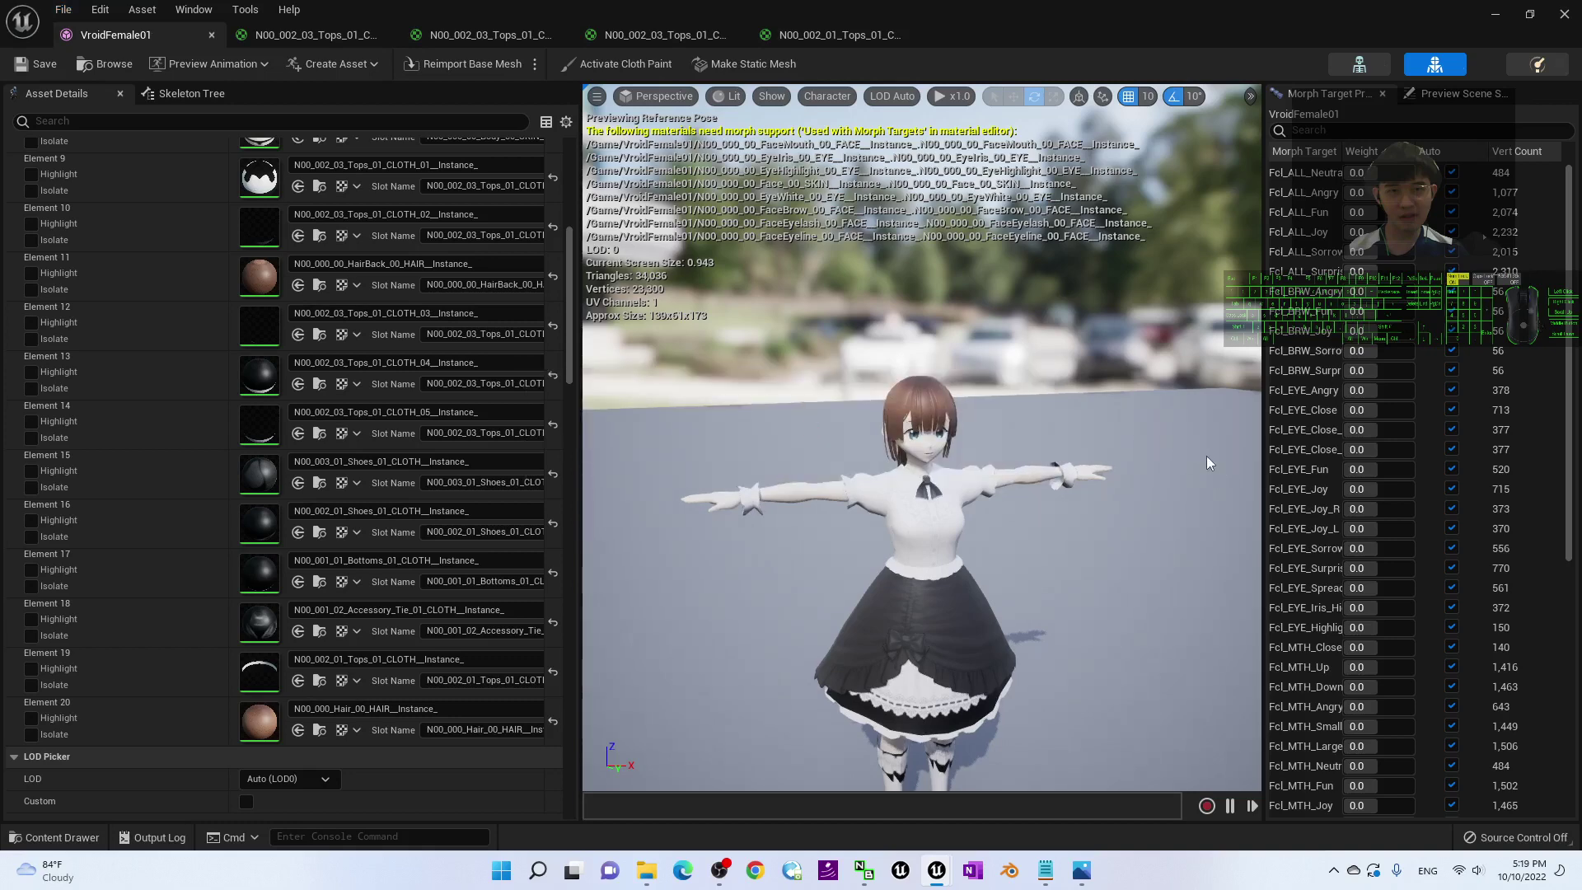
# - Close the asset editor window and reopen the VroidFemale01 skeletal mesh from the VroidFemale01 content folder
pyautogui.scroll(4, 1034, 462)
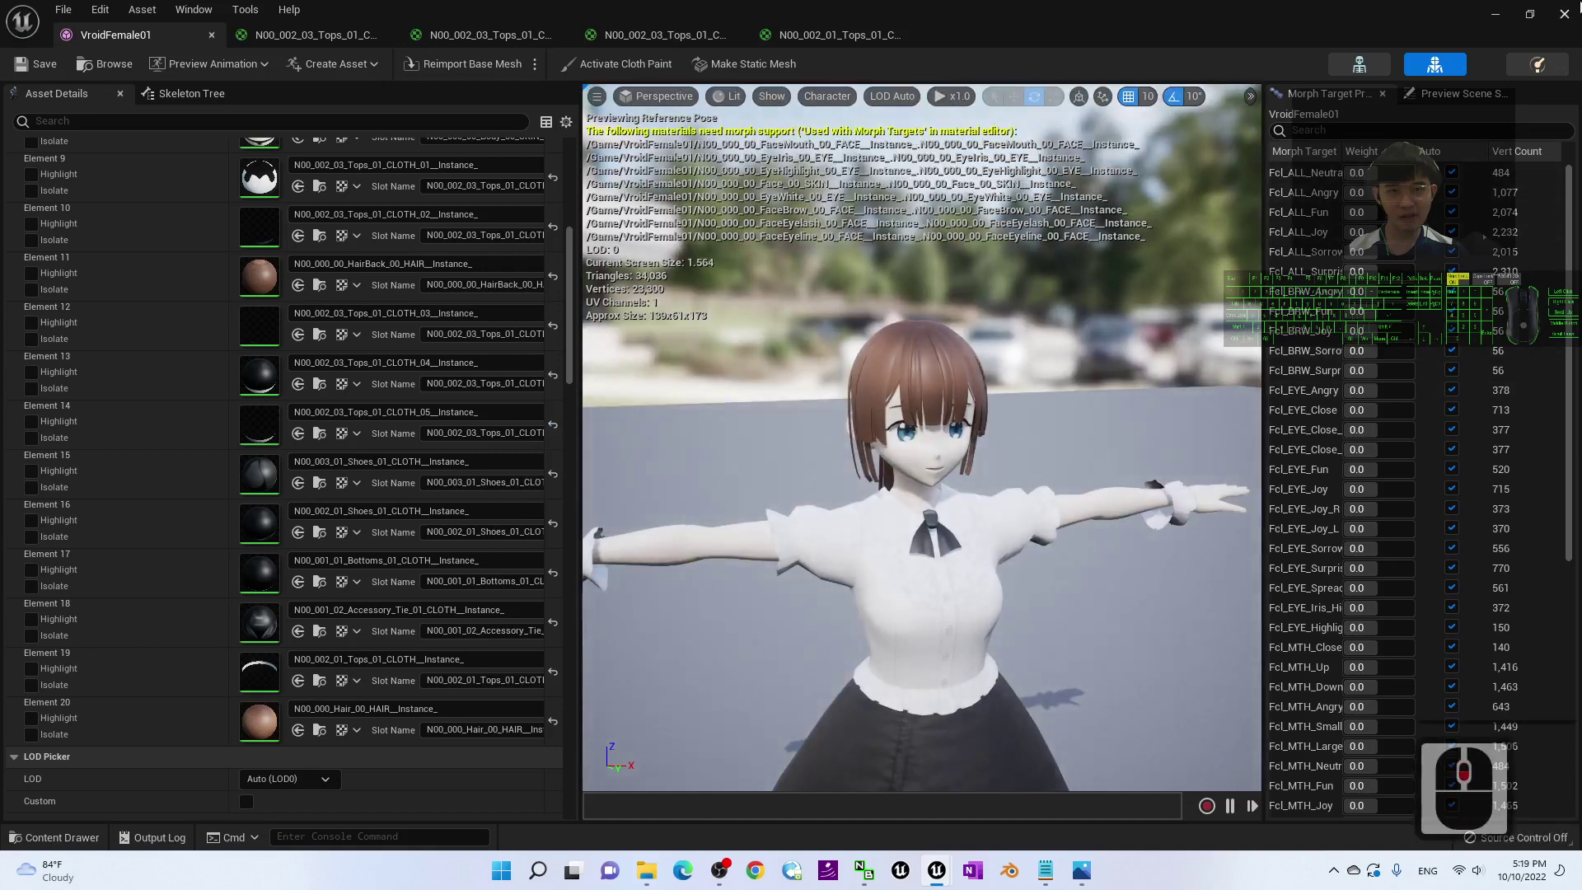
pyautogui.click(1563, 14)
pyautogui.scroll(14, 824, 659)
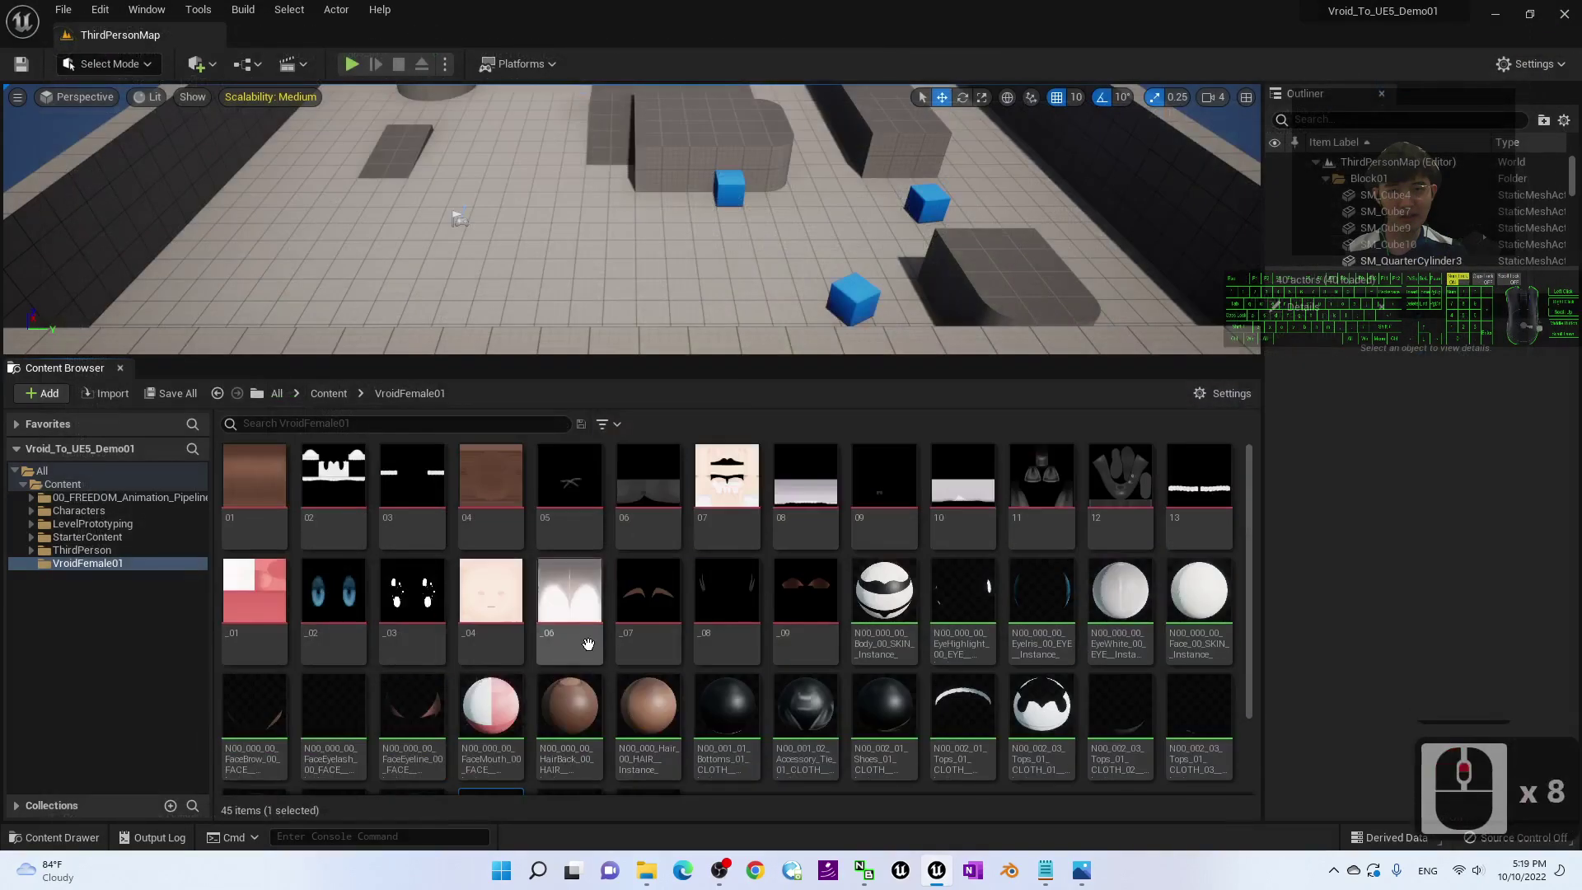
pyautogui.scroll(-9, 888, 691)
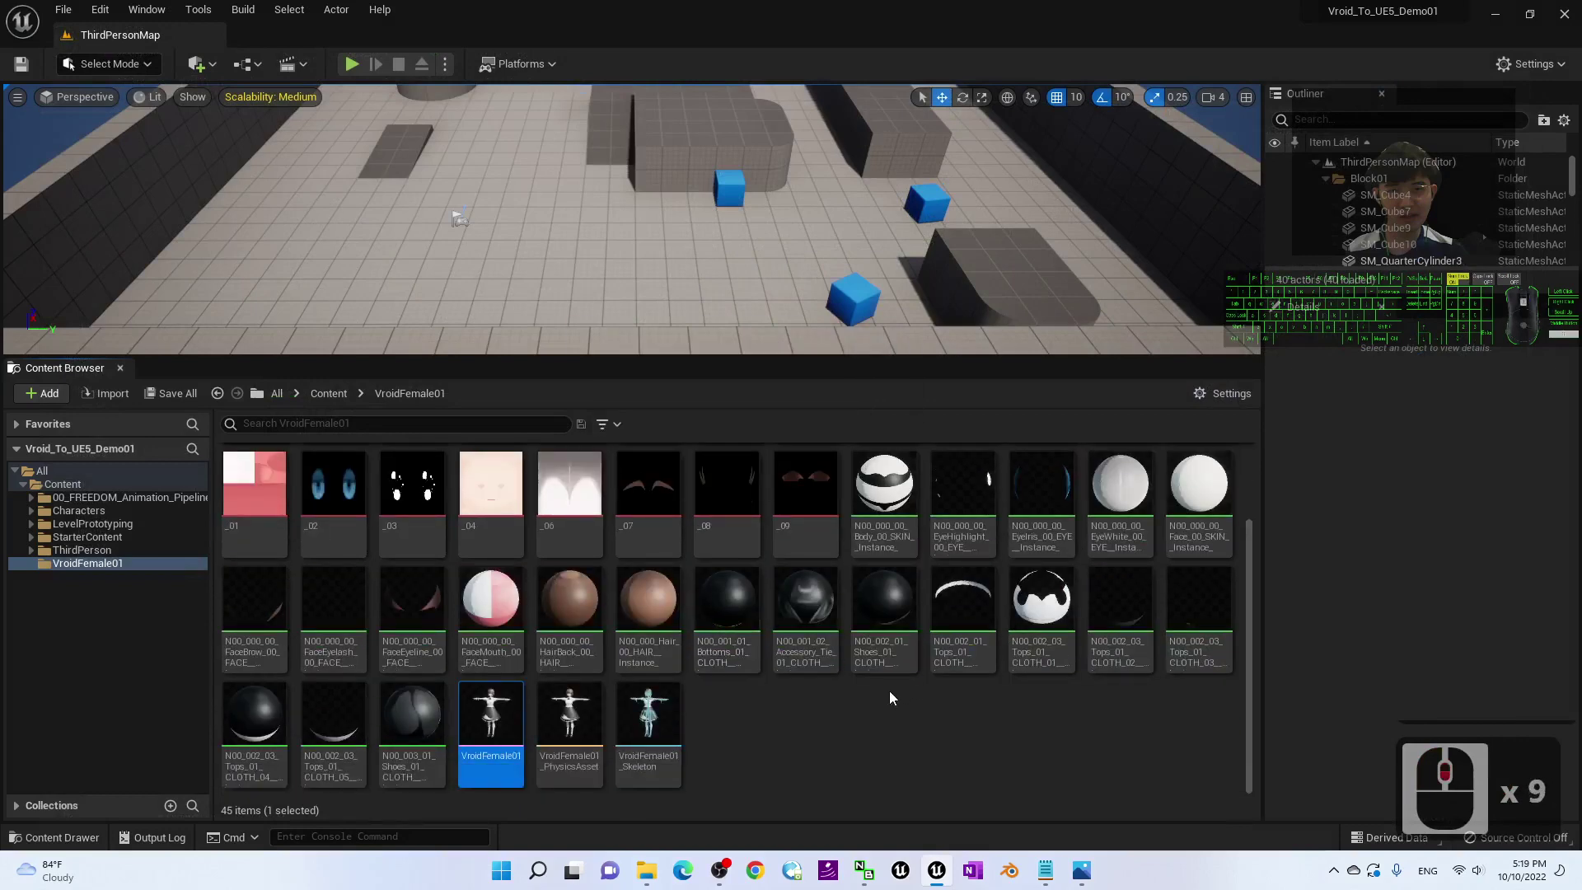
pyautogui.doubleClick(495, 713)
# - Set the Fcl_ALL_Angry morph target weight to 1.0 and view the character's face up close
pyautogui.scroll(2, 1071, 330)
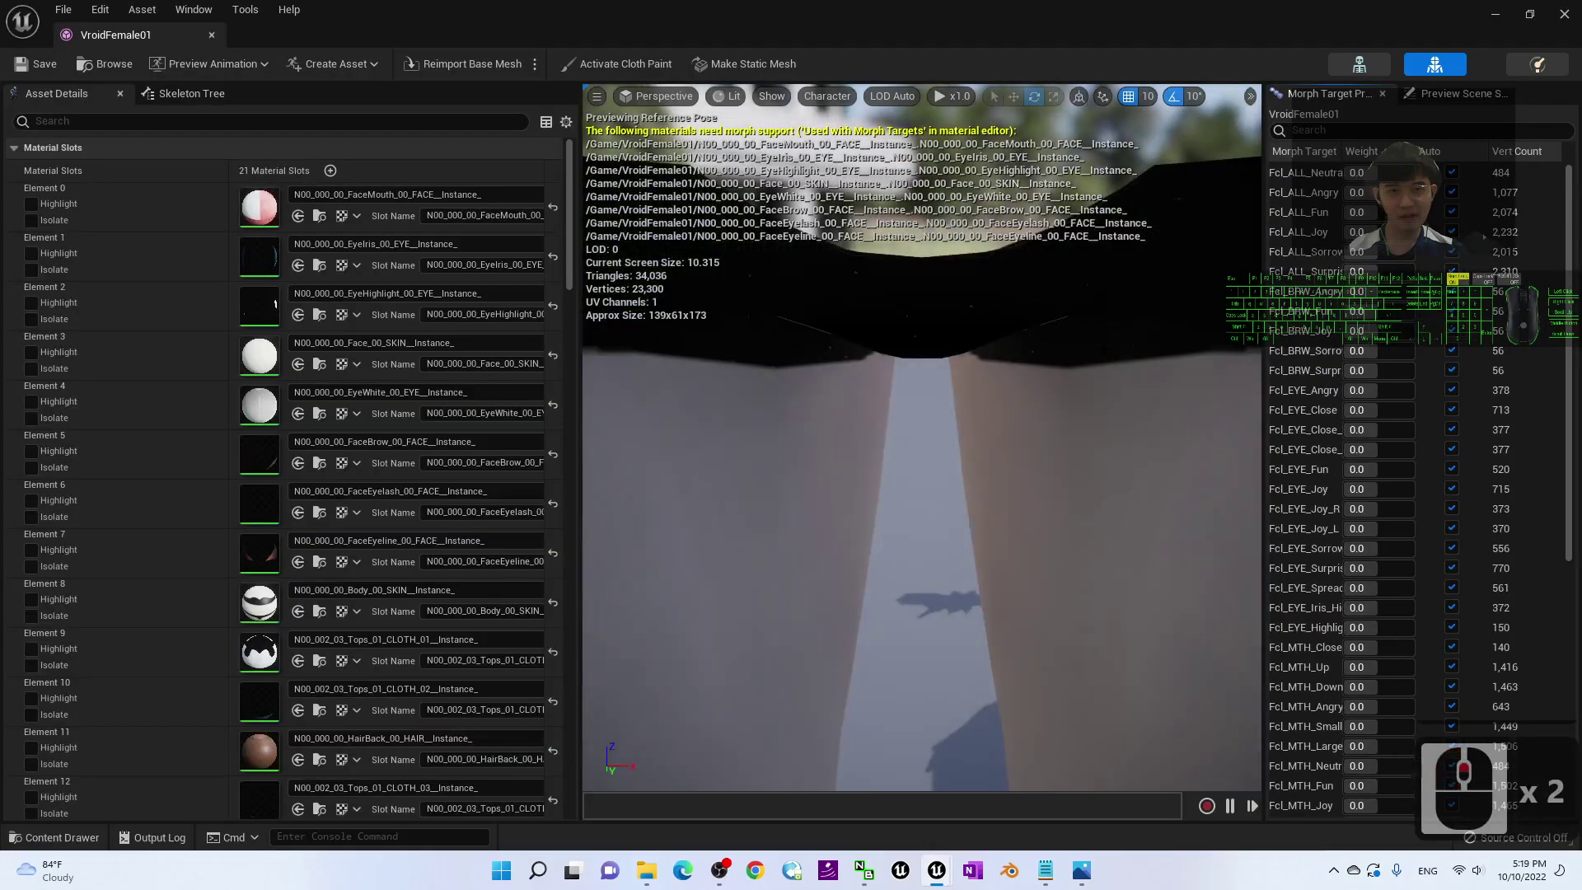
pyautogui.scroll(-1, 1051, 314)
pyautogui.moveTo(1051, 314); pyautogui.dragTo(1039, 248, button='middle')
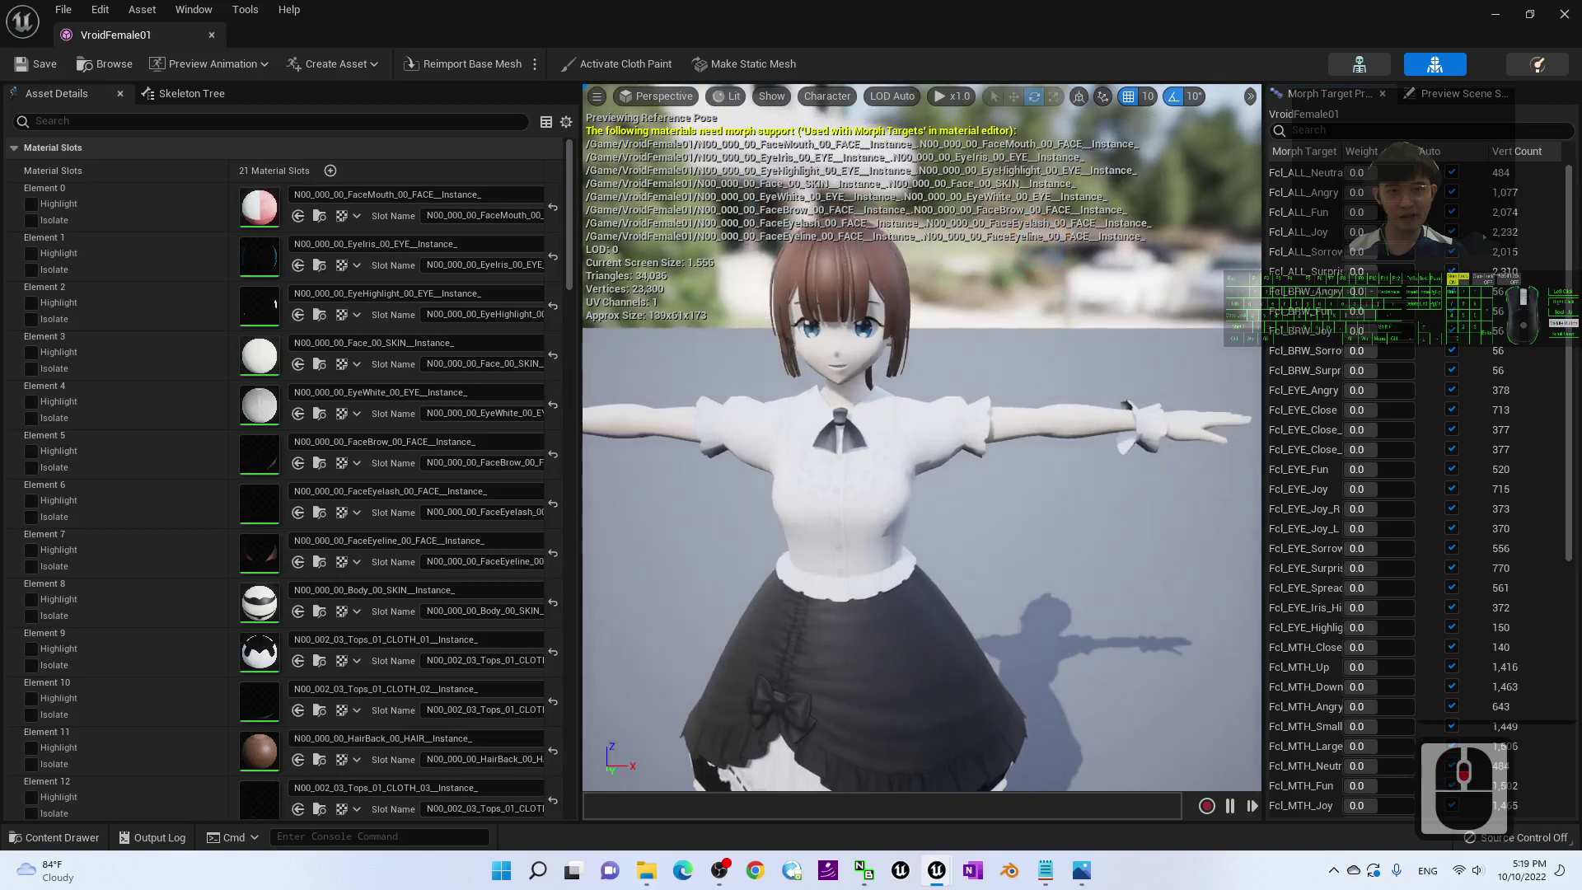
pyautogui.scroll(4, 1045, 325)
pyautogui.scroll(-4, 1045, 322)
pyautogui.scroll(2, 1030, 315)
pyautogui.moveTo(940, 355); pyautogui.dragTo(913, 332, button='middle')
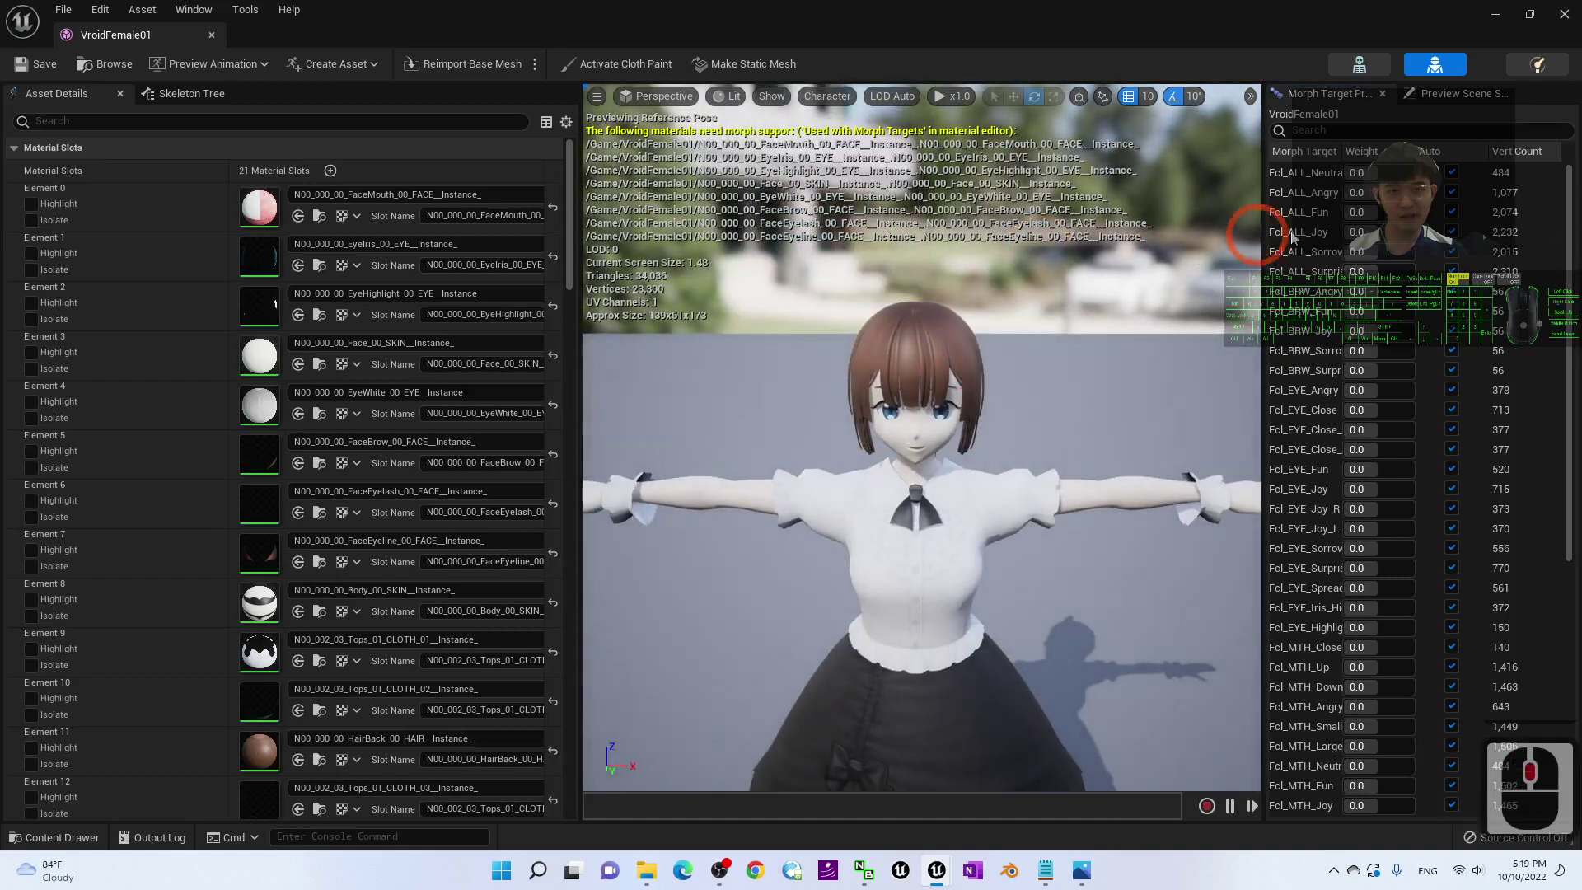
pyautogui.moveTo(1372, 194); pyautogui.dragTo(1424, 195)
pyautogui.scroll(4, 1051, 425)
pyautogui.scroll(-1, 1050, 425)
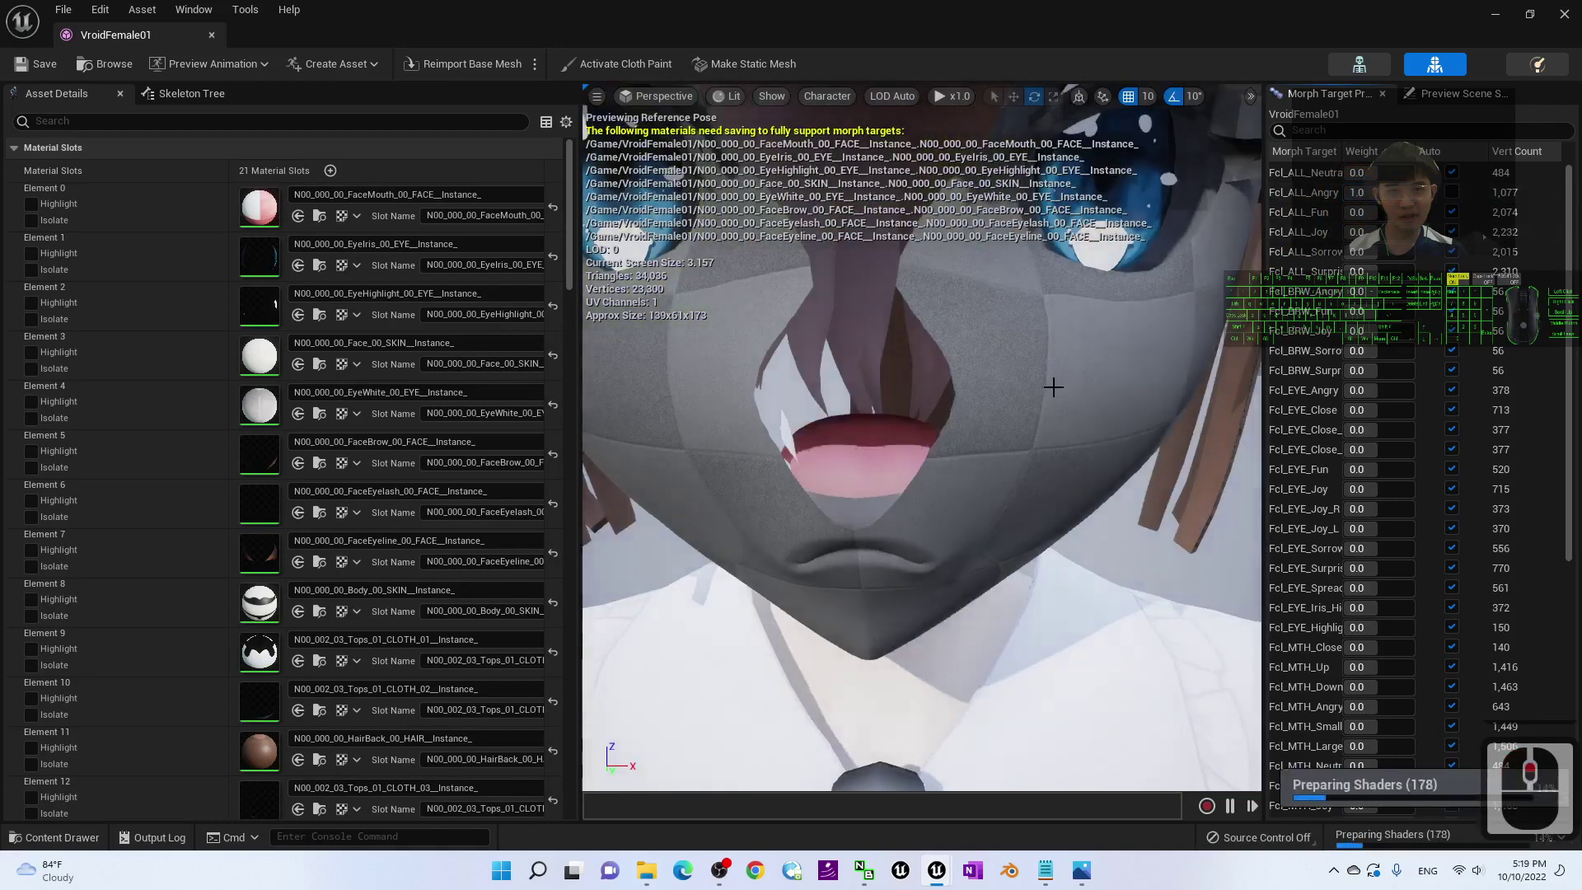
# - Test the Fcl_ALL_Angry morph target at weights -1.0 and 1.0 with the upper body in view, and return it to automatic control
pyautogui.scroll(-3, 1063, 470)
pyautogui.moveTo(1064, 468); pyautogui.dragTo(1075, 597, button='middle')
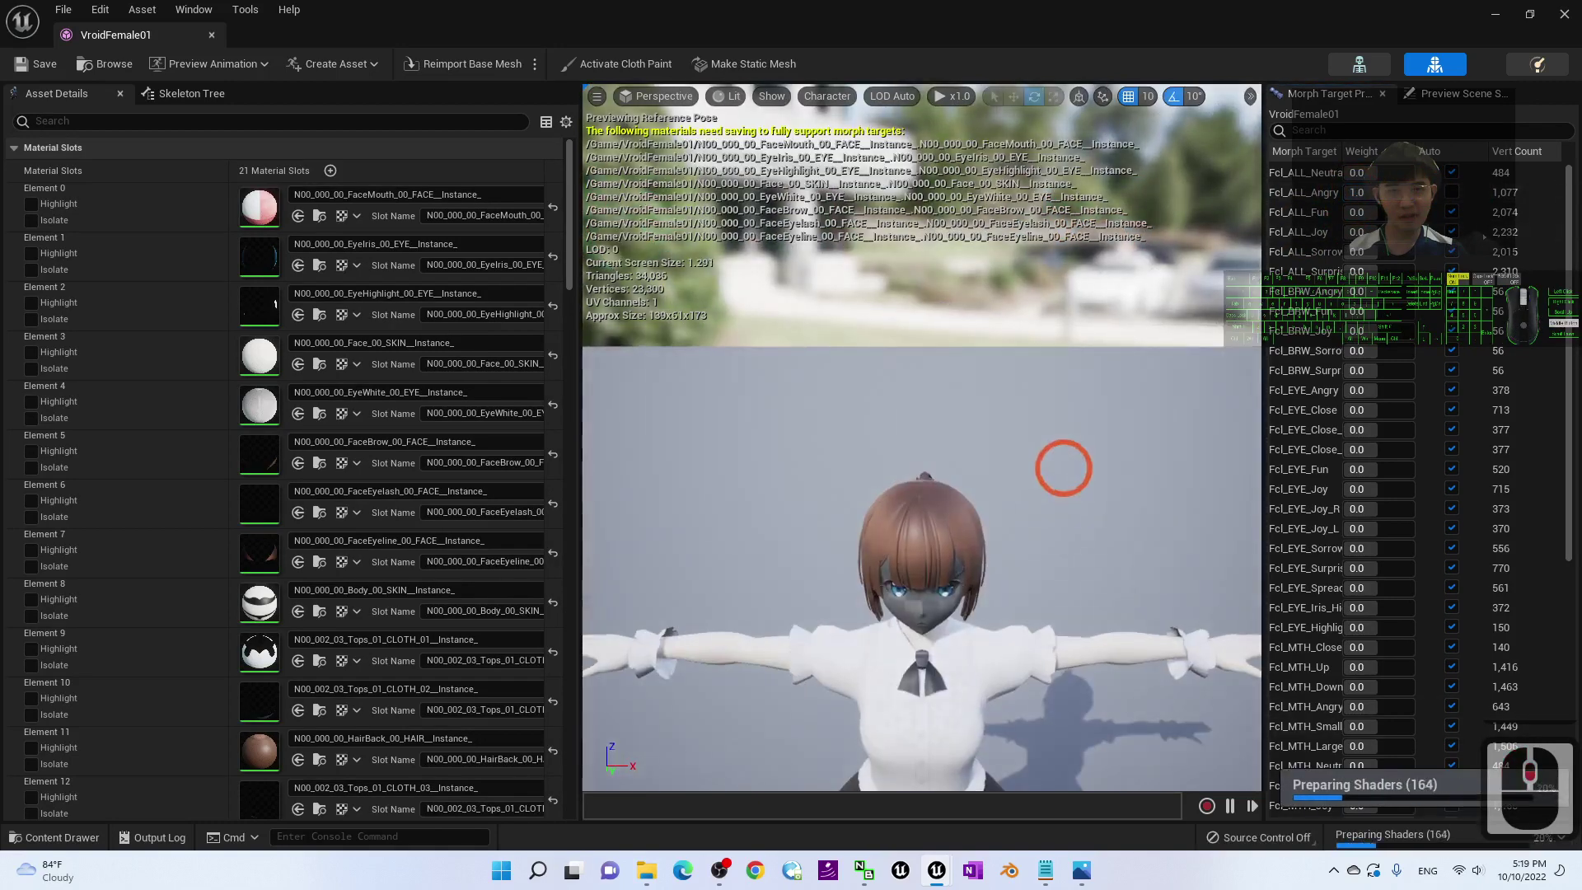
pyautogui.scroll(3, 1074, 597)
pyautogui.scroll(-3, 1168, 684)
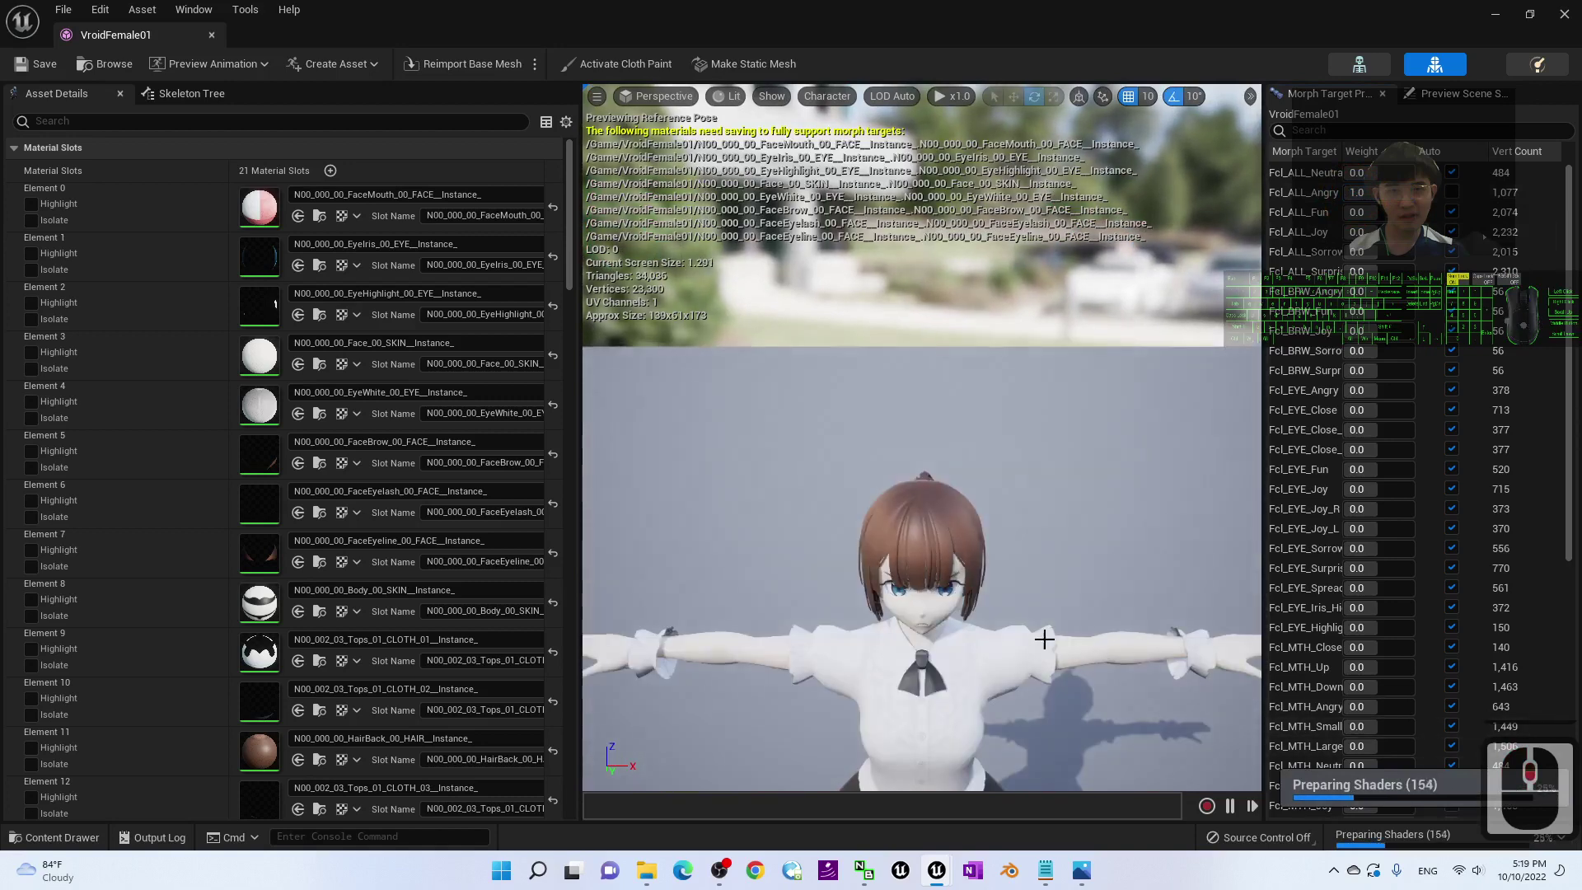
pyautogui.moveTo(1043, 636); pyautogui.dragTo(1046, 467)
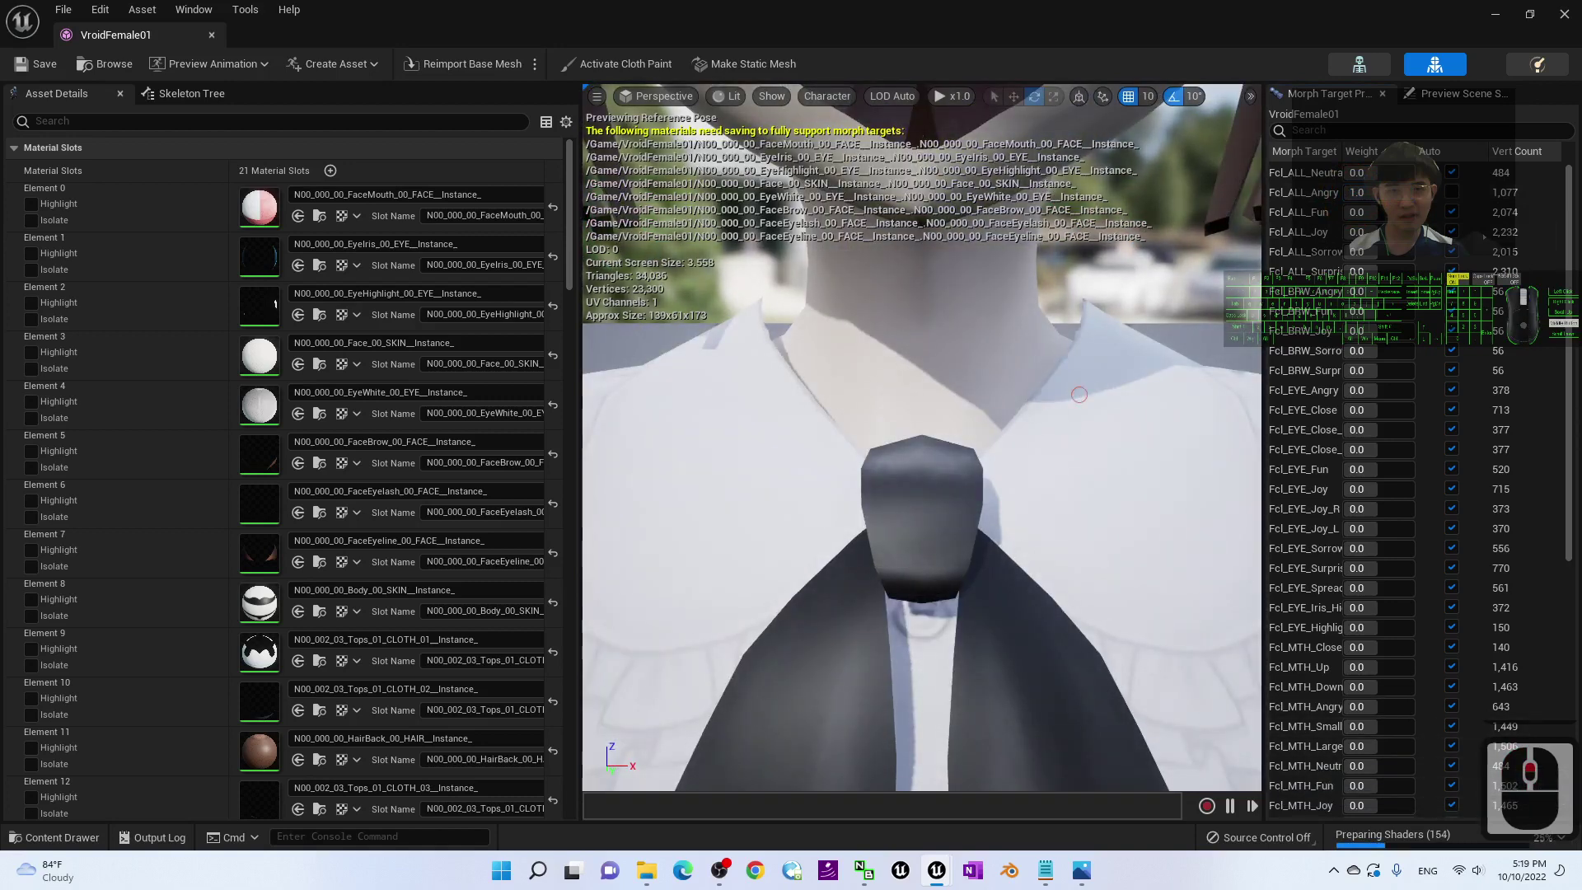
pyautogui.moveTo(1046, 467); pyautogui.dragTo(1080, 379, button='middle')
pyautogui.scroll(-4, 1080, 389)
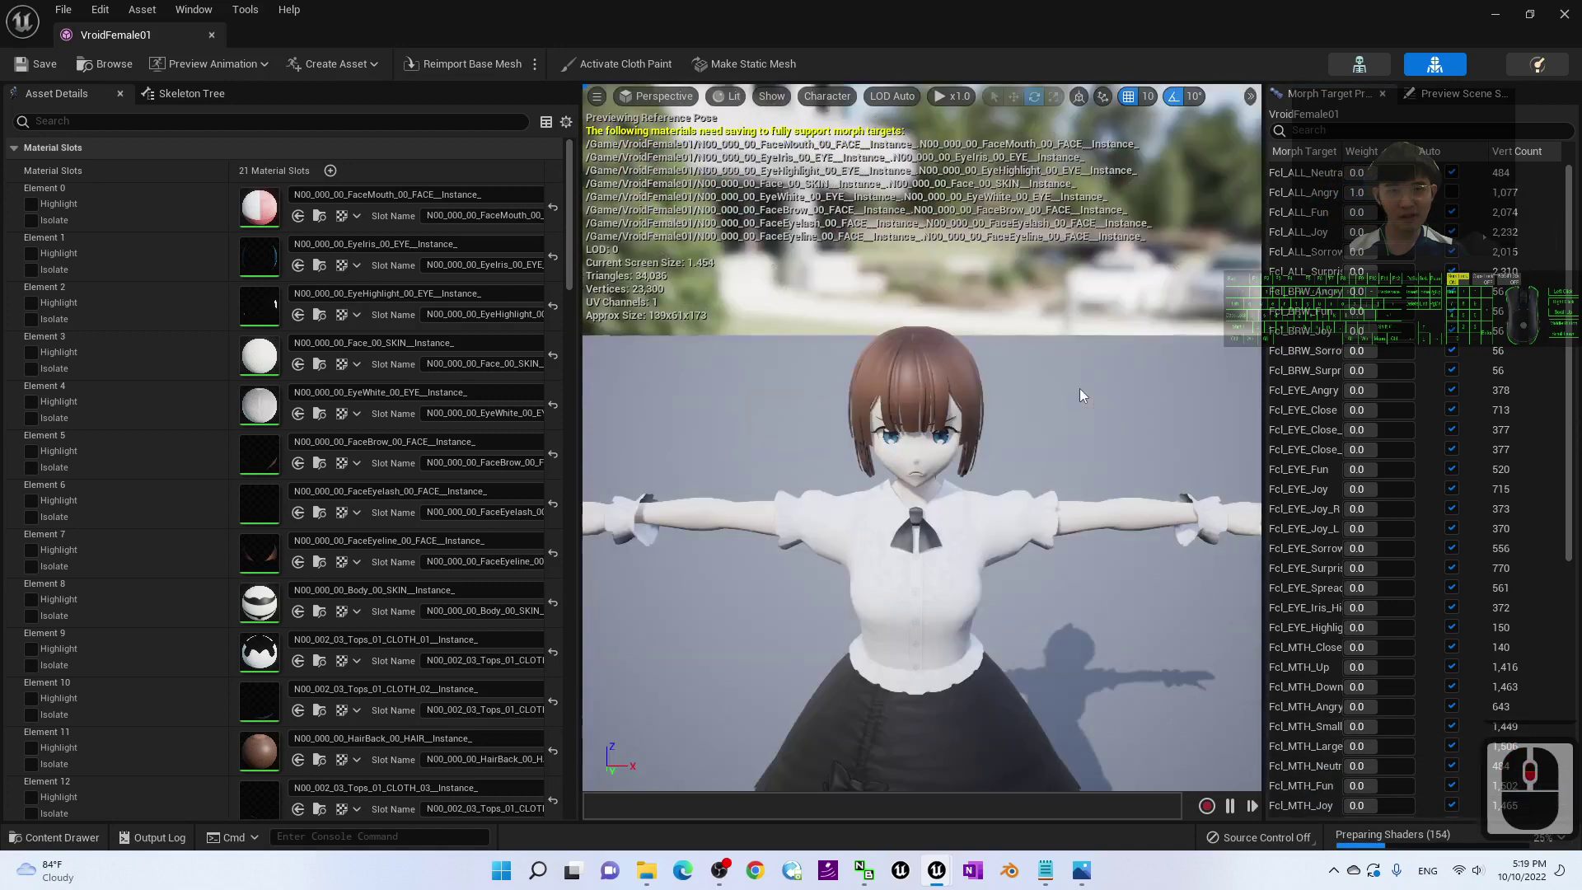
pyautogui.click(1398, 192)
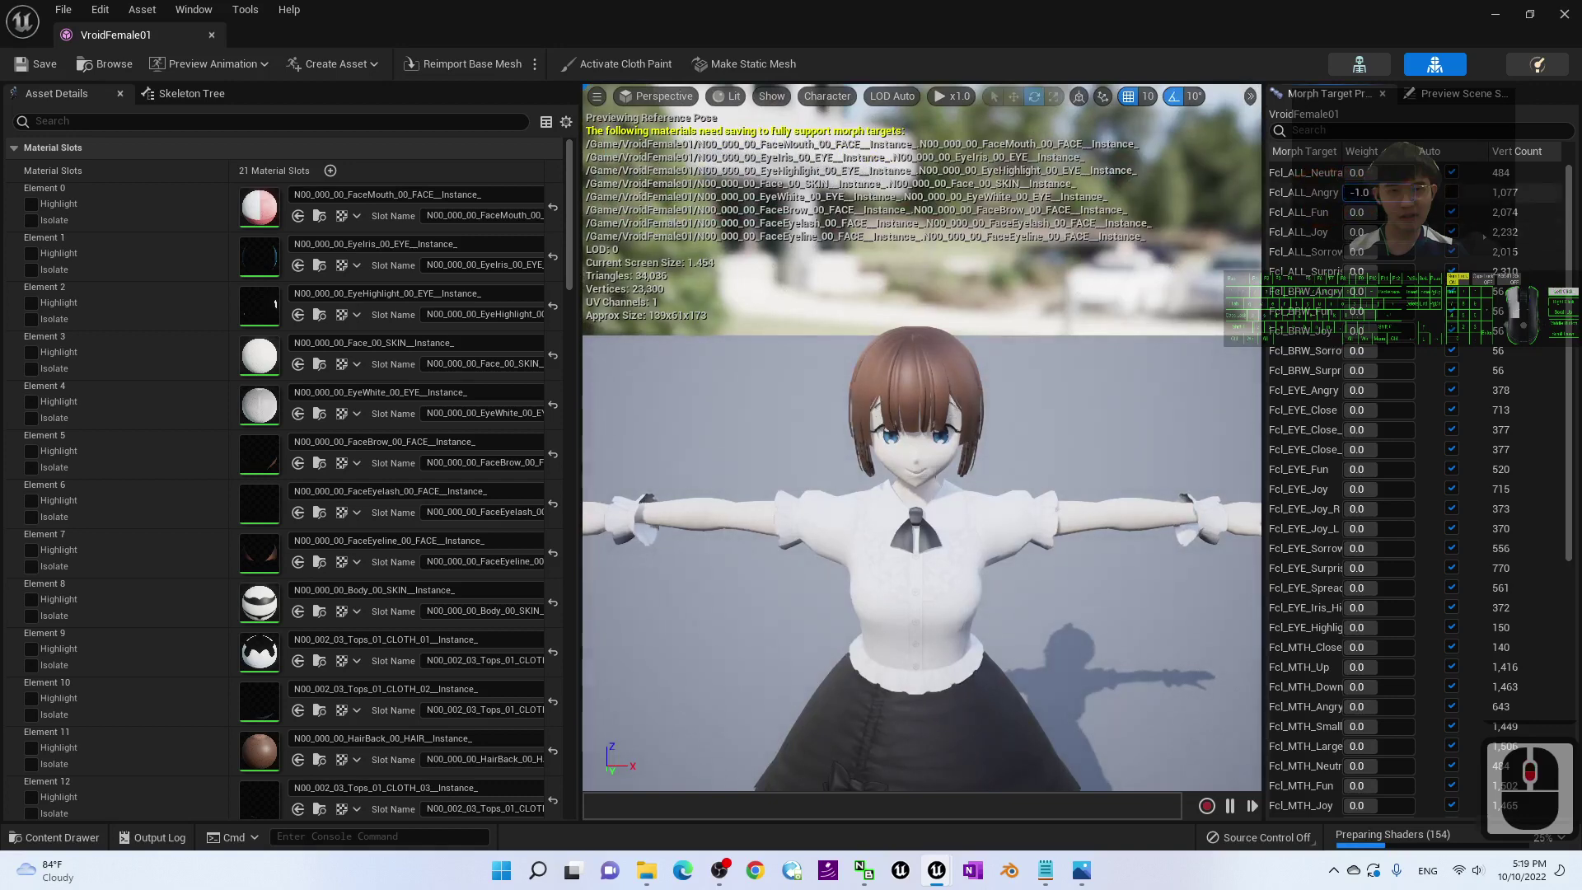
pyautogui.click(1410, 190)
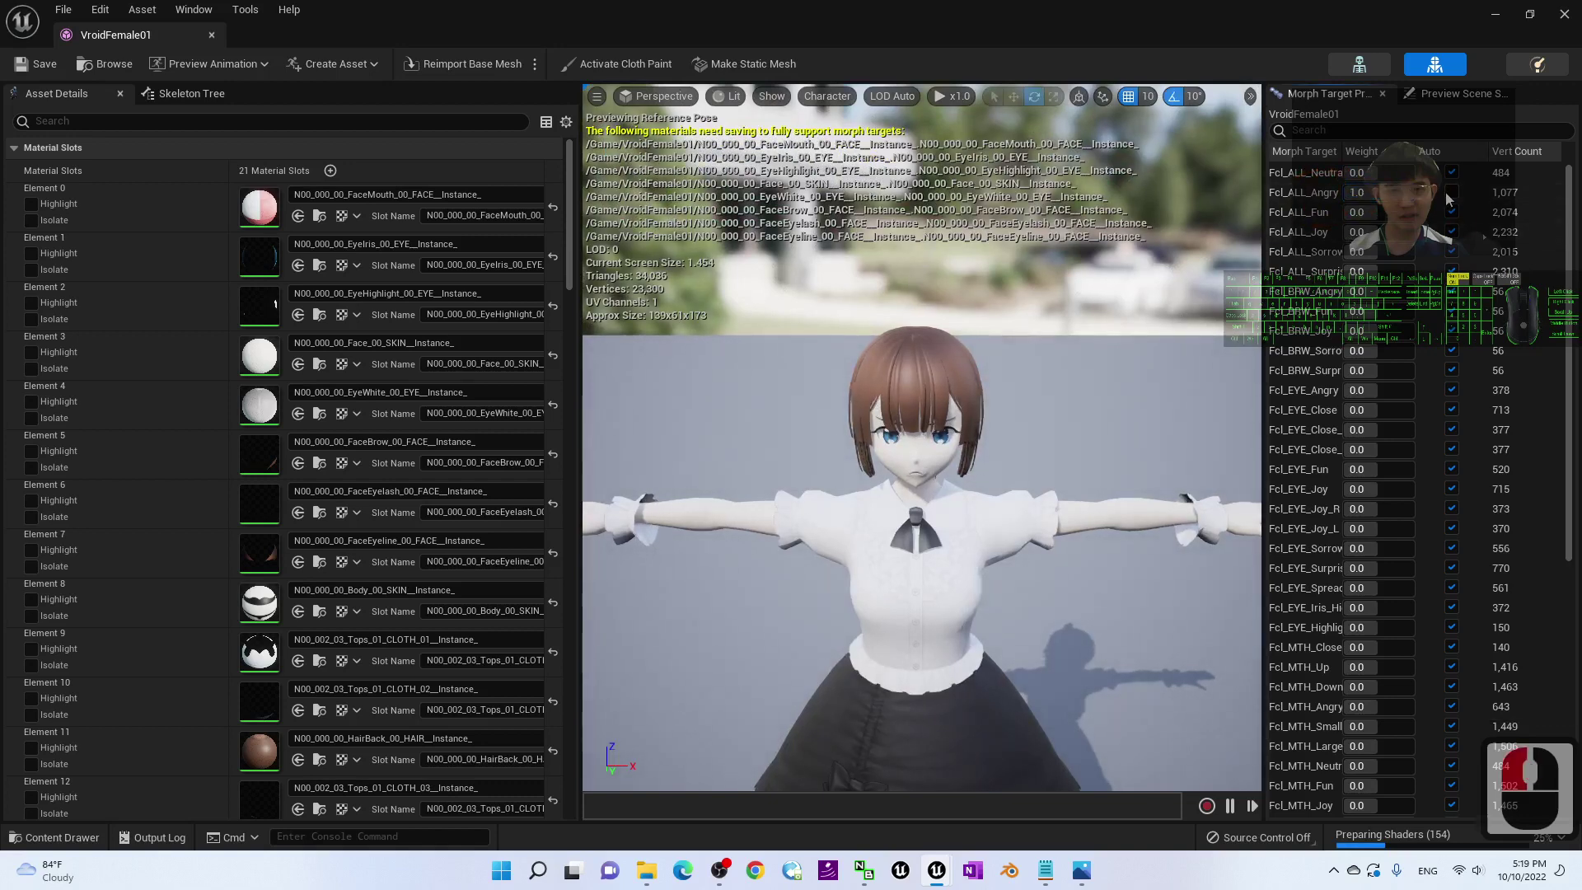
pyautogui.click(1448, 193)
# - Try out the Fcl_ALL_Joy and Fcl_ALL_Sorrow morph targets, return both to automatic control and view the whole character
pyautogui.moveTo(1373, 233)
pyautogui.mouseDown()
pyautogui.moveTo(1444, 232)
pyautogui.moveTo(1391, 232)
pyautogui.moveTo(1395, 251)
pyautogui.moveTo(1376, 252)
pyautogui.mouseUp()
pyautogui.click(1452, 232)
pyautogui.doubleClick(1401, 252)
pyautogui.click(1450, 253)
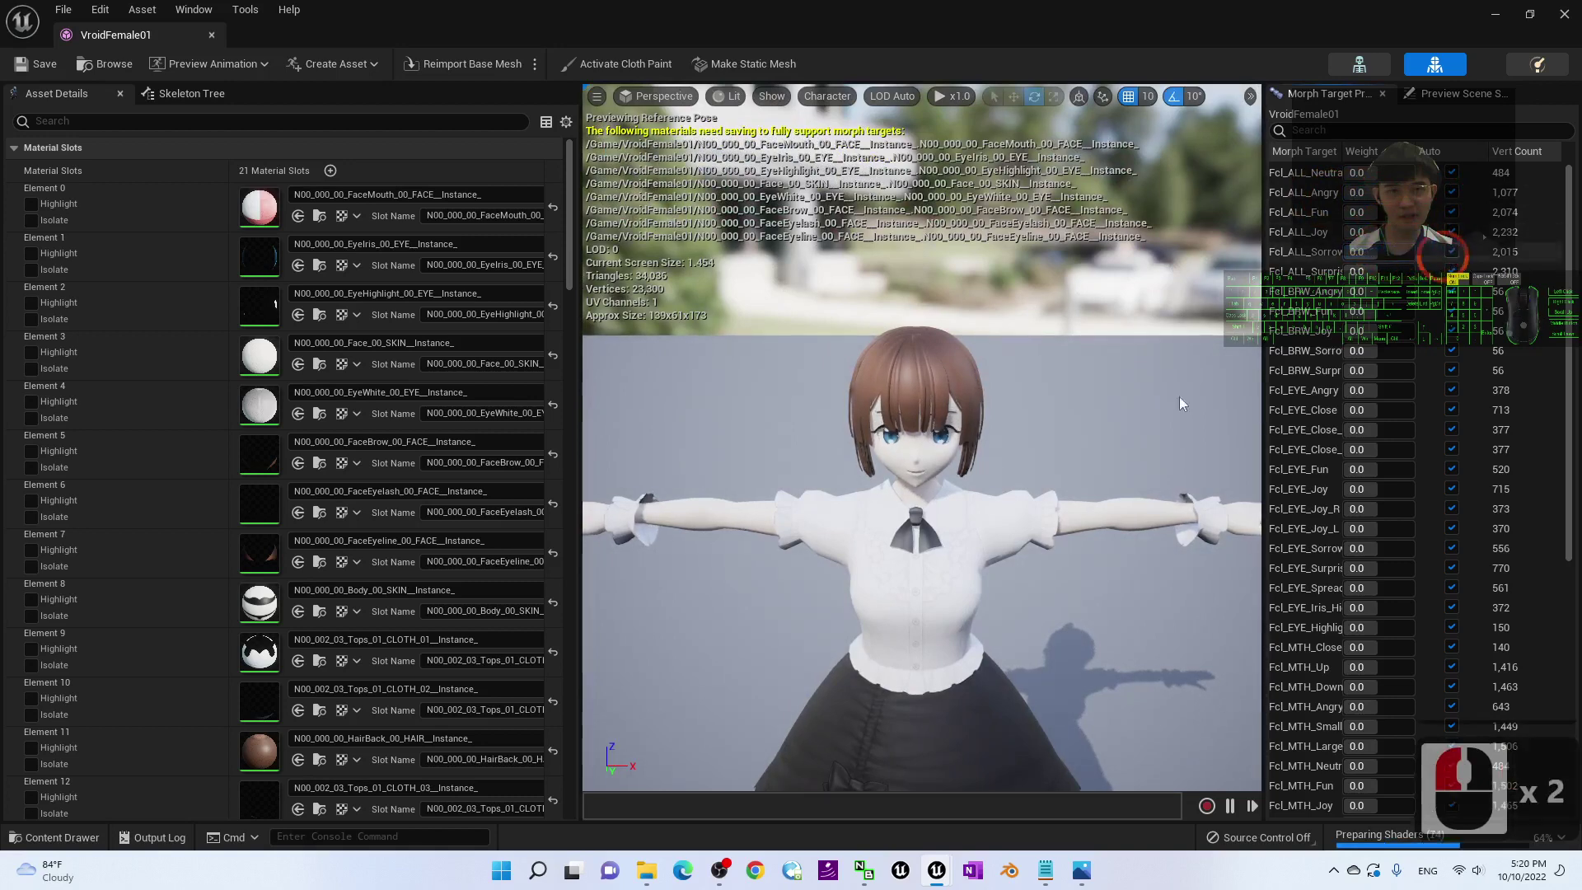
pyautogui.scroll(-3, 822, 505)
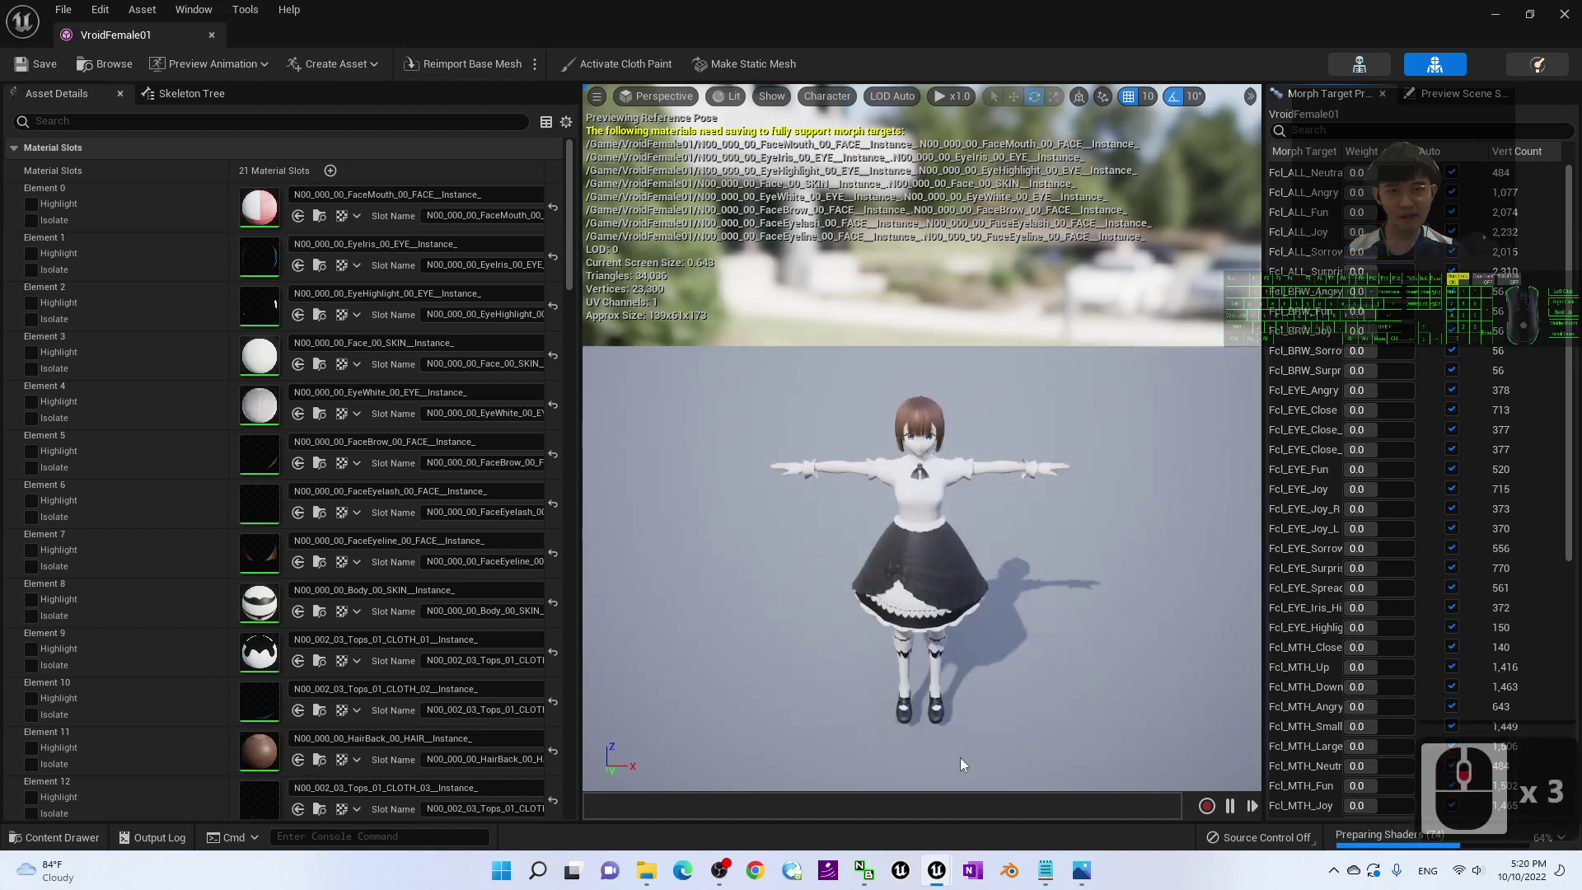
pyautogui.scroll(2, 1099, 576)
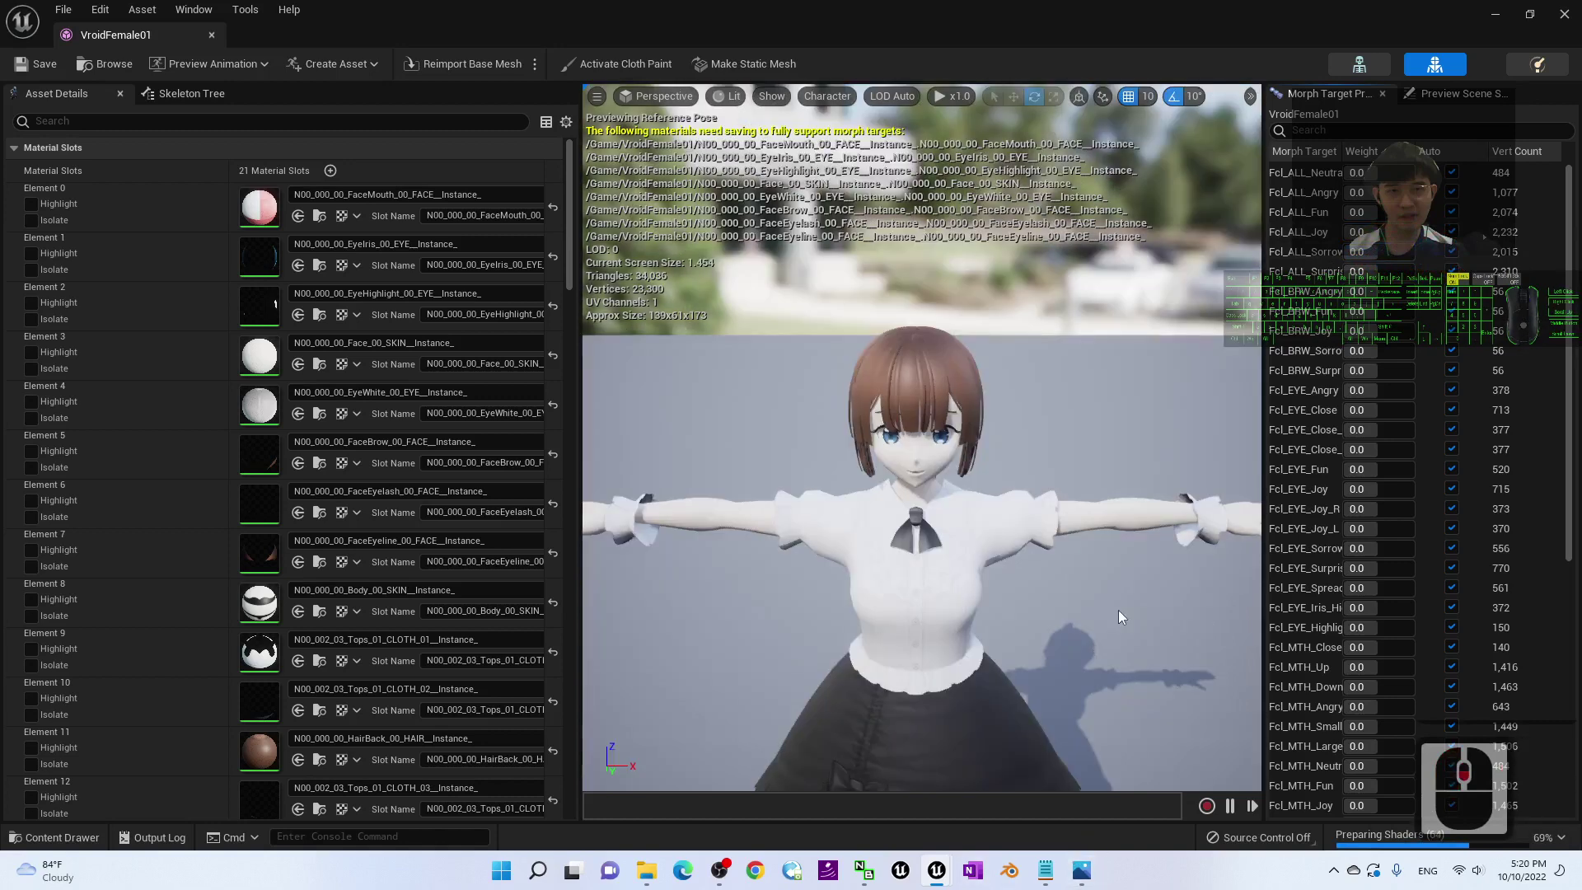
pyautogui.scroll(-2, 1119, 609)
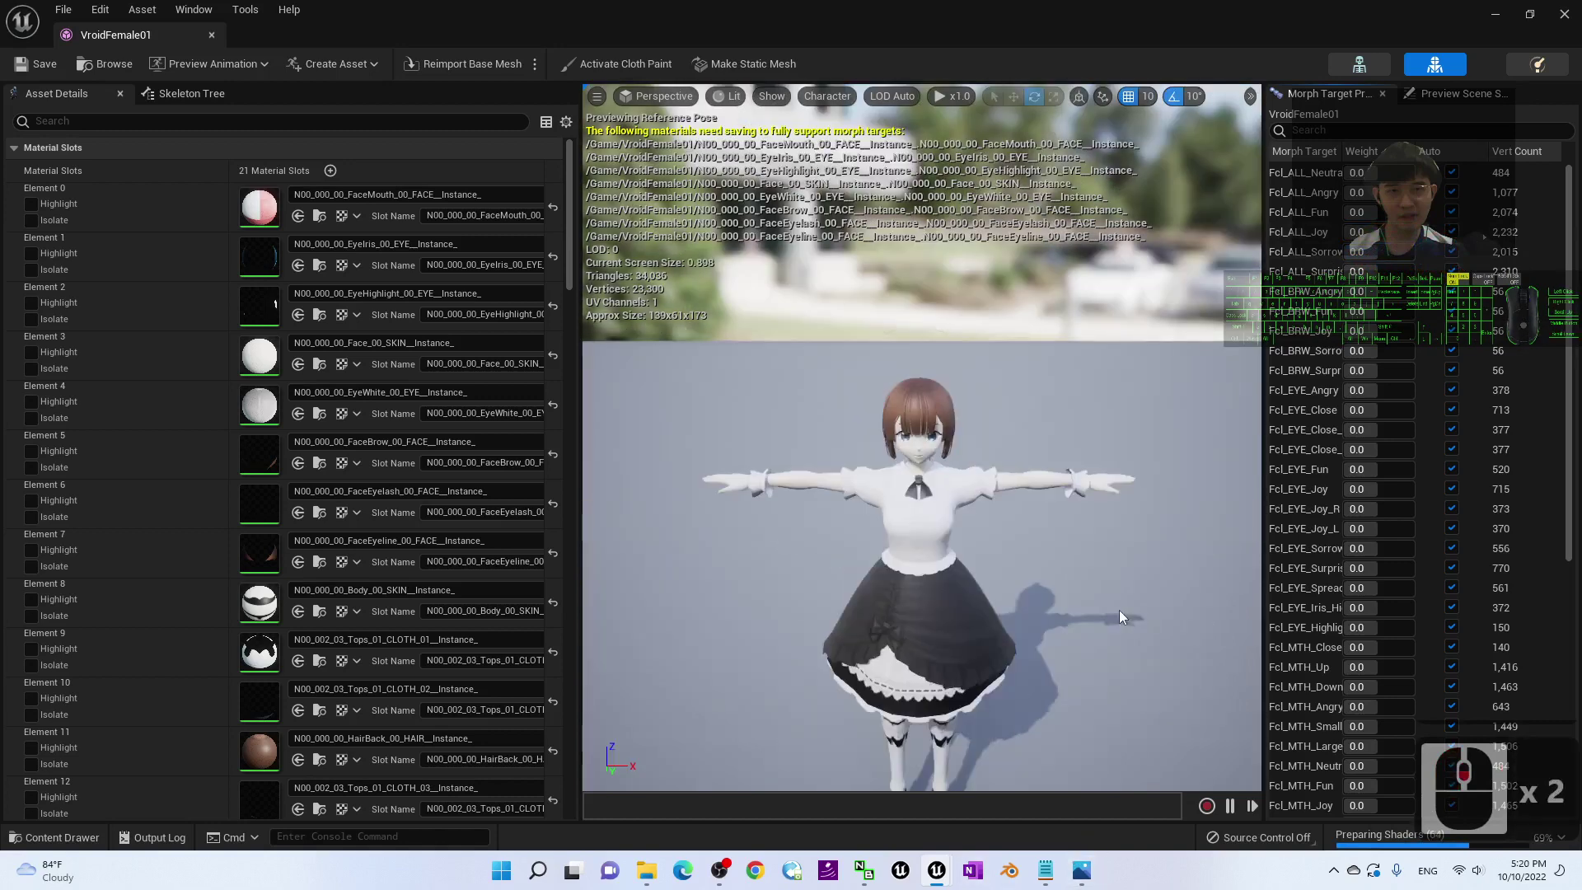
# - Close the skeletal mesh editor and open the Vroid_Retargeter folder inside the 00_FREEDOM_Animation_Pipeline content folder
pyautogui.click(1564, 14)
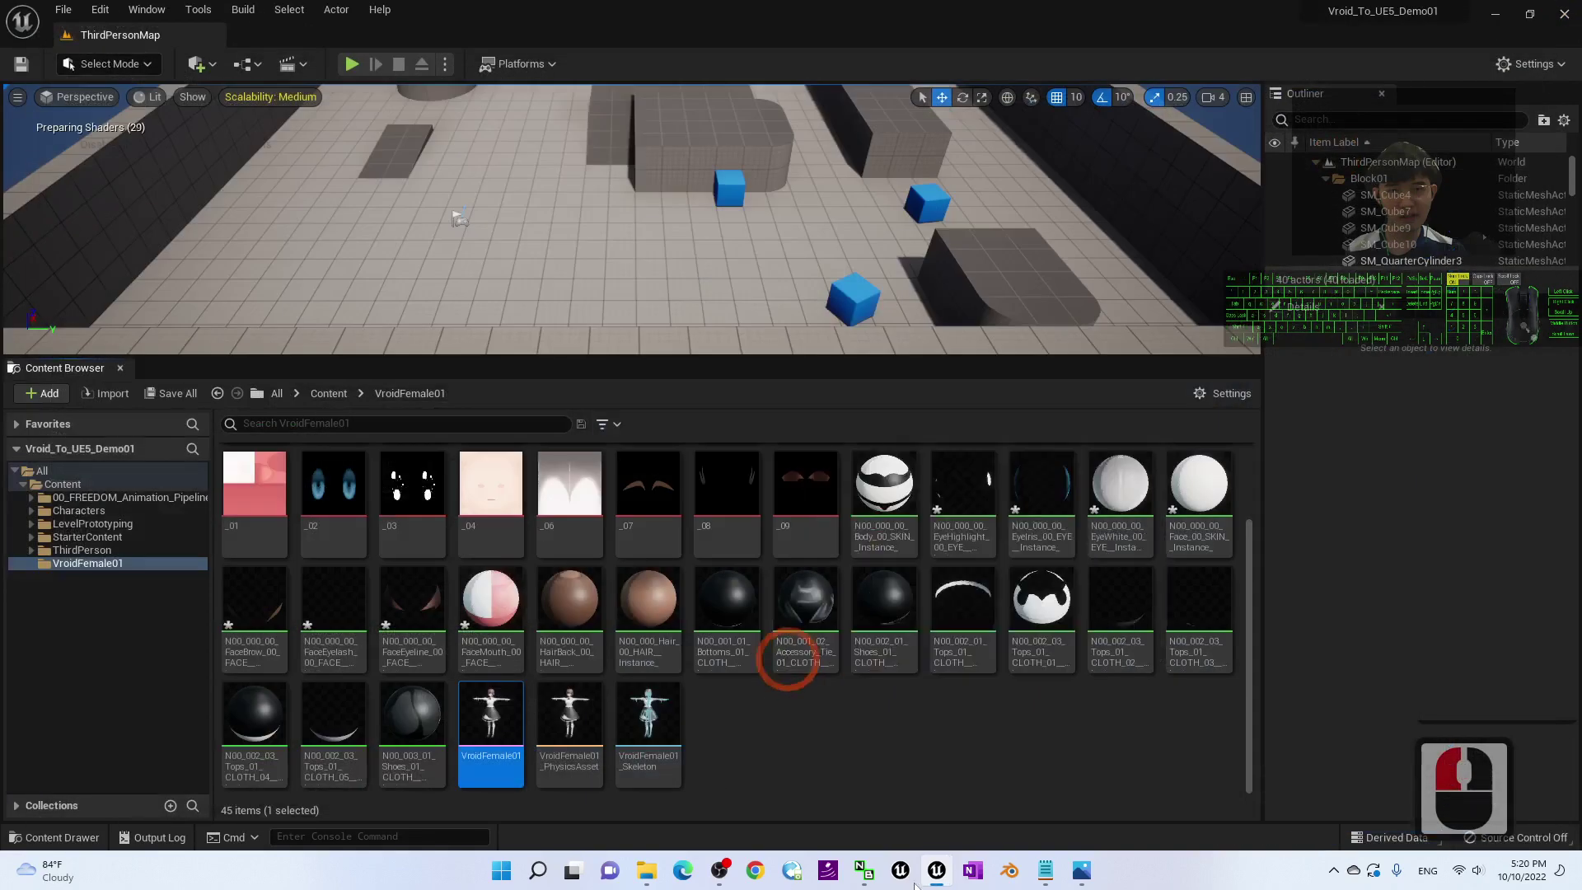
pyautogui.scroll(6, 824, 676)
pyautogui.scroll(9, 891, 690)
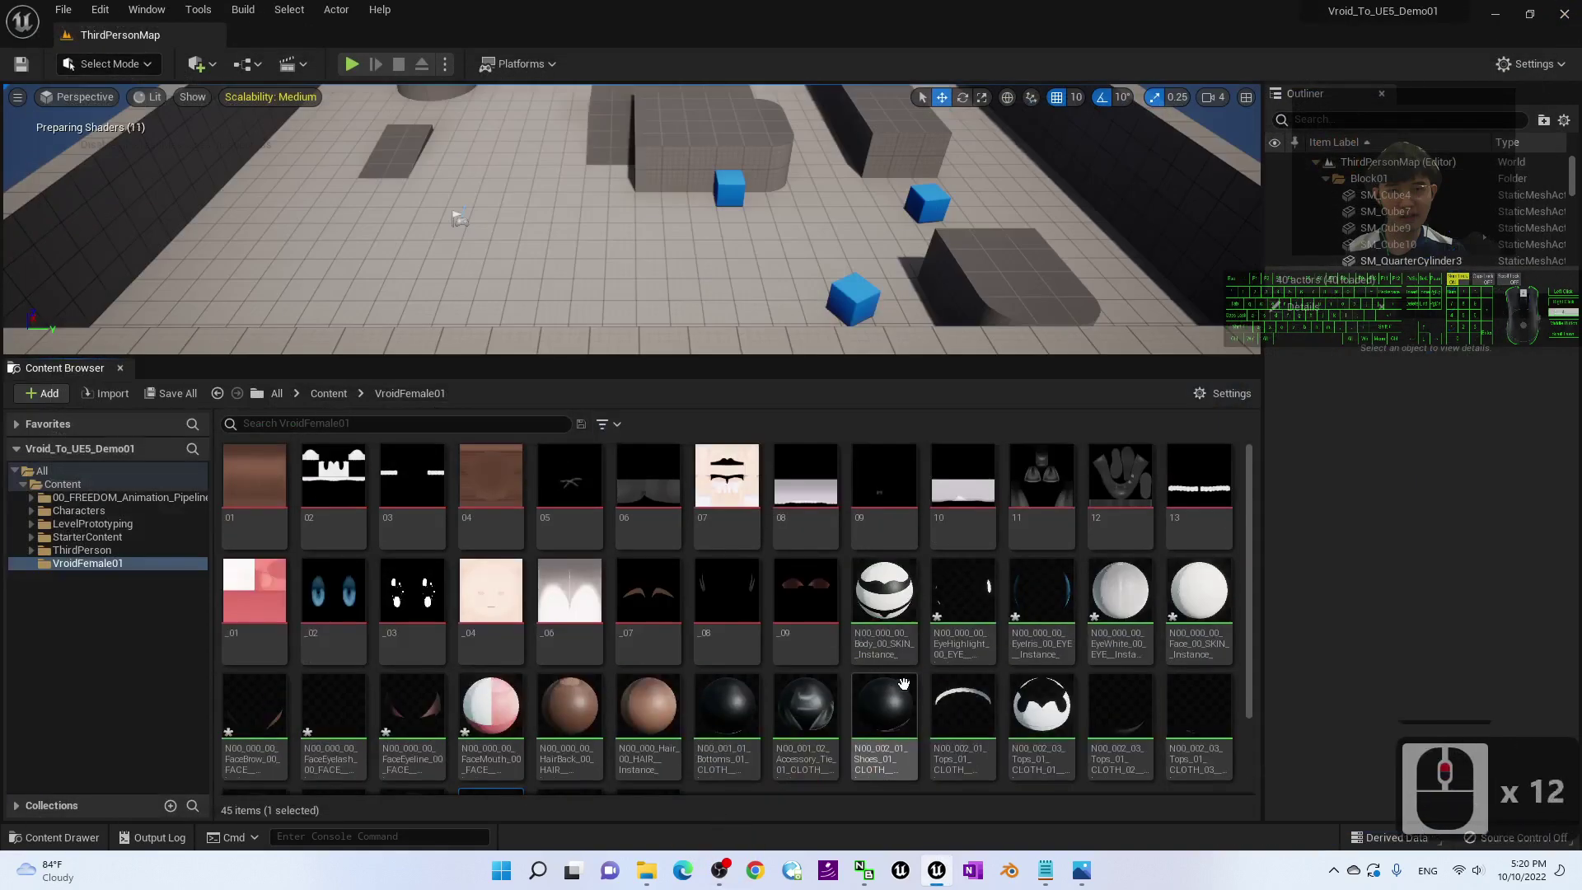
pyautogui.click(327, 394)
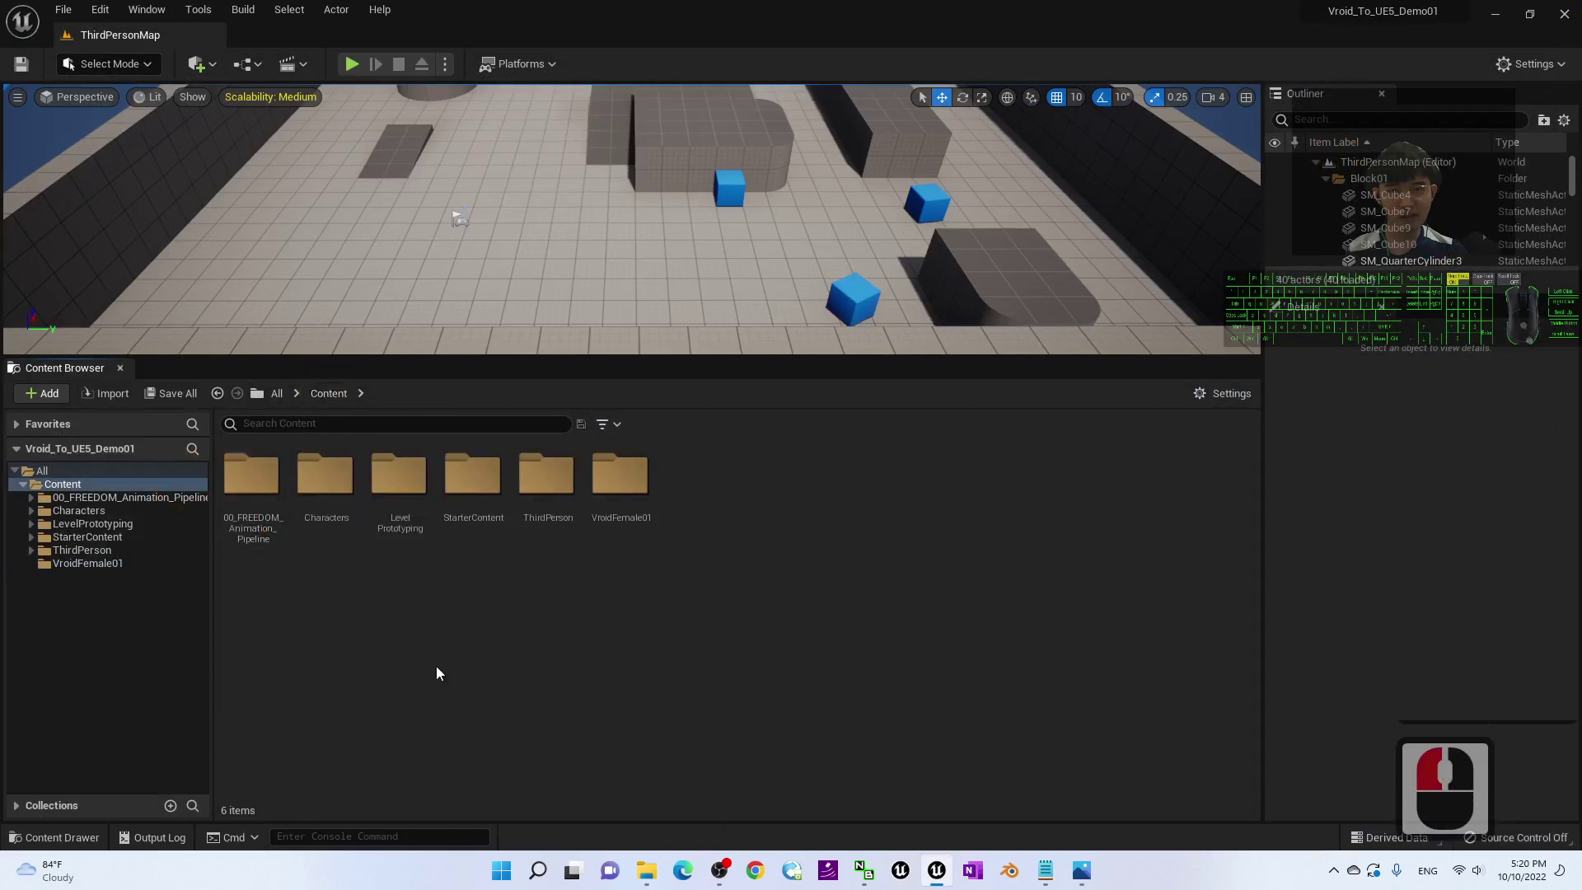
pyautogui.click(245, 487)
pyautogui.click(422, 702)
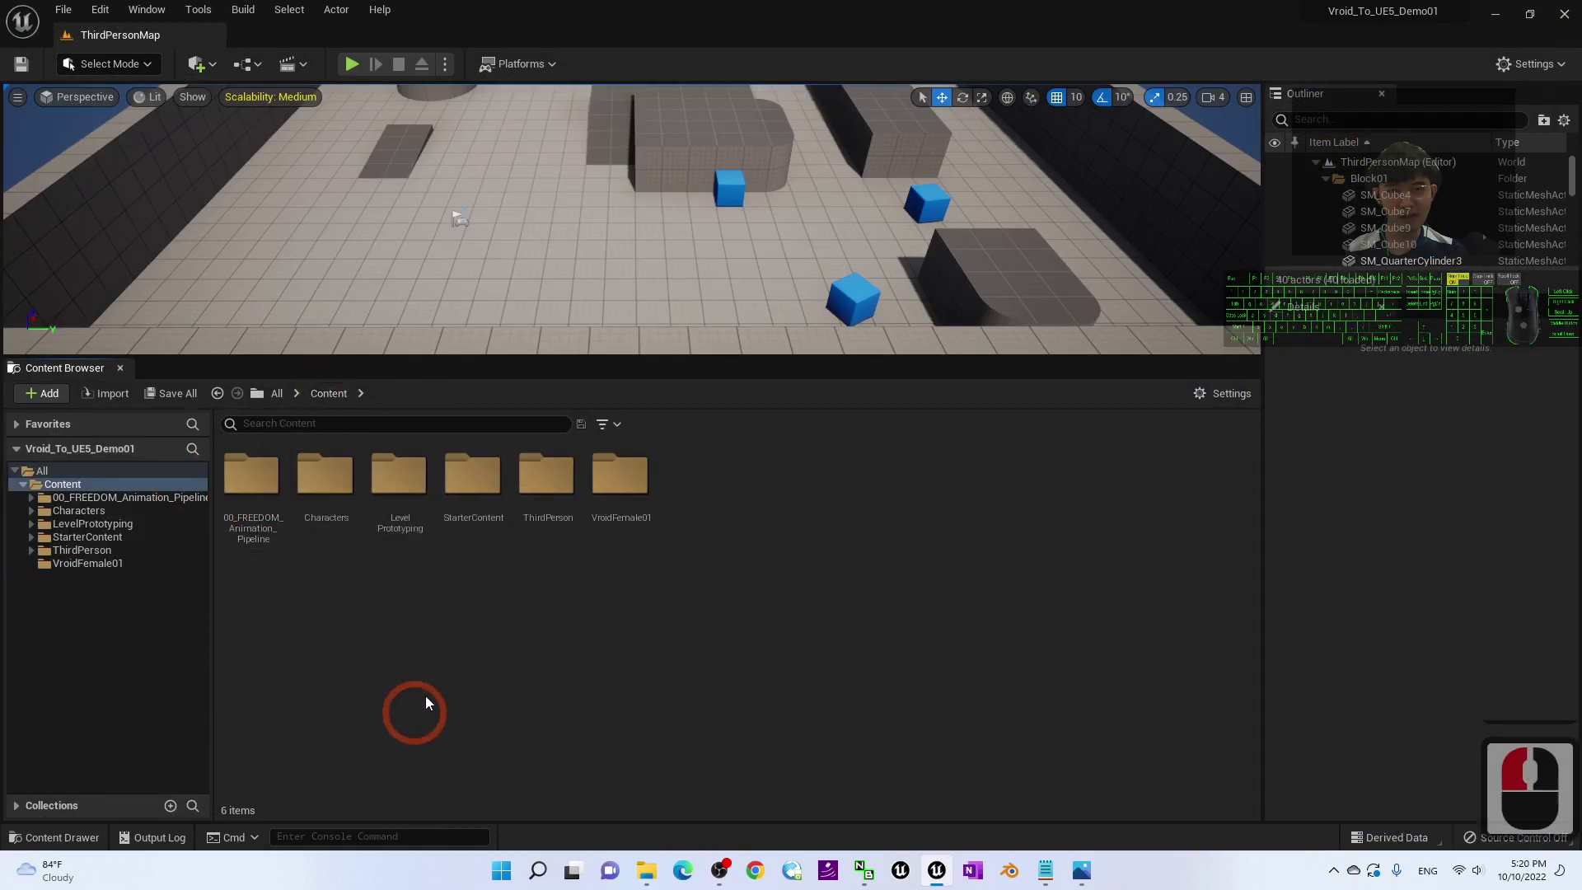
pyautogui.doubleClick(256, 498)
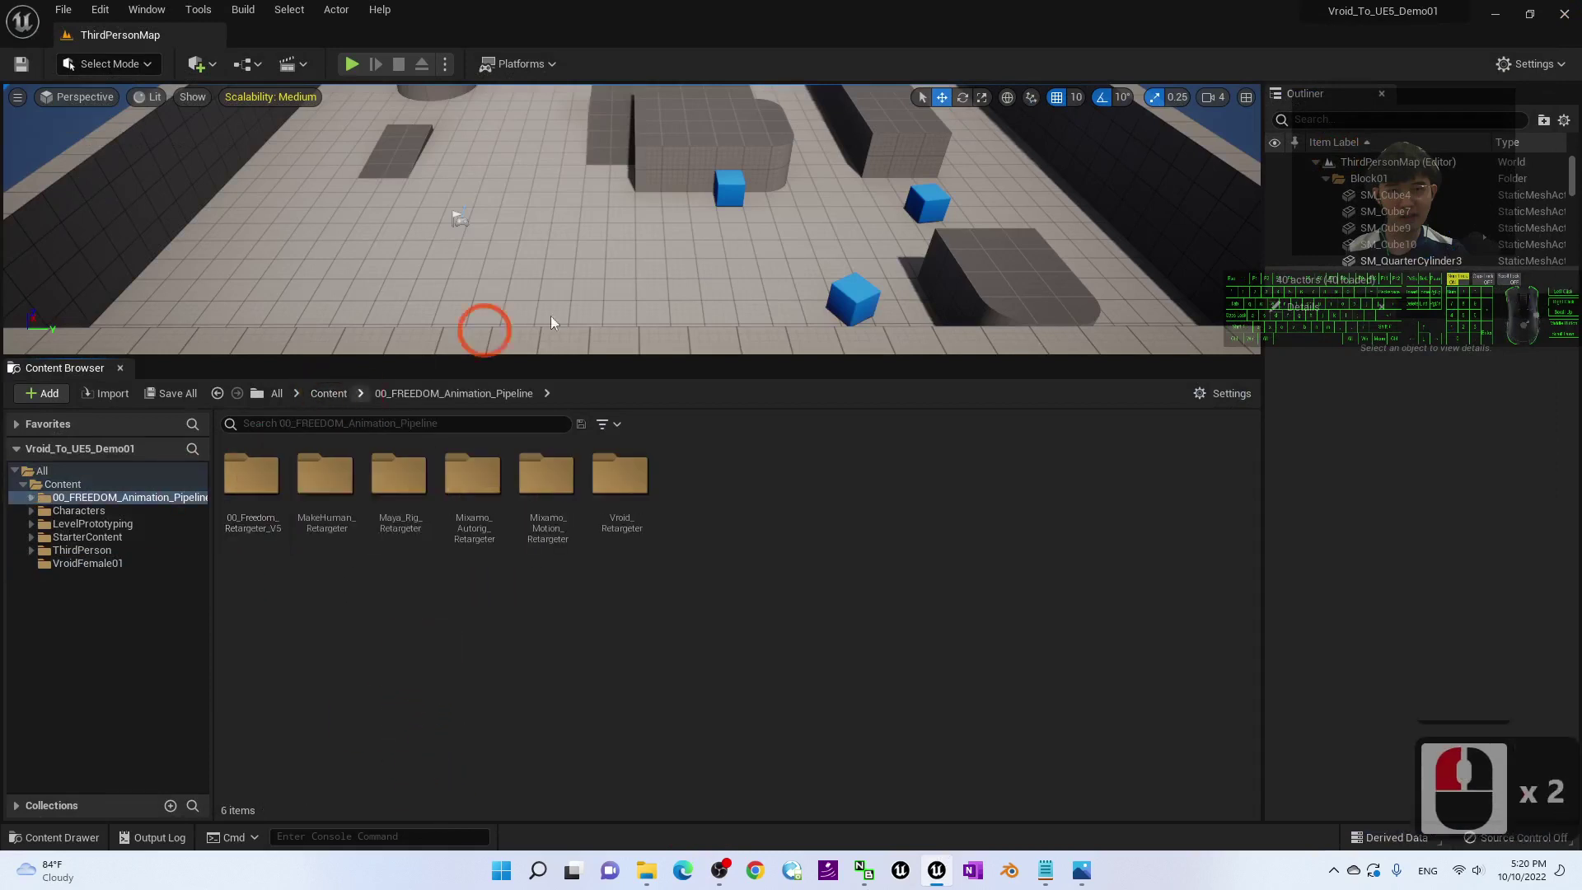
pyautogui.moveTo(820, 359); pyautogui.dragTo(779, 532)
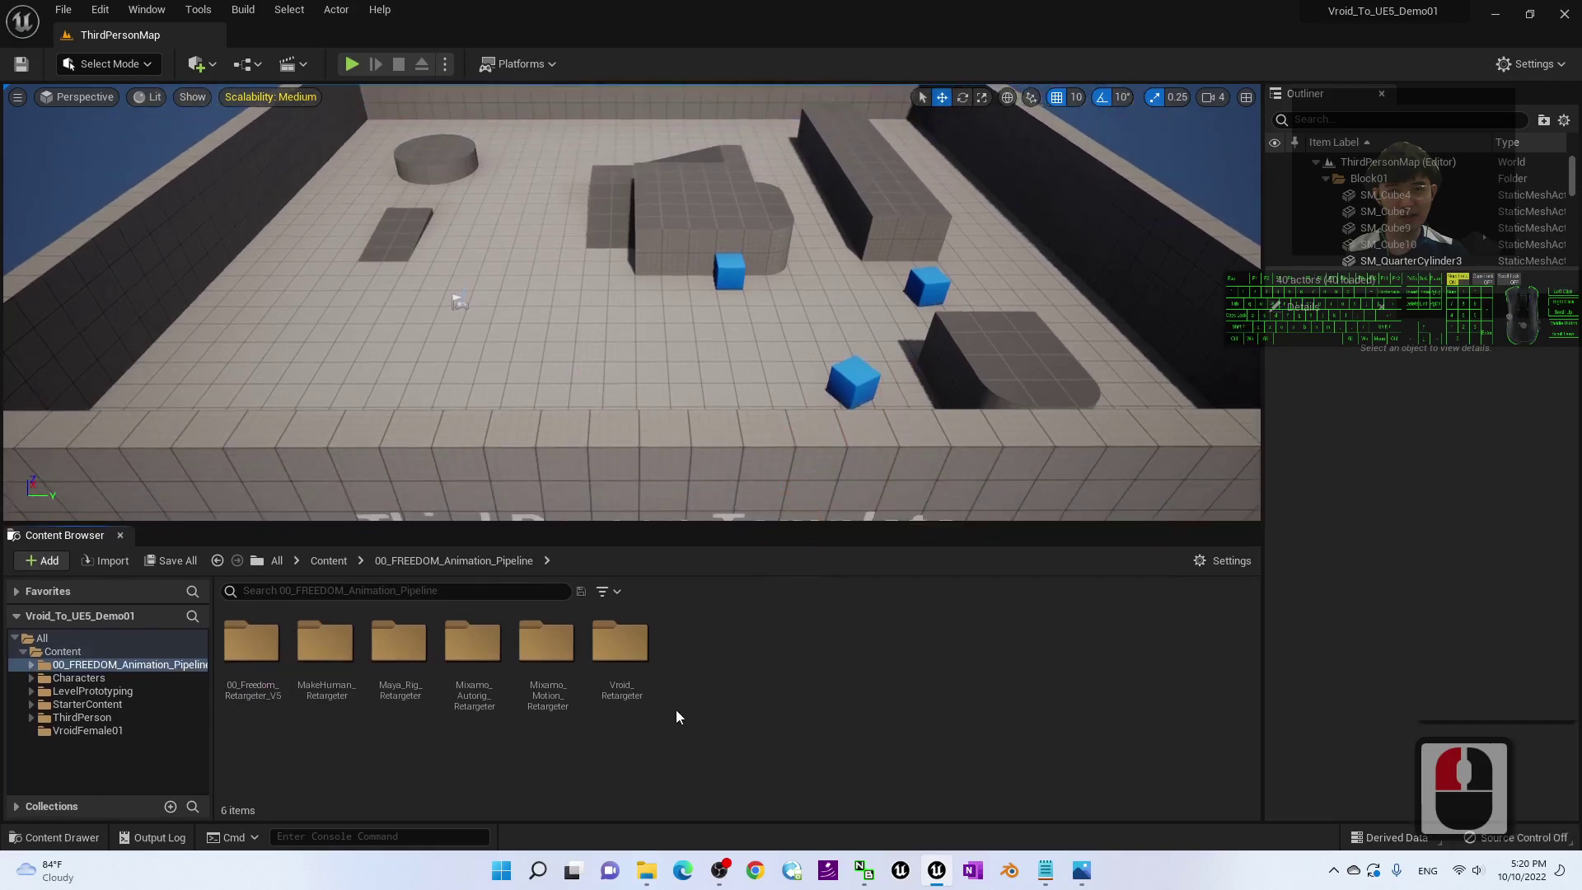
pyautogui.doubleClick(624, 641)
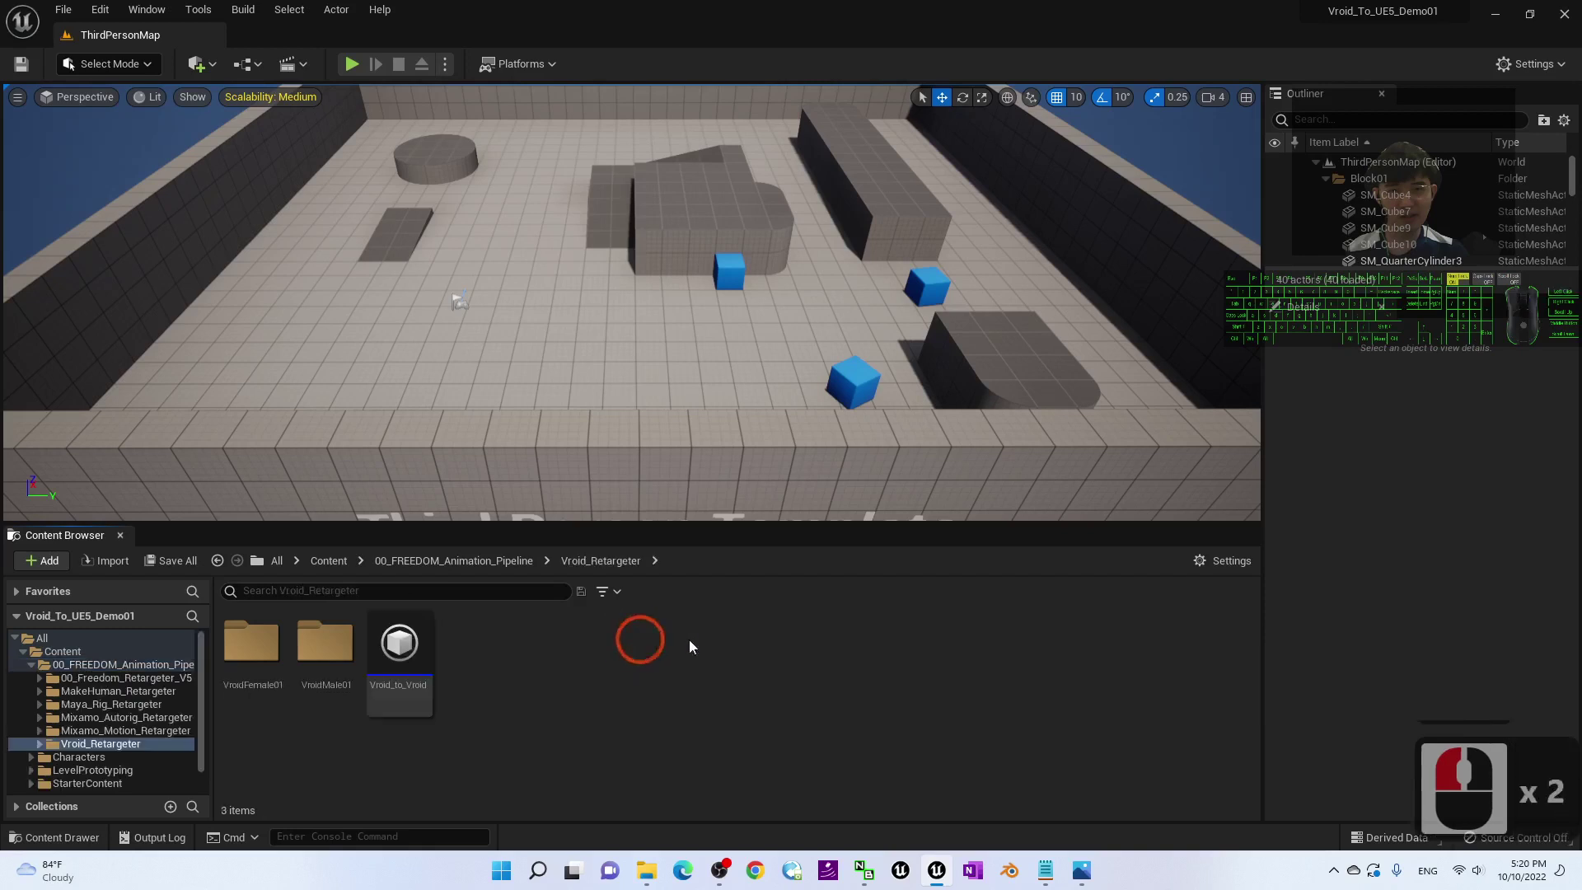
# - Open the Animation folder of the VroidFemale01 sample character in Vroid_Retargeter
pyautogui.click(399, 671)
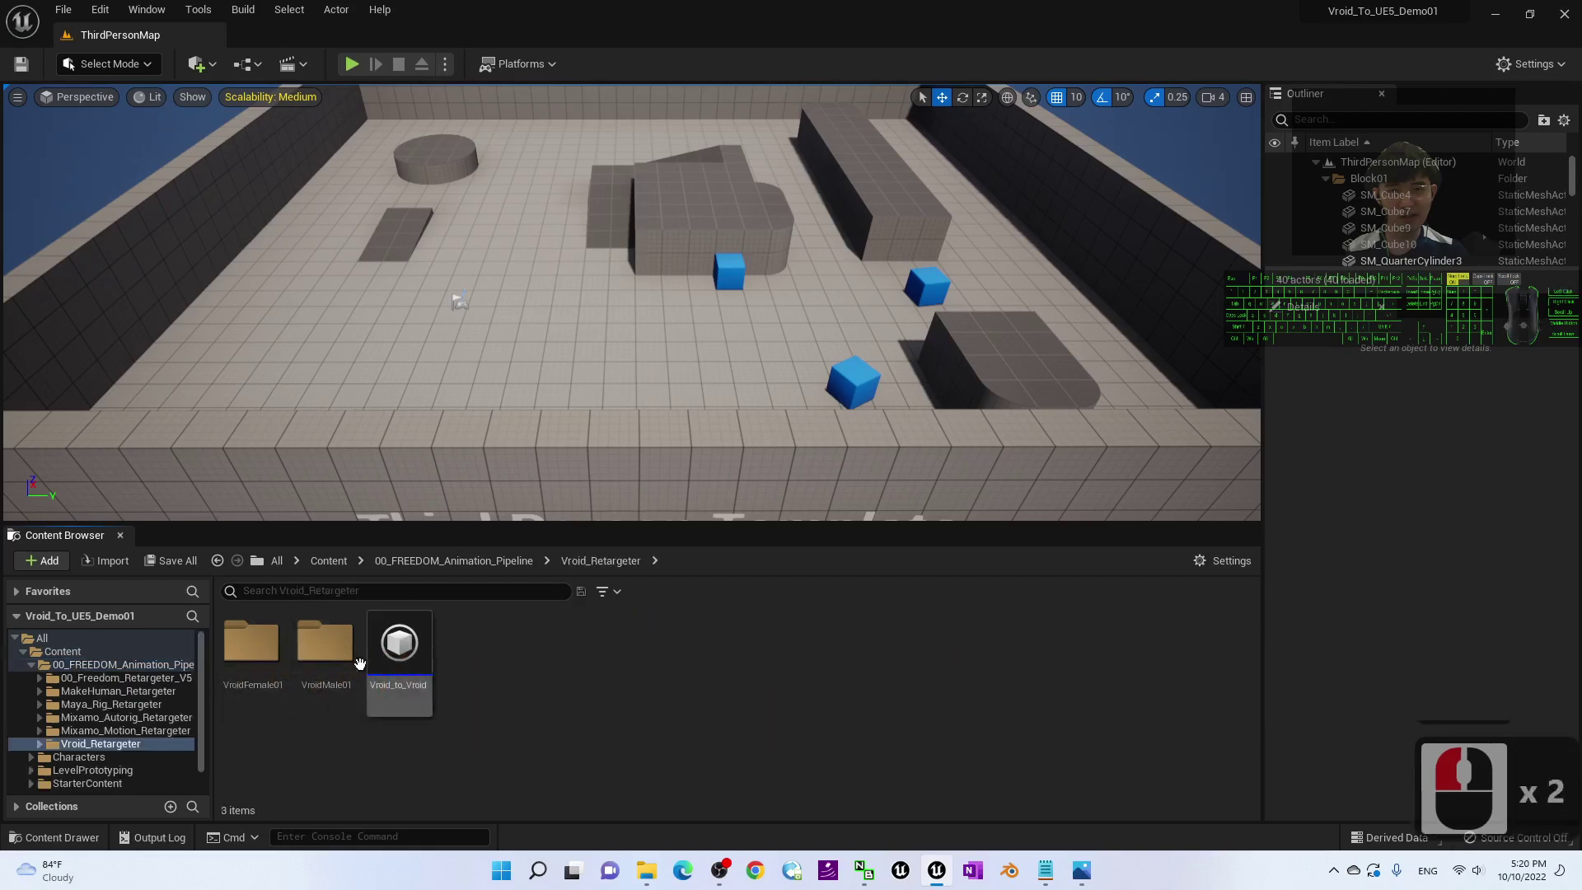
pyautogui.click(245, 655)
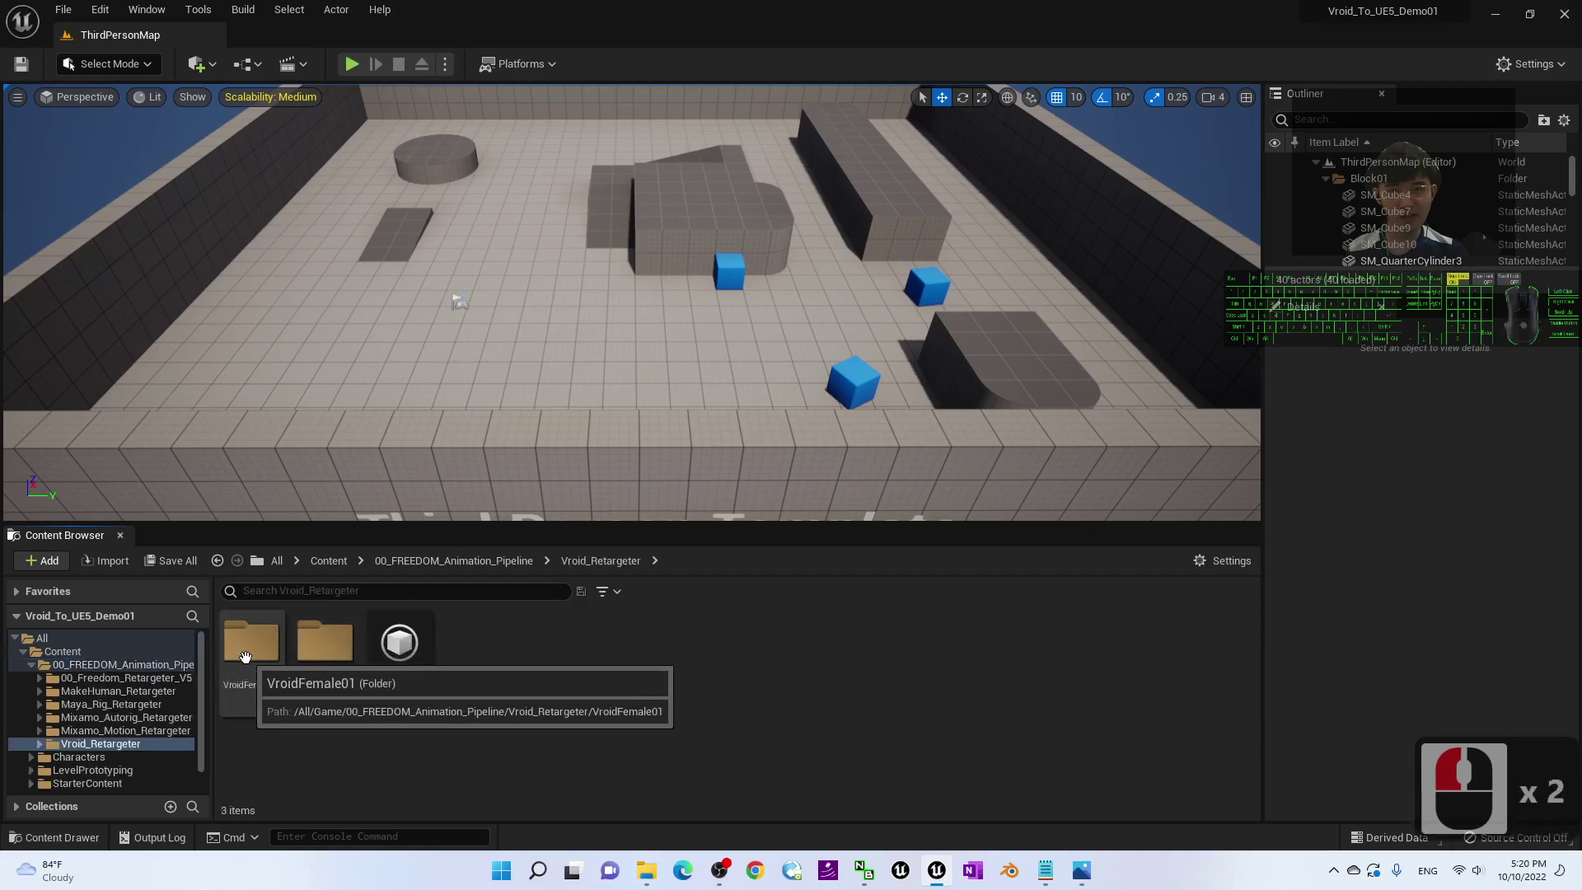
pyautogui.doubleClick(246, 656)
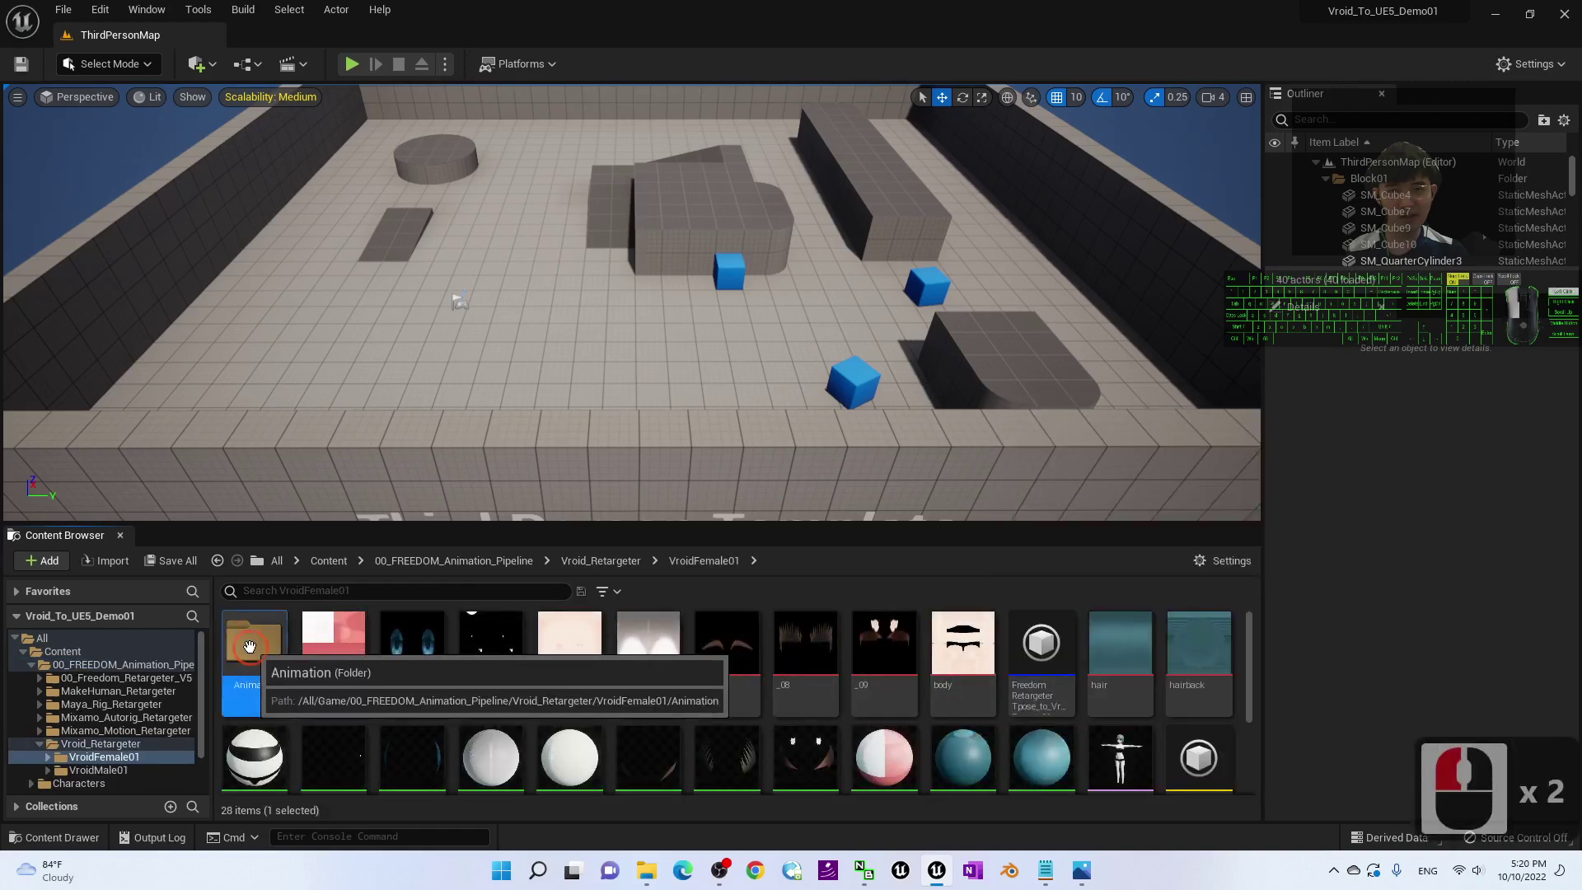
pyautogui.doubleClick(249, 645)
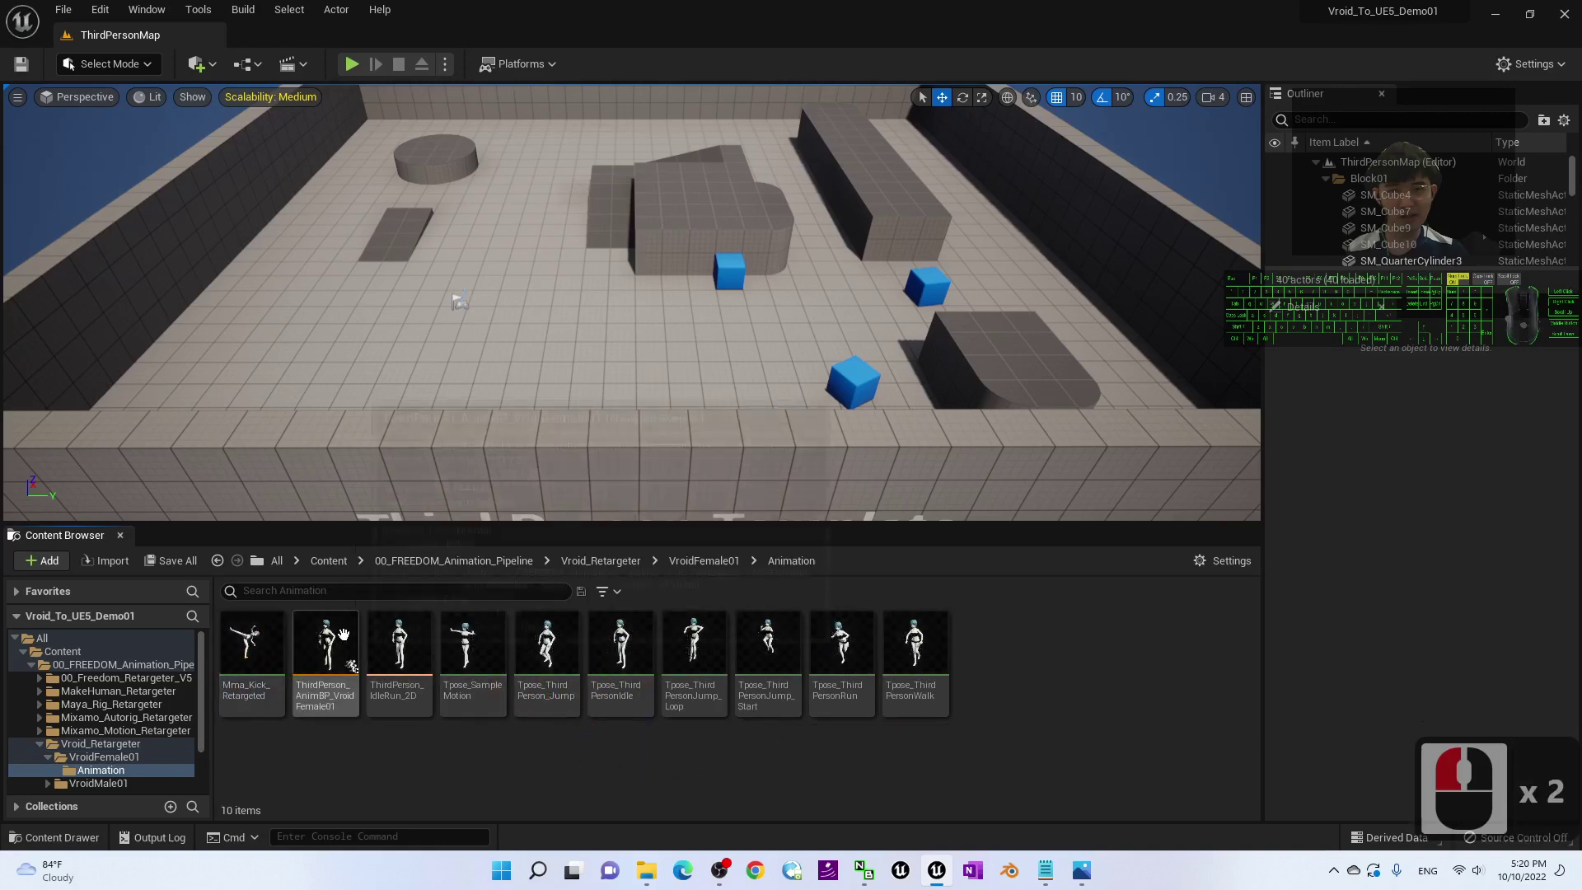
pyautogui.click(412, 765)
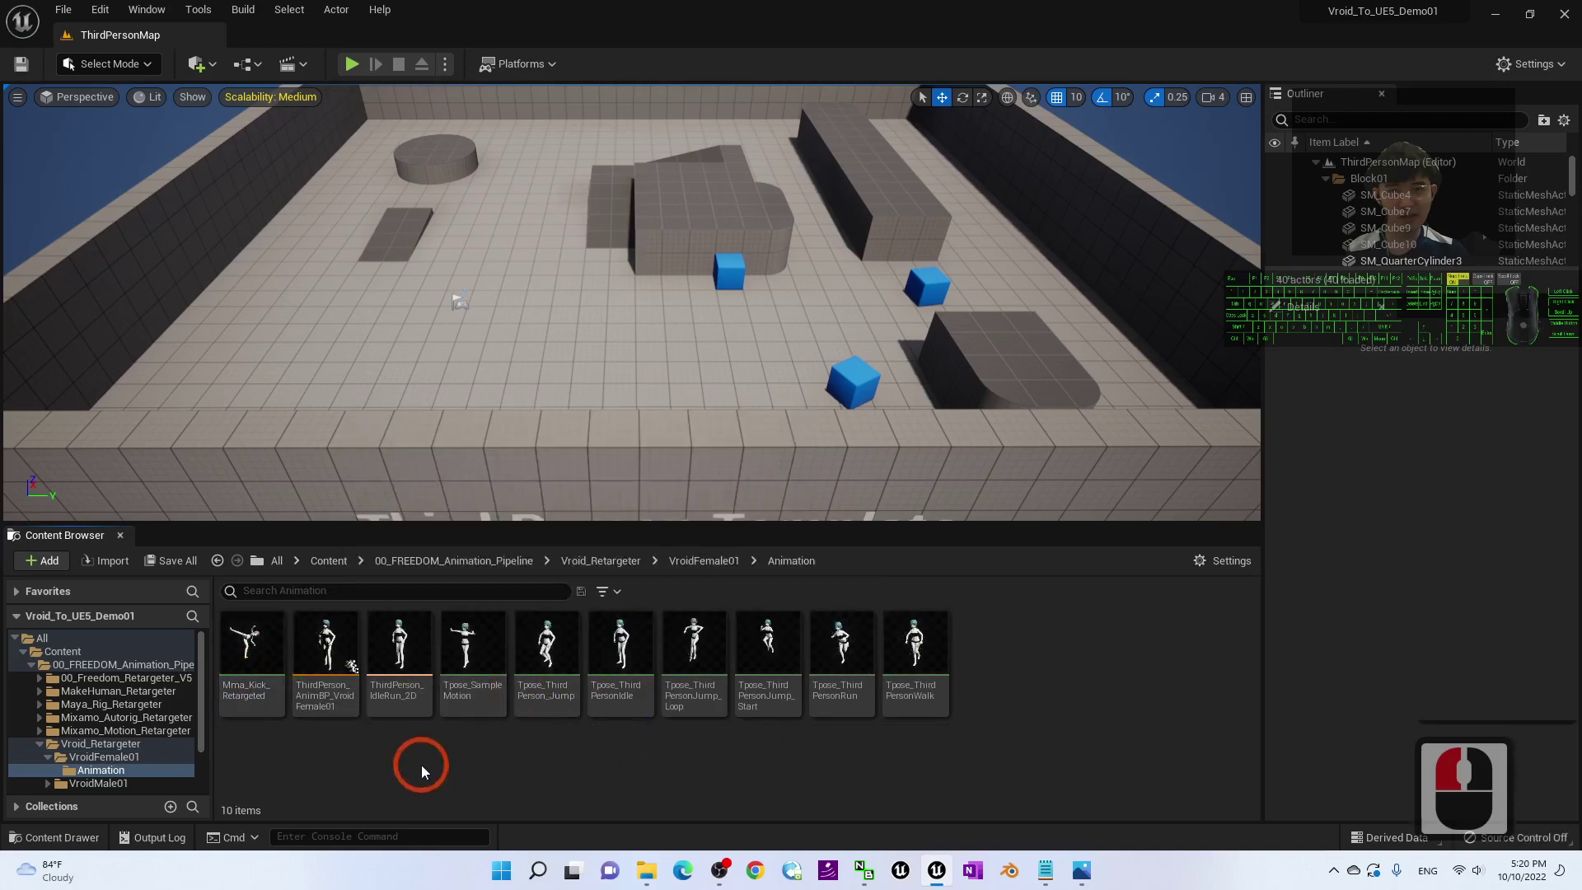
# - Start Duplicate and Retarget Animation Blueprint on ThirdPerson_AnimBP_VroidFemale01 with Vroid_to_Vroid as the IK Retargeter
pyautogui.click(321, 639)
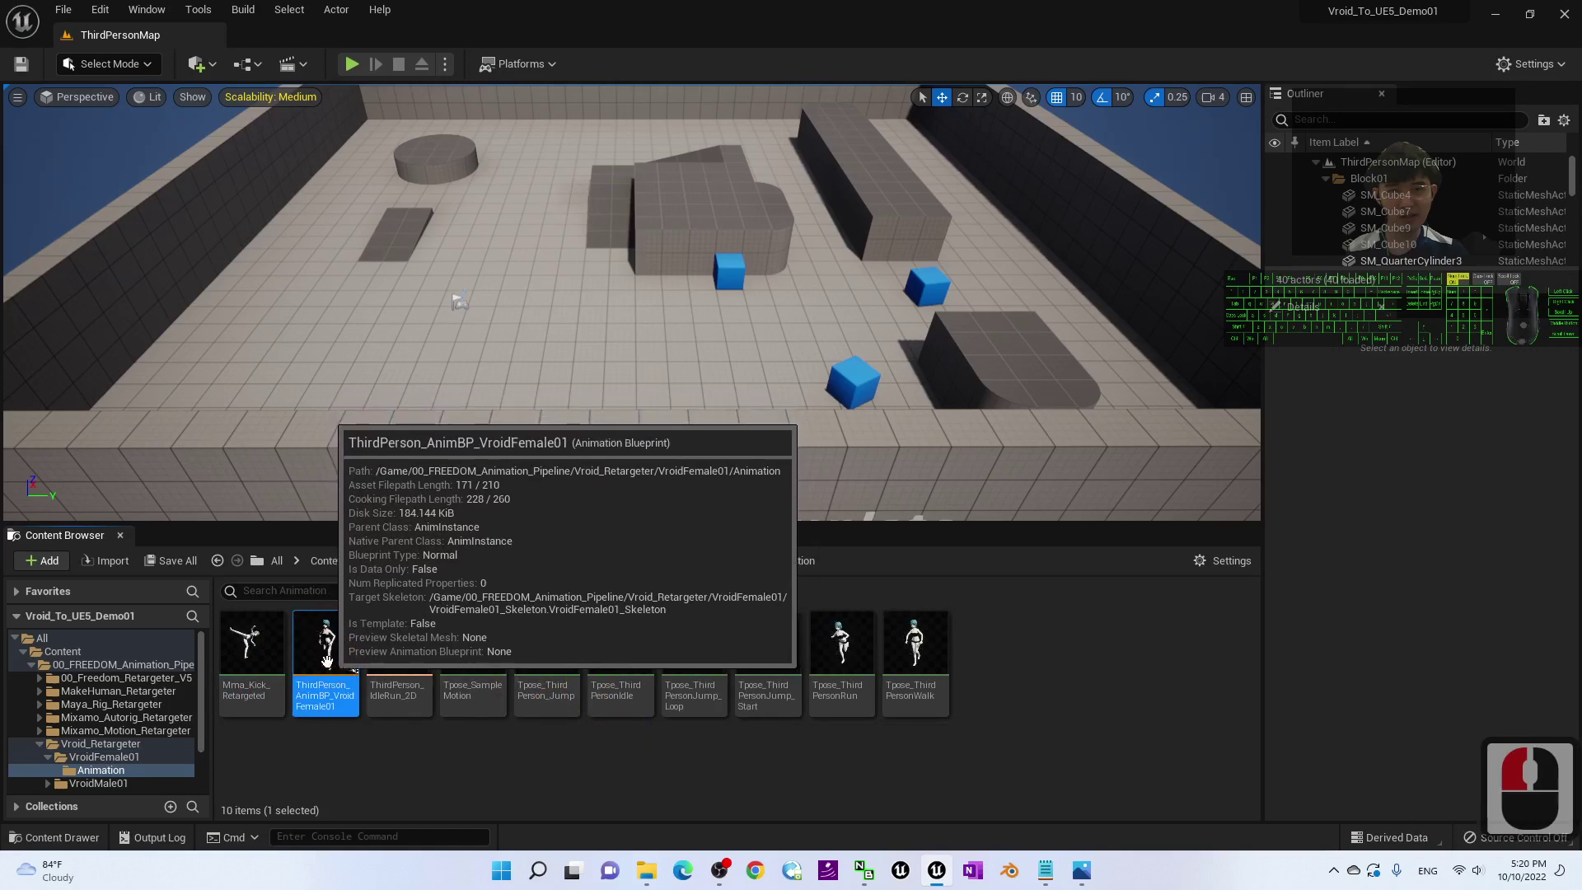
pyautogui.rightClick(324, 655)
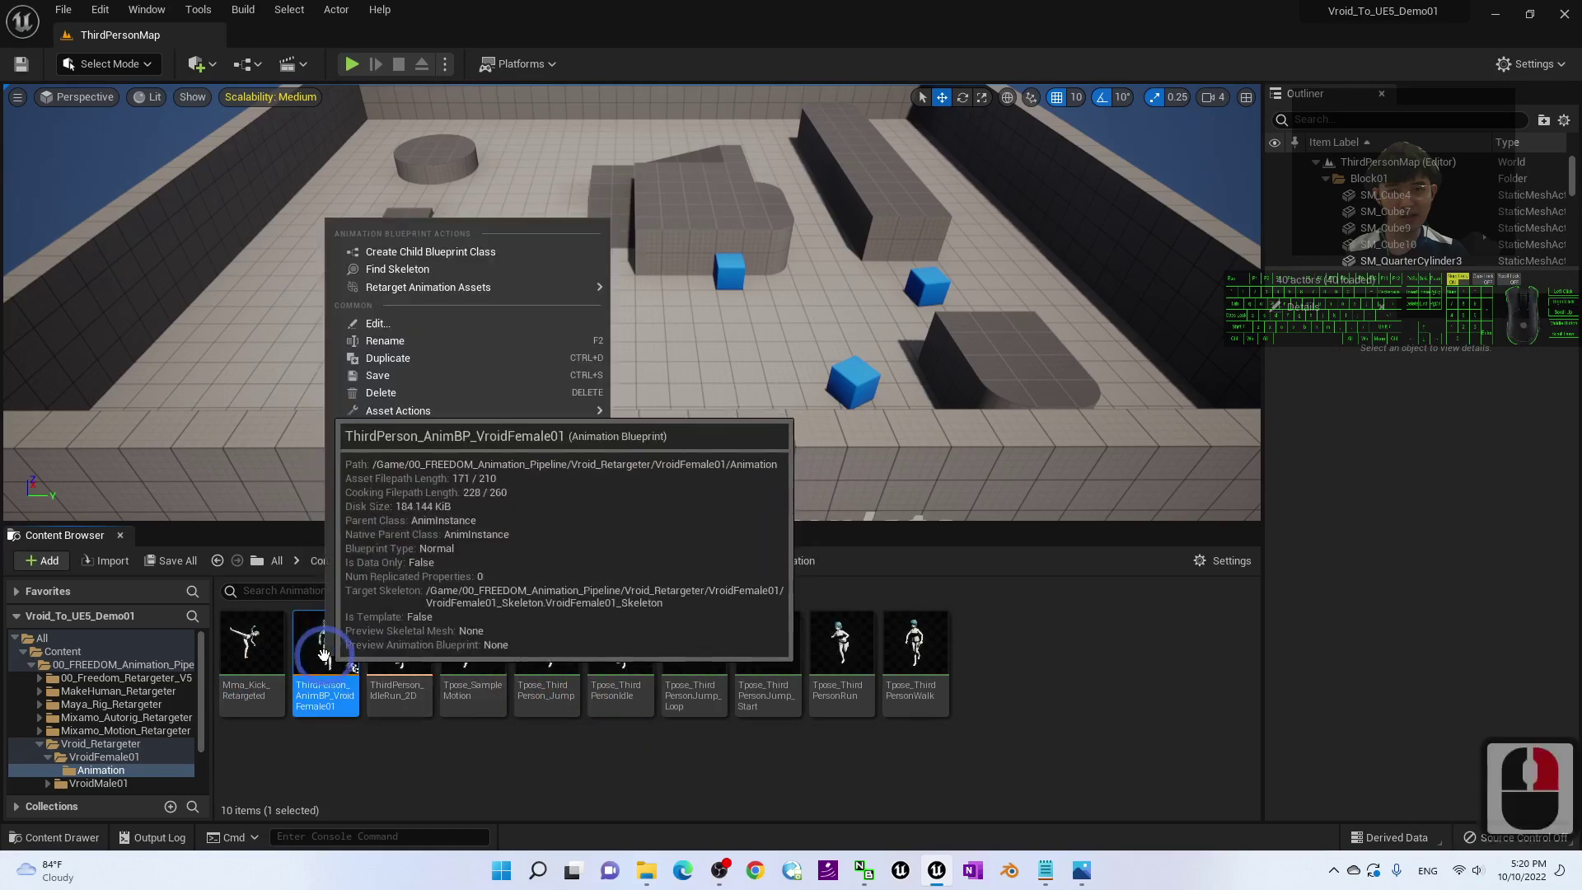
pyautogui.click(416, 290)
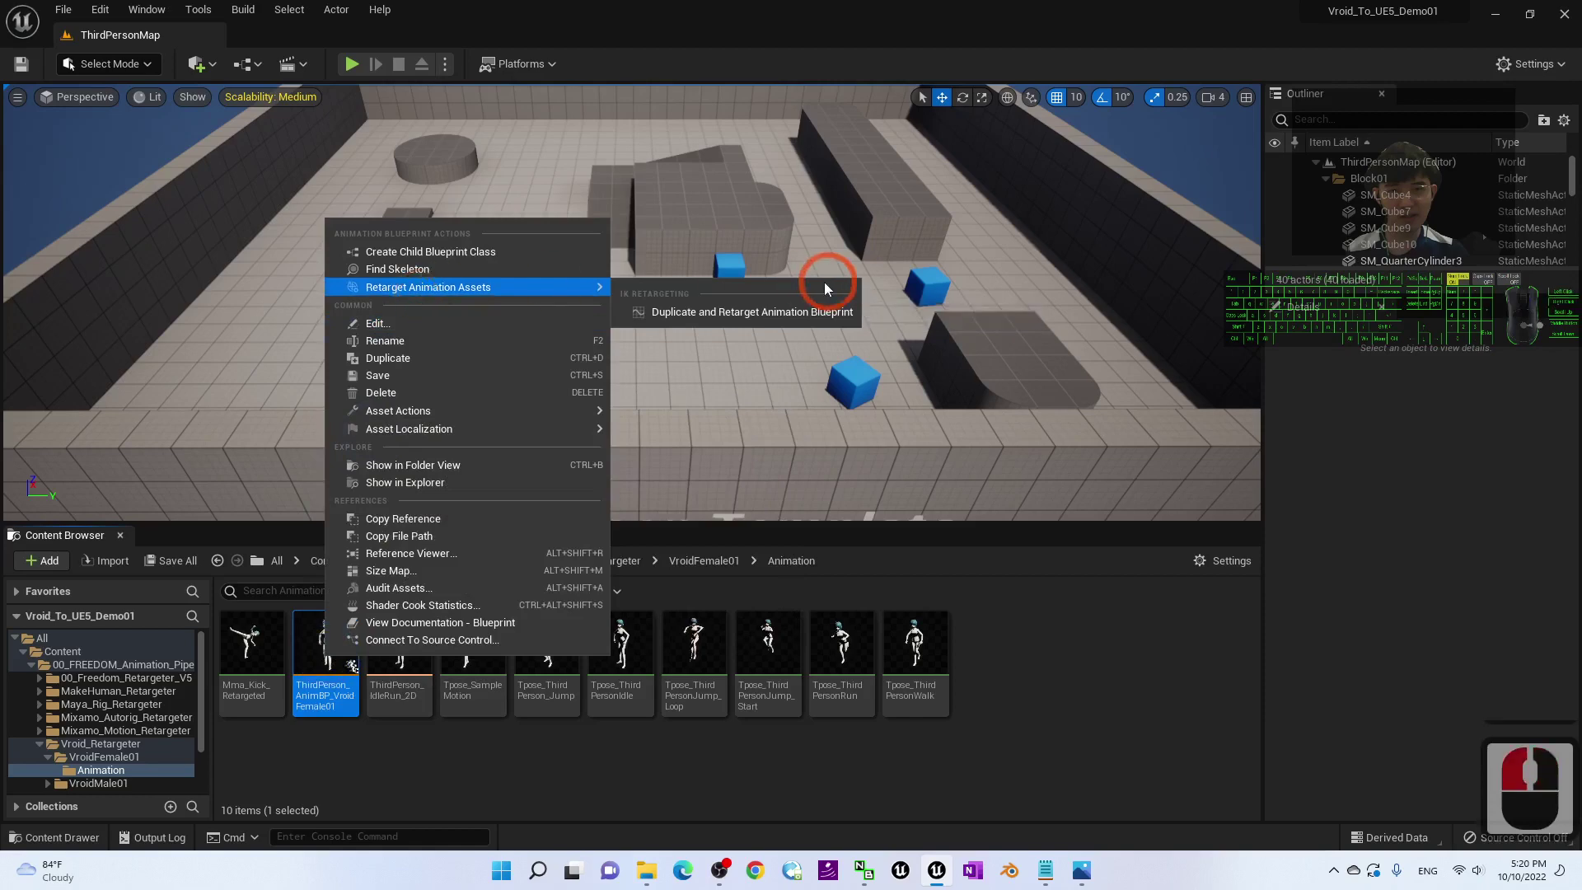
pyautogui.click(690, 312)
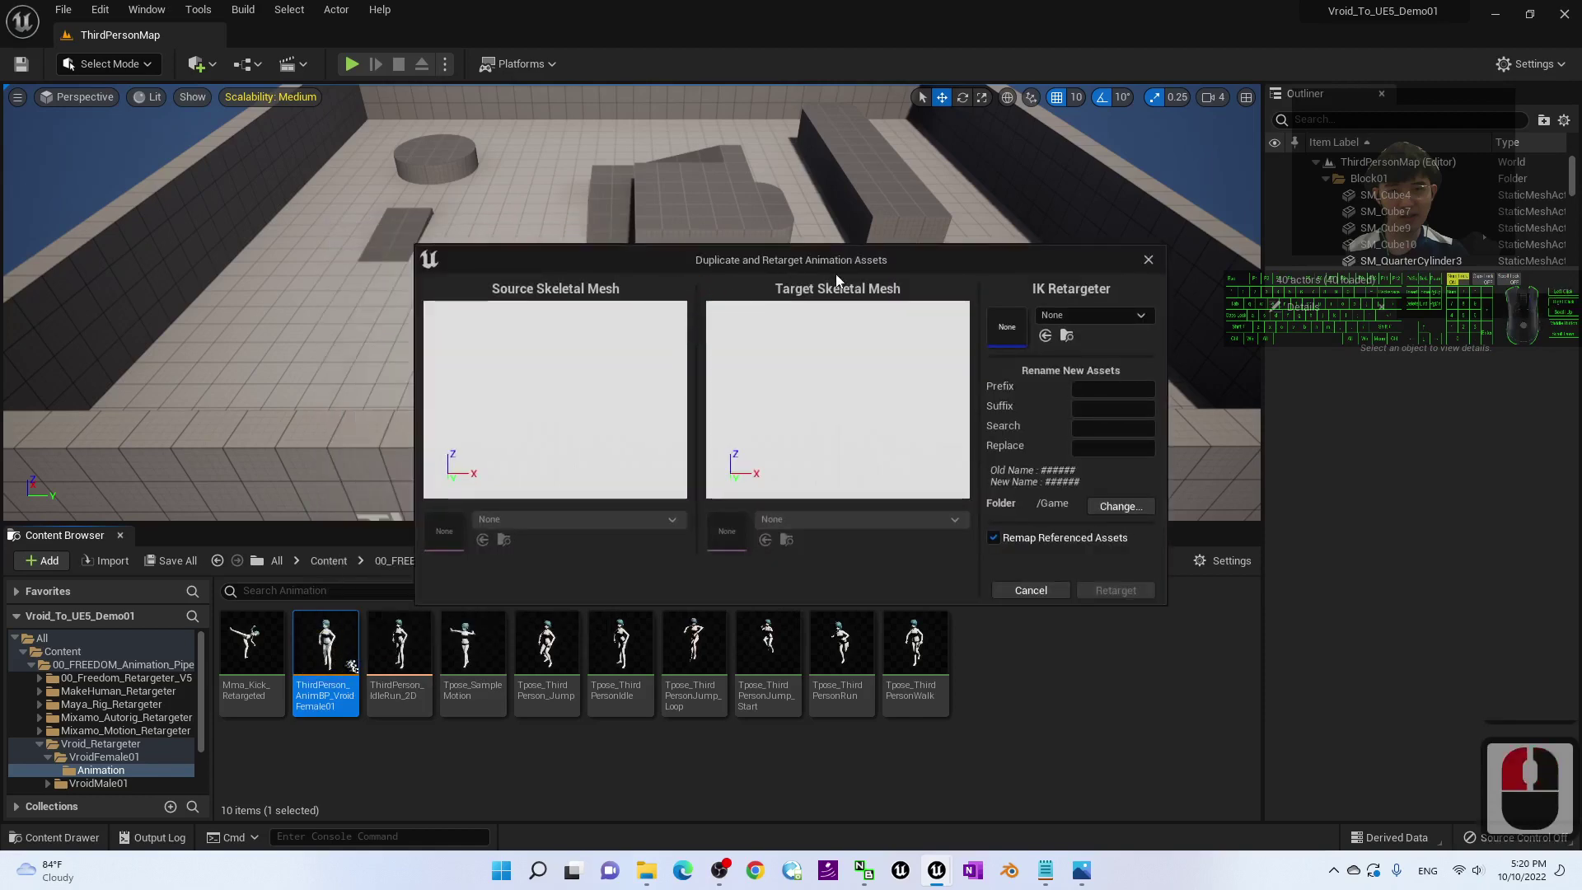
pyautogui.click(1085, 315)
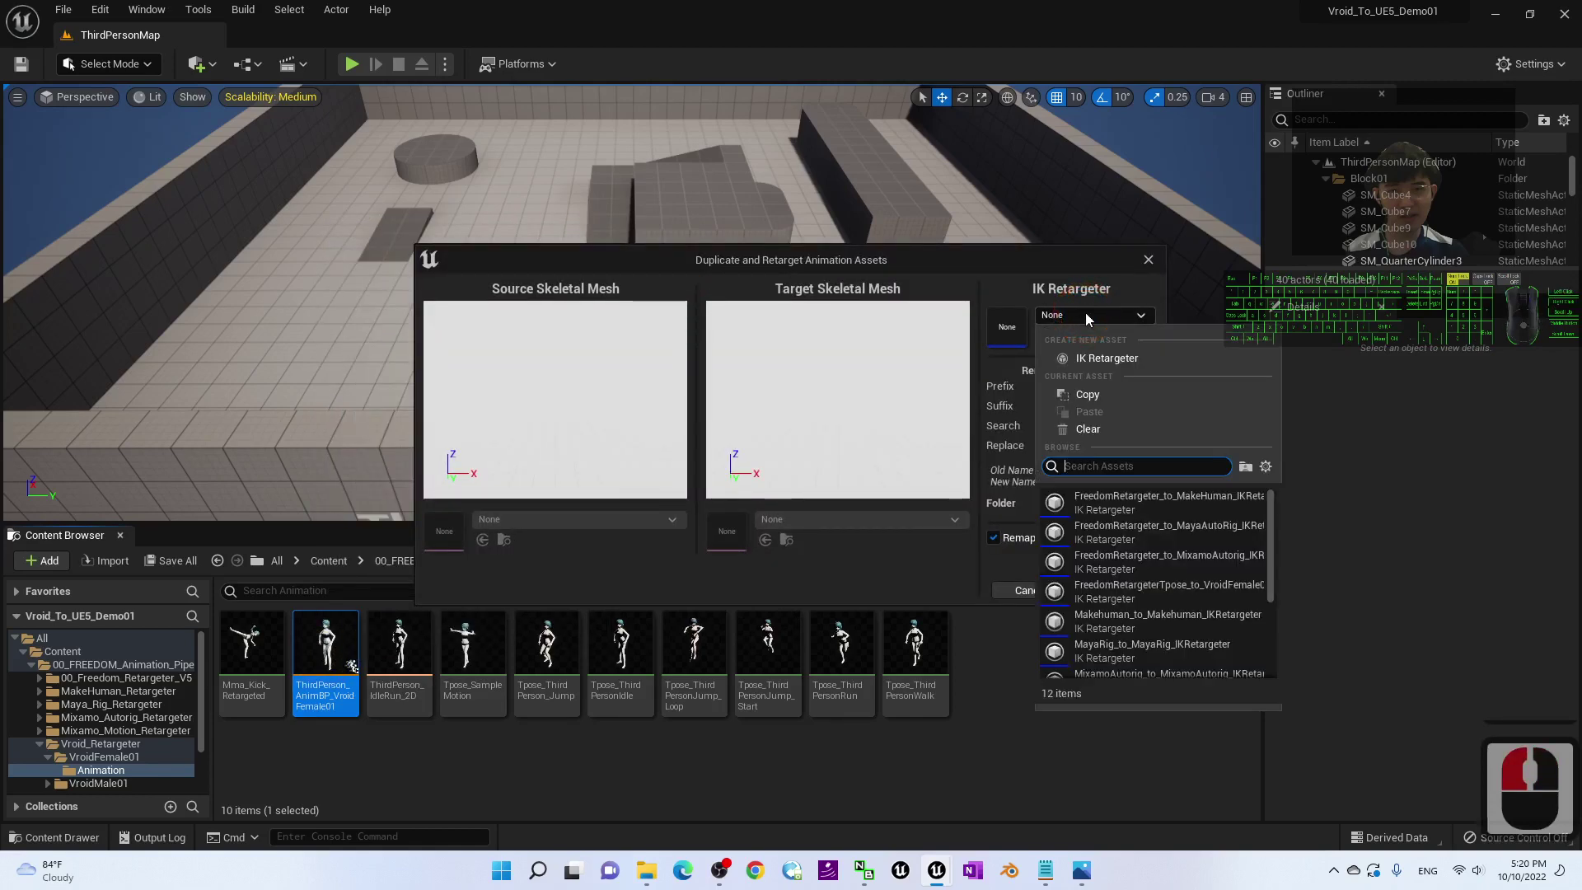
pyautogui.scroll(-4, 1151, 591)
pyautogui.scroll(-9, 1150, 591)
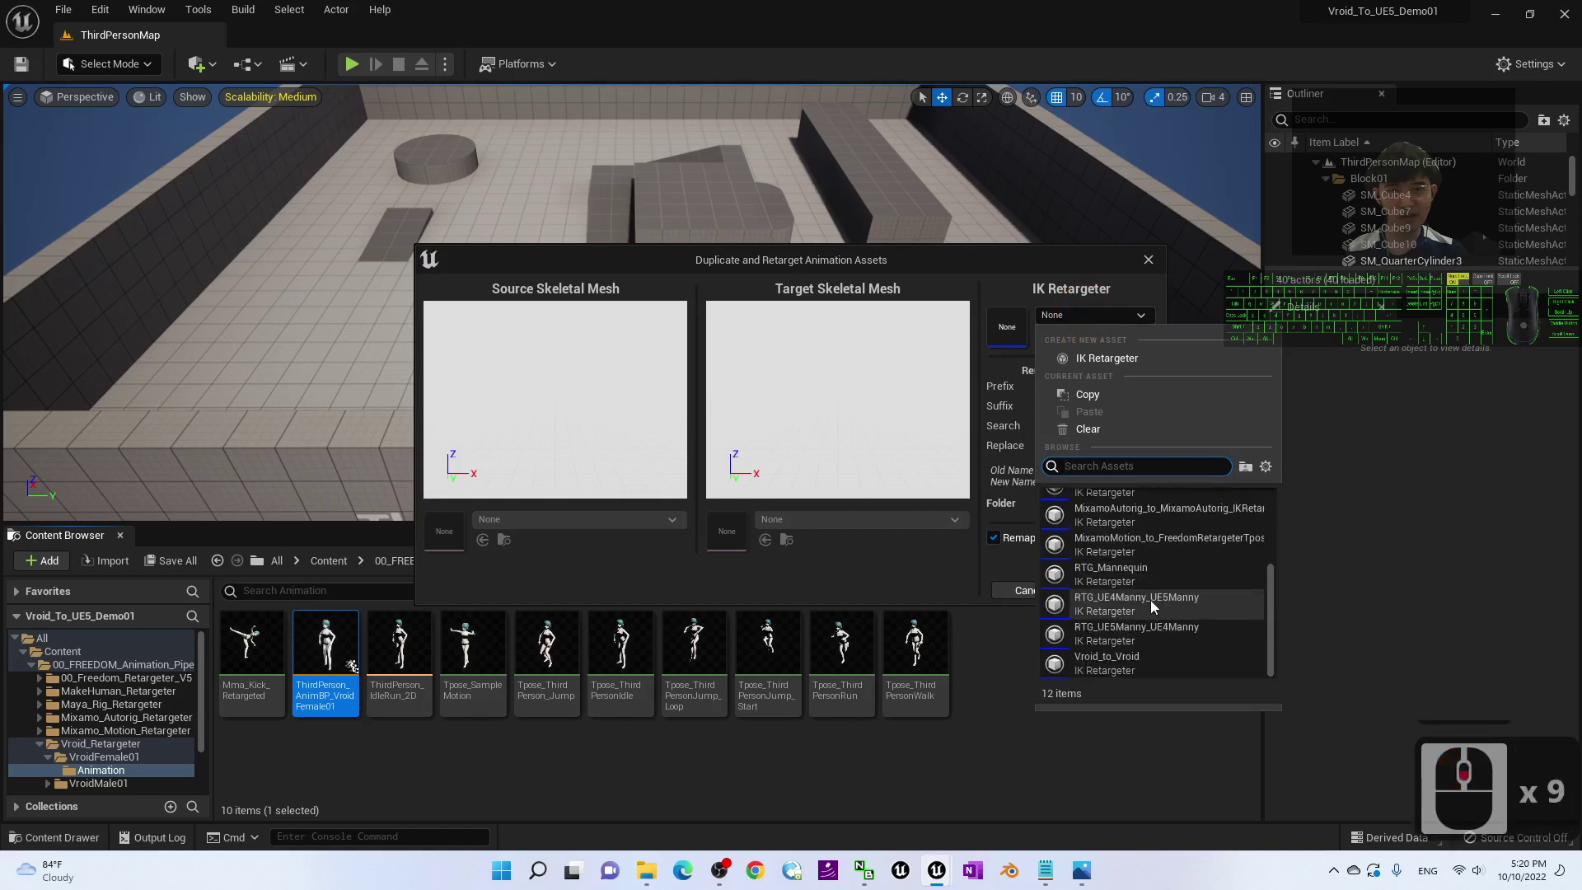
pyautogui.click(1115, 660)
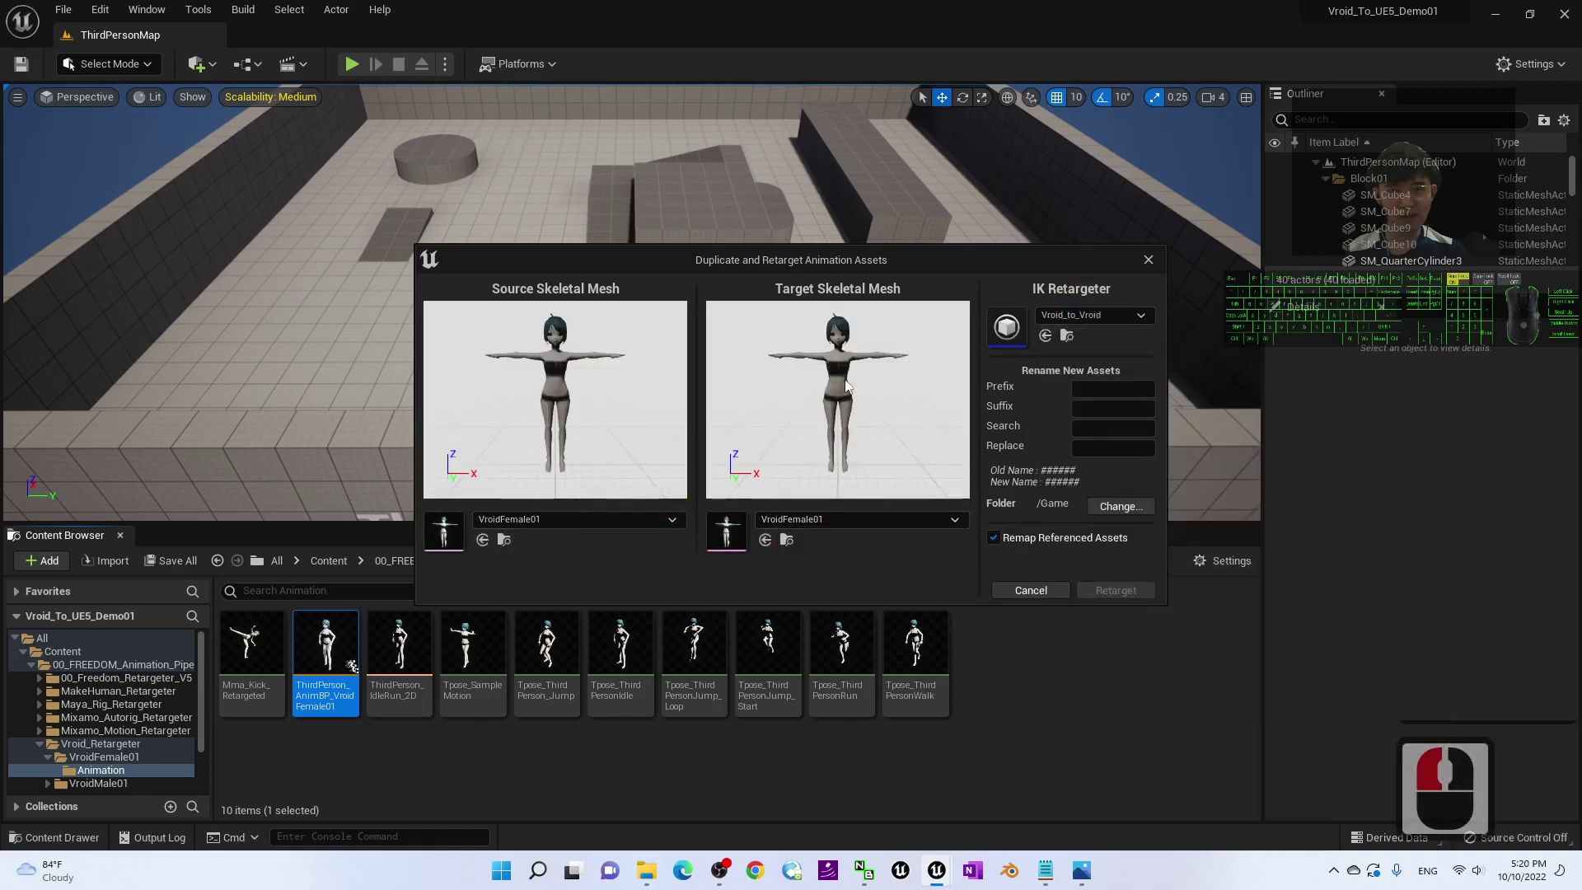
# - Choose the clothed, brown-haired VroidFemale01 as the target skeletal mesh and retarget the animation blueprint with its referenced assets into the Game folder
pyautogui.click(822, 521)
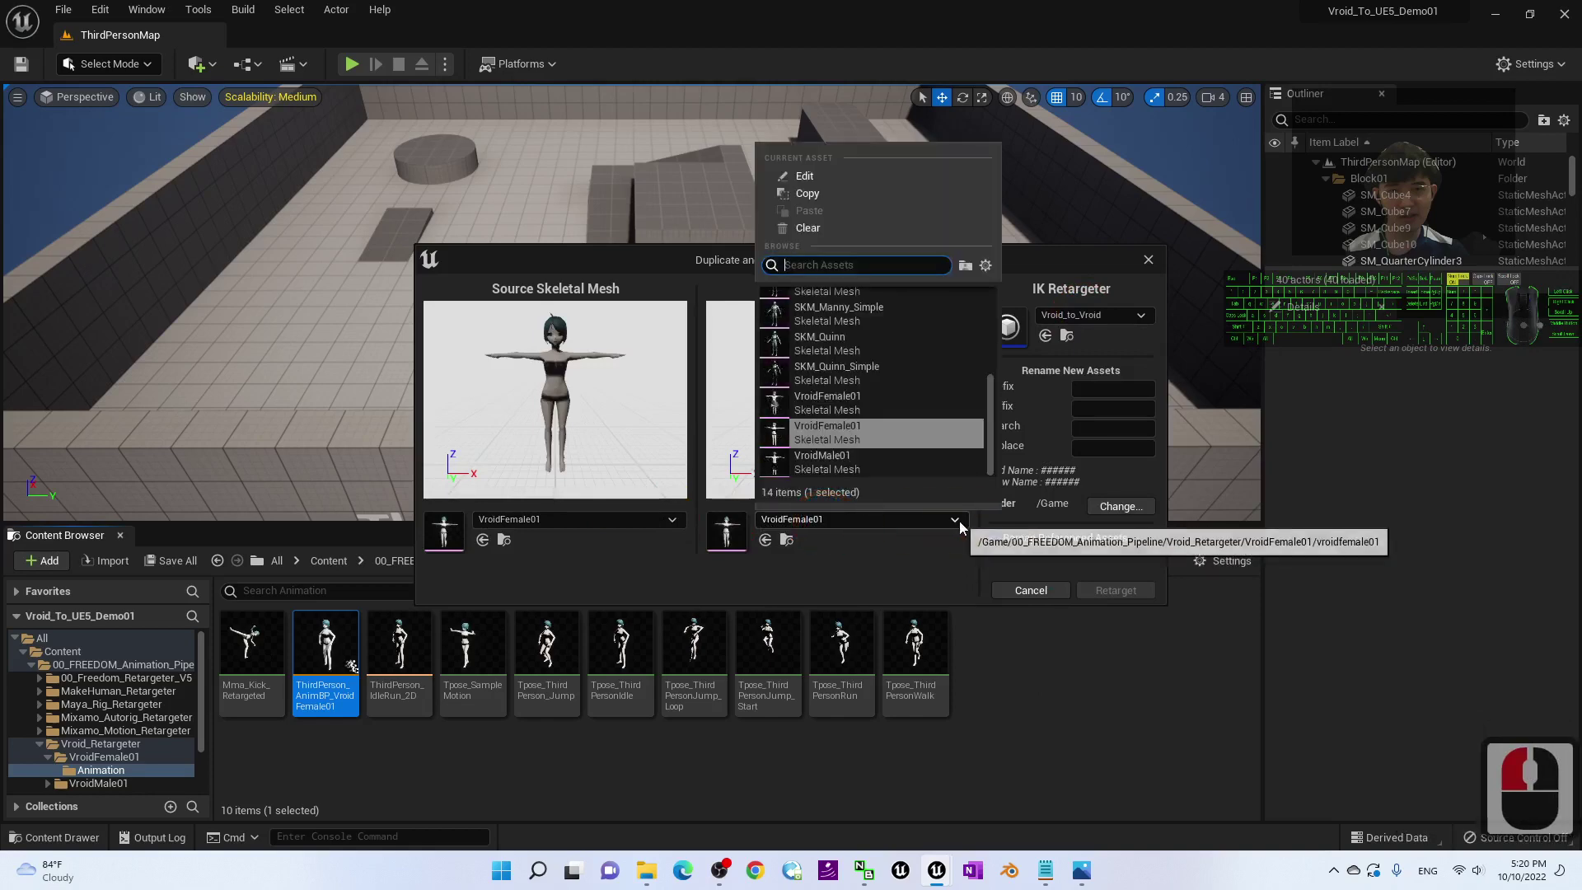
pyautogui.click(817, 402)
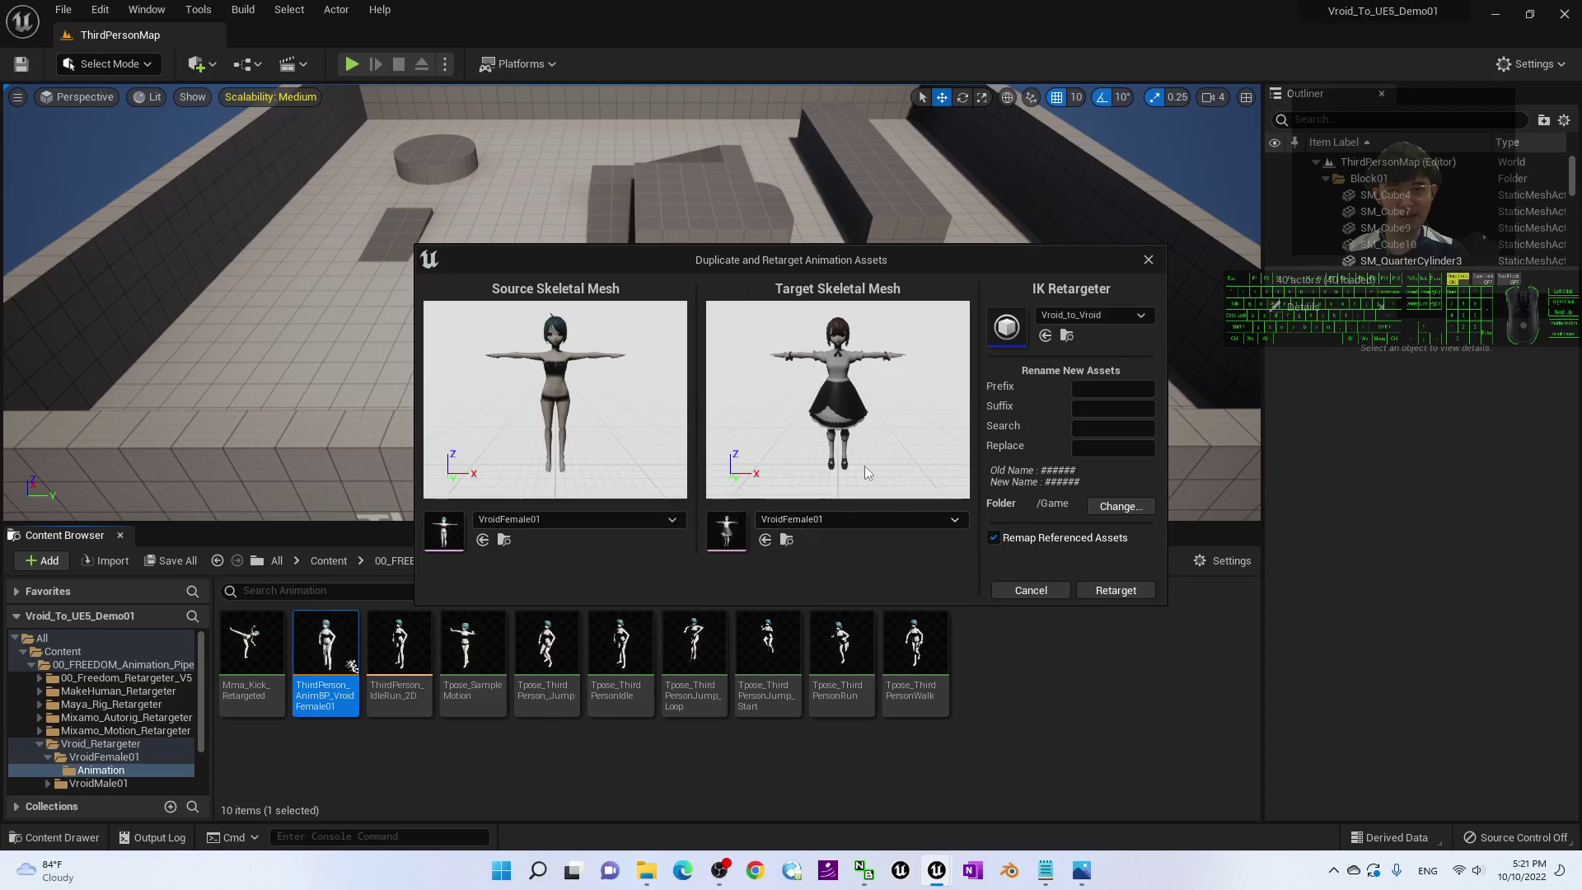
pyautogui.click(795, 519)
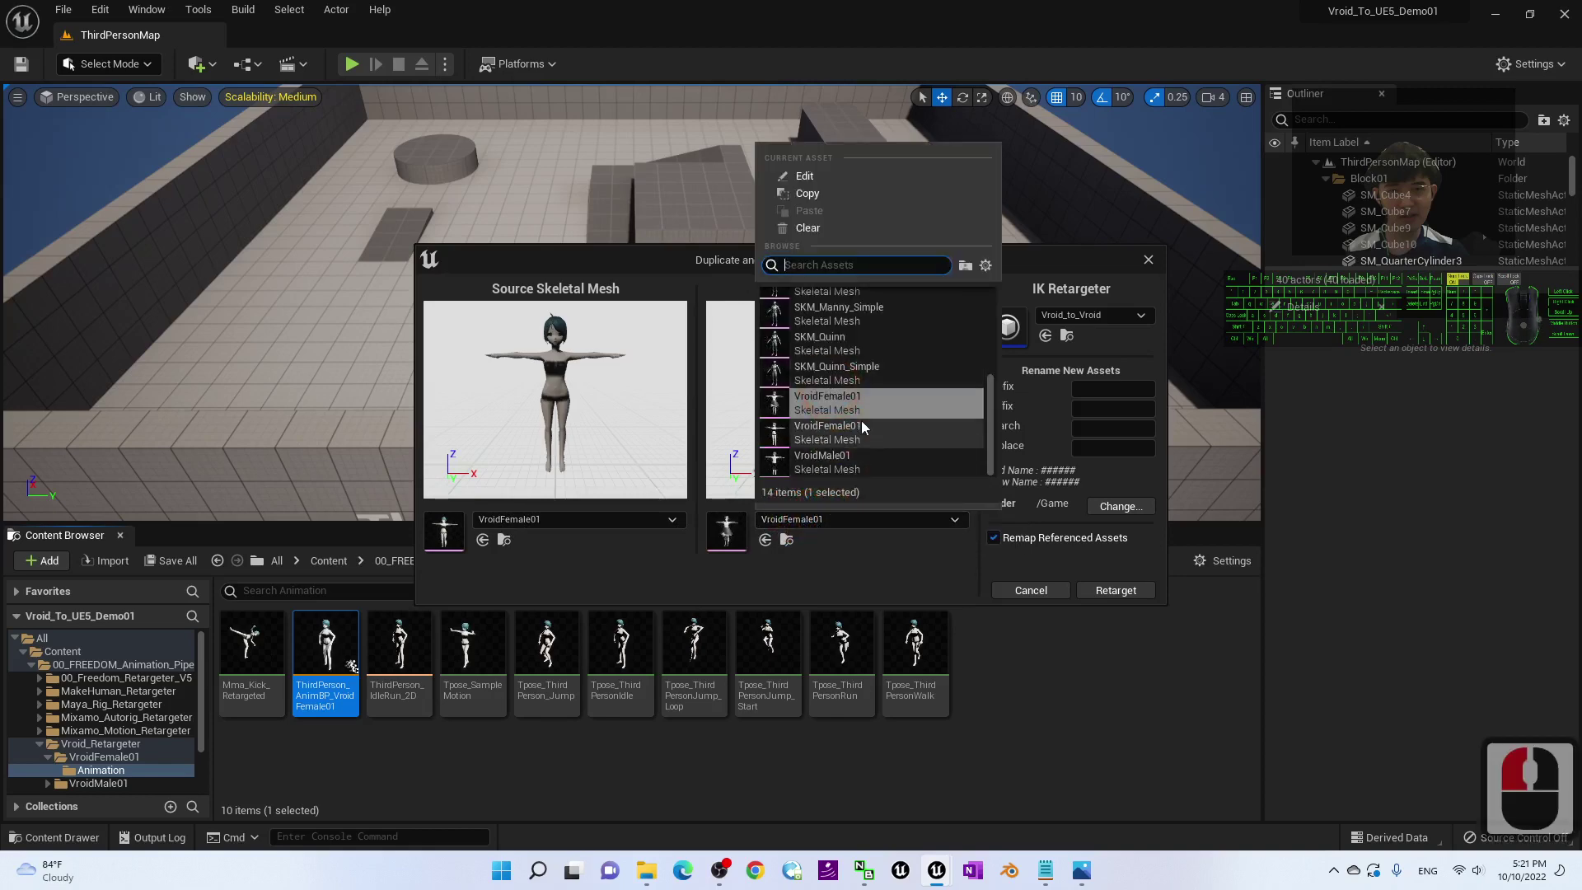
pyautogui.click(849, 399)
pyautogui.click(793, 520)
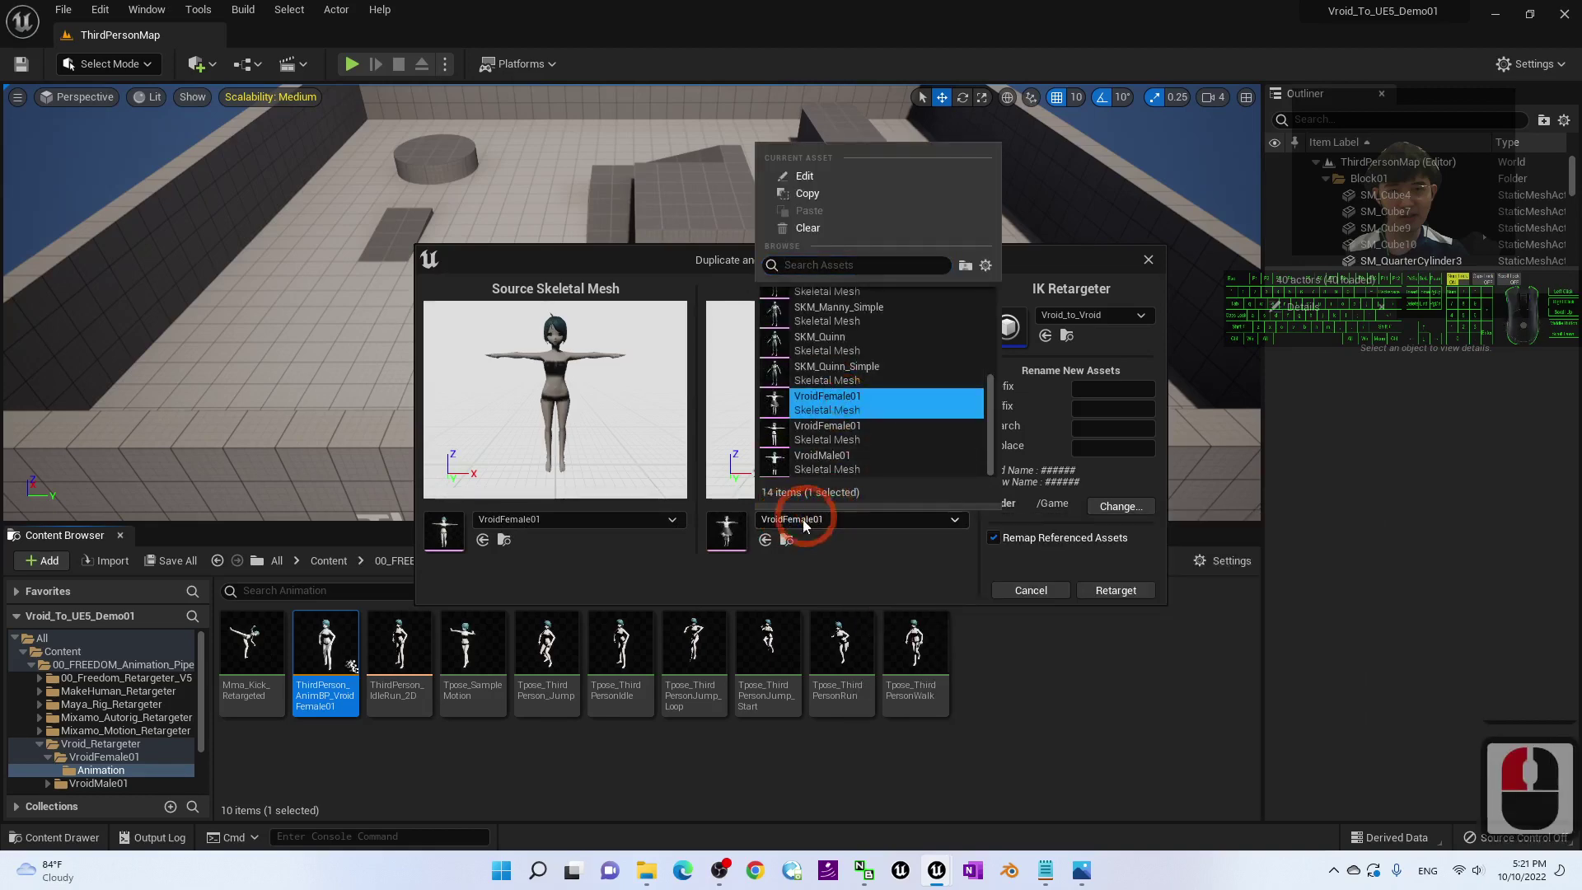
pyautogui.click(845, 582)
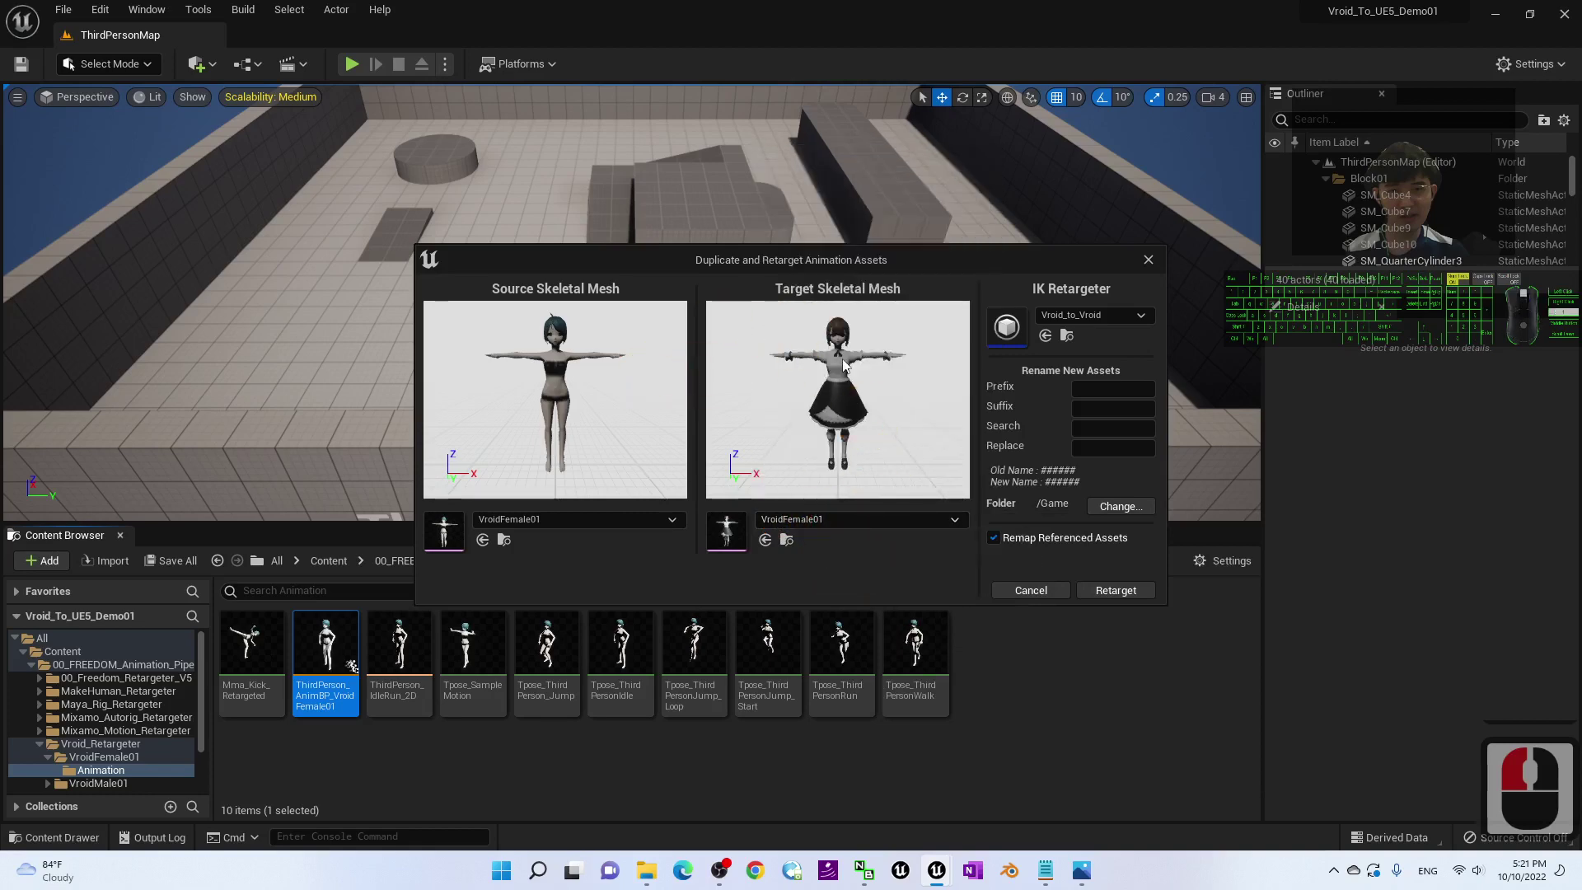
pyautogui.scroll(2, 842, 360)
pyautogui.click(1114, 592)
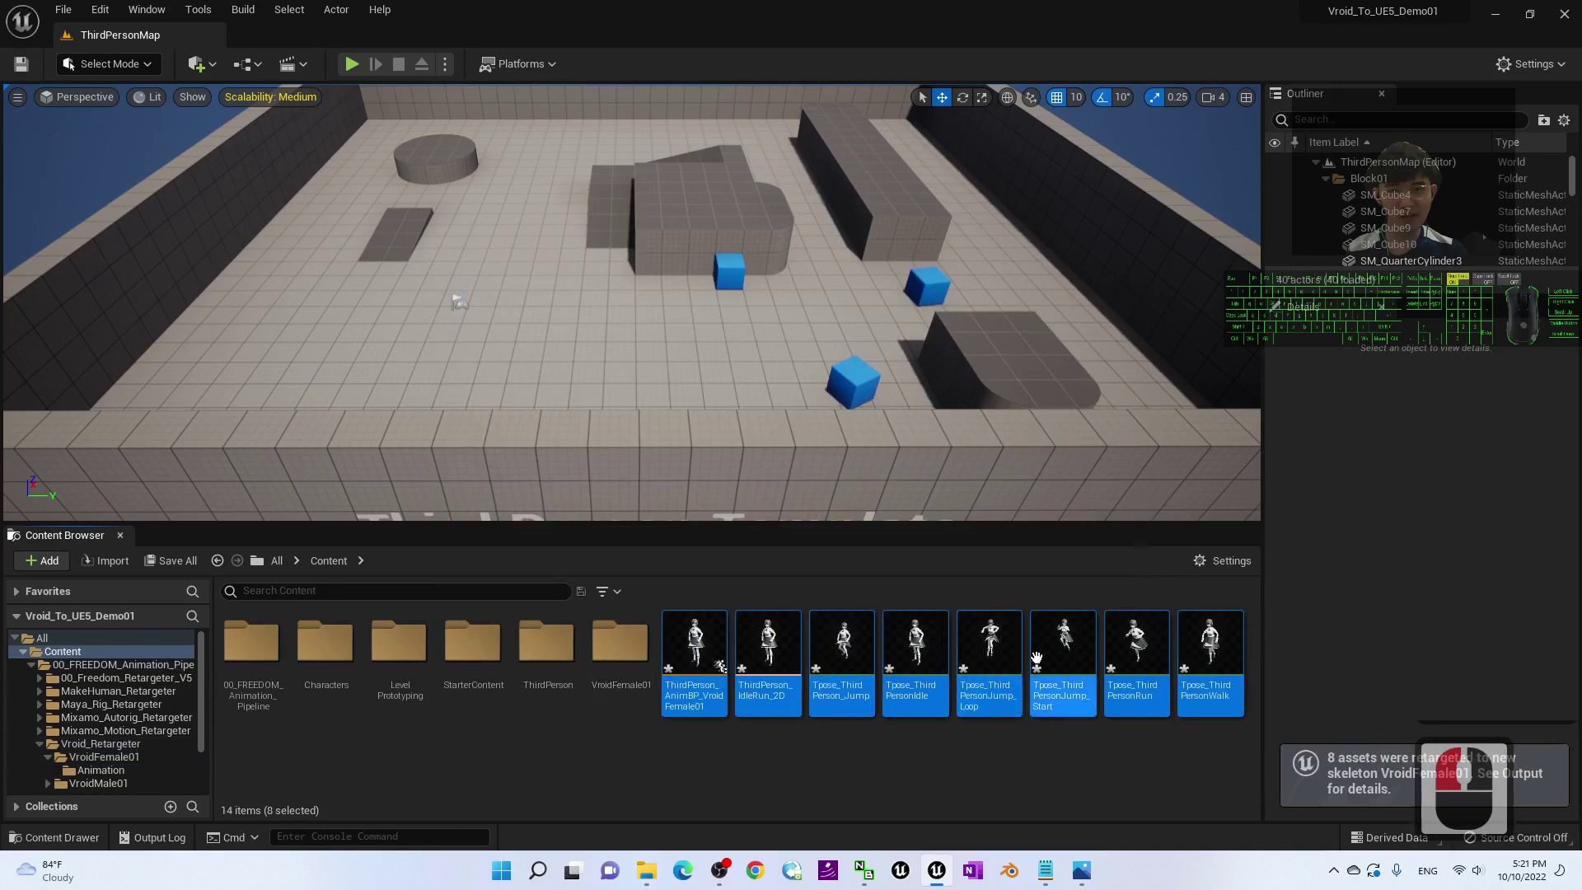
# - Rename the VroidFemale01 folder in the Content folder to VroidFemale02
pyautogui.click(933, 779)
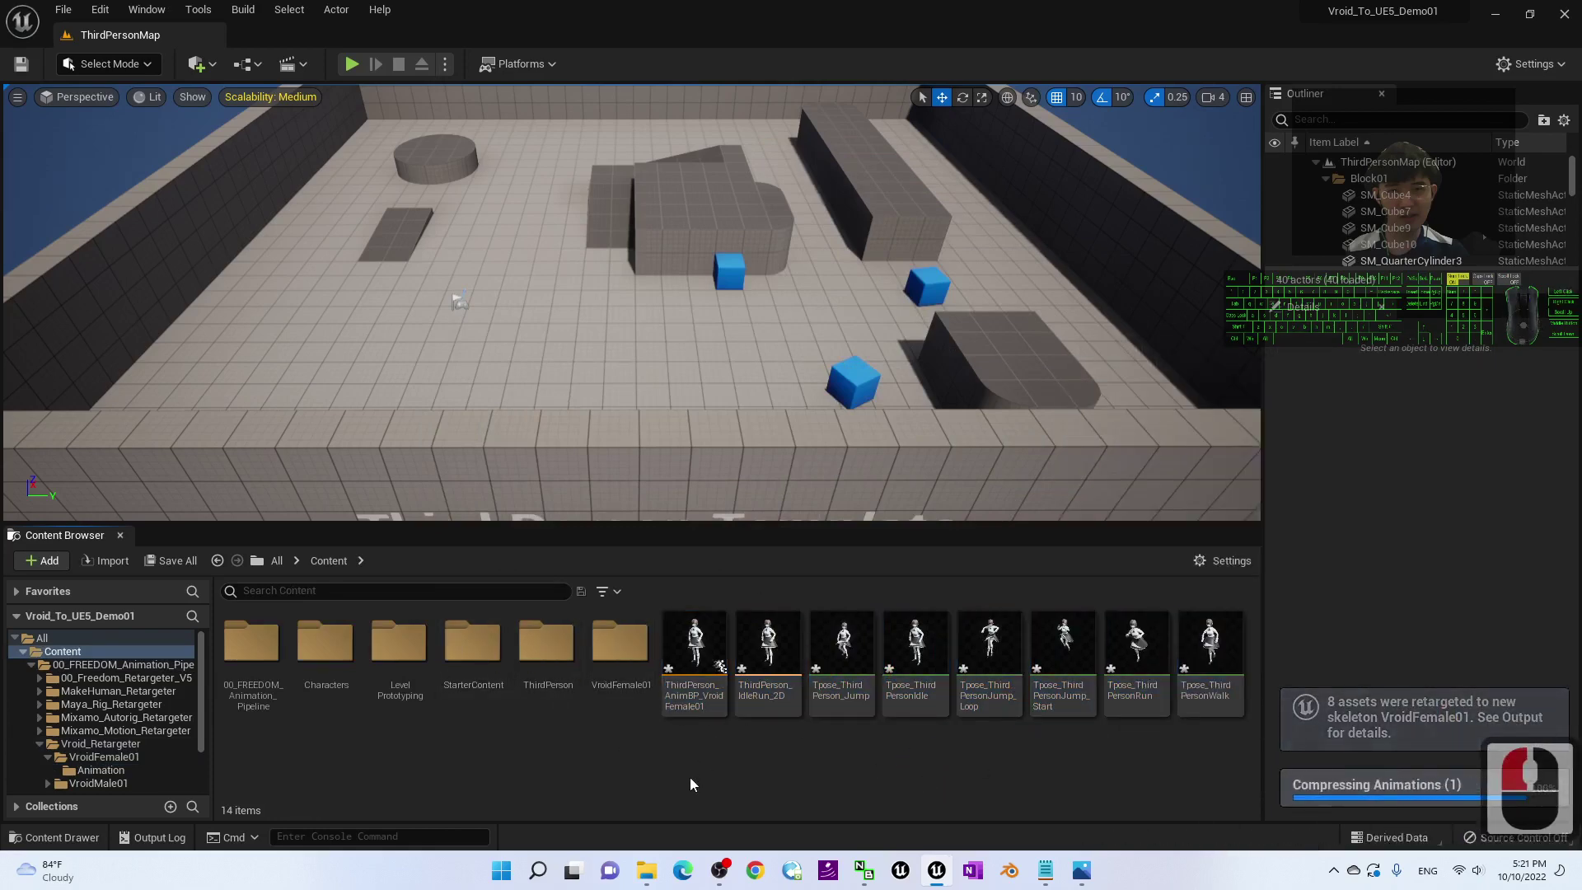
pyautogui.click(622, 626)
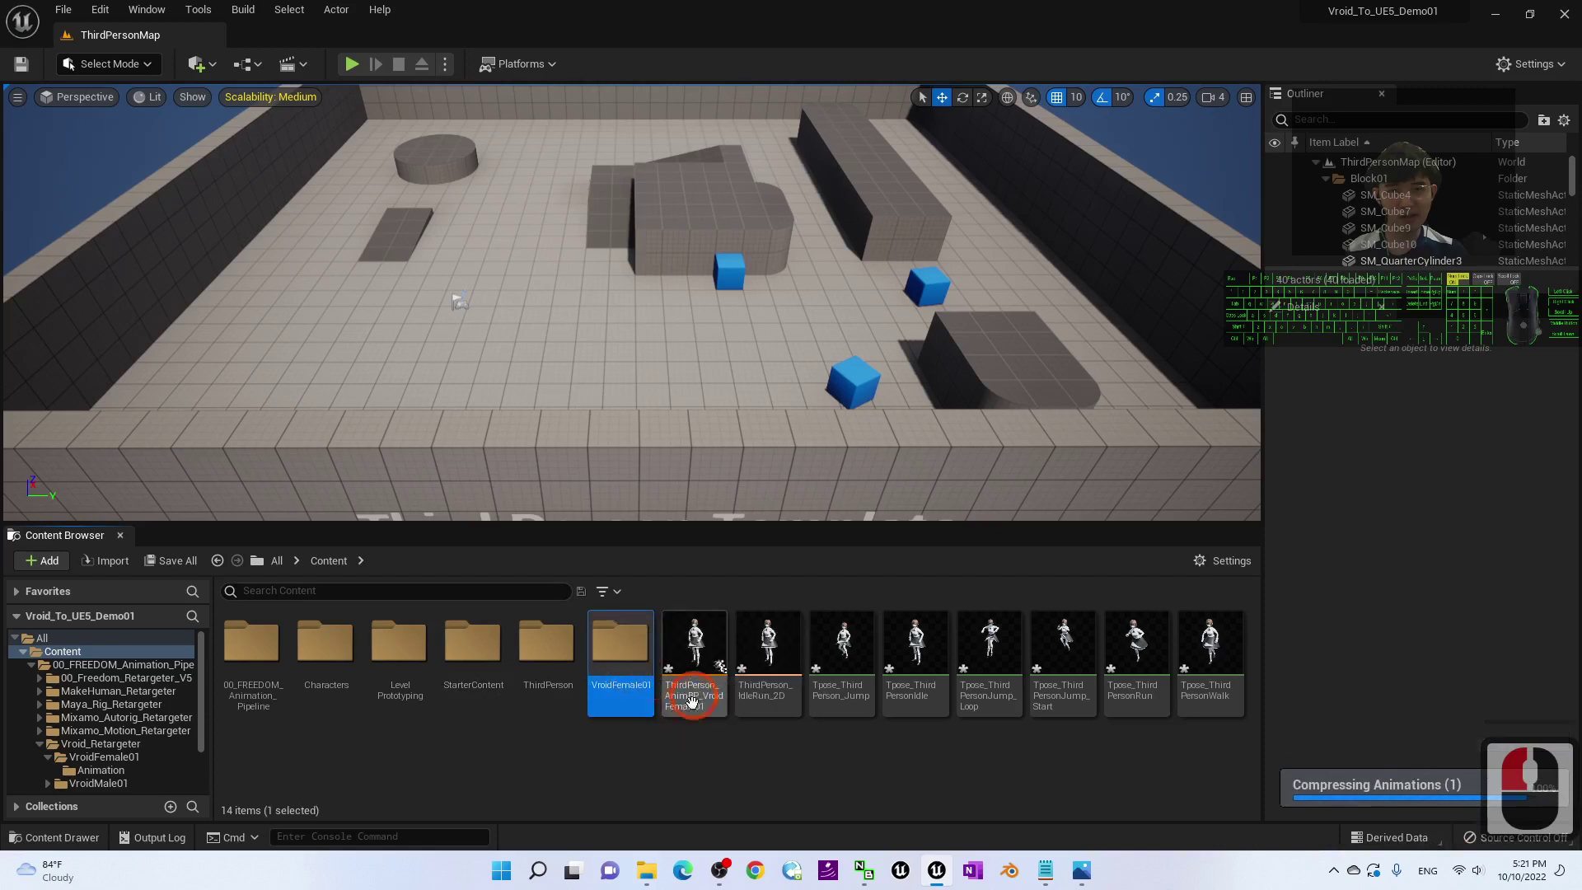
pyautogui.press('F2')
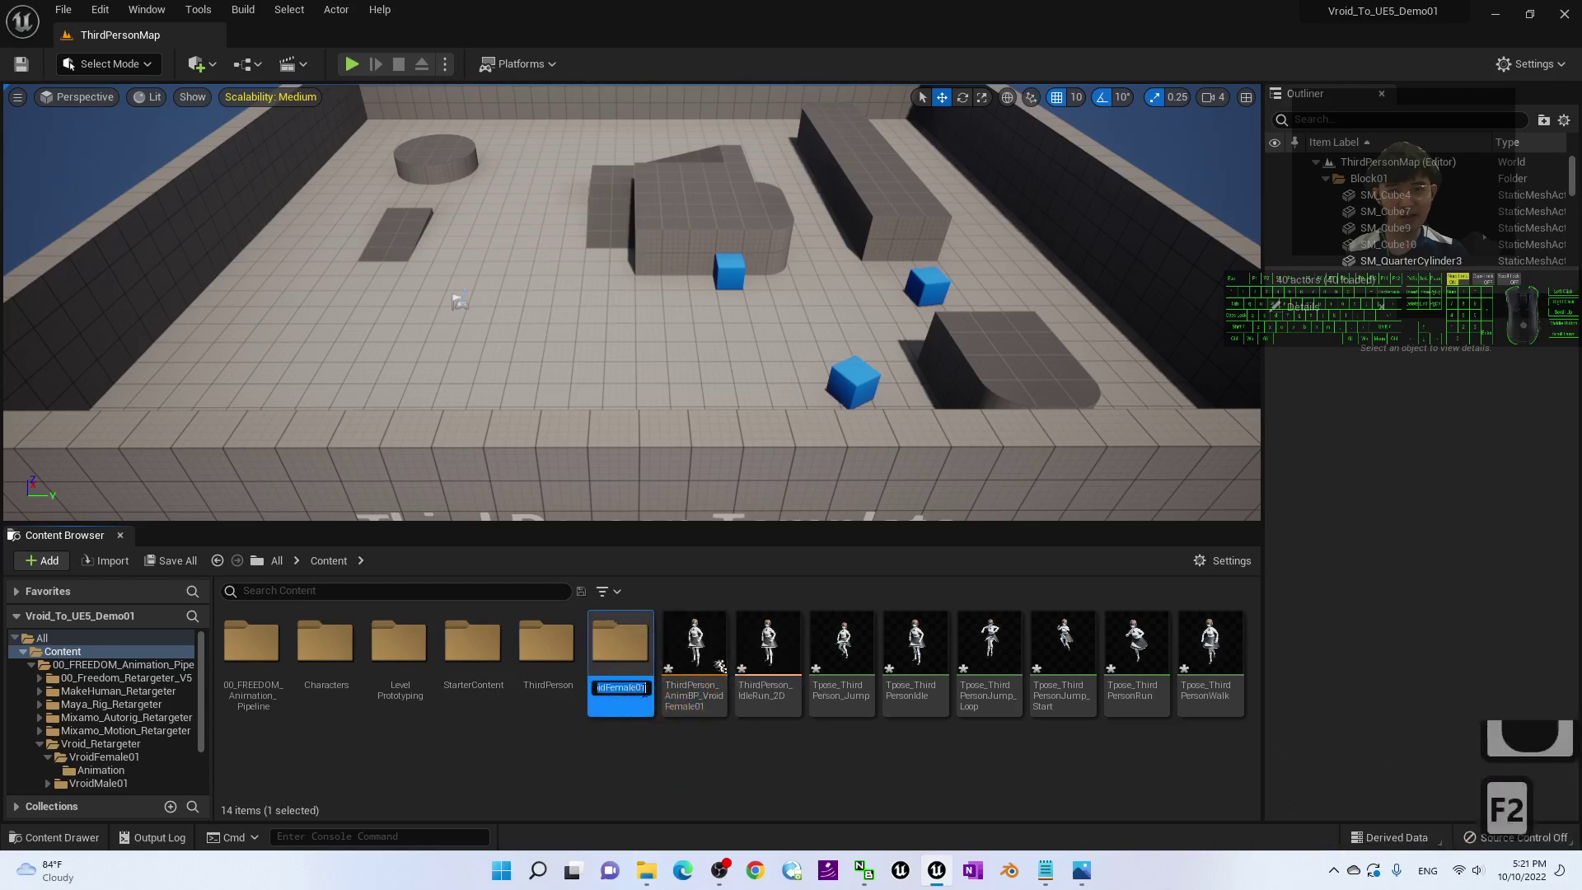
pyautogui.moveTo(642, 689); pyautogui.dragTo(654, 739)
pyautogui.write('2')
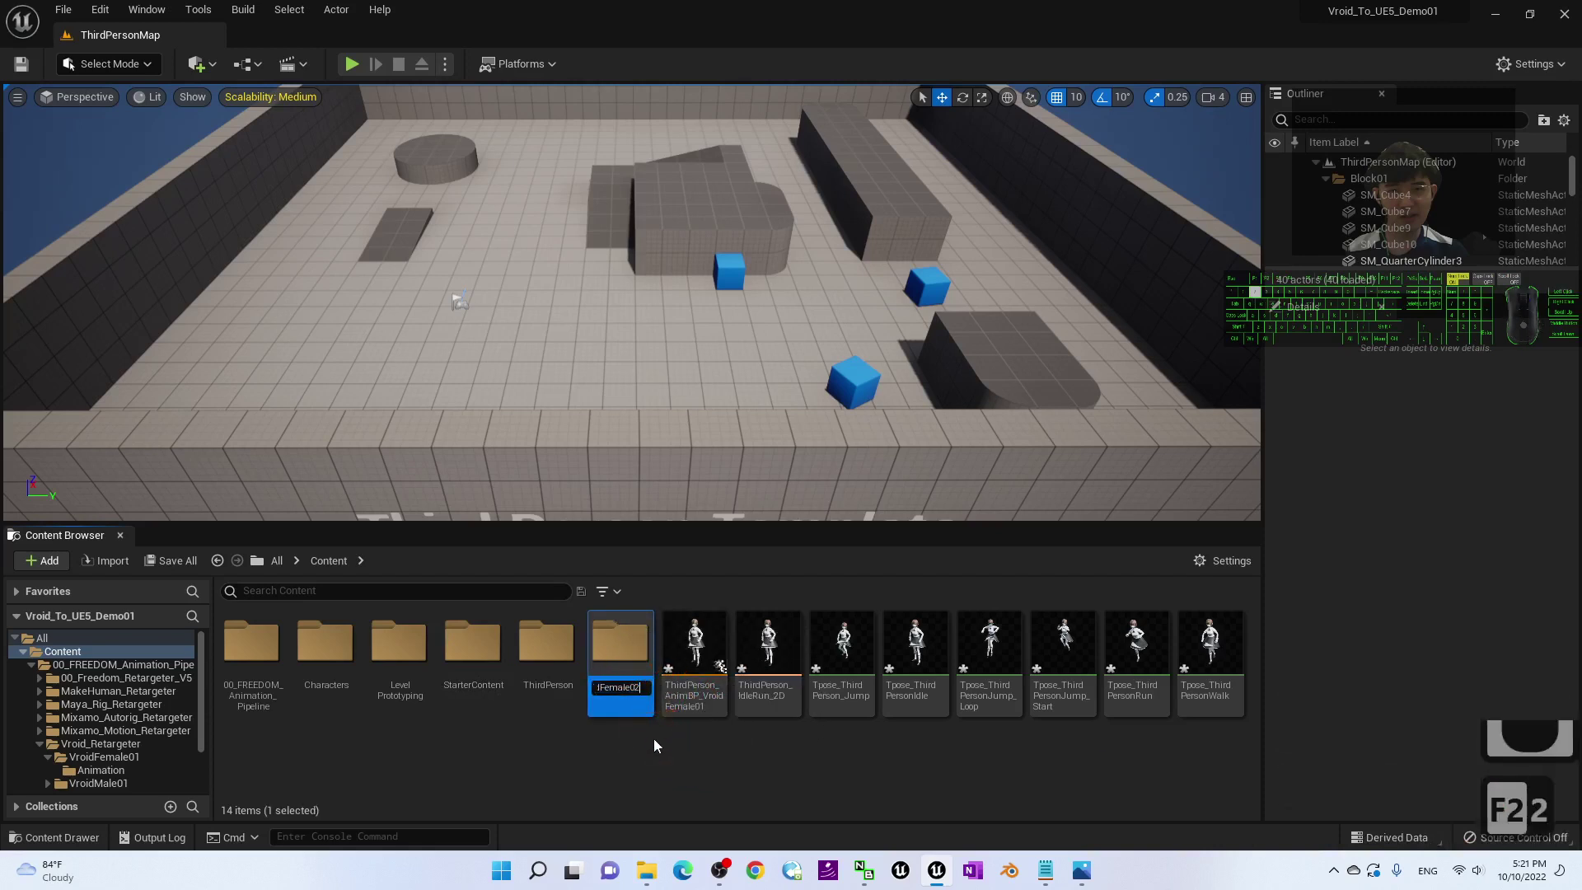
pyautogui.click(674, 746)
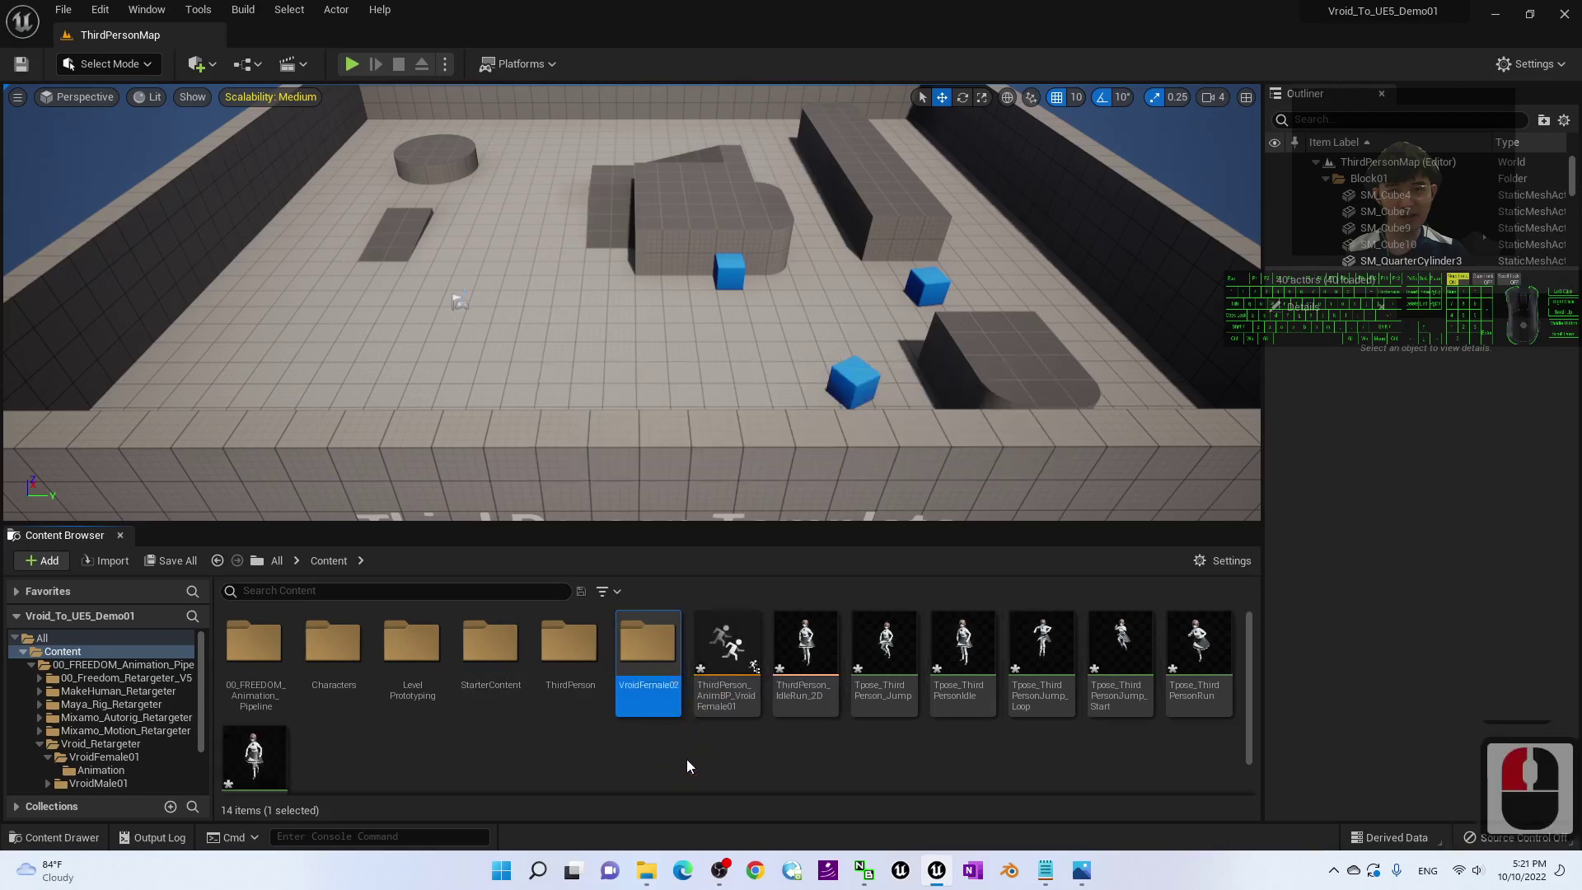
# - Open the VroidFemale02 folder and rename its skeleton asset to VroidFemale02_Skeleton
pyautogui.doubleClick(669, 652)
pyautogui.scroll(-19, 618, 697)
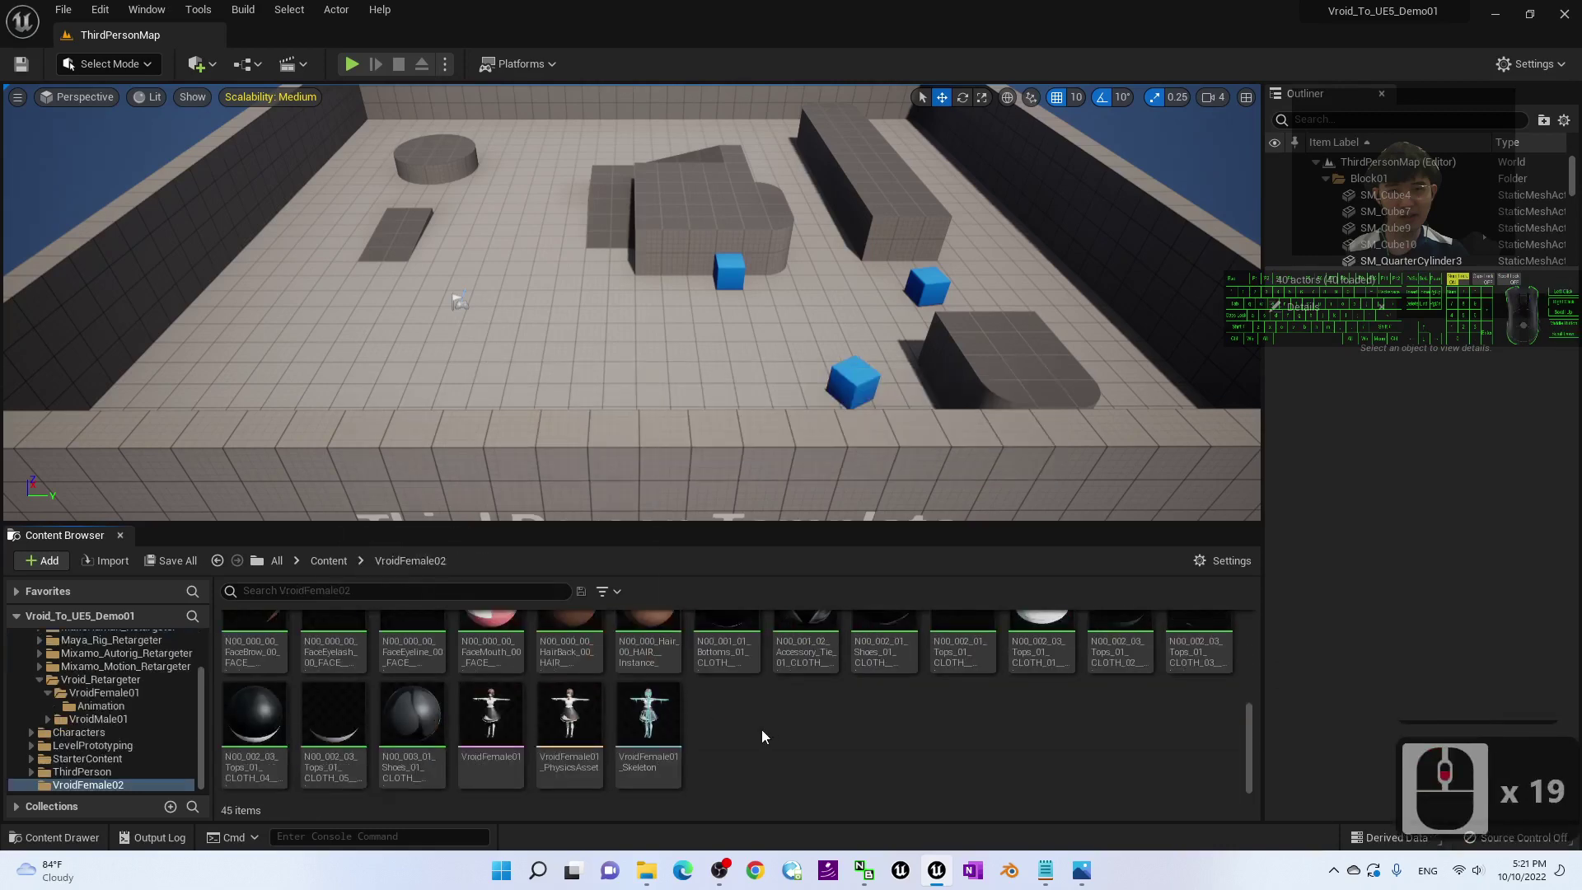
pyautogui.click(641, 732)
pyautogui.click(497, 742)
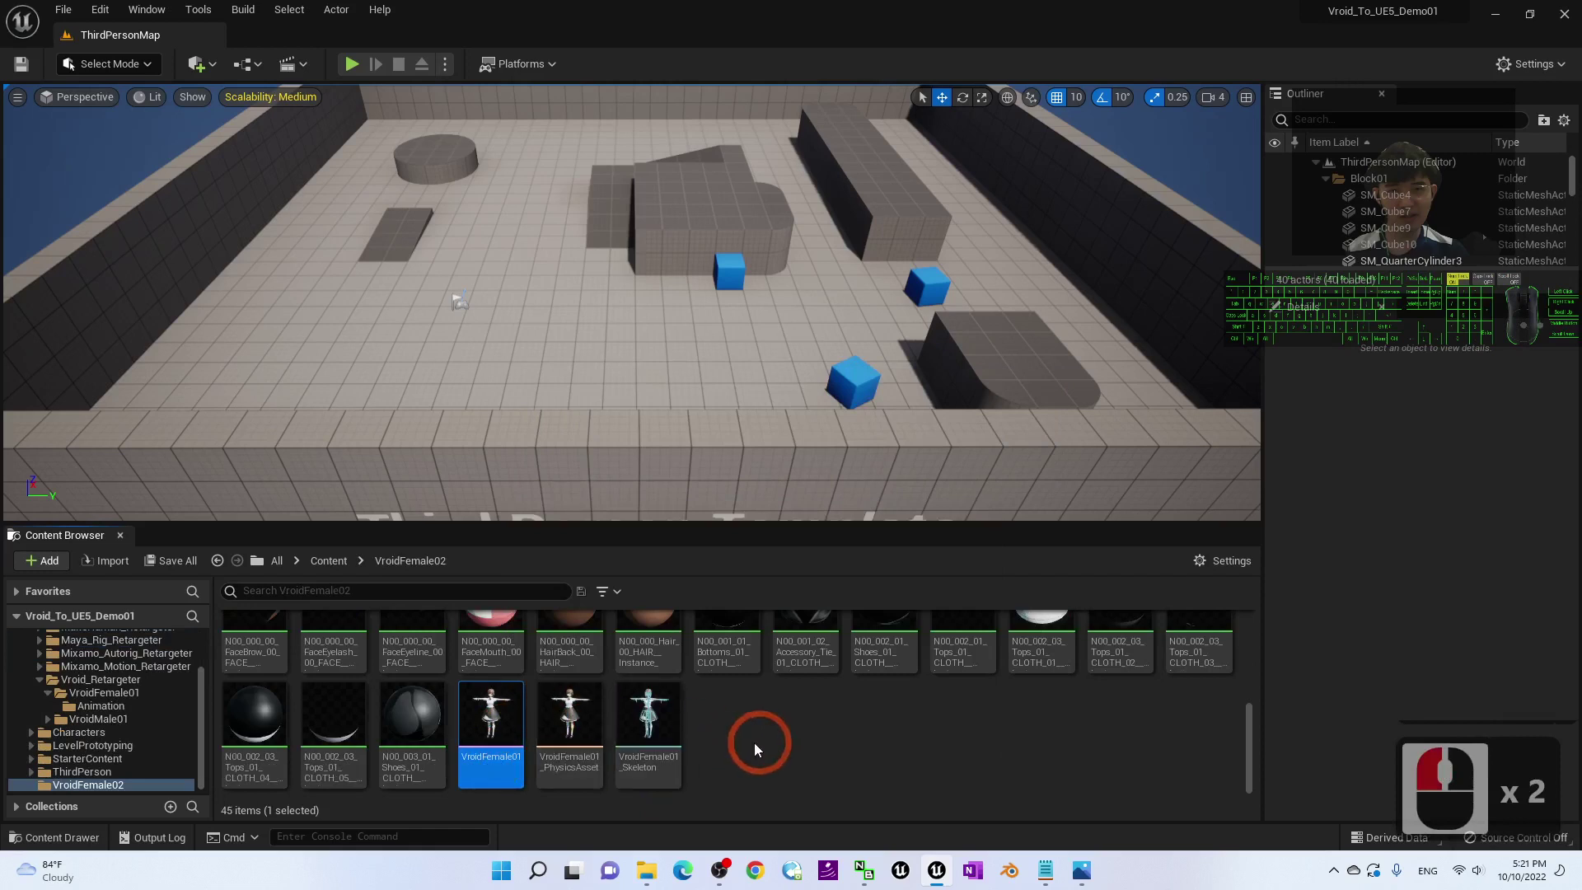
pyautogui.click(675, 753)
pyautogui.press('F2')
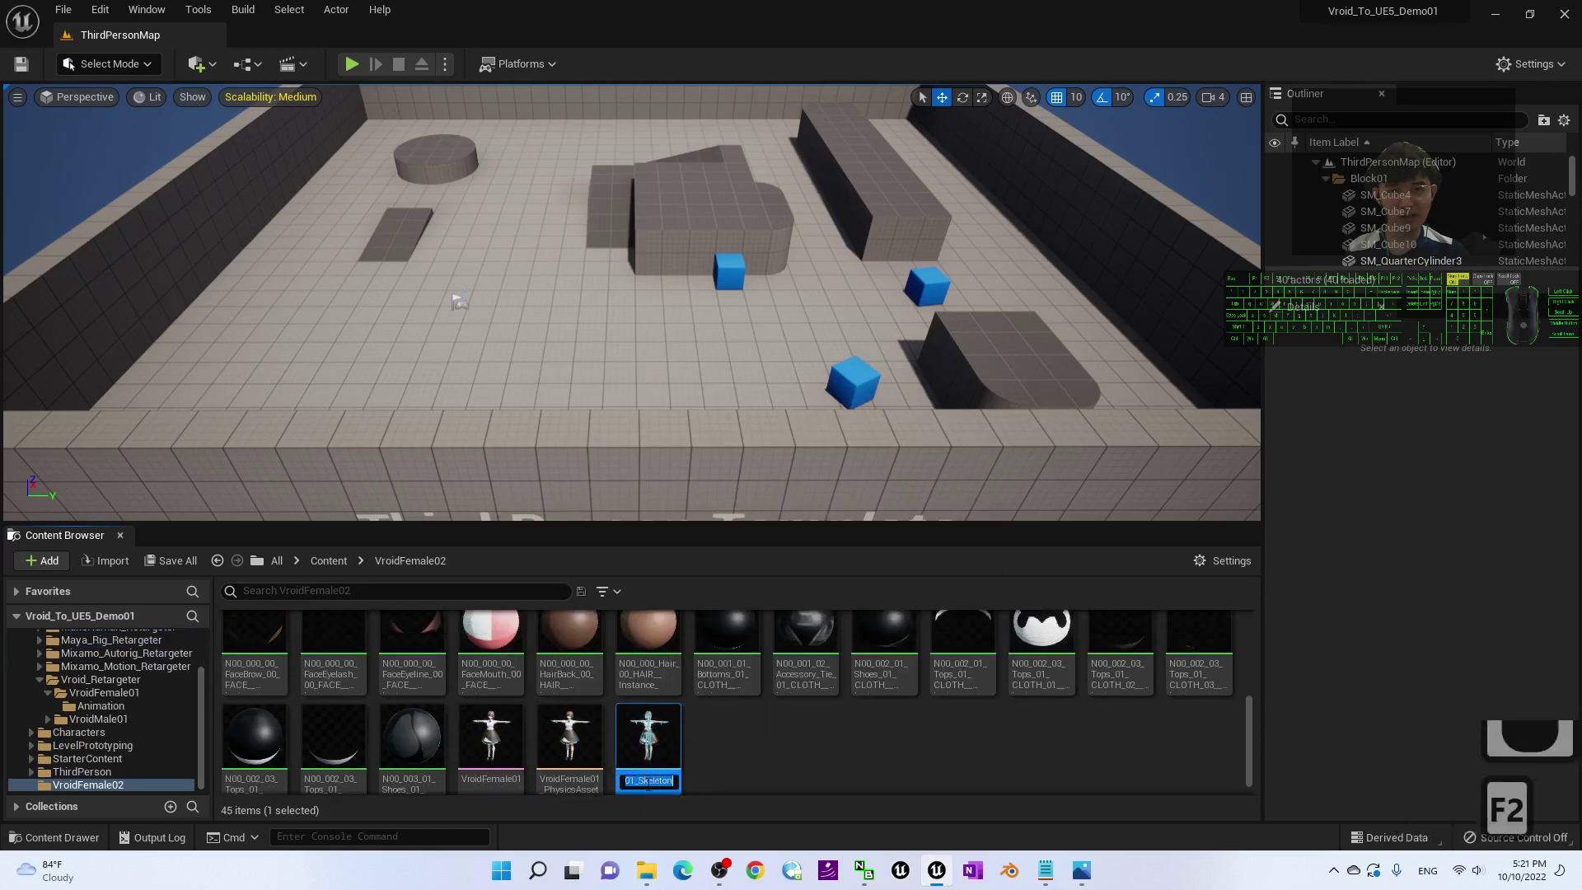
pyautogui.press('BackSpace')
pyautogui.write('2')
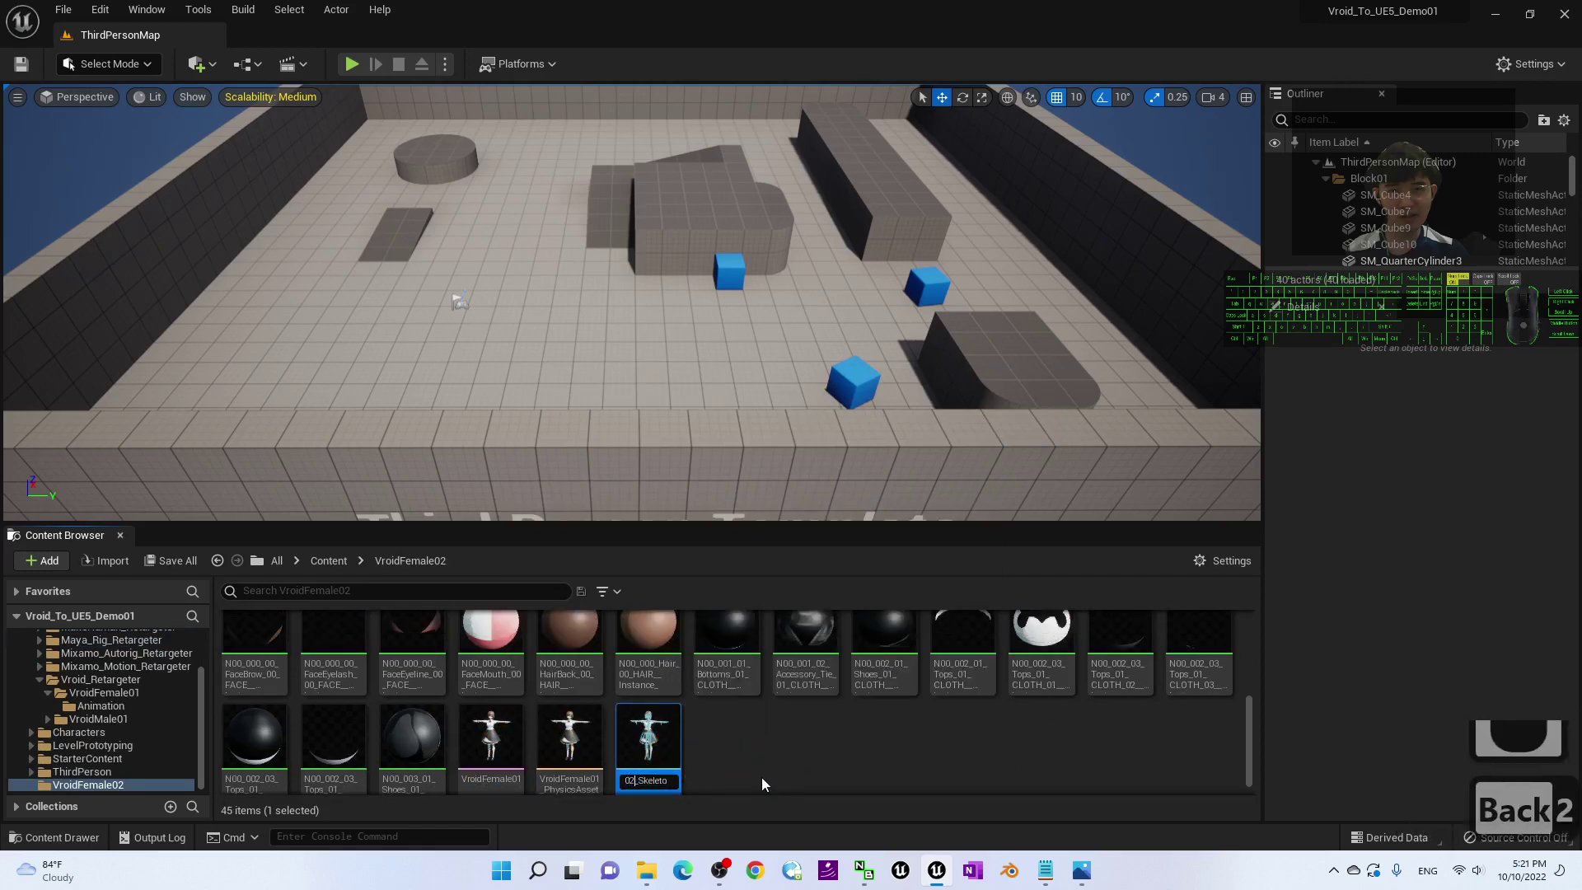
pyautogui.press('Return')
# - Rename the skeletal mesh in the VroidFemale02 folder to VroidFemale02
pyautogui.click(512, 781)
pyautogui.press('F2')
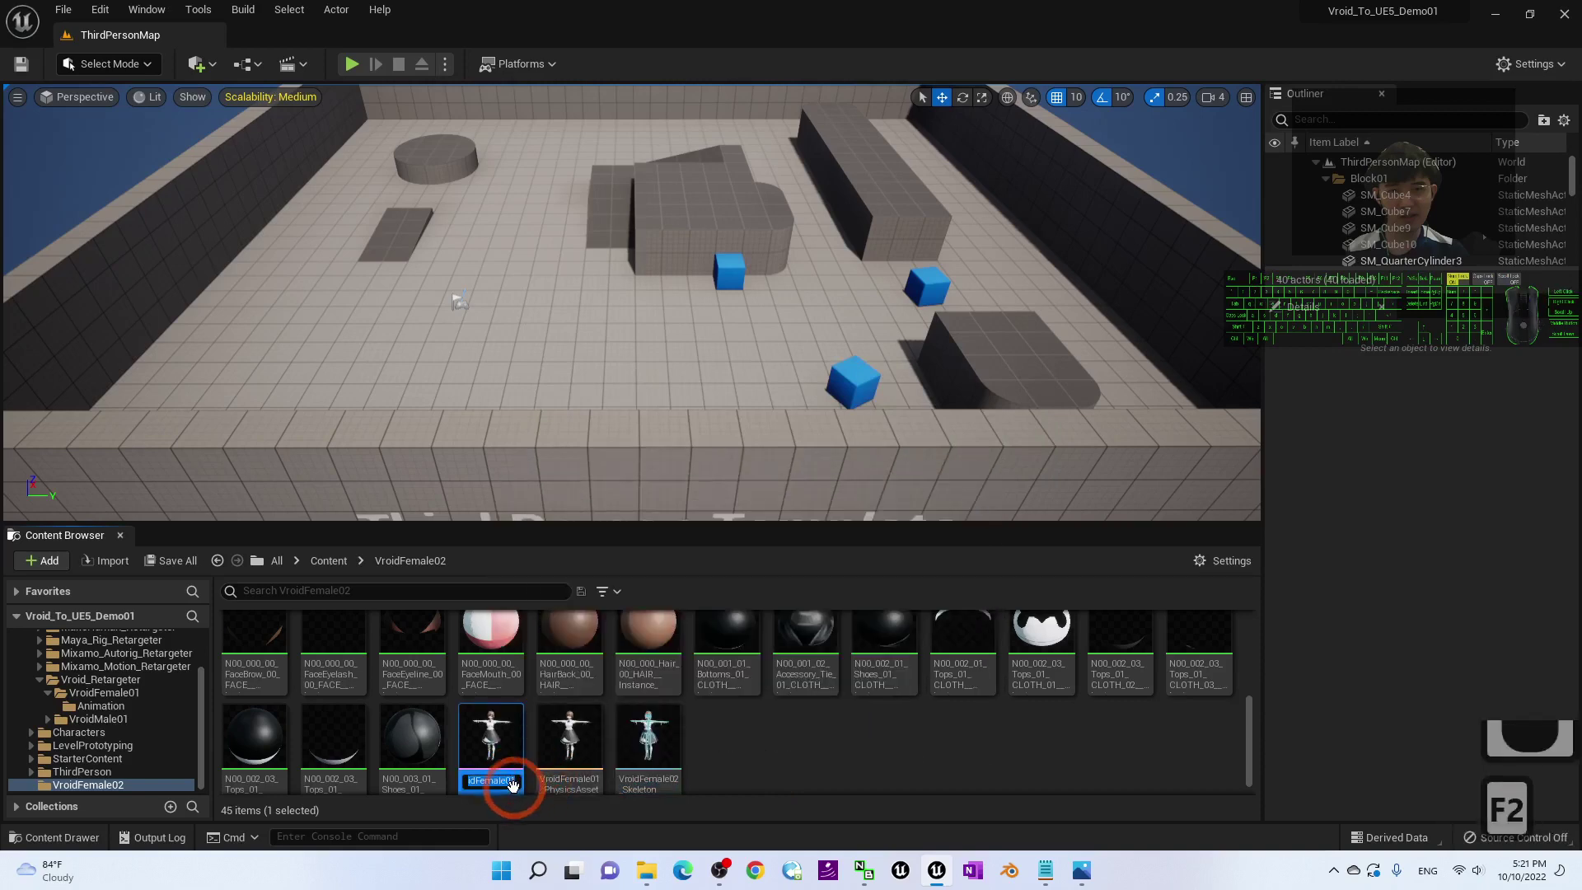
pyautogui.click(523, 781)
pyautogui.write('2')
pyautogui.press('Return')
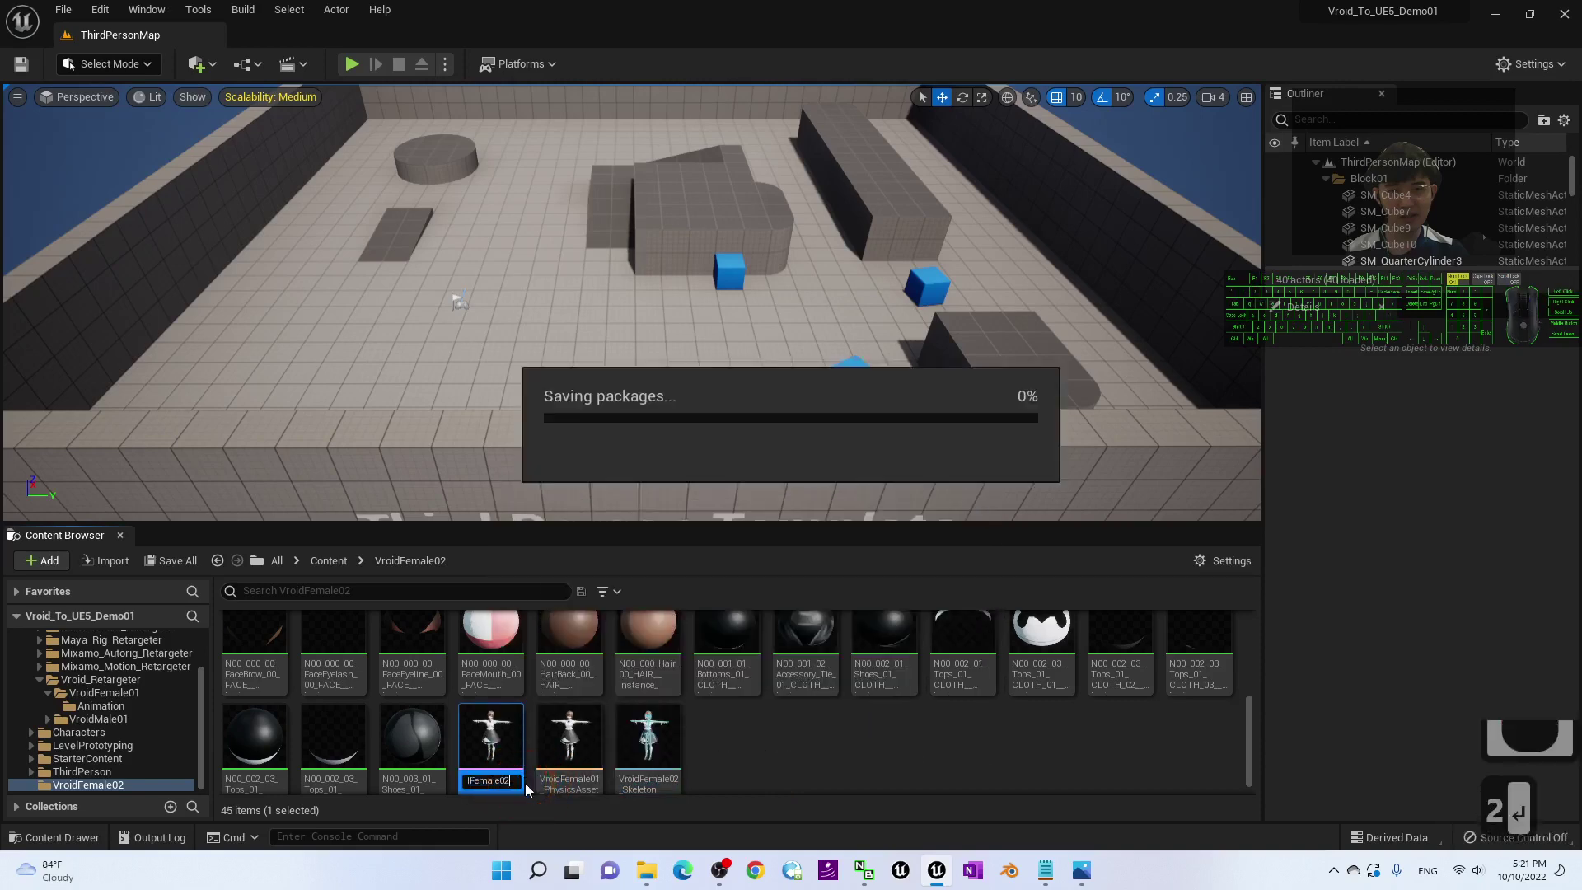
# - Rename the physics asset in the VroidFemale02 folder to VroidFemale02_PhysicsAsset
pyautogui.click(560, 753)
pyautogui.press('F2')
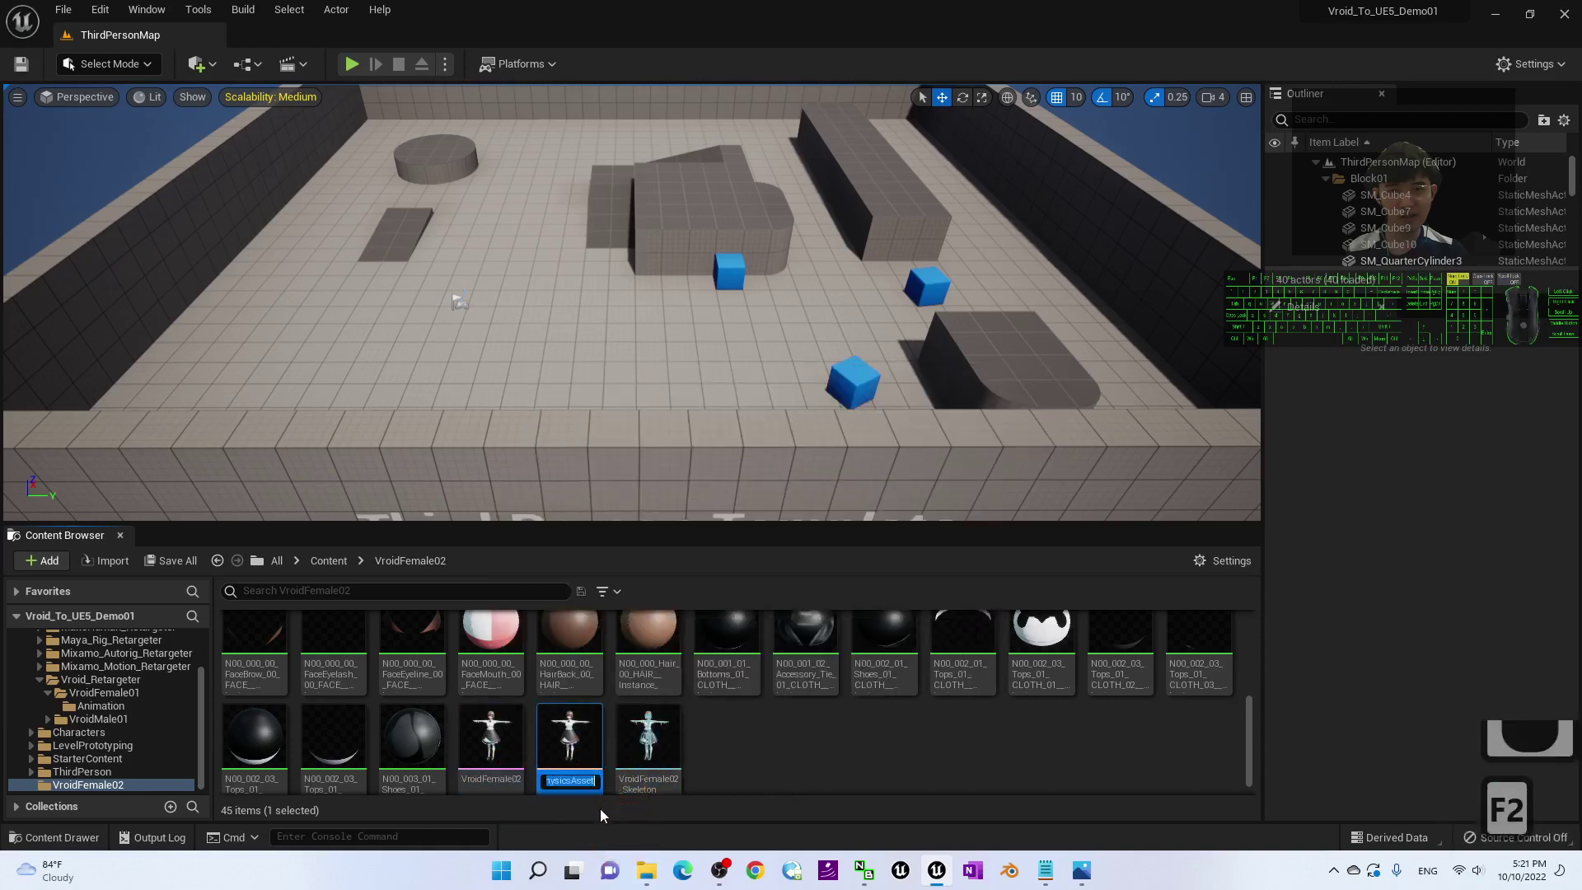
pyautogui.click(561, 784)
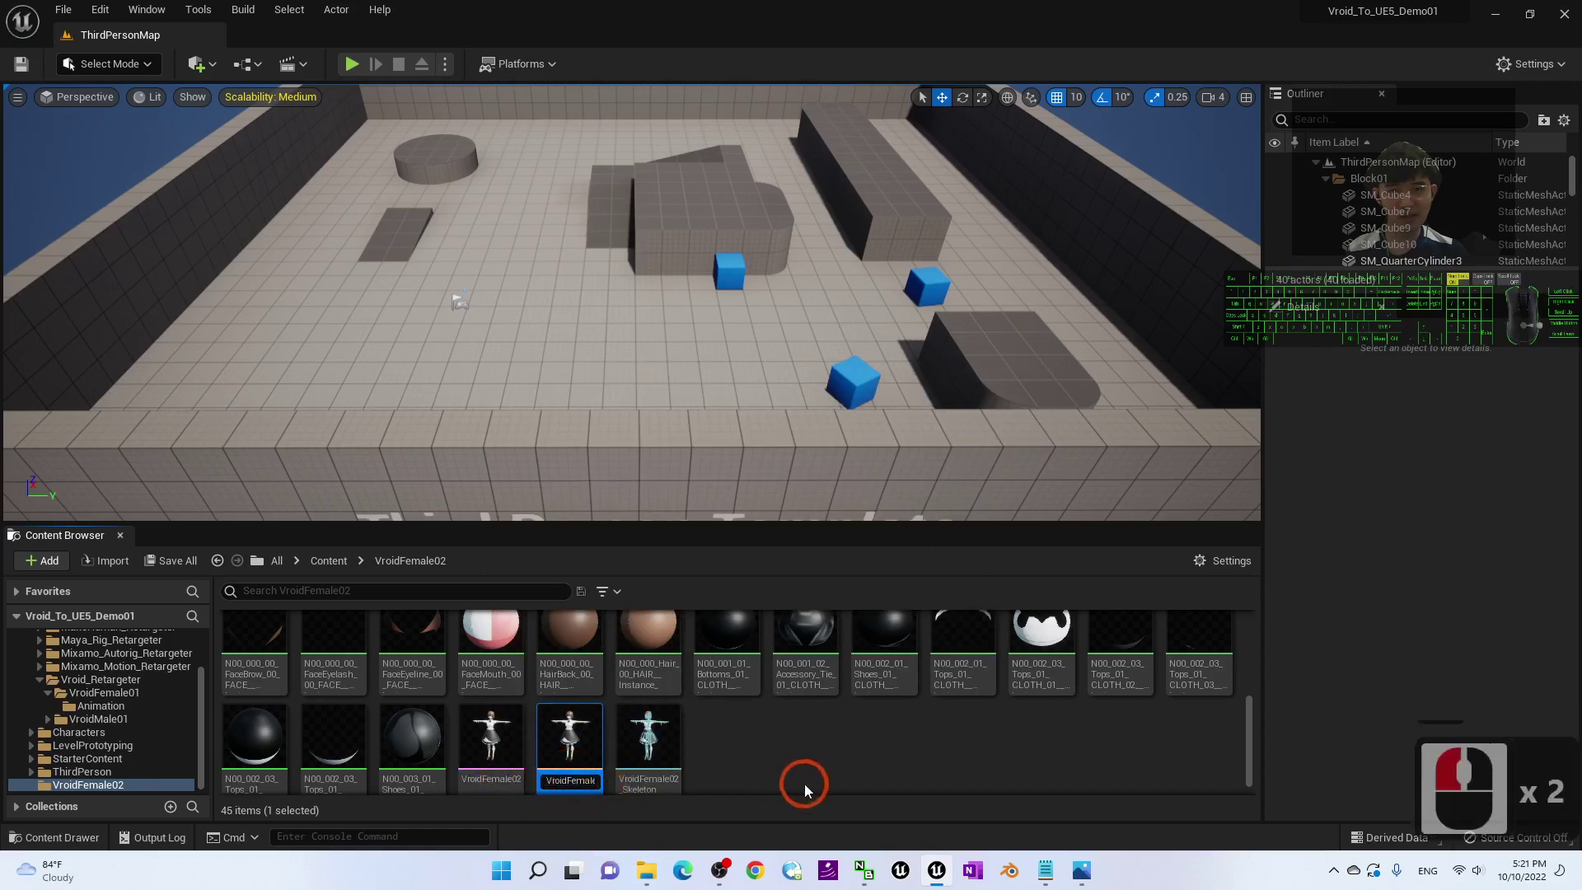
pyautogui.press('Right')
pyautogui.press('Right')
pyautogui.press('Right')
pyautogui.press('Right')
pyautogui.press('Right')
pyautogui.press('Right')
pyautogui.press('Right')
pyautogui.press('Right')
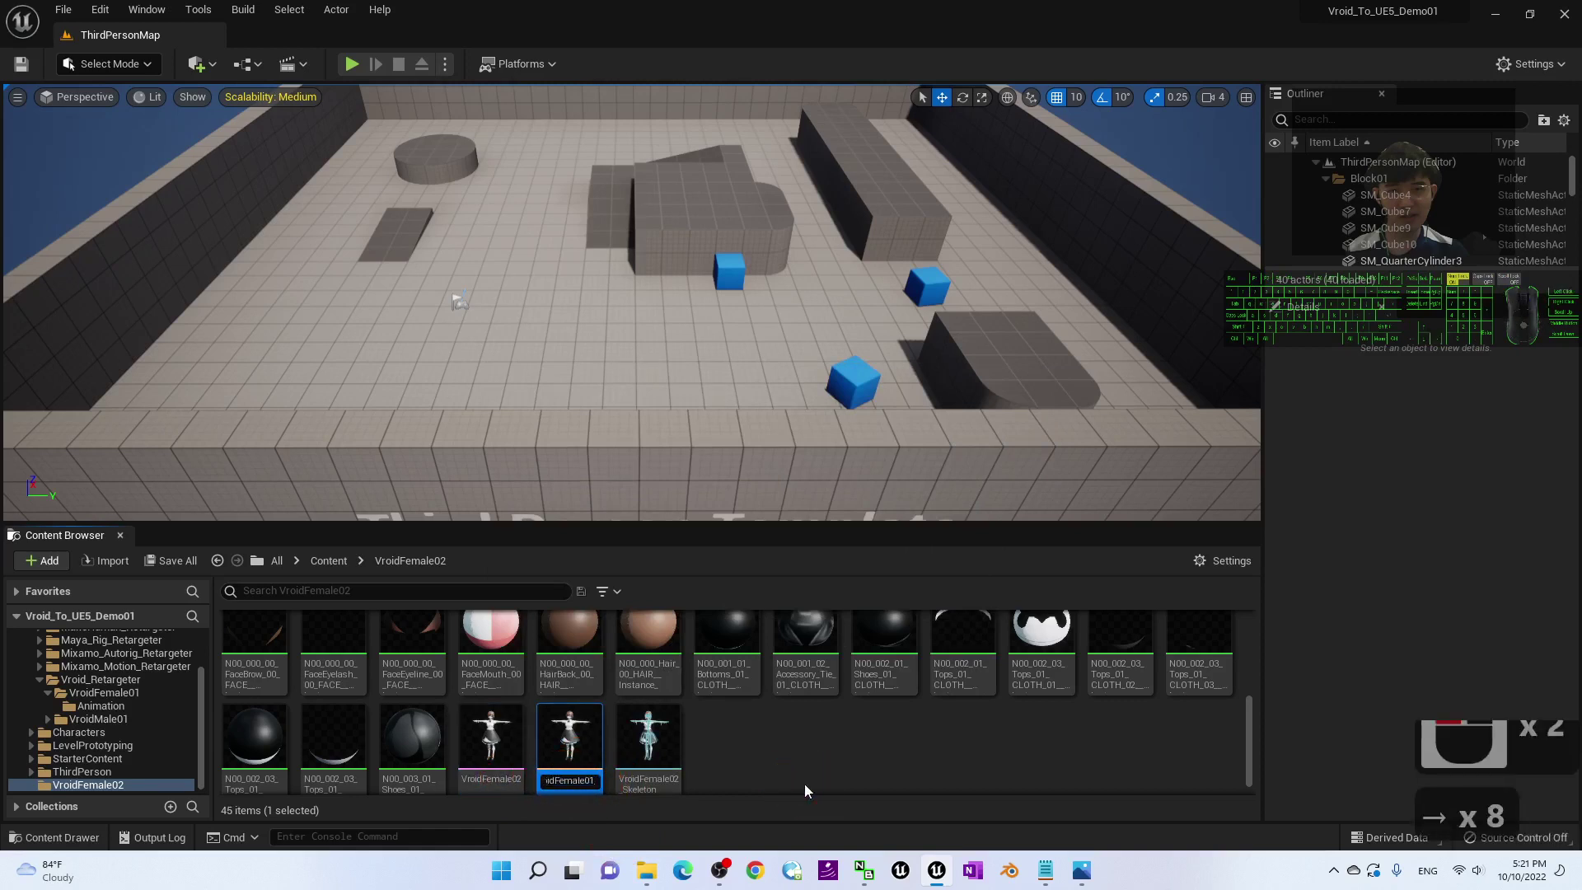
pyautogui.press('BackSpace')
pyautogui.write('2')
pyautogui.press('Return')
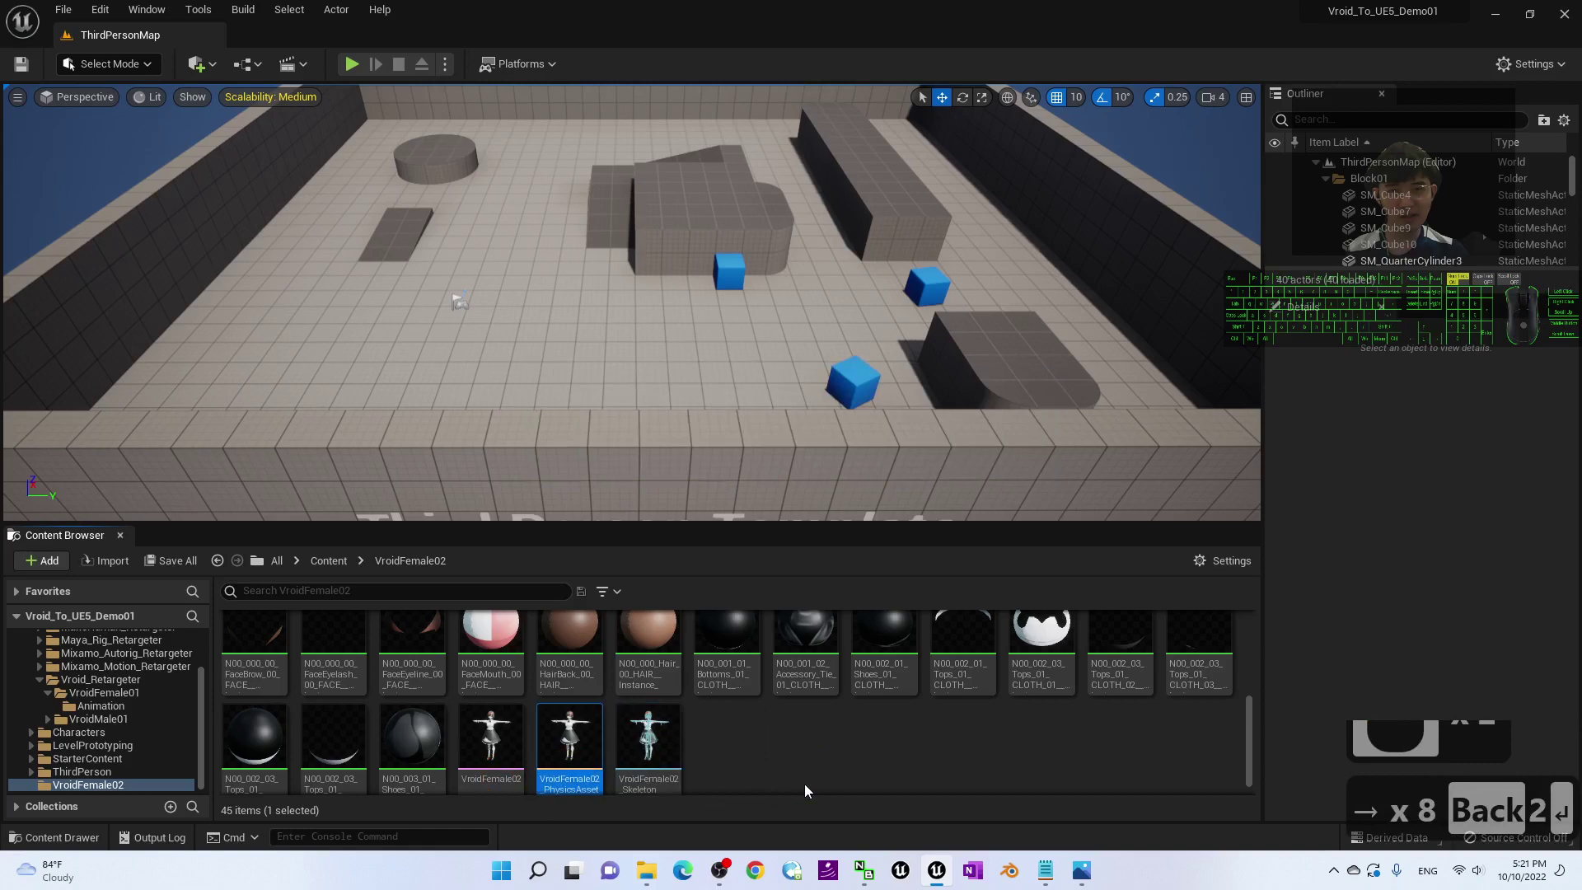
# - Return to the Content folder and force delete the retargeted animation blueprint, the IdleRun blend space and all the Tpose_ThirdPerson animations
pyautogui.scroll(20, 804, 784)
pyautogui.click(331, 563)
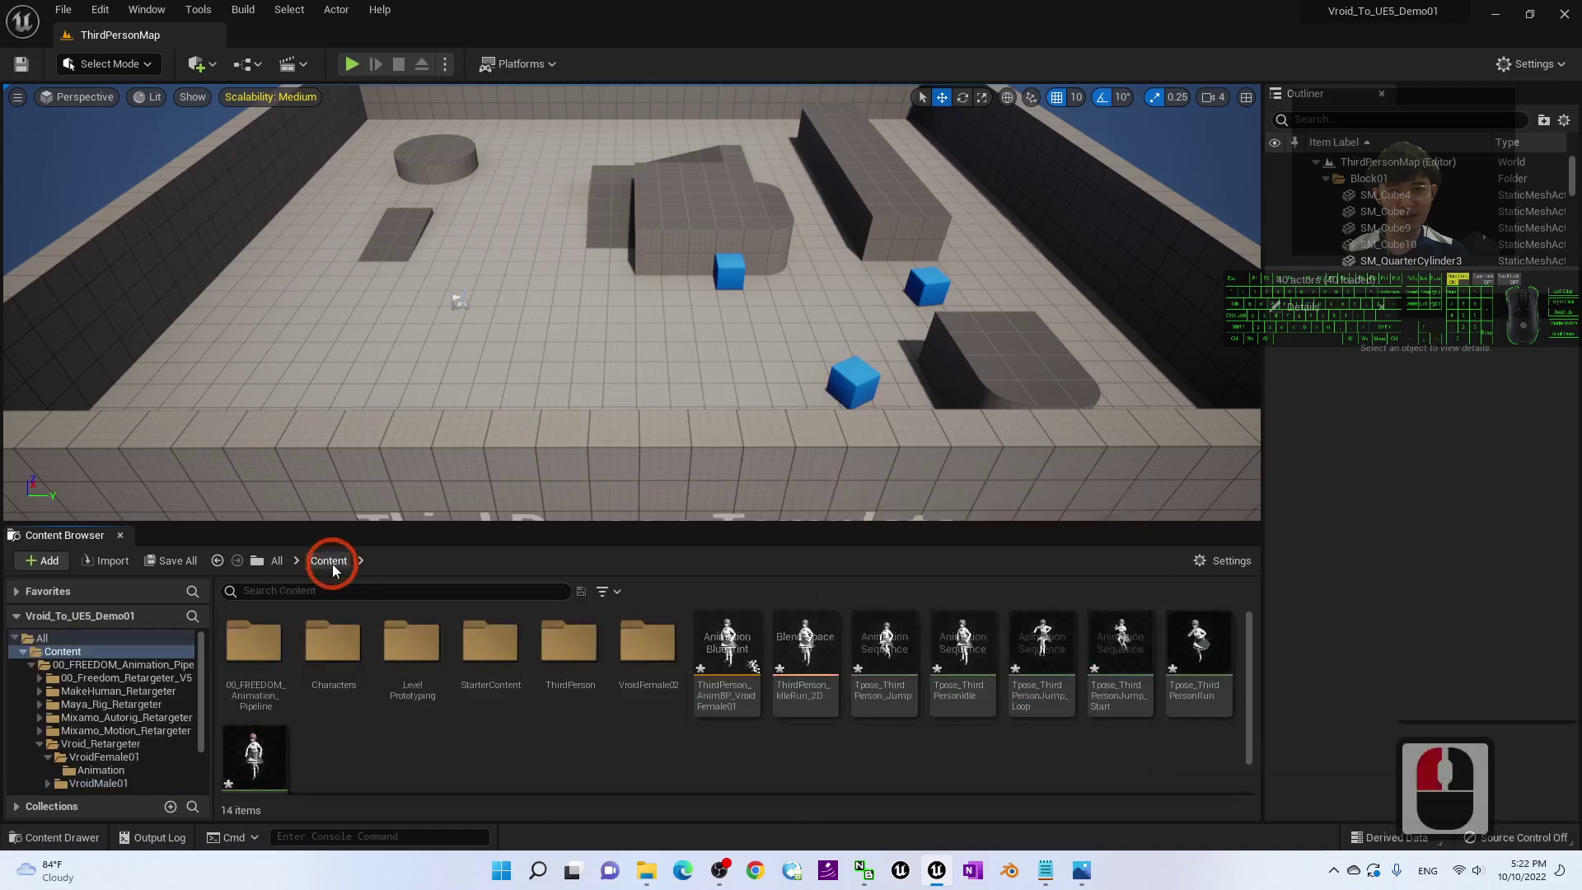
pyautogui.click(741, 664)
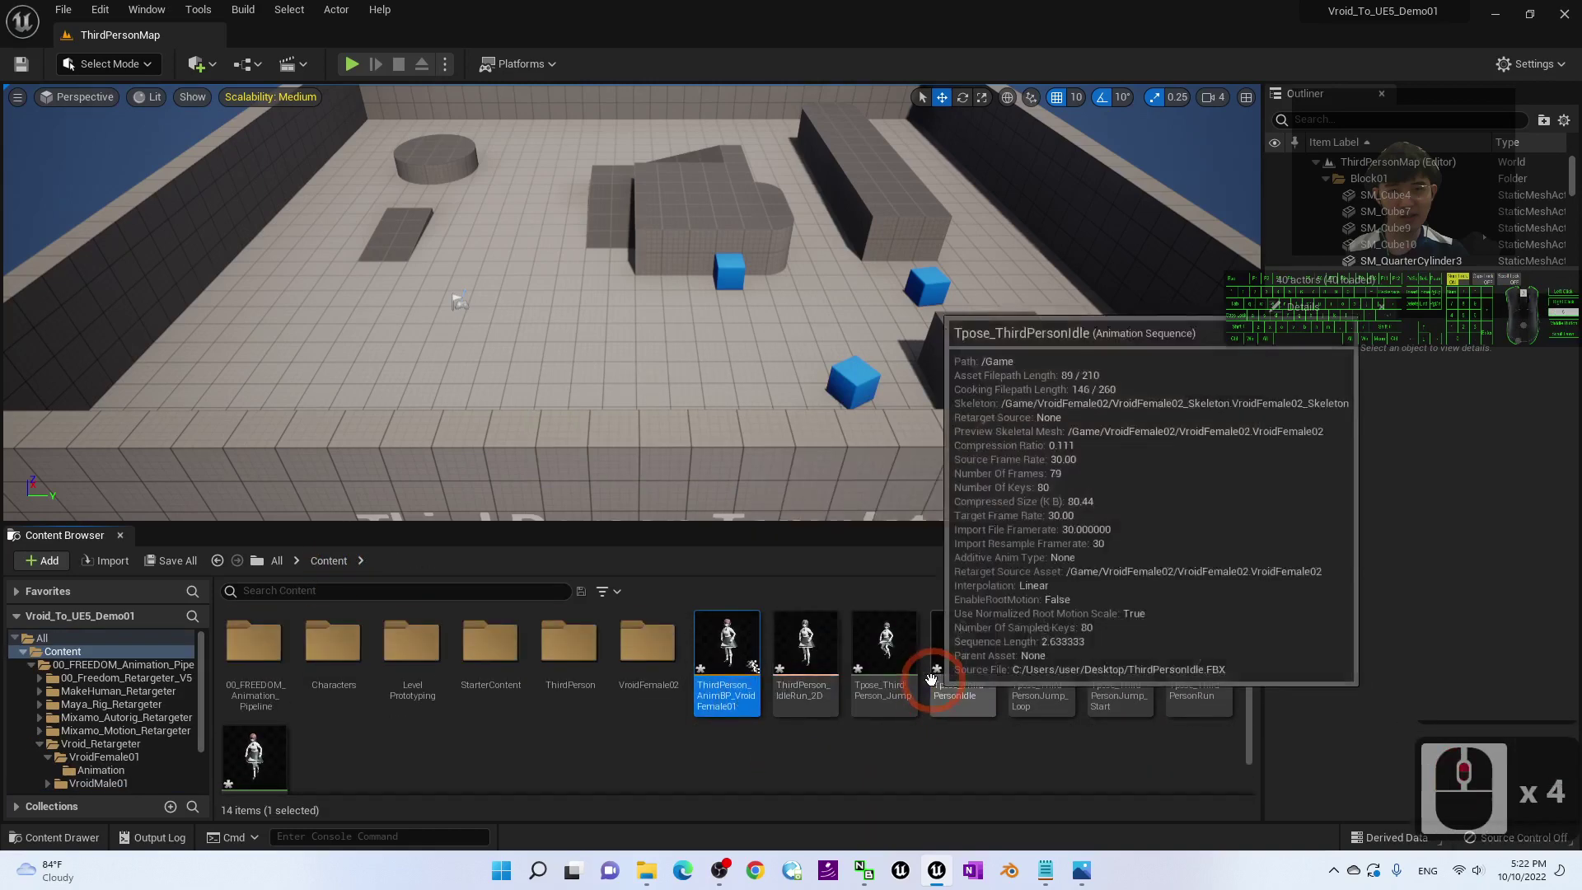
pyautogui.scroll(-3, 743, 641)
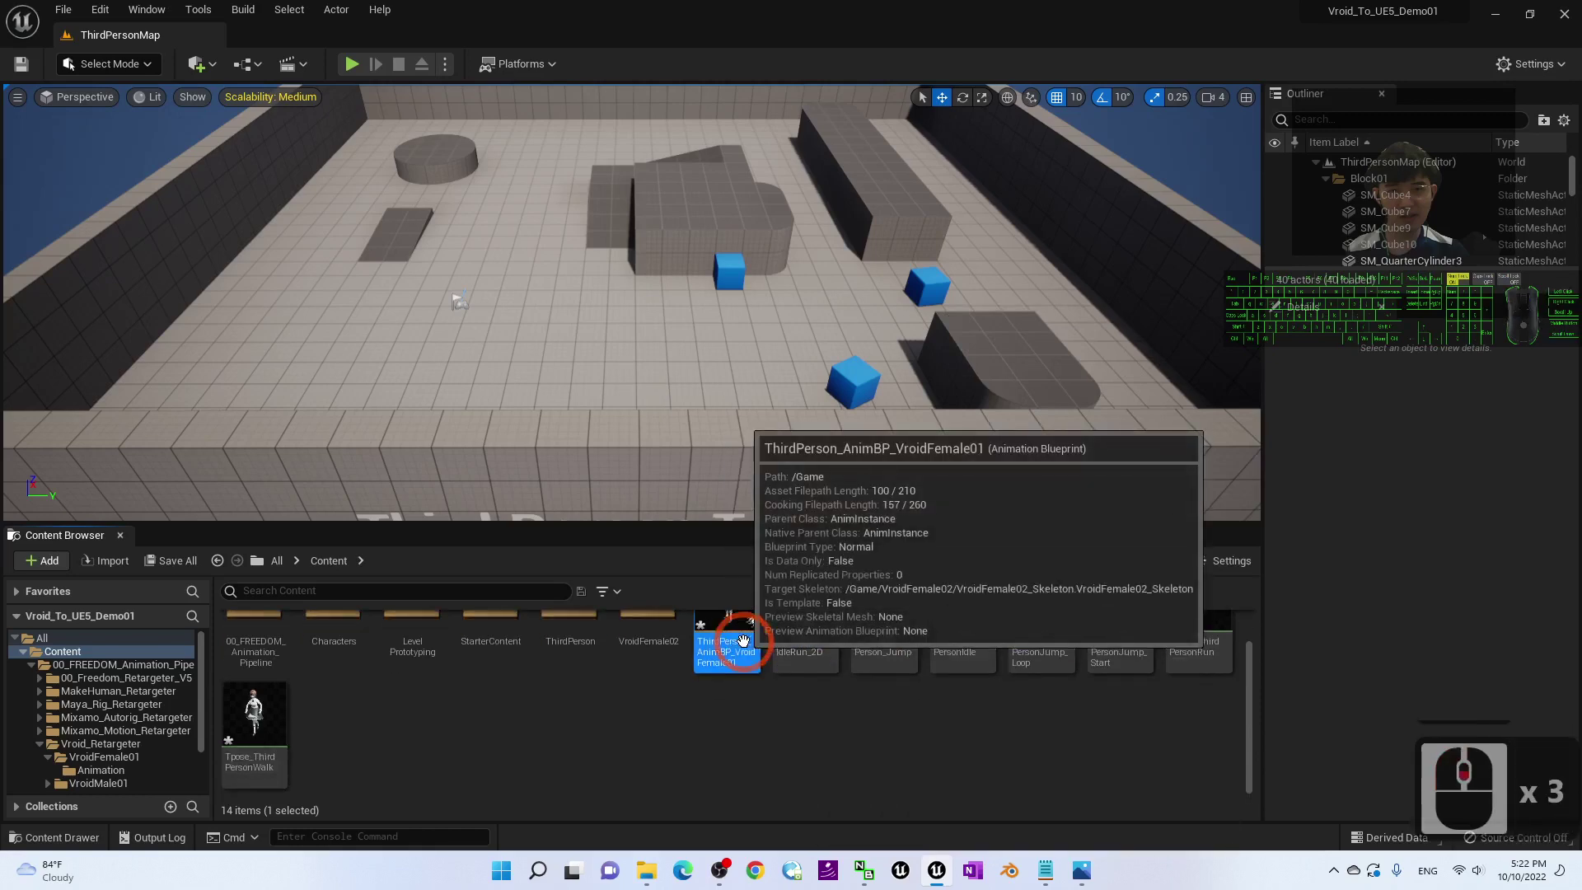
pyautogui.keyDown('shift'); pyautogui.click(280, 735); pyautogui.keyUp('shift')
pyautogui.press('Delete')
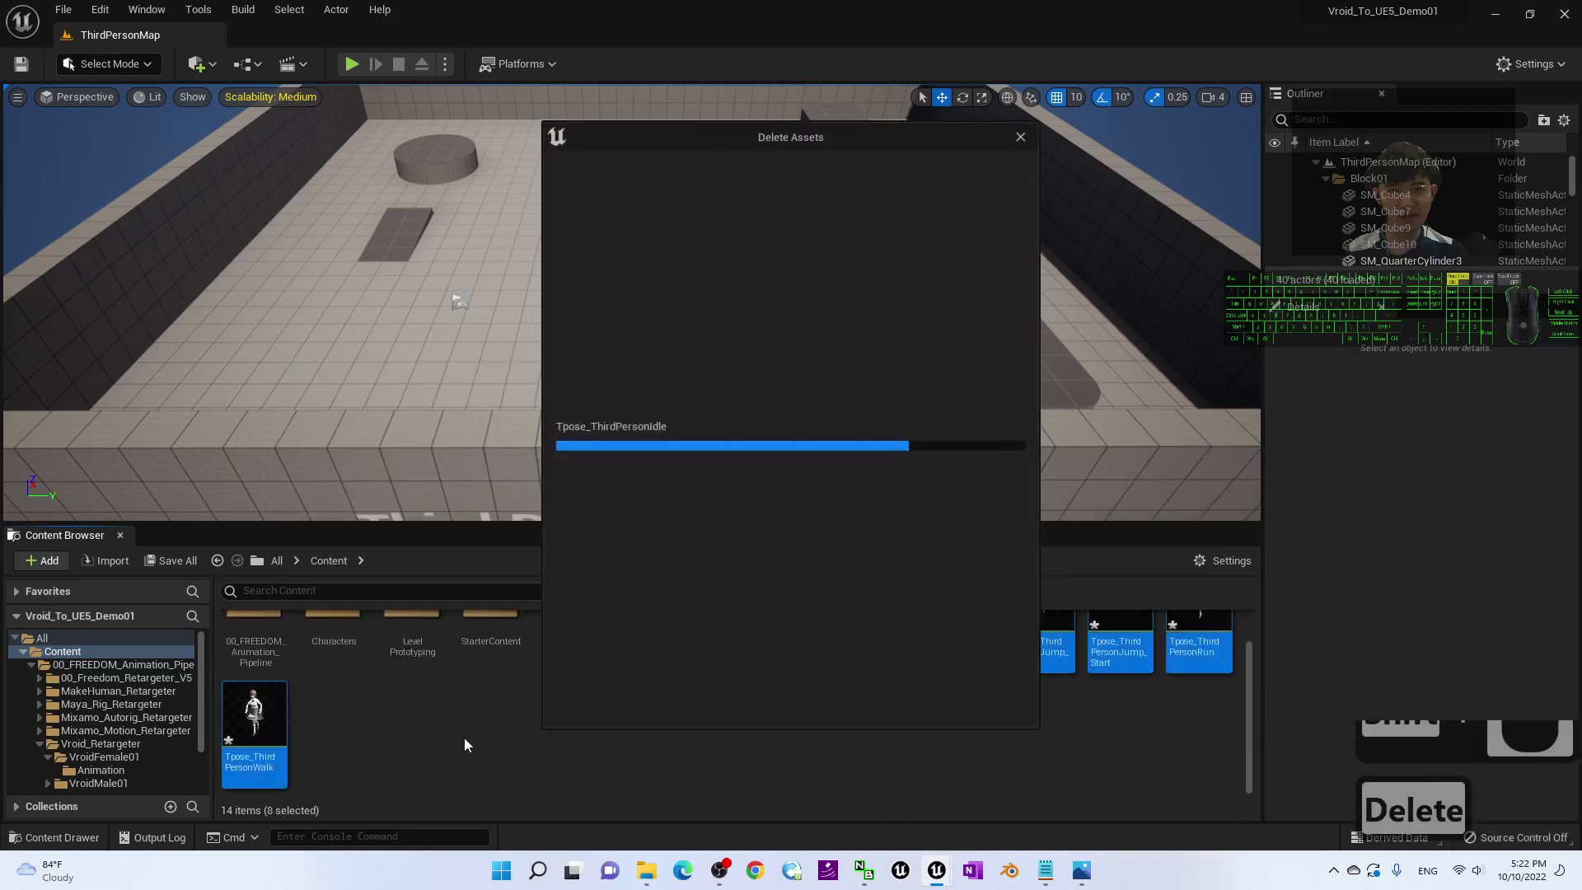
pyautogui.click(672, 700)
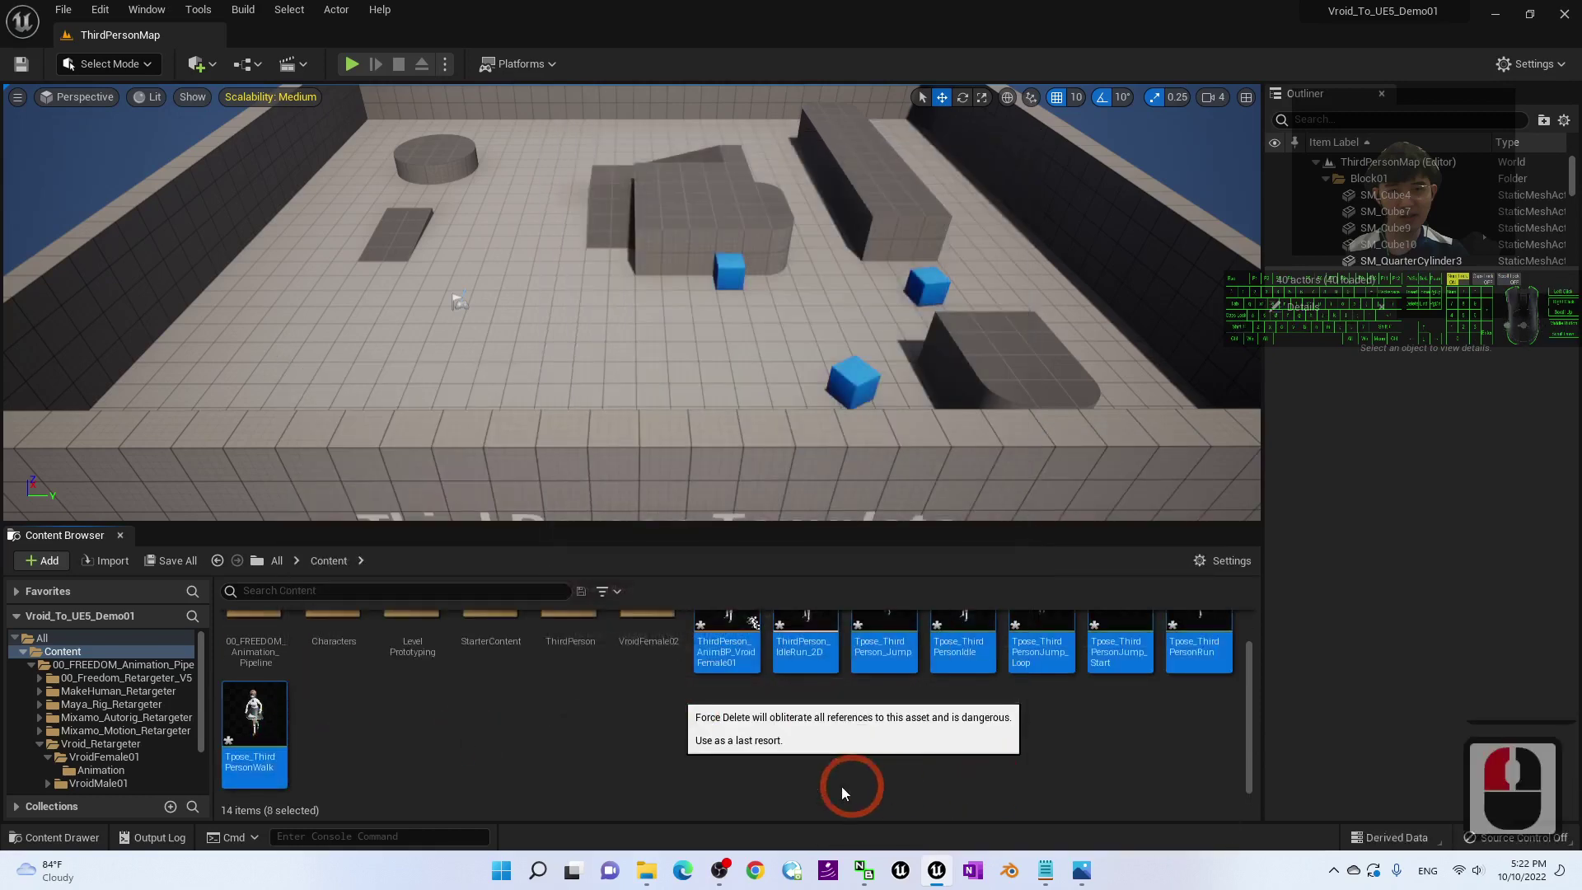
pyautogui.scroll(4, 766, 729)
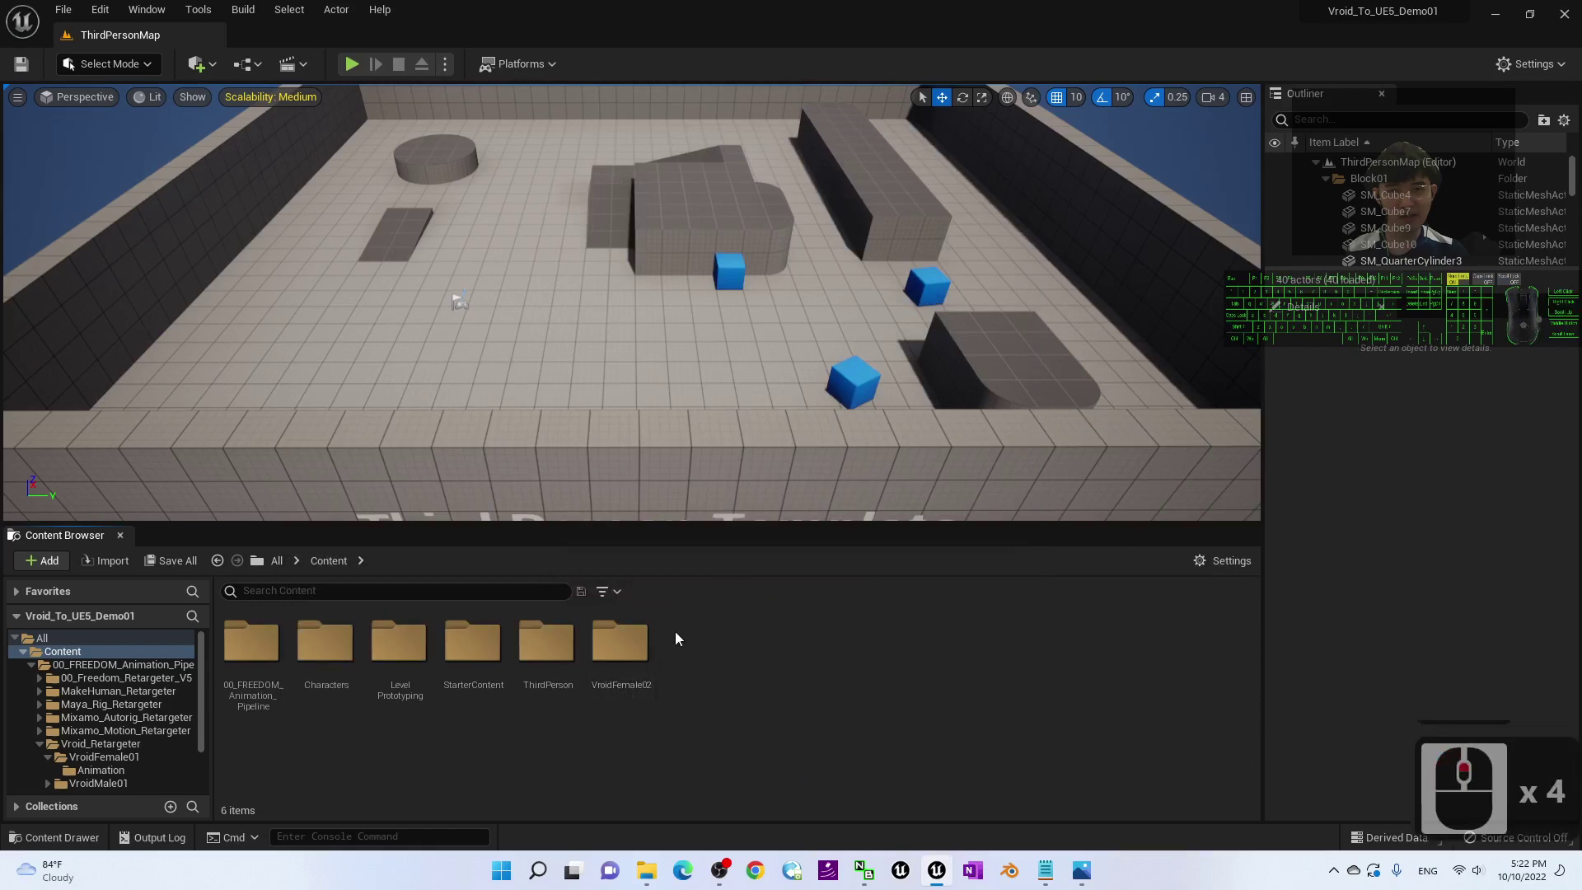
# - Check the renamed skeletal mesh asset in the VroidFemale02 folder, and return to the Content folder
pyautogui.click(641, 643)
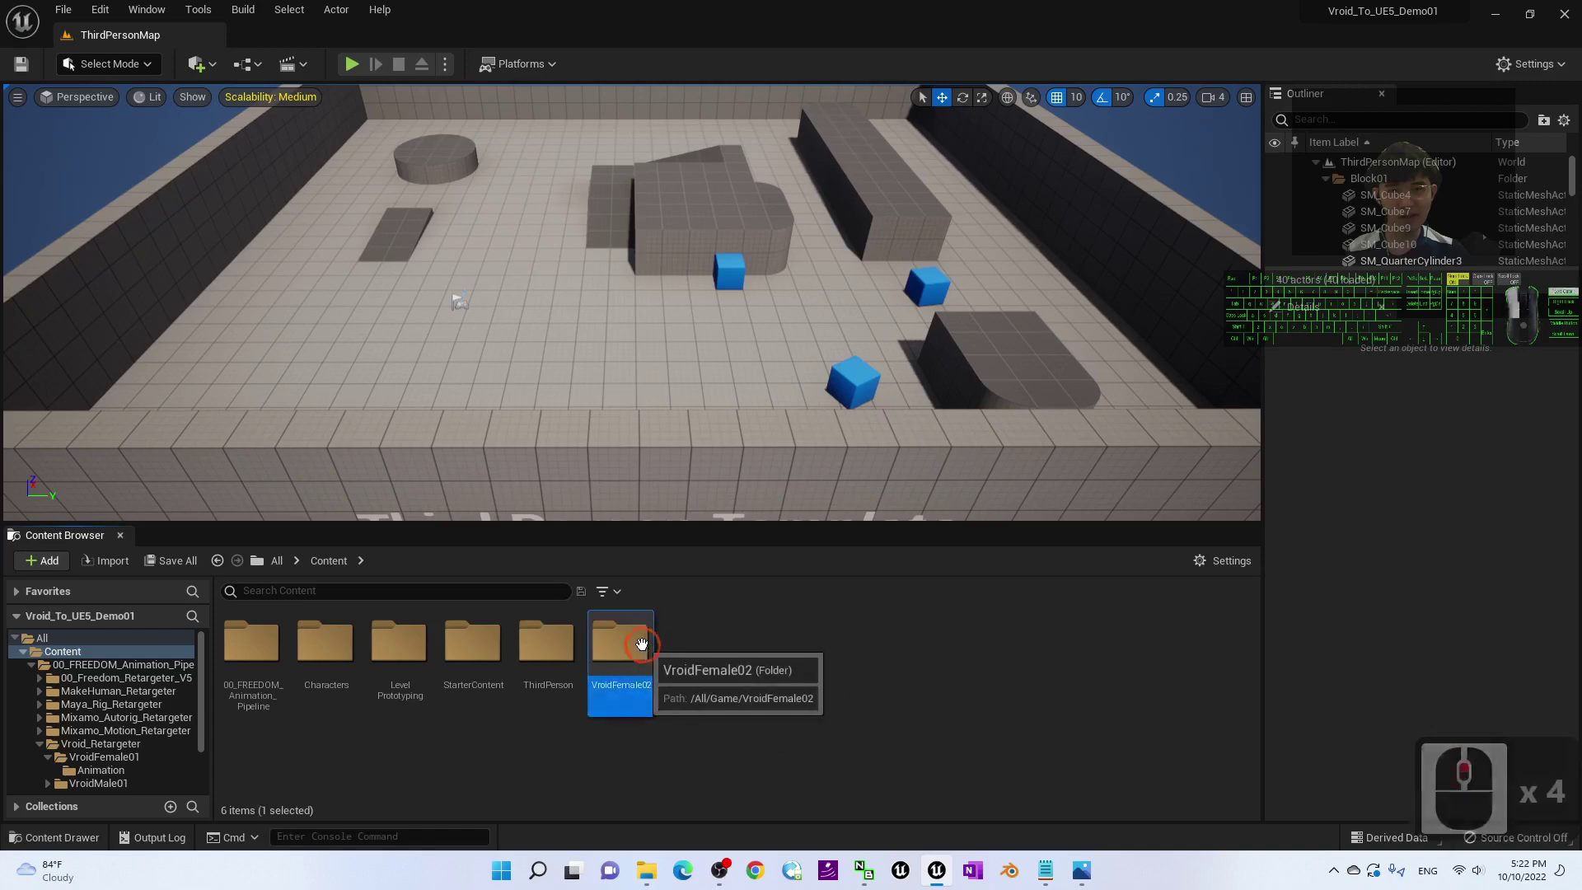
pyautogui.doubleClick(641, 643)
pyautogui.scroll(-14, 841, 725)
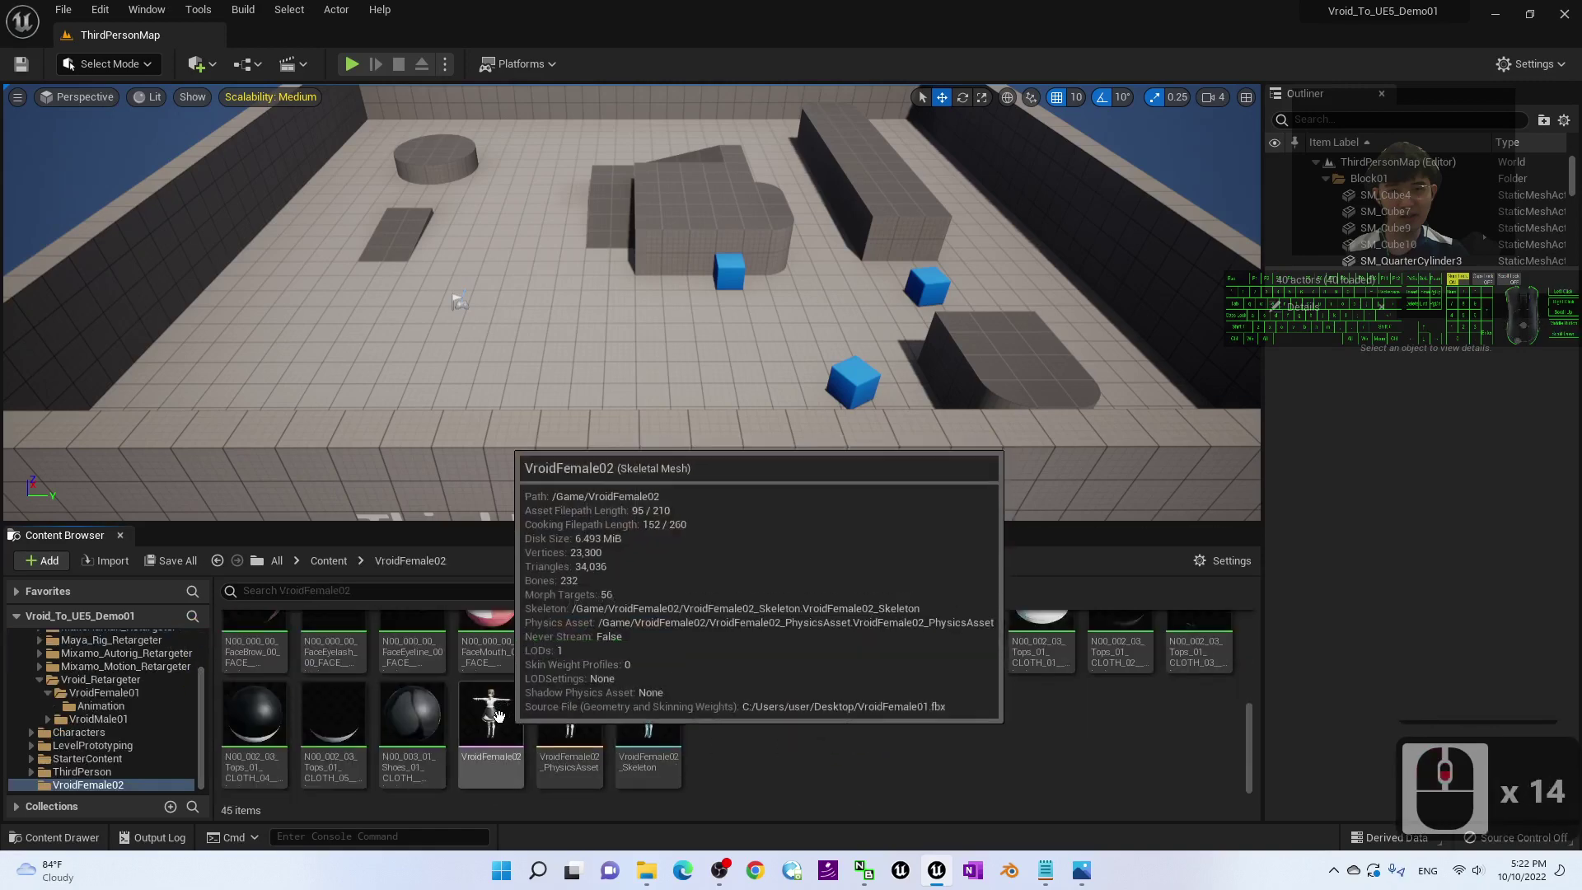
pyautogui.click(357, 565)
pyautogui.click(338, 564)
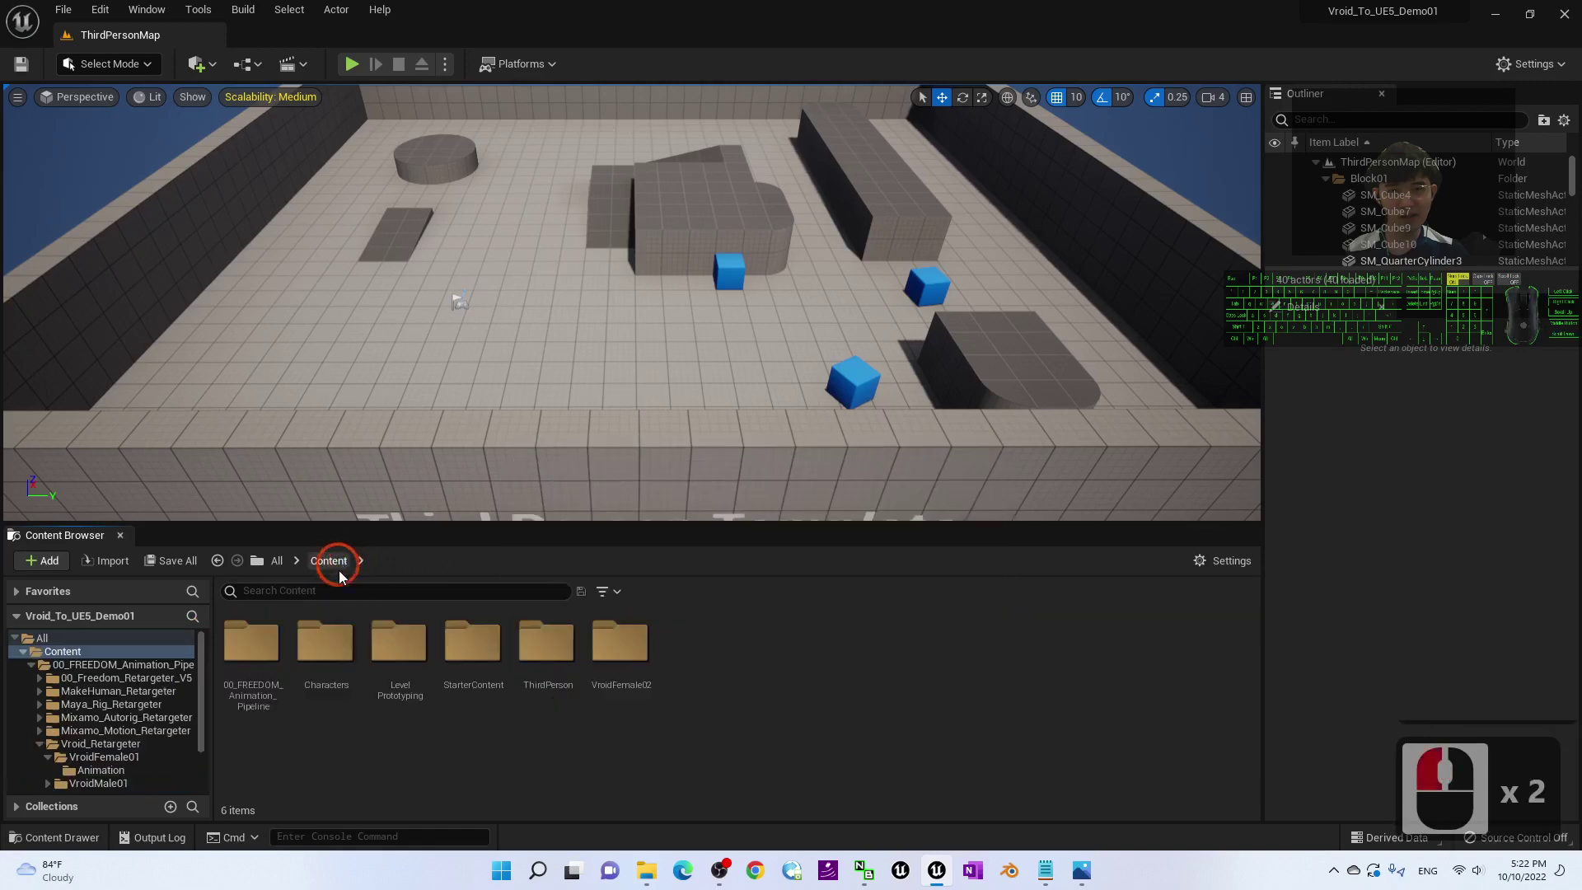
# - Open the Animation folder of VroidFemale01 inside 00_FREEDOM_Animation_Pipeline's Vroid_Retargeter folder
pyautogui.click(251, 642)
pyautogui.doubleClick(251, 643)
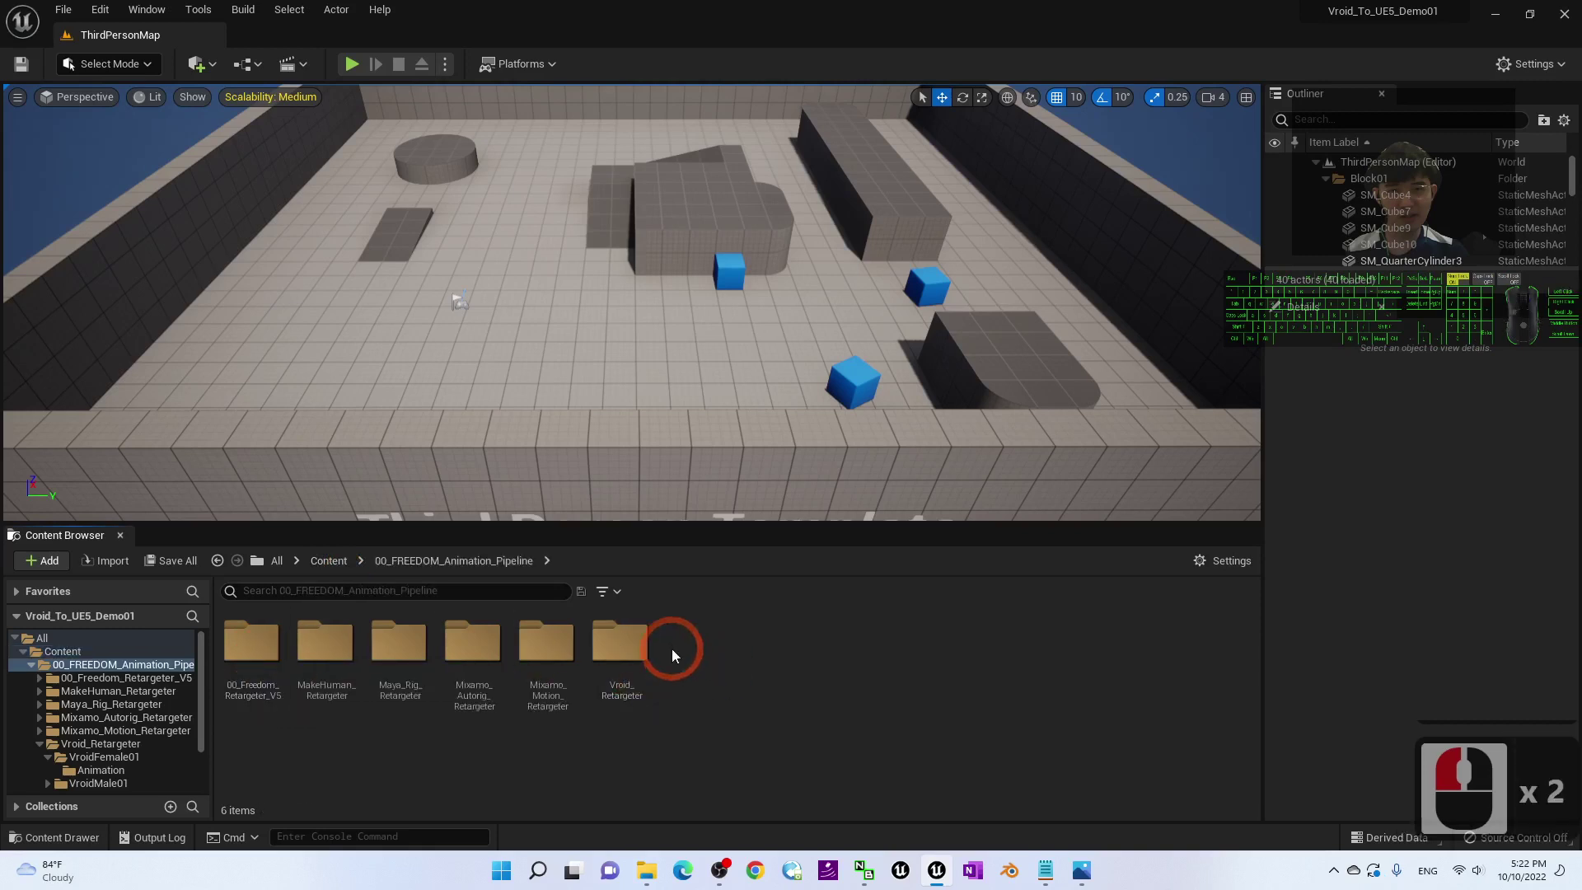
pyautogui.click(619, 647)
pyautogui.doubleClick(620, 647)
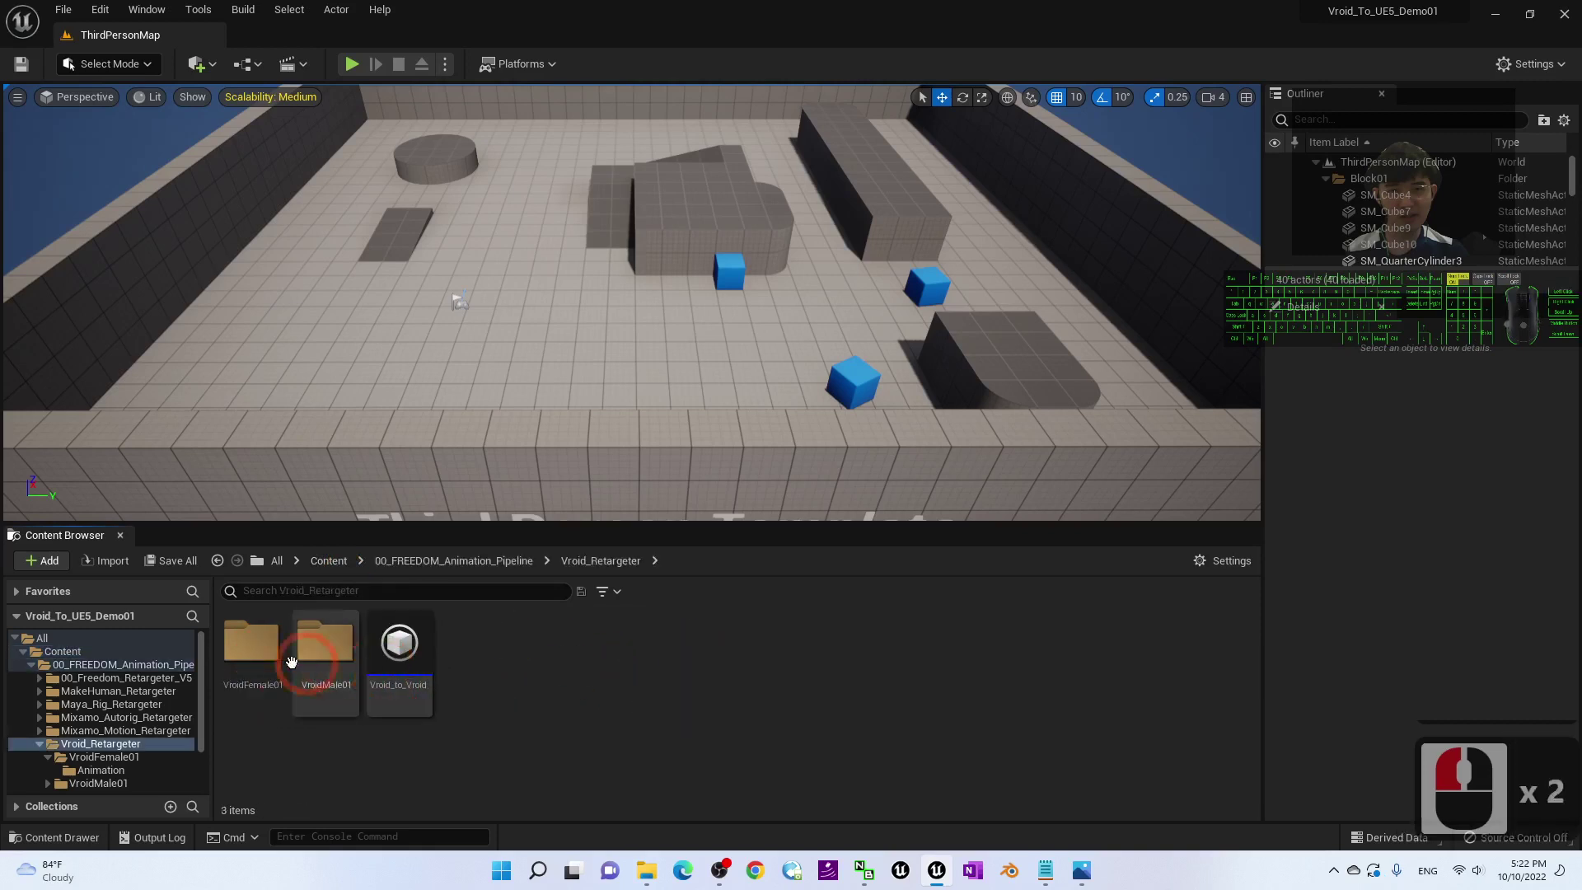
pyautogui.doubleClick(251, 646)
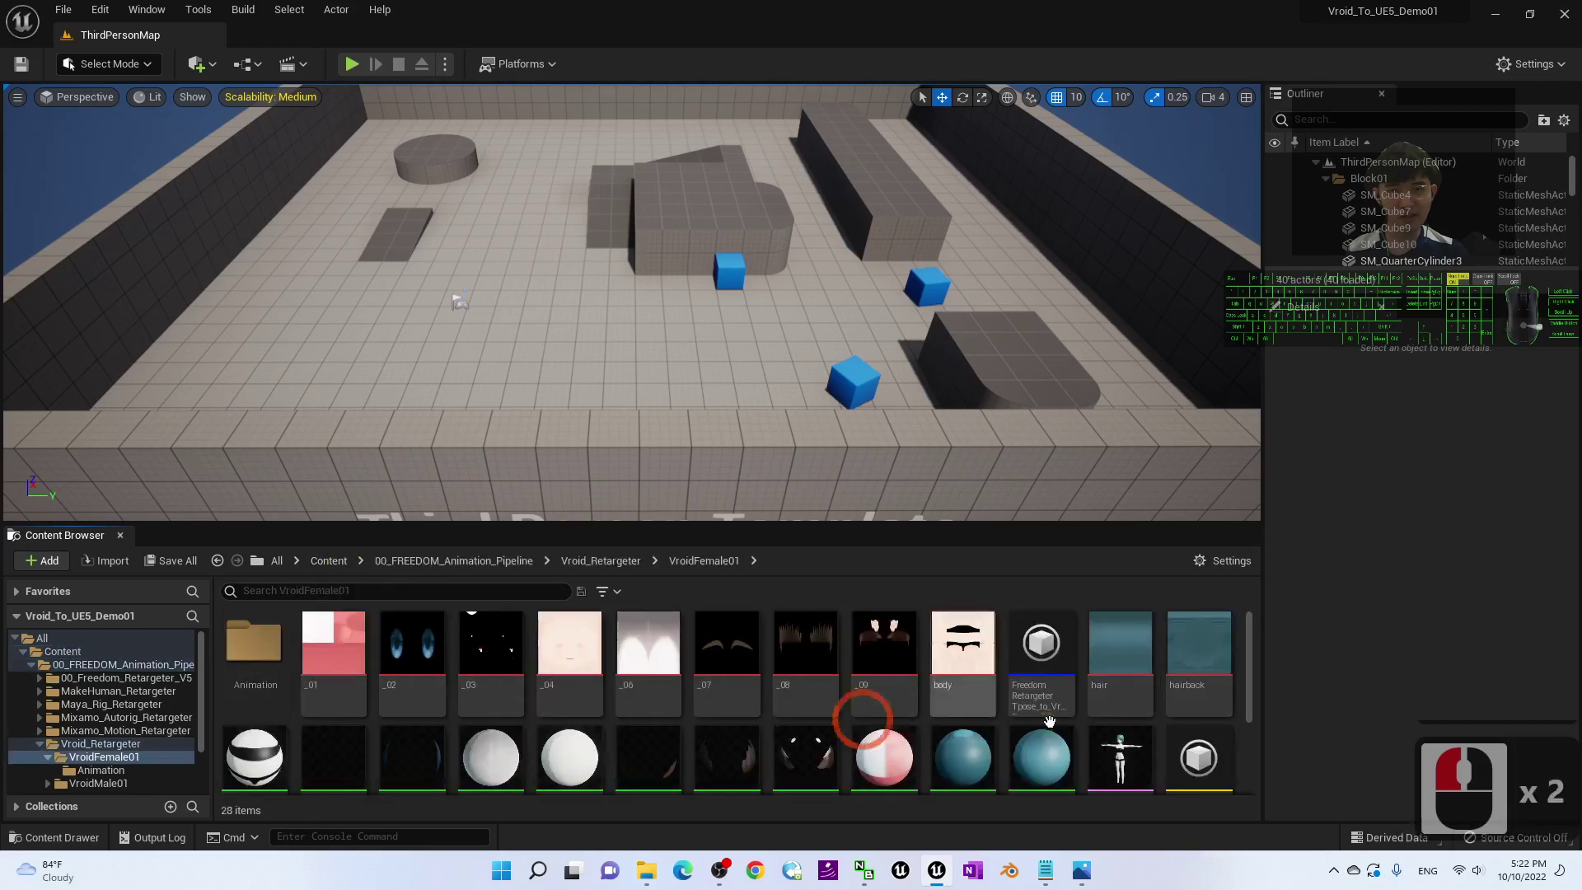
pyautogui.scroll(-7, 1023, 780)
pyautogui.scroll(4, 1022, 779)
pyautogui.scroll(5, 519, 703)
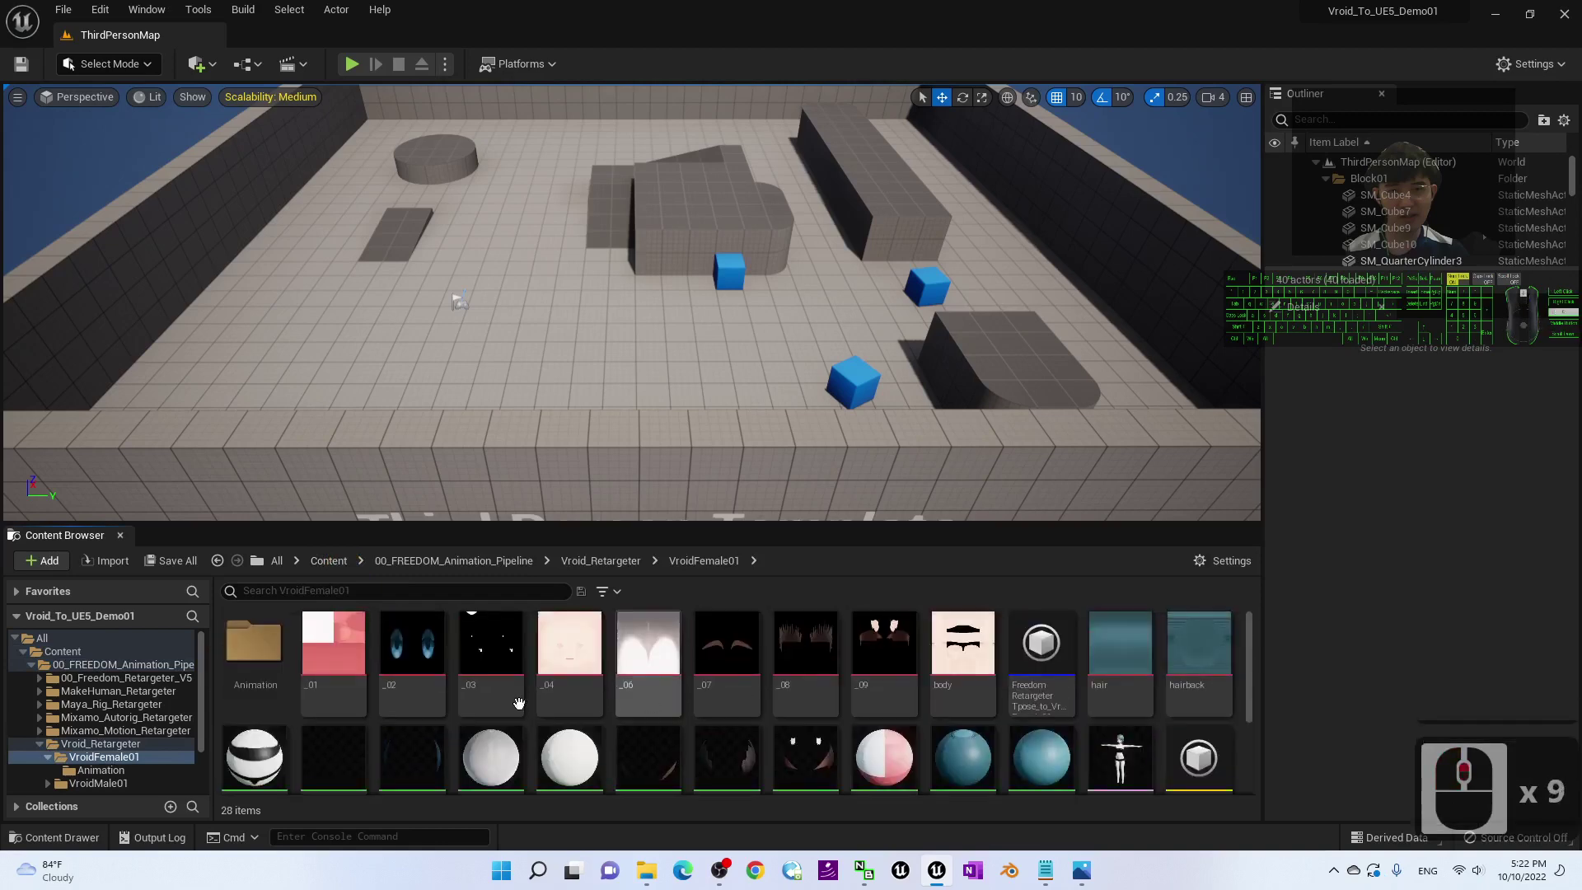
pyautogui.doubleClick(251, 644)
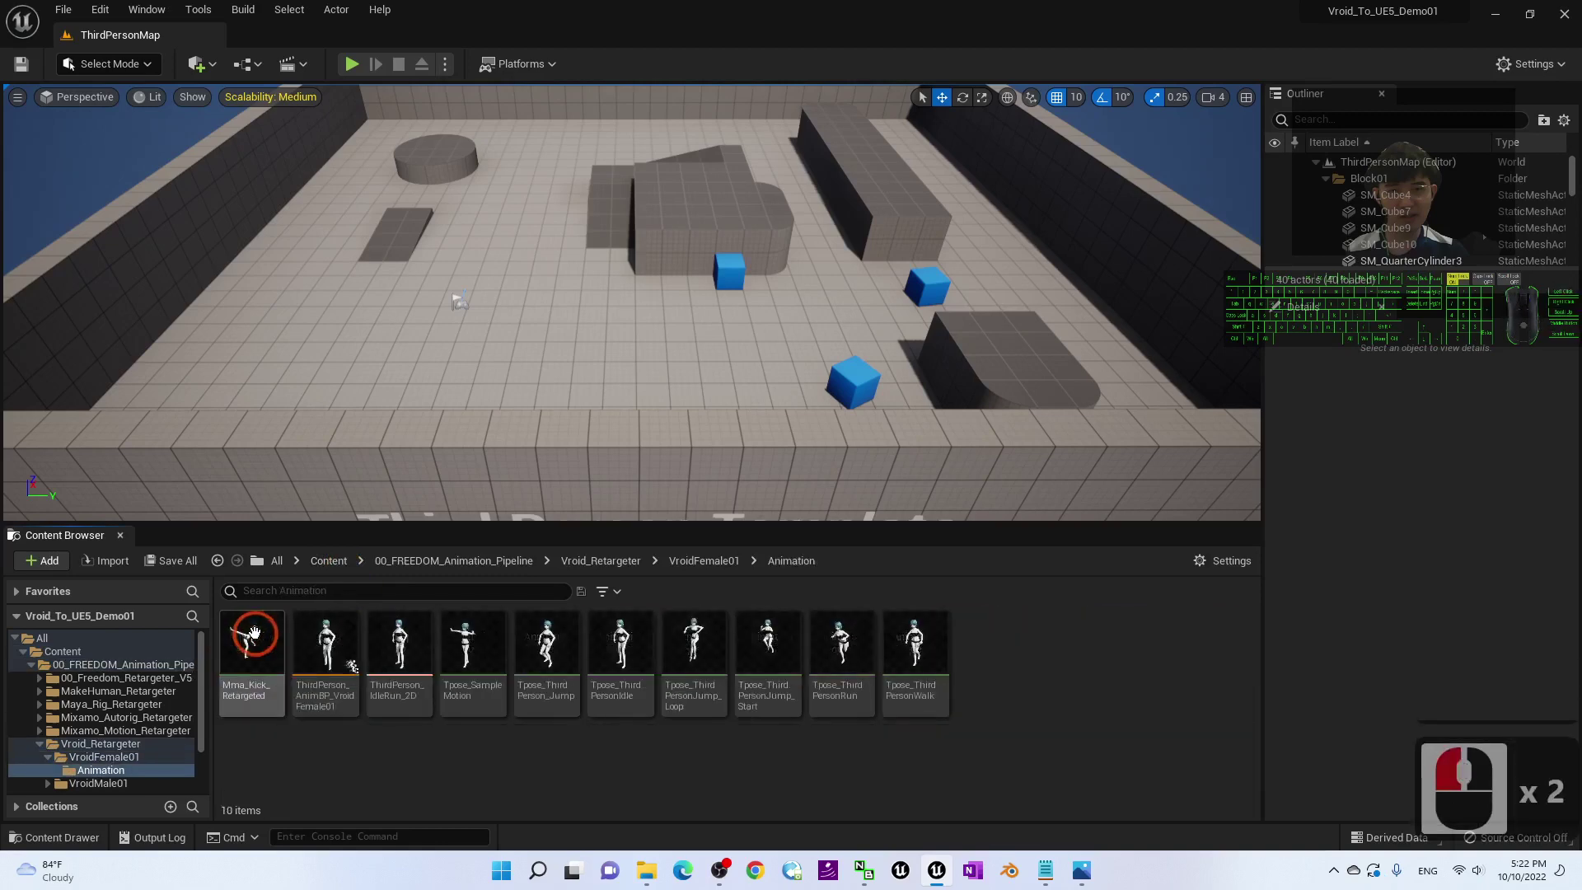
# - Set up Duplicate and Retarget Animation Blueprint for ThirdPerson_AnimBP_VroidFemale01 with Vroid_to_Vroid as the IK Retargeter and VroidFemale02 as the target skeletal mesh
pyautogui.rightClick(328, 680)
pyautogui.click(529, 285)
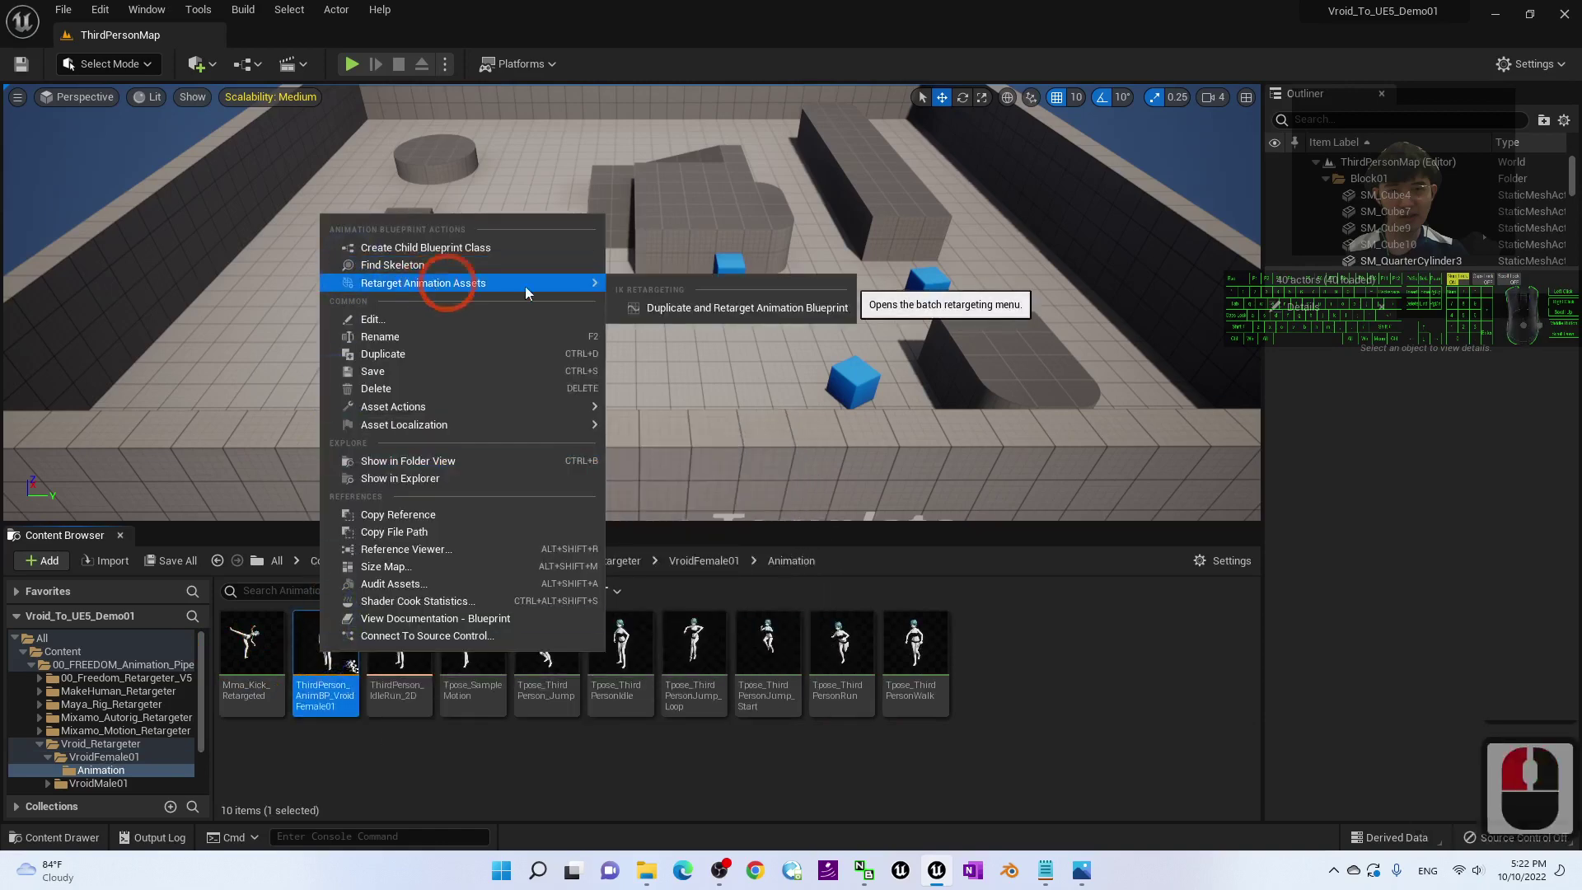
pyautogui.click(756, 306)
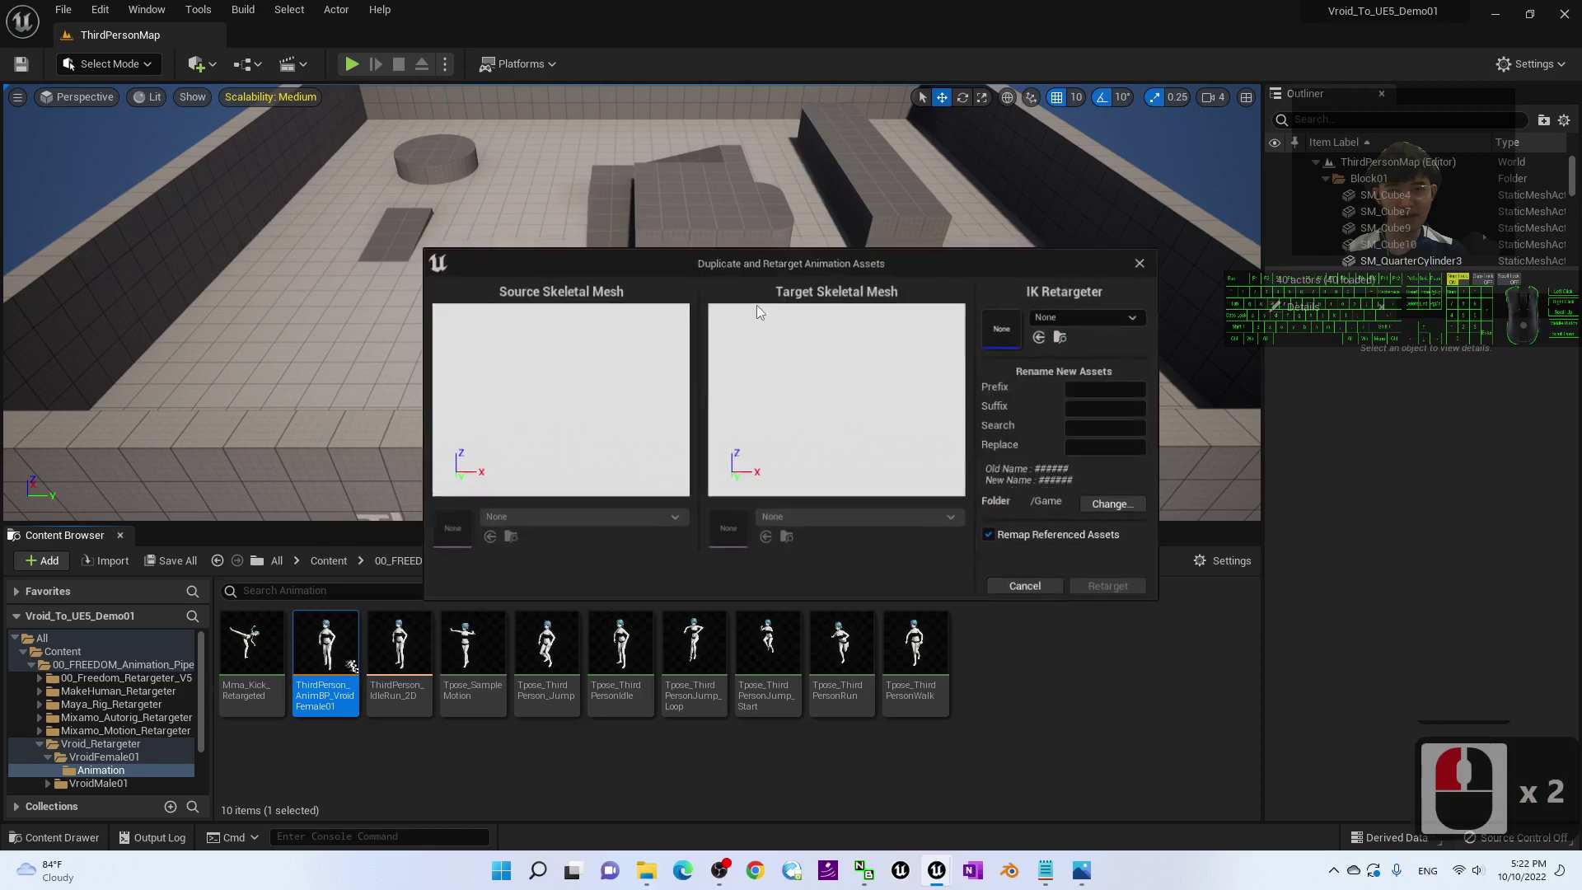
pyautogui.click(1096, 318)
pyautogui.scroll(-3, 1165, 591)
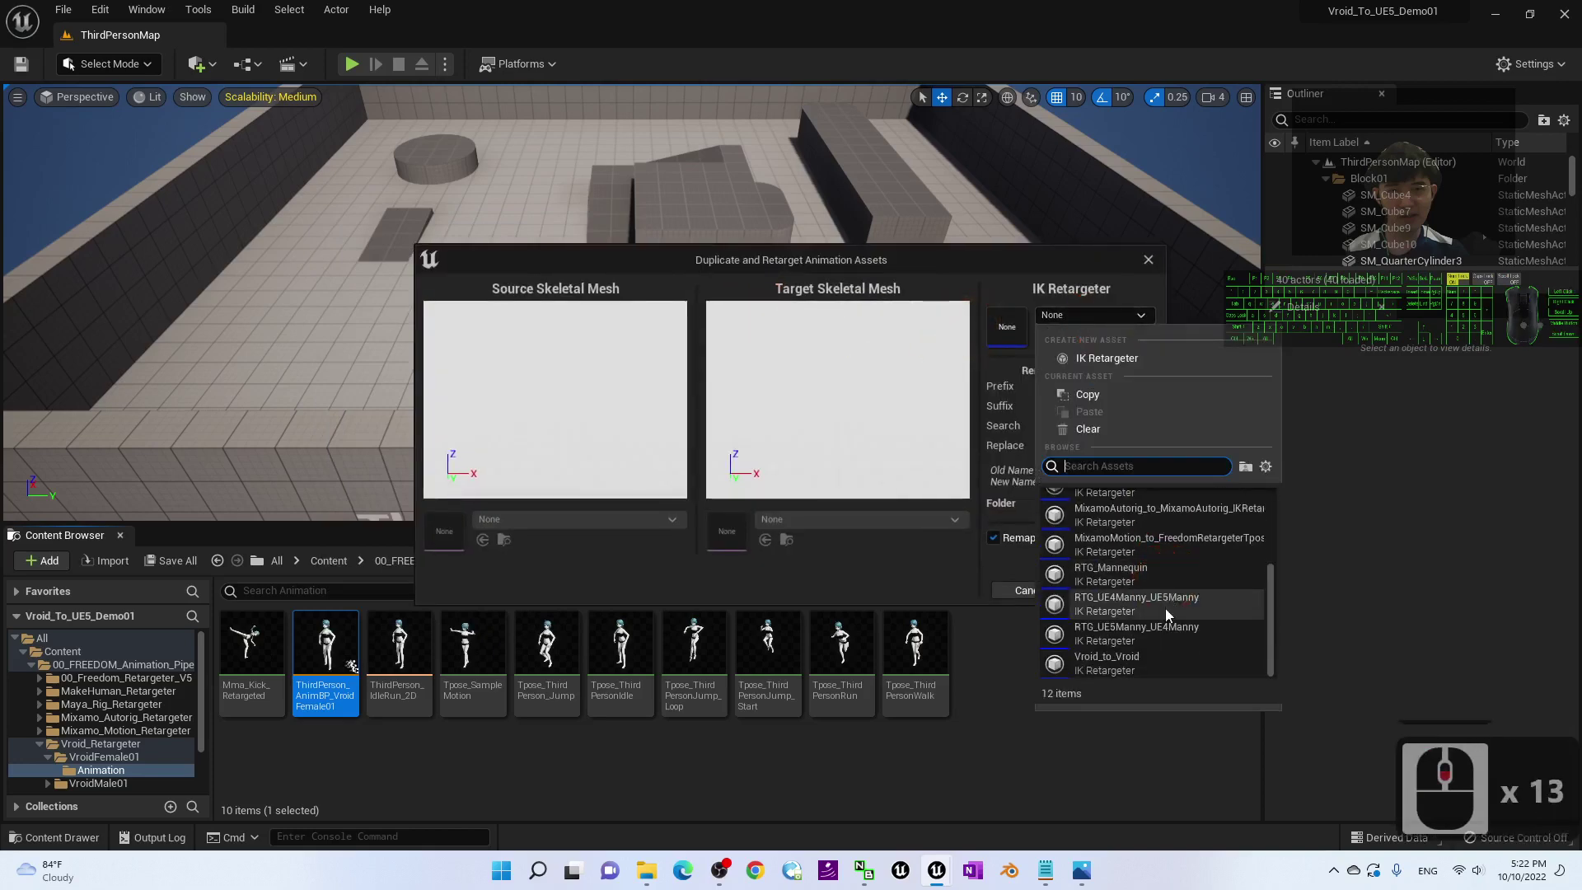
pyautogui.click(1117, 665)
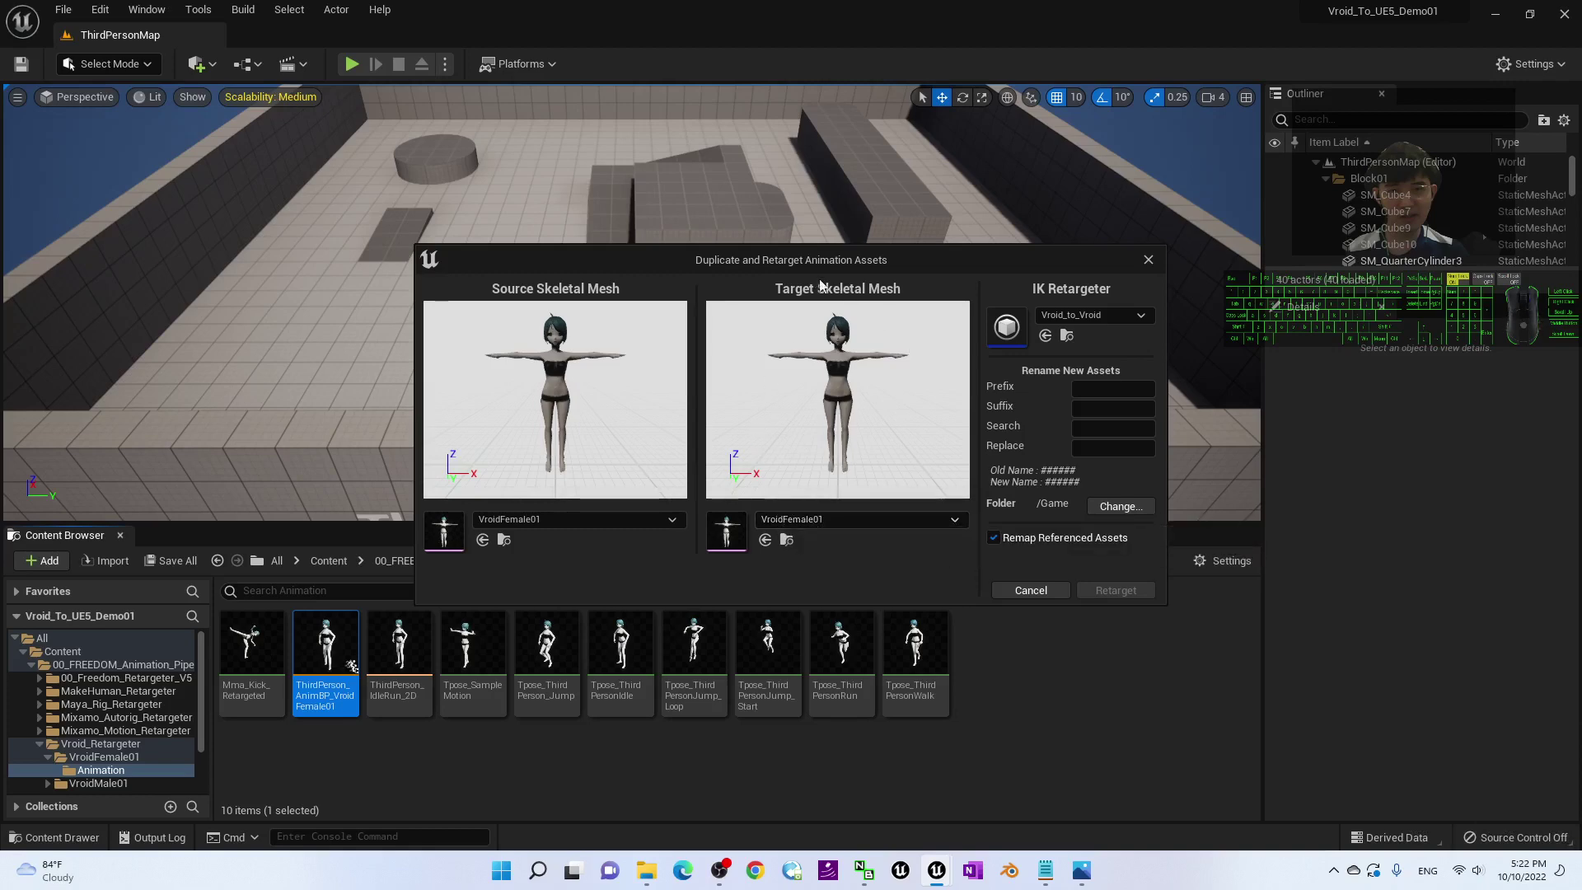
pyautogui.click(819, 521)
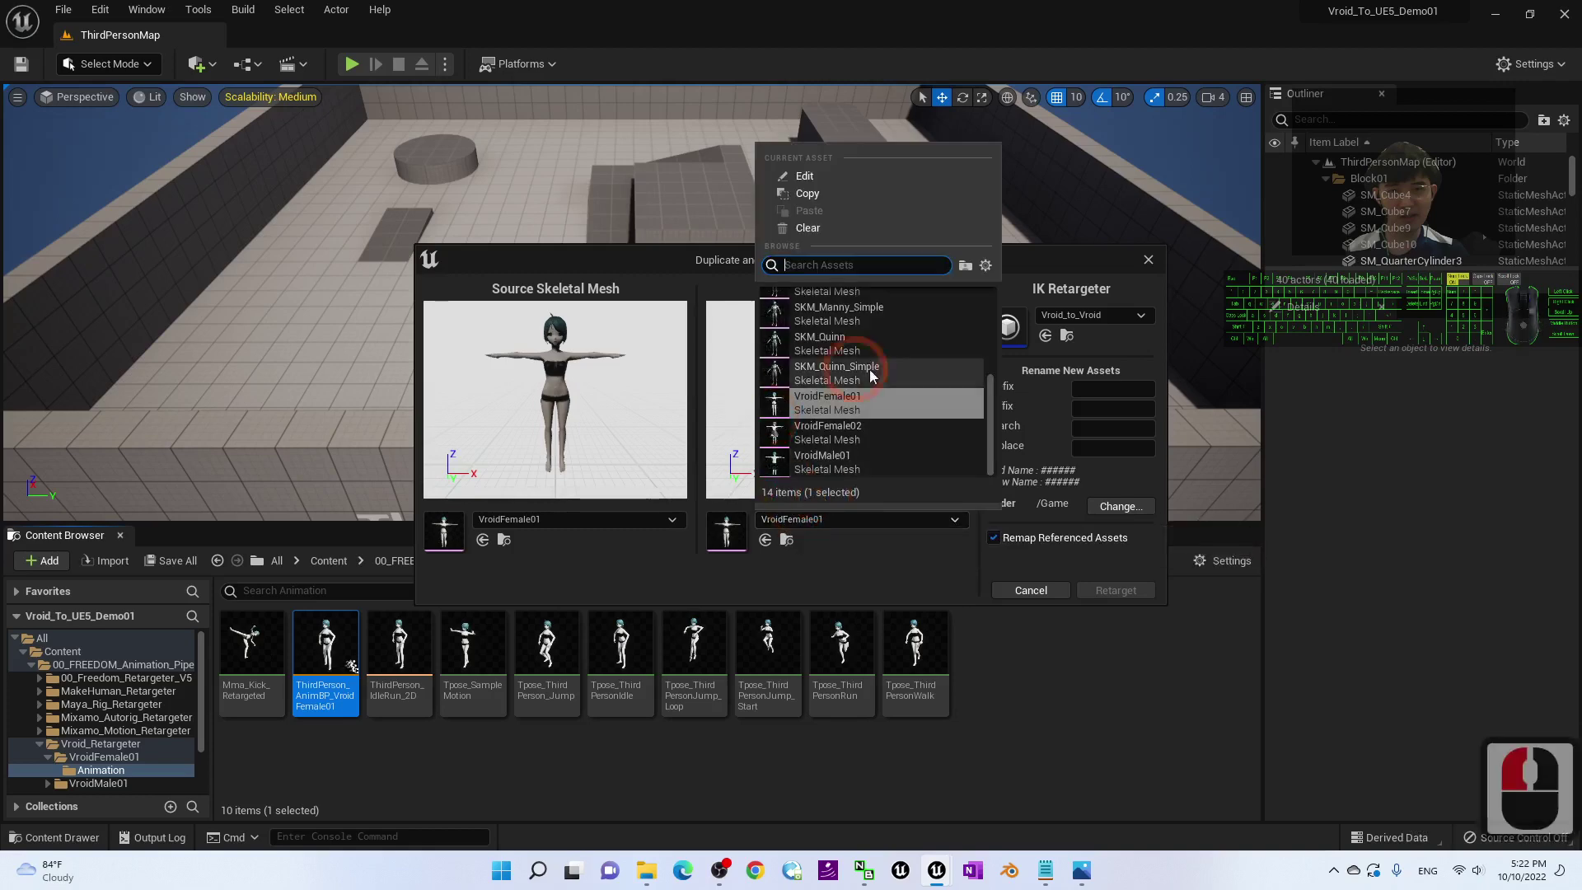
pyautogui.click(831, 434)
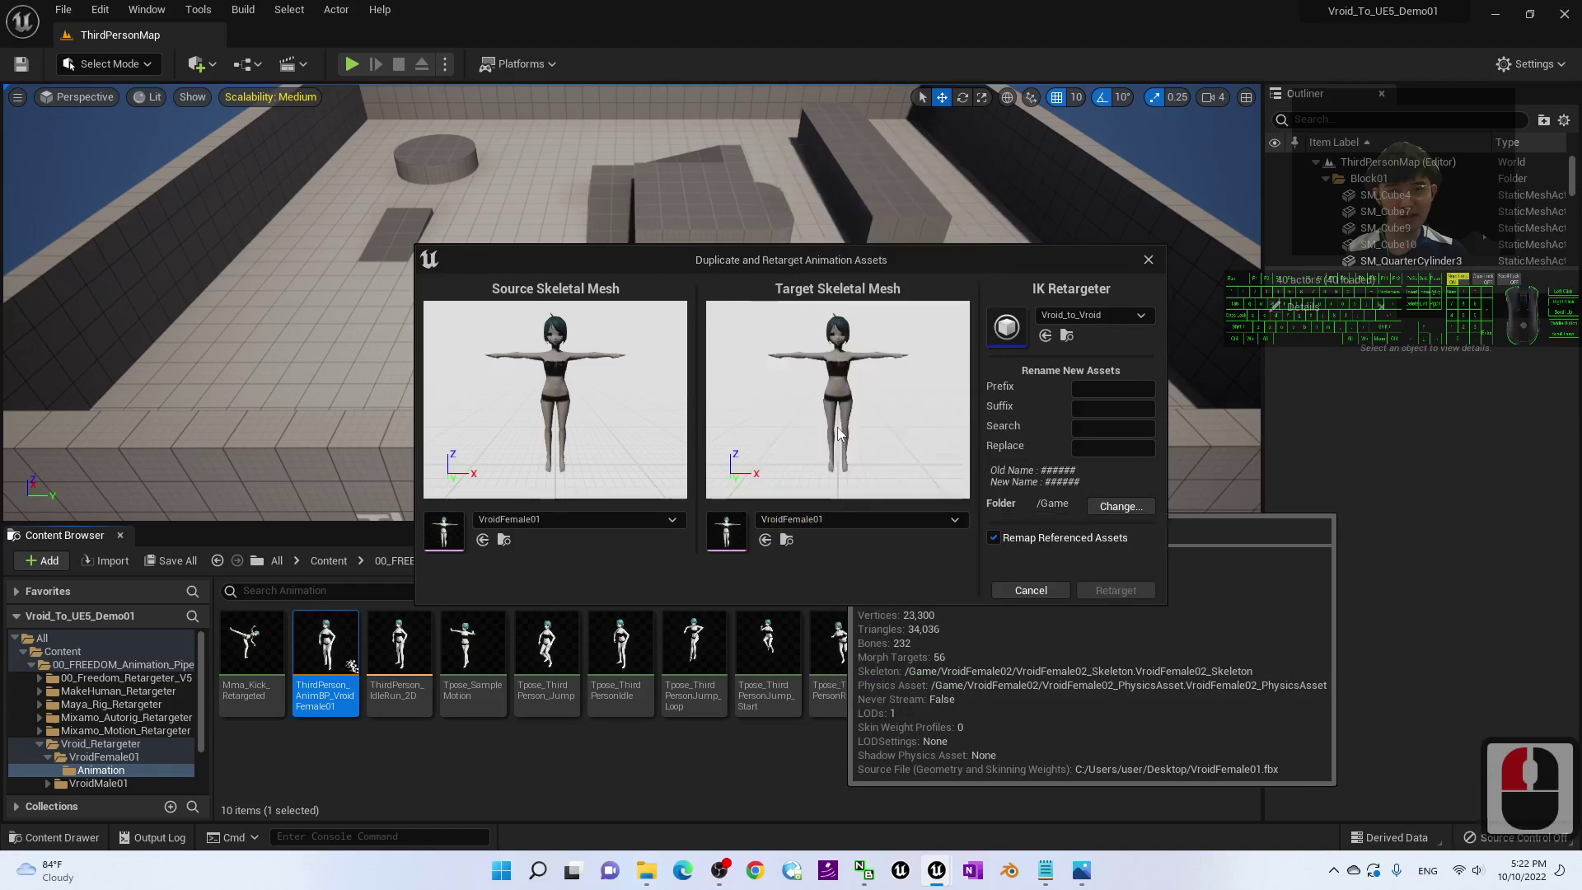
# - Run the retarget of the animation blueprint and its animations into the Content folder, and open the VroidFemale02 folder
pyautogui.click(1129, 594)
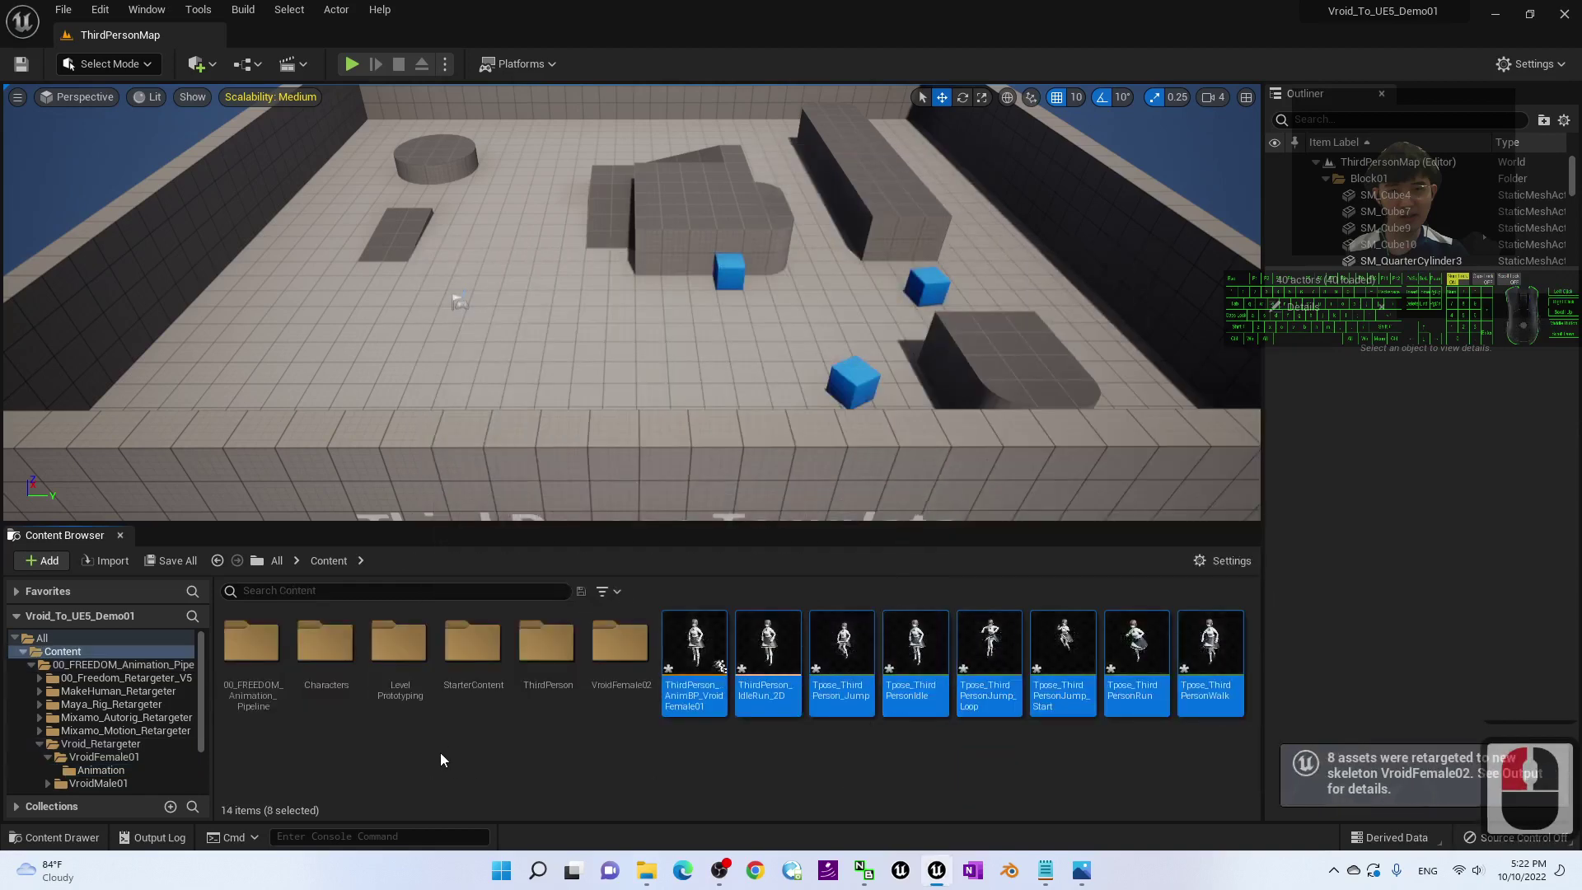
pyautogui.doubleClick(640, 653)
# - Create a new folder named AnimationRetargeted inside the VroidFemale02 folder
pyautogui.scroll(-7, 648, 674)
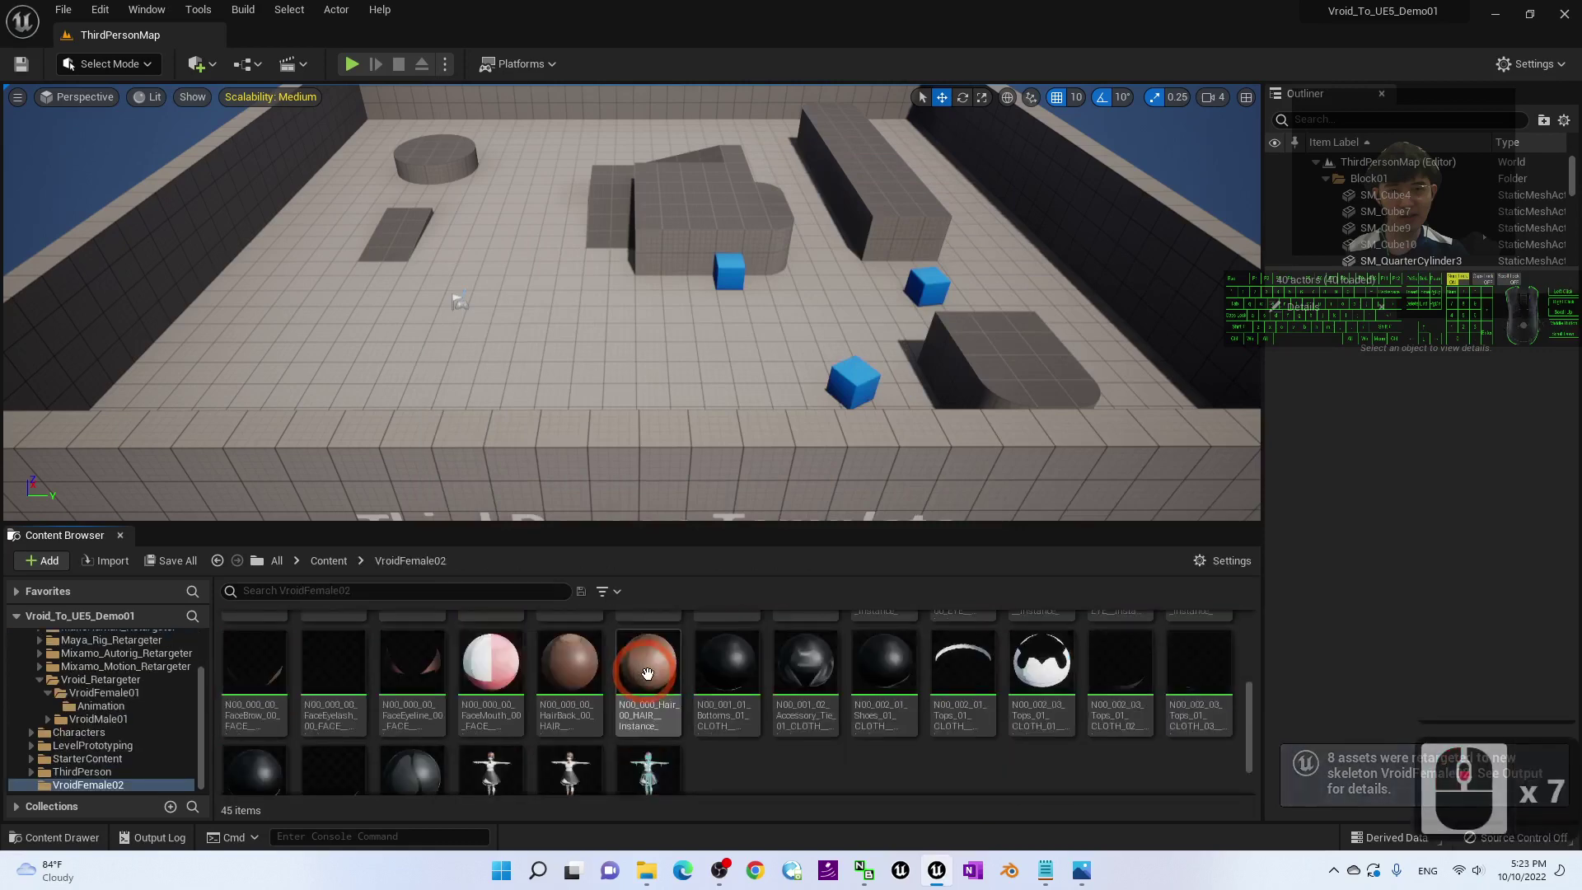
pyautogui.scroll(-8, 647, 674)
pyautogui.rightClick(729, 755)
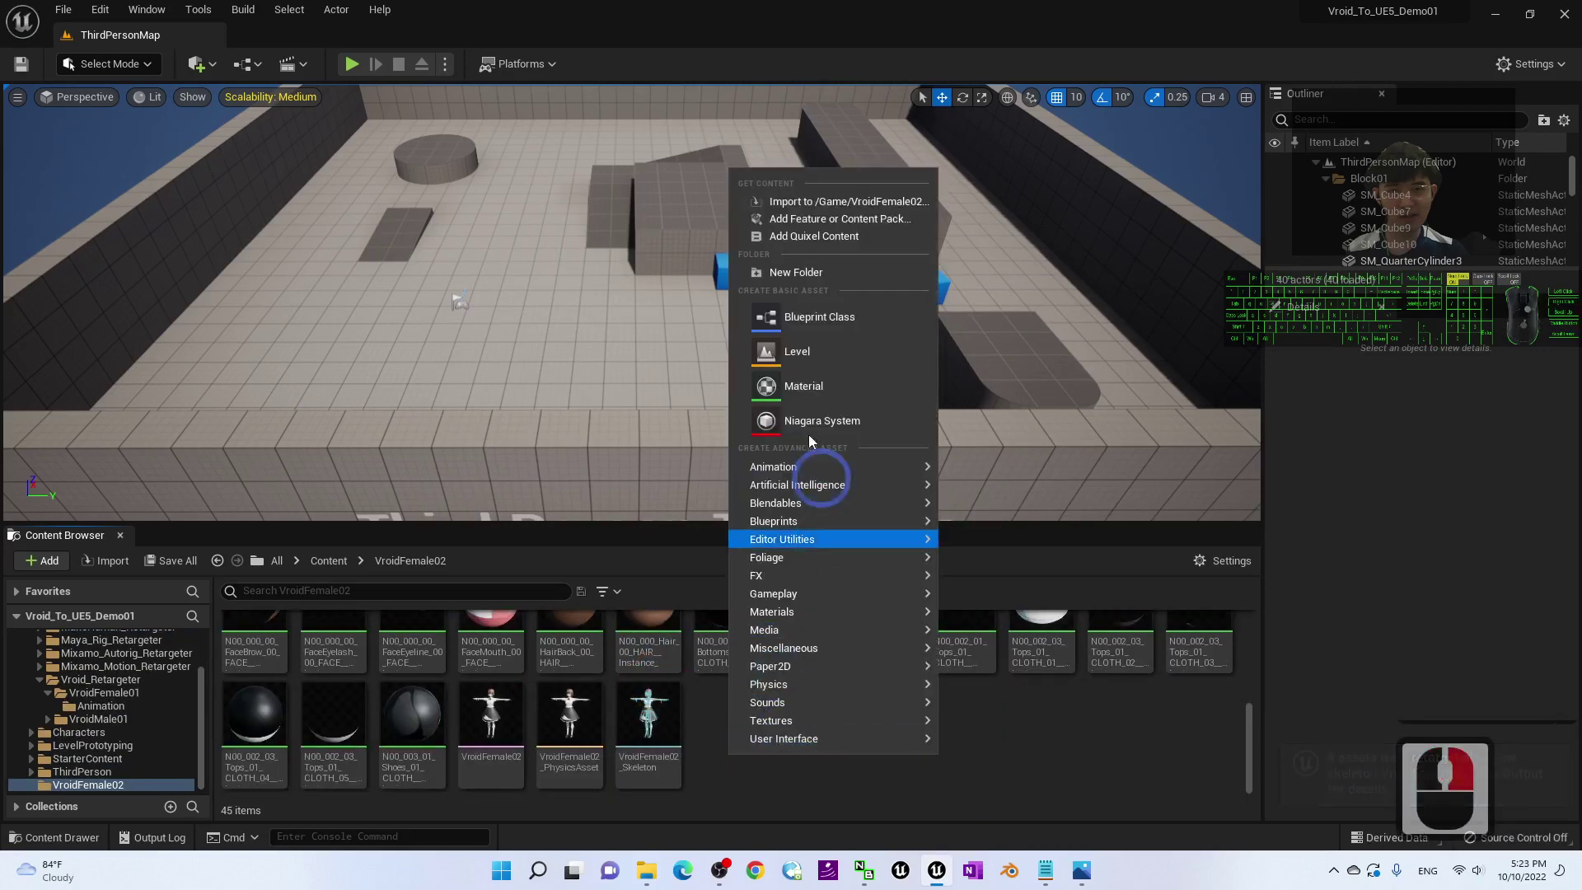
pyautogui.click(796, 273)
pyautogui.write('Animati')
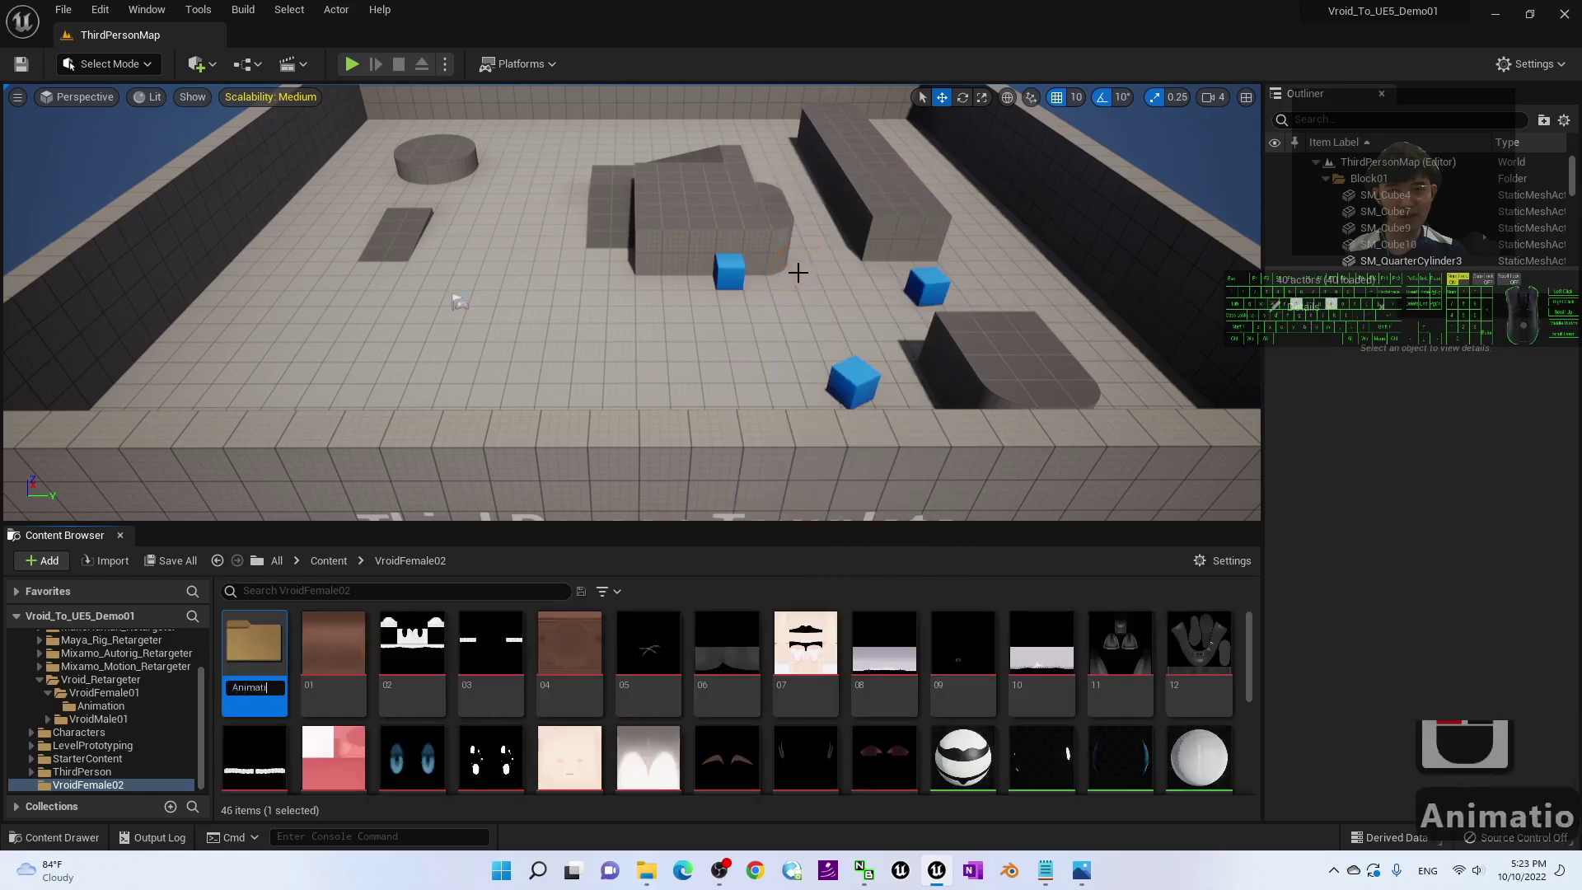
pyautogui.write('on Retargeted')
pyautogui.press('Return')
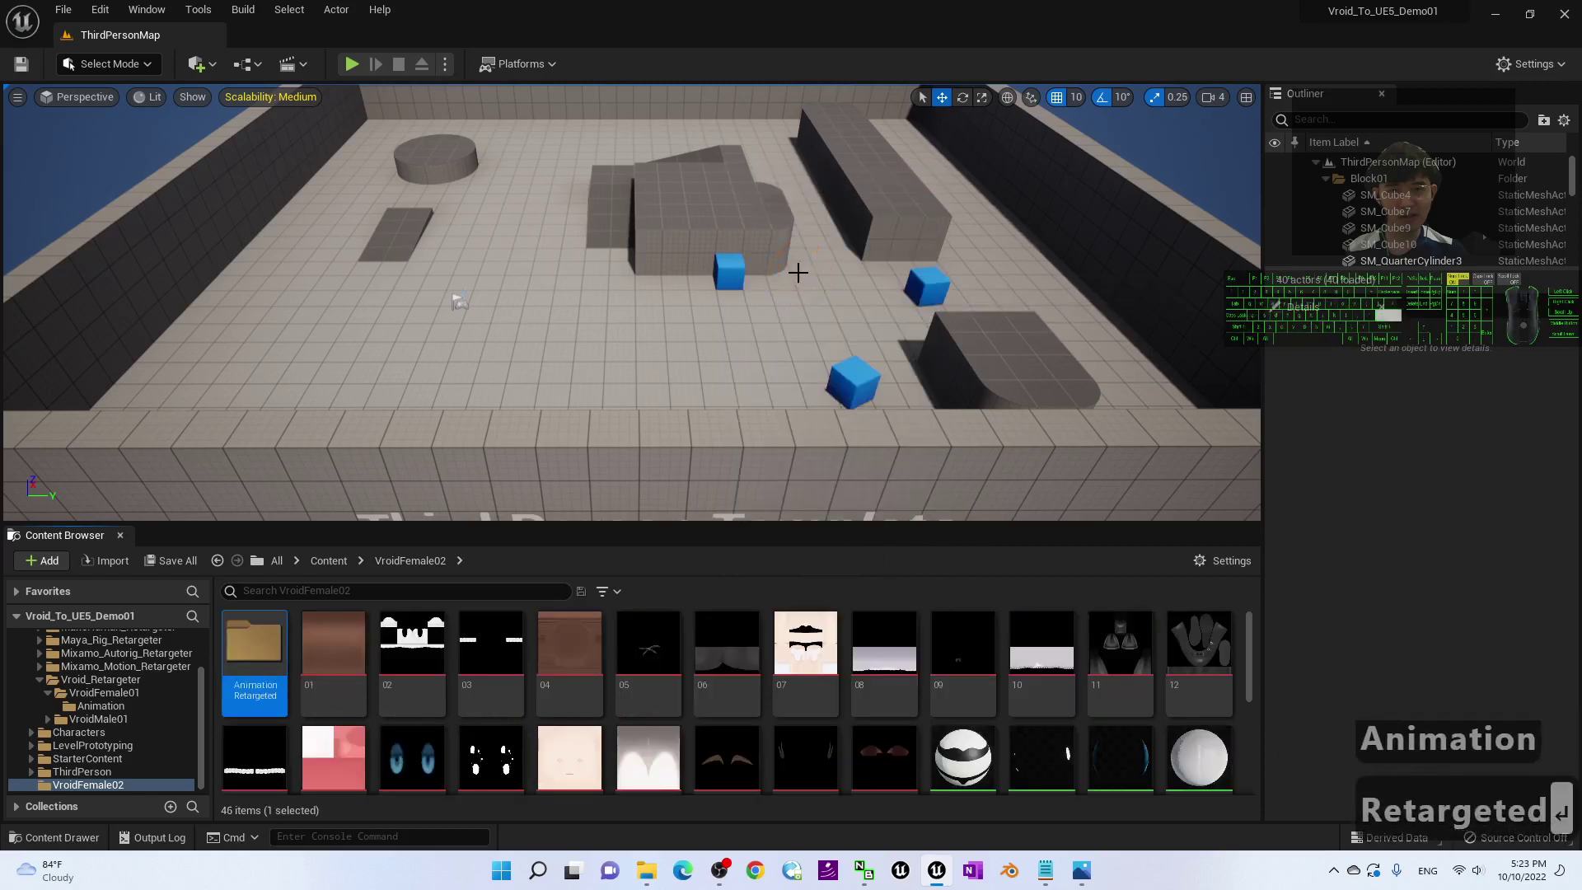
# - Expand VroidFemale02 in the folder tree to reveal its AnimationRetargeted subfolder, and return to the Content folder
pyautogui.scroll(-5, 127, 702)
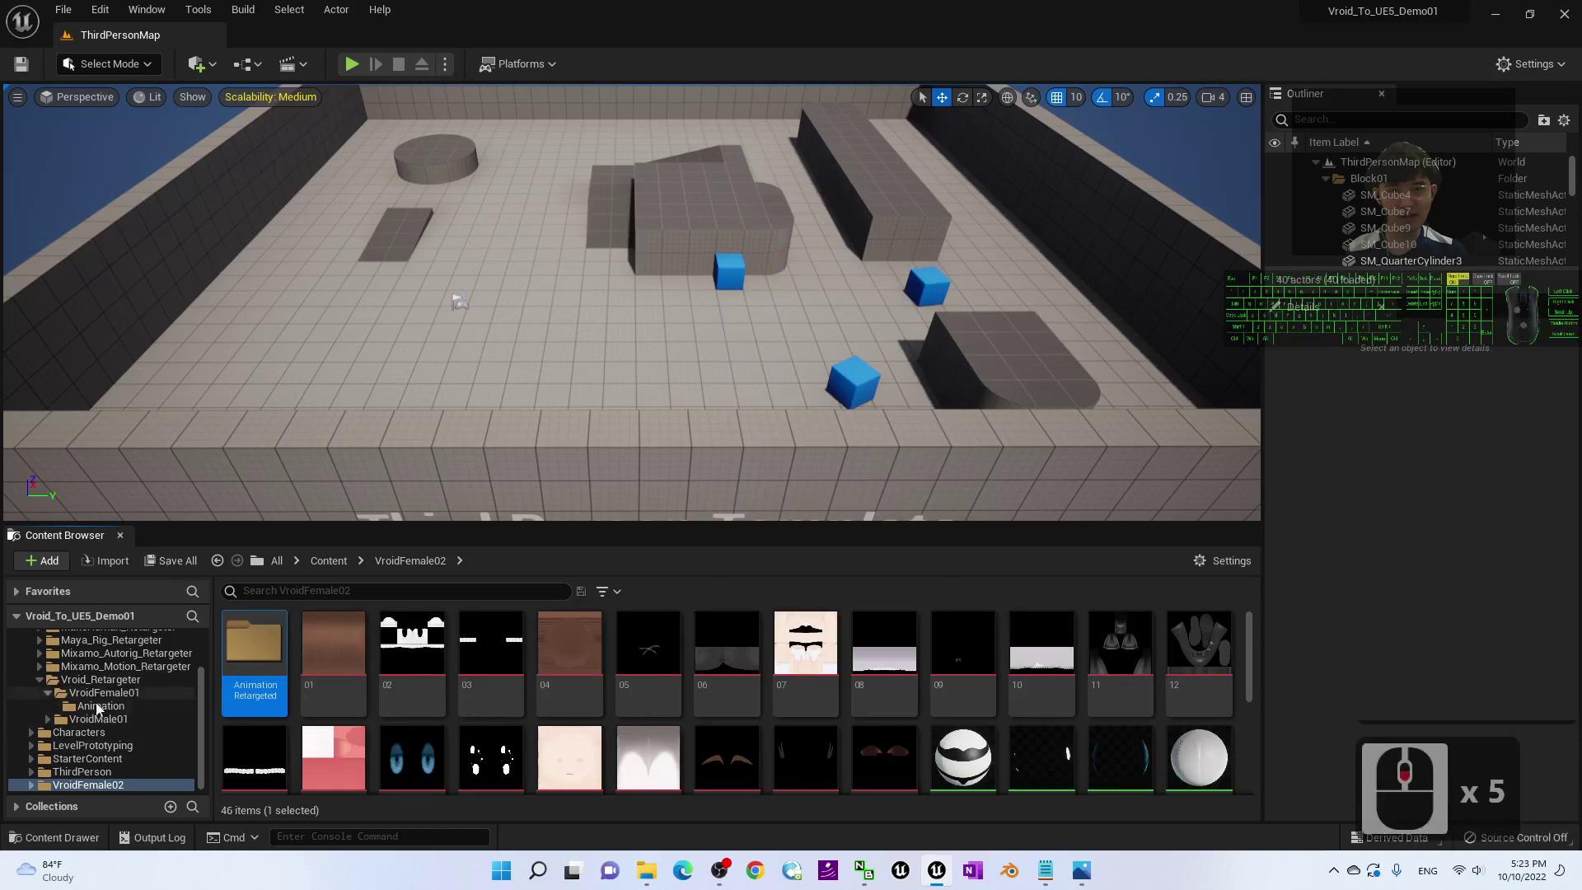
pyautogui.click(32, 785)
pyautogui.scroll(-3, 51, 784)
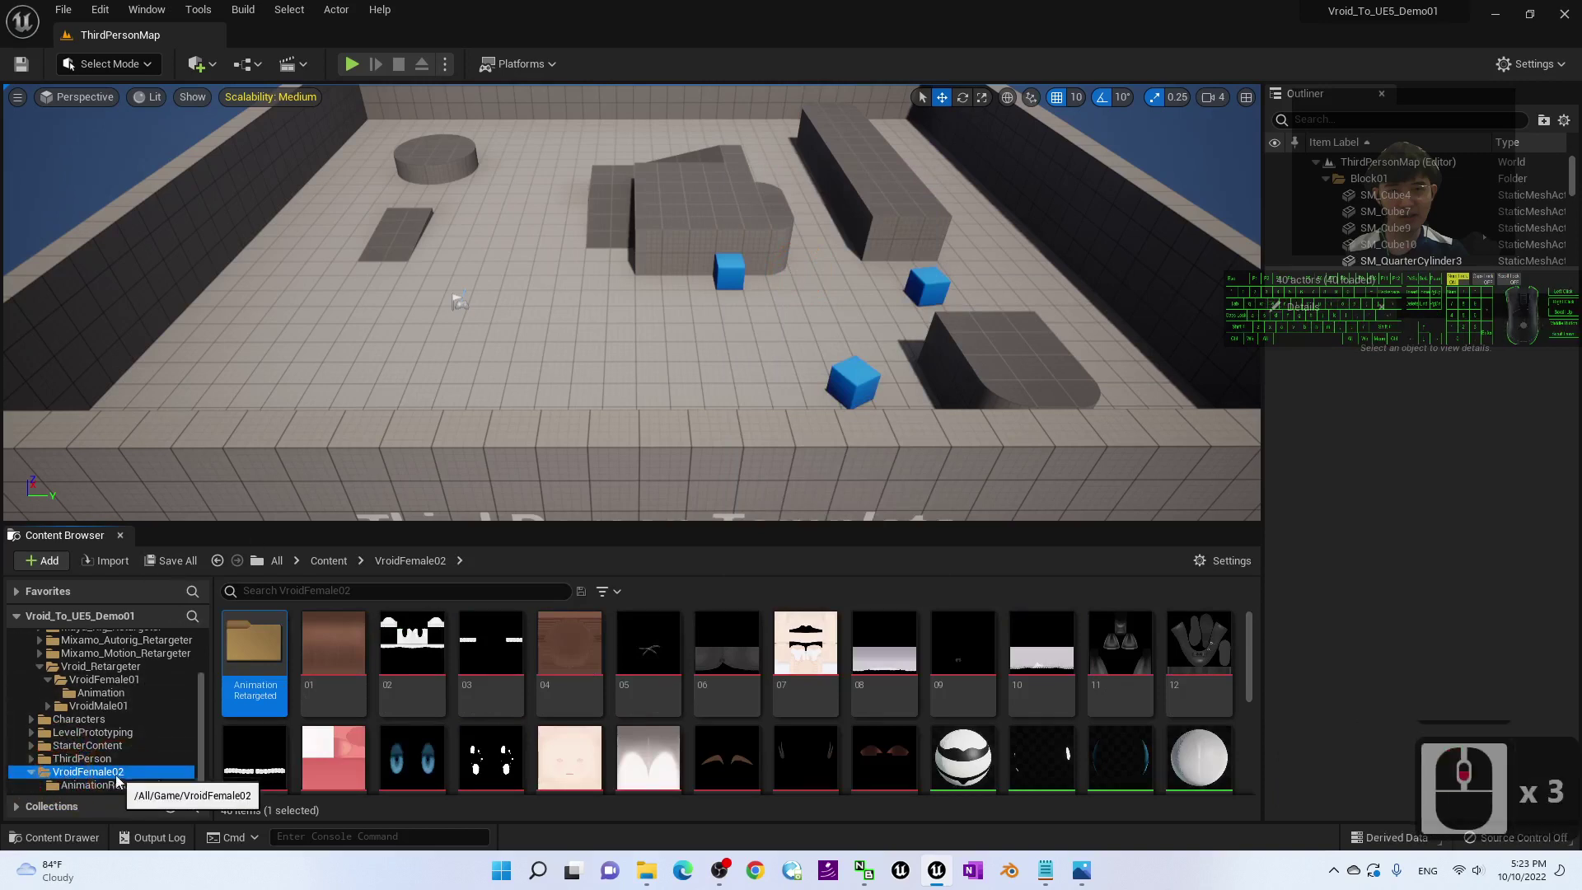
pyautogui.click(327, 561)
pyautogui.scroll(-7, 150, 712)
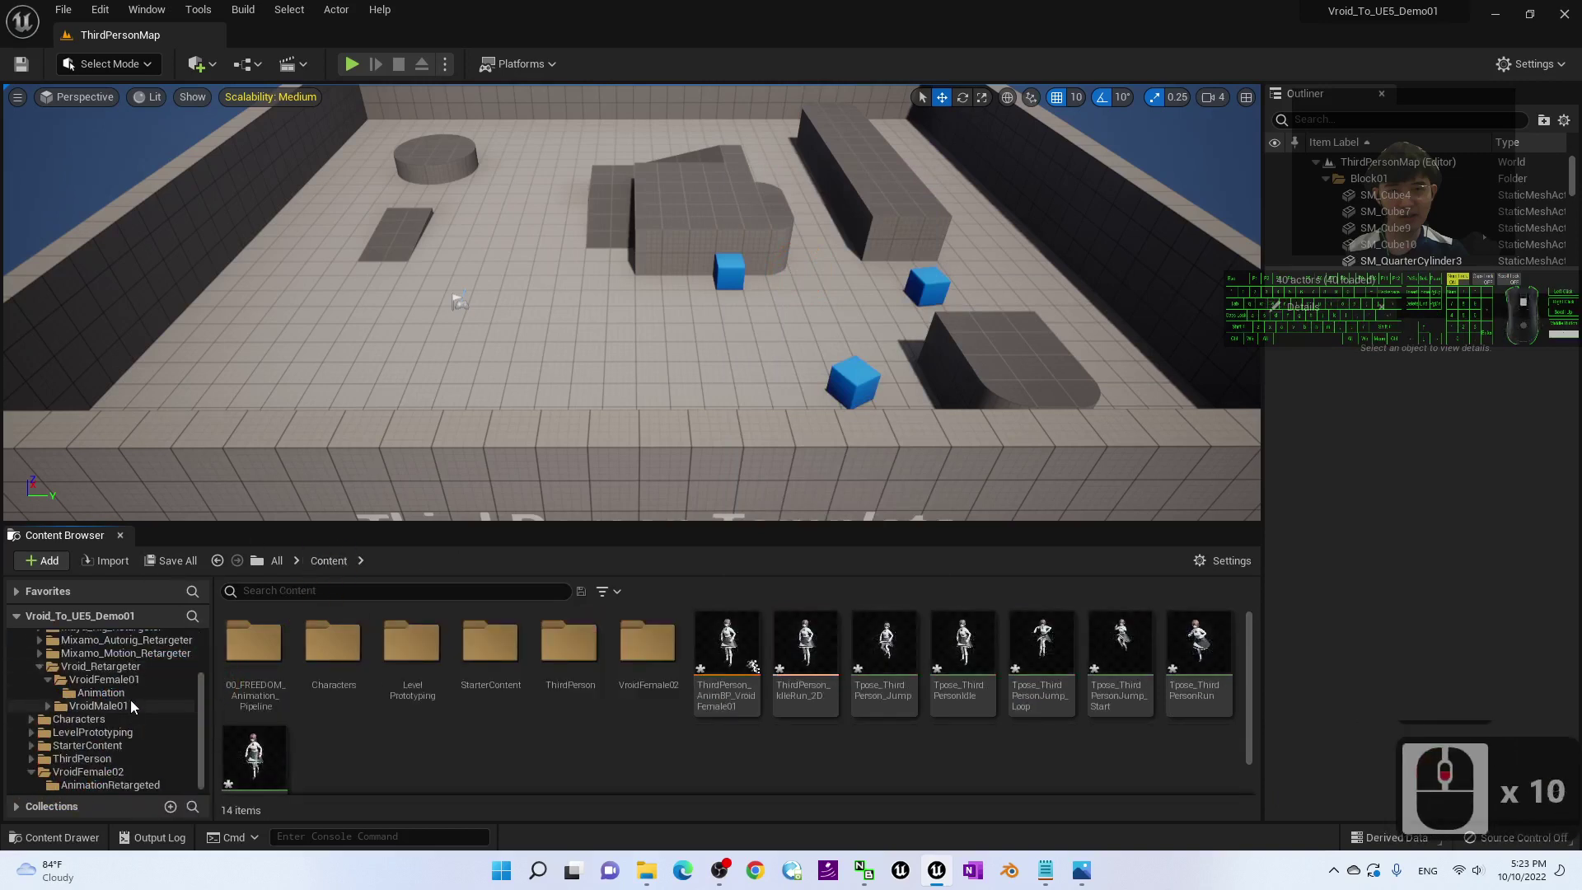
# - Rename the retargeted animation blueprint in the Content folder as ThirdPerson_AnimBP_VroidFemale02
pyautogui.click(718, 630)
pyautogui.scroll(-4, 722, 632)
pyautogui.scroll(3, 729, 655)
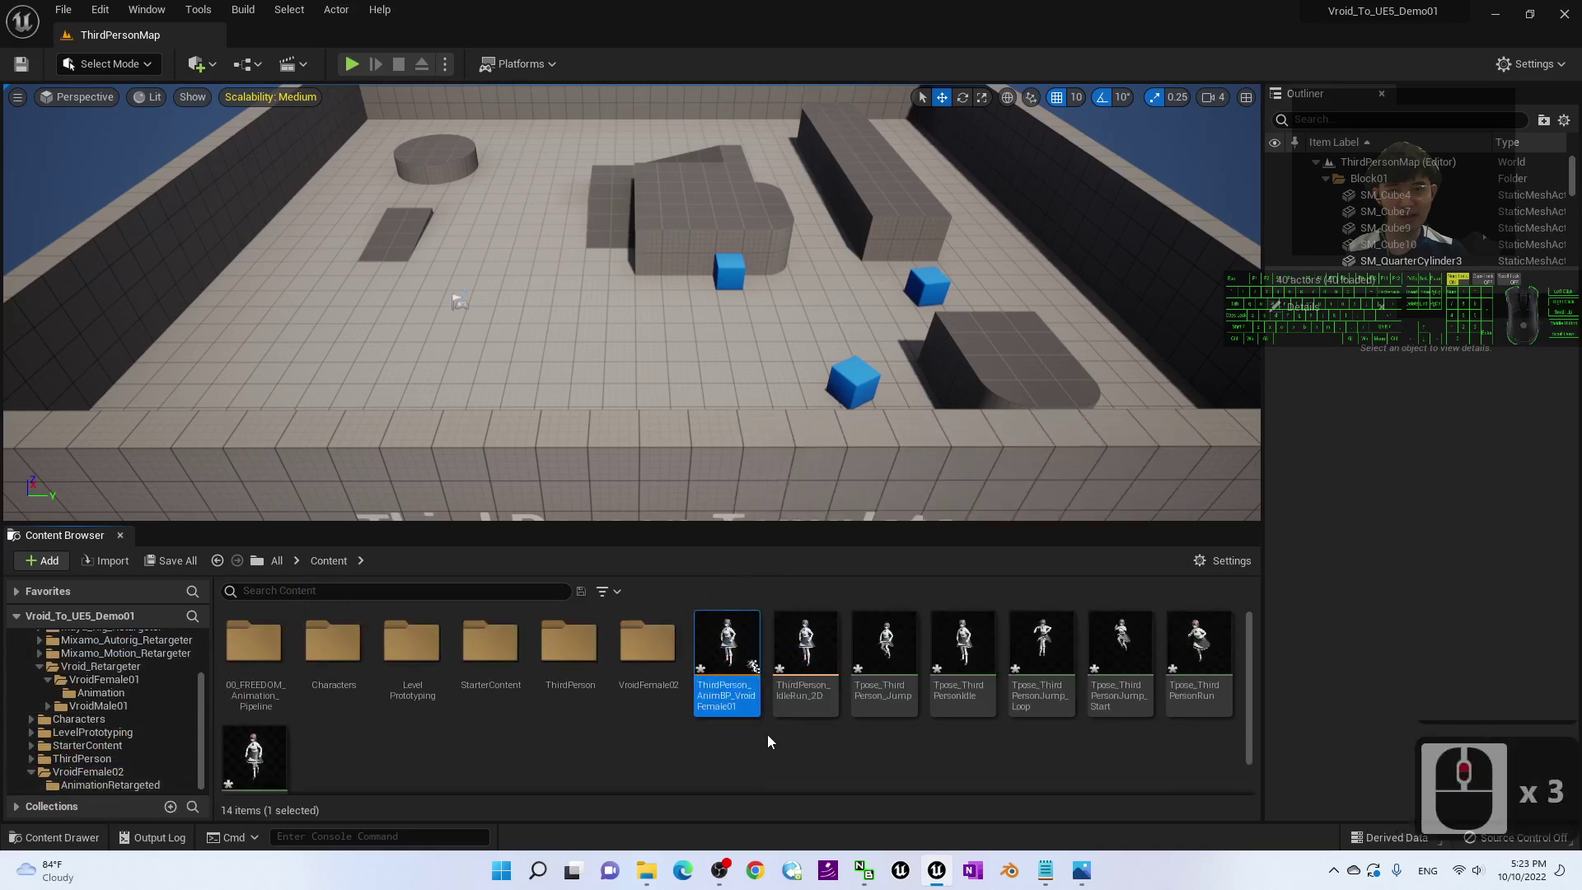
pyautogui.press('F2')
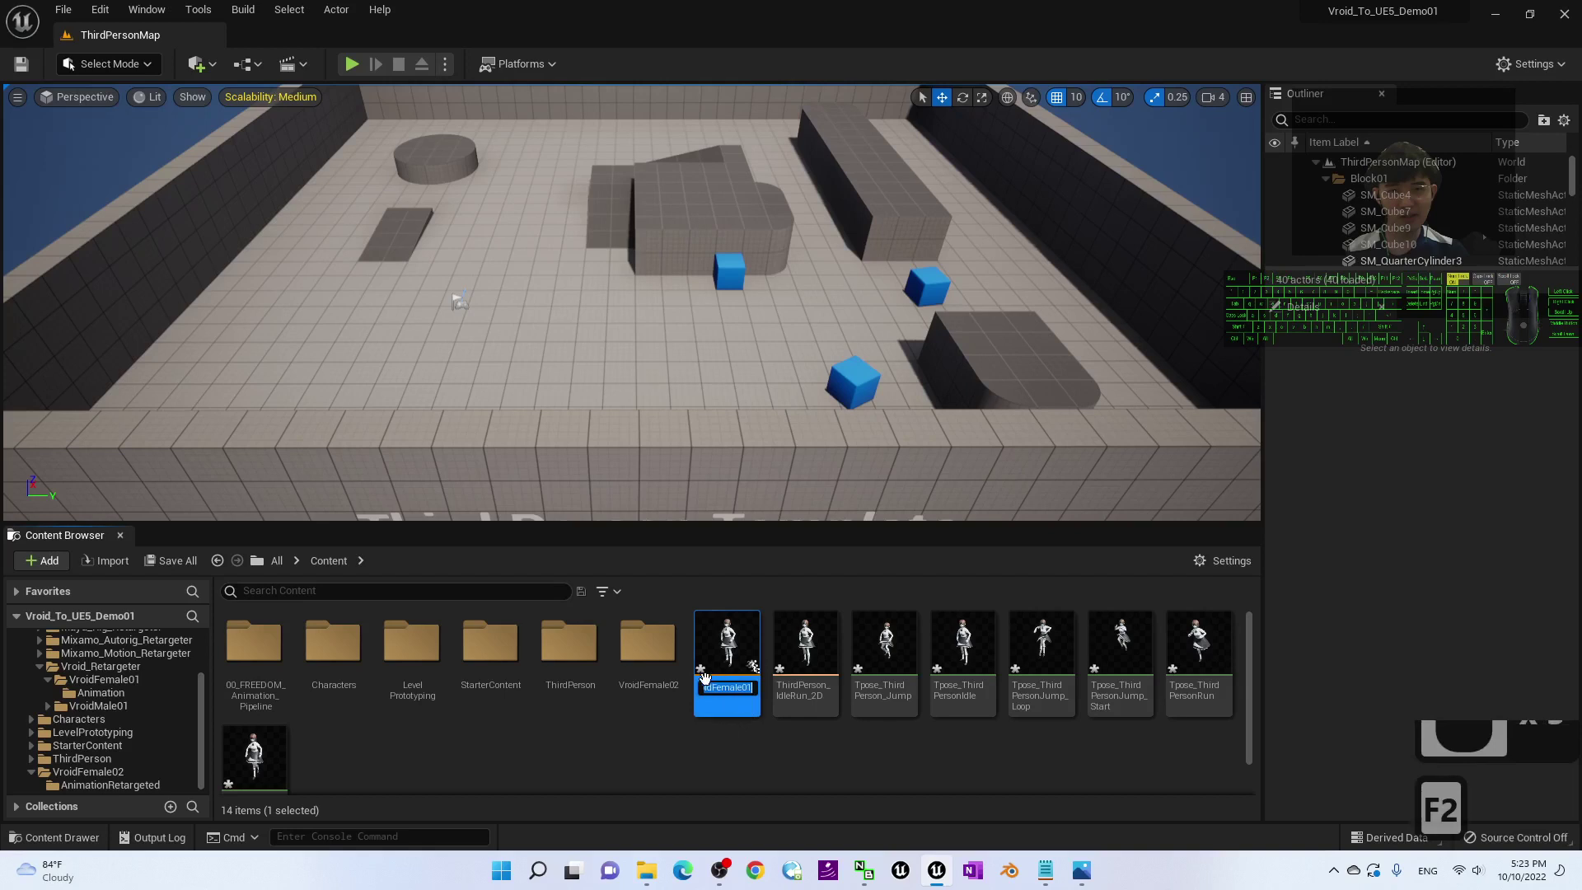
pyautogui.click(748, 690)
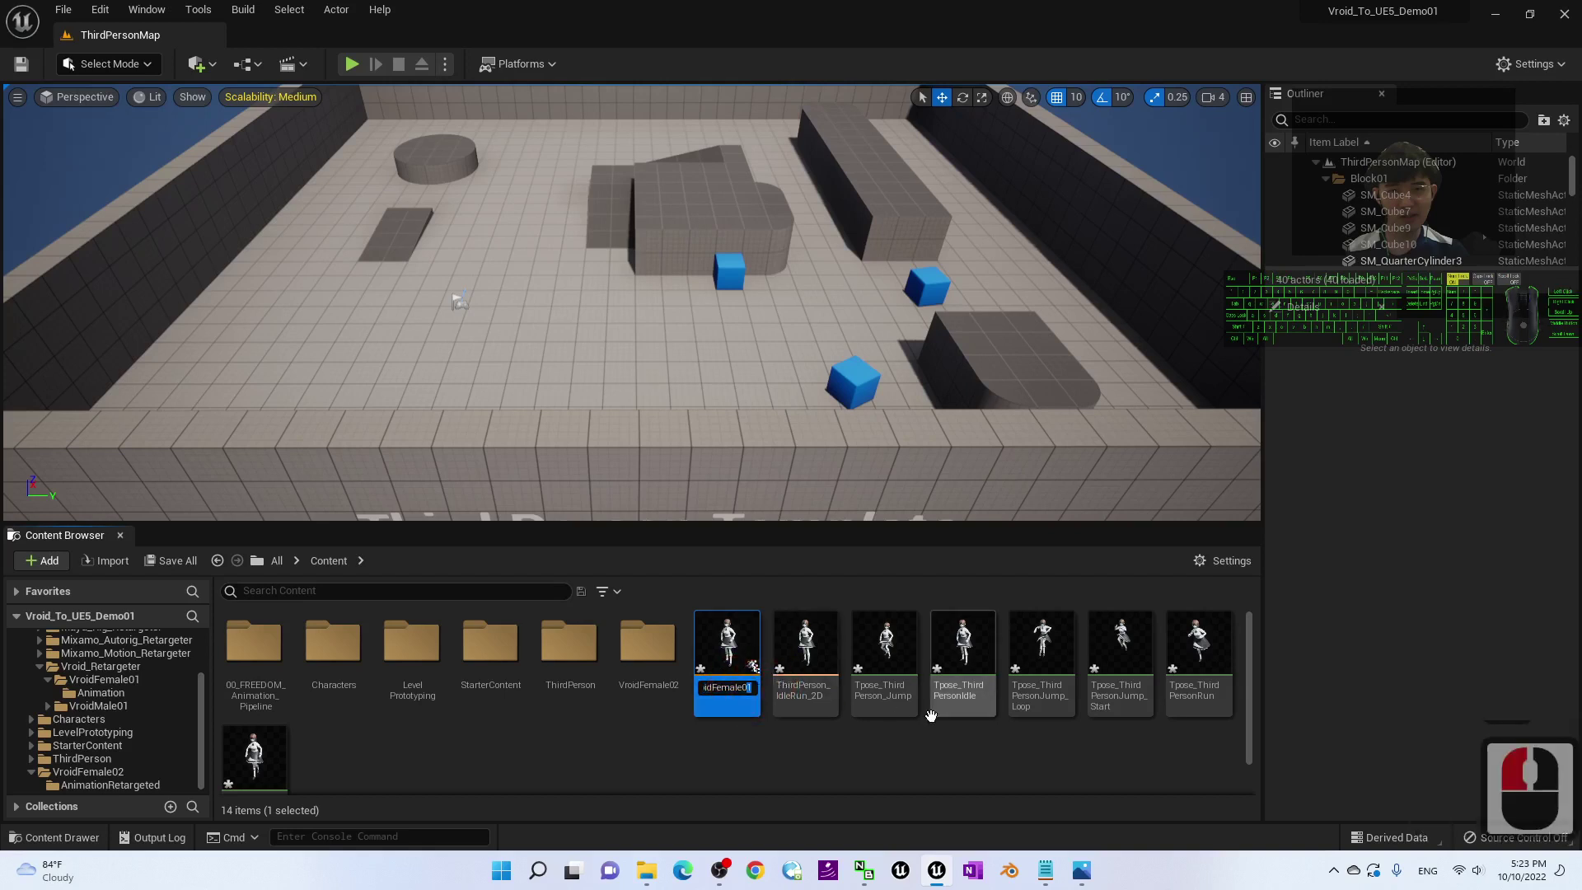
pyautogui.write('2')
pyautogui.press('Return')
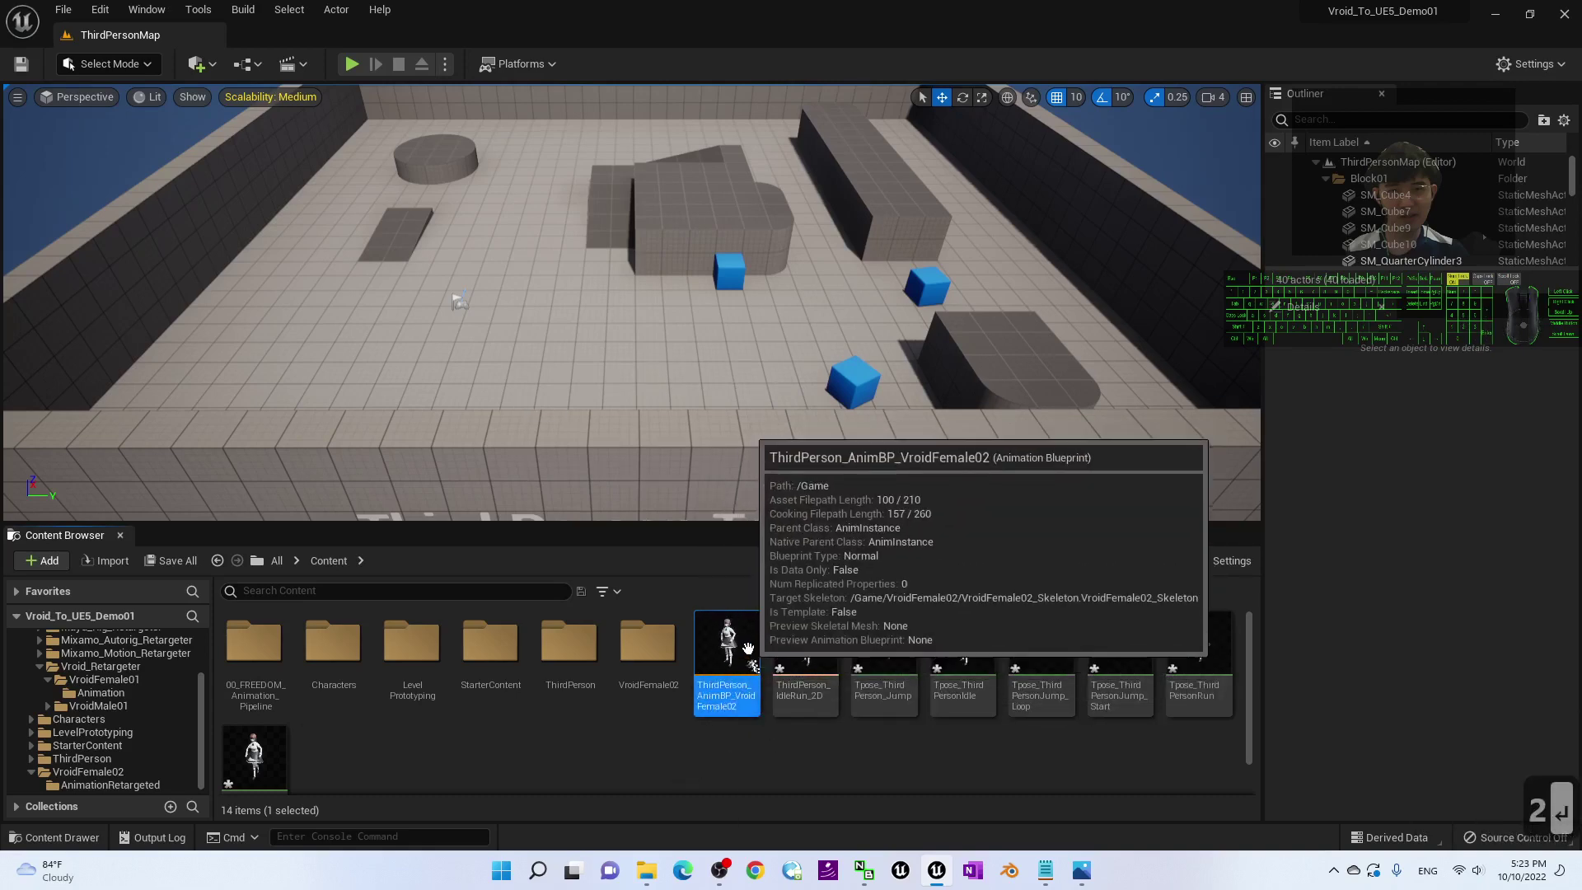
# - Move the animation blueprint, the IdleRun blend space and all Tpose_ThirdPerson animations from Content into VroidFemale02's AnimationRetargeted folder
pyautogui.click(765, 706)
pyautogui.click(758, 681)
pyautogui.scroll(-4, 734, 713)
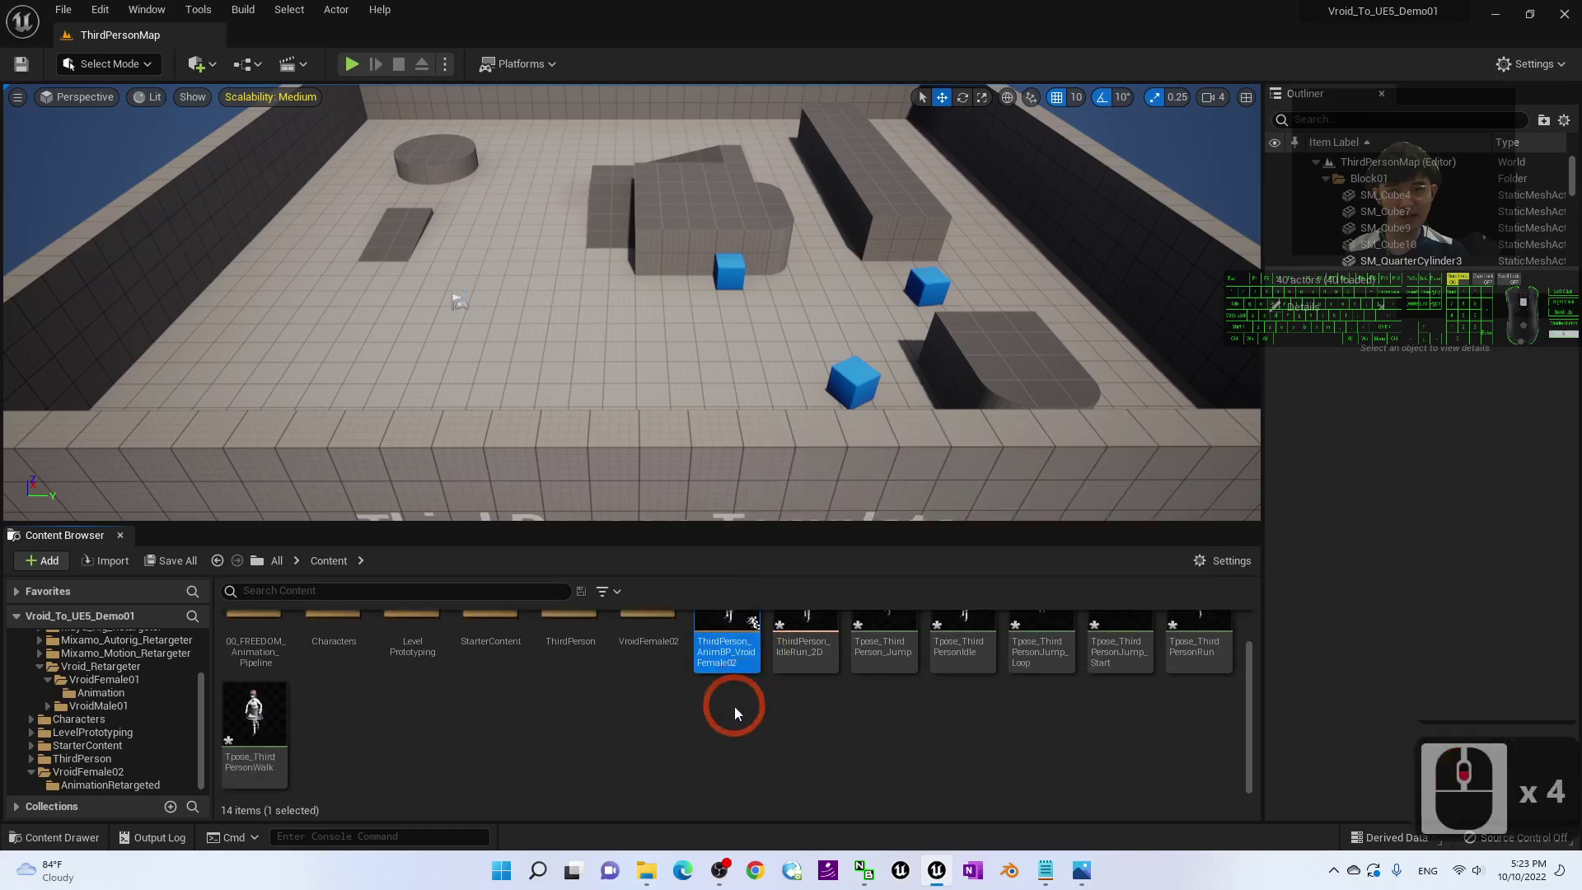
pyautogui.keyDown('shift'); pyautogui.click(240, 705); pyautogui.keyUp('shift')
pyautogui.moveTo(240, 705); pyautogui.dragTo(109, 790)
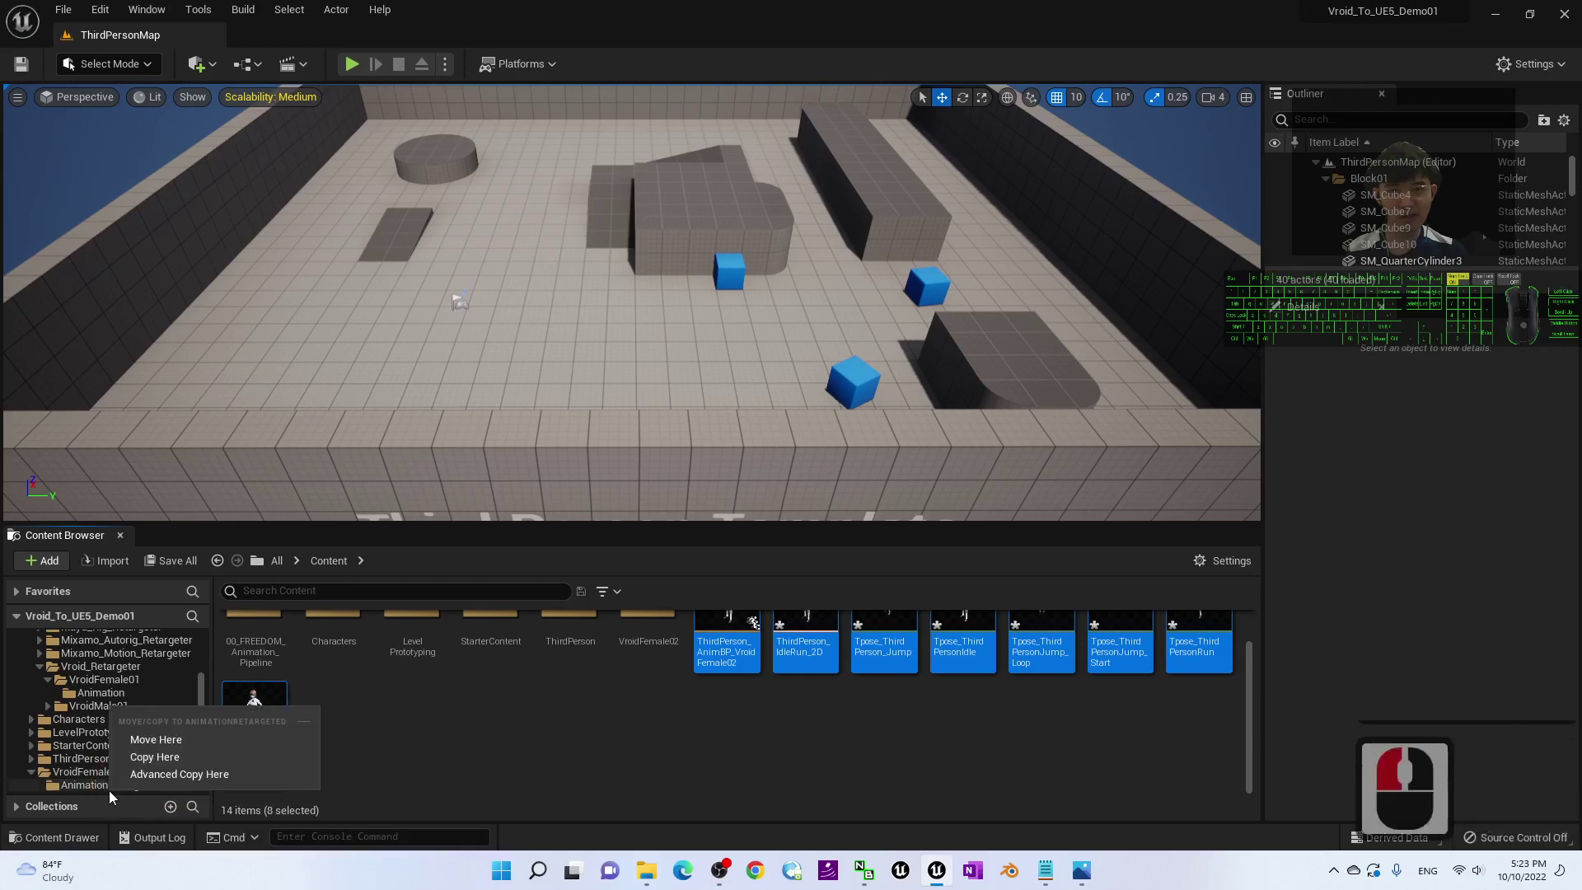
pyautogui.click(186, 740)
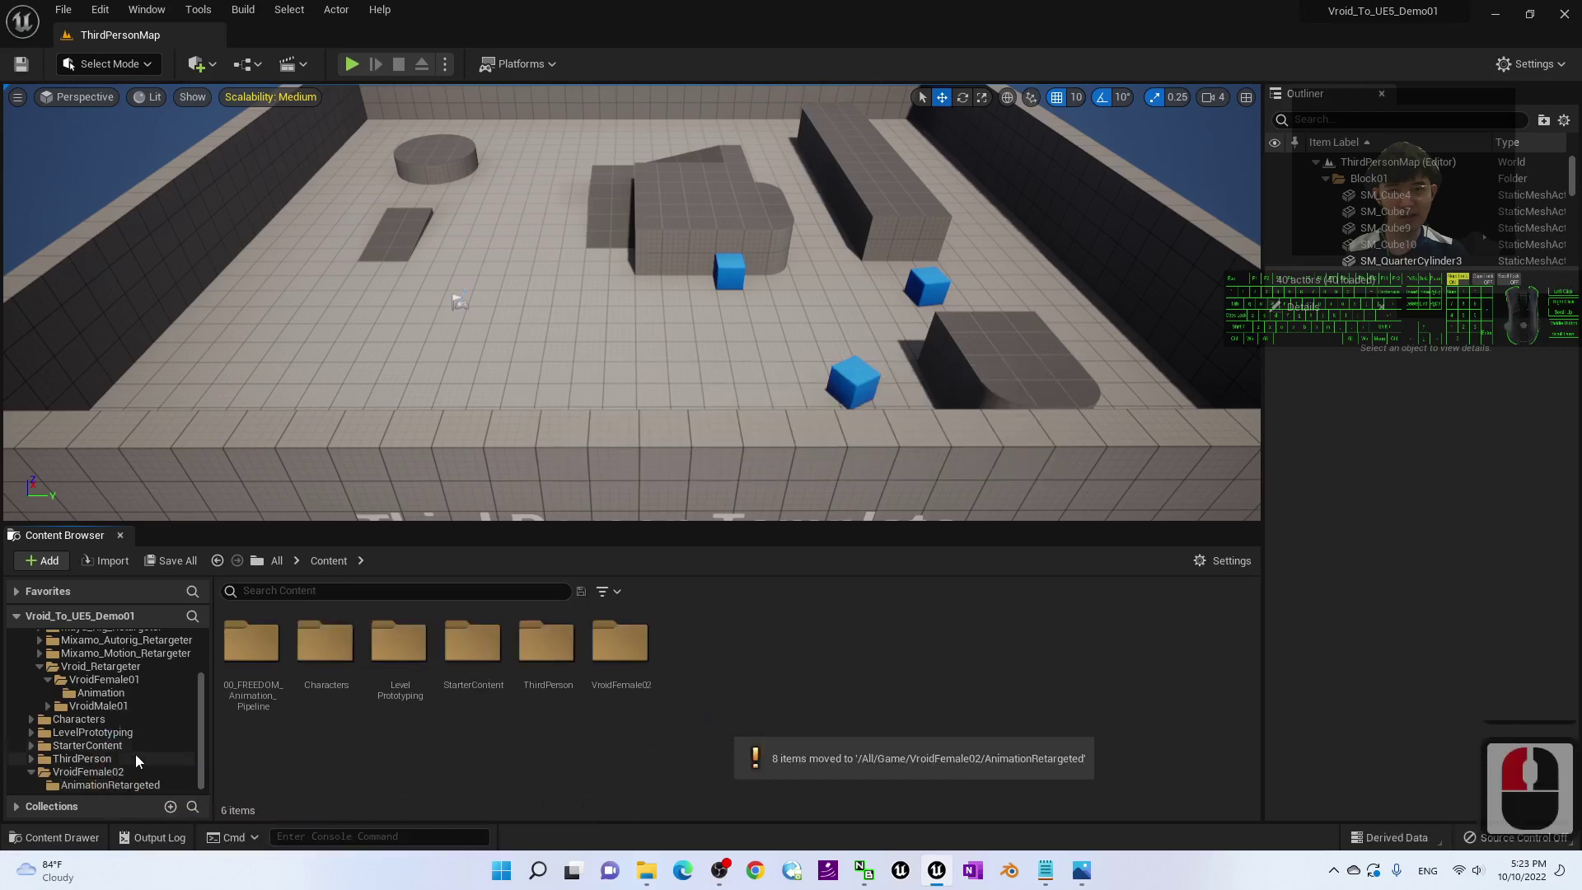
# - Check the moved assets in the AnimationRetargeted folder and the character's skeletal mesh, physics asset and skeleton in VroidFemale02
pyautogui.click(88, 771)
pyautogui.click(109, 785)
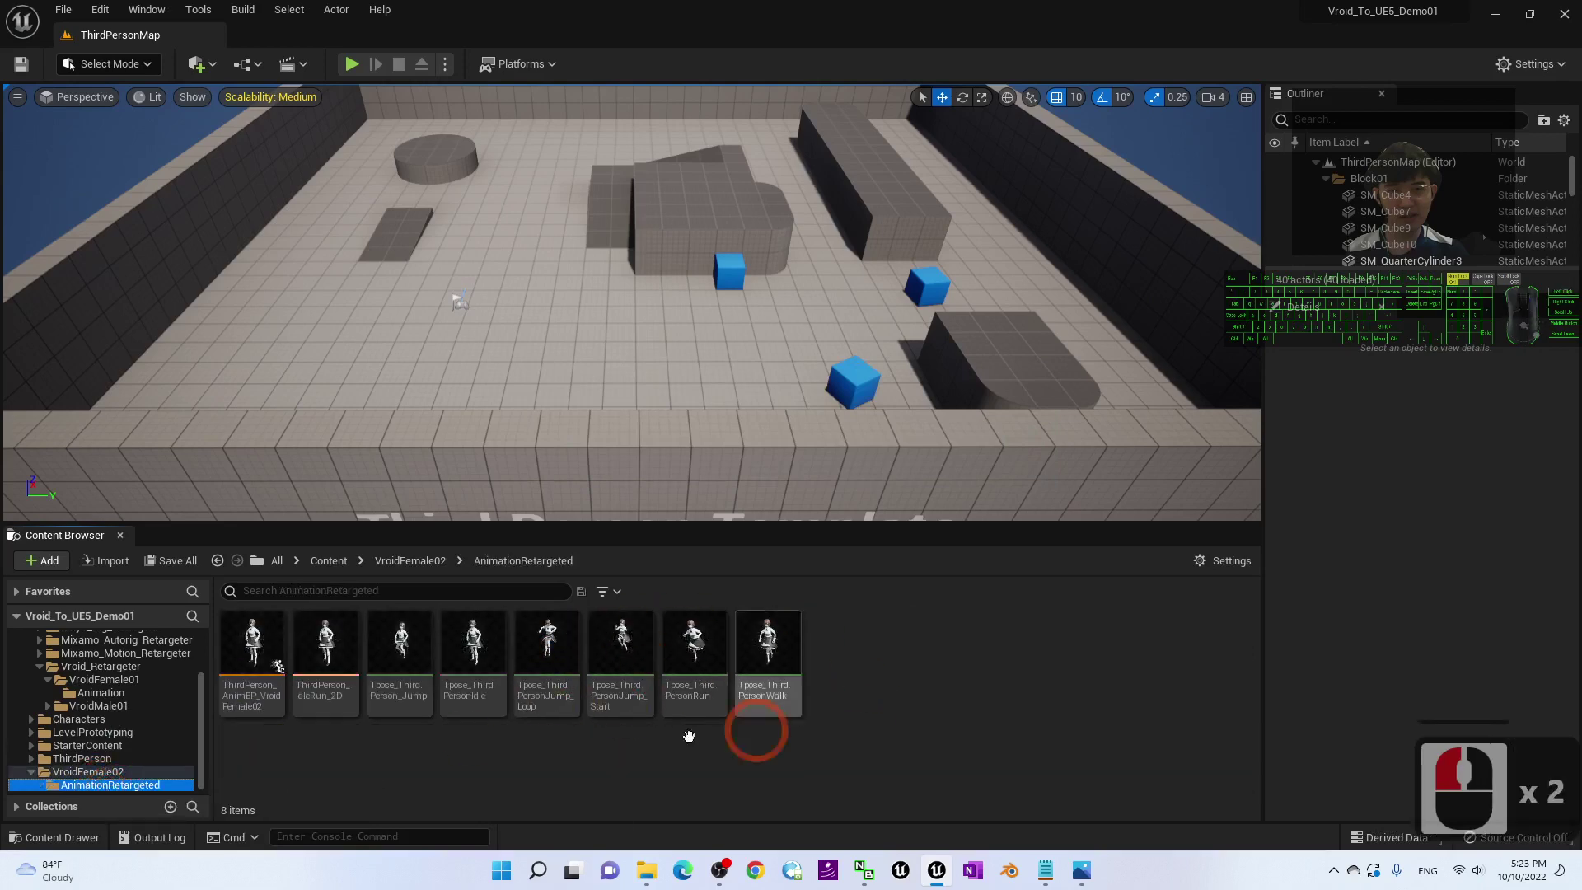
pyautogui.click(420, 562)
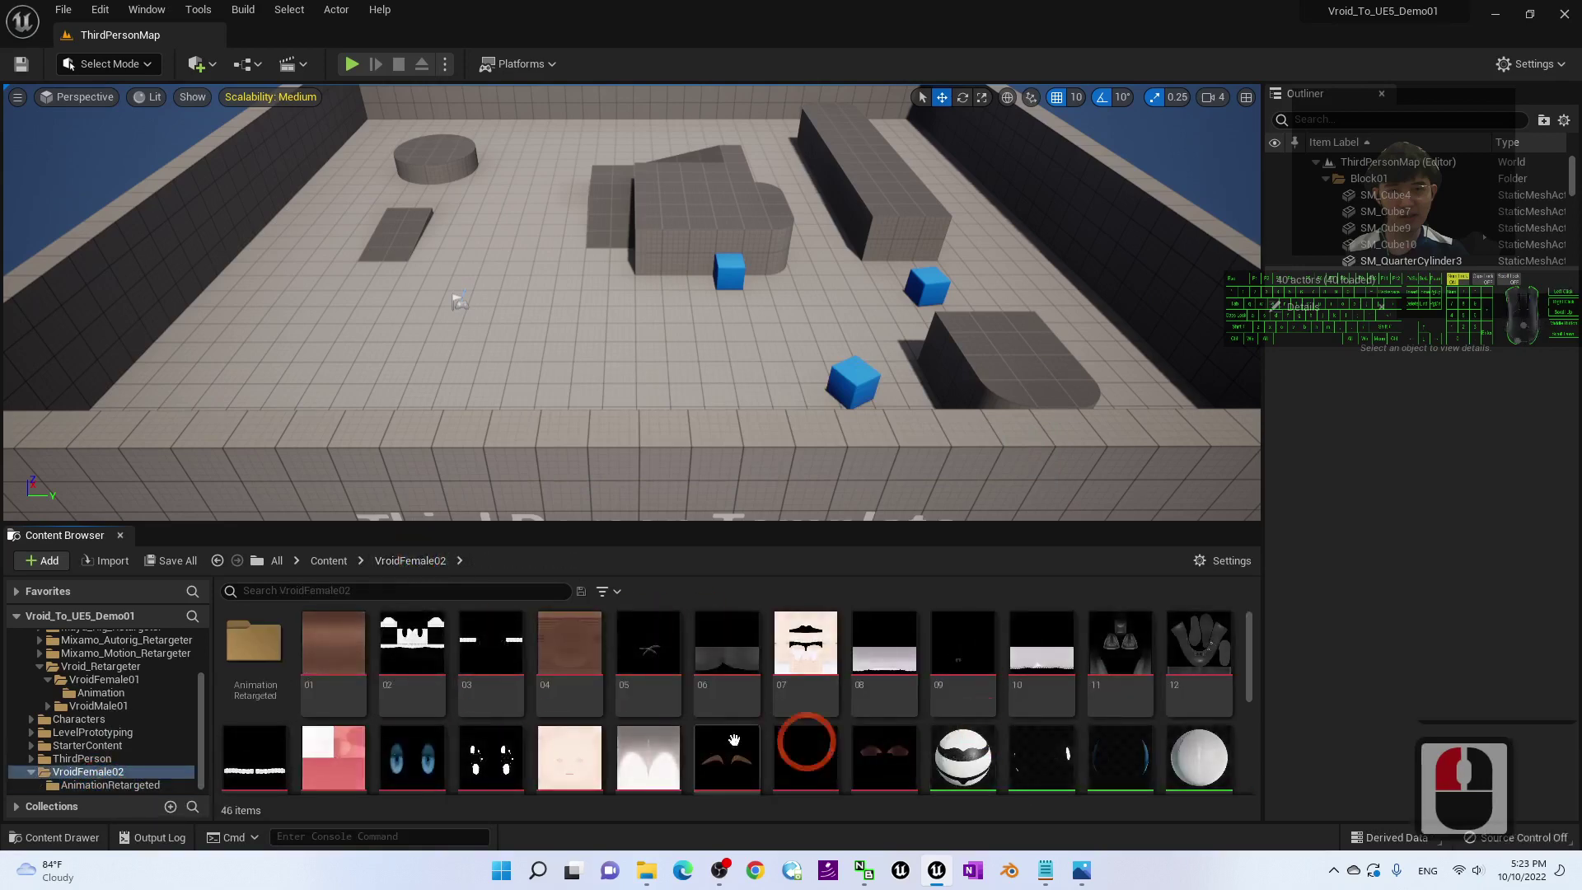
pyautogui.scroll(-14, 1011, 710)
pyautogui.scroll(9, 946, 725)
pyautogui.scroll(10, 946, 725)
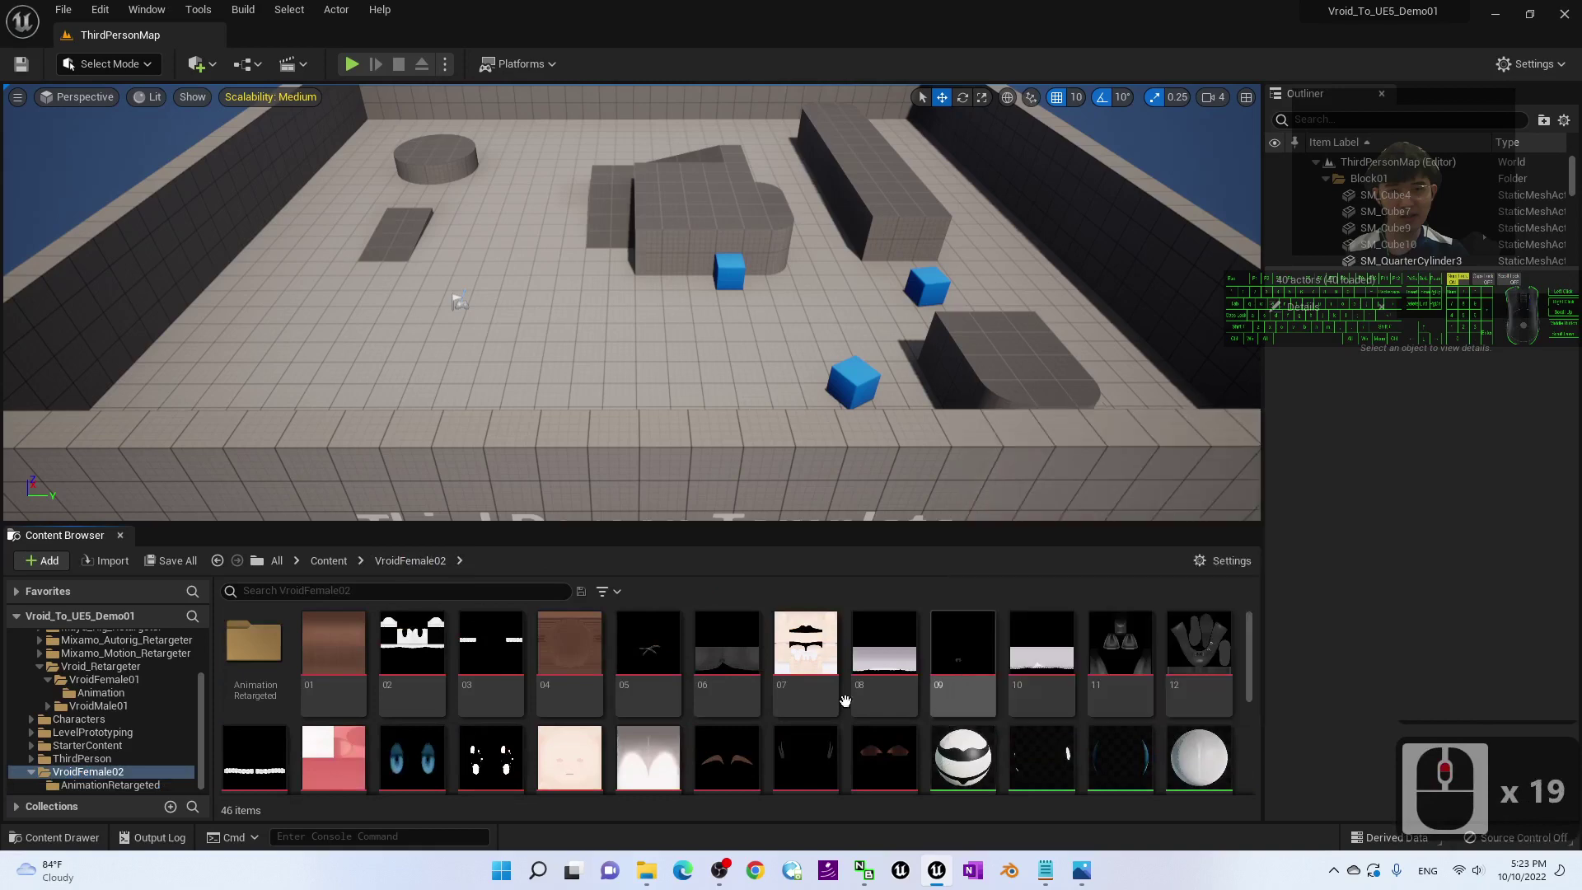
pyautogui.scroll(-15, 946, 714)
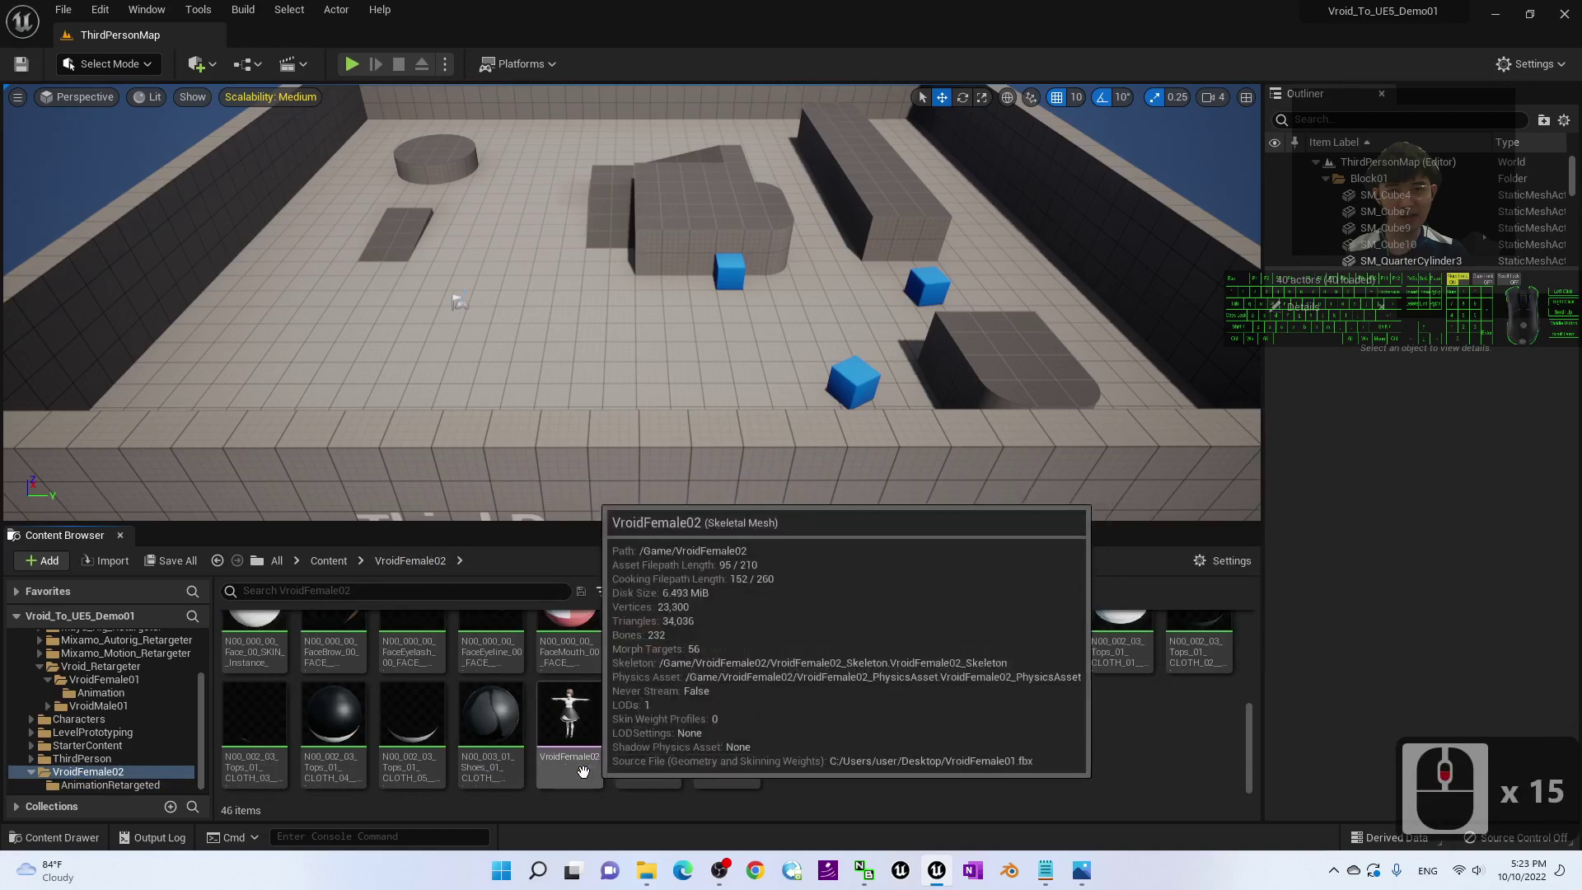
pyautogui.click(1002, 758)
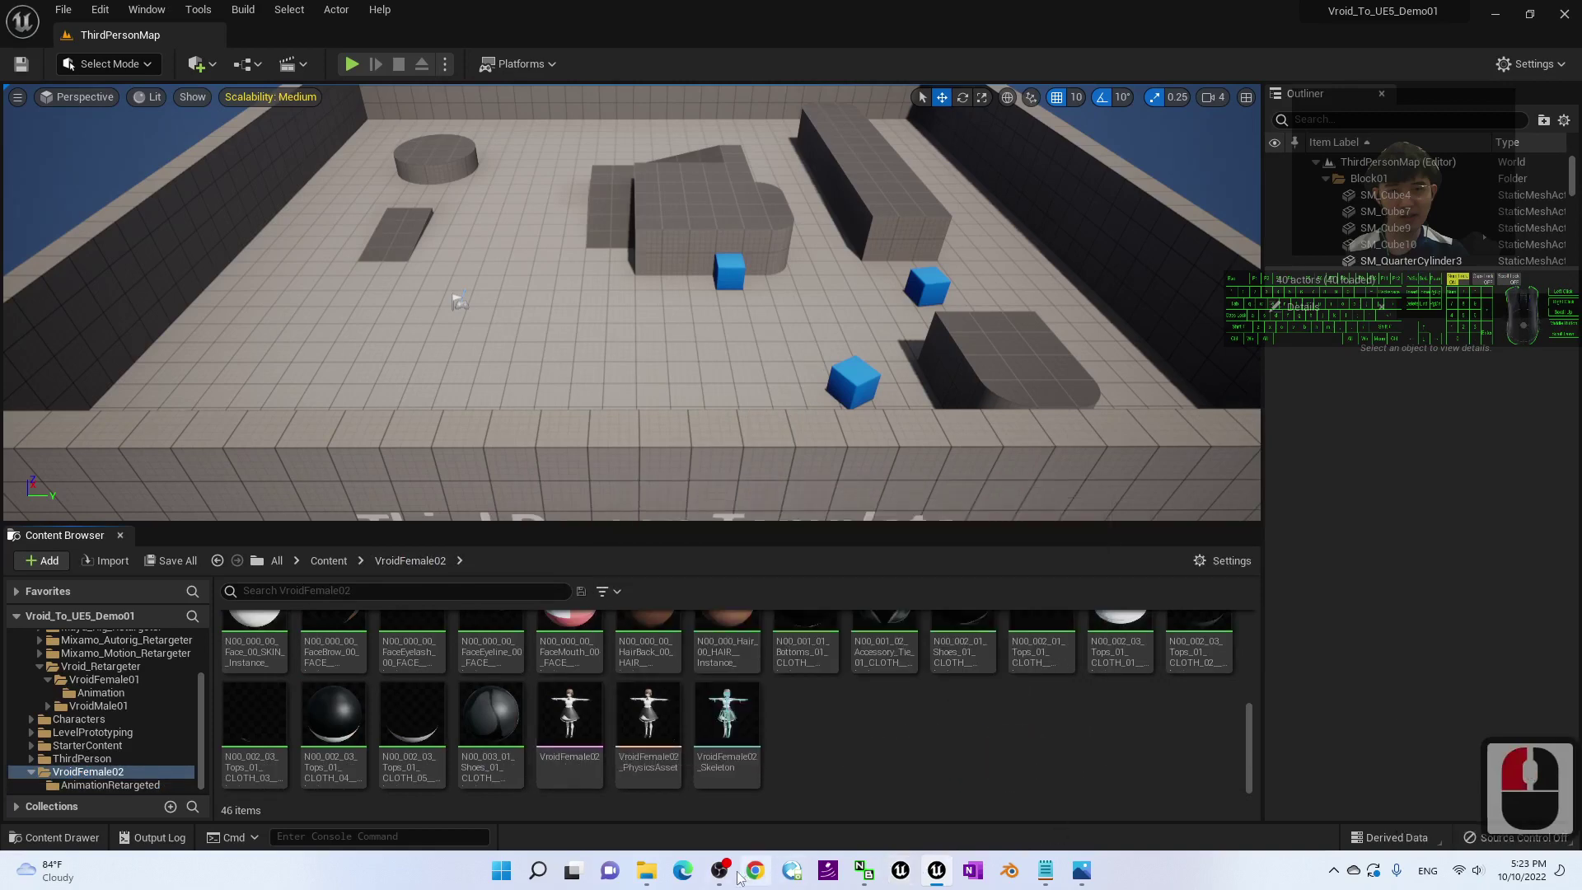
# - View the cover.jpg image in the photo viewer, and return to the Unreal Editor
pyautogui.click(1080, 871)
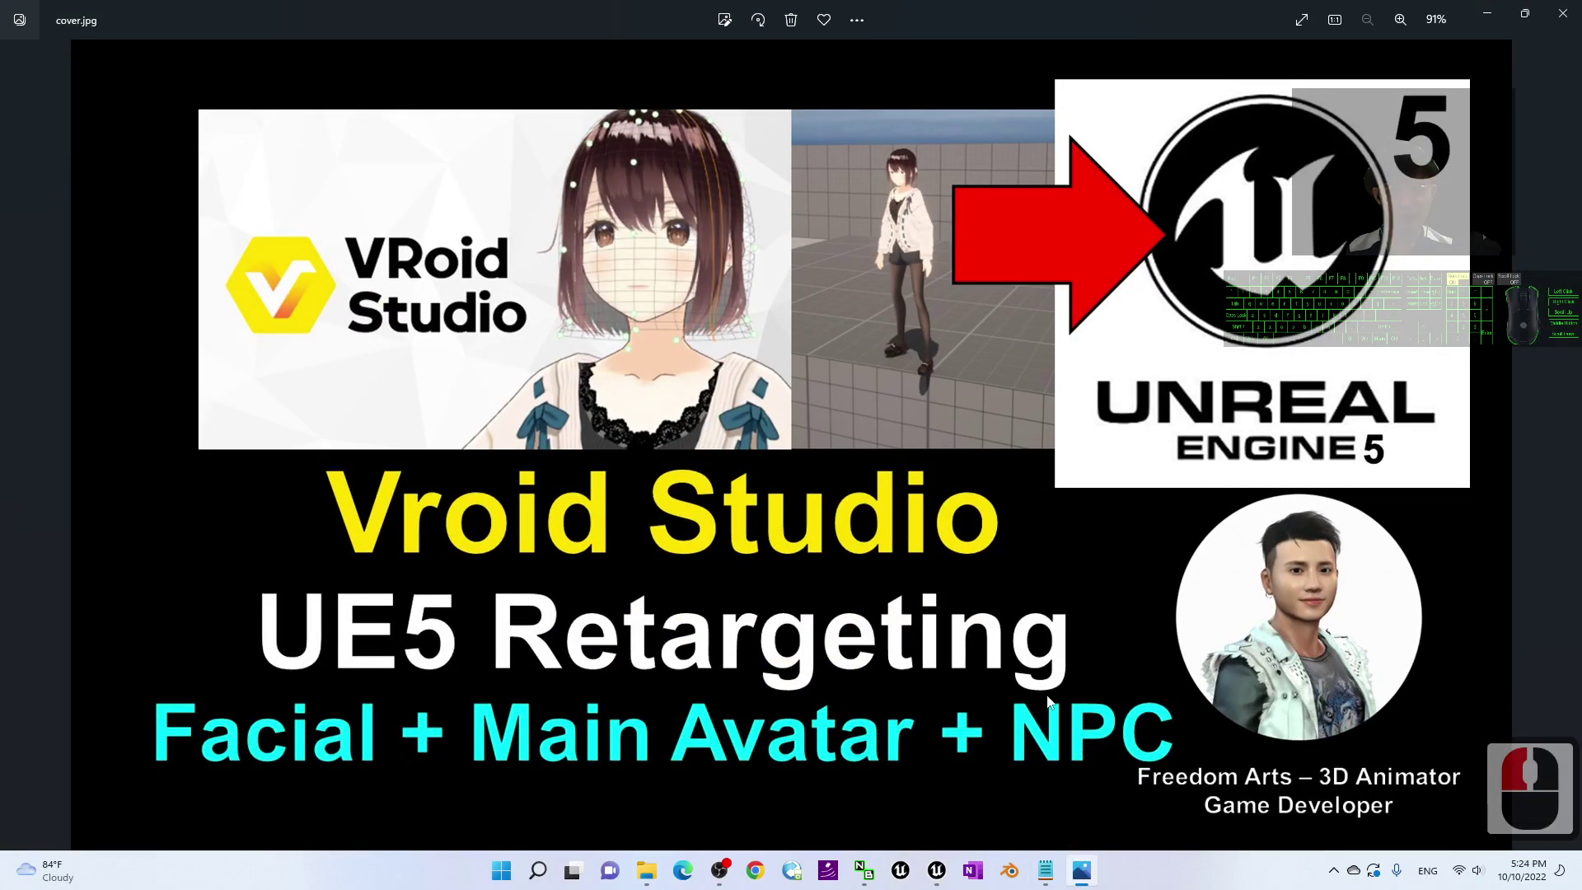
pyautogui.click(1485, 20)
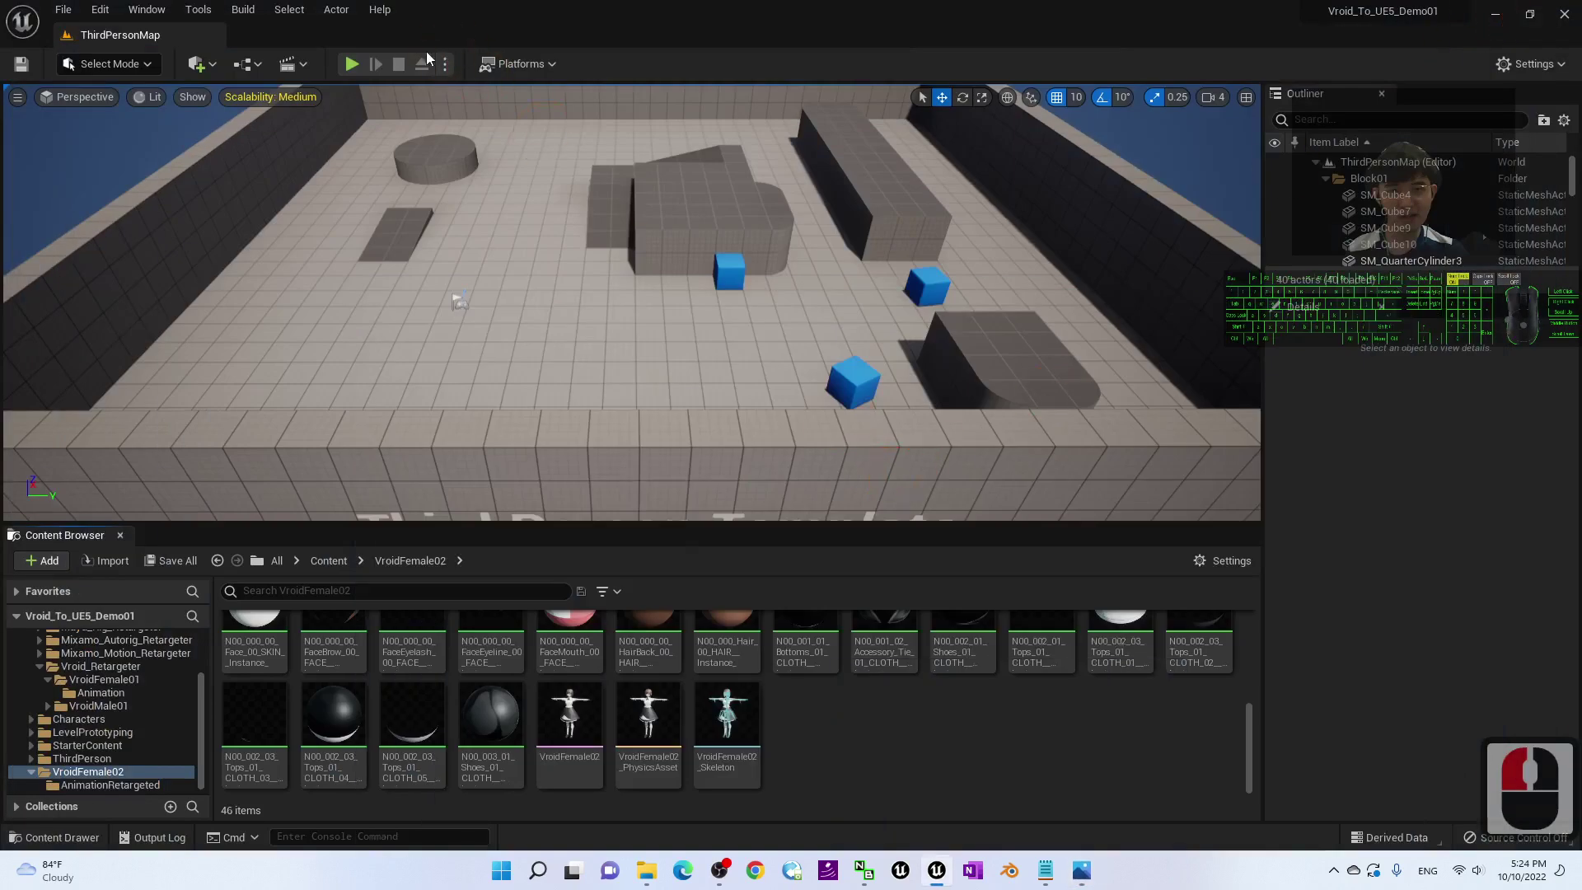
# - Play ThirdPersonMap, run and jump around with the default mannequin, and stop the play session
pyautogui.click(352, 63)
pyautogui.doubleClick(734, 318)
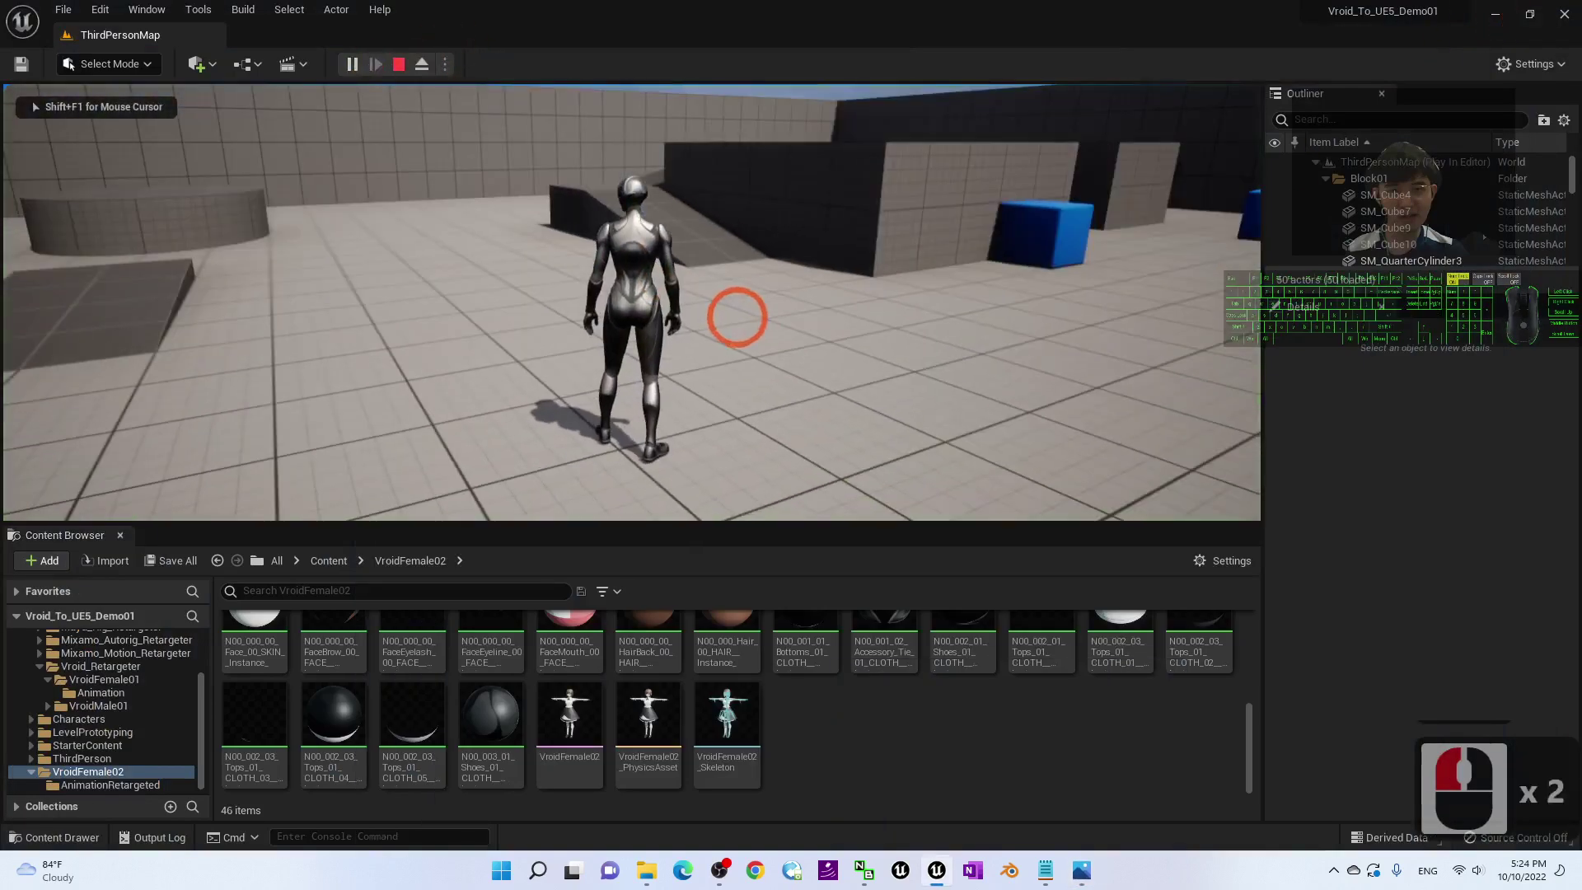
pyautogui.press('w')
pyautogui.press('s')
pyautogui.press('w')
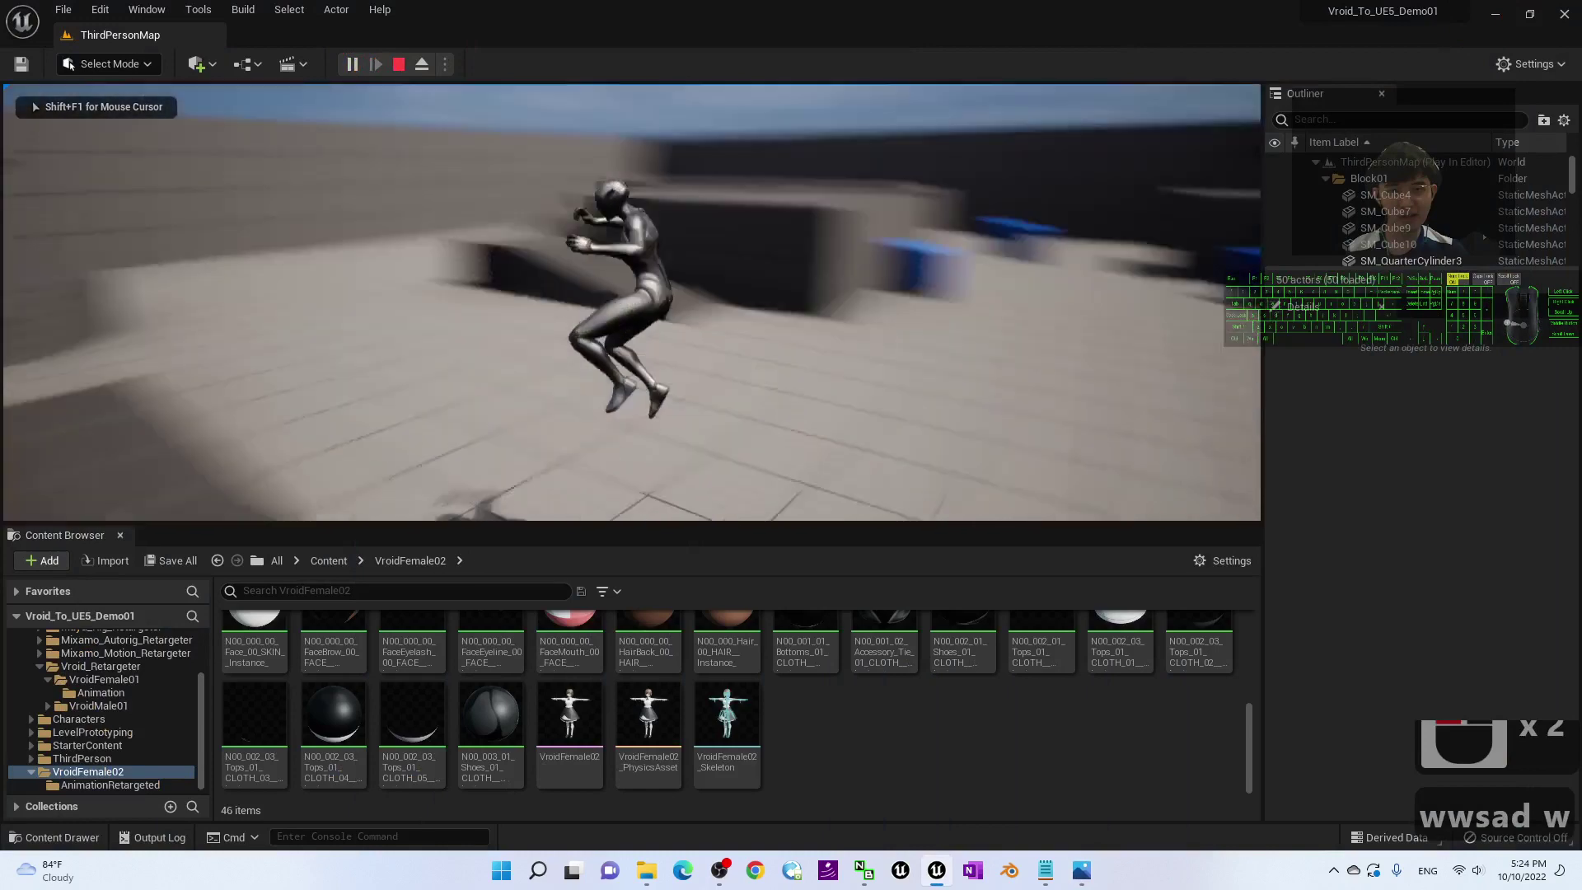
pyautogui.press('a')
pyautogui.press('space')
pyautogui.press('d')
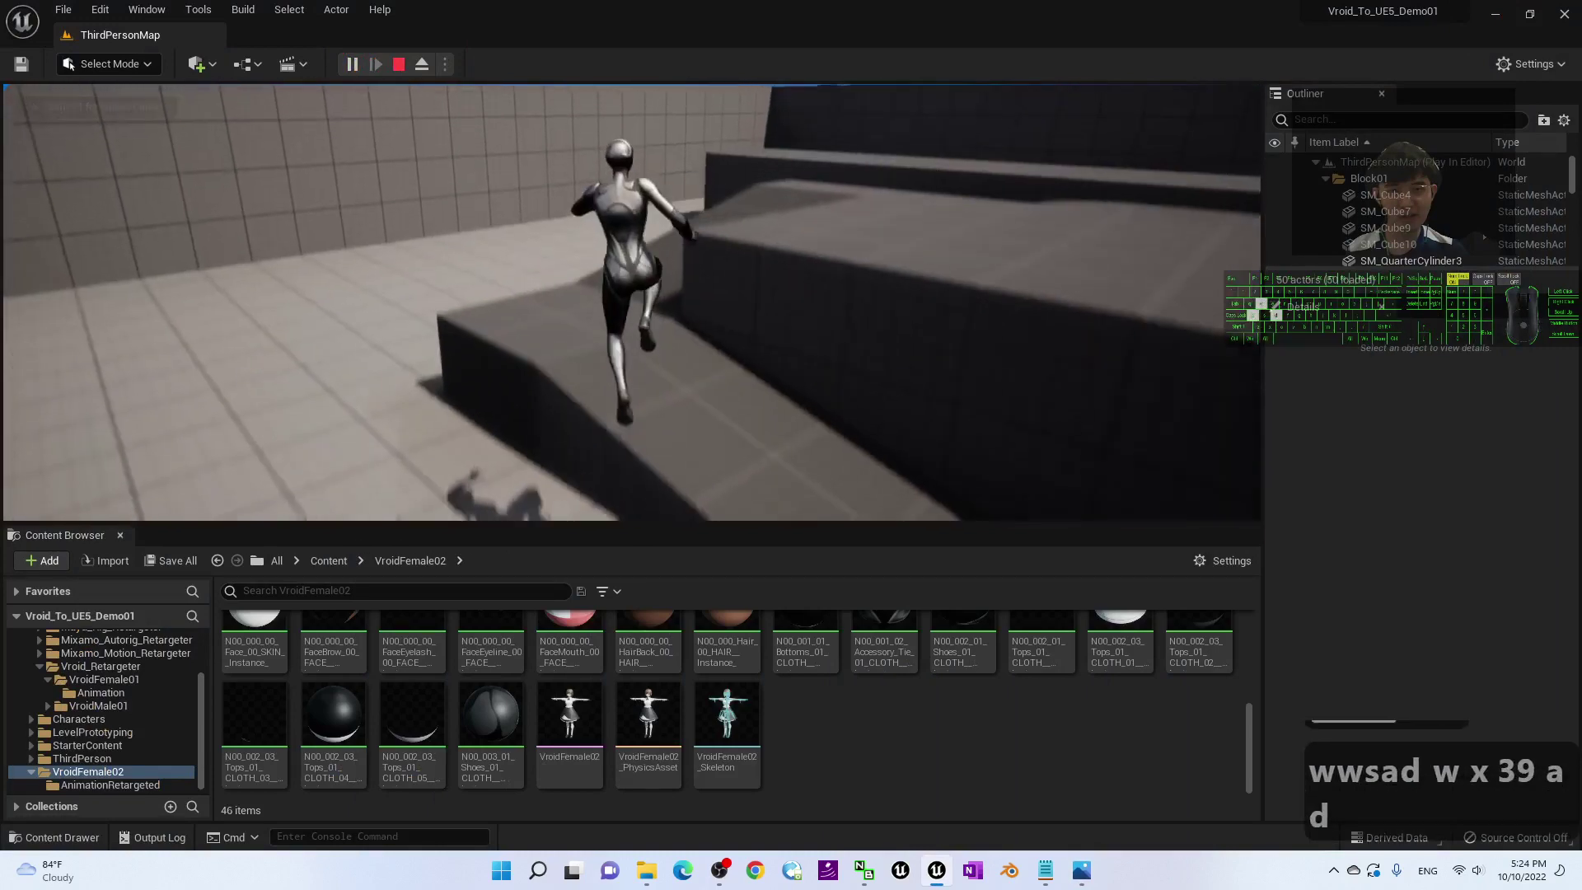
pyautogui.press('d')
pyautogui.press('s')
pyautogui.press('space')
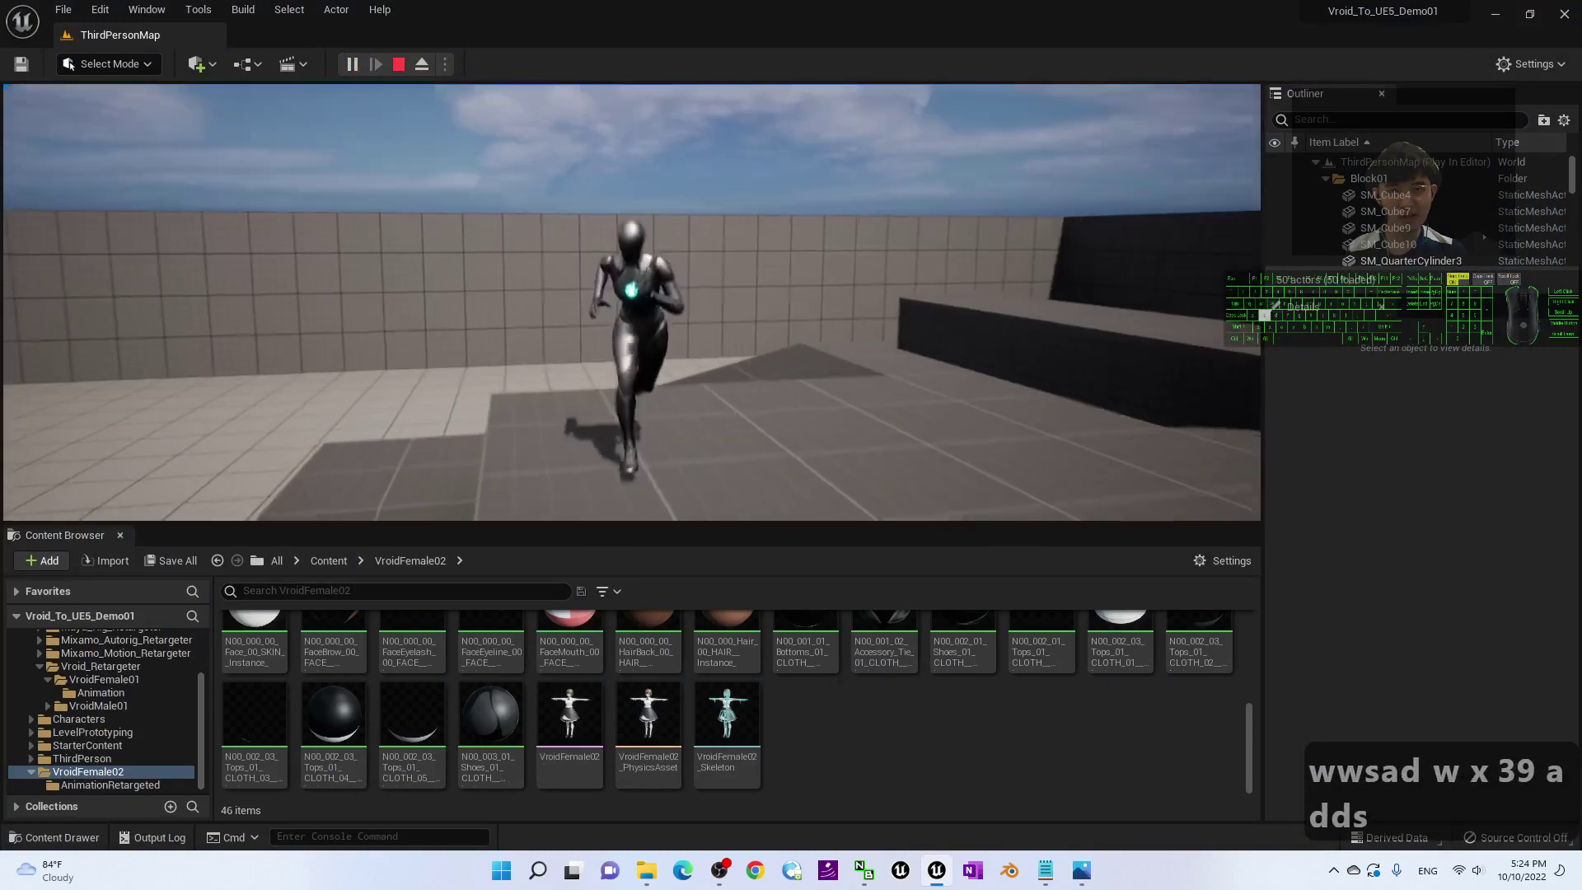
pyautogui.press('Escape')
pyautogui.scroll(-16, 595, 354)
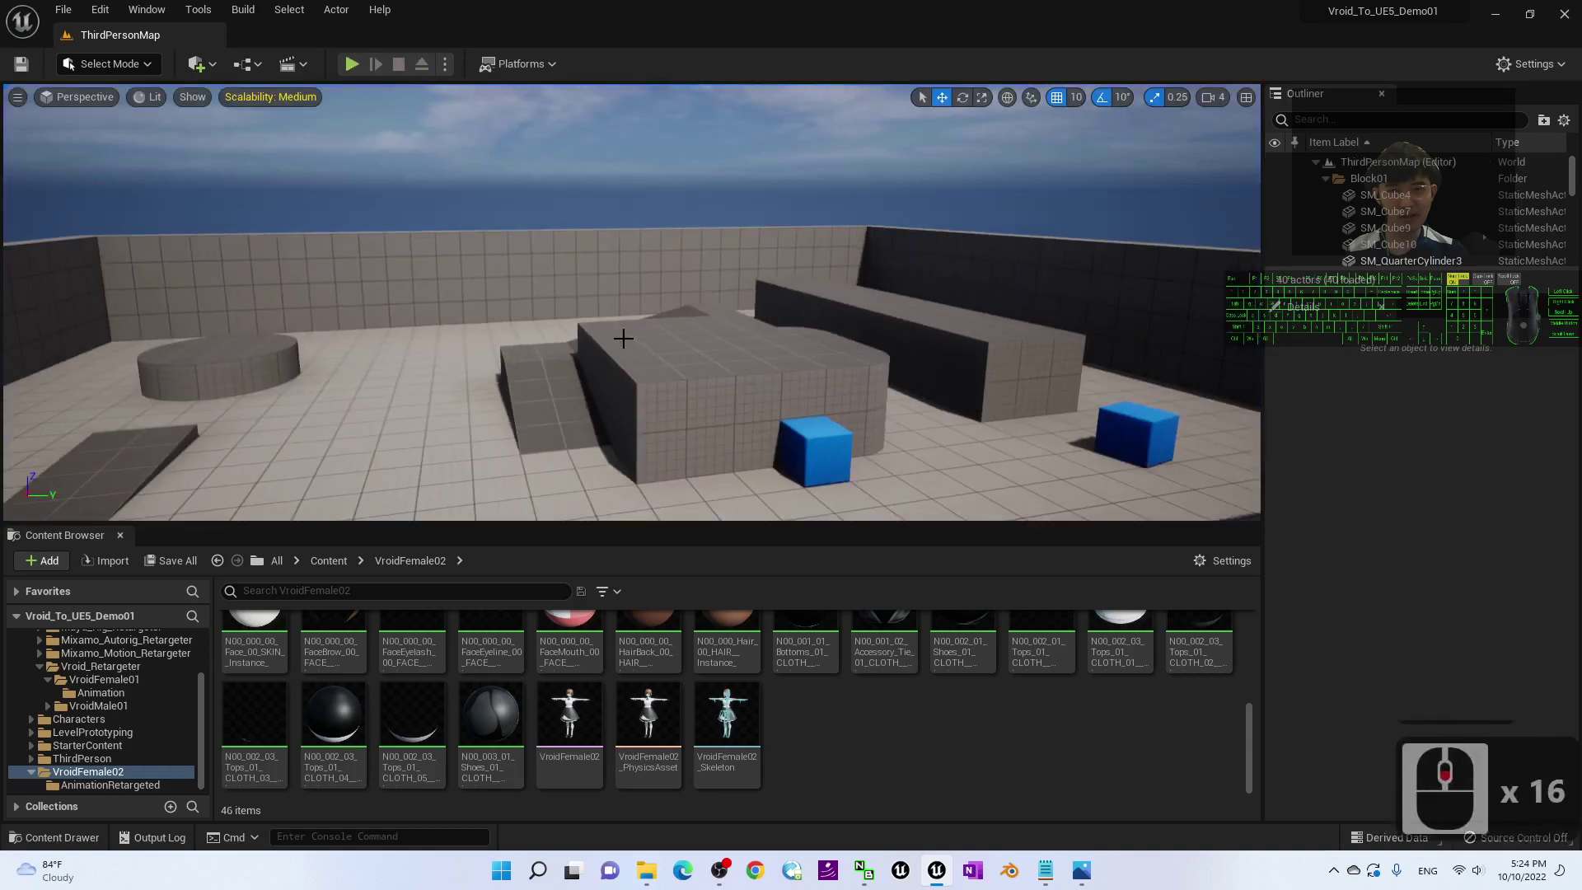
pyautogui.press('a')
pyautogui.moveTo(621, 337); pyautogui.dragTo(863, 372, button='right')
pyautogui.press('w')
pyautogui.press('w')
pyautogui.press('d')
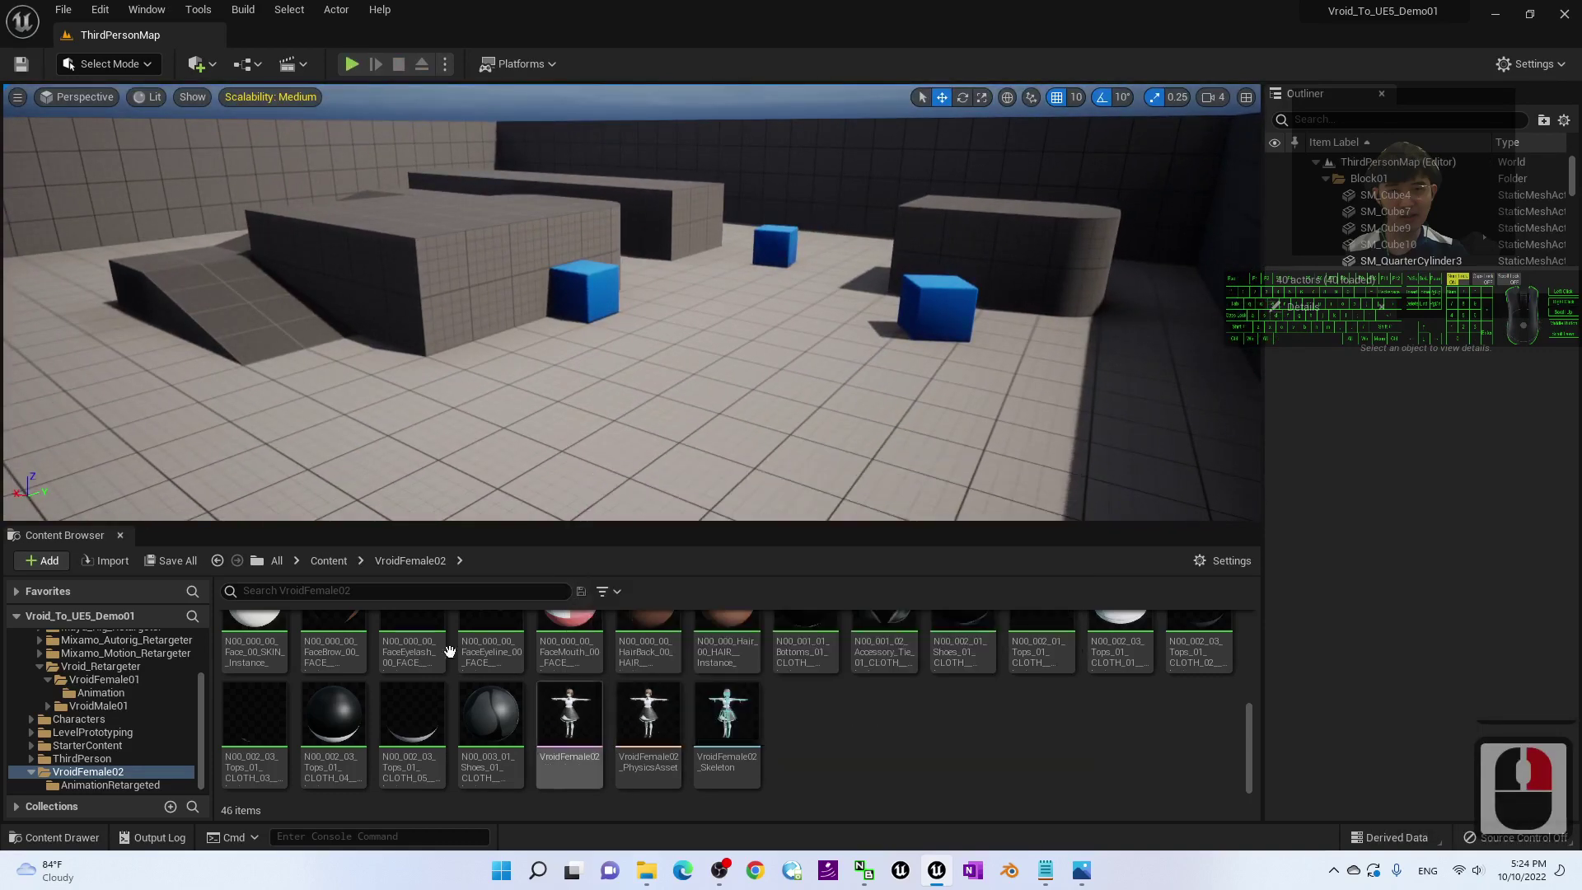
# - Open the Blueprints folder inside the ThirdPerson content folder
pyautogui.click(322, 562)
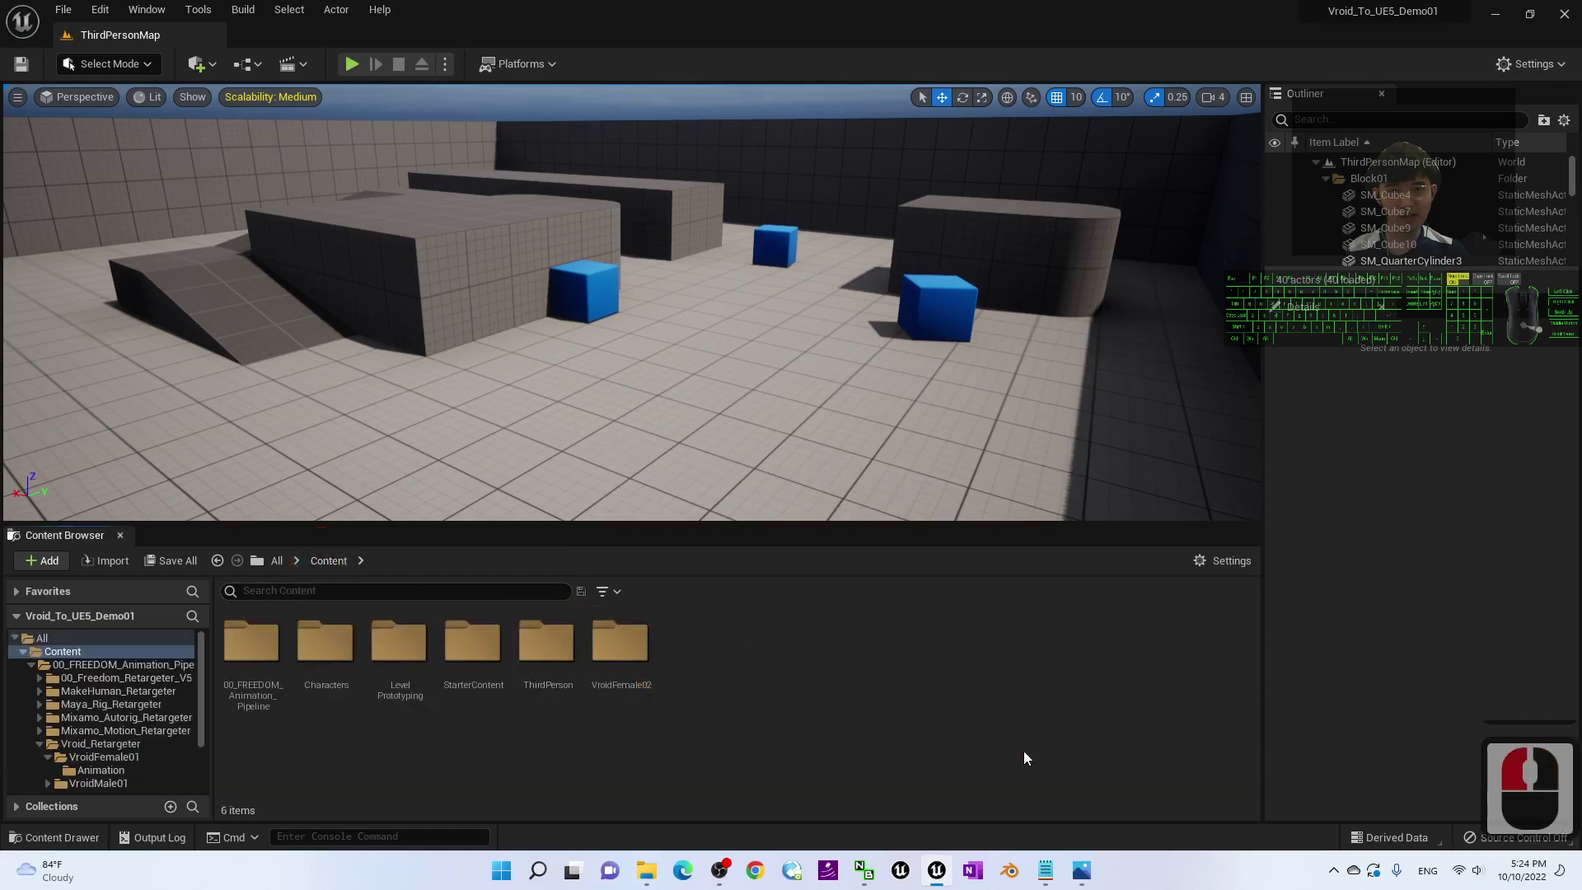
pyautogui.doubleClick(550, 650)
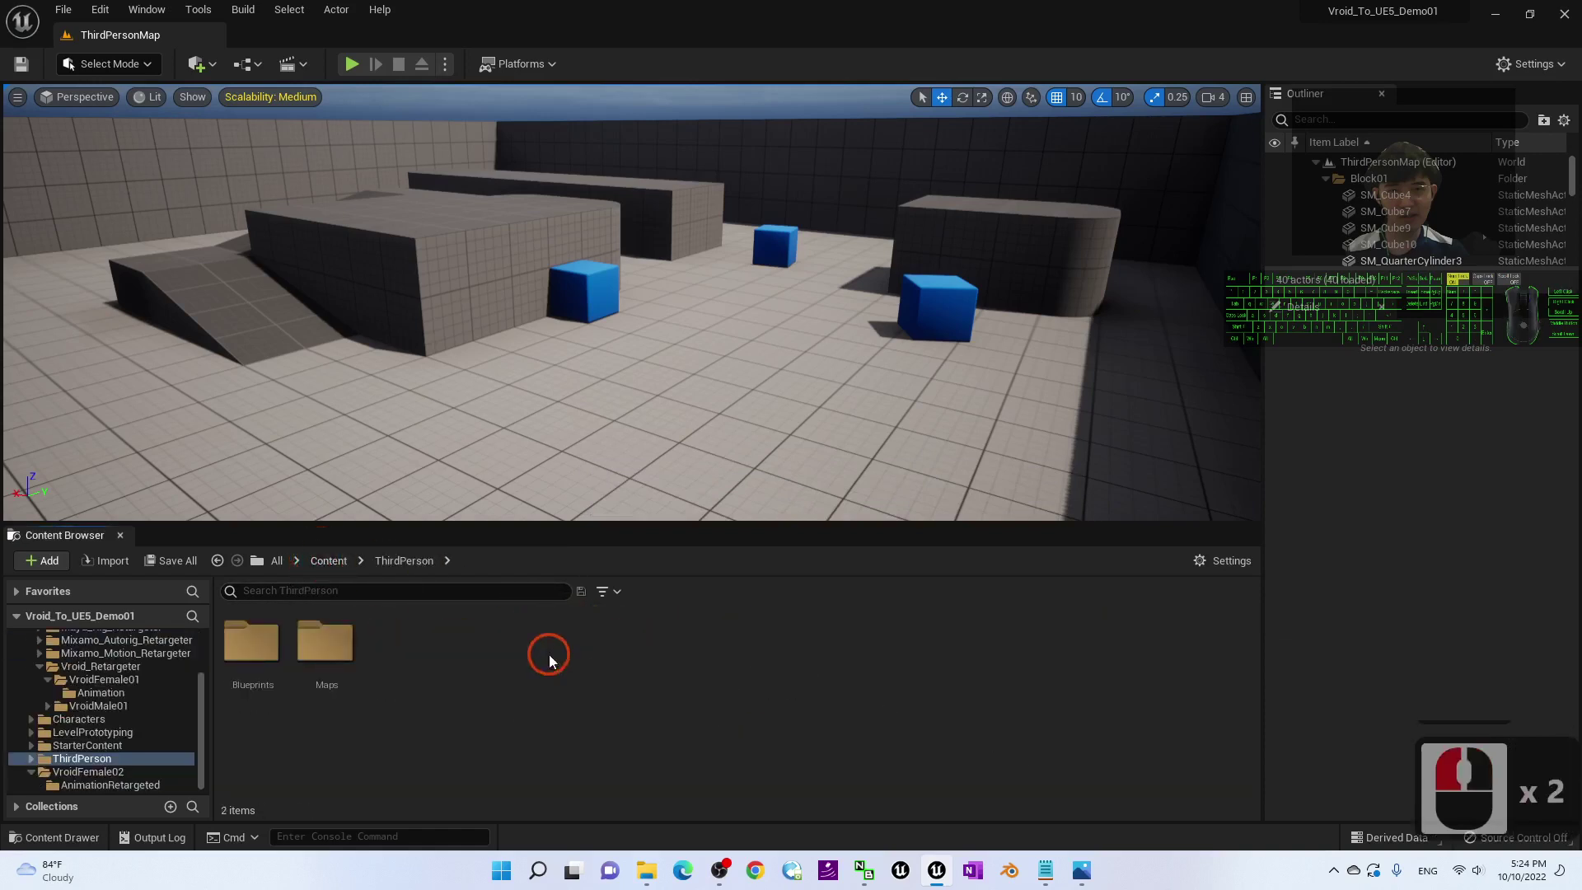
pyautogui.doubleClick(261, 652)
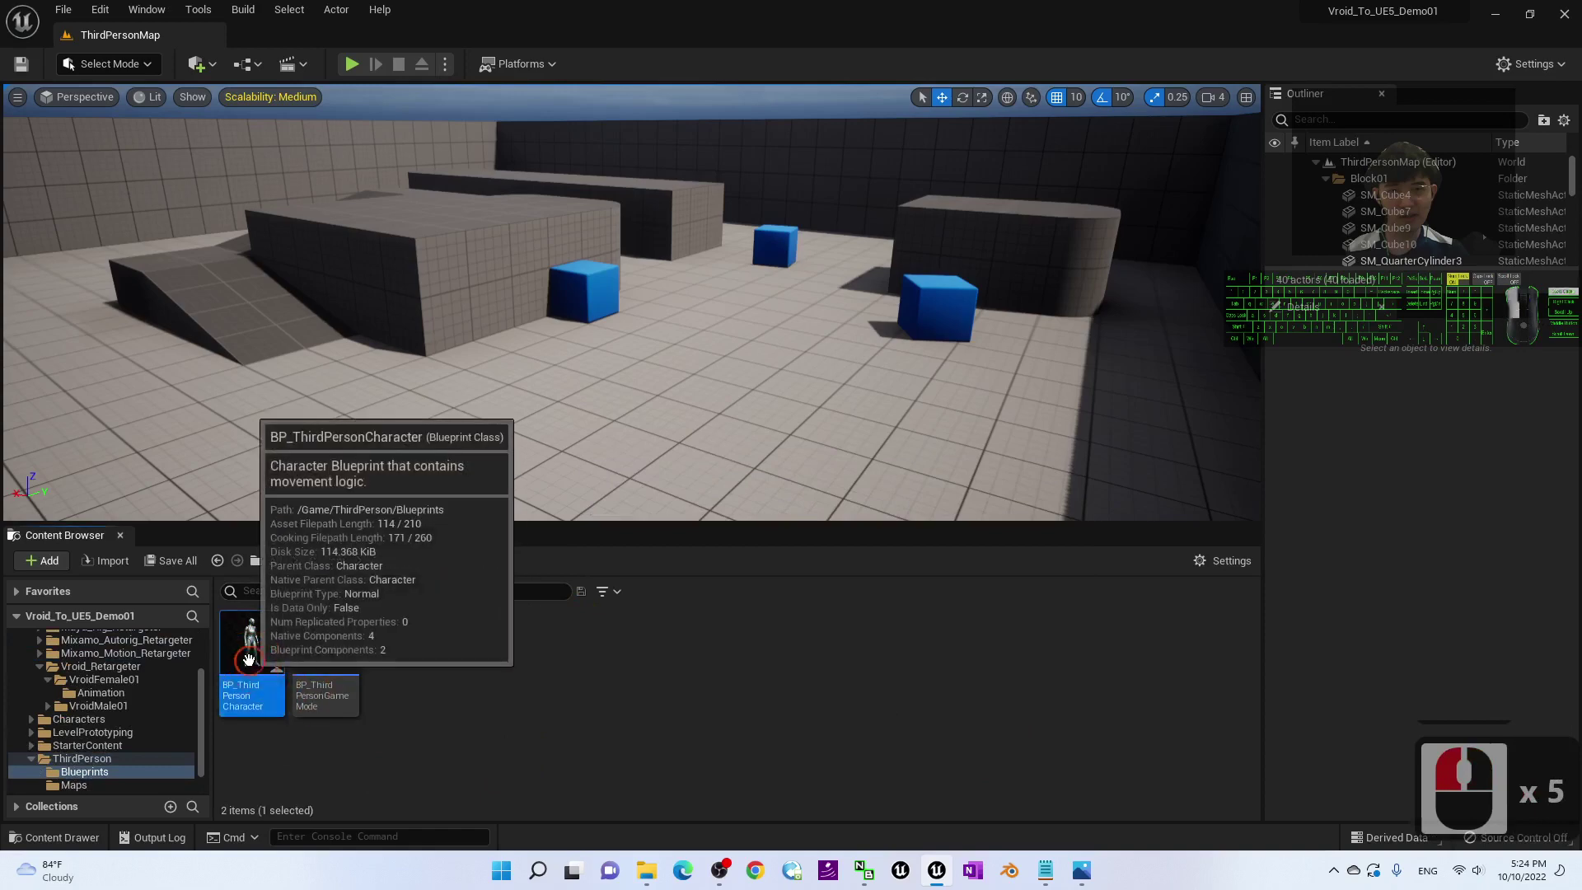
# - Duplicate the BP_ThirdPersonCharacter blueprint and name the copy BP_ThirdPersonCharacter_VroidFemale02
pyautogui.click(248, 697)
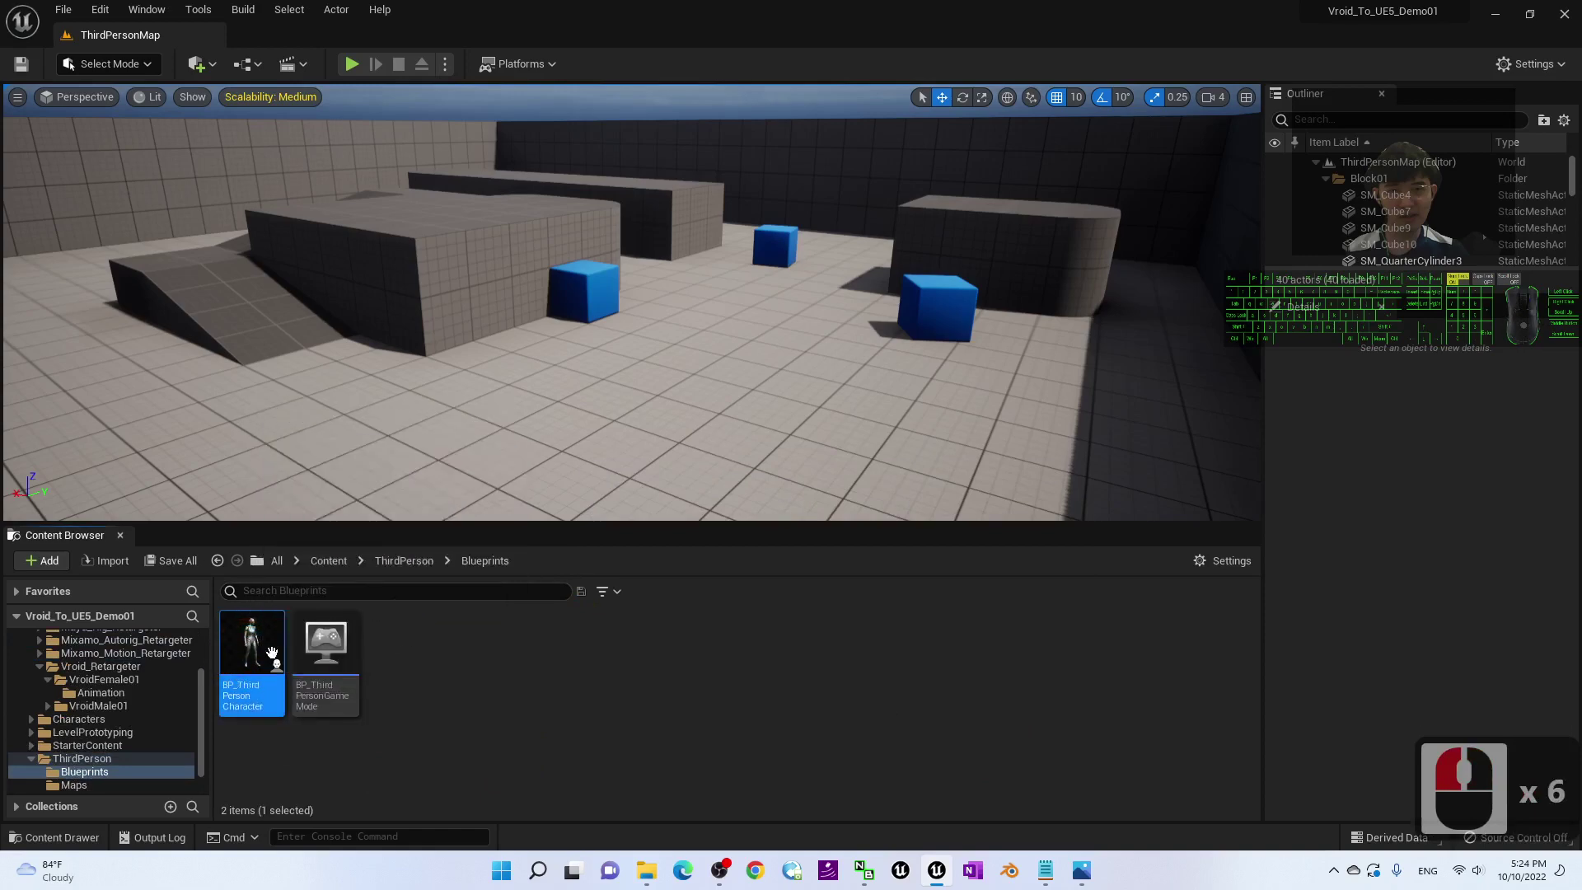
pyautogui.rightClick(248, 696)
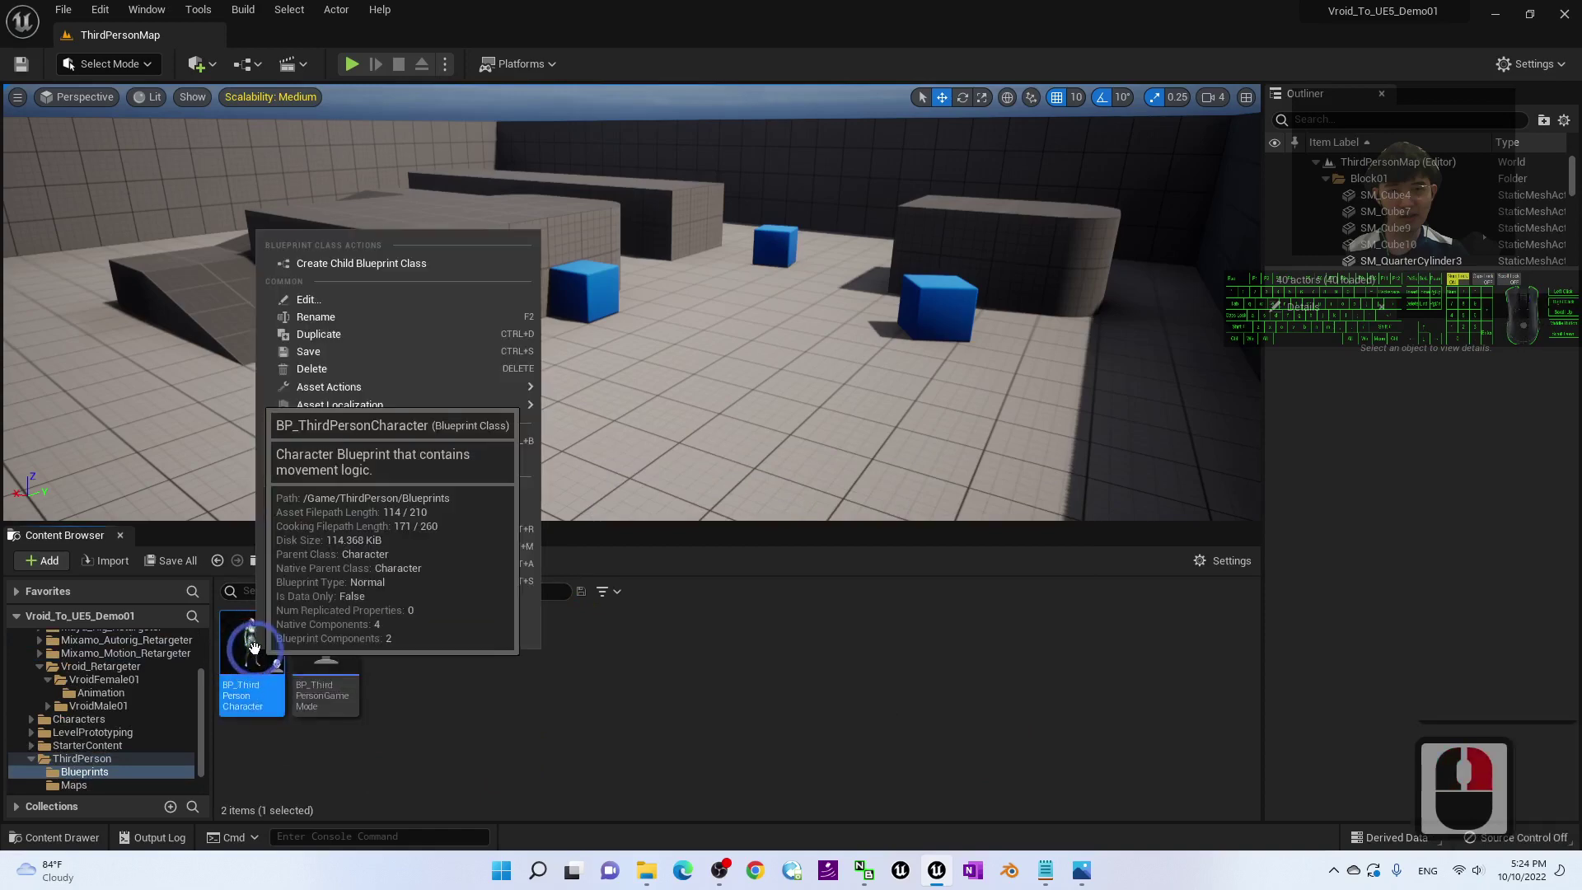
pyautogui.click(375, 343)
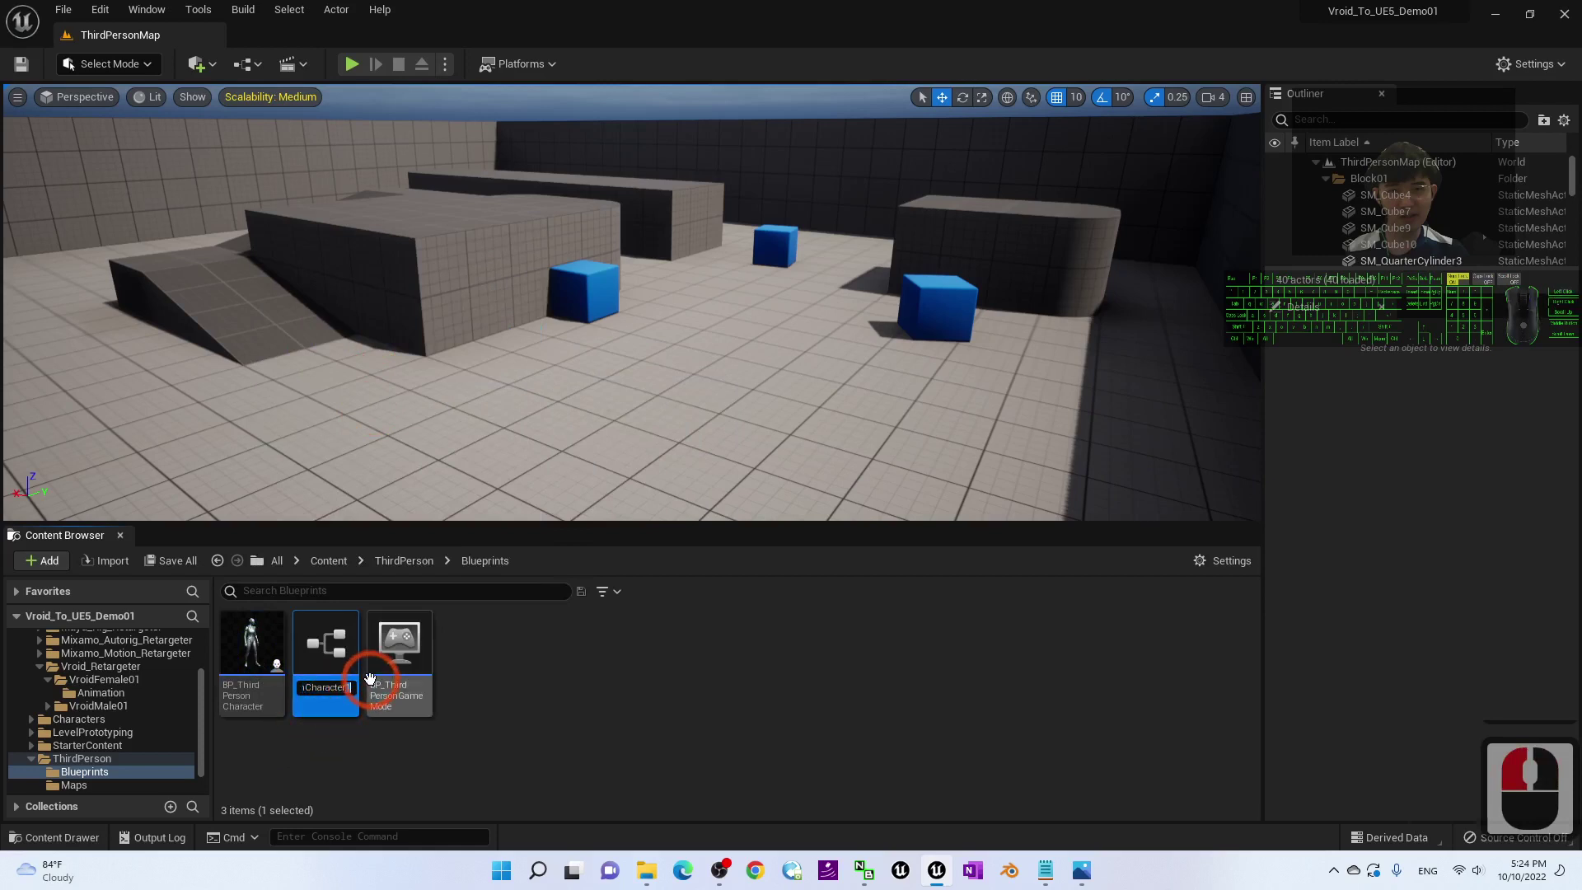
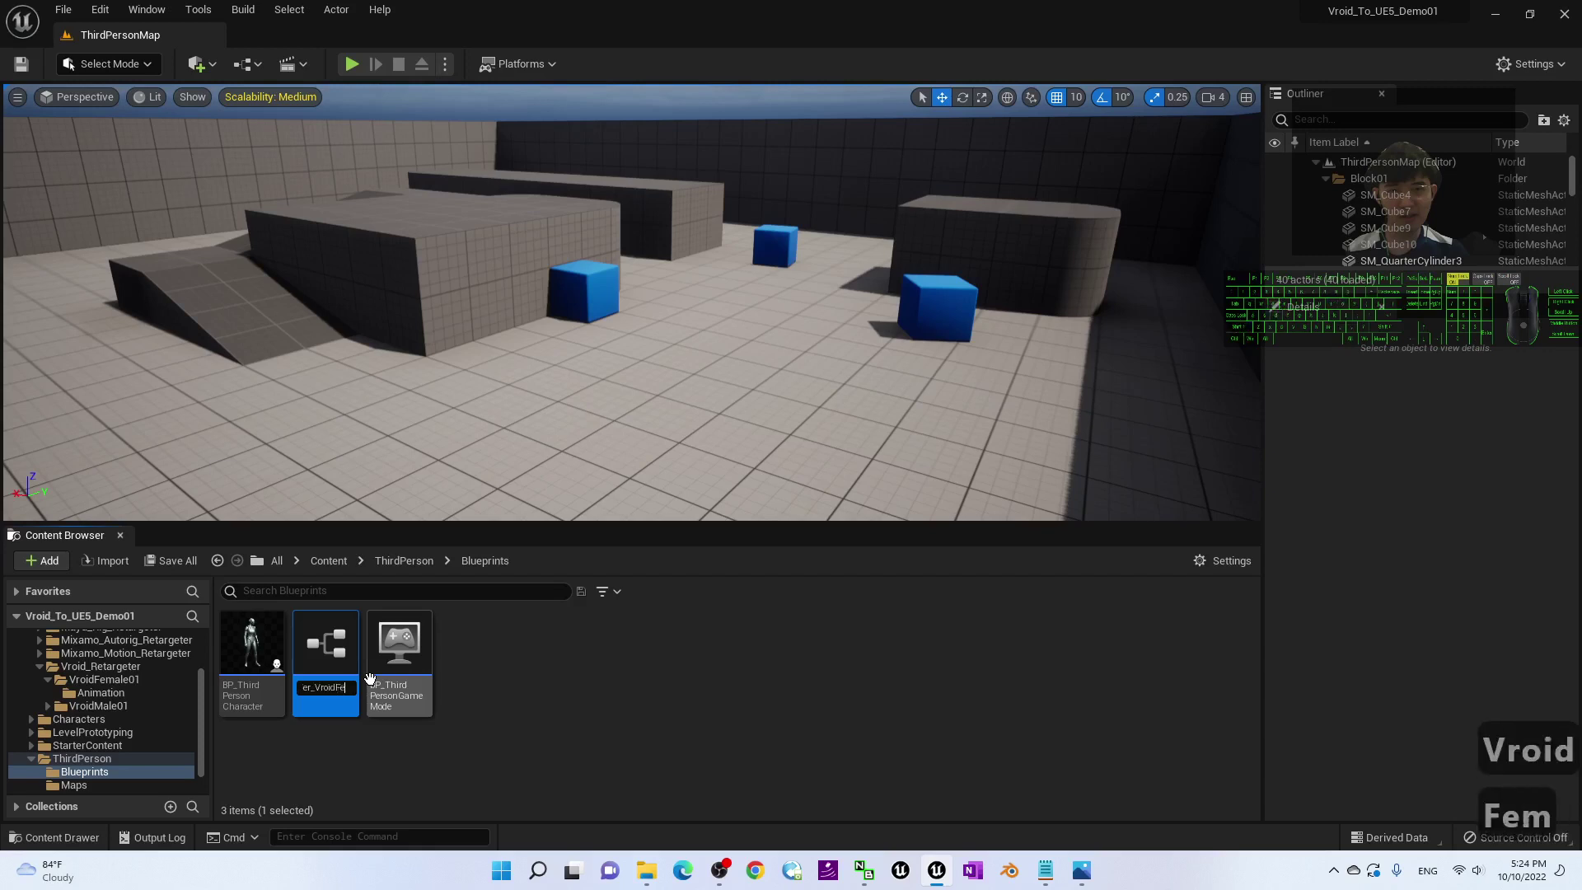
pyautogui.press('Return')
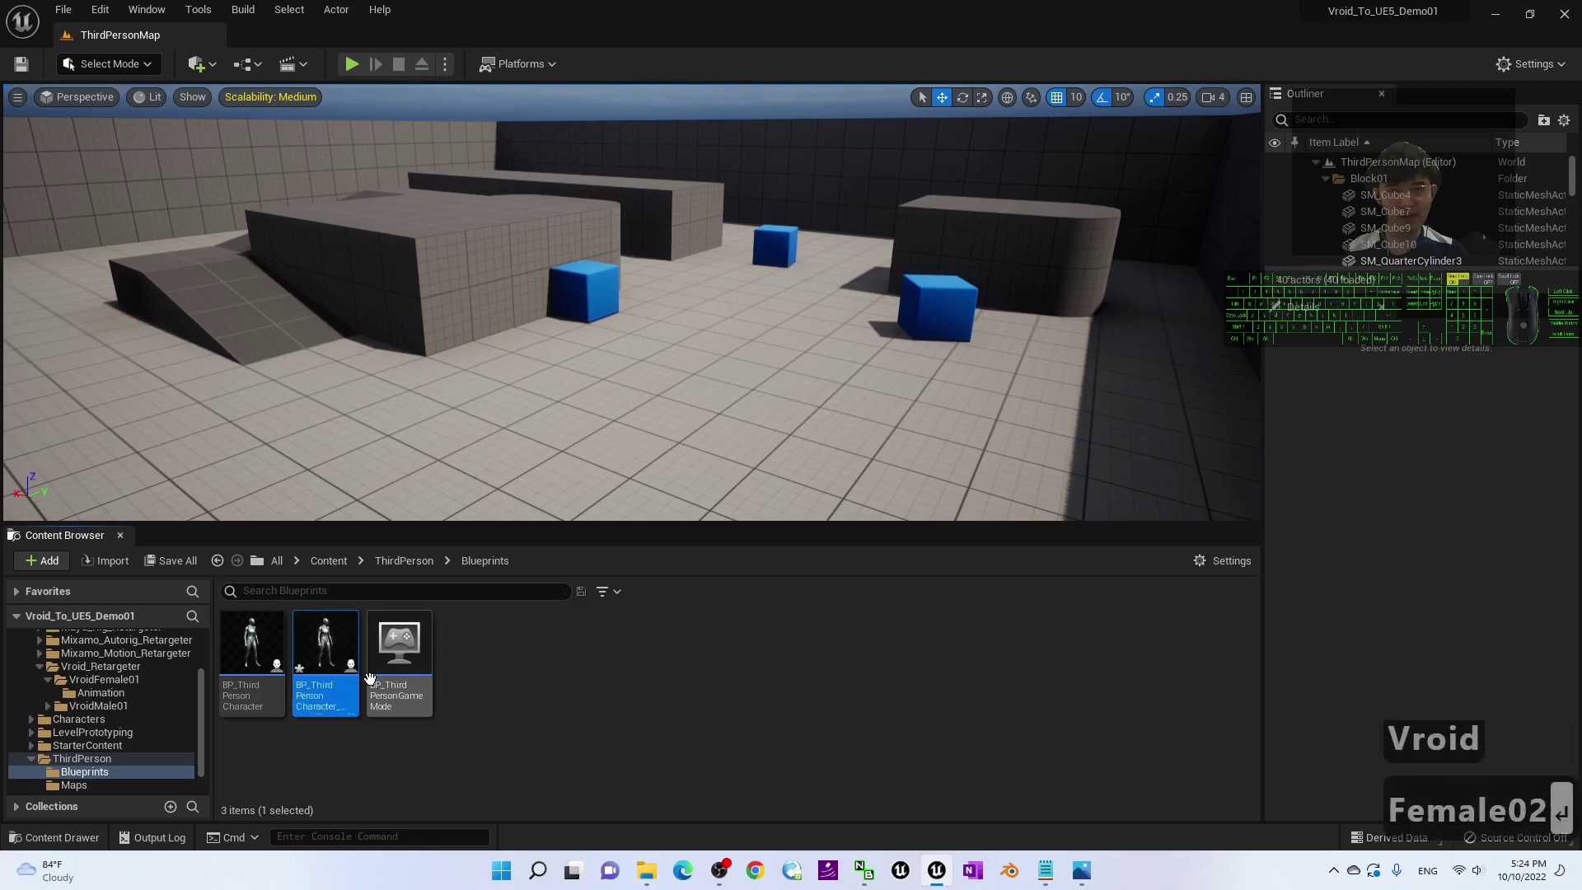
pyautogui.scroll(-8, 337, 681)
pyautogui.click(629, 699)
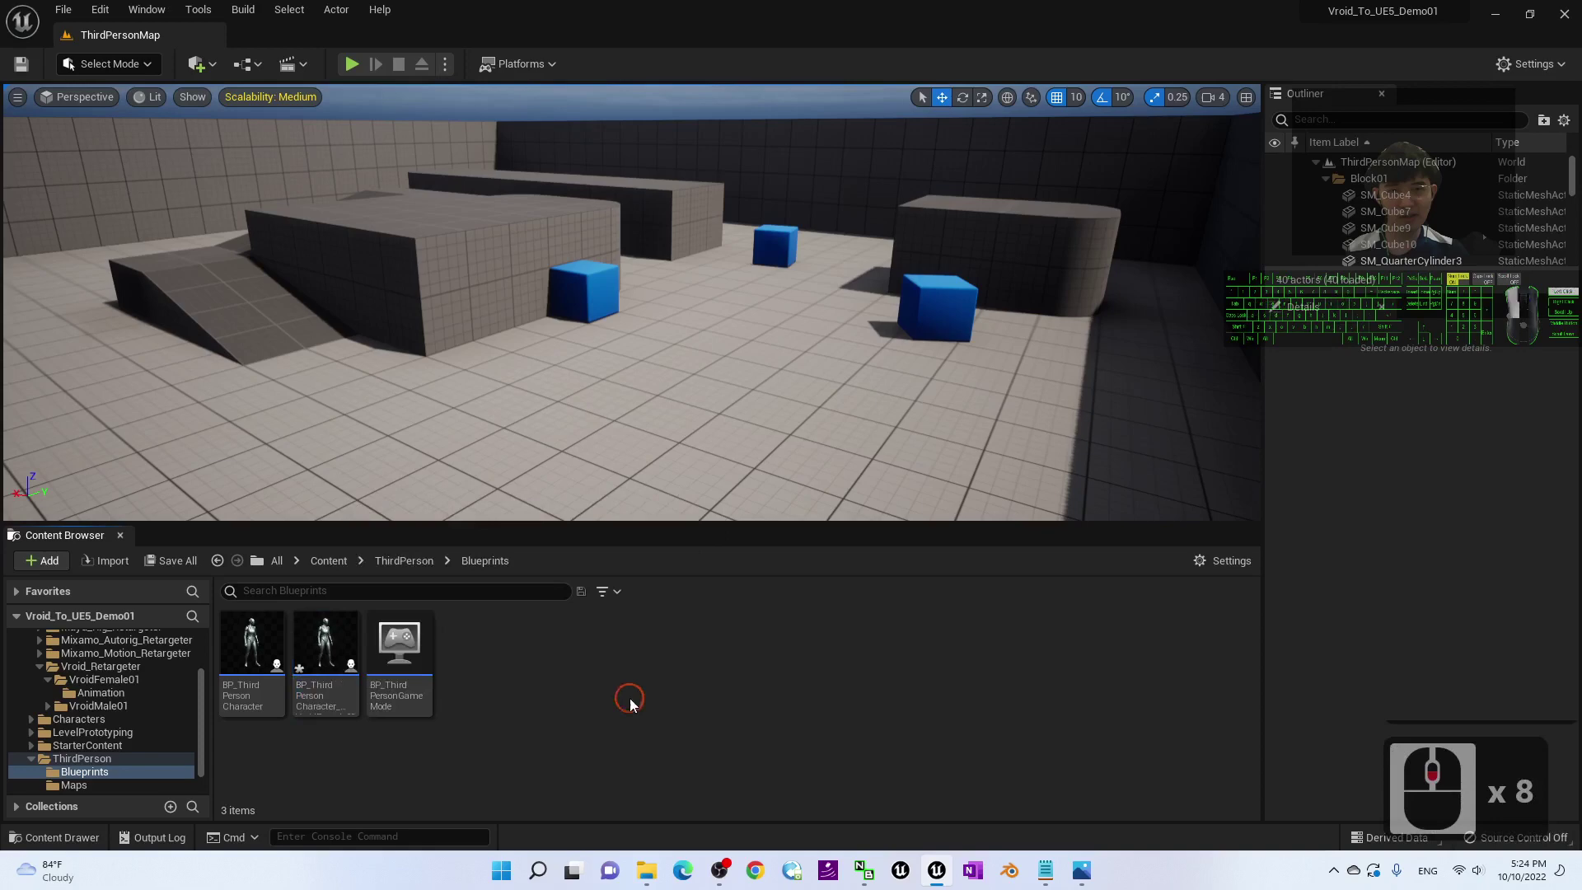
# - Open the duplicated character blueprint and set its Mesh component's Skeletal Mesh to VroidFemale02
pyautogui.doubleClick(316, 639)
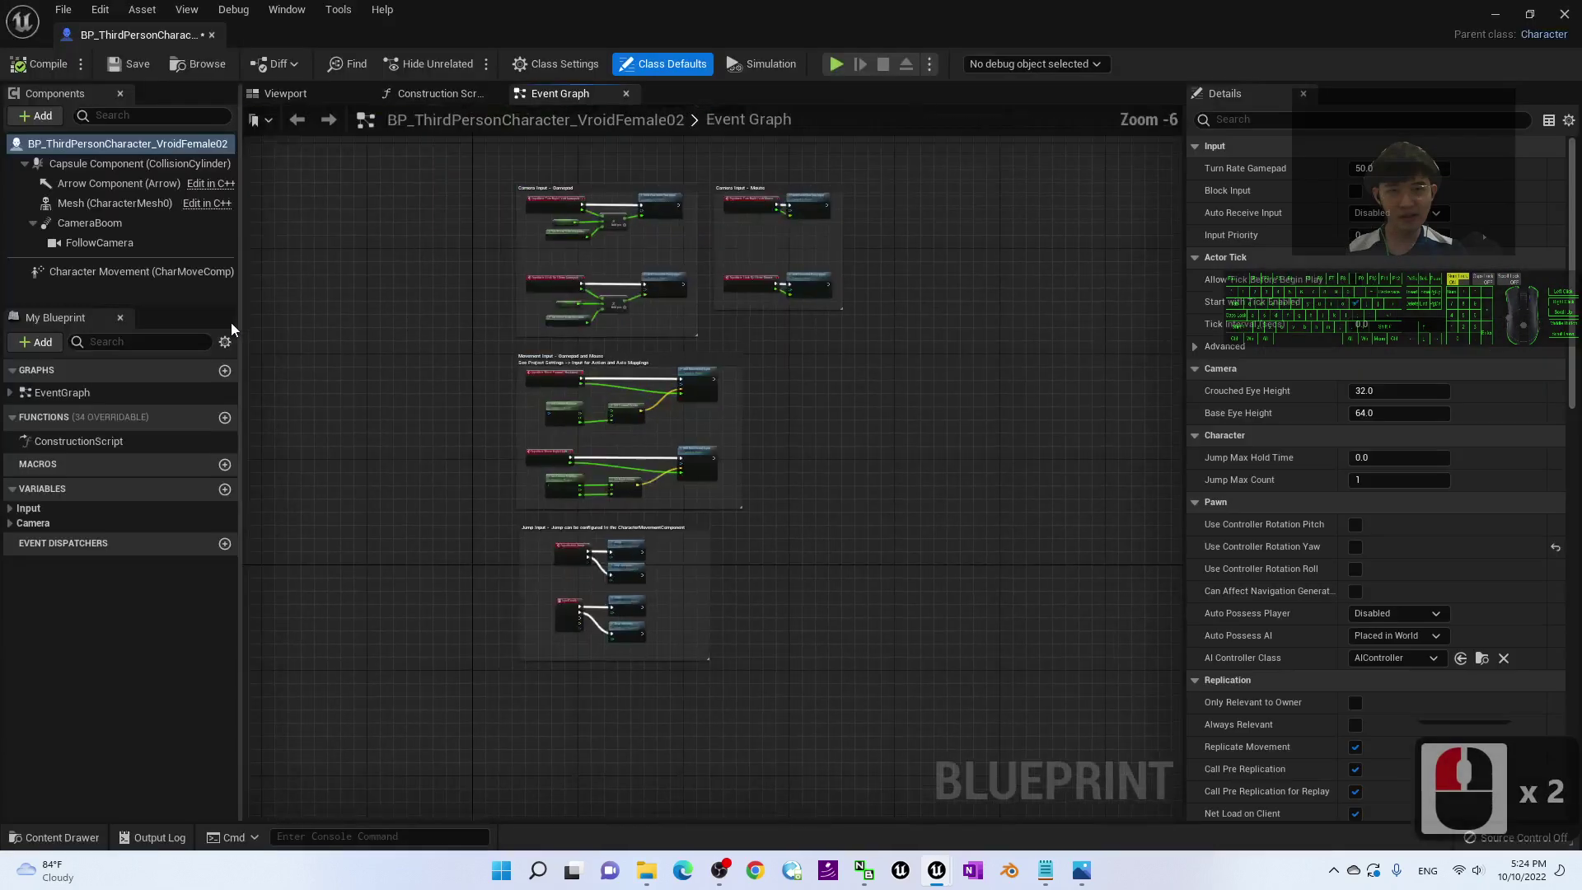
pyautogui.click(81, 204)
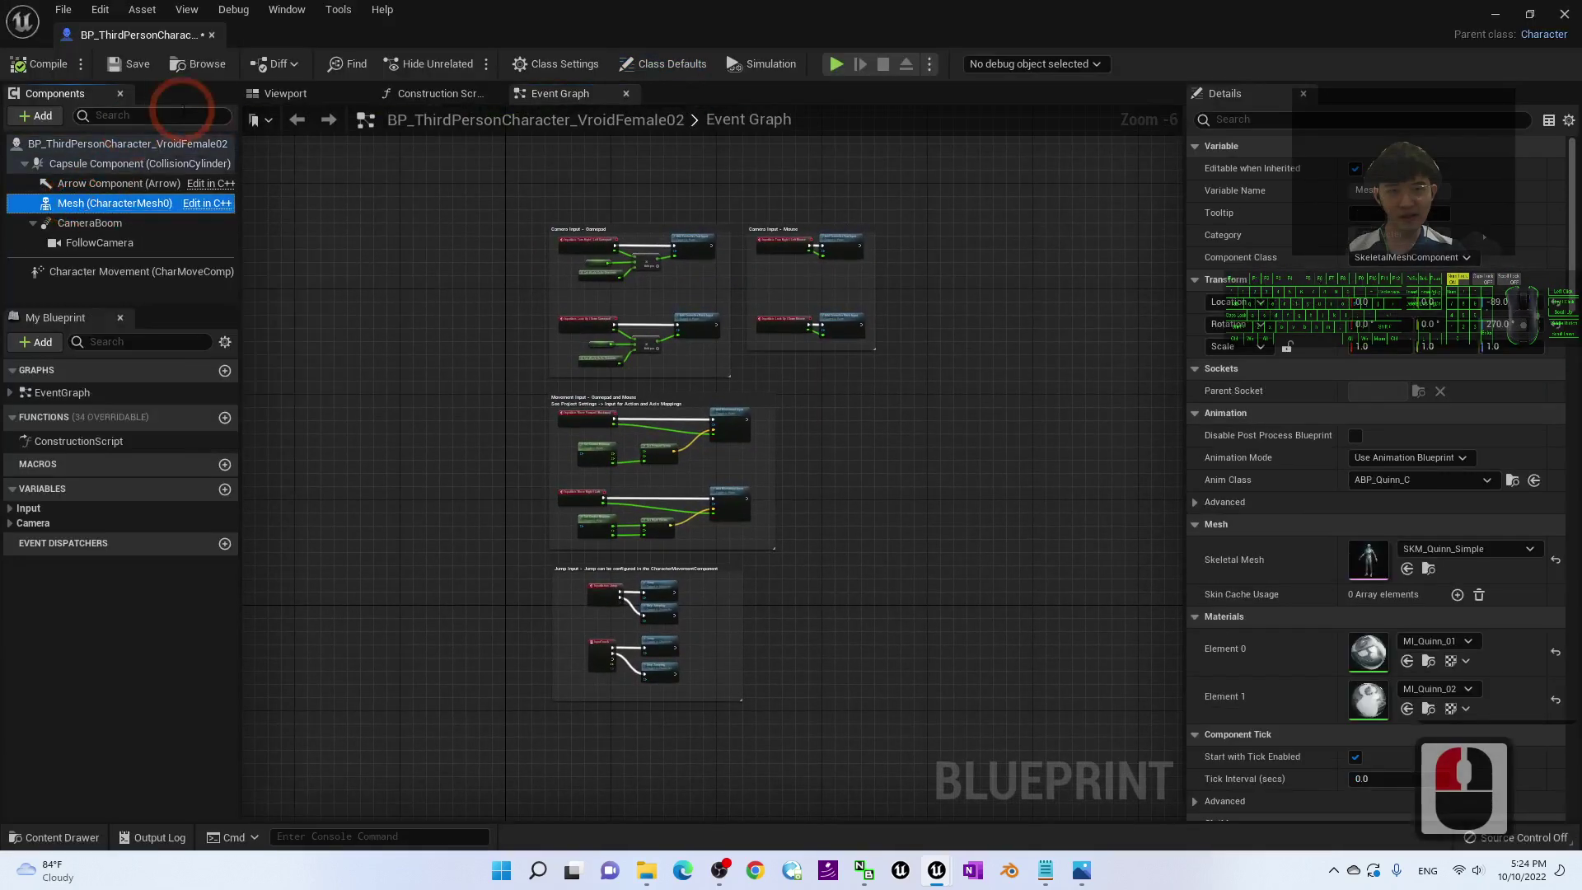
pyautogui.click(307, 93)
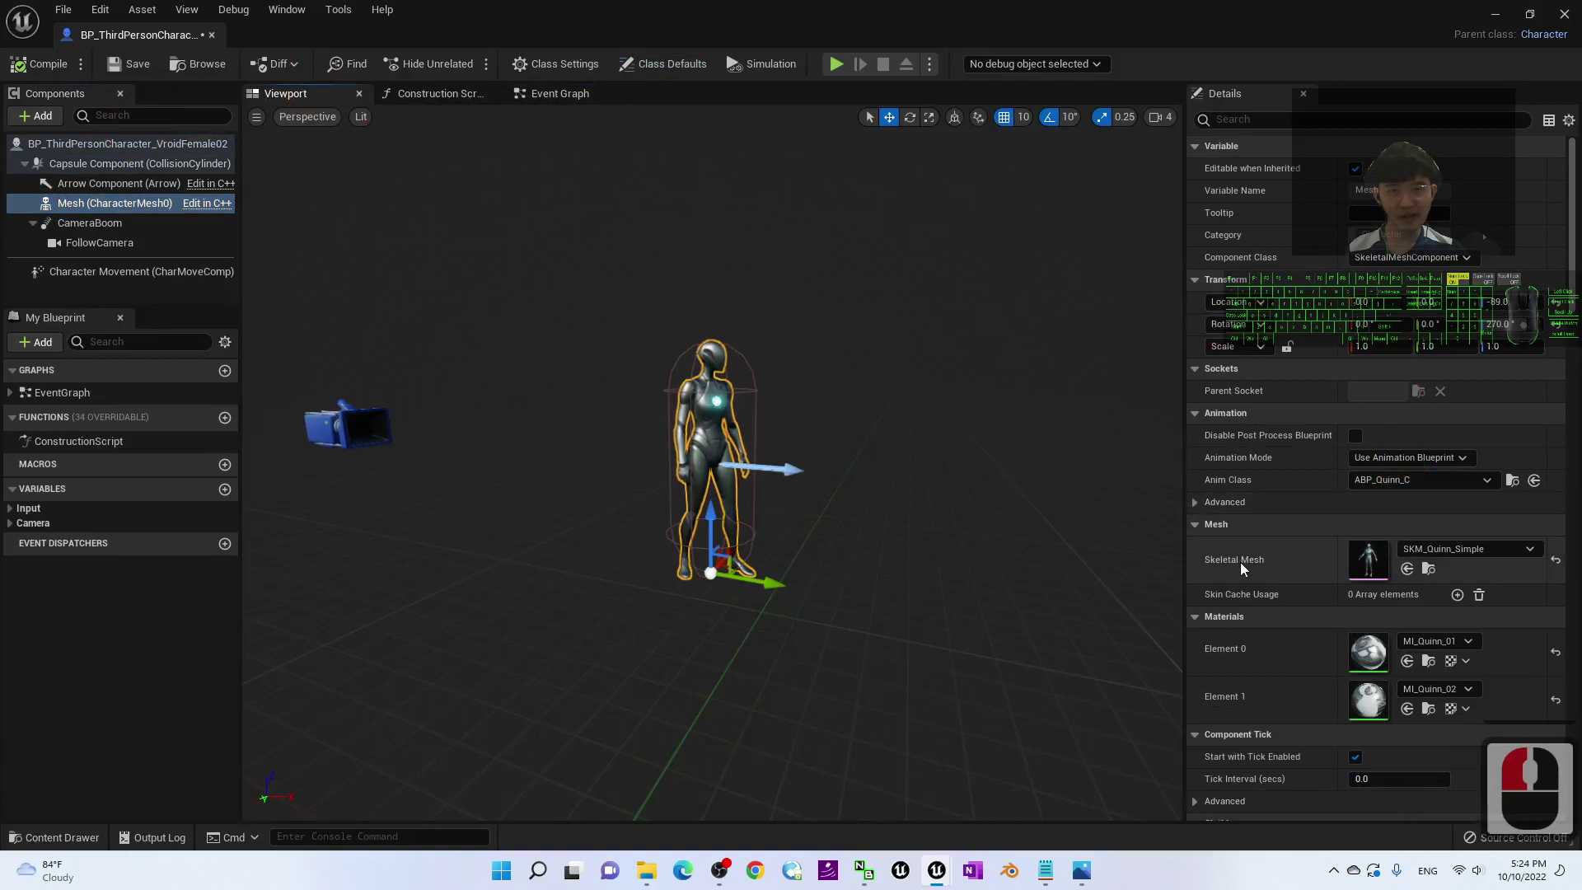
pyautogui.click(1476, 555)
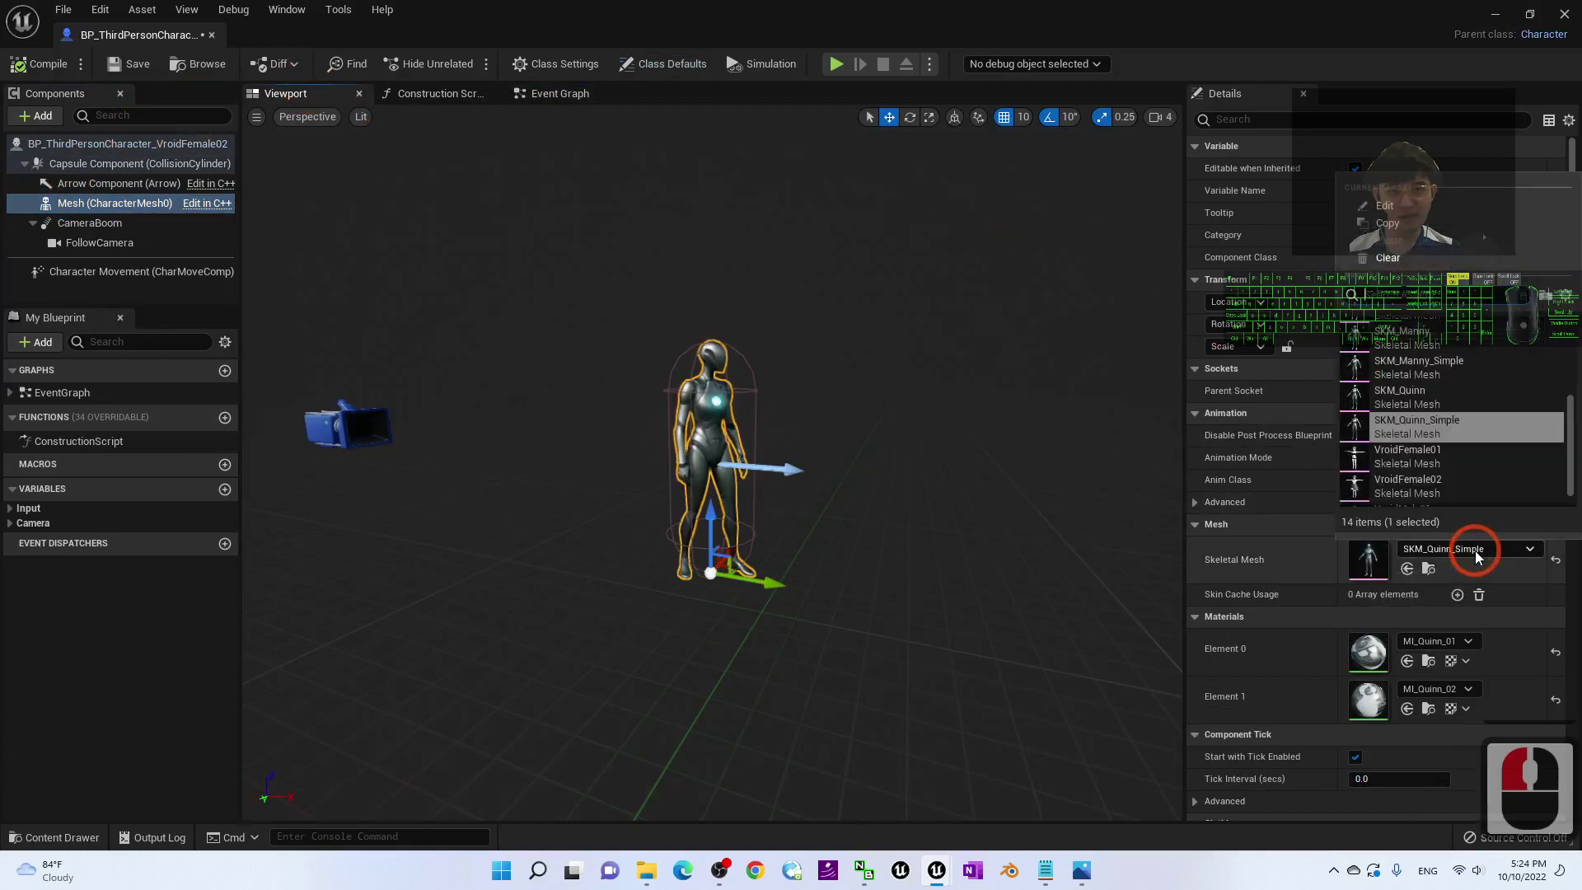
pyautogui.click(1434, 490)
pyautogui.scroll(5, 784, 381)
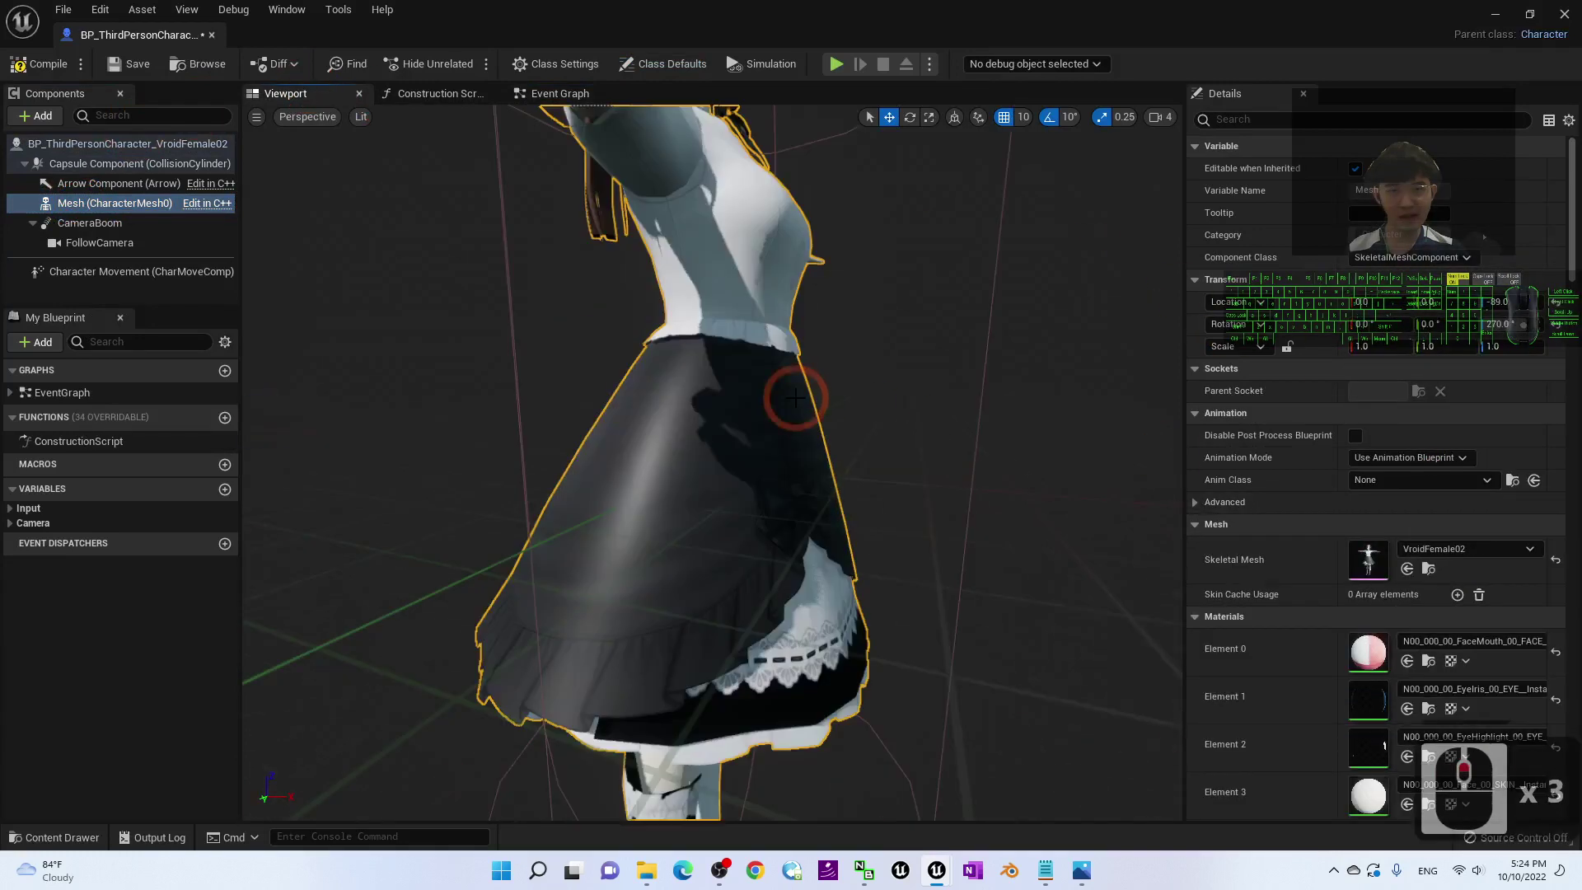
pyautogui.scroll(-3, 798, 398)
pyautogui.keyDown('alt'); pyautogui.moveTo(1030, 458); pyautogui.dragTo(946, 470); pyautogui.keyUp('alt')
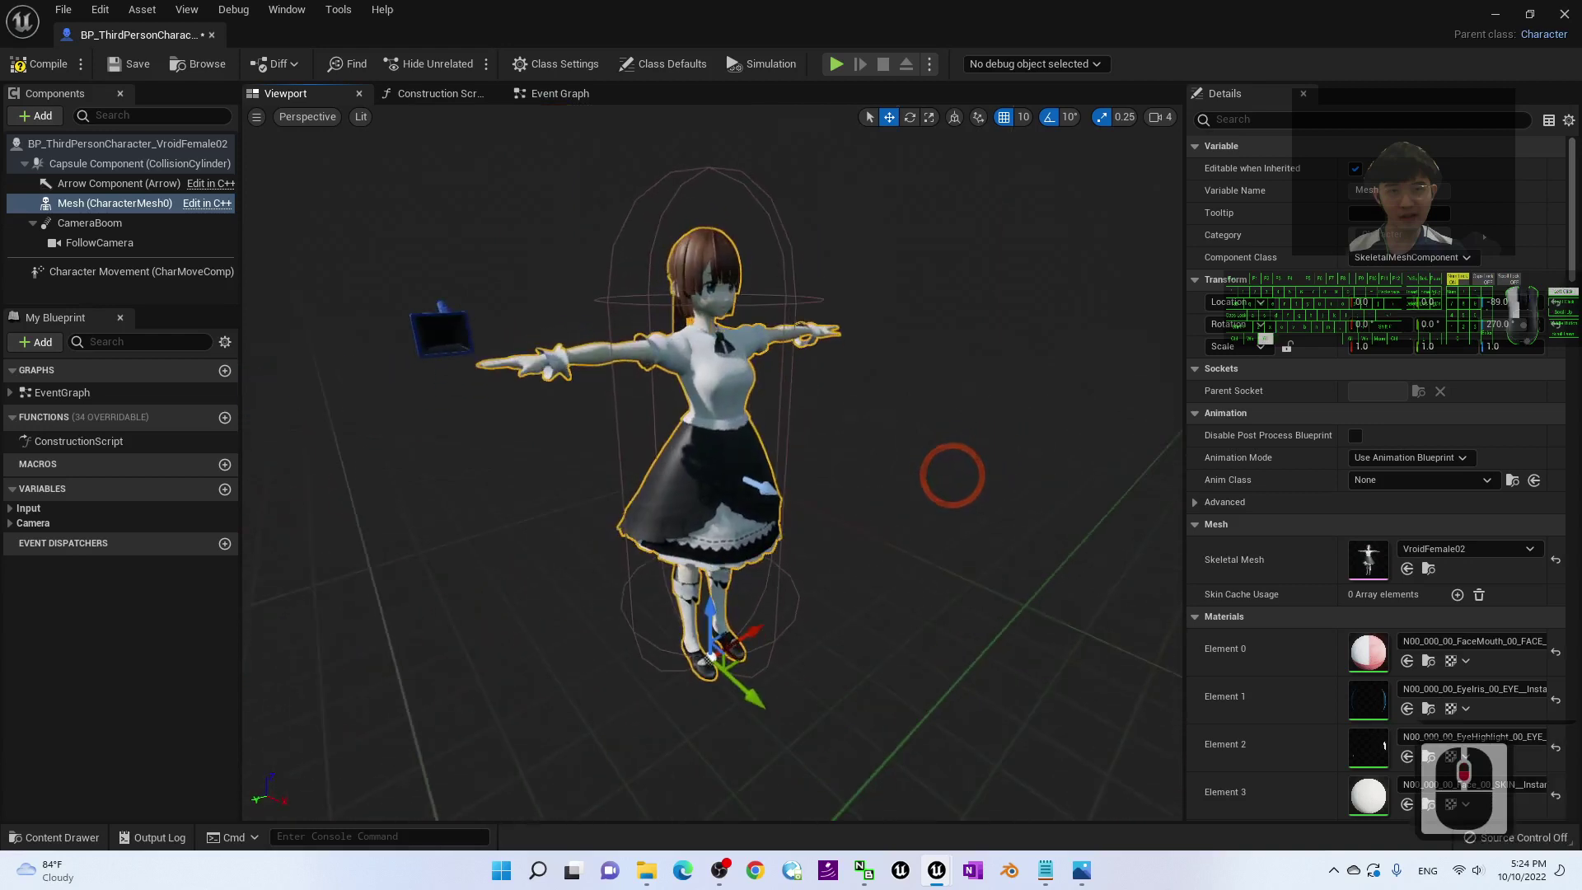
# - Set the Mesh component's Anim Class to ThirdPerson_AnimBP_VroidFemale02 and inspect the character's pose
pyautogui.click(1419, 481)
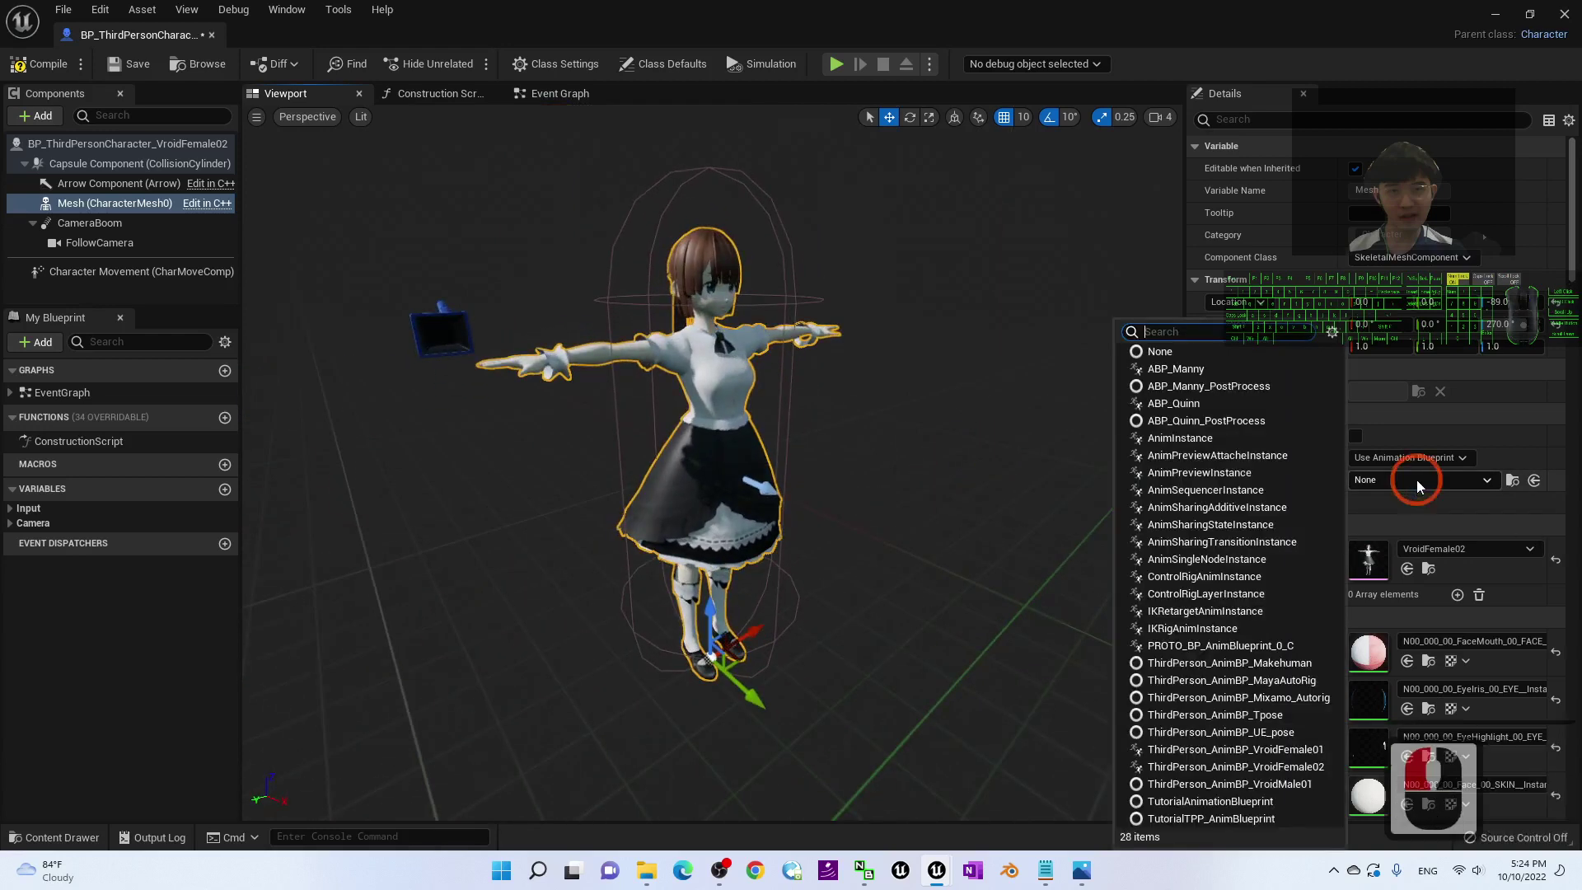
pyautogui.scroll(-3, 1221, 492)
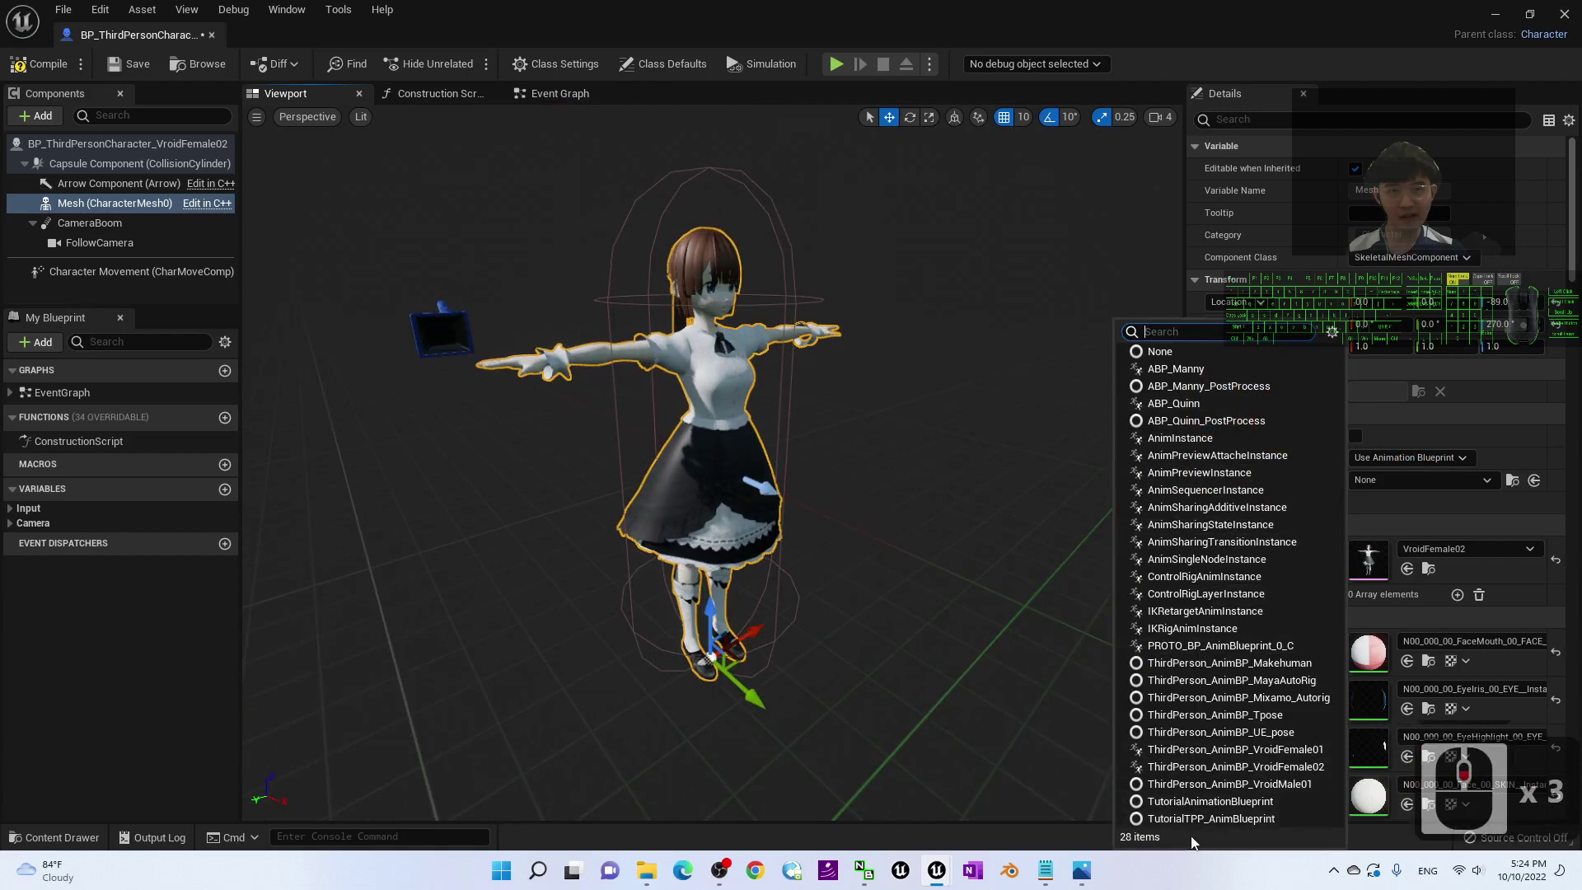
pyautogui.click(1316, 766)
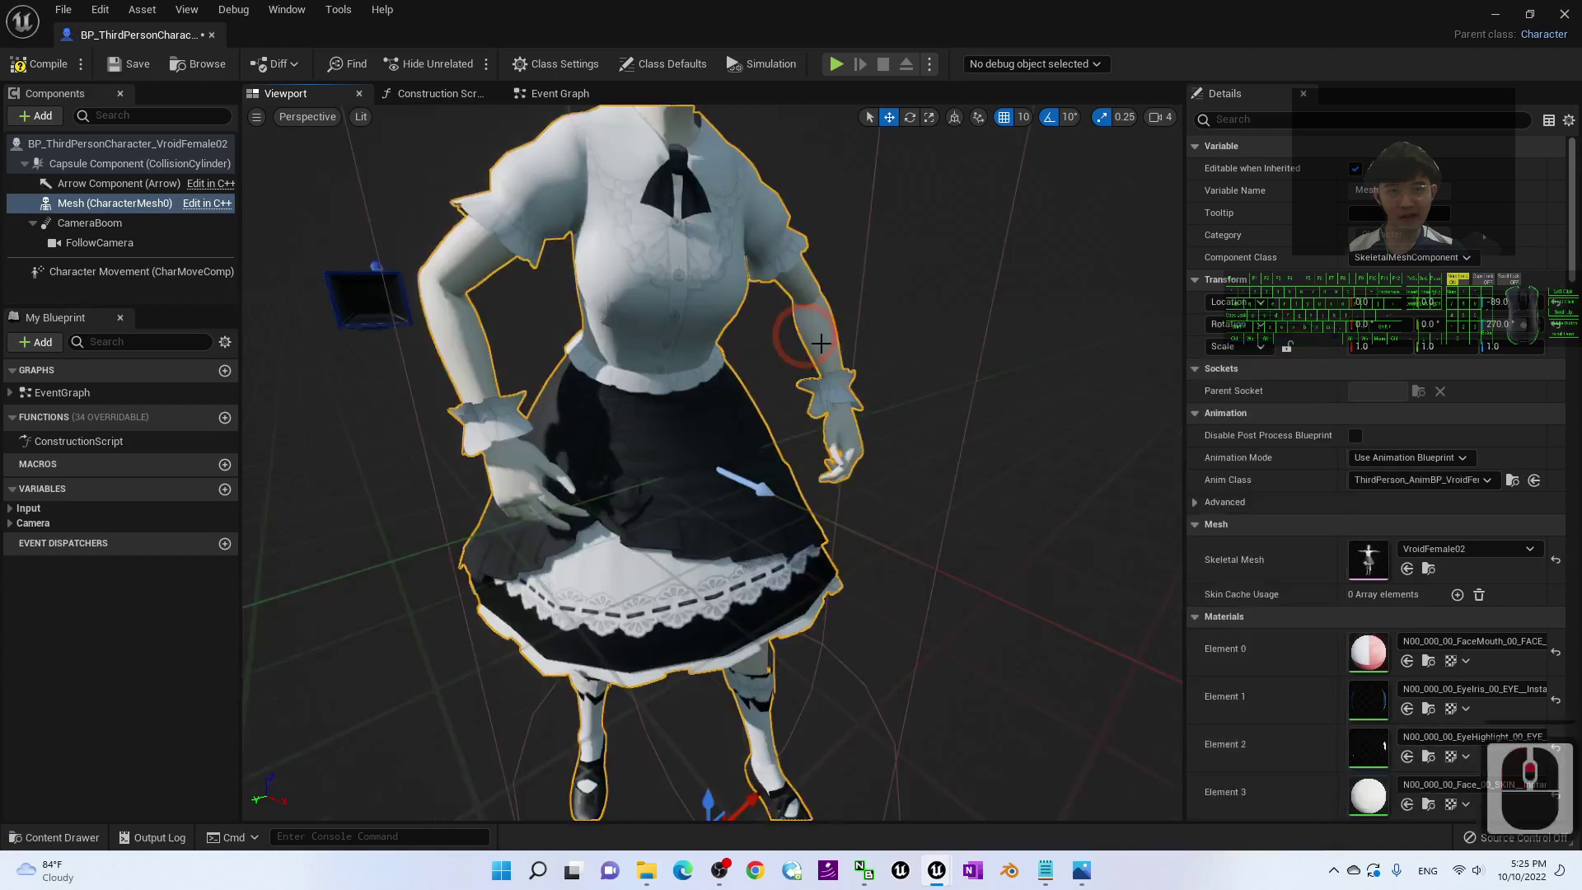
pyautogui.keyDown('alt'); pyautogui.moveTo(737, 372); pyautogui.dragTo(1047, 381); pyautogui.keyUp('alt')
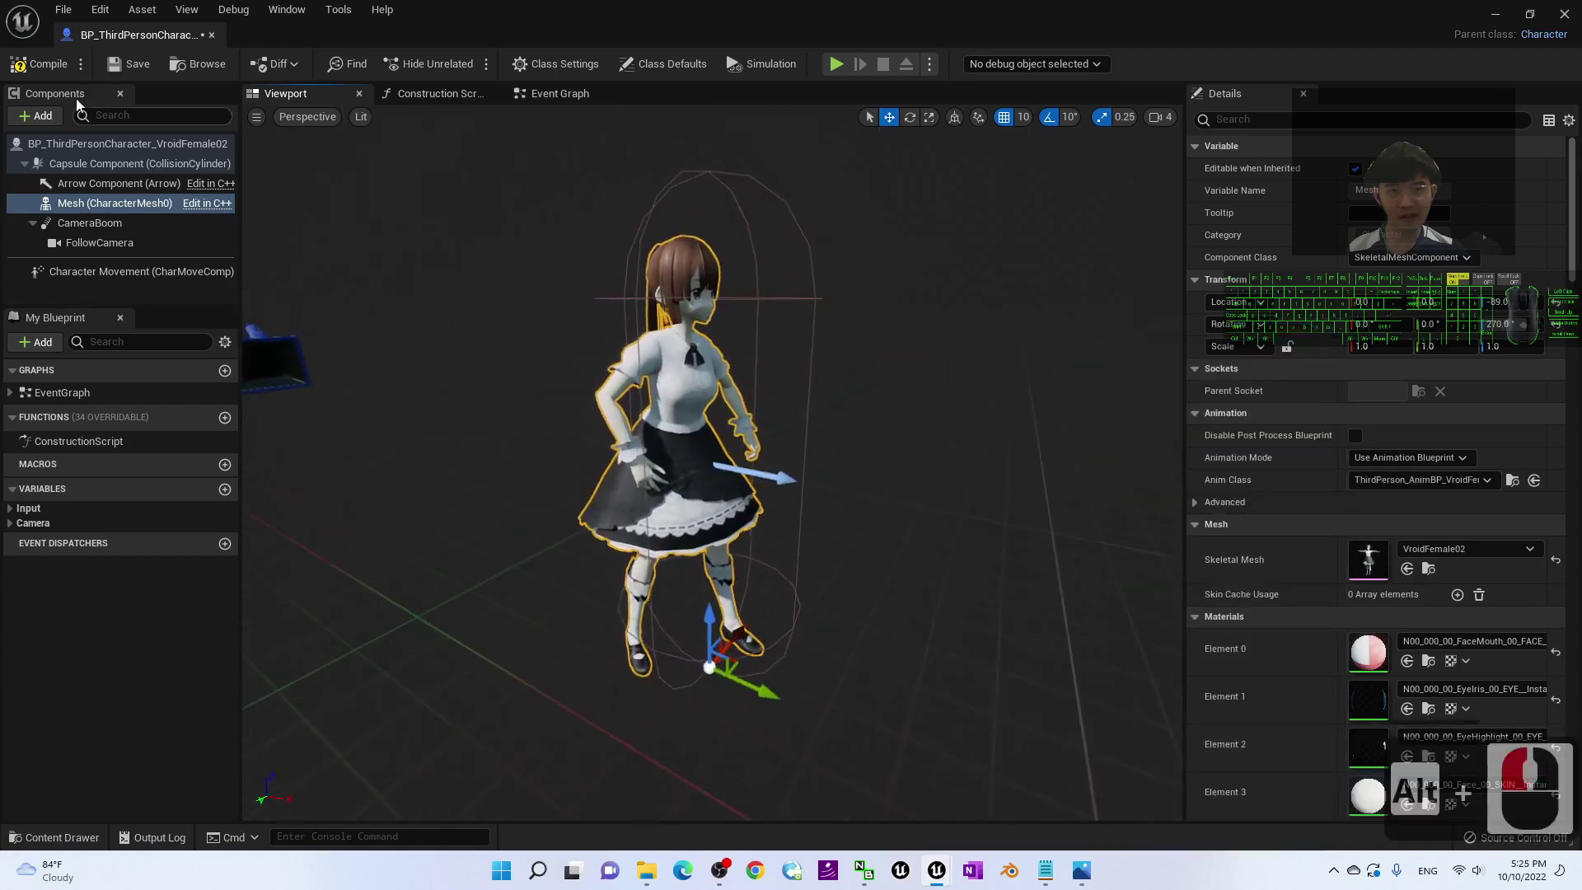
# - Compile, save and close the BP_ThirdPersonCharacter_VroidFemale02 blueprint
pyautogui.click(57, 68)
pyautogui.click(130, 68)
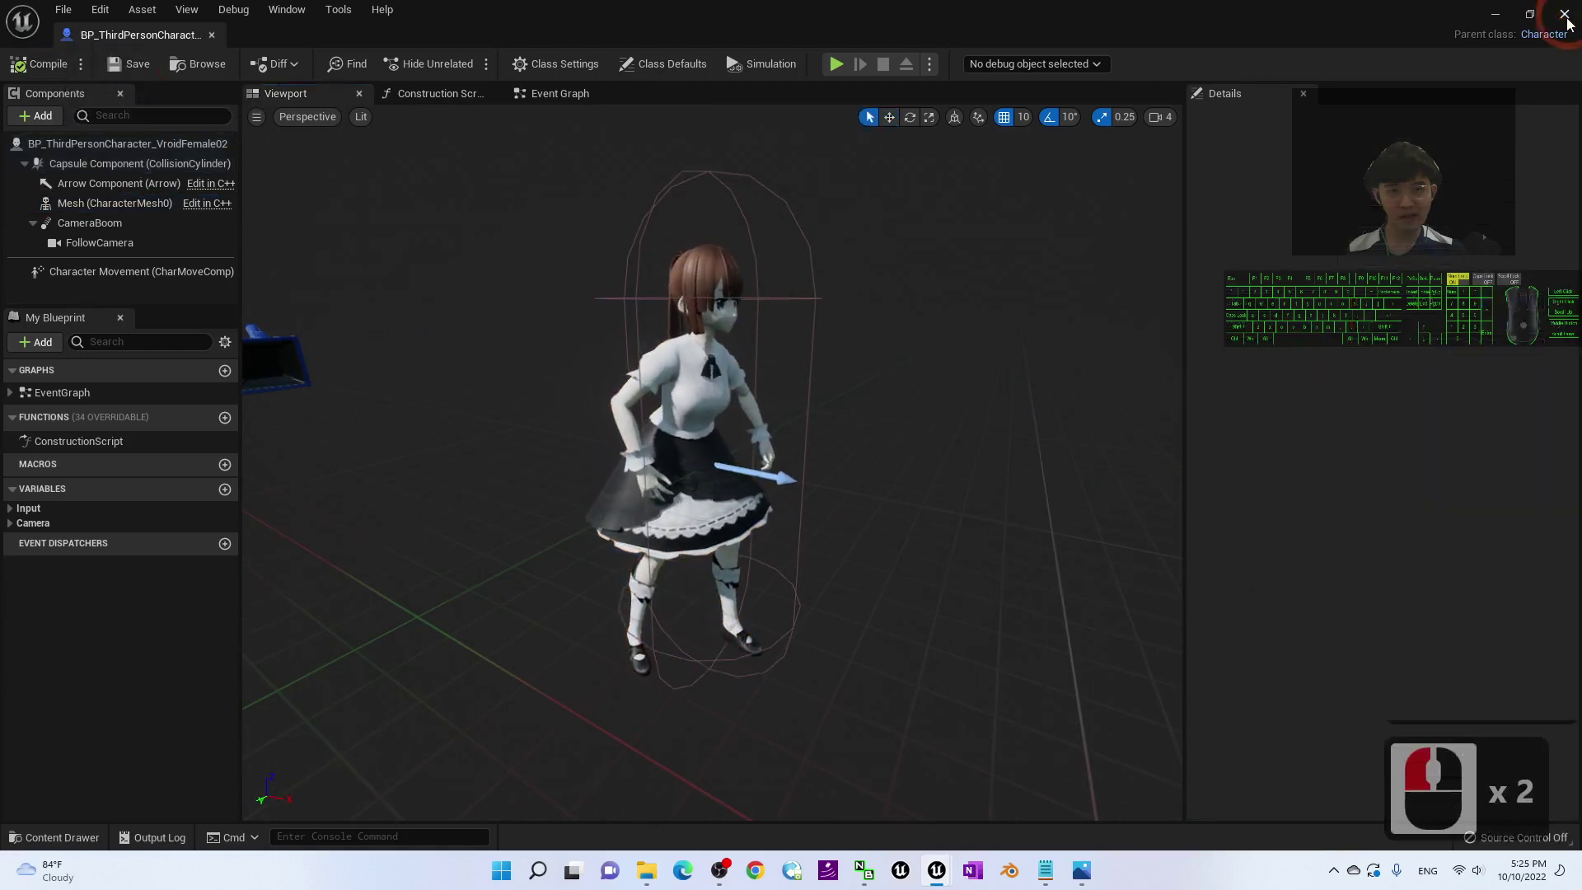
pyautogui.click(1564, 14)
pyautogui.click(885, 247)
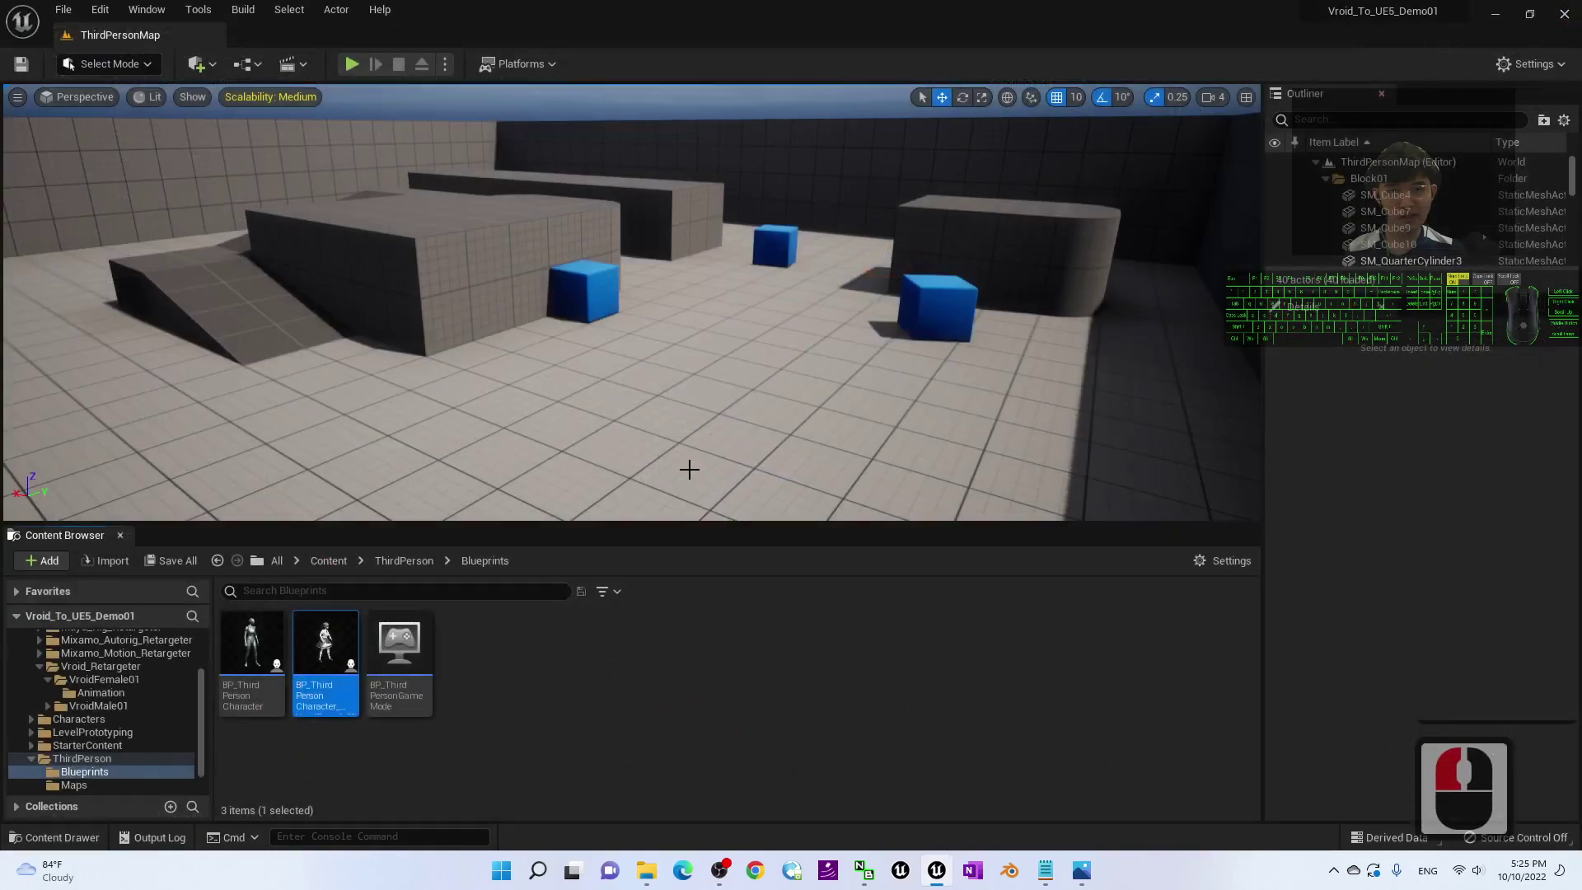
# - Play ThirdPersonMap, move and jump to check which character is controlled, and stop the session
pyautogui.click(353, 64)
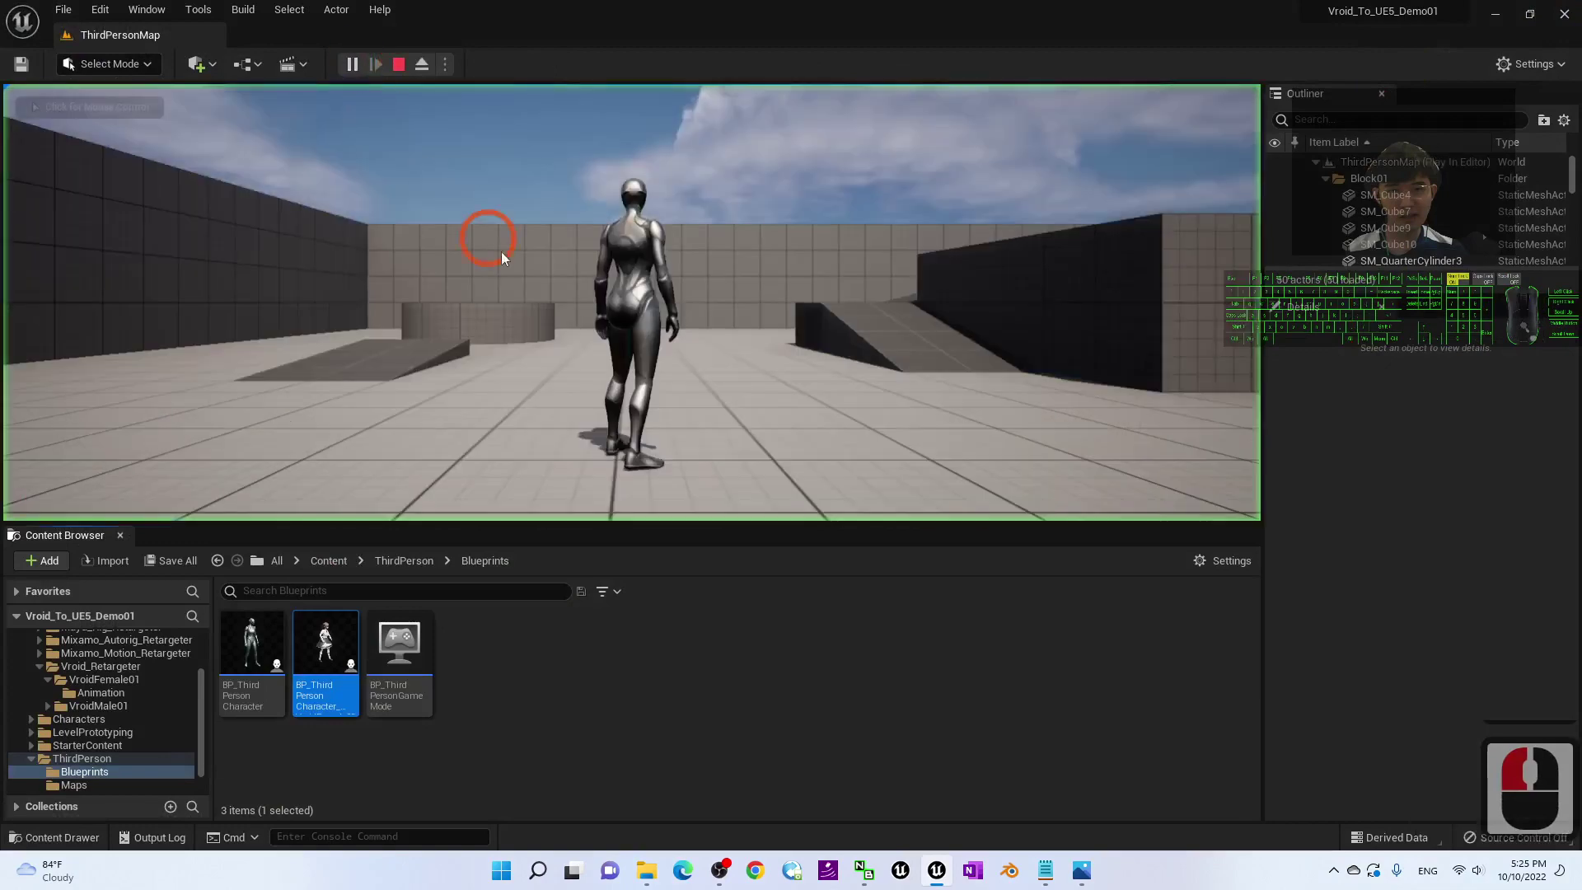
pyautogui.click(649, 272)
pyautogui.press('w')
pyautogui.press('s')
pyautogui.press('d')
pyautogui.press('a')
pyautogui.press('space')
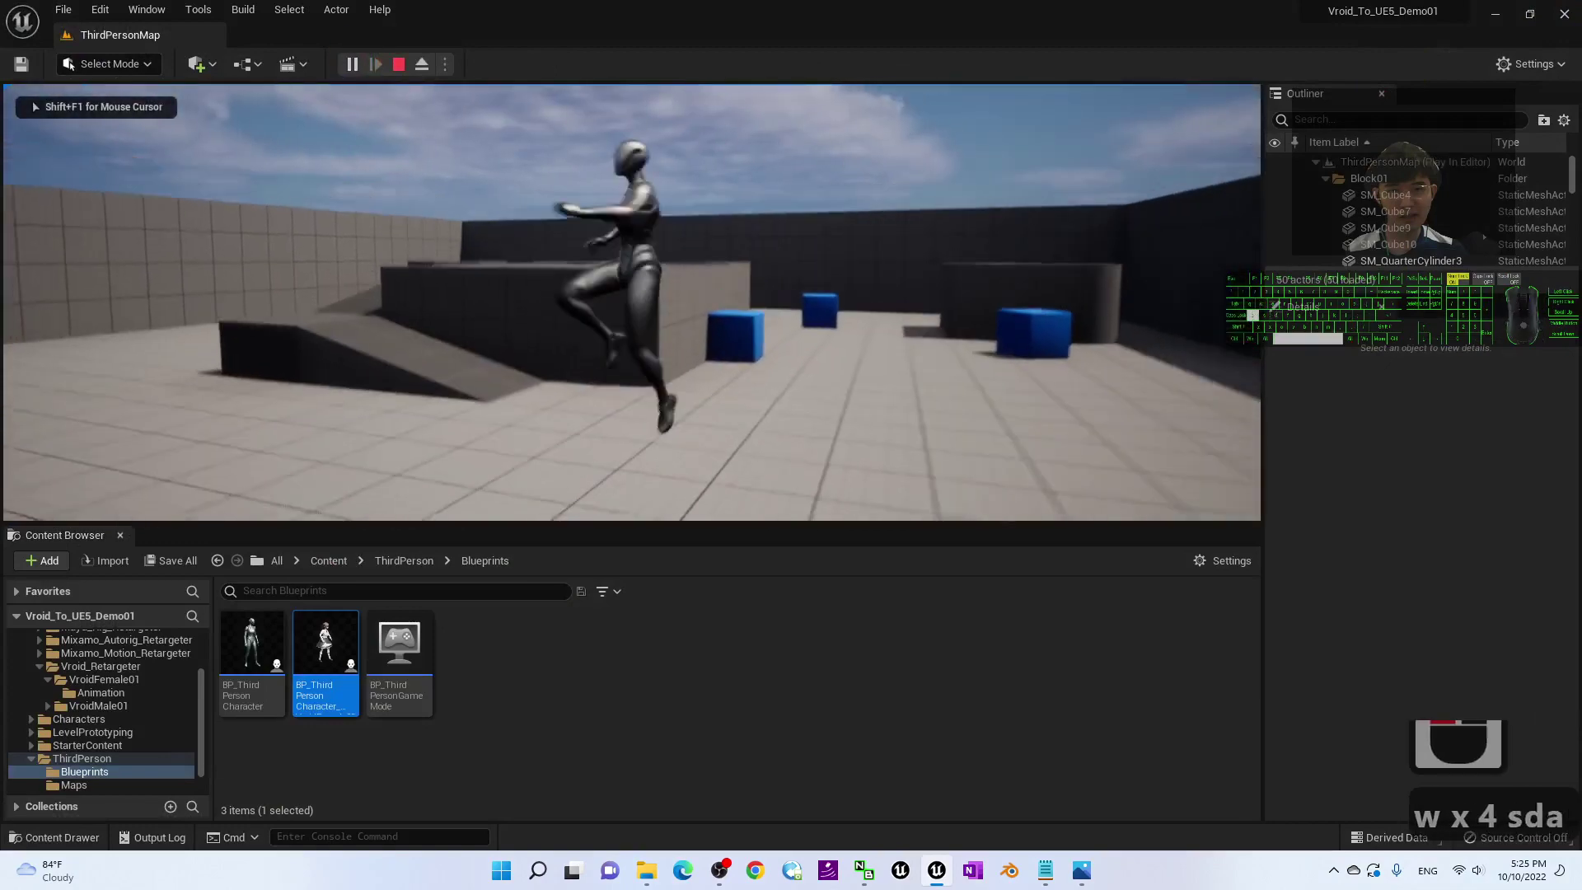
pyautogui.press('w')
pyautogui.press('d')
pyautogui.press('s')
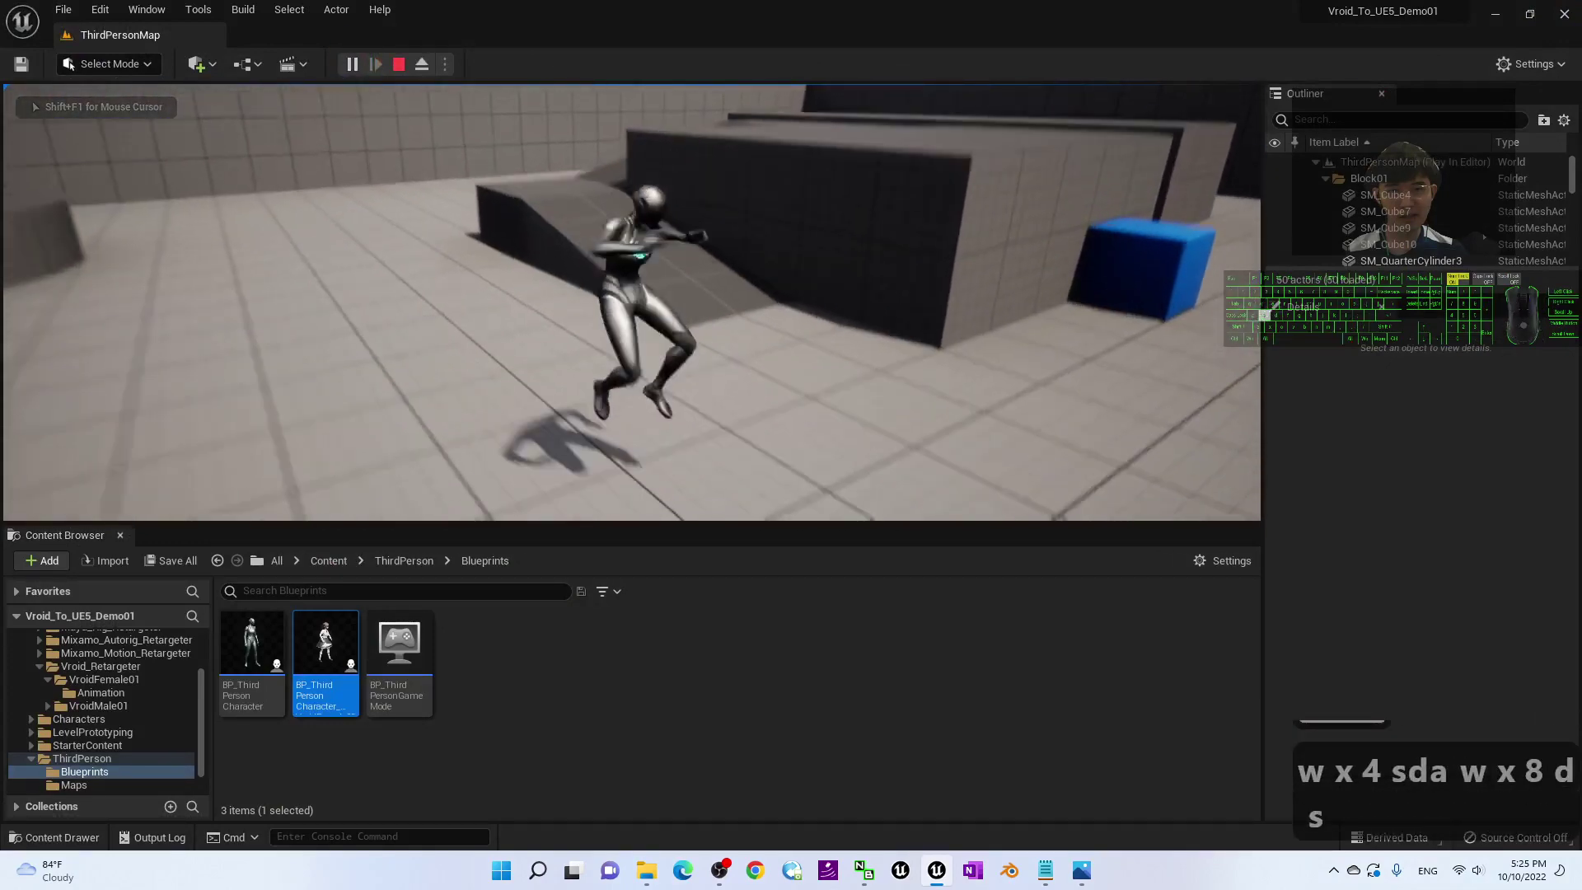
pyautogui.press('Escape')
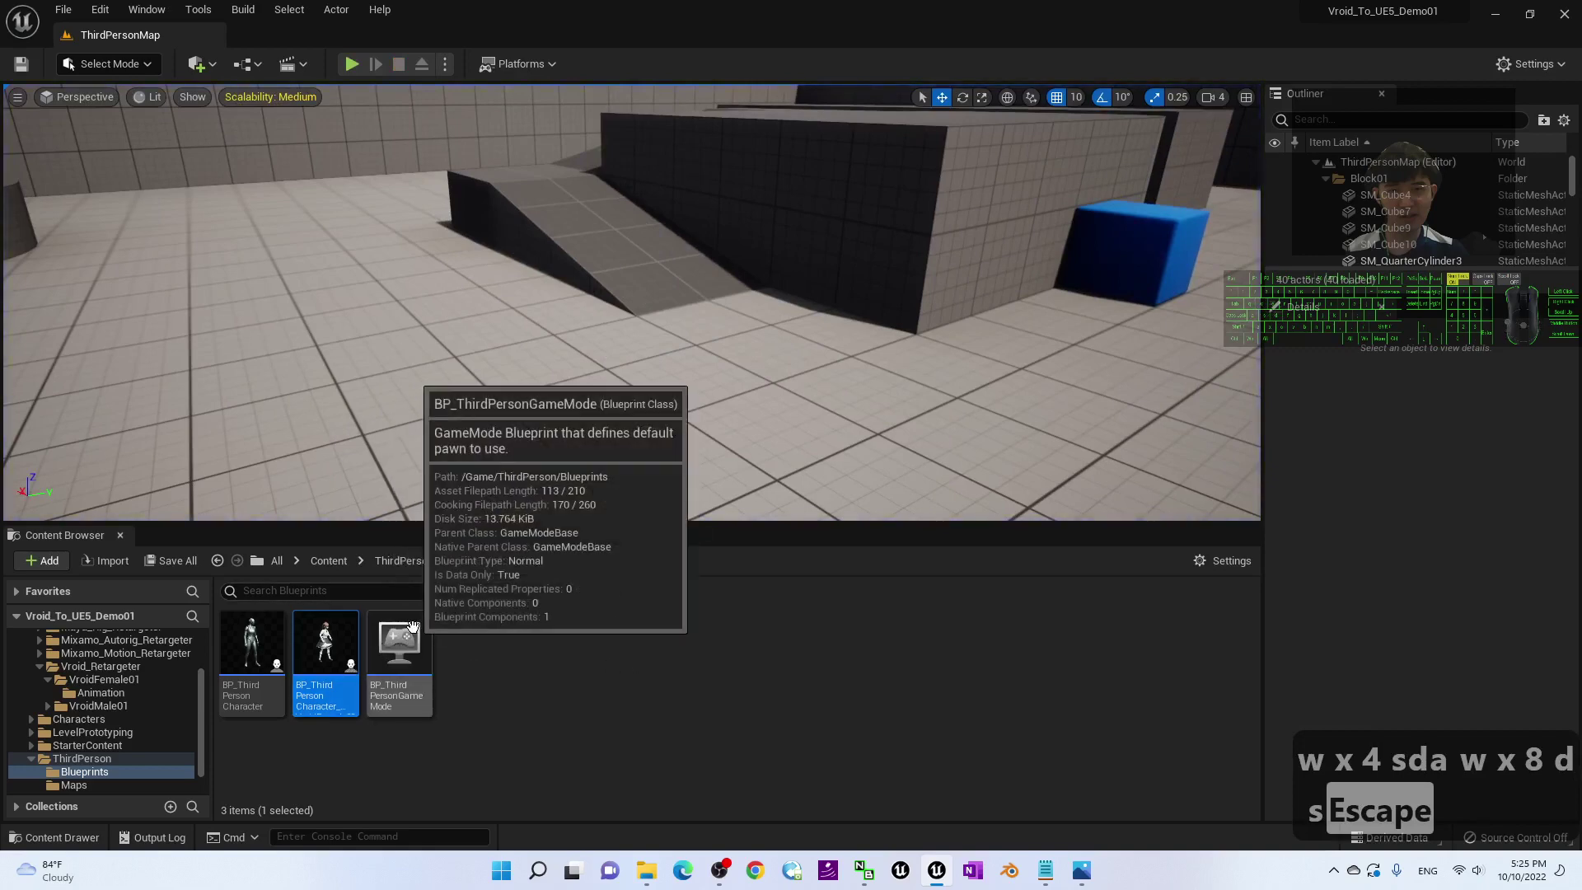
# - Set the Default Pawn Class in BP_ThirdPersonGameMode to BP_ThirdPersonCharacter_VroidFemale02, then compile, save and close the blueprint
pyautogui.doubleClick(415, 632)
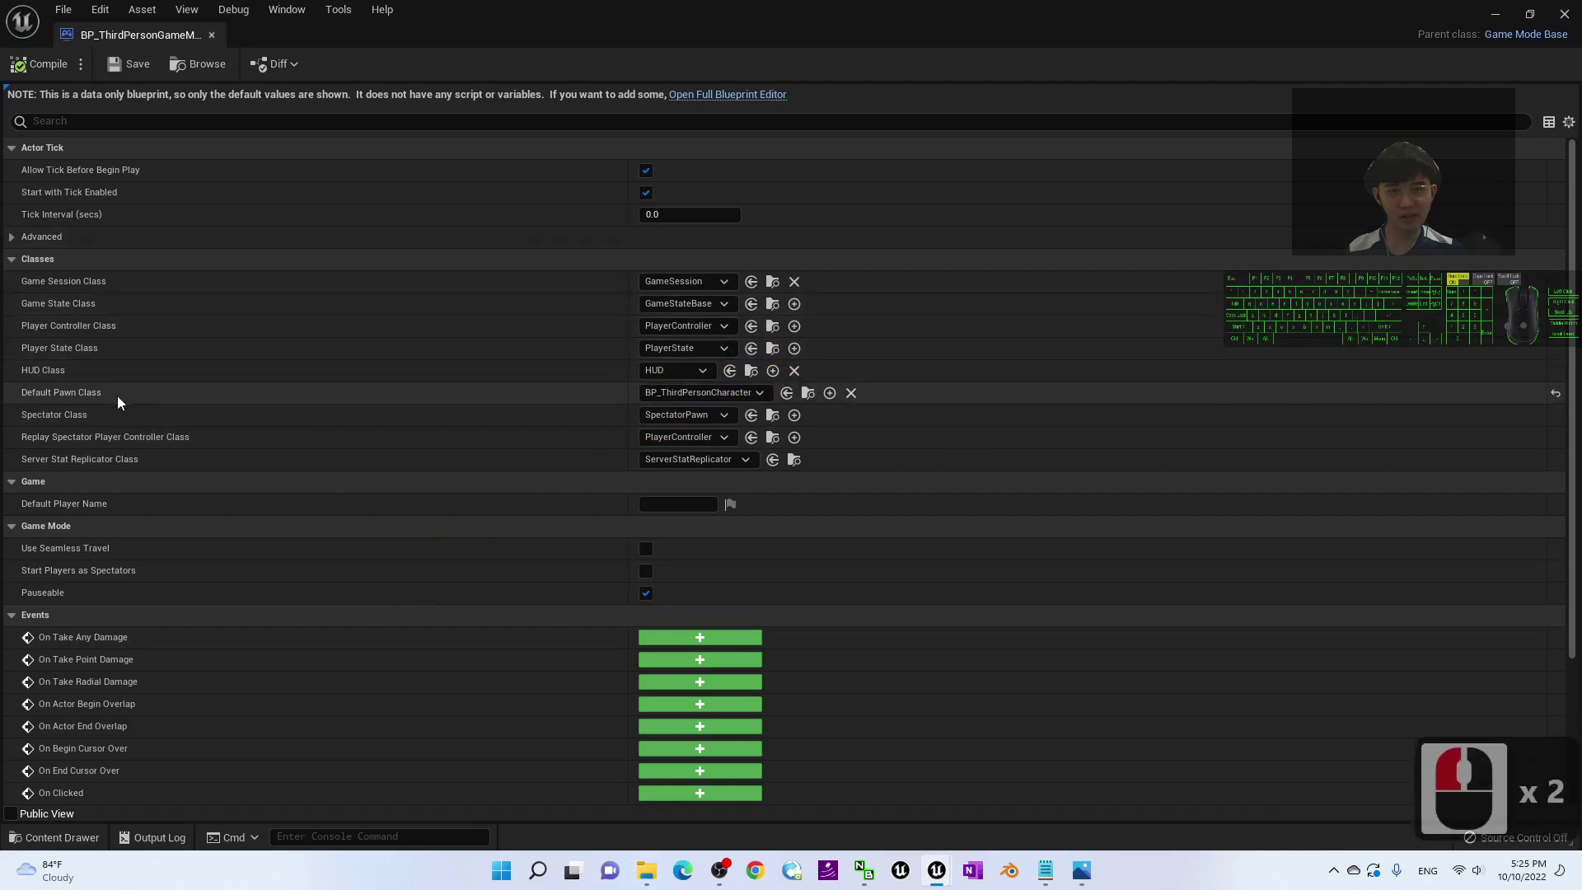
pyautogui.click(725, 394)
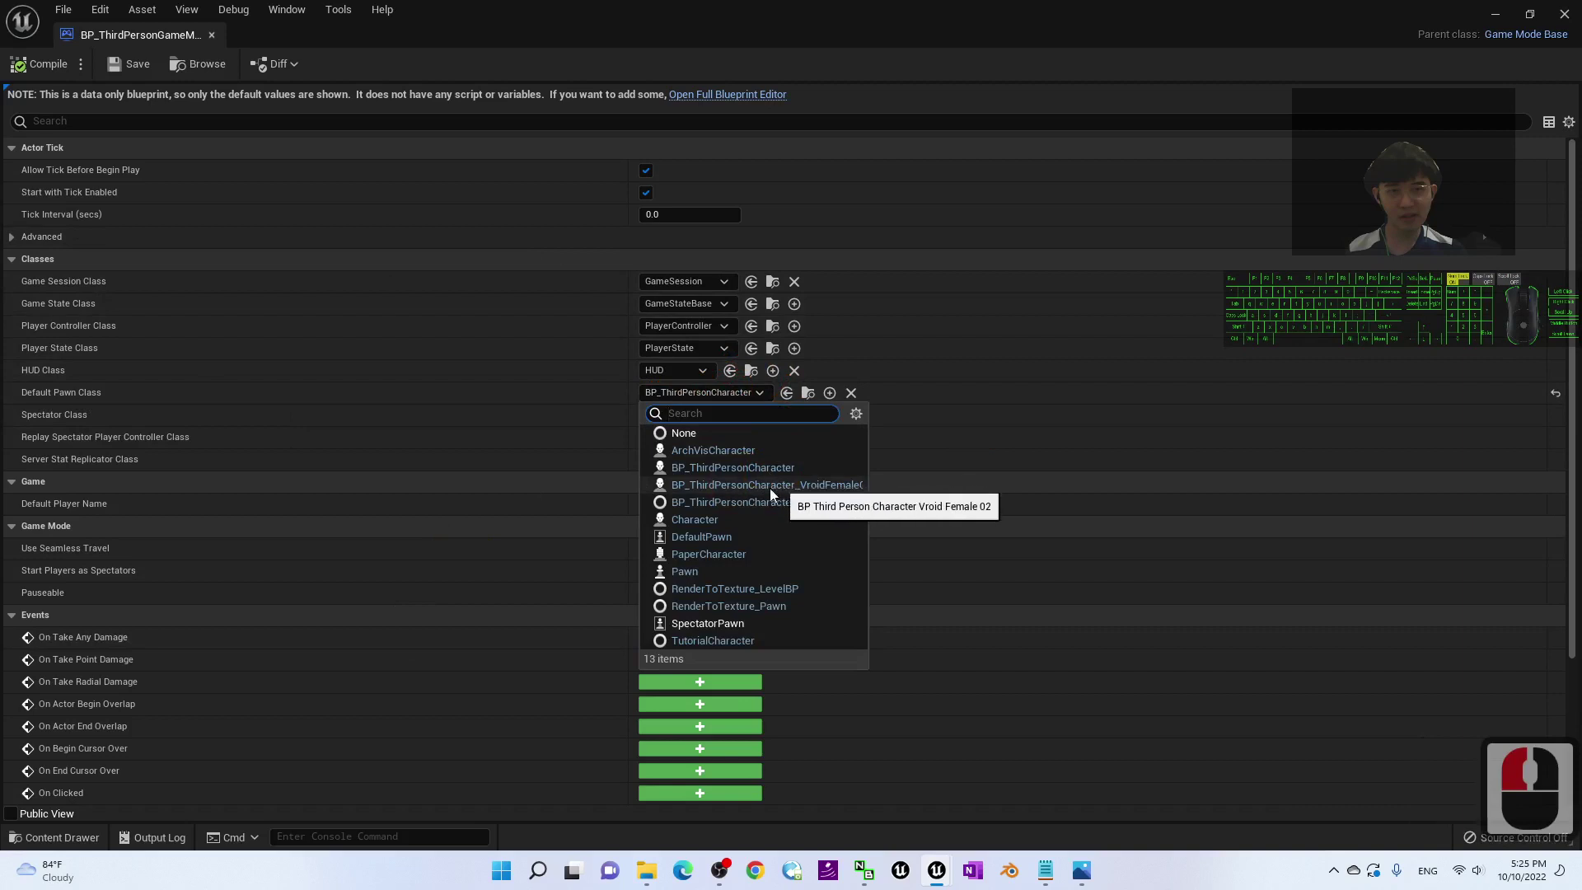
pyautogui.click(837, 487)
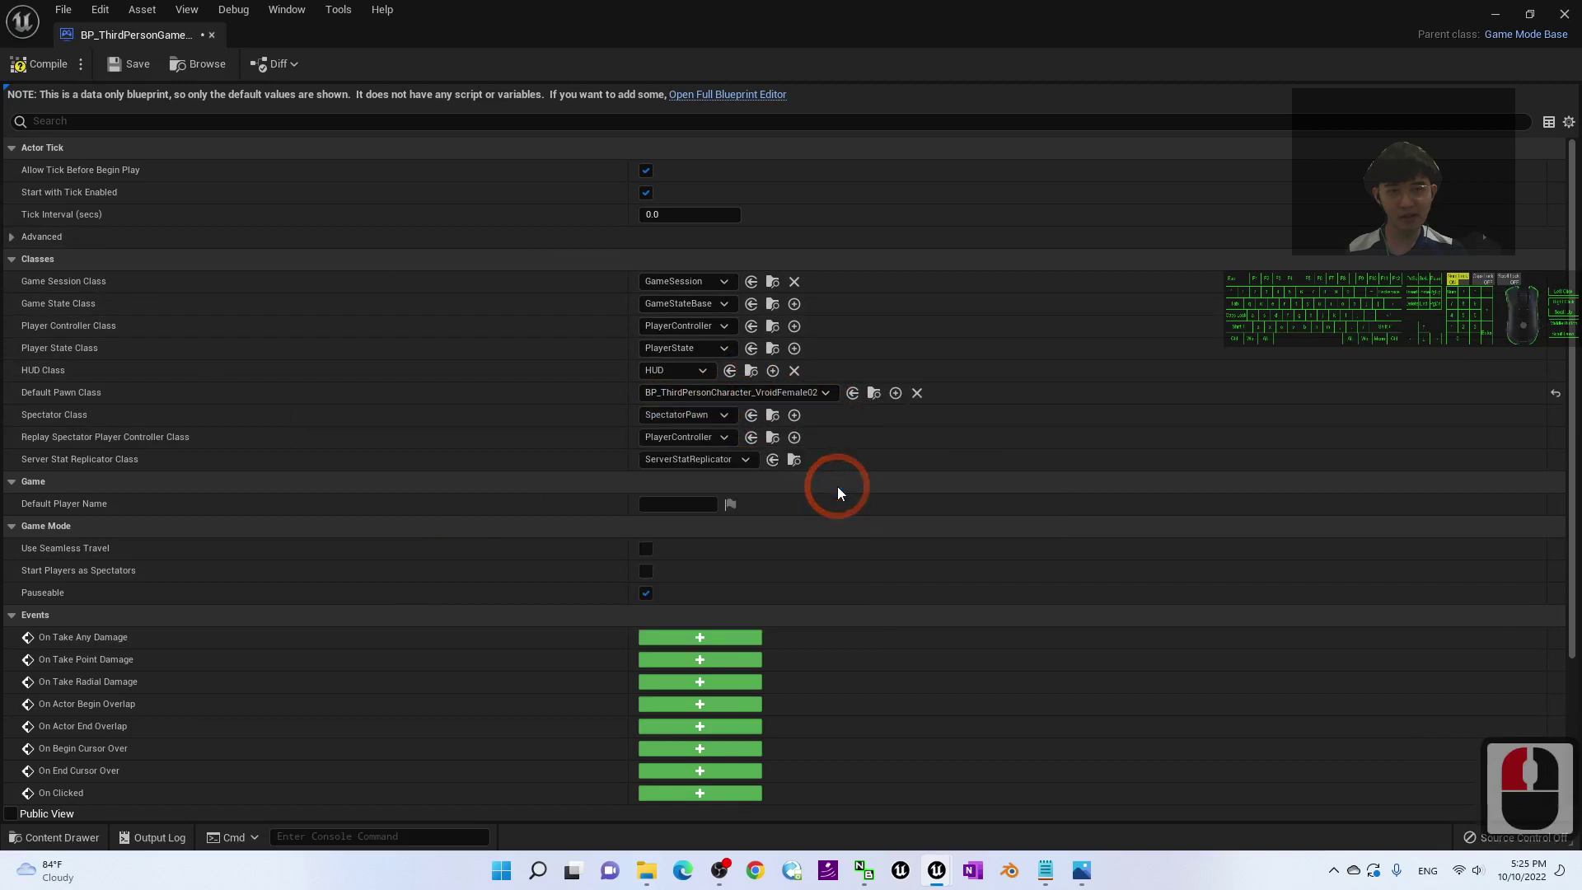
pyautogui.click(51, 67)
pyautogui.click(132, 68)
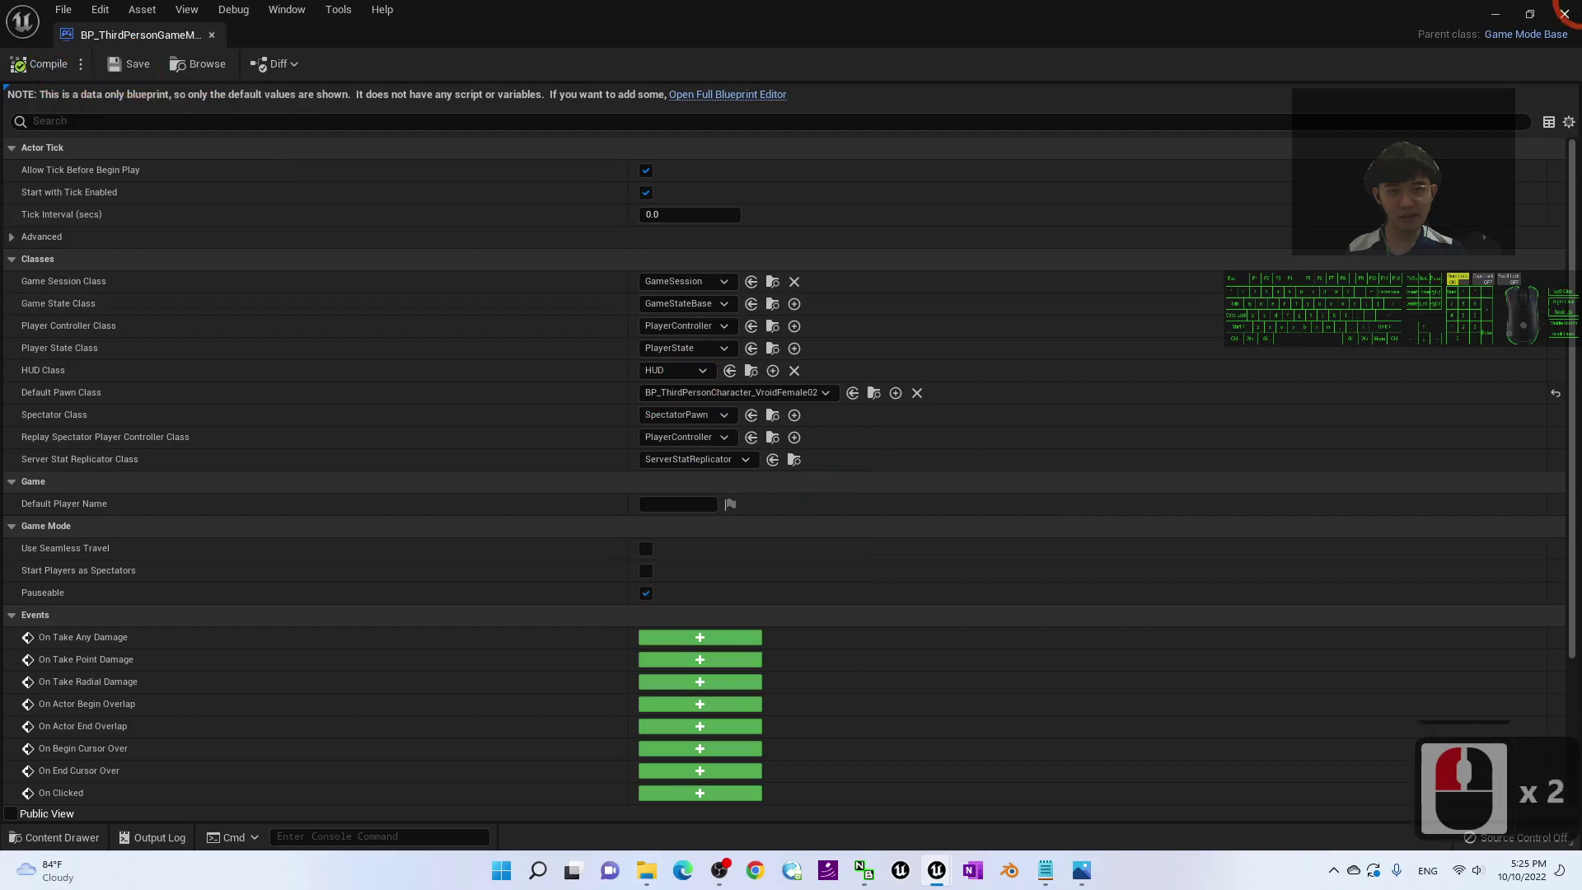
pyautogui.click(1565, 15)
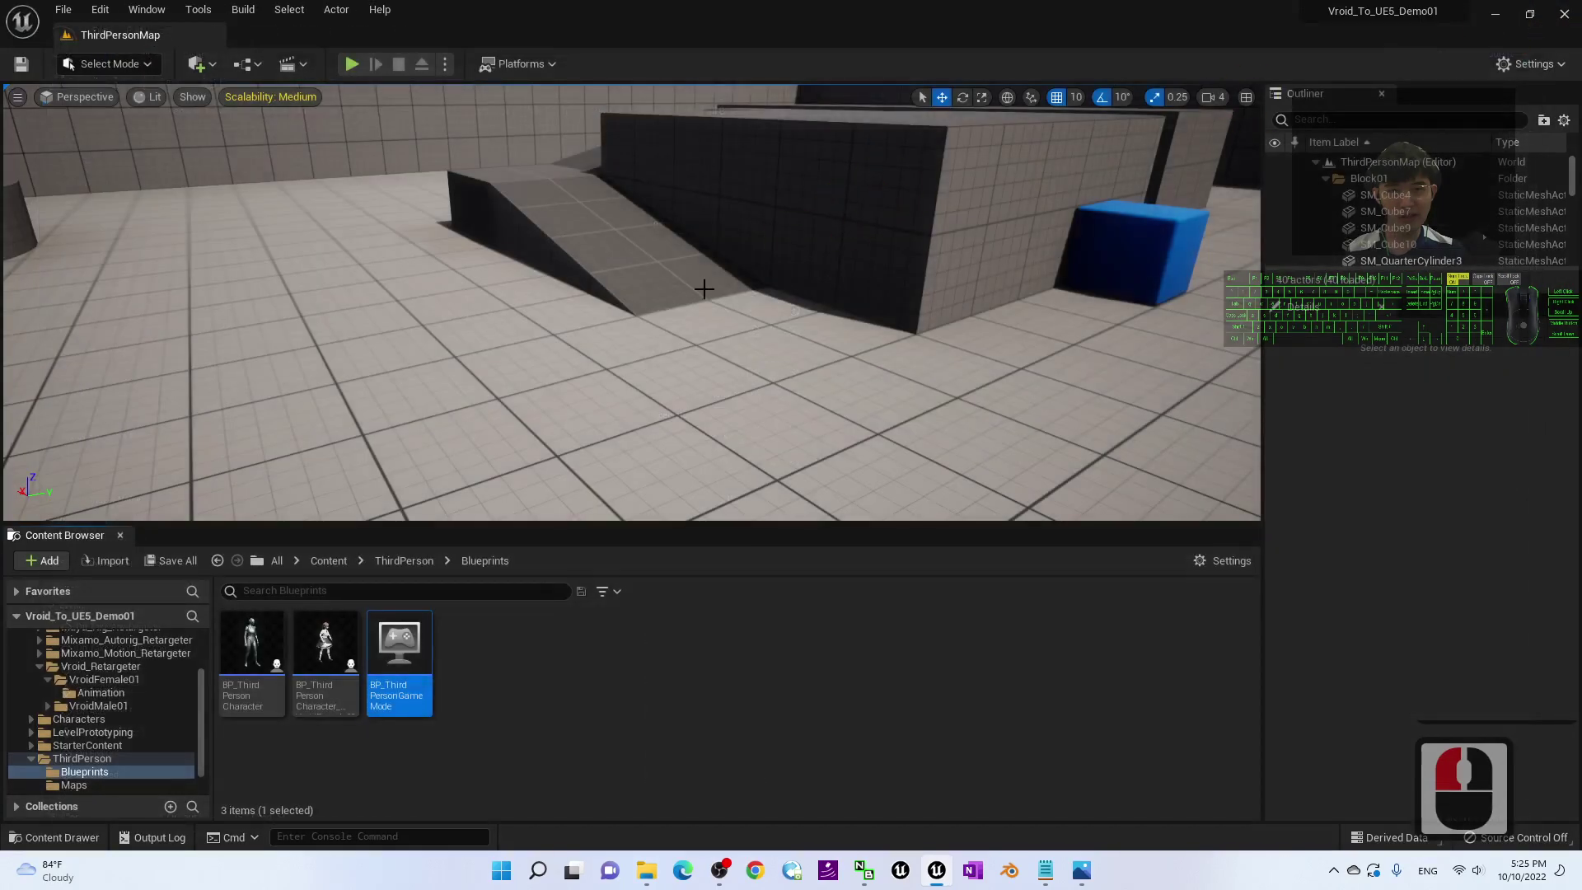
# - Play ThirdPersonMap with the new default pawn, run around the level and up the ramp, view the character from several angles, and stop the session
pyautogui.click(351, 64)
pyautogui.press('d')
pyautogui.press('s')
pyautogui.press('a')
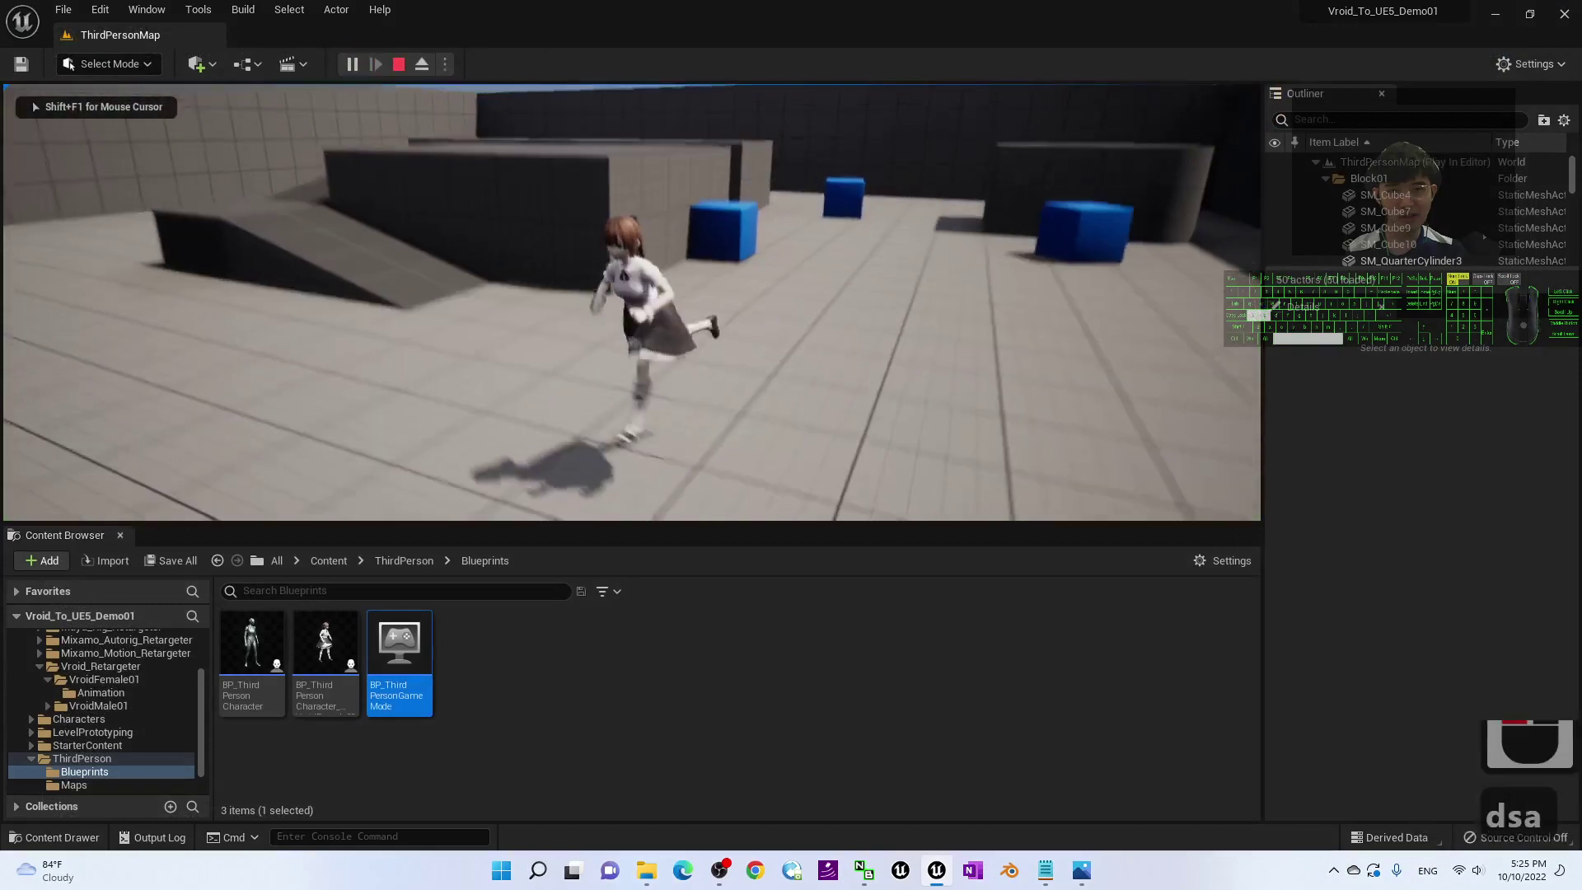
pyautogui.press('w')
pyautogui.press('w')
pyautogui.press('w')
pyautogui.press('w')
pyautogui.press('w')
pyautogui.press('d')
pyautogui.press('s')
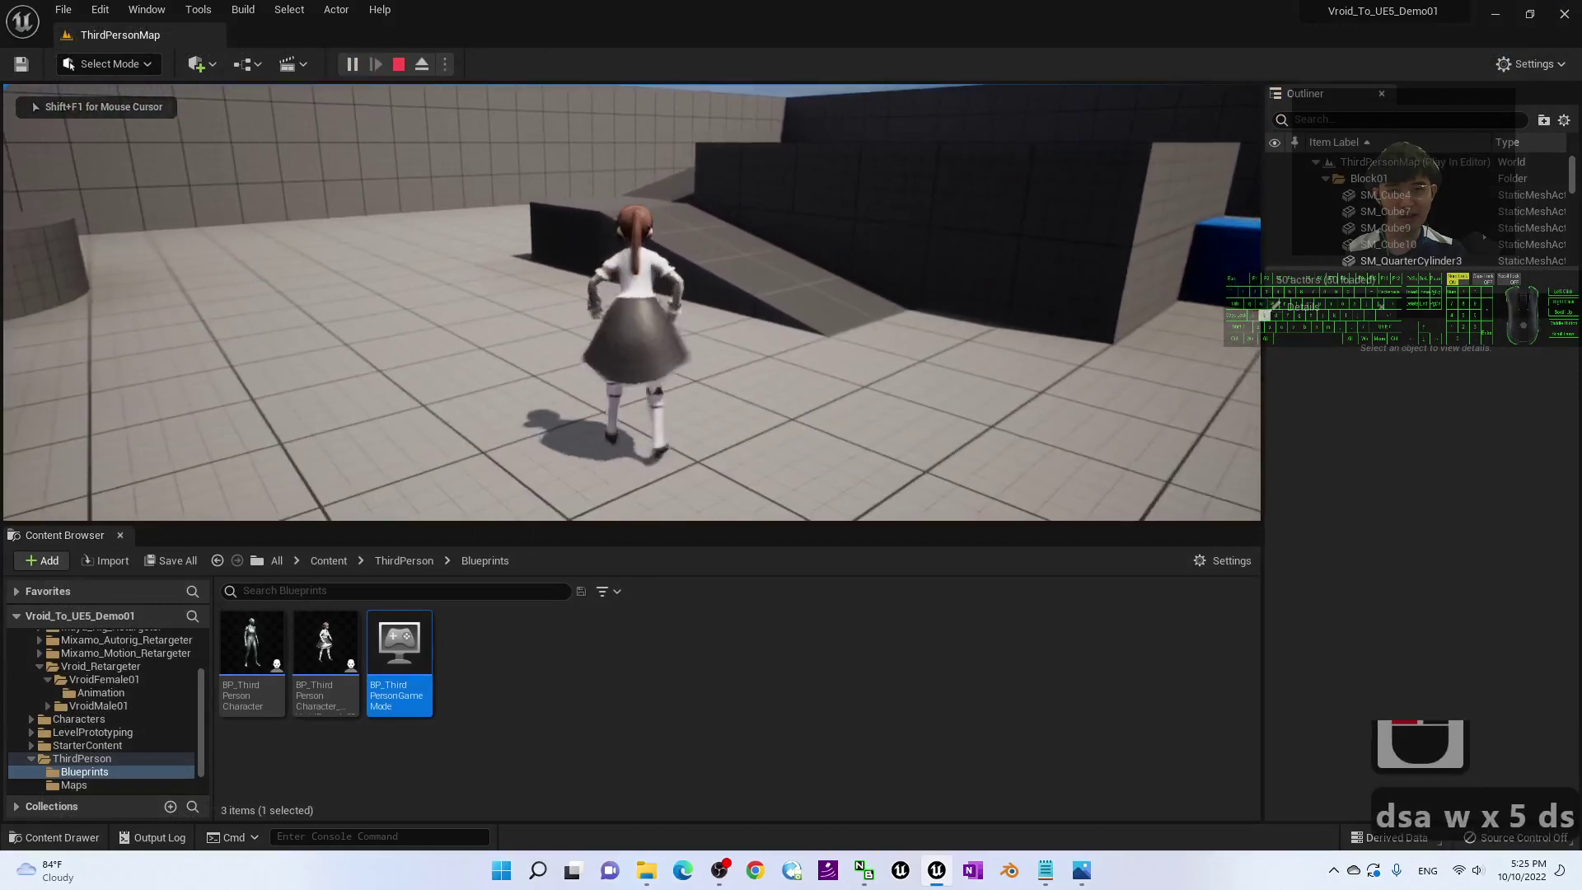
pyautogui.press('s')
pyautogui.press('d')
pyautogui.press('w')
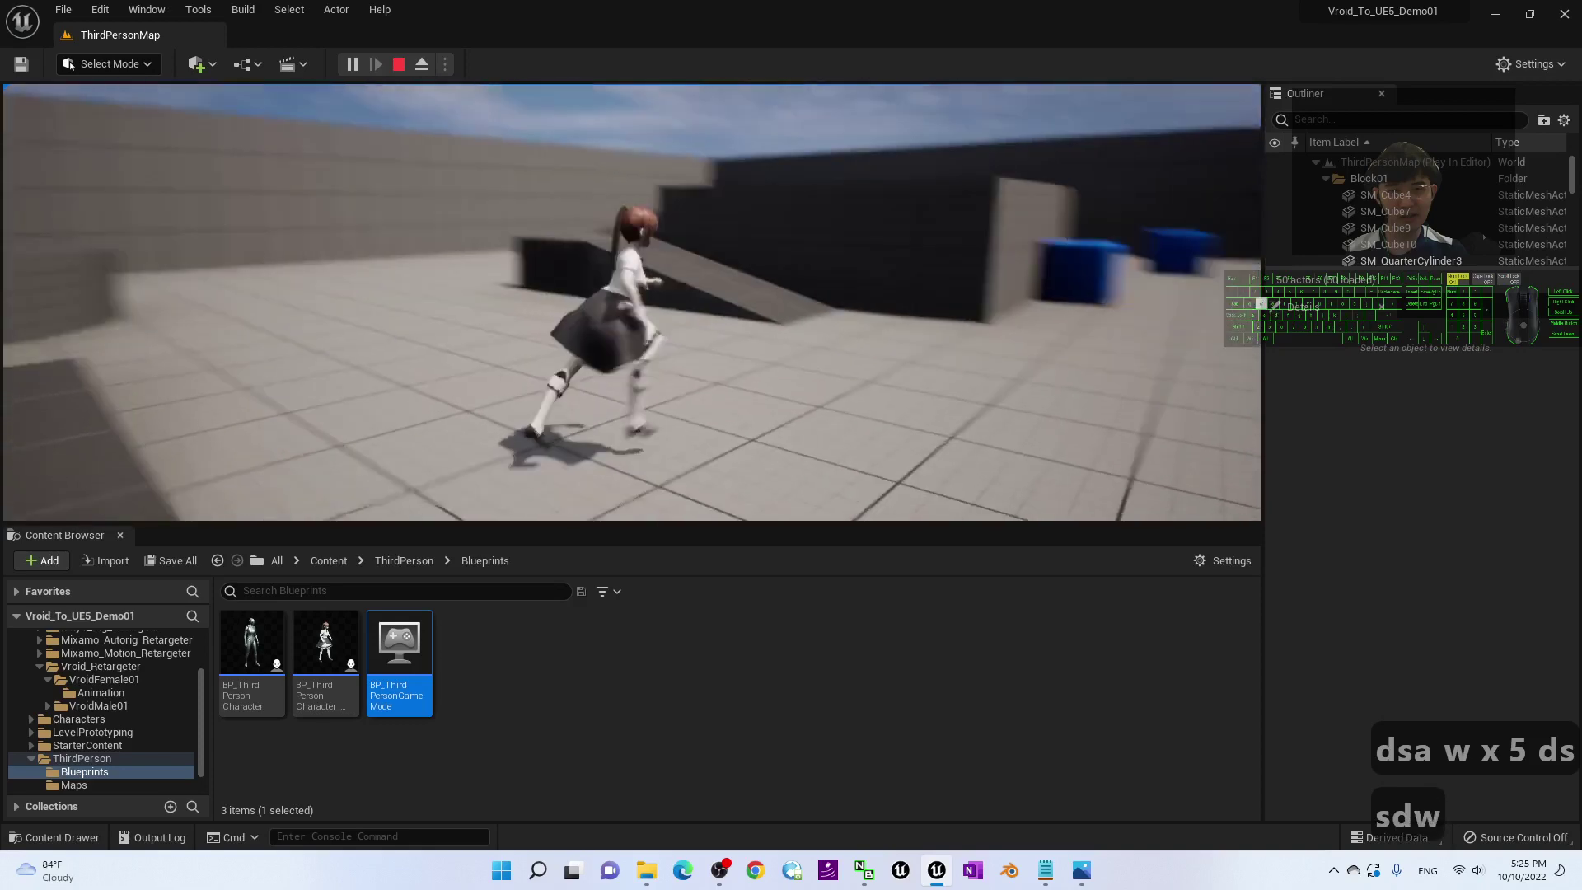
pyautogui.press('w')
pyautogui.press('w')
pyautogui.press('w')
pyautogui.press('w')
pyautogui.press('w')
pyautogui.press('w')
pyautogui.press('w')
pyautogui.press('w')
pyautogui.press('w')
pyautogui.press('w')
pyautogui.press('w')
pyautogui.press('w')
pyautogui.press('w')
pyautogui.press('w')
pyautogui.press('w')
pyautogui.press('w')
pyautogui.press('w')
pyautogui.press('w')
pyautogui.press('w')
pyautogui.press('a')
pyautogui.press('d')
pyautogui.press('d')
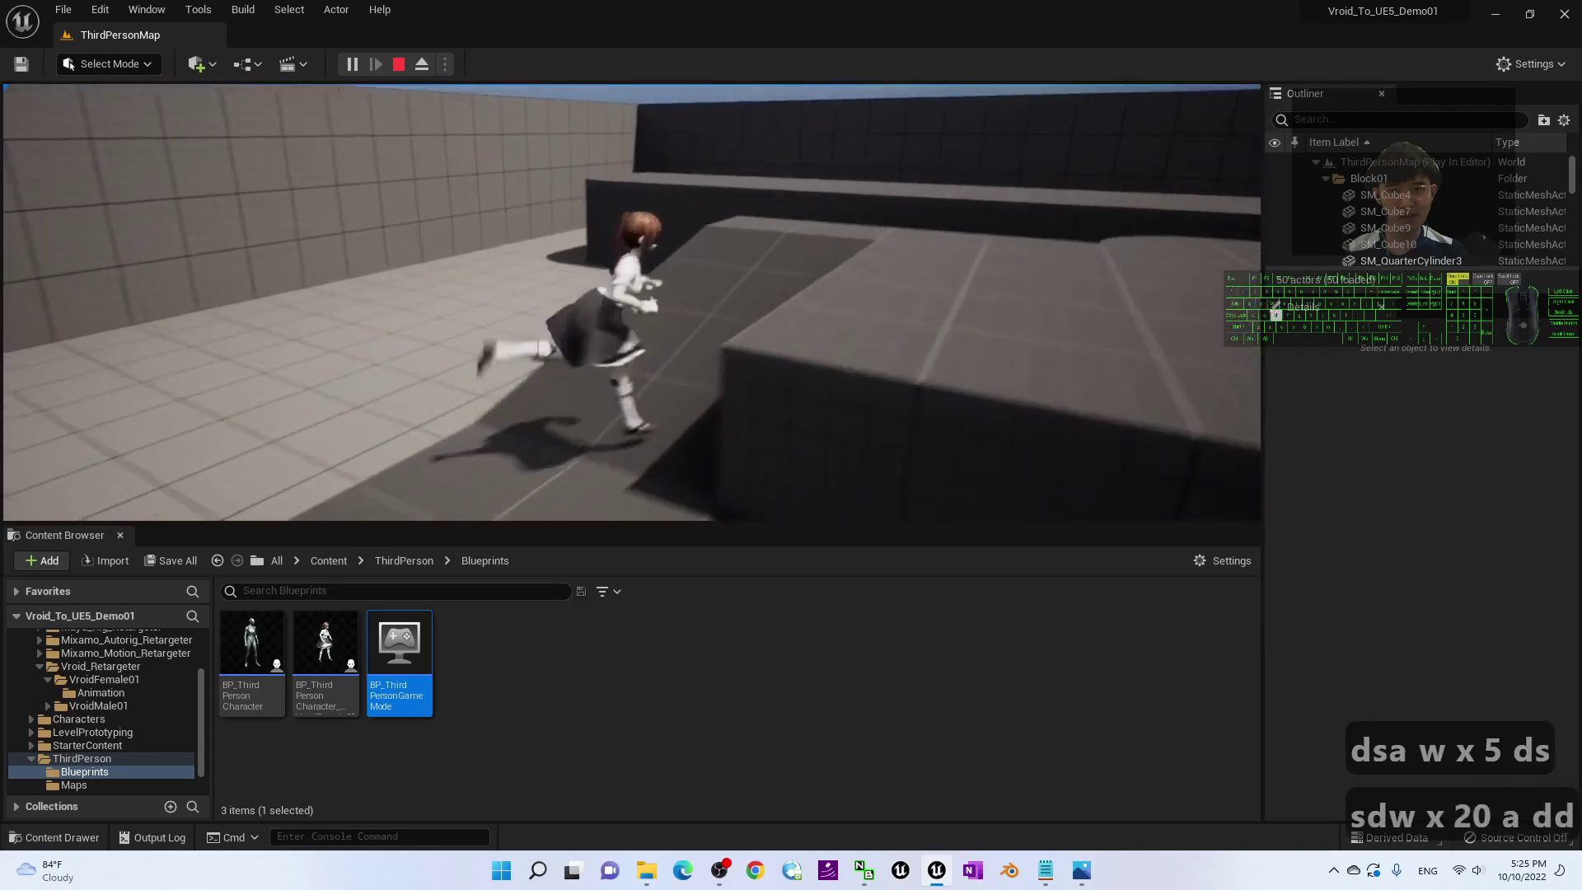
pyautogui.press('s')
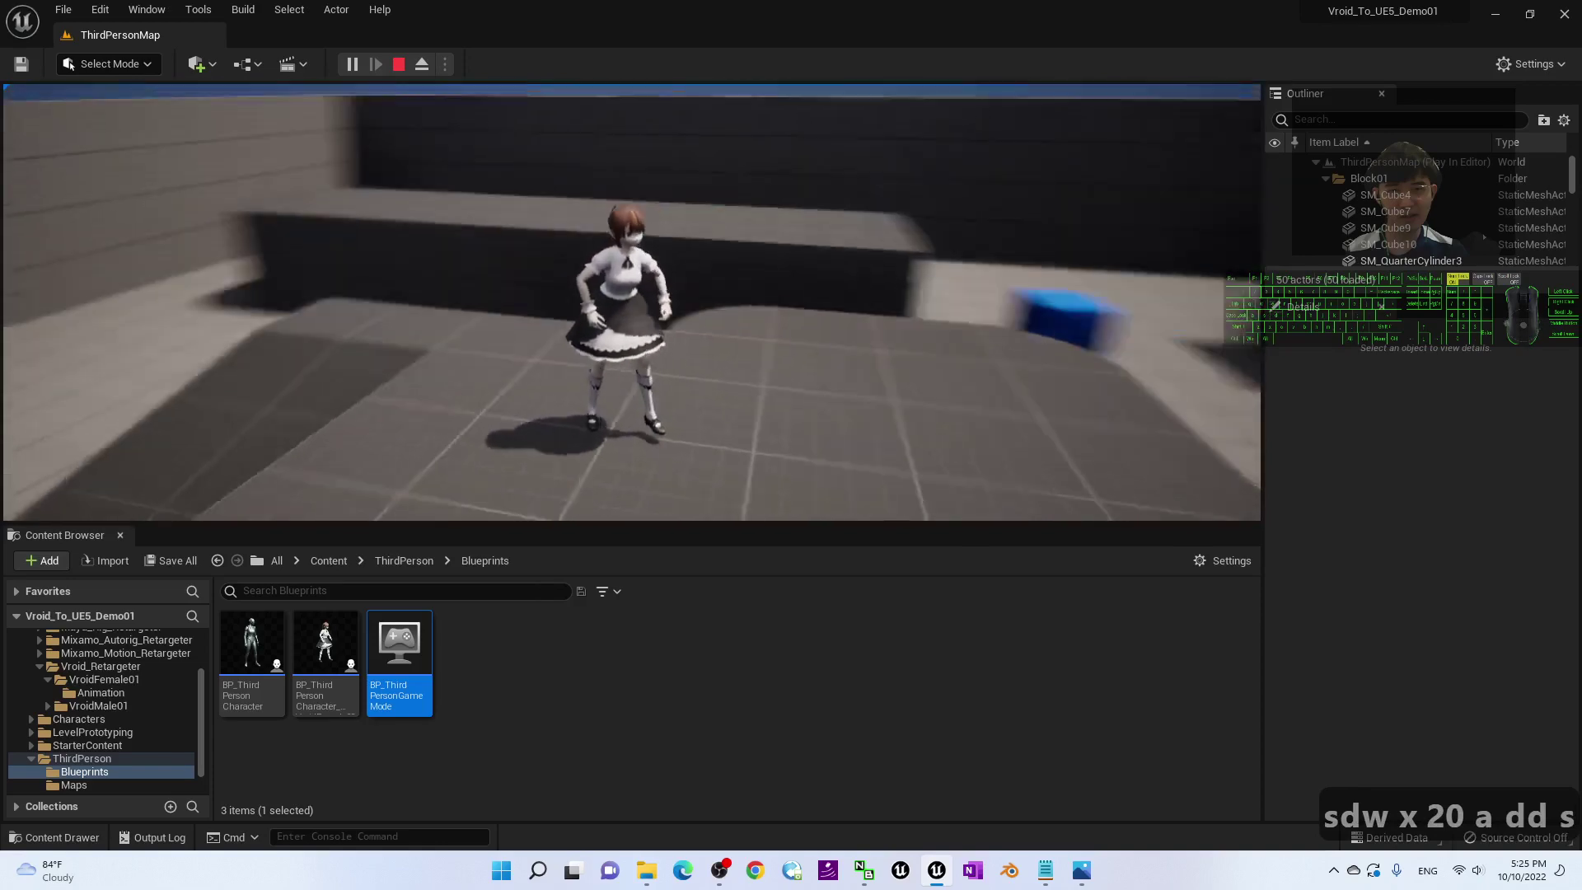
pyautogui.click(1137, 333)
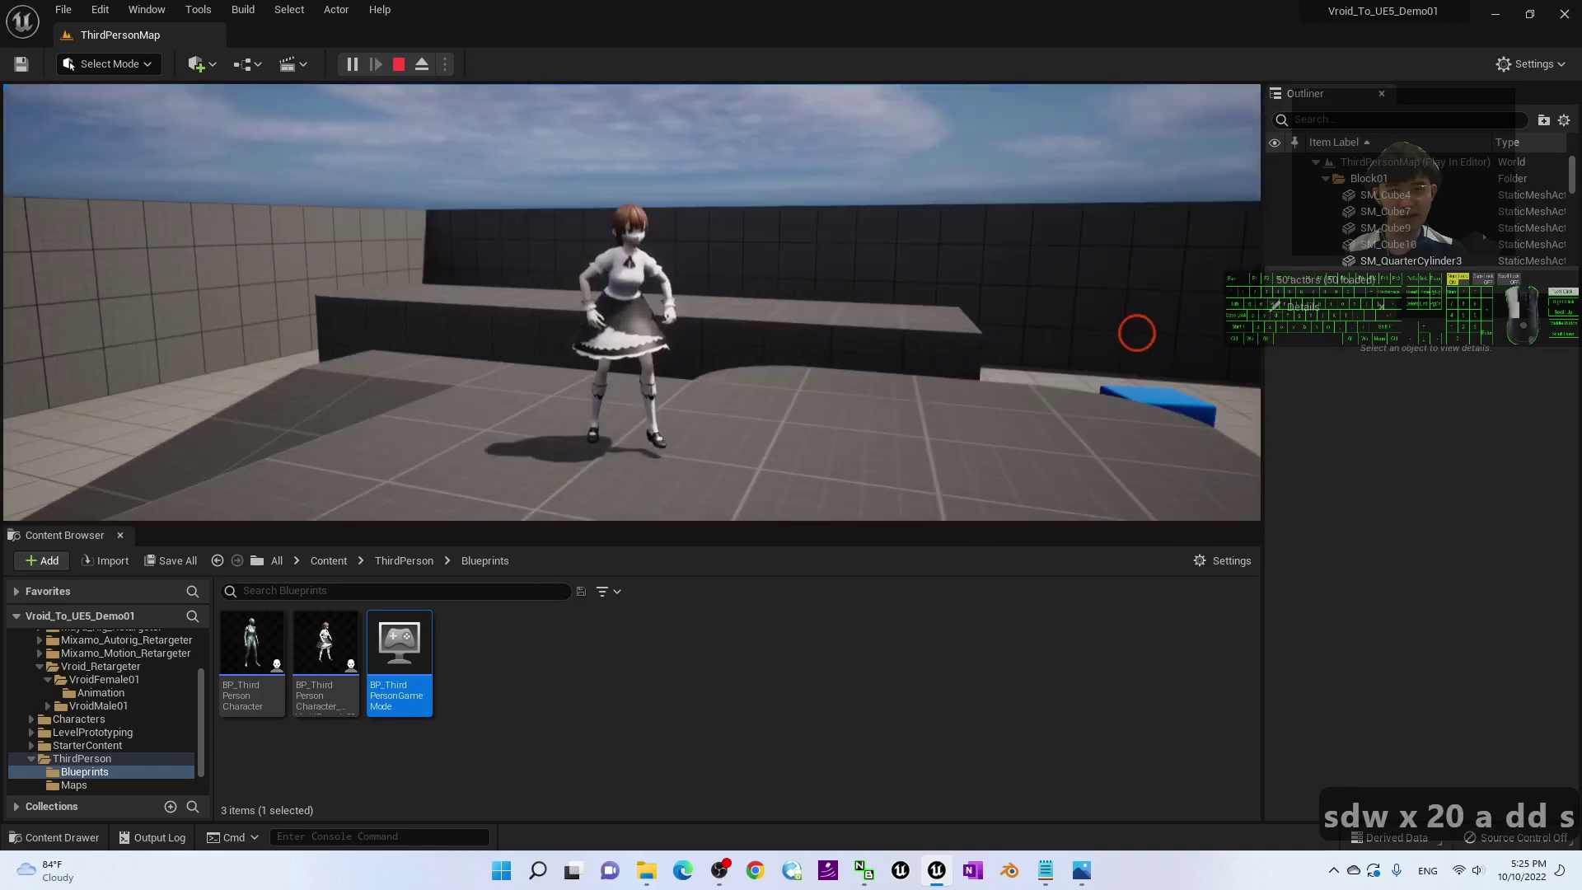
pyautogui.moveTo(1137, 333); pyautogui.dragTo(972, 362)
pyautogui.click(636, 424)
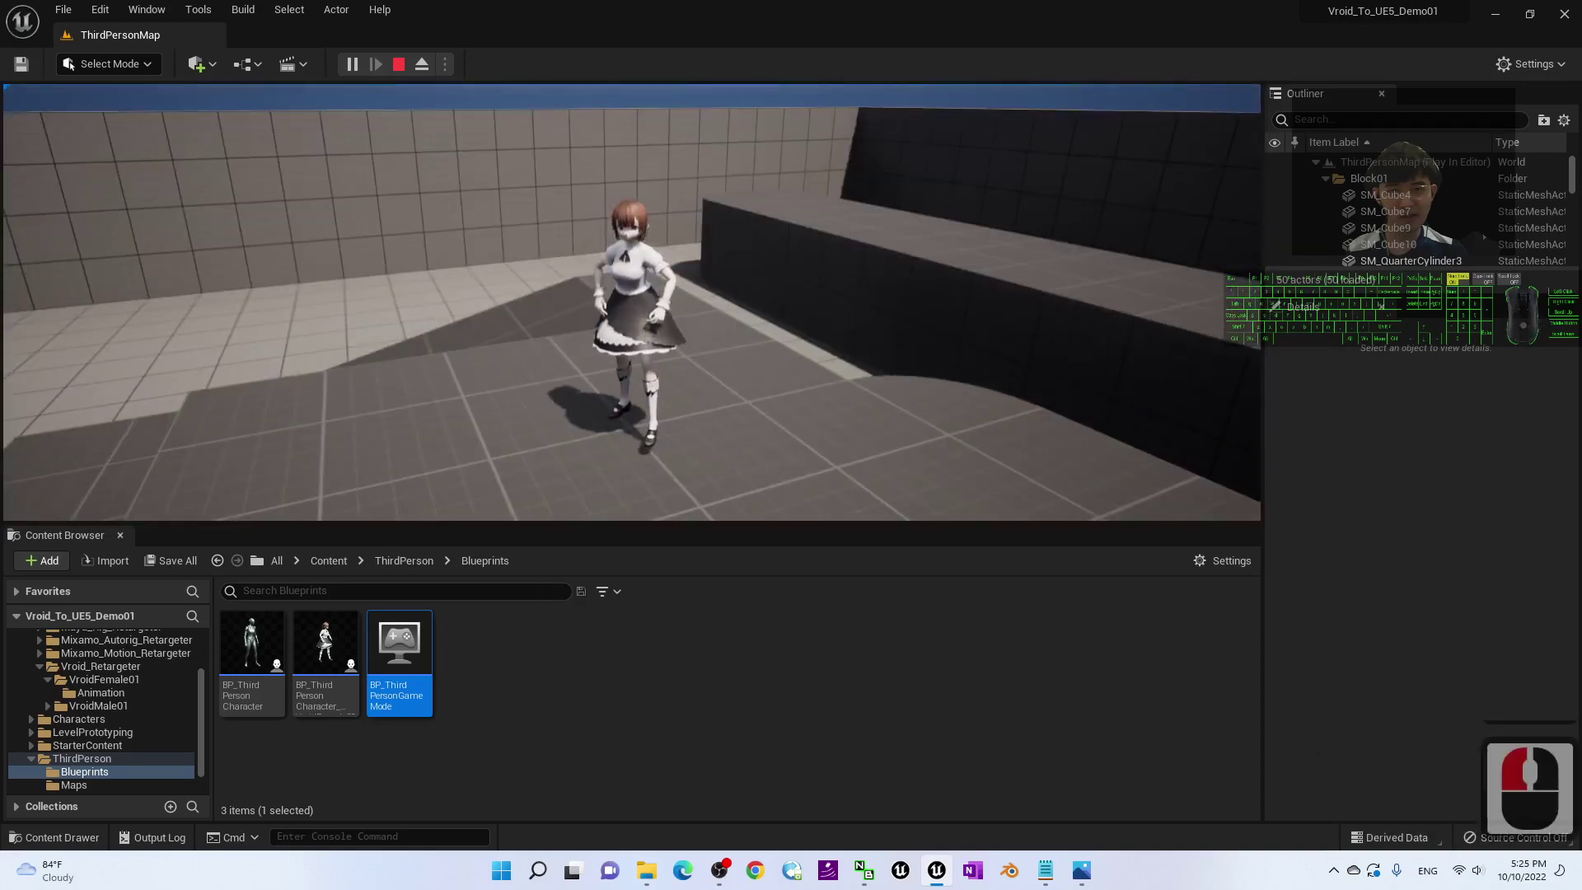
pyautogui.press('Escape')
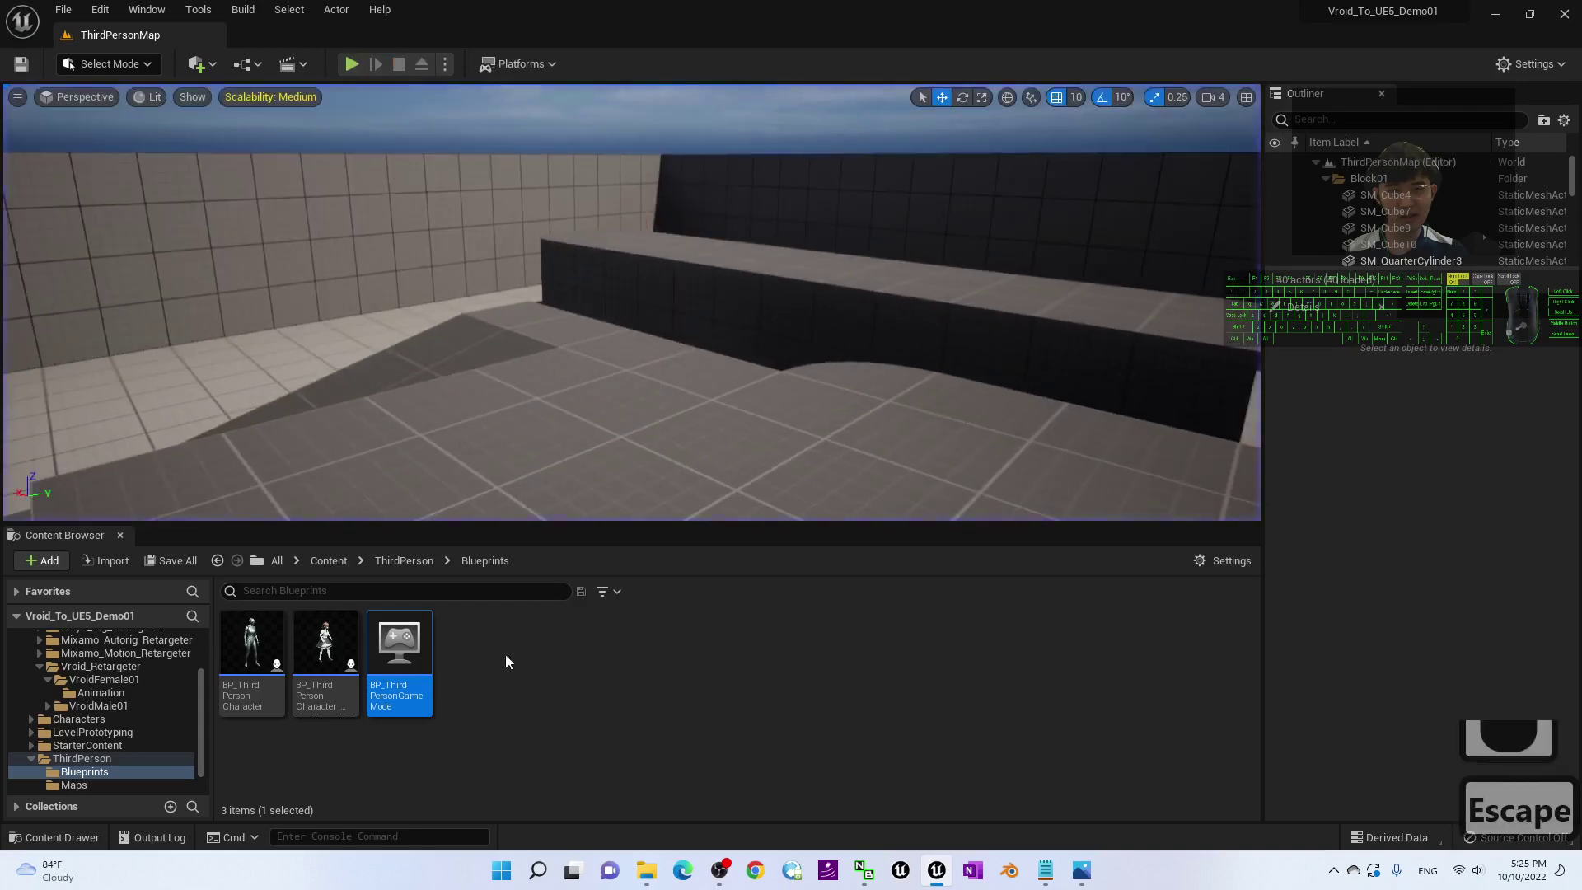
# - Open the BP_ThirdPersonCharacter_VroidFemale02 blueprint, select its Mesh component, and inspect the feet against the capsule's base in the 3D view
pyautogui.doubleClick(329, 643)
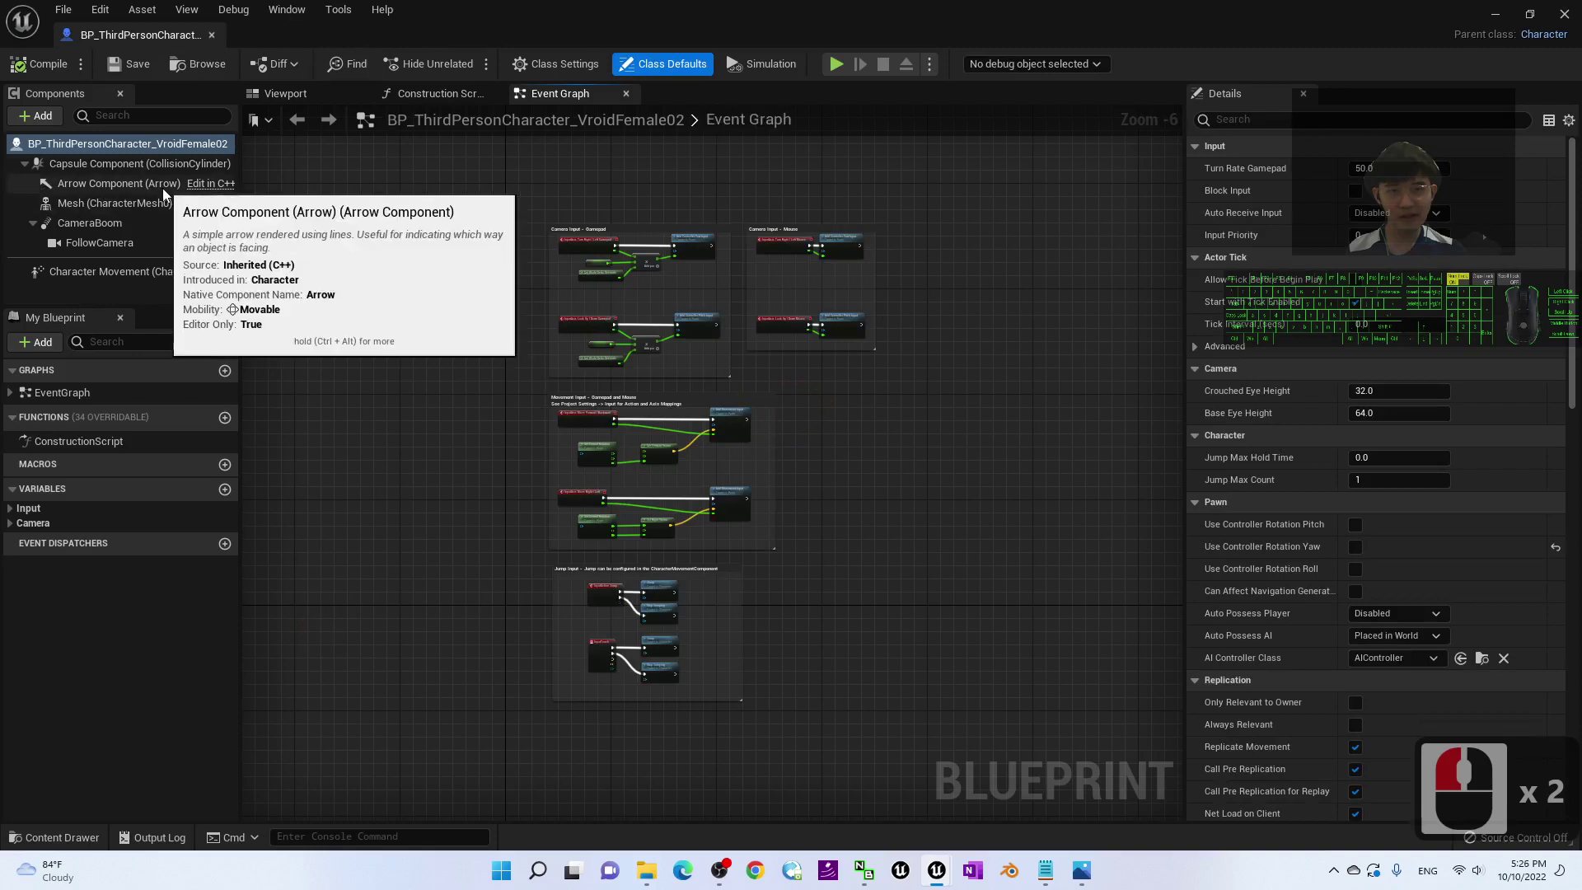
pyautogui.click(87, 205)
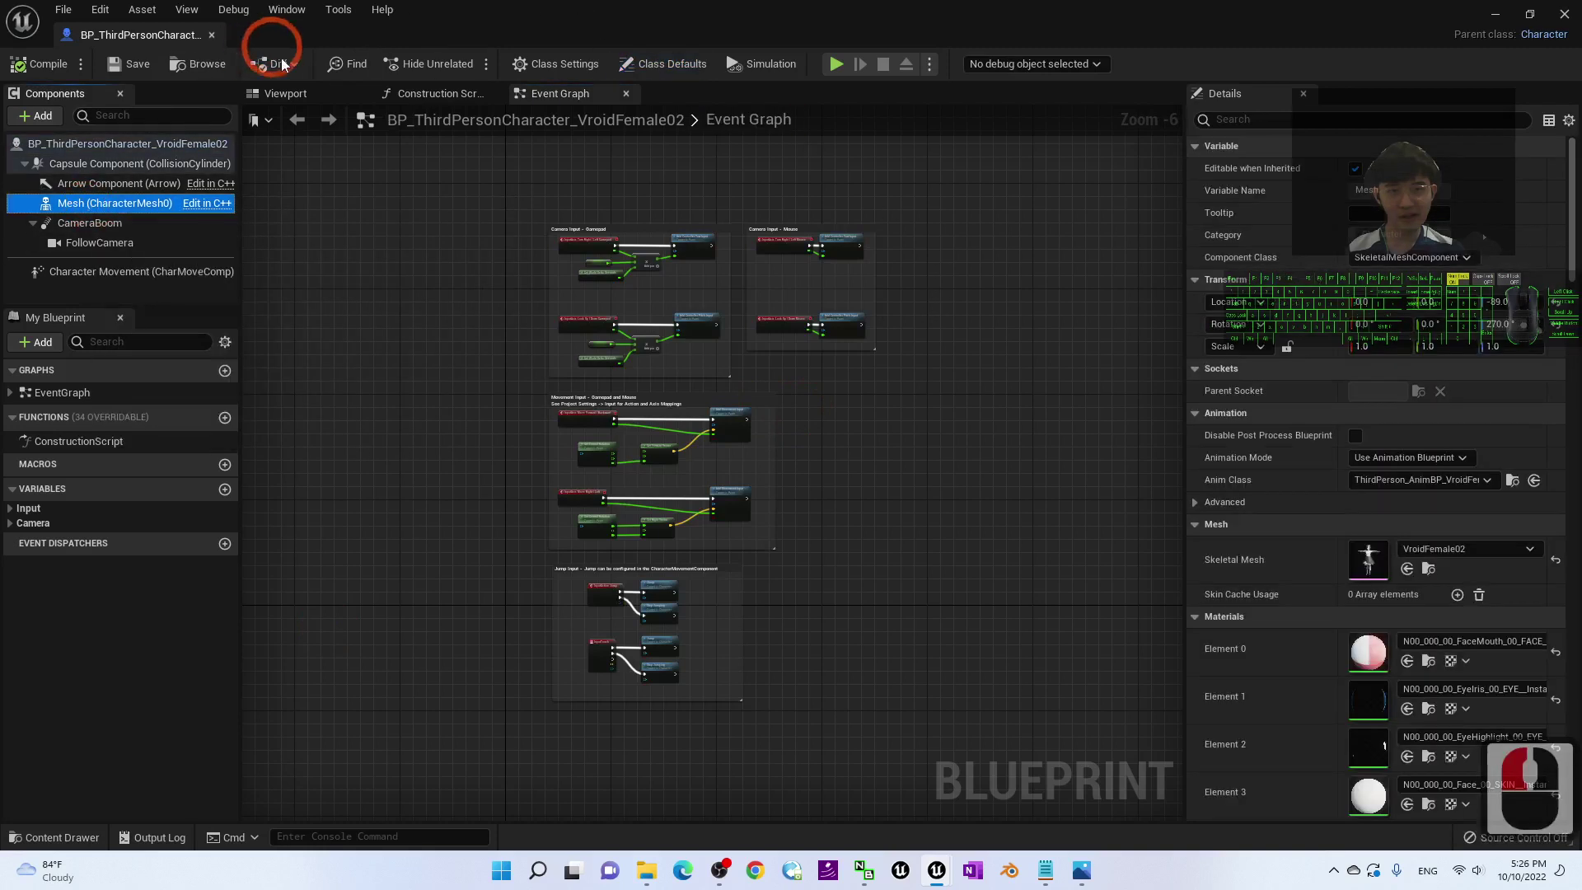
pyautogui.click(285, 93)
pyautogui.scroll(2, 791, 459)
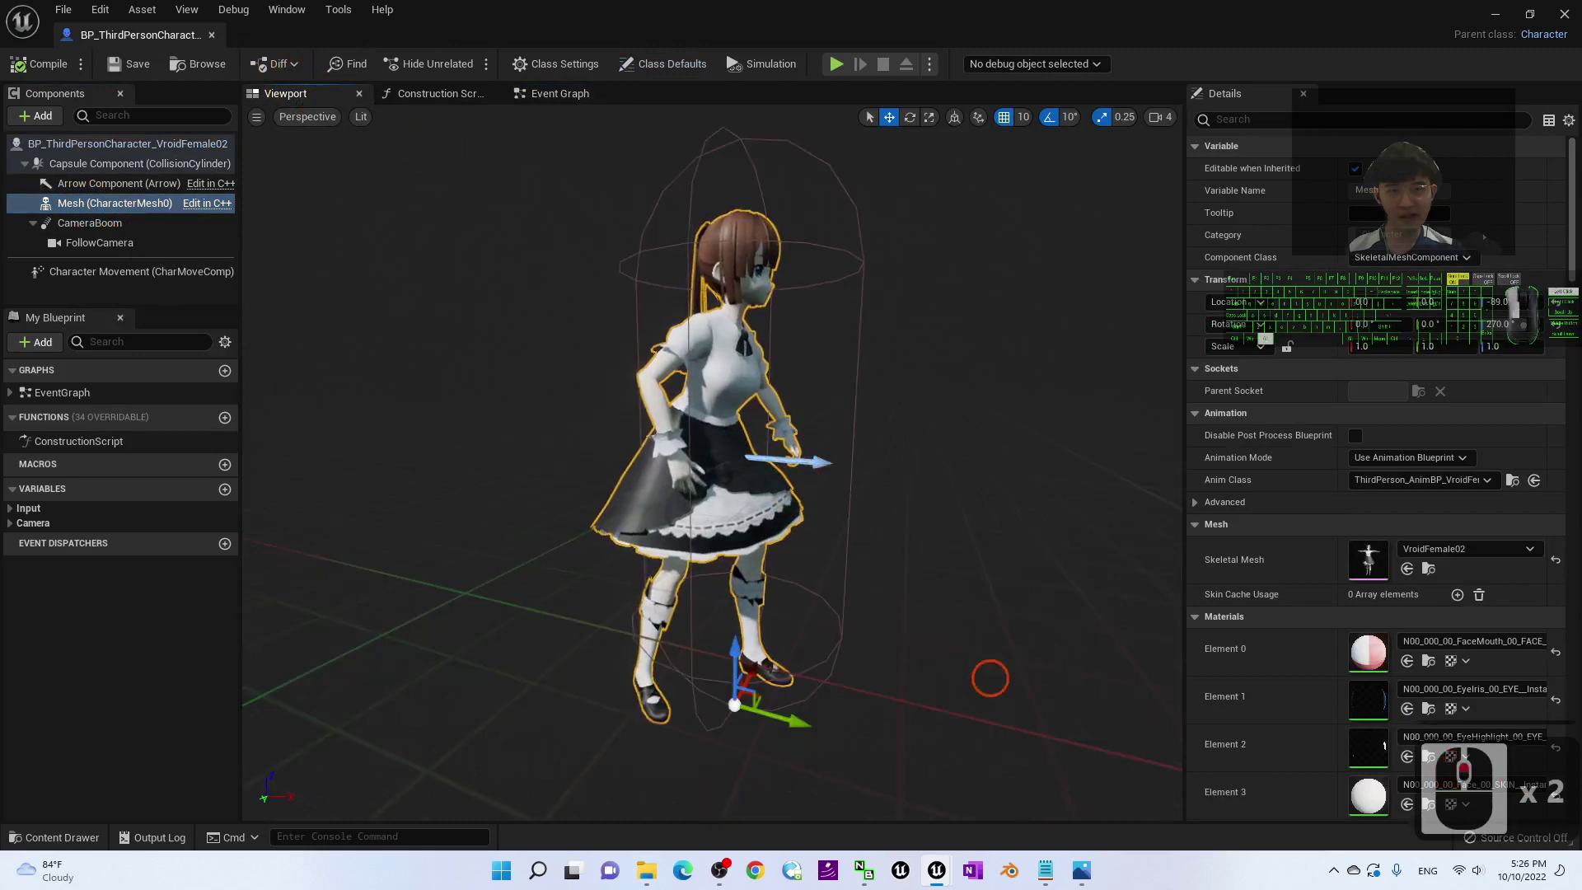
pyautogui.keyDown('alt'); pyautogui.moveTo(989, 678); pyautogui.dragTo(732, 784); pyautogui.keyUp('alt')
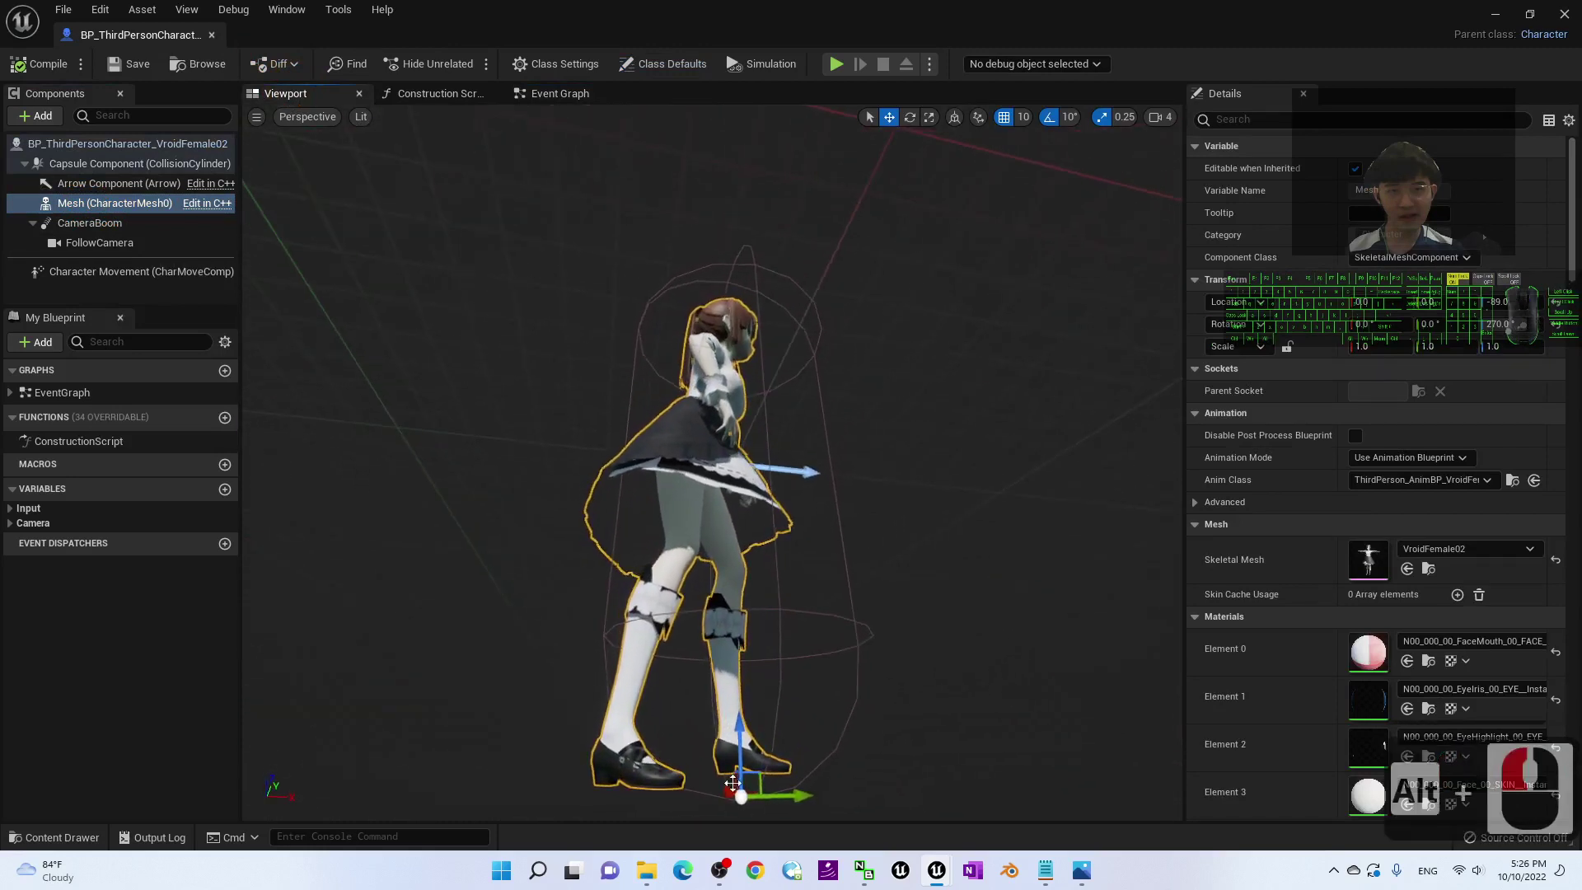
pyautogui.scroll(-4, 814, 218)
# - Set the grid snap size to 1 and lower the character mesh inside the capsule to a Z location of about -94
pyautogui.click(1023, 117)
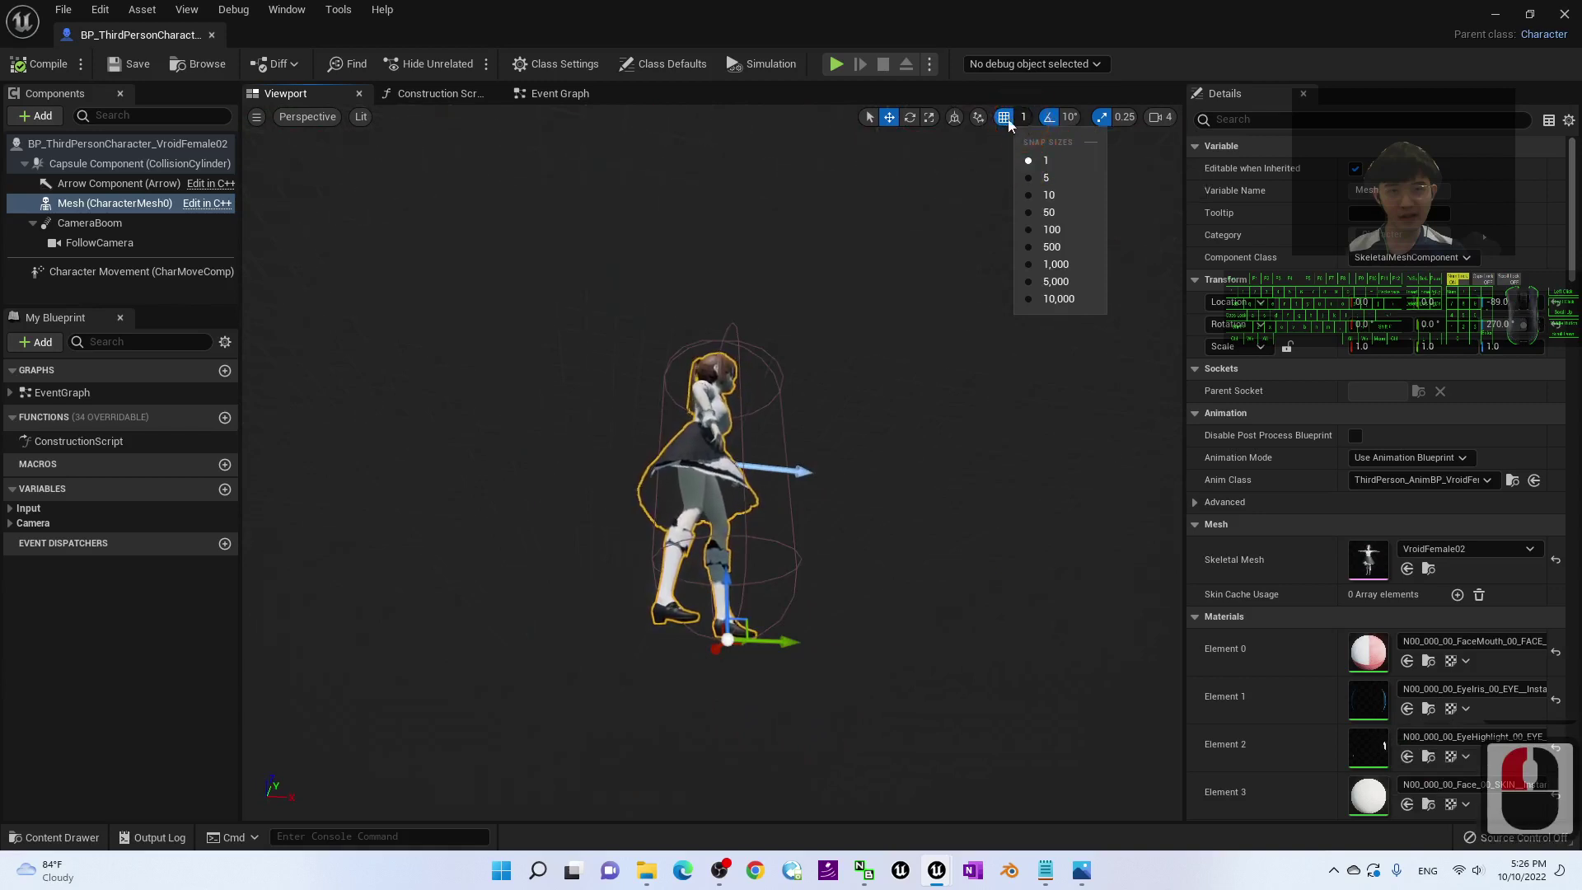
pyautogui.click(851, 520)
pyautogui.scroll(2, 772, 579)
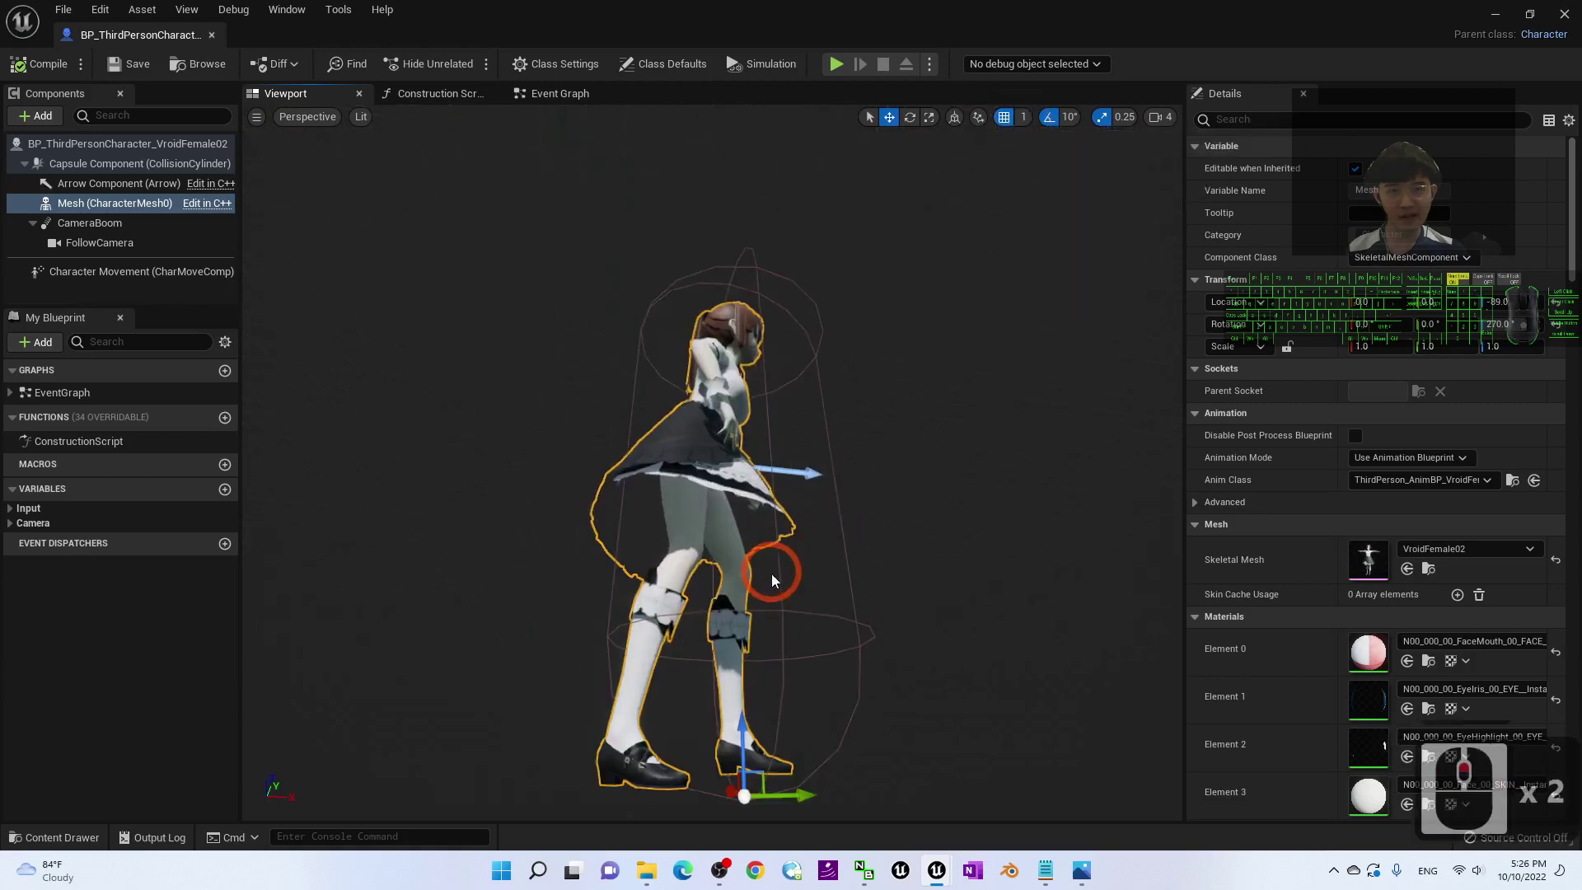
pyautogui.moveTo(744, 719)
pyautogui.mouseDown()
pyautogui.moveTo(746, 754)
pyautogui.moveTo(935, 709)
pyautogui.moveTo(746, 701)
pyautogui.mouseUp()
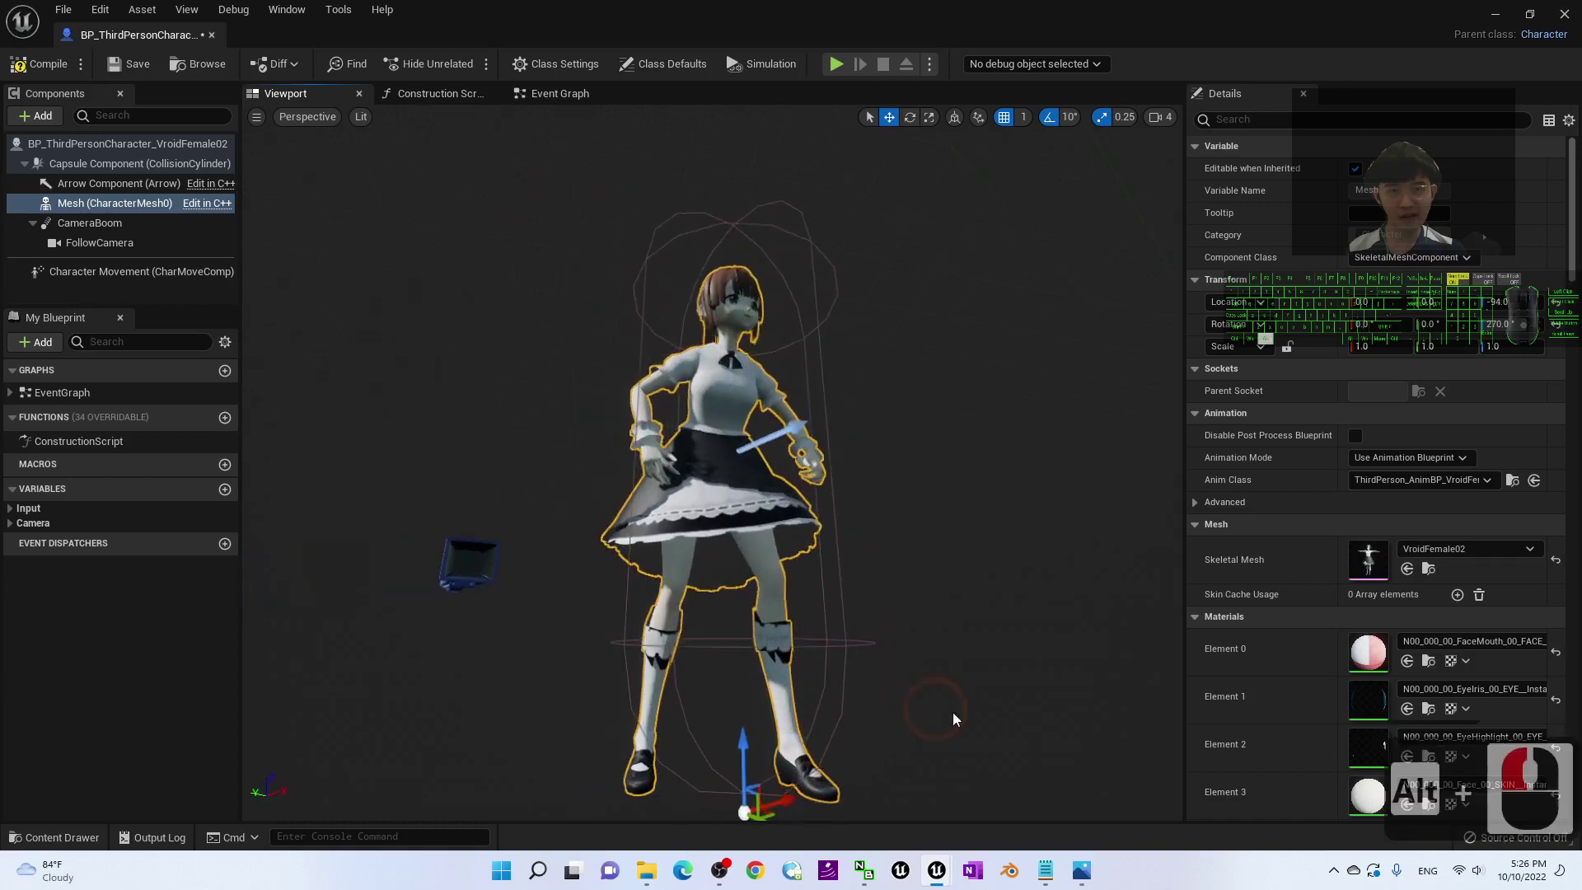
pyautogui.moveTo(745, 774); pyautogui.dragTo(741, 753)
# - Compile, save and close the character blueprint with the adjusted mesh height
pyautogui.click(37, 65)
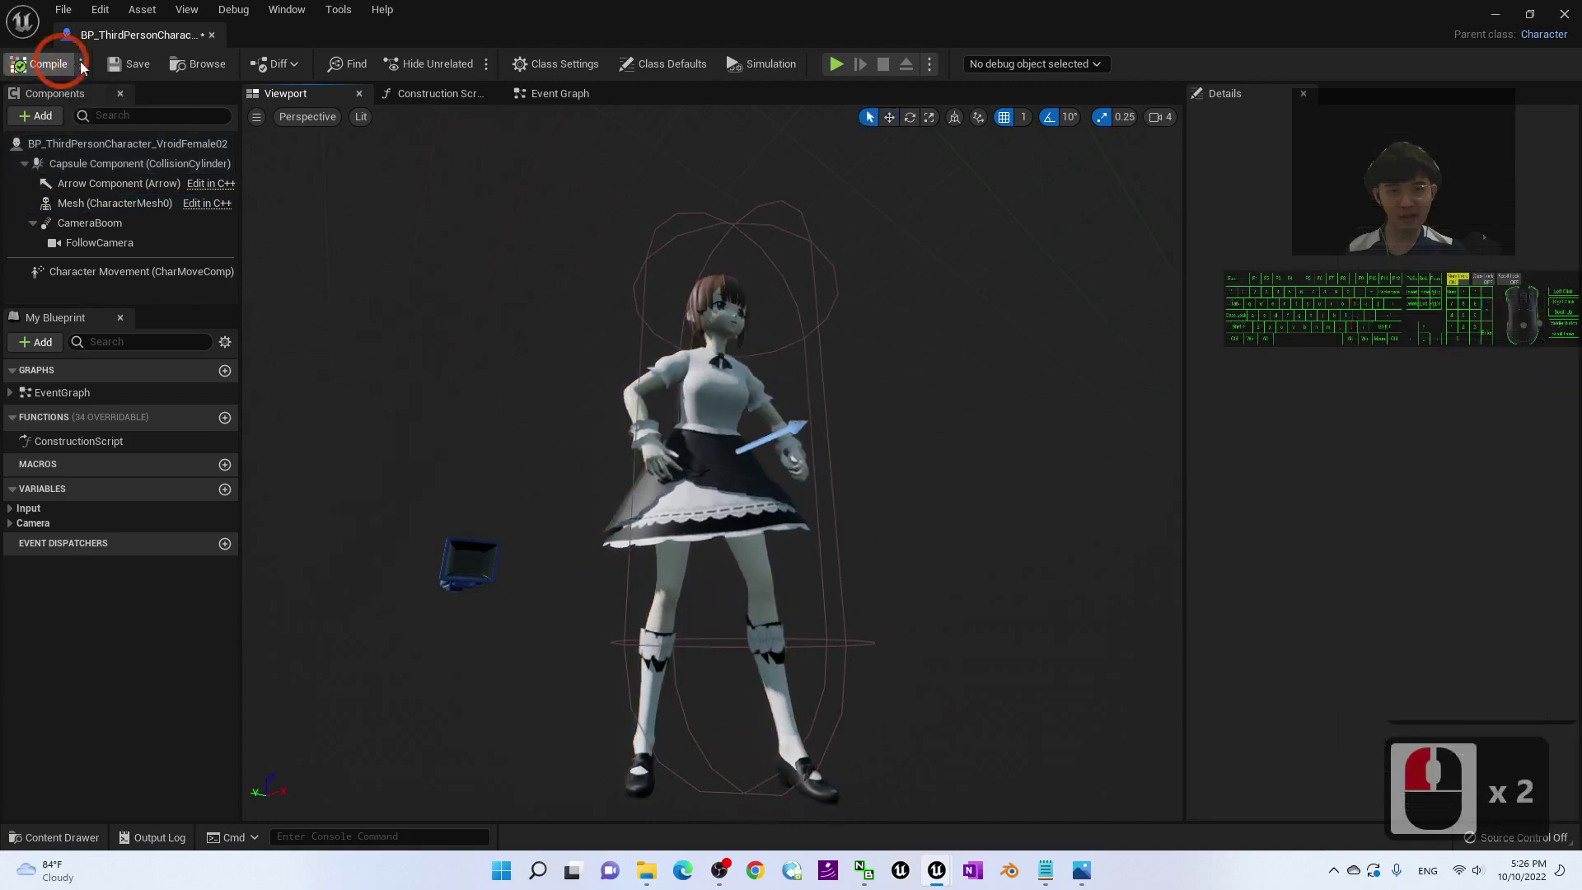
pyautogui.click(130, 63)
pyautogui.click(1564, 15)
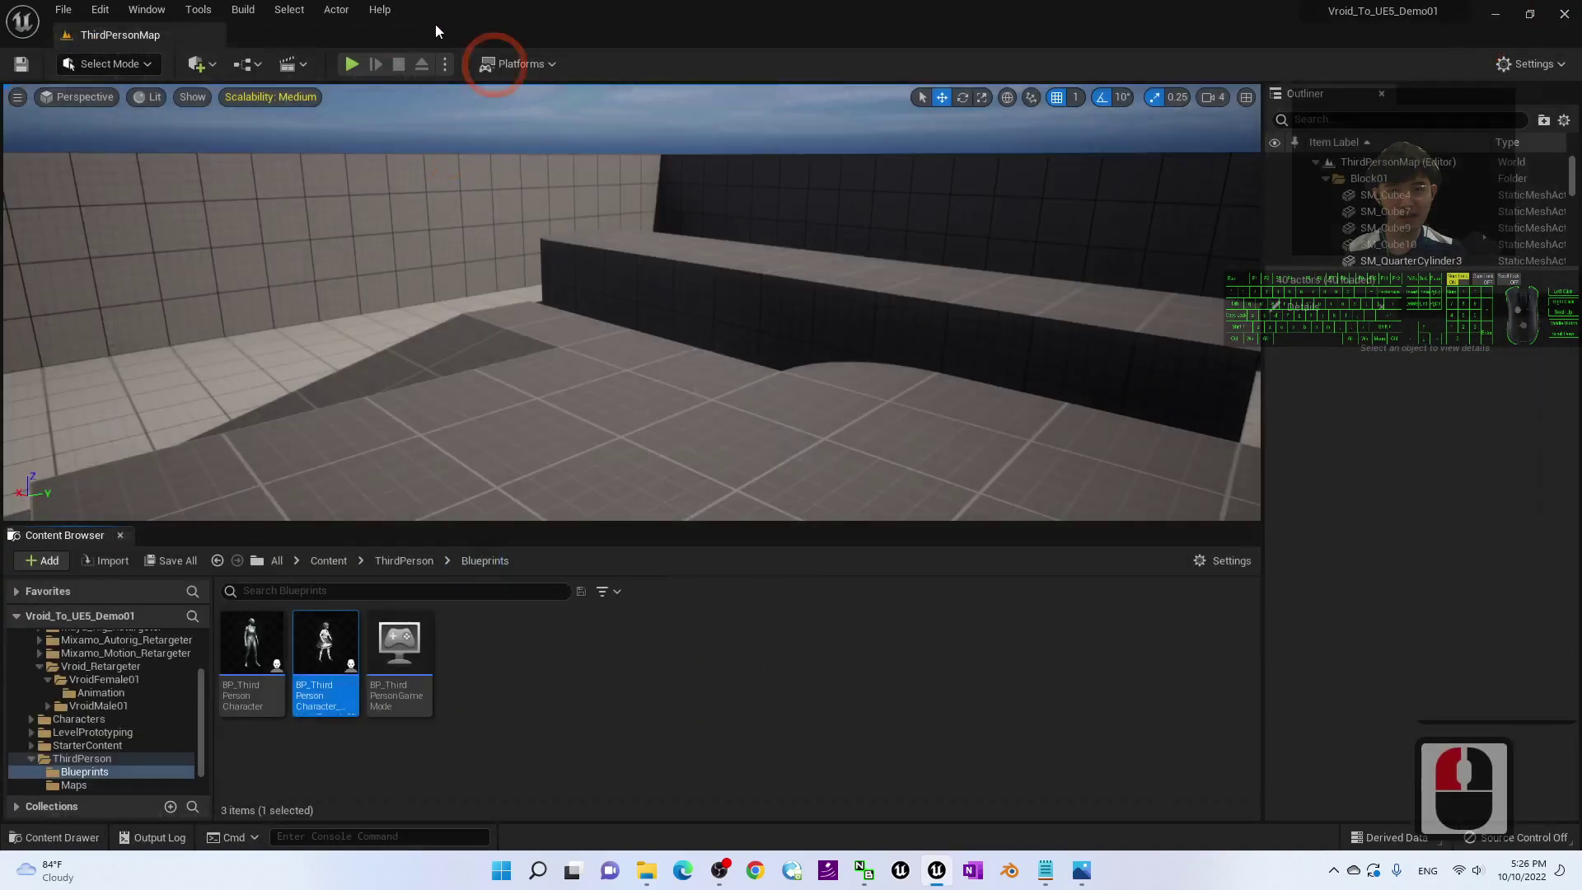
# - Play ThirdPersonMap, run and jump around the ramp and platforms to check the character's foot contact with the ground, and stop the session
pyautogui.click(350, 64)
pyautogui.press('w')
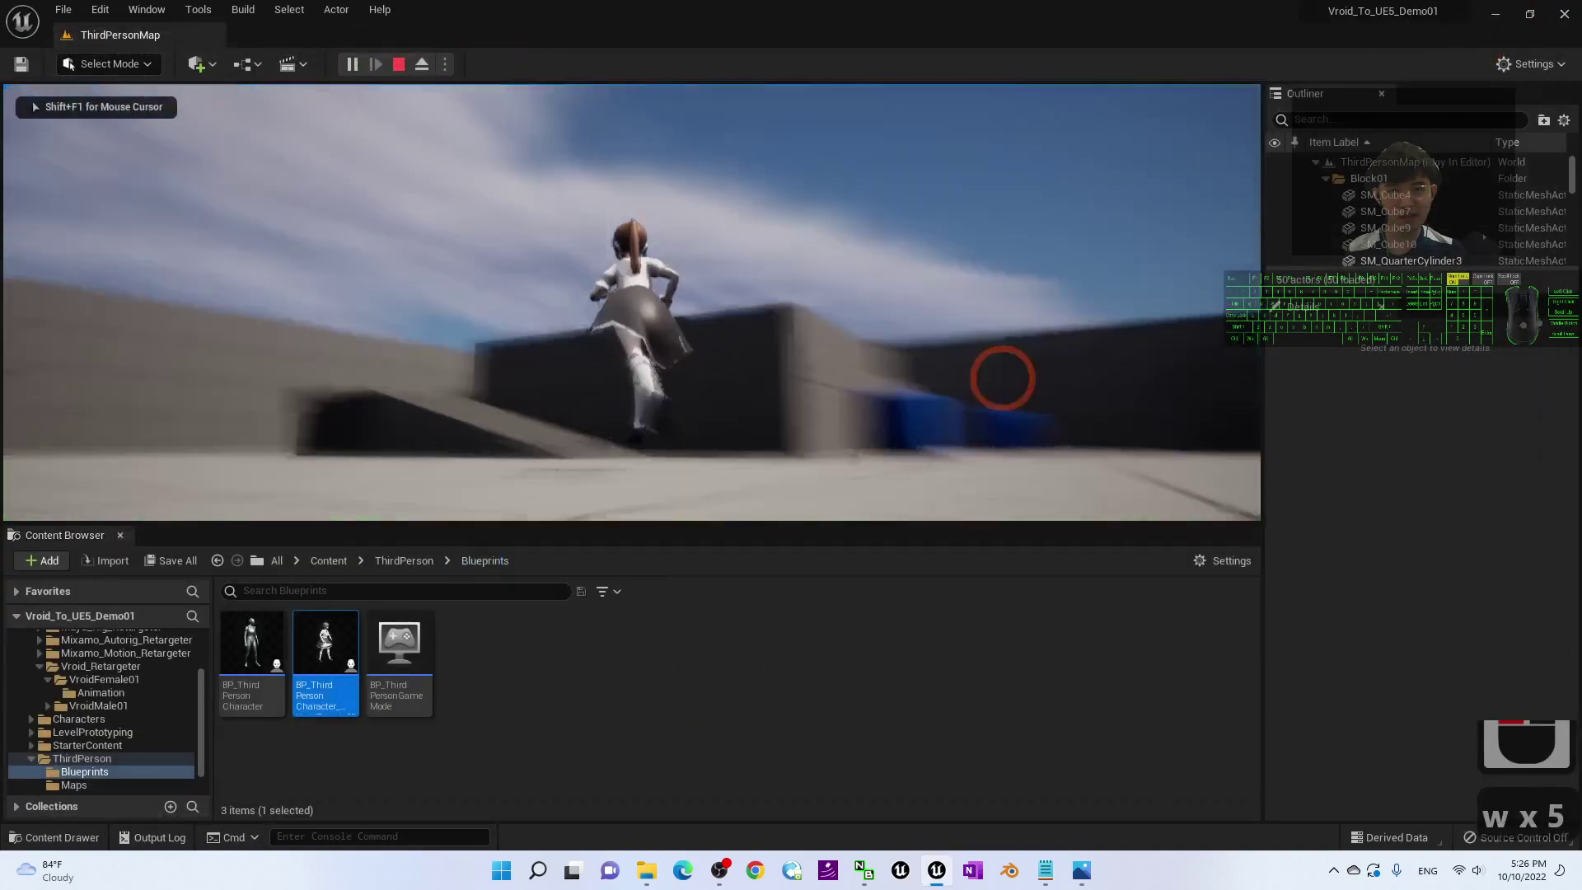
pyautogui.press('w')
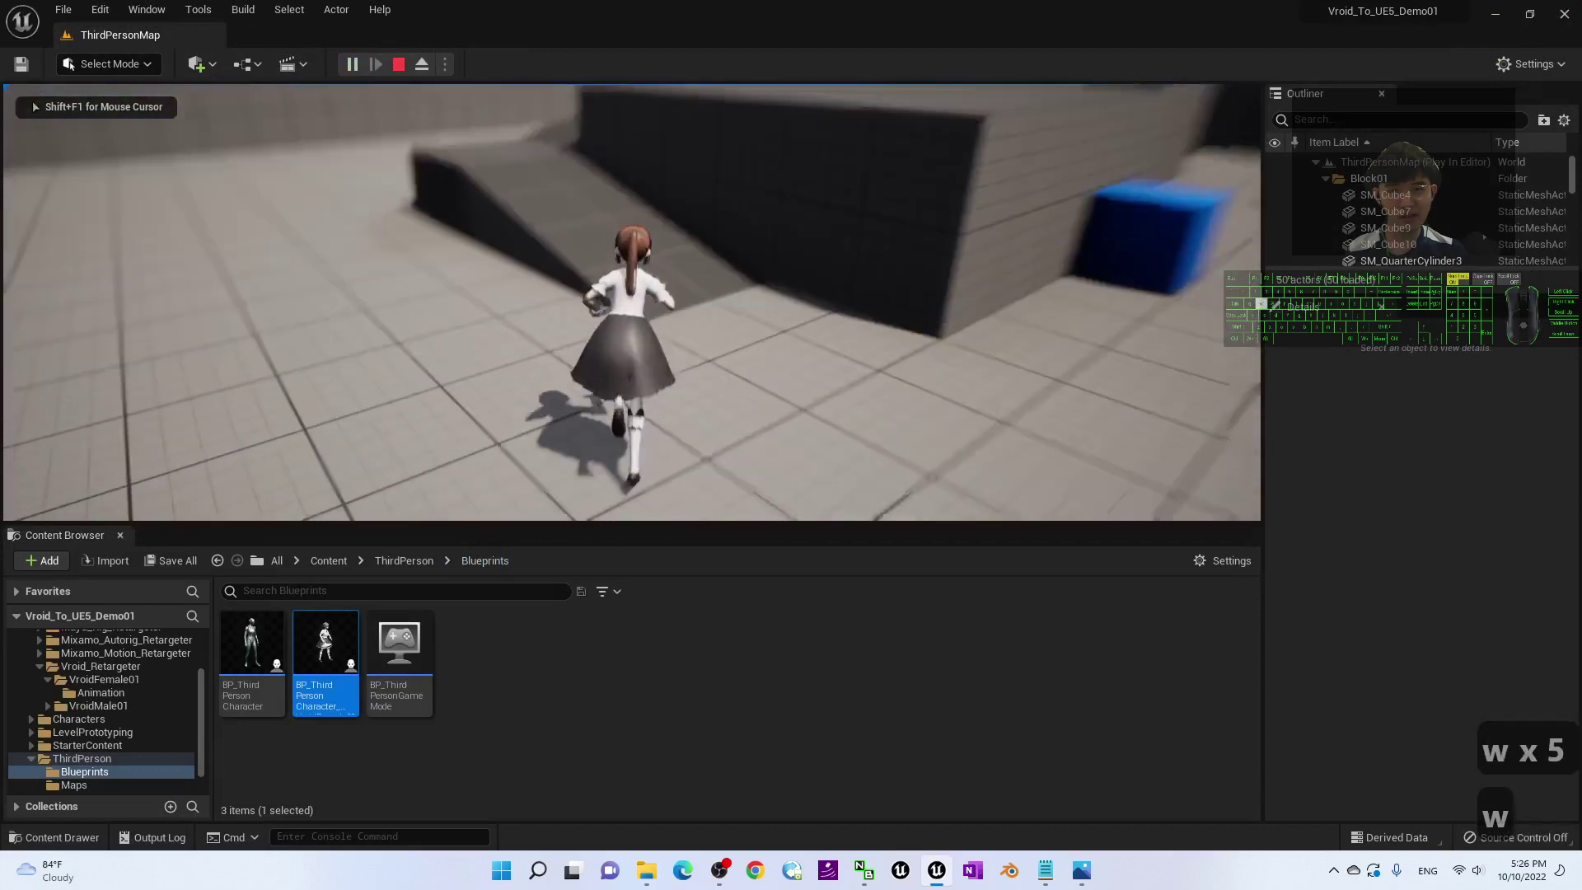
pyautogui.press('a')
pyautogui.press('a')
pyautogui.press('d')
pyautogui.press('s')
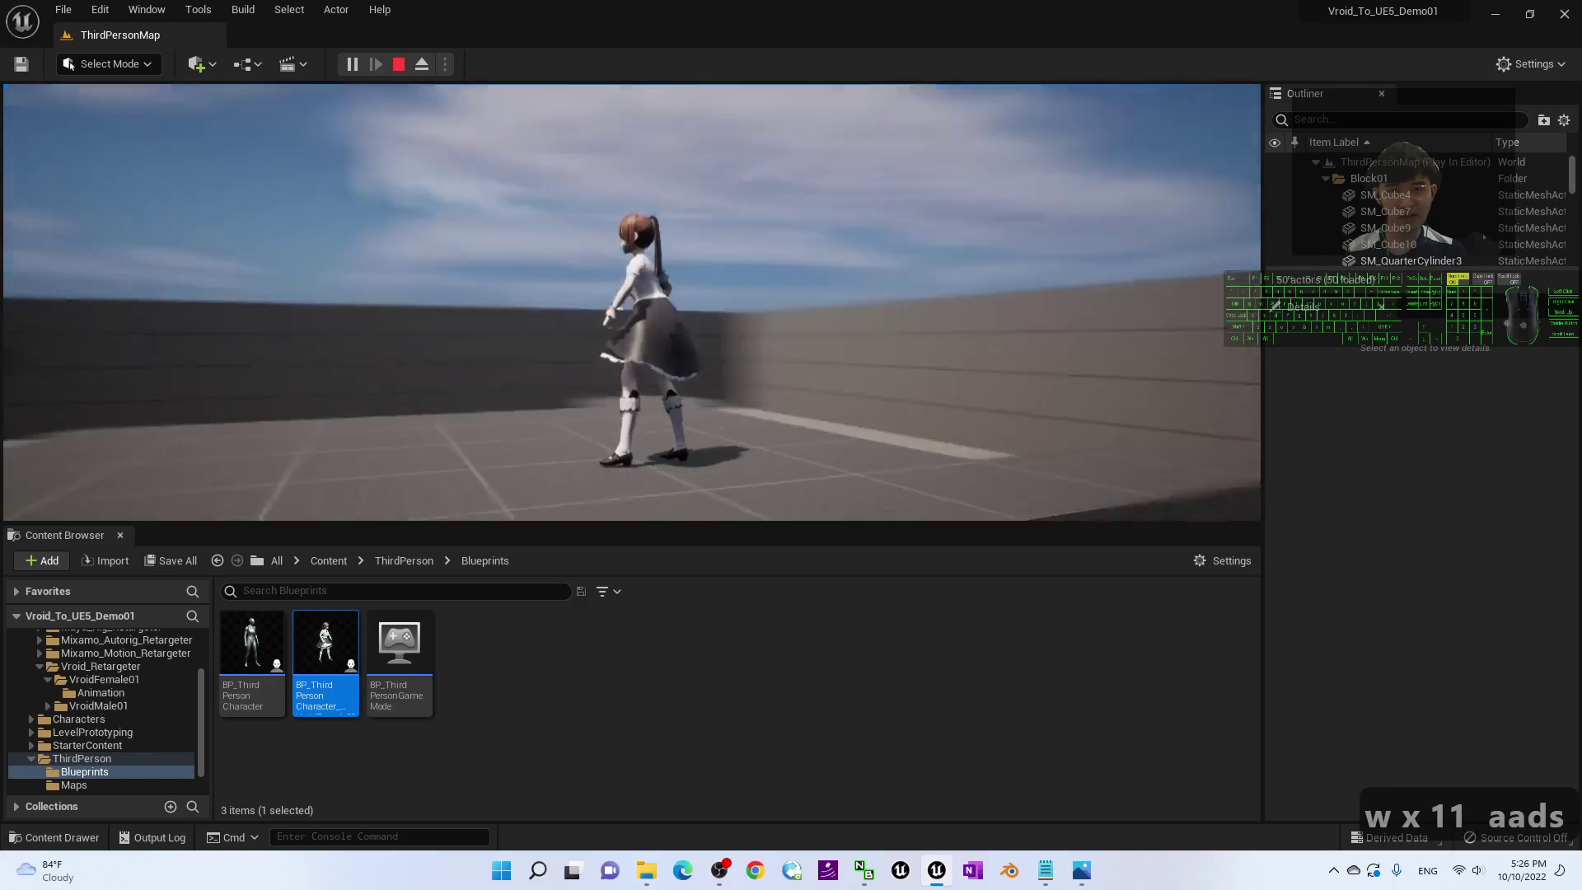
pyautogui.press('s')
pyautogui.press('a')
pyautogui.press('a')
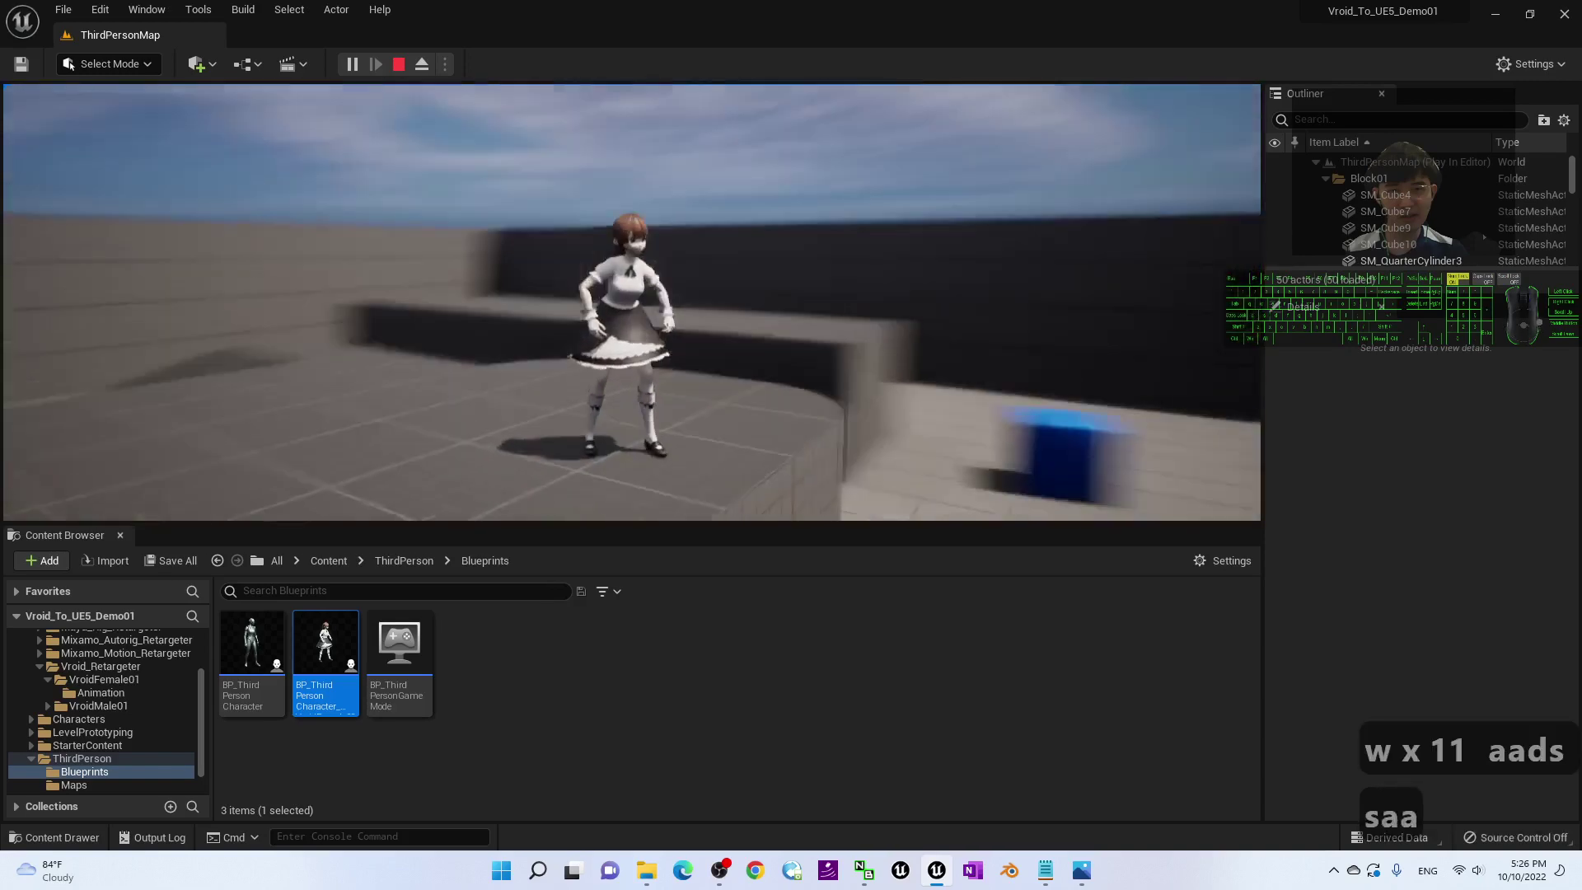
pyautogui.press('d')
pyautogui.press('a')
pyautogui.press('w')
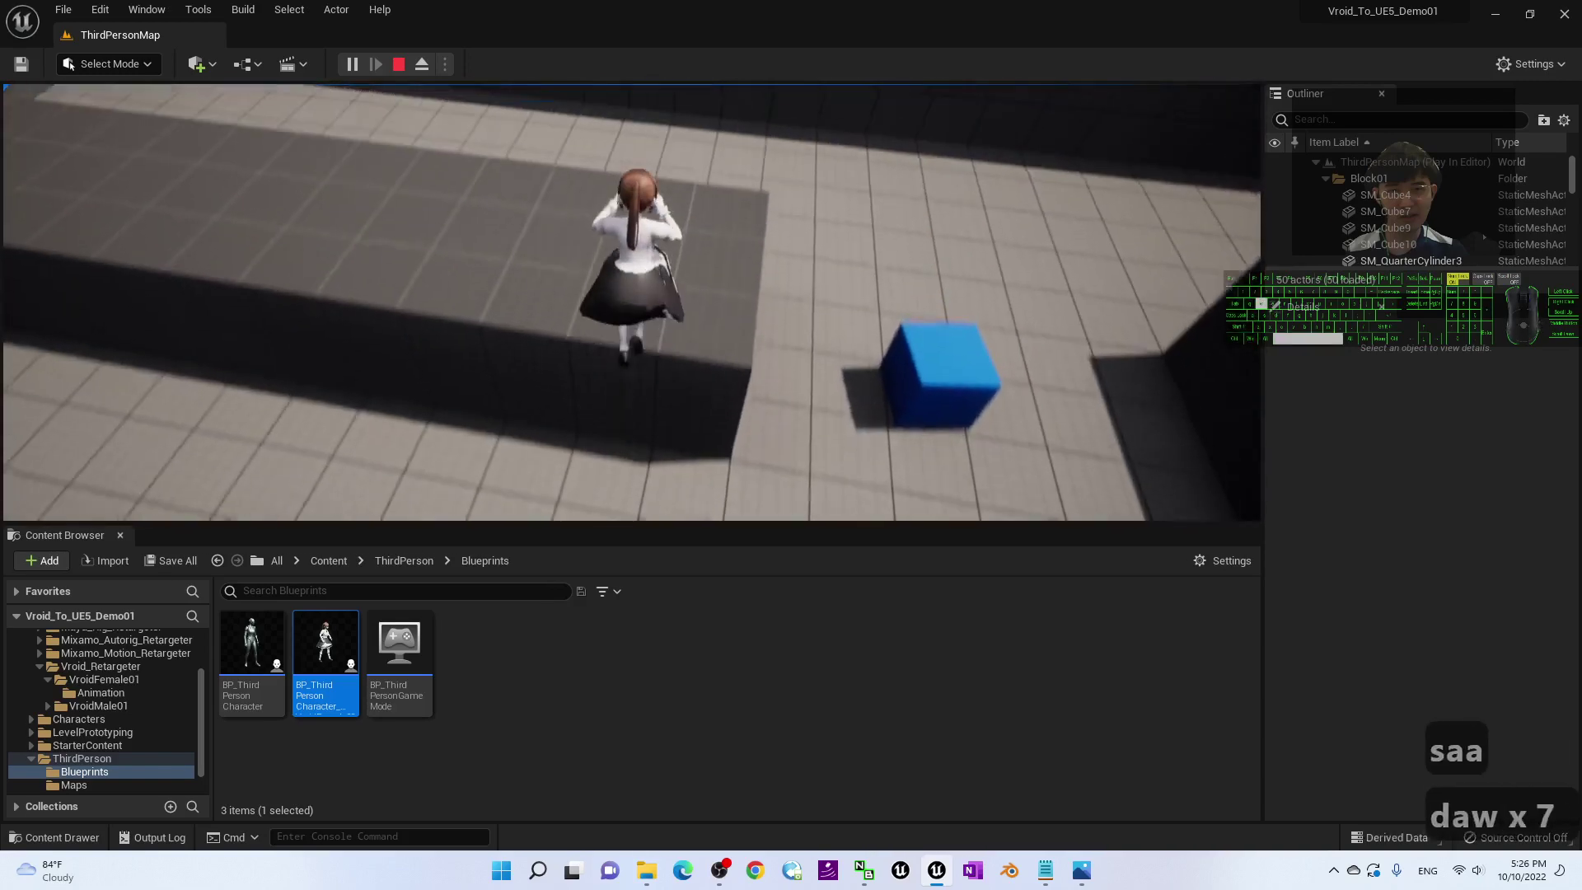
pyautogui.press('d')
pyautogui.press('s')
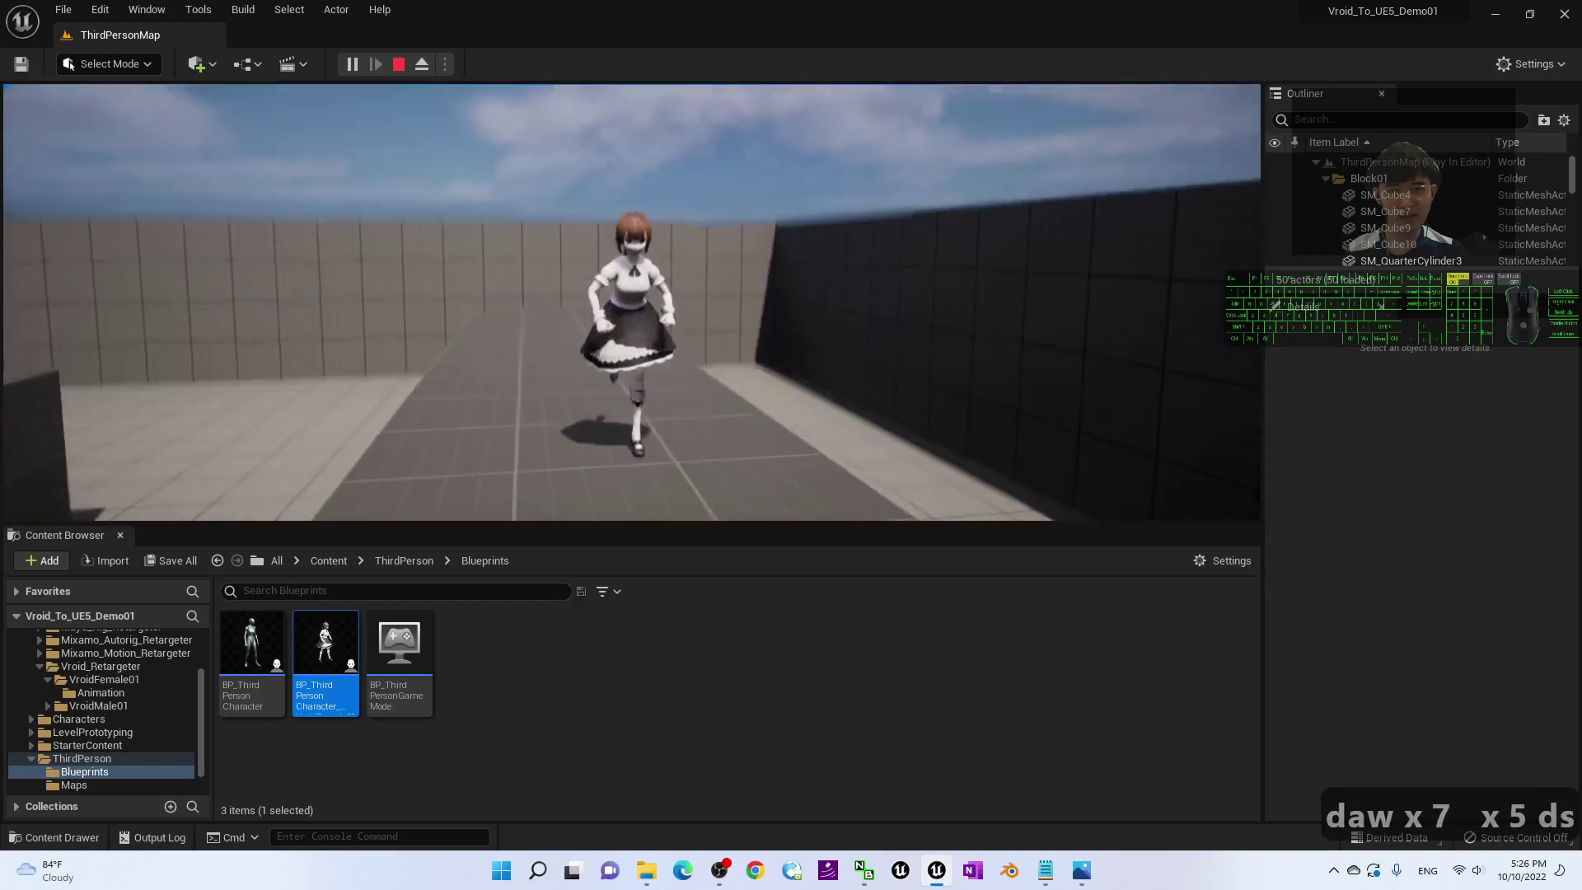
pyautogui.press('s')
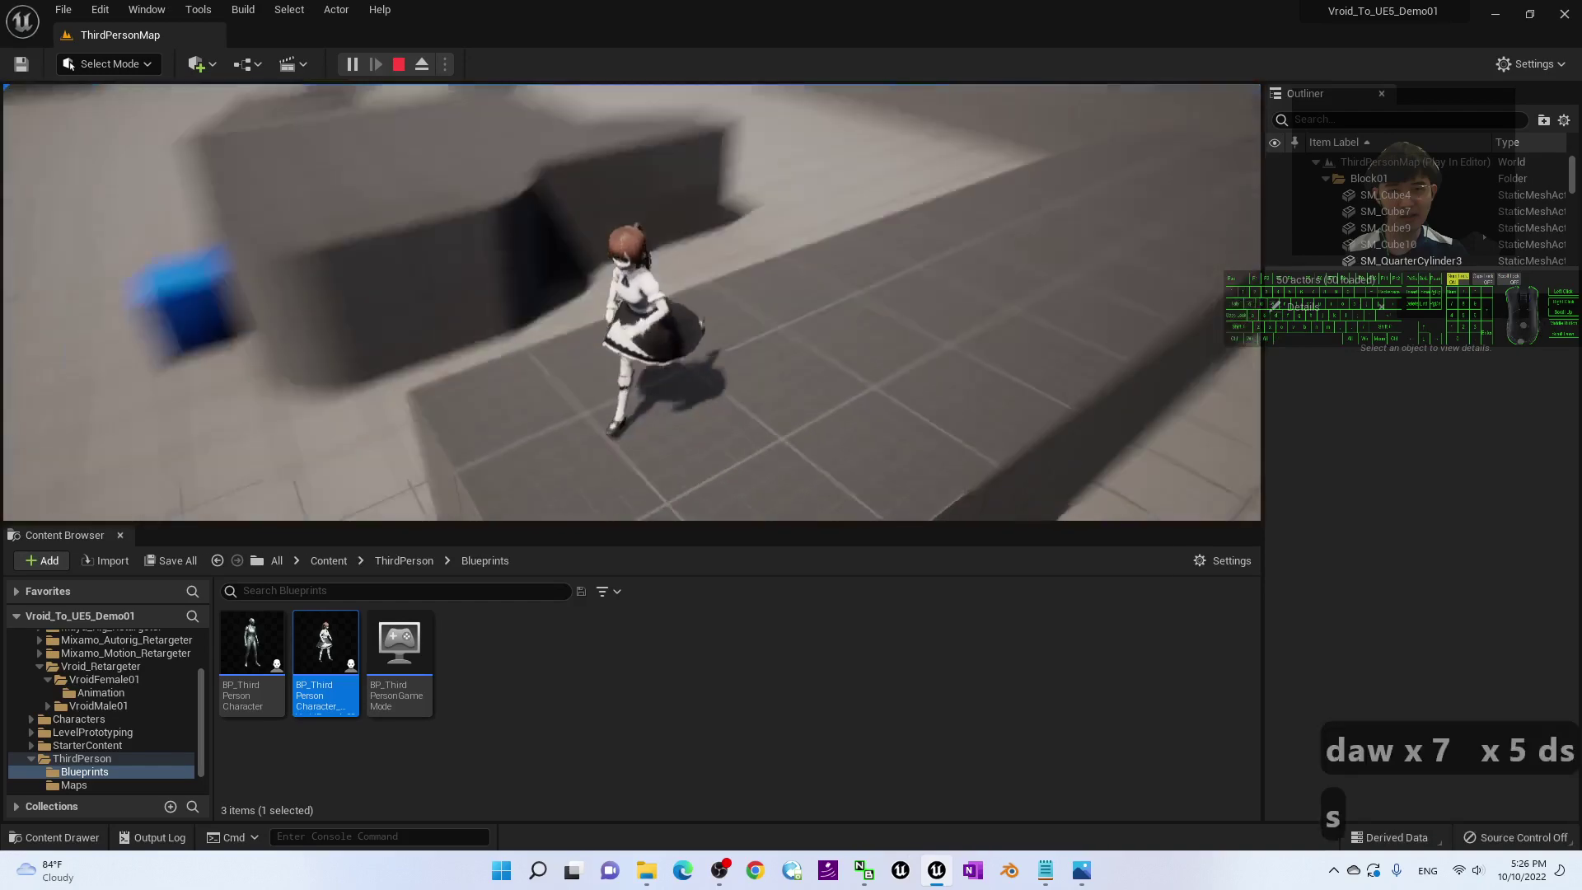
pyautogui.press('w')
pyautogui.press('a')
pyautogui.press('a')
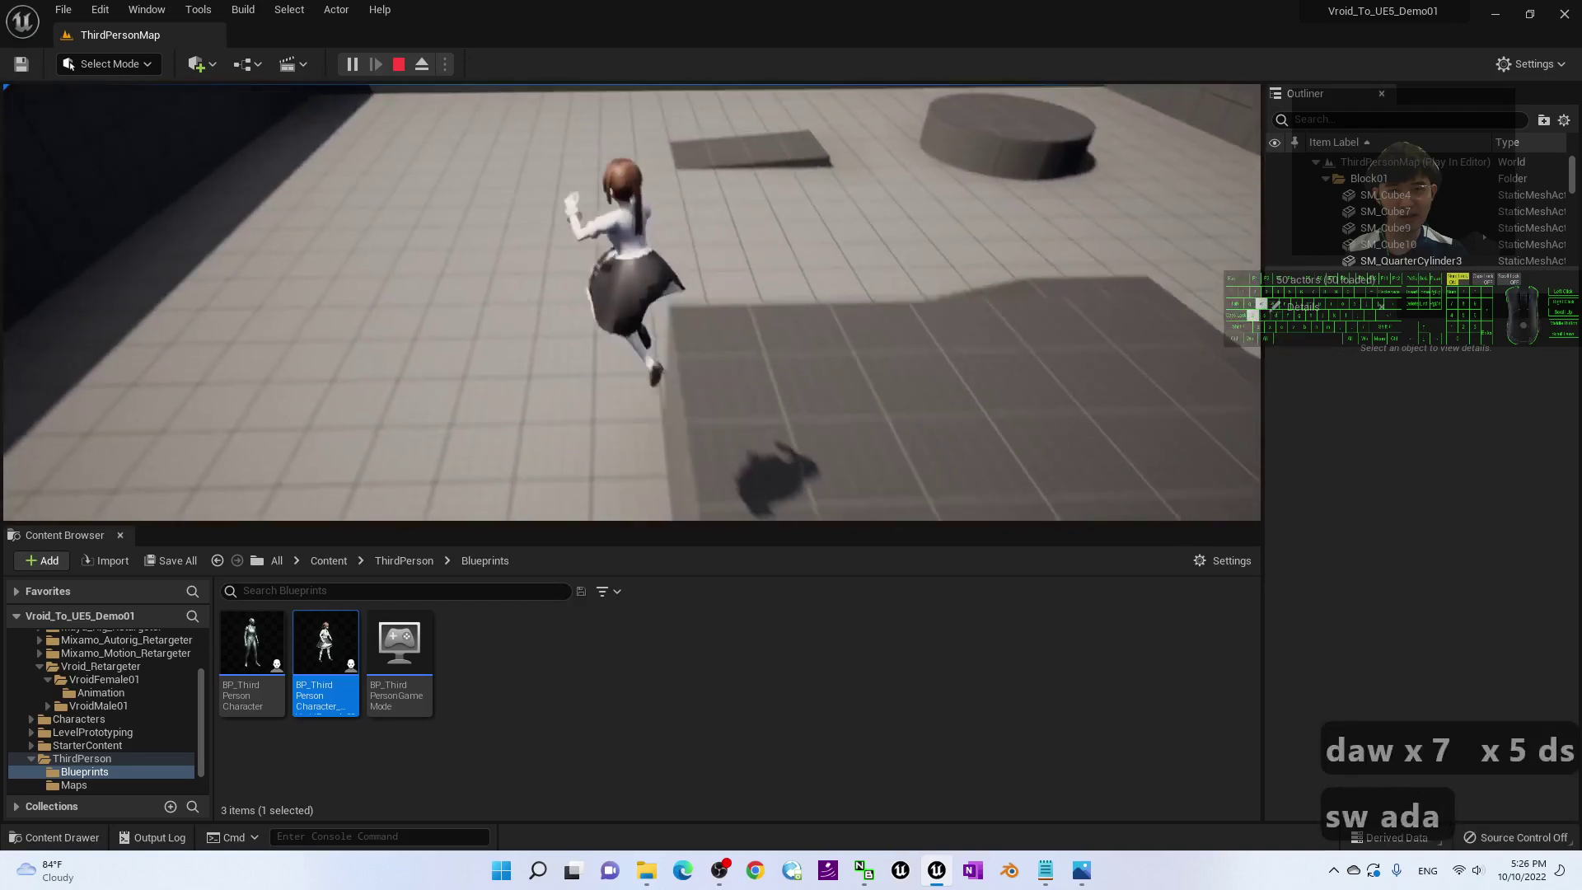
pyautogui.press('Escape')
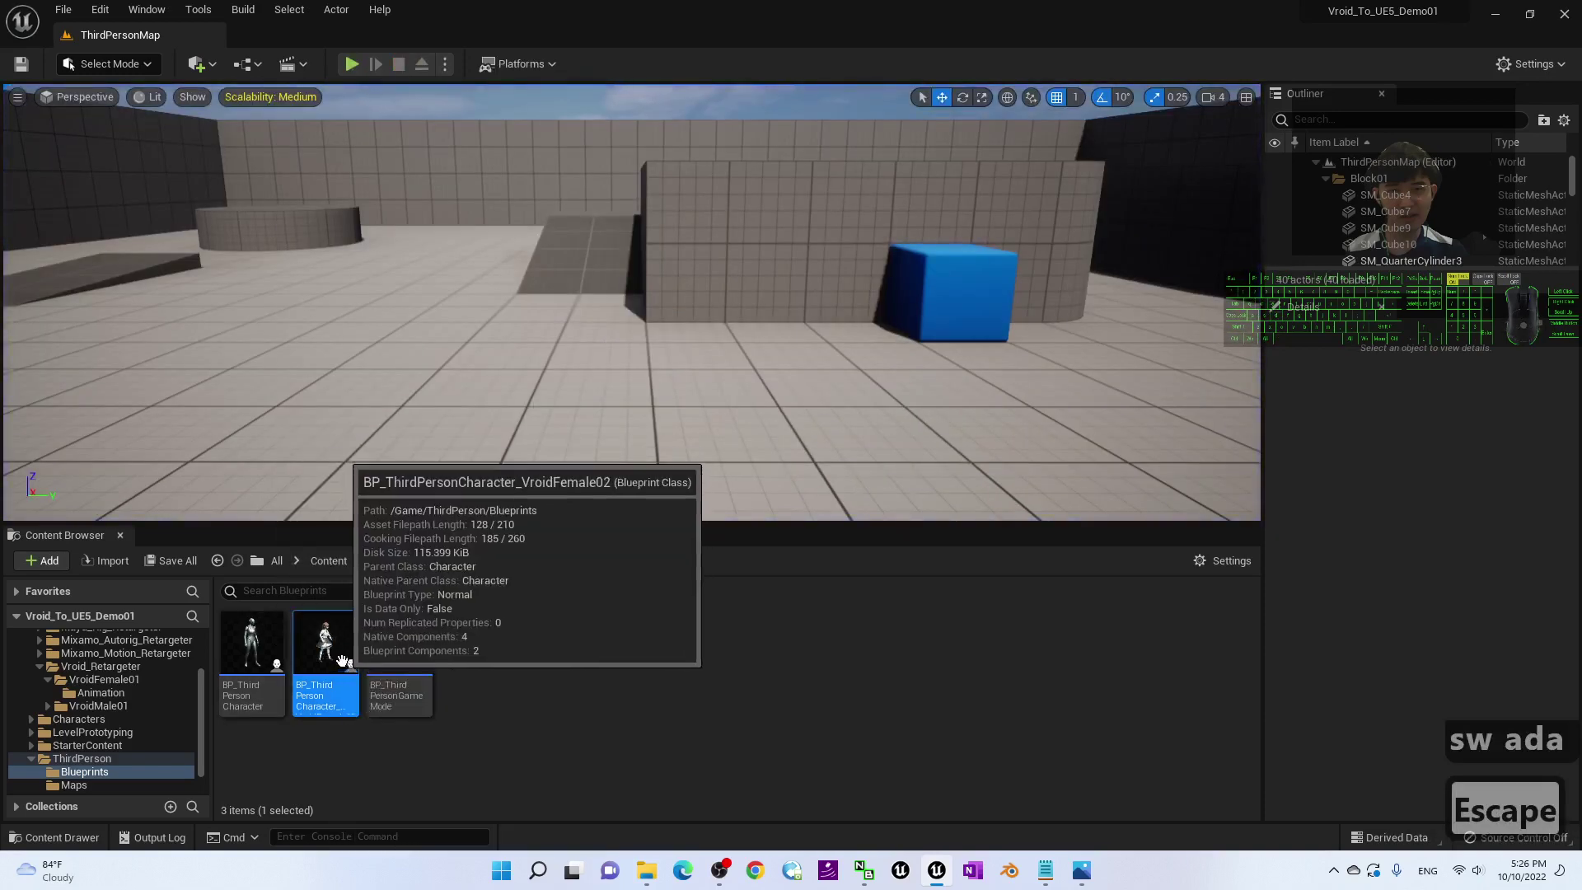
# - Place a BP_ThirdPersonCharacter_VroidFemale02 instance on the level floor as an NPC and rotate it to 60° about Z
pyautogui.moveTo(327, 643); pyautogui.dragTo(291, 389)
pyautogui.moveTo(280, 334); pyautogui.dragTo(280, 333)
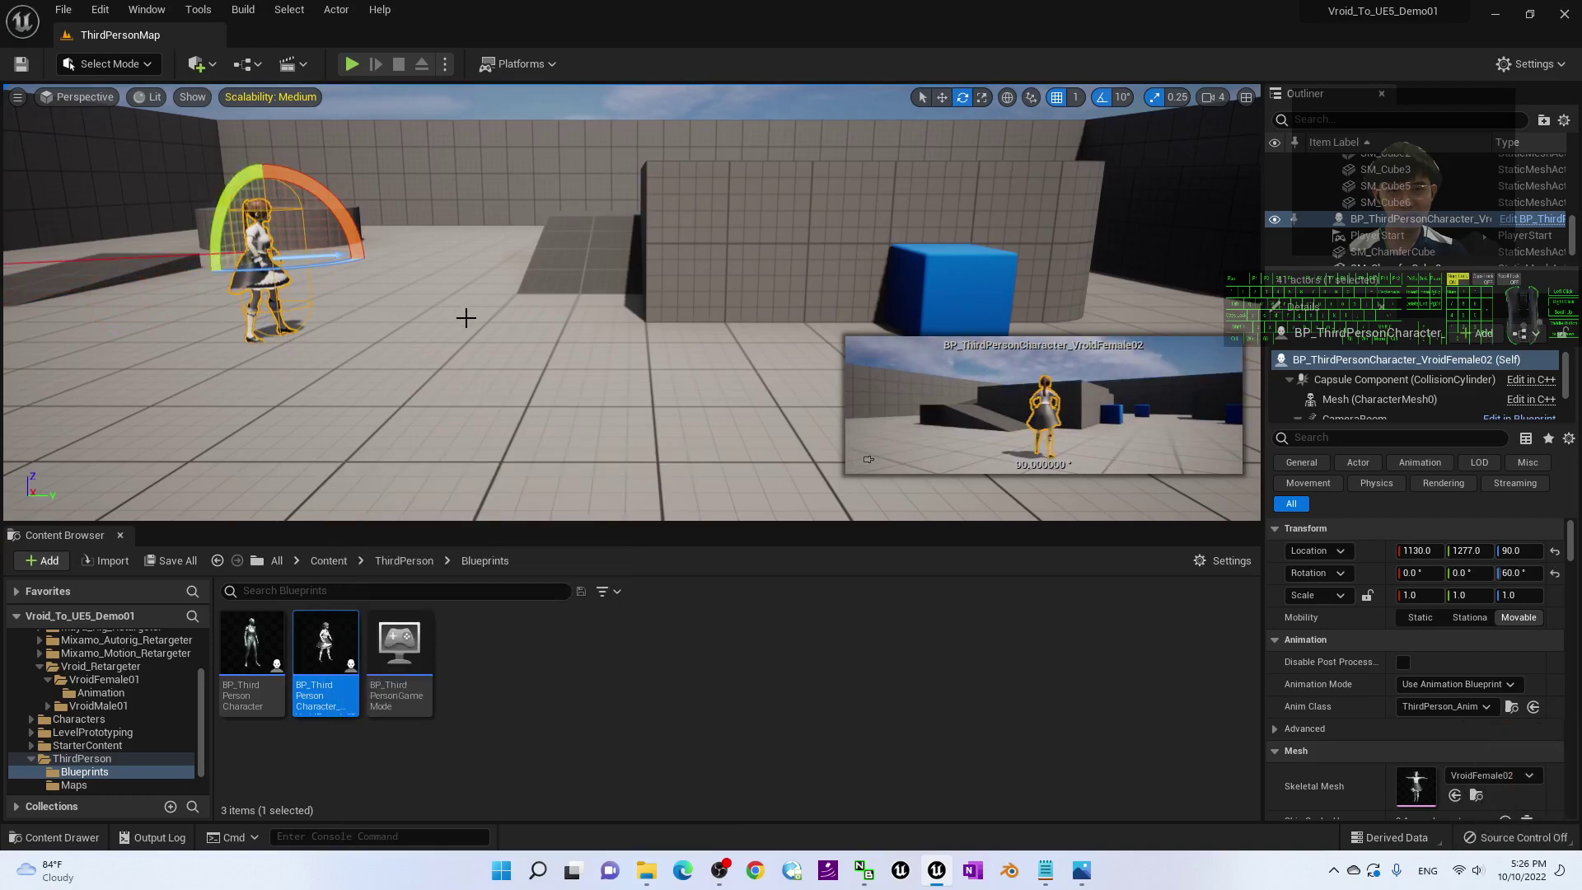
# - Play ThirdPersonMap, run around the placed NPC to compare it with the controlled character from several angles, and stop the session
pyautogui.click(352, 65)
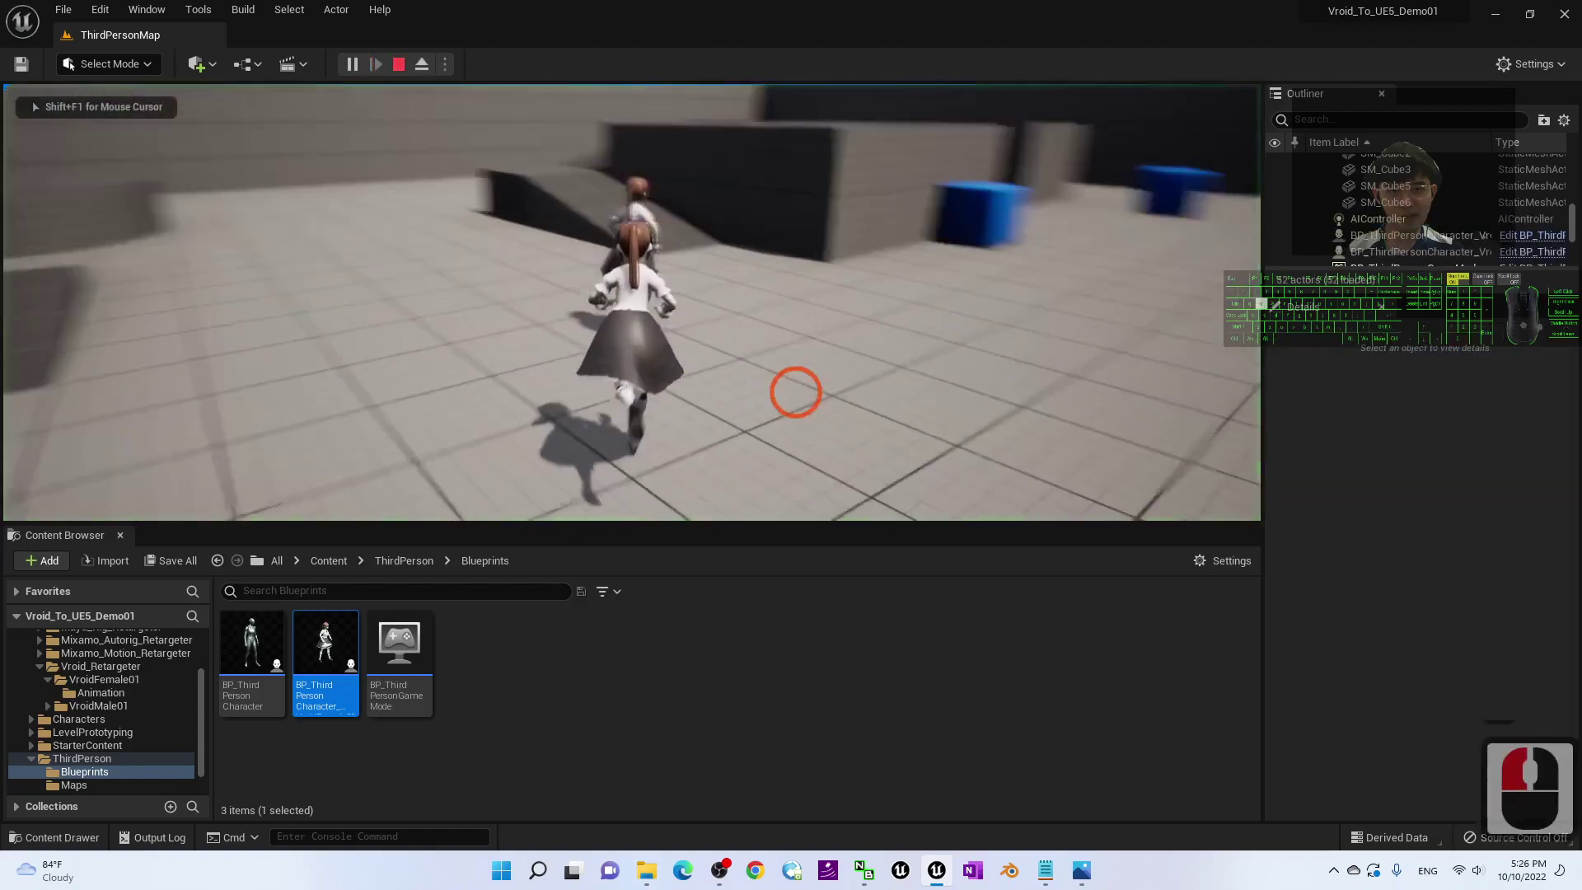
pyautogui.press('d')
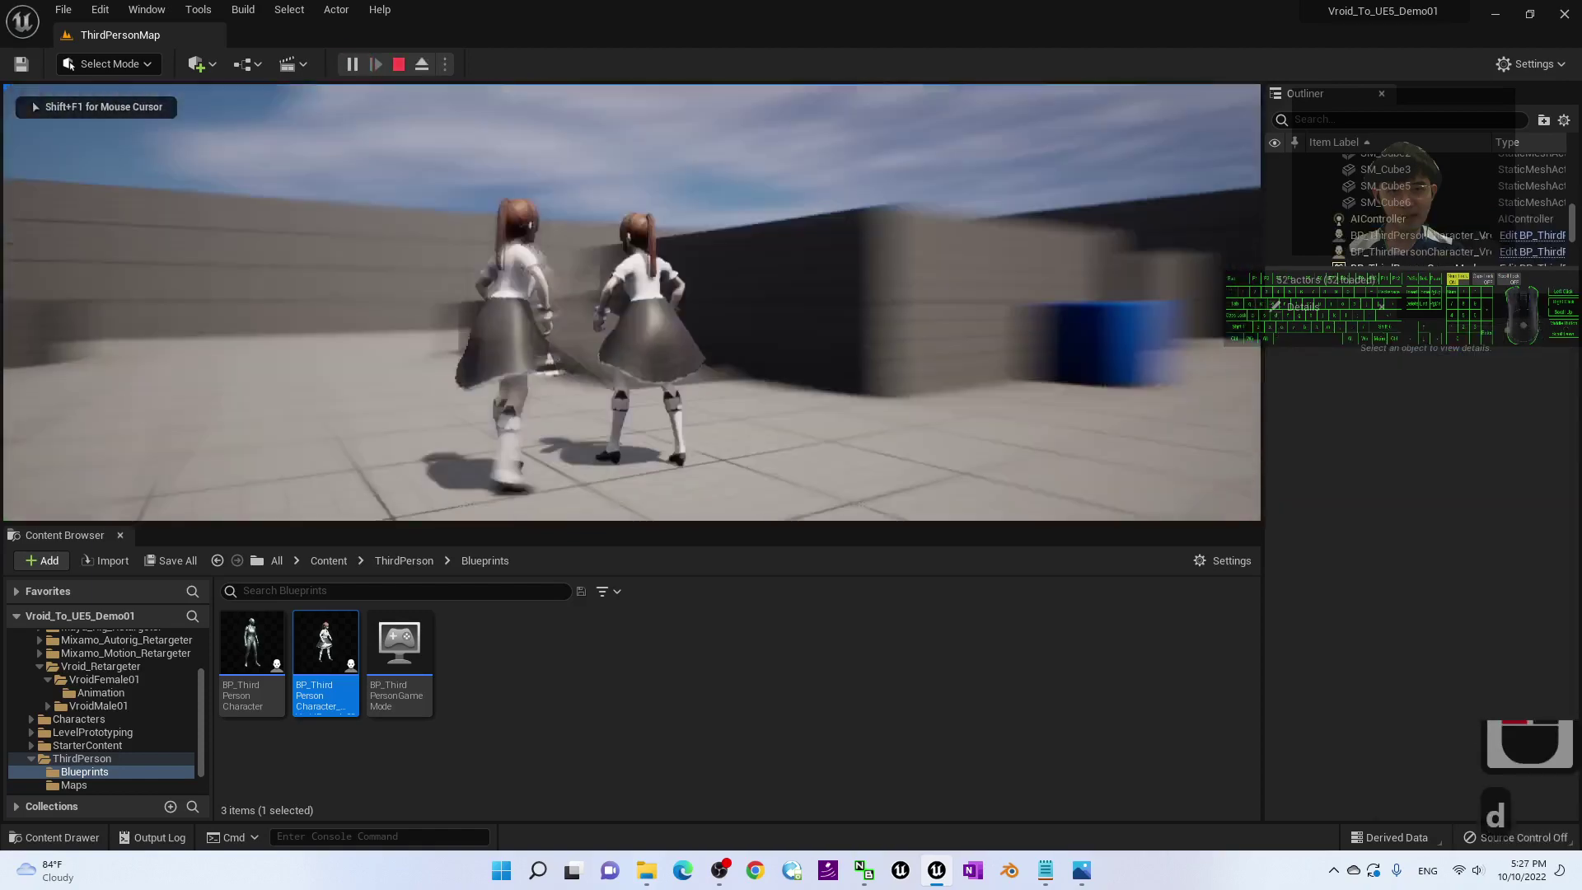
pyautogui.press('s')
pyautogui.press('d')
pyautogui.press('w')
pyautogui.press('a')
pyautogui.press('s')
pyautogui.press('a')
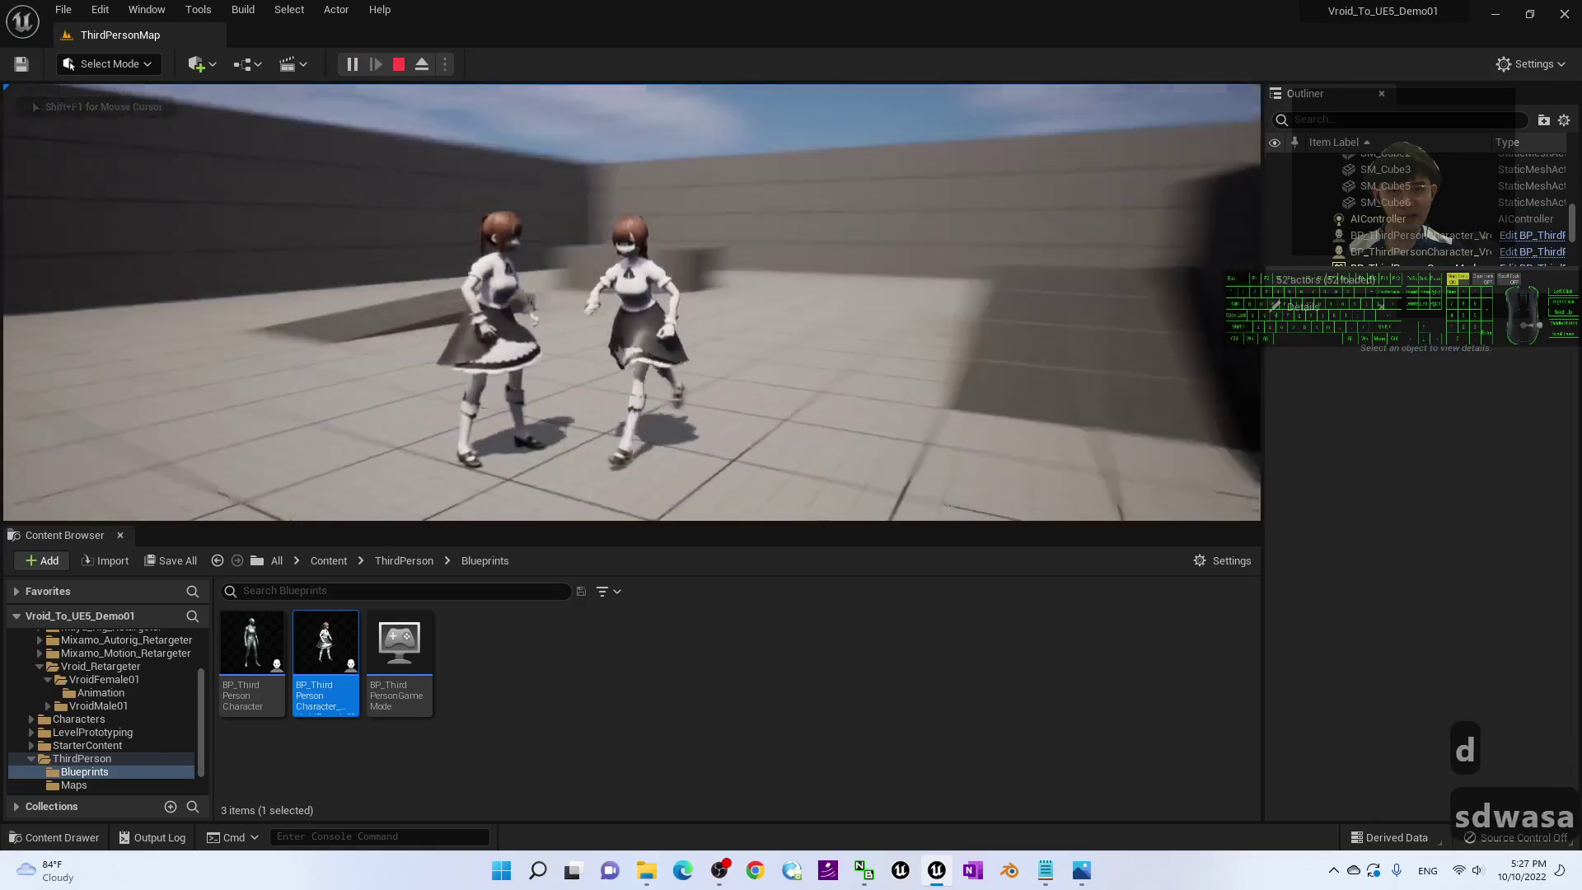
pyautogui.press('s')
pyautogui.press('s')
pyautogui.press('d')
pyautogui.press('w')
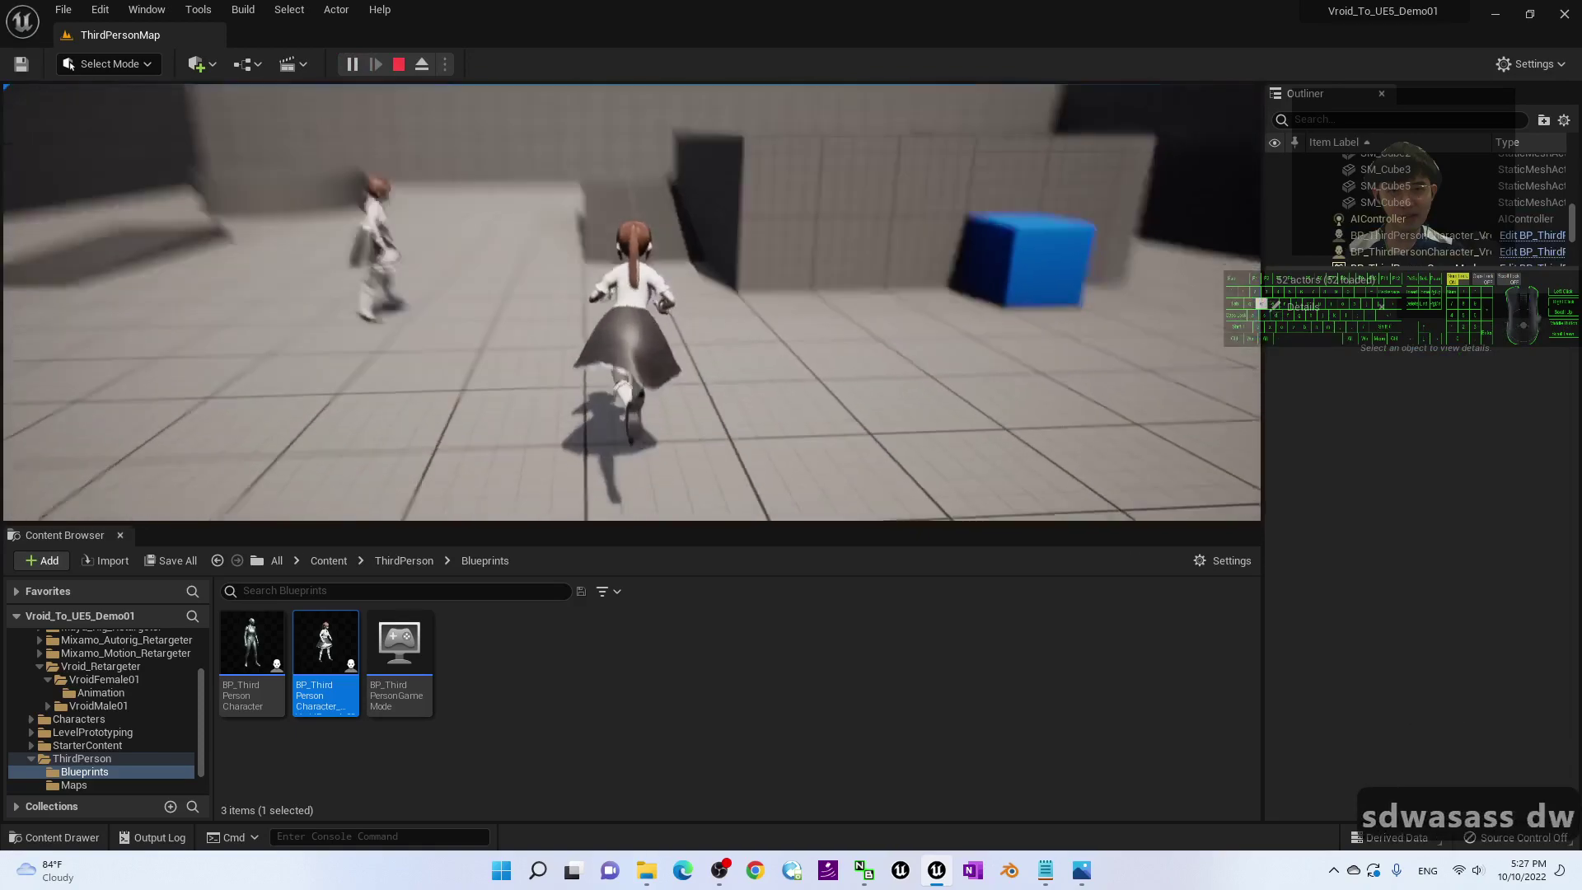
pyautogui.press('w')
pyautogui.press('w')
pyautogui.press('w')
pyautogui.press('a')
pyautogui.press('s')
pyautogui.press('d')
pyautogui.press('w')
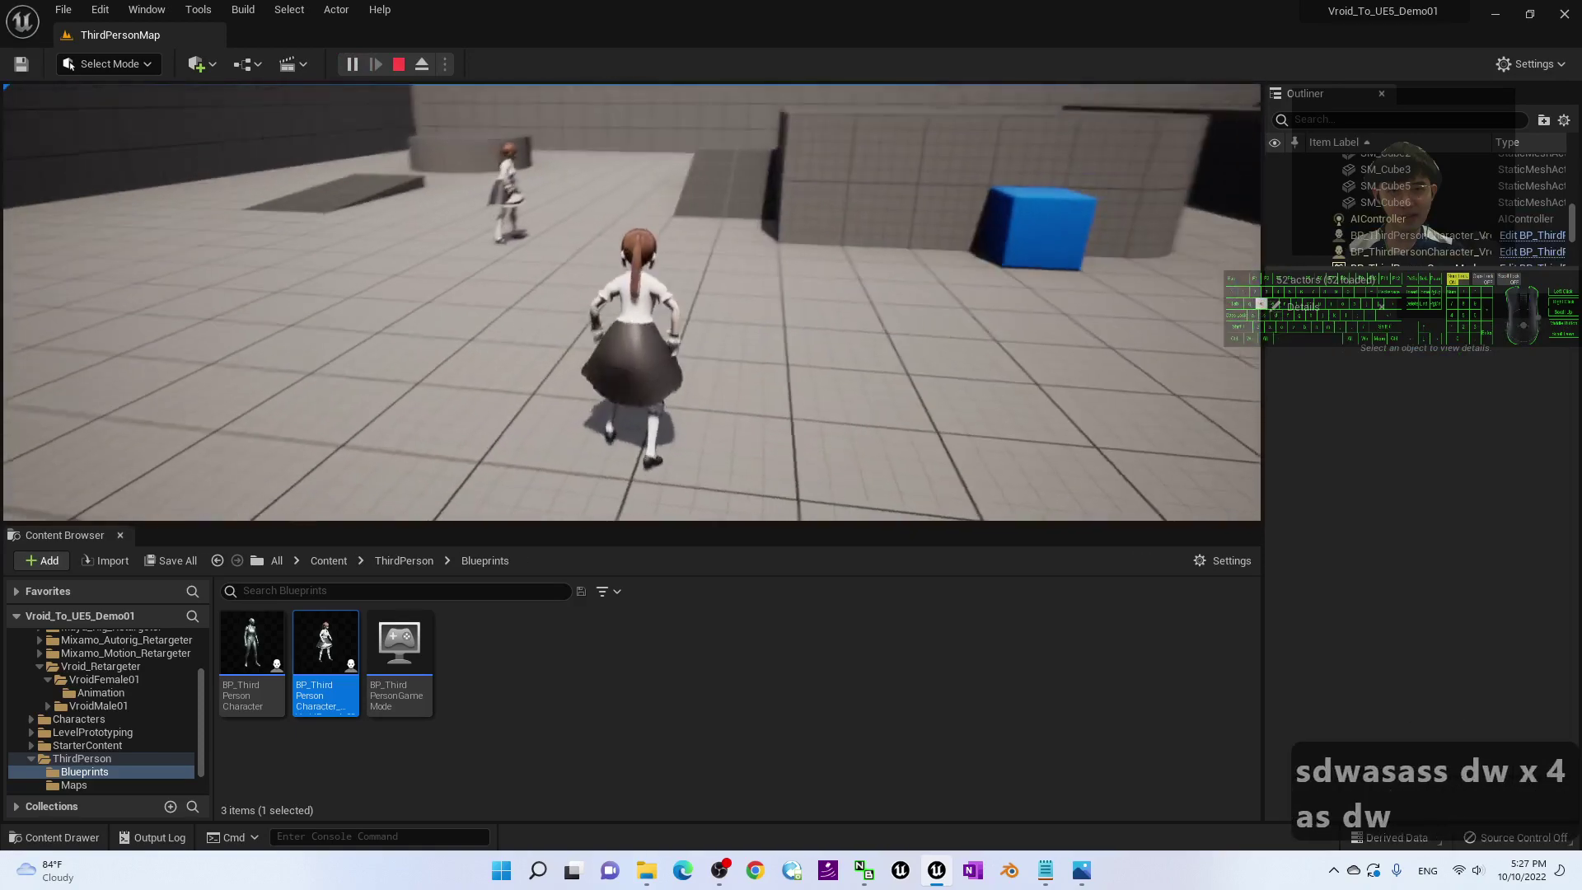
pyautogui.press('a')
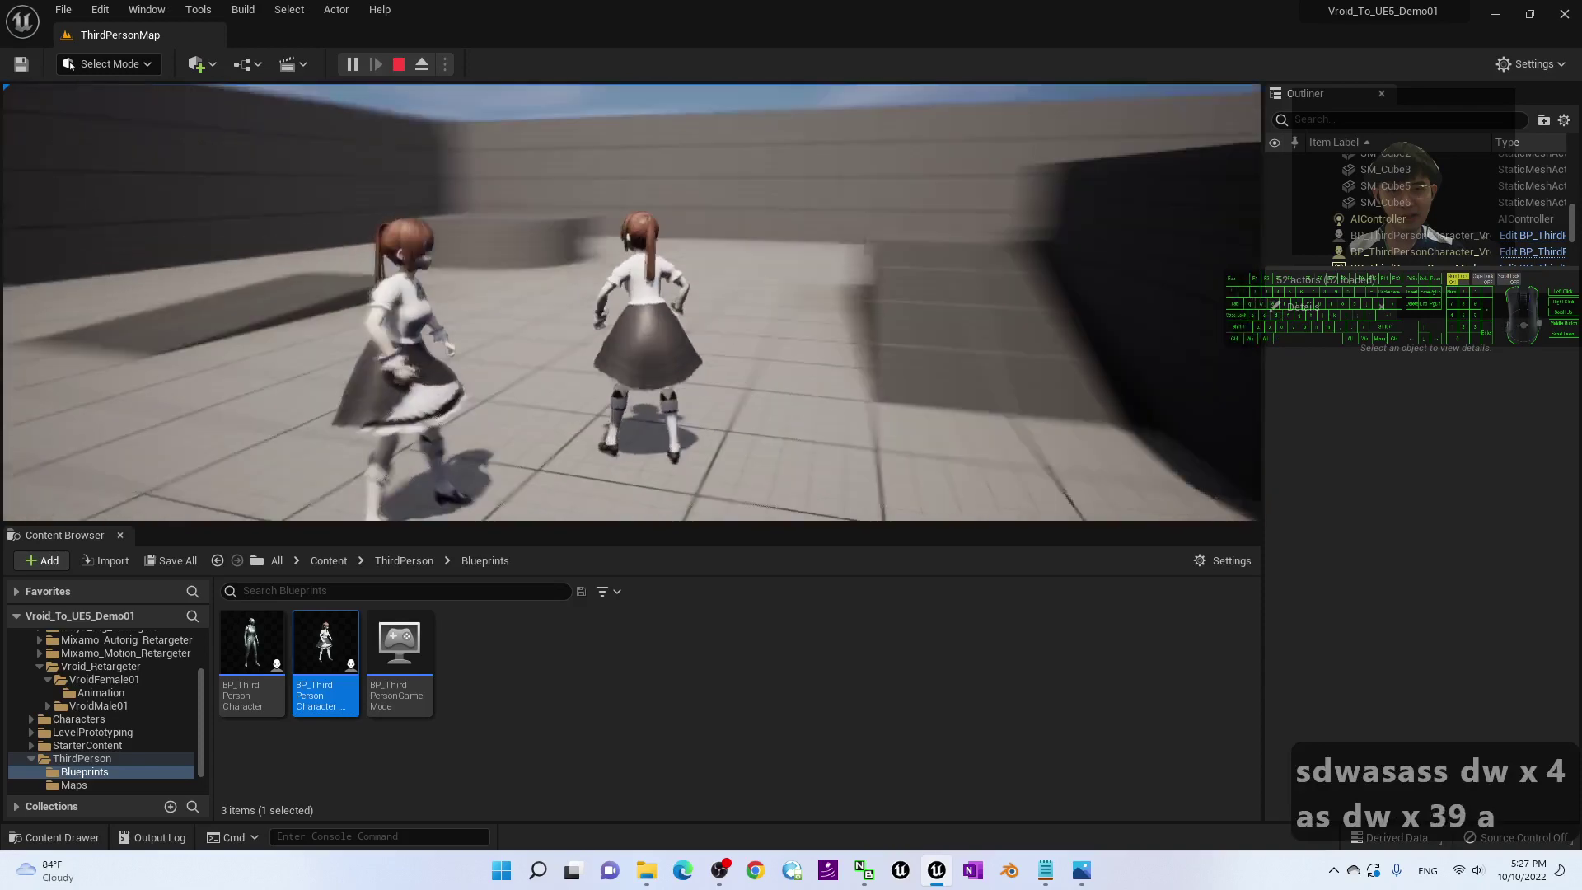
pyautogui.press('a')
pyautogui.press('a')
pyautogui.press('w')
pyautogui.press('w')
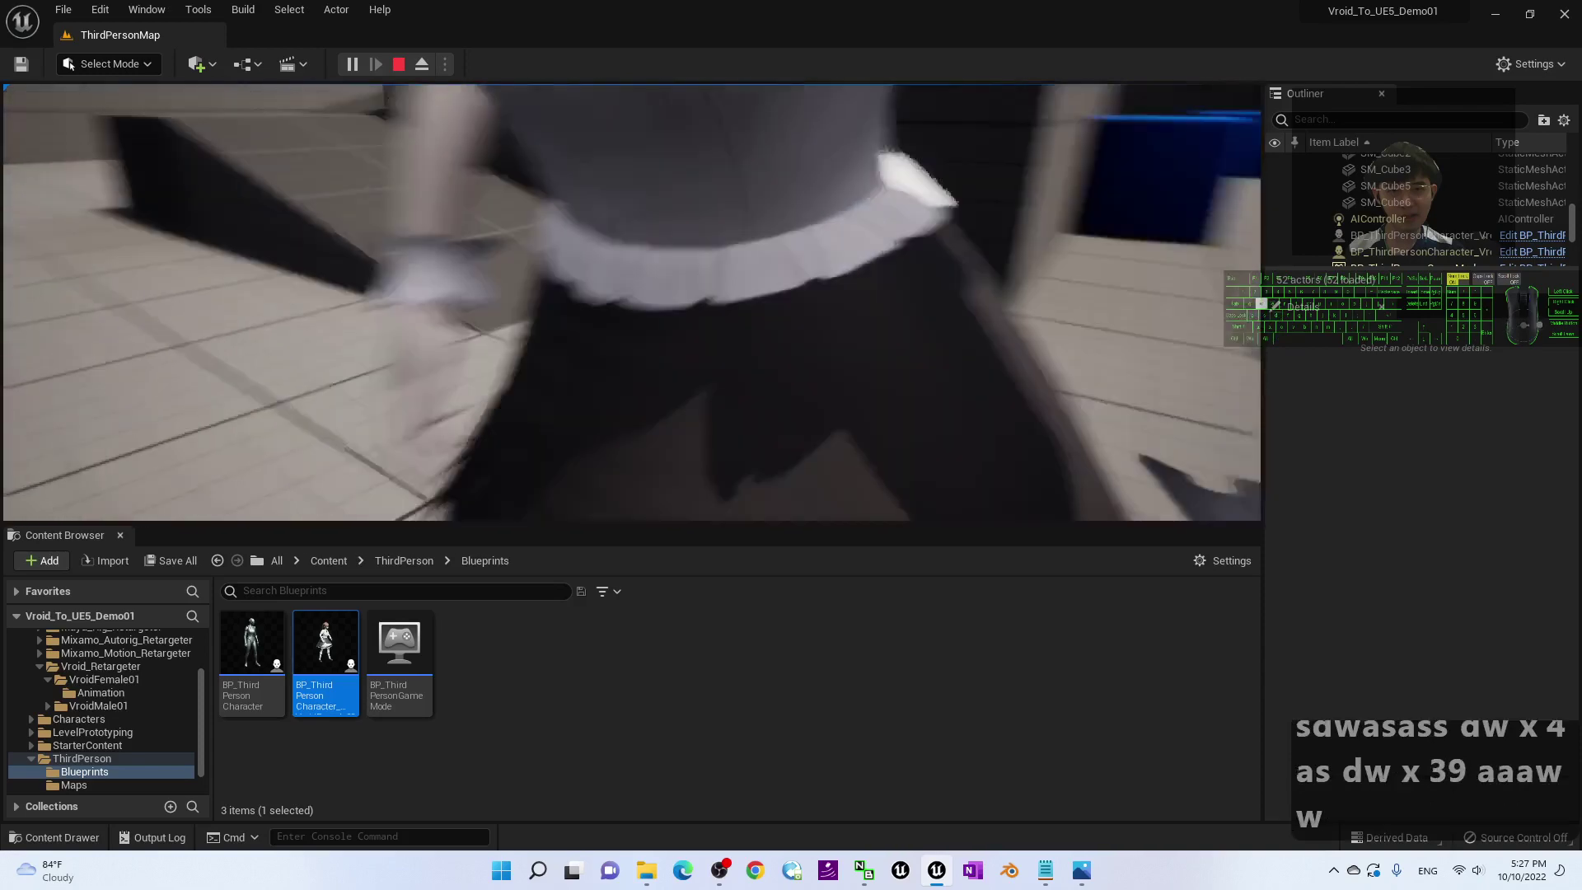
pyautogui.press('a')
pyautogui.press('Escape')
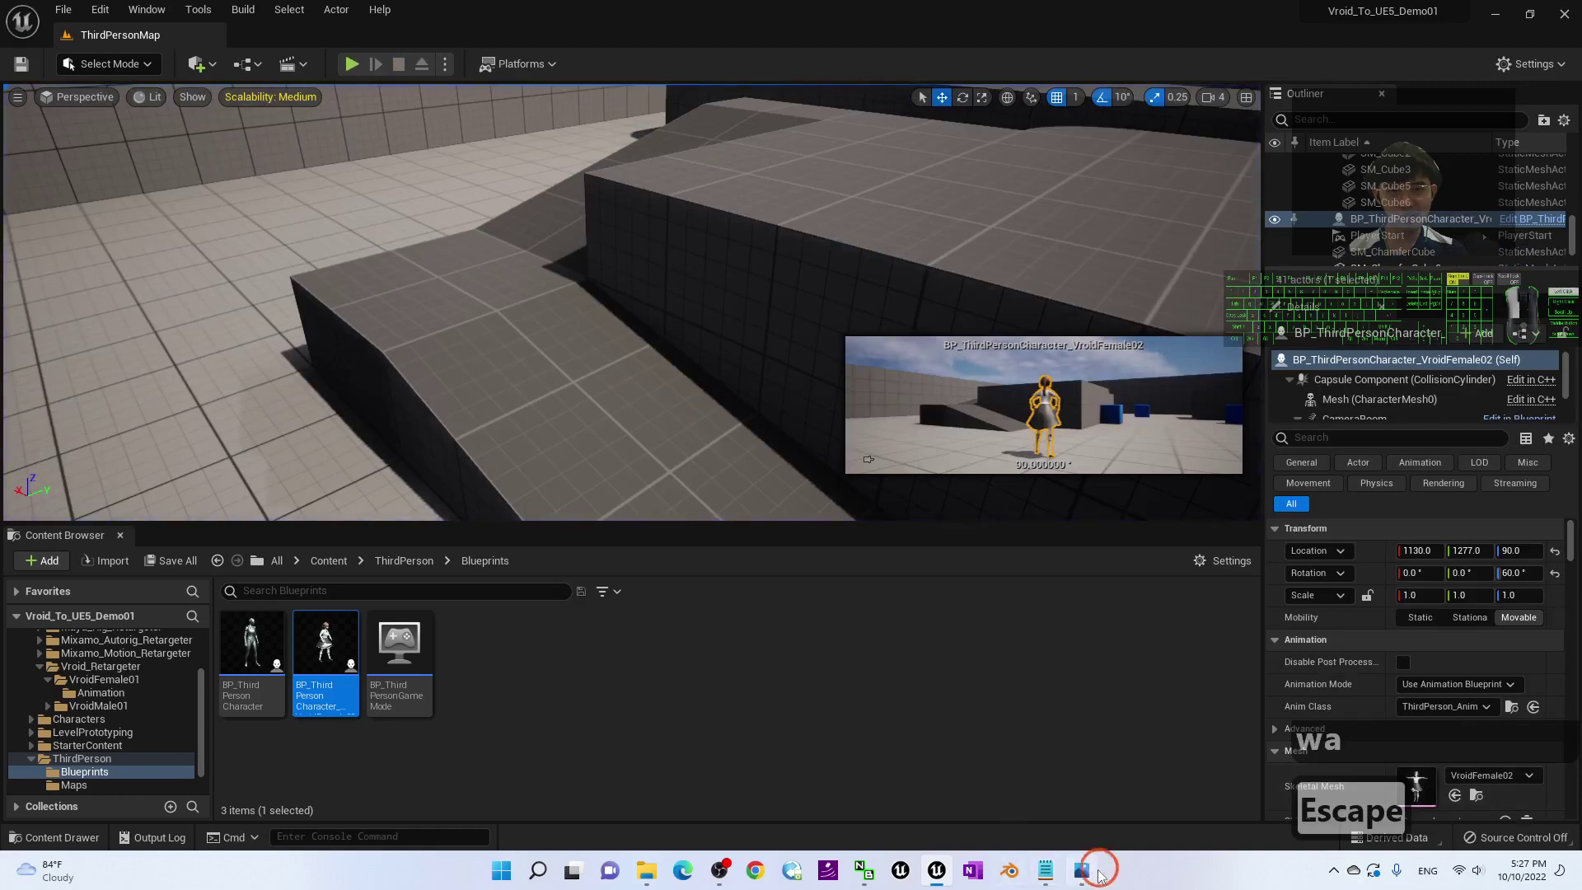
# - Switch to the image viewer to show cover.jpg, and return to the Unreal Editor
pyautogui.click(1099, 872)
pyautogui.click(730, 595)
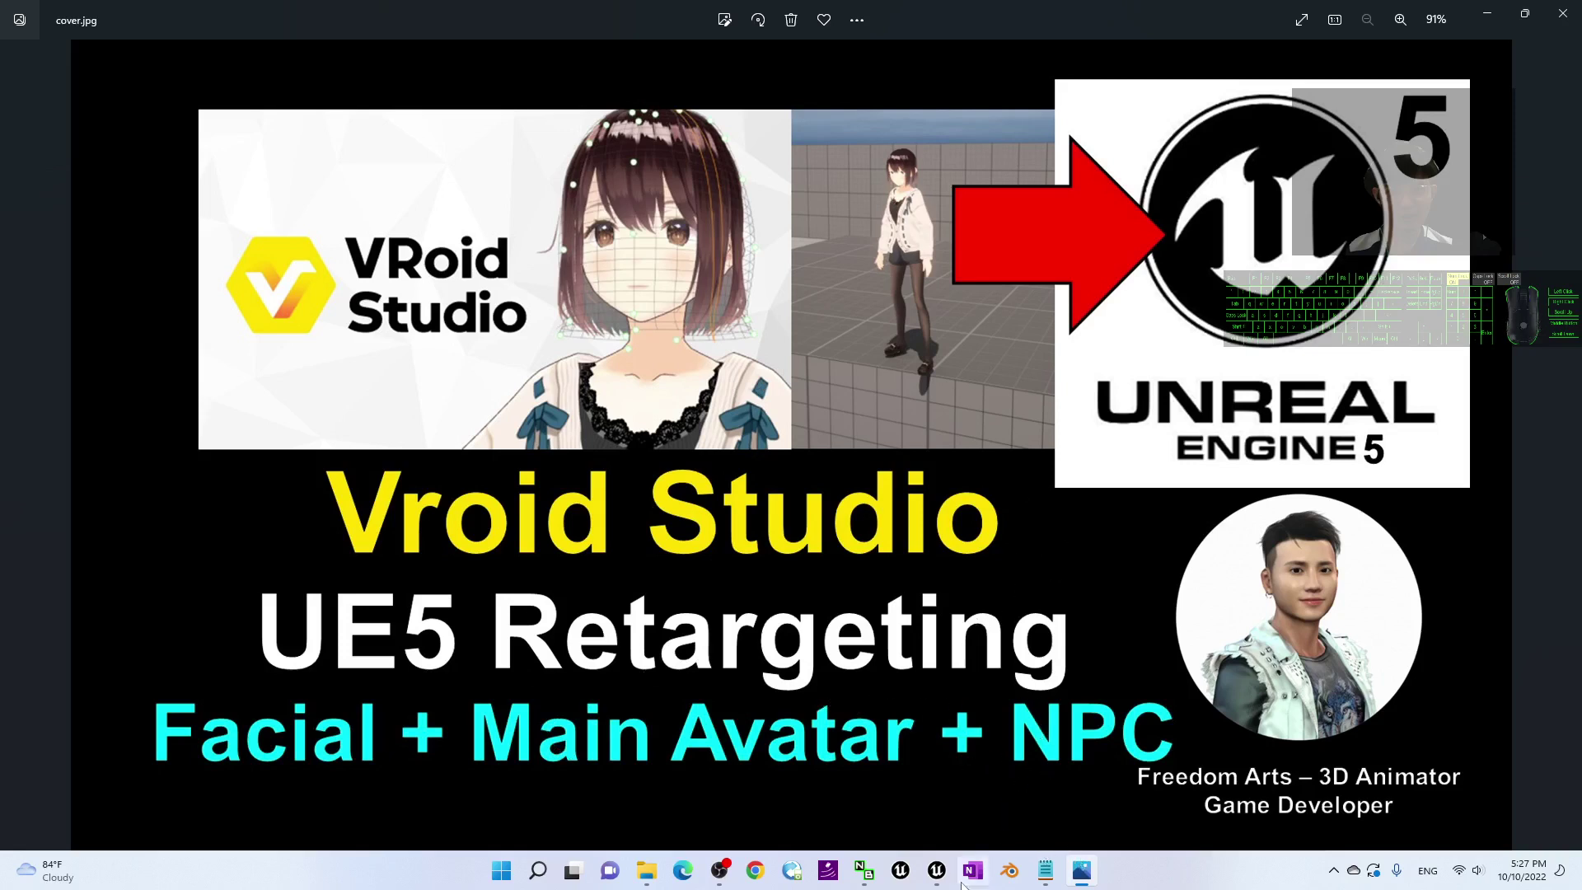
pyautogui.click(937, 870)
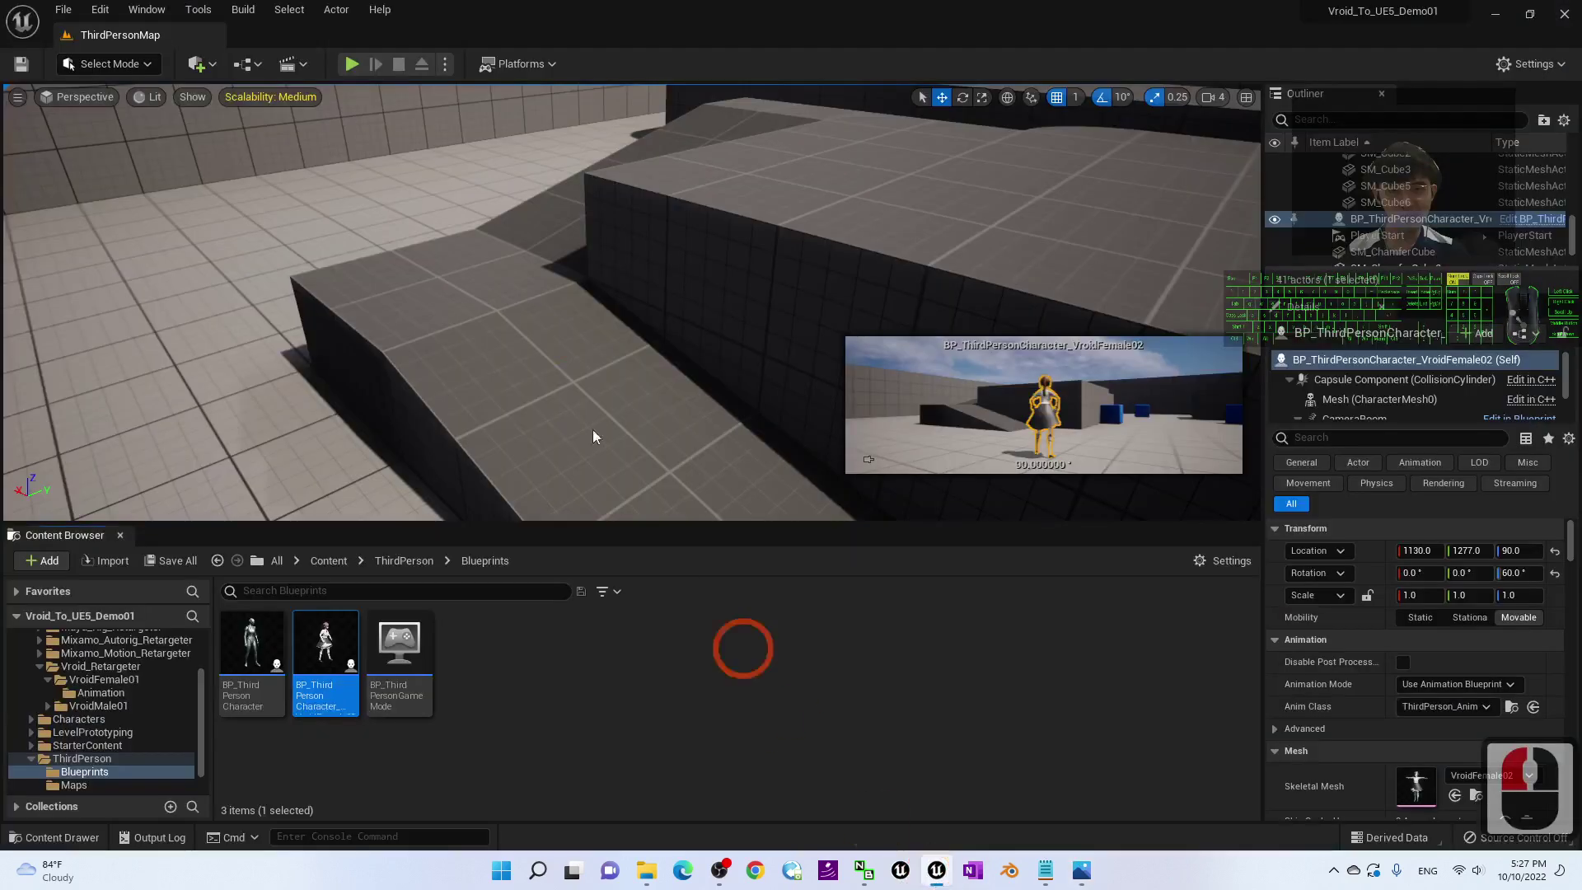
# - Play ThirdPersonMap and run and jump the VroidFemale02 character around the ramp and over the raised platforms to check its movement
pyautogui.click(351, 63)
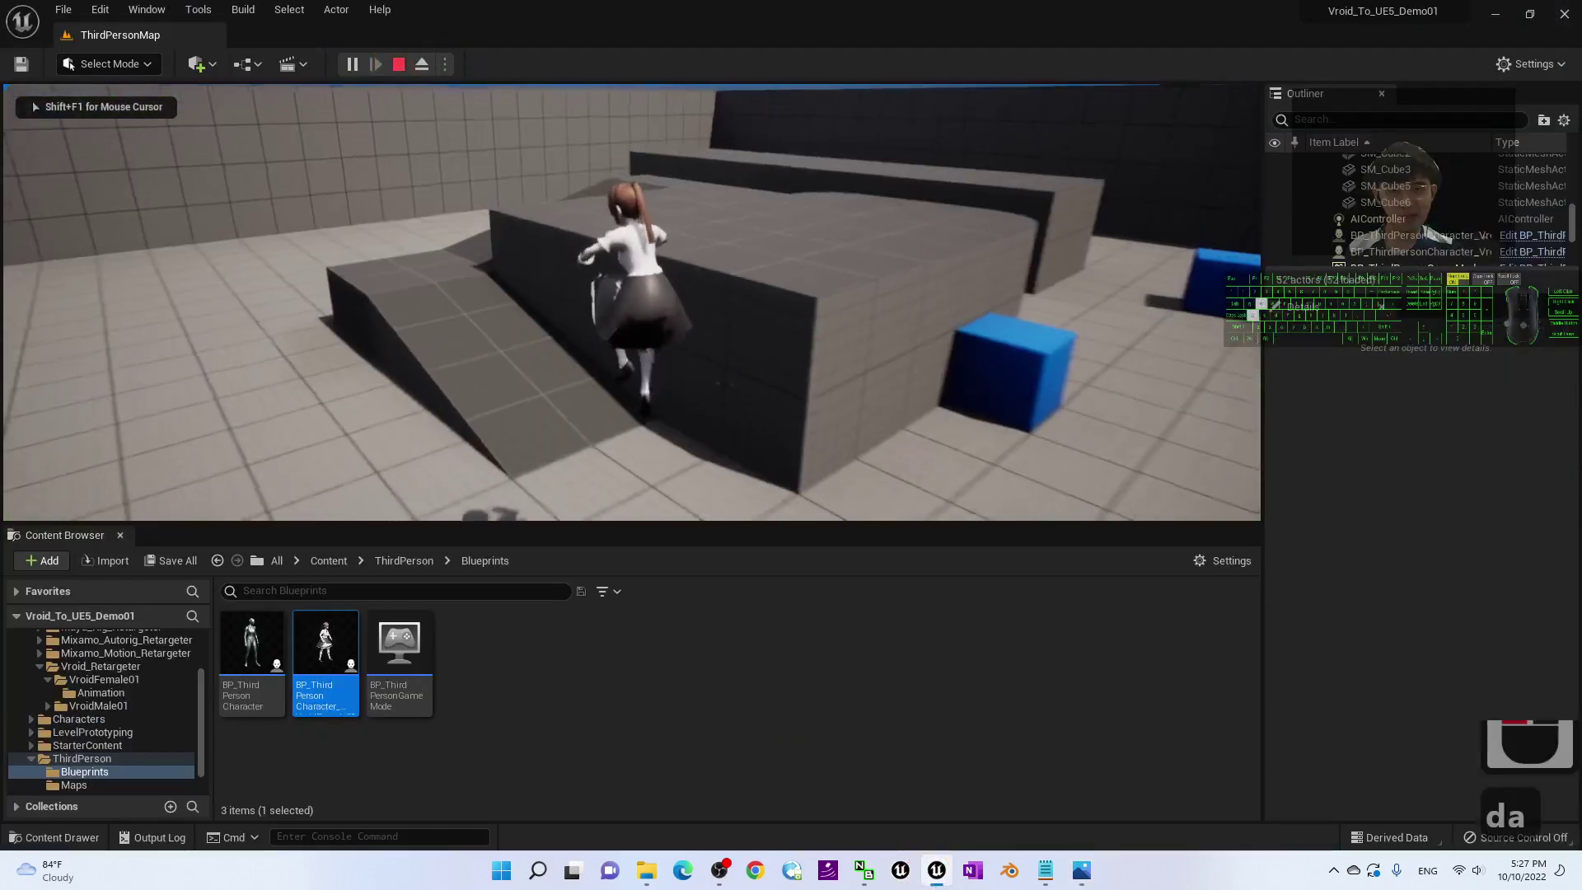
pyautogui.press('a')
pyautogui.press('a')
pyautogui.press('d')
pyautogui.press('s')
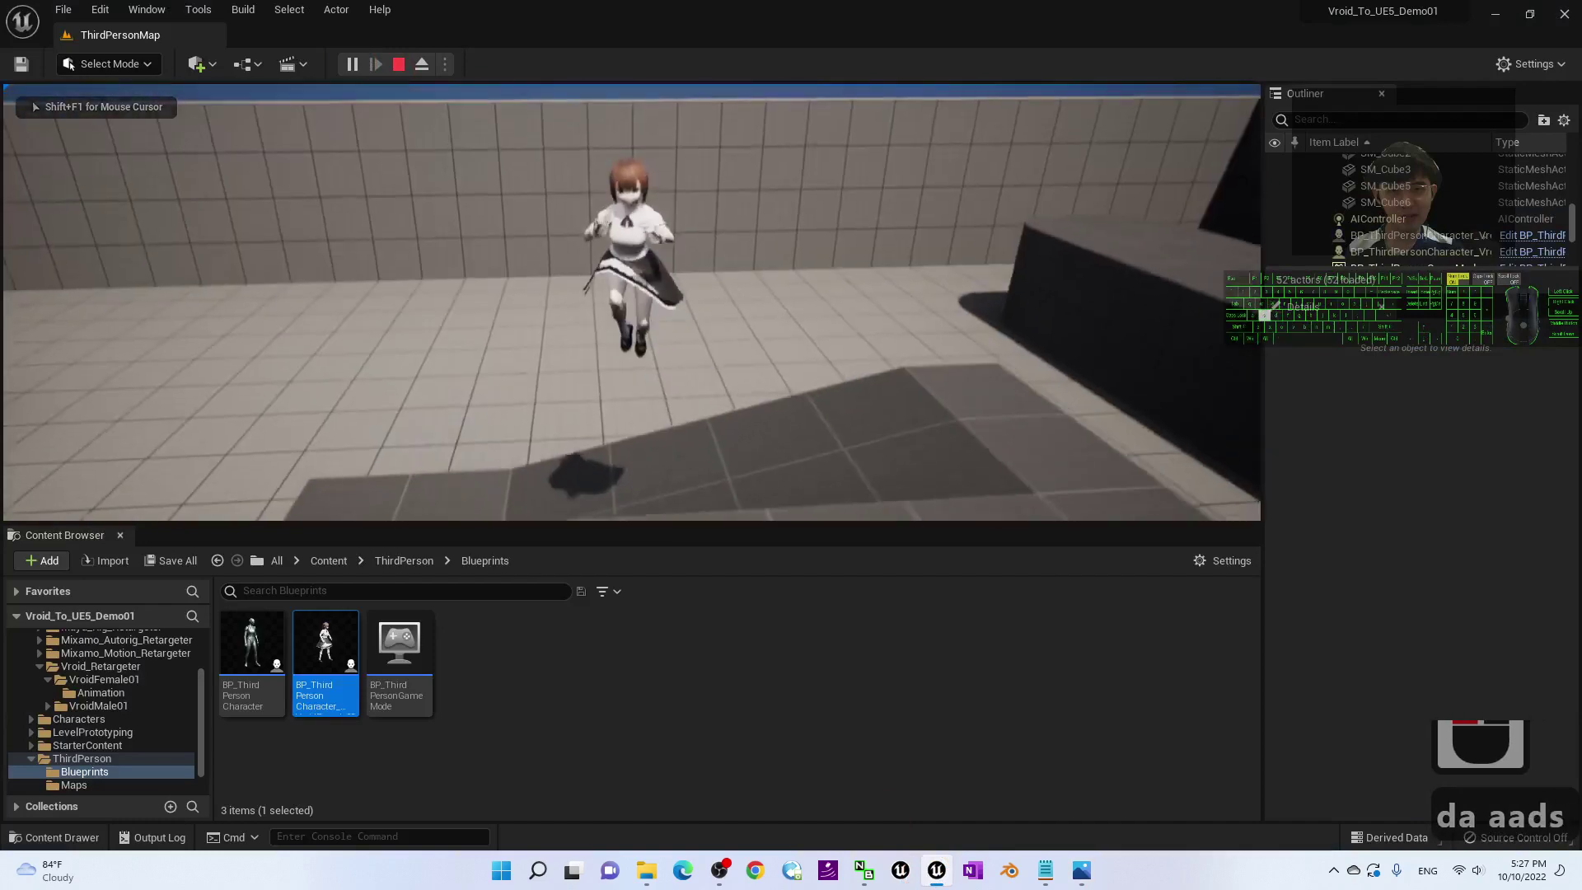
pyautogui.press('d')
pyautogui.press('w')
pyautogui.press('w')
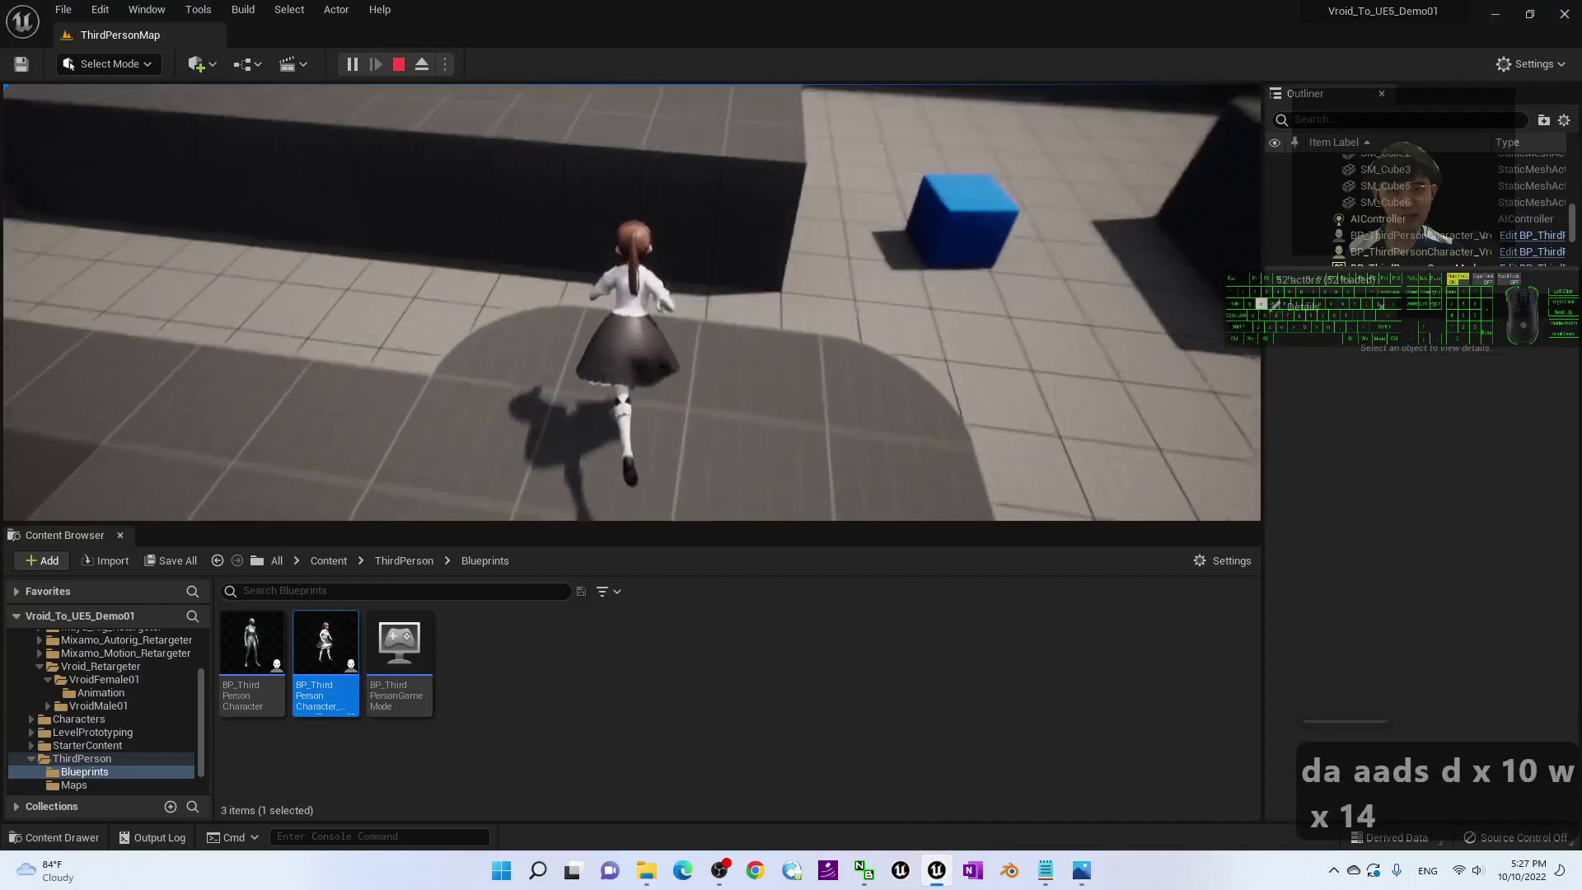
pyautogui.press('a')
pyautogui.press('d')
pyautogui.press('s')
pyautogui.press('a')
pyautogui.press('w')
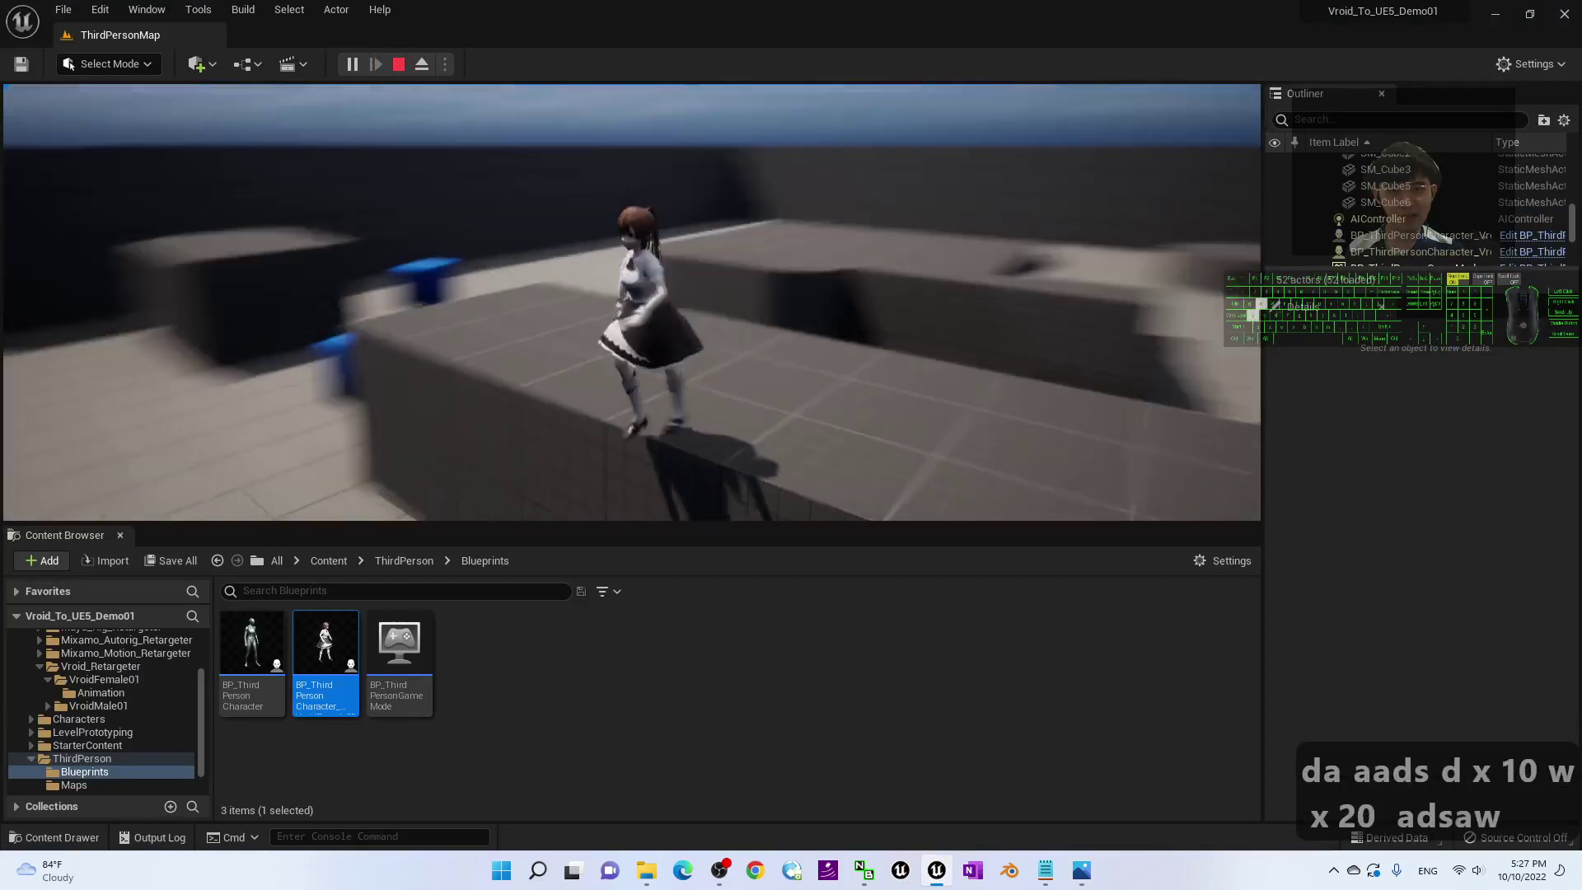
pyautogui.press('a')
pyautogui.press('d')
pyautogui.press('a')
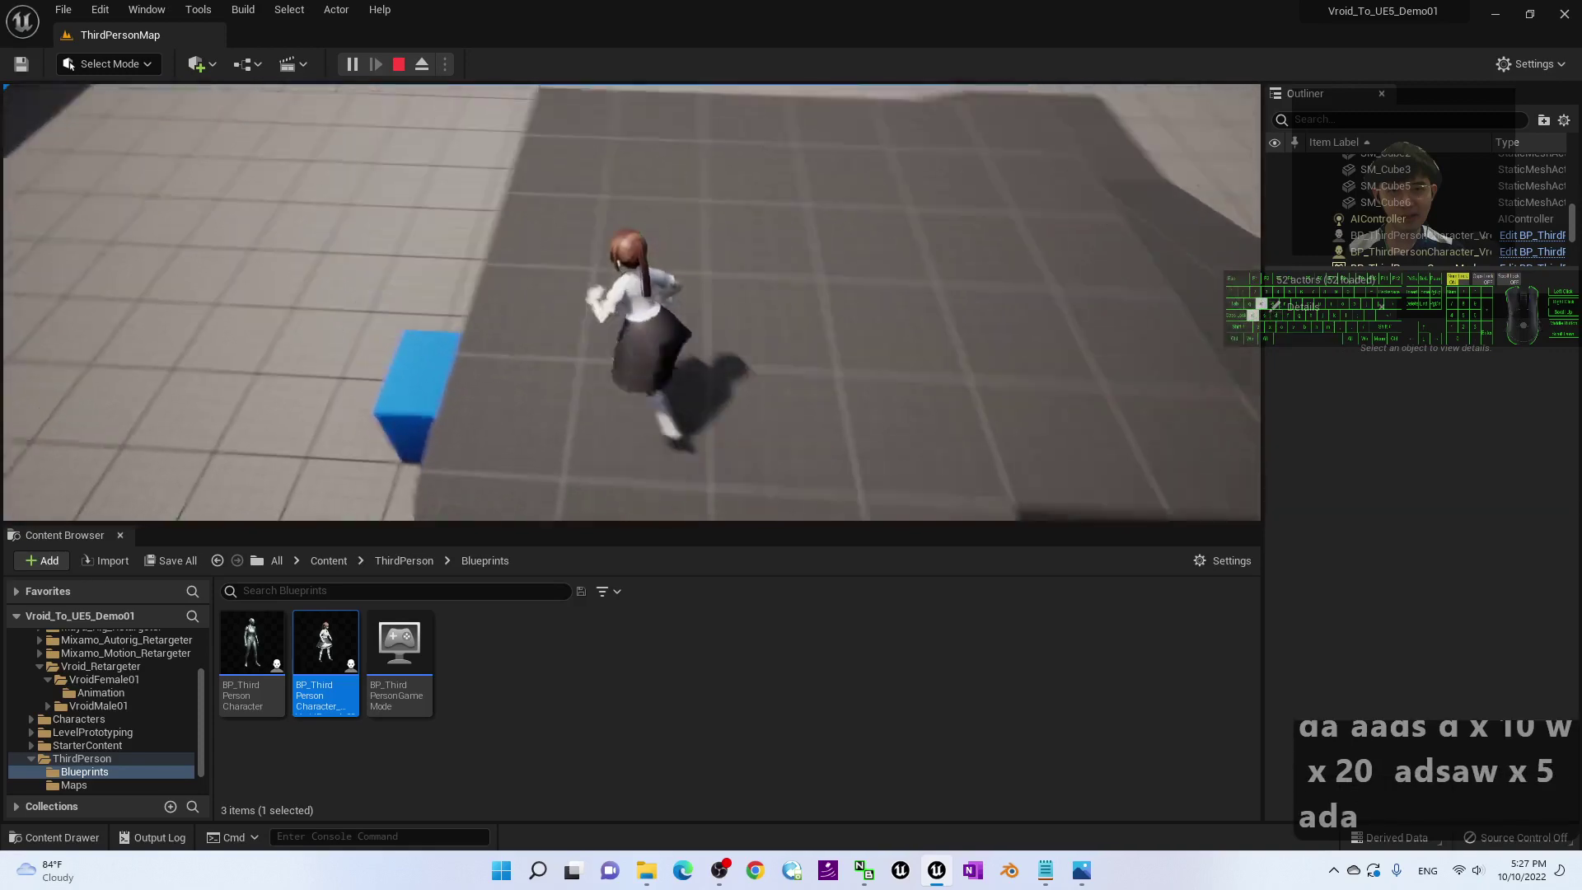
pyautogui.press('s')
pyautogui.press('a')
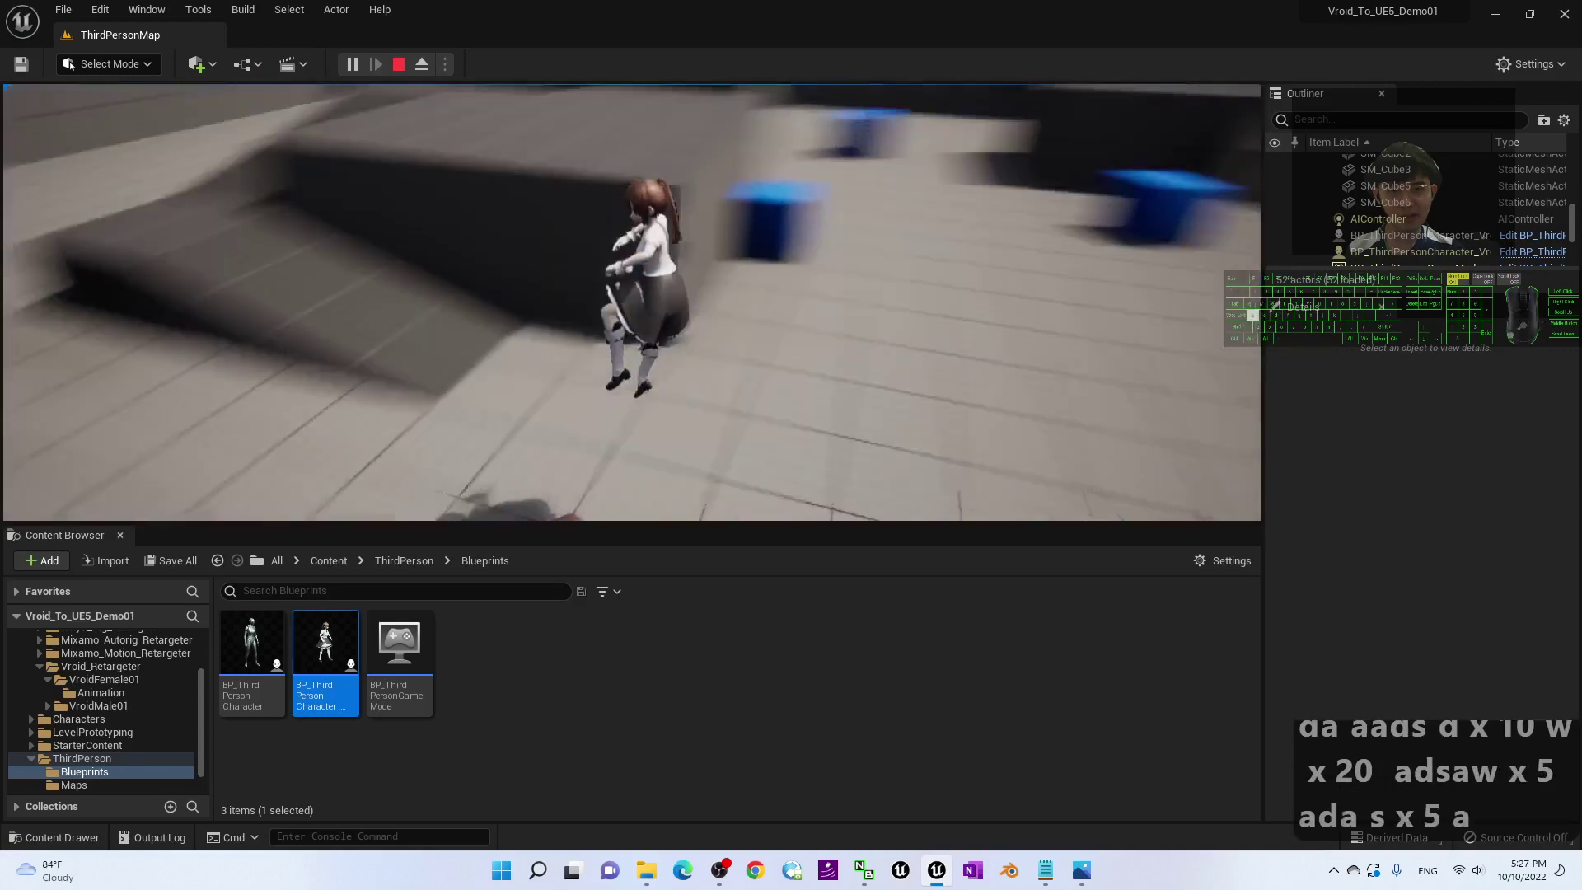
# - Run the character across the open floor to the placed NPC, past the low ramp and onto the round platform
pyautogui.press('w')
pyautogui.press('w')
pyautogui.press('w')
pyautogui.press('s')
pyautogui.press('w')
pyautogui.press('w')
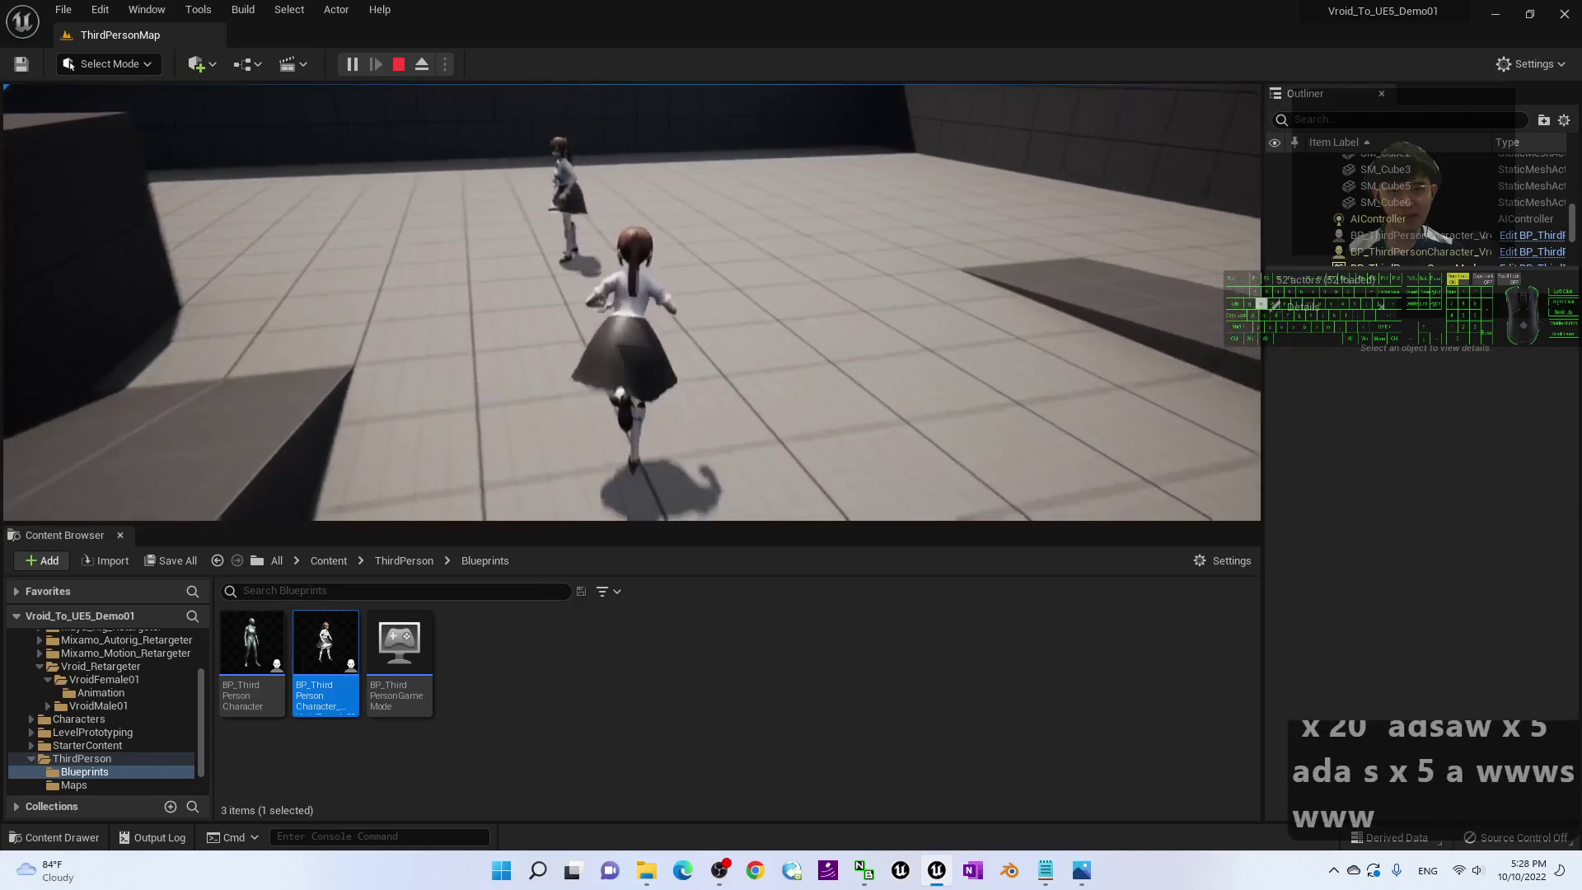
pyautogui.press('a')
pyautogui.press('d')
pyautogui.press('d')
pyautogui.press('w')
pyautogui.press('space')
pyautogui.press('a')
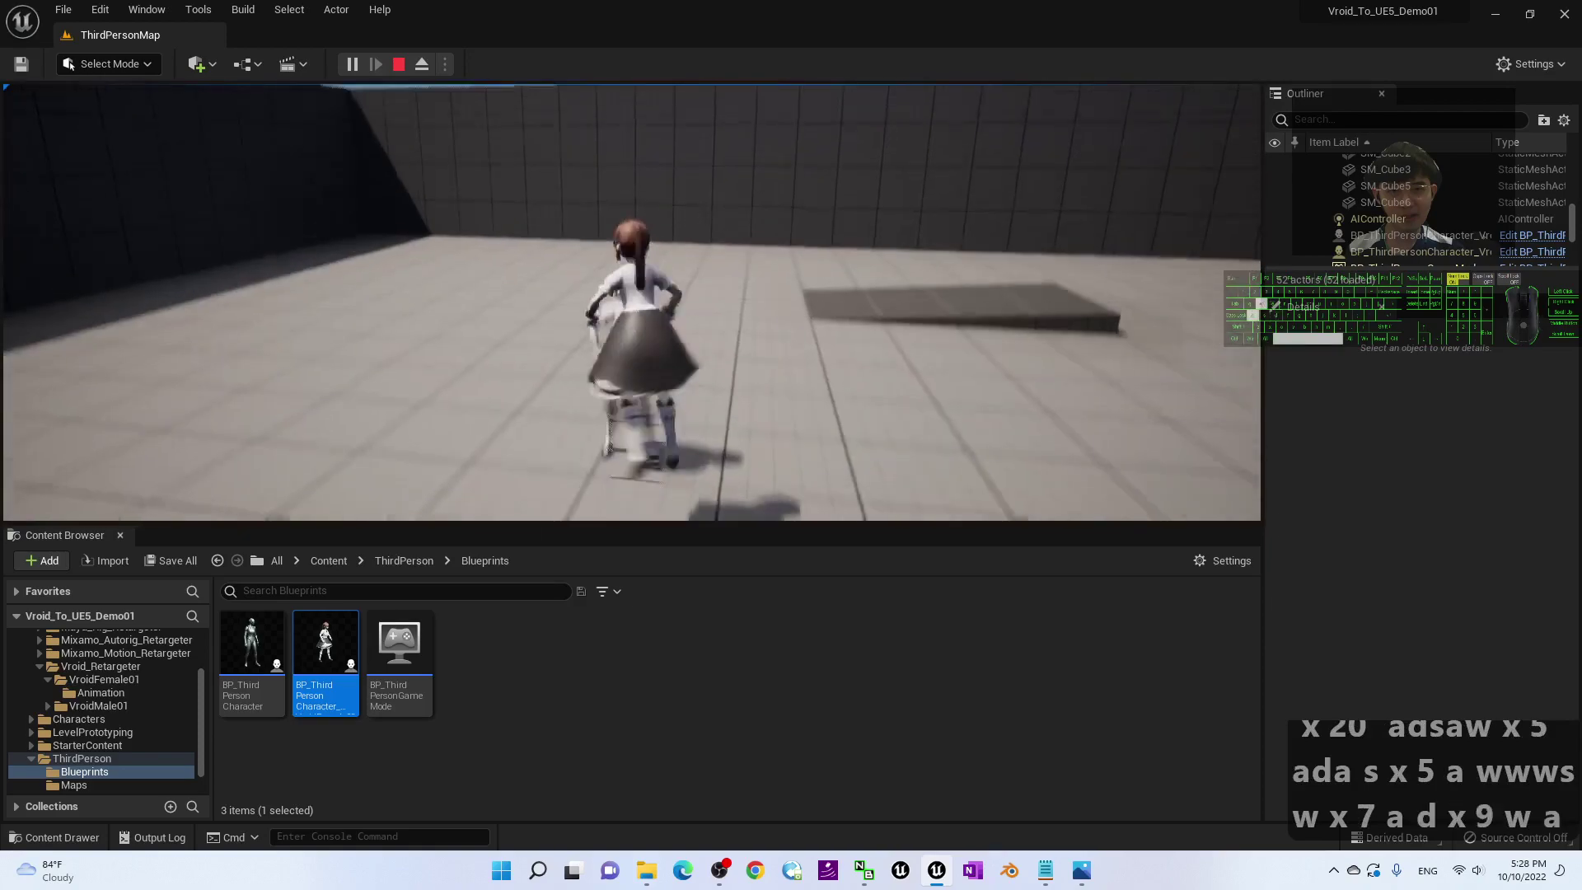
pyautogui.press('a')
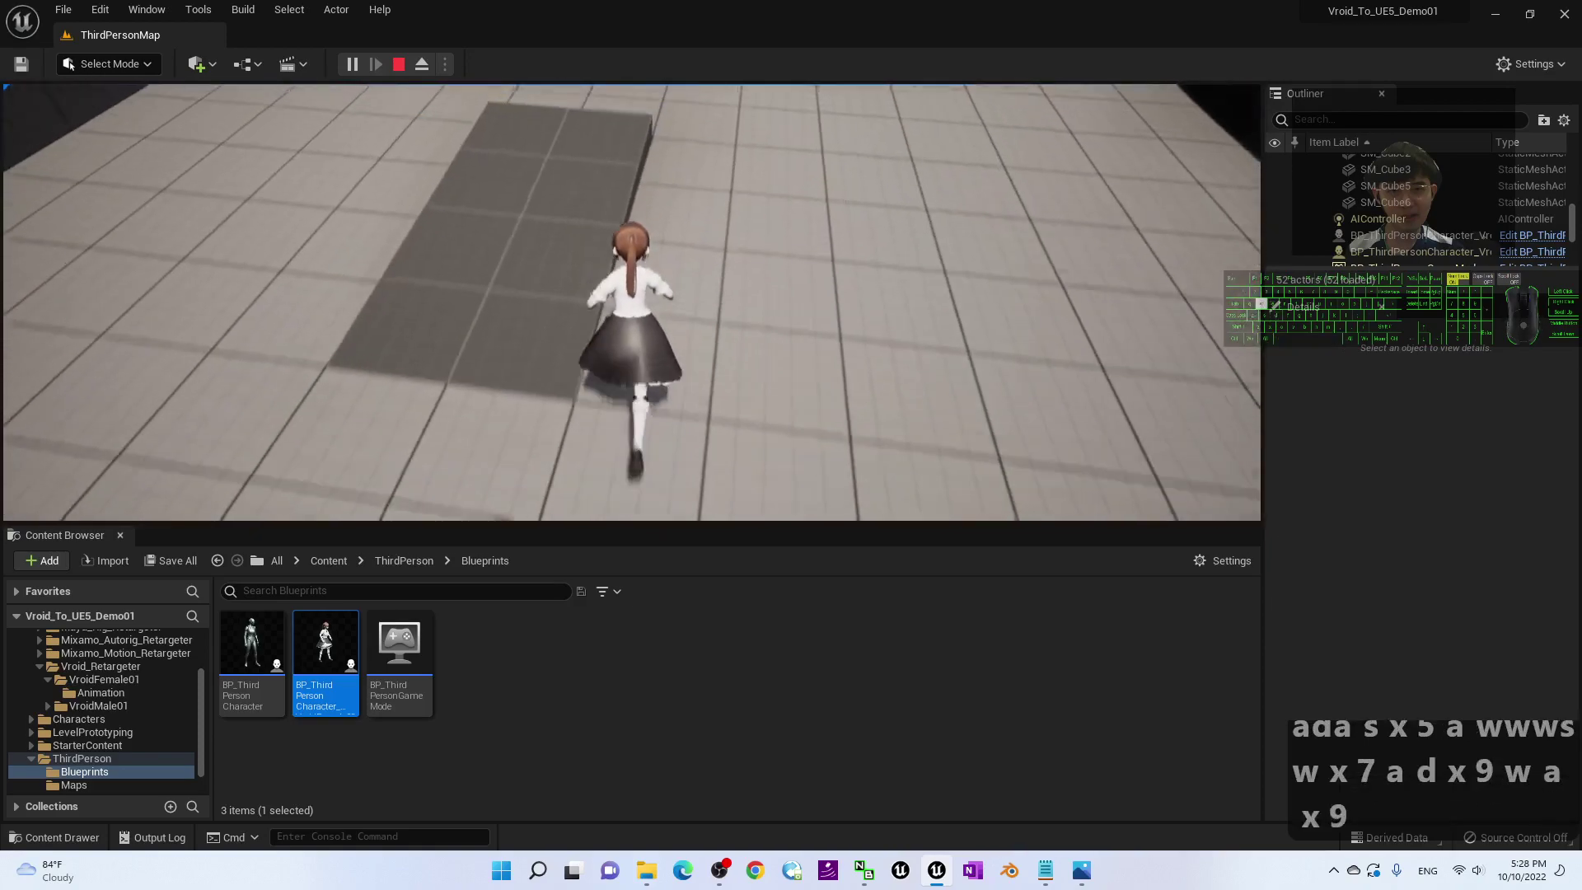
pyautogui.press('a')
pyautogui.press('d')
pyautogui.press('s')
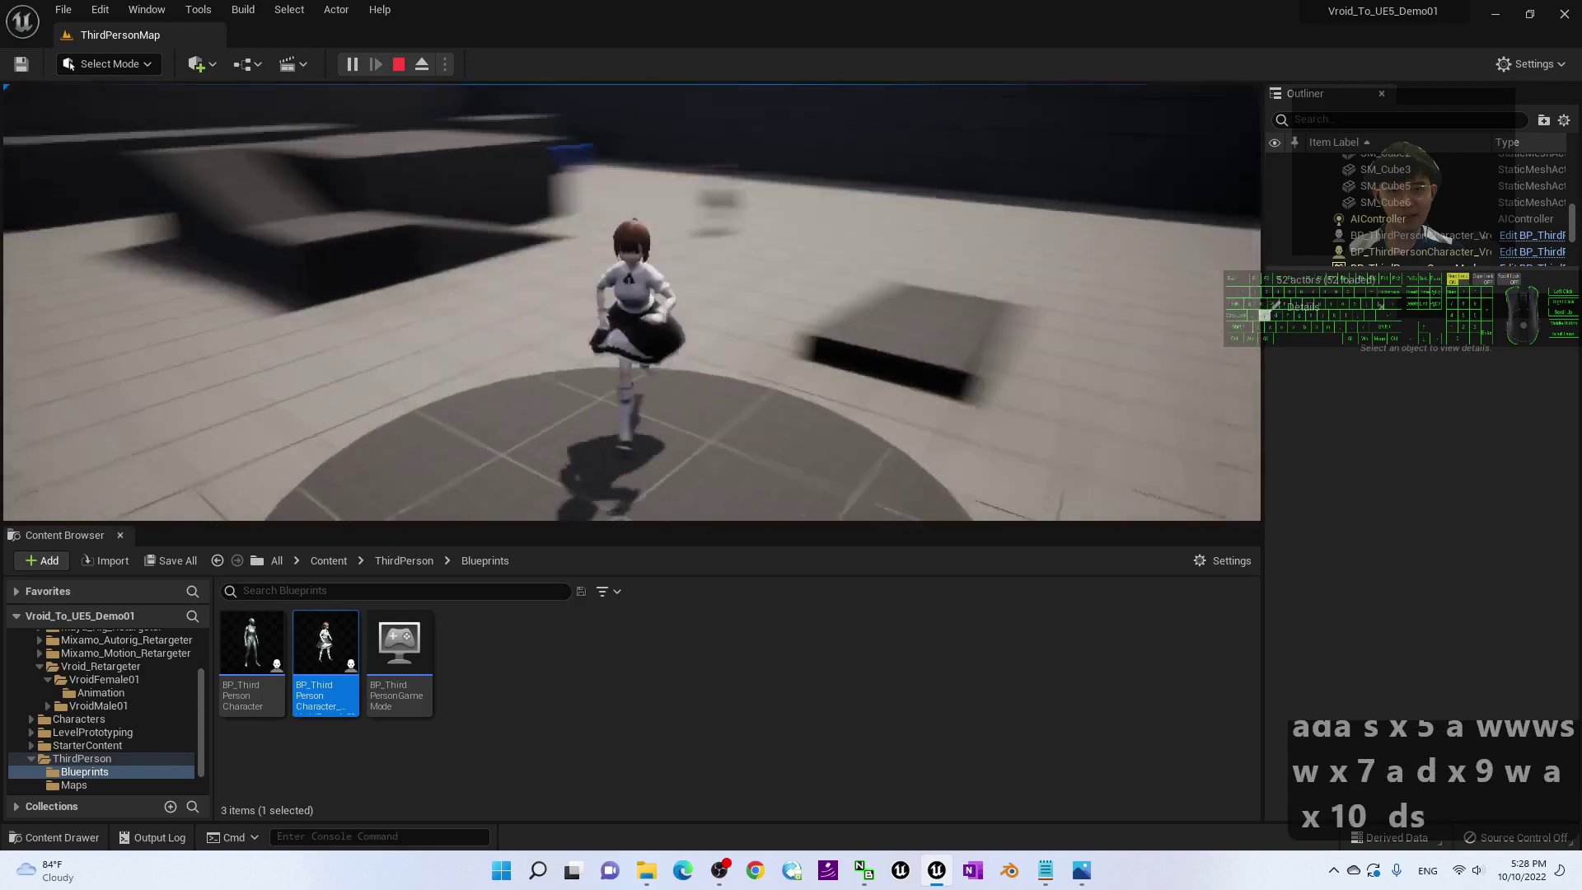
# - Run the character back past the NPC, run and jump across the raised platforms, and stop the play session
pyautogui.press('w')
pyautogui.press('a')
pyautogui.press('a')
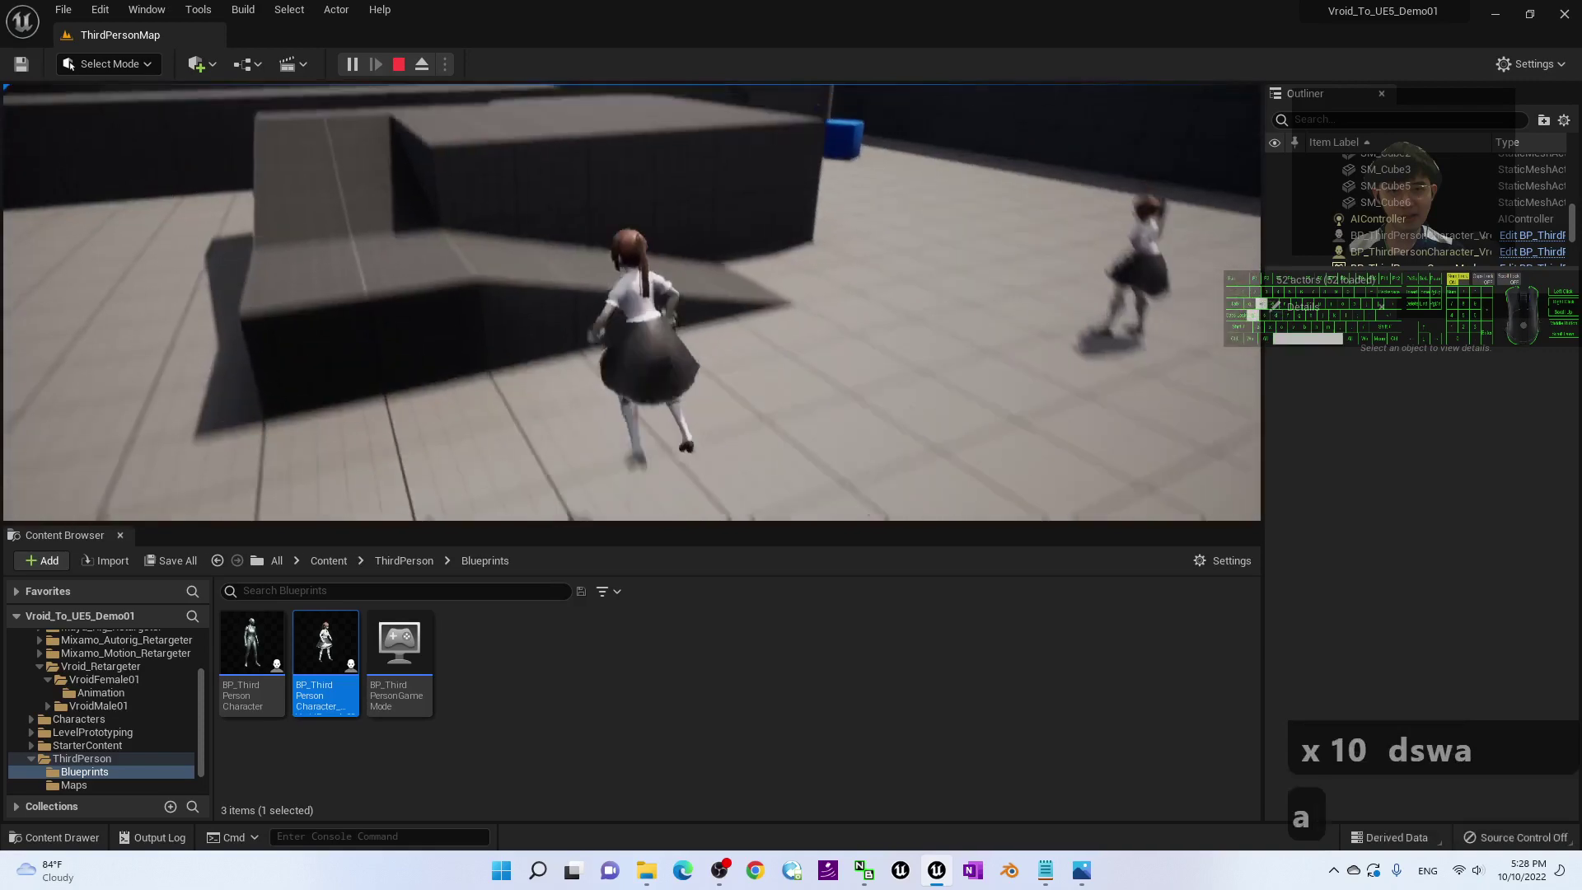
pyautogui.press('d')
pyautogui.press('a')
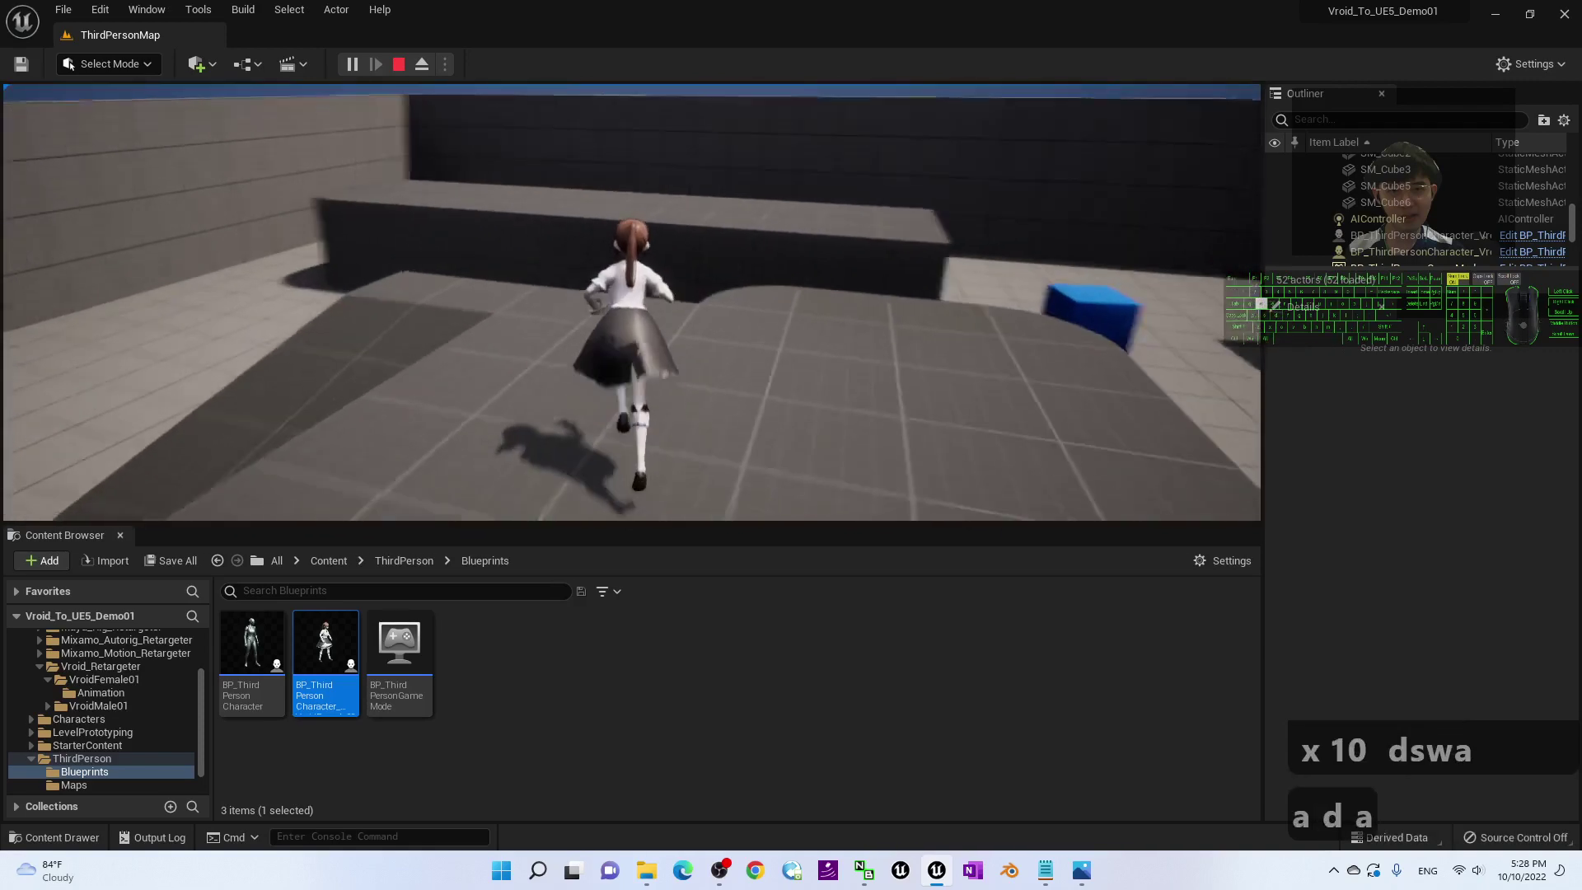
pyautogui.press('d')
pyautogui.press('d')
pyautogui.press('a')
pyautogui.press('d')
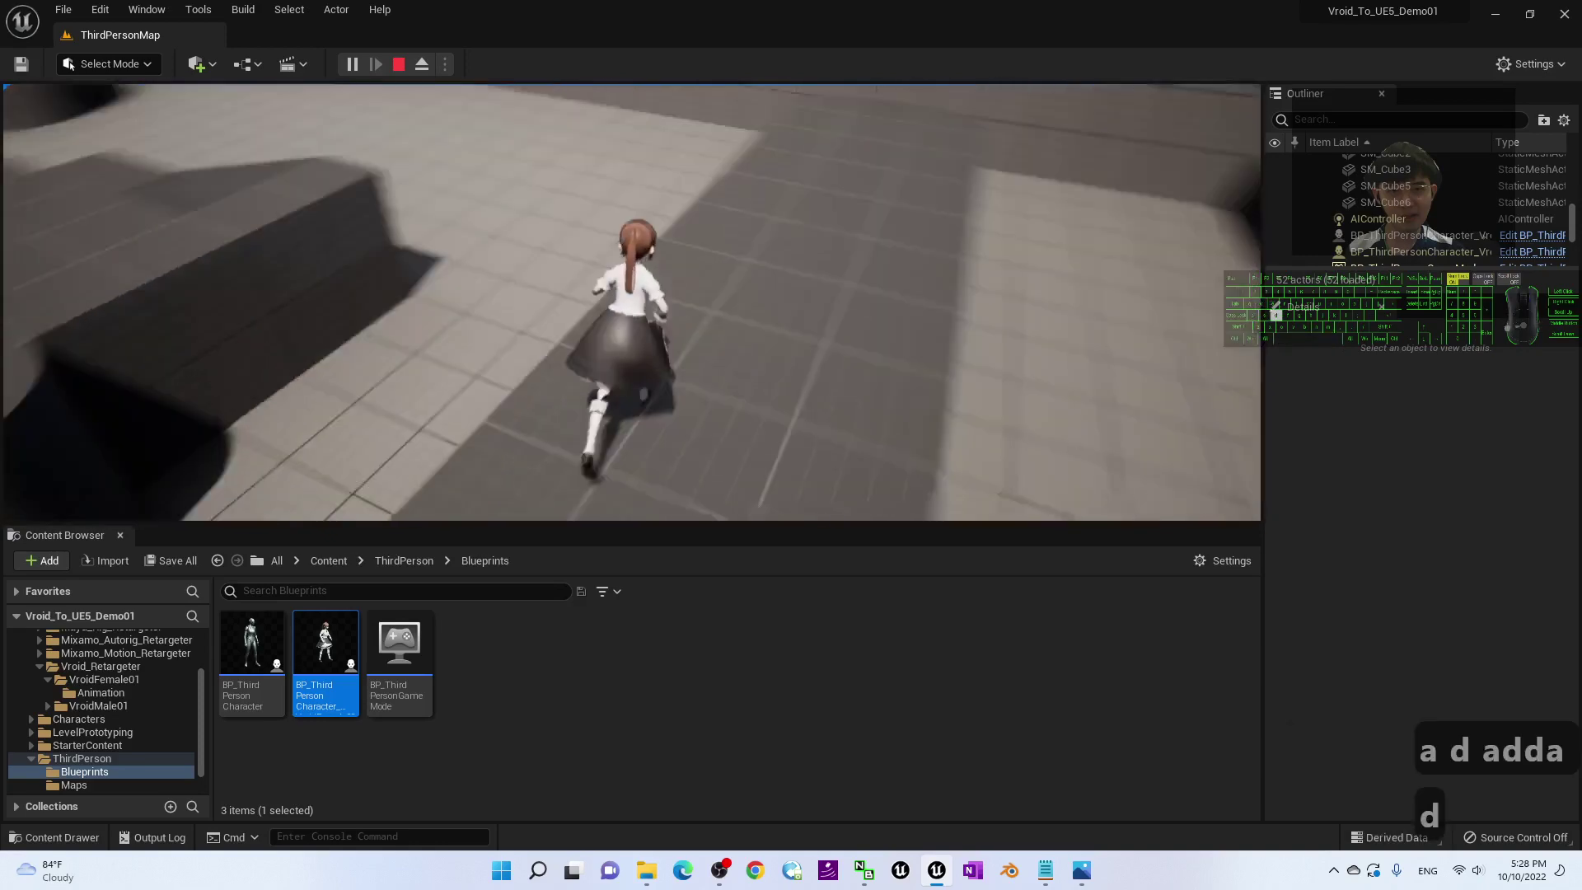
pyautogui.press('w')
pyautogui.press('w')
pyautogui.press('w')
pyautogui.press('w')
pyautogui.press('w')
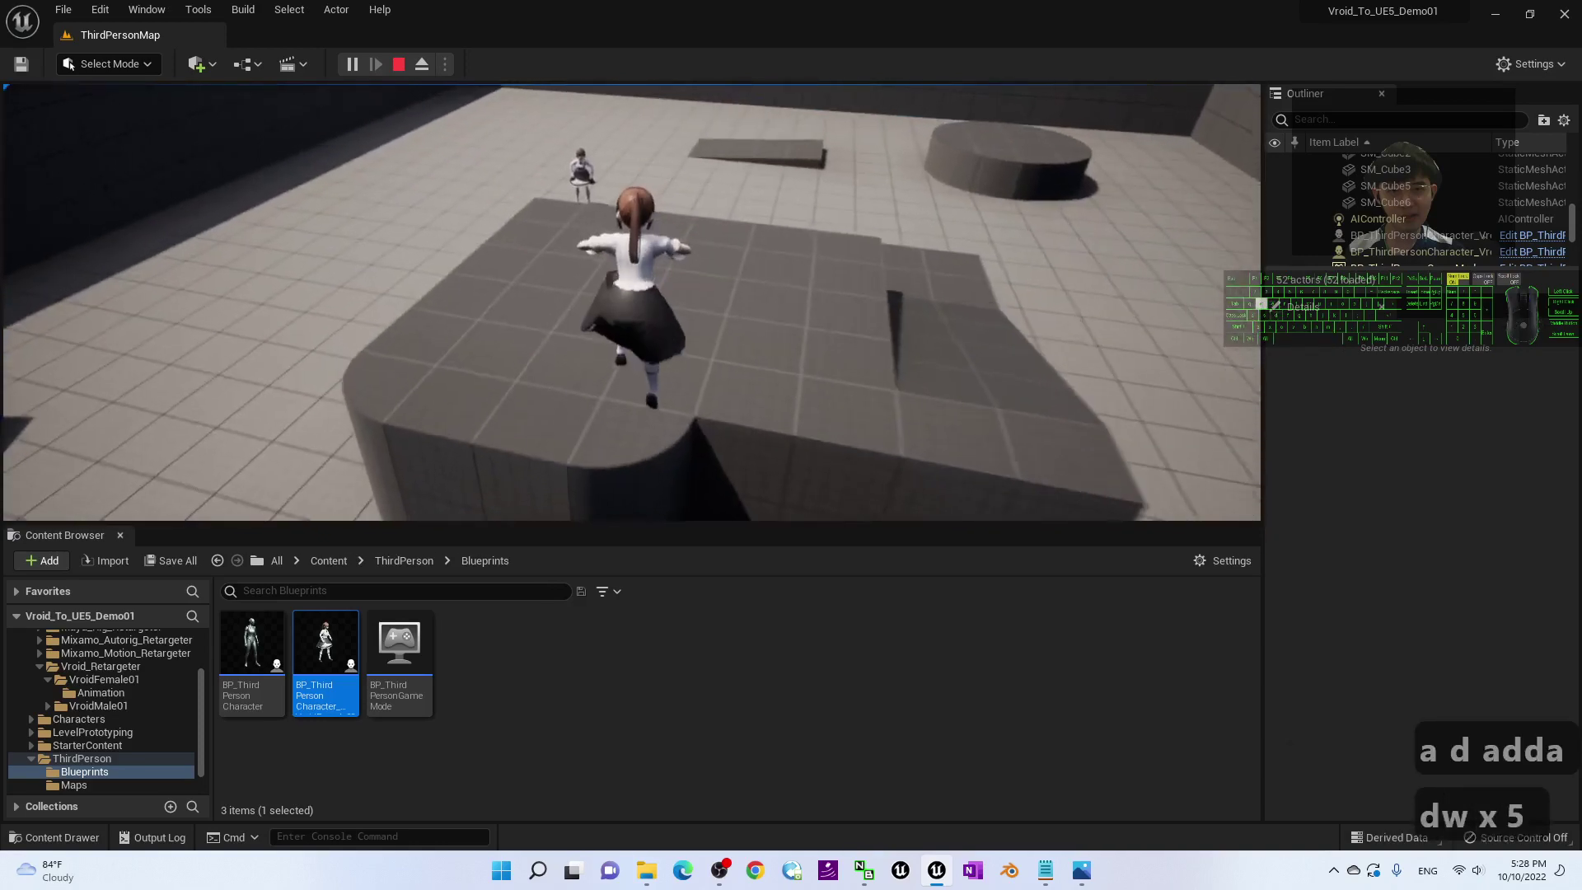
pyautogui.press('Escape')
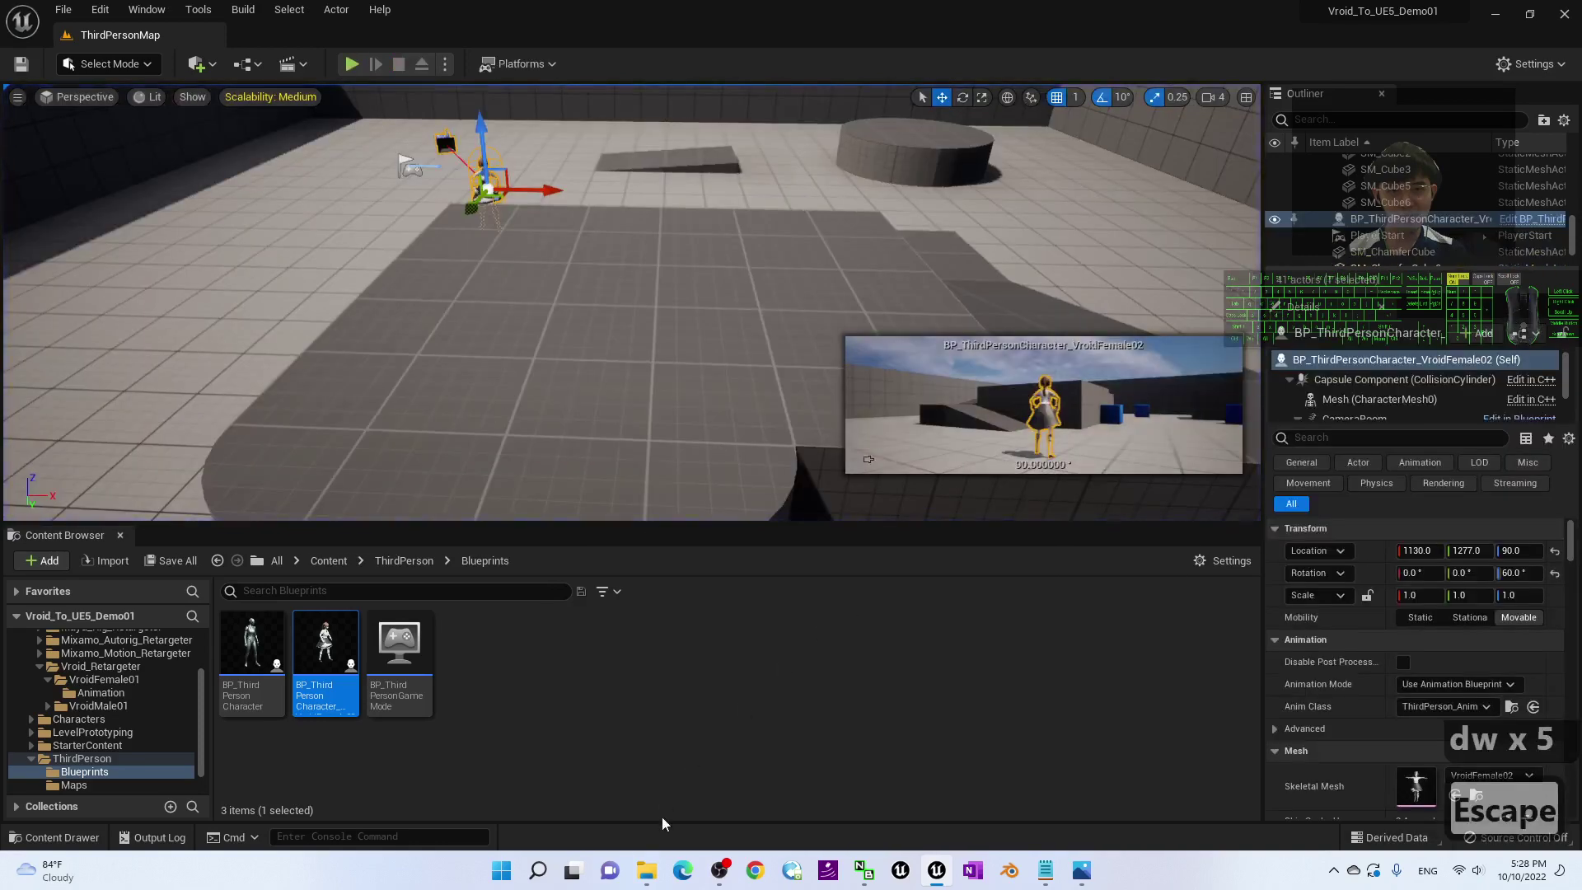